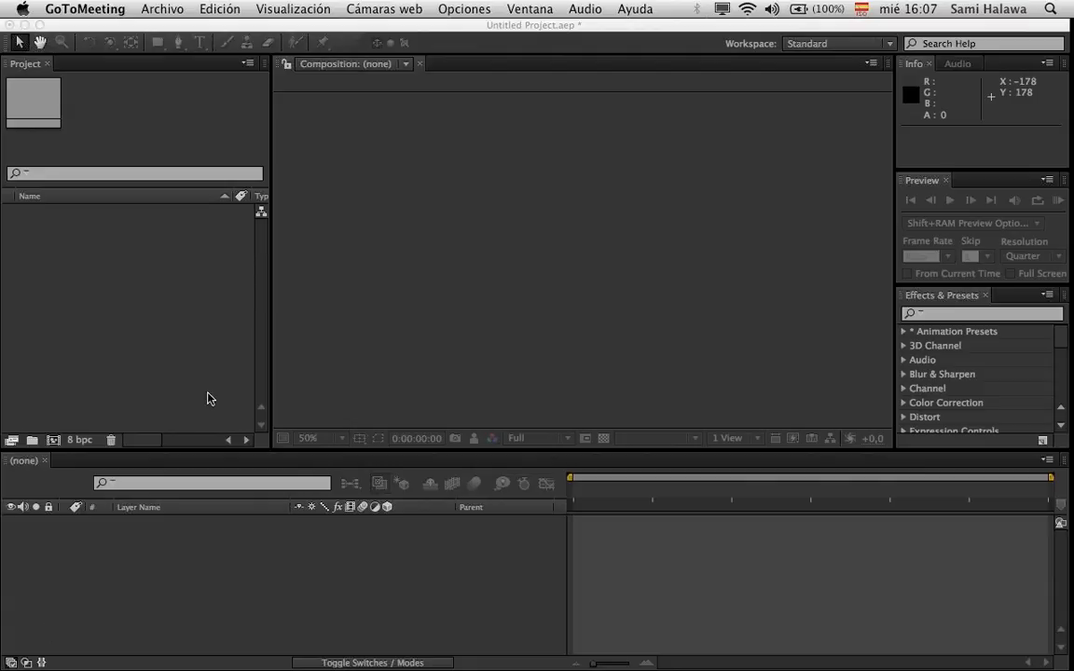
- Reset the Standard workspace to its default layout
{"action": "left_click", "coordinate": [187, 360]}
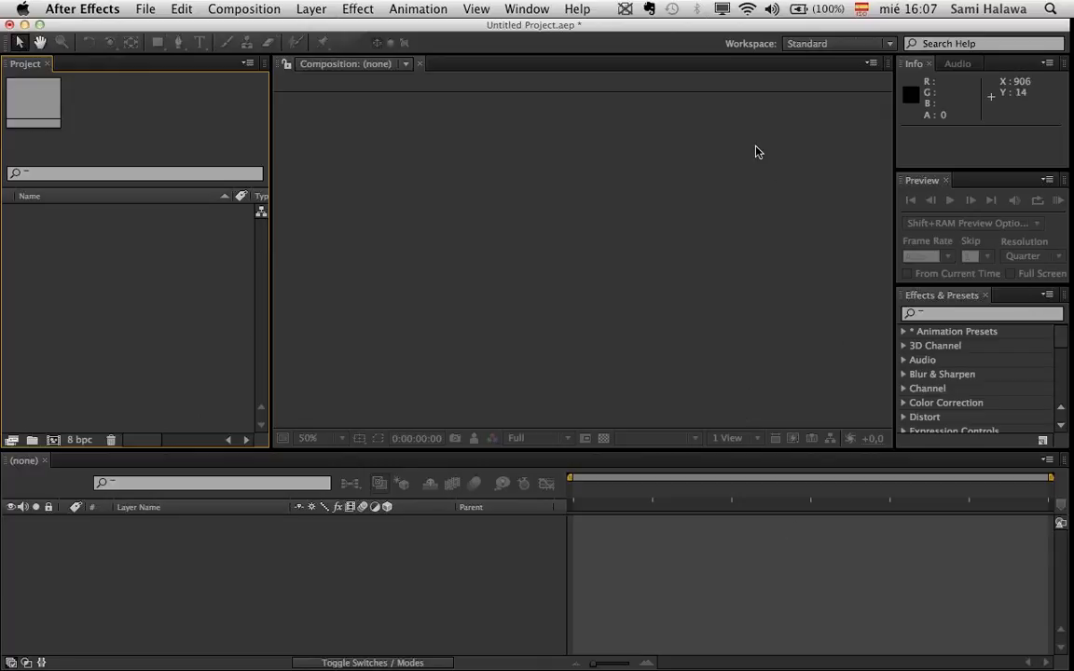
{"action": "left_click", "coordinate": [799, 37]}
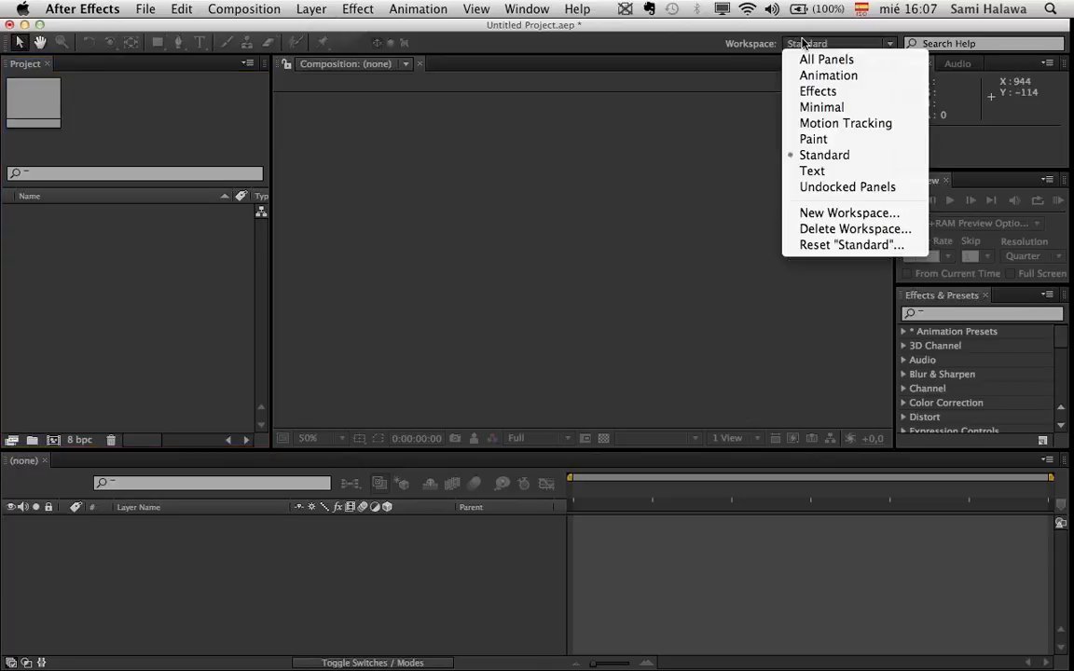
{"action": "left_click", "coordinate": [819, 242]}
{"action": "left_click", "coordinate": [658, 374]}
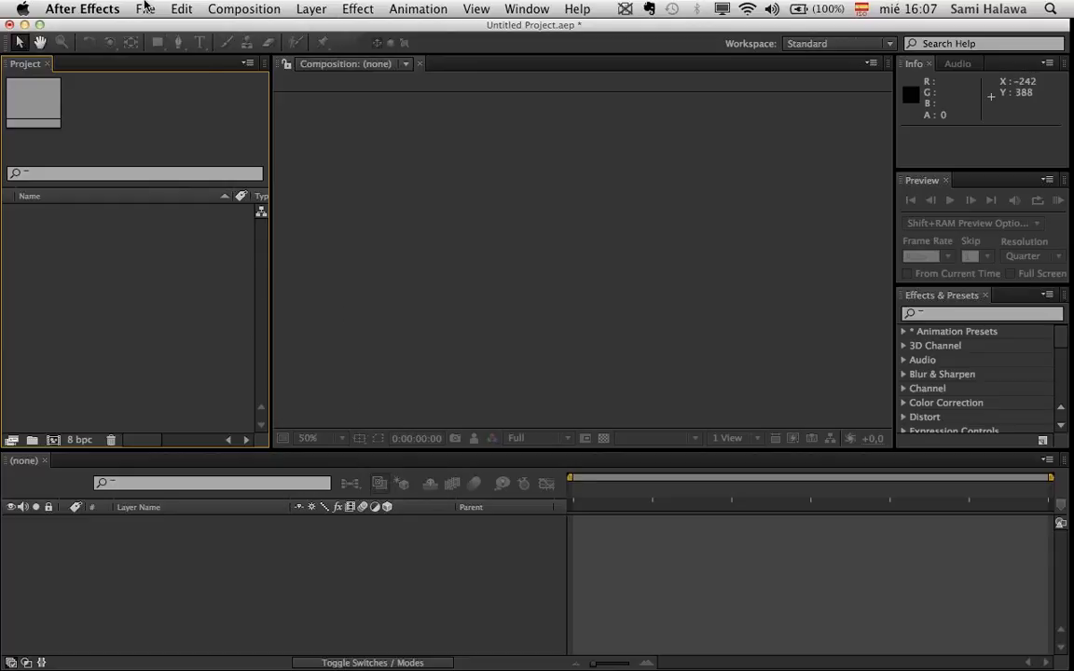
- Start a new composition with the NTSC D1 Widescreen Square Pixel preset
{"action": "left_click", "coordinate": [228, 8]}
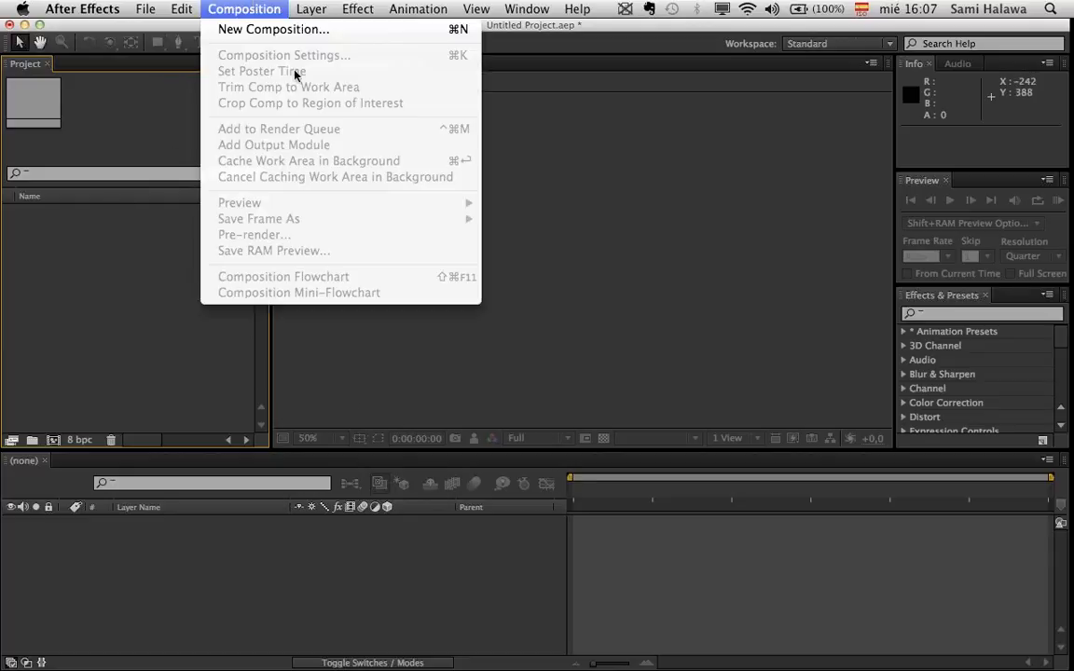
{"action": "left_click", "coordinate": [271, 28]}
{"action": "left_click", "coordinate": [414, 159]}
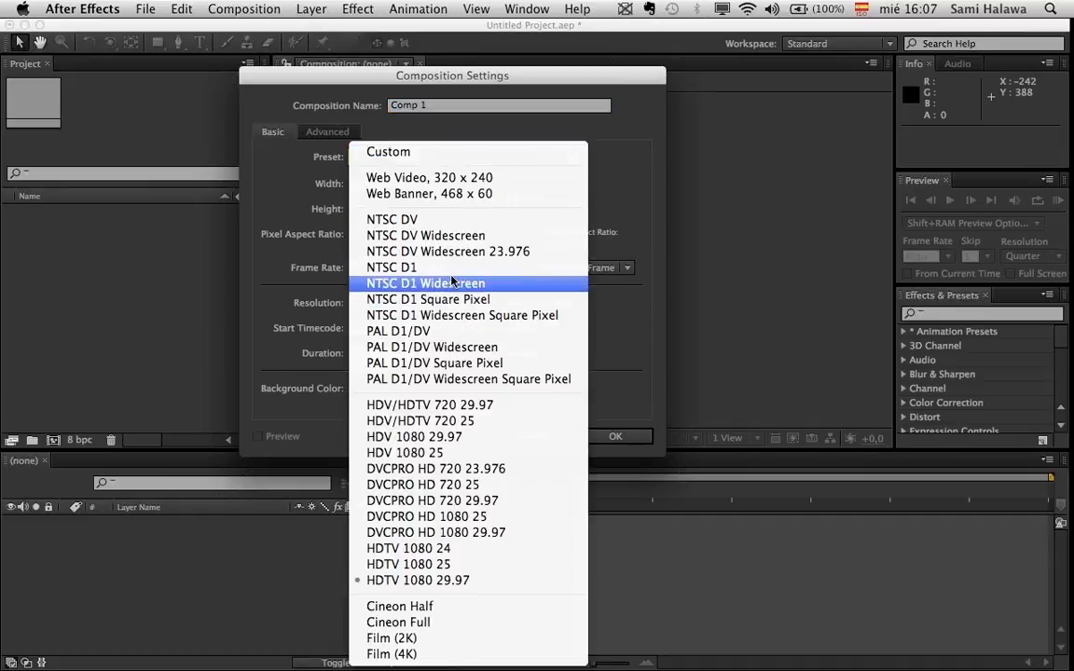
{"action": "left_click", "coordinate": [450, 315]}
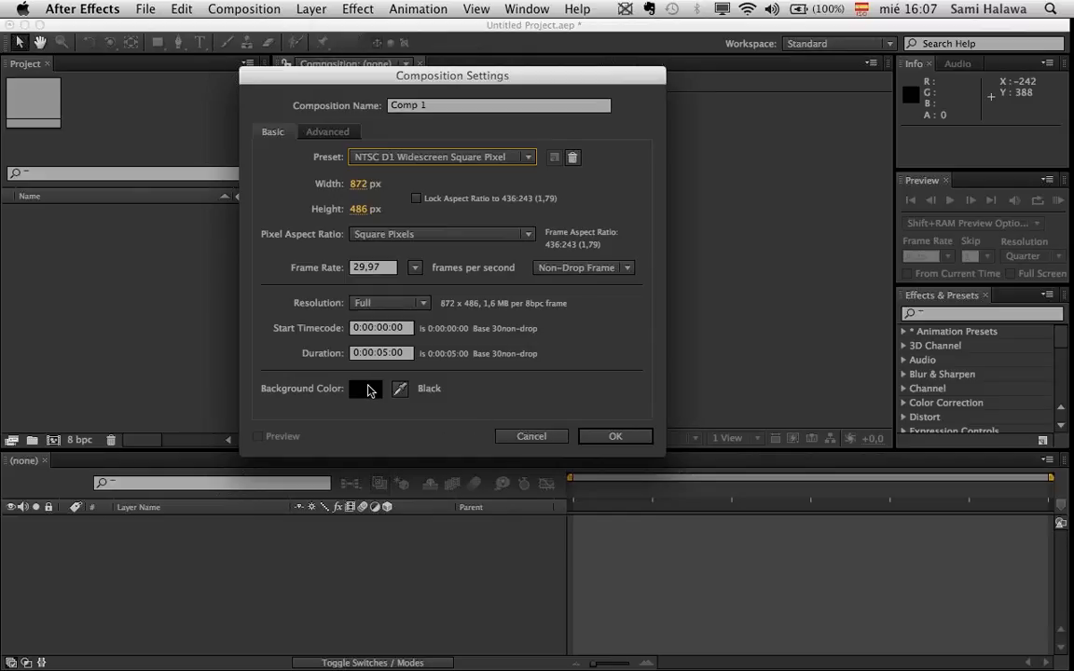
- Set the composition's background color to white (FFFFFF) and create the composition
{"action": "left_click", "coordinate": [367, 389]}
{"action": "left_click", "coordinate": [245, 369]}
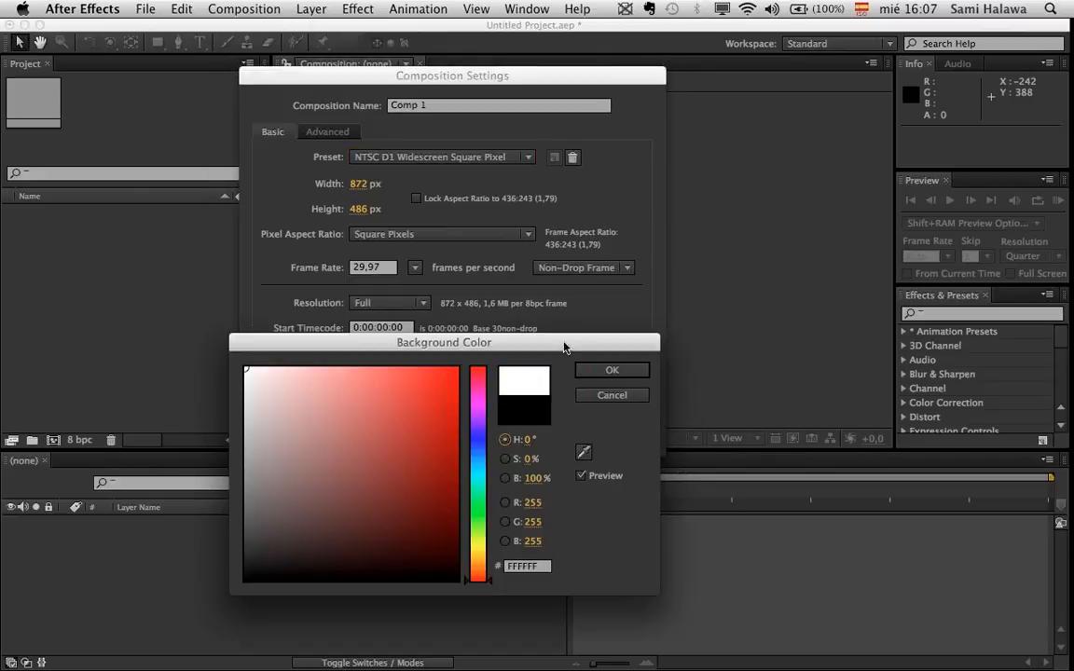
{"action": "left_click", "coordinate": [601, 369]}
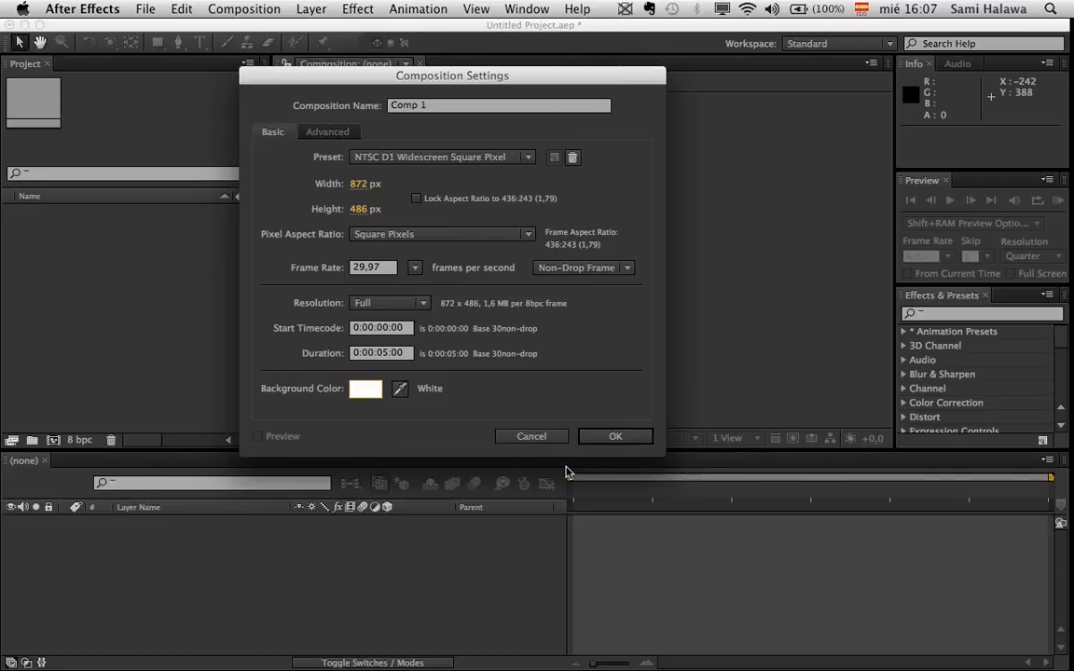
{"action": "left_click", "coordinate": [612, 436]}
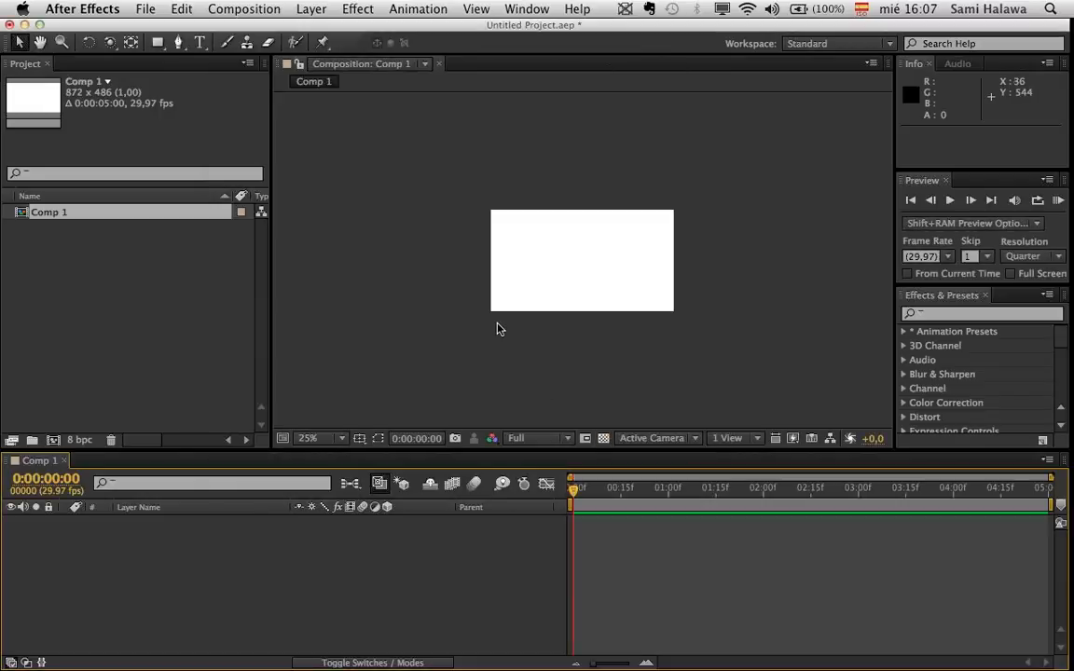
- Fit the whole composition frame in the viewer
{"action": "key", "text": "period"}
{"action": "key", "text": "period"}
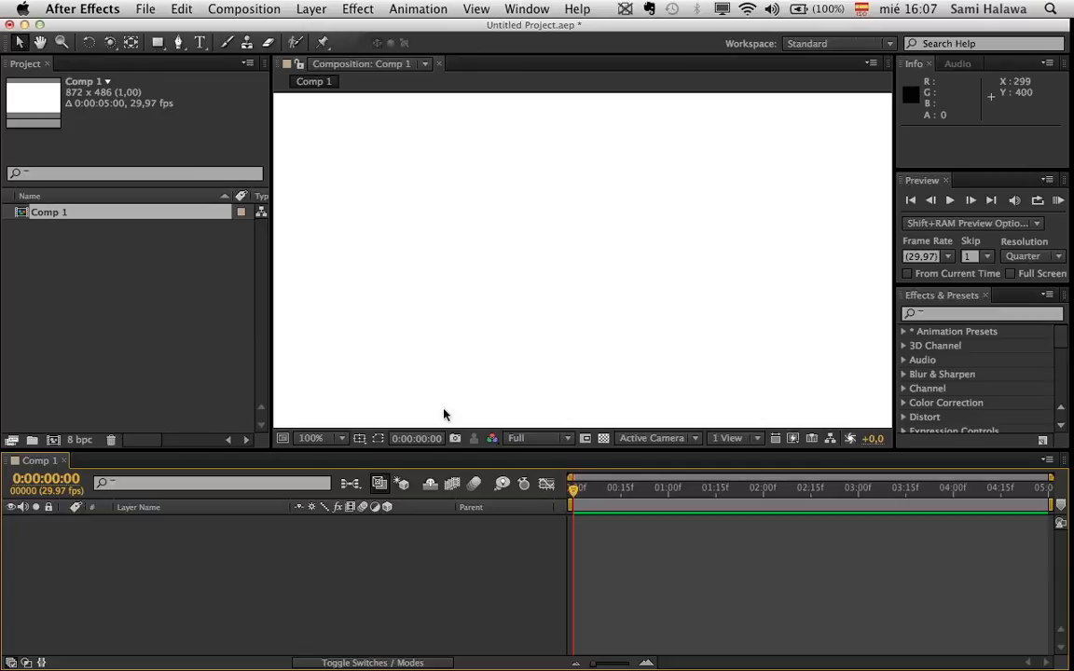
{"action": "left_click", "coordinate": [322, 438]}
{"action": "left_click", "coordinate": [348, 409]}
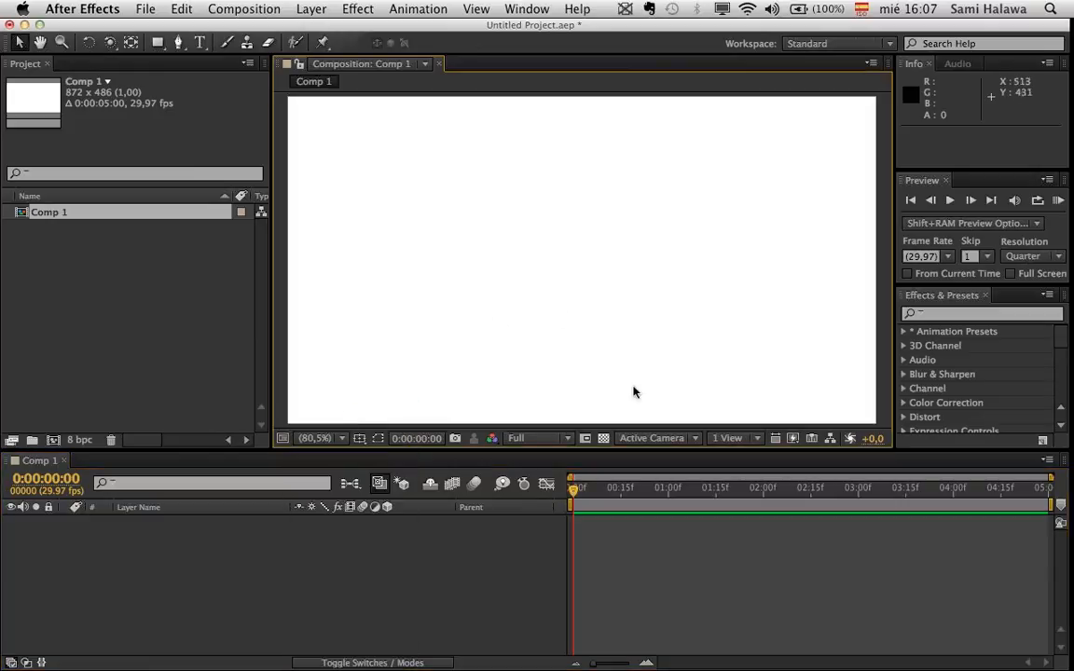
{"action": "left_click", "coordinate": [136, 548]}
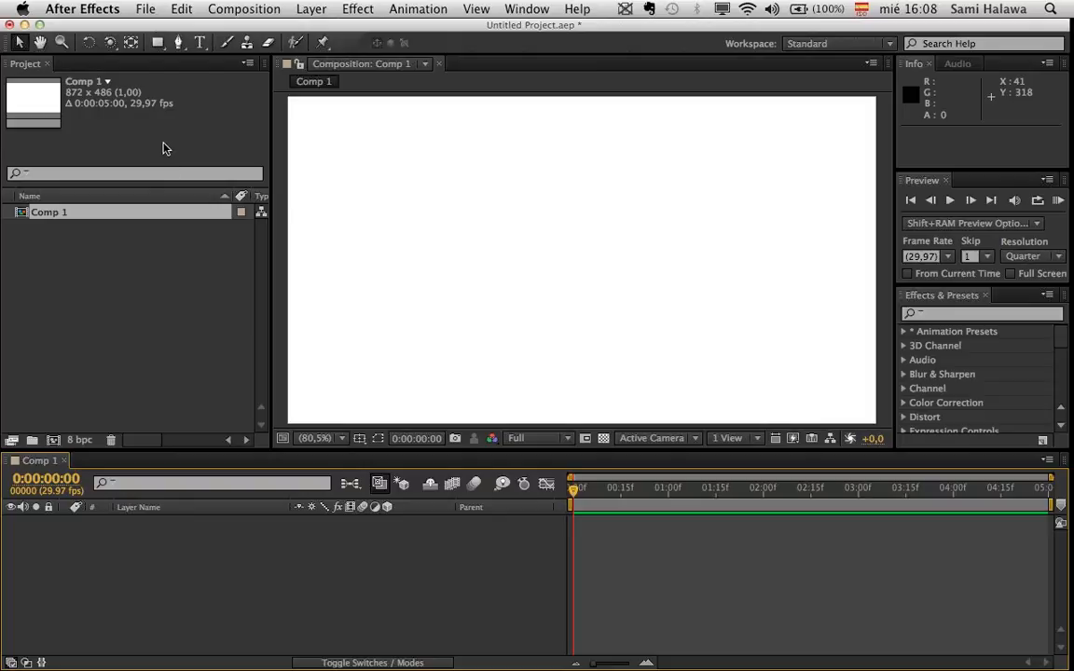
- Examine the available variants of the Pen tool and the shape tools
{"action": "left_click", "coordinate": [158, 47]}
{"action": "left_click", "coordinate": [179, 47]}
{"action": "left_click", "coordinate": [180, 42]}
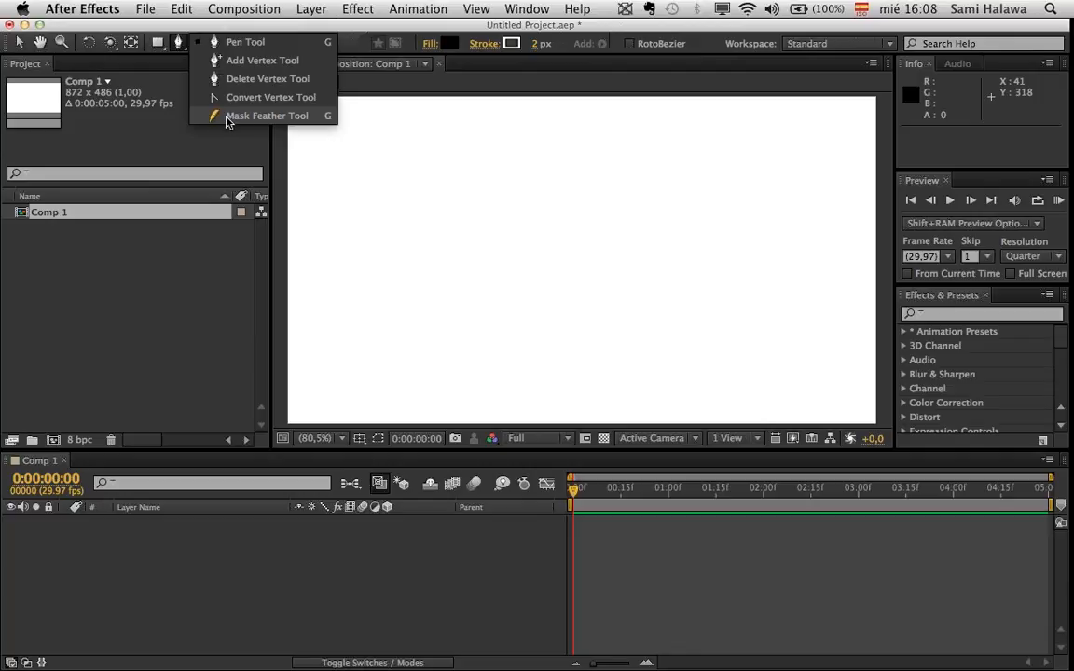
{"action": "left_click", "coordinate": [154, 126]}
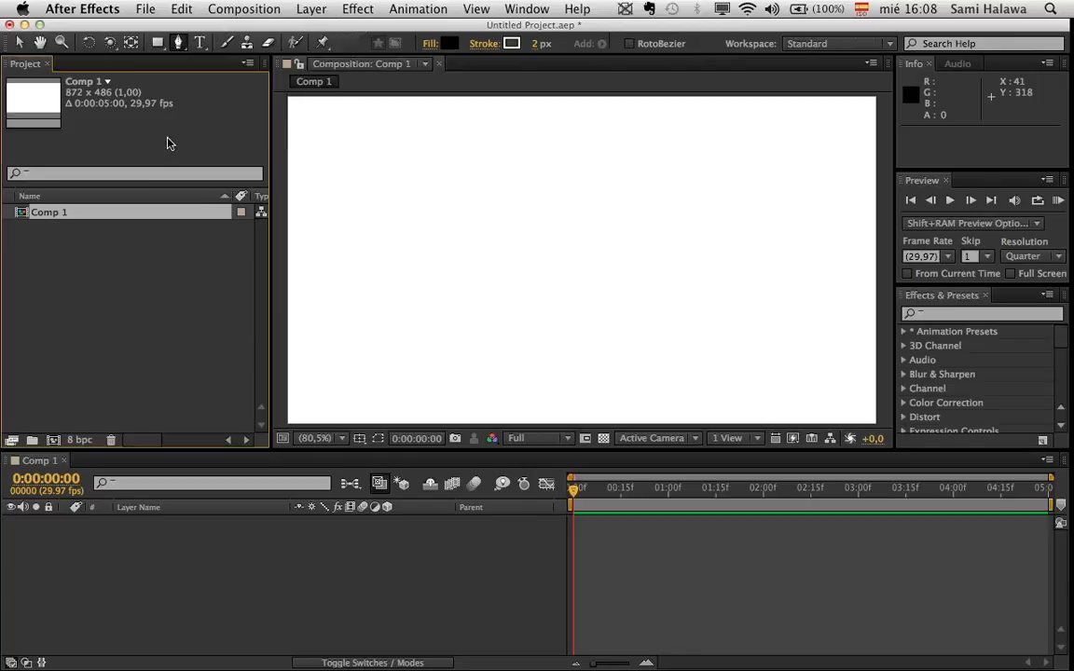
{"action": "left_click", "coordinate": [158, 43]}
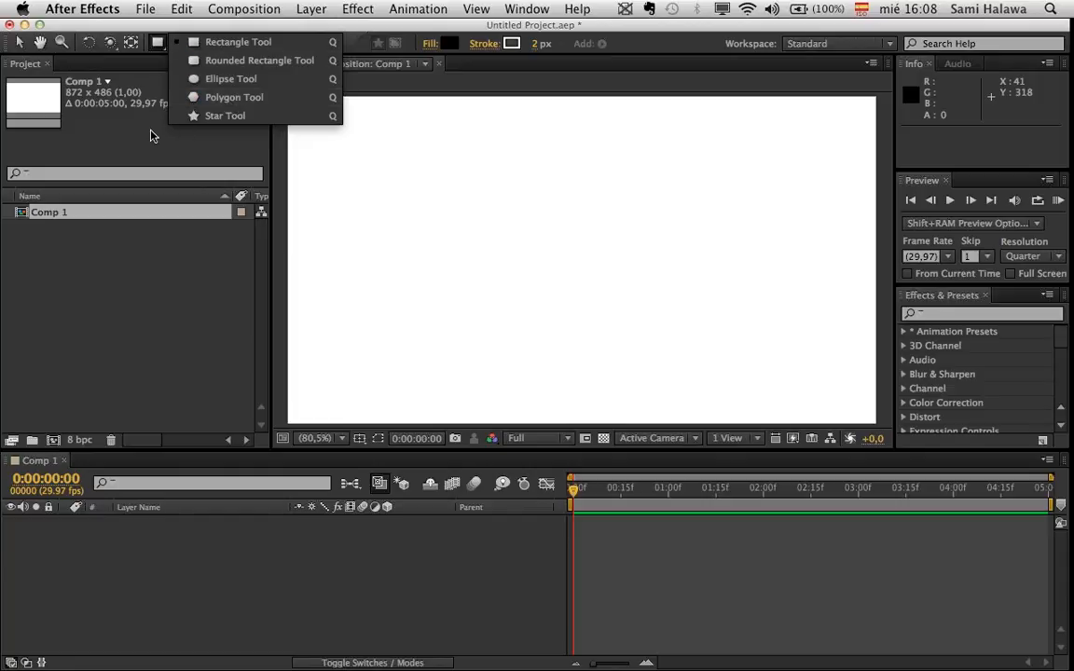
{"action": "left_click", "coordinate": [116, 120]}
{"action": "left_click", "coordinate": [233, 544]}
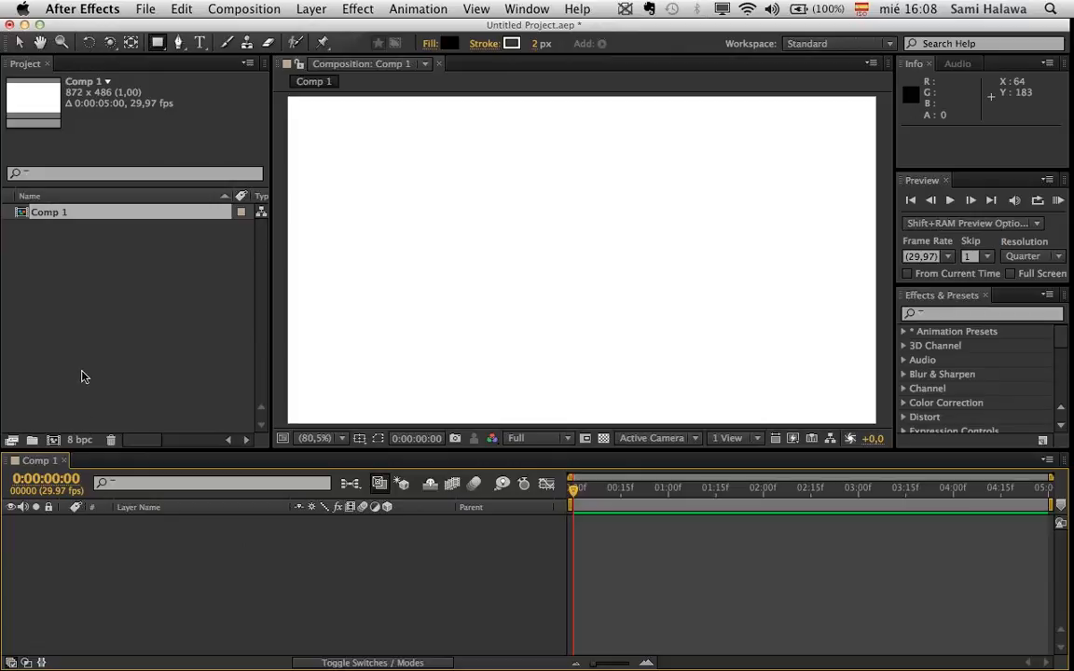
{"action": "left_click", "coordinate": [164, 50]}
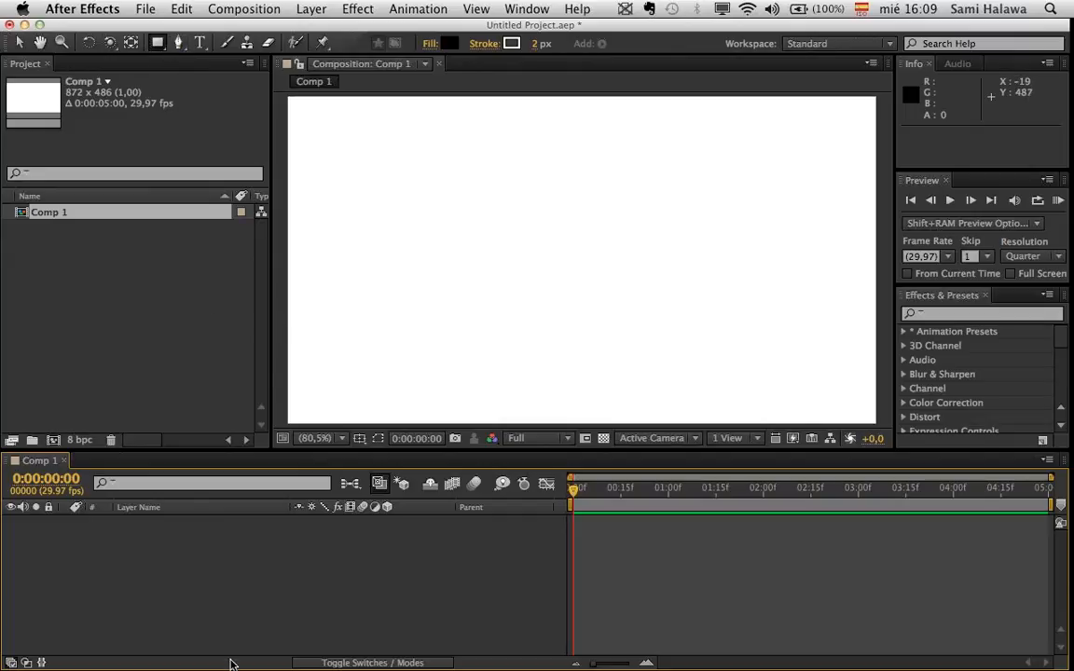
- Draw a closed freeform shape with smooth curved edges in the upper middle of the composition using the Pen tool
{"action": "left_click", "coordinate": [179, 44]}
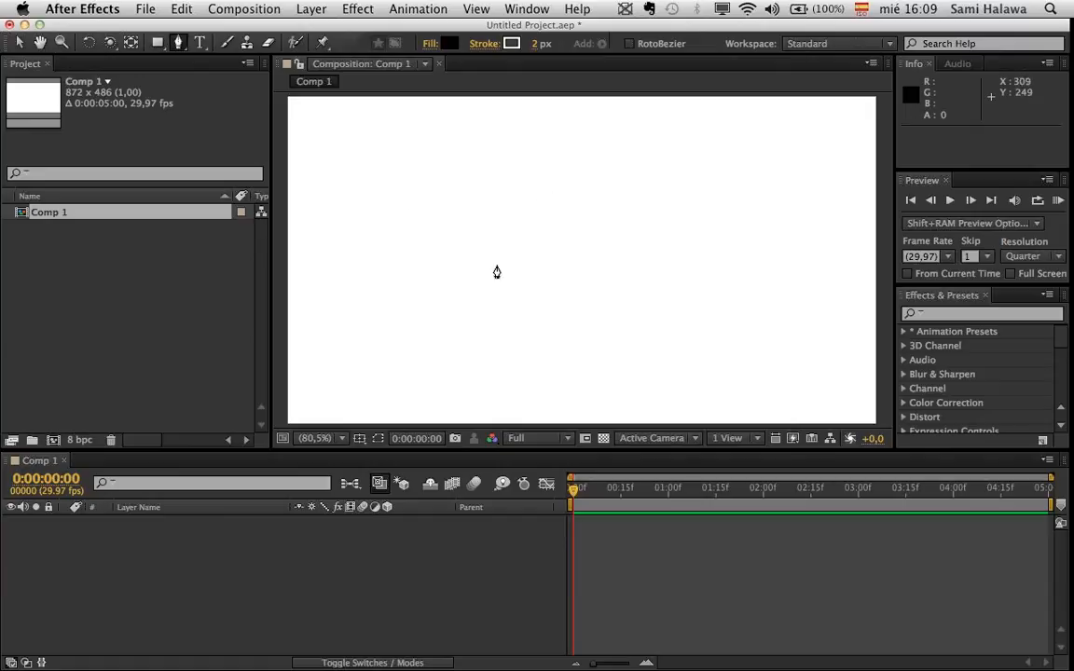
{"action": "left_click", "coordinate": [526, 196]}
{"action": "left_click_drag", "start_coordinate": [520, 198], "coordinate": [449, 222]}
{"action": "left_click_drag", "start_coordinate": [446, 280], "coordinate": [482, 320]}
{"action": "left_click_drag", "start_coordinate": [563, 276], "coordinate": [581, 252]}
{"action": "left_click_drag", "start_coordinate": [677, 247], "coordinate": [722, 273]}
{"action": "left_click_drag", "start_coordinate": [719, 164], "coordinate": [593, 136]}
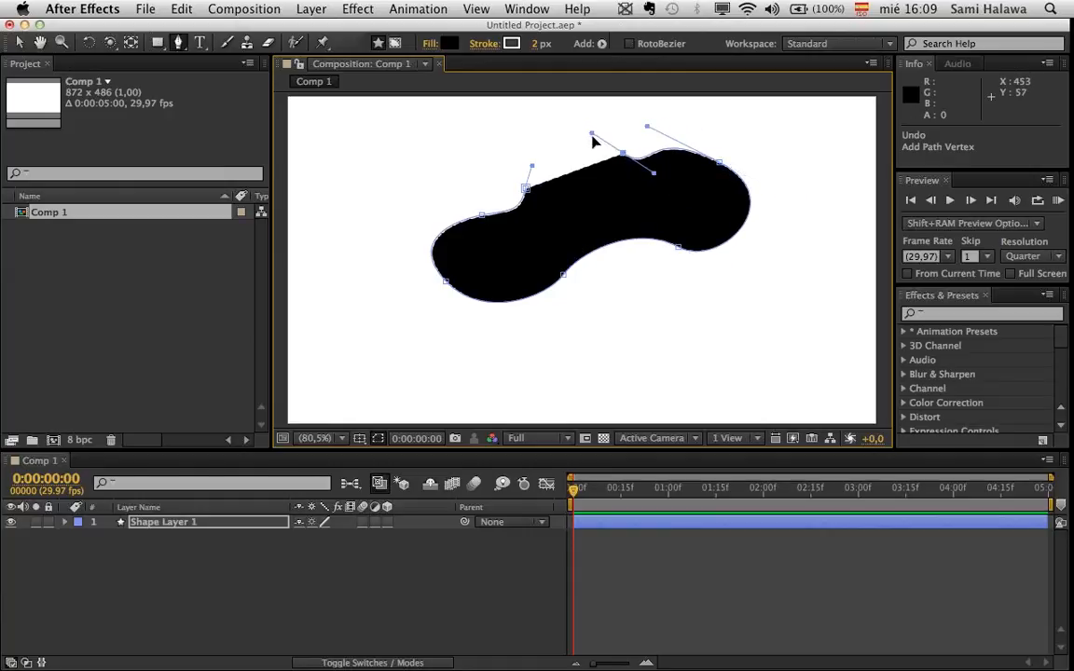
{"action": "left_click_drag", "start_coordinate": [525, 189], "coordinate": [525, 222]}
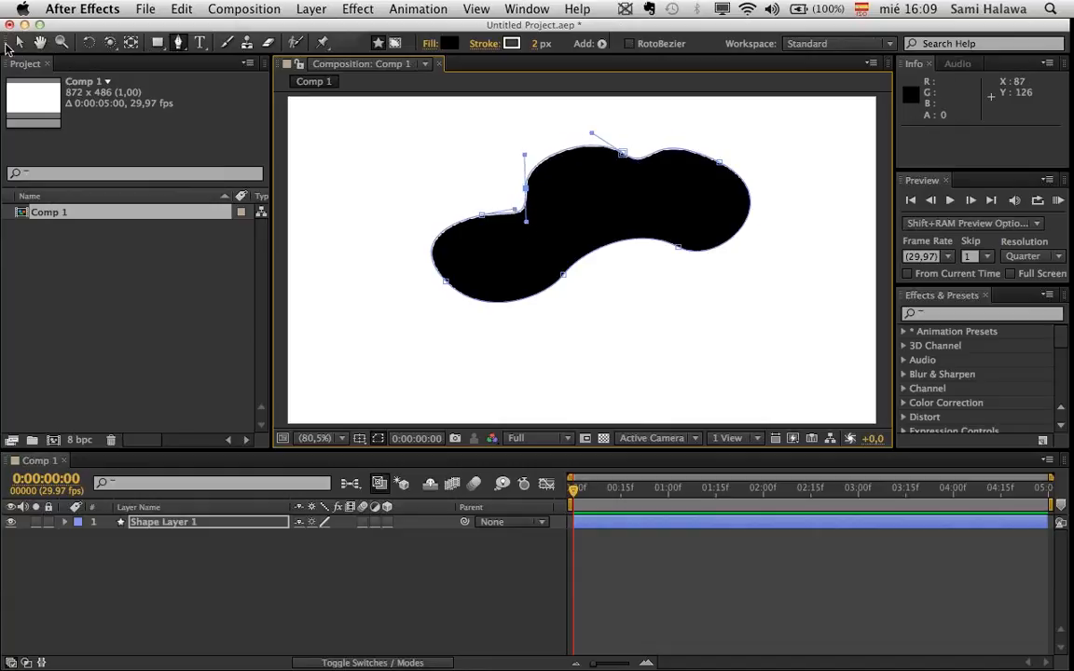
{"action": "left_click", "coordinate": [19, 43]}
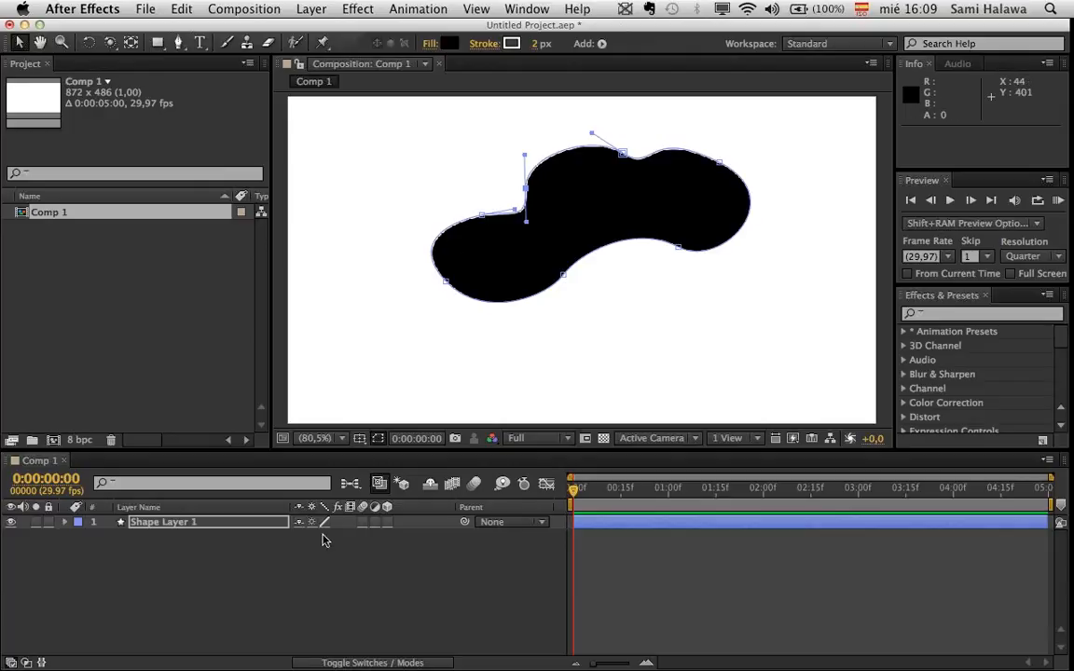
{"action": "left_click", "coordinate": [230, 524]}
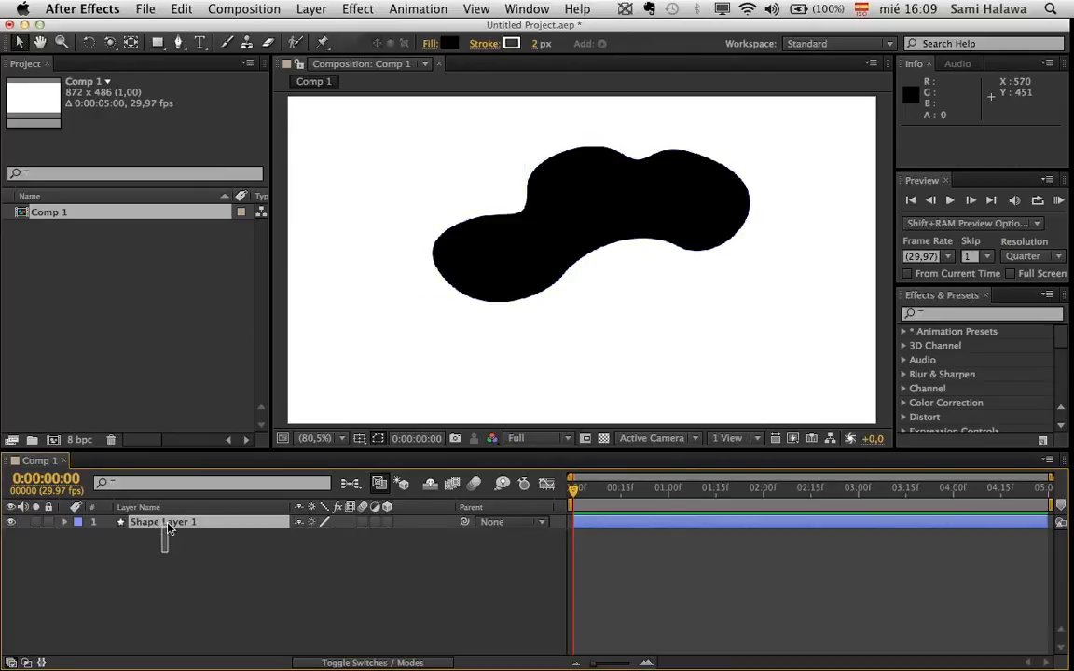
{"action": "left_click", "coordinate": [118, 540]}
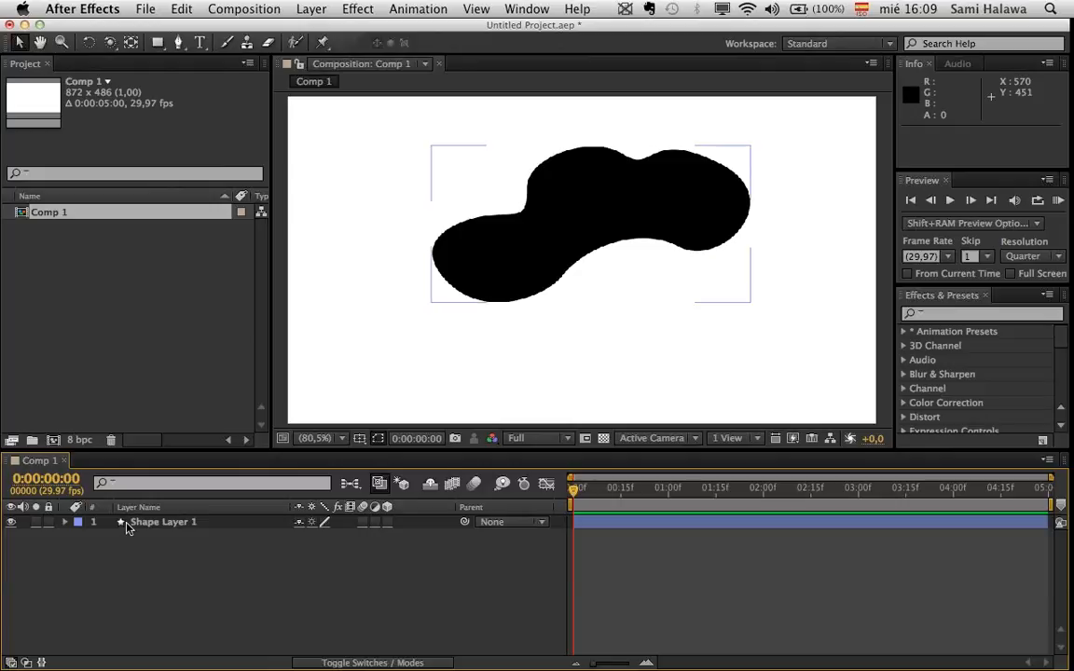
{"action": "left_click", "coordinate": [121, 524]}
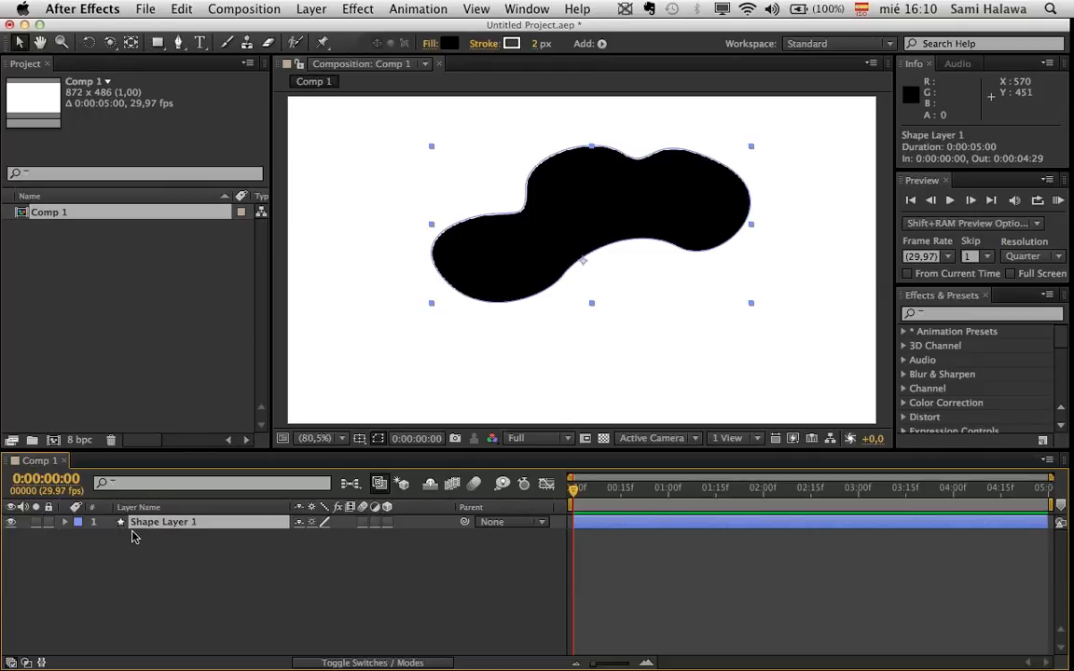
{"action": "left_click", "coordinate": [125, 542]}
{"action": "left_click", "coordinate": [122, 525]}
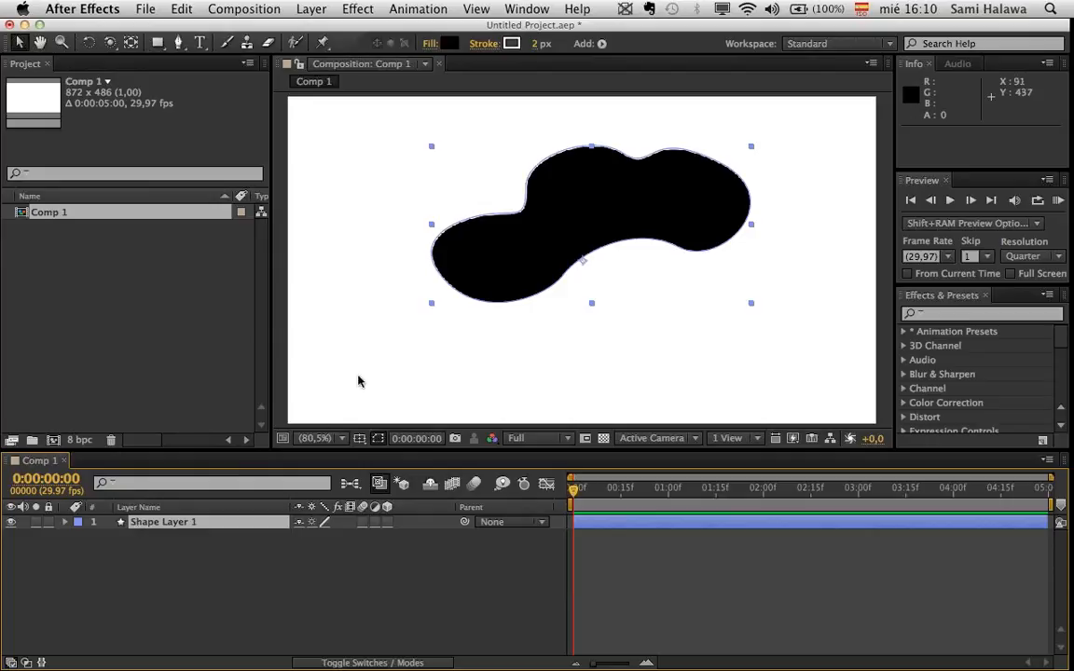
{"action": "left_click", "coordinate": [259, 541]}
{"action": "left_click", "coordinate": [497, 238]}
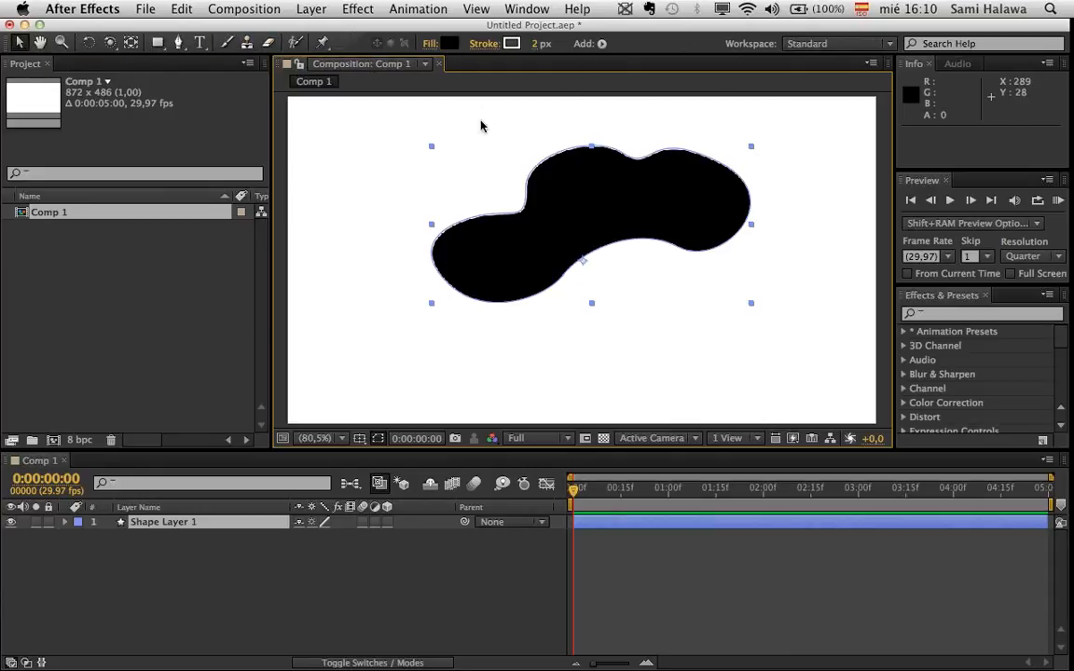
{"action": "left_click", "coordinate": [398, 223]}
- Set the fill color of the freeform shape to blue, 2D7398
{"action": "left_click", "coordinate": [490, 245]}
{"action": "left_click", "coordinate": [601, 43]}
{"action": "left_click", "coordinate": [551, 111]}
{"action": "left_click", "coordinate": [449, 43]}
{"action": "left_click_drag", "start_coordinate": [393, 428], "coordinate": [395, 453]}
{"action": "left_click", "coordinate": [474, 494]}
{"action": "left_click_drag", "start_coordinate": [474, 495], "coordinate": [471, 462]}
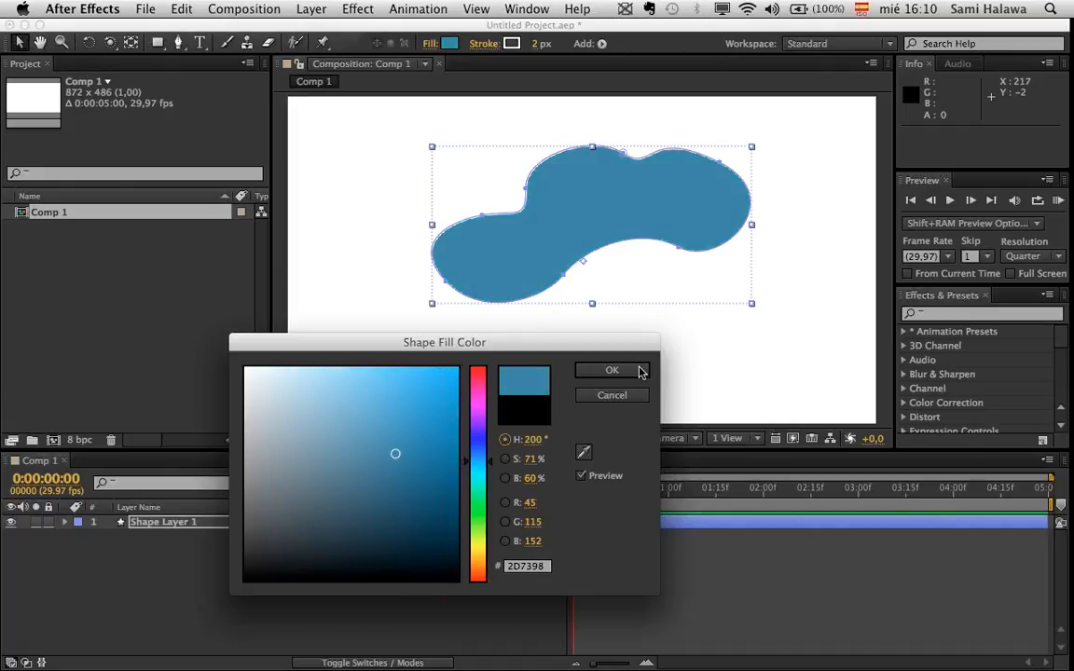
{"action": "left_click", "coordinate": [611, 371]}
- Set the stroke color of the freeform shape to dark blue, 002E3B
{"action": "left_click", "coordinate": [511, 44]}
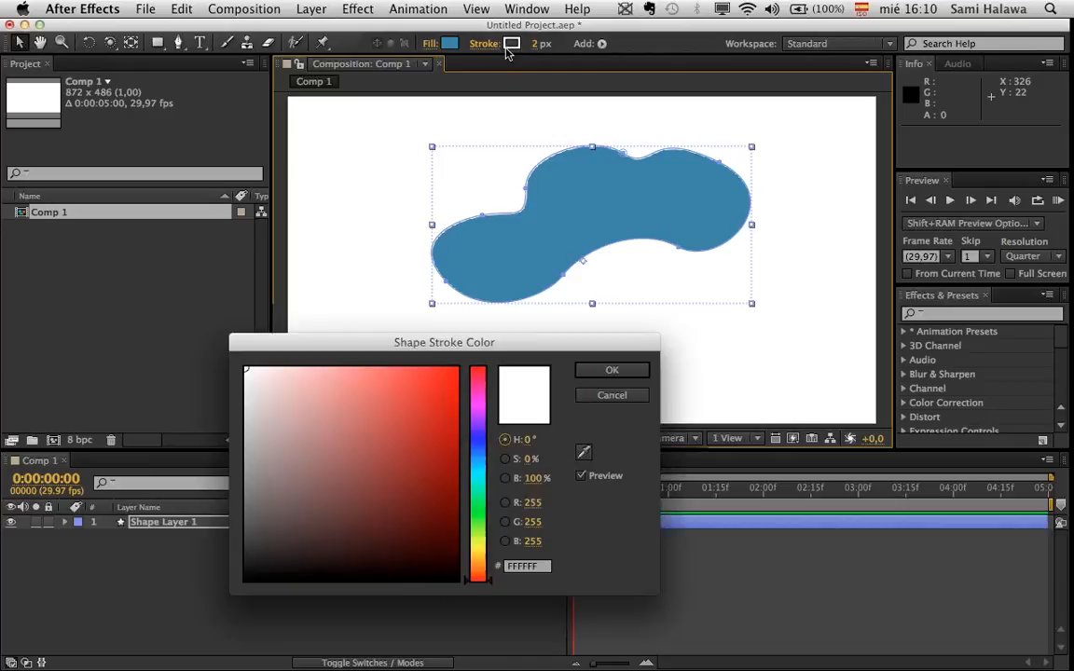
{"action": "left_click", "coordinate": [478, 471]}
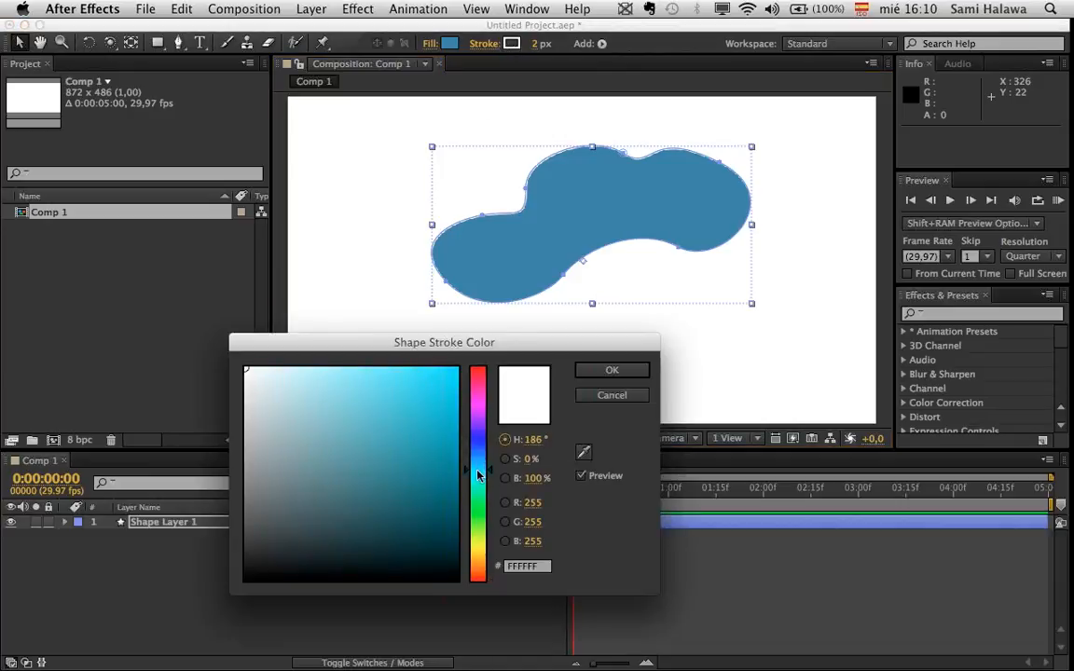
{"action": "left_click", "coordinate": [479, 467]}
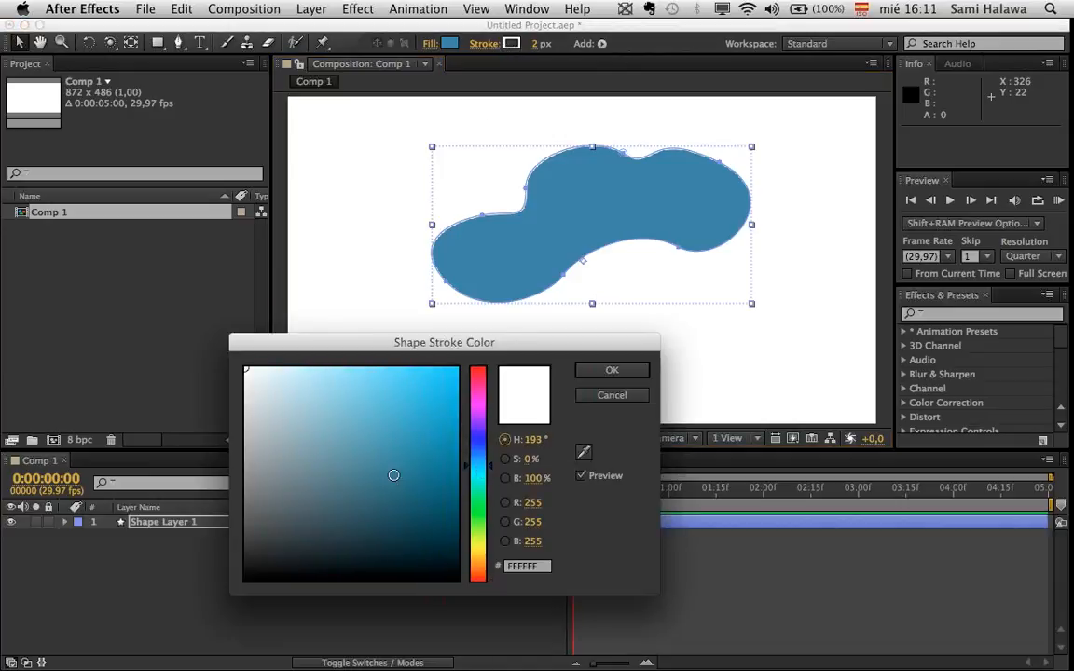
{"action": "mouse_move", "coordinate": [408, 439]}
{"action": "left_mouse_down"}
{"action": "mouse_move", "coordinate": [433, 439]}
{"action": "mouse_move", "coordinate": [461, 504]}
{"action": "mouse_move", "coordinate": [419, 500]}
{"action": "mouse_move", "coordinate": [457, 491]}
{"action": "mouse_move", "coordinate": [471, 541]}
{"action": "mouse_move", "coordinate": [465, 532]}
{"action": "left_mouse_up"}
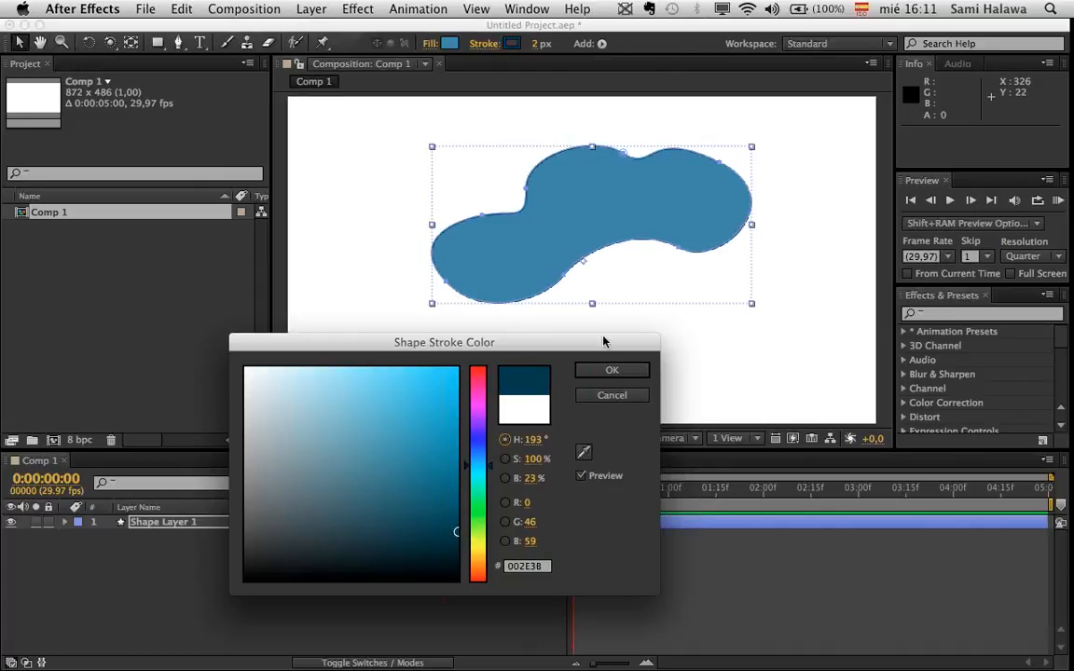
{"action": "left_click", "coordinate": [611, 370]}
- Set the stroke width of the freeform shape to 11 px
{"action": "scroll", "coordinate": [522, 270], "scroll_direction": "up", "scroll_amount": 2}
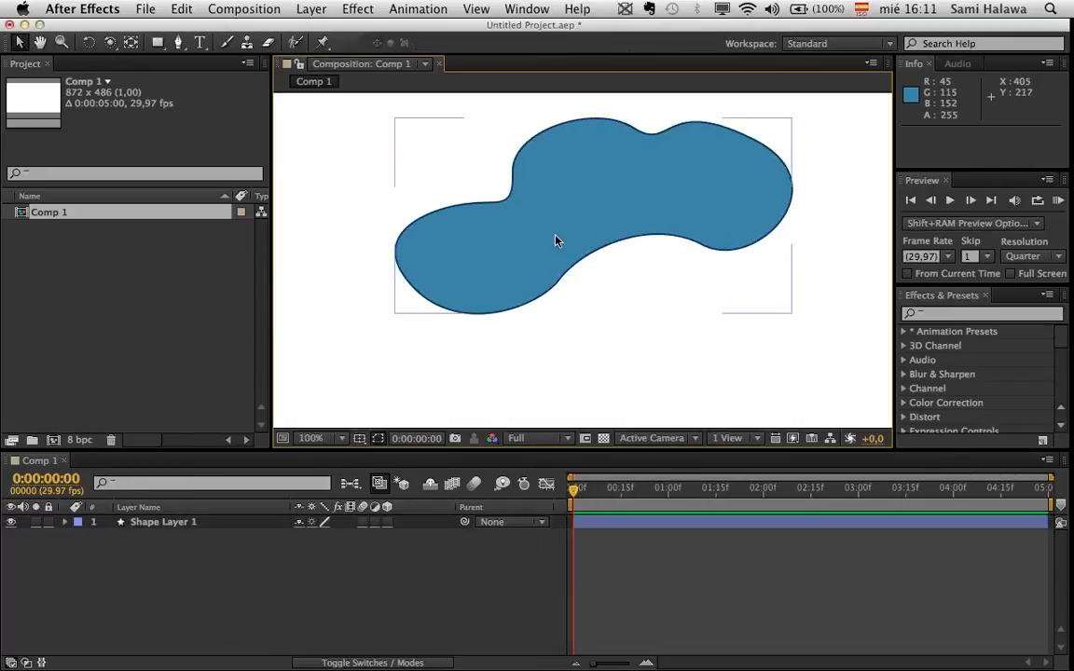
{"action": "left_click", "coordinate": [547, 215]}
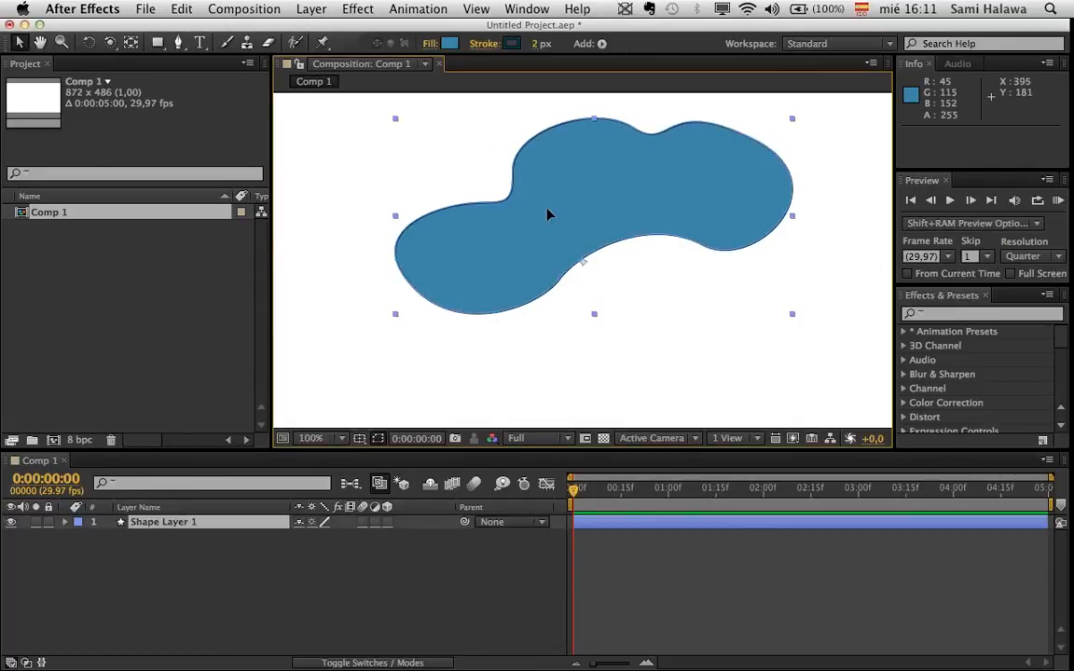
{"action": "left_click", "coordinate": [522, 379]}
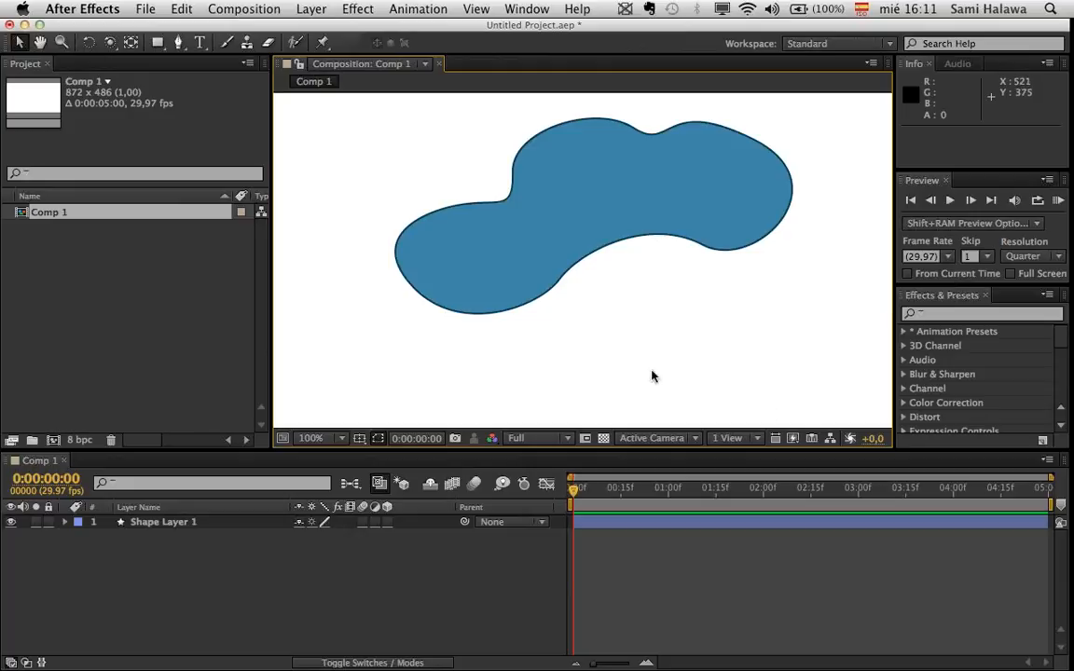
{"action": "left_click", "coordinate": [545, 256]}
{"action": "mouse_move", "coordinate": [538, 45]}
{"action": "left_mouse_down"}
{"action": "mouse_move", "coordinate": [574, 44]}
{"action": "mouse_move", "coordinate": [548, 45]}
{"action": "left_mouse_up"}
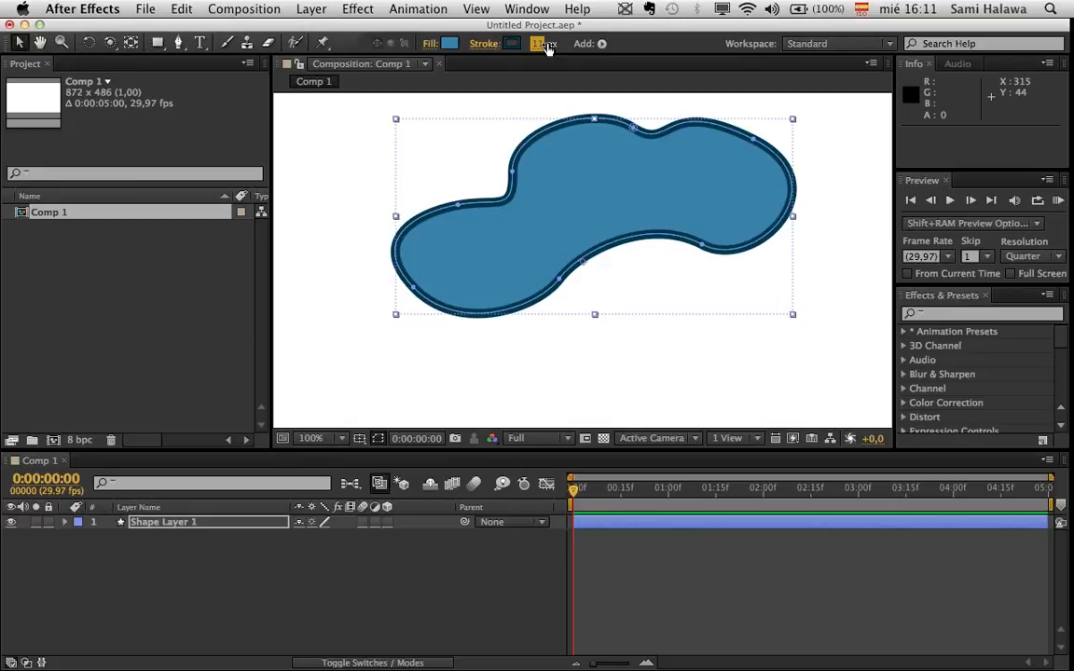
{"action": "left_click", "coordinate": [678, 412]}
{"action": "left_click", "coordinate": [546, 151]}
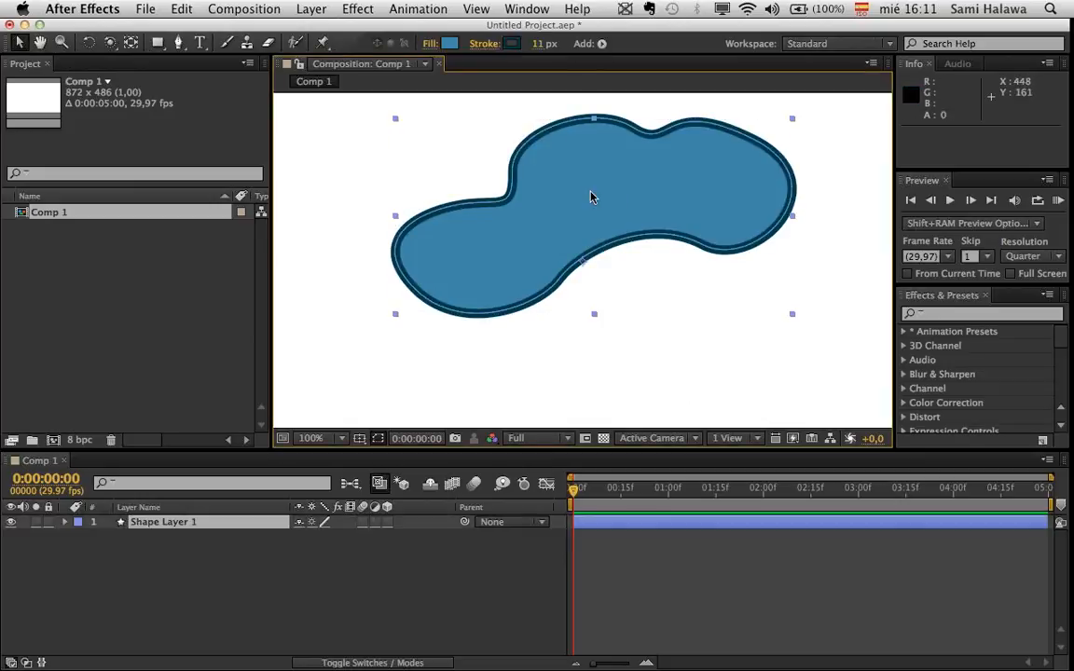
{"action": "left_click", "coordinate": [482, 44]}
{"action": "left_click", "coordinate": [517, 400]}
{"action": "left_click", "coordinate": [601, 391]}
- Change the freeform shape's fill to a linear gradient and stretch it from the shape's lower-left end to its upper-right edge
{"action": "left_click", "coordinate": [622, 178]}
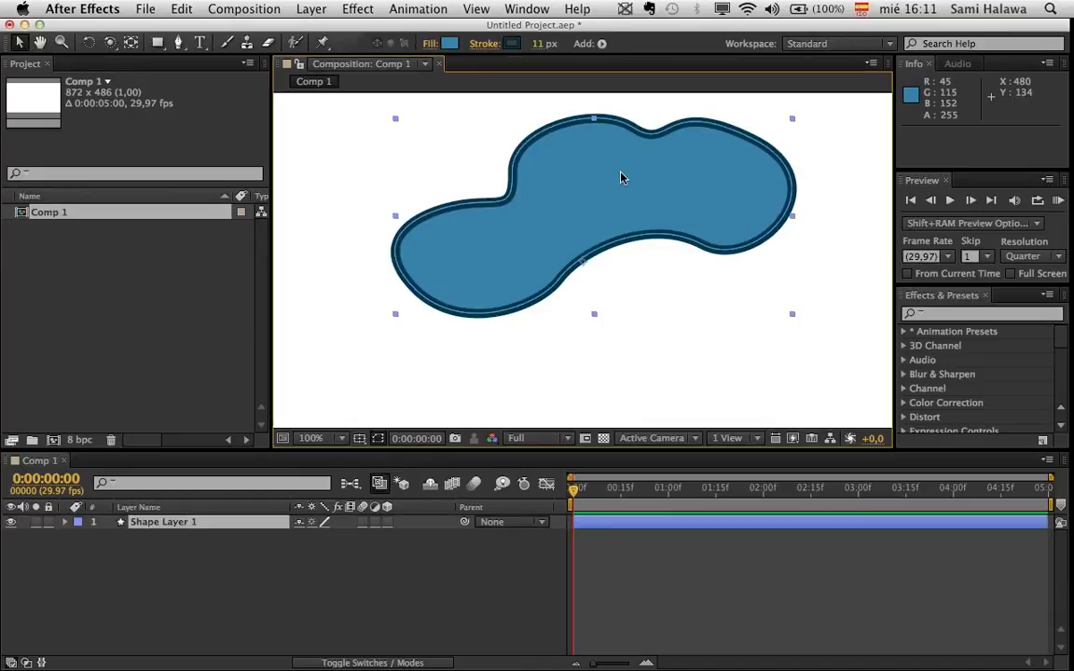
{"action": "left_click", "coordinate": [428, 45]}
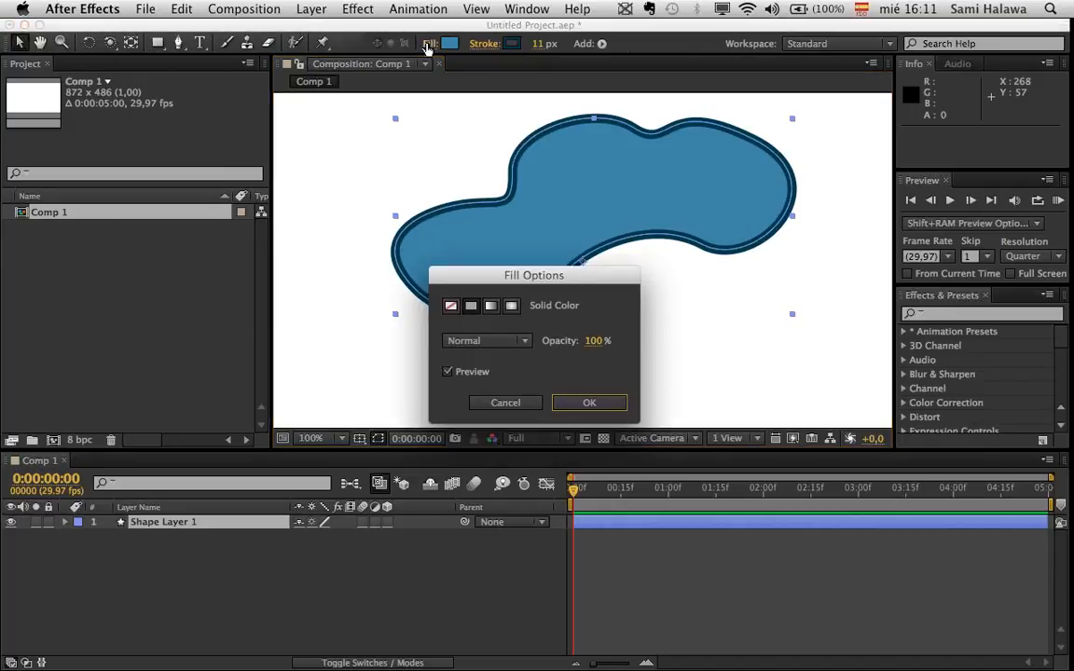
{"action": "left_click", "coordinate": [491, 308]}
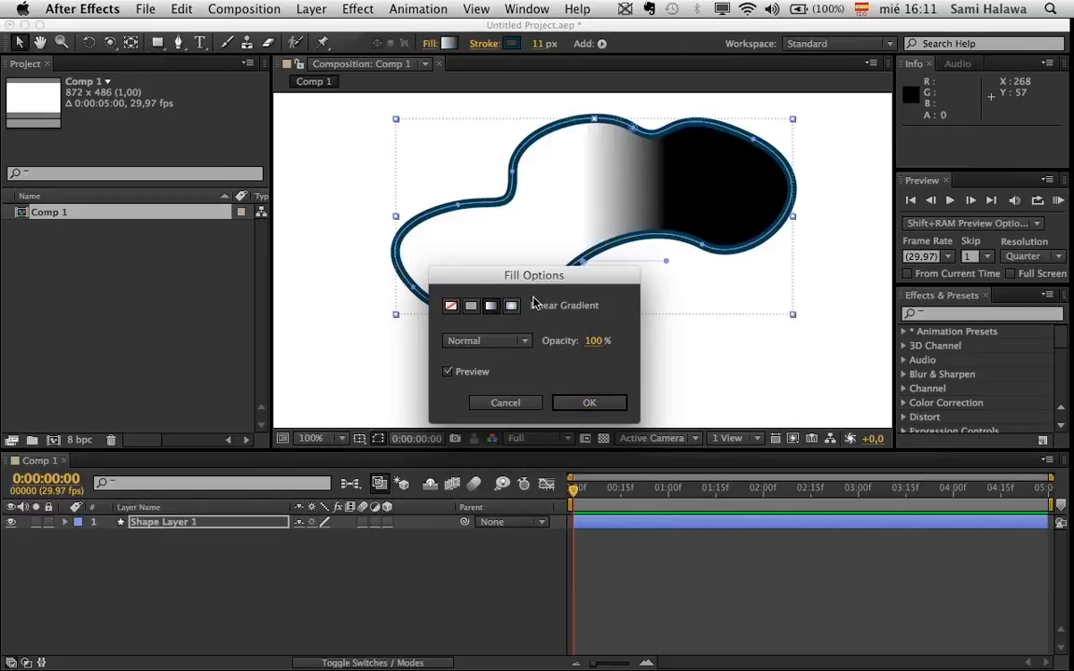
{"action": "left_click", "coordinate": [601, 404]}
{"action": "left_click_drag", "start_coordinate": [580, 265], "coordinate": [414, 259]}
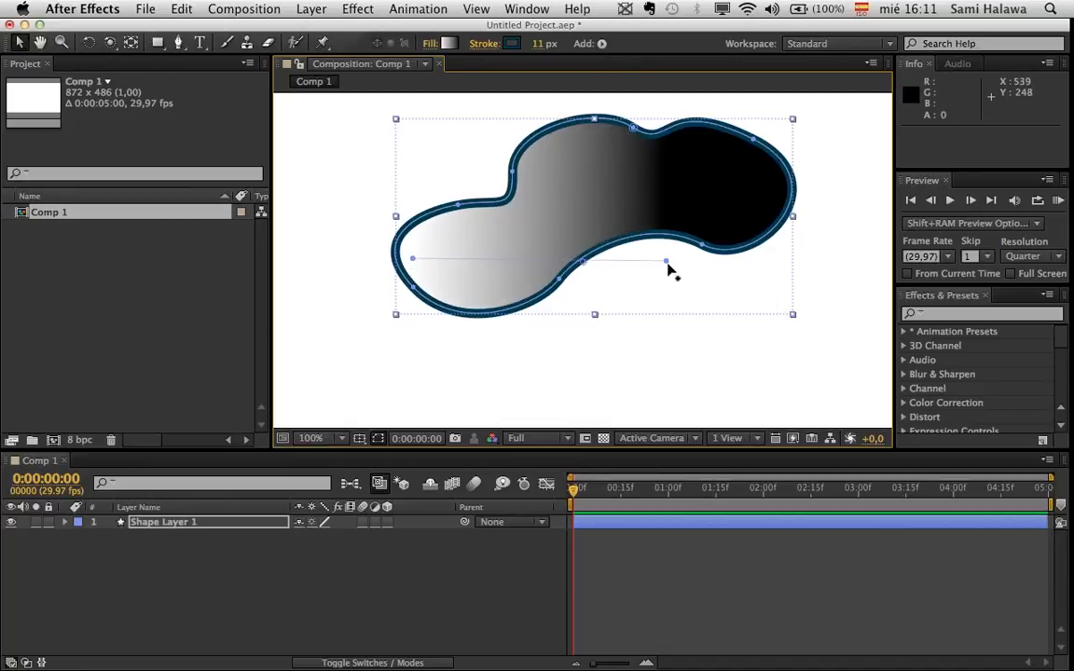
{"action": "left_click_drag", "start_coordinate": [679, 260], "coordinate": [785, 161]}
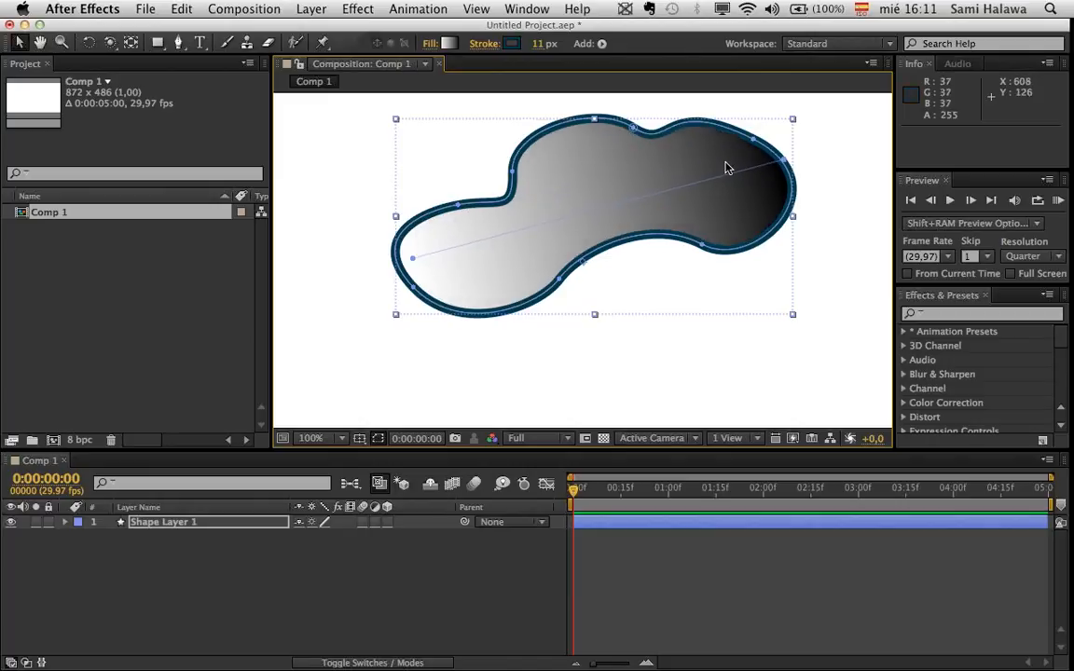
- Set the start color of the shape's fill gradient to a medium blue with hue 213°
{"action": "left_click", "coordinate": [447, 43]}
{"action": "left_click_drag", "start_coordinate": [410, 174], "coordinate": [470, 259]}
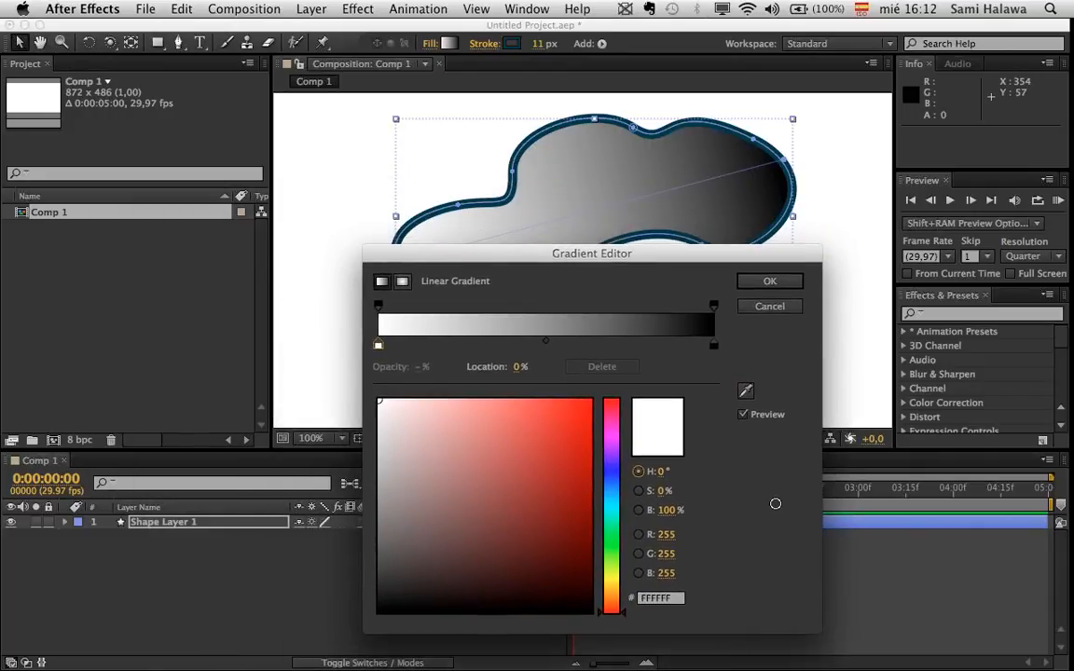
{"action": "mouse_move", "coordinate": [564, 258]}
{"action": "left_mouse_down"}
{"action": "mouse_move", "coordinate": [592, 268]}
{"action": "mouse_move", "coordinate": [579, 274]}
{"action": "left_mouse_up"}
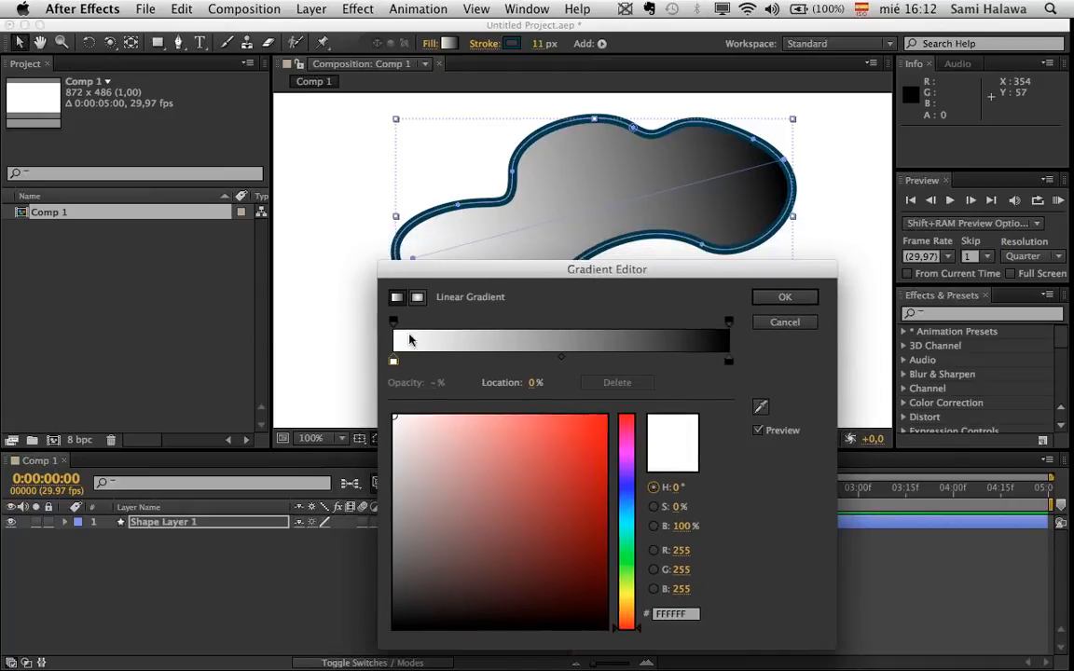
{"action": "left_click_drag", "start_coordinate": [469, 270], "coordinate": [278, 267]}
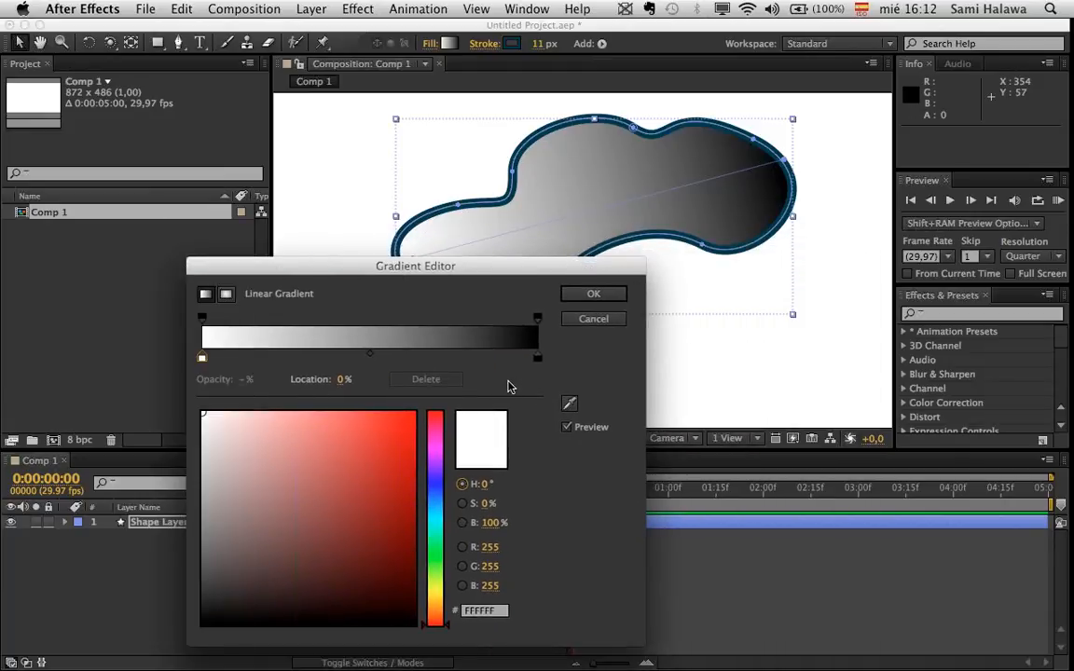
{"action": "left_click", "coordinate": [433, 503]}
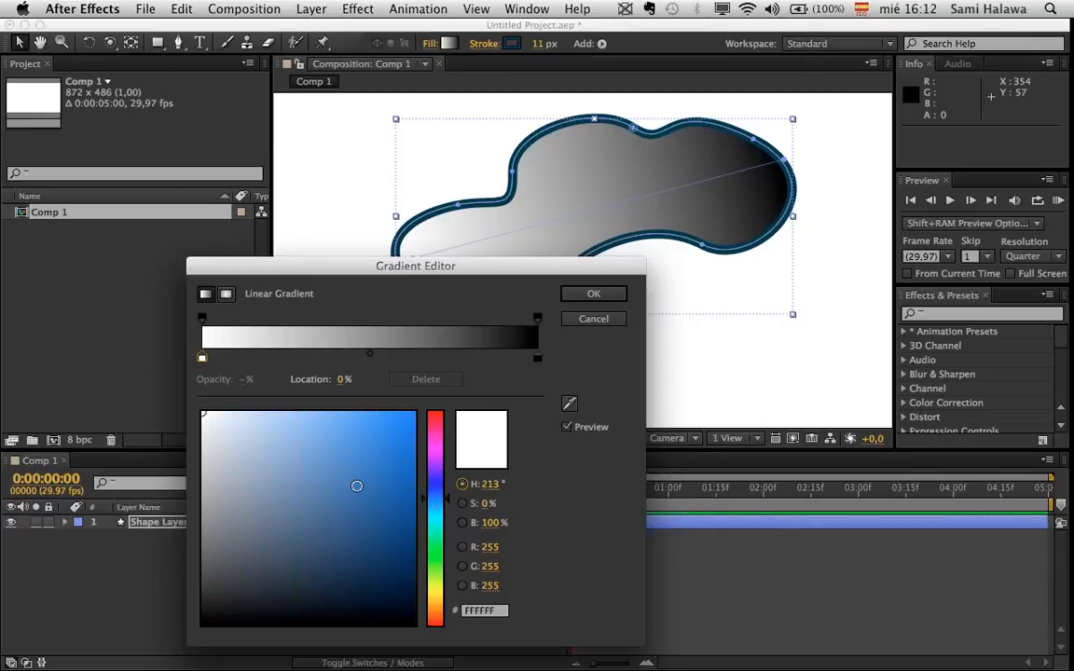
{"action": "left_click_drag", "start_coordinate": [354, 486], "coordinate": [322, 465]}
- Set the end color of the fill gradient to turquoise, 52C8BC, apply it and deselect the shape
{"action": "left_click", "coordinate": [537, 358]}
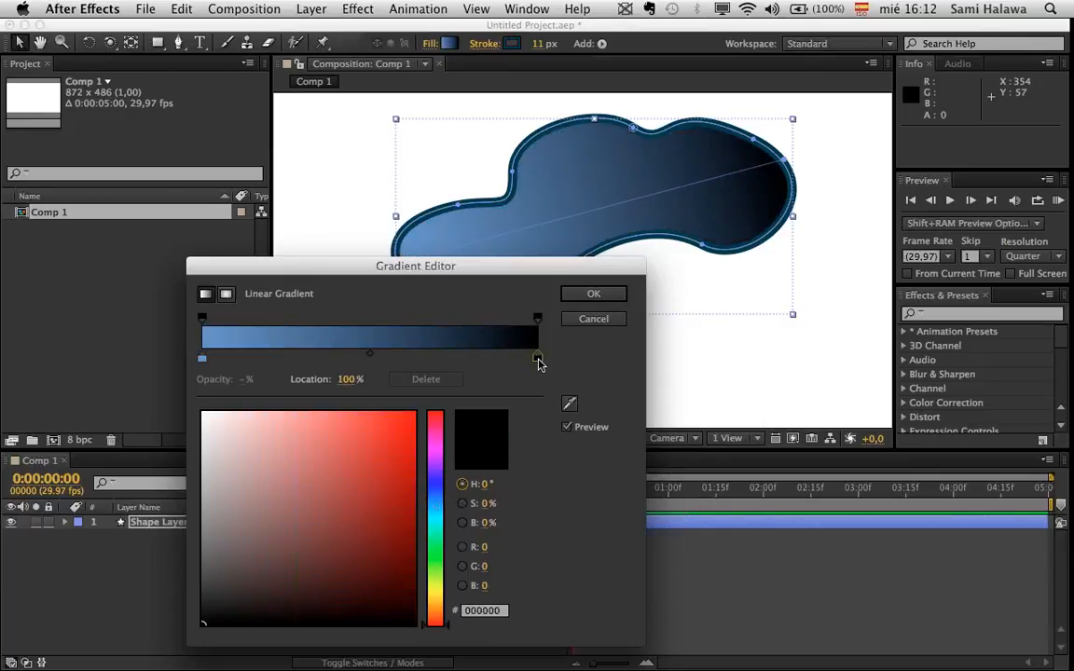
{"action": "left_click", "coordinate": [433, 520]}
{"action": "left_click", "coordinate": [326, 457]}
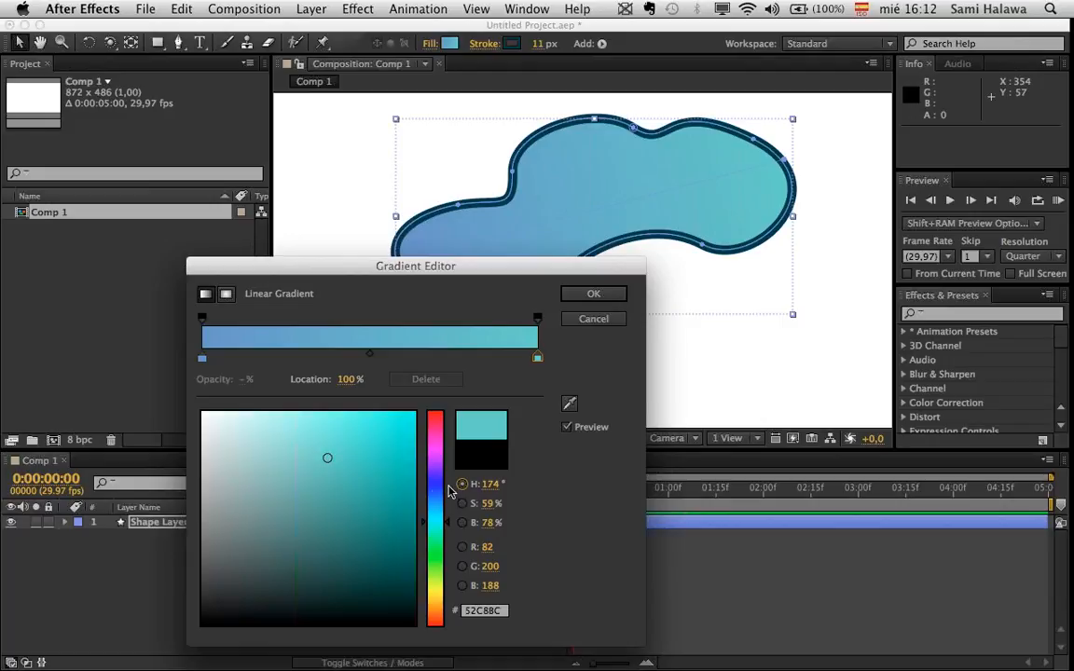
{"action": "left_click", "coordinate": [595, 297]}
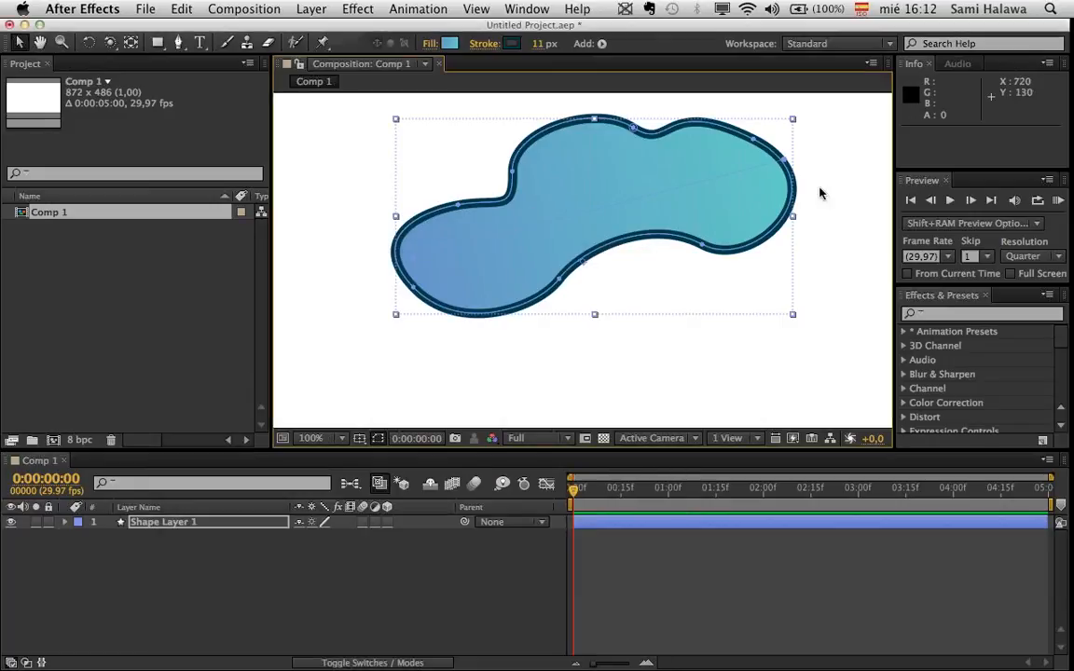
{"action": "left_click", "coordinate": [791, 318]}
{"action": "key", "text": "comma"}
{"action": "key", "text": "period"}
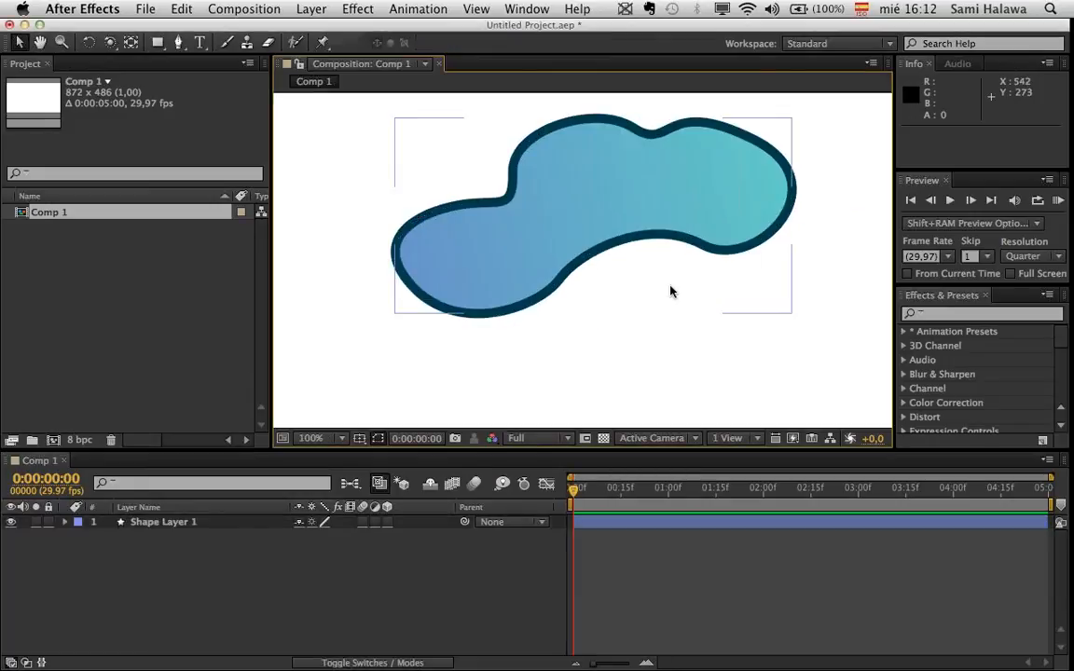
- Change the freeform shape's stroke from a solid color to a linear gradient
{"action": "left_click", "coordinate": [550, 158]}
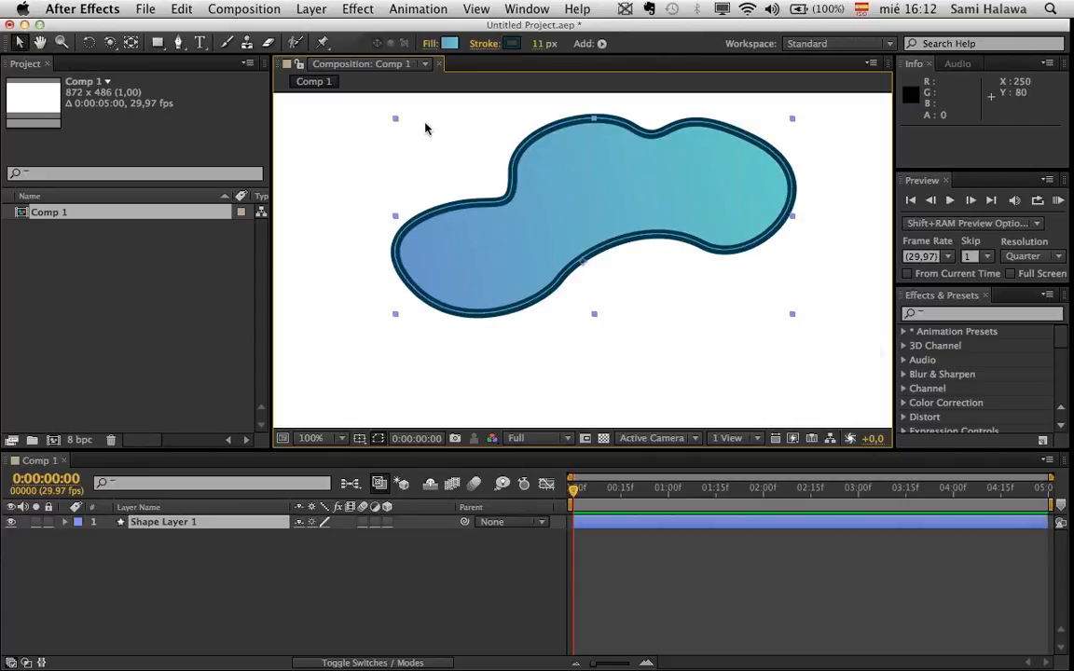
{"action": "left_click", "coordinate": [491, 47]}
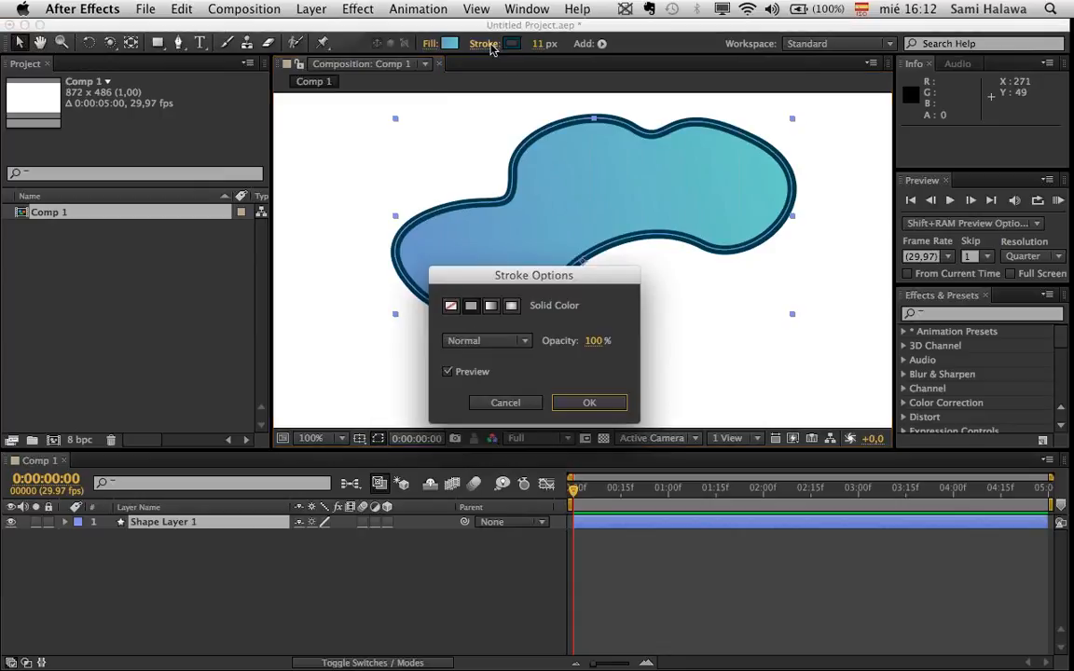
{"action": "left_click", "coordinate": [491, 307]}
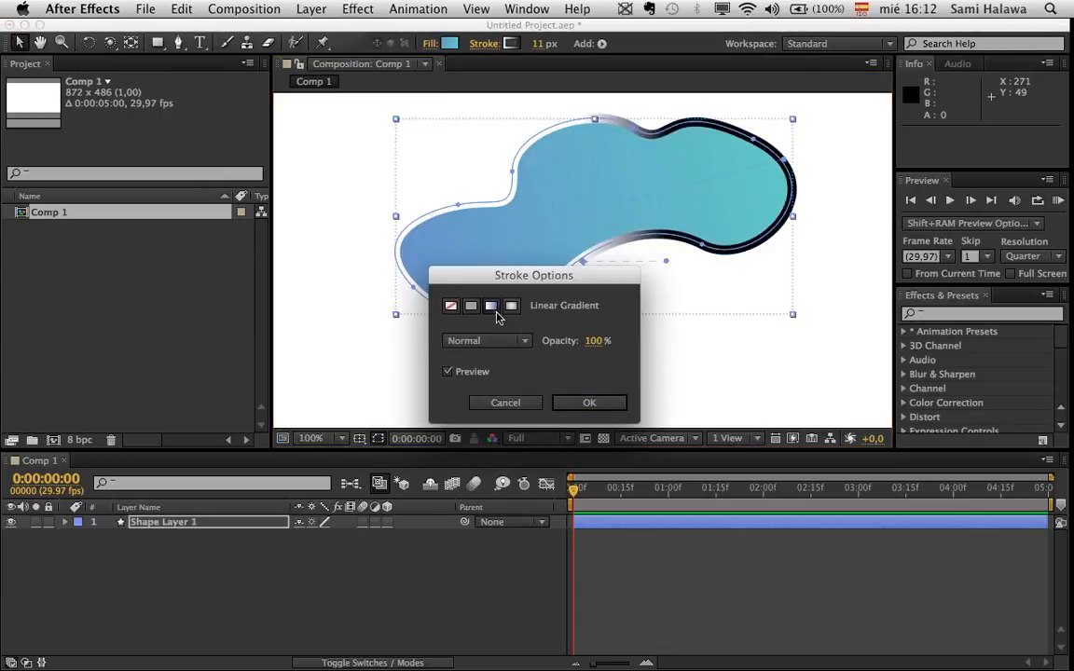
{"action": "left_click", "coordinate": [594, 406]}
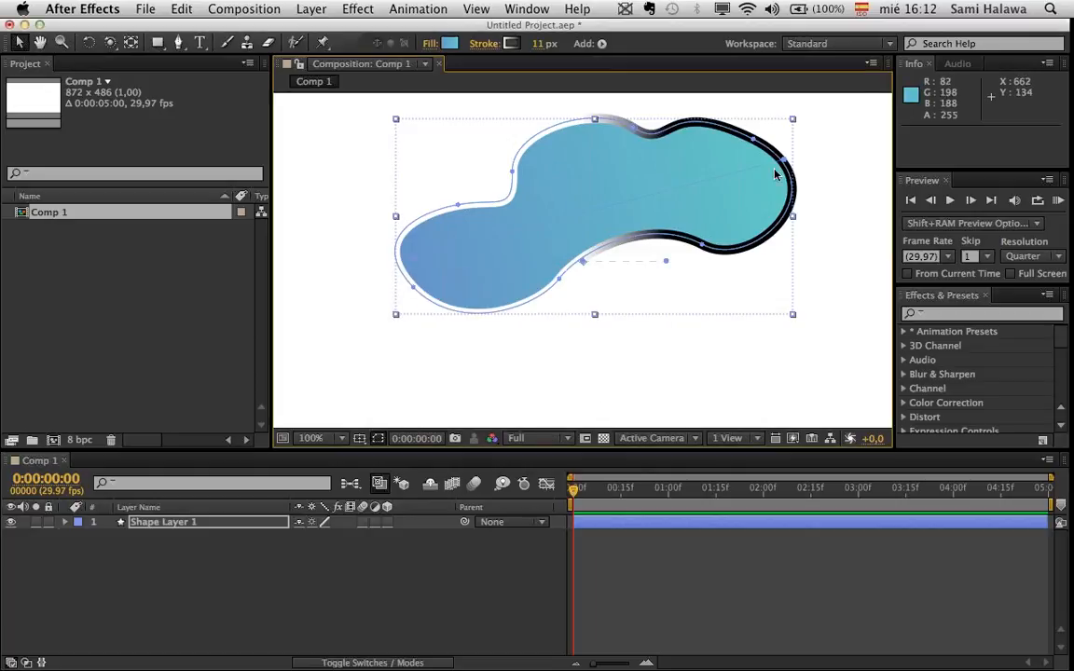
- Move the fill gradient's end point inside the right lobe and stretch the stroke gradient diagonally from below the lower-left end to beyond the right edge
{"action": "mouse_move", "coordinate": [785, 159]}
{"action": "left_mouse_down"}
{"action": "mouse_move", "coordinate": [826, 154]}
{"action": "mouse_move", "coordinate": [496, 231]}
{"action": "mouse_move", "coordinate": [747, 210]}
{"action": "mouse_move", "coordinate": [699, 211]}
{"action": "left_mouse_up"}
{"action": "mouse_move", "coordinate": [666, 261]}
{"action": "left_mouse_down"}
{"action": "mouse_move", "coordinate": [697, 266]}
{"action": "mouse_move", "coordinate": [835, 239]}
{"action": "left_mouse_up"}
{"action": "mouse_move", "coordinate": [588, 268]}
{"action": "left_mouse_down"}
{"action": "mouse_move", "coordinate": [595, 283]}
{"action": "mouse_move", "coordinate": [490, 360]}
{"action": "mouse_move", "coordinate": [548, 292]}
{"action": "mouse_move", "coordinate": [633, 288]}
{"action": "mouse_move", "coordinate": [649, 299]}
{"action": "left_mouse_up"}
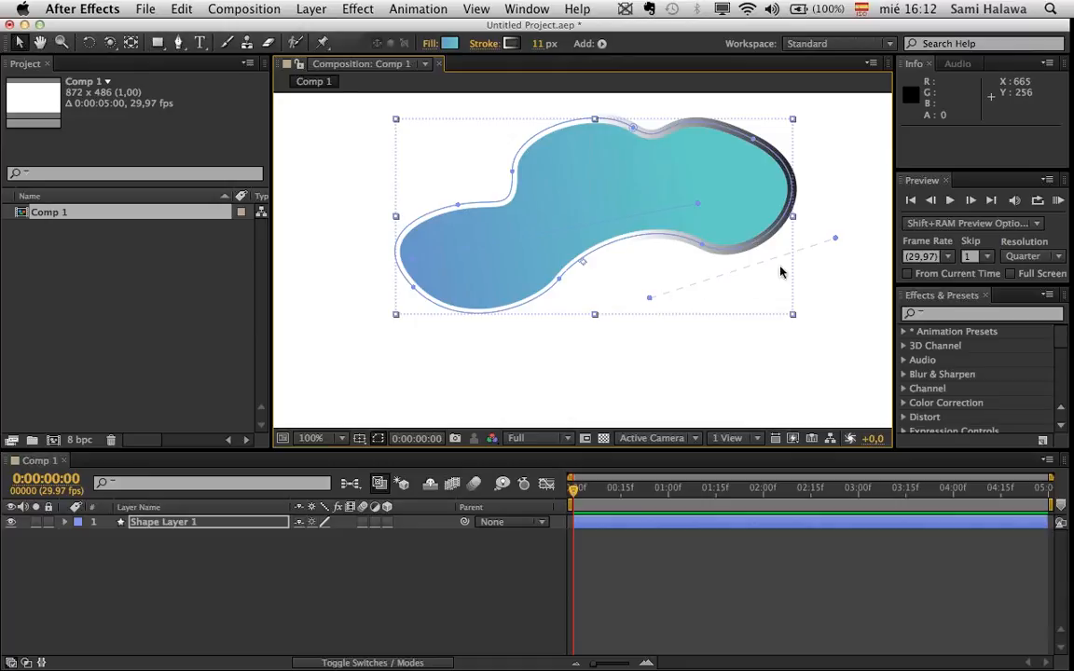
{"action": "mouse_move", "coordinate": [417, 262]}
{"action": "left_mouse_down"}
{"action": "mouse_move", "coordinate": [544, 235]}
{"action": "mouse_move", "coordinate": [429, 260]}
{"action": "left_mouse_up"}
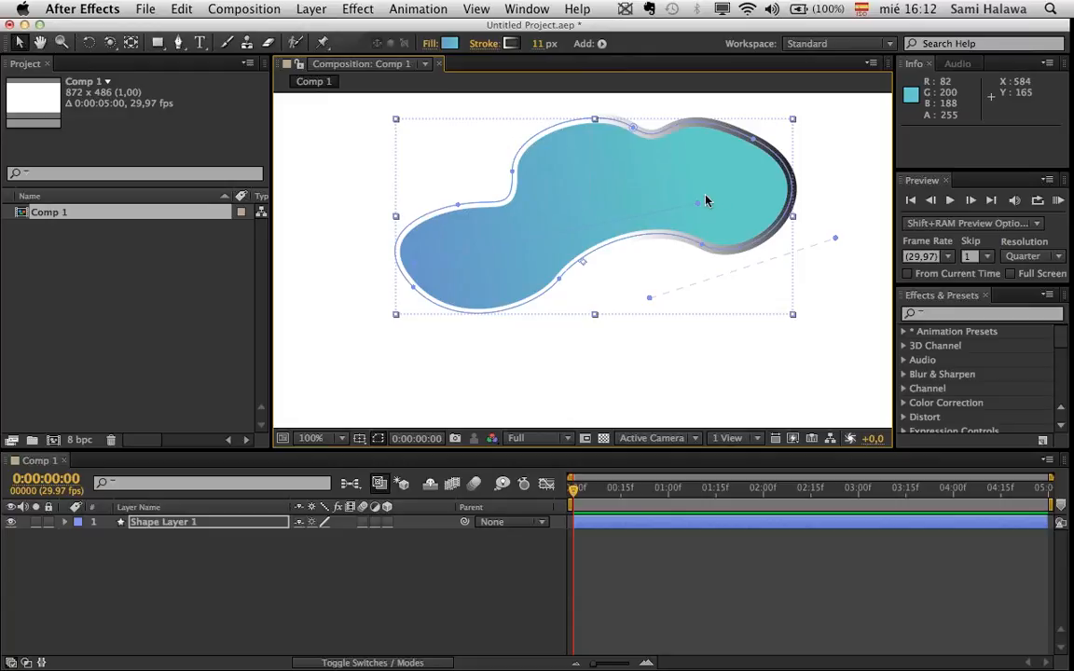
{"action": "left_click_drag", "start_coordinate": [699, 203], "coordinate": [716, 183]}
{"action": "mouse_move", "coordinate": [648, 298]}
{"action": "left_mouse_down"}
{"action": "mouse_move", "coordinate": [632, 315]}
{"action": "mouse_move", "coordinate": [323, 366]}
{"action": "left_mouse_up"}
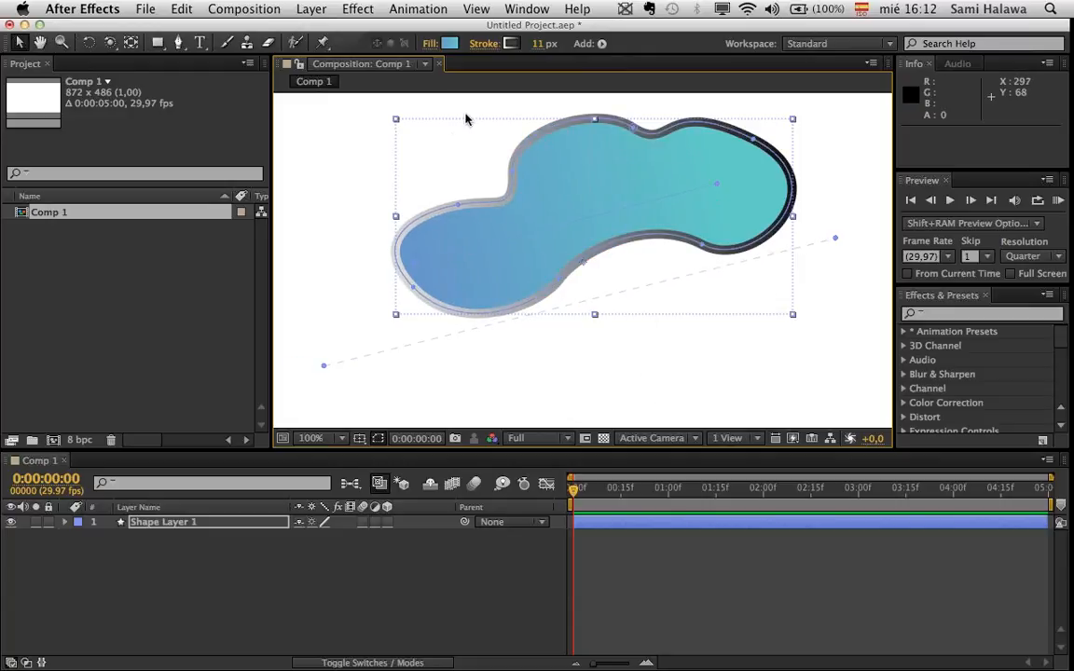
- Set the start color of the shape's stroke gradient to blue, 326E9C
{"action": "left_click", "coordinate": [511, 43]}
{"action": "left_click_drag", "start_coordinate": [453, 270], "coordinate": [246, 71]}
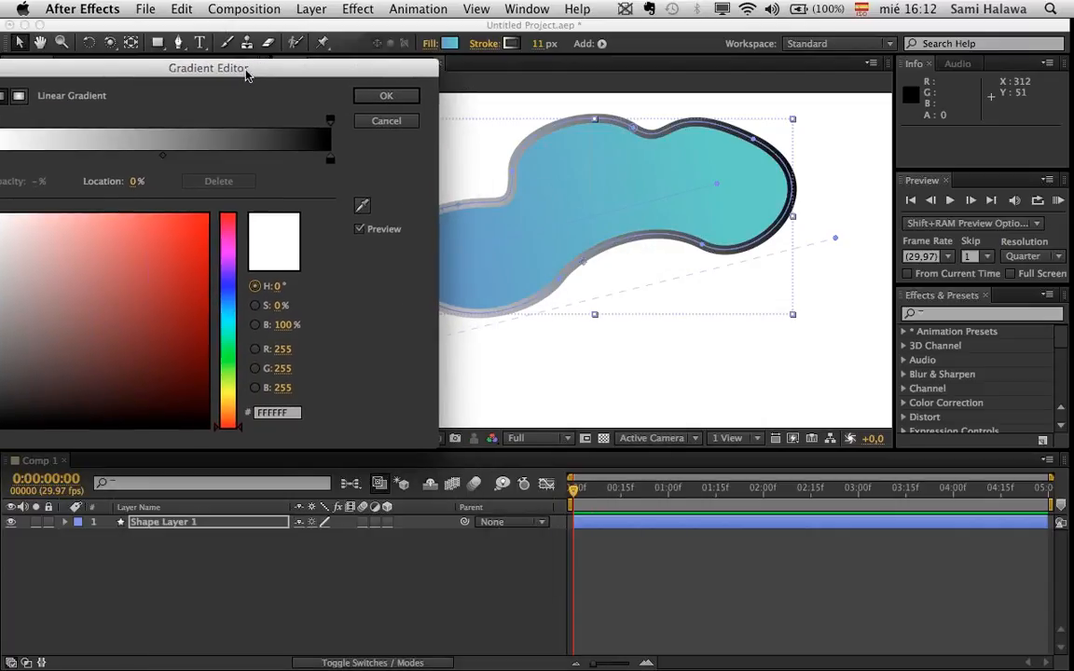
{"action": "left_click", "coordinate": [217, 306]}
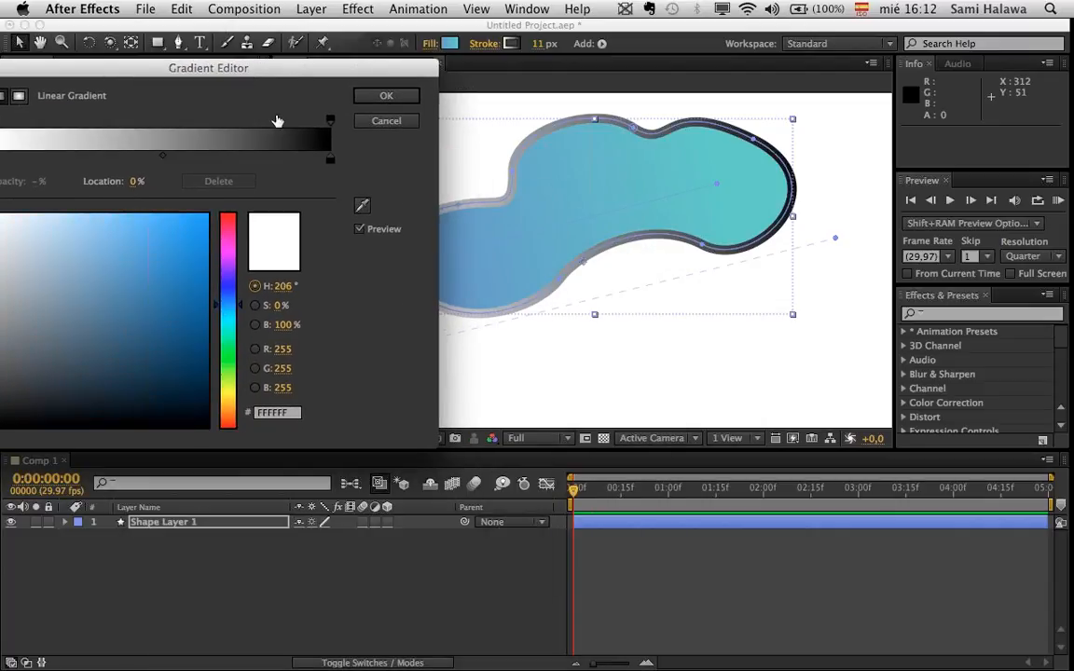
{"action": "left_click_drag", "start_coordinate": [279, 63], "coordinate": [363, 97]}
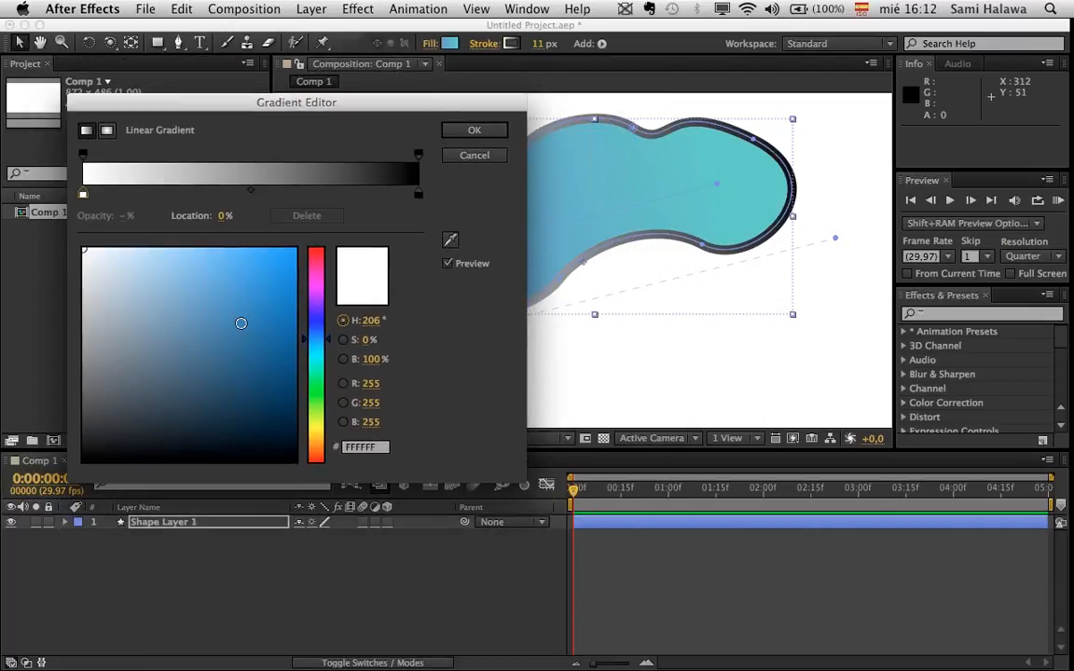
{"action": "left_click_drag", "start_coordinate": [232, 331], "coordinate": [228, 331]}
{"action": "left_click_drag", "start_coordinate": [479, 112], "coordinate": [419, 75]}
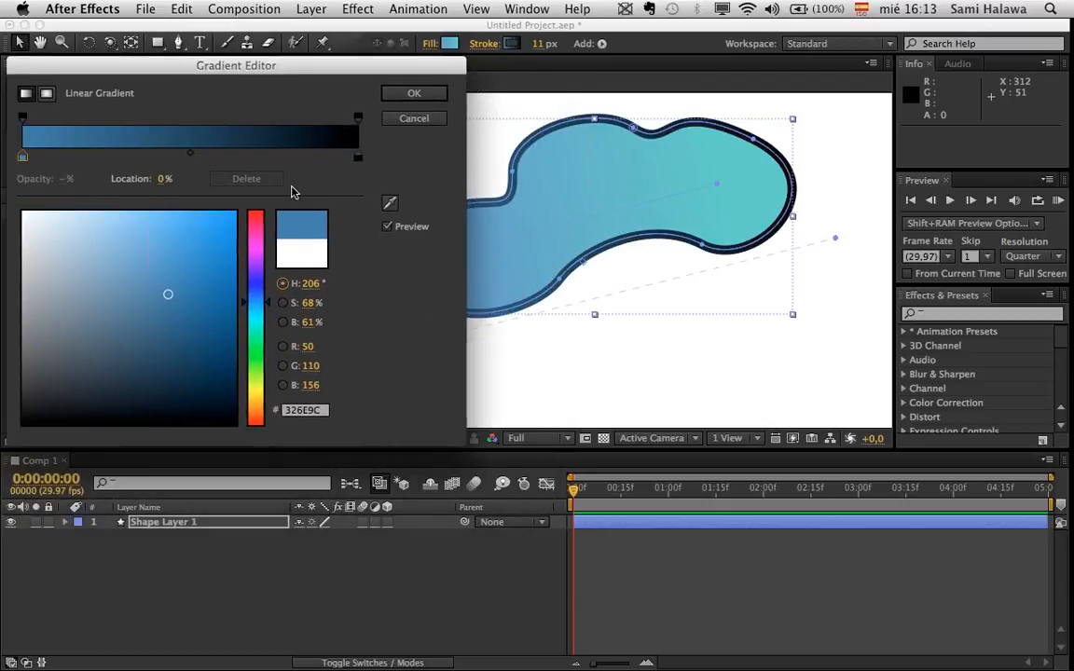
- Set the end color of the stroke gradient to dark blue, apply it and deselect the shape
{"action": "left_click", "coordinate": [359, 157]}
{"action": "left_click", "coordinate": [252, 303]}
{"action": "left_click_drag", "start_coordinate": [180, 302], "coordinate": [268, 359]}
{"action": "left_click", "coordinate": [423, 92]}
{"action": "left_click", "coordinate": [556, 383]}
{"action": "scroll", "coordinate": [560, 359], "scroll_direction": "down", "scroll_amount": 3}
{"action": "scroll", "coordinate": [560, 359], "scroll_direction": "up", "scroll_amount": 3}
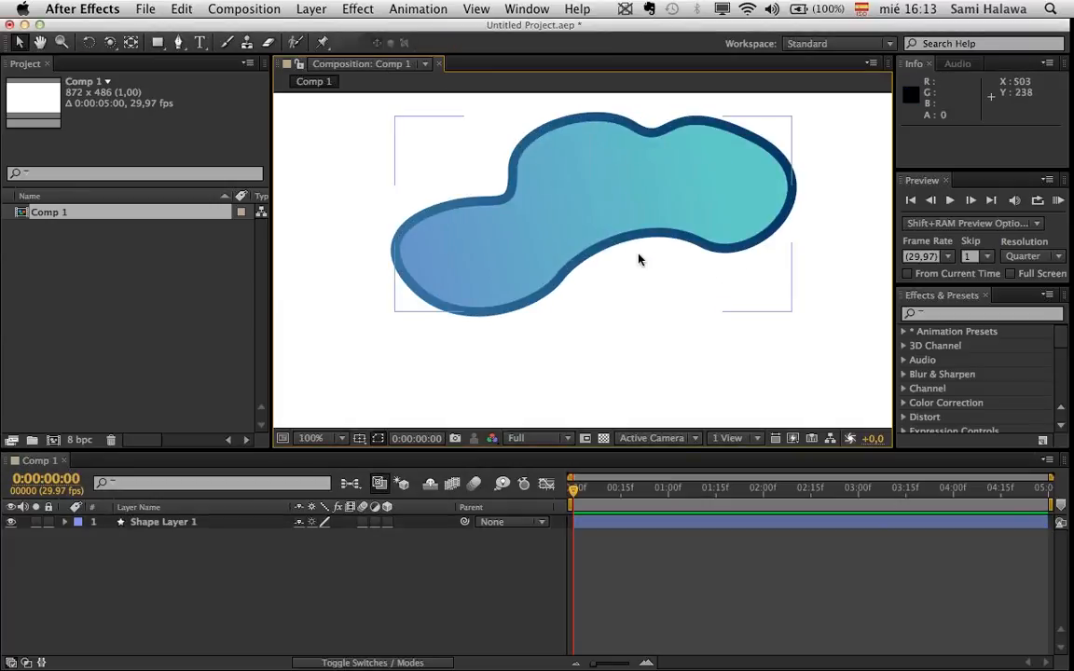
- Set the stroke width of the freeform shape to 12 px and deselect it
{"action": "left_click", "coordinate": [620, 217]}
{"action": "left_click_drag", "start_coordinate": [537, 46], "coordinate": [540, 47]}
{"action": "left_click", "coordinate": [700, 385]}
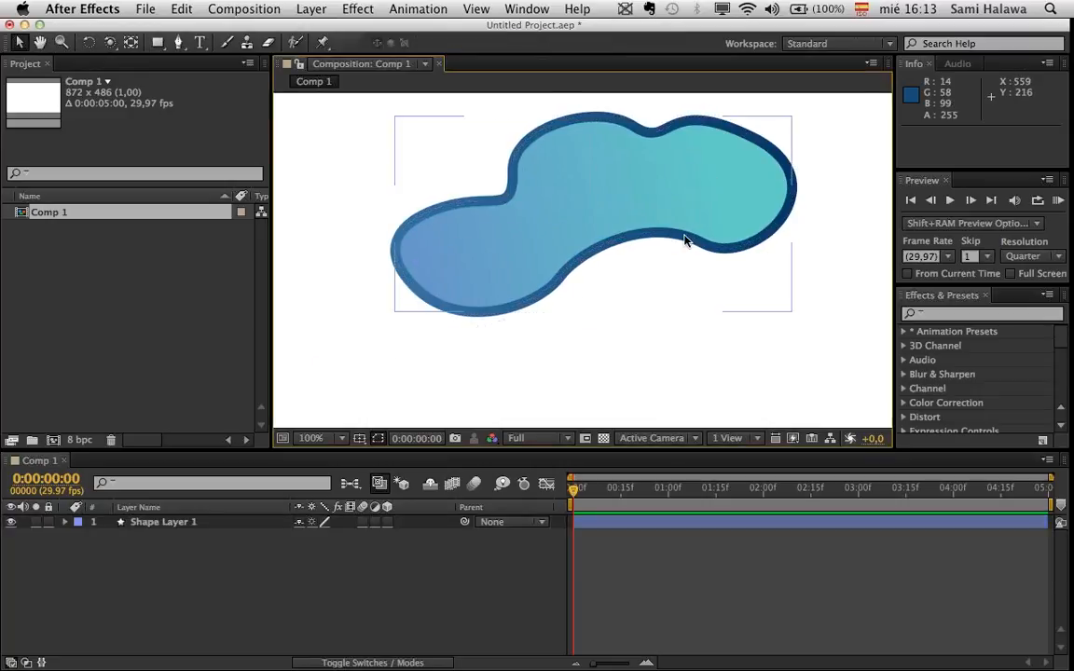
{"action": "left_click", "coordinate": [690, 241]}
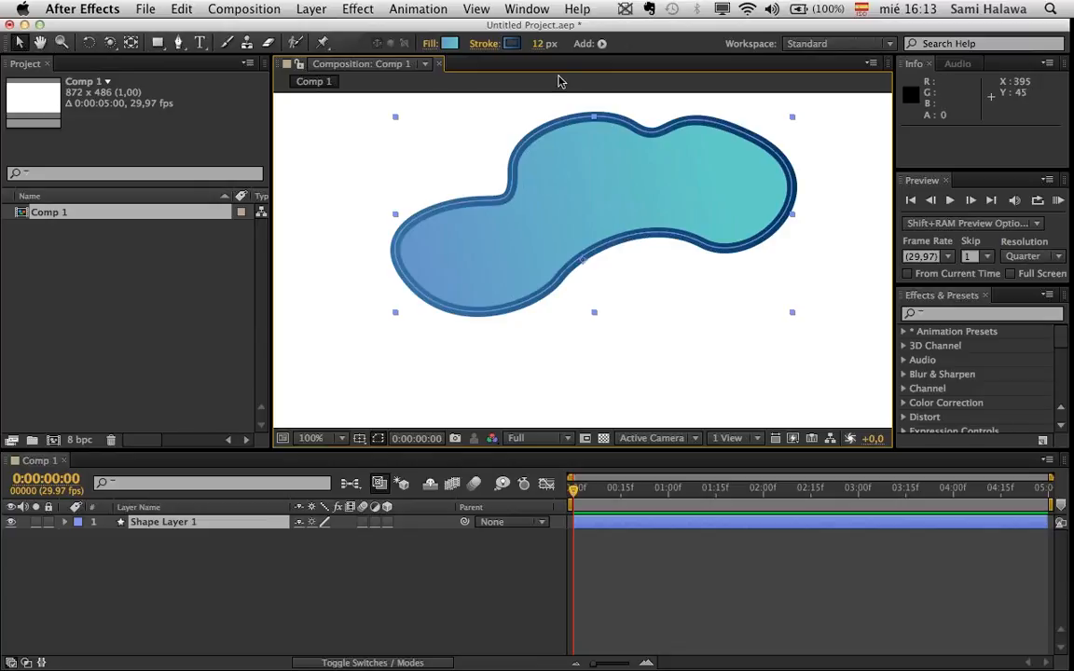
{"action": "left_click", "coordinate": [601, 44]}
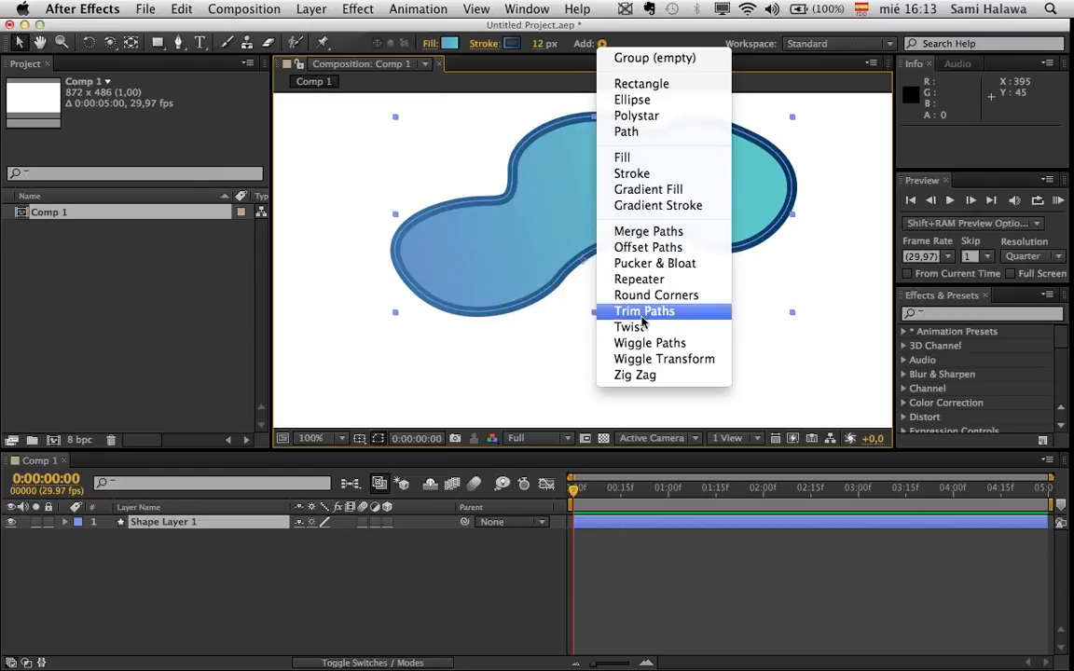
{"action": "left_click", "coordinate": [525, 315]}
{"action": "scroll", "coordinate": [574, 356], "scroll_direction": "down", "scroll_amount": 1}
{"action": "scroll", "coordinate": [574, 355], "scroll_direction": "up", "scroll_amount": 1}
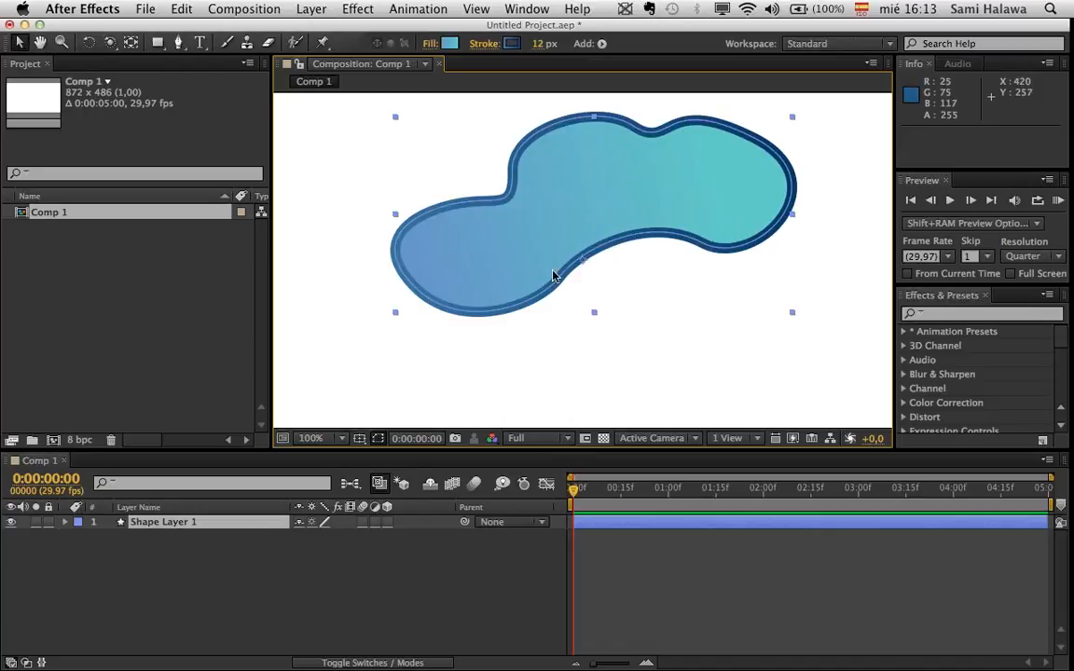
{"action": "left_click", "coordinate": [587, 324]}
- Expand the contents of Shape Layer 1 in the timeline and select its Shape 1 group
{"action": "left_click", "coordinate": [571, 208]}
{"action": "left_click", "coordinate": [65, 523]}
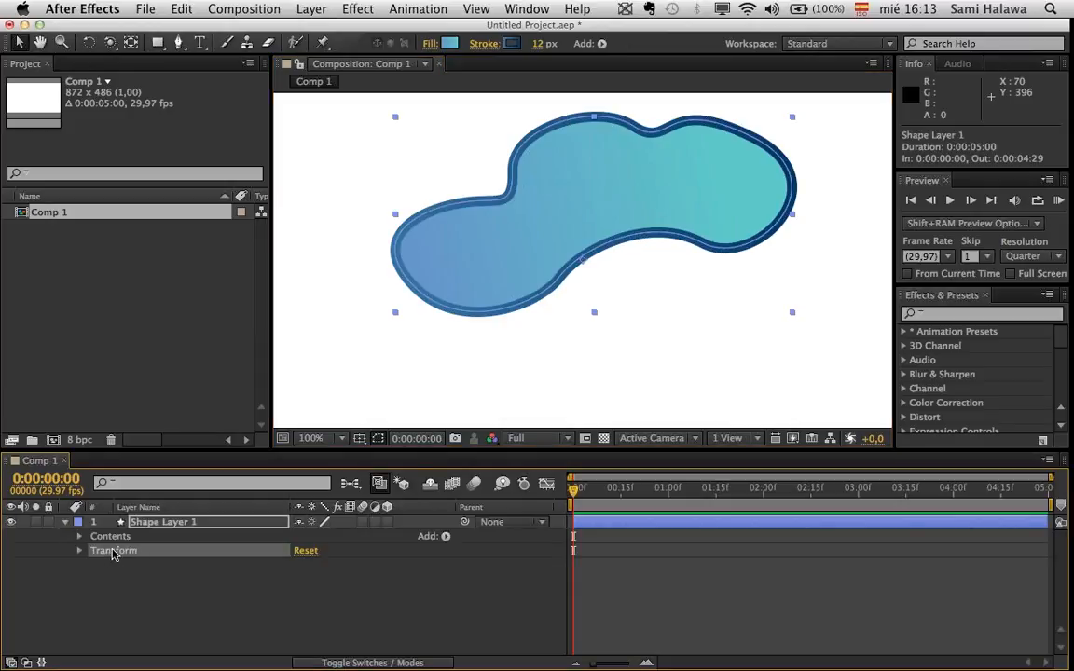
{"action": "left_click", "coordinate": [112, 538]}
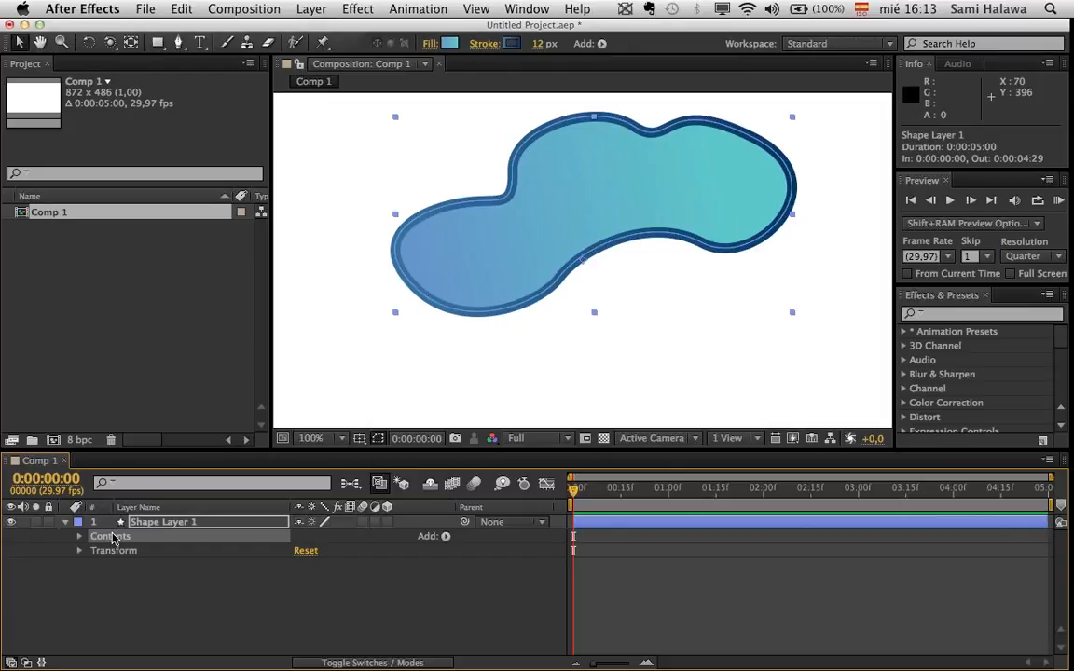
{"action": "left_click", "coordinate": [162, 525]}
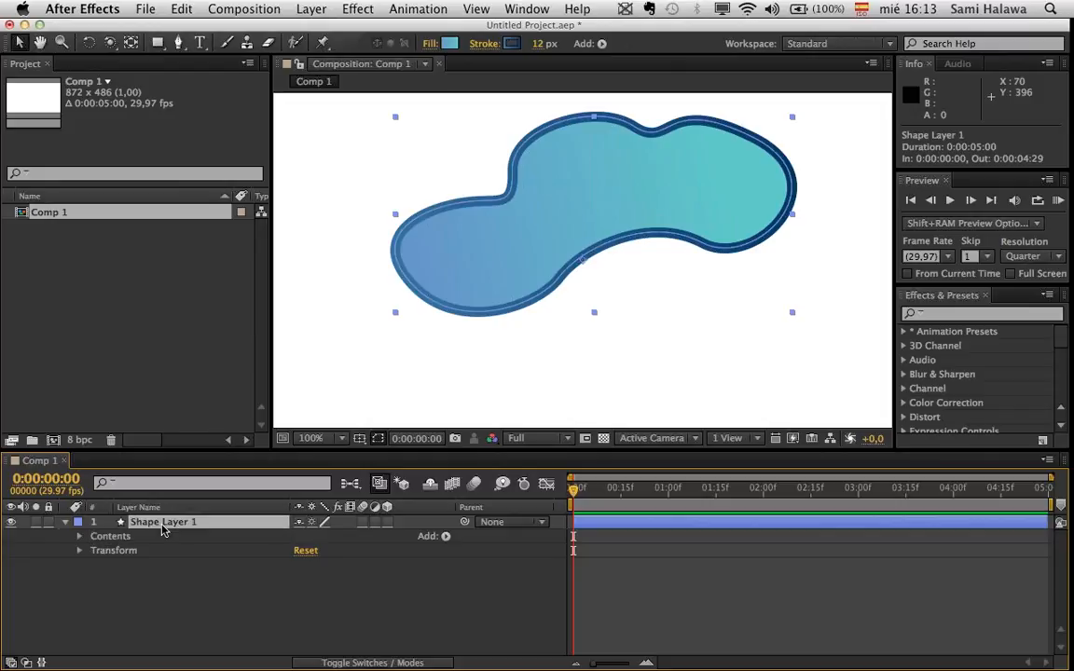
{"action": "left_click", "coordinate": [80, 537]}
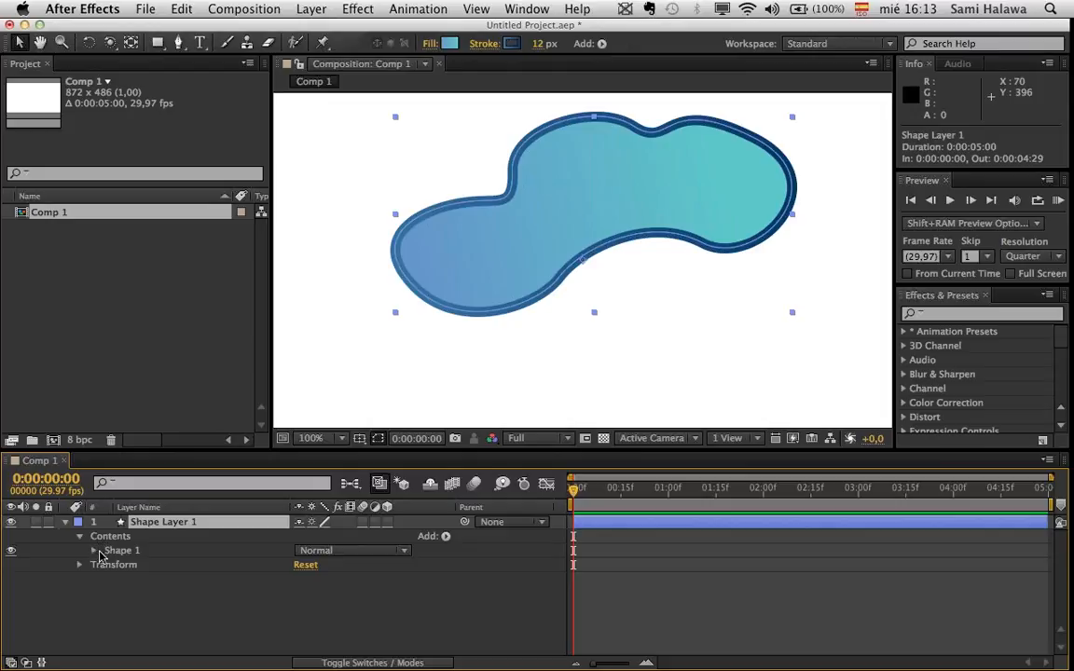
{"action": "left_click", "coordinate": [103, 552]}
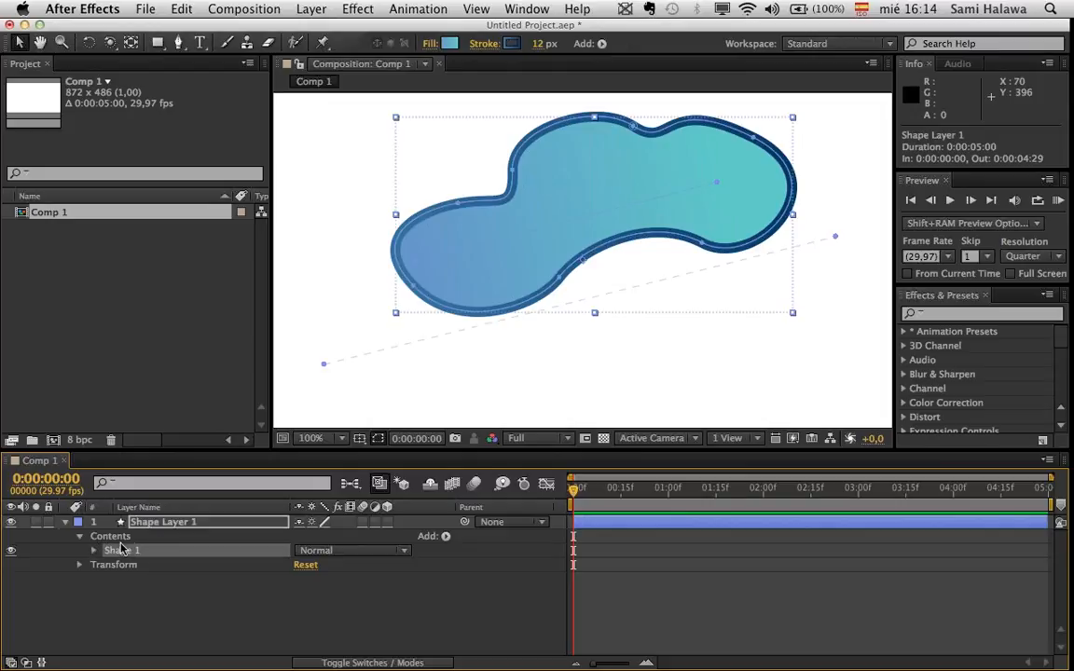
- Select Shape Layer 1 and expand its Shape 1 group in the timeline
{"action": "left_click", "coordinate": [144, 524]}
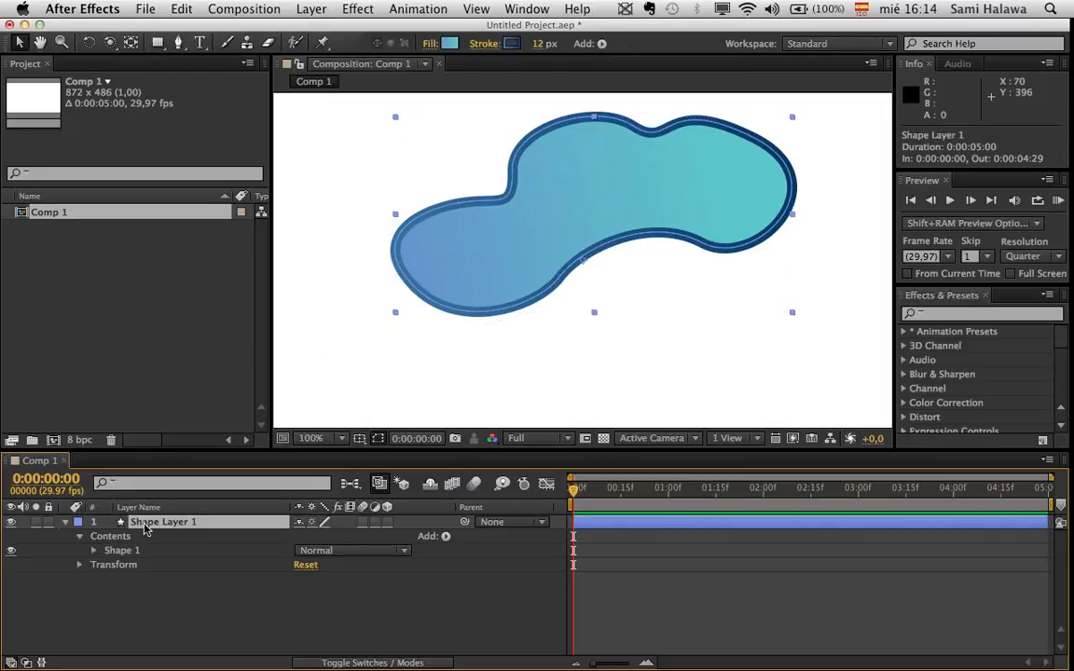
{"action": "left_click", "coordinate": [578, 220]}
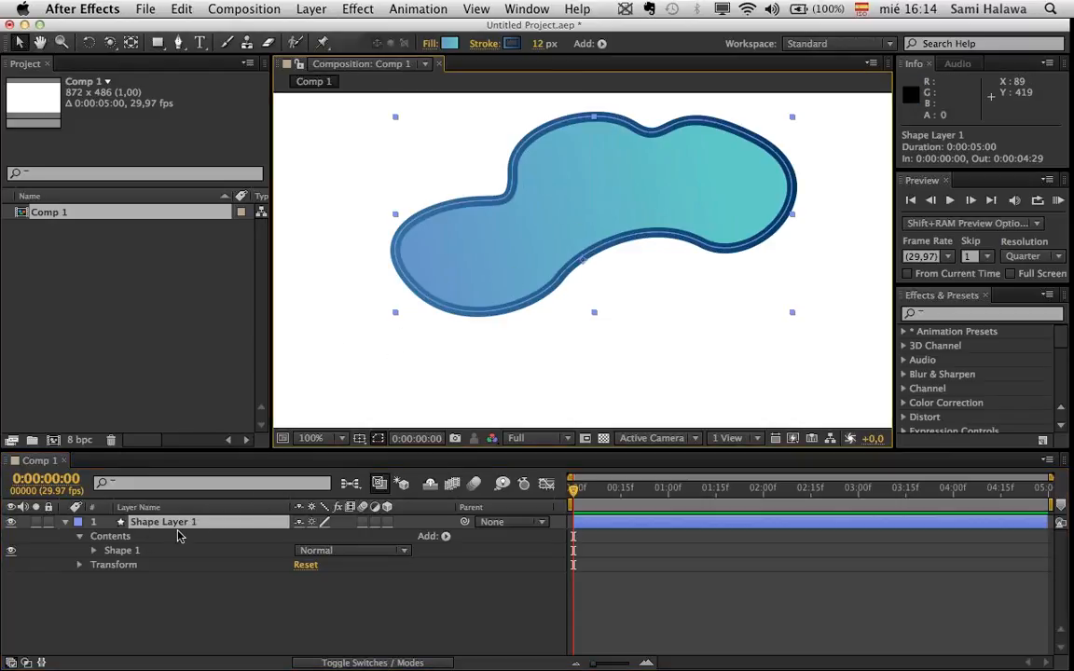
{"action": "key", "text": "comma"}
{"action": "key", "text": "comma"}
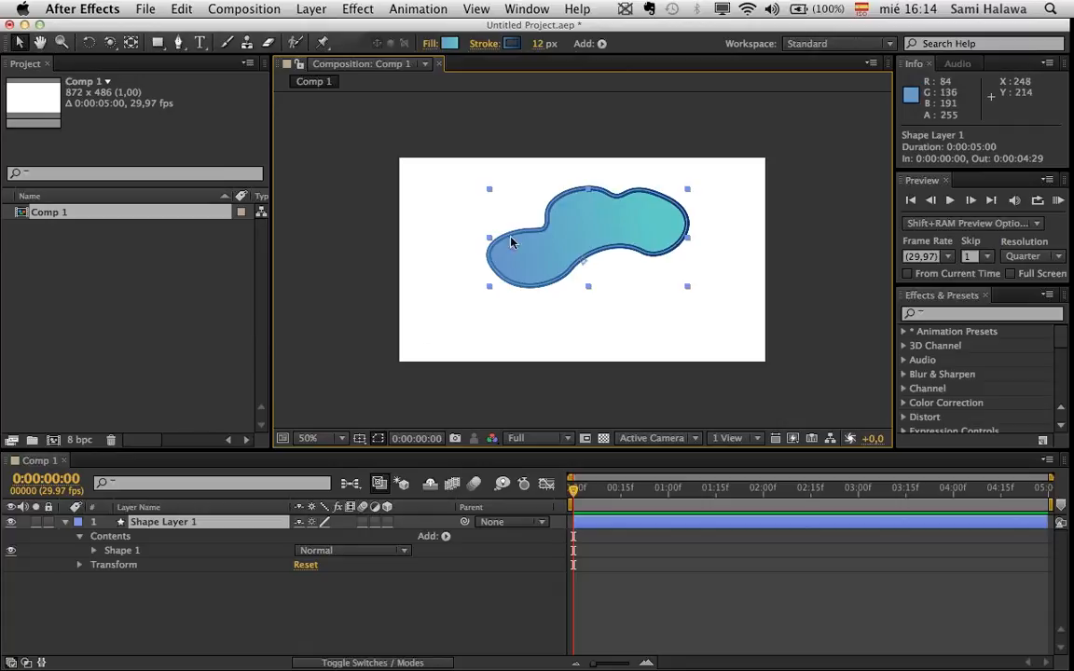
{"action": "scroll", "coordinate": [515, 258], "scroll_direction": "up", "scroll_amount": 2}
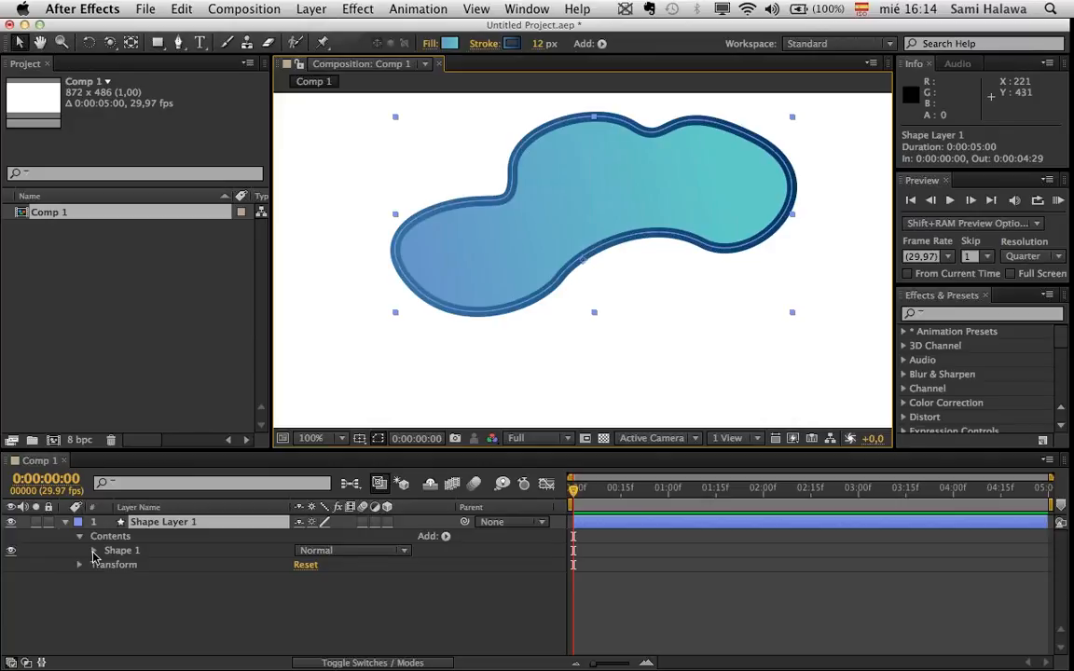
{"action": "left_click", "coordinate": [93, 552]}
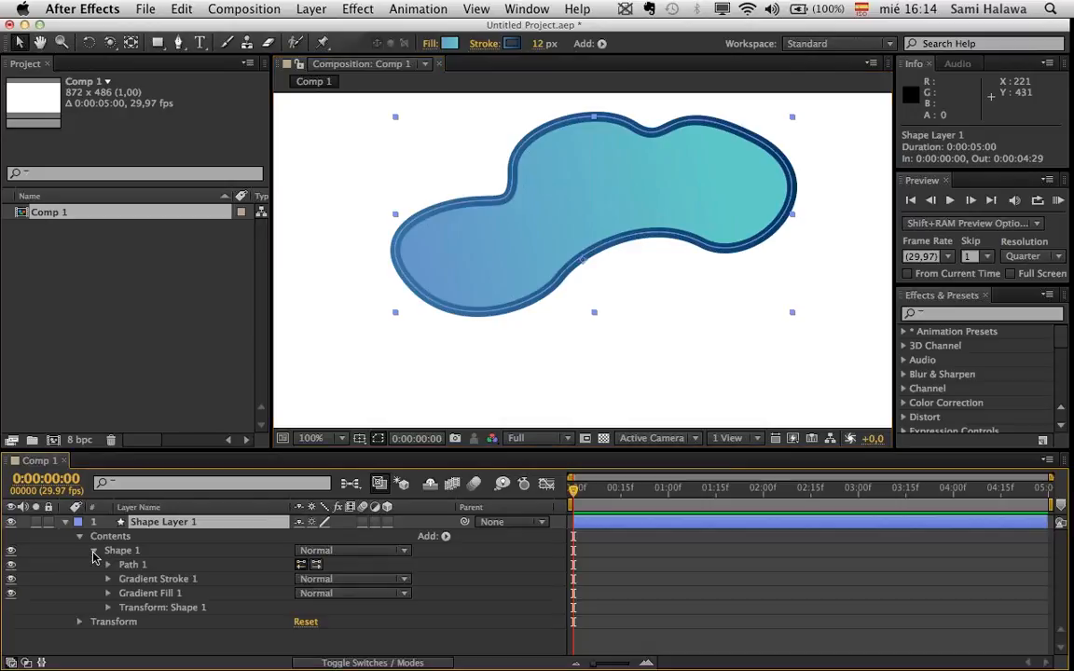
- Examine the Path 1 and Transform: Shape 1 components of the Shape 1 group on the canvas
{"action": "left_click", "coordinate": [142, 565]}
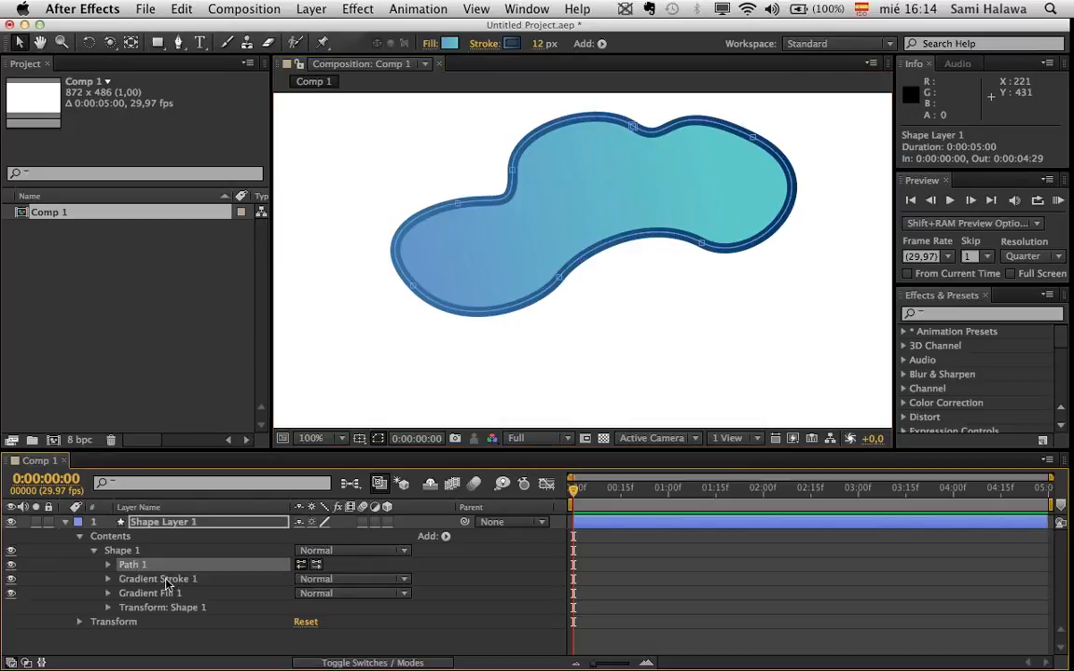
{"action": "left_click", "coordinate": [145, 608]}
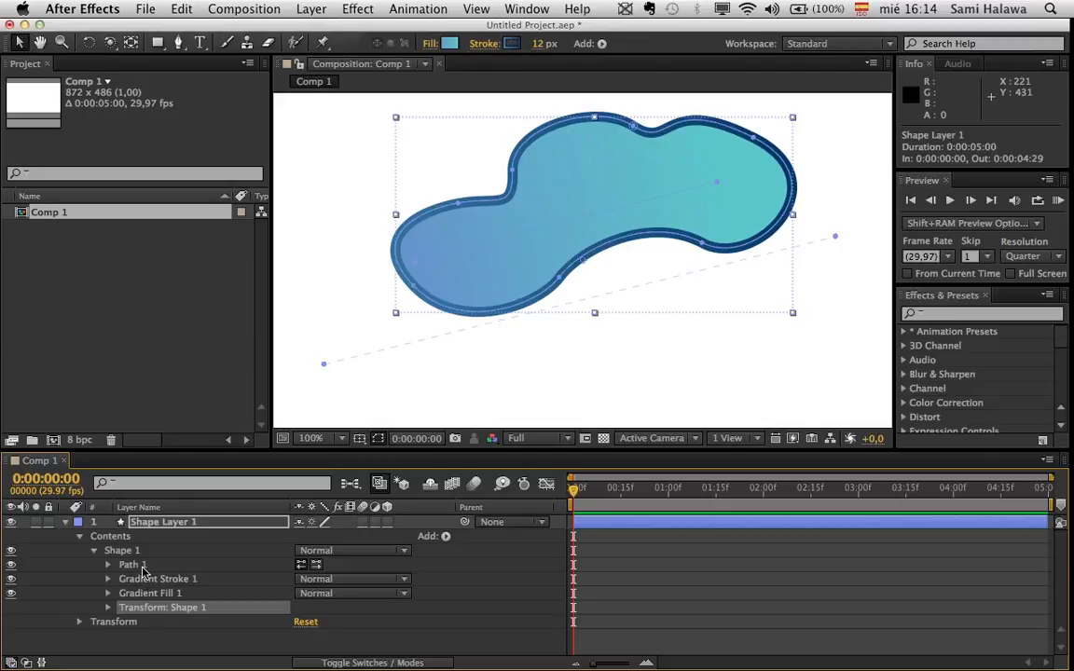
{"action": "left_click", "coordinate": [140, 566]}
{"action": "left_click", "coordinate": [142, 608]}
{"action": "left_click", "coordinate": [140, 566]}
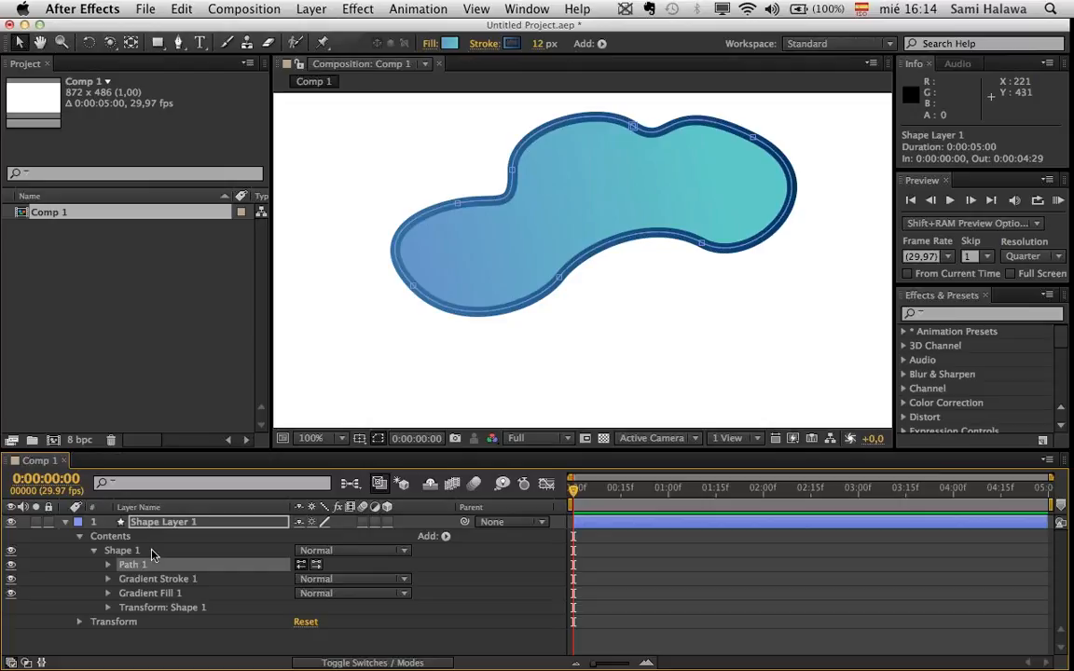
{"action": "left_click", "coordinate": [152, 552]}
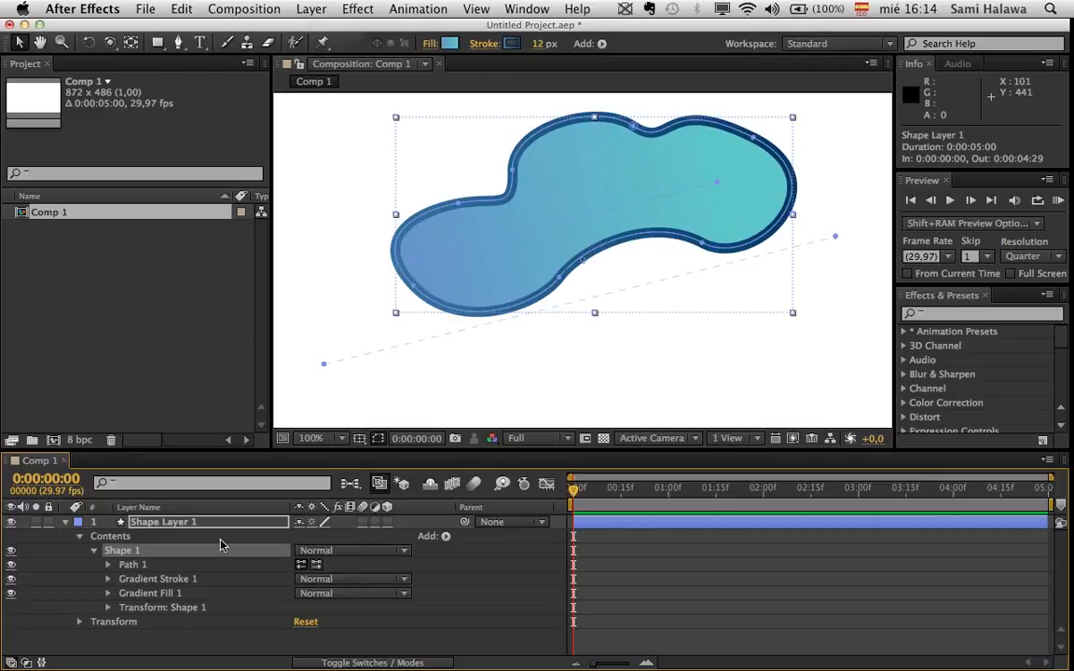
- Inspect the Path property inside Path 1, compare it with Gradient Fill 1, and collapse Path 1
{"action": "left_click", "coordinate": [109, 565]}
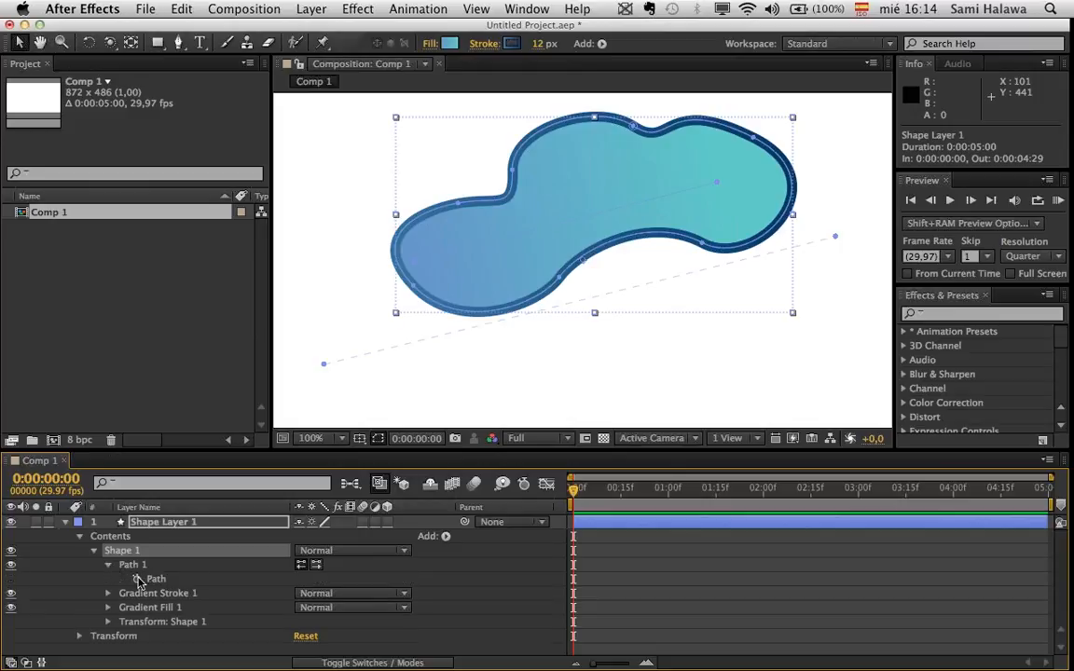
{"action": "left_click", "coordinate": [127, 566]}
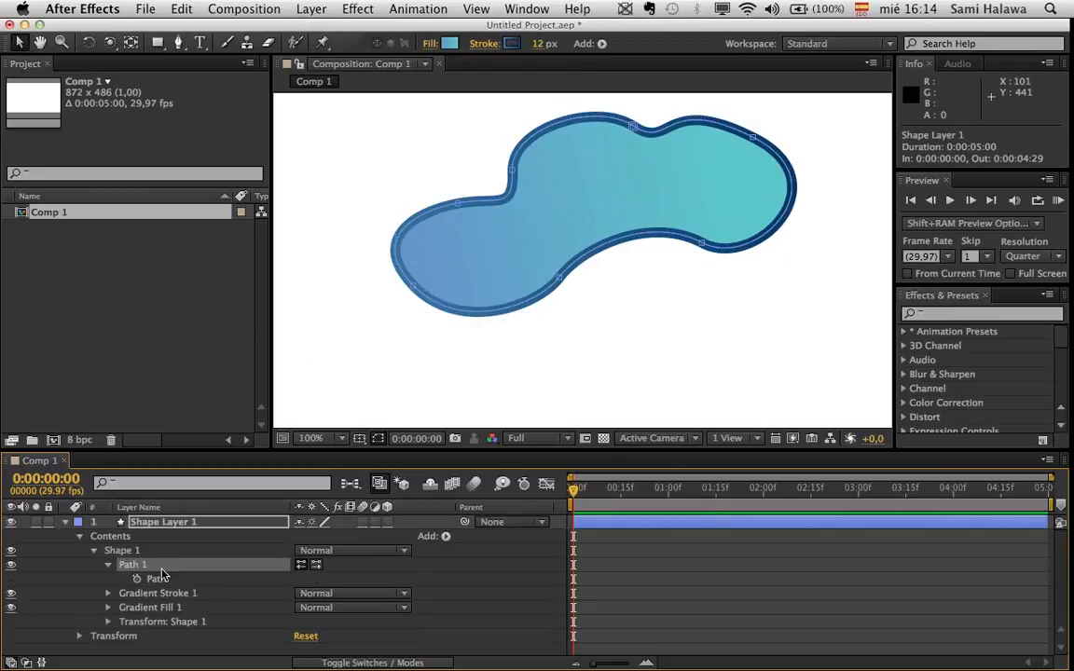
{"action": "left_click", "coordinate": [152, 579]}
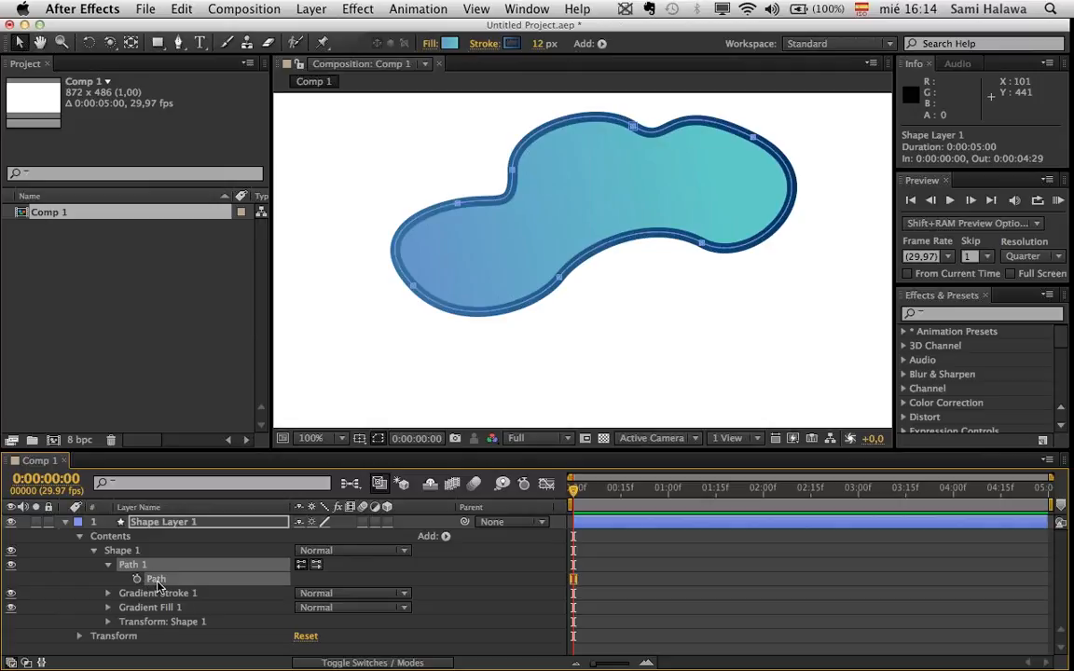
{"action": "left_click", "coordinate": [187, 611]}
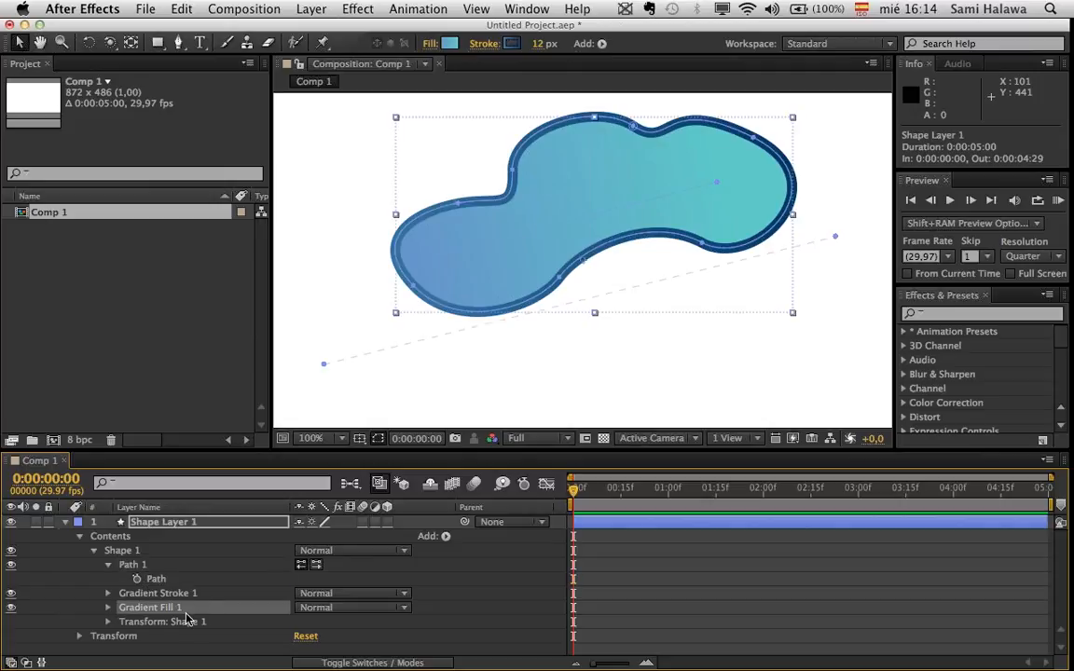
{"action": "left_click", "coordinate": [149, 580]}
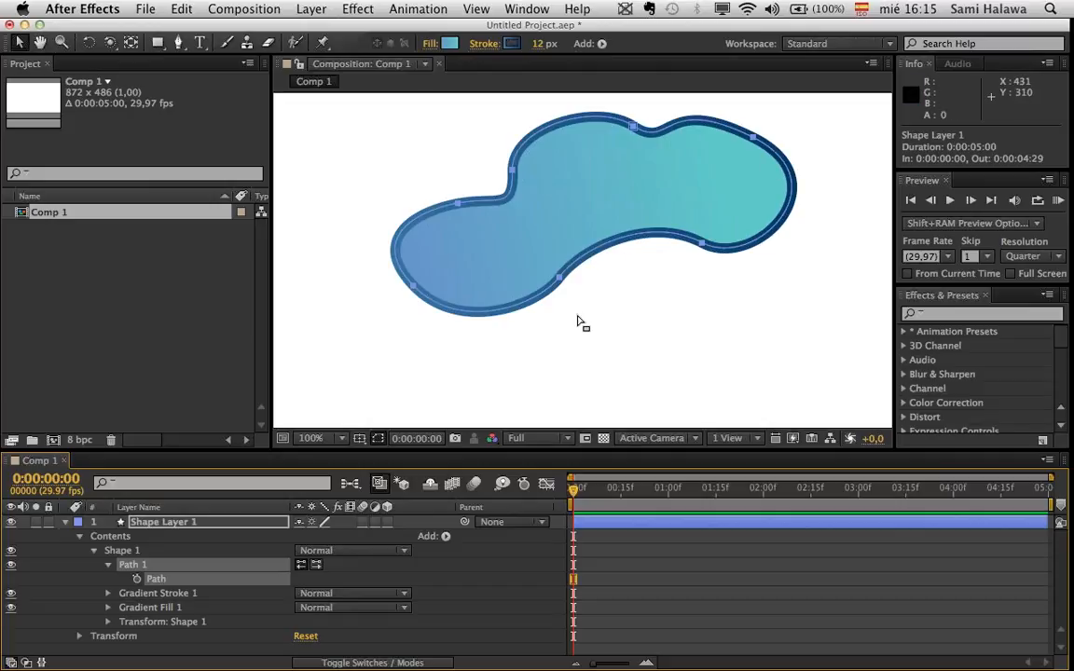
{"action": "left_click", "coordinate": [110, 566]}
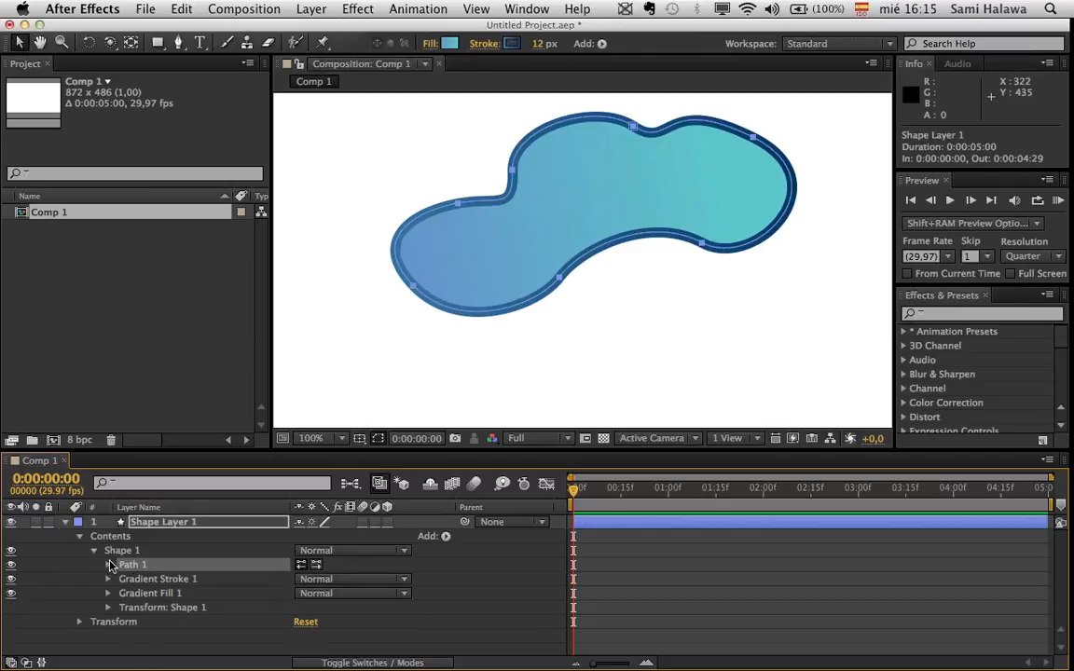
- Review the properties of Gradient Stroke 1 and Gradient Fill 1, leaving only Gradient Stroke 1 expanded
{"action": "left_click", "coordinate": [122, 580]}
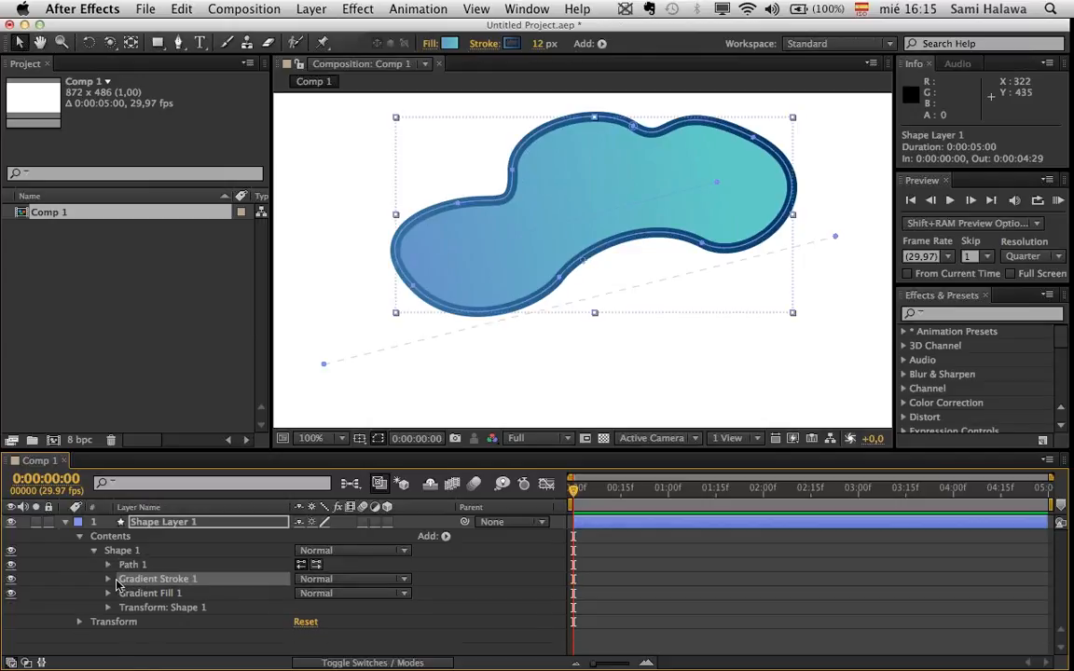
{"action": "left_click", "coordinate": [126, 596]}
{"action": "left_click", "coordinate": [128, 582]}
{"action": "left_click", "coordinate": [108, 579]}
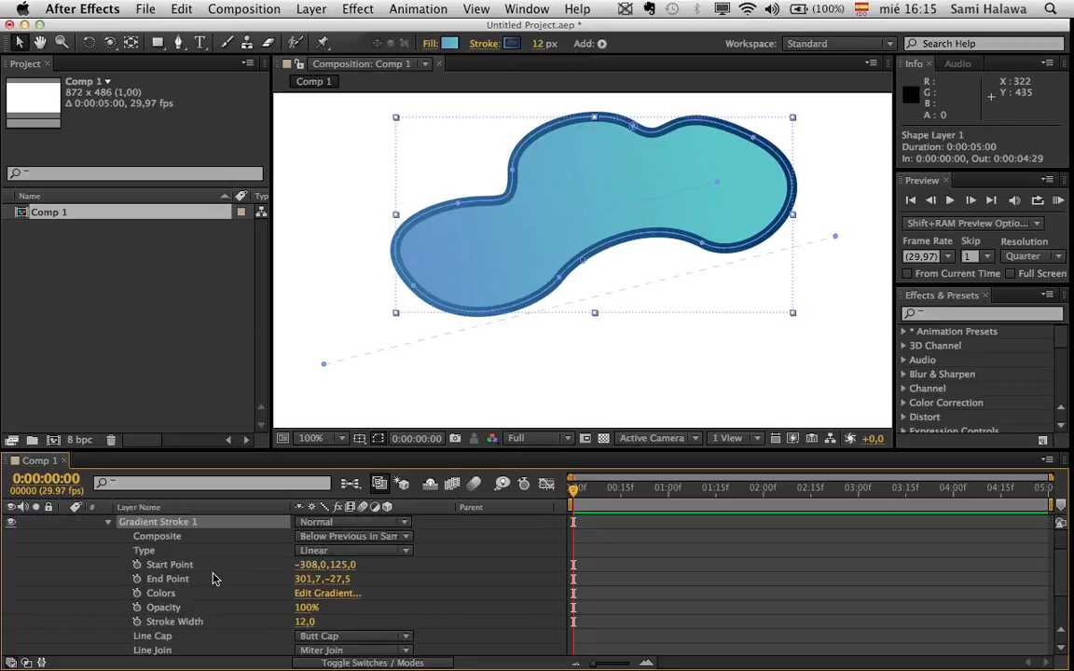
{"action": "left_click", "coordinate": [108, 522]}
{"action": "left_click", "coordinate": [108, 593]}
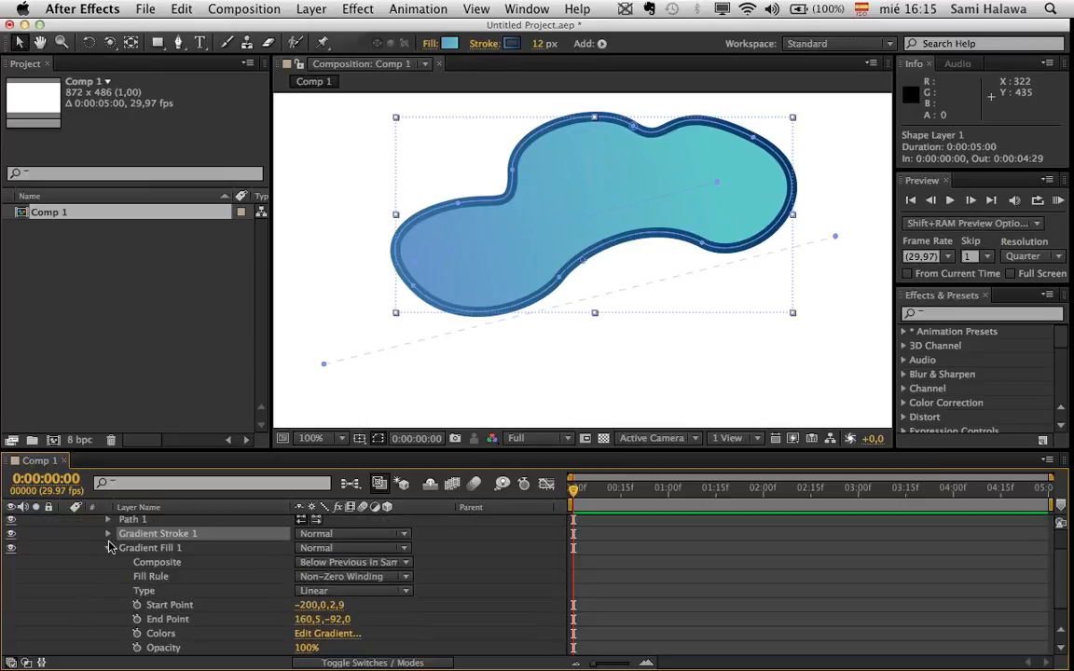
{"action": "left_click", "coordinate": [108, 548]}
{"action": "left_click", "coordinate": [108, 579]}
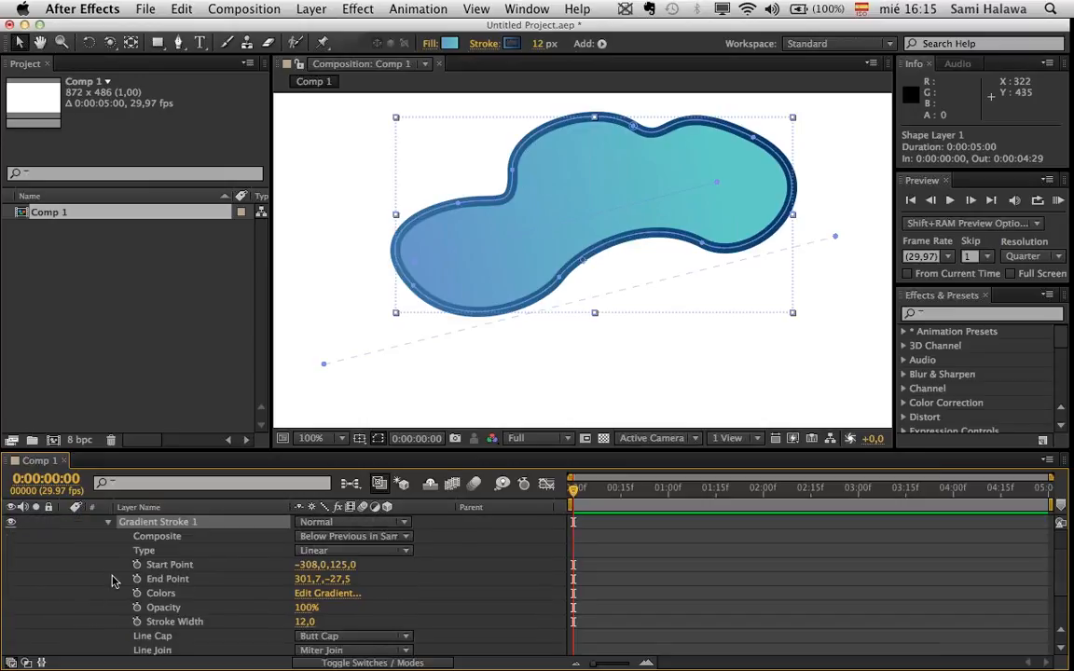
- Make the timeline taller and check the Composite options of Gradient Stroke 1
{"action": "left_click_drag", "start_coordinate": [347, 451], "coordinate": [317, 404]}
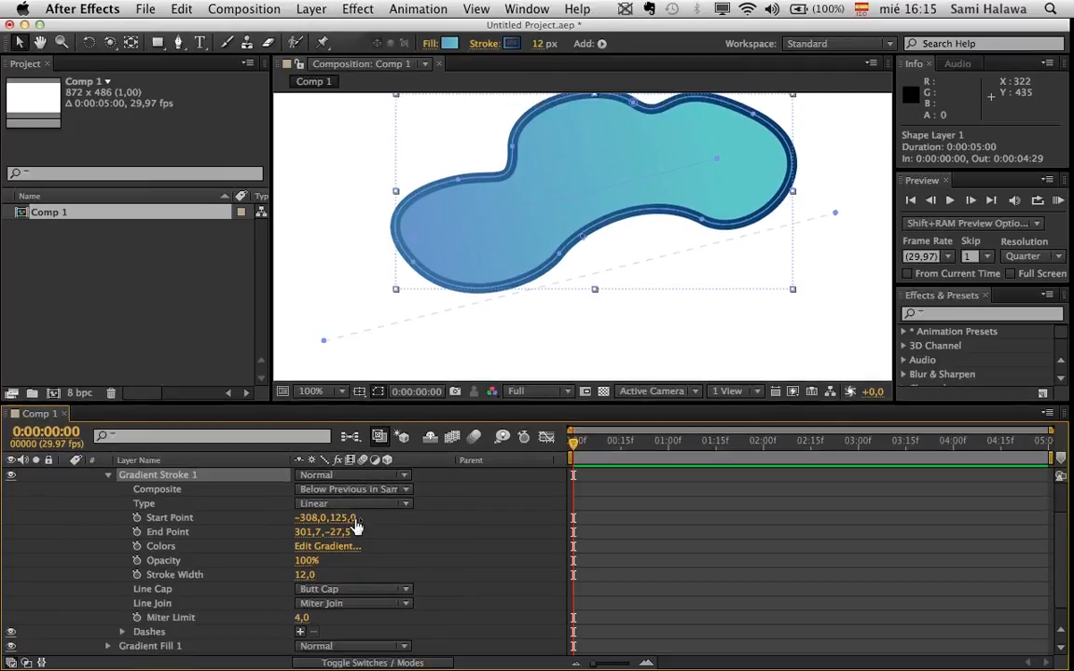
{"action": "left_click", "coordinate": [306, 489]}
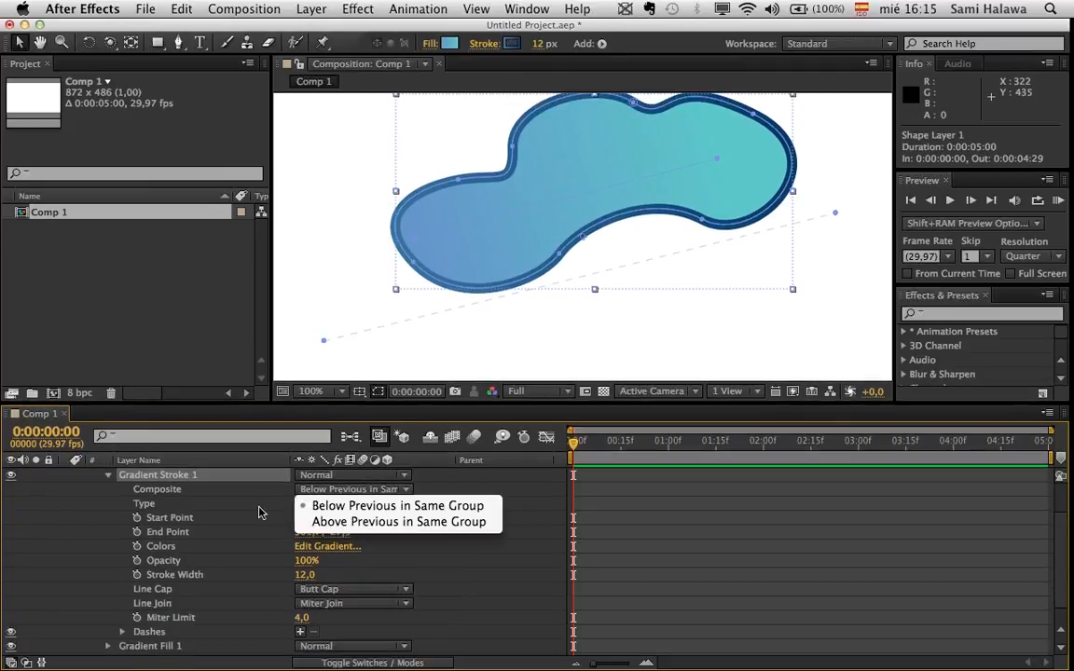
{"action": "left_click", "coordinate": [329, 492]}
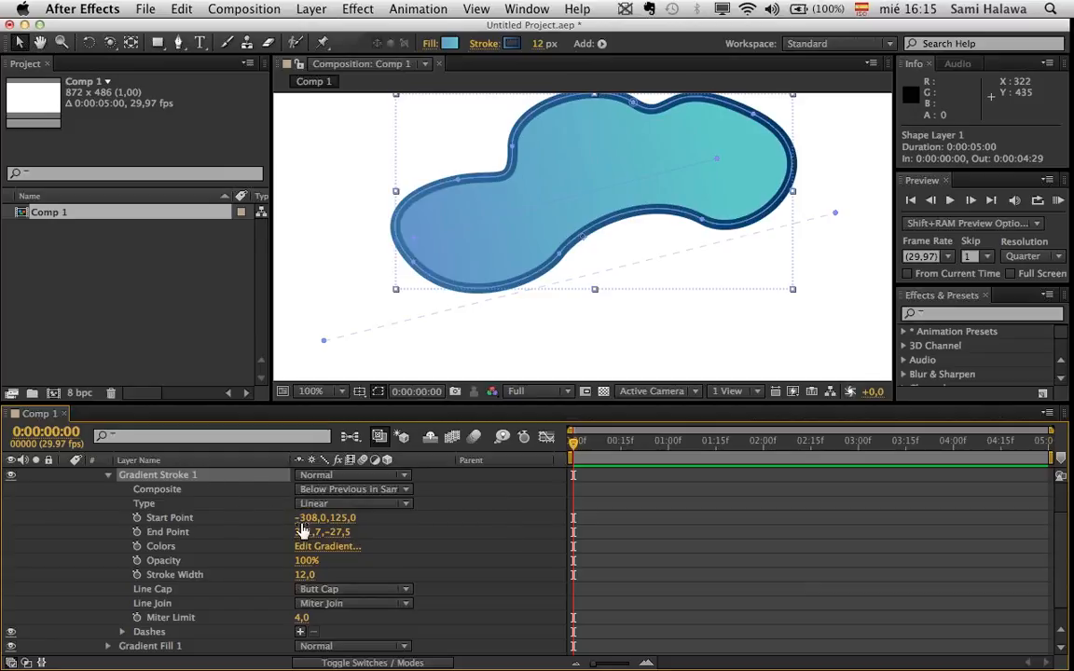
- Set the Start Point of Gradient Stroke 1 to -268,0, 125,0 and keep its opacity at 100%
{"action": "left_click_drag", "start_coordinate": [308, 518], "coordinate": [341, 509]}
{"action": "mouse_move", "coordinate": [300, 560]}
{"action": "left_mouse_down"}
{"action": "mouse_move", "coordinate": [207, 561]}
{"action": "mouse_move", "coordinate": [292, 560]}
{"action": "left_mouse_up"}
{"action": "left_click_drag", "start_coordinate": [357, 544], "coordinate": [361, 545]}
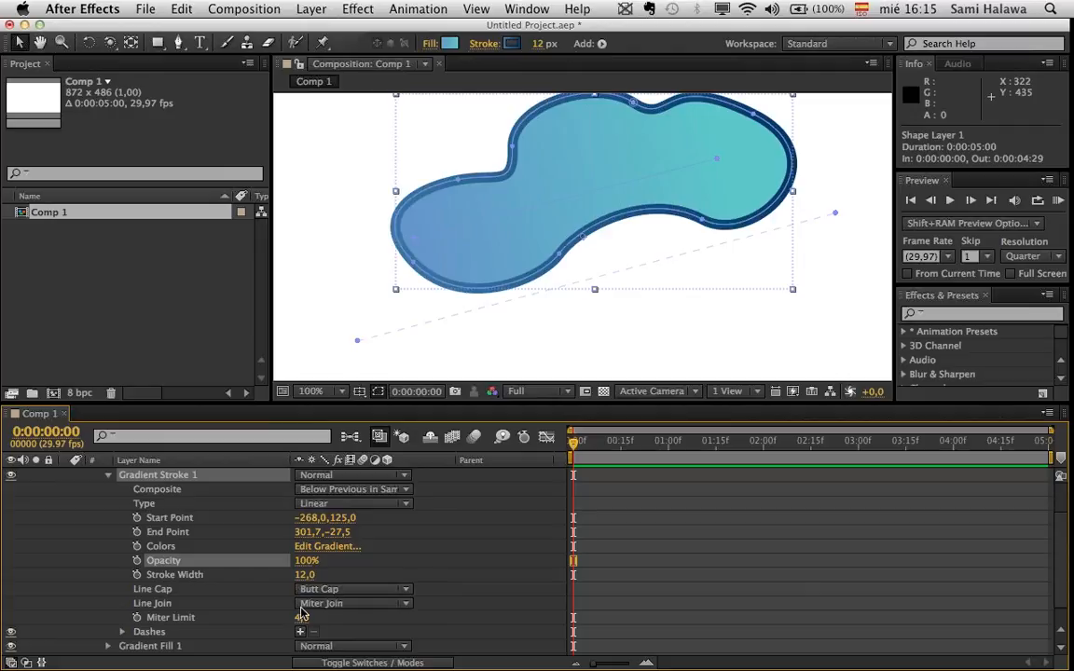
- Add one dash and one gap to Gradient Stroke 1 and set the Dash length to 15
{"action": "left_click", "coordinate": [122, 632]}
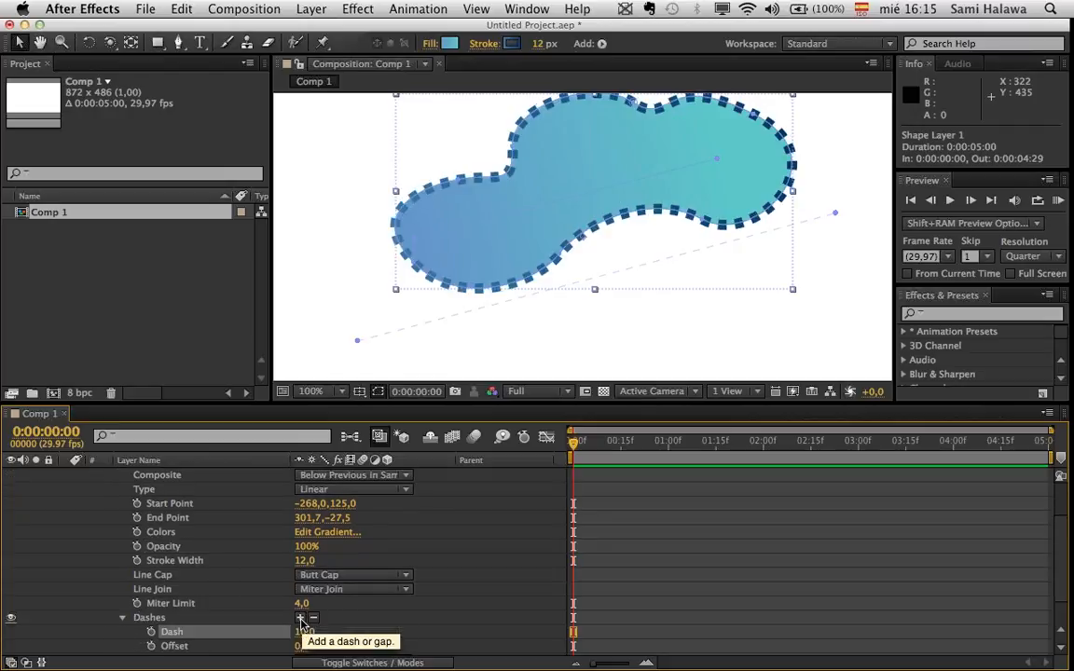
{"action": "left_click", "coordinate": [300, 619]}
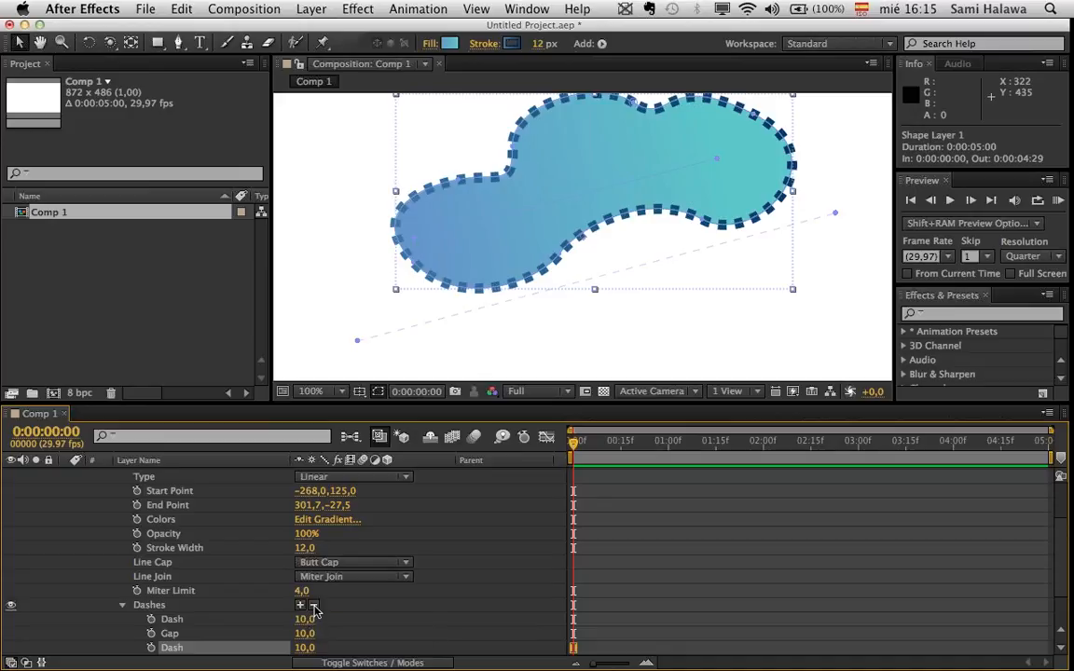
{"action": "left_click", "coordinate": [314, 605]}
{"action": "mouse_move", "coordinate": [305, 619]}
{"action": "left_mouse_down"}
{"action": "mouse_move", "coordinate": [327, 619]}
{"action": "mouse_move", "coordinate": [308, 619]}
{"action": "left_mouse_up"}
{"action": "scroll", "coordinate": [616, 269], "scroll_direction": "down", "scroll_amount": 1}
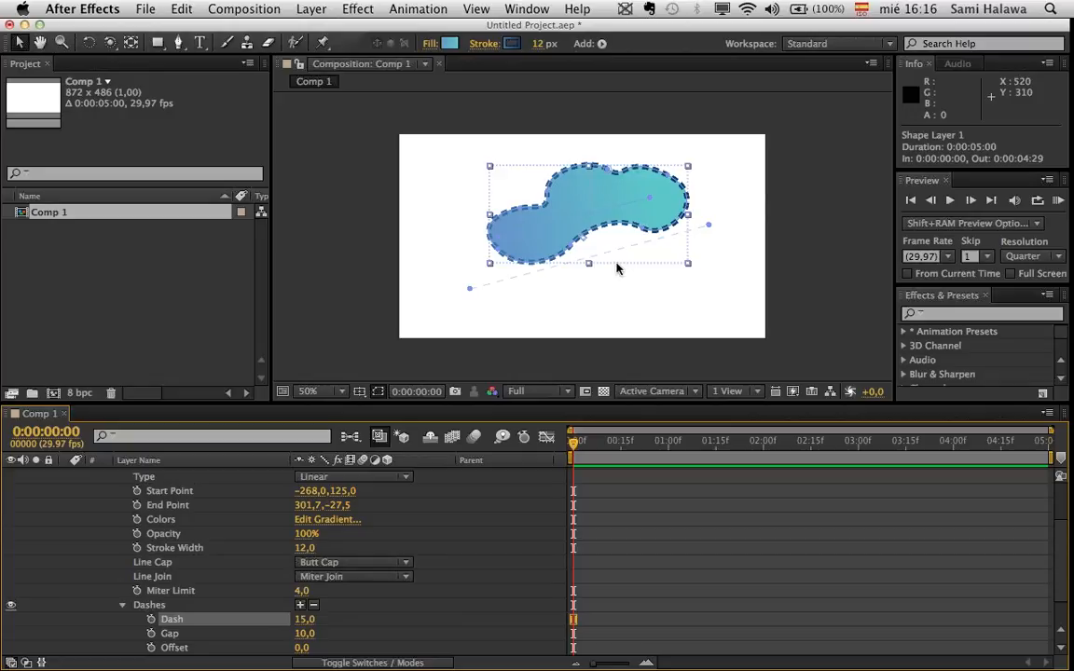
- Move the freeform shape straight down by 26 px in the composition and deselect it
{"action": "left_click", "coordinate": [579, 327]}
{"action": "scroll", "coordinate": [572, 303], "scroll_direction": "up", "scroll_amount": 1}
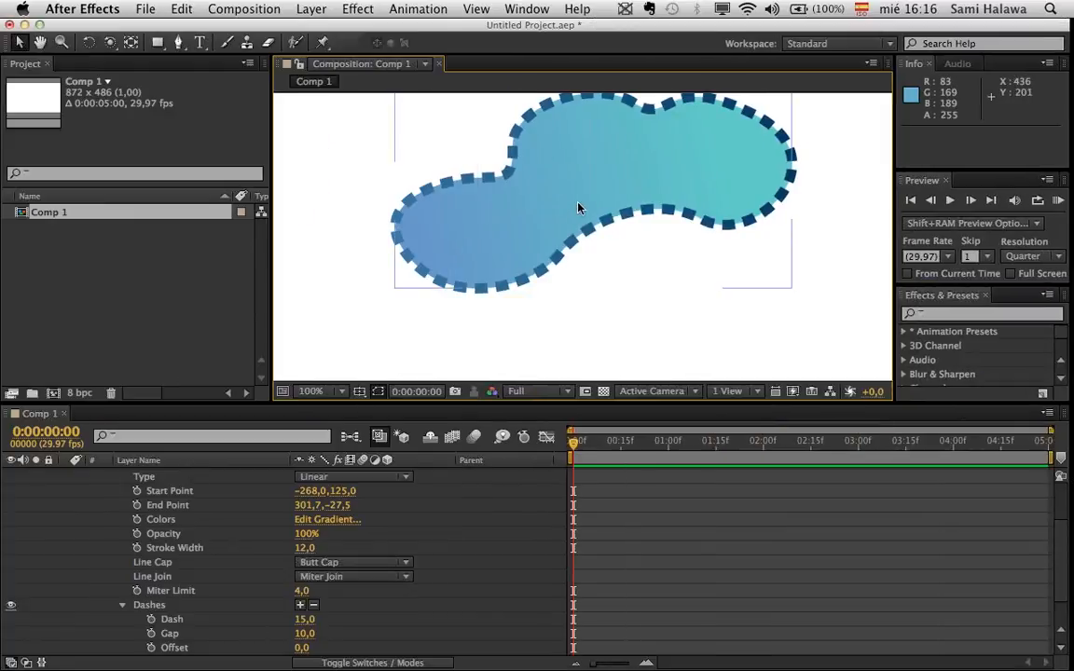
{"action": "left_click_drag", "start_coordinate": [511, 265], "coordinate": [511, 285]}
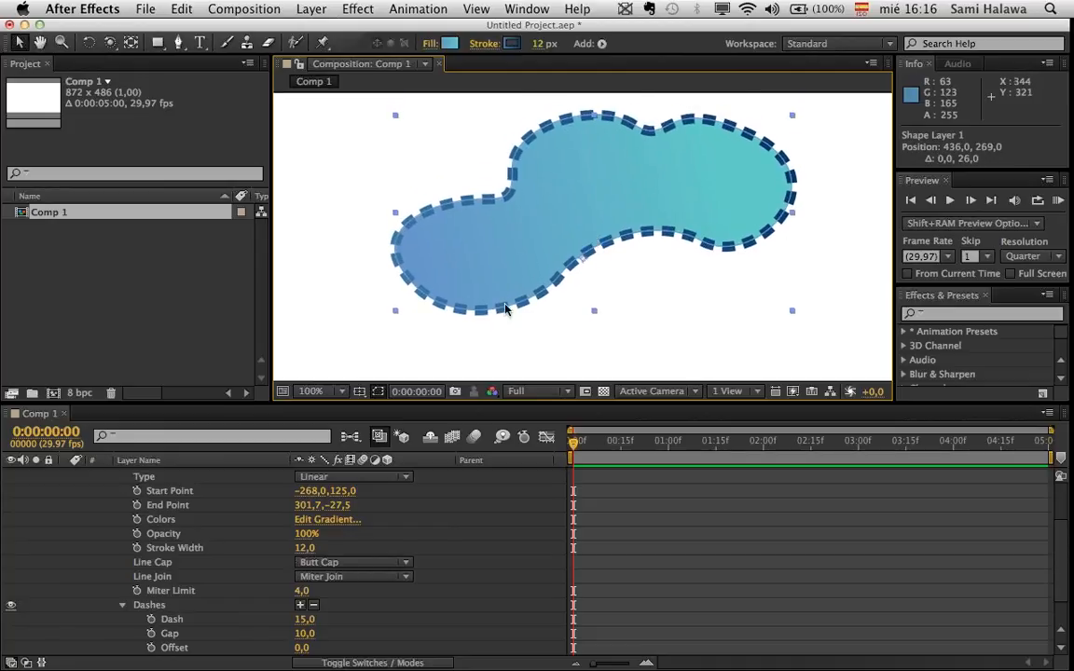
{"action": "left_click", "coordinate": [512, 341]}
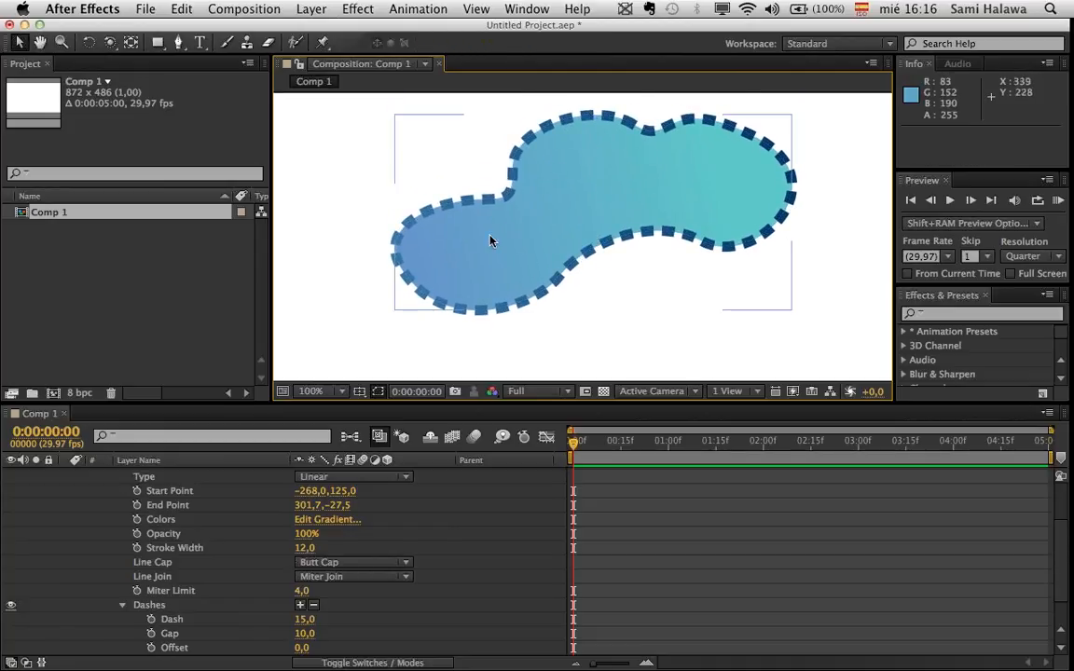
- Try dash Offset values of 41 and -106 on the gradient stroke, and reset the offset to 0
{"action": "left_click_drag", "start_coordinate": [306, 650], "coordinate": [219, 667]}
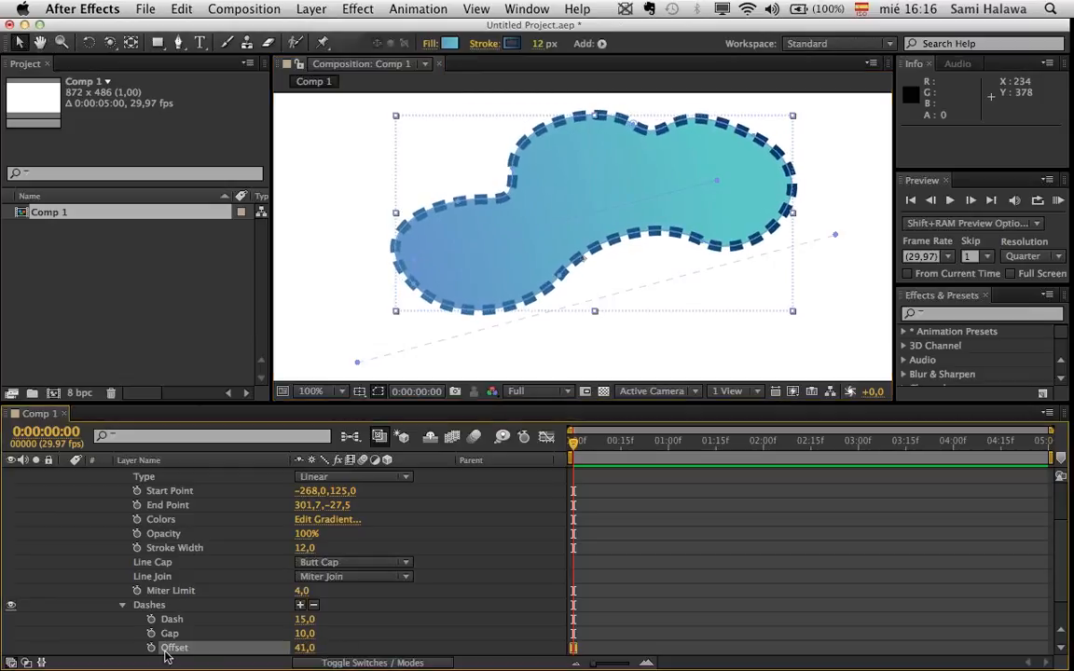
{"action": "mouse_move", "coordinate": [305, 657]}
{"action": "left_mouse_down"}
{"action": "mouse_move", "coordinate": [275, 585]}
{"action": "mouse_move", "coordinate": [289, 584]}
{"action": "mouse_move", "coordinate": [149, 633]}
{"action": "mouse_move", "coordinate": [151, 619]}
{"action": "left_mouse_up"}
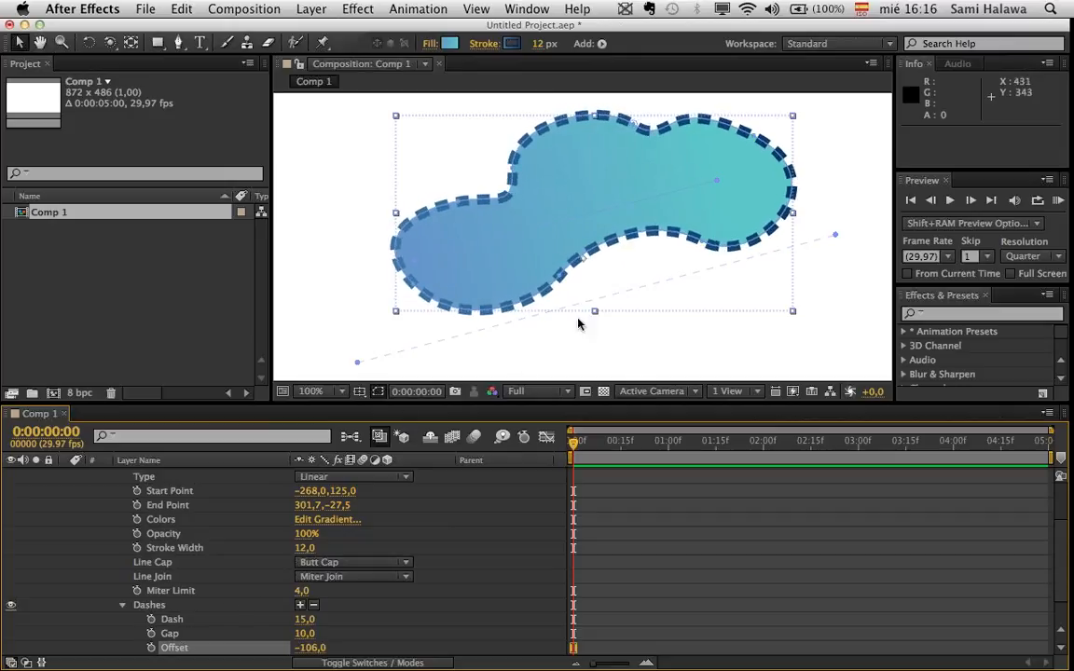
{"action": "left_click", "coordinate": [308, 646]}
{"action": "type", "text": "0"}
{"action": "key", "text": "Return"}
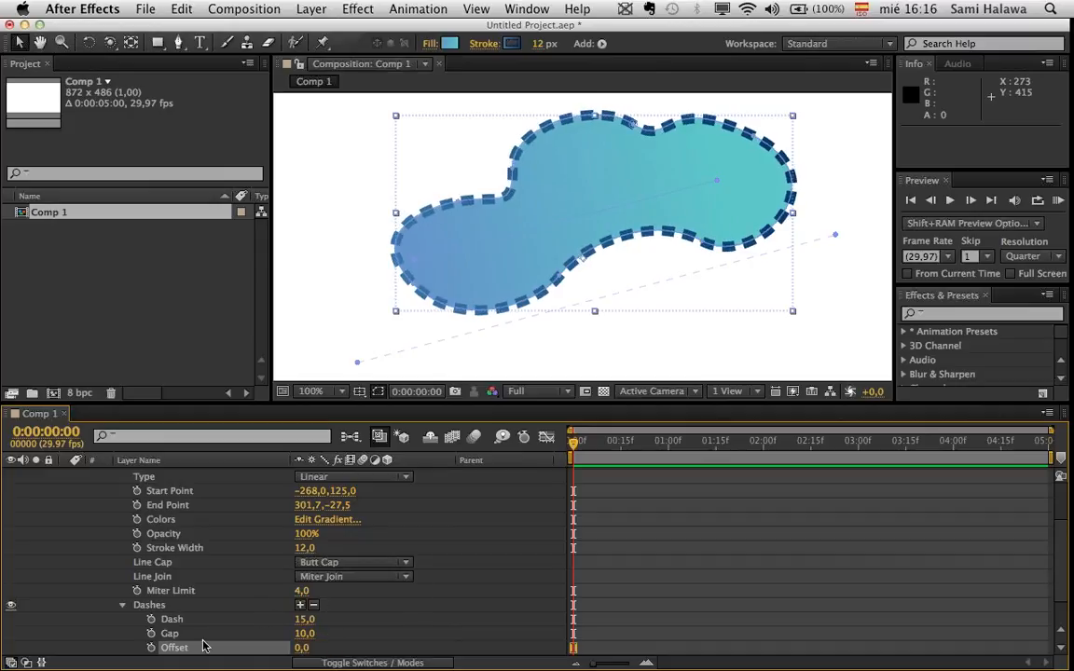
- Animate the dash Offset from 0 at the first frame to a higher value at 0:00:04:29
{"action": "left_click", "coordinate": [151, 649]}
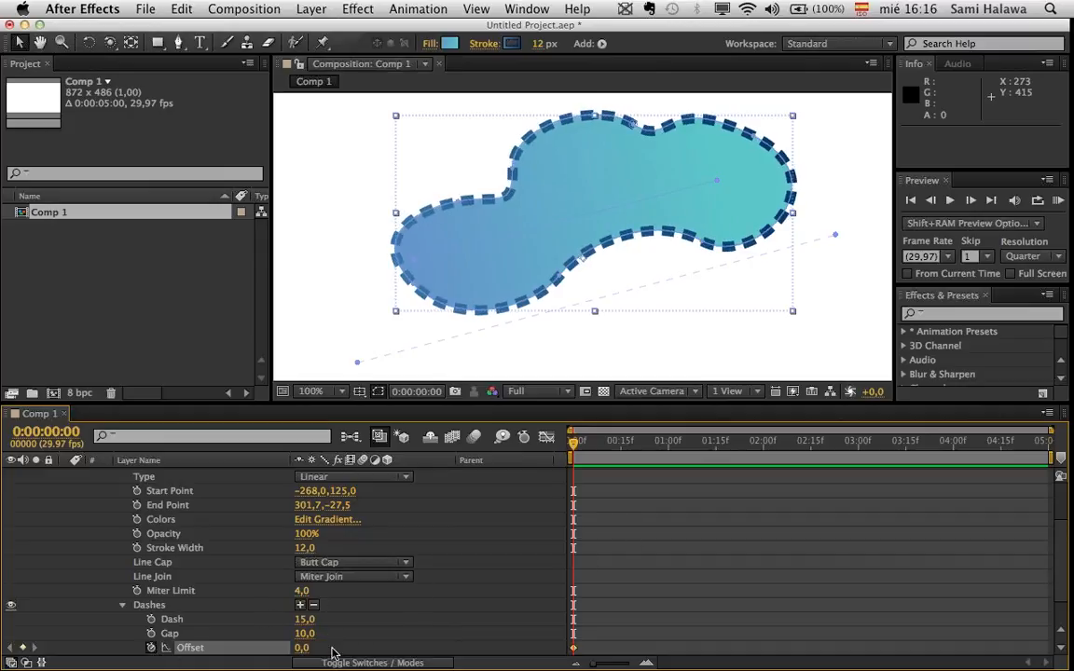
{"action": "left_click_drag", "start_coordinate": [692, 447], "coordinate": [1066, 455]}
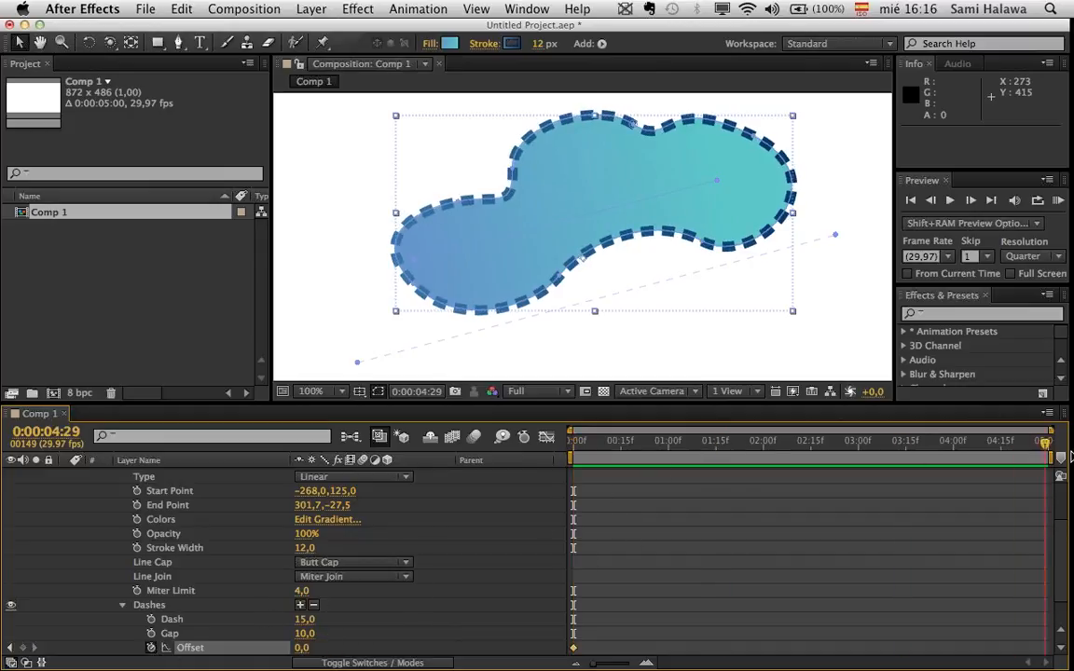
{"action": "left_click", "coordinate": [289, 650]}
{"action": "left_click_drag", "start_coordinate": [301, 650], "coordinate": [624, 650]}
- Deselect the shape and preview the animated dashed stroke
{"action": "left_click", "coordinate": [586, 438]}
{"action": "key", "text": "space"}
{"action": "key", "text": "space"}
{"action": "left_click", "coordinate": [762, 342]}
{"action": "key", "text": "space"}
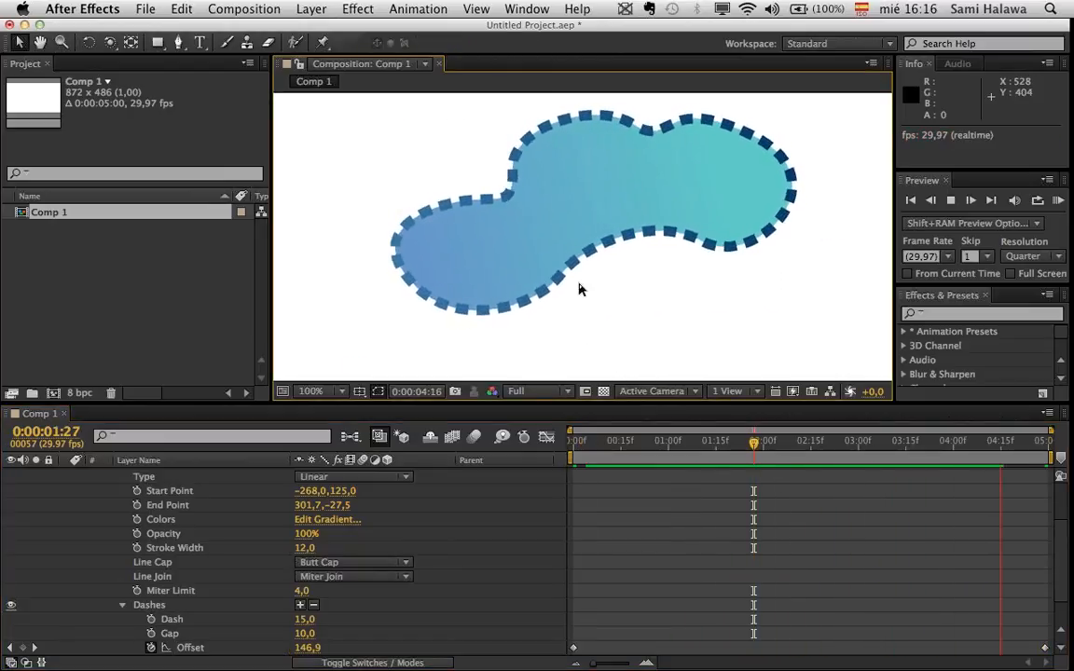
- Scrub through the timeline and preview the animated dashed stroke from the first frame
{"action": "key", "text": "space"}
{"action": "left_click_drag", "start_coordinate": [692, 445], "coordinate": [786, 466]}
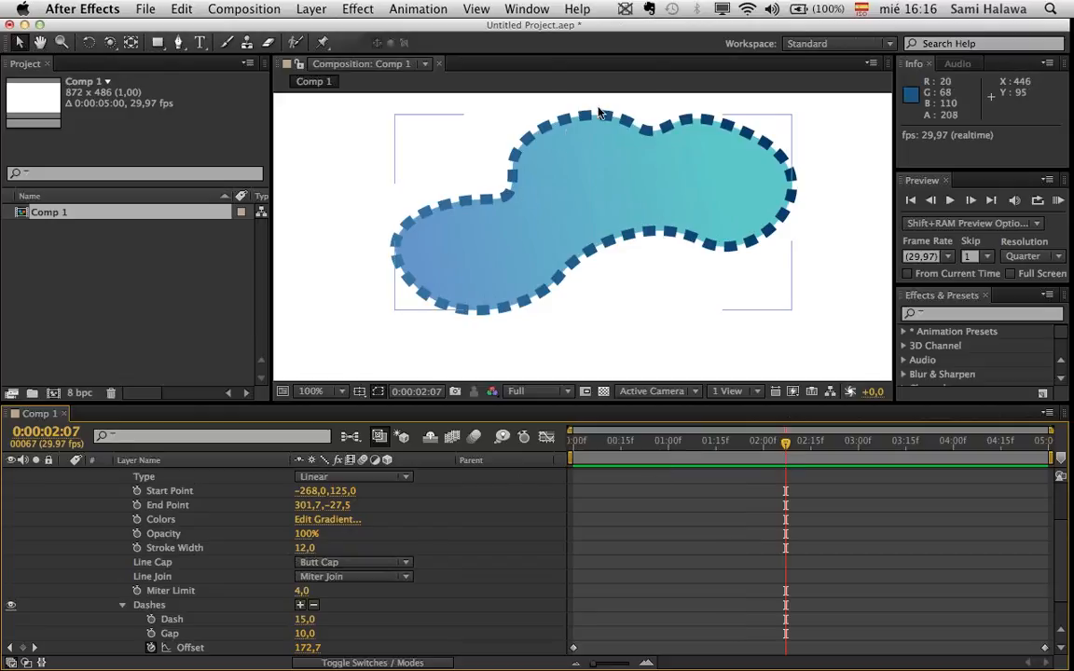
{"action": "left_click_drag", "start_coordinate": [625, 444], "coordinate": [510, 447]}
{"action": "key", "text": "space"}
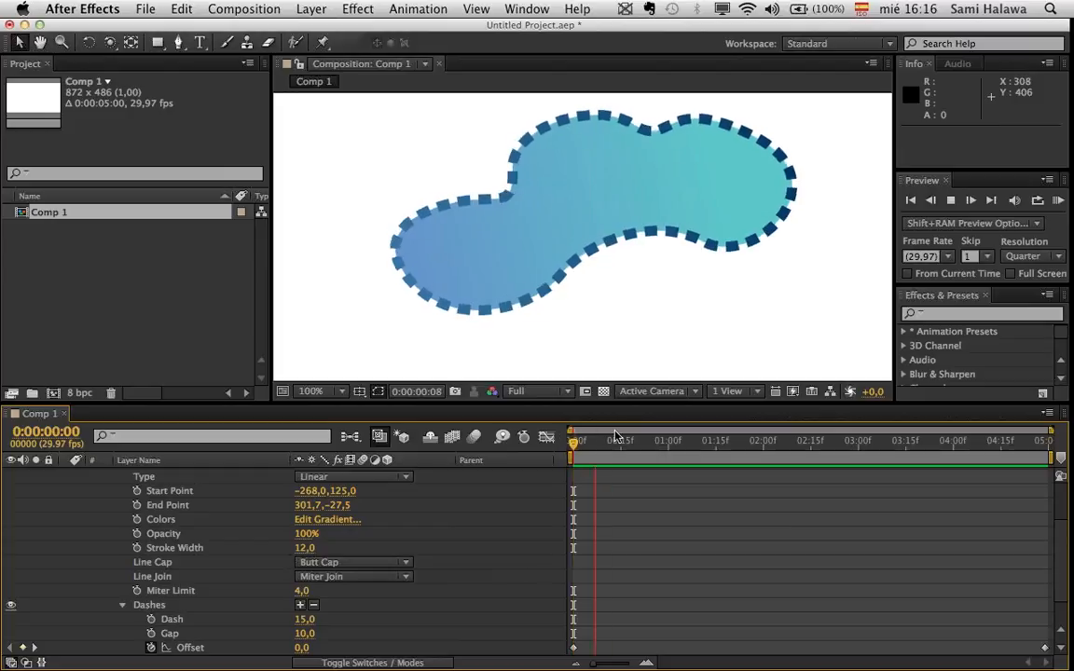
{"action": "key", "text": "space"}
- Set the gradient stroke's dash Gap to 6 and collapse the dash settings
{"action": "left_click_drag", "start_coordinate": [294, 633], "coordinate": [291, 633]}
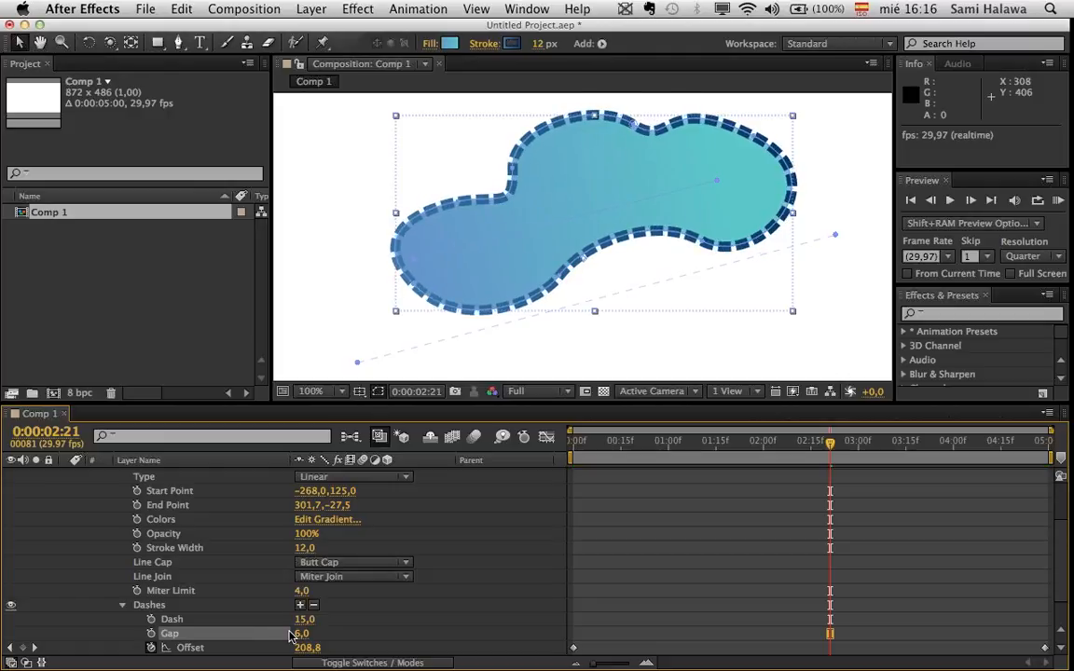
{"action": "left_click", "coordinate": [123, 605]}
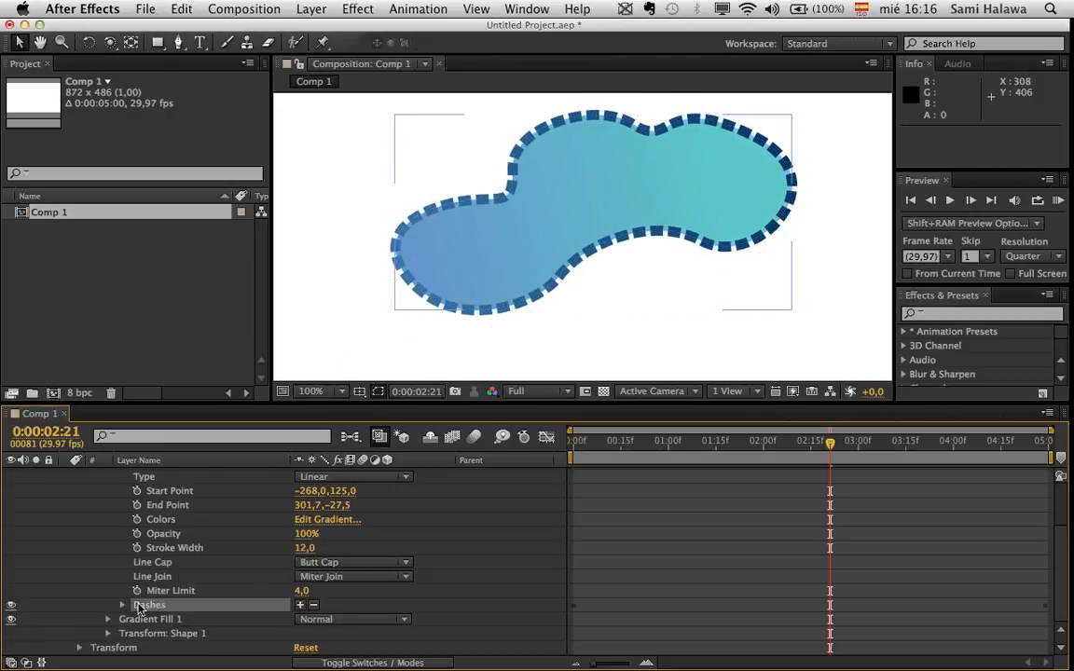
- Examine the gradient stroke's Opacity, Line Join and Line Cap options, and collapse the stroke's properties
{"action": "scroll", "coordinate": [261, 566], "scroll_direction": "up", "scroll_amount": 1}
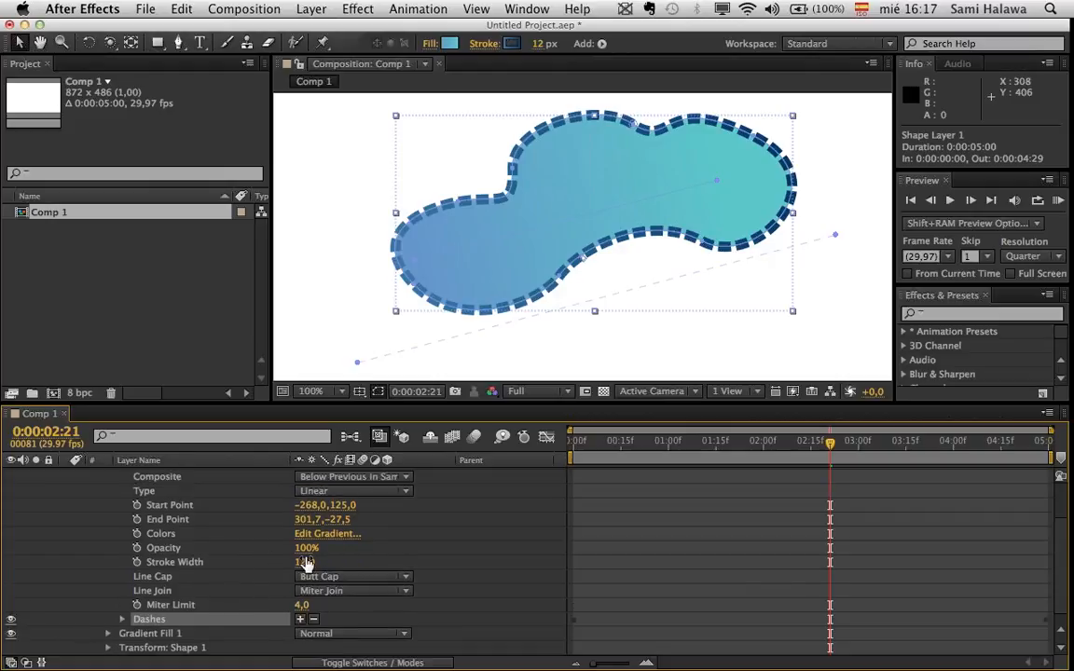
{"action": "mouse_move", "coordinate": [308, 548]}
{"action": "left_mouse_down"}
{"action": "mouse_move", "coordinate": [281, 548]}
{"action": "mouse_move", "coordinate": [357, 545]}
{"action": "left_mouse_up"}
{"action": "left_click", "coordinate": [341, 591]}
{"action": "left_click", "coordinate": [359, 577]}
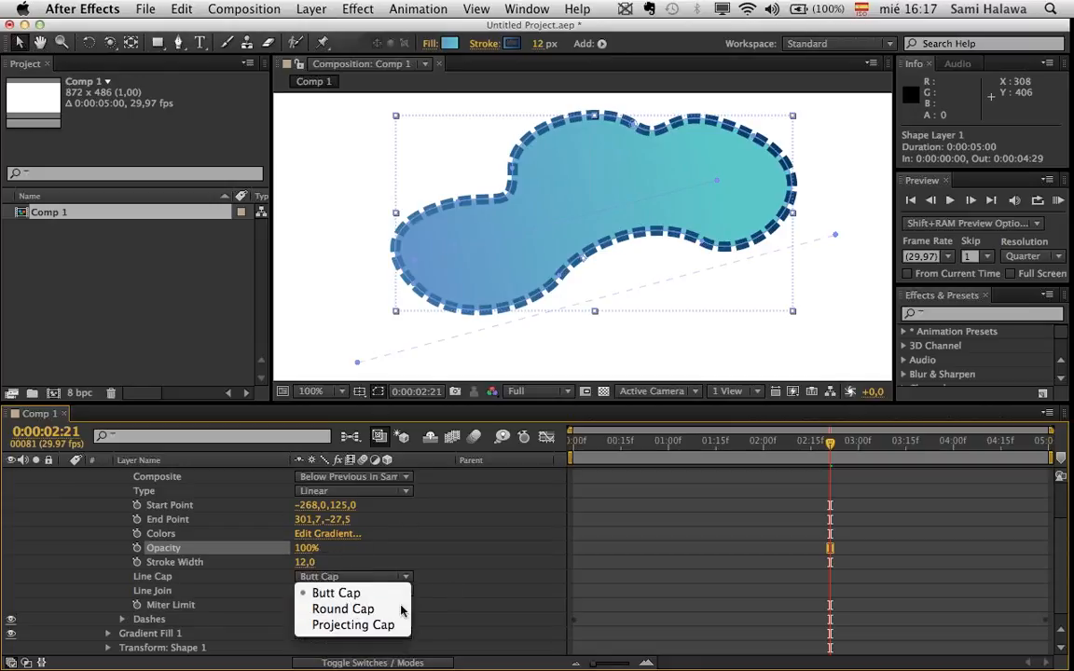
{"action": "left_click", "coordinate": [420, 557]}
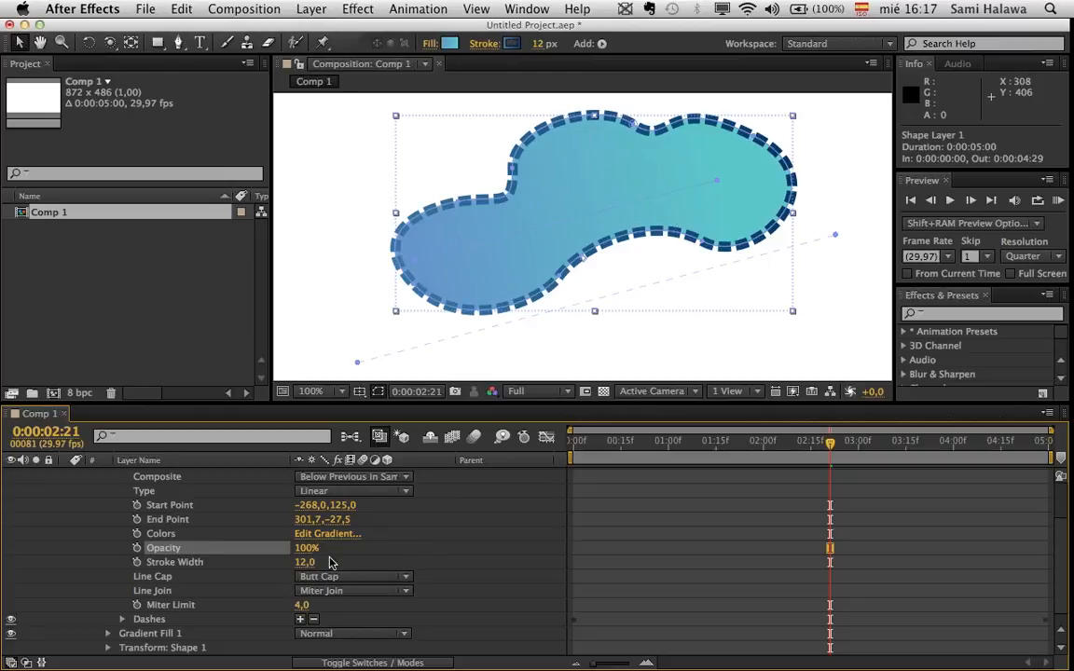
{"action": "scroll", "coordinate": [344, 575], "scroll_direction": "up", "scroll_amount": 3}
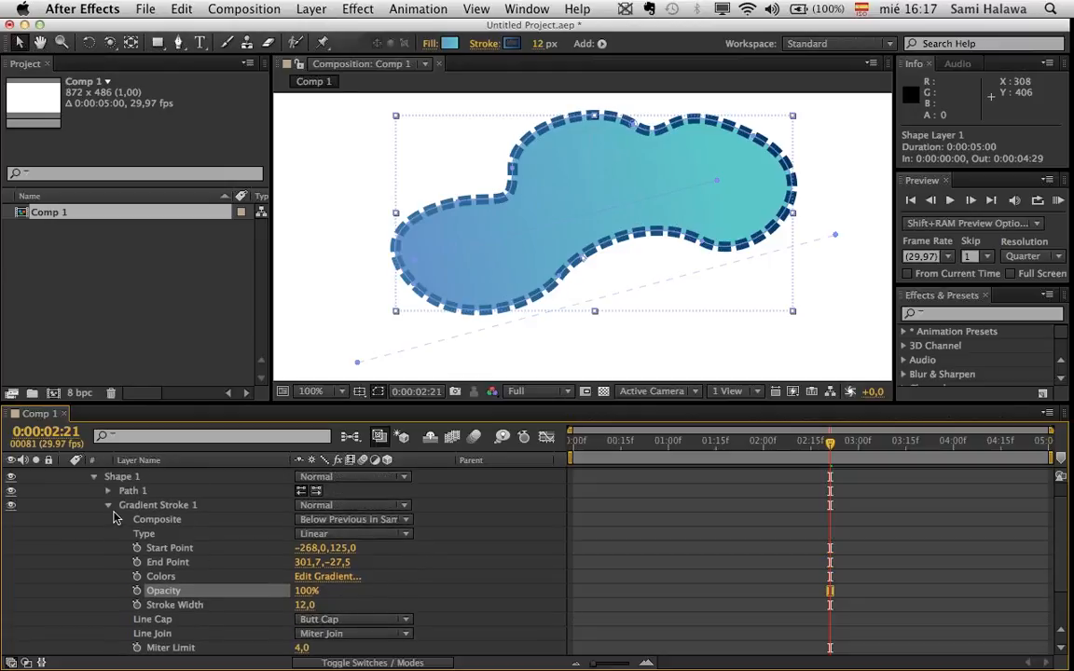
{"action": "left_click", "coordinate": [110, 511]}
{"action": "left_click", "coordinate": [108, 506]}
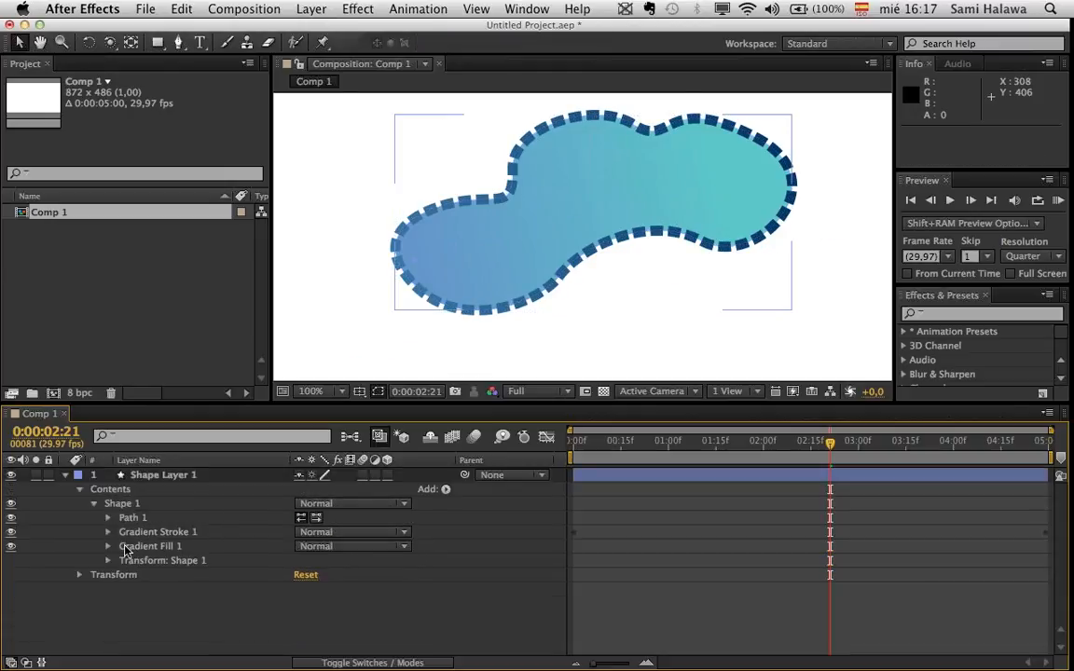
- Expand the gradient fill's properties and try different Opacity values on the fill
{"action": "left_click", "coordinate": [108, 548]}
{"action": "scroll", "coordinate": [209, 568], "scroll_direction": "down", "scroll_amount": 2}
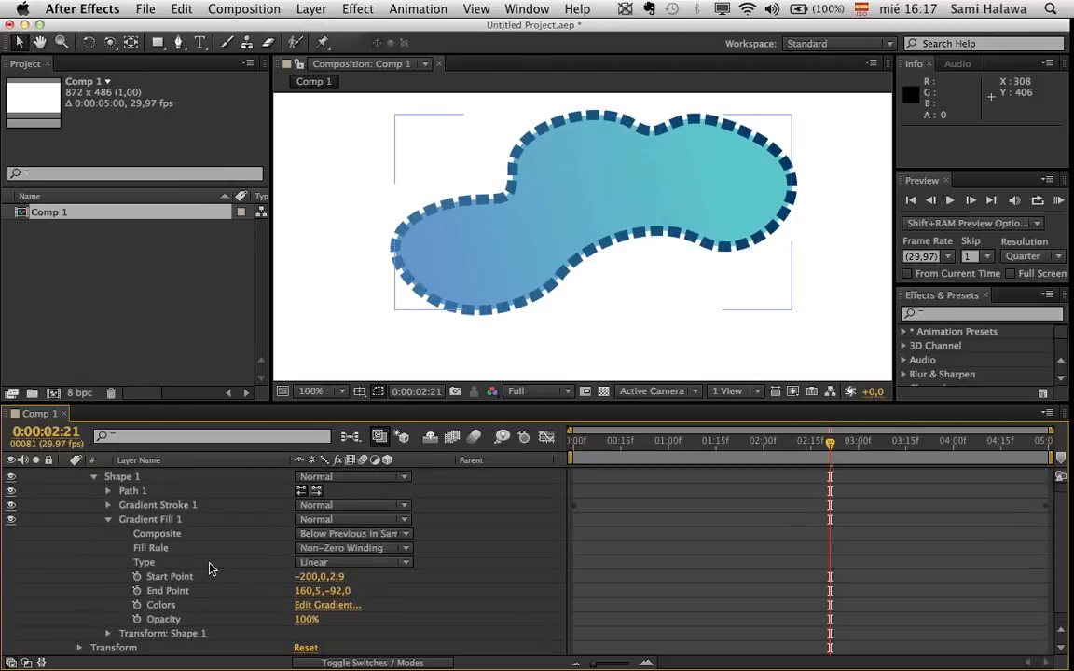
{"action": "left_click", "coordinate": [303, 619]}
{"action": "left_click_drag", "start_coordinate": [303, 619], "coordinate": [278, 558]}
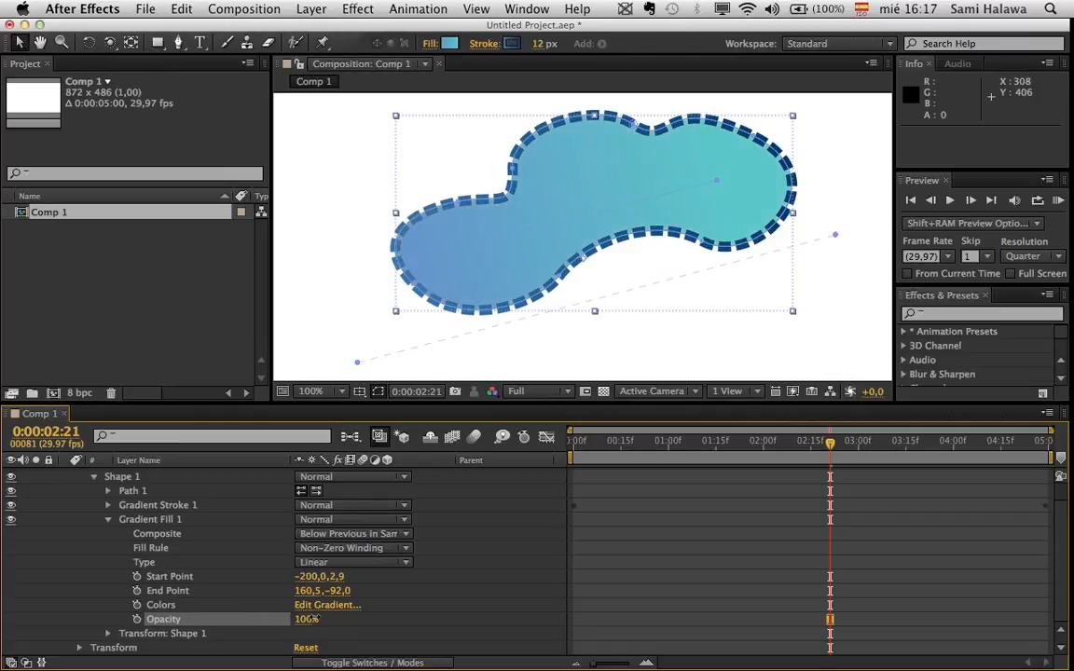
- Isolate the shape layer's overall Opacity and try different values on it
{"action": "scroll", "coordinate": [223, 508], "scroll_direction": "up", "scroll_amount": 2}
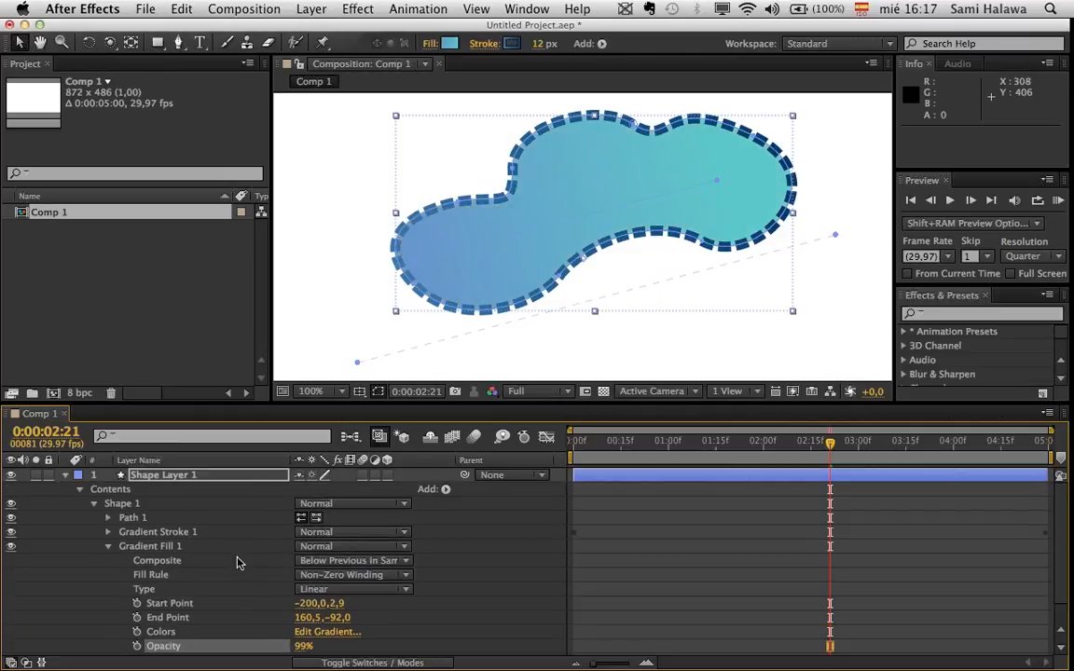
{"action": "left_click", "coordinate": [187, 477]}
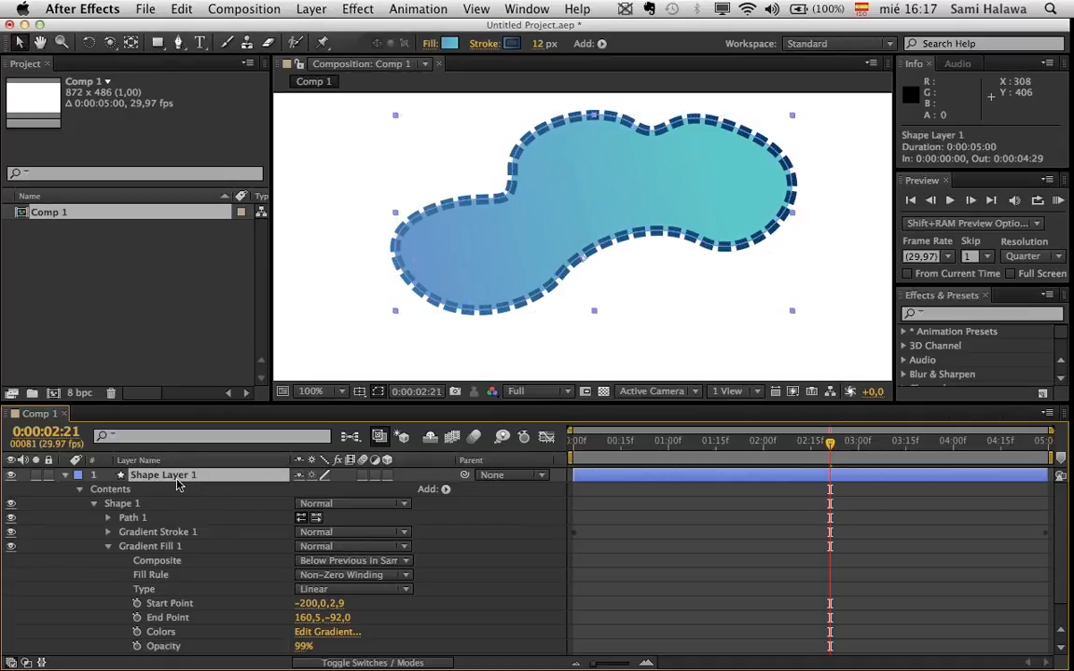
{"action": "key", "text": "t"}
{"action": "mouse_move", "coordinate": [303, 493]}
{"action": "left_mouse_down"}
{"action": "mouse_move", "coordinate": [279, 492]}
{"action": "mouse_move", "coordinate": [312, 494]}
{"action": "mouse_move", "coordinate": [303, 522]}
{"action": "mouse_move", "coordinate": [368, 471]}
{"action": "left_mouse_up"}
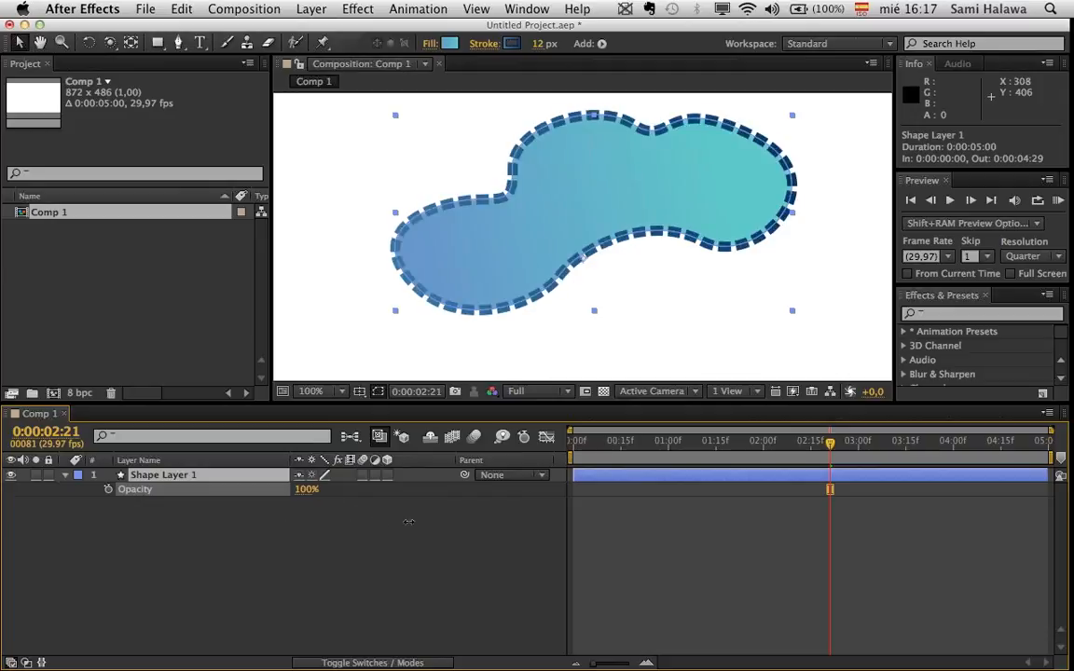
- Reopen the shape's gradient fill properties and set the fill Opacity to 56%
{"action": "left_click", "coordinate": [66, 476]}
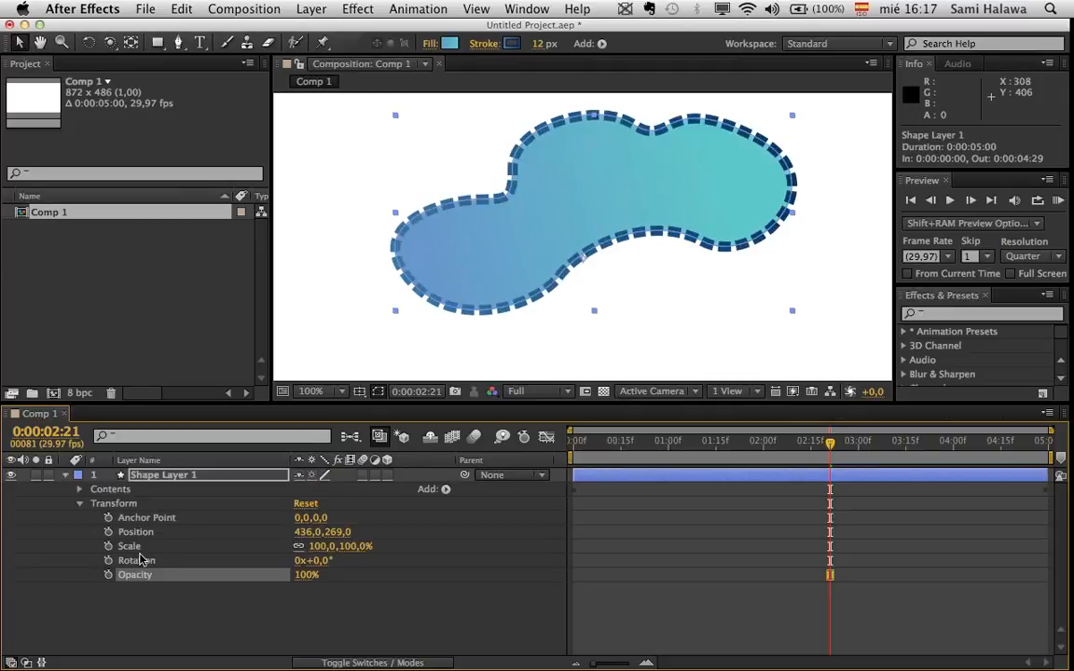
{"action": "left_click", "coordinate": [79, 503]}
{"action": "left_click", "coordinate": [80, 490]}
{"action": "left_click", "coordinate": [94, 505]}
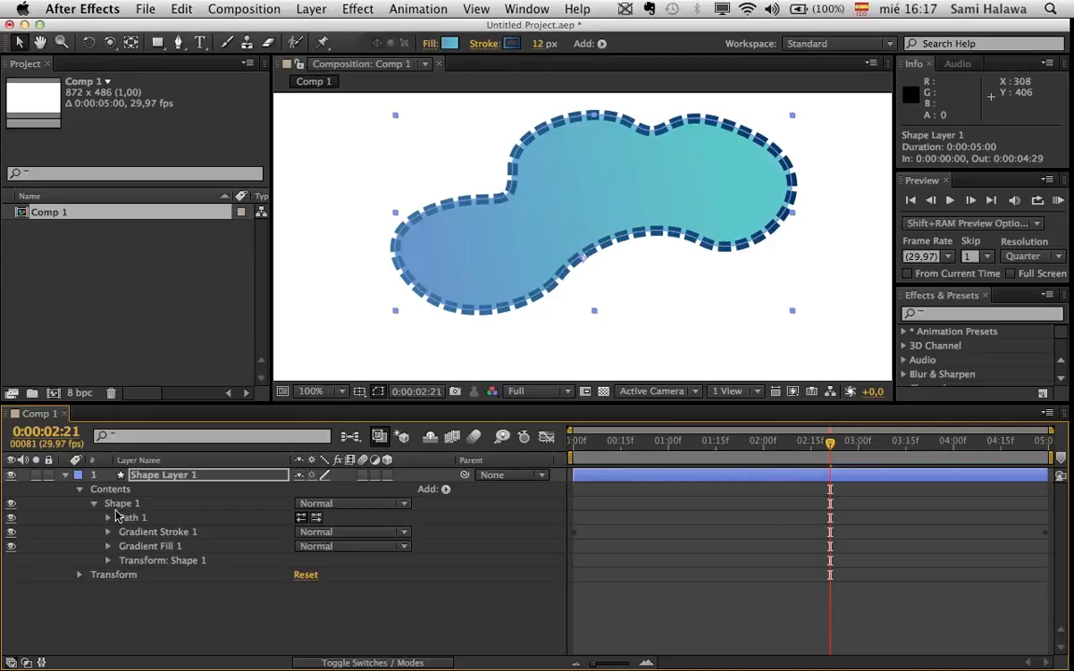
{"action": "left_click", "coordinate": [108, 547]}
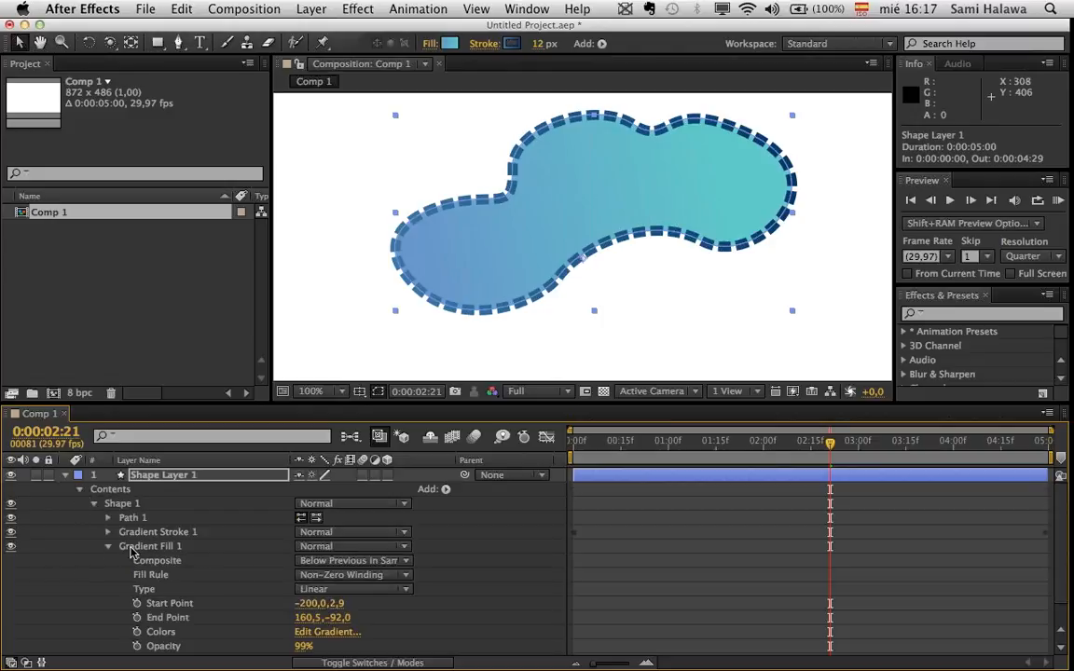
{"action": "scroll", "coordinate": [186, 557], "scroll_direction": "down", "scroll_amount": 1}
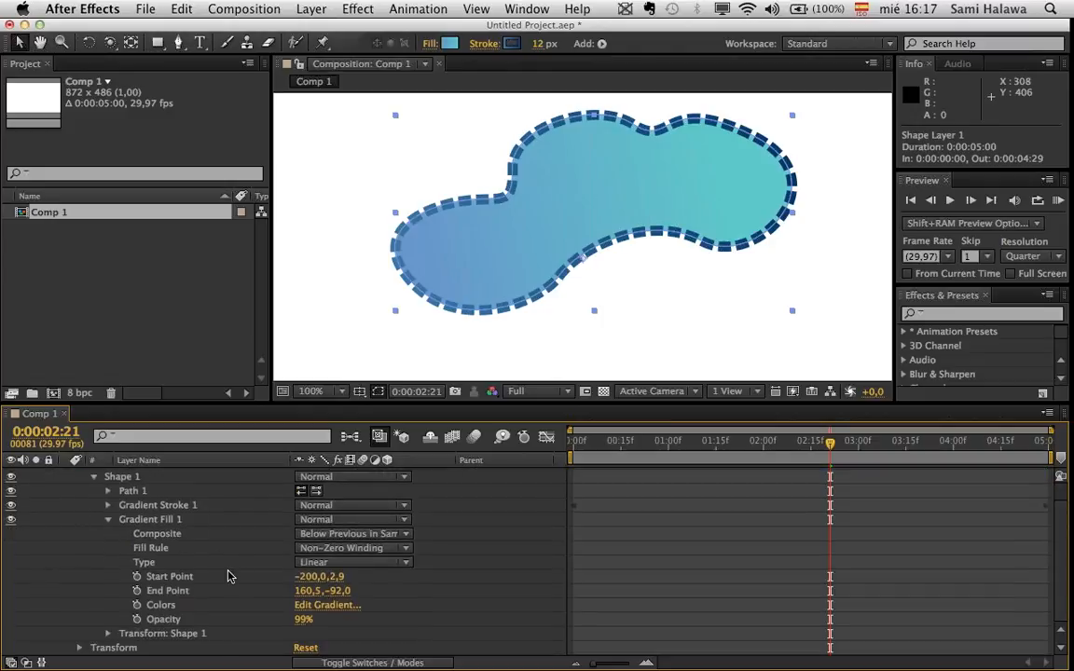
{"action": "mouse_move", "coordinate": [303, 619]}
{"action": "left_mouse_down"}
{"action": "mouse_move", "coordinate": [217, 634]}
{"action": "mouse_move", "coordinate": [292, 629]}
{"action": "left_mouse_up"}
{"action": "key", "text": "comma"}
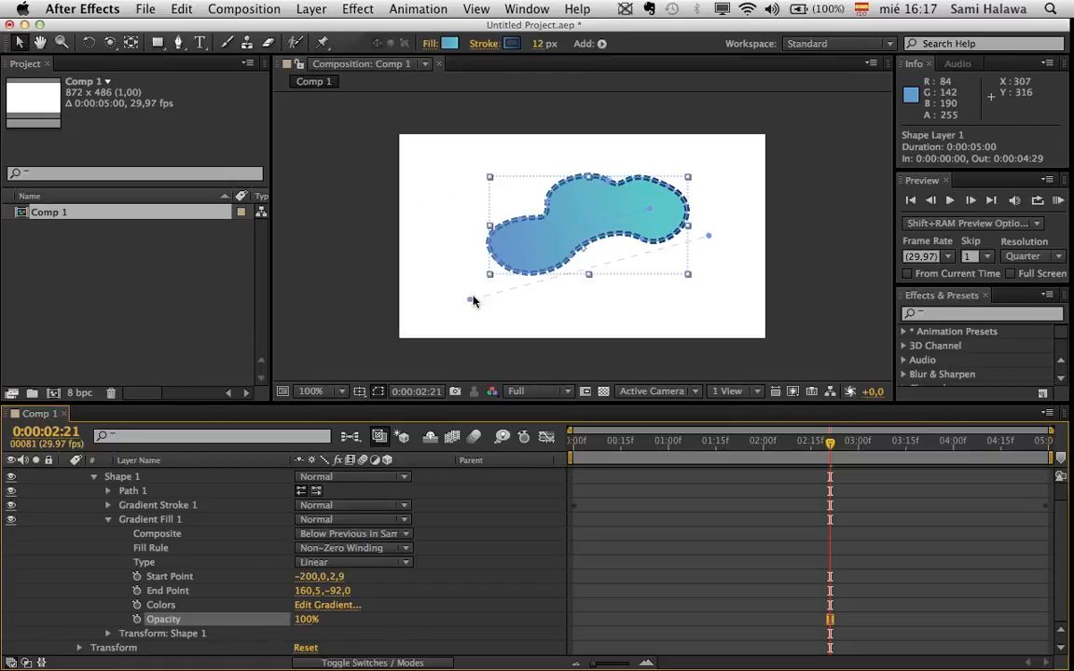
{"action": "left_click_drag", "start_coordinate": [296, 620], "coordinate": [264, 616]}
- Duplicate Shape Layer 1 and shift the copy right and down so it partly overlaps the original shape
{"action": "scroll", "coordinate": [204, 559], "scroll_direction": "up", "scroll_amount": 2}
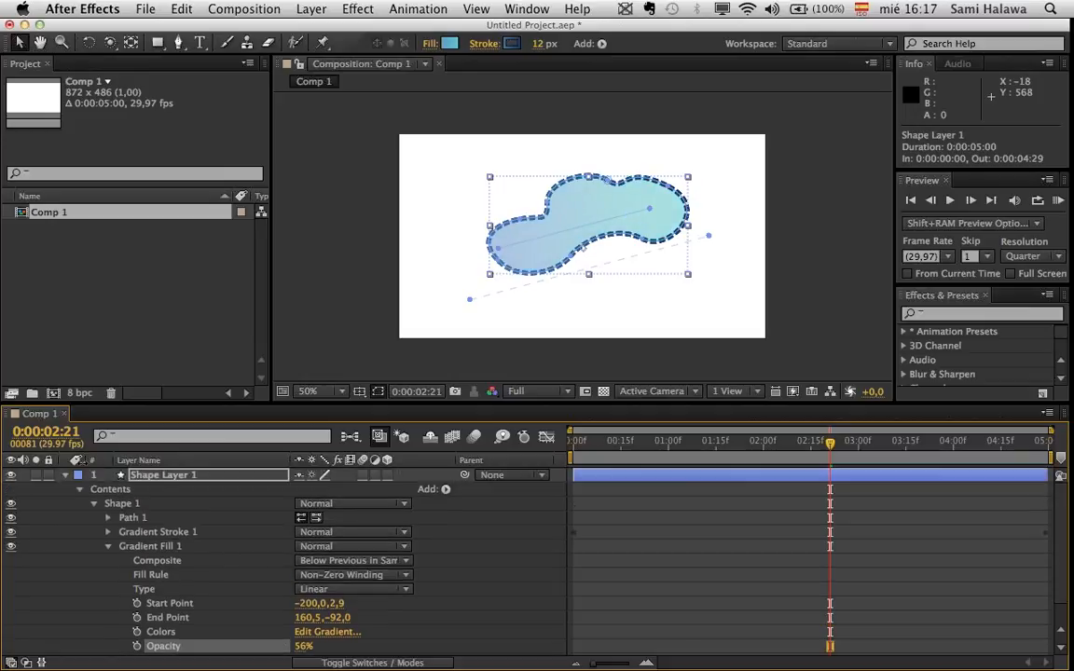
{"action": "left_click", "coordinate": [66, 475]}
{"action": "left_click", "coordinate": [202, 475]}
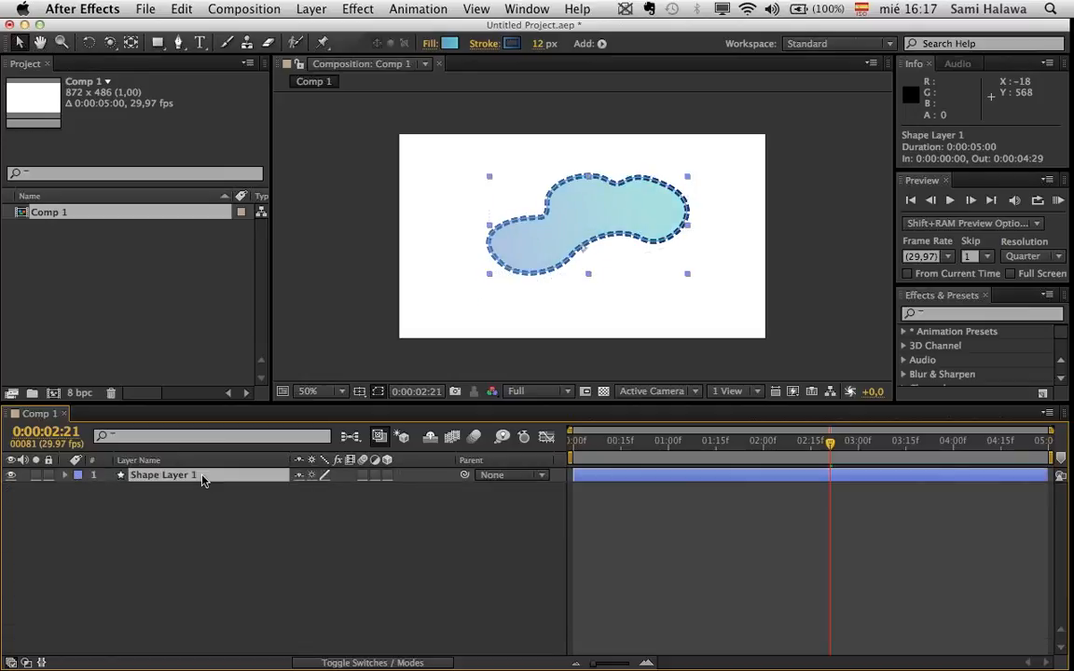
{"action": "key", "text": "ctrl+d"}
{"action": "left_click_drag", "start_coordinate": [575, 241], "coordinate": [628, 283]}
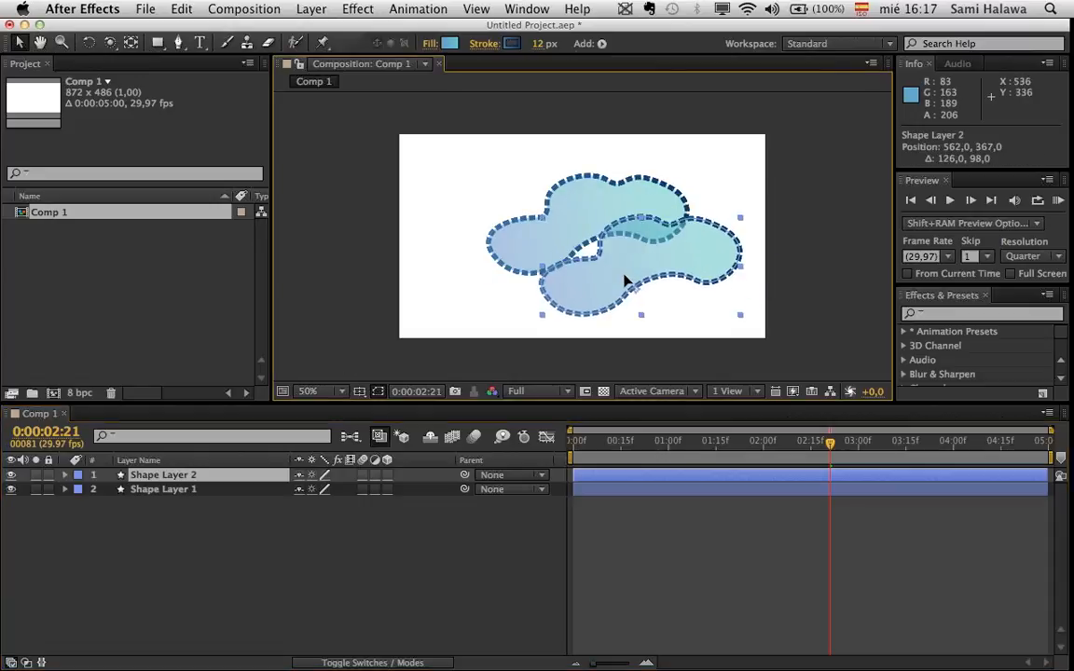
{"action": "left_click", "coordinate": [759, 276]}
{"action": "key", "text": "period"}
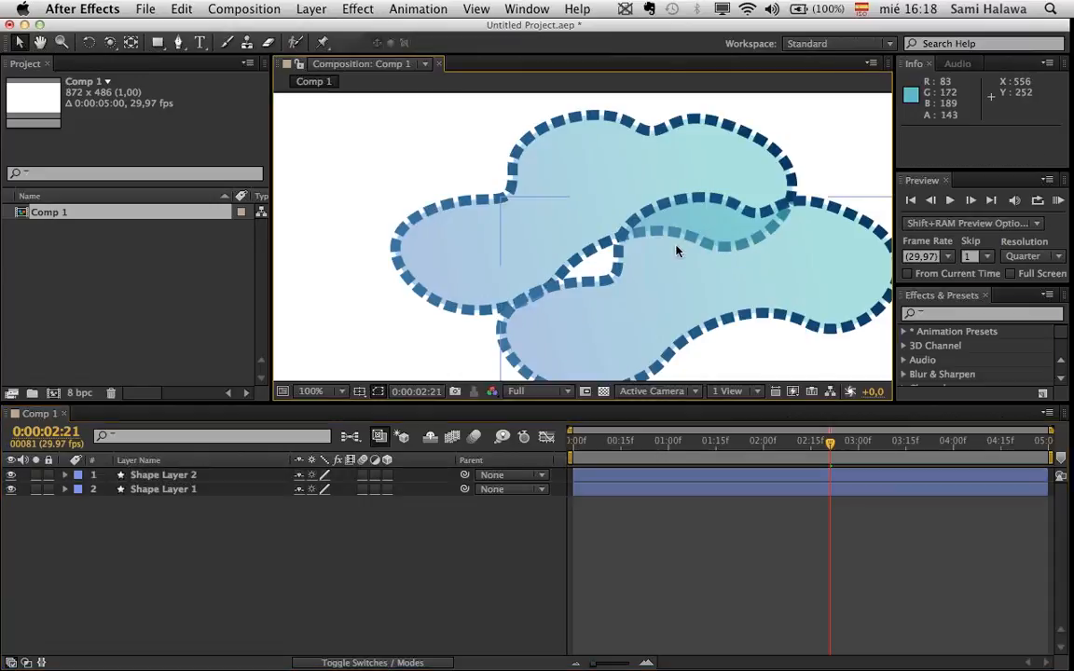
{"action": "left_click_drag", "start_coordinate": [713, 271], "coordinate": [667, 272]}
{"action": "key", "text": "comma"}
- Preview the two overlapping dashed shapes from 0:00:01:03
{"action": "left_click", "coordinate": [677, 441]}
{"action": "key", "text": "space"}
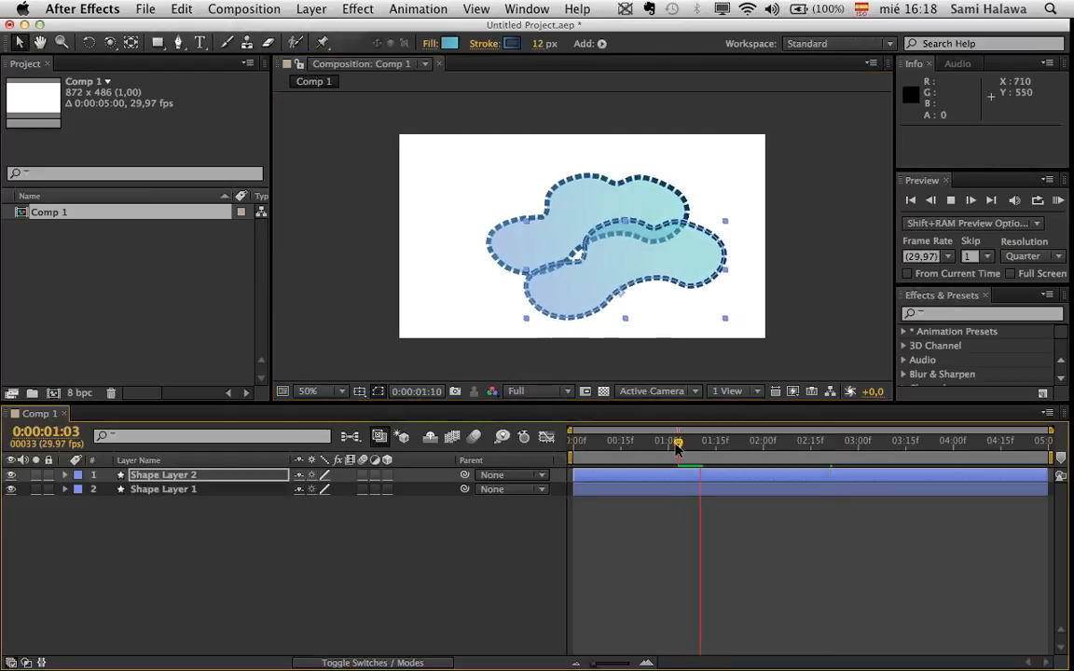
{"action": "key", "text": "period"}
{"action": "key", "text": "comma"}
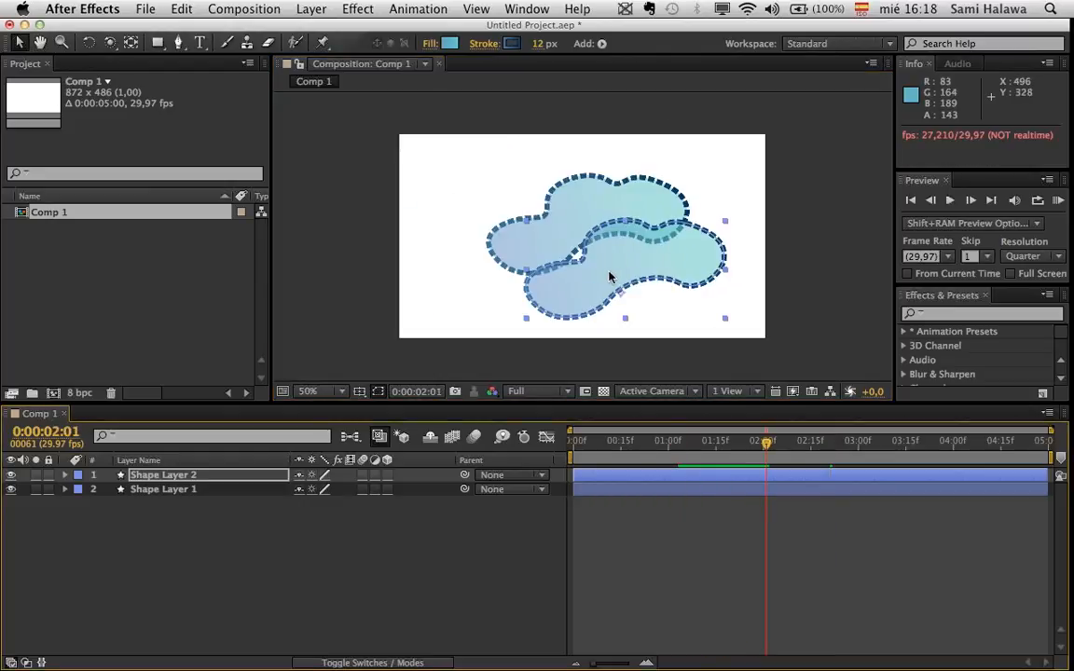
{"action": "left_click", "coordinate": [781, 308]}
{"action": "left_click", "coordinate": [578, 251]}
{"action": "mouse_move", "coordinate": [624, 223]}
{"action": "left_mouse_down"}
{"action": "mouse_move", "coordinate": [614, 205]}
{"action": "mouse_move", "coordinate": [622, 224]}
{"action": "left_mouse_up"}
{"action": "key", "text": "super+z"}
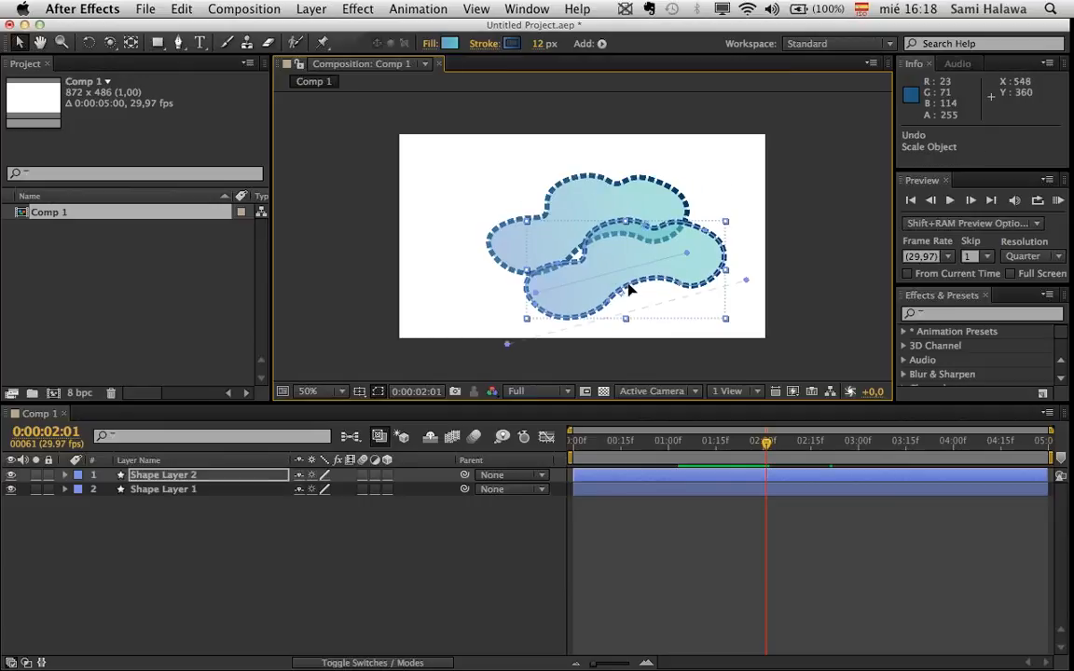
- Reshape the duplicated shape's outline by moving its path points and handles into an irregular form with a pointed right end
{"action": "key", "text": "period"}
{"action": "left_click_drag", "start_coordinate": [709, 215], "coordinate": [673, 176]}
{"action": "mouse_move", "coordinate": [587, 256]}
{"action": "left_mouse_down"}
{"action": "mouse_move", "coordinate": [522, 244]}
{"action": "mouse_move", "coordinate": [491, 265]}
{"action": "mouse_move", "coordinate": [560, 308]}
{"action": "mouse_move", "coordinate": [597, 242]}
{"action": "left_mouse_up"}
{"action": "key", "text": "space"}
{"action": "left_click_drag", "start_coordinate": [477, 307], "coordinate": [512, 335]}
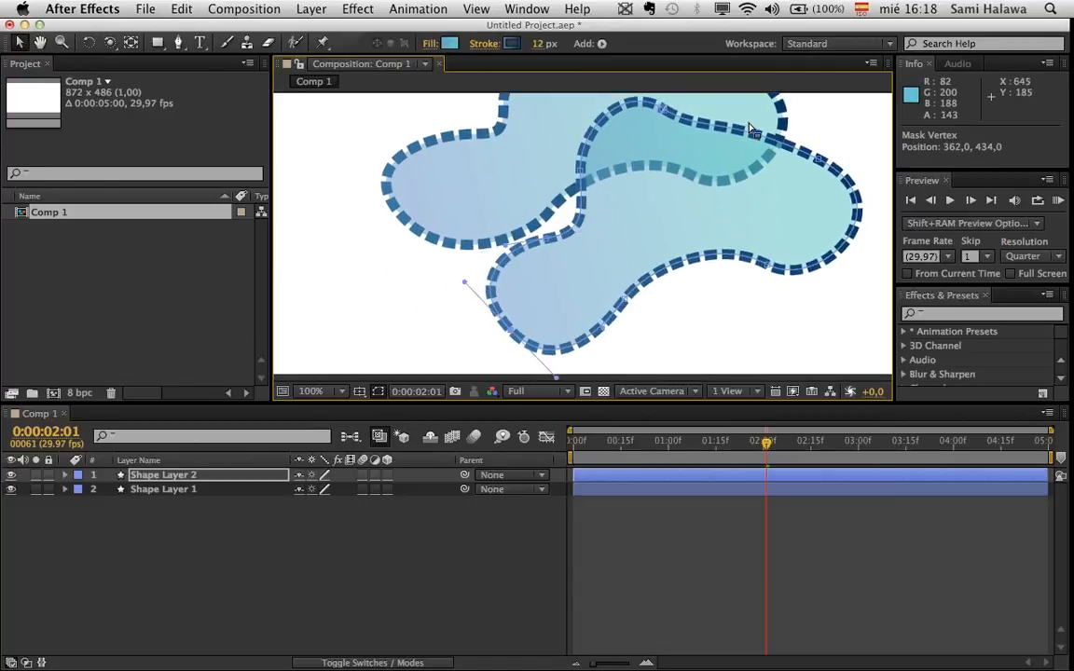
{"action": "left_click_drag", "start_coordinate": [664, 110], "coordinate": [718, 128]}
{"action": "left_click_drag", "start_coordinate": [823, 159], "coordinate": [829, 235]}
{"action": "left_click_drag", "start_coordinate": [768, 265], "coordinate": [688, 364]}
{"action": "left_click_drag", "start_coordinate": [712, 315], "coordinate": [714, 242]}
{"action": "left_click_drag", "start_coordinate": [697, 124], "coordinate": [670, 160]}
{"action": "left_click_drag", "start_coordinate": [716, 248], "coordinate": [741, 272]}
- Select the reshaped copy and change the start colour of its fill gradient to green
{"action": "scroll", "coordinate": [682, 240], "scroll_direction": "down", "scroll_amount": 3}
{"action": "scroll", "coordinate": [682, 240], "scroll_direction": "up", "scroll_amount": 2}
{"action": "mouse_move", "coordinate": [1, 669]}
{"action": "left_click", "coordinate": [484, 321]}
{"action": "left_click", "coordinate": [559, 341]}
{"action": "left_click", "coordinate": [591, 268]}
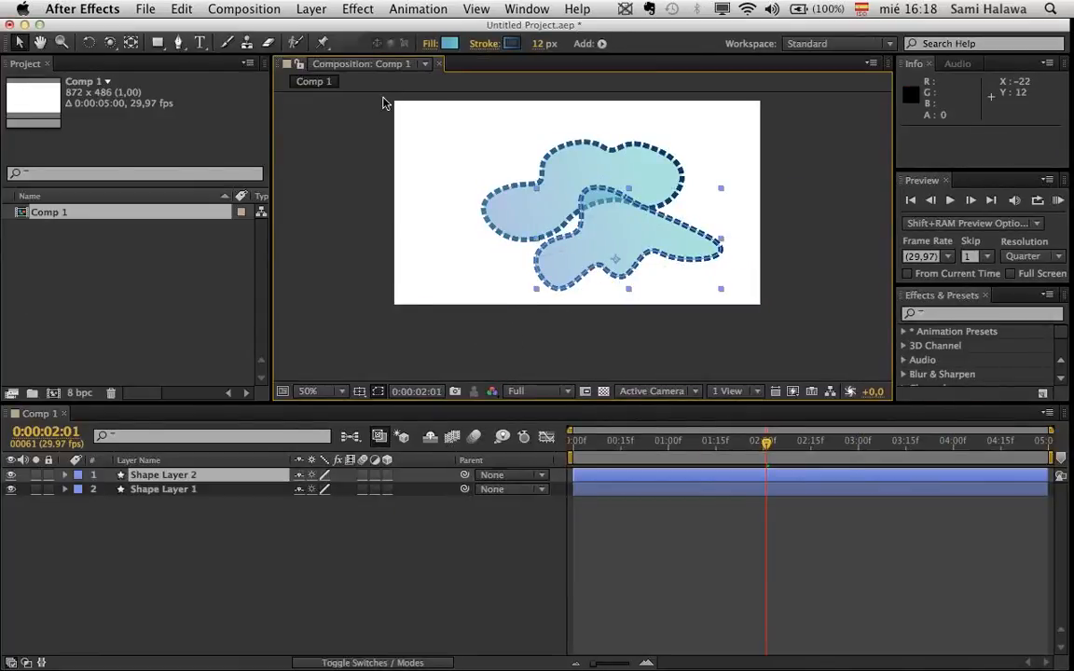
{"action": "left_click", "coordinate": [450, 43]}
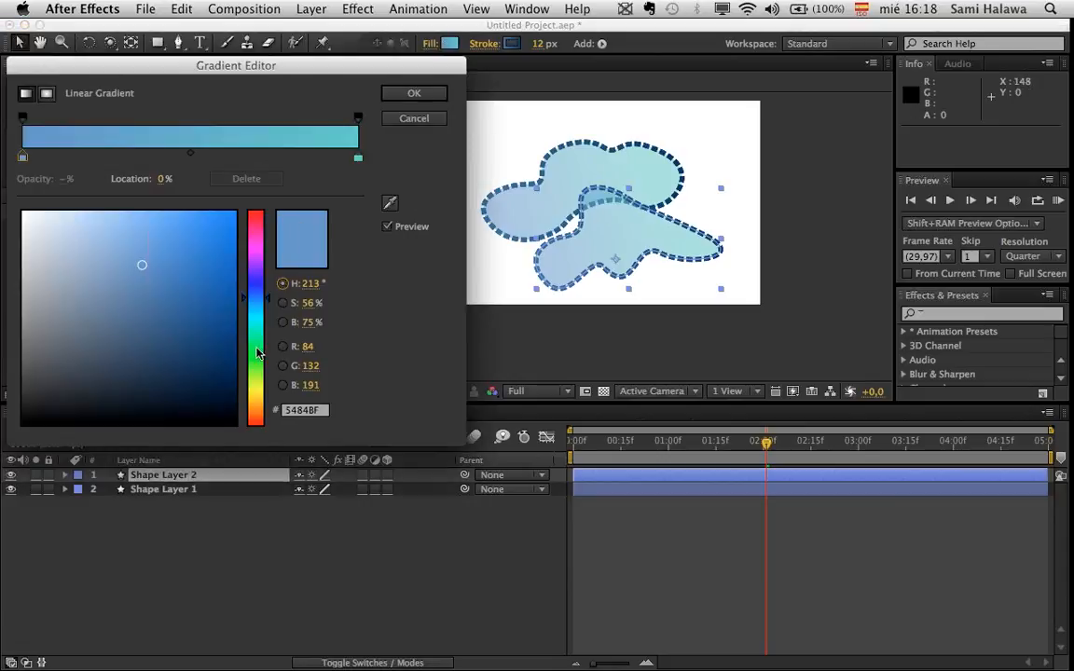
{"action": "left_click_drag", "start_coordinate": [259, 352], "coordinate": [249, 350]}
{"action": "left_click_drag", "start_coordinate": [294, 87], "coordinate": [351, 105]}
- Set the end colour of the copy's fill gradient to pale green E1FFD1 and apply the gradient
{"action": "left_click", "coordinate": [414, 177]}
{"action": "left_click_drag", "start_coordinate": [326, 367], "coordinate": [314, 383]}
{"action": "left_click_drag", "start_coordinate": [261, 345], "coordinate": [143, 316]}
{"action": "left_click_drag", "start_coordinate": [142, 260], "coordinate": [117, 193]}
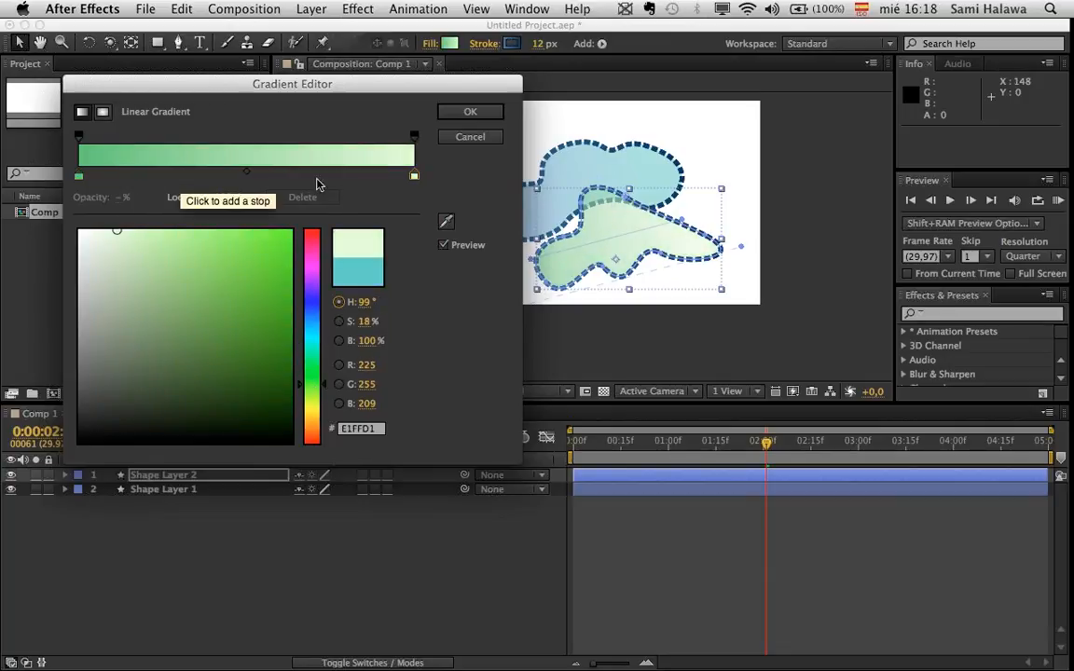
{"action": "left_click", "coordinate": [463, 114]}
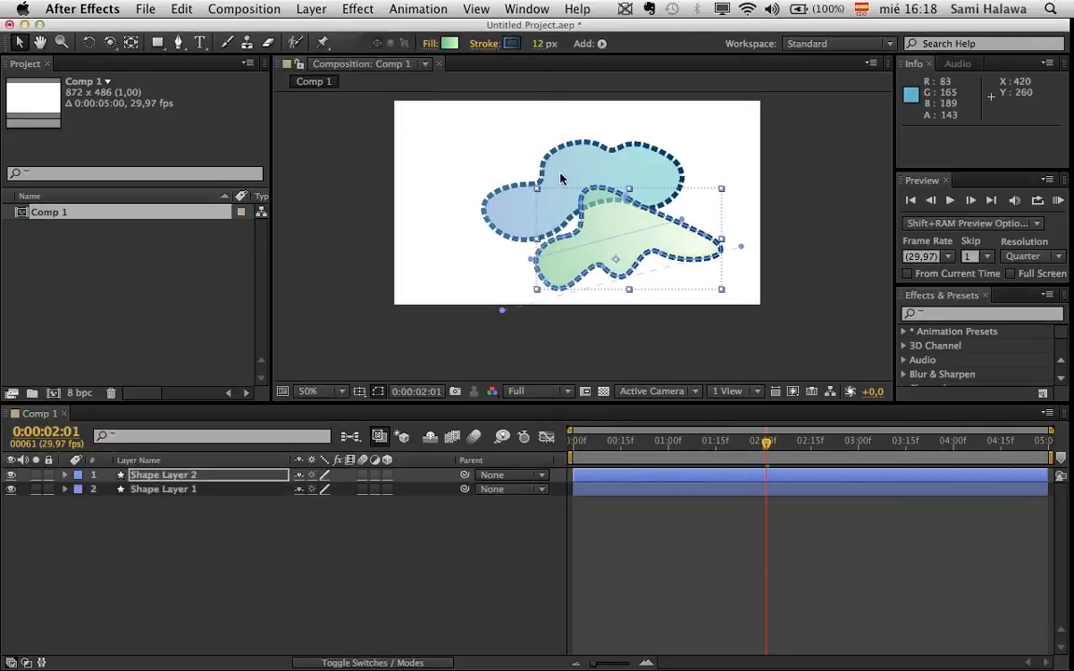
- Recolour the copy's stroke gradient with dark greens, 032B00 at the start and 065500 at the end
{"action": "left_click", "coordinate": [511, 44]}
{"action": "left_click", "coordinate": [415, 176]}
{"action": "left_click", "coordinate": [317, 377]}
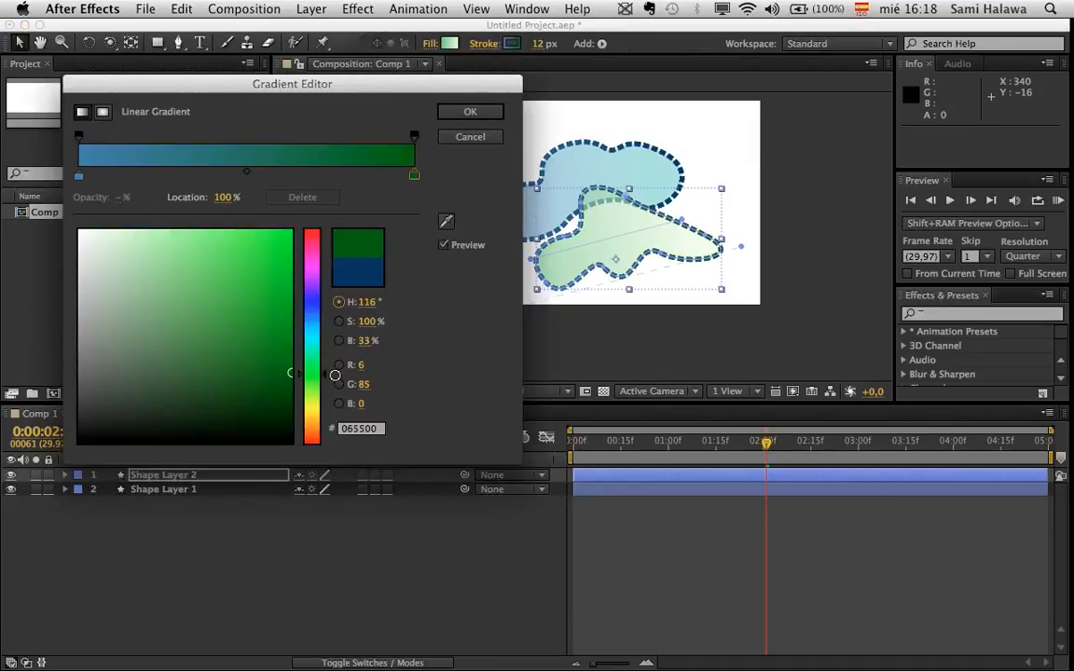
{"action": "left_click", "coordinate": [78, 176]}
{"action": "left_click", "coordinate": [301, 375]}
{"action": "mouse_move", "coordinate": [156, 248]}
{"action": "left_mouse_down"}
{"action": "mouse_move", "coordinate": [97, 240]}
{"action": "mouse_move", "coordinate": [187, 353]}
{"action": "mouse_move", "coordinate": [269, 369]}
{"action": "mouse_move", "coordinate": [331, 406]}
{"action": "left_mouse_up"}
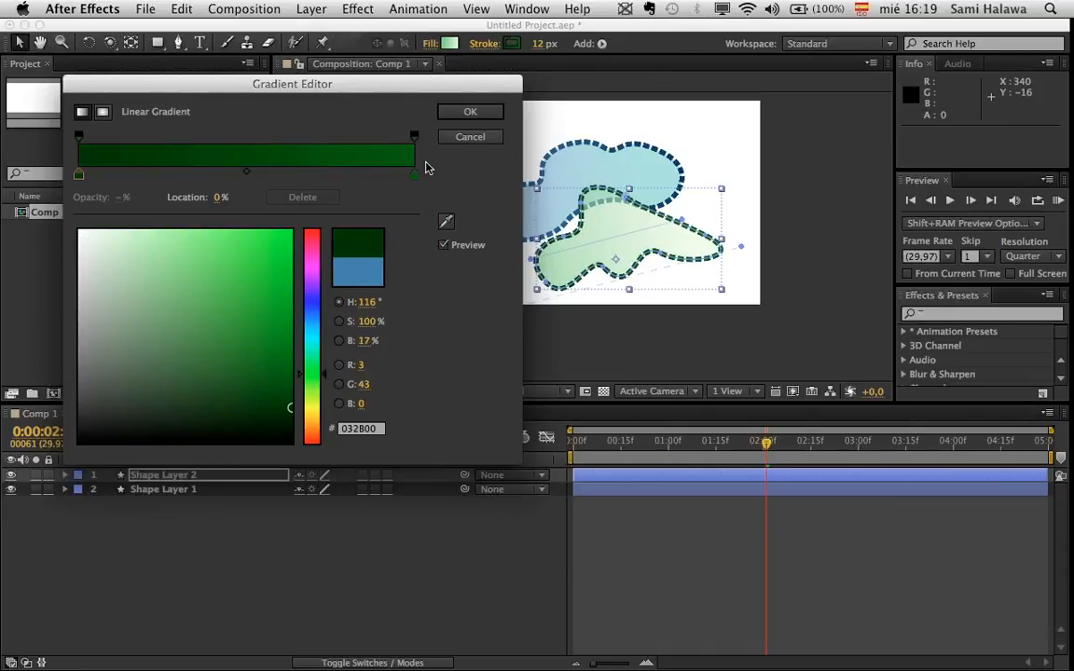
{"action": "left_click", "coordinate": [470, 111]}
- Deselect the green shape and preview both animated dashed strokes up close
{"action": "left_click", "coordinate": [642, 353]}
{"action": "scroll", "coordinate": [619, 338], "scroll_direction": "up", "scroll_amount": 2}
{"action": "key", "text": "space"}
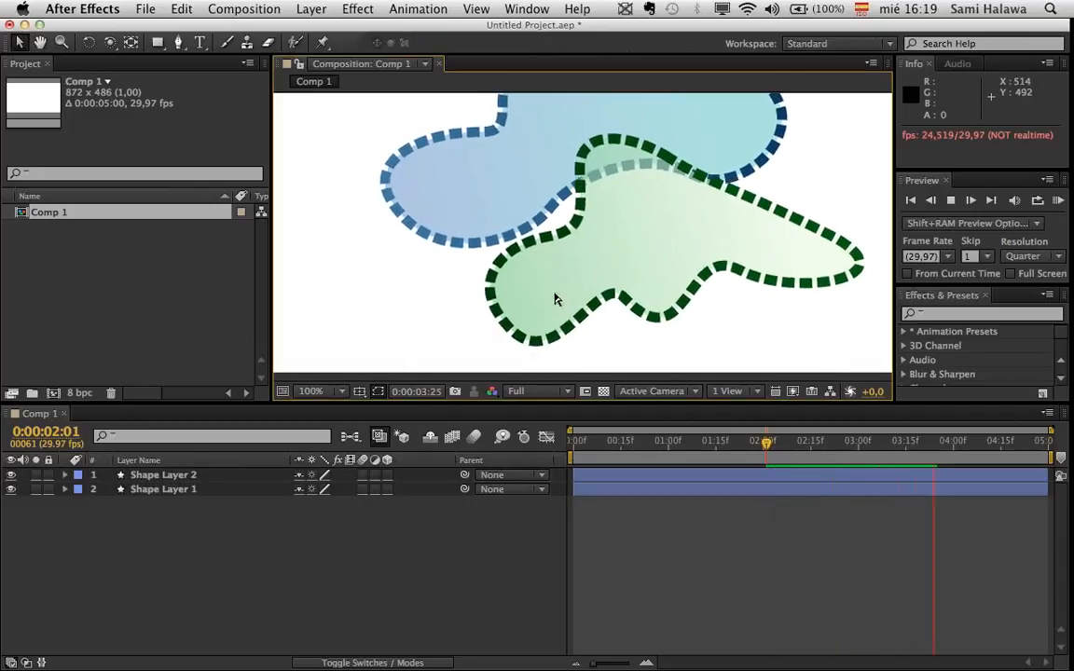
{"action": "key", "text": "space"}
- Open the contents of Shape Layer 1 and examine the transform properties of Shape 1
{"action": "left_click_drag", "start_coordinate": [537, 220], "coordinate": [547, 250]}
{"action": "left_click", "coordinate": [61, 489]}
{"action": "left_click", "coordinate": [64, 489]}
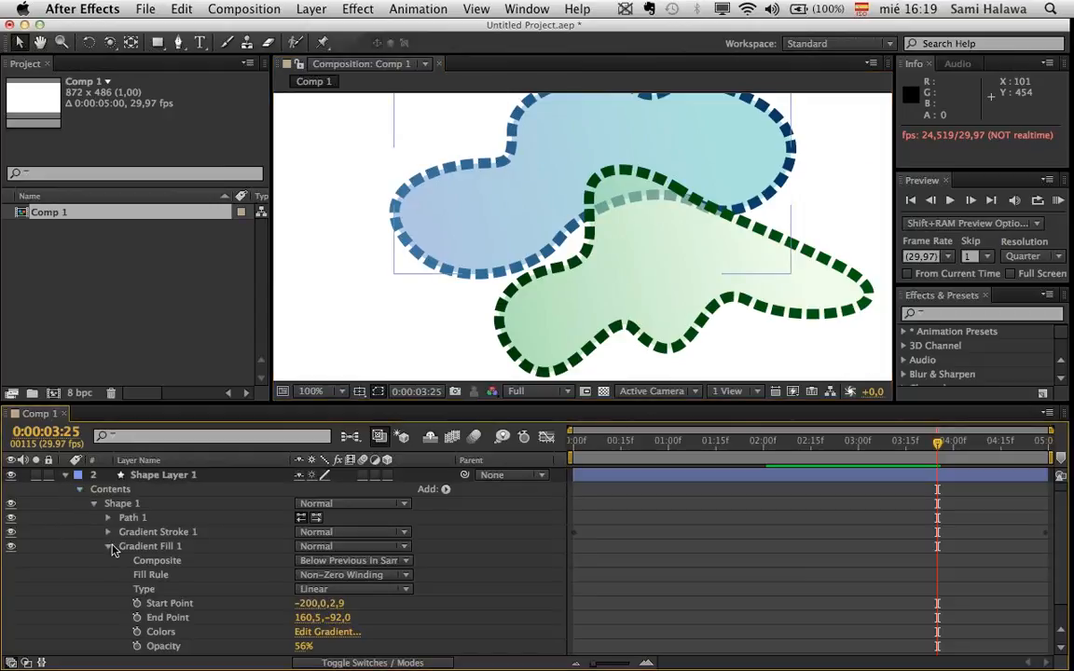
{"action": "left_click", "coordinate": [109, 548]}
{"action": "left_click", "coordinate": [140, 575]}
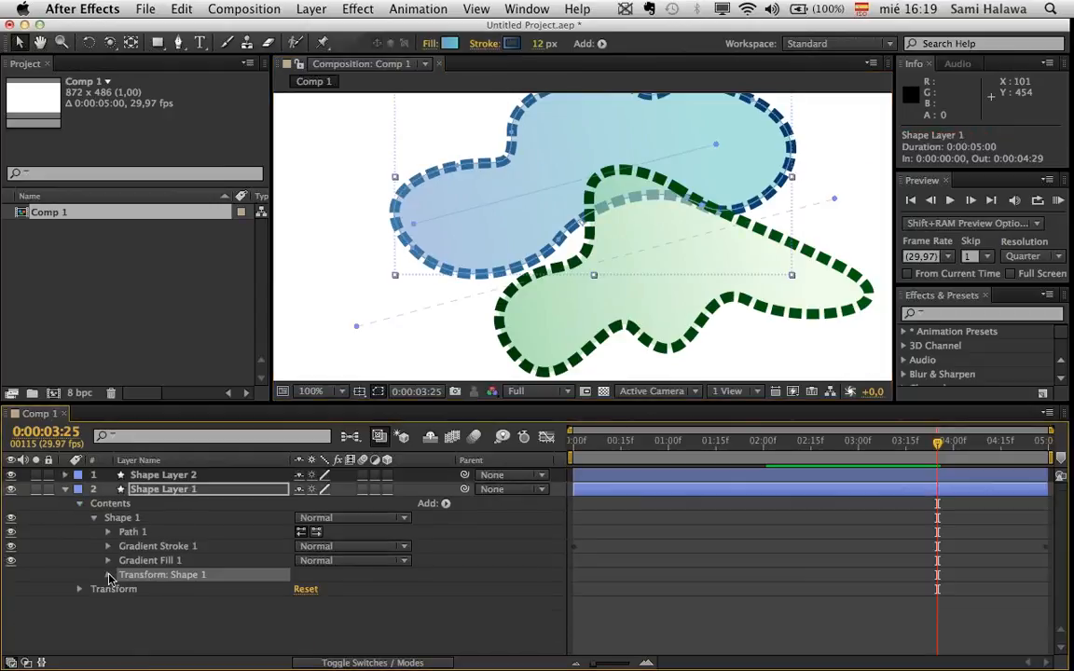
{"action": "left_click", "coordinate": [108, 576]}
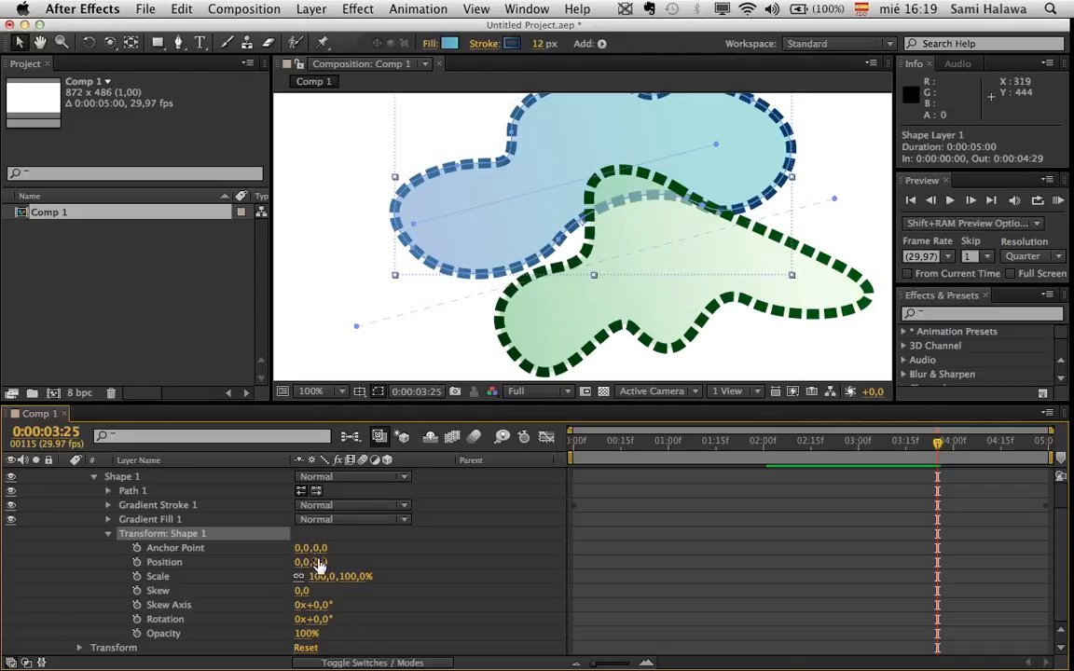
- Try shifting the position value in Shape 1's transform and undo the change
{"action": "mouse_move", "coordinate": [320, 562]}
{"action": "left_mouse_down"}
{"action": "mouse_move", "coordinate": [355, 562]}
{"action": "mouse_move", "coordinate": [335, 562]}
{"action": "left_mouse_up"}
{"action": "key", "text": "super+z"}
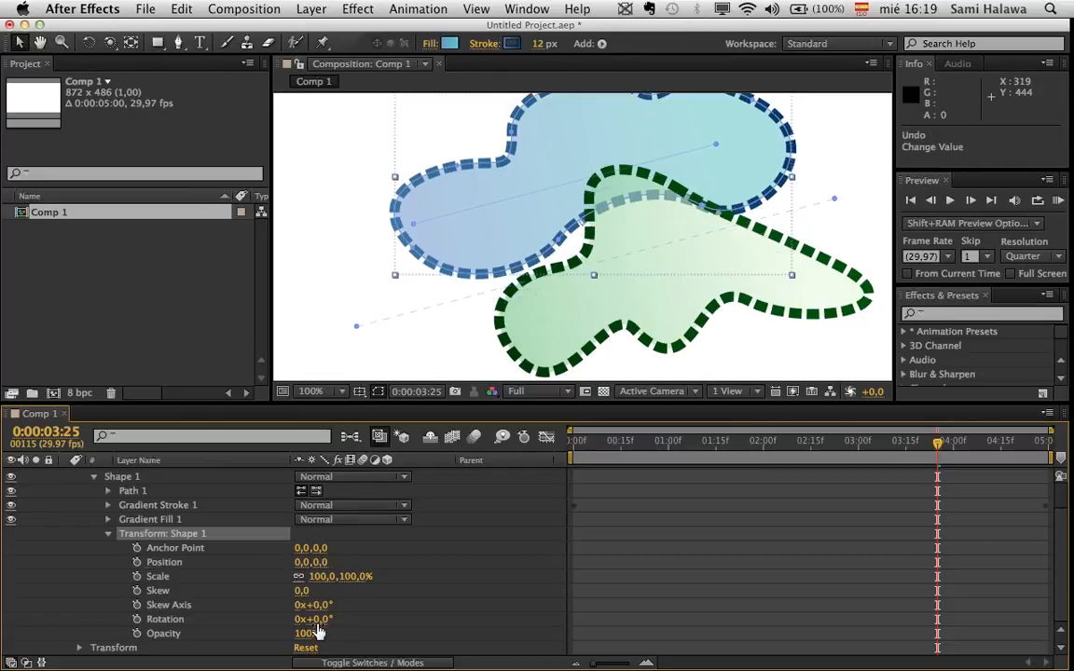
{"action": "mouse_move", "coordinate": [309, 636]}
{"action": "left_mouse_down"}
{"action": "mouse_move", "coordinate": [245, 622]}
{"action": "mouse_move", "coordinate": [313, 622]}
{"action": "left_mouse_up"}
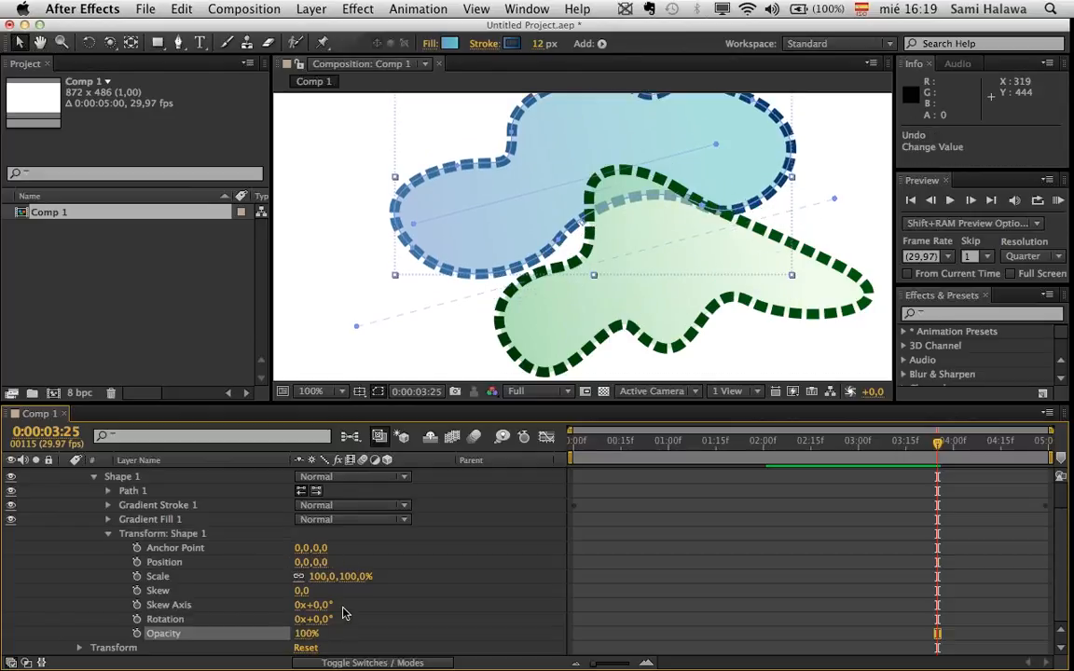
- Examine the shapes, paints and path operations that can be added to the contents of Shape Layer 1
{"action": "scroll", "coordinate": [175, 479], "scroll_direction": "up", "scroll_amount": 1}
{"action": "left_click", "coordinate": [182, 479]}
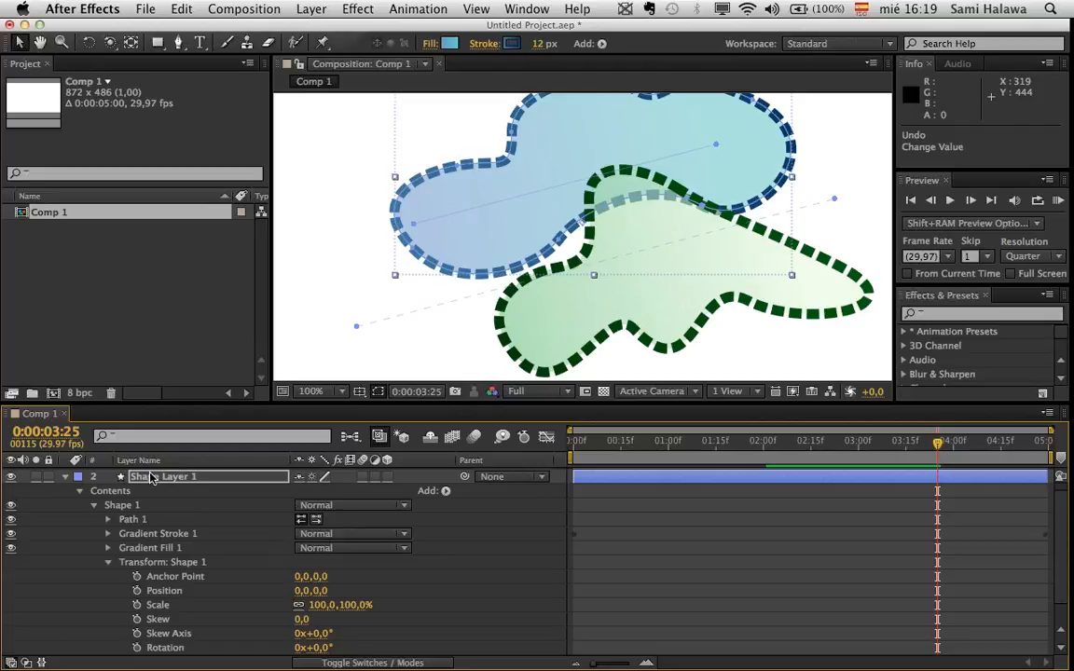
{"action": "left_click", "coordinate": [150, 478]}
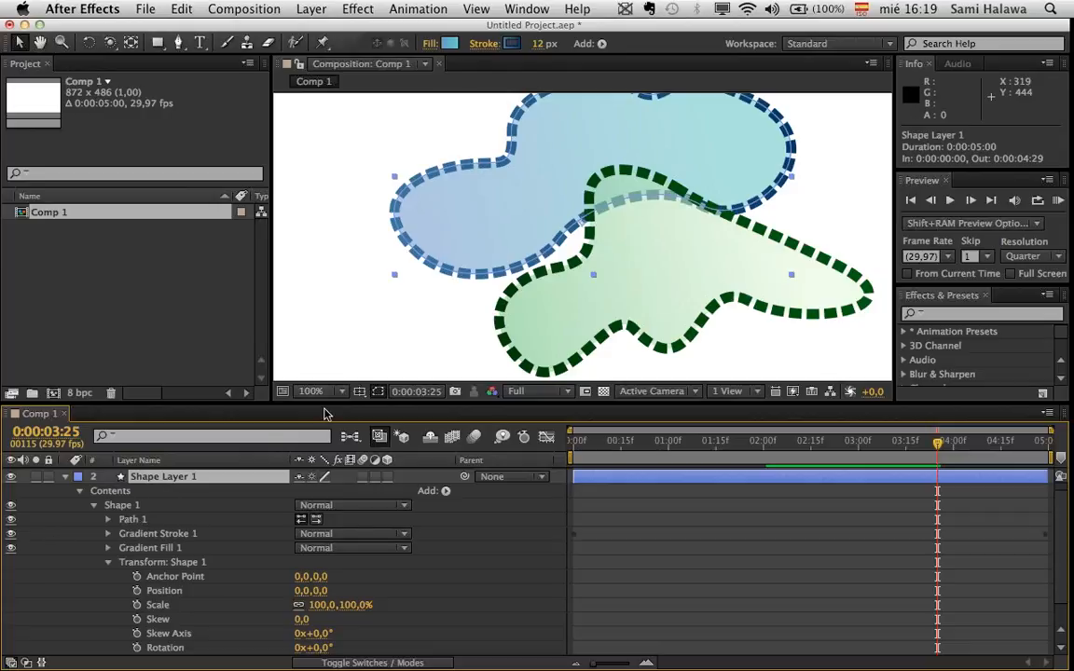
{"action": "key", "text": "comma"}
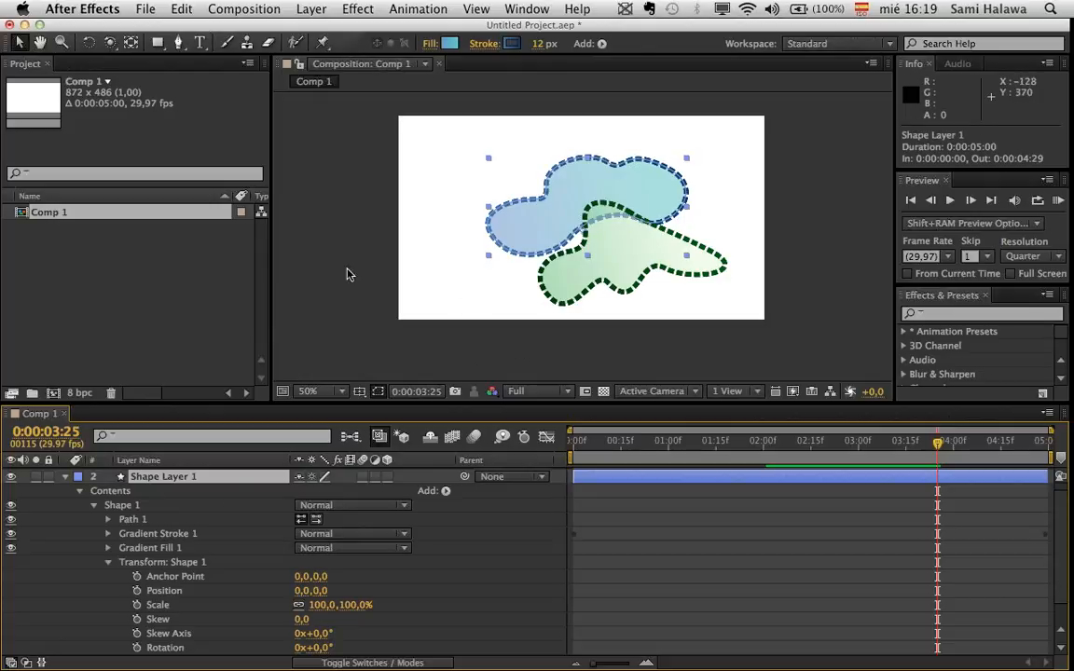
{"action": "key", "text": "period"}
{"action": "key", "text": "space"}
{"action": "mouse_move", "coordinate": [471, 290]}
{"action": "left_mouse_down"}
{"action": "mouse_move", "coordinate": [442, 331]}
{"action": "mouse_move", "coordinate": [436, 309]}
{"action": "left_mouse_up"}
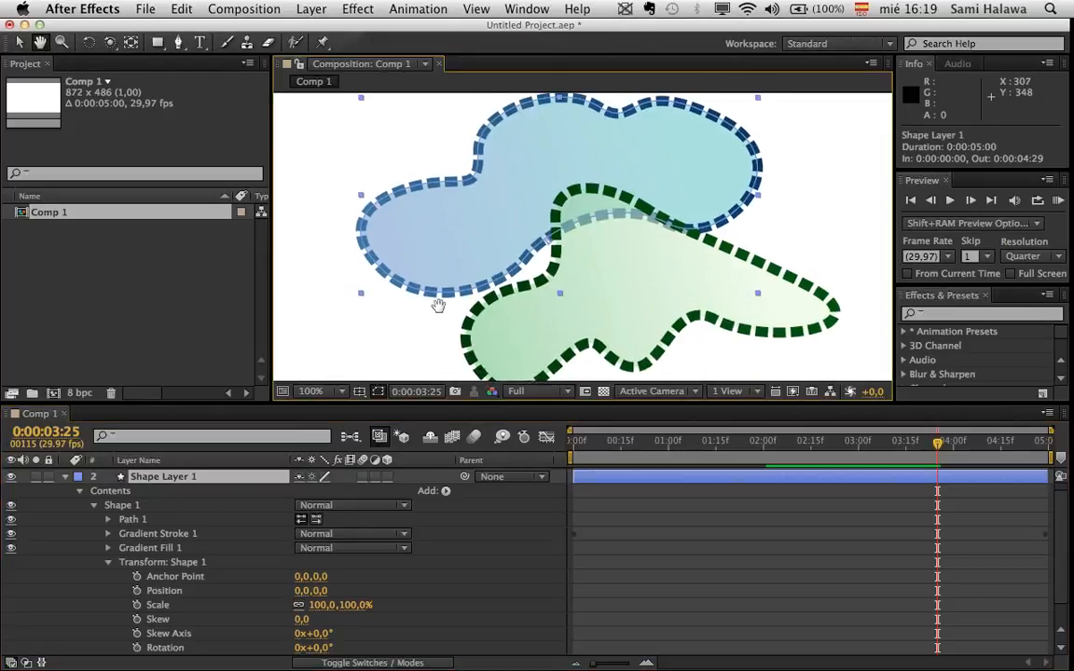
{"action": "left_click", "coordinate": [444, 492]}
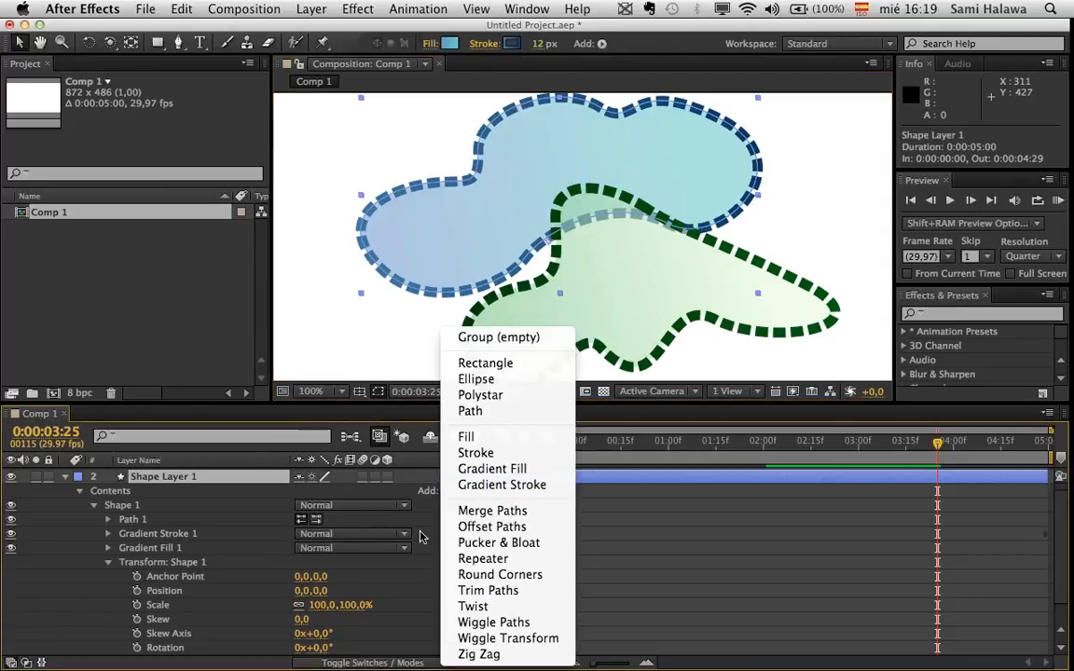
{"action": "left_click", "coordinate": [379, 483]}
{"action": "left_click", "coordinate": [142, 503]}
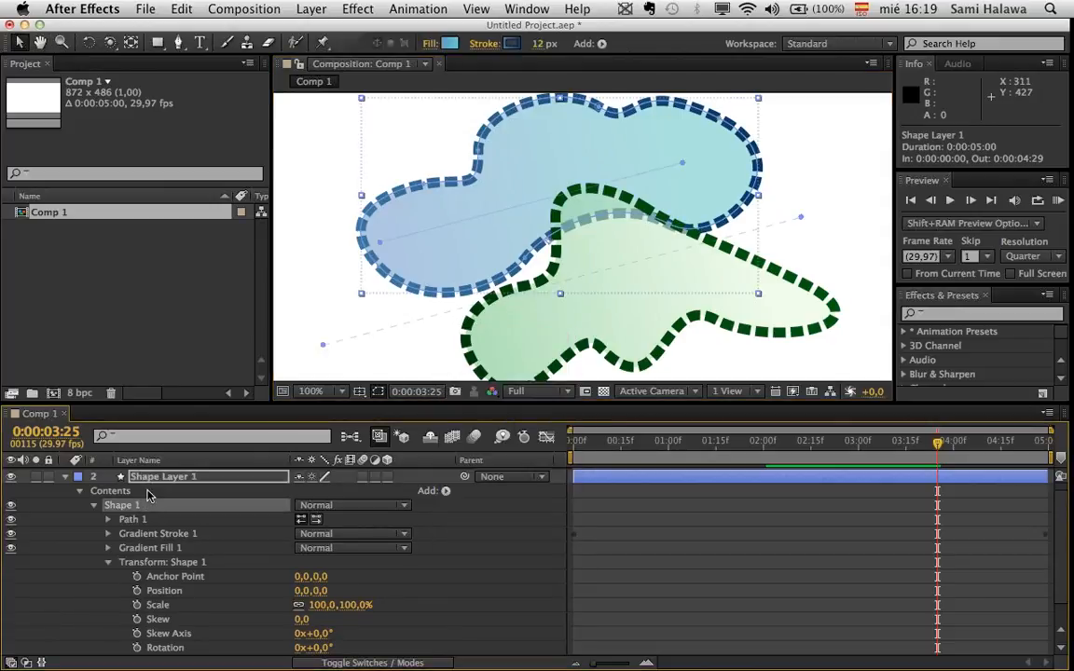
{"action": "left_click", "coordinate": [147, 492]}
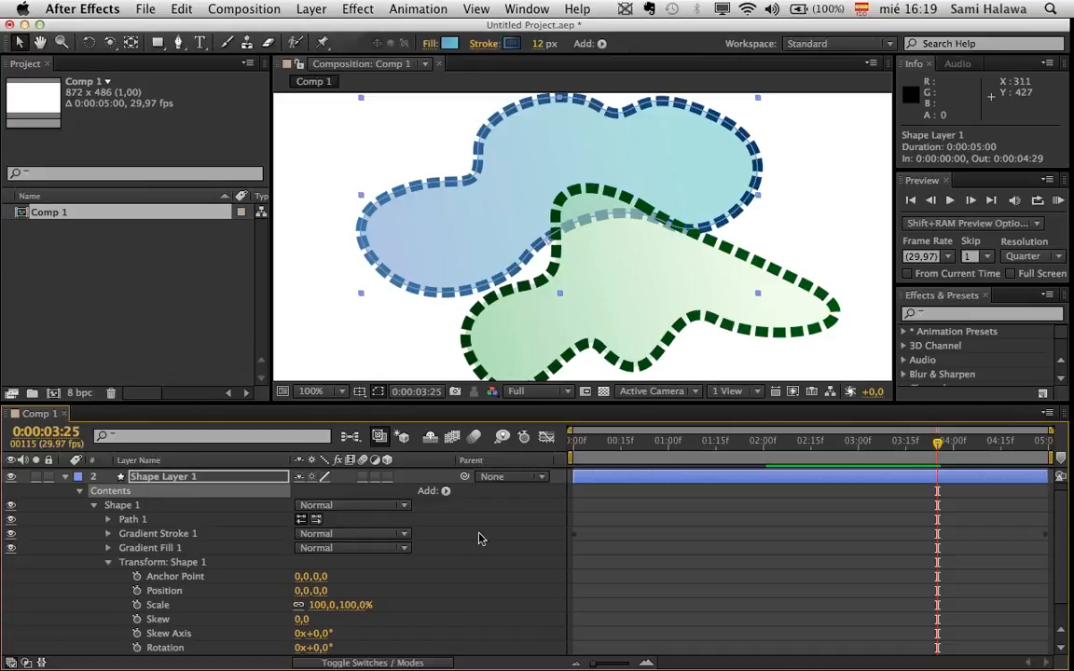
{"action": "left_click", "coordinate": [446, 491]}
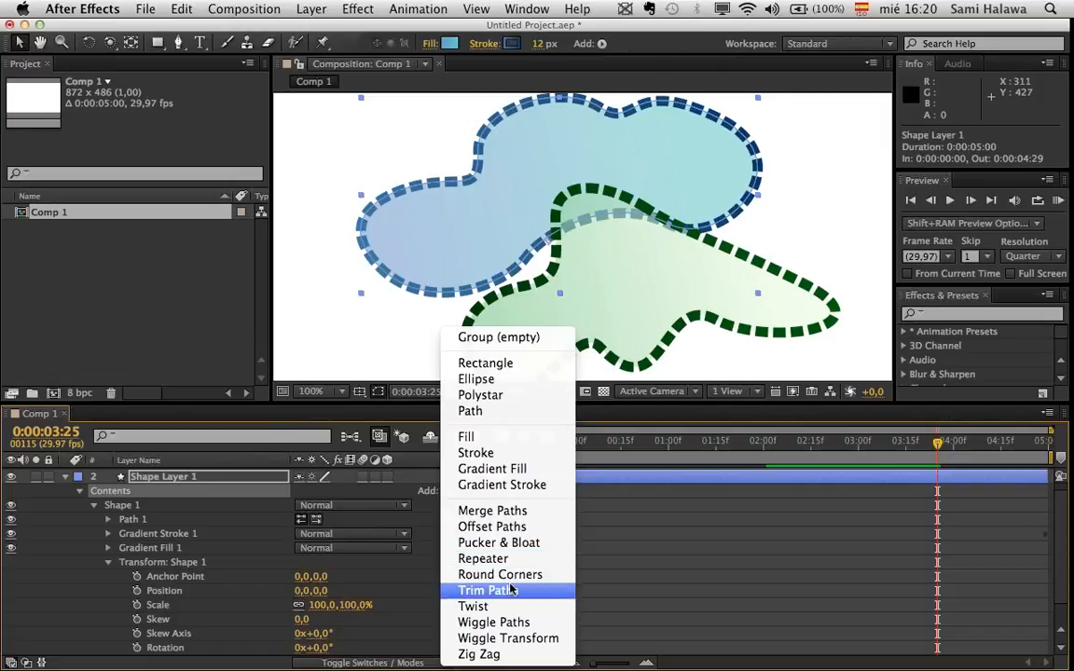
{"action": "left_click", "coordinate": [719, 250]}
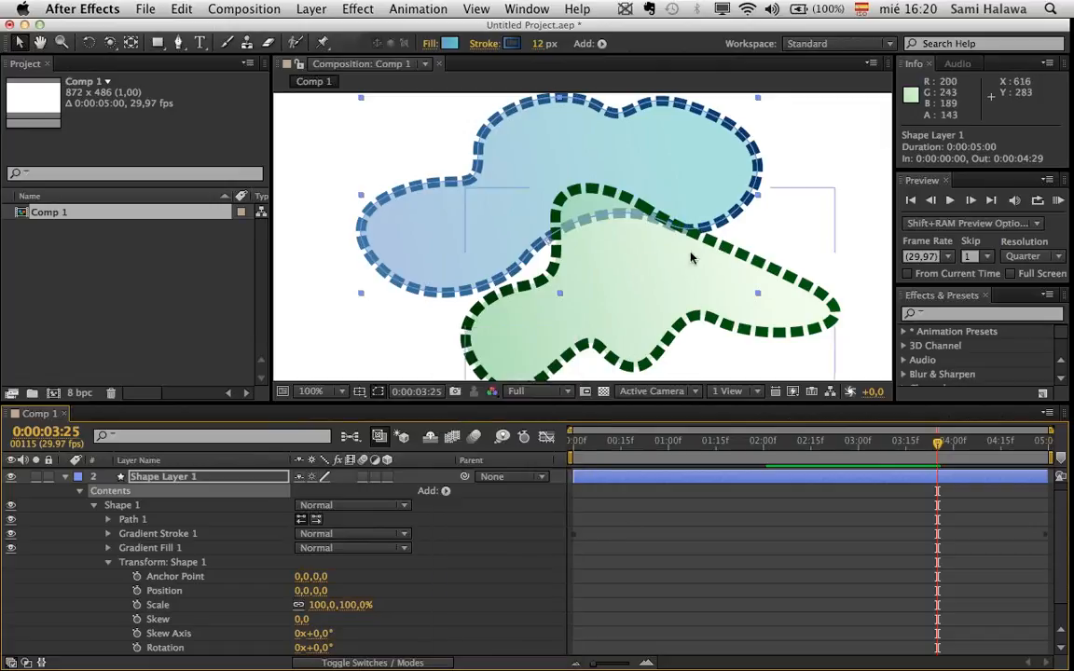
- Collapse Shape Layer 1, fit the composition in the viewer up to 100% and hide both shape layers
{"action": "key", "text": "comma"}
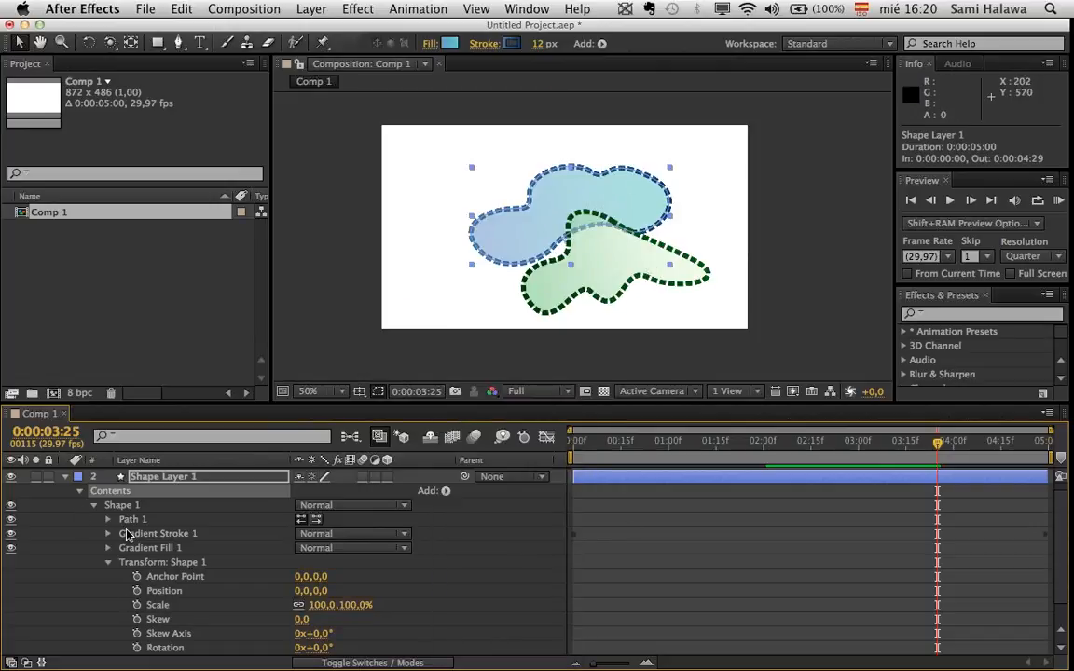
{"action": "left_click", "coordinate": [64, 477]}
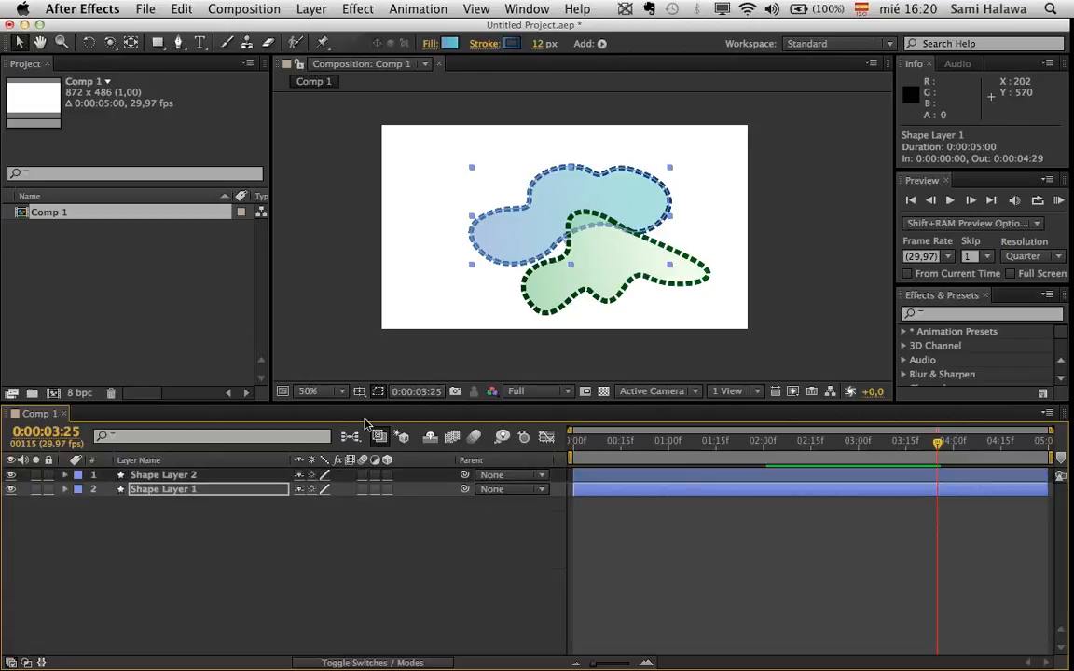
{"action": "left_click", "coordinate": [326, 392]}
{"action": "left_click", "coordinate": [331, 421]}
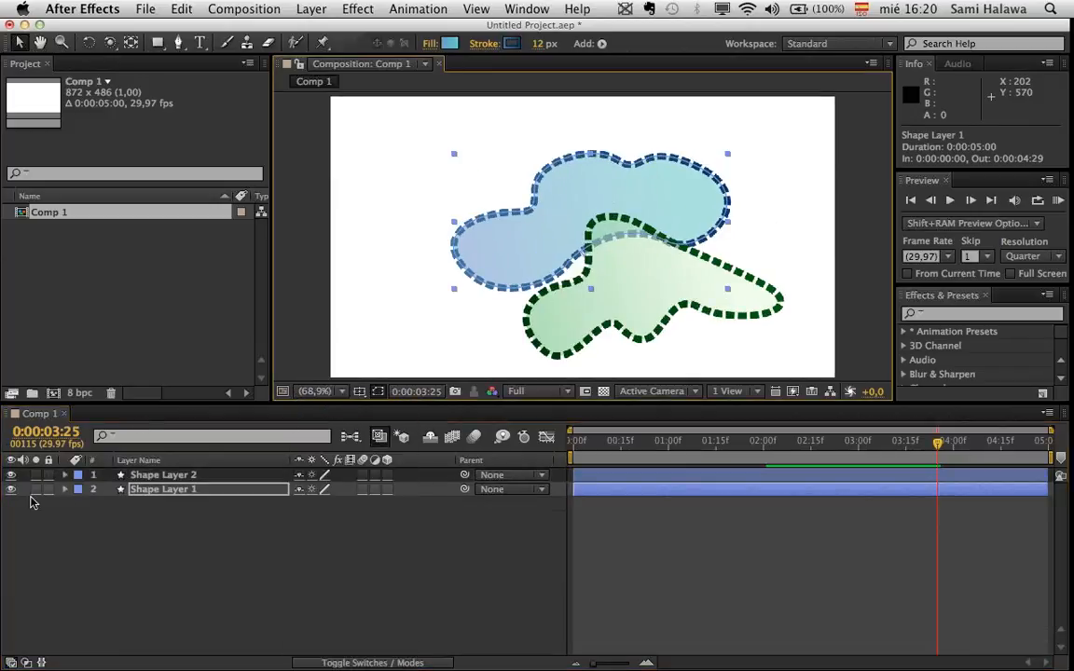
{"action": "left_click_drag", "start_coordinate": [10, 489], "coordinate": [11, 474]}
{"action": "left_click", "coordinate": [89, 539]}
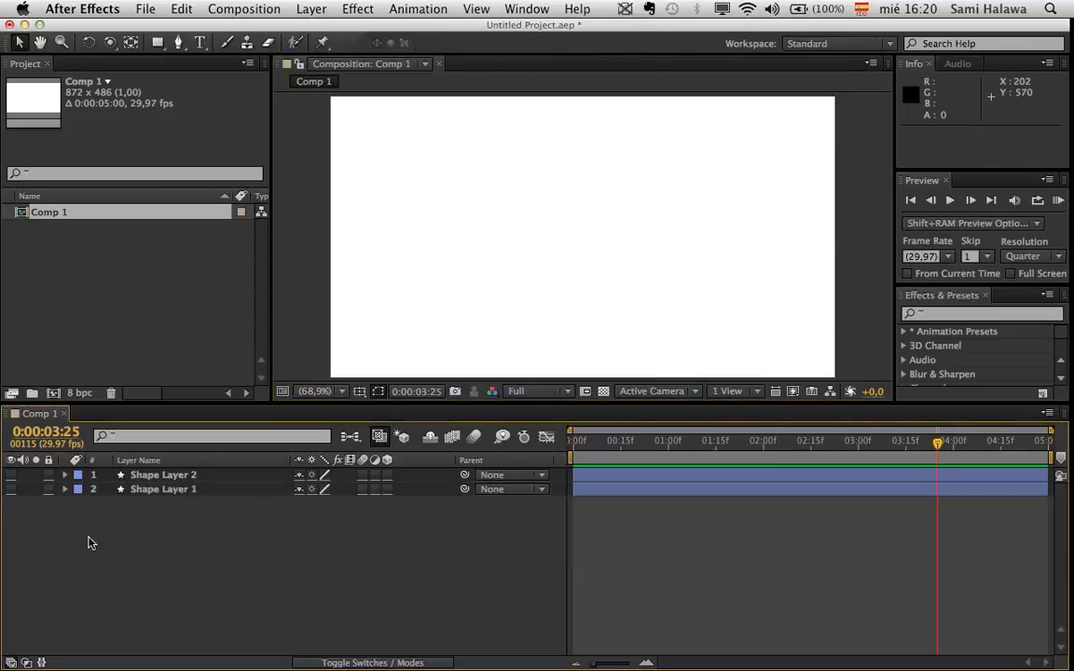
- Draw a closed irregular six-pointed star with straight segments on a new shape layer using the Pen tool
{"action": "left_click", "coordinate": [178, 42]}
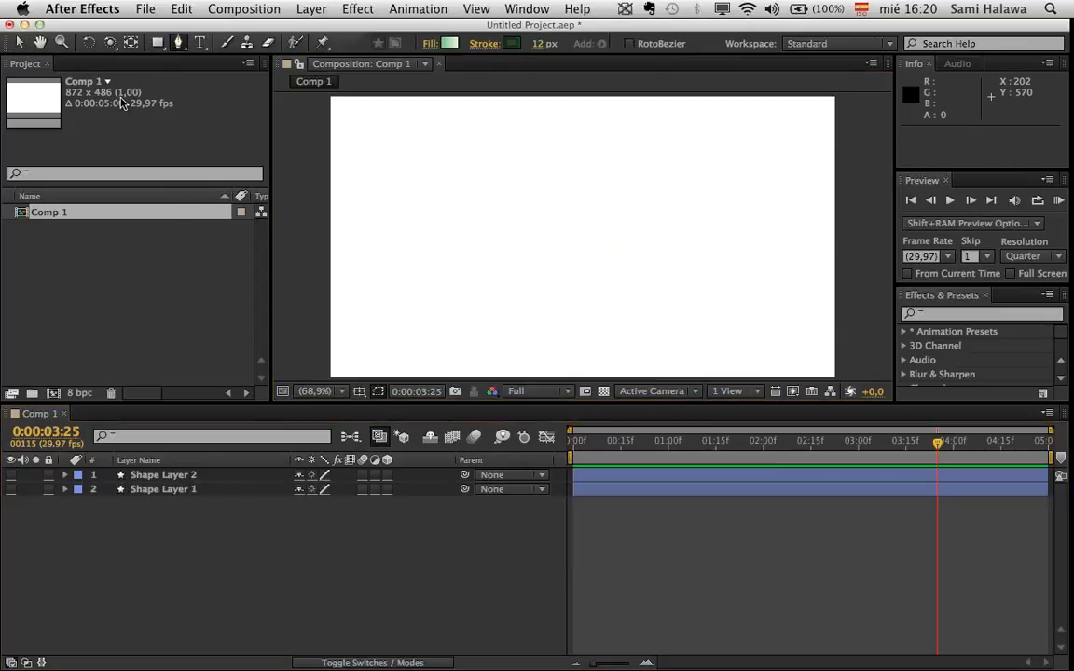
{"action": "left_click", "coordinate": [533, 178]}
{"action": "left_click", "coordinate": [444, 232]}
{"action": "left_click", "coordinate": [545, 220]}
{"action": "left_click", "coordinate": [454, 271]}
{"action": "left_click", "coordinate": [580, 253]}
{"action": "left_click", "coordinate": [643, 343]}
{"action": "left_click", "coordinate": [627, 237]}
{"action": "left_click", "coordinate": [723, 220]}
{"action": "left_click", "coordinate": [611, 187]}
{"action": "left_click", "coordinate": [663, 127]}
{"action": "left_click", "coordinate": [573, 168]}
{"action": "left_click", "coordinate": [512, 113]}
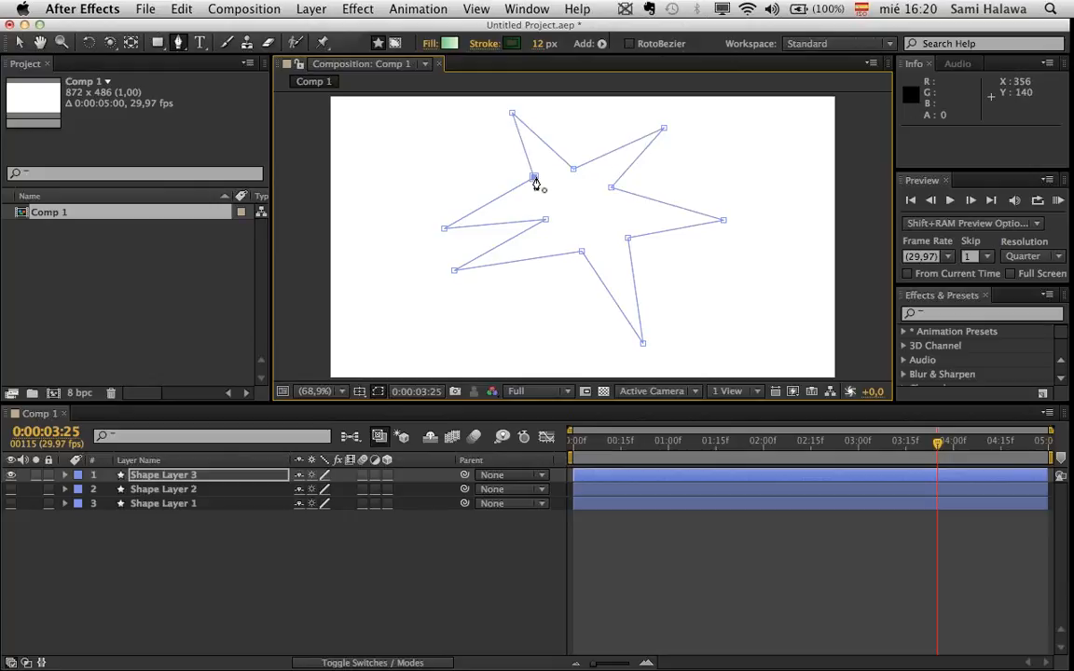
{"action": "left_click", "coordinate": [534, 177]}
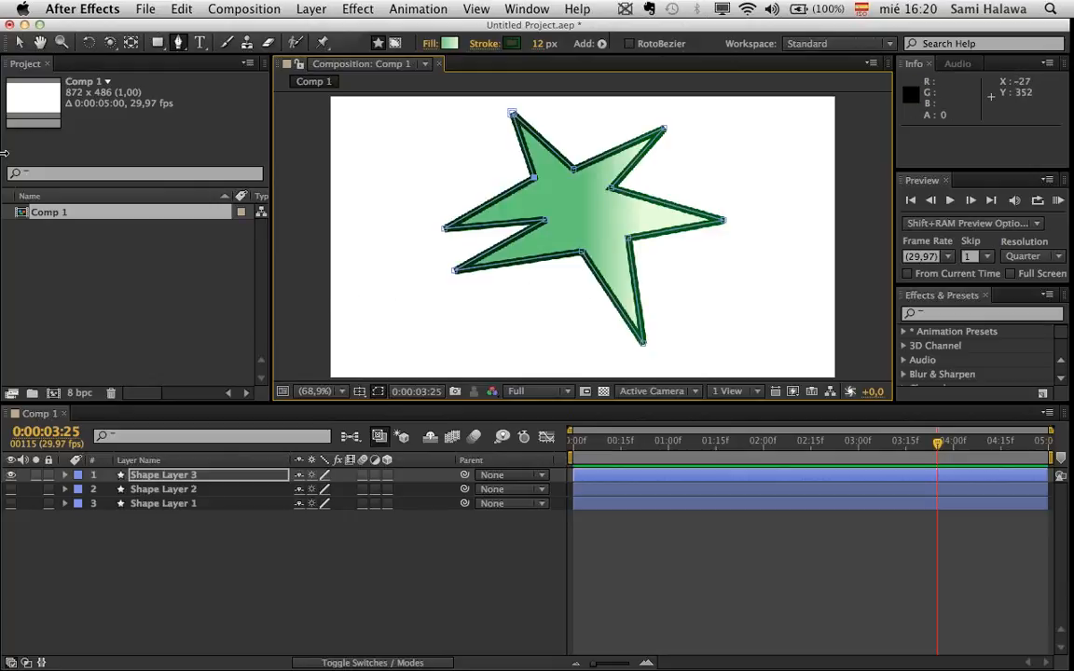
{"action": "left_click", "coordinate": [20, 42]}
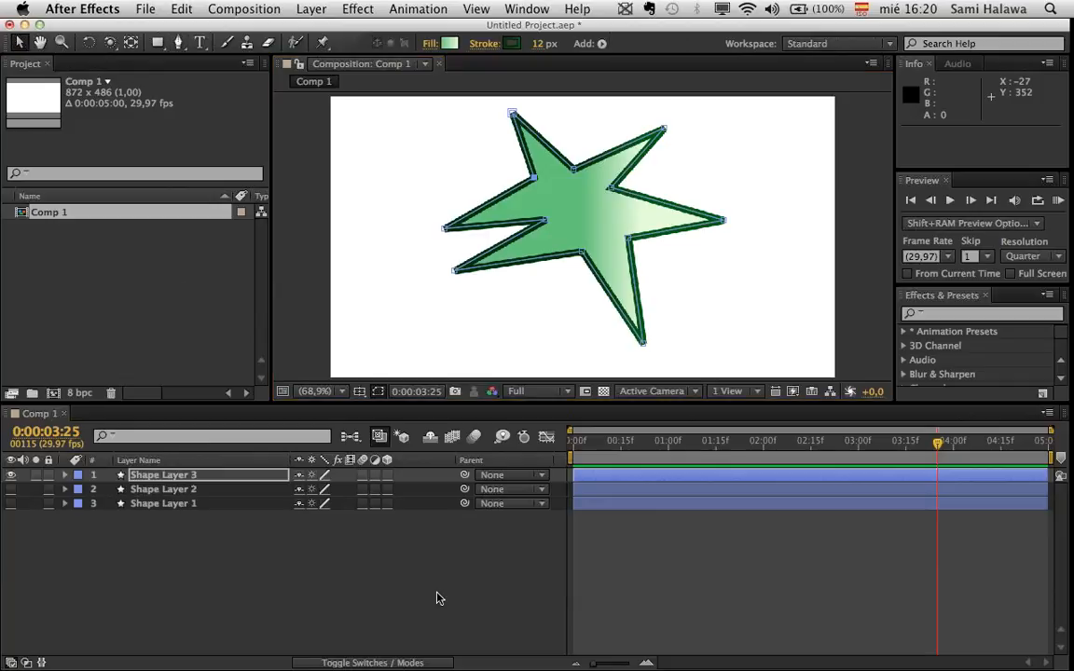
- Change the star's fill type to a solid color and set it to yellow F7FF16
{"action": "left_click", "coordinate": [430, 45]}
{"action": "left_click", "coordinate": [471, 304]}
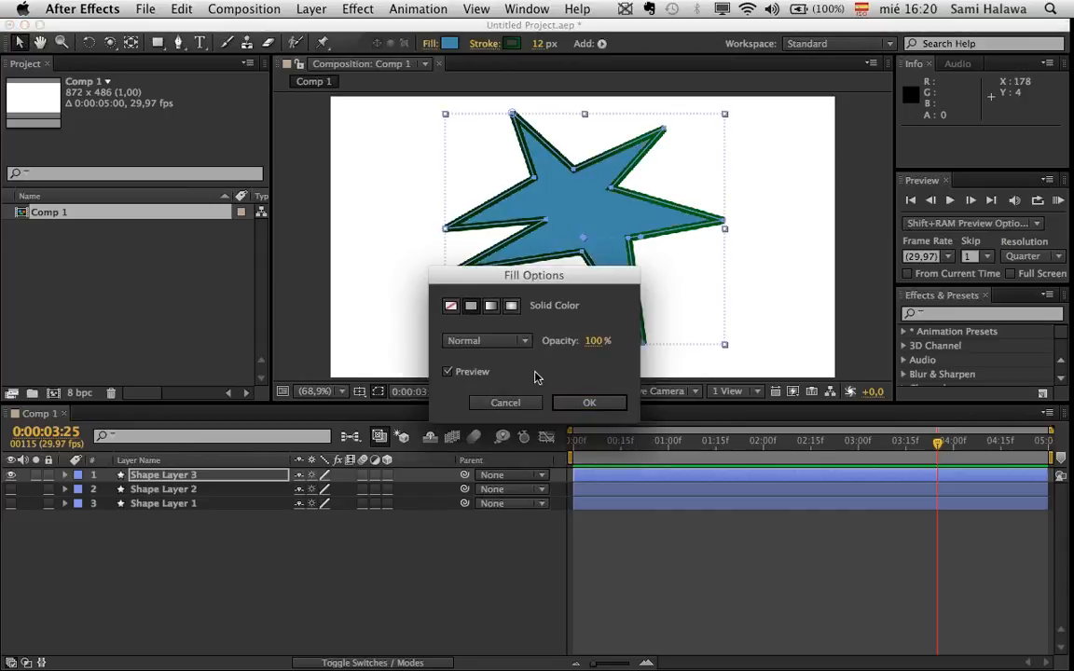
{"action": "left_click", "coordinate": [587, 401]}
{"action": "left_click", "coordinate": [449, 44]}
{"action": "left_click", "coordinate": [474, 545]}
{"action": "mouse_move", "coordinate": [390, 373]}
{"action": "left_mouse_down"}
{"action": "mouse_move", "coordinate": [457, 321]}
{"action": "mouse_move", "coordinate": [419, 297]}
{"action": "mouse_move", "coordinate": [439, 295]}
{"action": "left_mouse_up"}
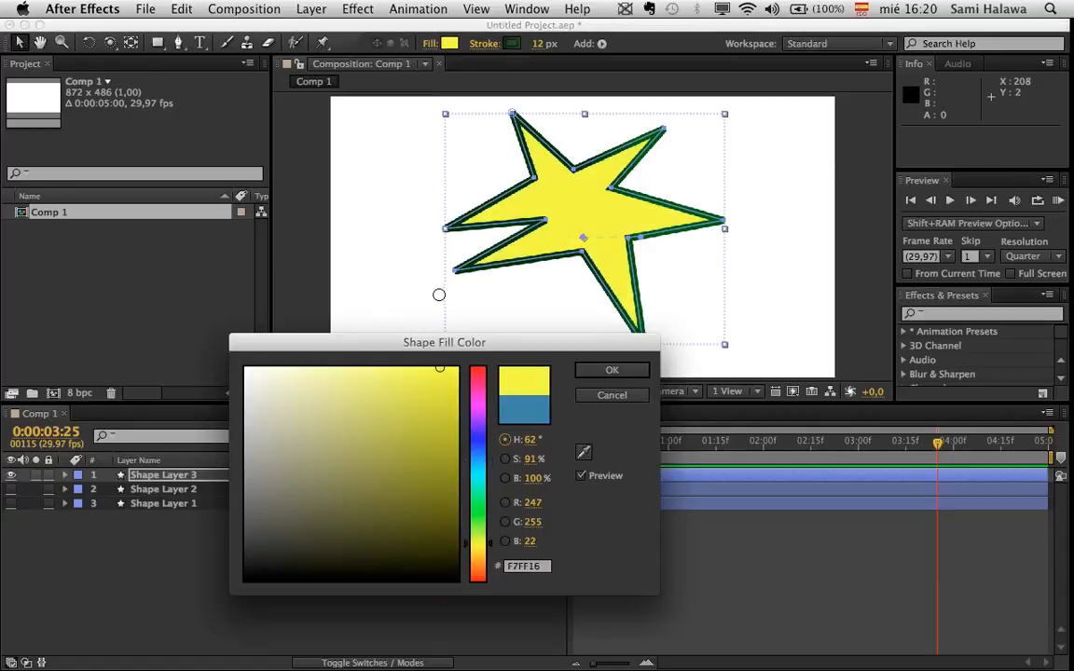
{"action": "left_click", "coordinate": [612, 371]}
- Change the star's stroke type to a solid color and set it to a dark olive tone
{"action": "left_click", "coordinate": [510, 44]}
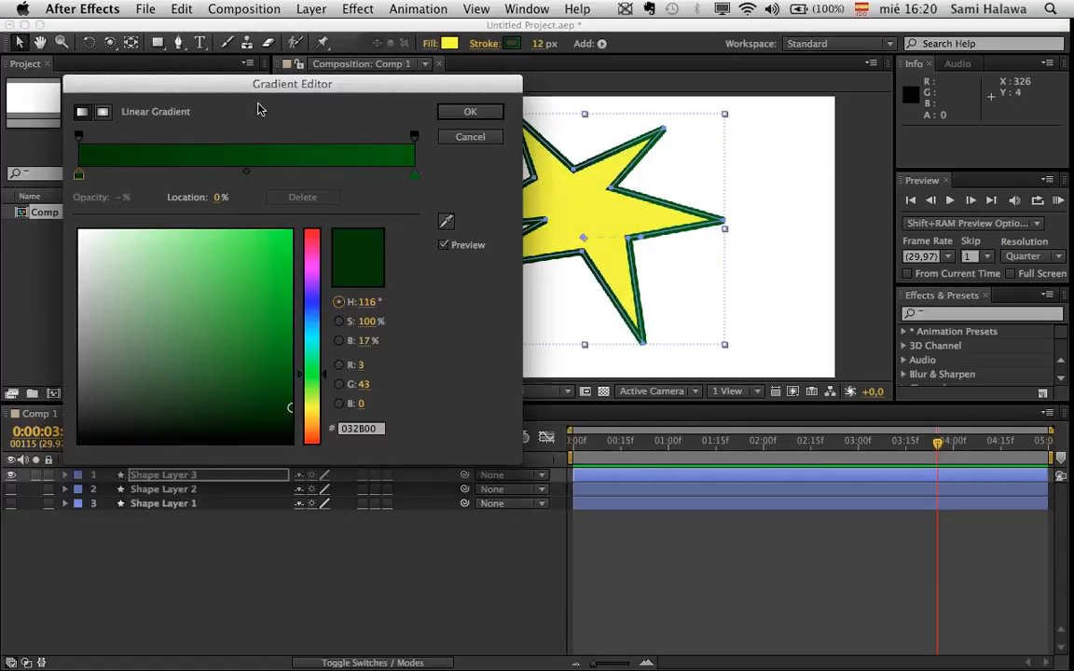
{"action": "left_click", "coordinate": [489, 138]}
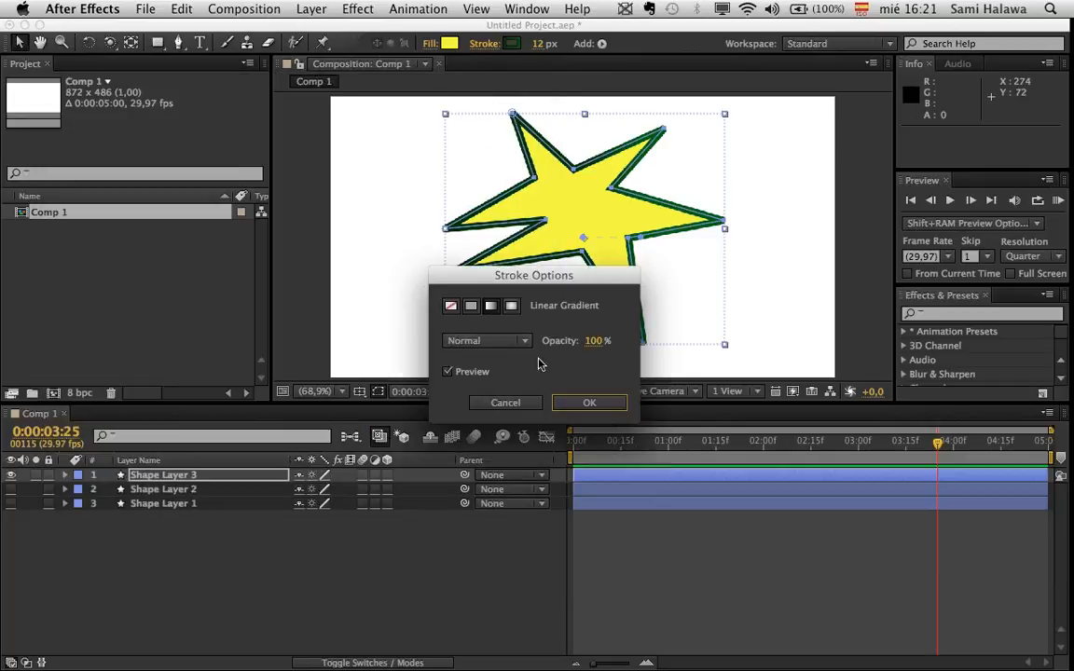
{"action": "left_click", "coordinate": [471, 308]}
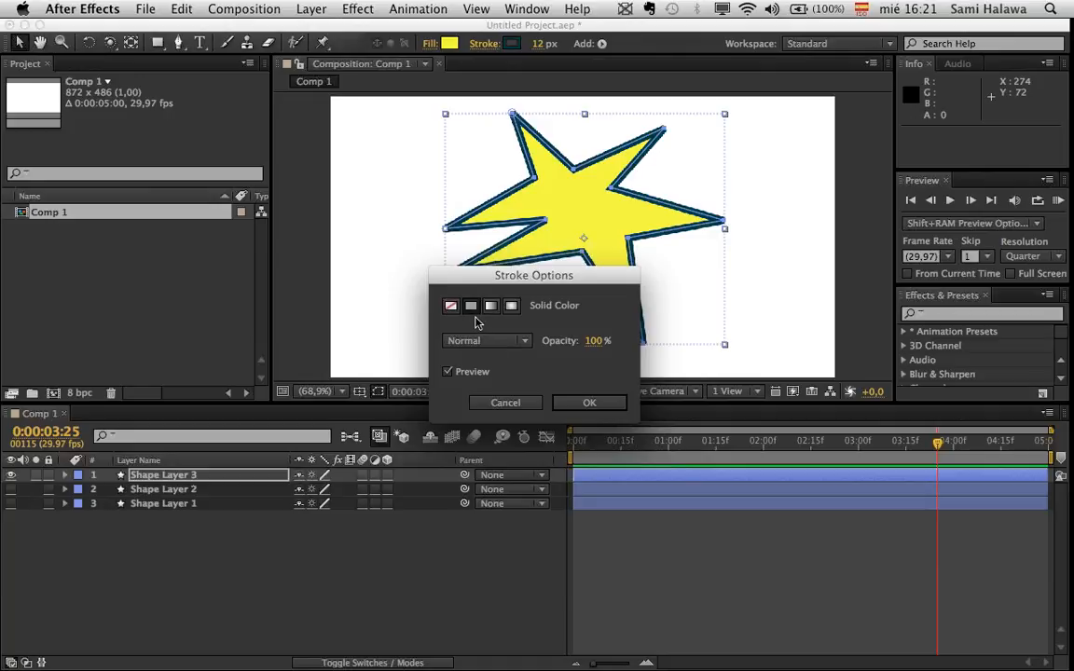
{"action": "left_click", "coordinate": [587, 401]}
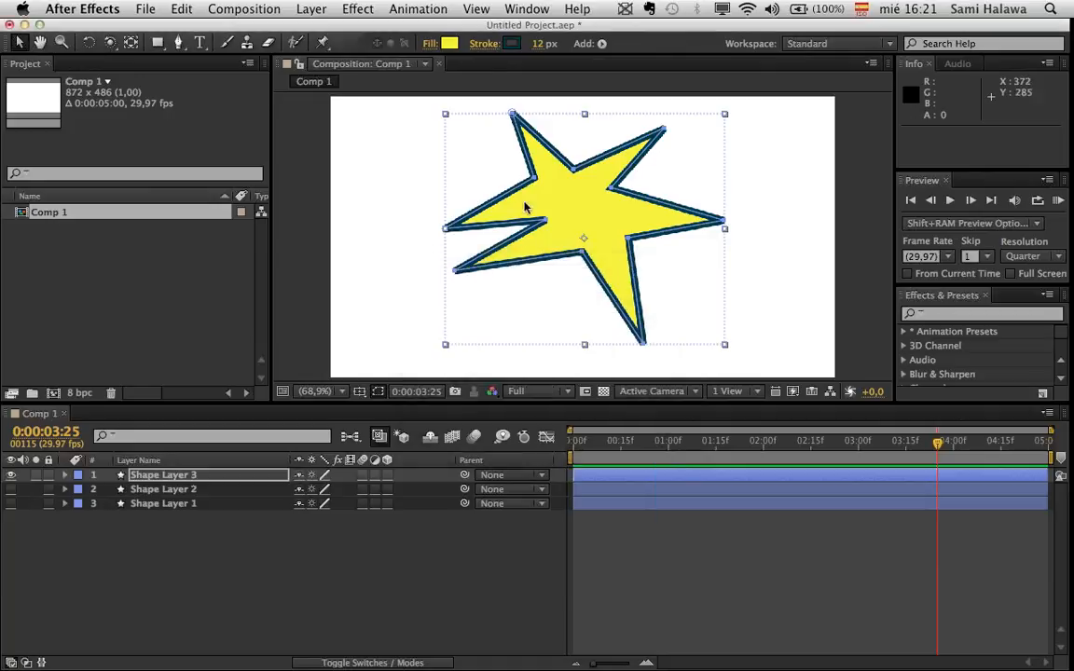
{"action": "left_click", "coordinate": [509, 45]}
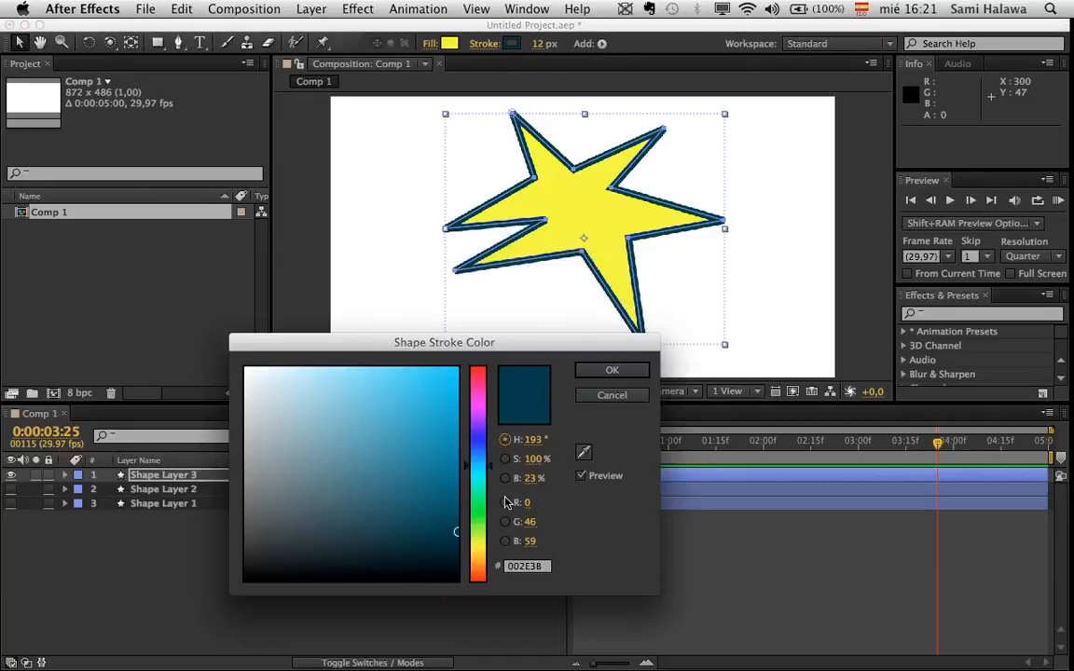
{"action": "mouse_move", "coordinate": [469, 532]}
{"action": "left_mouse_down"}
{"action": "mouse_move", "coordinate": [475, 549]}
{"action": "mouse_move", "coordinate": [457, 529]}
{"action": "mouse_move", "coordinate": [465, 554]}
{"action": "left_mouse_up"}
{"action": "left_click", "coordinate": [608, 369]}
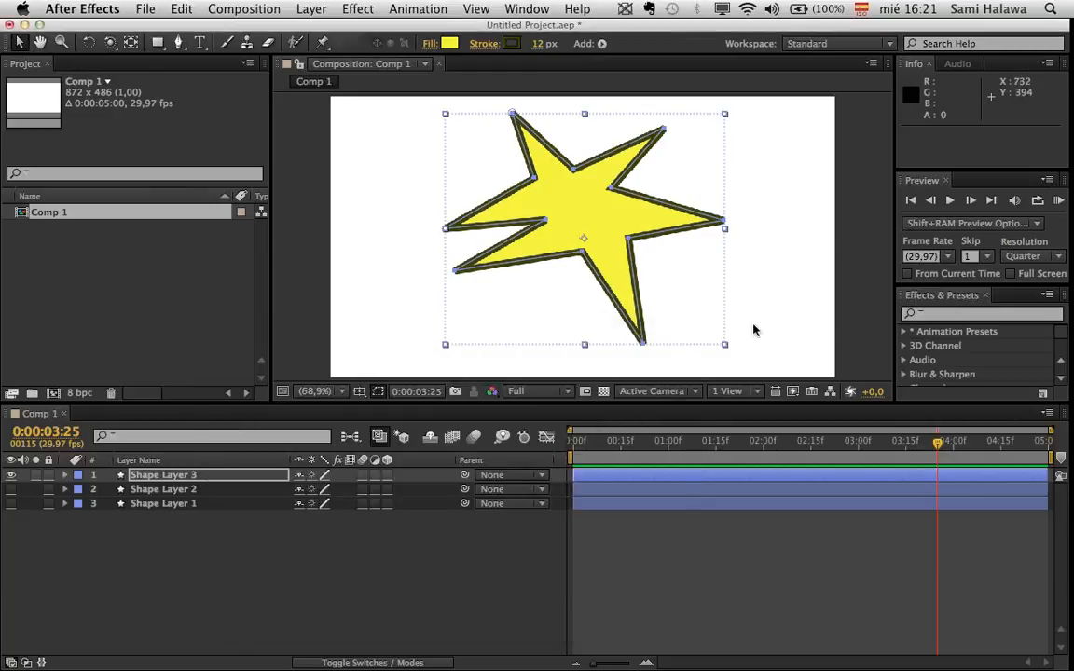
- Rename the star's layer to Estrella, with the whole composition fitted in the viewer
{"action": "left_click", "coordinate": [891, 301]}
{"action": "left_click", "coordinate": [629, 230]}
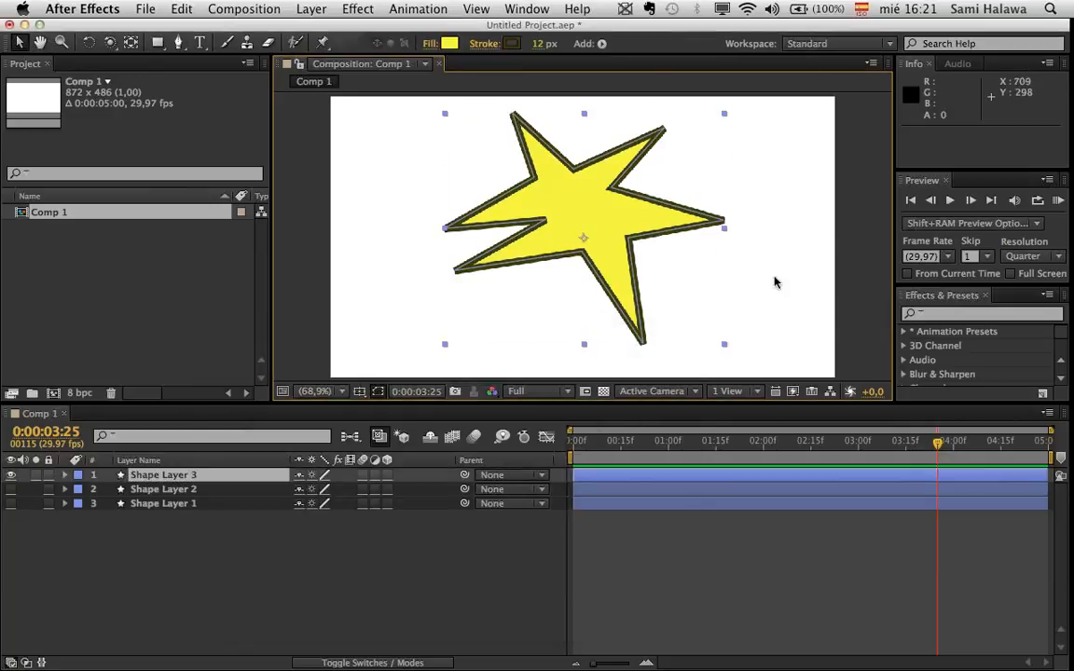
{"action": "key", "text": "period"}
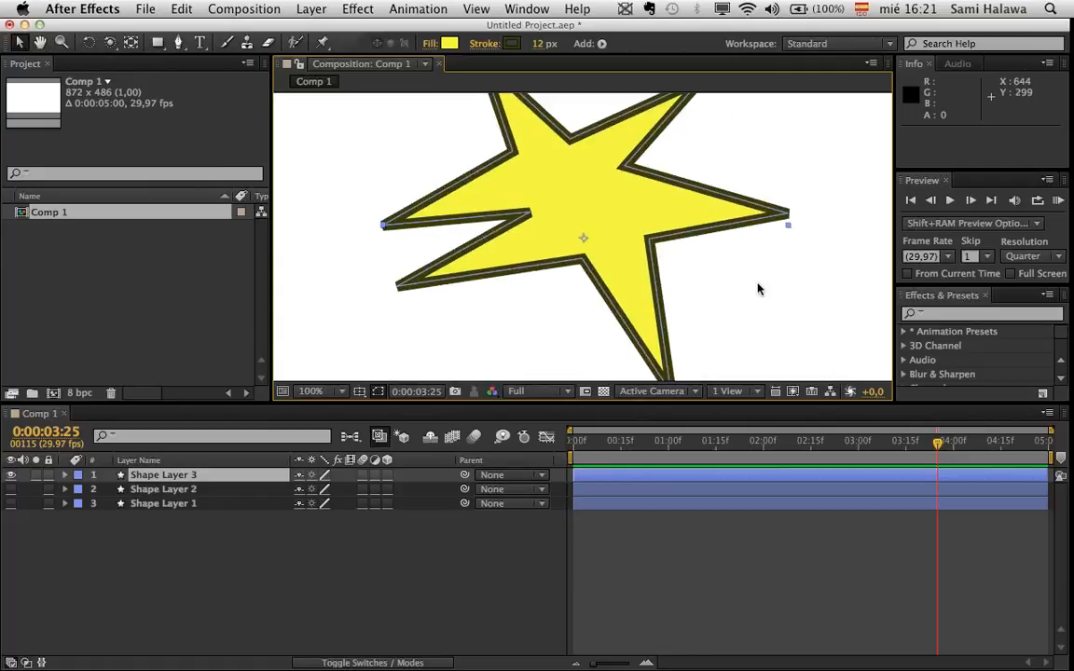
{"action": "left_click", "coordinate": [865, 302]}
{"action": "left_click", "coordinate": [317, 390]}
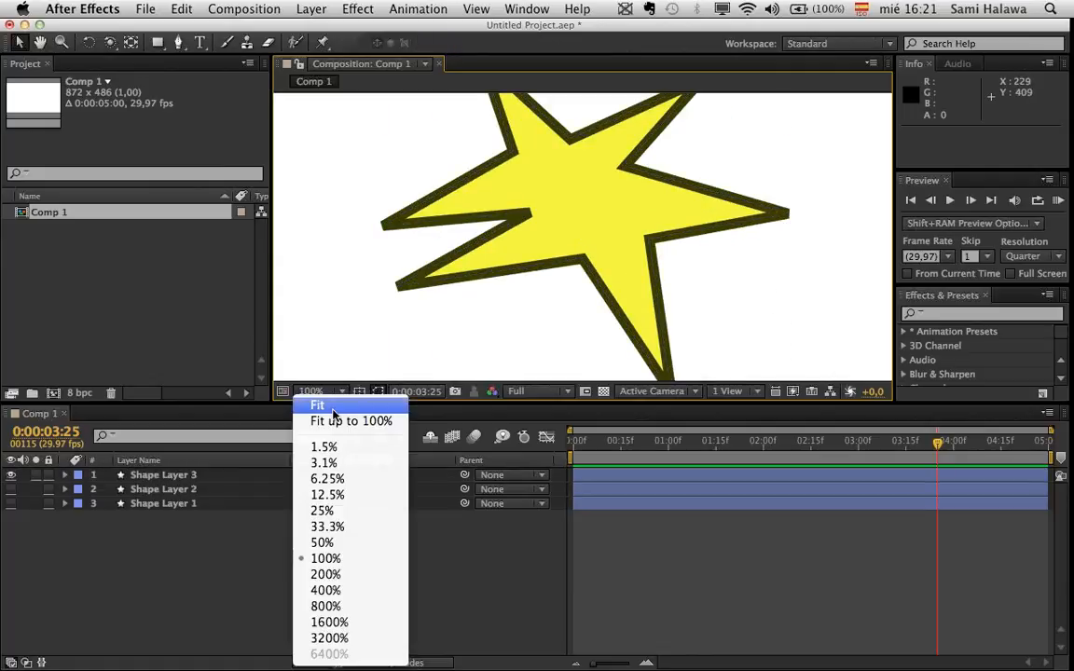
{"action": "left_click", "coordinate": [312, 406]}
{"action": "left_click", "coordinate": [140, 477]}
{"action": "key", "text": "Return"}
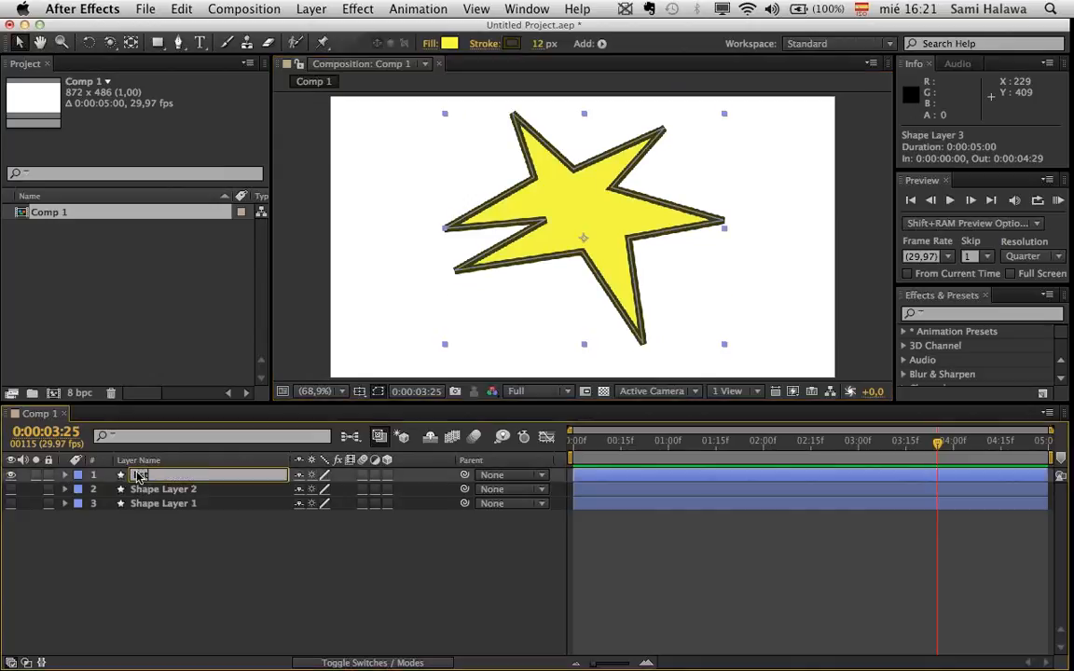
{"action": "key", "text": "Return"}
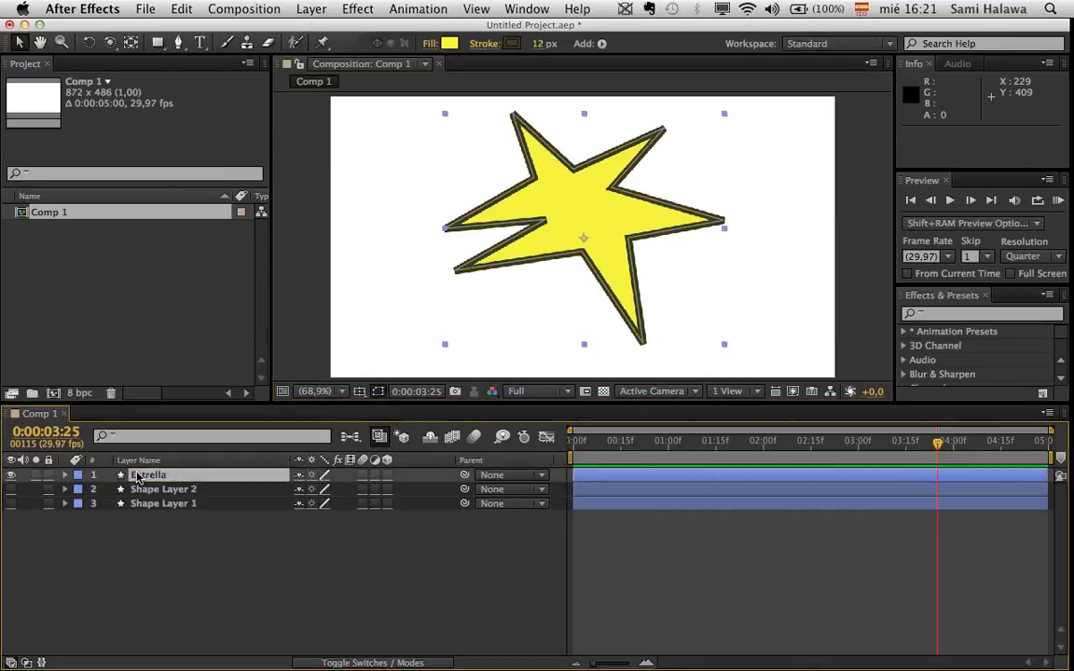
- Add a Round Corners operator to the contents of the Estrella layer
{"action": "left_click", "coordinate": [65, 475]}
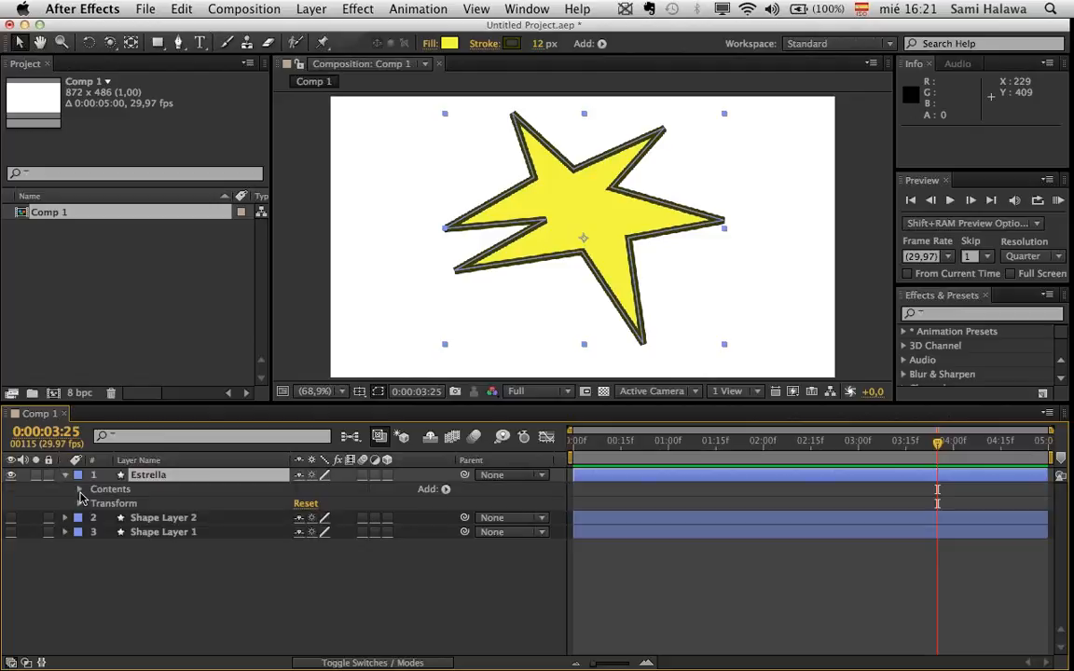
{"action": "left_click", "coordinate": [80, 490]}
{"action": "left_click", "coordinate": [94, 503]}
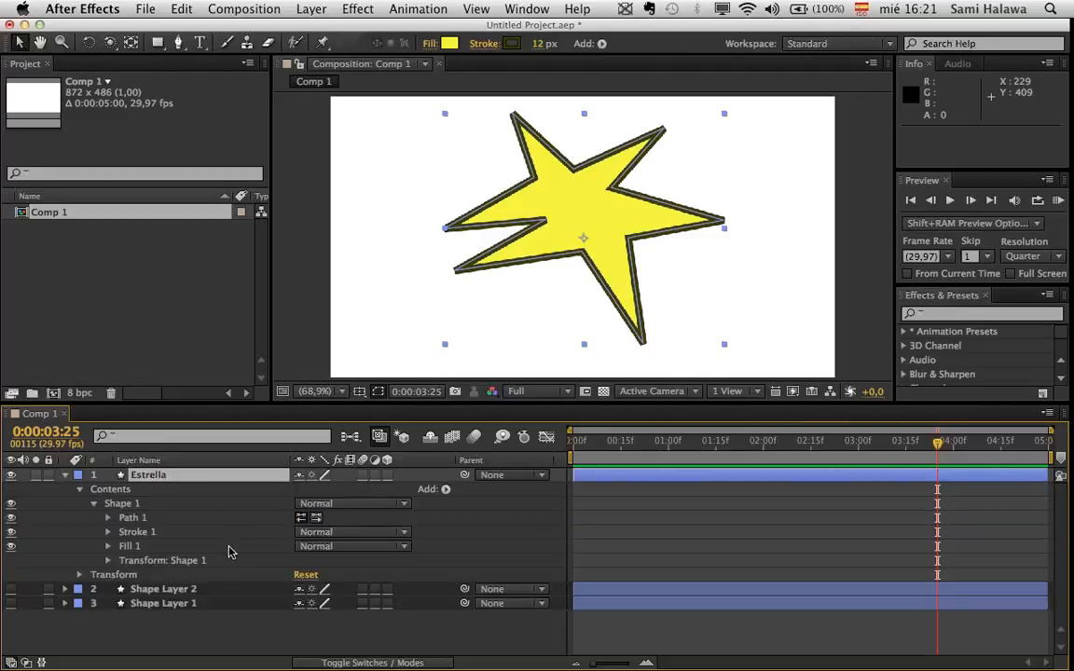
{"action": "left_click", "coordinate": [444, 490]}
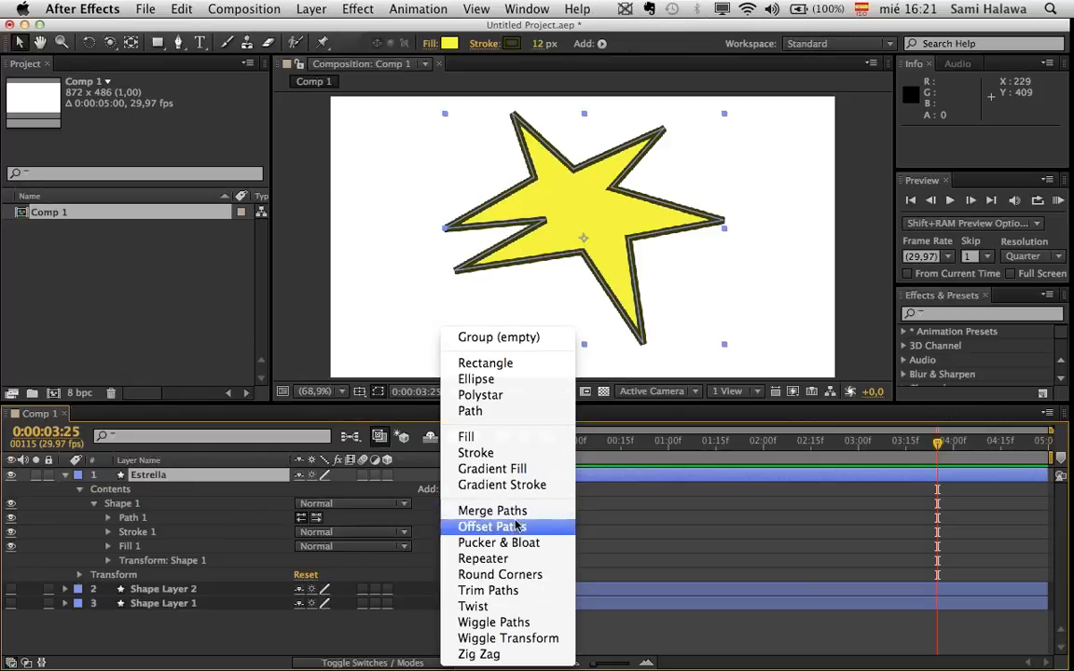
{"action": "left_click", "coordinate": [499, 575]}
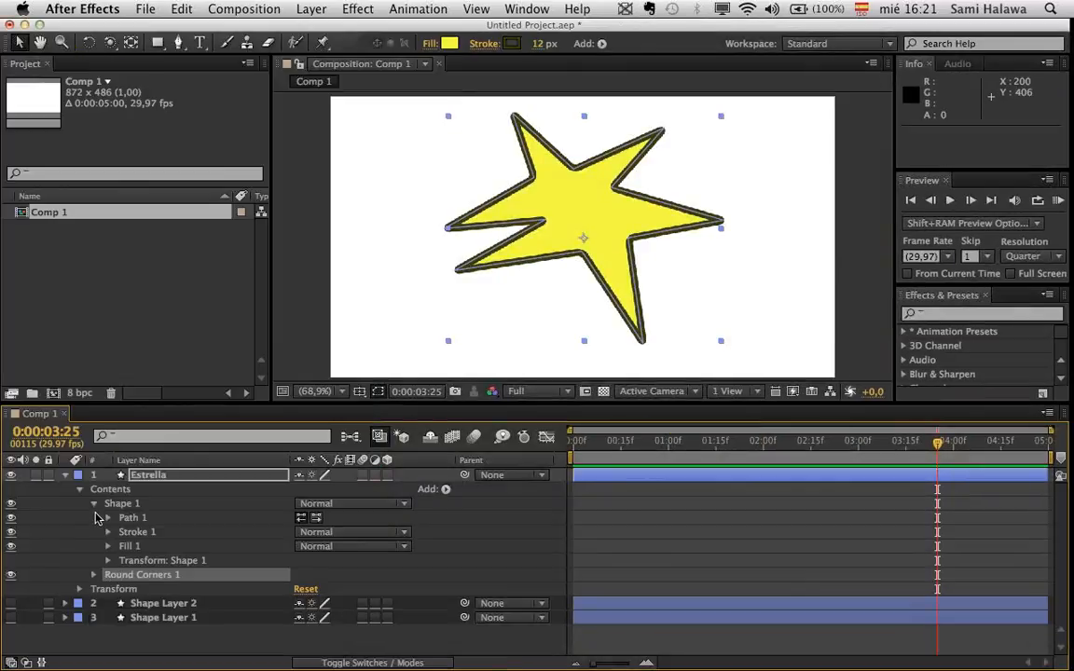
- Examine how Shape 1 and the Round Corners operator are arranged within the Estrella layer's contents
{"action": "left_click", "coordinate": [94, 504]}
{"action": "left_click", "coordinate": [123, 504]}
{"action": "left_click", "coordinate": [138, 517]}
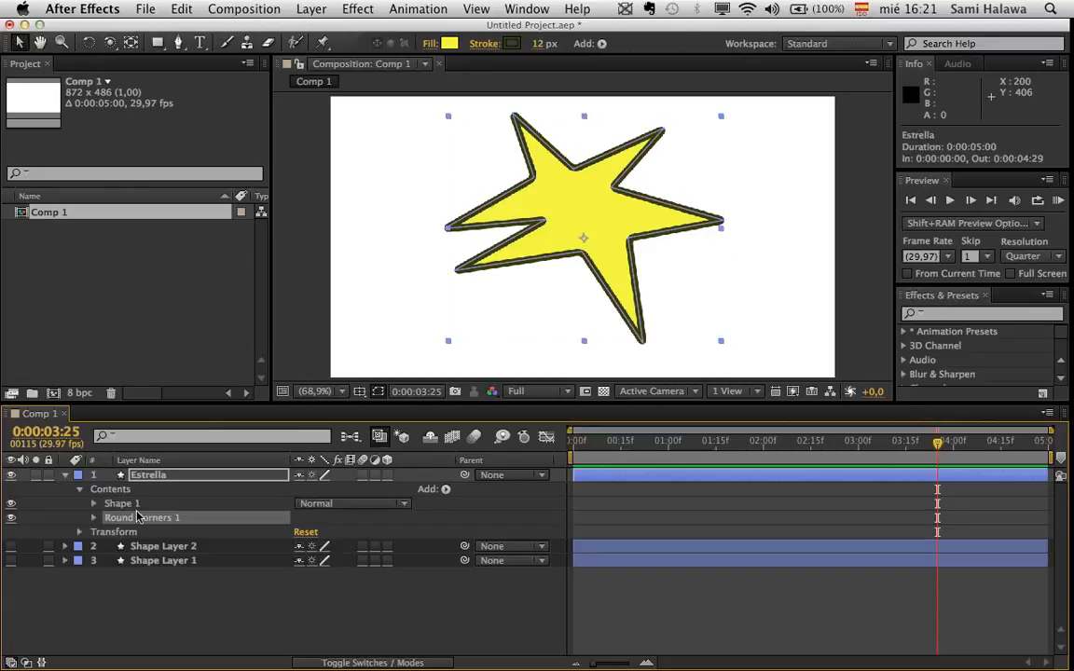
{"action": "left_click", "coordinate": [136, 505]}
{"action": "left_click", "coordinate": [132, 517]}
{"action": "left_click", "coordinate": [89, 506]}
{"action": "left_click", "coordinate": [110, 492]}
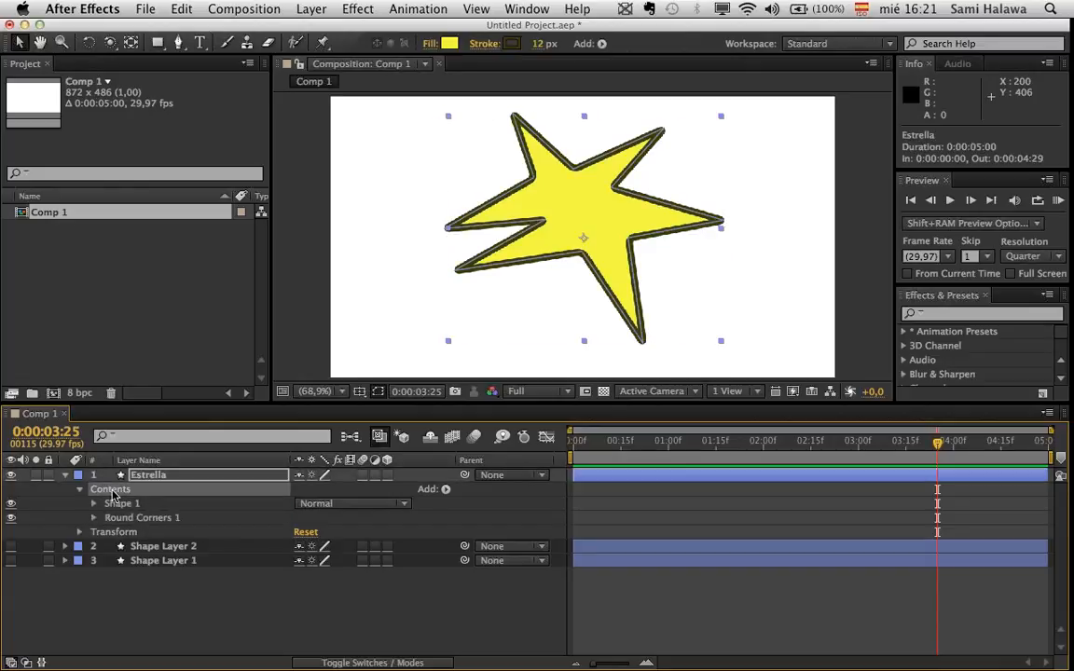
{"action": "left_click", "coordinate": [157, 476]}
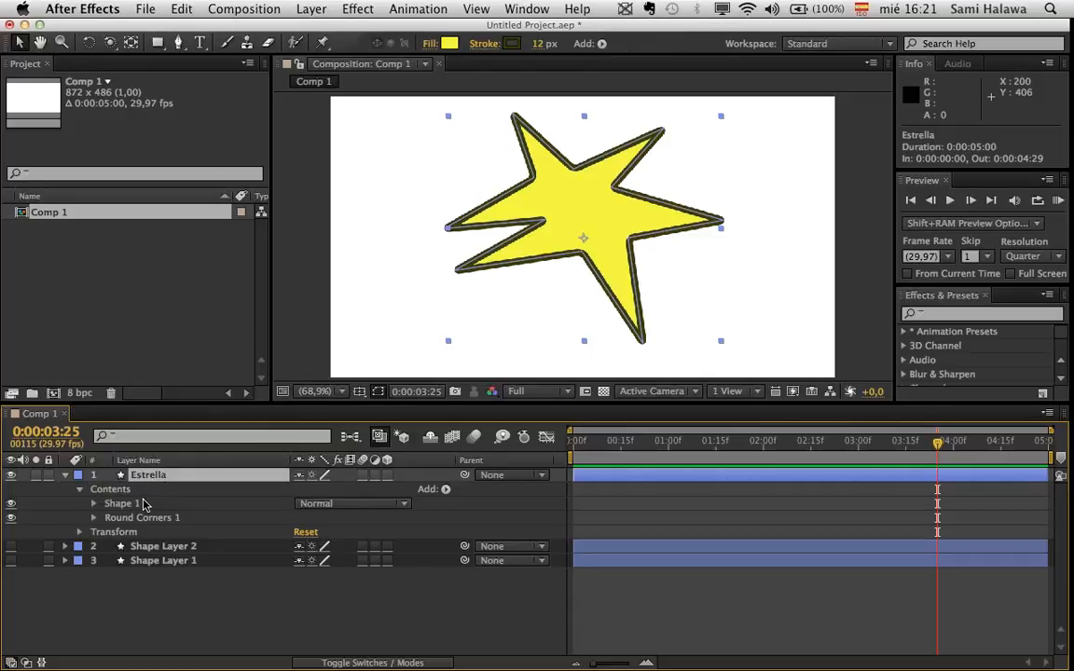
{"action": "left_click", "coordinate": [145, 504]}
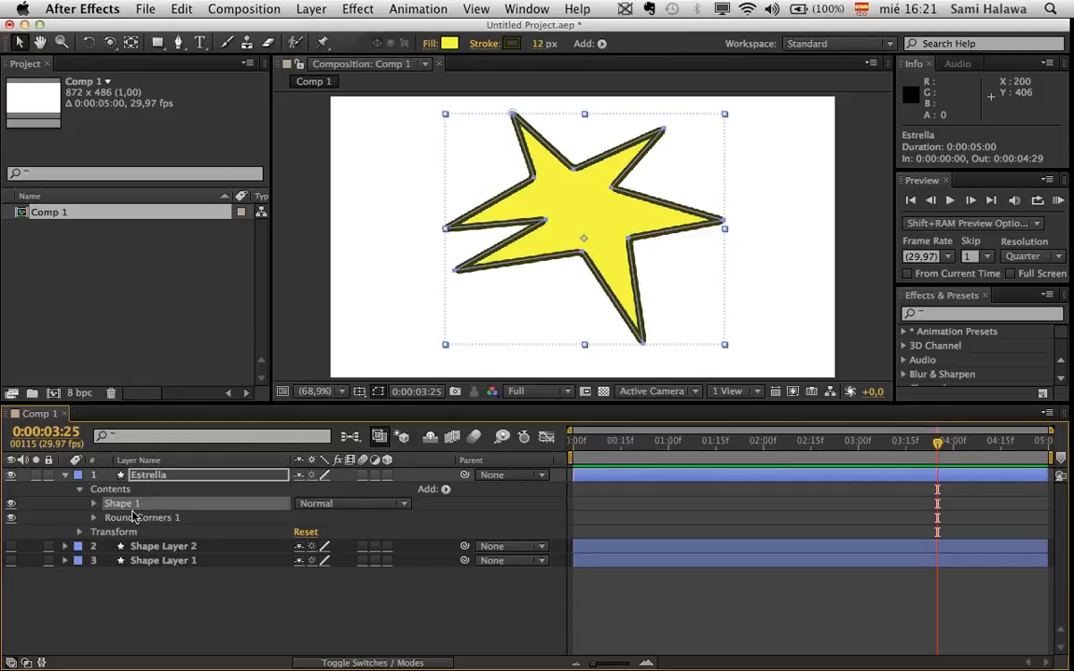
{"action": "left_click", "coordinate": [133, 519]}
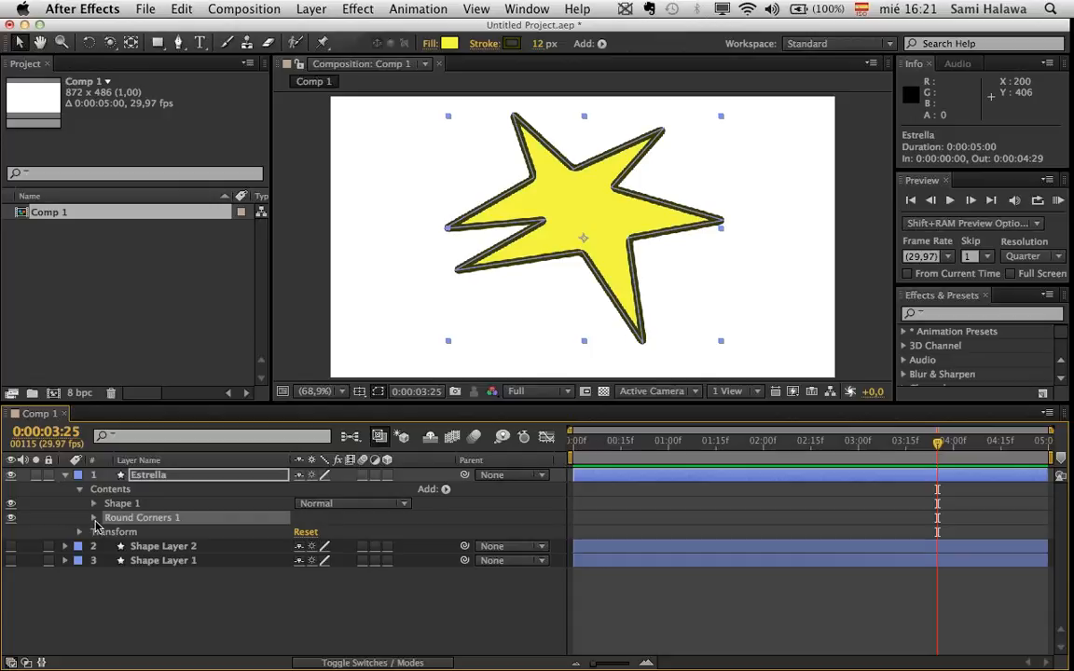
- Set the star's Round Corners radius to 28
{"action": "left_click", "coordinate": [93, 519]}
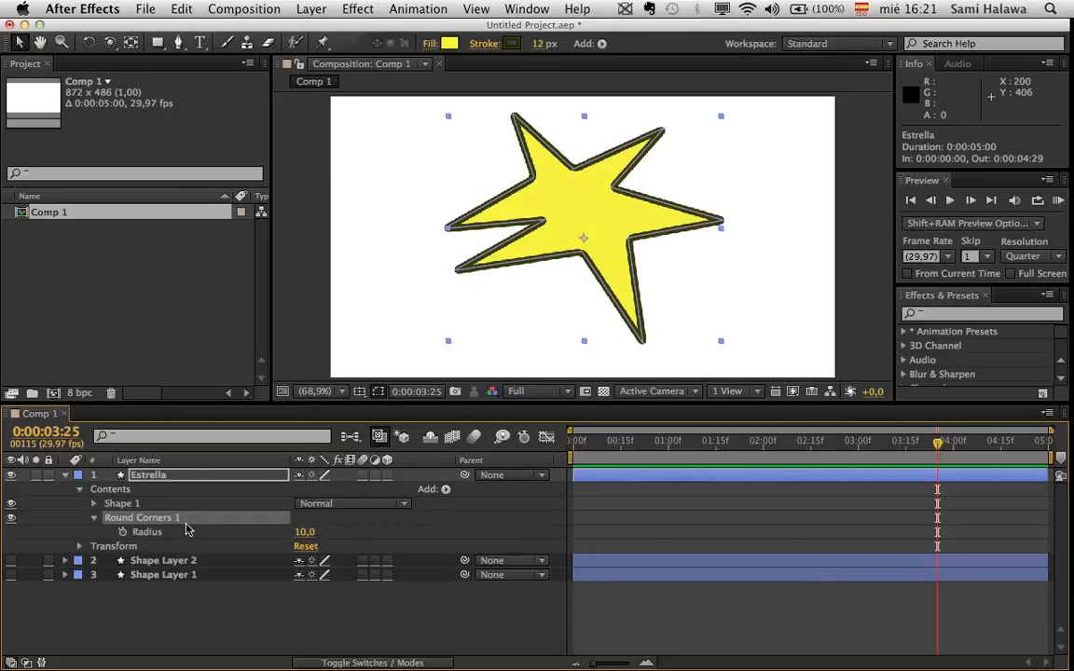
{"action": "left_click_drag", "start_coordinate": [305, 532], "coordinate": [193, 502]}
{"action": "left_click", "coordinate": [308, 334]}
{"action": "left_click", "coordinate": [328, 311]}
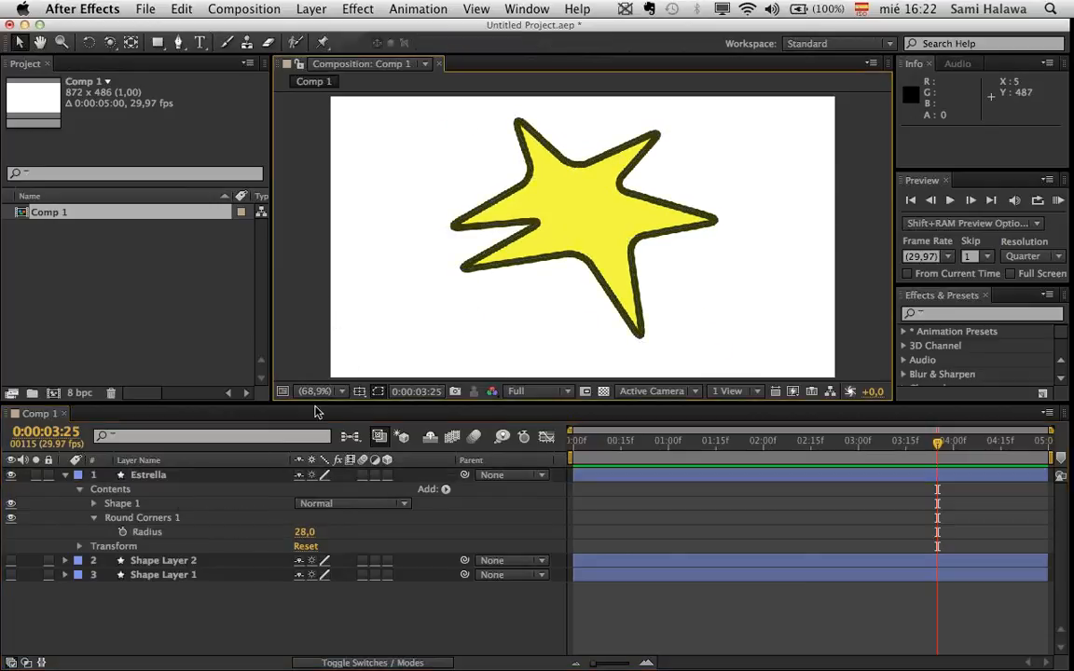
{"action": "left_click", "coordinate": [96, 519]}
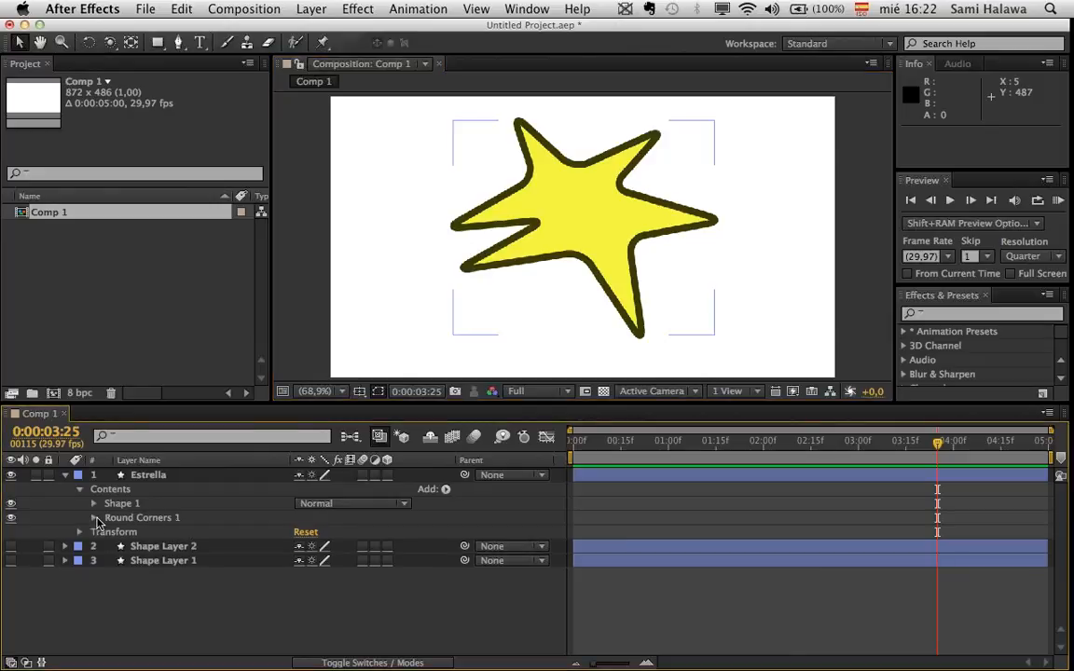
- Add a Twist operator to the Estrella layer and set its angle to 402
{"action": "left_click", "coordinate": [445, 491]}
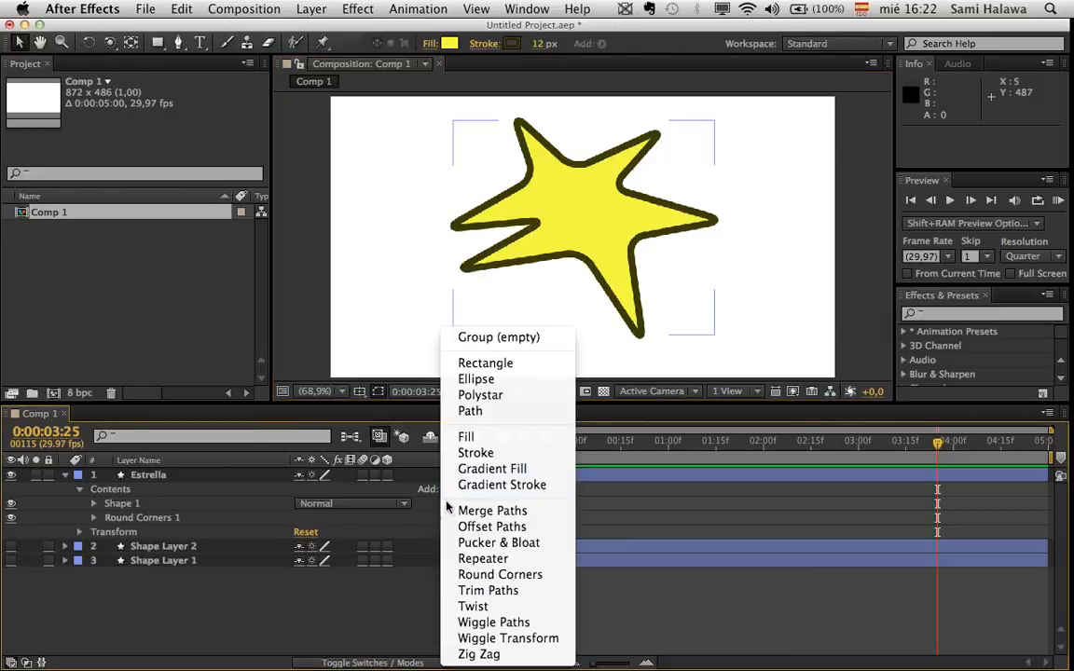
{"action": "left_click", "coordinate": [494, 608]}
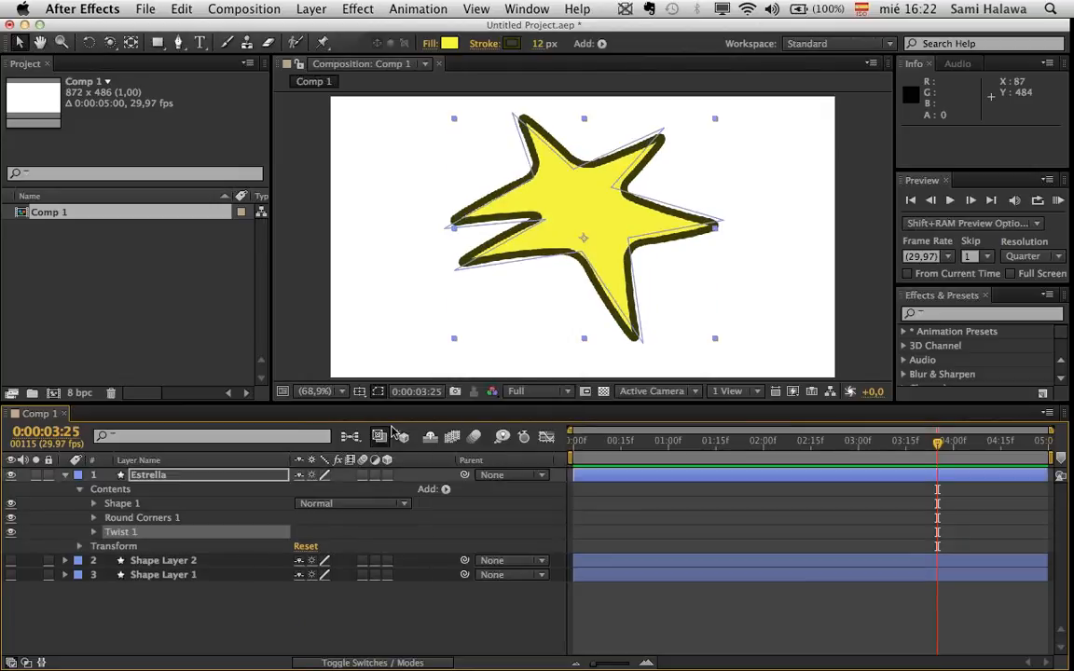
{"action": "left_click", "coordinate": [93, 534]}
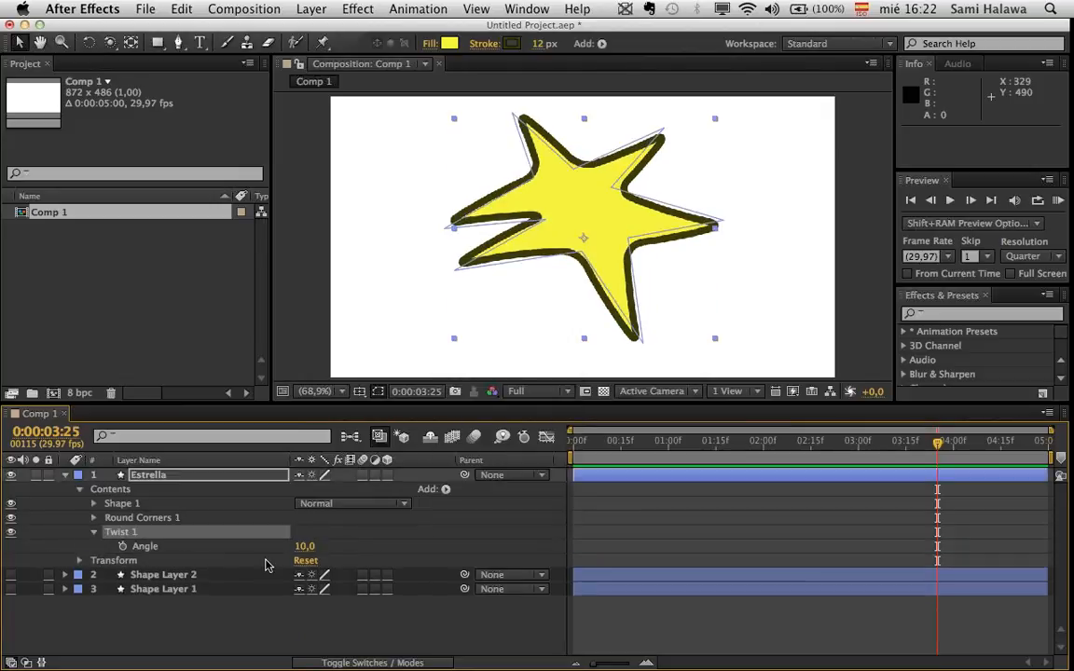
{"action": "left_click_drag", "start_coordinate": [292, 552], "coordinate": [573, 497]}
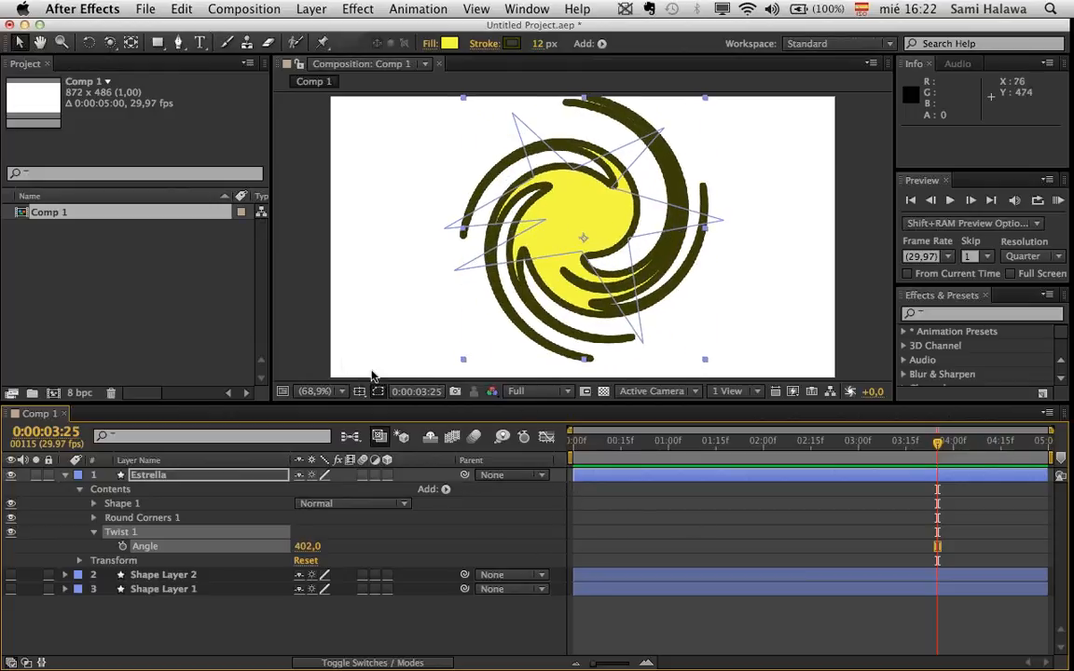
{"action": "left_click", "coordinate": [311, 353]}
- Set the twisted star's stroke width to 5 px
{"action": "left_click", "coordinate": [507, 241]}
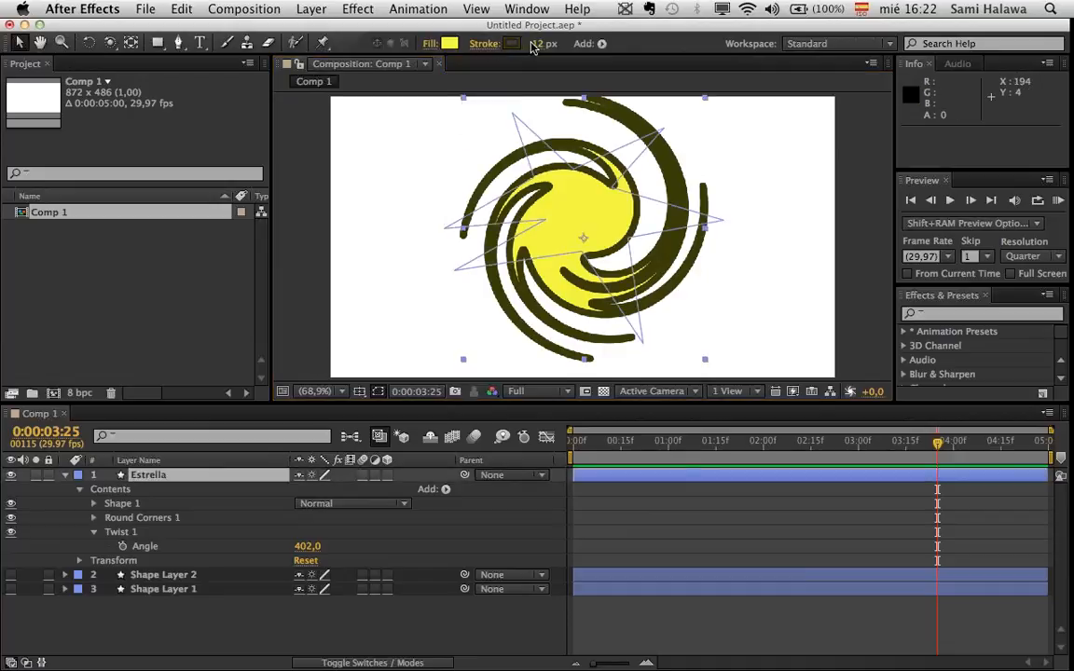
{"action": "left_click_drag", "start_coordinate": [533, 48], "coordinate": [523, 43]}
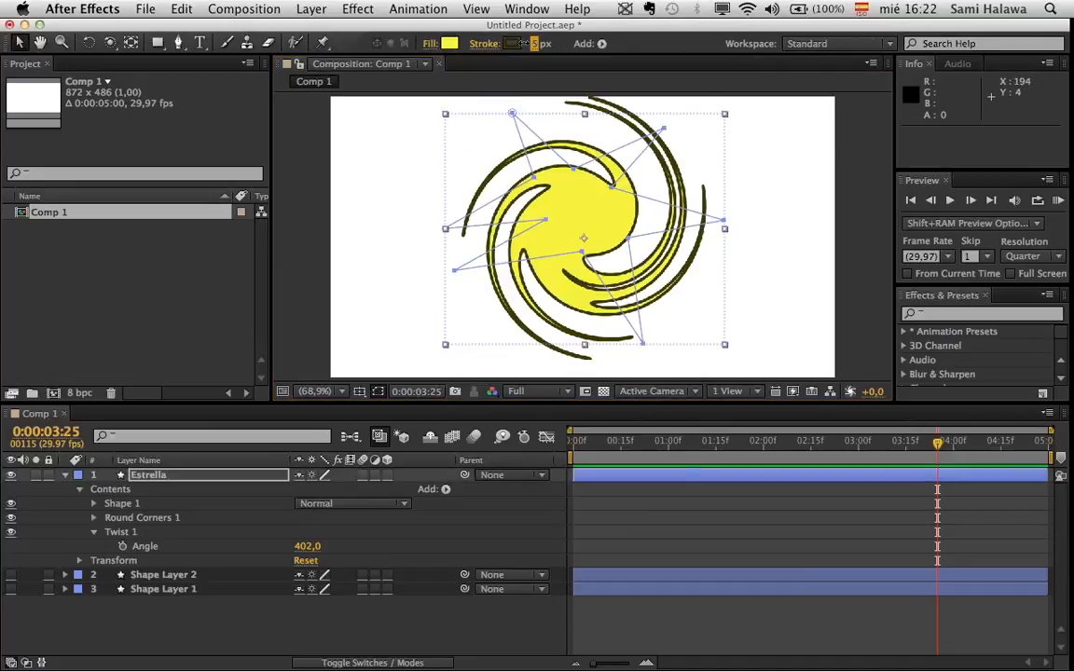
{"action": "key", "text": "."}
{"action": "left_click", "coordinate": [369, 296]}
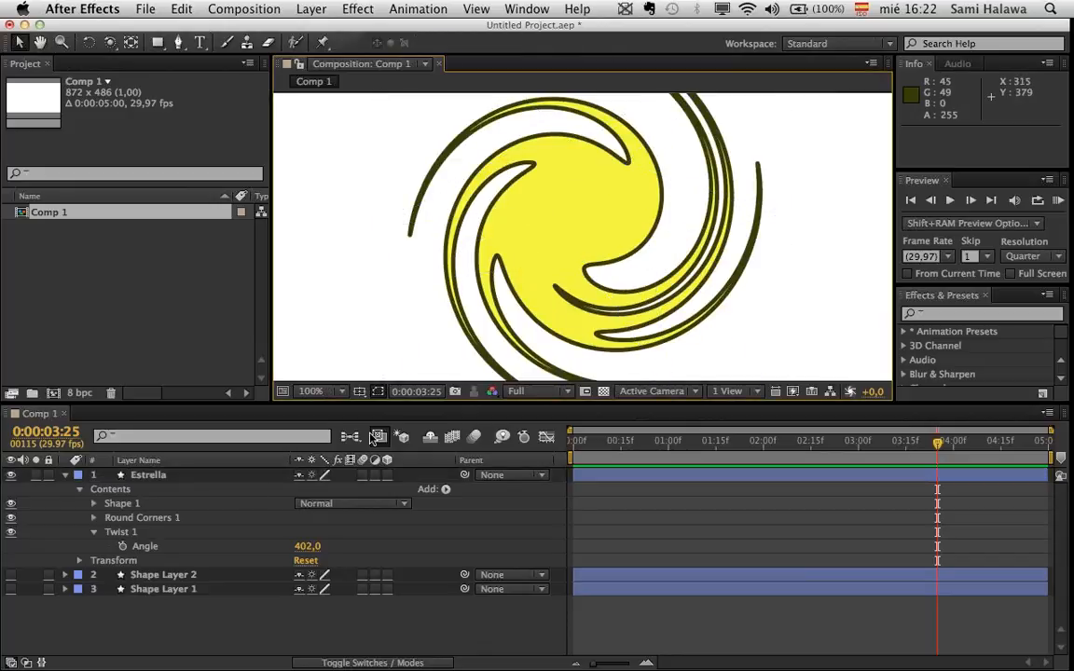
- Try a larger twist angle on the star and undo the change
{"action": "left_click_drag", "start_coordinate": [306, 547], "coordinate": [438, 523]}
{"action": "key", "text": "super+z"}
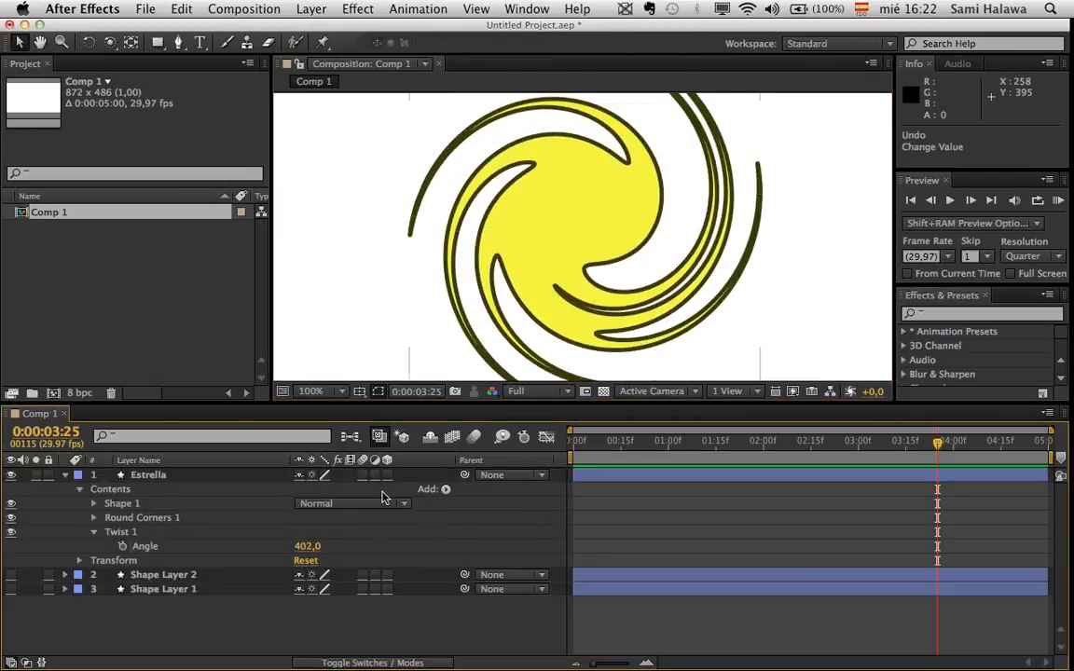
{"action": "left_click", "coordinate": [445, 491]}
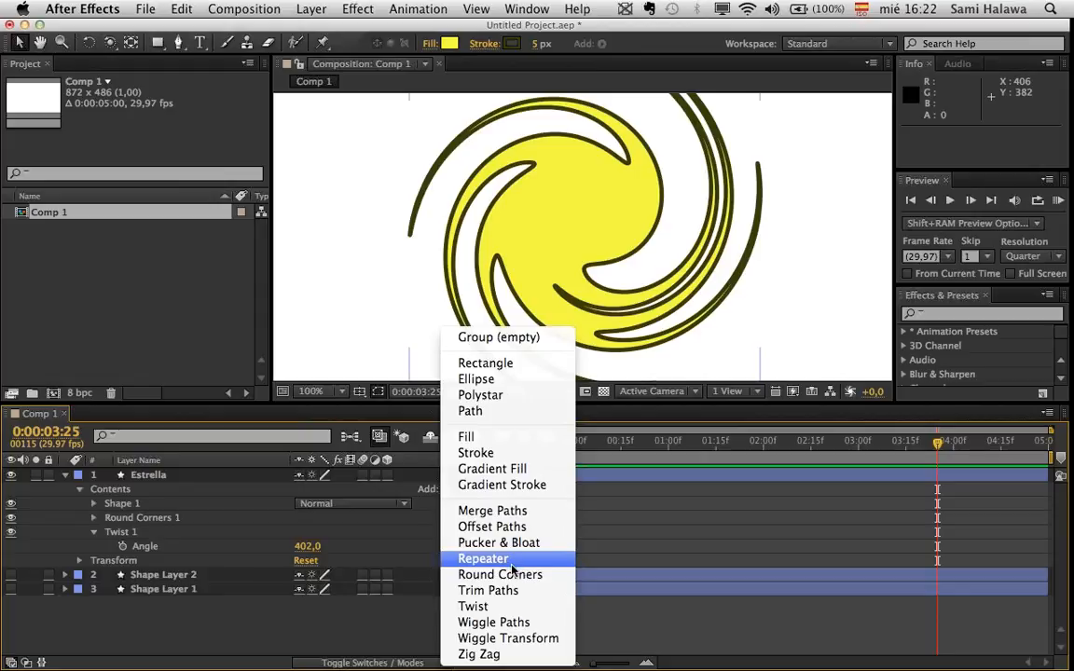
{"action": "left_click", "coordinate": [357, 655]}
{"action": "left_click", "coordinate": [405, 637]}
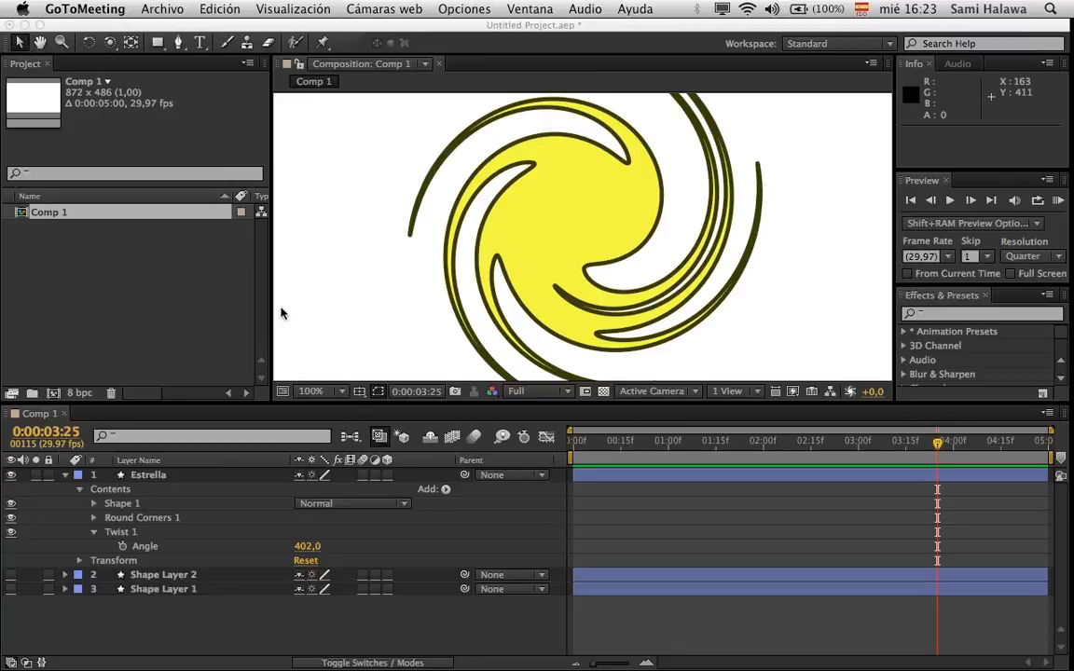
- Try a Zig Zag operator with size 3 on the Estrella layer and delete it again
{"action": "left_click", "coordinate": [445, 491]}
{"action": "left_click", "coordinate": [446, 490]}
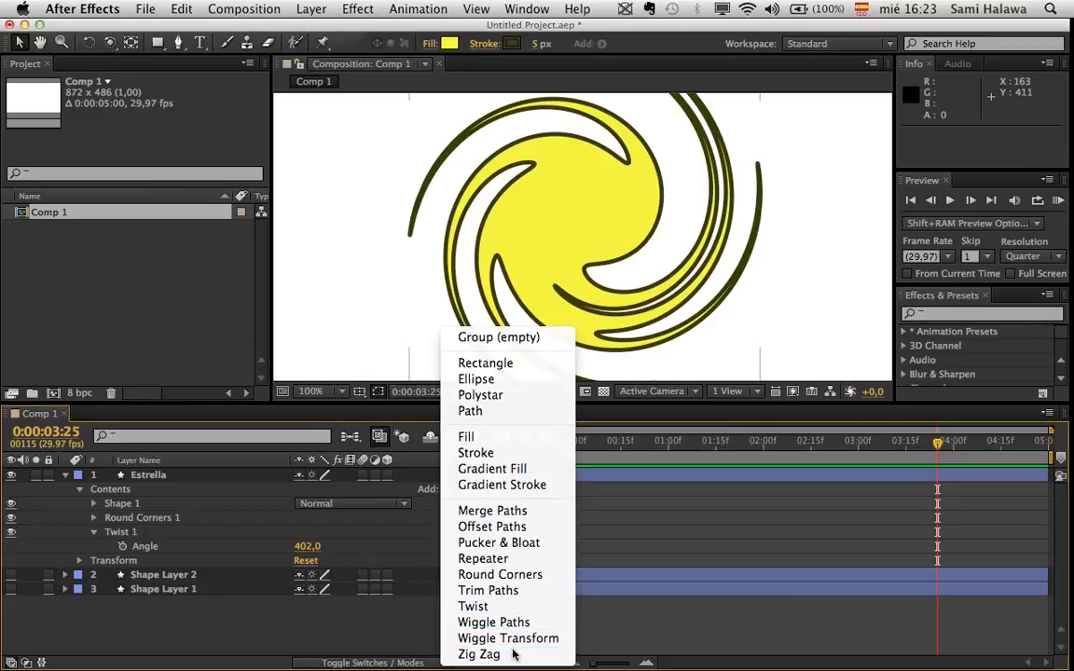
{"action": "left_click", "coordinate": [479, 655]}
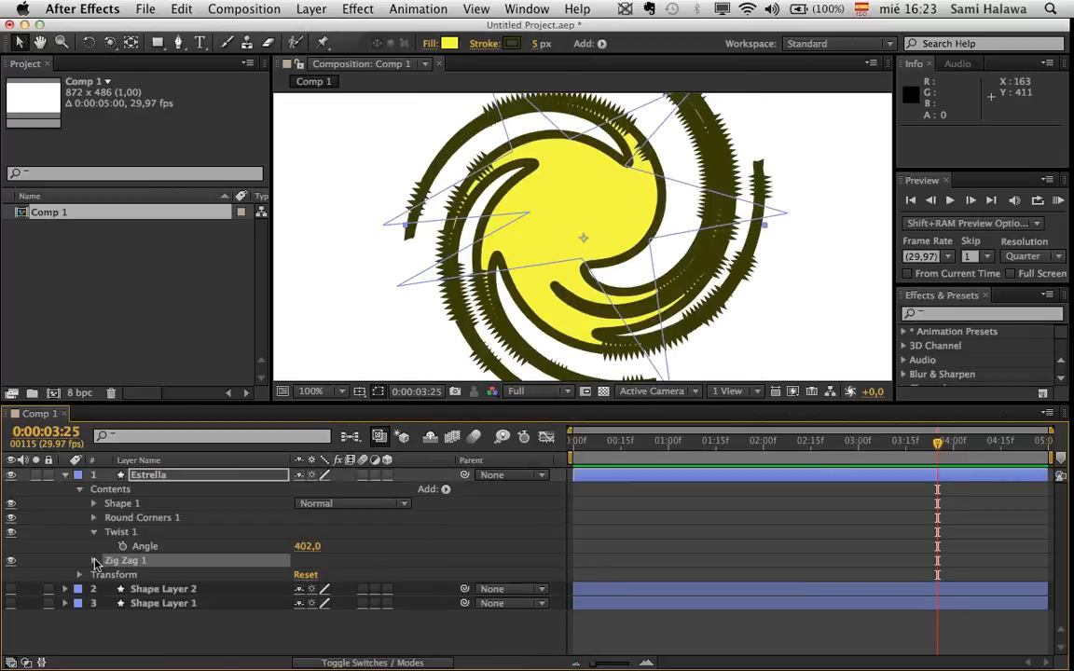
{"action": "left_click", "coordinate": [94, 561]}
{"action": "left_click_drag", "start_coordinate": [303, 575], "coordinate": [270, 572]}
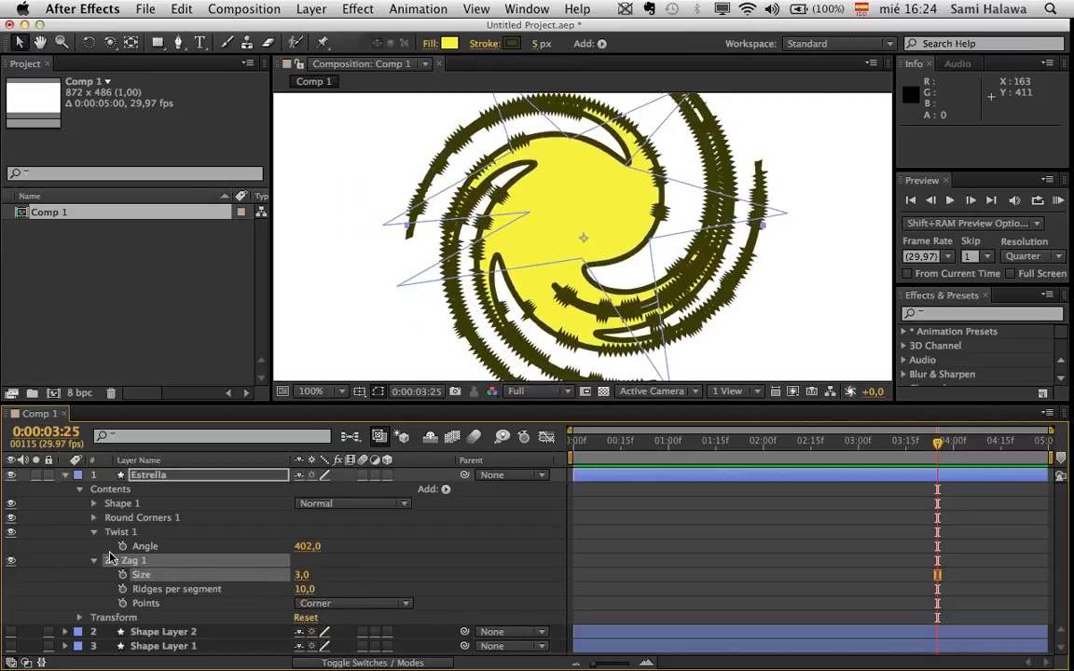
{"action": "key", "text": "Delete"}
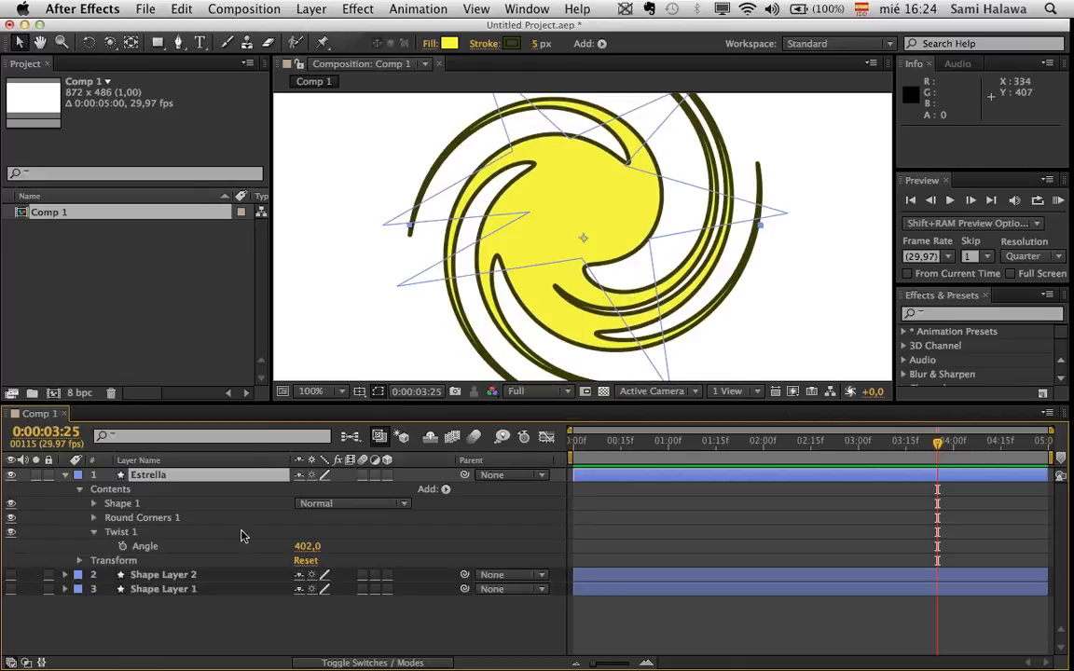
{"action": "left_click", "coordinate": [442, 490]}
{"action": "left_click", "coordinate": [381, 550]}
{"action": "left_click", "coordinate": [241, 532]}
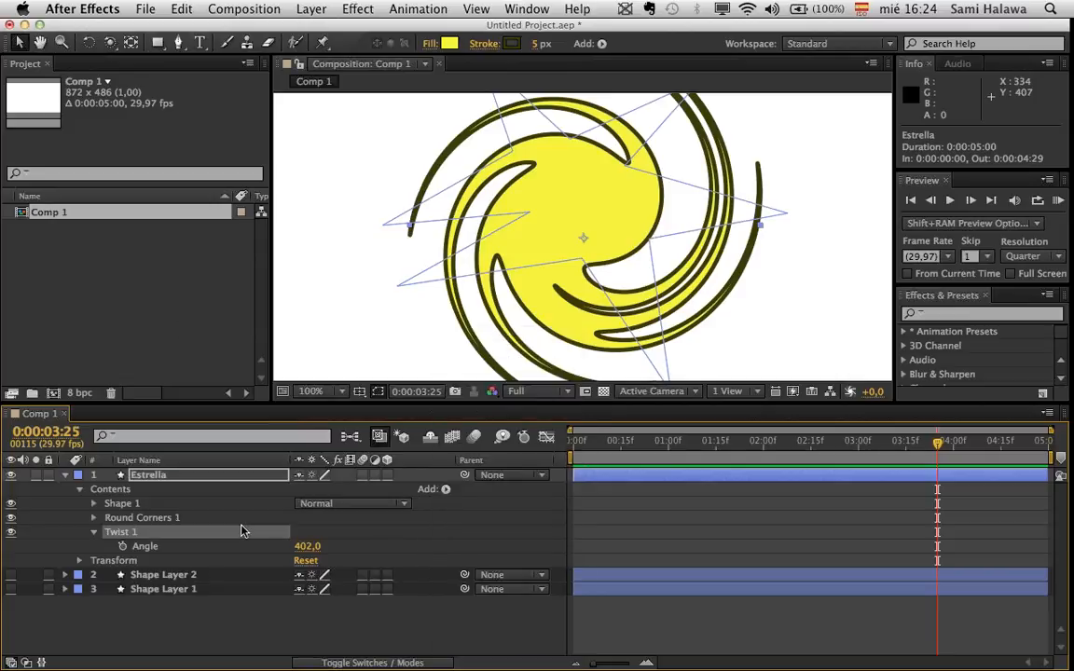
- Rename the project's Comp 1 composition to Primeras Pruebas
{"action": "left_click", "coordinate": [73, 223]}
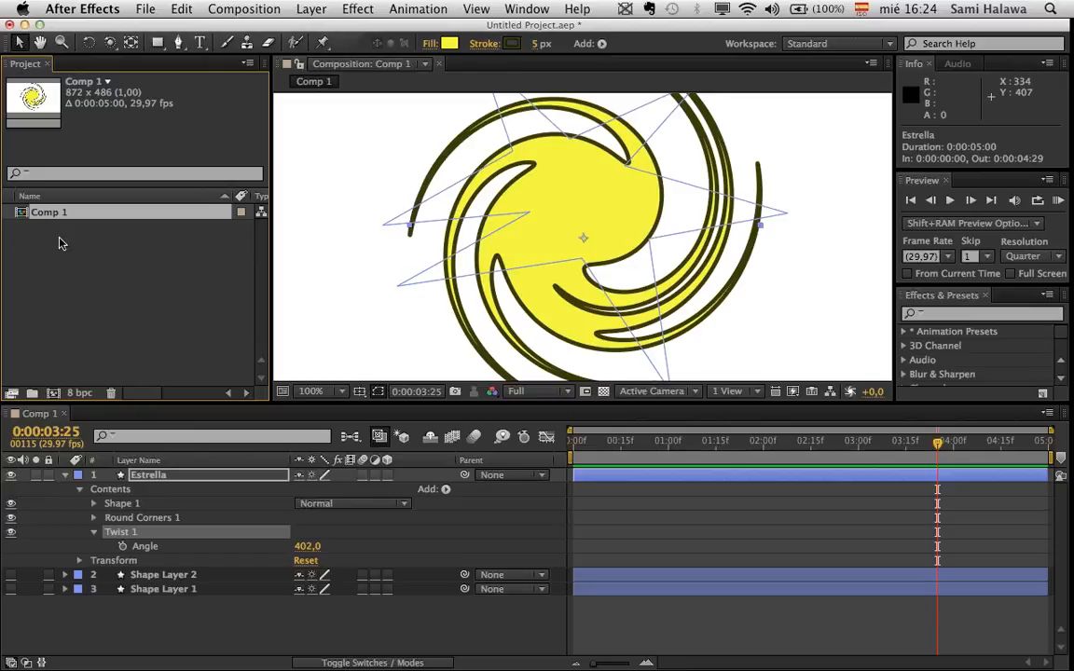
{"action": "left_click", "coordinate": [91, 261]}
{"action": "left_click", "coordinate": [71, 212]}
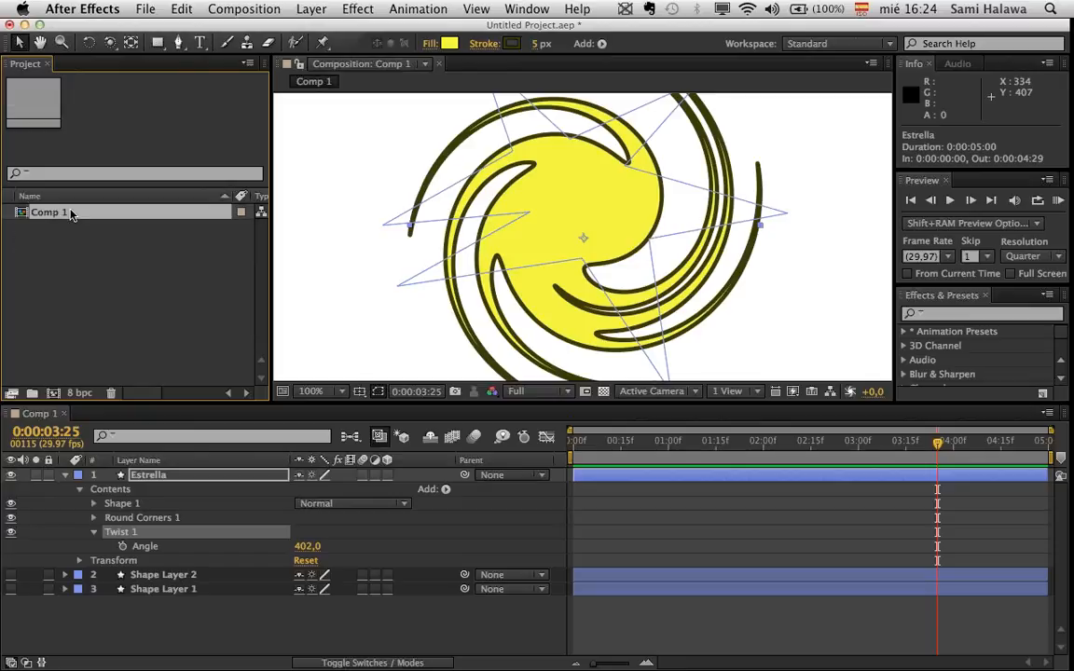
{"action": "key", "text": "Return"}
{"action": "type", "text": "Primera"}
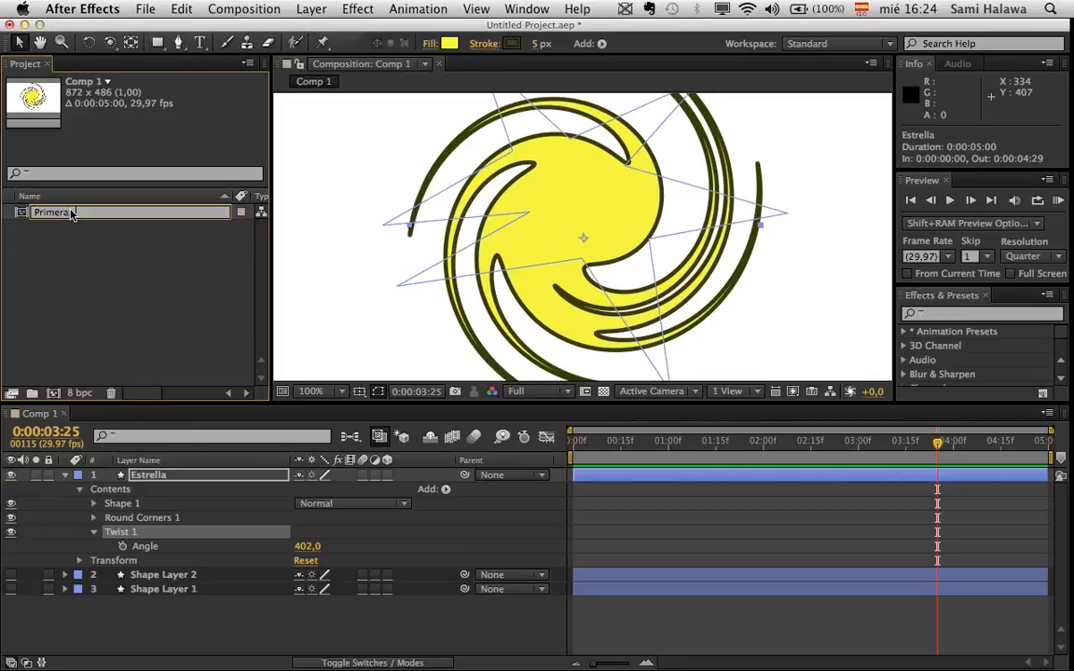
{"action": "type", "text": "s Pruebas"}
{"action": "key", "text": "Return"}
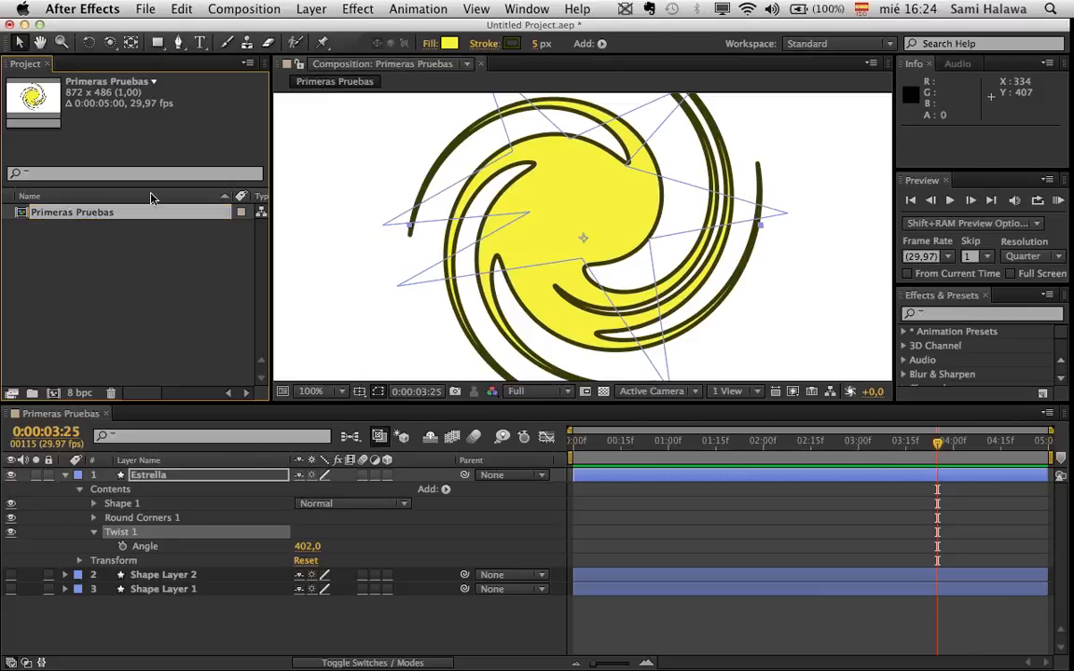
- Extend the composition's name to Primeras Pruebas de Capas de Forma
{"action": "key", "text": "Return"}
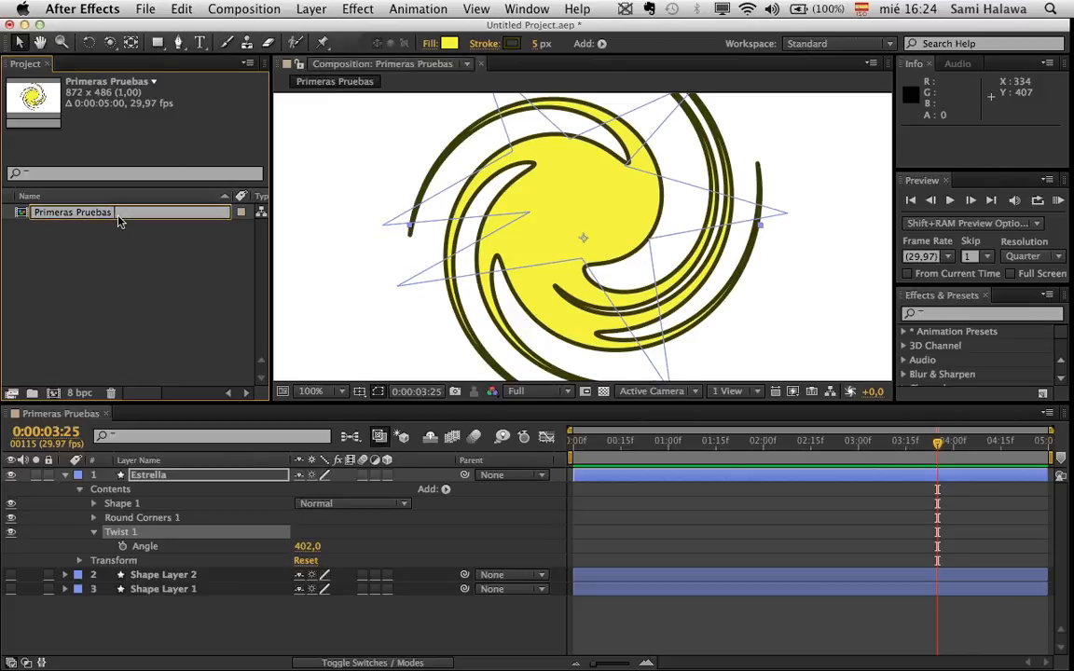
{"action": "type", "text": "de Capas de Forma"}
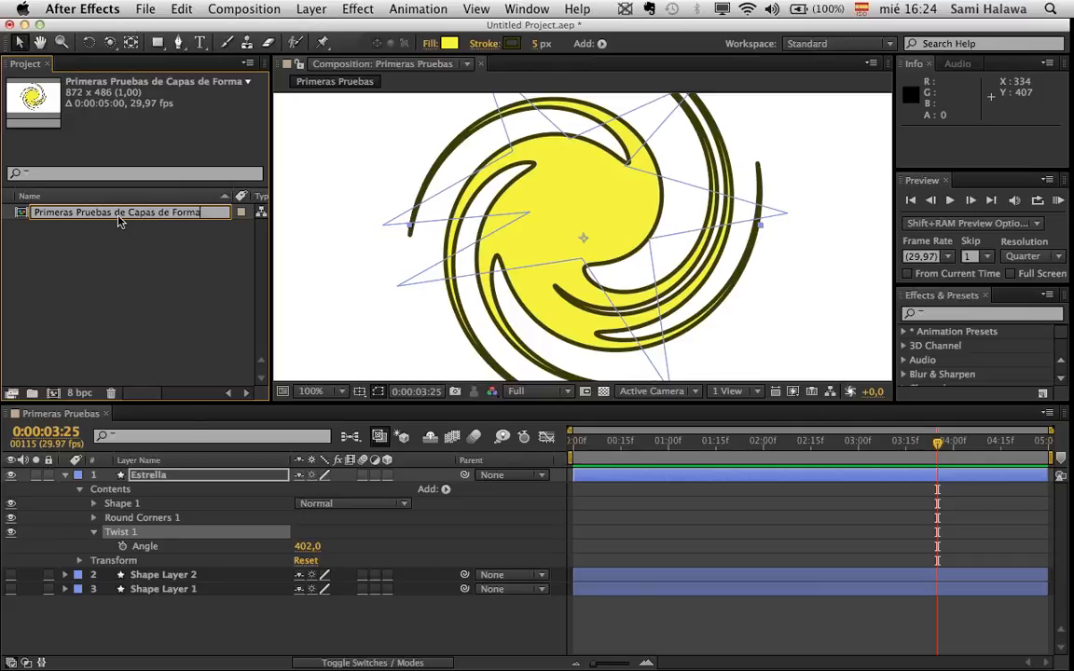
{"action": "key", "text": "Return"}
{"action": "left_click", "coordinate": [185, 212]}
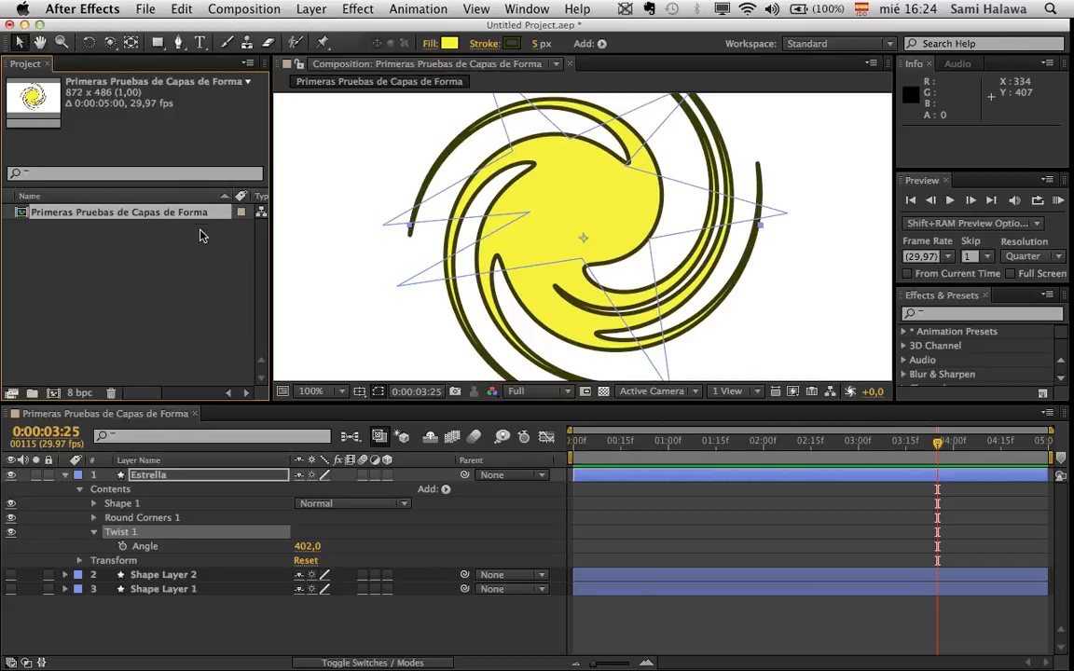
{"action": "left_click", "coordinate": [248, 8]}
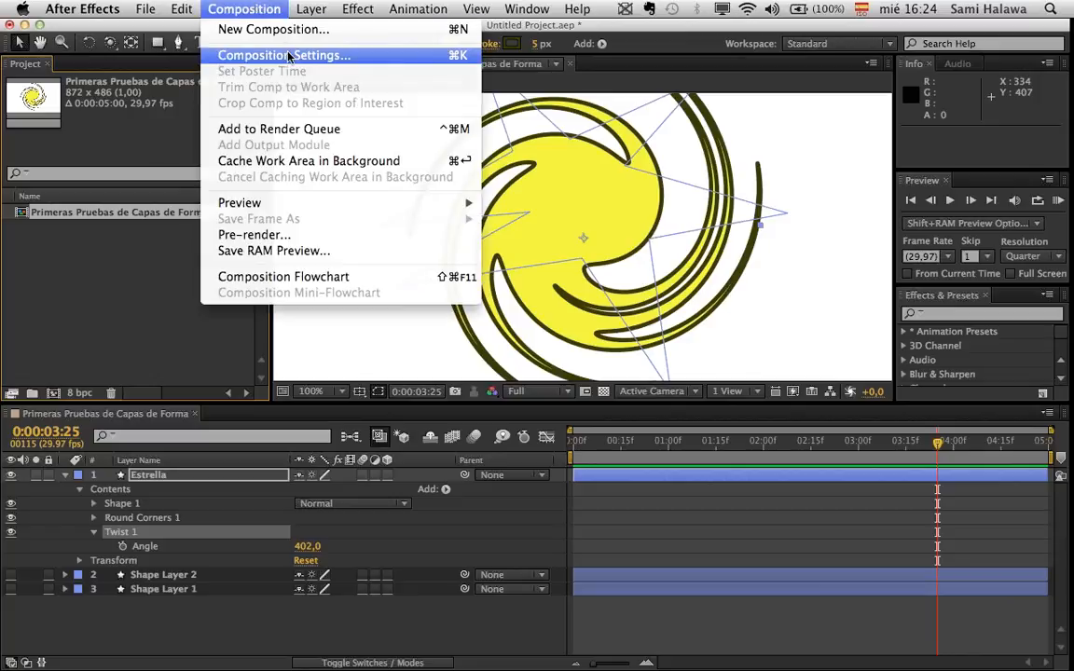
{"action": "left_click", "coordinate": [312, 374]}
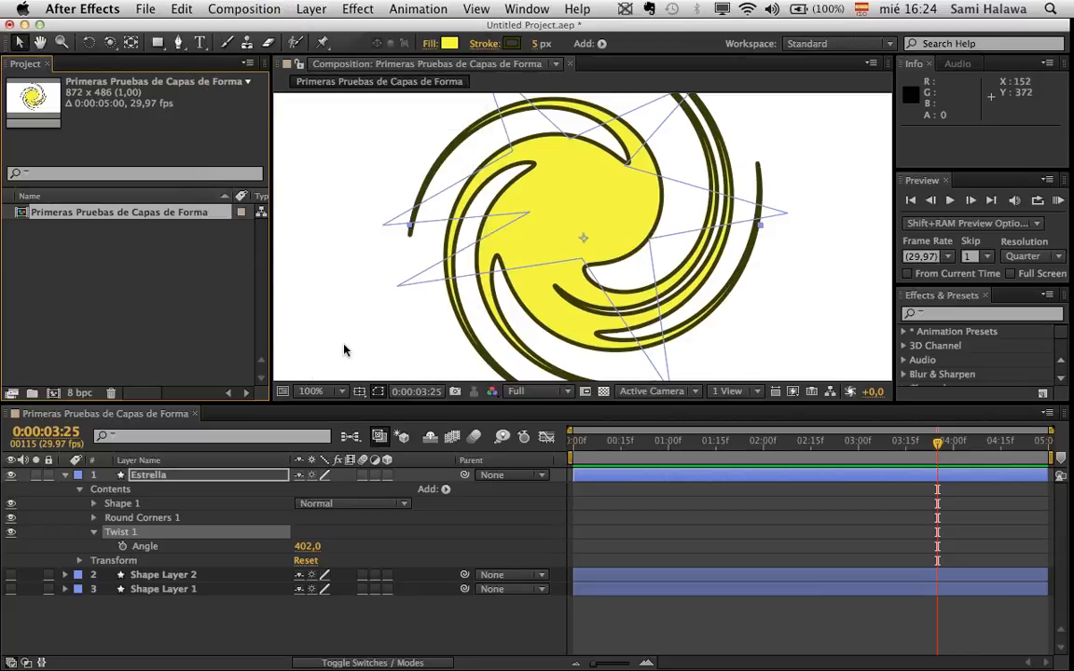
{"action": "scroll", "coordinate": [345, 348], "scroll_direction": "down", "scroll_amount": 1}
{"action": "scroll", "coordinate": [344, 348], "scroll_direction": "up", "scroll_amount": 2}
{"action": "scroll", "coordinate": [344, 347], "scroll_direction": "down", "scroll_amount": 2}
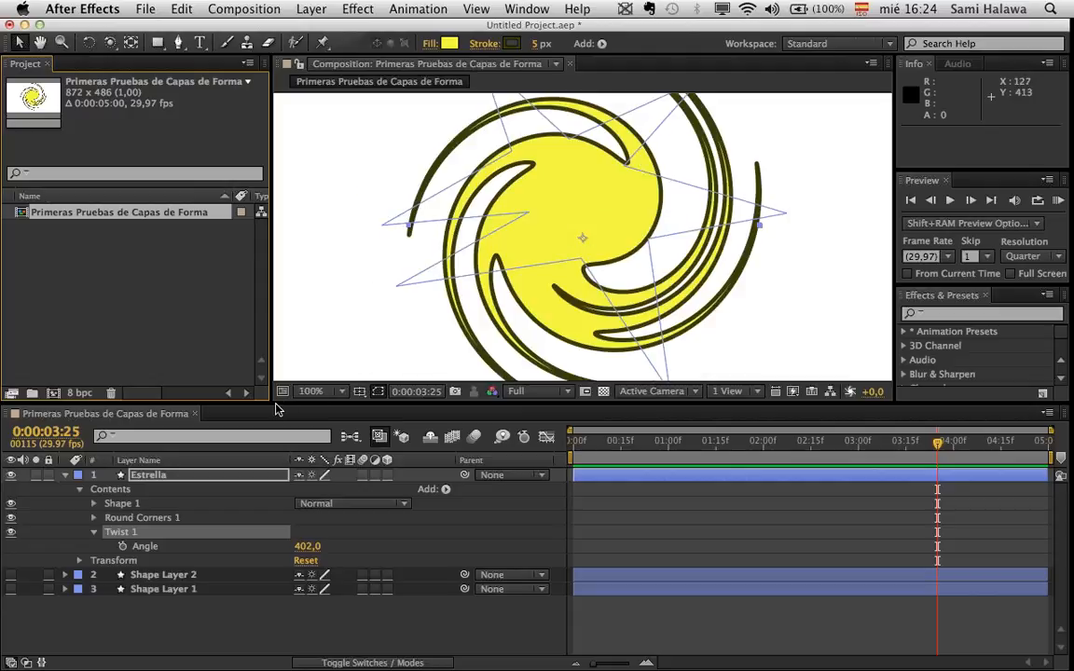
{"action": "left_click", "coordinate": [312, 390]}
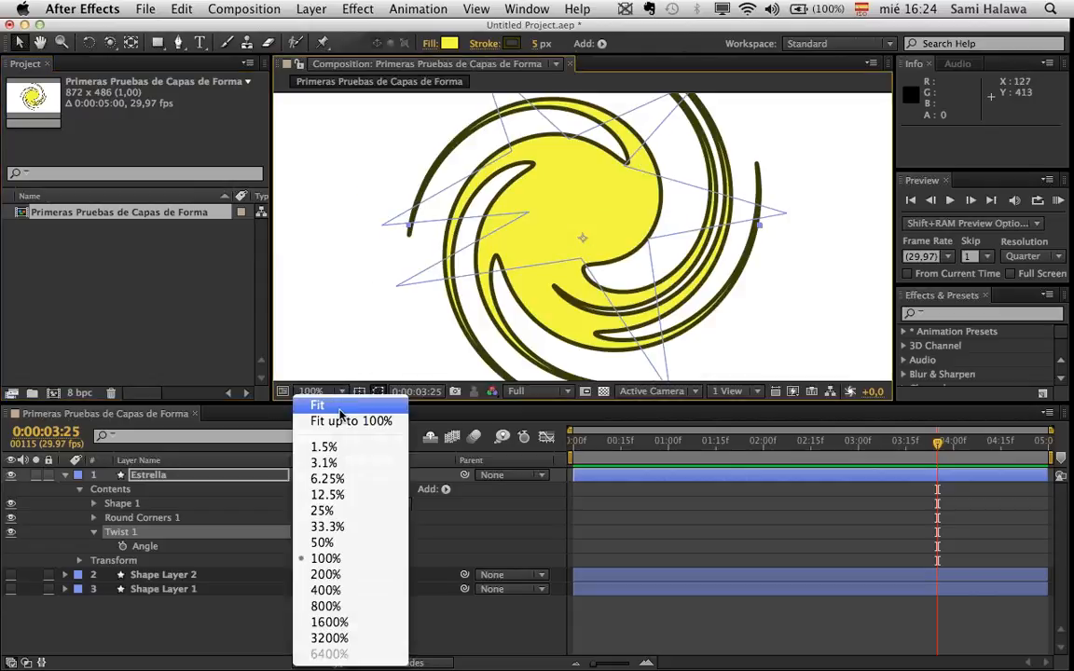
{"action": "left_click", "coordinate": [339, 409]}
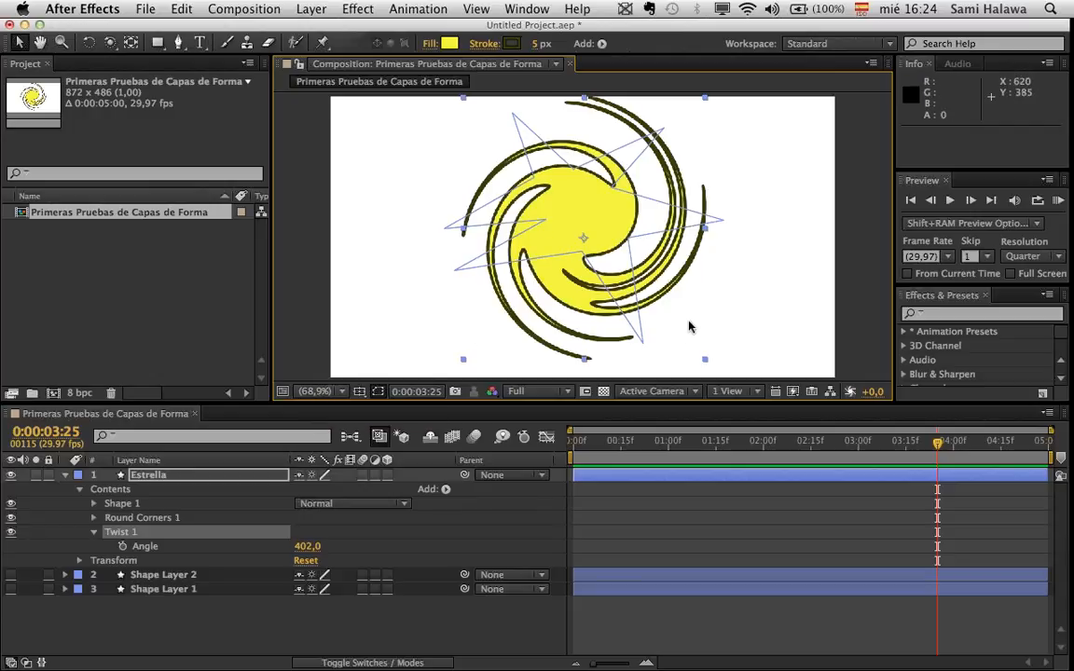
{"action": "scroll", "coordinate": [716, 232], "scroll_direction": "up", "scroll_amount": 1}
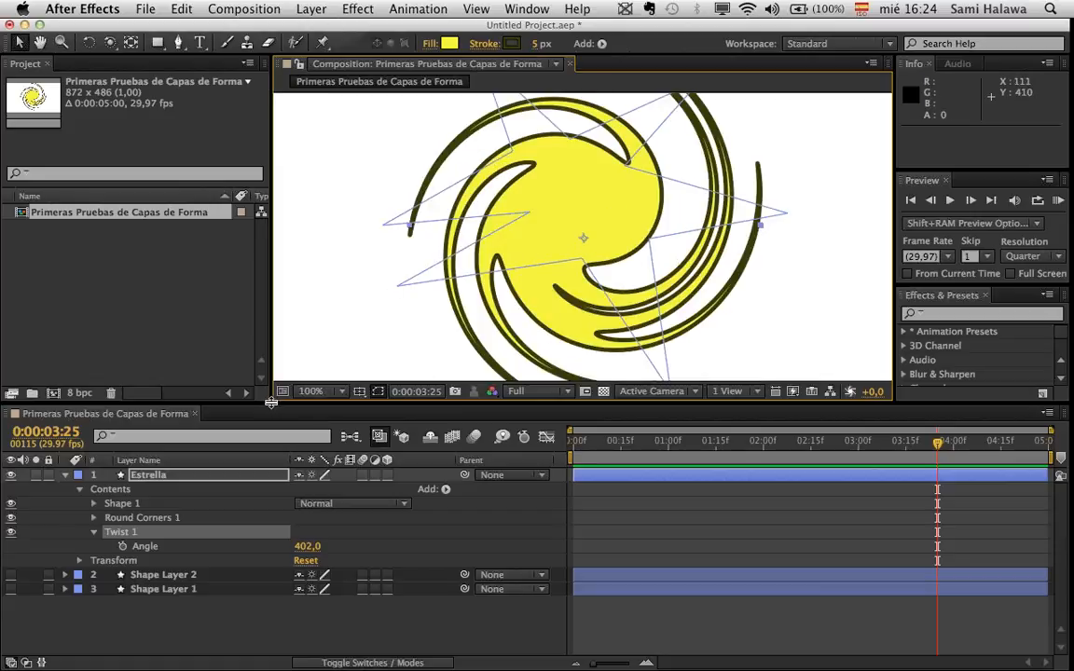
- Create a new 530 x 295 px composition named repetidor with the aspect ratio locked
{"action": "left_click_drag", "start_coordinate": [270, 403], "coordinate": [283, 430]}
{"action": "left_click", "coordinate": [245, 9]}
{"action": "left_click", "coordinate": [271, 29]}
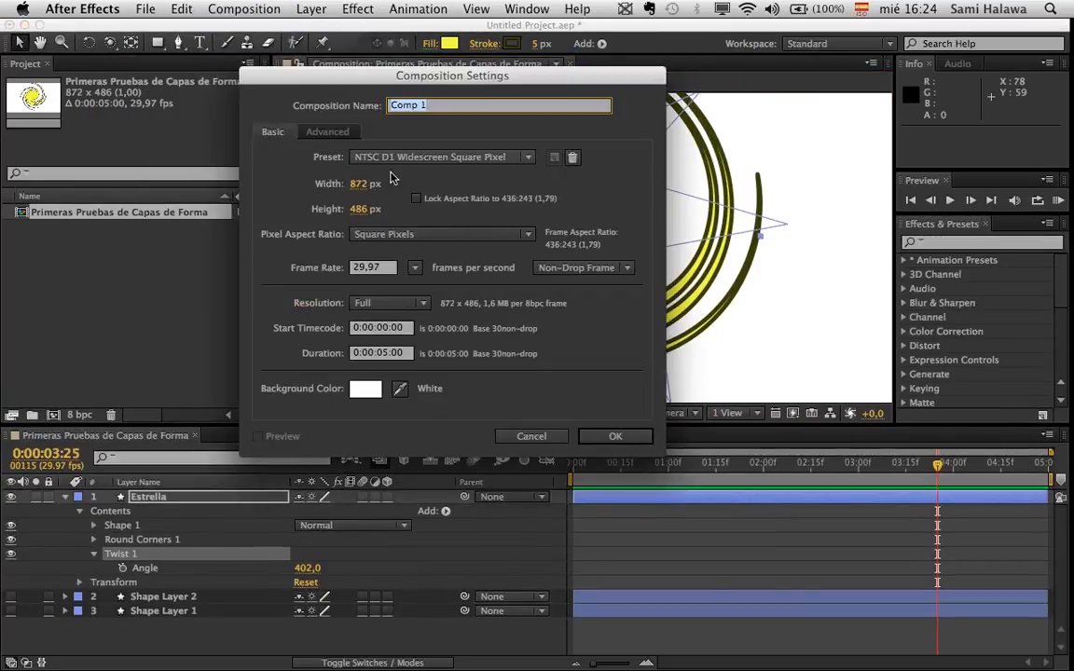
{"action": "left_click", "coordinate": [417, 199]}
{"action": "left_click_drag", "start_coordinate": [372, 196], "coordinate": [317, 184]}
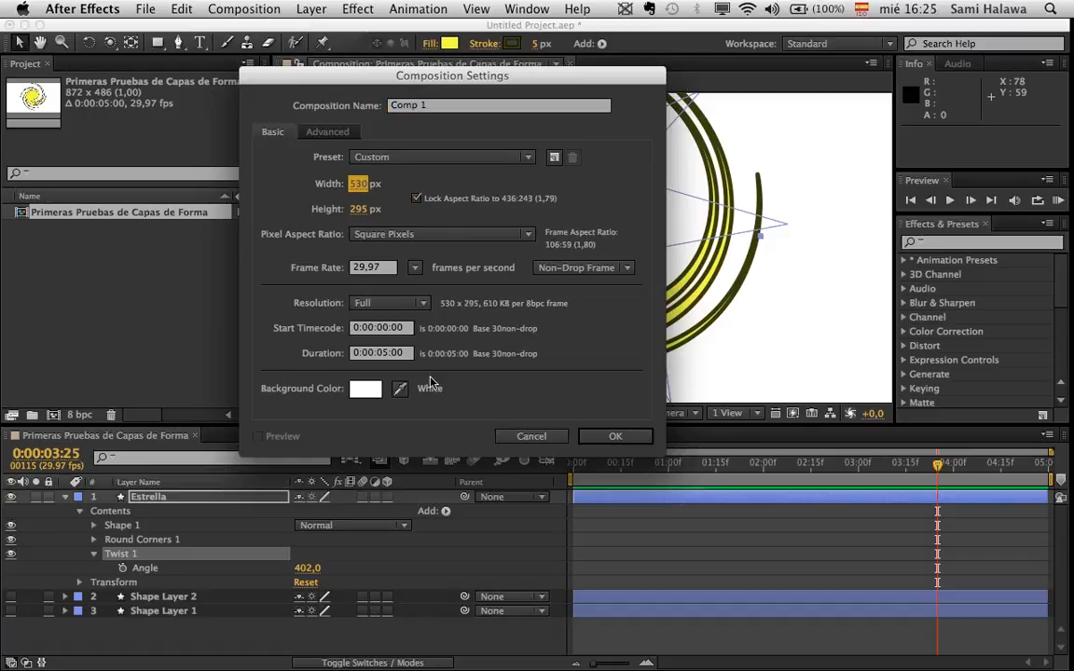
{"action": "left_click", "coordinate": [446, 105]}
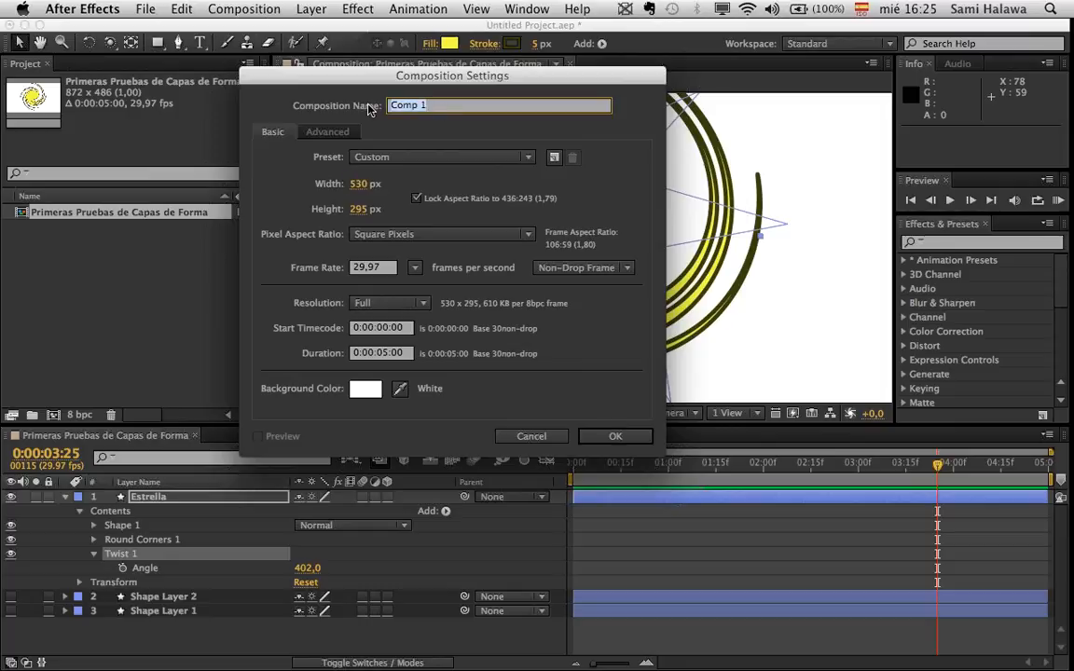
{"action": "type", "text": "repetidor"}
{"action": "key", "text": "Return"}
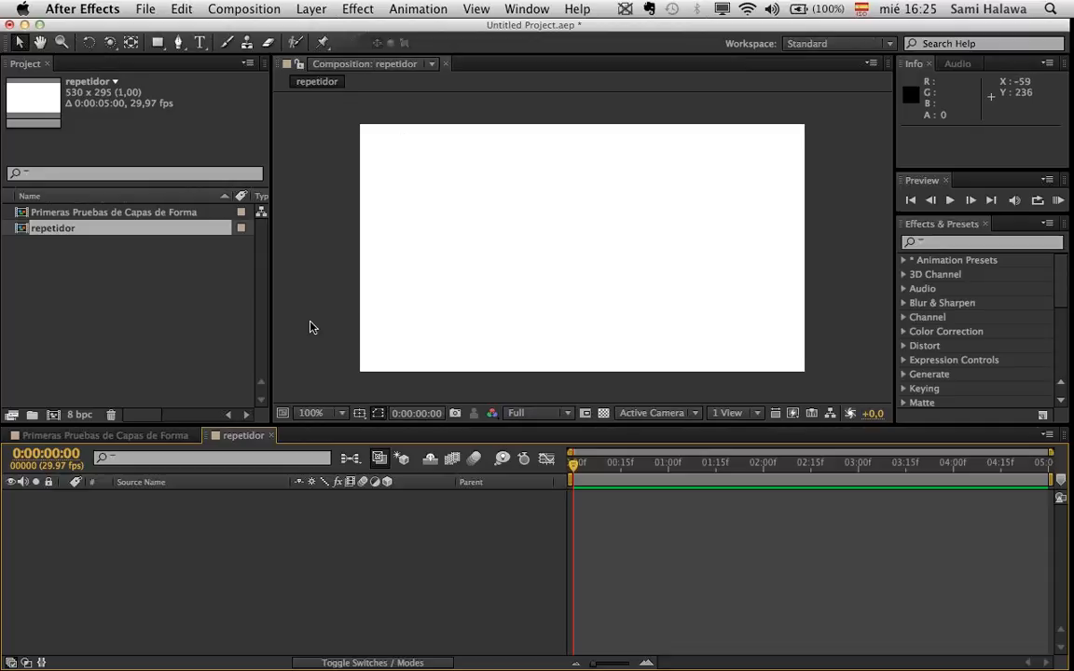
- Widen the Project panel and activate the Ellipse Tool for drawing in the repetidor composition
{"action": "left_click_drag", "start_coordinate": [274, 317], "coordinate": [360, 314]}
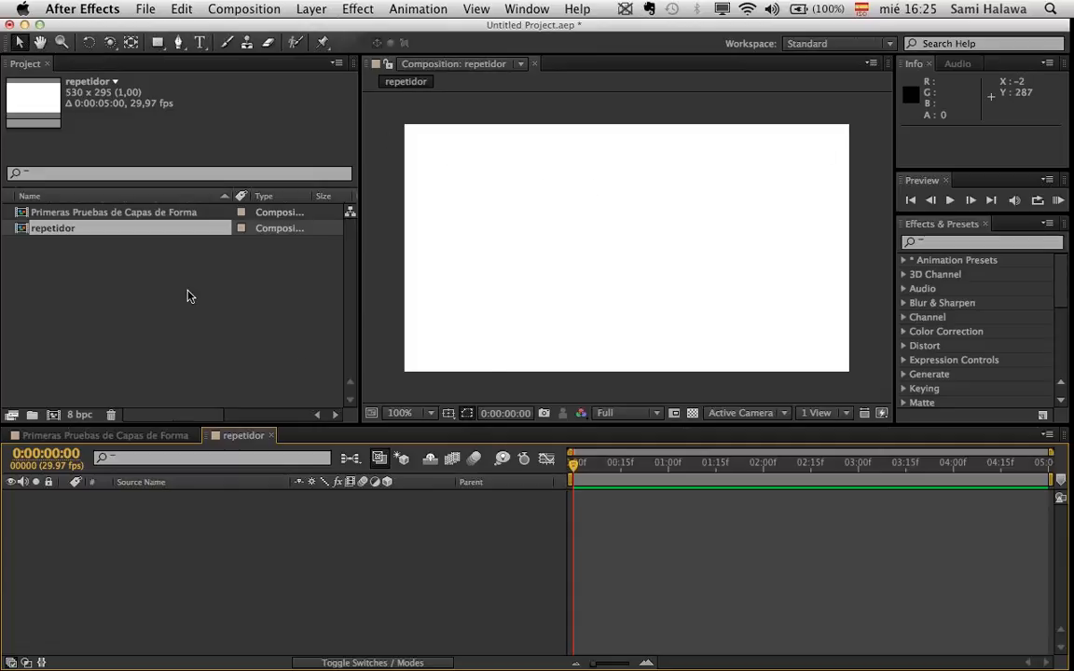
{"action": "left_click", "coordinate": [176, 44]}
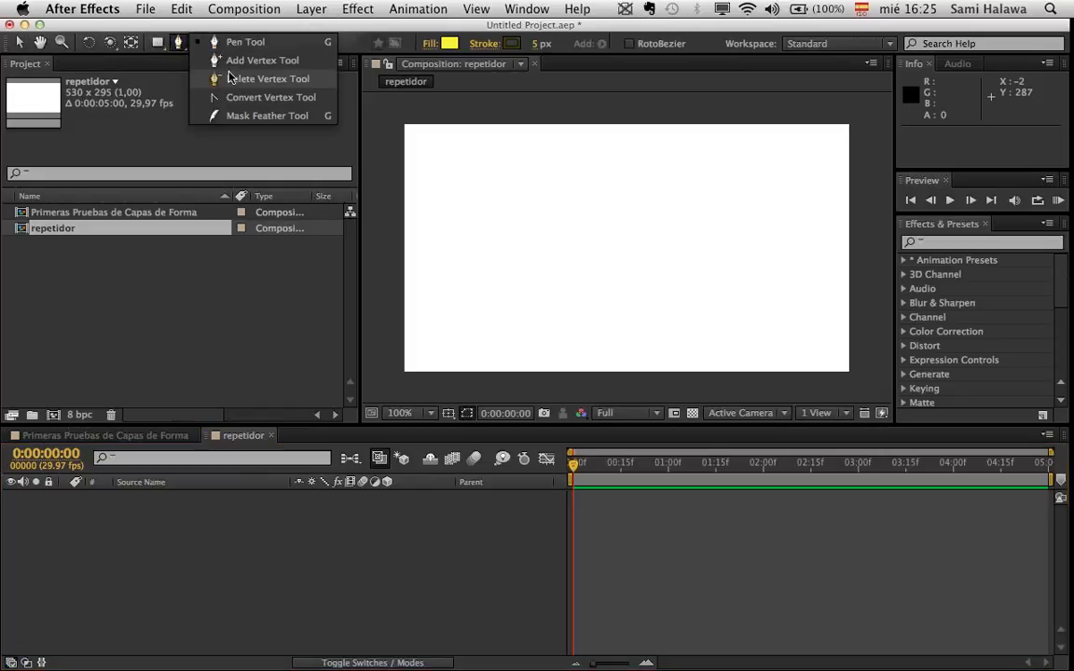
{"action": "left_click", "coordinate": [156, 48]}
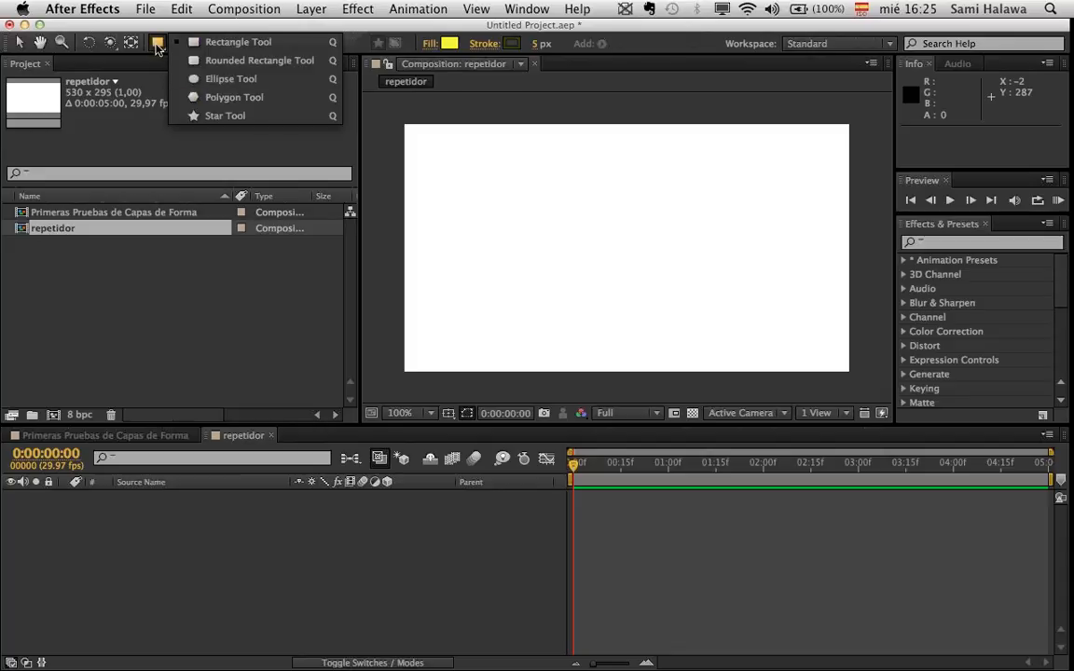
{"action": "left_click", "coordinate": [230, 82]}
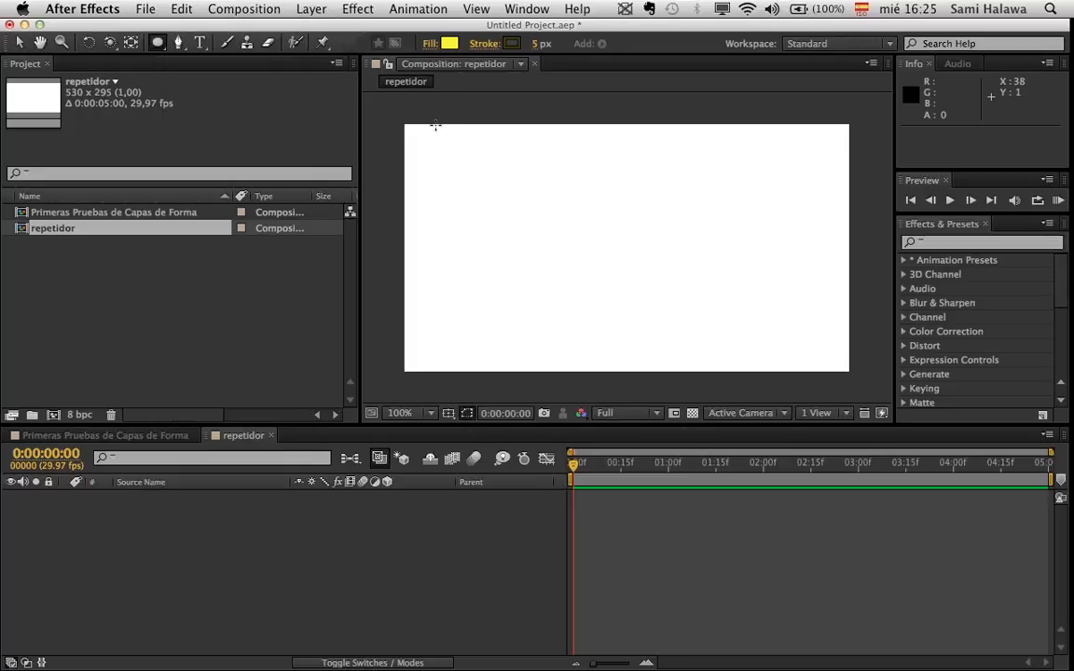
- Try a small yellow circle near the composition's upper-left corner and undo it
{"action": "scroll", "coordinate": [452, 145], "scroll_direction": "up", "scroll_amount": 1}
{"action": "scroll", "coordinate": [465, 151], "scroll_direction": "down", "scroll_amount": 1}
{"action": "scroll", "coordinate": [461, 152], "scroll_direction": "up", "scroll_amount": 1}
{"action": "key", "text": "space"}
{"action": "left_click_drag", "start_coordinate": [448, 157], "coordinate": [704, 311]}
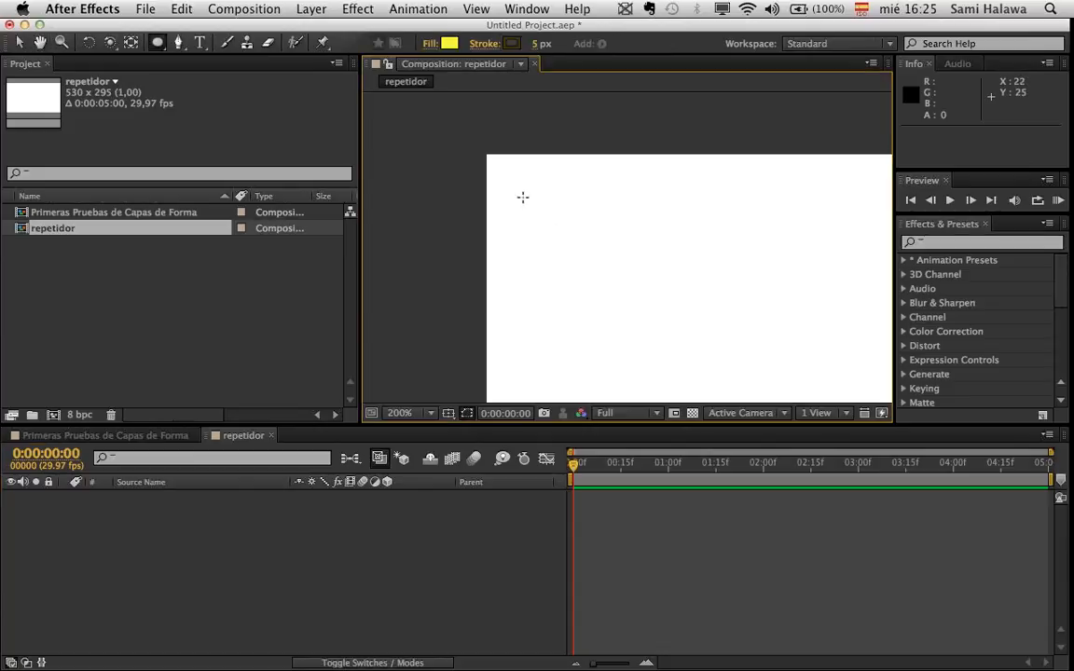
{"action": "mouse_move", "coordinate": [521, 178]}
{"action": "left_mouse_down"}
{"action": "mouse_move", "coordinate": [580, 240]}
{"action": "mouse_move", "coordinate": [569, 225]}
{"action": "left_mouse_up"}
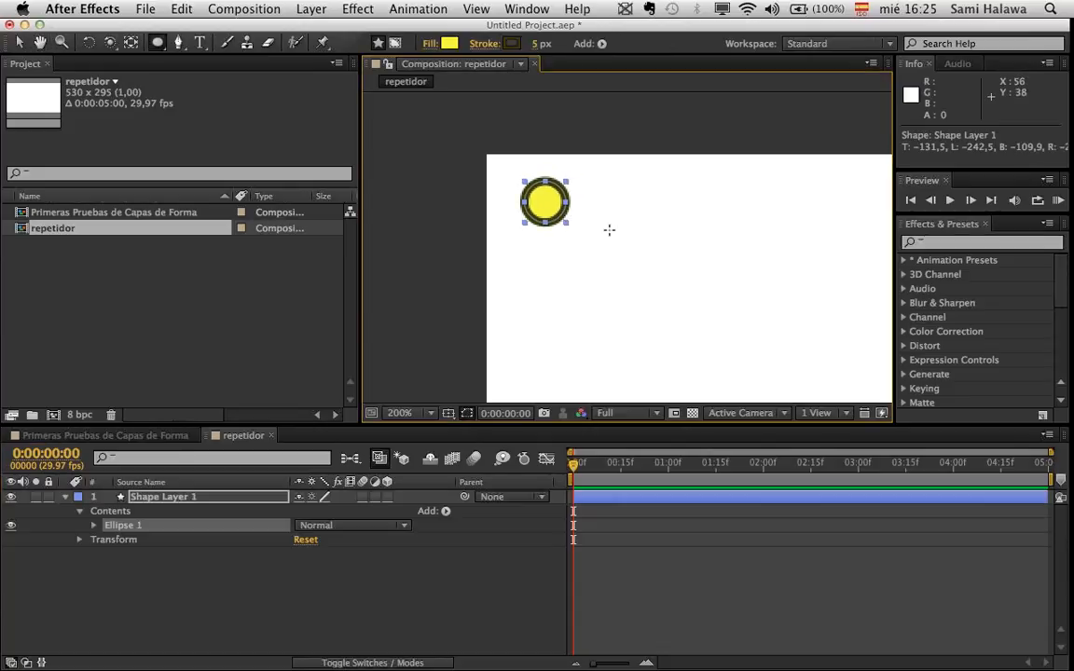
{"action": "scroll", "coordinate": [653, 248], "scroll_direction": "down", "scroll_amount": 1}
{"action": "left_click_drag", "start_coordinate": [645, 246], "coordinate": [583, 204]}
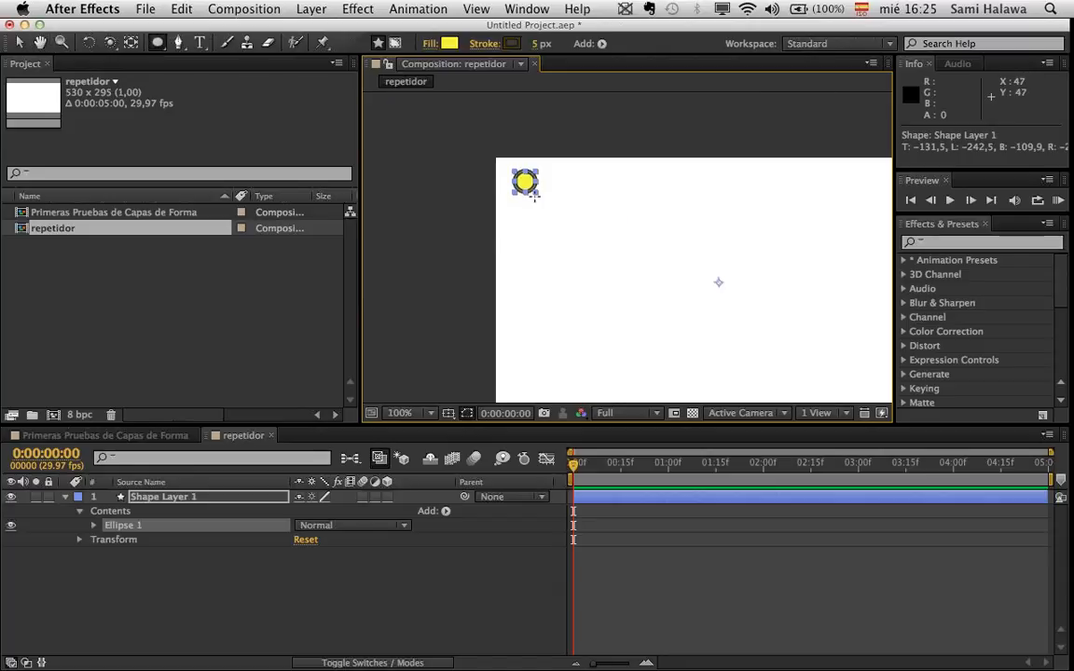
{"action": "scroll", "coordinate": [535, 197], "scroll_direction": "up", "scroll_amount": 1}
{"action": "key", "text": "super+z"}
- Draw a circle about 10 px wide near the composition's upper-left corner, with a 0 px stroke and a black fill
{"action": "left_click_drag", "start_coordinate": [436, 142], "coordinate": [501, 232]}
{"action": "left_click_drag", "start_coordinate": [438, 168], "coordinate": [463, 192]}
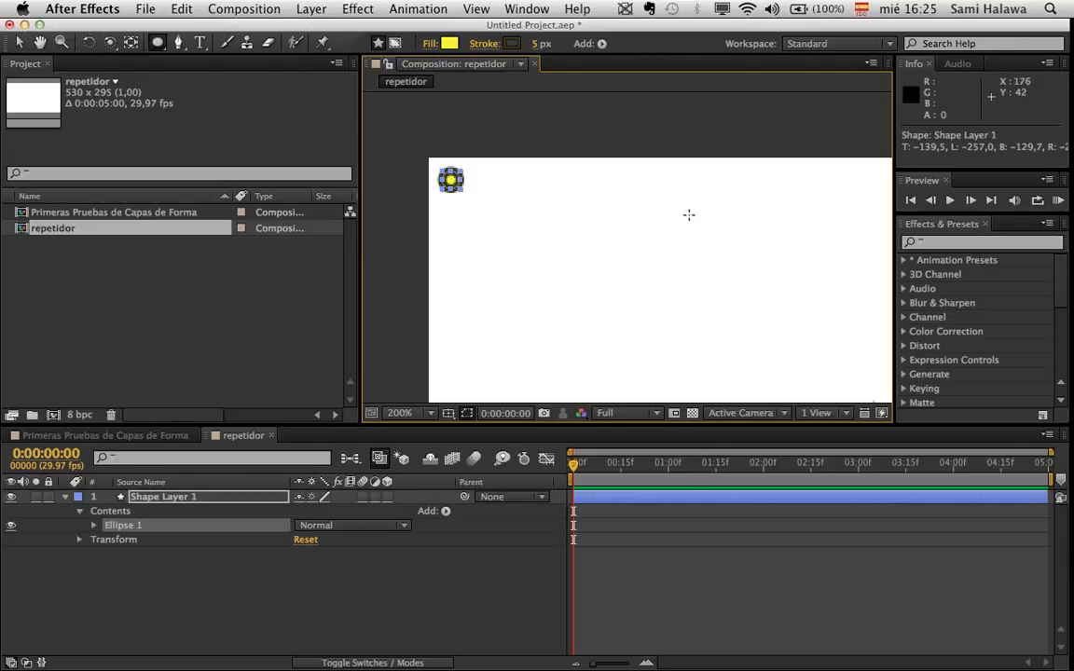
{"action": "left_click_drag", "start_coordinate": [528, 48], "coordinate": [522, 55]}
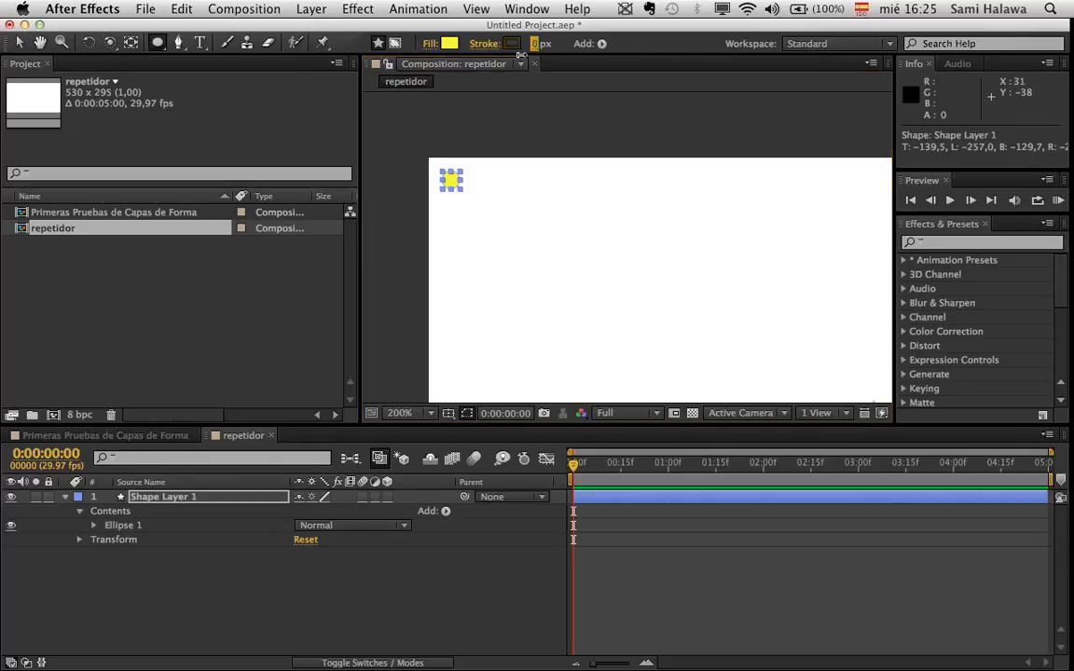
{"action": "left_click", "coordinate": [450, 44]}
{"action": "left_click_drag", "start_coordinate": [283, 506], "coordinate": [288, 576]}
{"action": "left_click", "coordinate": [610, 369]}
{"action": "scroll", "coordinate": [517, 240], "scroll_direction": "down", "scroll_amount": 1}
{"action": "key", "text": "space"}
{"action": "left_click_drag", "start_coordinate": [613, 264], "coordinate": [484, 182]}
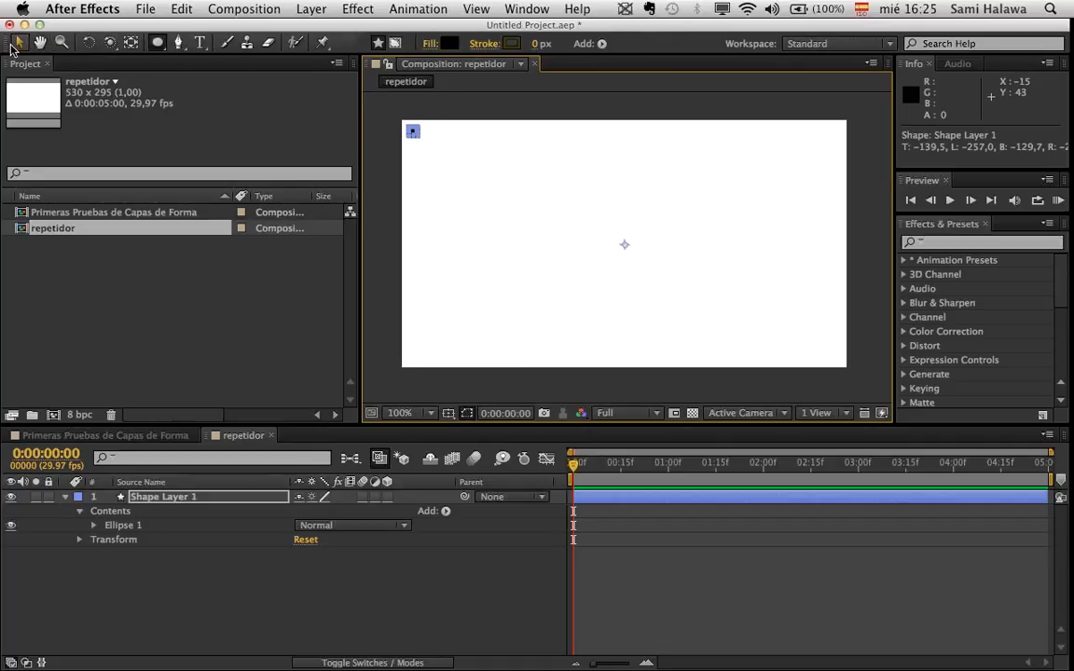
- Move the black circle flush into the composition's upper-left corner with the Selection Tool
{"action": "left_click", "coordinate": [17, 43]}
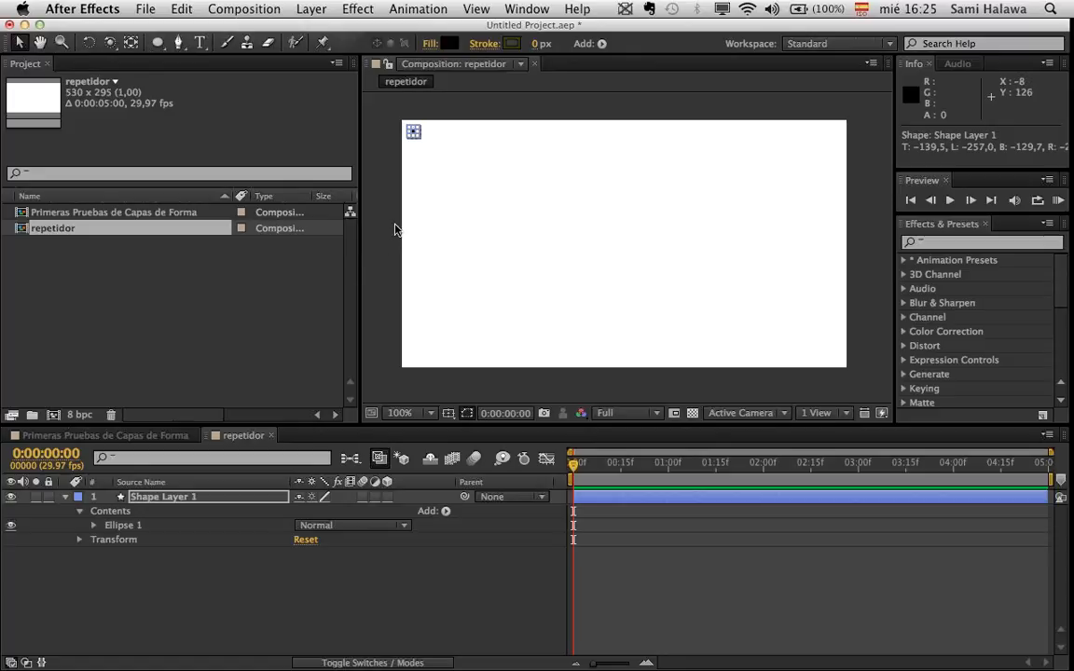
{"action": "key", "text": "period"}
{"action": "left_click_drag", "start_coordinate": [475, 180], "coordinate": [586, 315]}
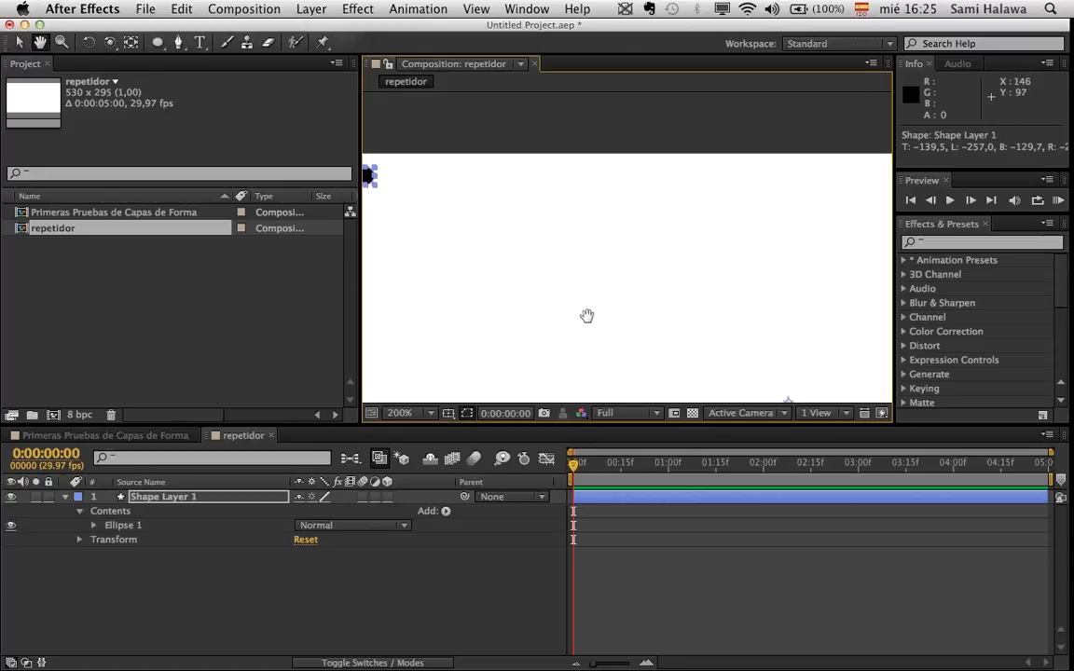
{"action": "left_click_drag", "start_coordinate": [444, 222], "coordinate": [702, 225]}
{"action": "left_click_drag", "start_coordinate": [666, 227], "coordinate": [604, 304]}
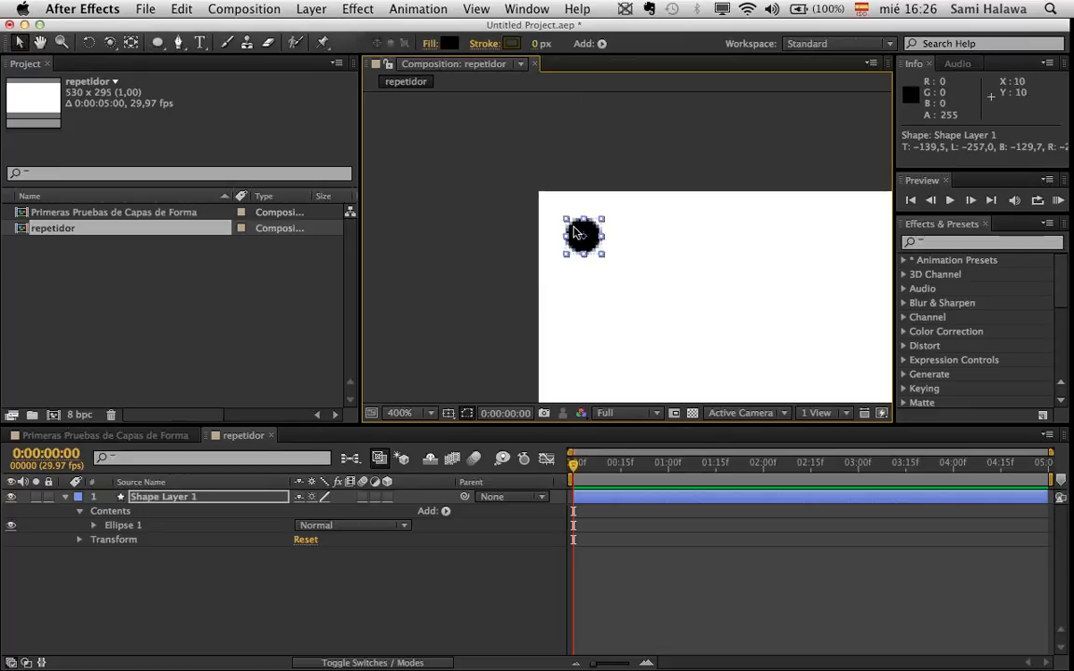
{"action": "left_click_drag", "start_coordinate": [578, 233], "coordinate": [554, 211]}
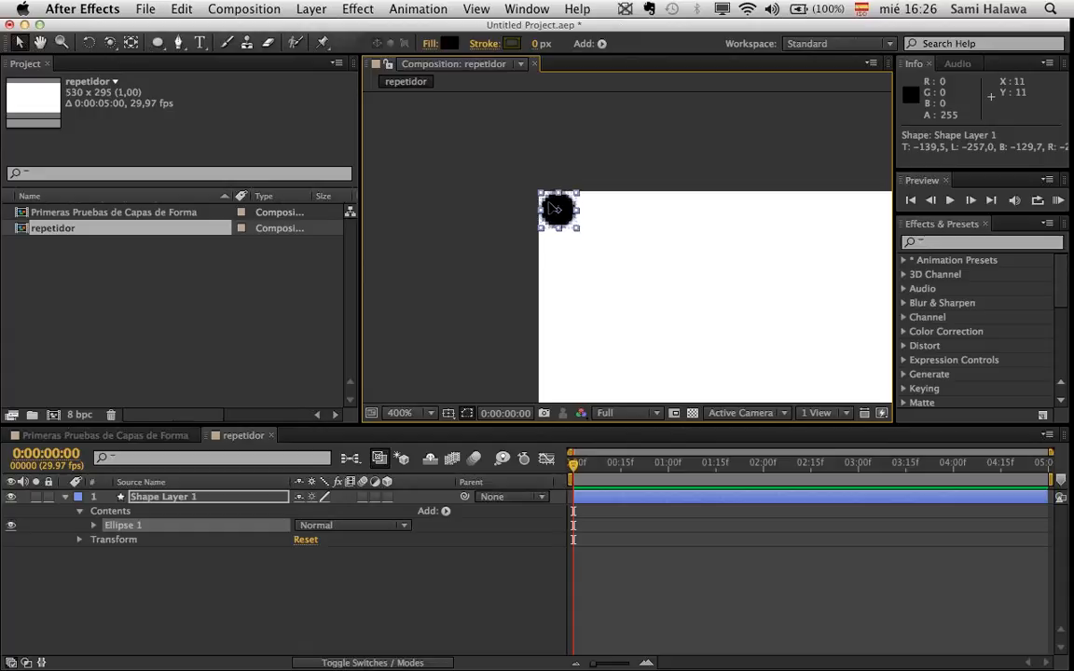
{"action": "left_click", "coordinate": [520, 214]}
{"action": "key", "text": "comma"}
{"action": "key", "text": "comma"}
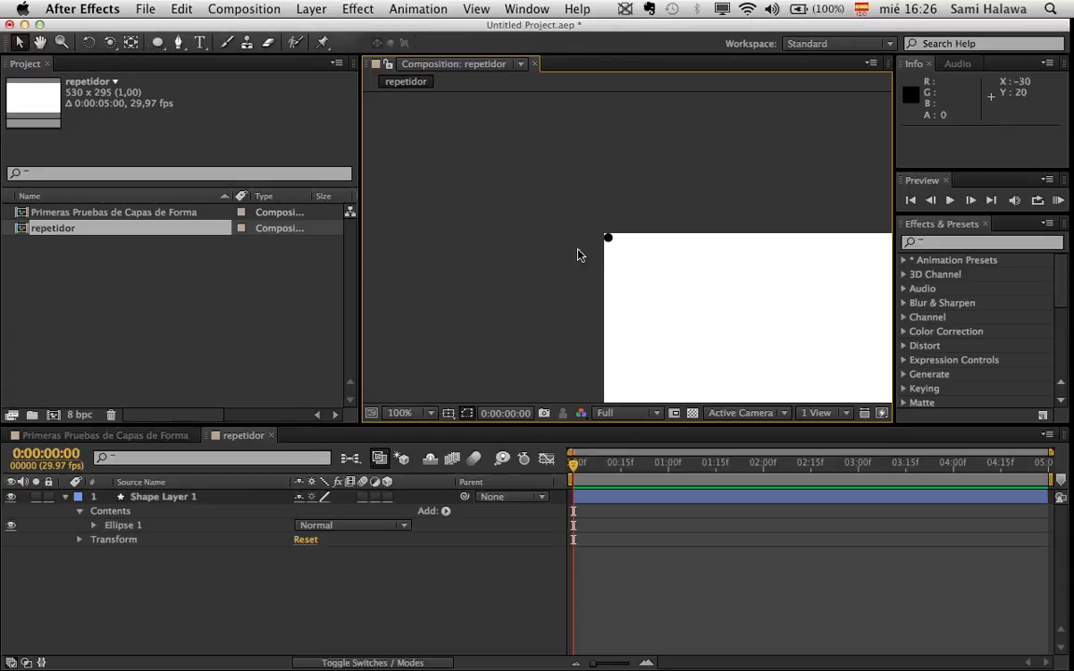
{"action": "left_click_drag", "start_coordinate": [587, 257], "coordinate": [392, 155]}
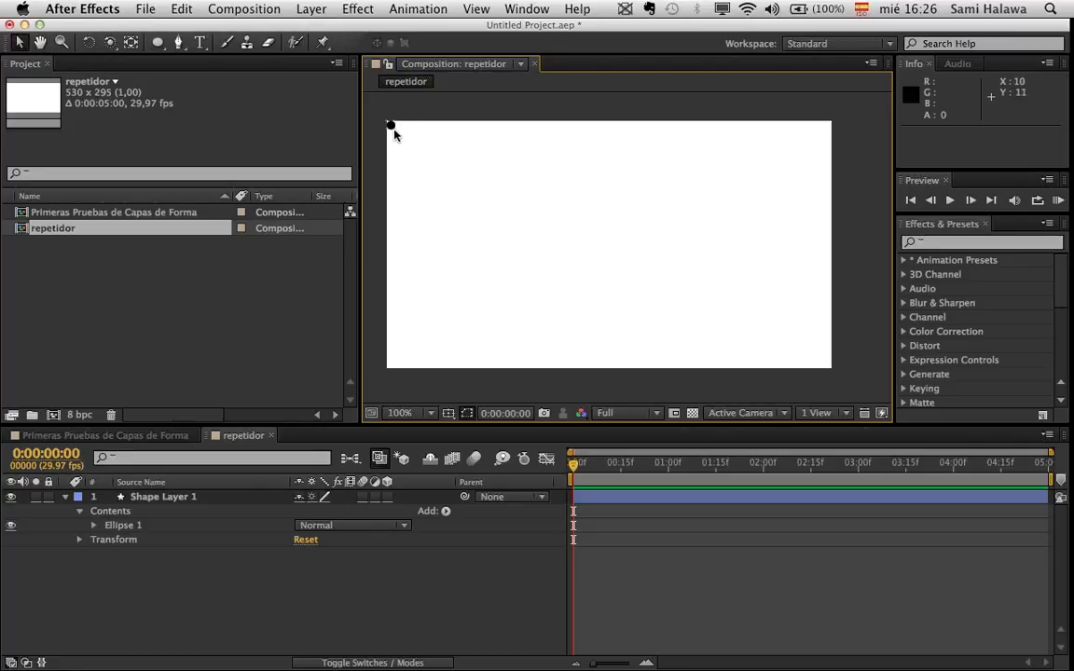
- Add a Repeater to the Ellipse 1 group of Shape Layer 1
{"action": "left_click", "coordinate": [99, 531]}
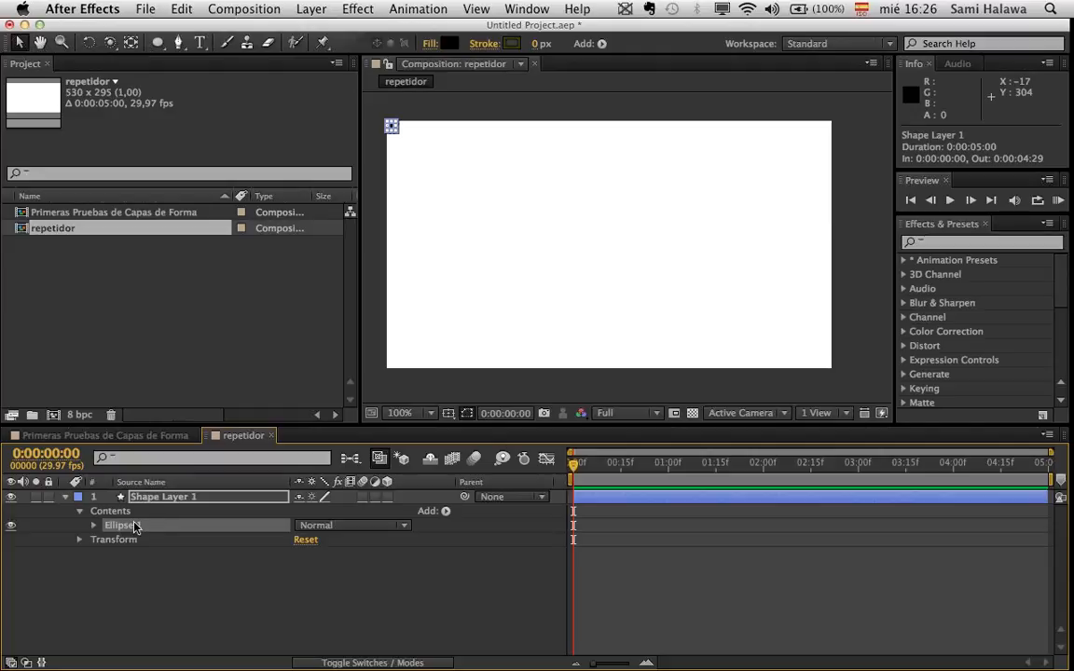
{"action": "left_click", "coordinate": [442, 513]}
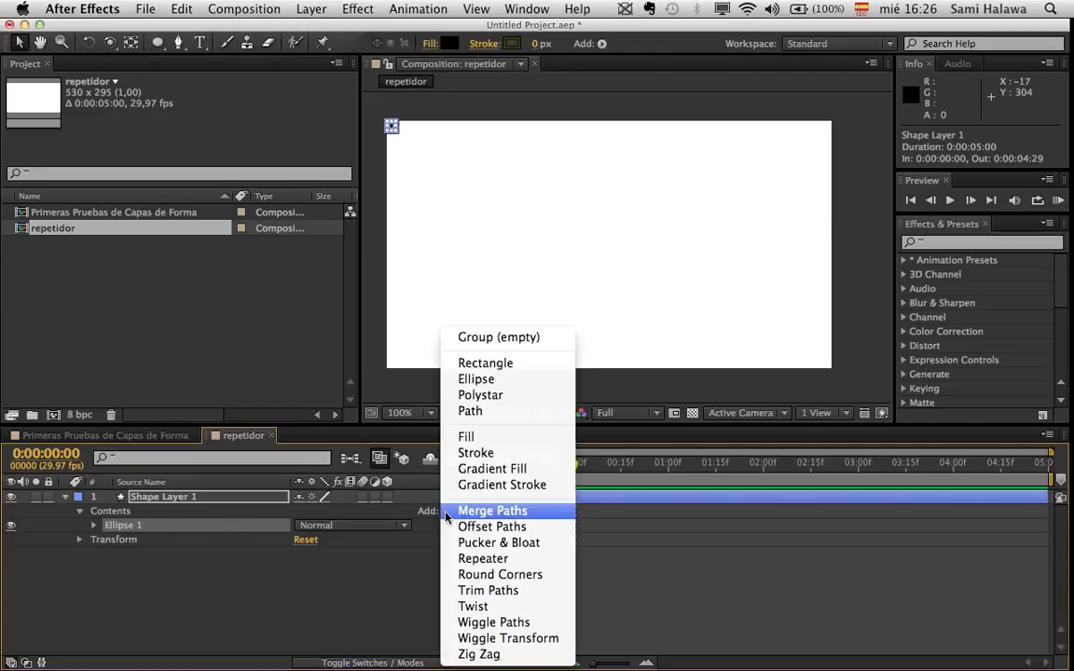
{"action": "left_click", "coordinate": [483, 558]}
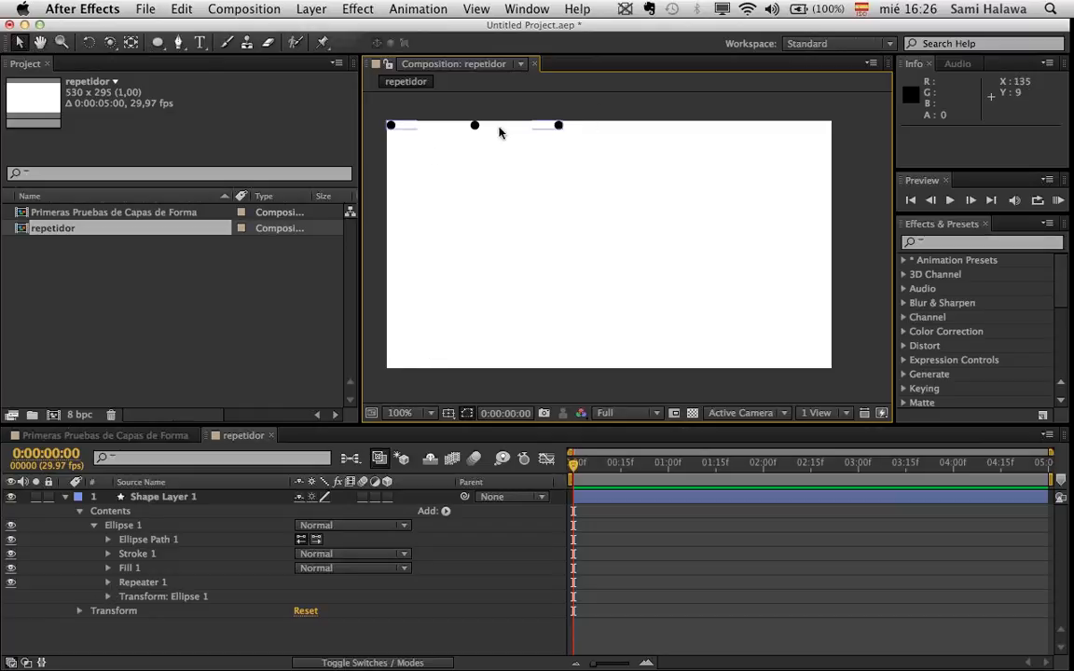
- Review the transform properties of the Ellipse 1 group and collapse them again
{"action": "left_click", "coordinate": [133, 597]}
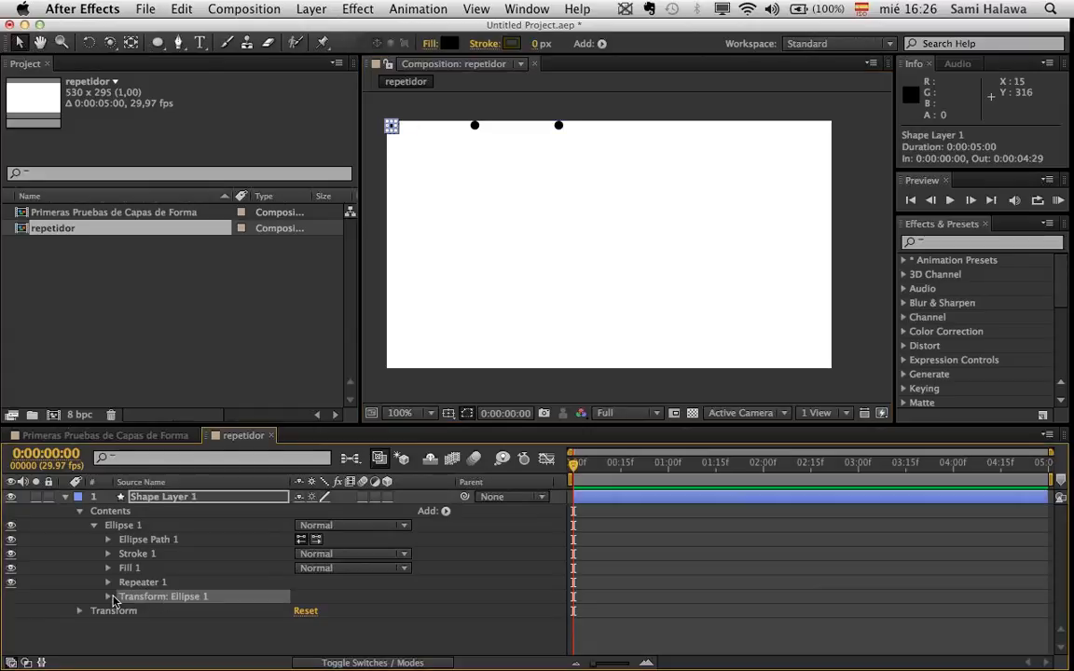
{"action": "left_click", "coordinate": [108, 597]}
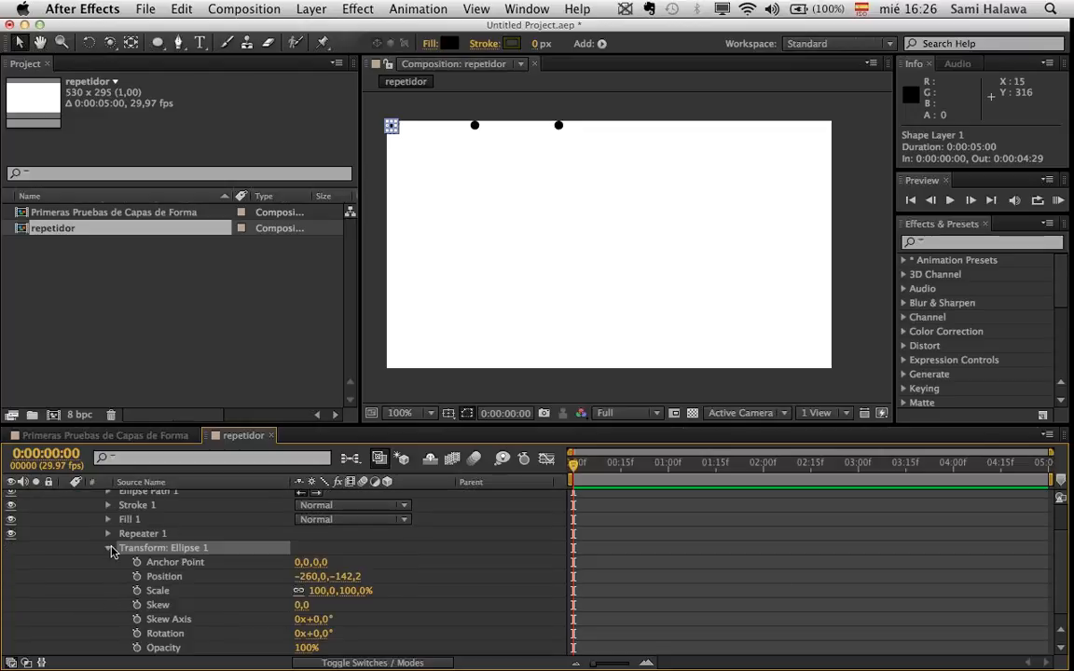
{"action": "left_click", "coordinate": [108, 549]}
- Expand Repeater 1 and examine its Copies, Offset and Transform: Repeater 1 entries
{"action": "left_click", "coordinate": [142, 581]}
{"action": "left_click", "coordinate": [108, 582]}
{"action": "scroll", "coordinate": [221, 593], "scroll_direction": "down", "scroll_amount": 1}
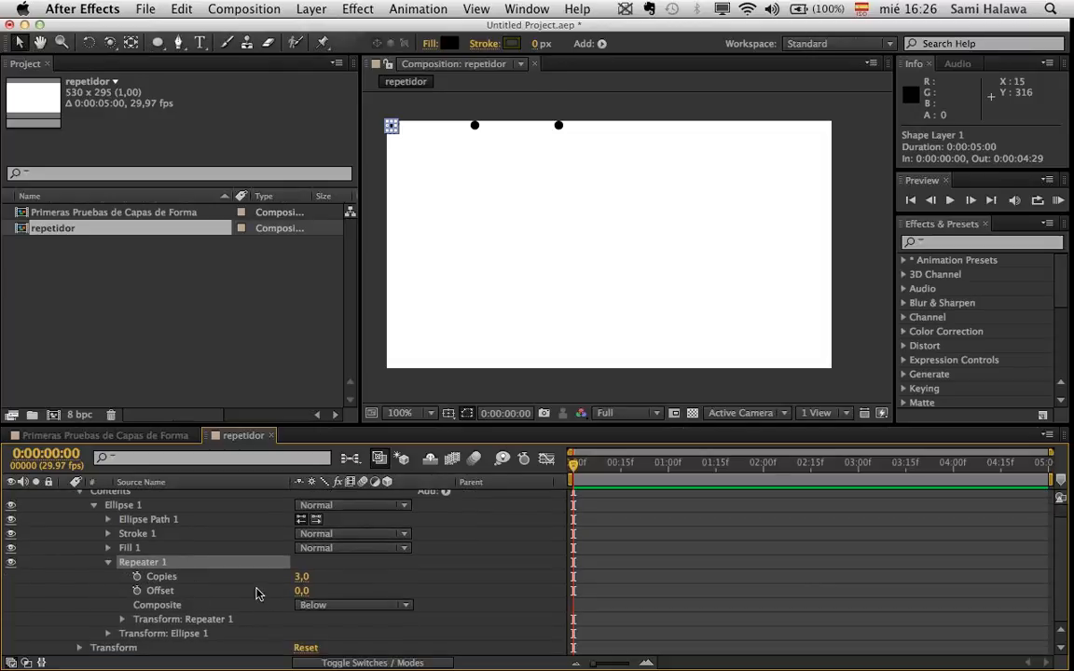
{"action": "left_click_drag", "start_coordinate": [178, 582], "coordinate": [180, 593]}
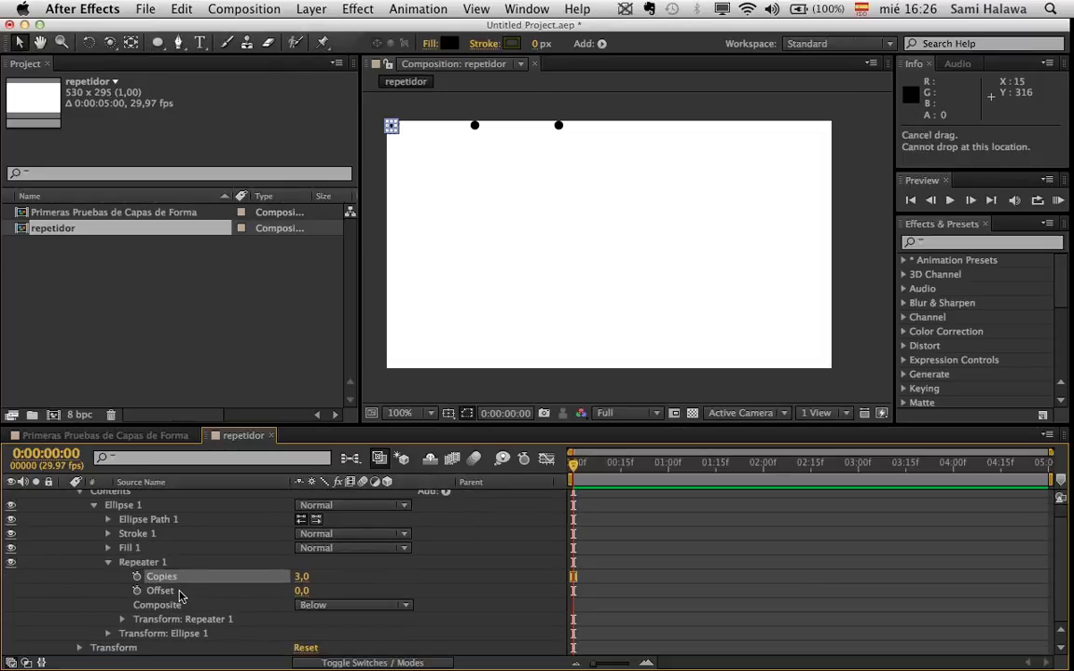
{"action": "left_click", "coordinate": [237, 594]}
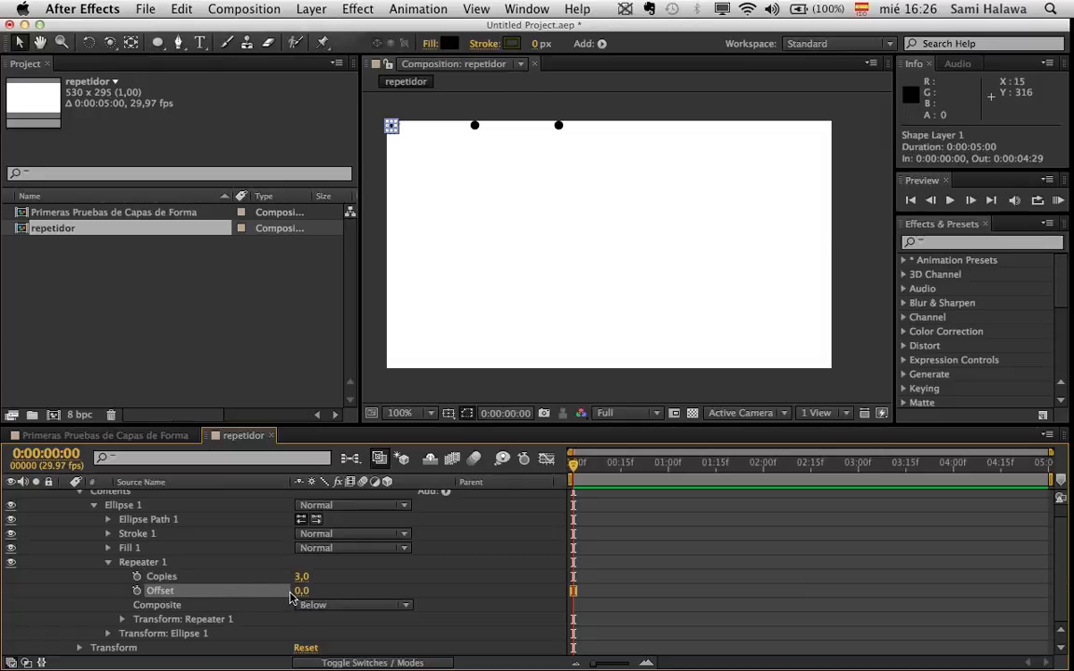
{"action": "left_click", "coordinate": [149, 621]}
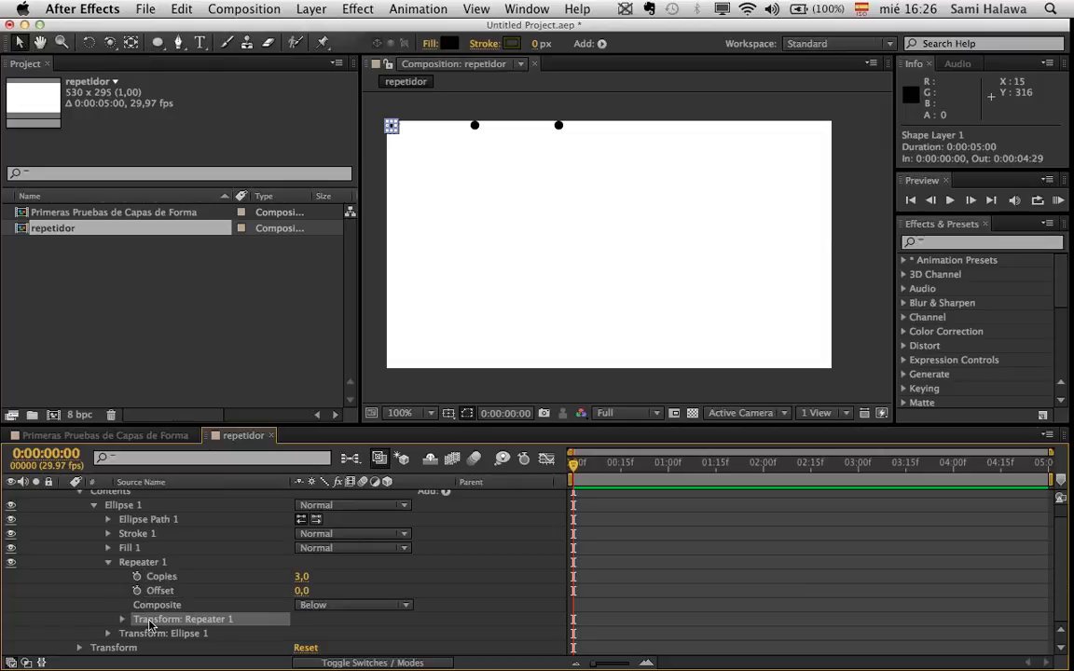
- Expand Transform: Repeater 1 and reduce the horizontal Position offset between the copies to 15
{"action": "left_click", "coordinate": [126, 620]}
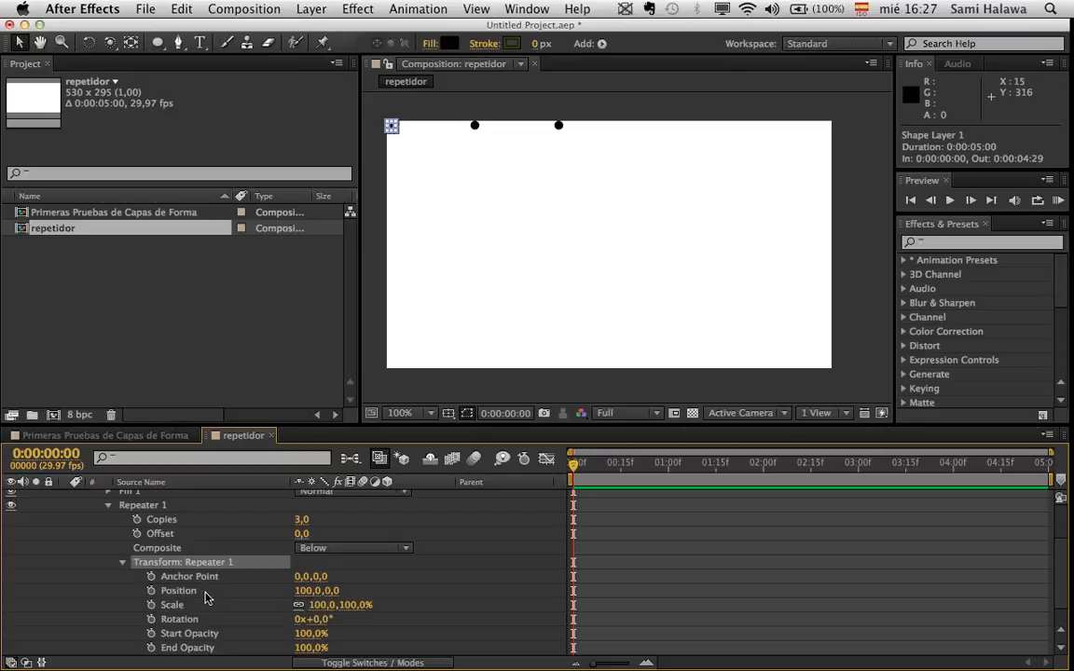
{"action": "left_click", "coordinate": [301, 591]}
{"action": "type", "text": "10"}
{"action": "key", "text": "Return"}
{"action": "left_click_drag", "start_coordinate": [215, 576], "coordinate": [221, 577]}
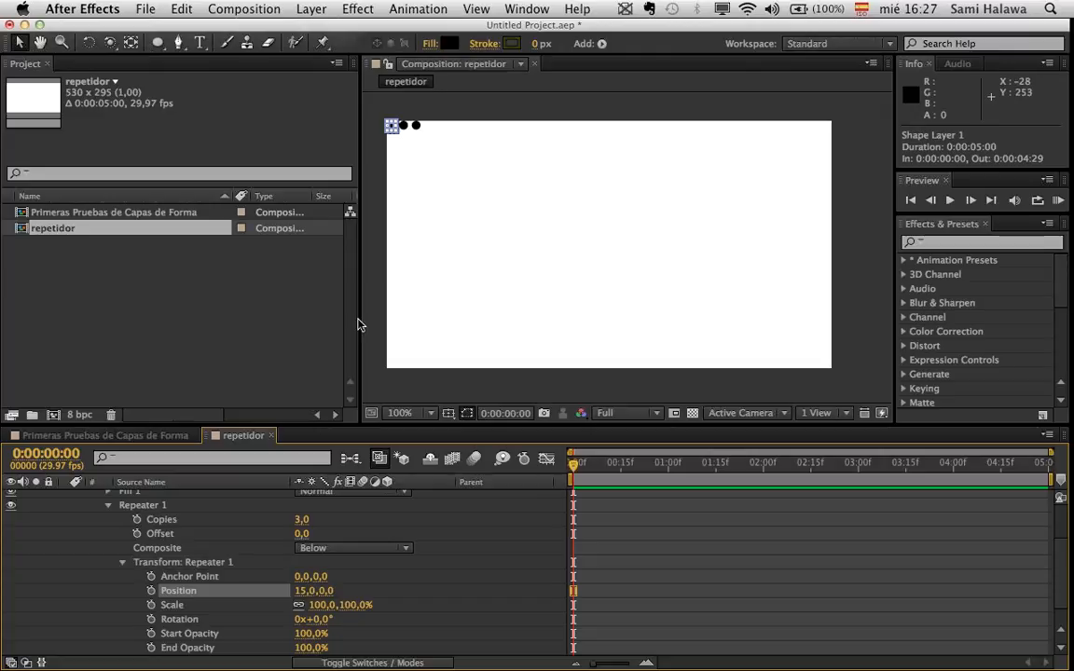
- Tighten the spacing of the repeated circles by setting Repeater 1's horizontal Position to 11
{"action": "key", "text": "period"}
{"action": "left_click_drag", "start_coordinate": [410, 121], "coordinate": [609, 213]}
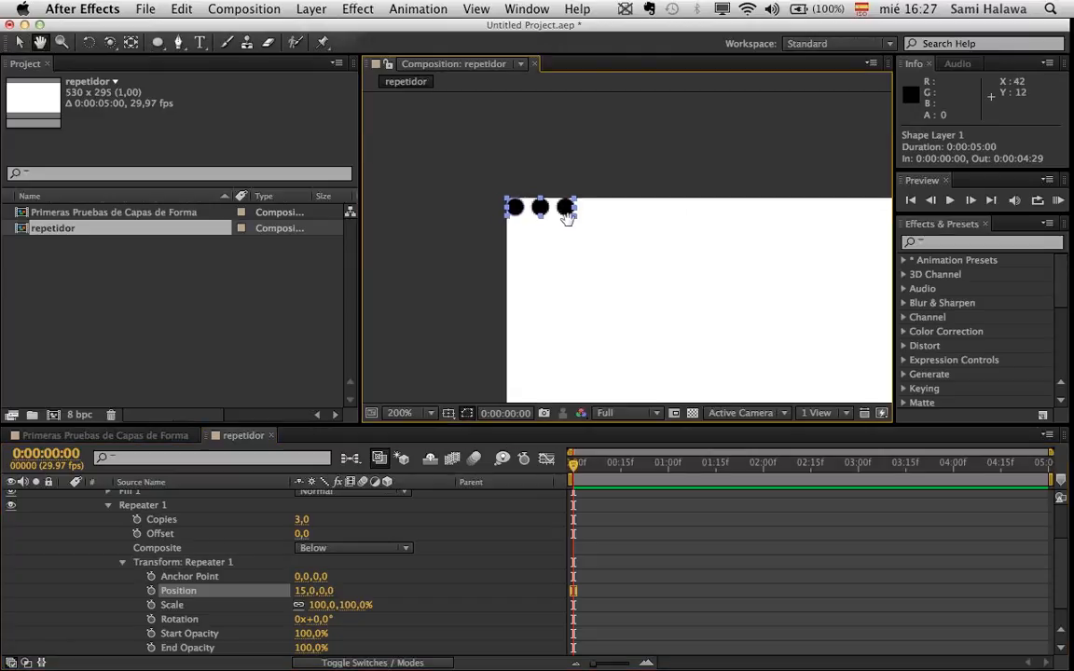
{"action": "left_click", "coordinate": [438, 256]}
{"action": "left_click", "coordinate": [540, 209]}
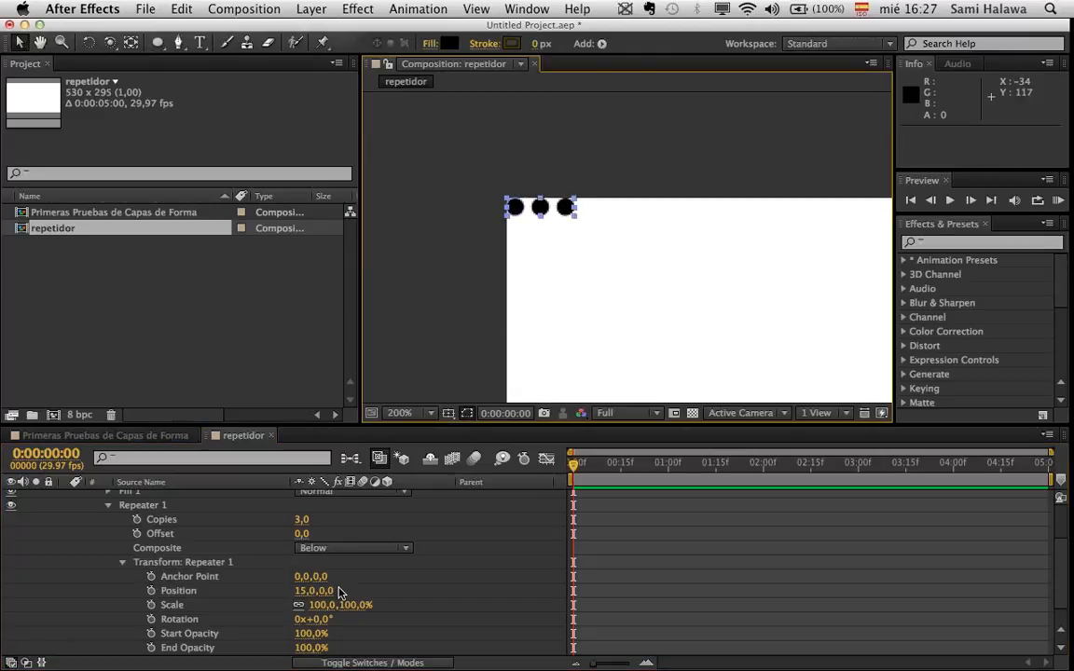
{"action": "mouse_move", "coordinate": [301, 591]}
{"action": "left_mouse_down"}
{"action": "mouse_move", "coordinate": [287, 590]}
{"action": "mouse_move", "coordinate": [297, 590]}
{"action": "left_mouse_up"}
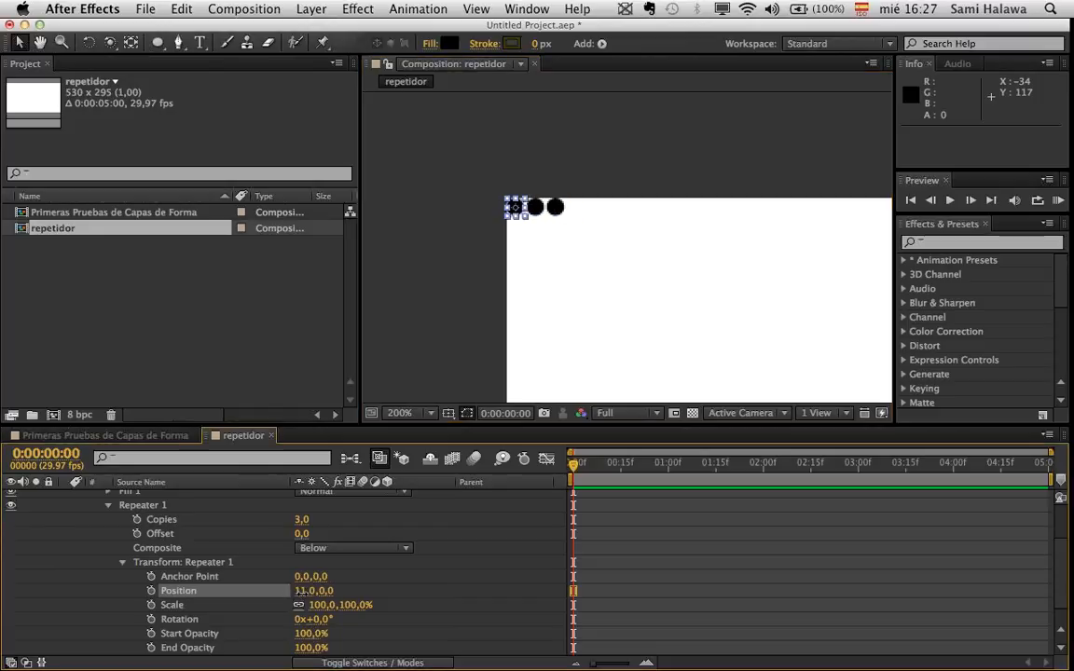
- Set Repeater 1's Copies to 49 so the row of circles spans the composition's full width
{"action": "left_click", "coordinate": [592, 260]}
{"action": "key", "text": "space"}
{"action": "left_click_drag", "start_coordinate": [632, 315], "coordinate": [484, 194]}
{"action": "key", "text": "comma"}
{"action": "key", "text": "space"}
{"action": "left_click_drag", "start_coordinate": [549, 227], "coordinate": [469, 221]}
{"action": "left_click", "coordinate": [307, 520]}
{"action": "type", "text": "12"}
{"action": "key", "text": "Return"}
{"action": "mouse_move", "coordinate": [320, 521]}
{"action": "left_mouse_down"}
{"action": "mouse_move", "coordinate": [357, 519]}
{"action": "mouse_move", "coordinate": [338, 516]}
{"action": "left_mouse_up"}
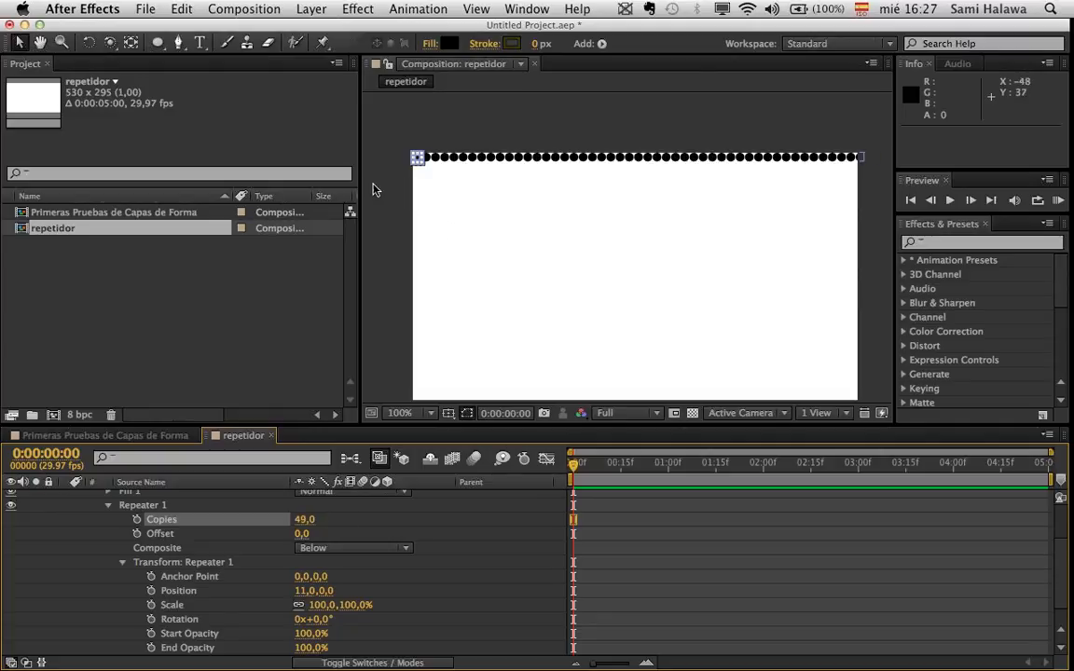
{"action": "key", "text": "space"}
{"action": "left_click_drag", "start_coordinate": [411, 265], "coordinate": [409, 237]}
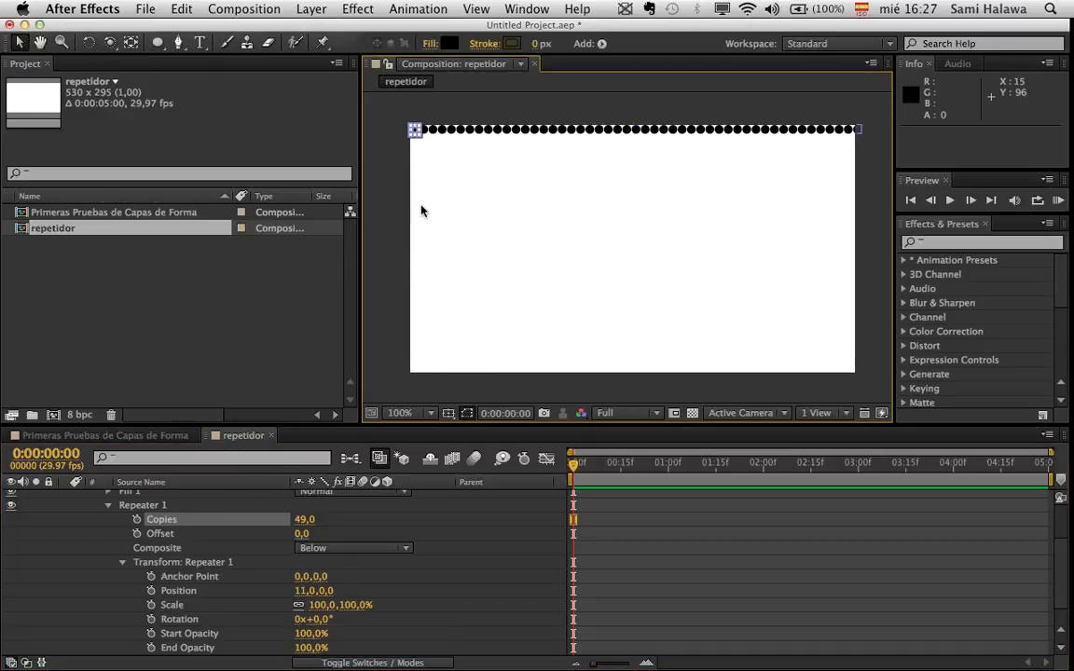
- Try changing the vertical Position of Repeater 1's copies and undo the change
{"action": "left_click", "coordinate": [429, 171]}
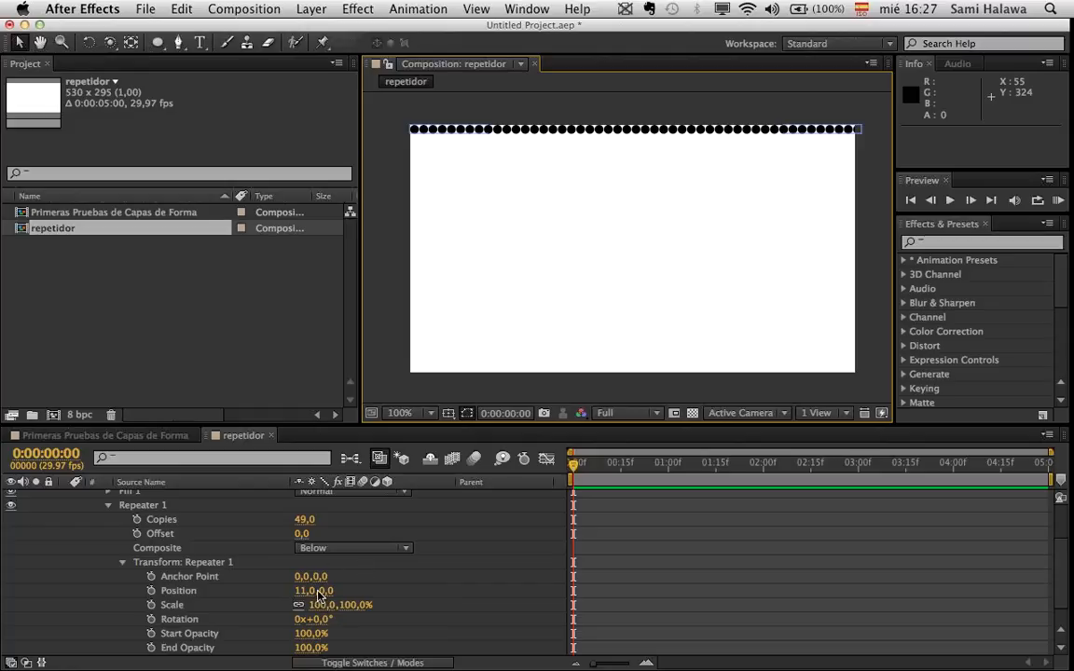
{"action": "mouse_move", "coordinate": [322, 590]}
{"action": "left_mouse_down"}
{"action": "mouse_move", "coordinate": [352, 590]}
{"action": "mouse_move", "coordinate": [322, 590]}
{"action": "left_mouse_up"}
{"action": "key", "text": "super+z"}
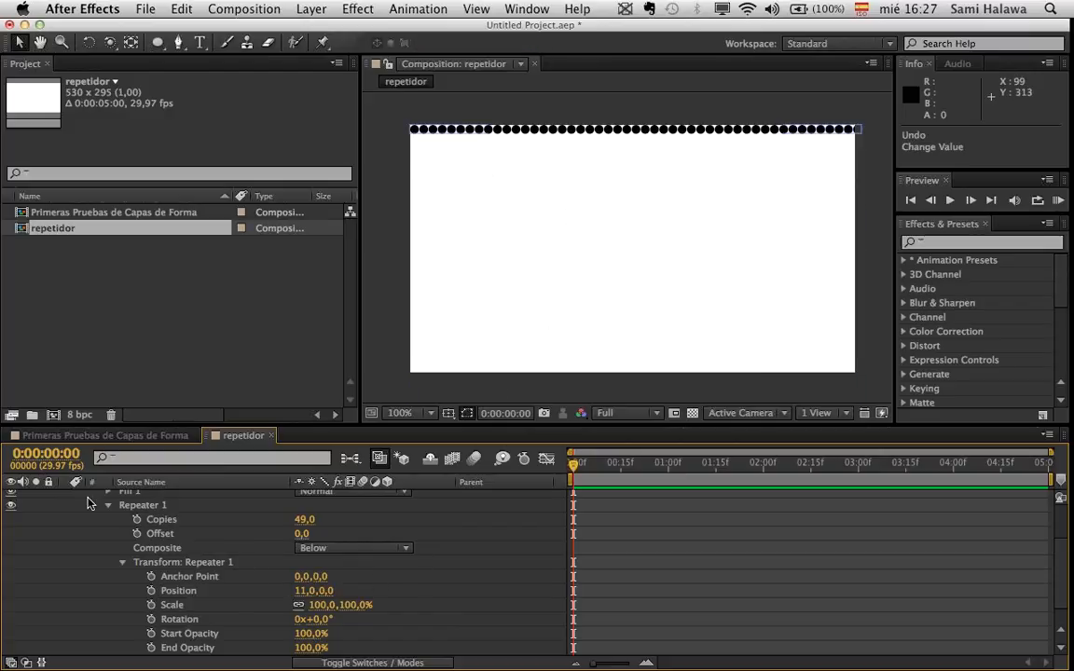
- Collapse Repeater 1 and add a second Repeater below it in the Ellipse 1 group
{"action": "scroll", "coordinate": [121, 531], "scroll_direction": "up", "scroll_amount": 3}
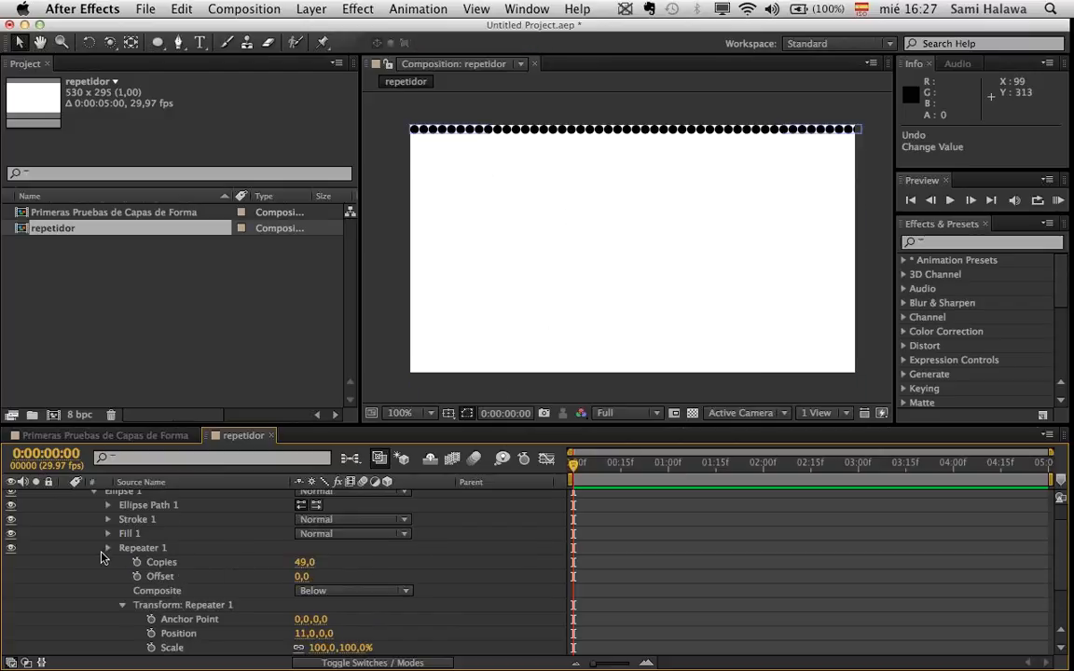
{"action": "left_click", "coordinate": [109, 554]}
{"action": "left_click", "coordinate": [256, 584]}
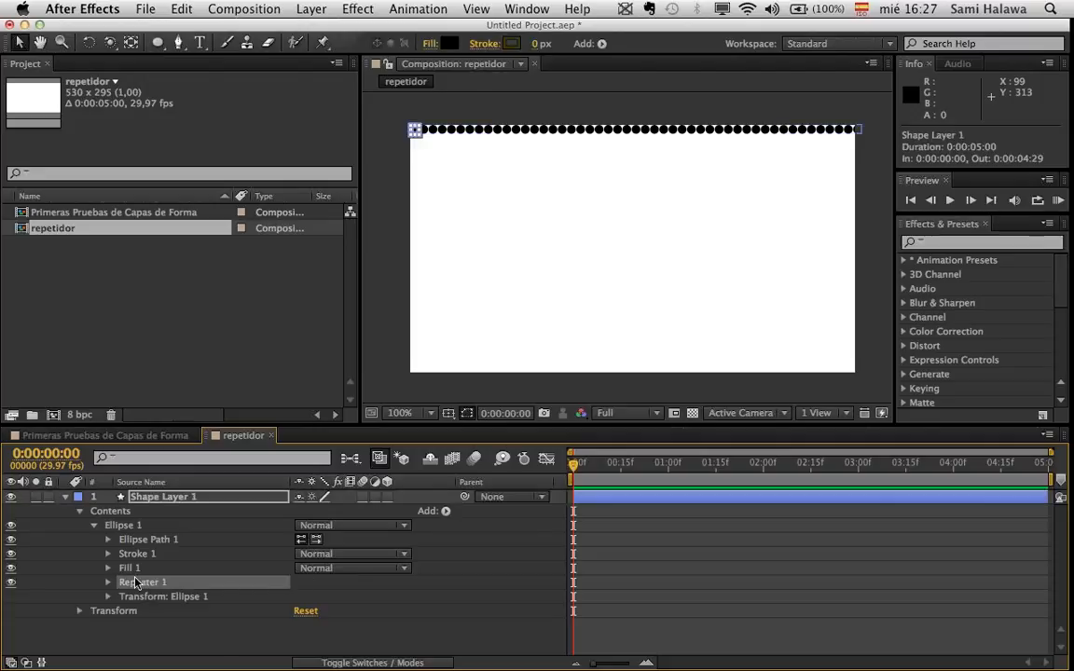
{"action": "left_click", "coordinate": [446, 512]}
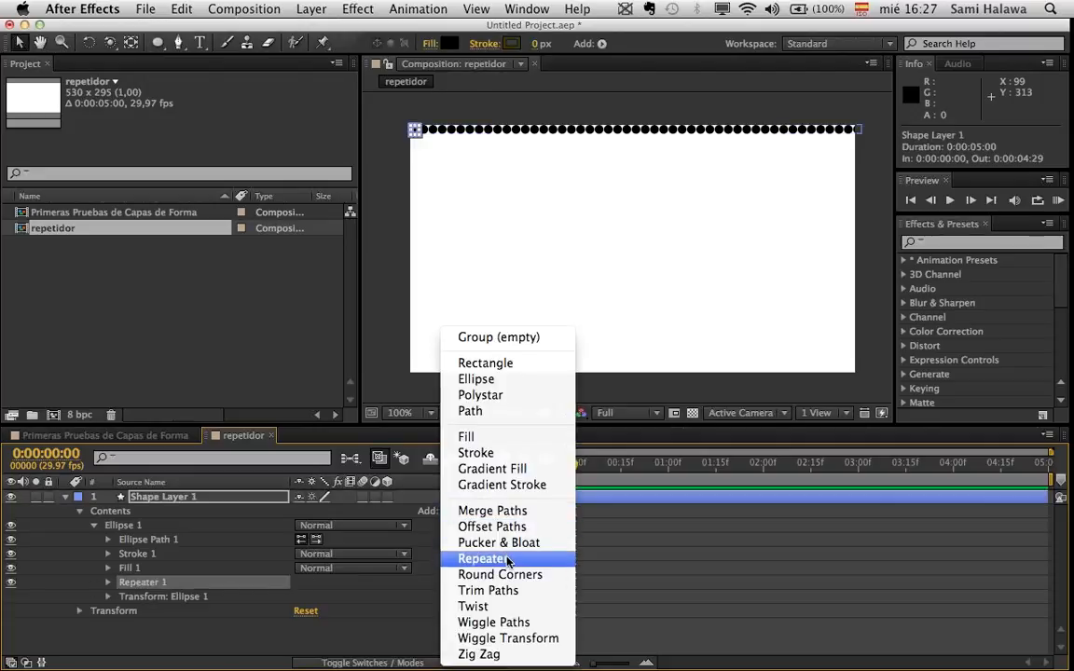
{"action": "left_click", "coordinate": [467, 549]}
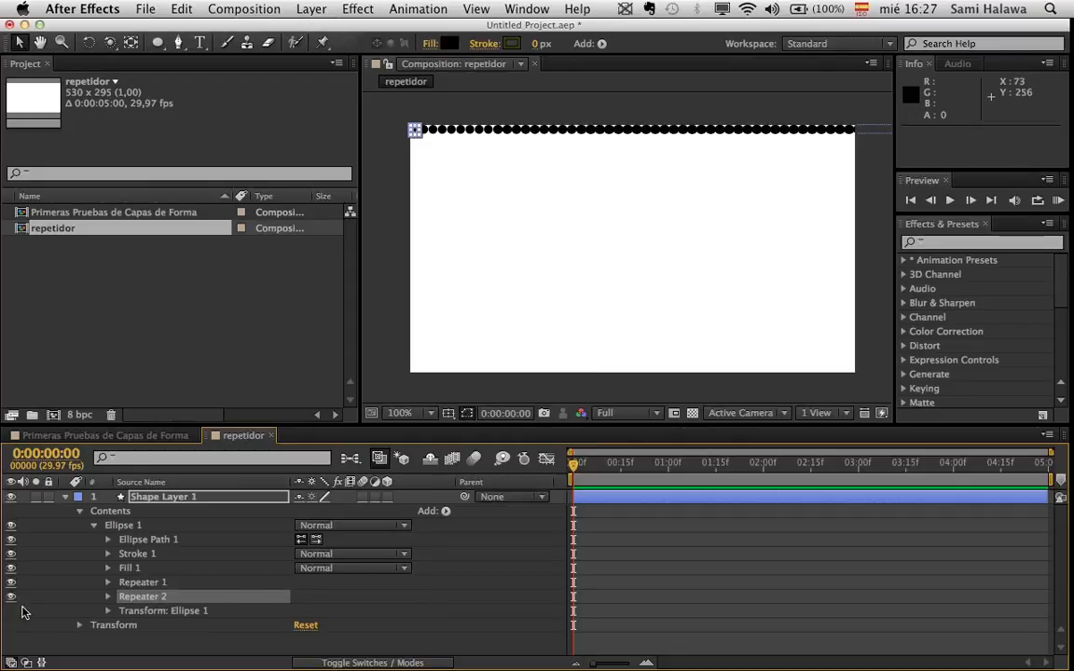
- Expand Repeater 2's transform properties and set its Position to 0 horizontally and 11 vertically
{"action": "left_click", "coordinate": [108, 596]}
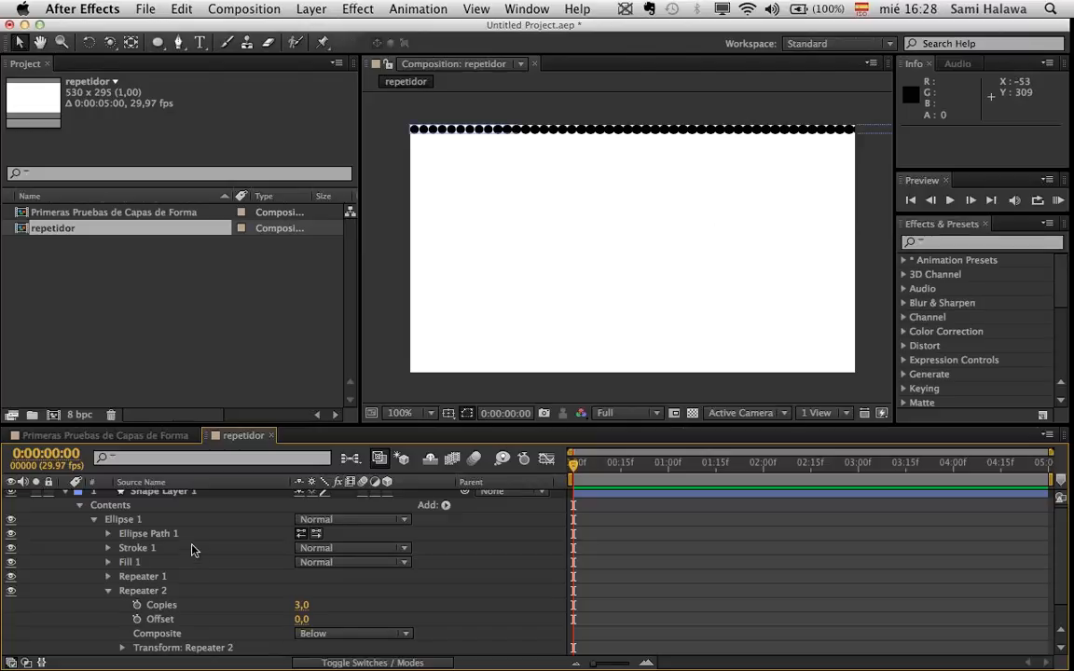
{"action": "scroll", "coordinate": [253, 605], "scroll_direction": "down", "scroll_amount": 1}
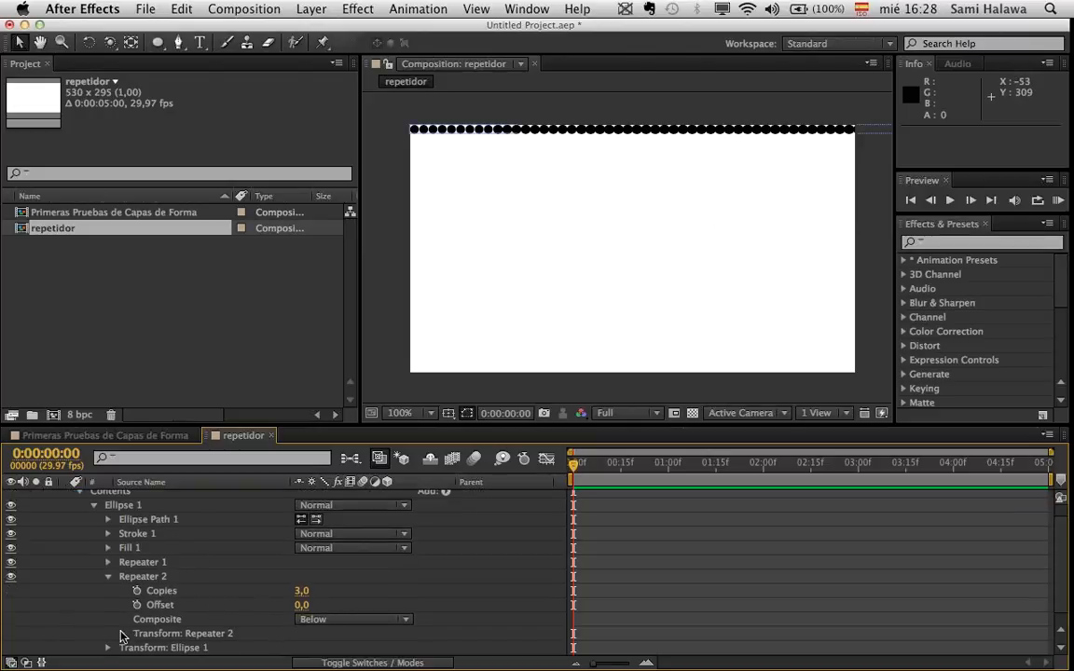
{"action": "left_click", "coordinate": [122, 634]}
{"action": "scroll", "coordinate": [248, 620], "scroll_direction": "down", "scroll_amount": 5}
{"action": "scroll", "coordinate": [251, 615], "scroll_direction": "down", "scroll_amount": 1}
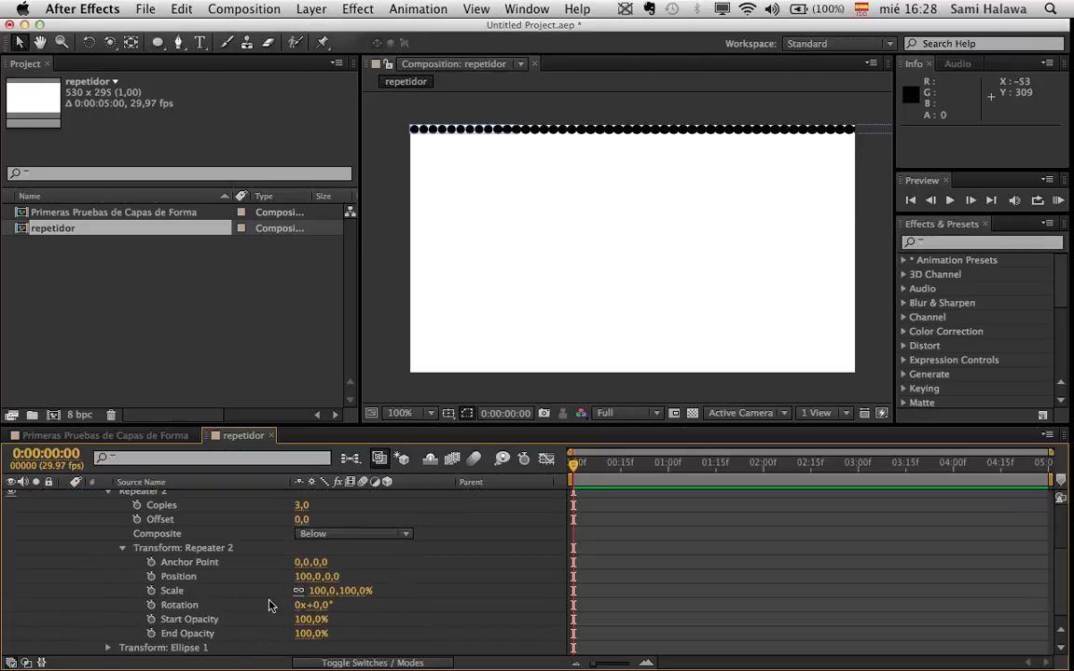
{"action": "left_click", "coordinate": [314, 577]}
{"action": "key", "text": "Return"}
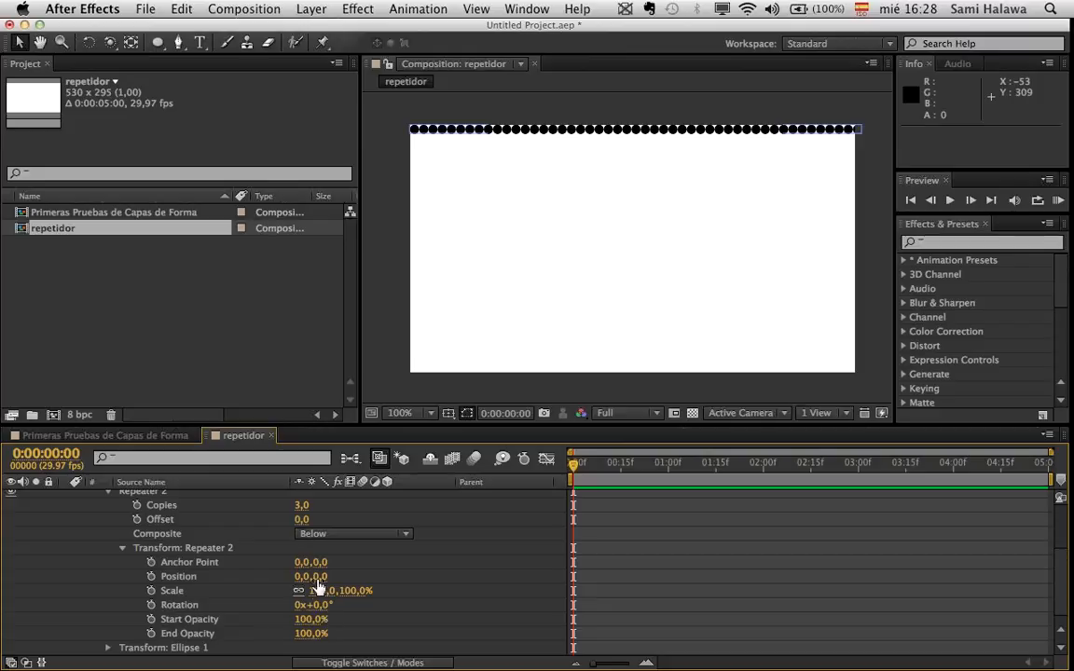
{"action": "left_click_drag", "start_coordinate": [317, 577], "coordinate": [286, 523]}
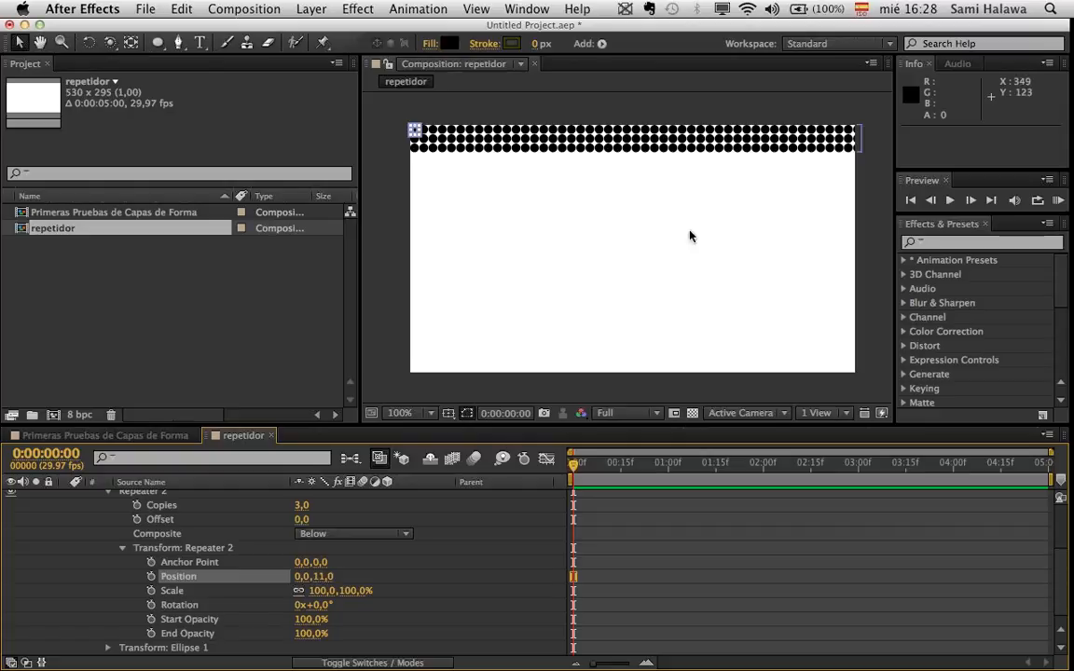
- Set Repeater 2's Copies to 28 so the rows of circles fill the composition's height
{"action": "scroll", "coordinate": [206, 545], "scroll_direction": "up", "scroll_amount": 1}
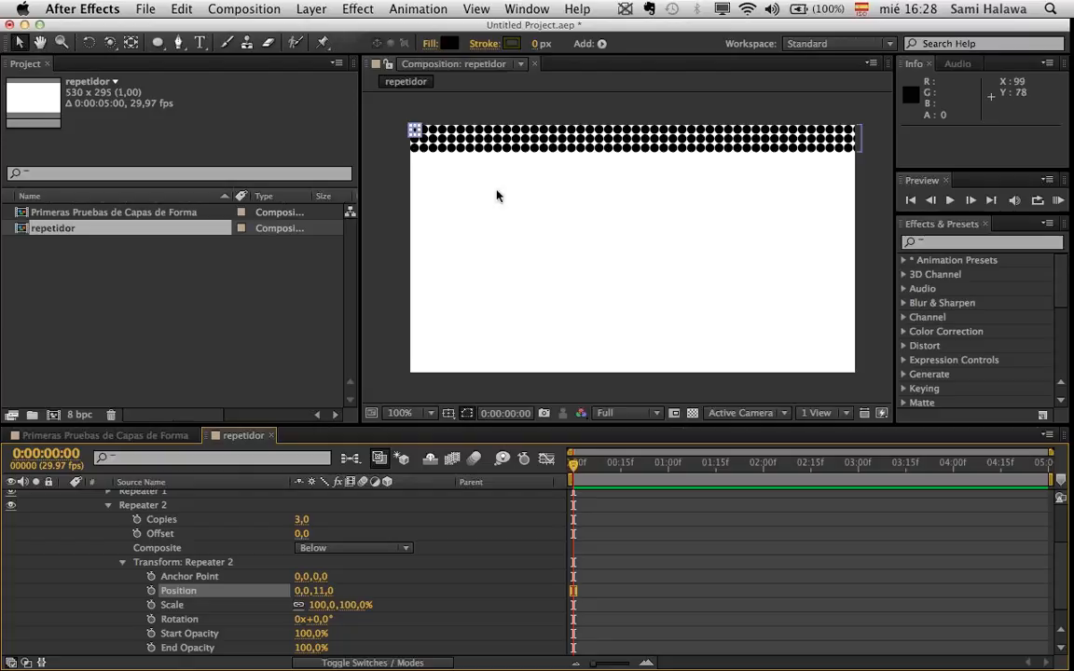
{"action": "left_click", "coordinate": [122, 573]}
{"action": "left_click", "coordinate": [122, 563]}
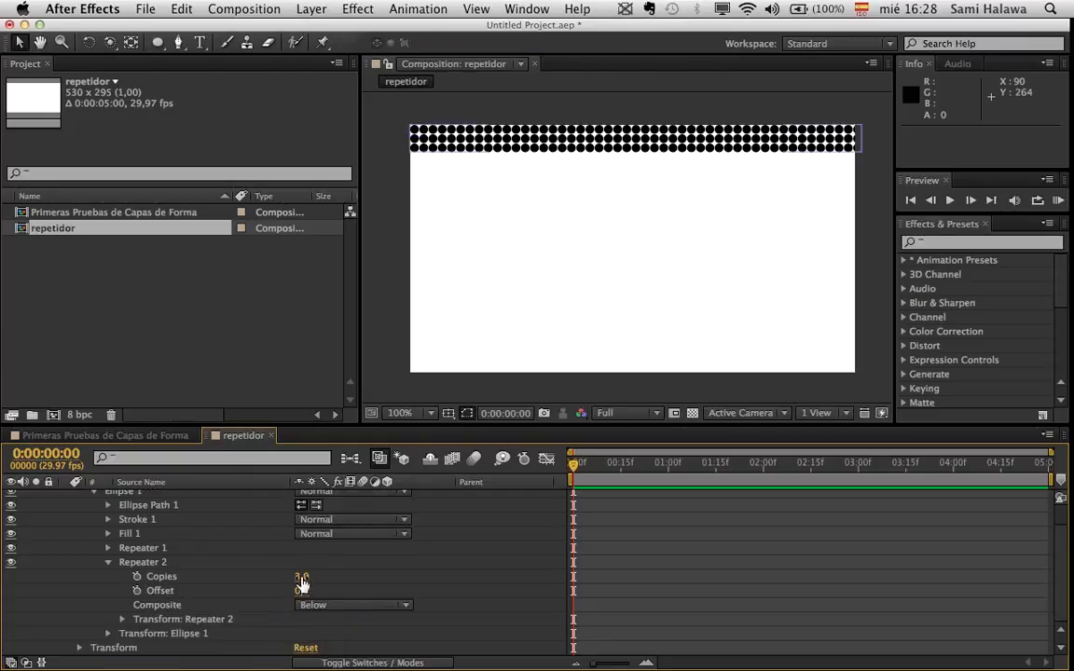
{"action": "left_click_drag", "start_coordinate": [302, 577], "coordinate": [322, 577]}
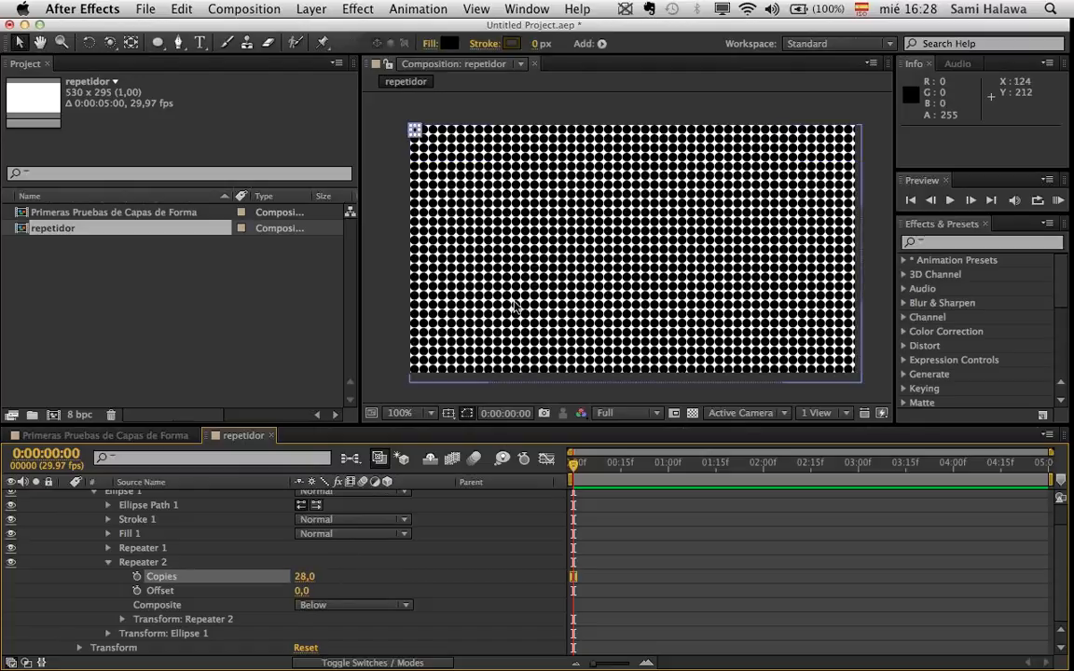
{"action": "left_click", "coordinate": [387, 300]}
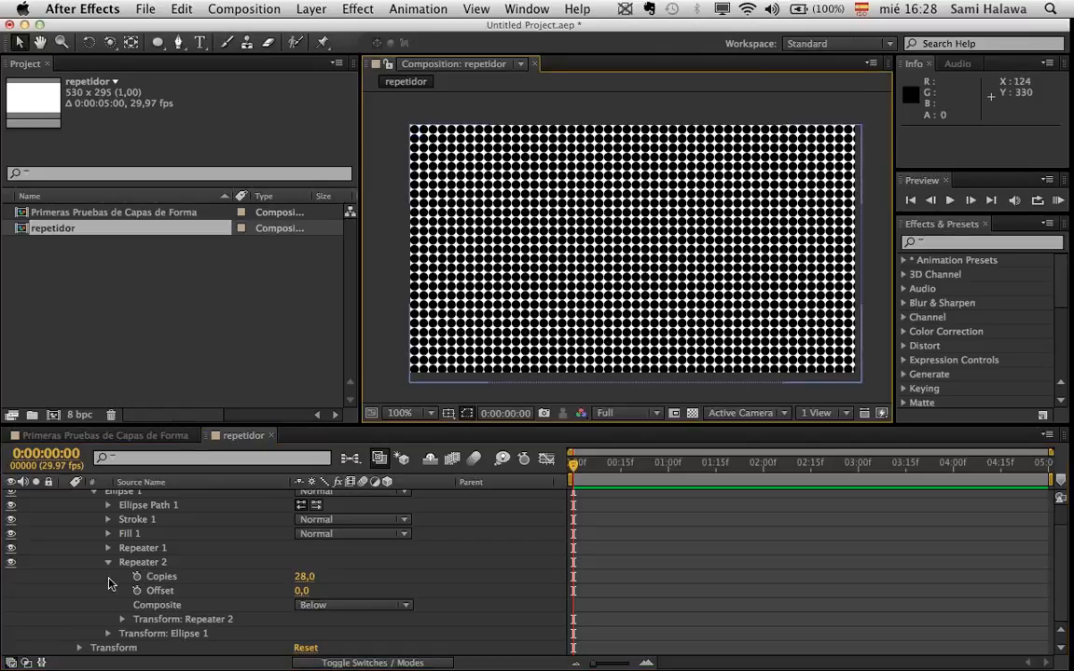
- Try fading the rows with Repeater 2's End Opacity at 2%, and return it to 100%
{"action": "left_click", "coordinate": [122, 619]}
{"action": "scroll", "coordinate": [220, 590], "scroll_direction": "down", "scroll_amount": 4}
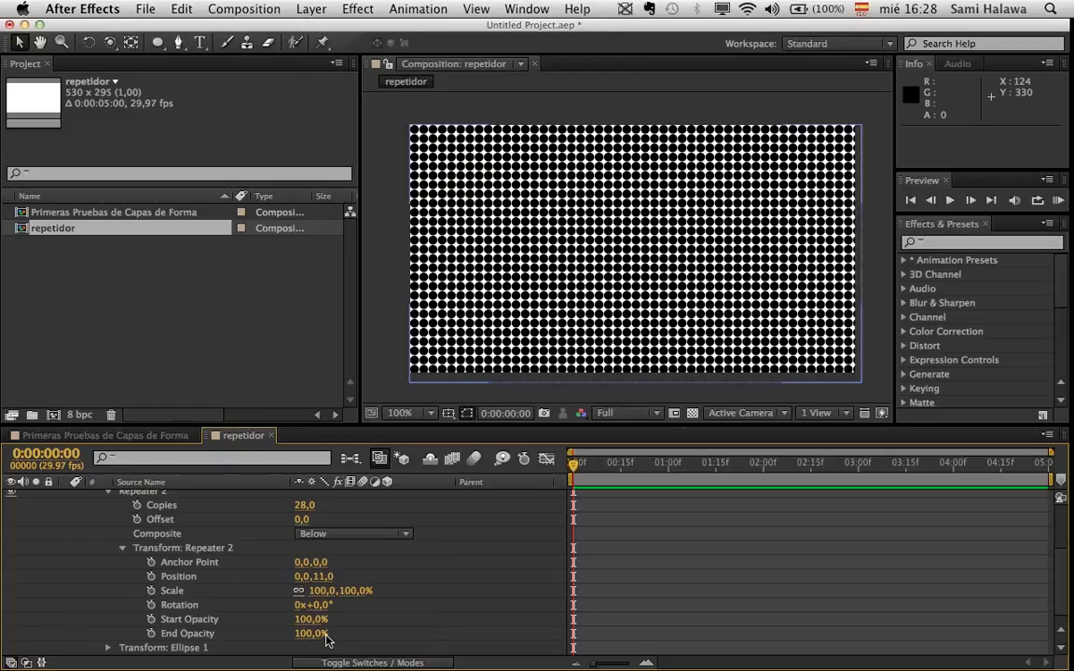
{"action": "left_click_drag", "start_coordinate": [307, 634], "coordinate": [144, 648]}
{"action": "left_click_drag", "start_coordinate": [80, 621], "coordinate": [128, 571]}
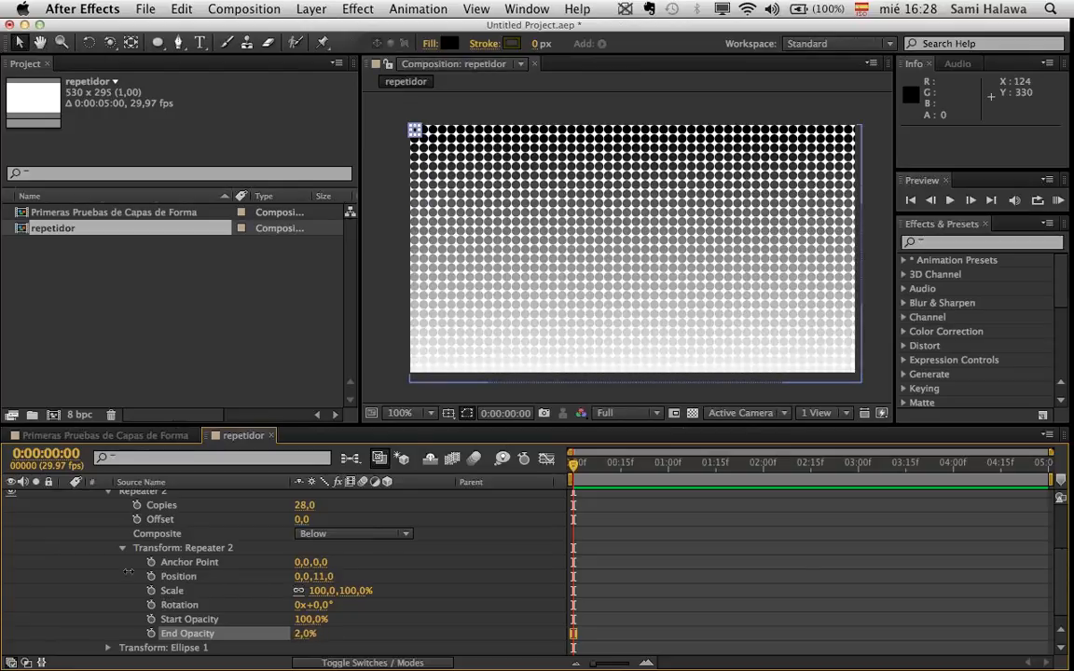
{"action": "left_click_drag", "start_coordinate": [51, 565], "coordinate": [420, 558]}
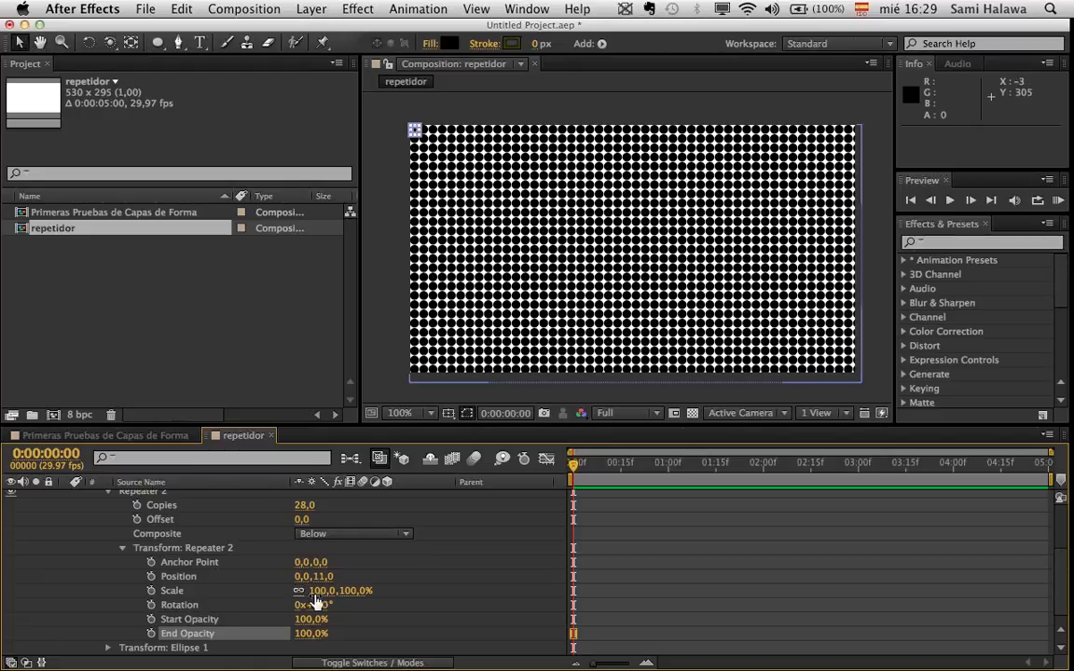
- Try altering the Scale in Repeater 2's transform and undo the change
{"action": "mouse_move", "coordinate": [317, 590]}
{"action": "left_mouse_down"}
{"action": "mouse_move", "coordinate": [233, 591]}
{"action": "mouse_move", "coordinate": [316, 591]}
{"action": "left_mouse_up"}
{"action": "key", "text": "super+z"}
{"action": "key", "text": "super+z"}
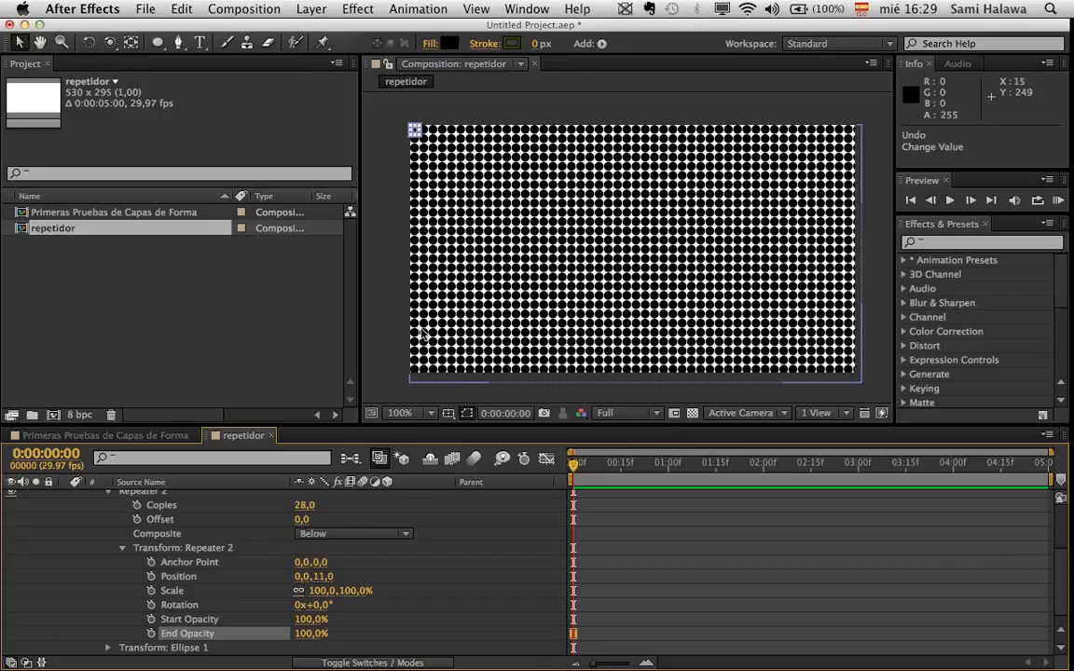
{"action": "left_click", "coordinate": [392, 346]}
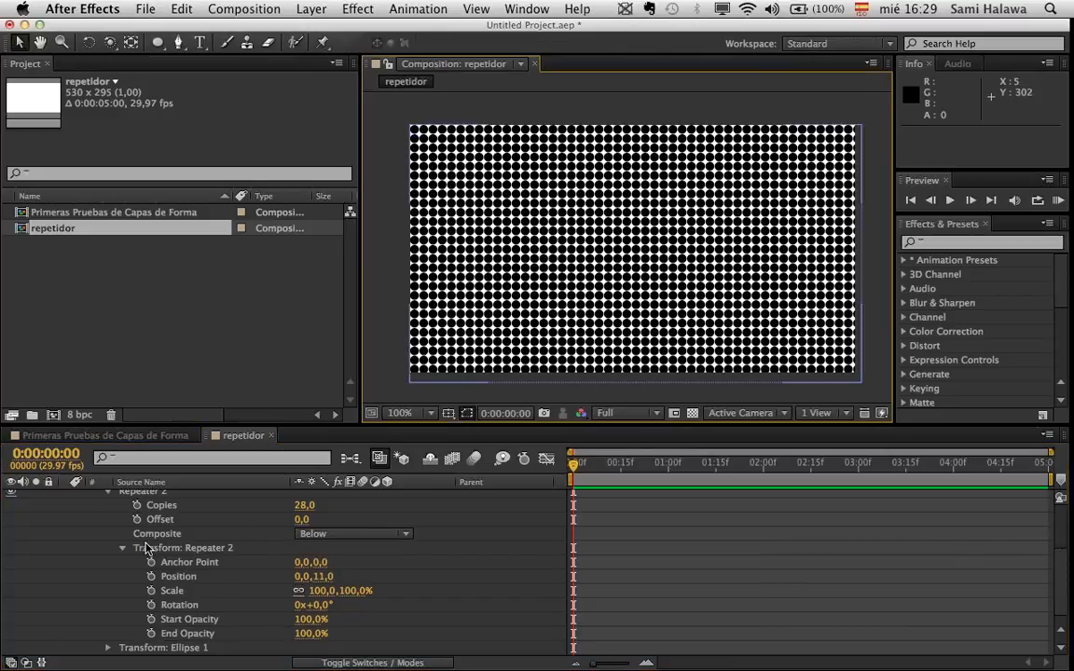
- Collapse Repeater 2 and all of Shape Layer 1's properties in the timeline
{"action": "scroll", "coordinate": [140, 569], "scroll_direction": "up", "scroll_amount": 4}
{"action": "left_click", "coordinate": [108, 597]}
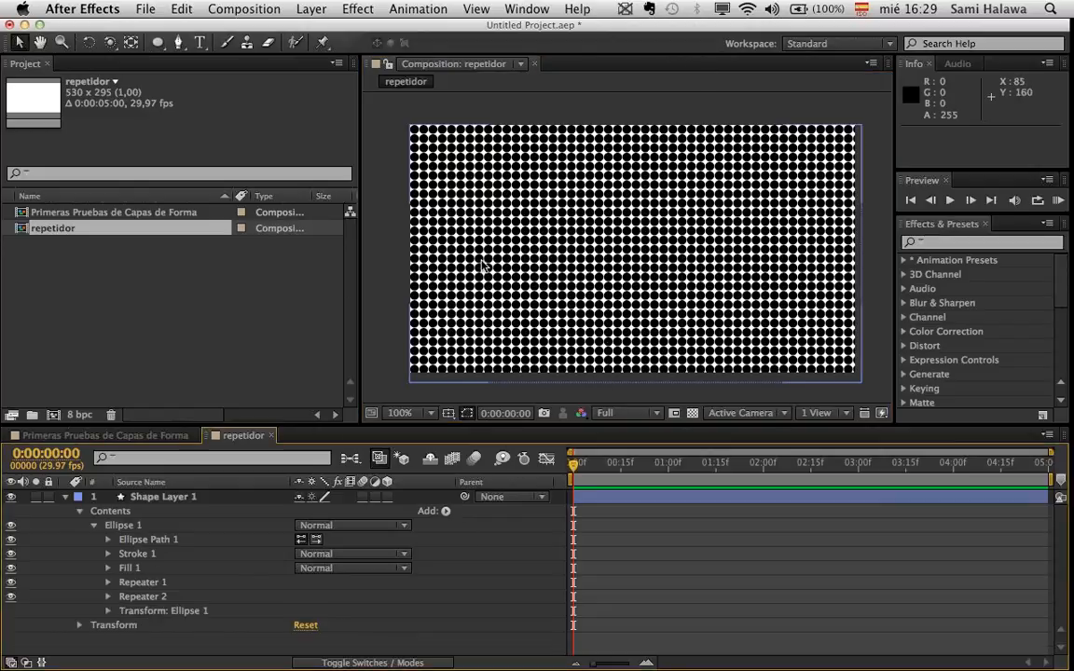
{"action": "left_click", "coordinate": [64, 497]}
- Create a green 530 x 295 px solid named Fondo and place it beneath Shape Layer 1
{"action": "right_click", "coordinate": [304, 550]}
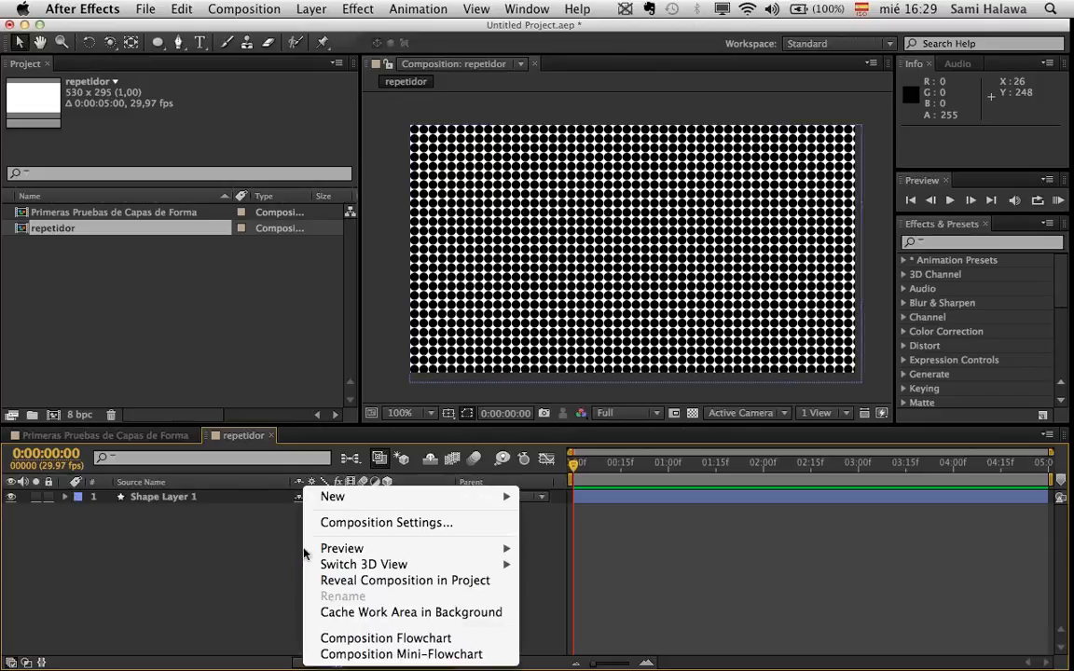
{"action": "mouse_move", "coordinate": [420, 497]}
{"action": "left_click", "coordinate": [589, 544]}
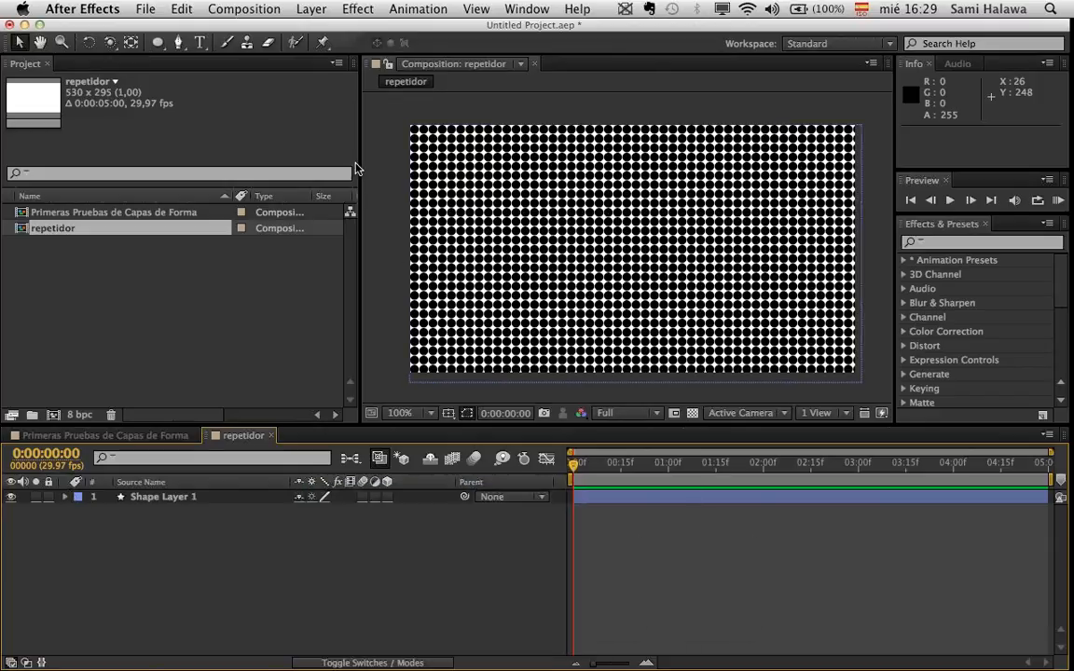
{"action": "type", "text": "Fondo"}
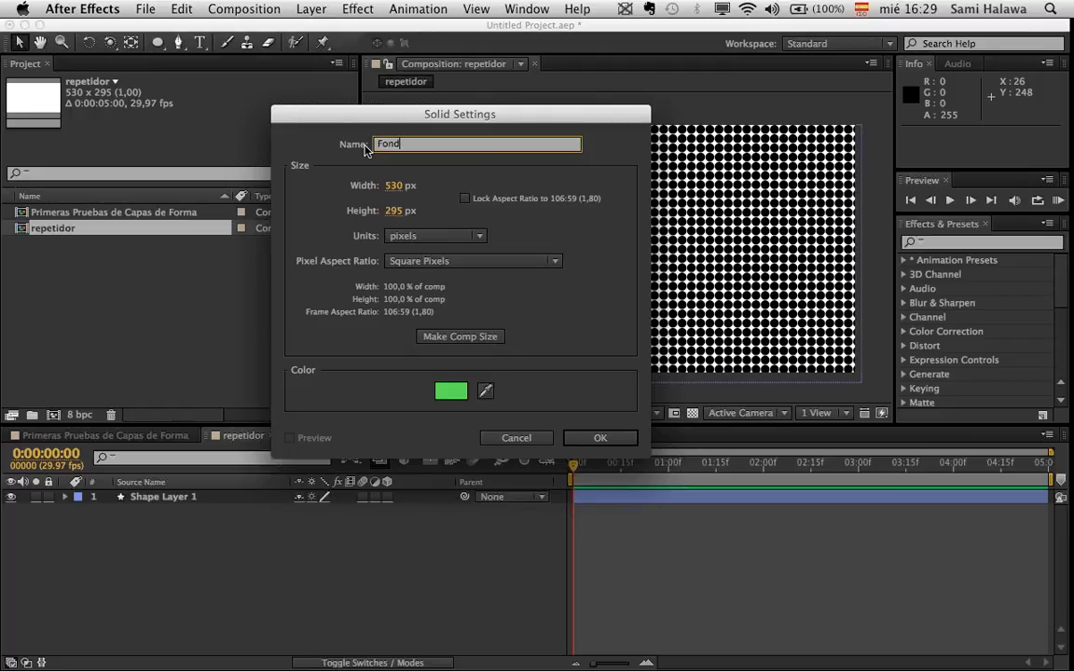
{"action": "key", "text": "Return"}
{"action": "left_click_drag", "start_coordinate": [216, 497], "coordinate": [215, 521]}
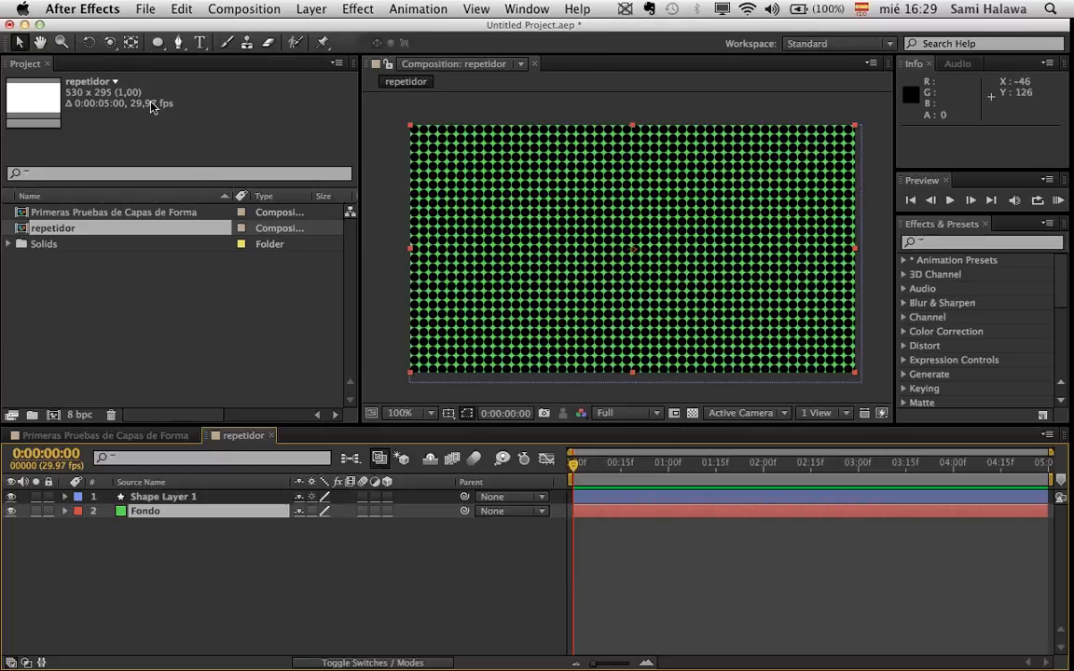
- Apply the Generate effect Ramp to the Fondo solid
{"action": "left_click", "coordinate": [250, 513]}
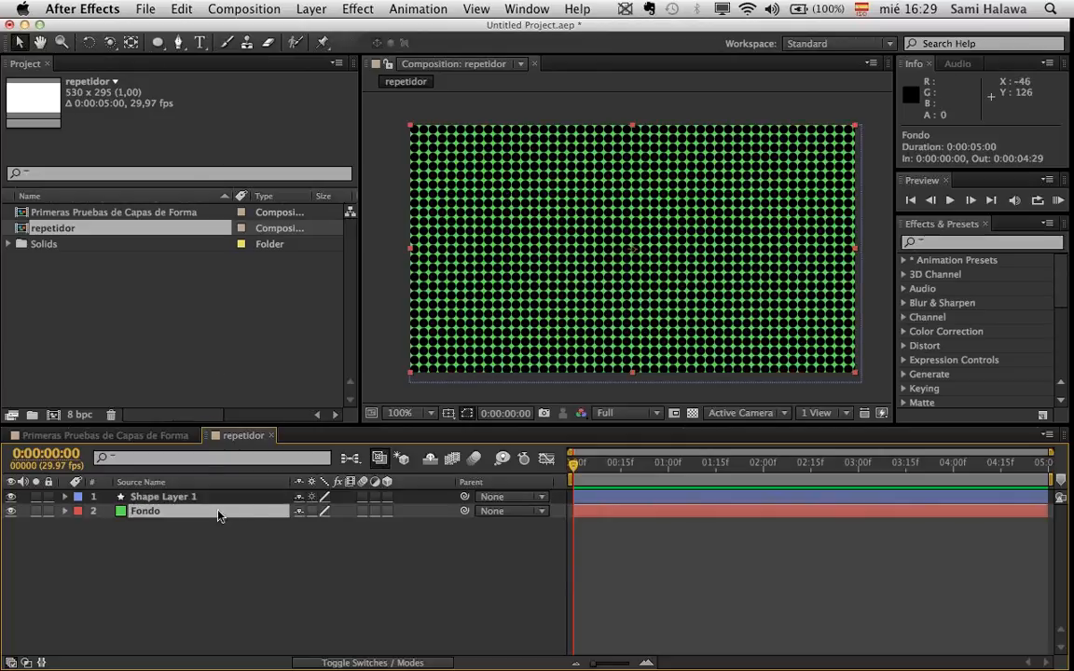
{"action": "left_click", "coordinate": [342, 7]}
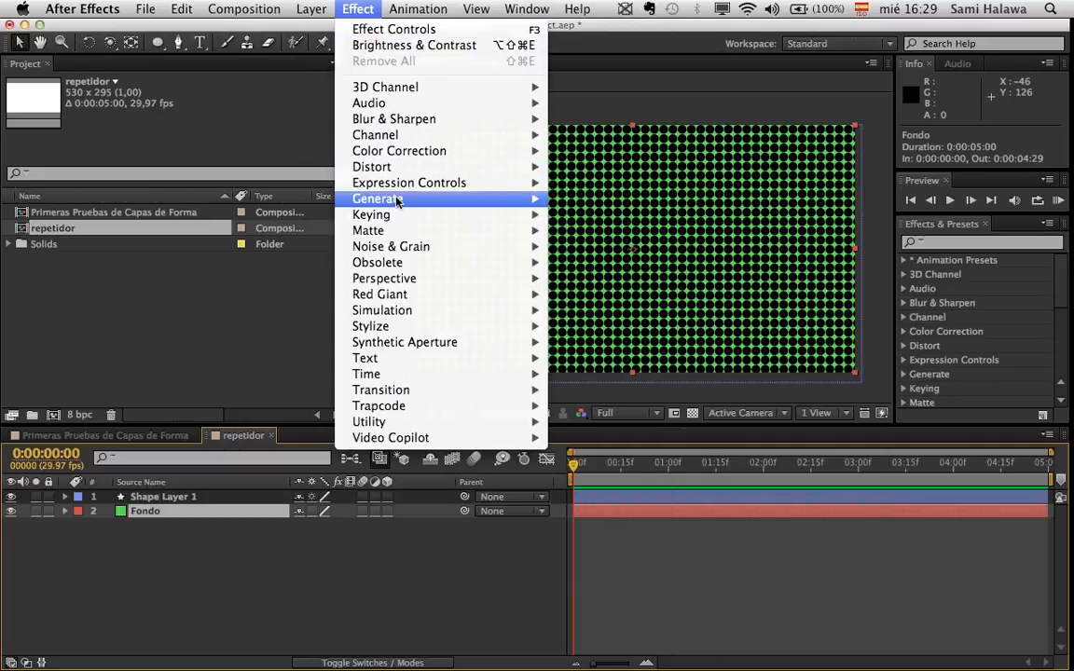
{"action": "mouse_move", "coordinate": [397, 200]}
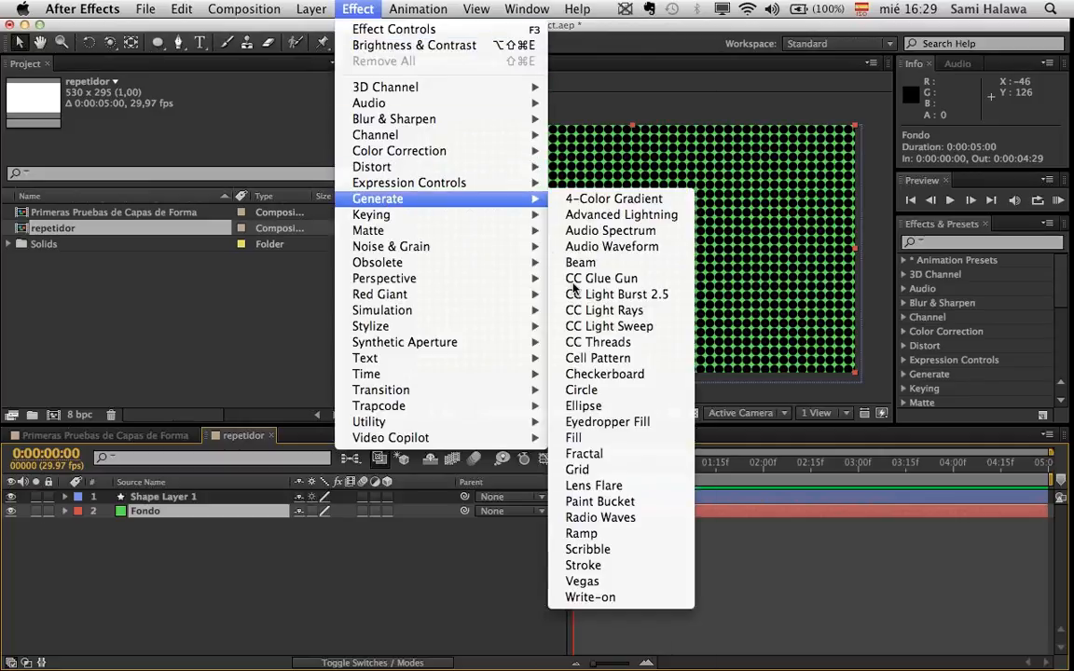
{"action": "left_click", "coordinate": [605, 532]}
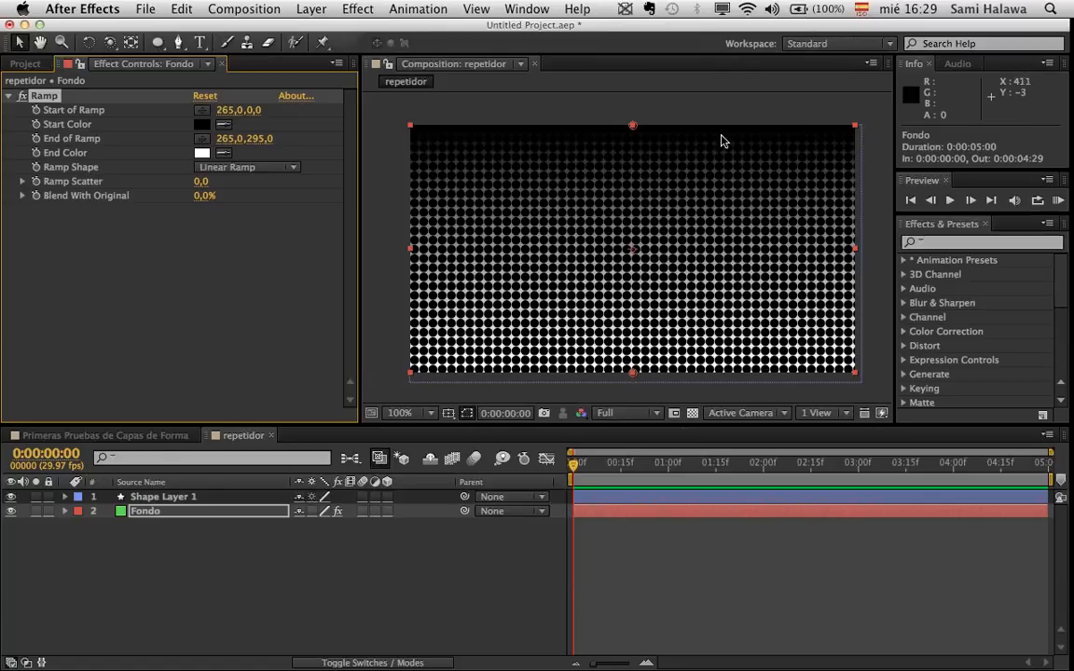
- Set the Ramp Shape to Radial Ramp, starting at the composition's centre (264, 147) and ending well below the frame at about 255, 585
{"action": "left_click", "coordinate": [233, 168]}
{"action": "left_click", "coordinate": [246, 199]}
{"action": "left_click_drag", "start_coordinate": [633, 125], "coordinate": [630, 248]}
{"action": "scroll", "coordinate": [630, 248], "scroll_direction": "down", "scroll_amount": 2}
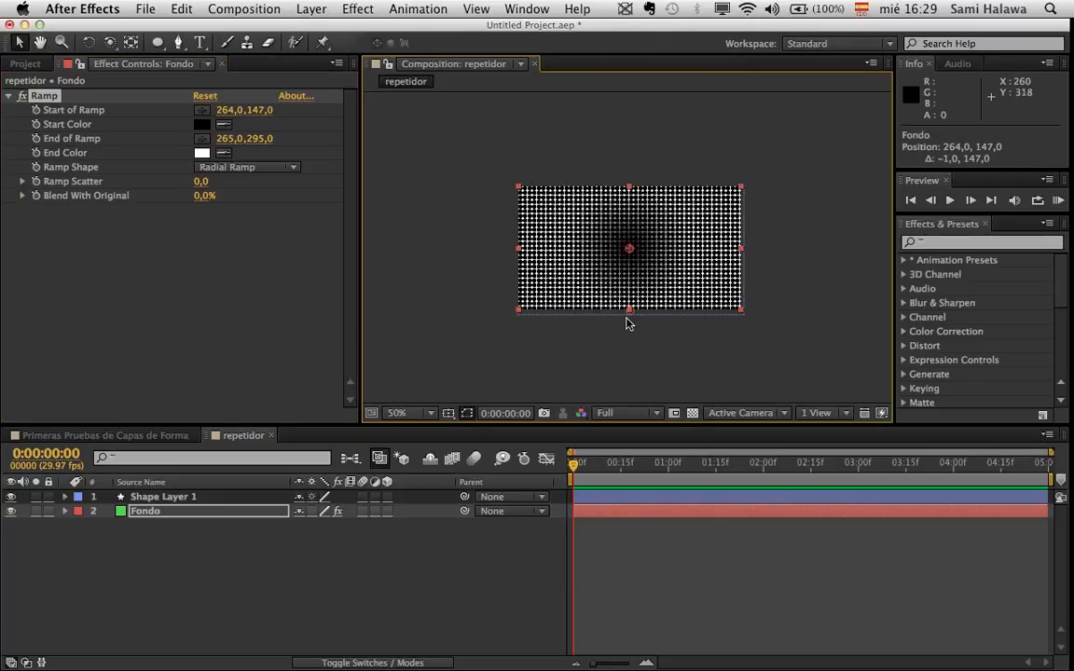
{"action": "left_click_drag", "start_coordinate": [631, 326], "coordinate": [626, 461]}
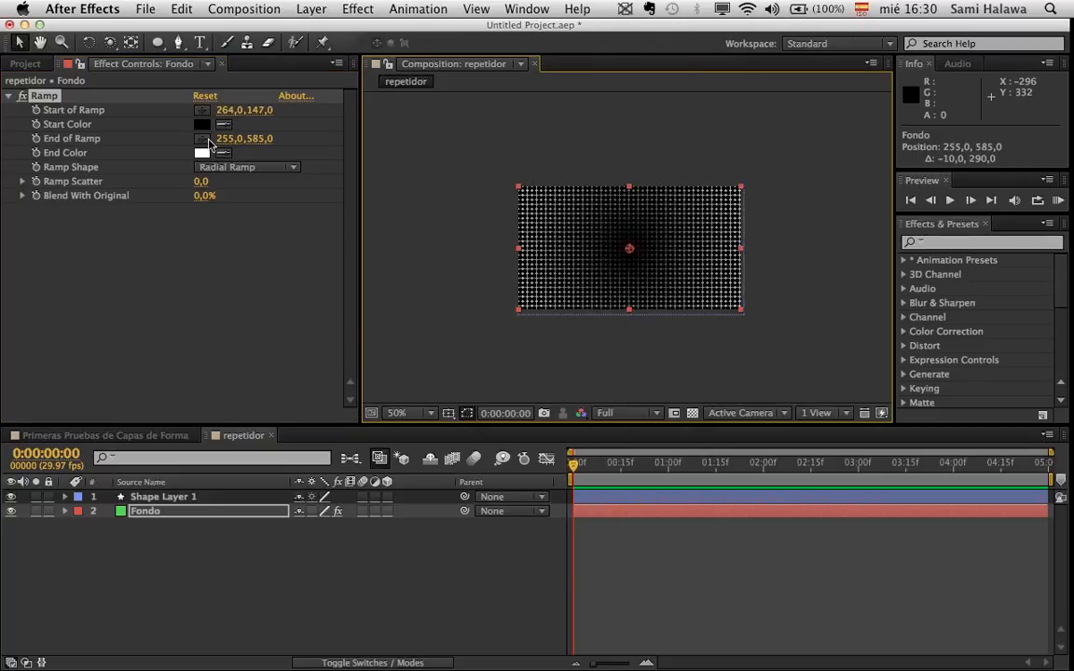
- Set the Ramp's Start Color to the muted light blue 5FB0BE
{"action": "left_click", "coordinate": [201, 124]}
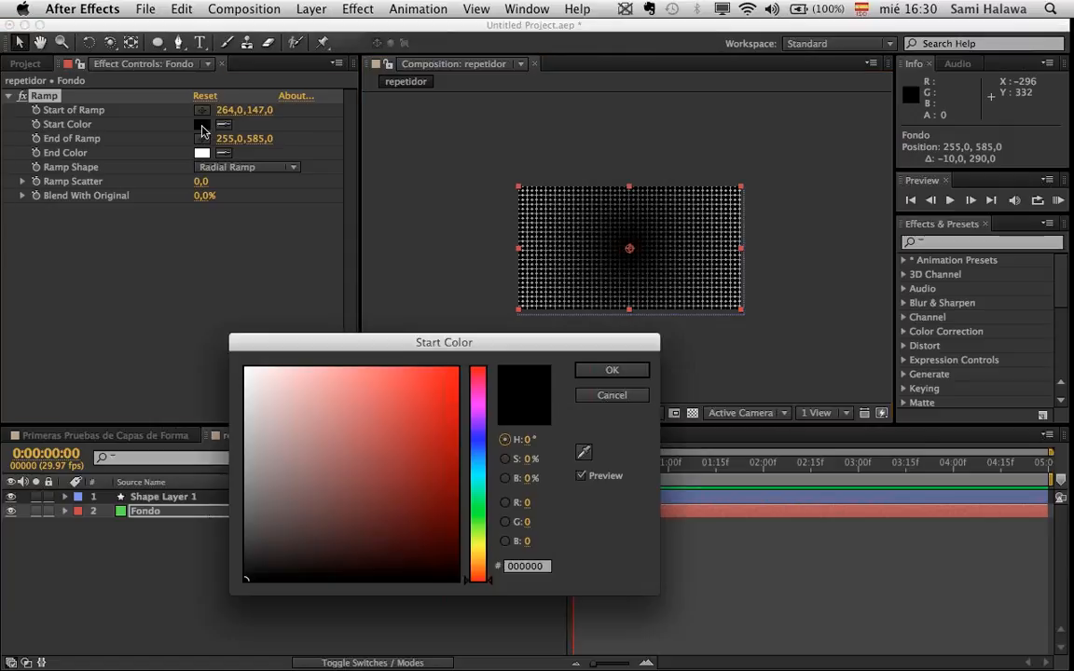
{"action": "left_click", "coordinate": [477, 446]}
{"action": "left_click", "coordinate": [350, 421]}
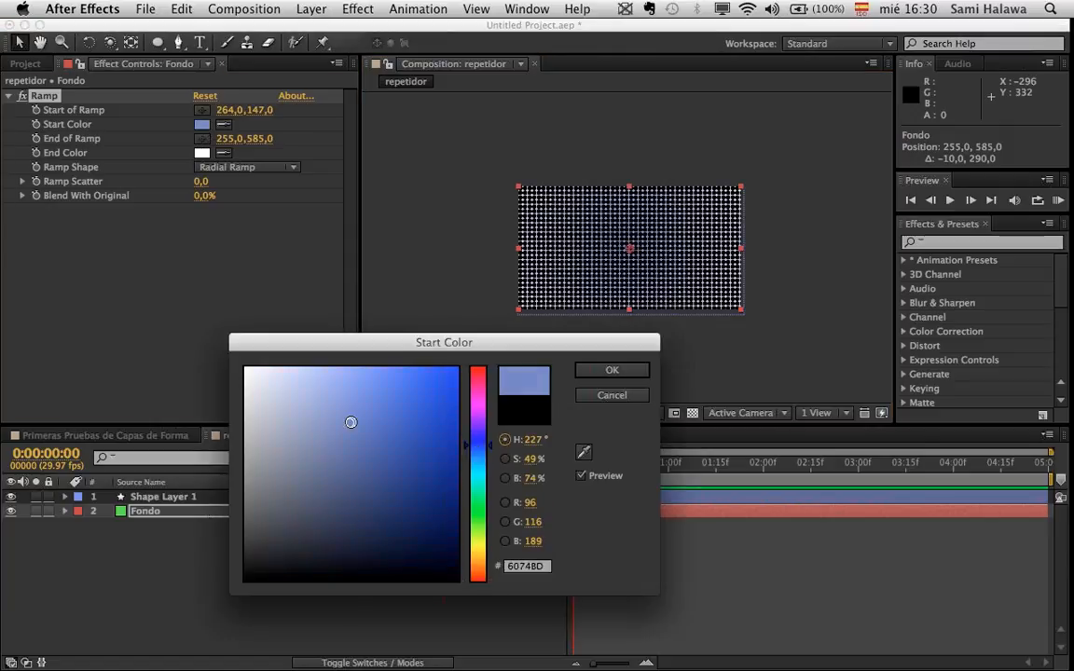
{"action": "left_click_drag", "start_coordinate": [471, 448], "coordinate": [470, 471]}
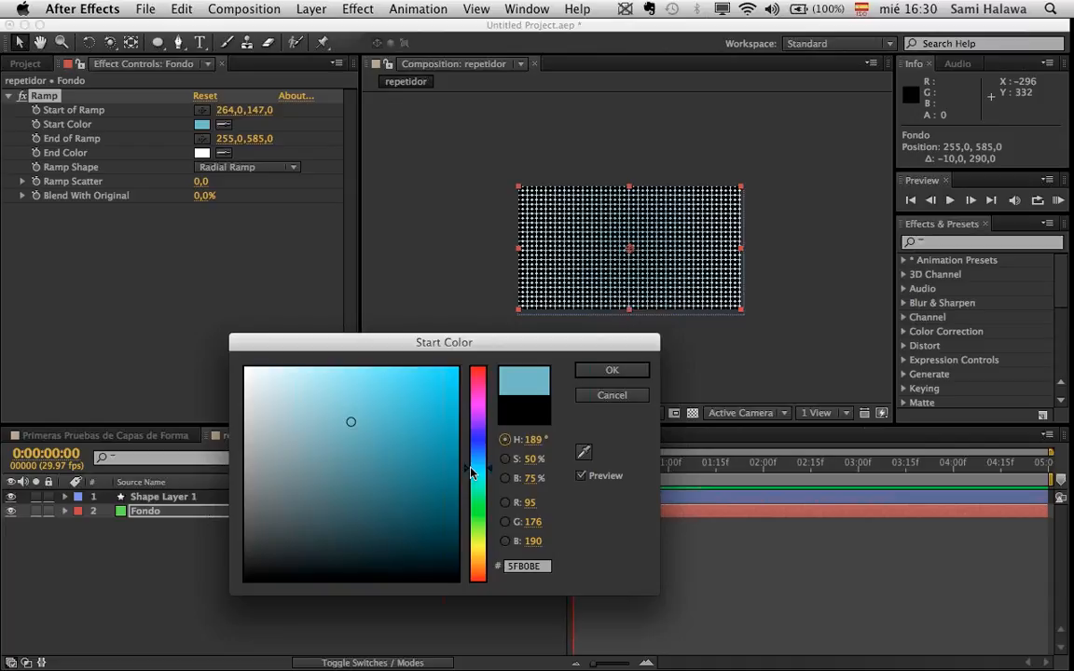
{"action": "left_click", "coordinate": [612, 371]}
- Sample the Start Color for the Ramp's End Color and darken it to the deep teal 295860
{"action": "left_click", "coordinate": [224, 153]}
{"action": "left_click", "coordinate": [203, 128]}
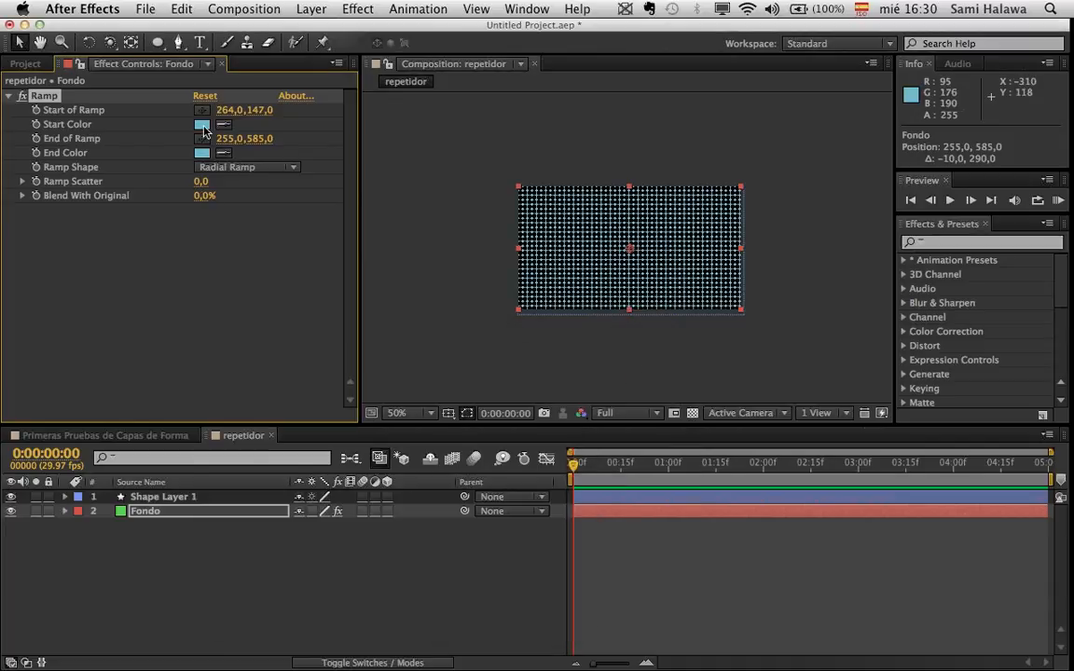
{"action": "left_click", "coordinate": [201, 154]}
{"action": "mouse_move", "coordinate": [353, 422]}
{"action": "left_mouse_down"}
{"action": "mouse_move", "coordinate": [364, 463]}
{"action": "mouse_move", "coordinate": [354, 544]}
{"action": "mouse_move", "coordinate": [364, 480]}
{"action": "mouse_move", "coordinate": [365, 500]}
{"action": "left_mouse_up"}
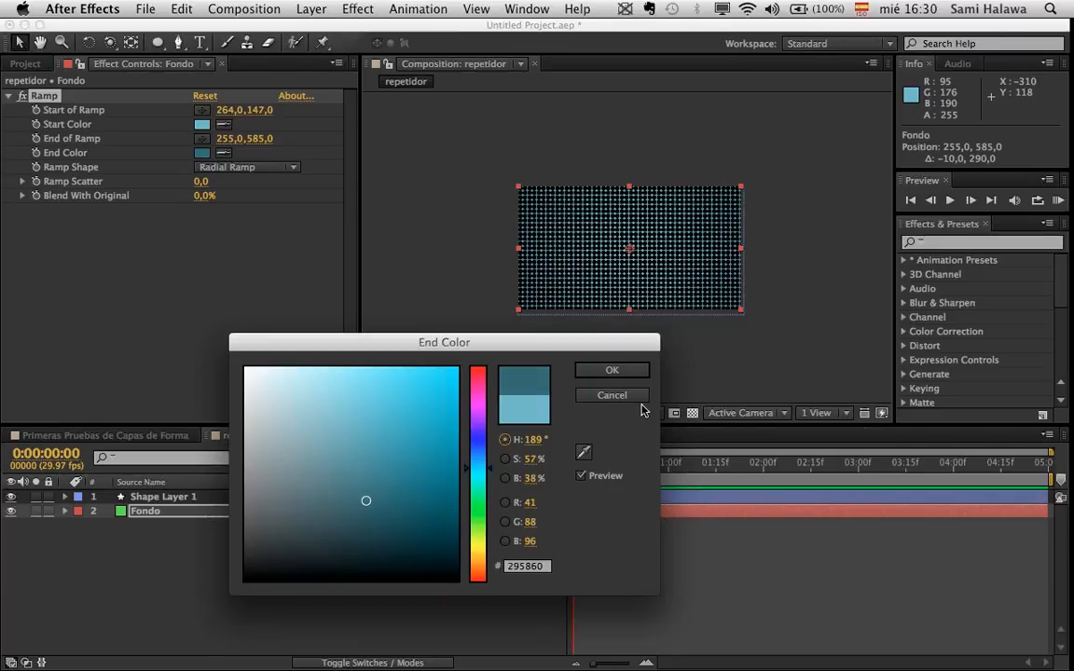
{"action": "left_click", "coordinate": [624, 371]}
- Hide Shape Layer 1 and lighten the Ramp's Start Color on Fondo to the very pale blue E0FAFF
{"action": "key", "text": "."}
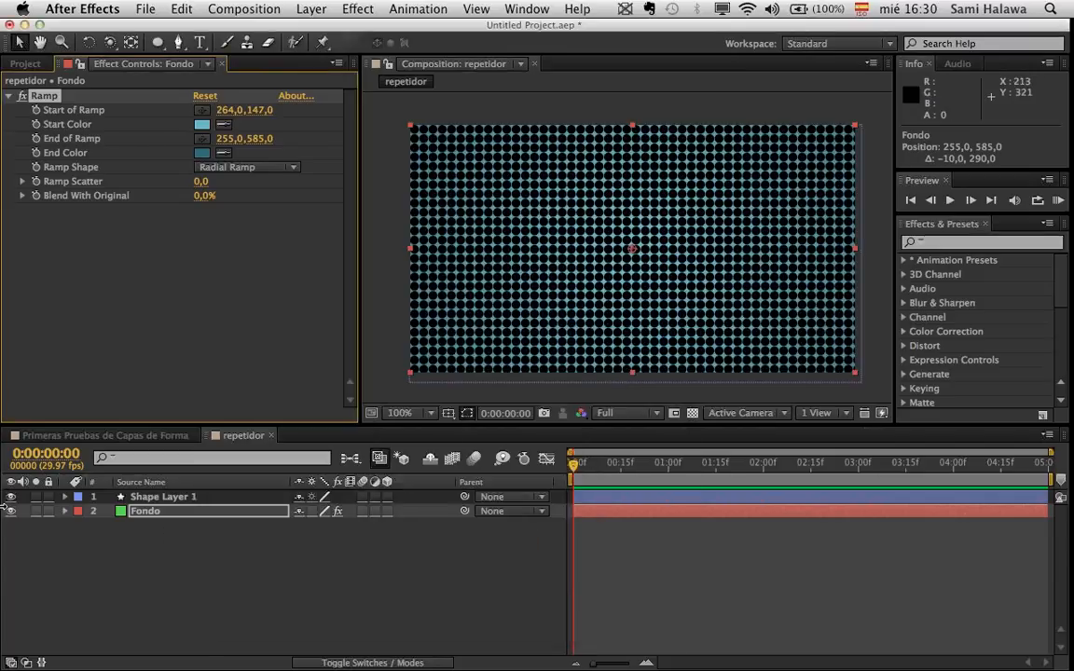
{"action": "left_click", "coordinate": [11, 496]}
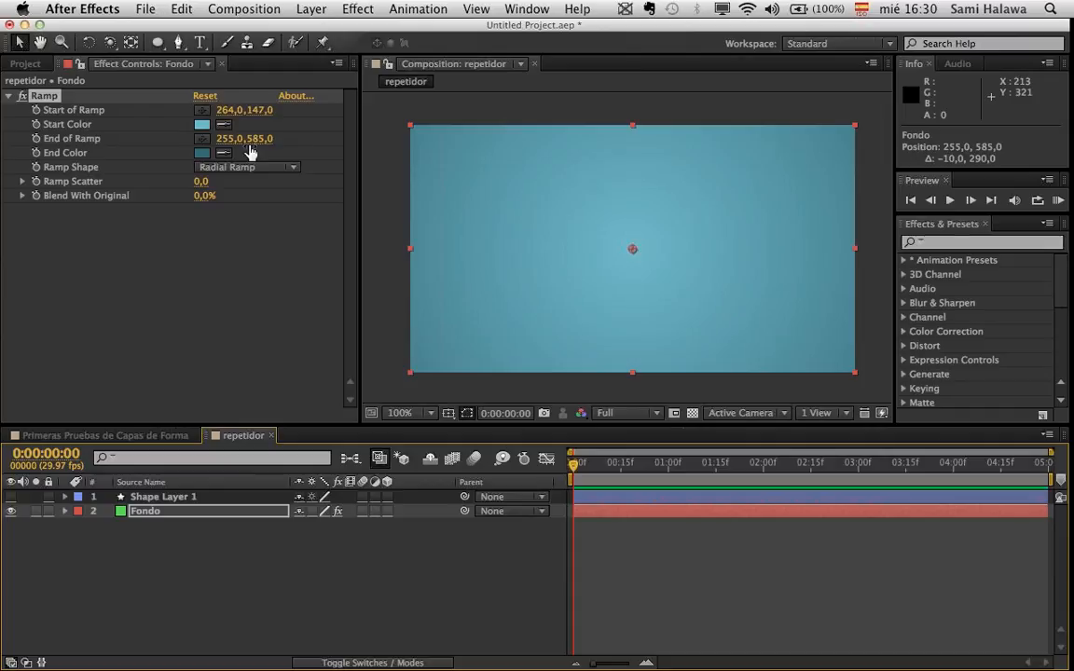
{"action": "left_click", "coordinate": [201, 124]}
{"action": "mouse_move", "coordinate": [337, 373]}
{"action": "left_mouse_down"}
{"action": "mouse_move", "coordinate": [314, 406]}
{"action": "mouse_move", "coordinate": [325, 411]}
{"action": "left_mouse_up"}
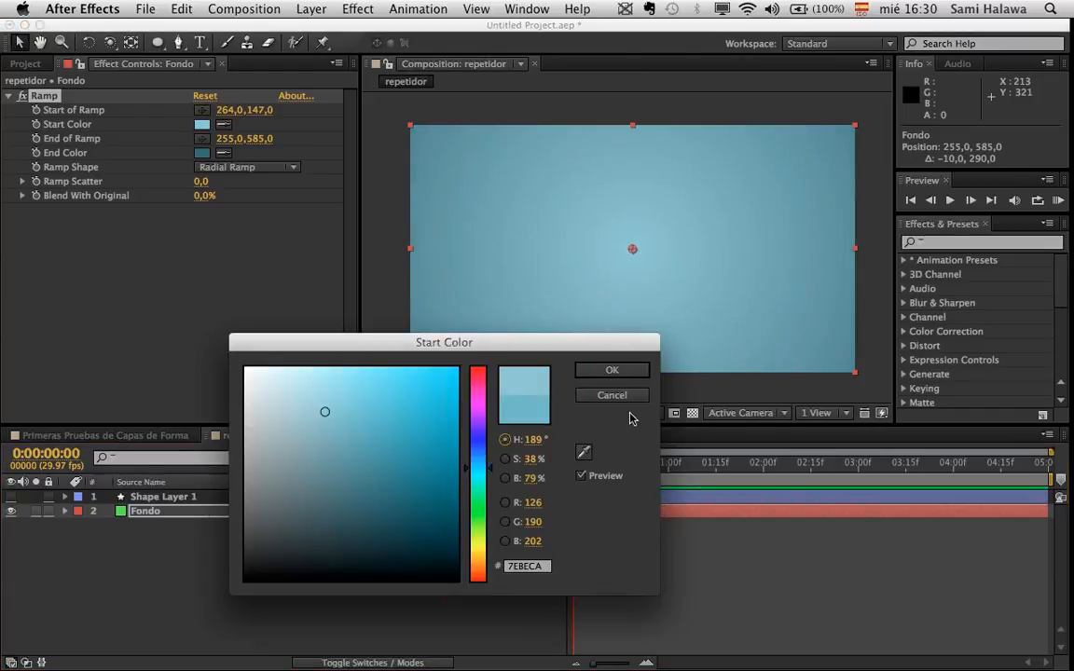
{"action": "left_click", "coordinate": [604, 371]}
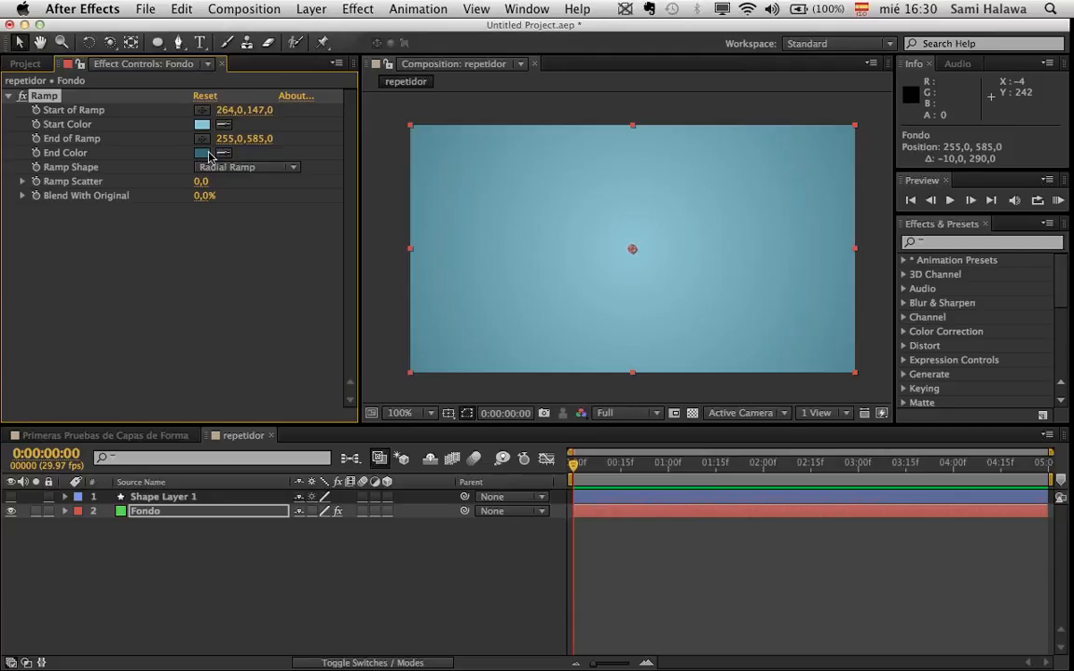
{"action": "left_click", "coordinate": [202, 128]}
{"action": "mouse_move", "coordinate": [276, 388]}
{"action": "left_mouse_down"}
{"action": "mouse_move", "coordinate": [264, 393]}
{"action": "mouse_move", "coordinate": [282, 412]}
{"action": "mouse_move", "coordinate": [177, 264]}
{"action": "left_mouse_up"}
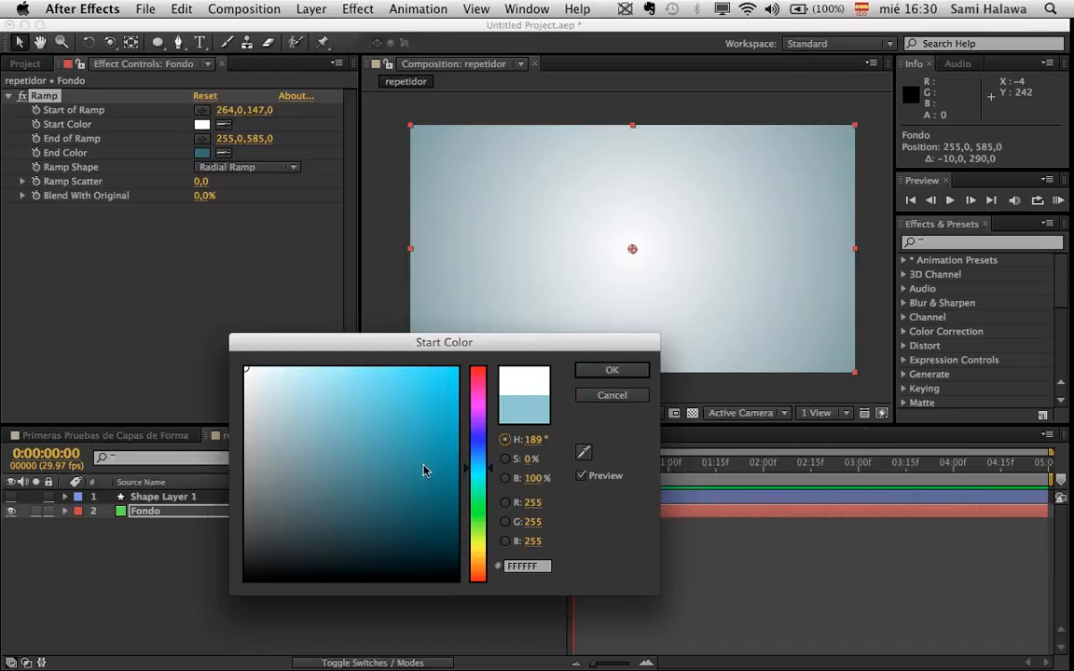
{"action": "mouse_move", "coordinate": [301, 399]}
{"action": "left_mouse_down"}
{"action": "mouse_move", "coordinate": [264, 355]}
{"action": "mouse_move", "coordinate": [270, 368]}
{"action": "left_mouse_up"}
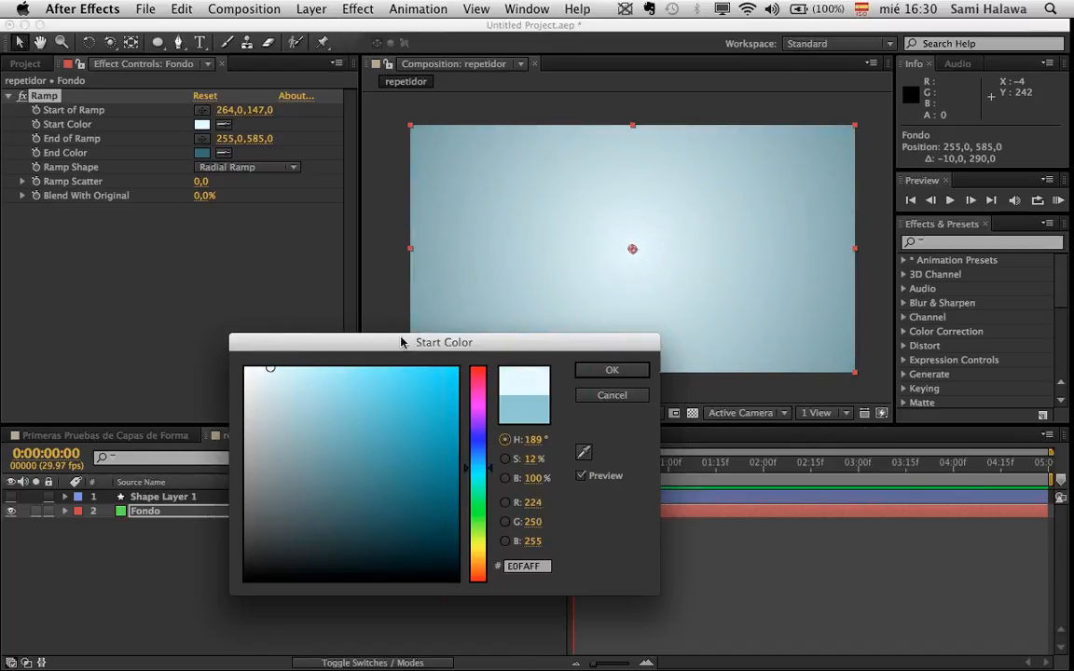
{"action": "left_click", "coordinate": [632, 369]}
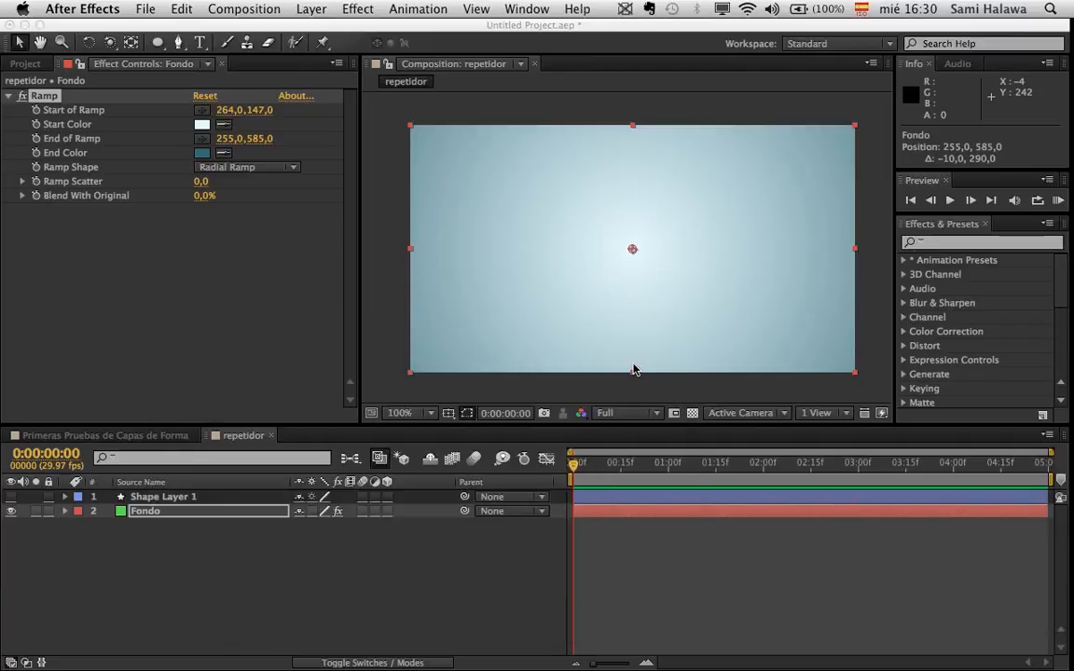
- Shift the hue of the Ramp's End Color slightly towards green, to 295C60
{"action": "left_click", "coordinate": [201, 153]}
{"action": "left_click_drag", "start_coordinate": [471, 454], "coordinate": [456, 472]}
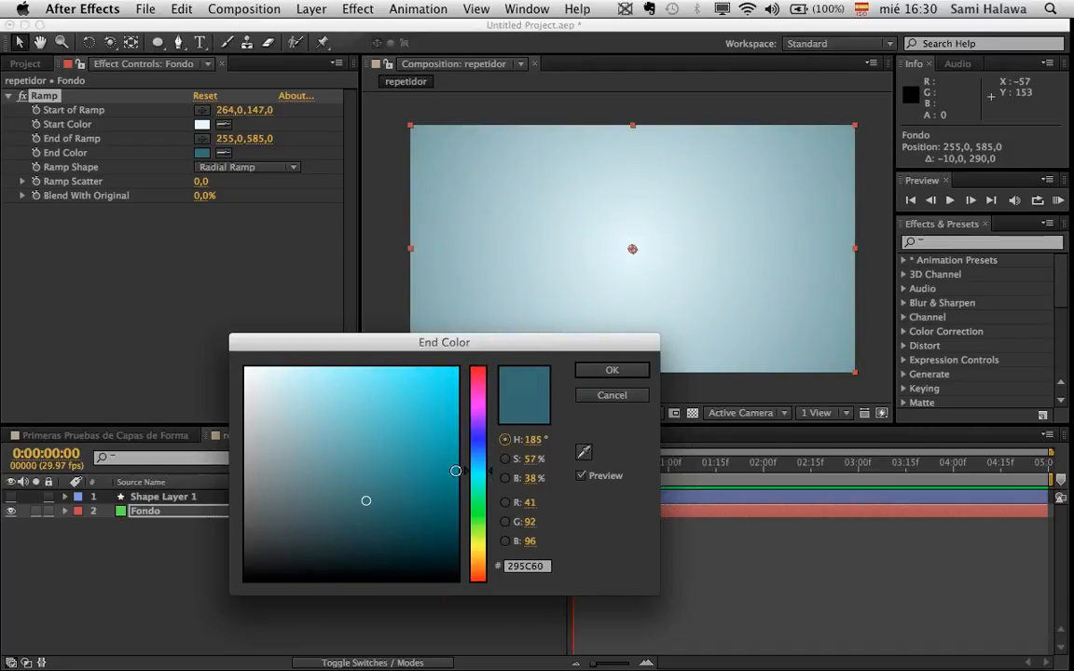
{"action": "left_click", "coordinate": [628, 372]}
- Reposition the End of Ramp point below the composition at about 267, 589 and deselect Fondo
{"action": "scroll", "coordinate": [641, 324], "scroll_direction": "down", "scroll_amount": 4}
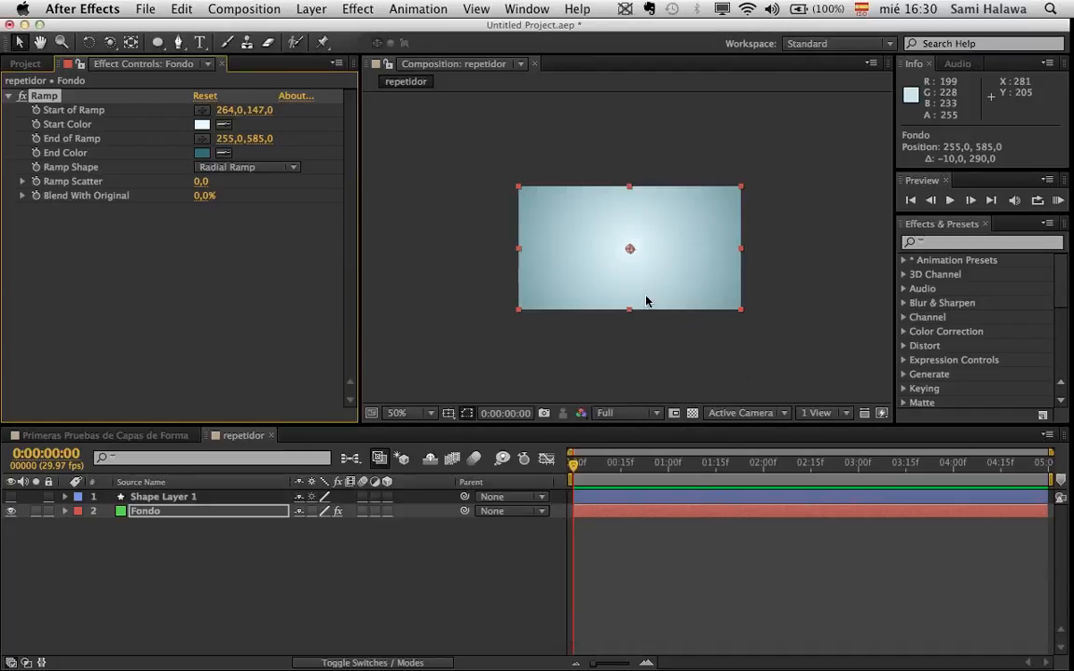
{"action": "scroll", "coordinate": [635, 315], "scroll_direction": "down", "scroll_amount": 1}
{"action": "left_click_drag", "start_coordinate": [626, 294], "coordinate": [622, 307]}
{"action": "scroll", "coordinate": [623, 308], "scroll_direction": "up", "scroll_amount": 6}
{"action": "scroll", "coordinate": [622, 314], "scroll_direction": "down", "scroll_amount": 2}
{"action": "scroll", "coordinate": [625, 353], "scroll_direction": "down", "scroll_amount": 2}
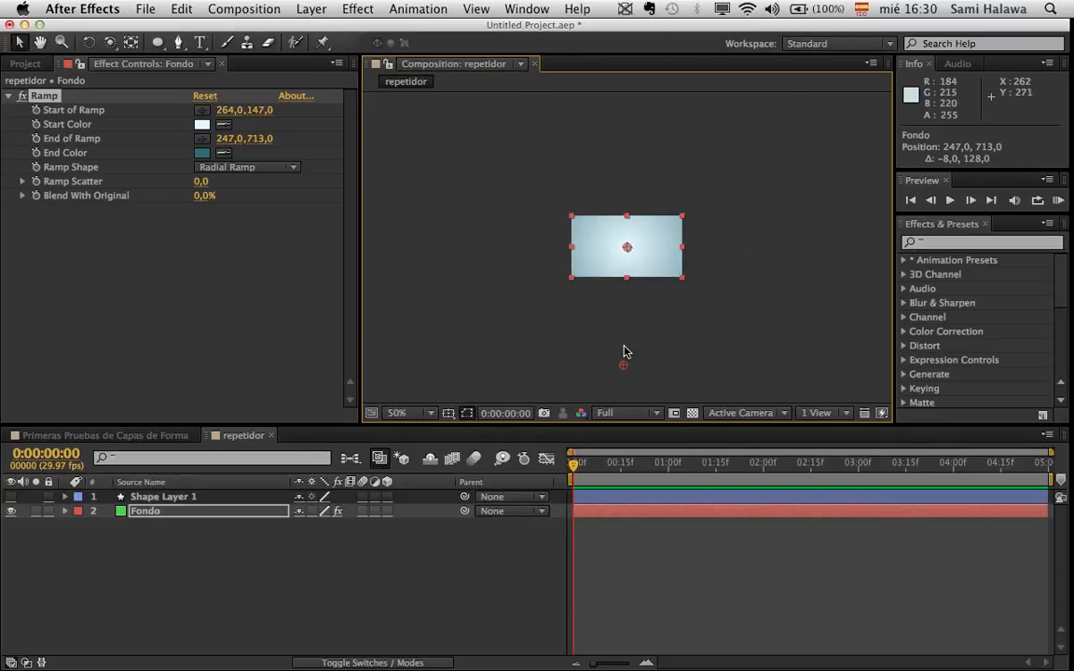
{"action": "left_click_drag", "start_coordinate": [625, 365], "coordinate": [625, 344]}
{"action": "scroll", "coordinate": [627, 343], "scroll_direction": "up", "scroll_amount": 4}
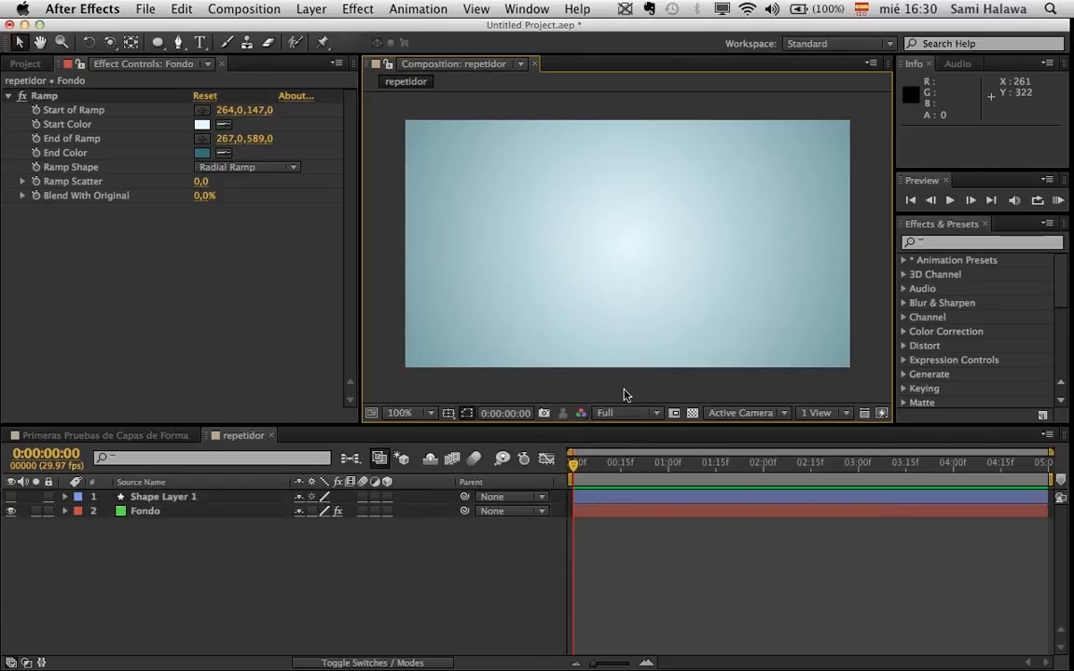
- Make Shape Layer 1 visible again and lower its Opacity to 7% over the gradient
{"action": "left_click", "coordinate": [11, 497]}
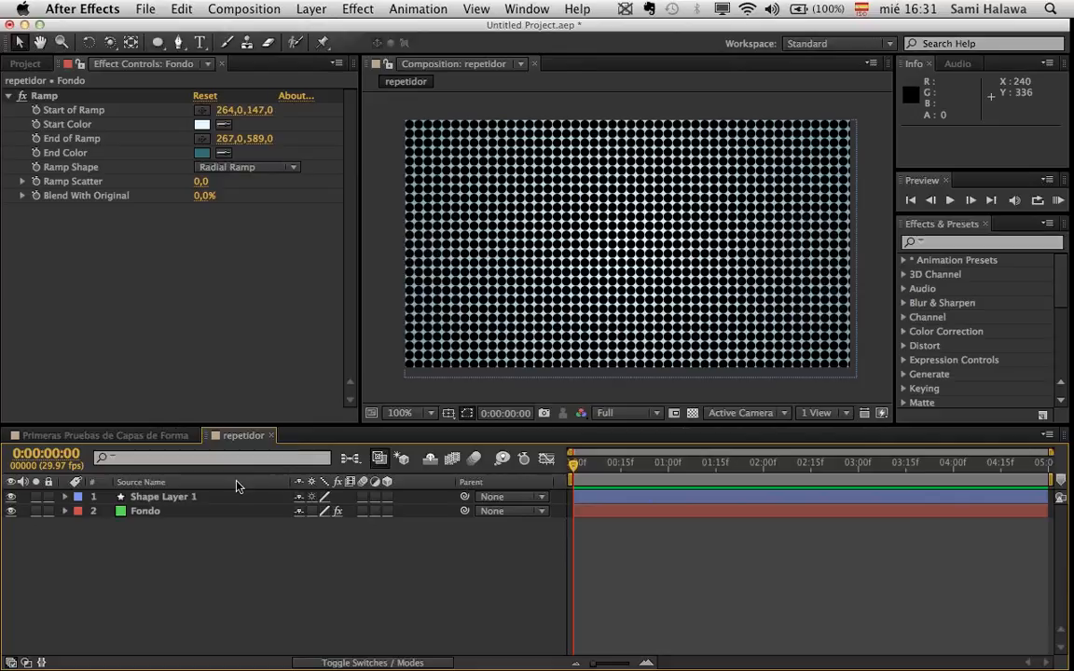
{"action": "left_click", "coordinate": [212, 497]}
{"action": "key", "text": "t"}
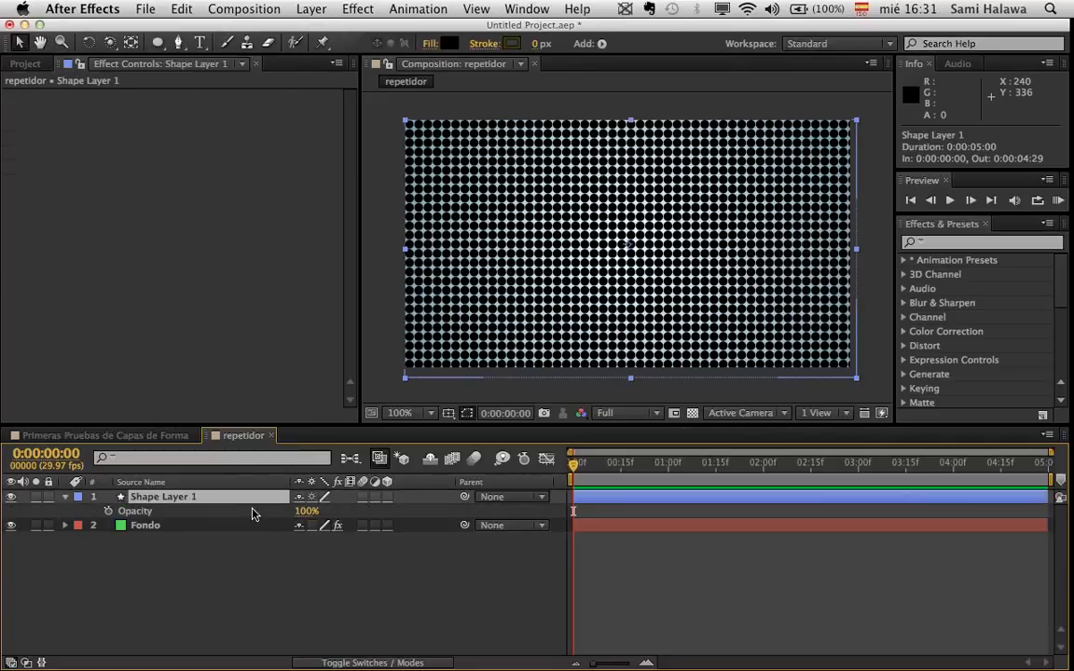
{"action": "left_click_drag", "start_coordinate": [300, 515], "coordinate": [220, 538]}
{"action": "scroll", "coordinate": [698, 250], "scroll_direction": "up", "scroll_amount": 1}
{"action": "scroll", "coordinate": [697, 250], "scroll_direction": "down", "scroll_amount": 1}
{"action": "left_click", "coordinate": [399, 308]}
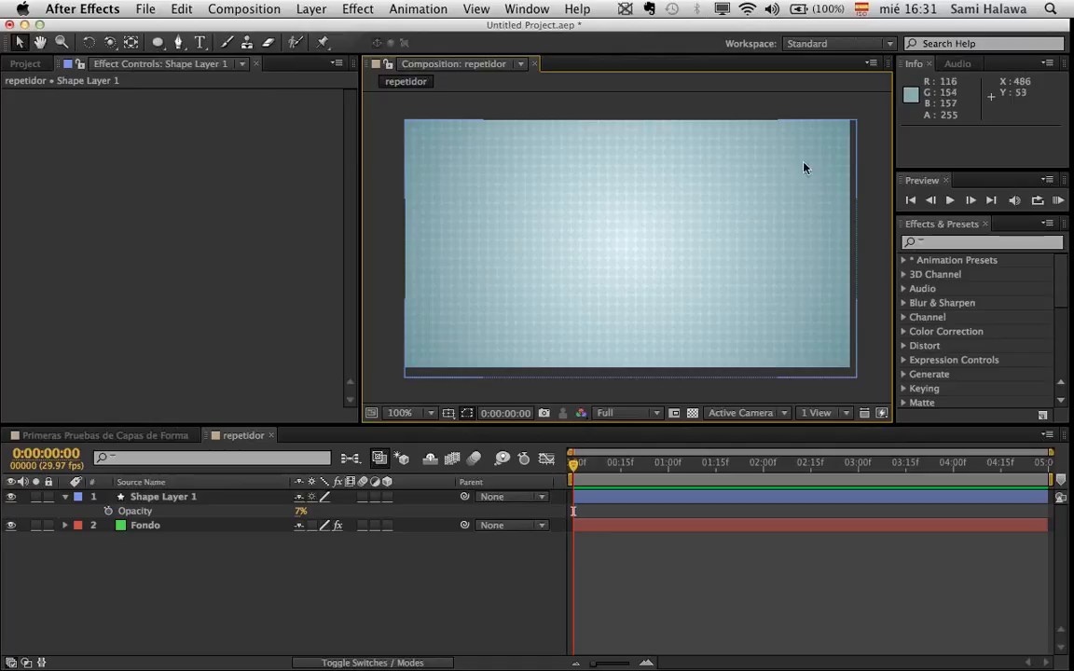
- Display the layer blending modes in the timeline and try Lighten and Screen on Shape Layer 1
{"action": "left_click", "coordinate": [143, 496]}
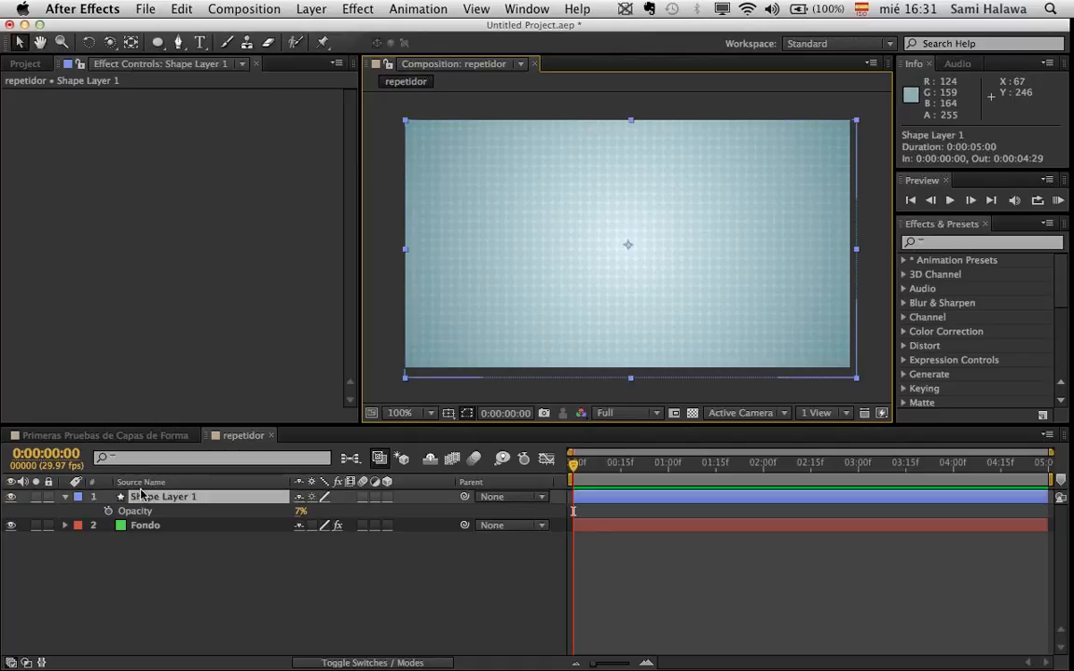
{"action": "left_click", "coordinate": [346, 663]}
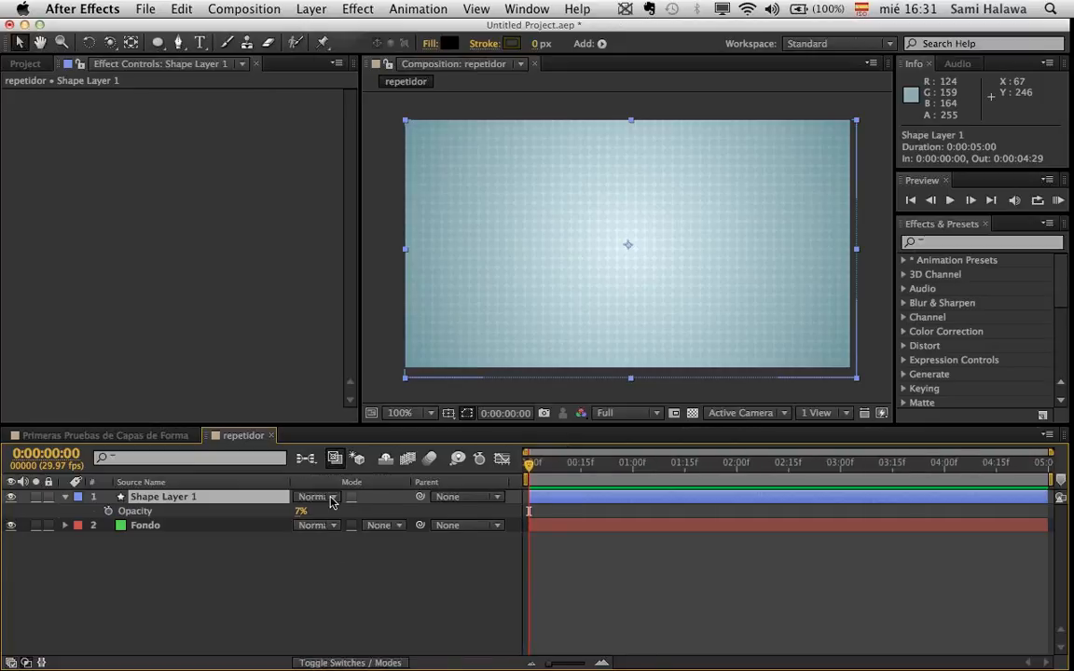
{"action": "left_click", "coordinate": [331, 501]}
{"action": "left_click", "coordinate": [386, 585]}
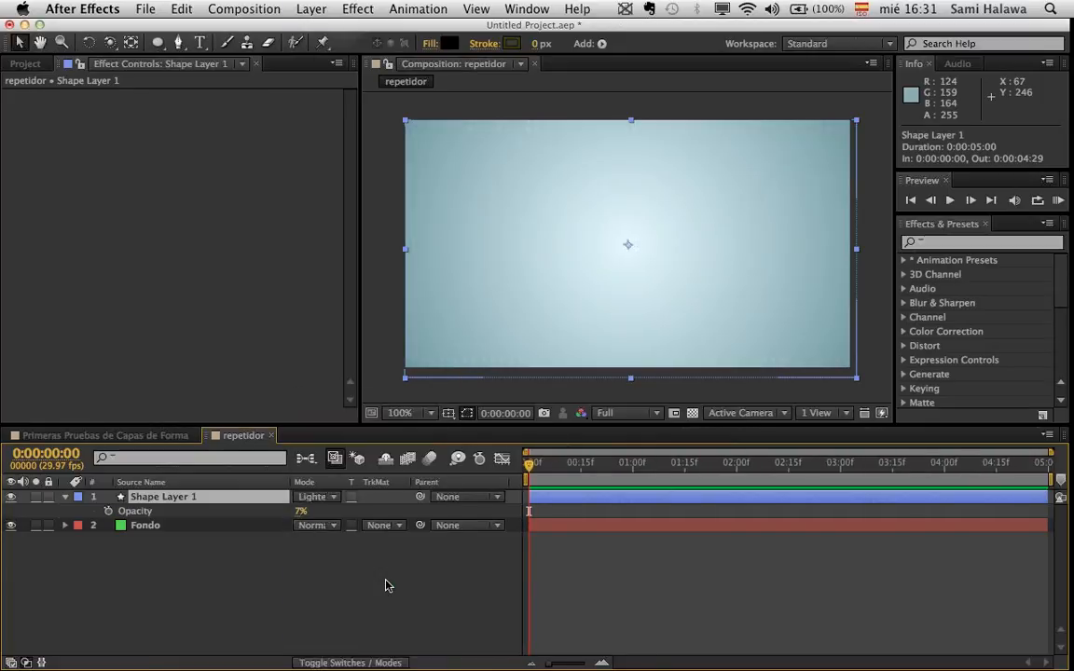
{"action": "left_click", "coordinate": [318, 501]}
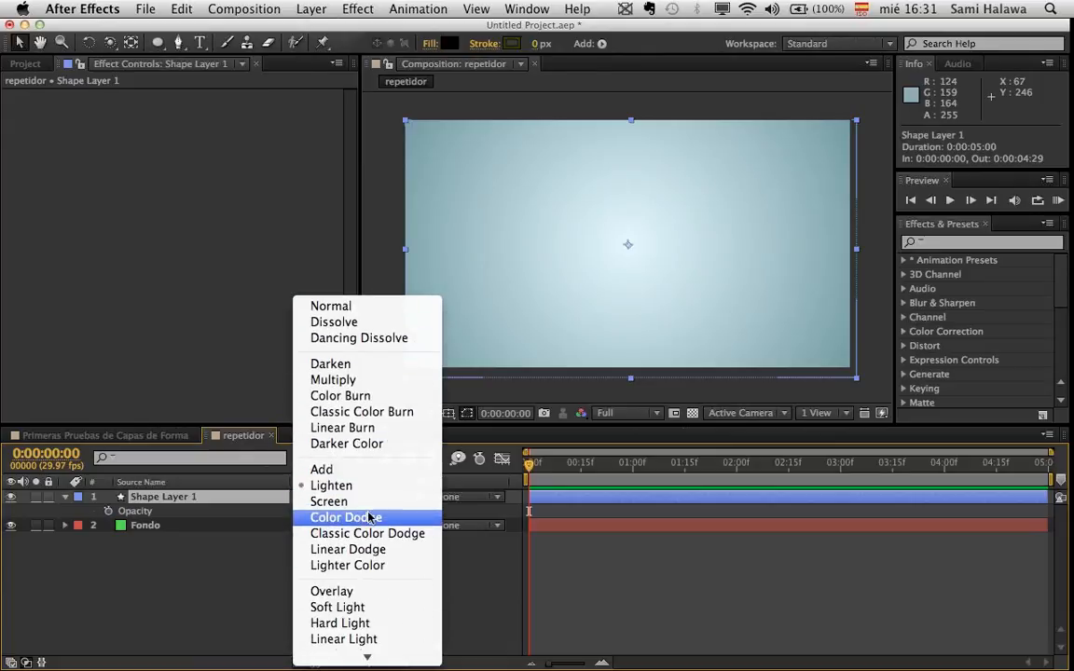
{"action": "left_click", "coordinate": [363, 501]}
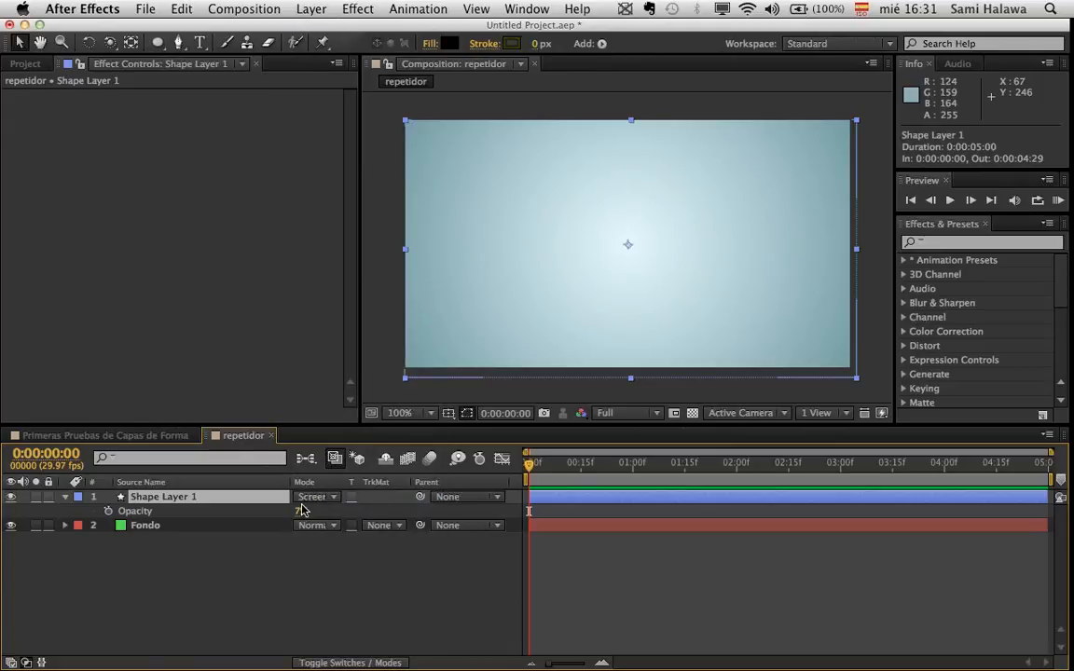
- Raise Shape Layer 1's Opacity to 100% and set its blending mode to Overlay after trying Darken
{"action": "left_click_drag", "start_coordinate": [303, 509], "coordinate": [404, 506]}
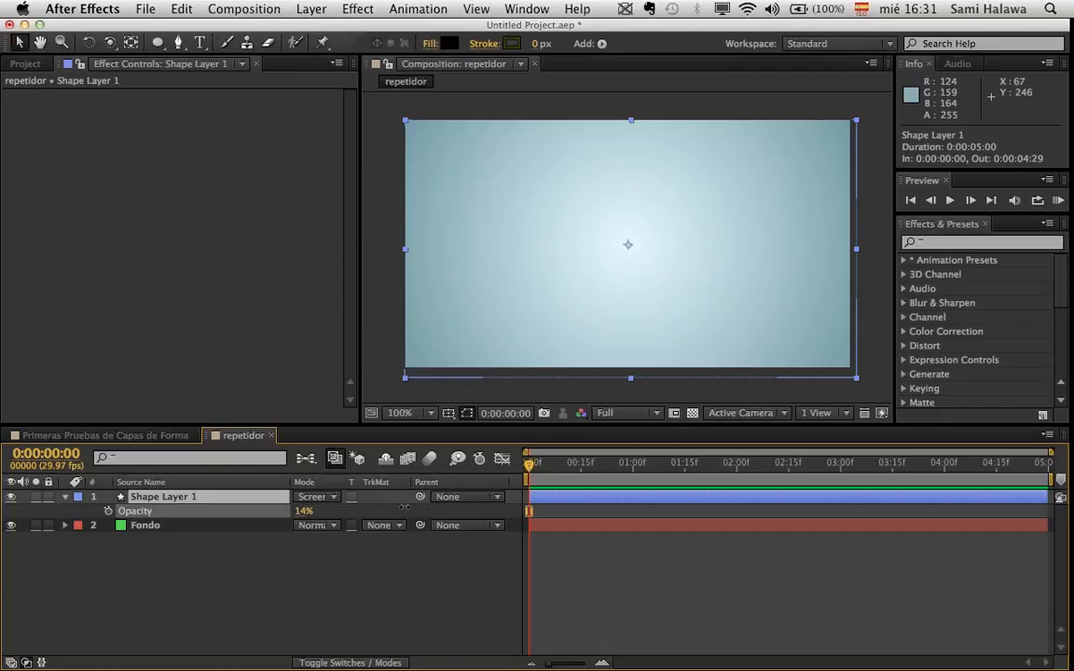
{"action": "left_click", "coordinate": [317, 497]}
{"action": "left_click", "coordinate": [340, 446]}
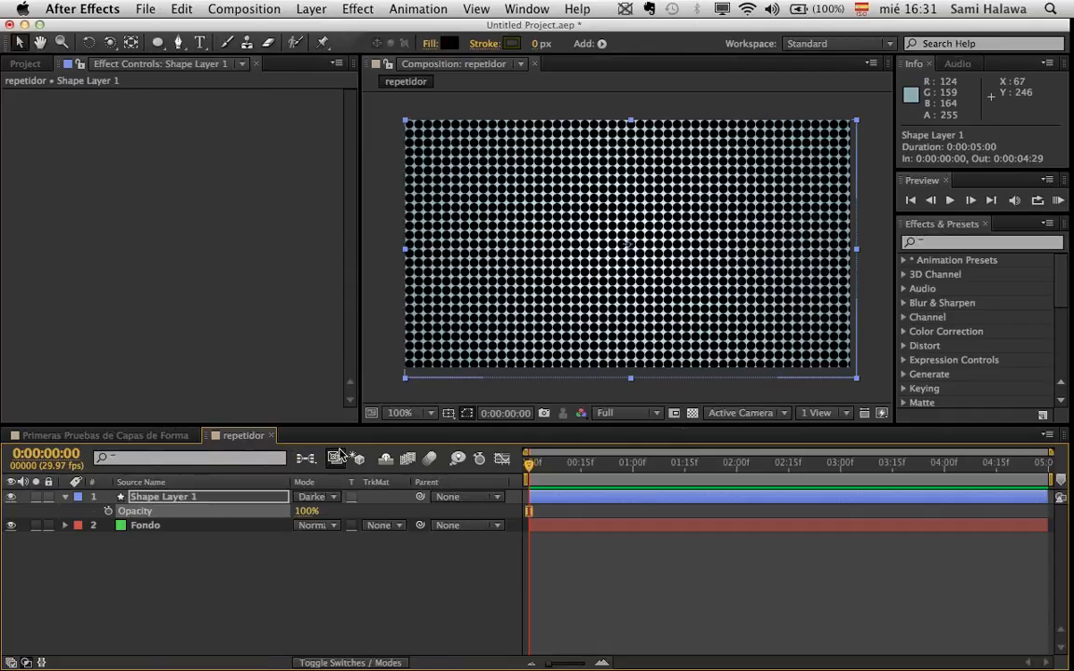
{"action": "left_click", "coordinate": [322, 496]}
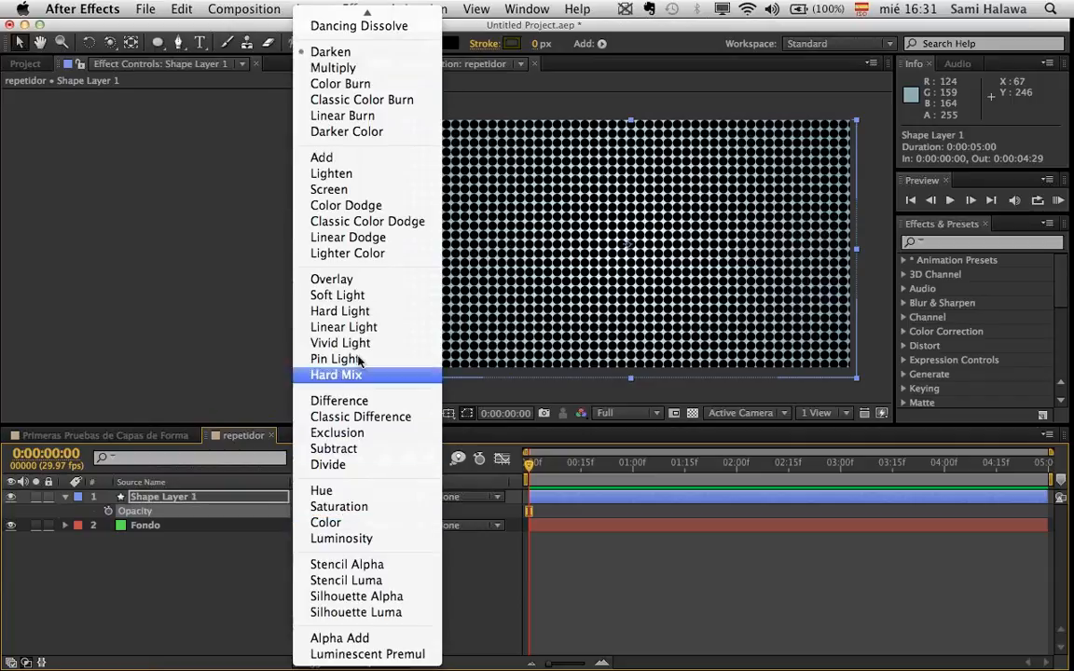
{"action": "left_click", "coordinate": [336, 279]}
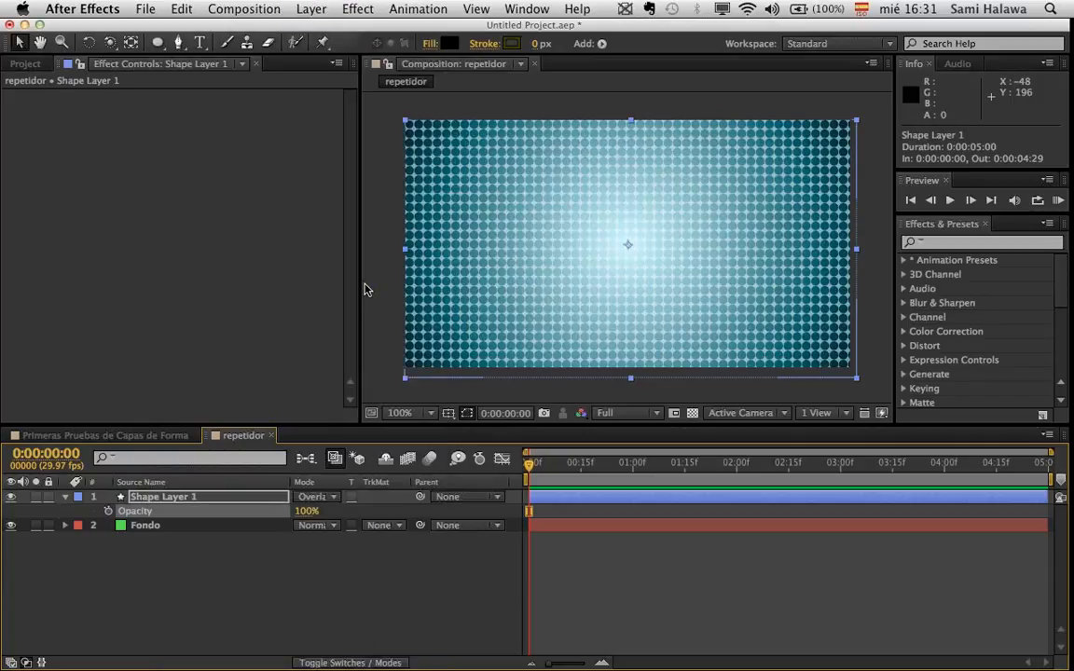
{"action": "key", "text": "period"}
{"action": "key", "text": "comma"}
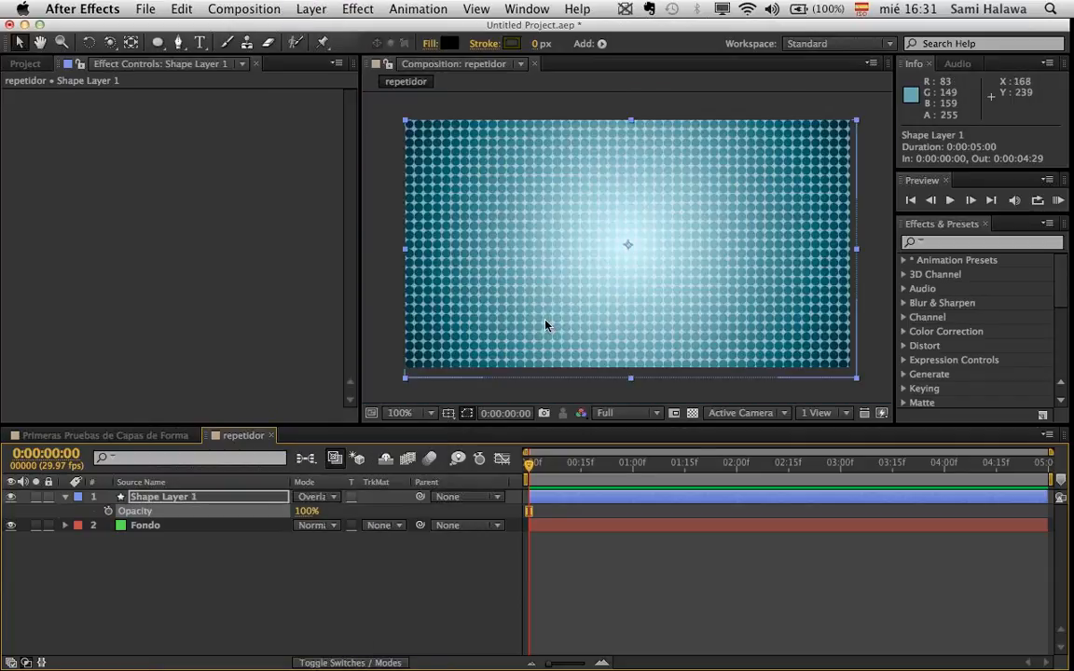
- Keep Shape Layer 1's Overlay blending mode, lower its Opacity to 10%, and deselect the layer
{"action": "left_click", "coordinate": [329, 502]}
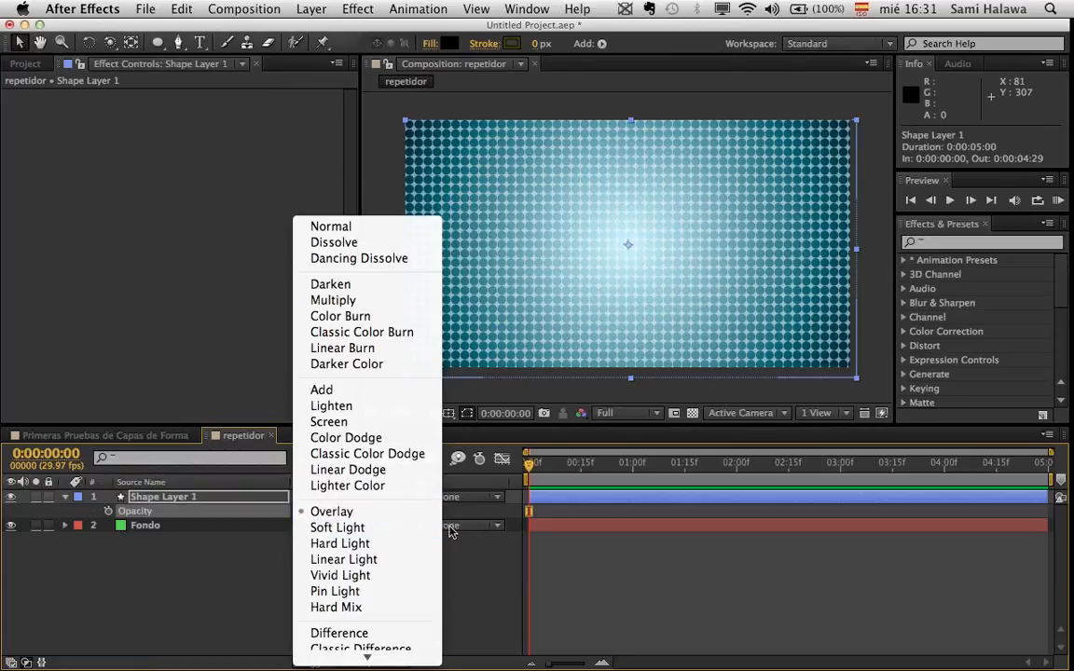
{"action": "left_click", "coordinate": [476, 545]}
{"action": "left_click_drag", "start_coordinate": [306, 511], "coordinate": [234, 523]}
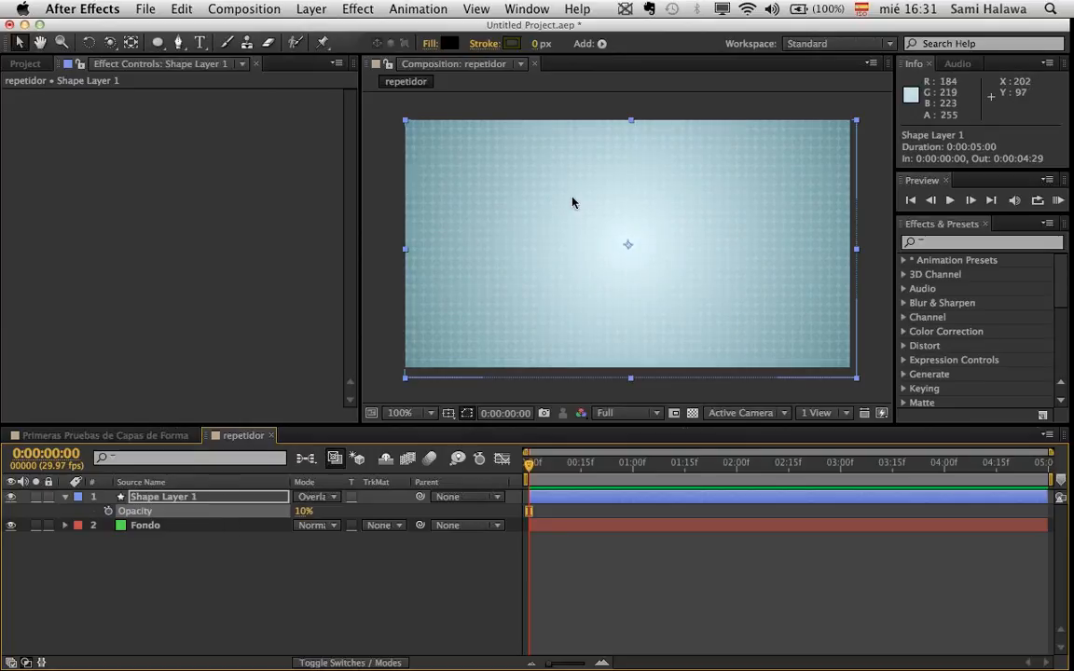
{"action": "left_click", "coordinate": [601, 110]}
{"action": "key", "text": "period"}
{"action": "key", "text": "comma"}
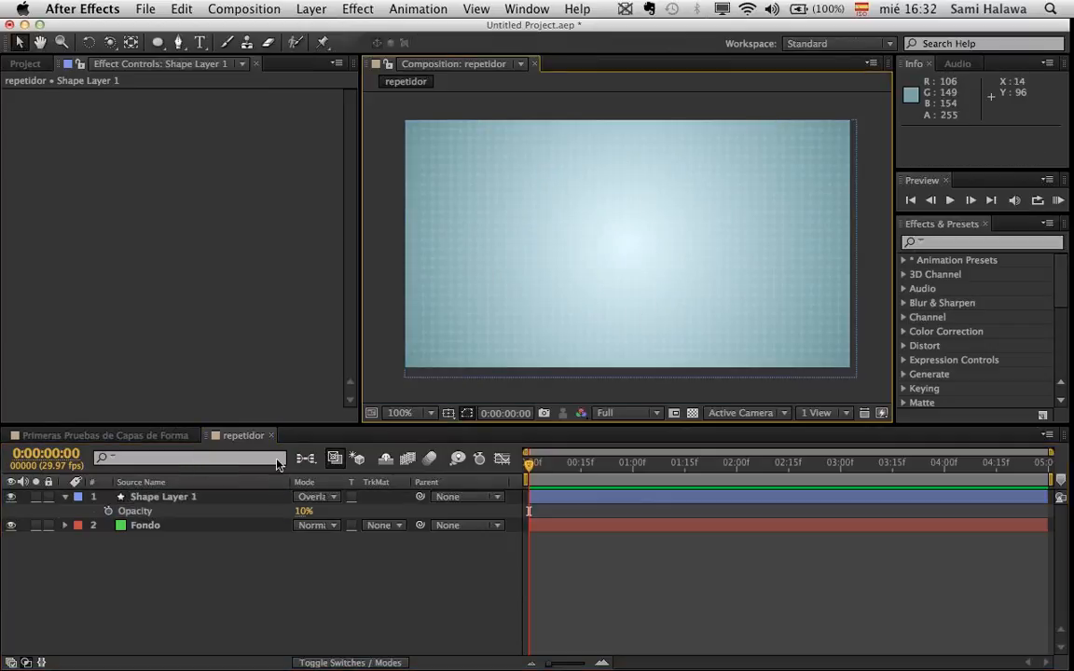
- Reveal the Ellipse 1 group's own transform inside Shape Layer 1 and reduce its Scale to 43%
{"action": "left_click", "coordinate": [65, 499]}
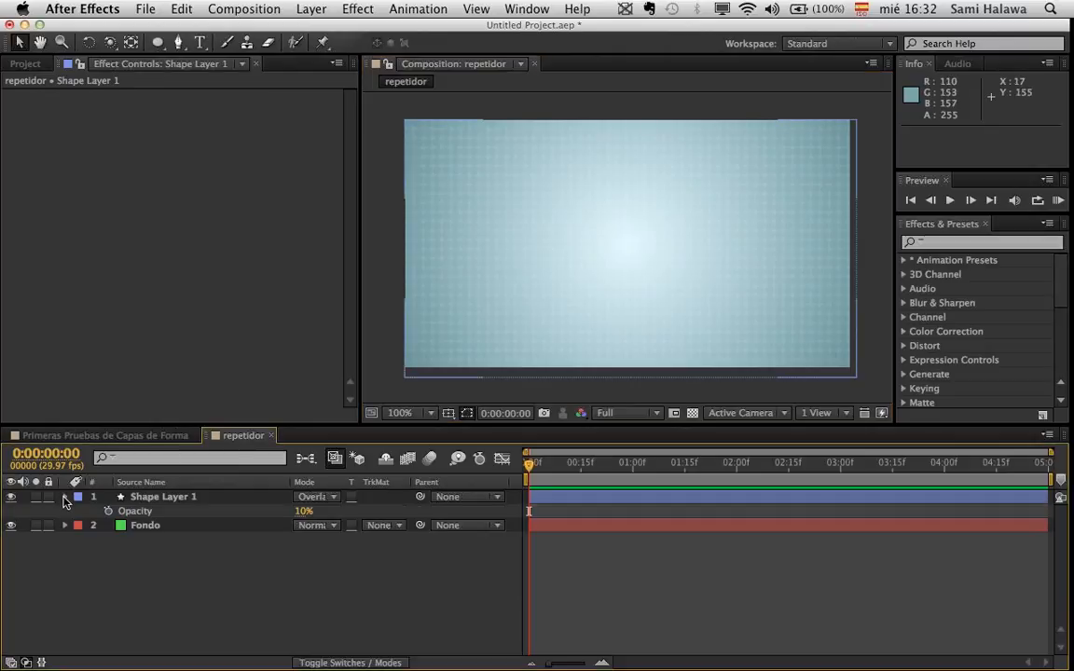
{"action": "left_click", "coordinate": [64, 498]}
{"action": "left_click", "coordinate": [65, 498]}
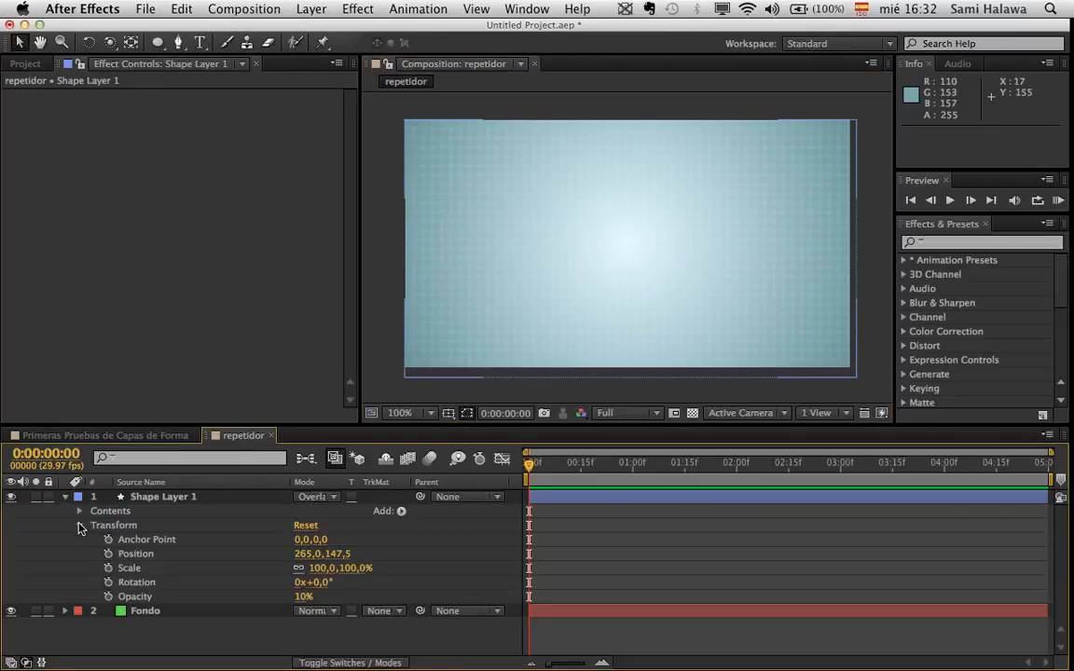
{"action": "left_click", "coordinate": [80, 526]}
{"action": "left_click", "coordinate": [79, 511]}
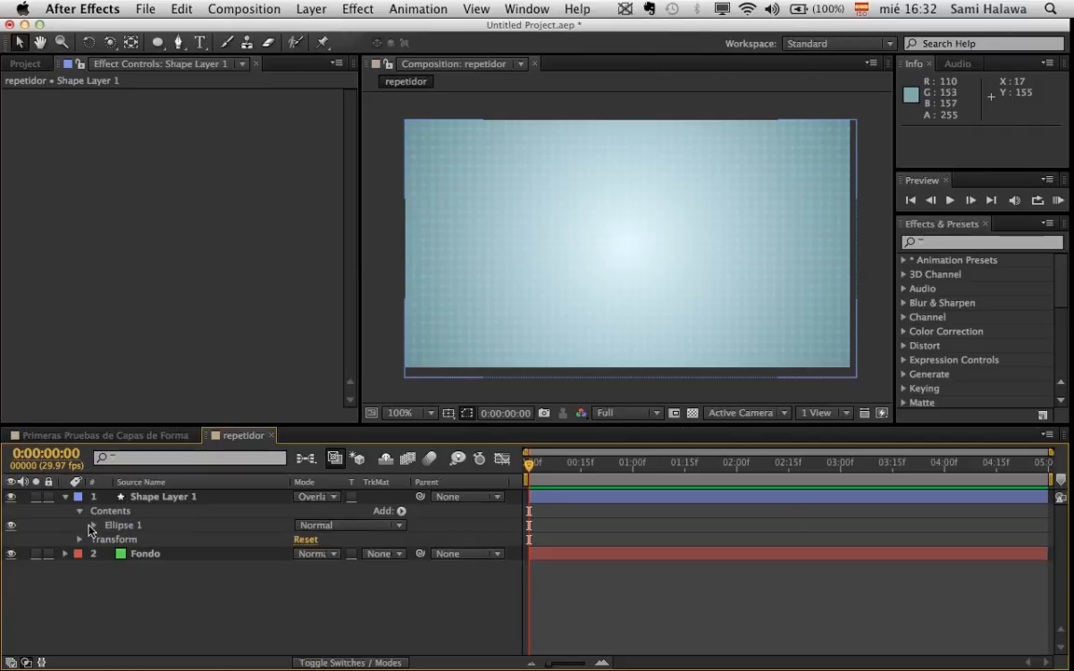
{"action": "left_click", "coordinate": [91, 528]}
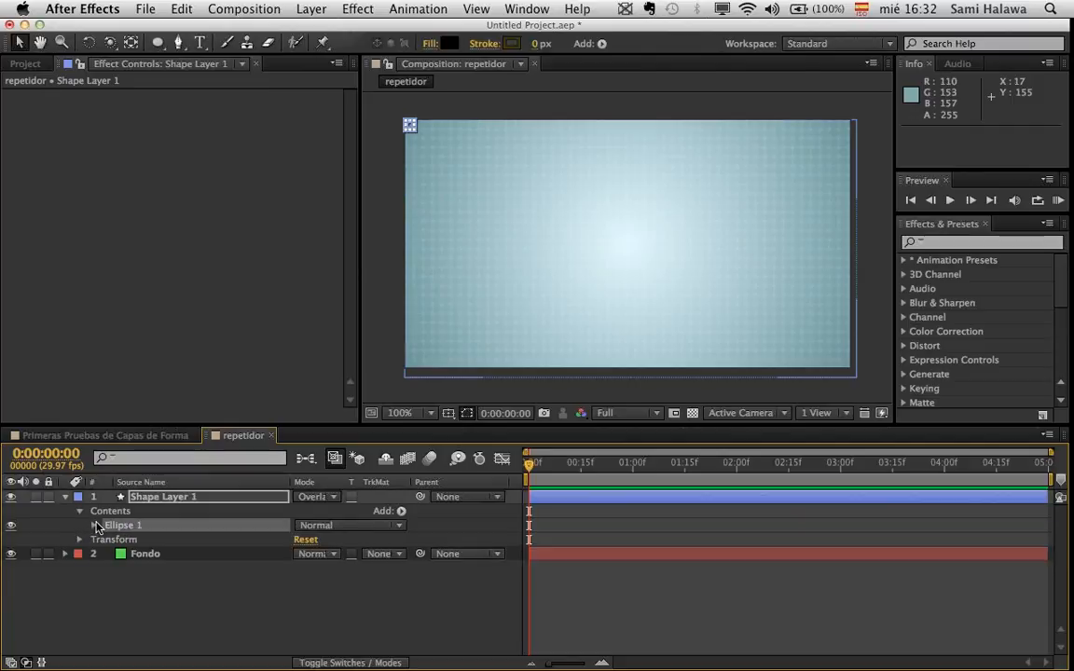
{"action": "left_click", "coordinate": [95, 526]}
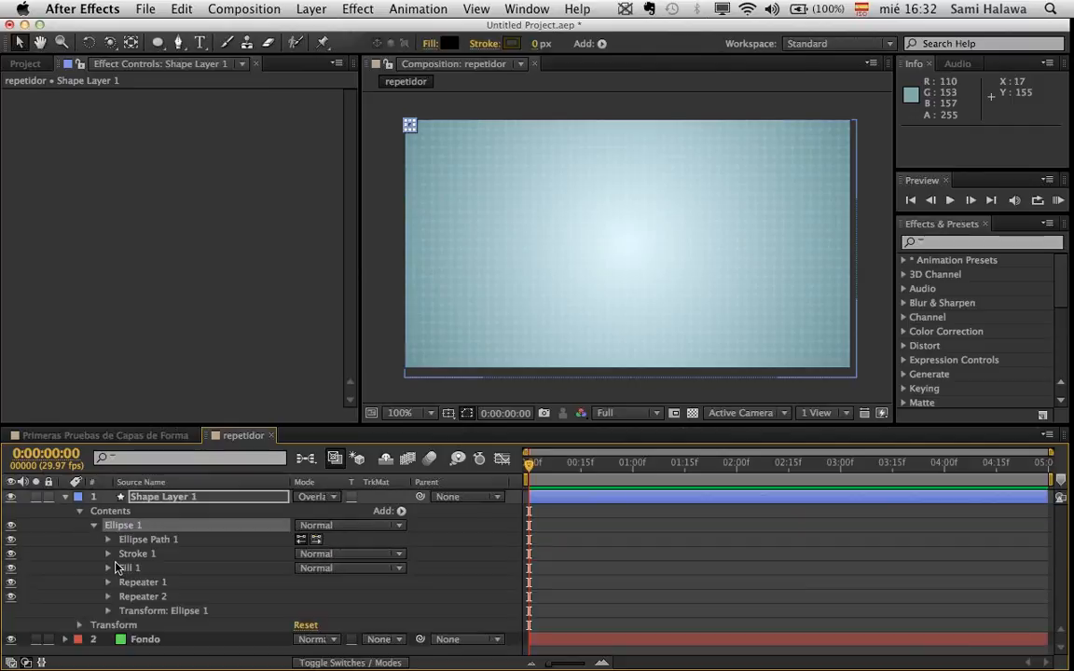
{"action": "left_click", "coordinate": [132, 612]}
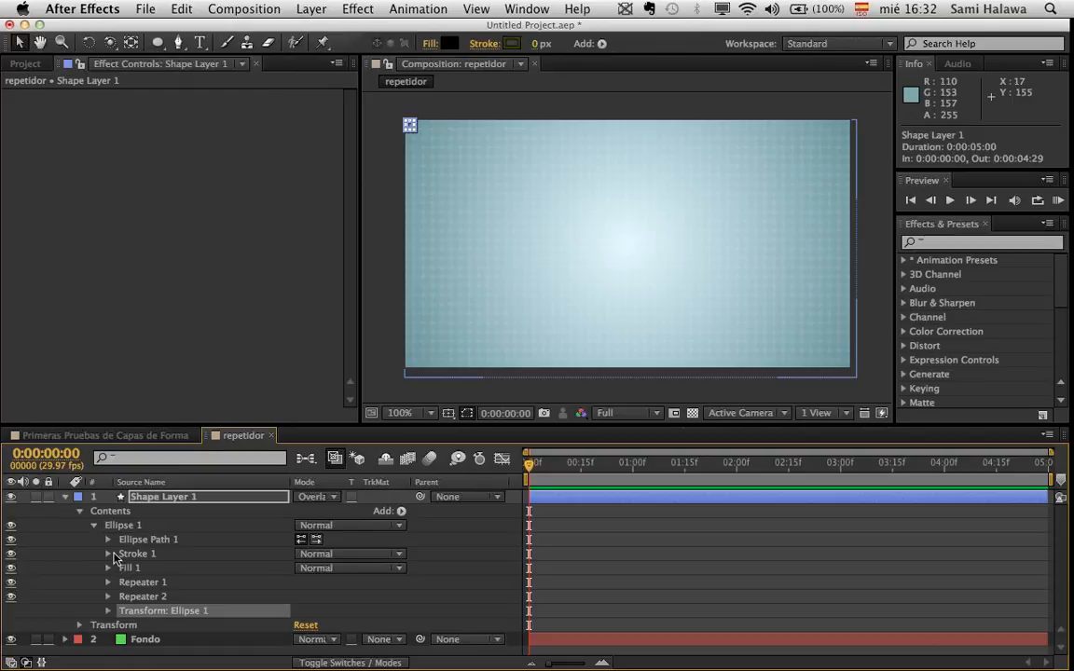
{"action": "left_click", "coordinate": [118, 543]}
{"action": "left_click", "coordinate": [133, 612]}
{"action": "left_click", "coordinate": [108, 612]}
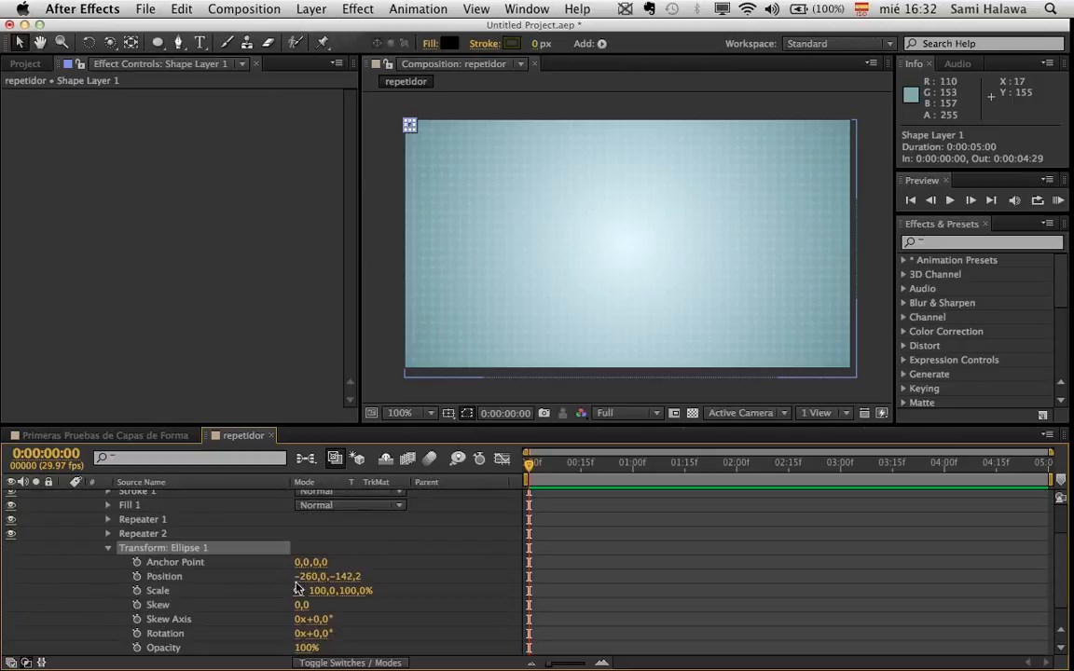
{"action": "left_click_drag", "start_coordinate": [312, 600], "coordinate": [259, 589]}
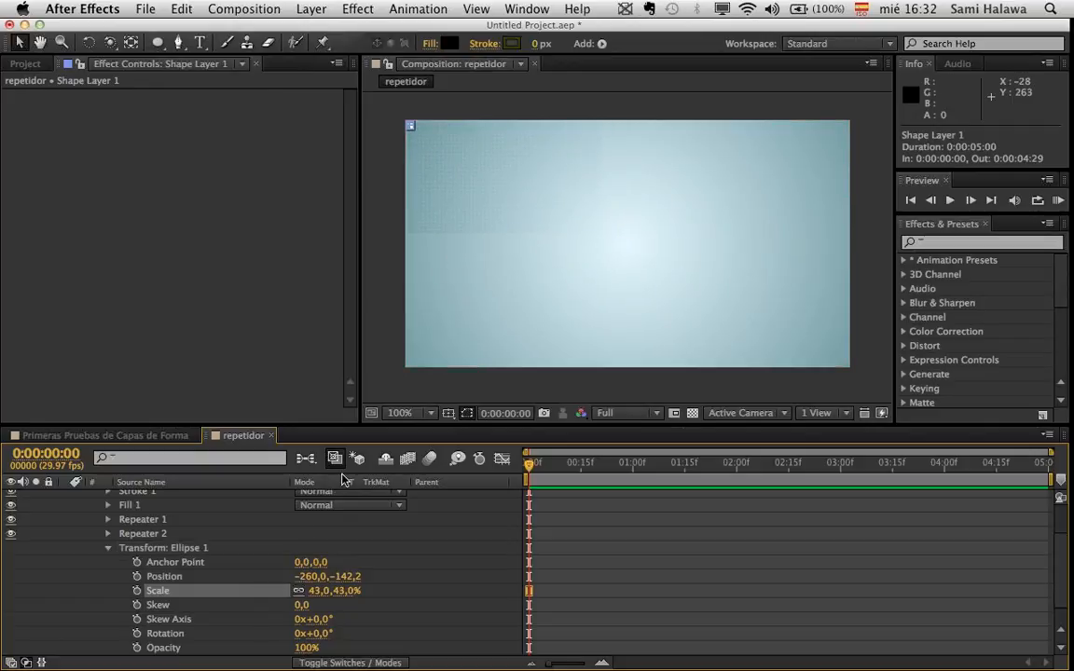
- Nudge Ellipse 1 into the composition's upper-left corner at Position -262.5, -144.7 and deselect it
{"action": "key", "text": "period"}
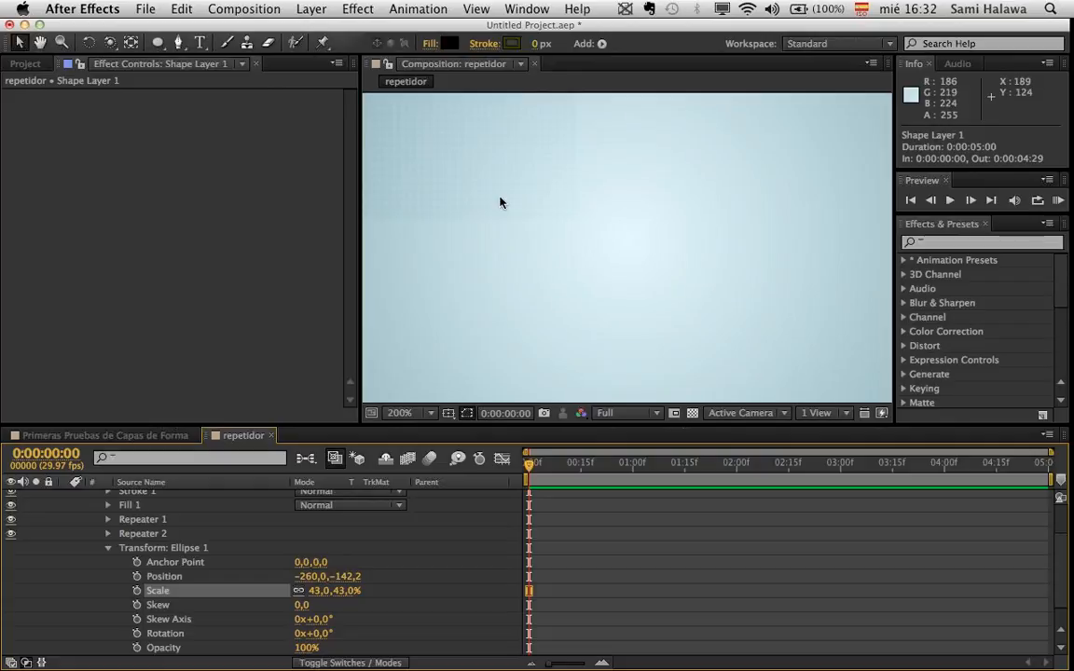
{"action": "left_click_drag", "start_coordinate": [496, 188], "coordinate": [659, 302]}
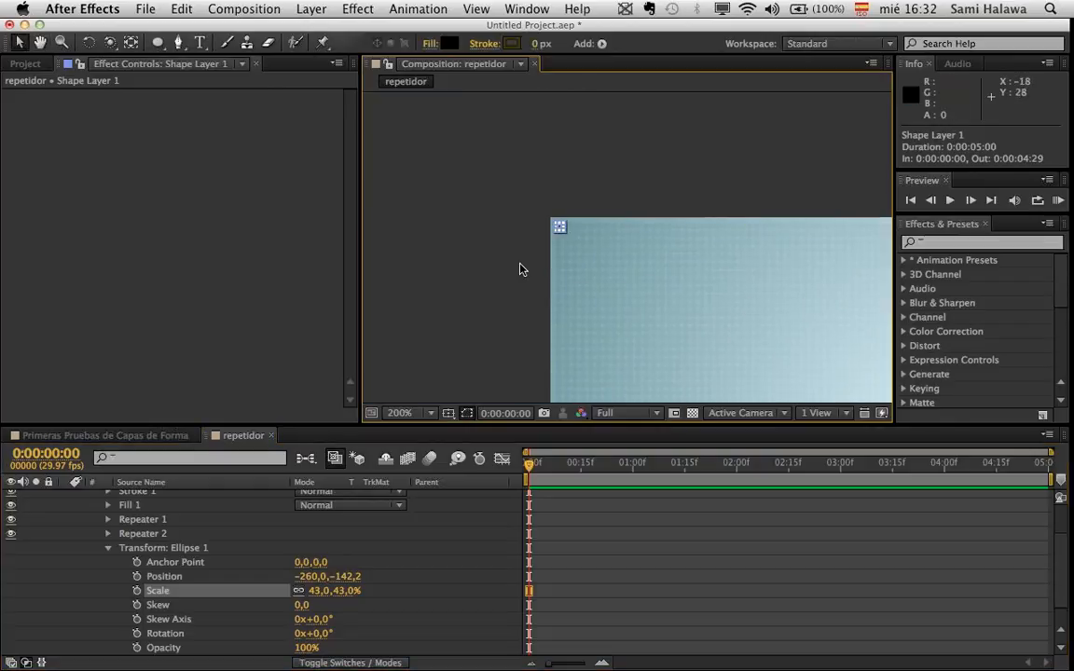
{"action": "key", "text": "Left"}
{"action": "key", "text": "Up"}
{"action": "key", "text": "Up"}
{"action": "key", "text": "Up"}
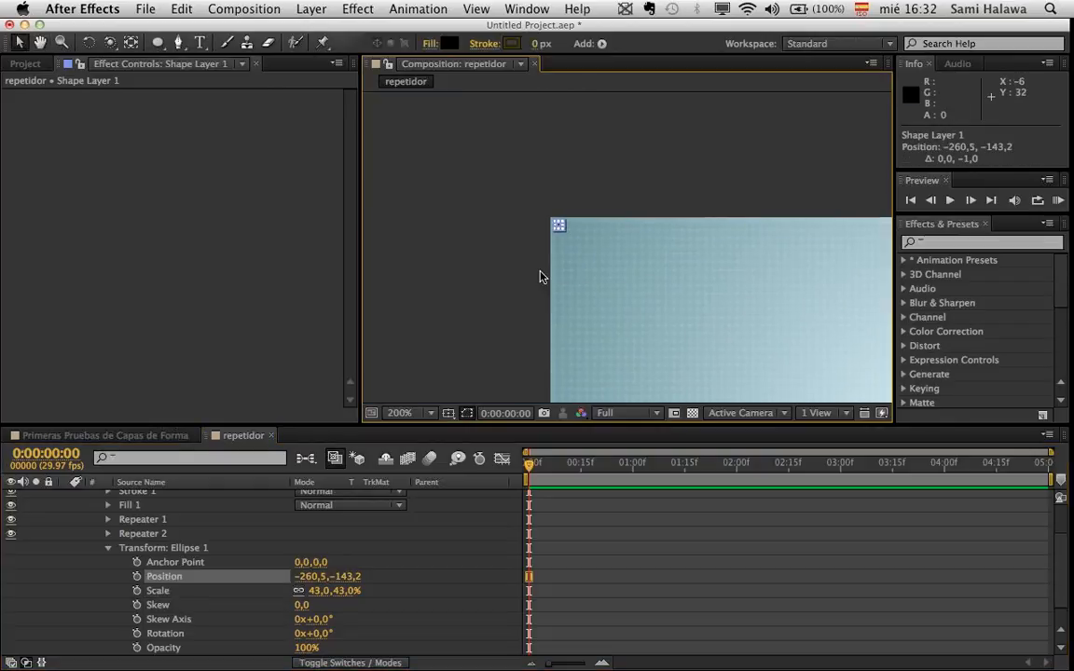
{"action": "key", "text": "Left"}
{"action": "key", "text": "Left"}
{"action": "key", "text": "Left"}
{"action": "key", "text": "Left"}
{"action": "key", "text": "Up"}
{"action": "key", "text": "Up"}
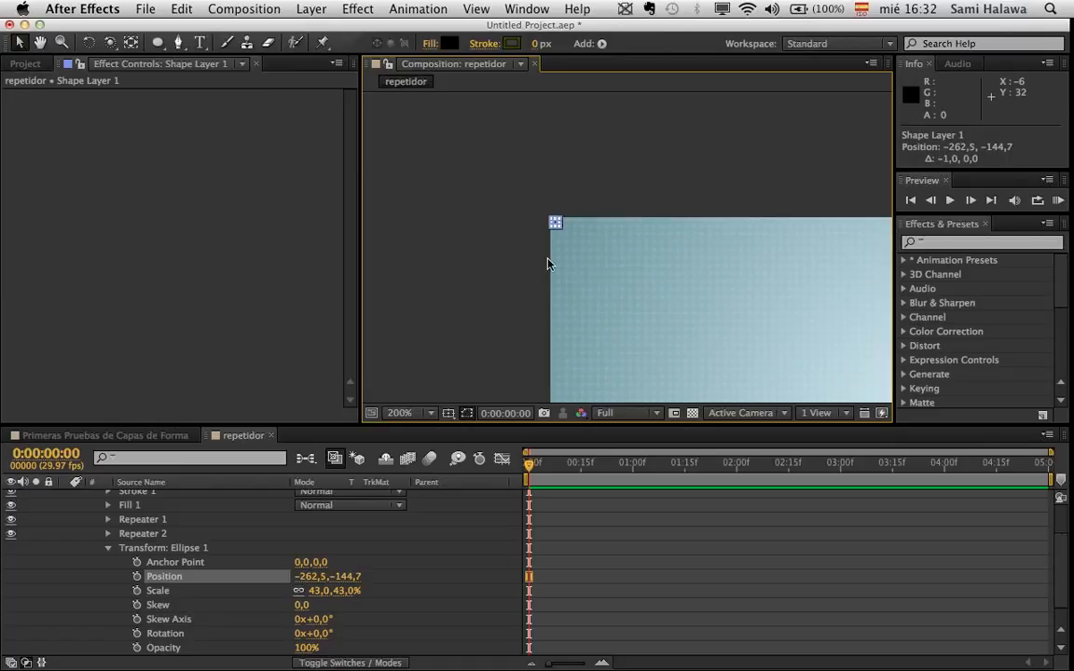
{"action": "left_click", "coordinate": [505, 269]}
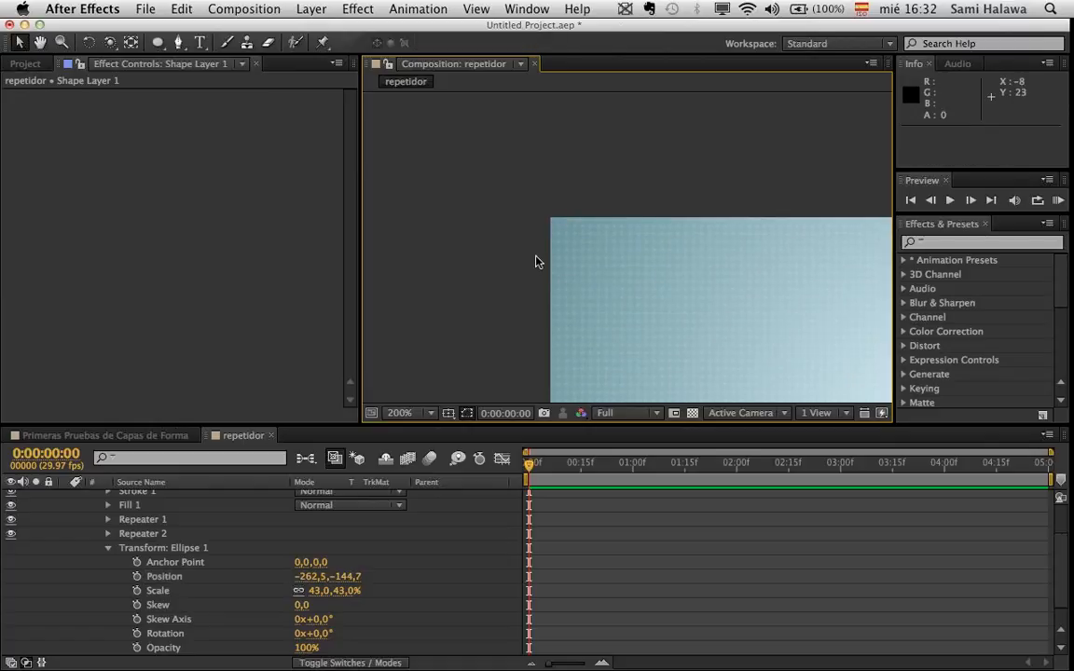
- Increase Repeater 1's Copies to 111 to extend the dot grid across the composition's width
{"action": "left_click_drag", "start_coordinate": [500, 222], "coordinate": [493, 210]}
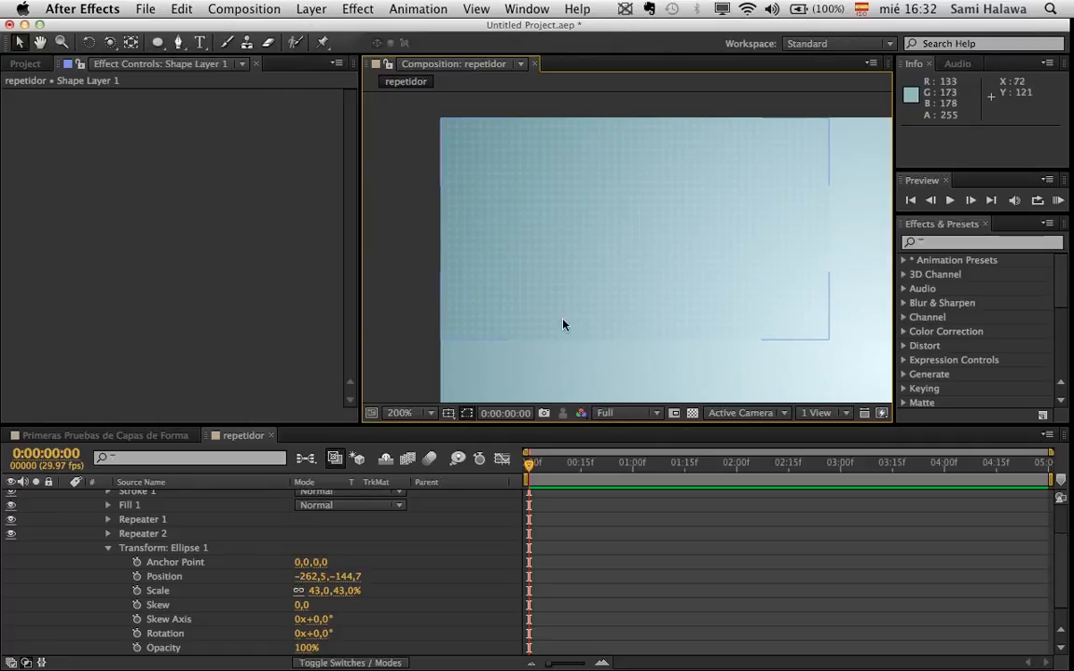
{"action": "scroll", "coordinate": [577, 317], "scroll_direction": "down", "scroll_amount": 1}
{"action": "key", "text": "space"}
{"action": "left_click_drag", "start_coordinate": [598, 301], "coordinate": [503, 211]}
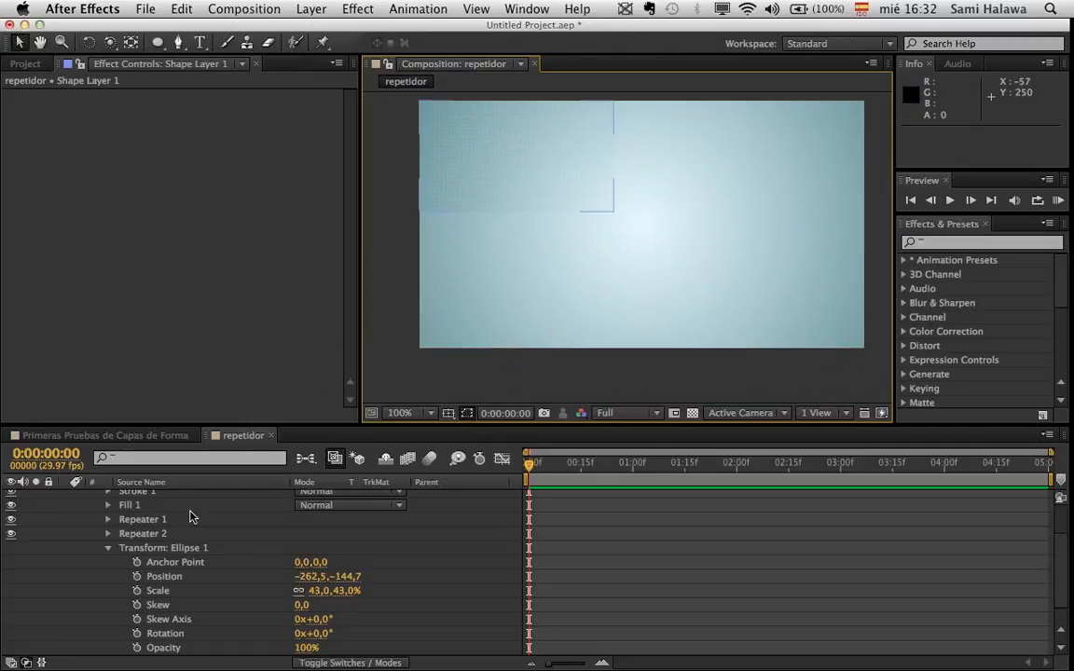
{"action": "left_click", "coordinate": [108, 520]}
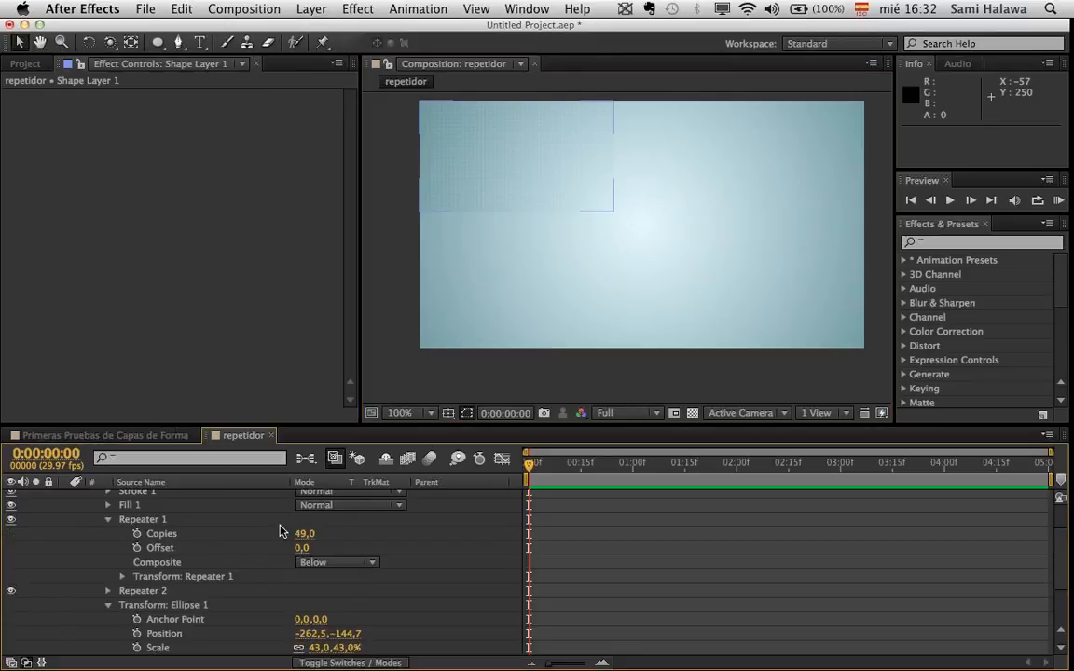
{"action": "left_click_drag", "start_coordinate": [305, 534], "coordinate": [352, 527]}
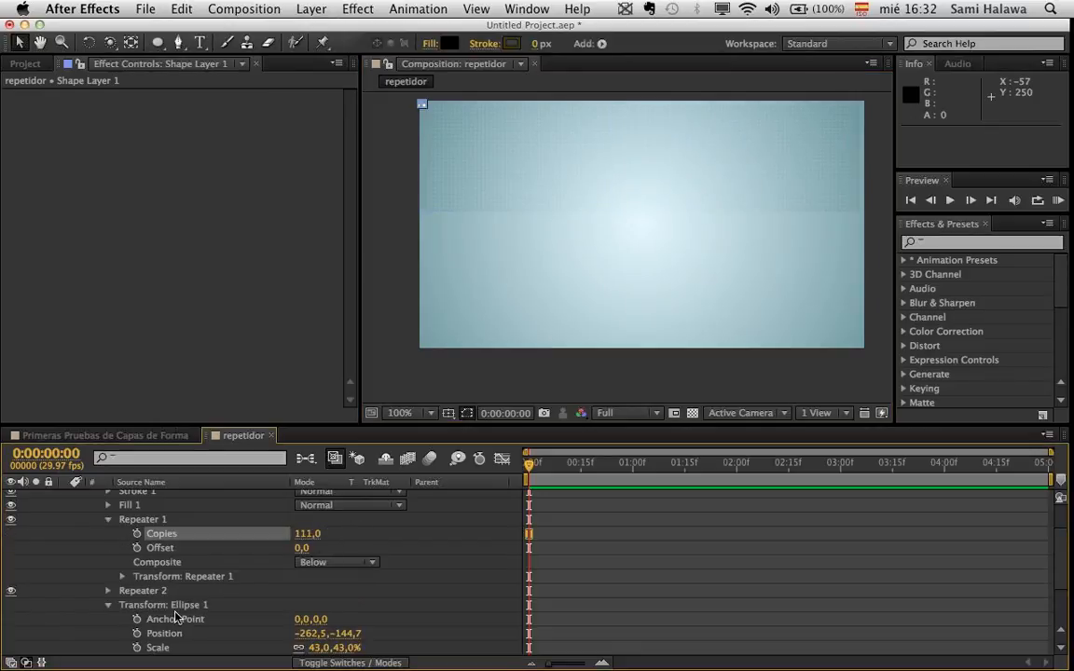
- Increase Repeater 2's Copies to 63 to extend the dot rows down the composition's full height
{"action": "left_click", "coordinate": [108, 519]}
{"action": "left_click", "coordinate": [108, 534]}
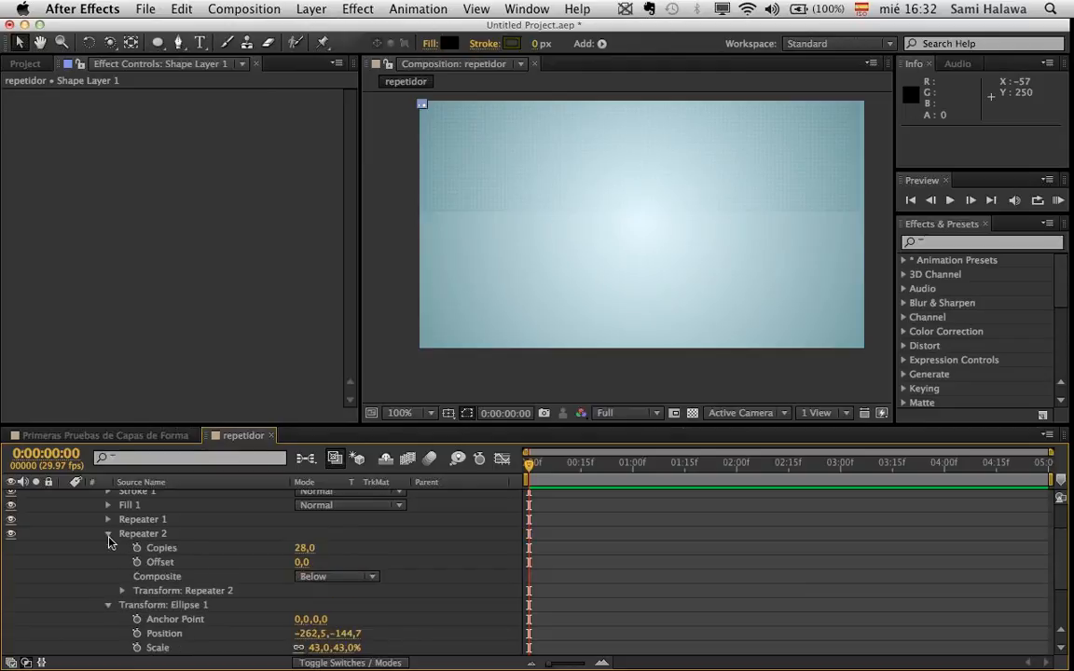
{"action": "left_click_drag", "start_coordinate": [305, 548], "coordinate": [339, 547]}
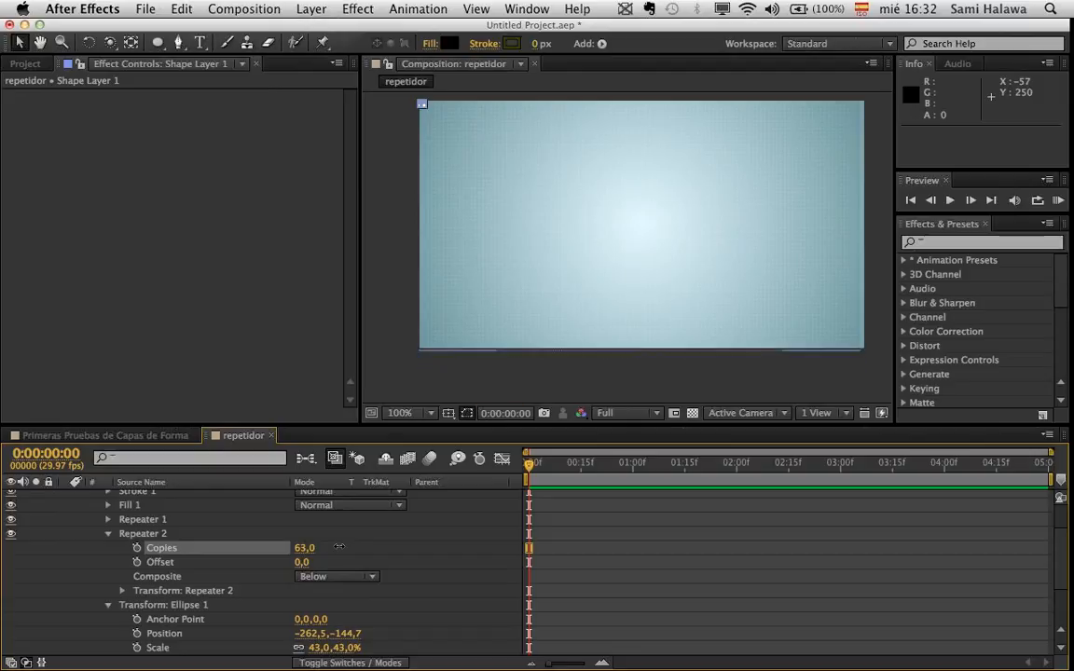
- Adjust Repeater 1's Copies to 113 to cover the remaining edge and collapse Shape Layer 1's properties
{"action": "left_click", "coordinate": [108, 519]}
{"action": "left_click_drag", "start_coordinate": [314, 533], "coordinate": [313, 533]}
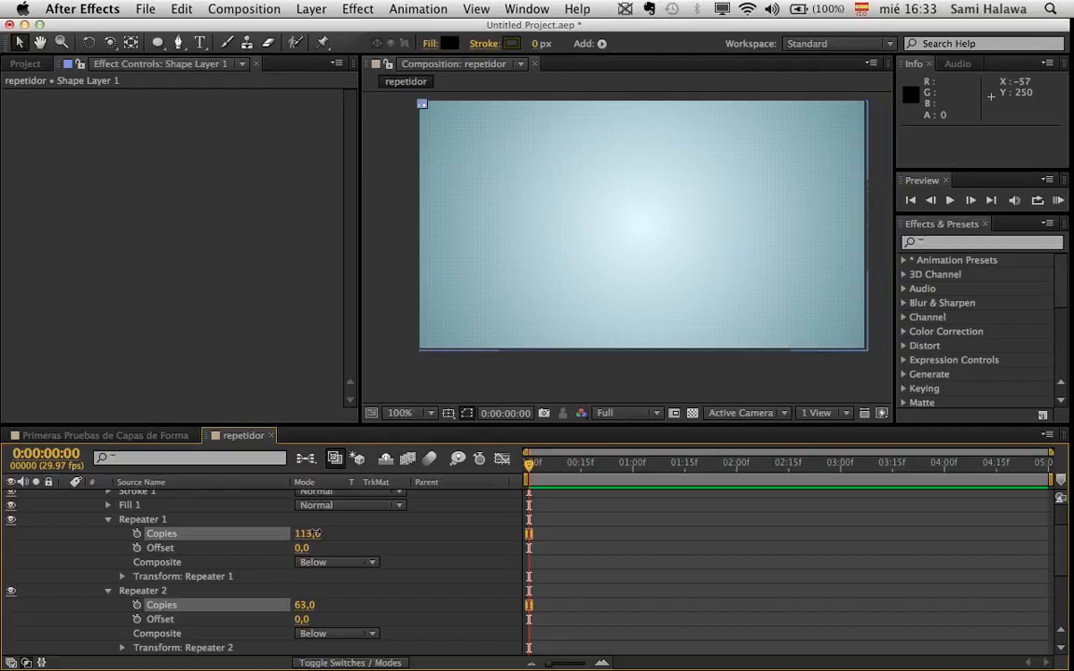
{"action": "left_click", "coordinate": [420, 367]}
{"action": "scroll", "coordinate": [84, 494], "scroll_direction": "up", "scroll_amount": 3}
{"action": "left_click", "coordinate": [65, 497]}
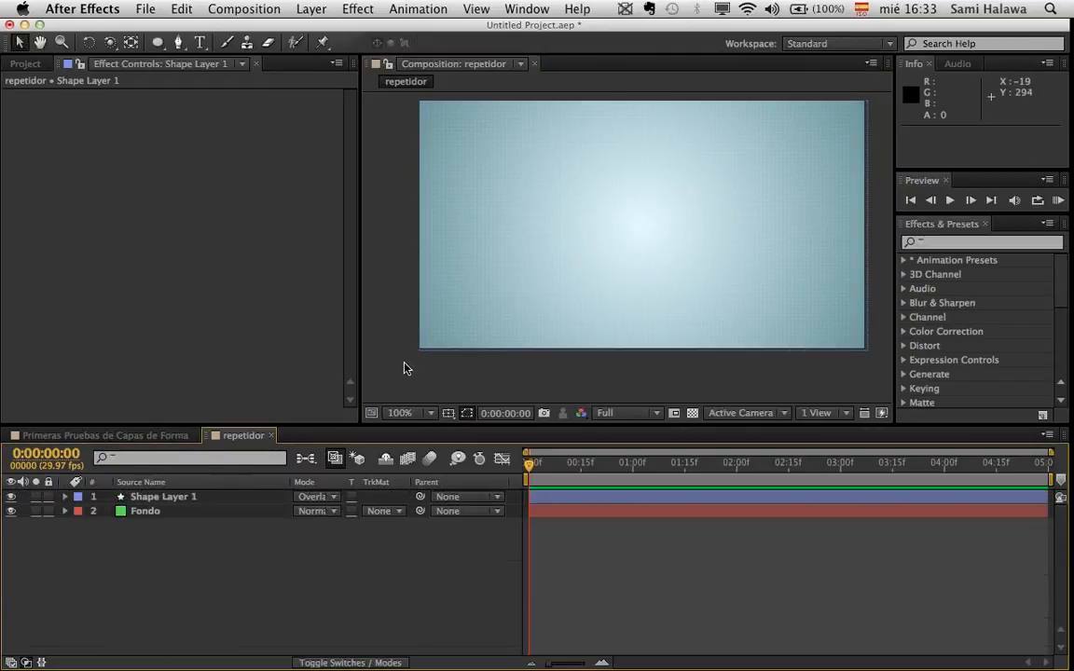
- Add a new text layer above the background that reads SFERA
{"action": "key", "text": "h"}
{"action": "mouse_move", "coordinate": [528, 262]}
{"action": "left_mouse_down"}
{"action": "mouse_move", "coordinate": [528, 304]}
{"action": "mouse_move", "coordinate": [532, 271]}
{"action": "mouse_move", "coordinate": [518, 263]}
{"action": "left_mouse_up"}
{"action": "key", "text": "v"}
{"action": "right_click", "coordinate": [285, 573]}
{"action": "mouse_move", "coordinate": [403, 499]}
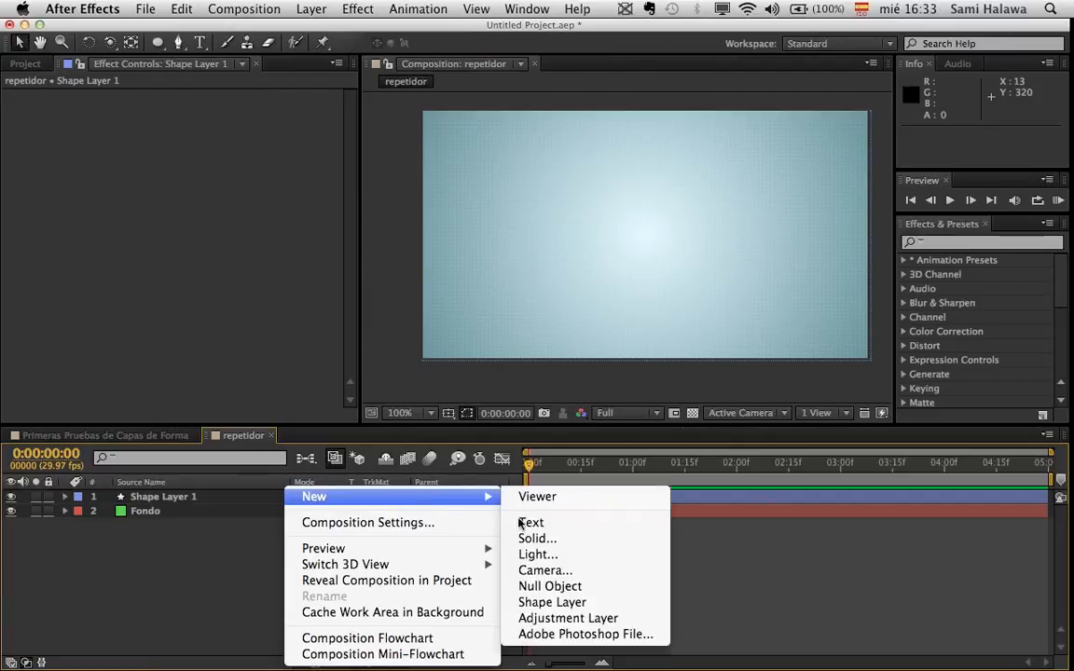
{"action": "left_click", "coordinate": [568, 523]}
{"action": "type", "text": "SFTERA"}
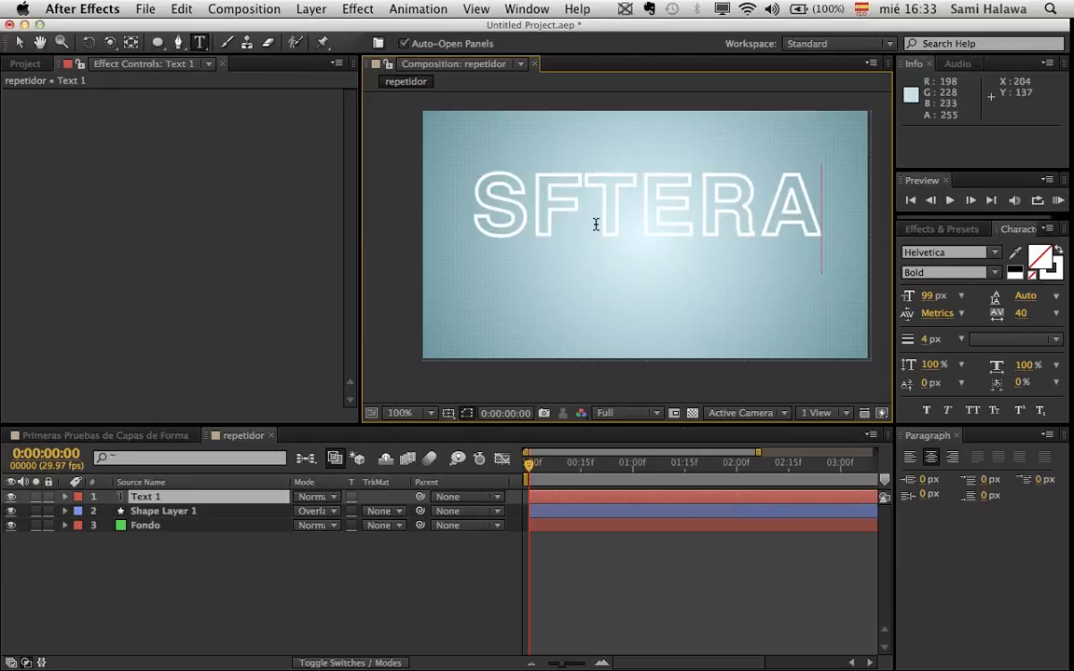
{"action": "left_click_drag", "start_coordinate": [579, 224], "coordinate": [828, 231]}
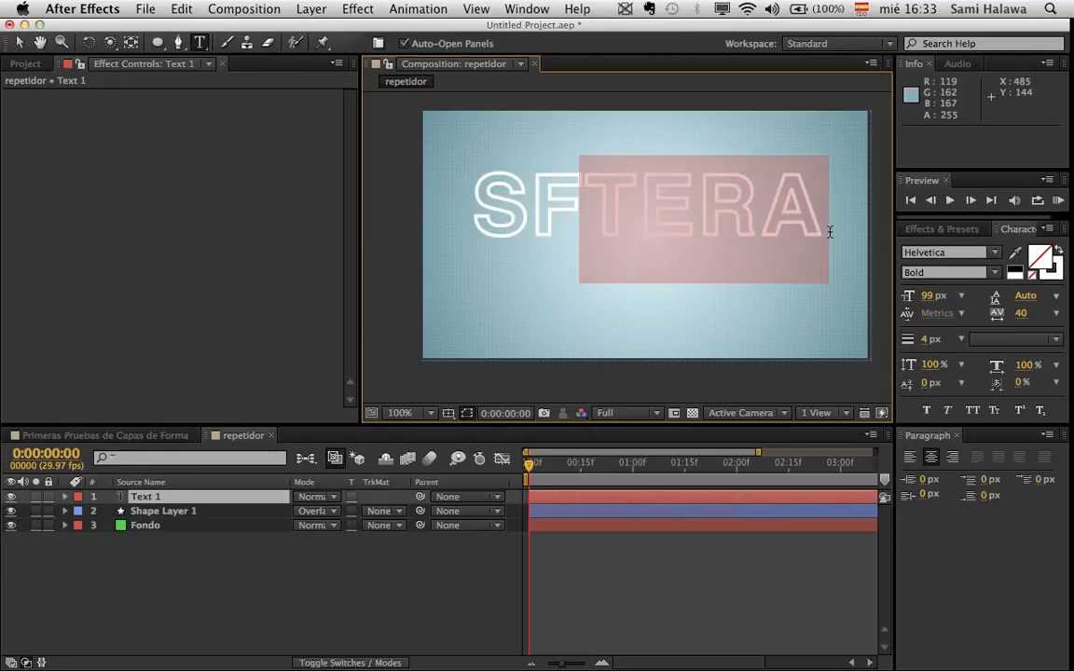
{"action": "type", "text": "ERA"}
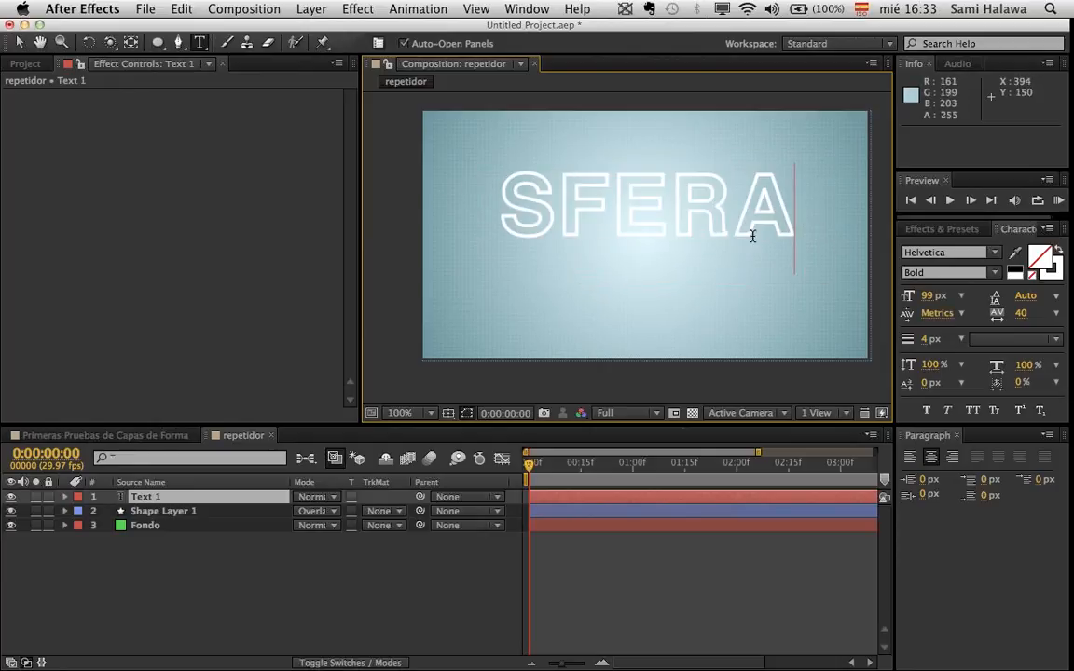
- Swap the SFERA text's stroke and fill so it is solid, and set its fill to dark teal 0E6368
{"action": "double_click", "coordinate": [667, 221]}
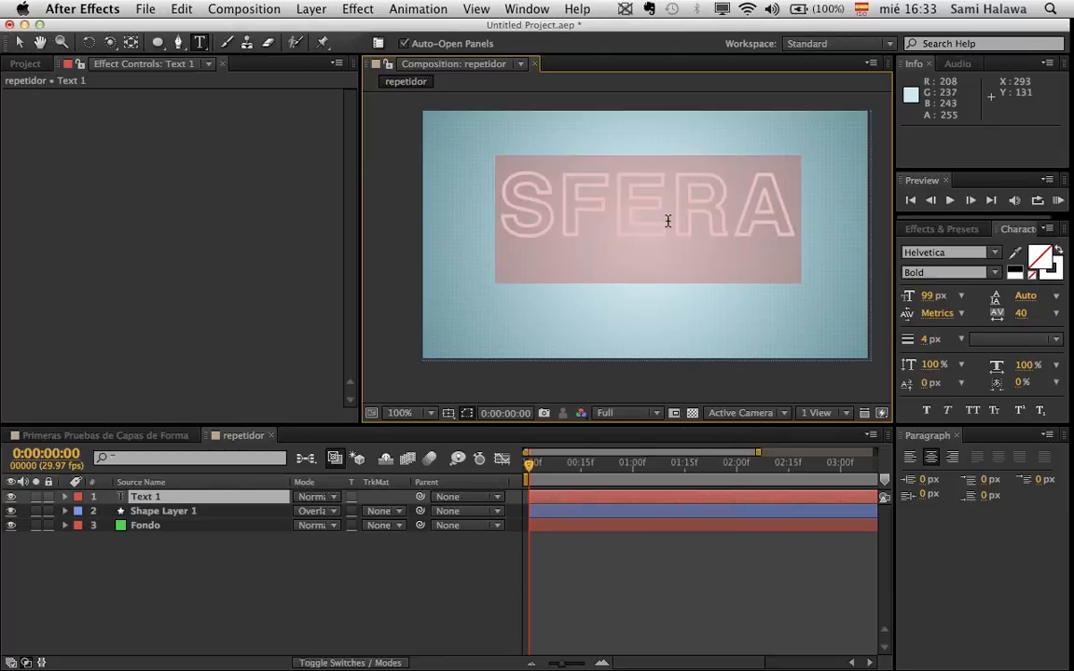
{"action": "left_click", "coordinate": [1057, 250]}
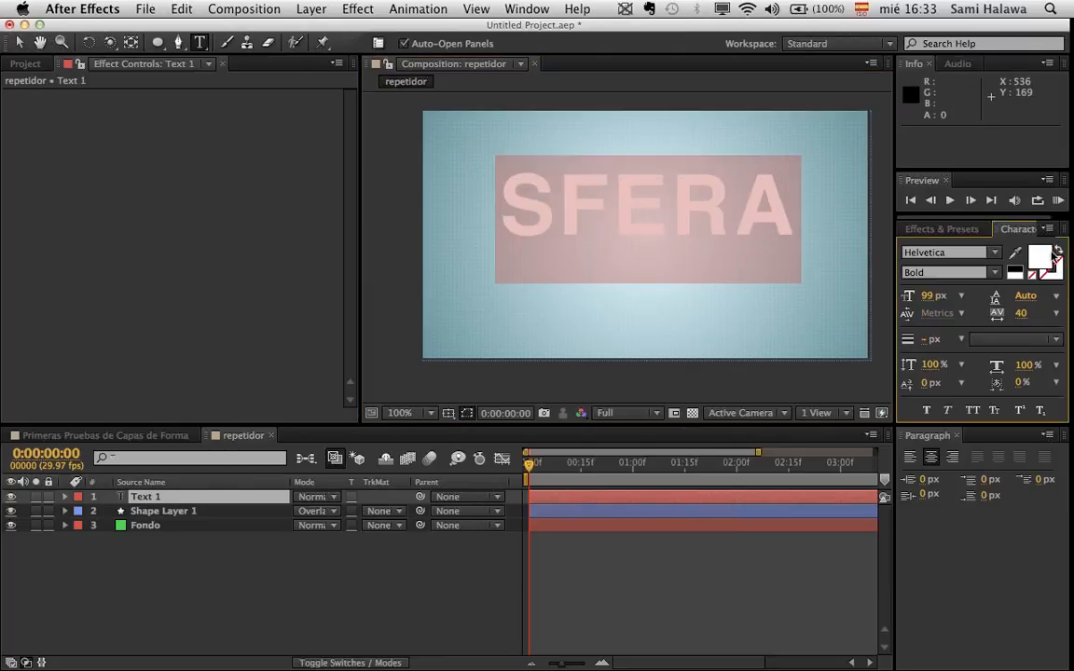
{"action": "left_click", "coordinate": [1046, 254]}
{"action": "left_click_drag", "start_coordinate": [314, 444], "coordinate": [247, 577]}
{"action": "left_click", "coordinate": [463, 445]}
{"action": "left_click", "coordinate": [399, 436]}
{"action": "mouse_move", "coordinate": [481, 447]}
{"action": "left_mouse_down"}
{"action": "mouse_move", "coordinate": [483, 476]}
{"action": "mouse_move", "coordinate": [421, 488]}
{"action": "mouse_move", "coordinate": [429, 494]}
{"action": "left_mouse_up"}
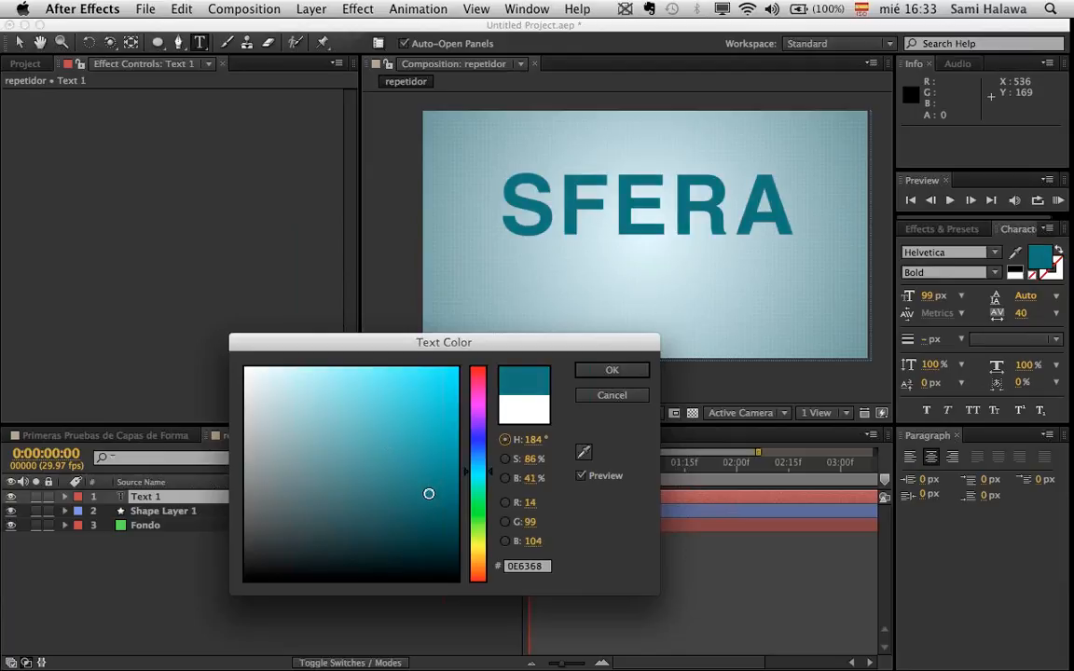
{"action": "left_click", "coordinate": [611, 370]}
- Set the SFERA text size to 35 px and move it near the composition's center at about 267, 153.5
{"action": "left_click_drag", "start_coordinate": [919, 295], "coordinate": [879, 303]}
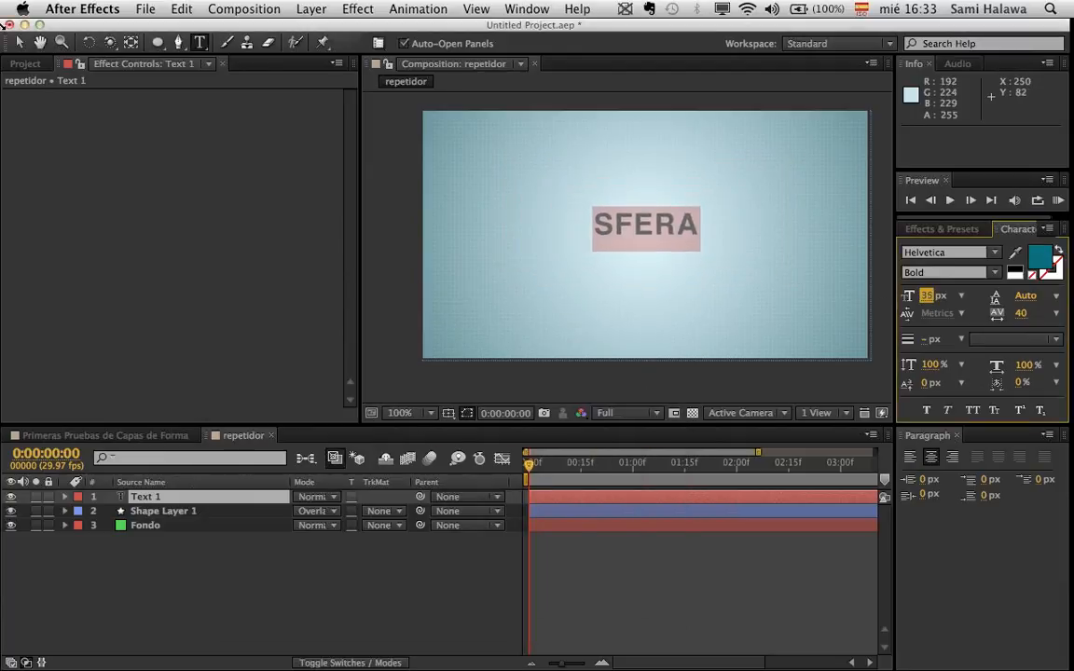
{"action": "left_click", "coordinate": [18, 42]}
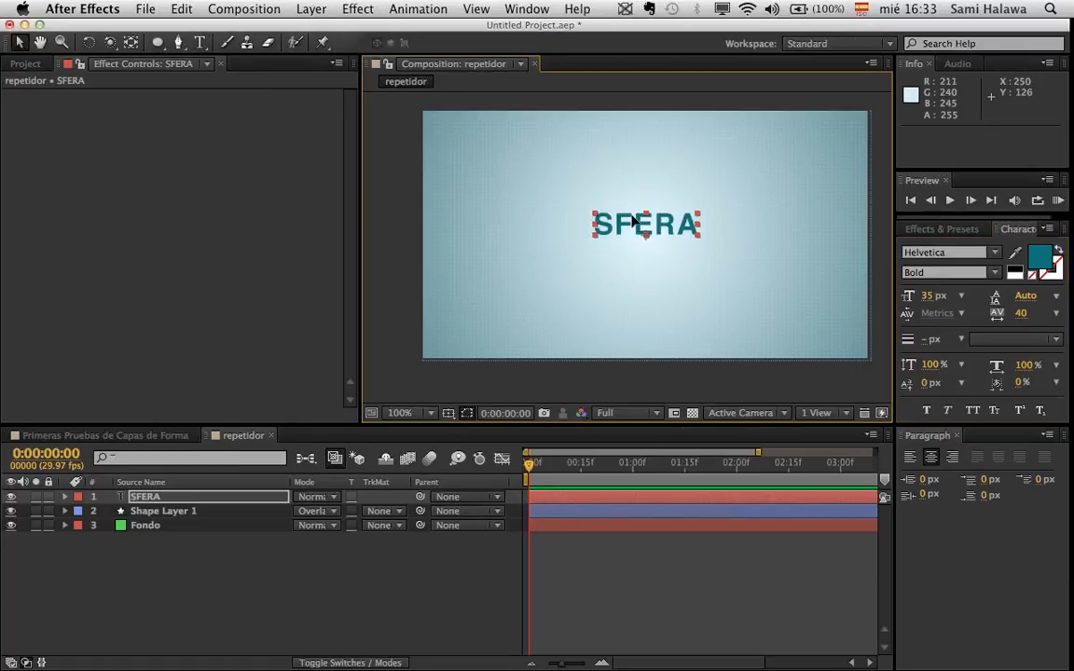
{"action": "left_click_drag", "start_coordinate": [632, 220], "coordinate": [634, 223]}
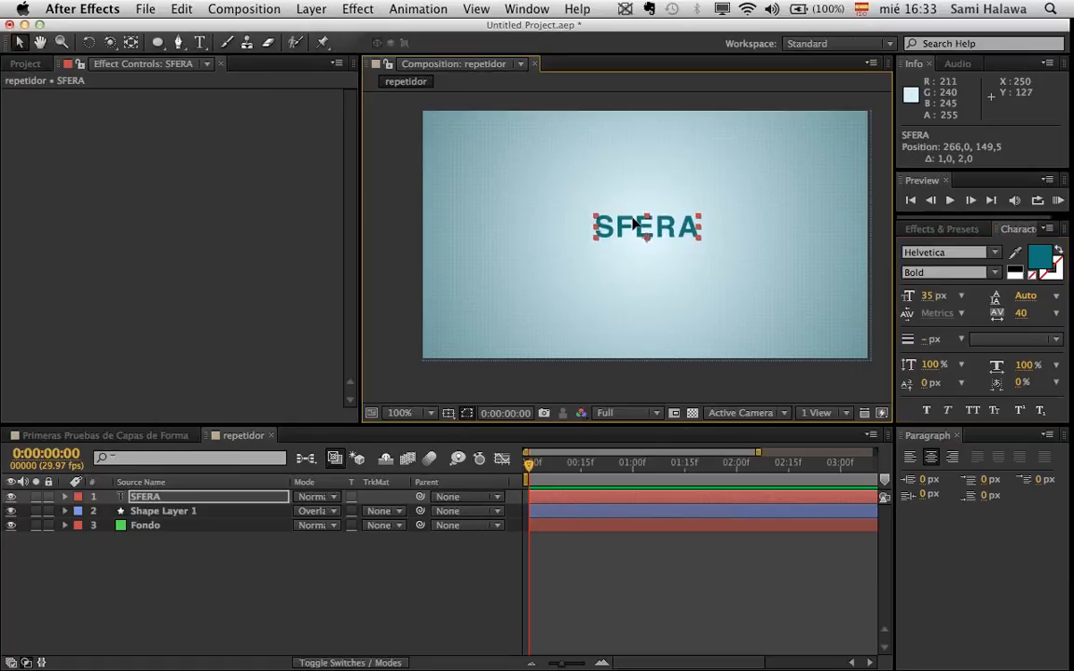
{"action": "left_click", "coordinate": [446, 278]}
{"action": "left_click_drag", "start_coordinate": [640, 233], "coordinate": [643, 231]}
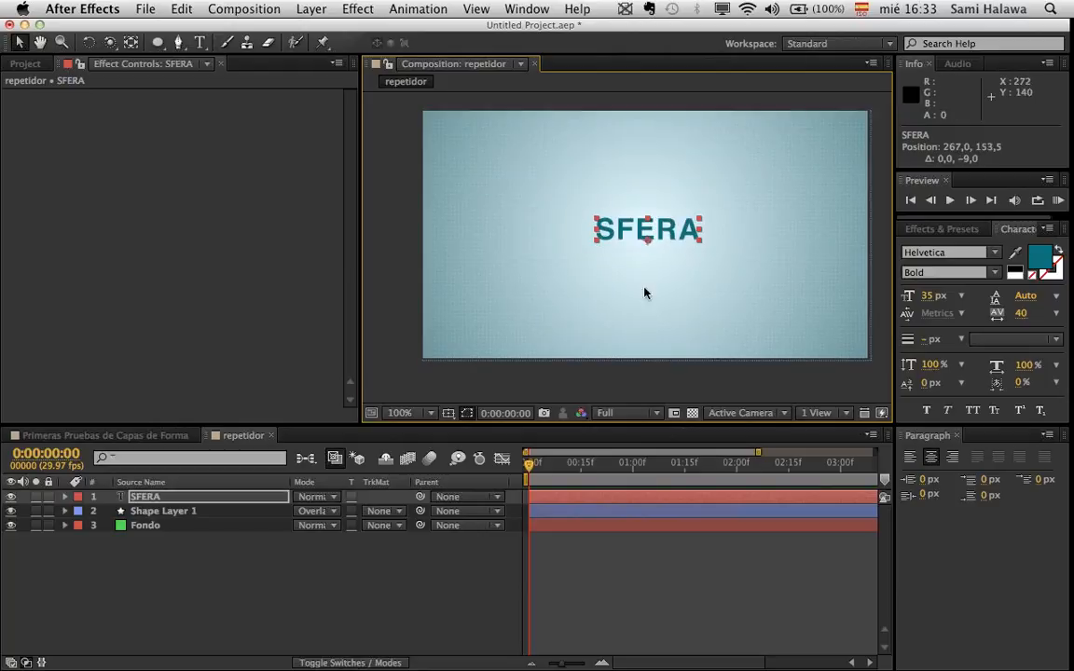
- Preview the SFERA title over the dotted background and return the current time to the first frame
{"action": "left_click", "coordinate": [638, 378]}
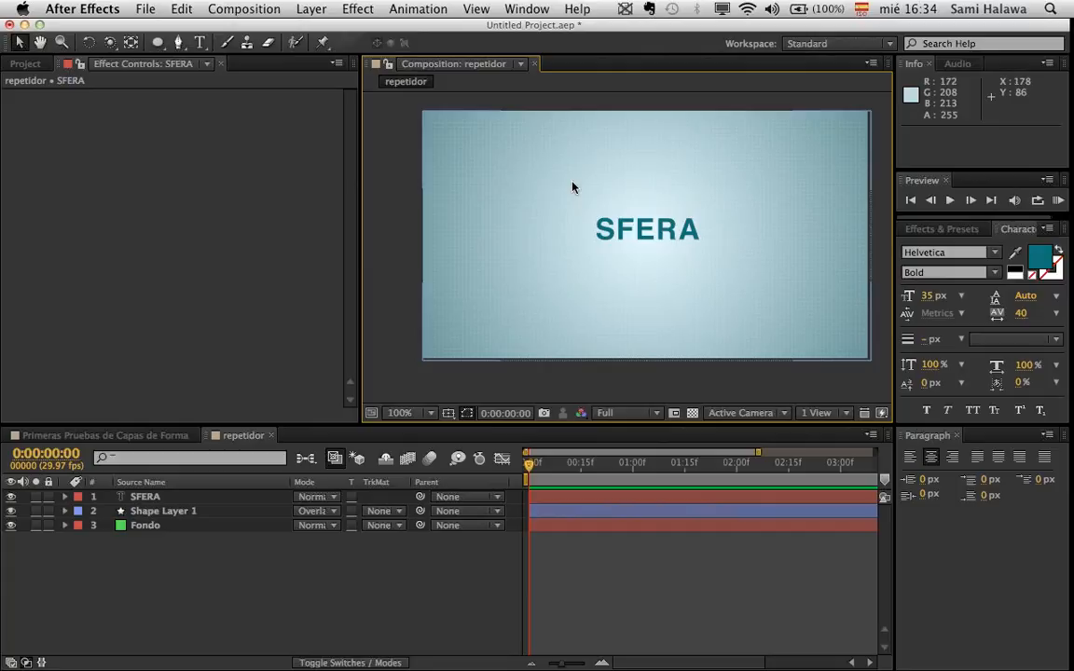
{"action": "left_click", "coordinate": [258, 578]}
{"action": "left_click_drag", "start_coordinate": [258, 578], "coordinate": [207, 517]}
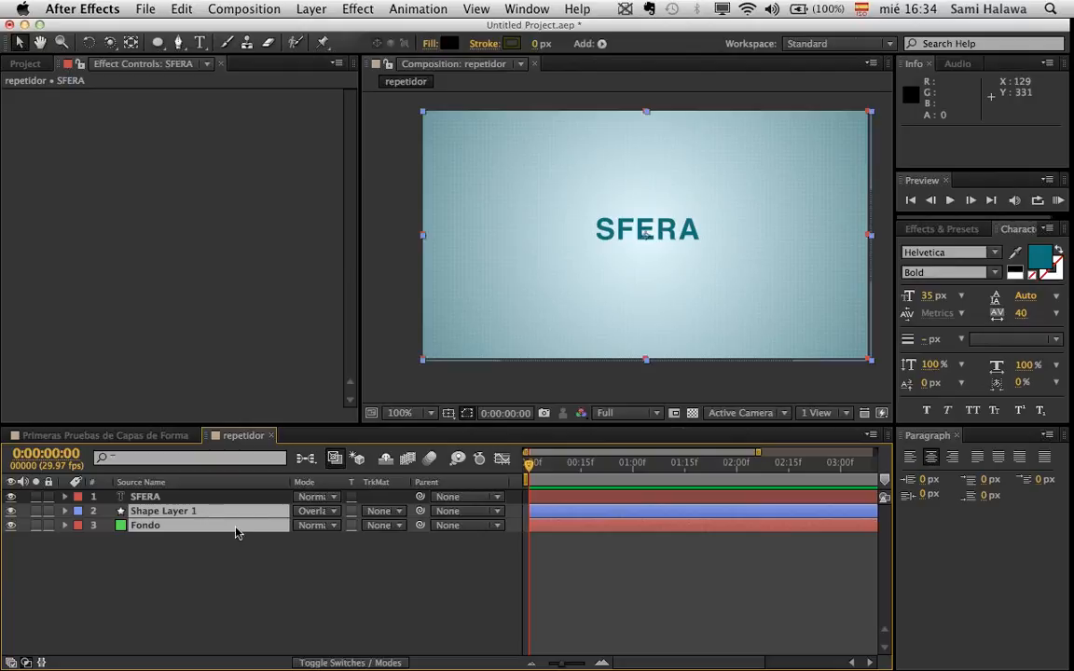
{"action": "left_click", "coordinate": [242, 580]}
{"action": "left_click_drag", "start_coordinate": [186, 578], "coordinate": [202, 517]}
{"action": "left_click", "coordinate": [572, 477]}
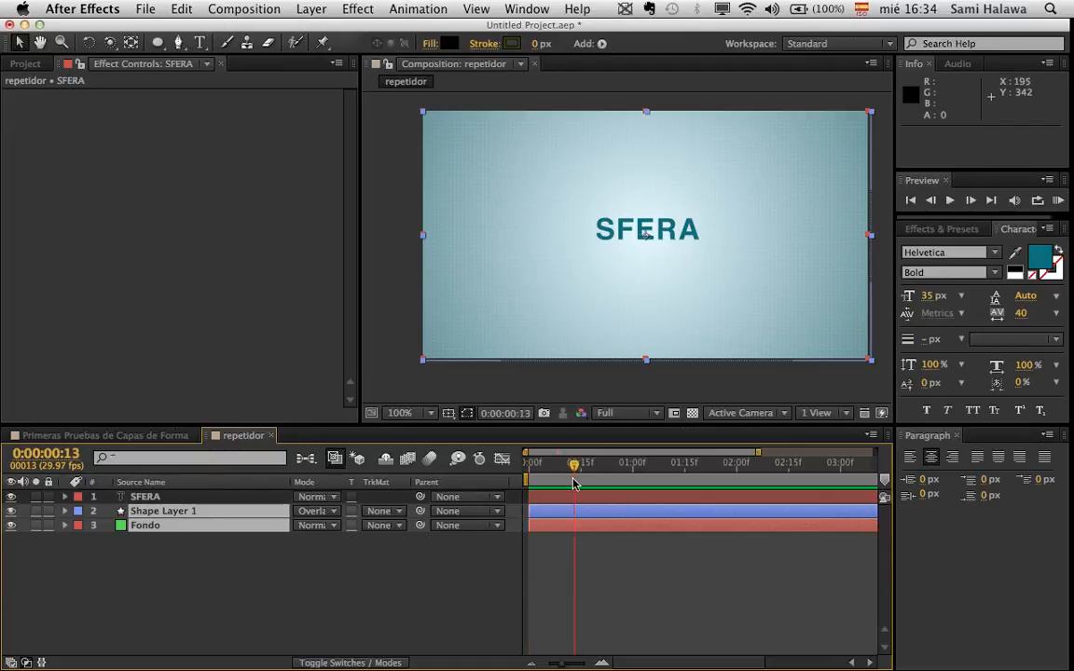
{"action": "key", "text": "space"}
{"action": "left_click_drag", "start_coordinate": [574, 483], "coordinate": [493, 478]}
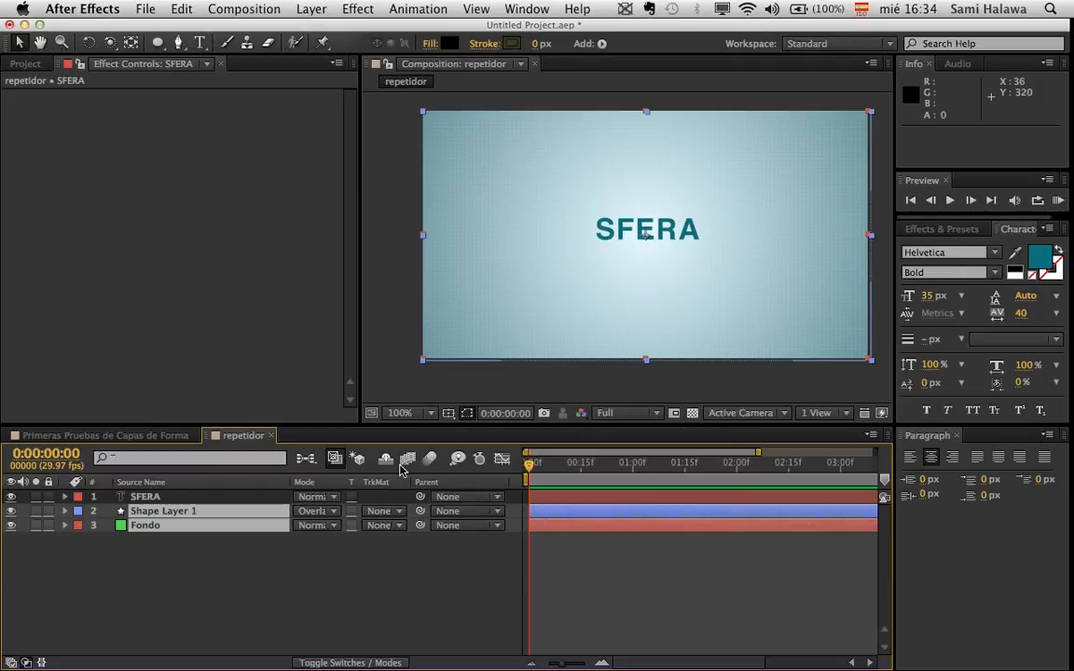
- Pre-compose Shape Layer 1 and Fondo together, moving all attributes and entering a new composition name that starts with "fondo"
{"action": "left_click", "coordinate": [334, 559]}
{"action": "left_click_drag", "start_coordinate": [274, 580], "coordinate": [203, 524]}
{"action": "left_click_drag", "start_coordinate": [234, 572], "coordinate": [160, 512]}
{"action": "left_click", "coordinate": [312, 9]}
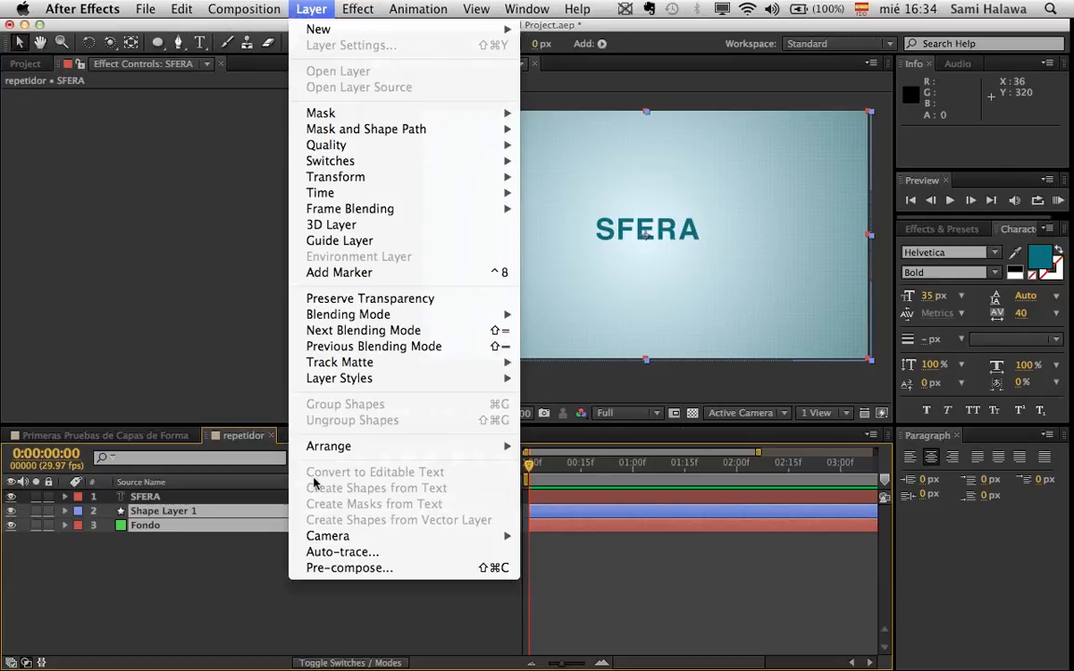
{"action": "left_click", "coordinate": [345, 568]}
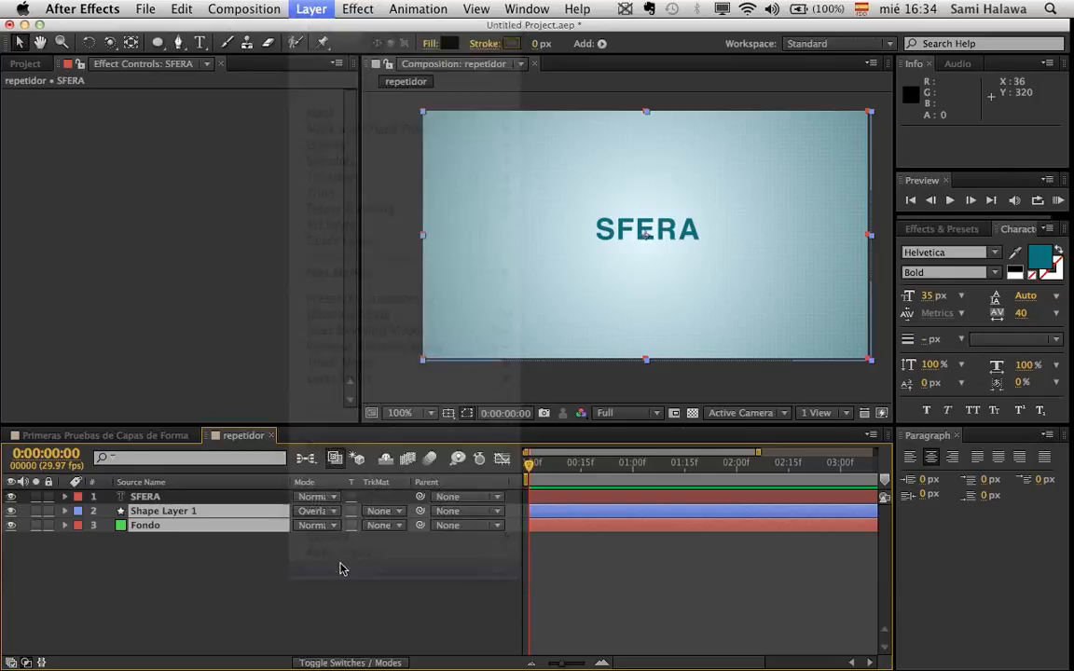
{"action": "left_click_drag", "start_coordinate": [751, 422], "coordinate": [391, 333]}
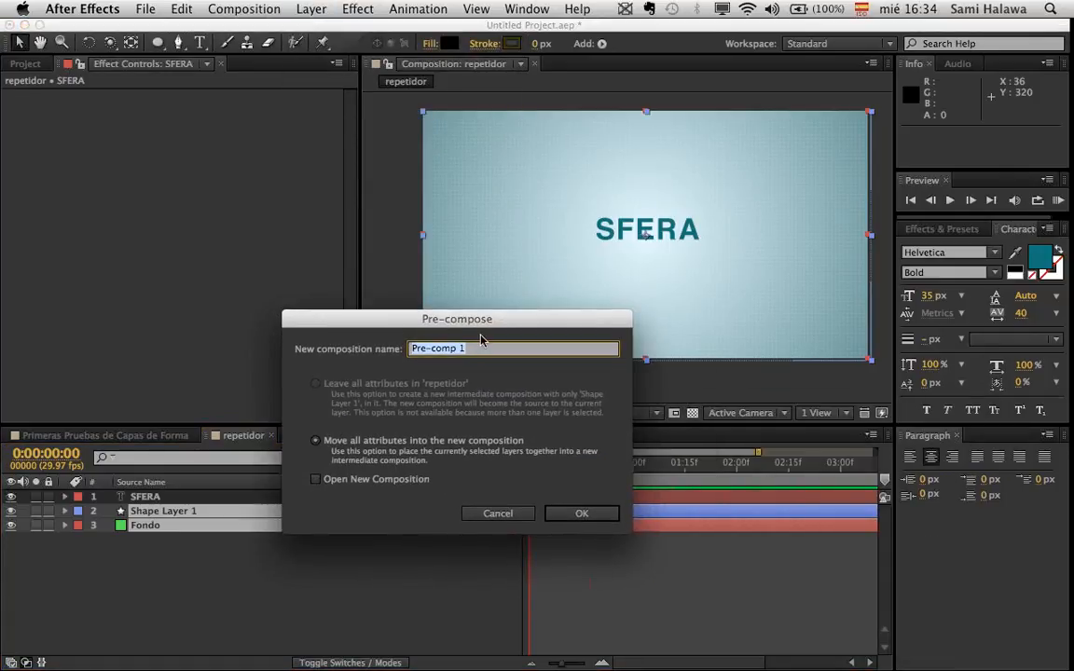
{"action": "type", "text": "fondo d"}
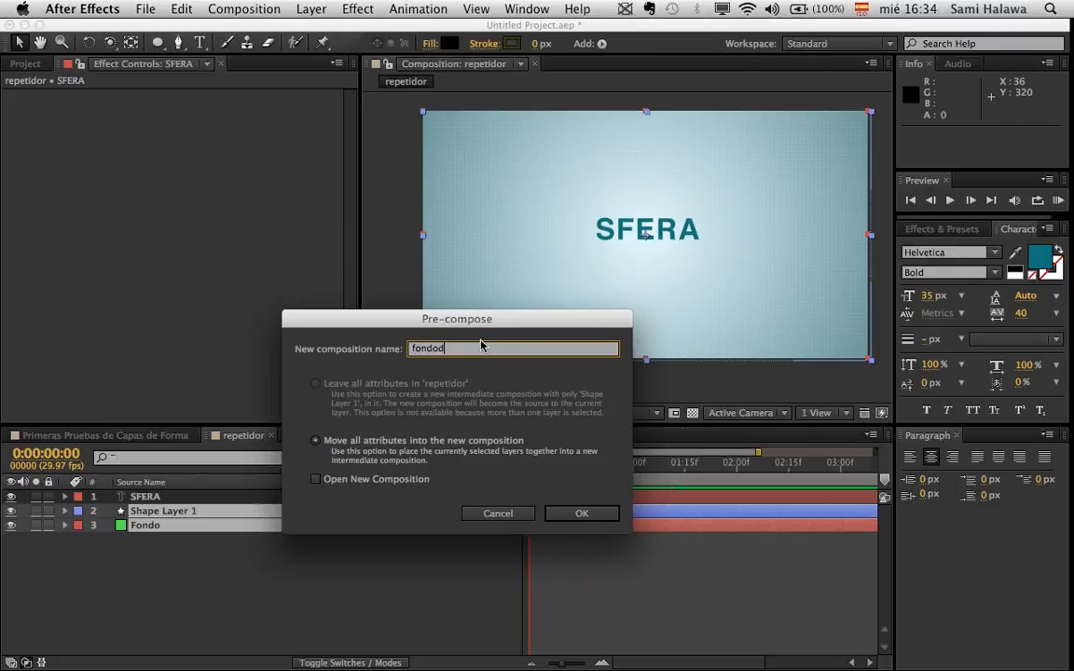
- Name the pre-composition of Shape Layer 1 and Fondo "fondo de bolas" and create it with all attributes moved into it
{"action": "type", "text": "e bolas"}
{"action": "key", "text": "Return"}
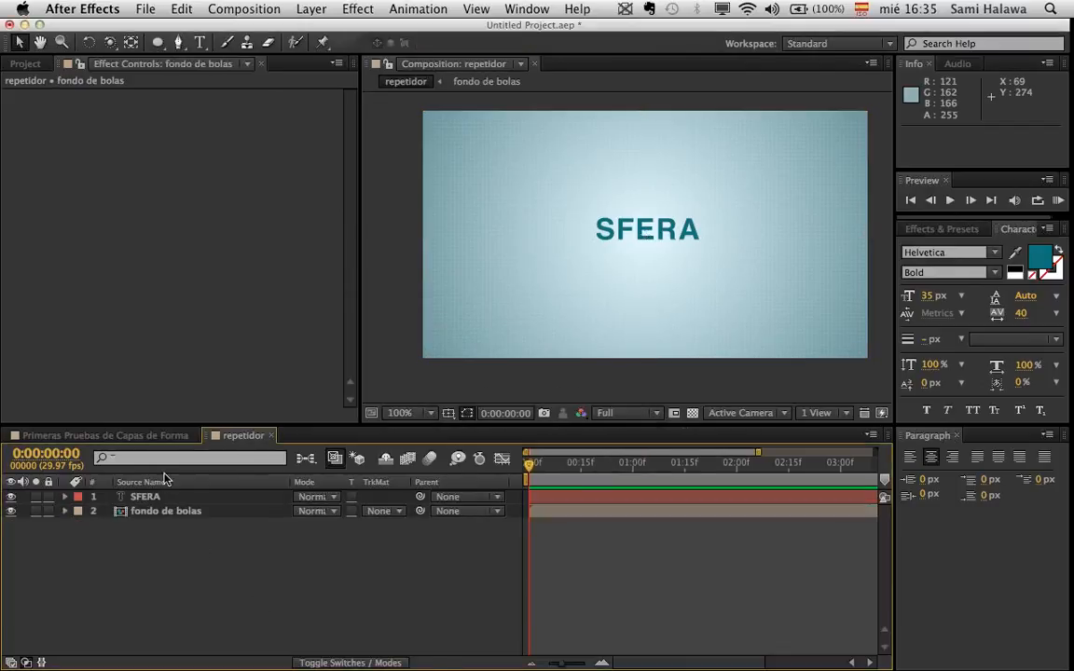
- Examine the fondo de bolas pre-composition in the project and its inner layers, comparing them with the layers of repetidor
{"action": "left_click", "coordinate": [172, 511]}
{"action": "left_click", "coordinate": [34, 69]}
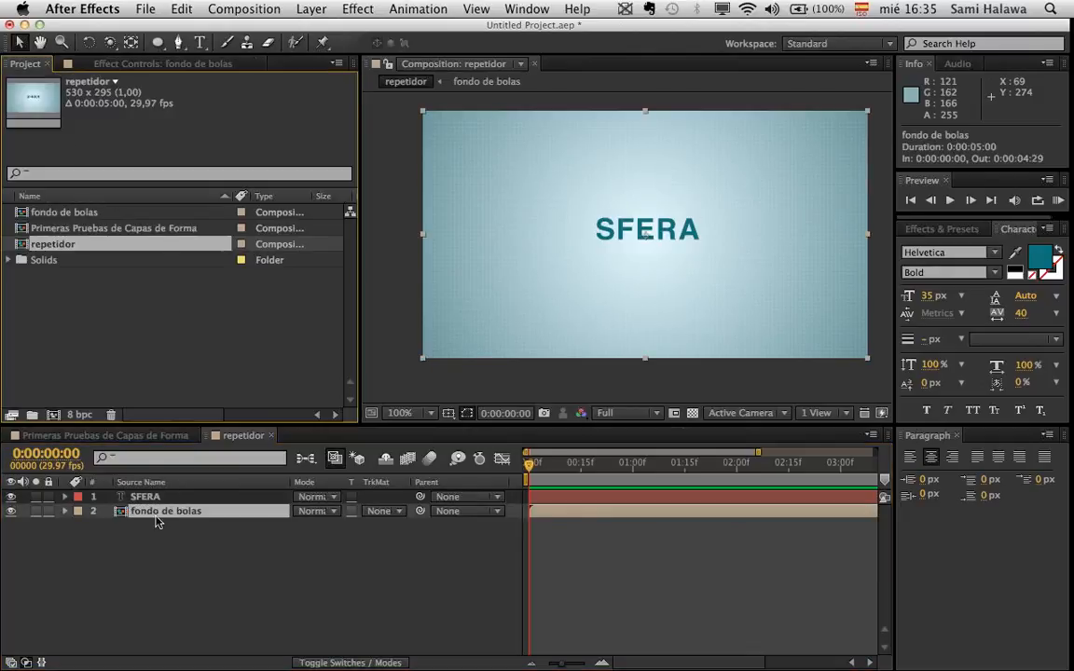
{"action": "double_click", "coordinate": [192, 515]}
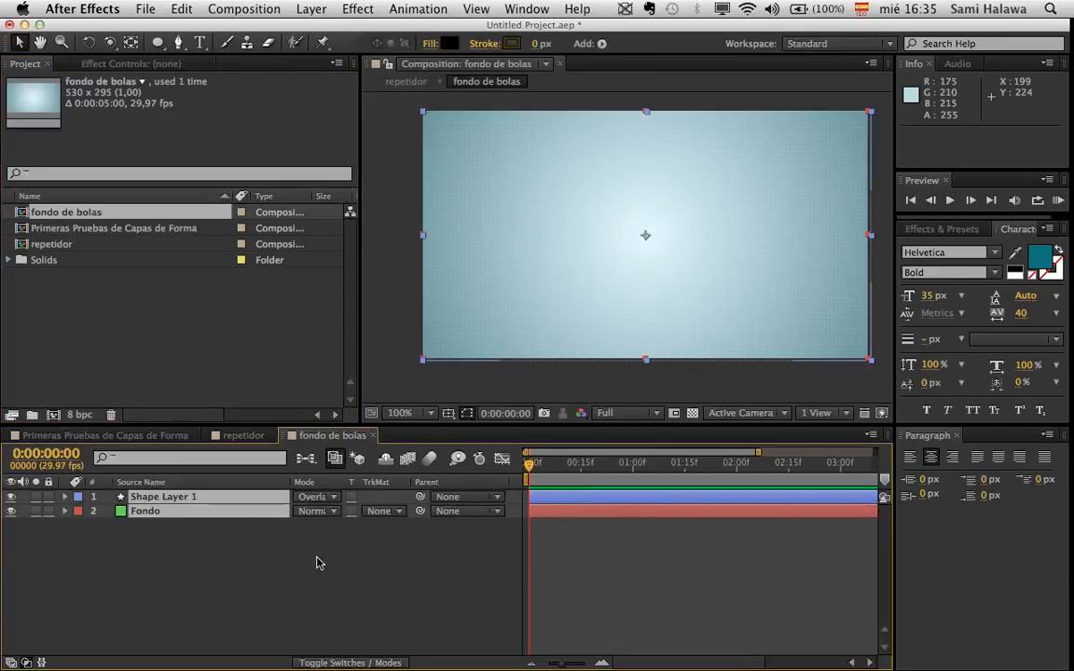
{"action": "left_click", "coordinate": [244, 435]}
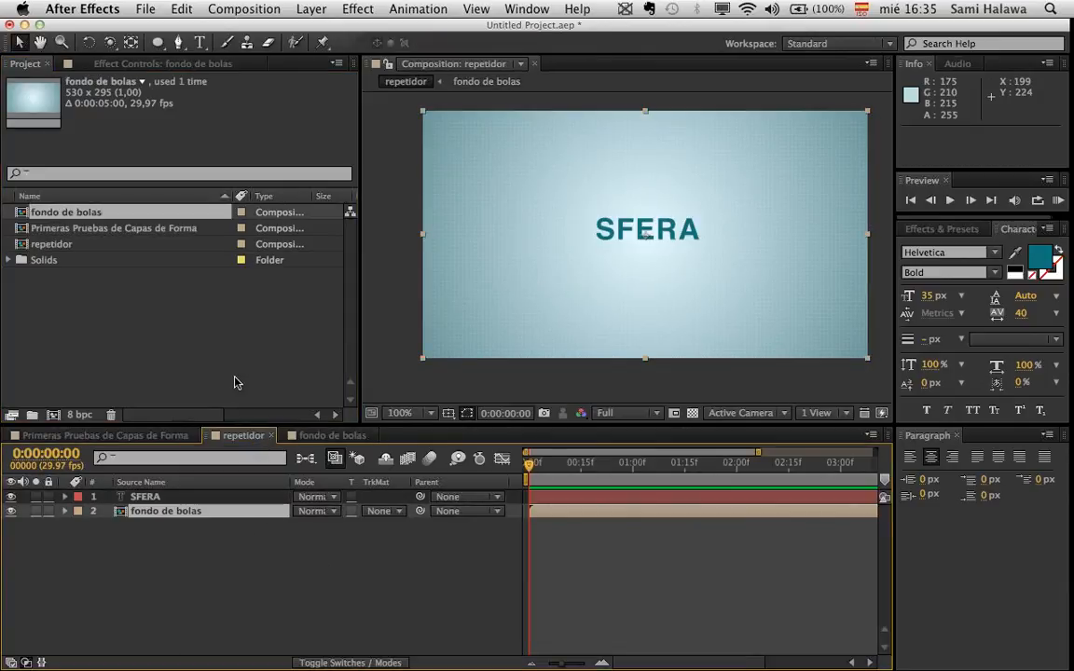
{"action": "left_click", "coordinate": [210, 501]}
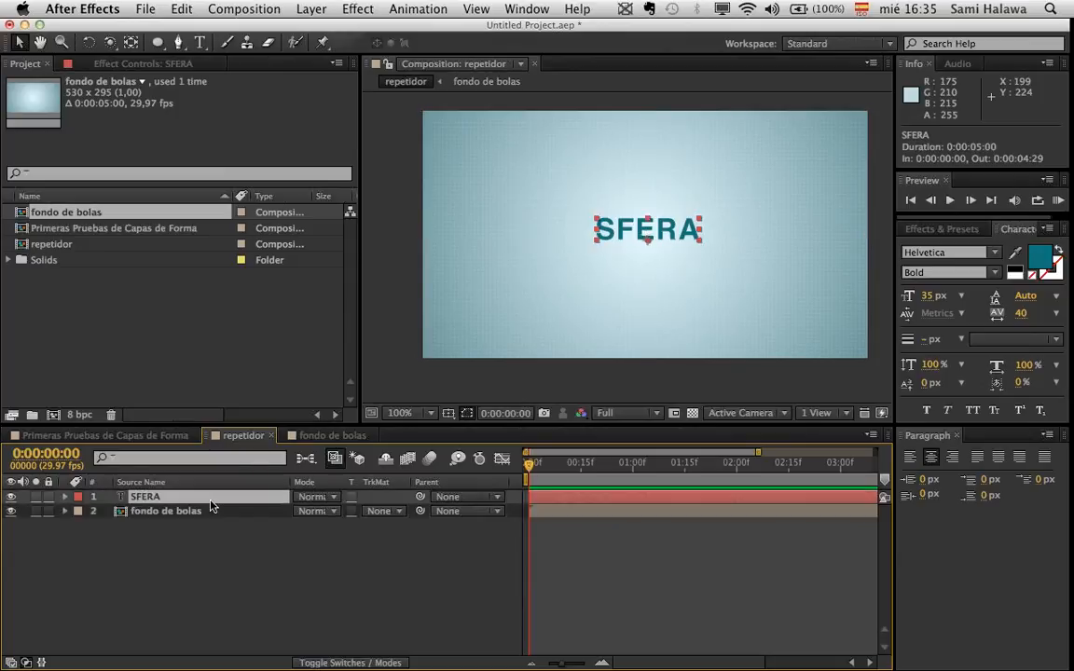
{"action": "left_click", "coordinate": [203, 511]}
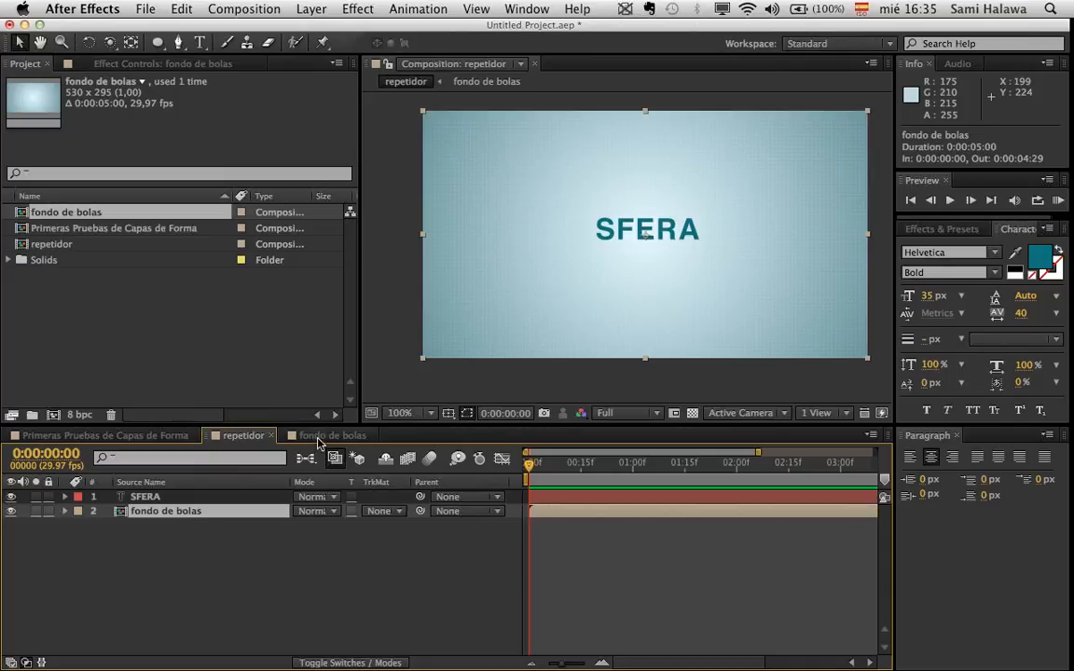
{"action": "left_click_drag", "start_coordinate": [249, 557], "coordinate": [210, 513]}
{"action": "left_click", "coordinate": [308, 9]}
{"action": "left_click", "coordinate": [174, 574]}
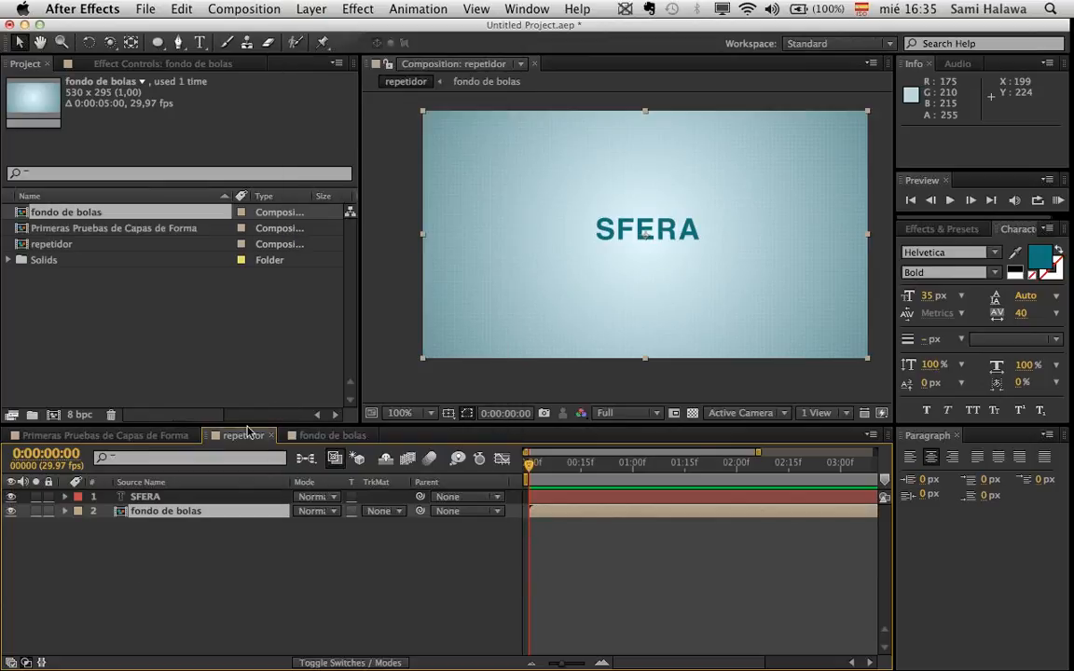
{"action": "left_click", "coordinate": [200, 400]}
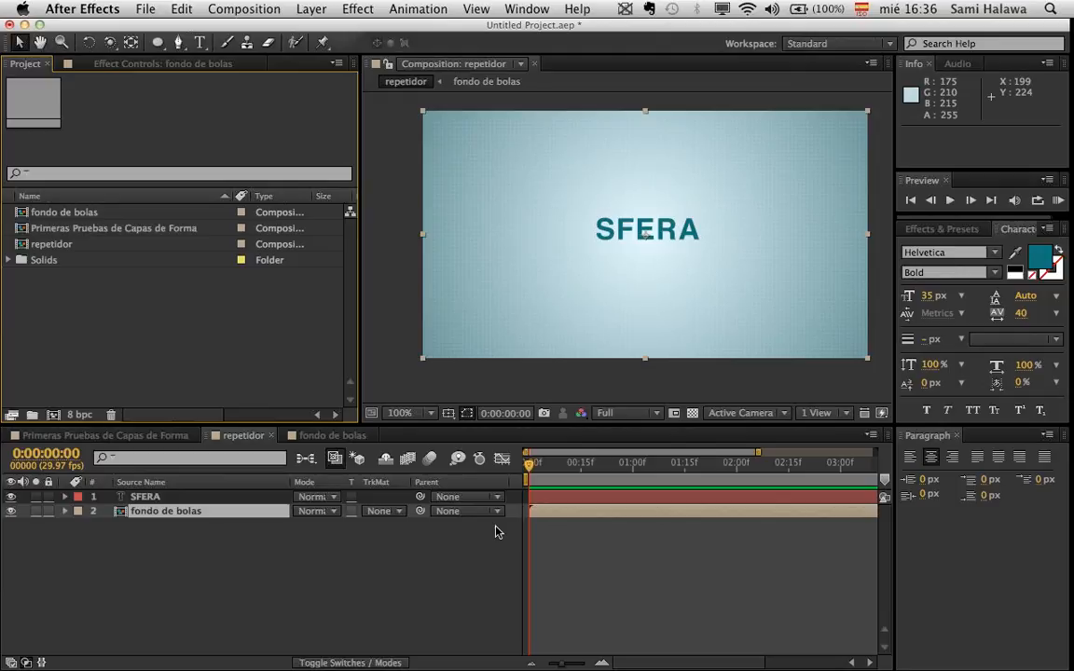
- In the fondo de bolas composition, move the end point of the Fondo layer's radial ramp down to about 267, 697
{"action": "left_click", "coordinate": [334, 435]}
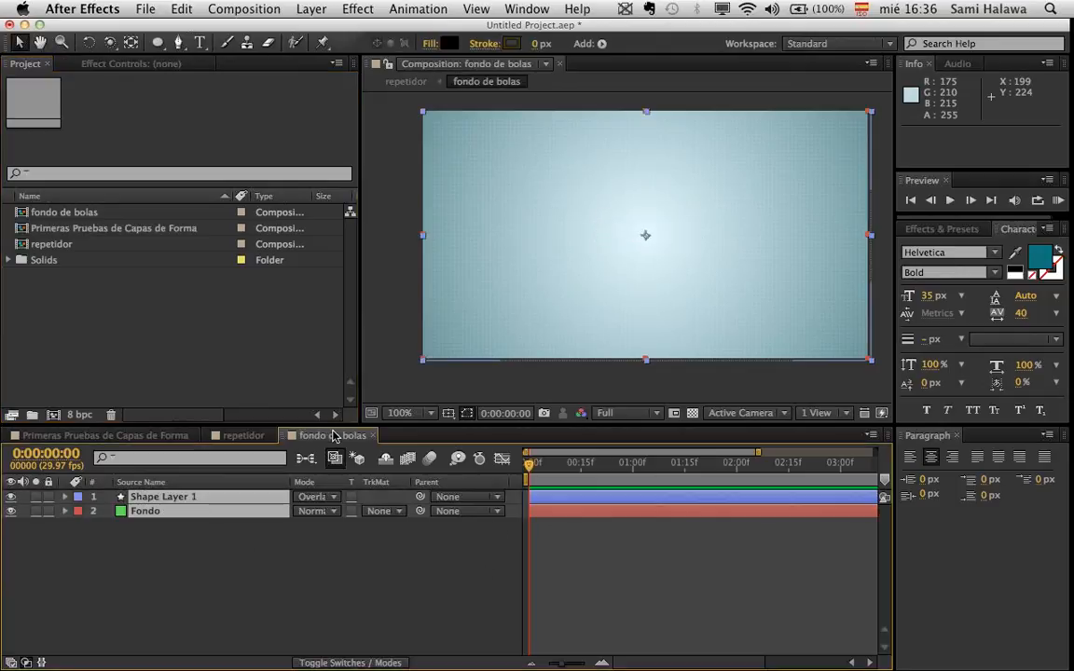
{"action": "left_click_drag", "start_coordinate": [334, 436], "coordinate": [305, 573]}
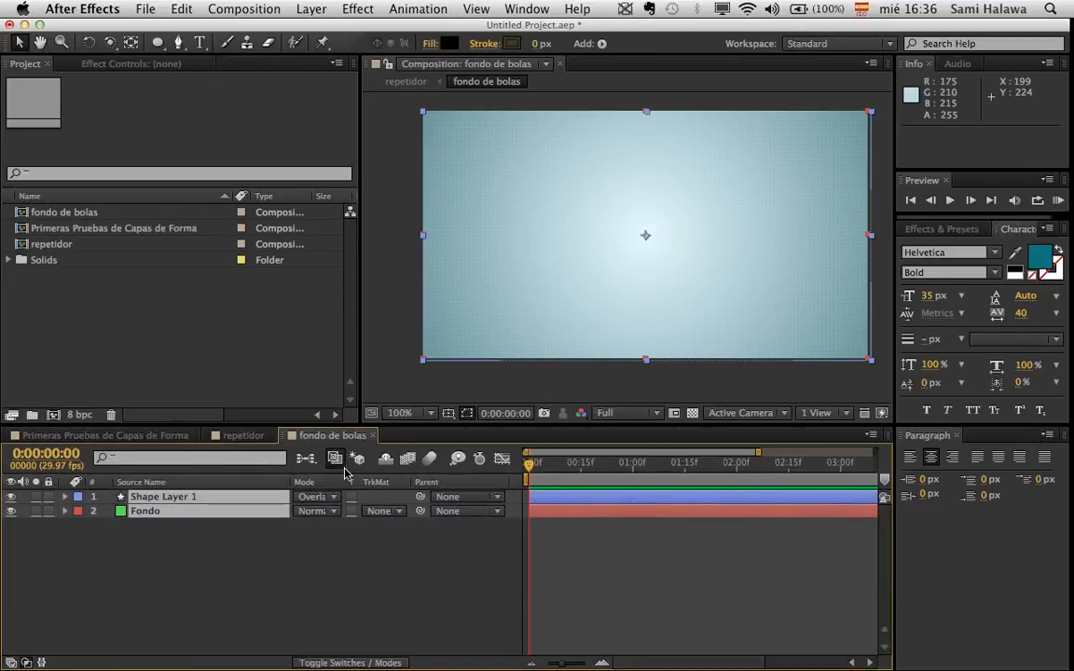
{"action": "left_click", "coordinate": [147, 516]}
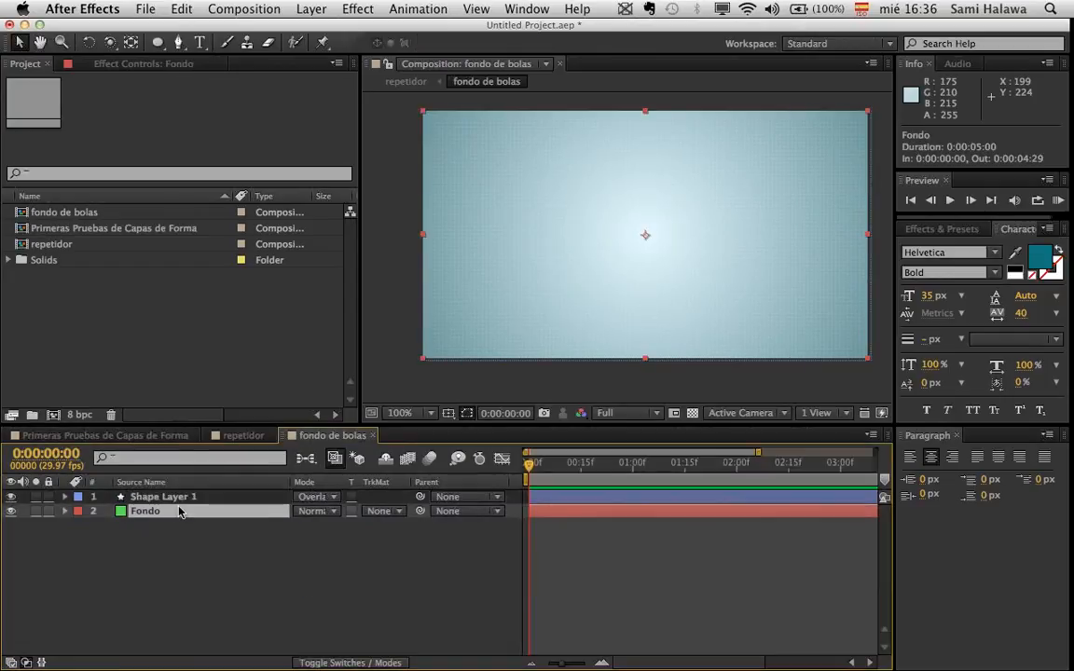
{"action": "left_click", "coordinate": [147, 63]}
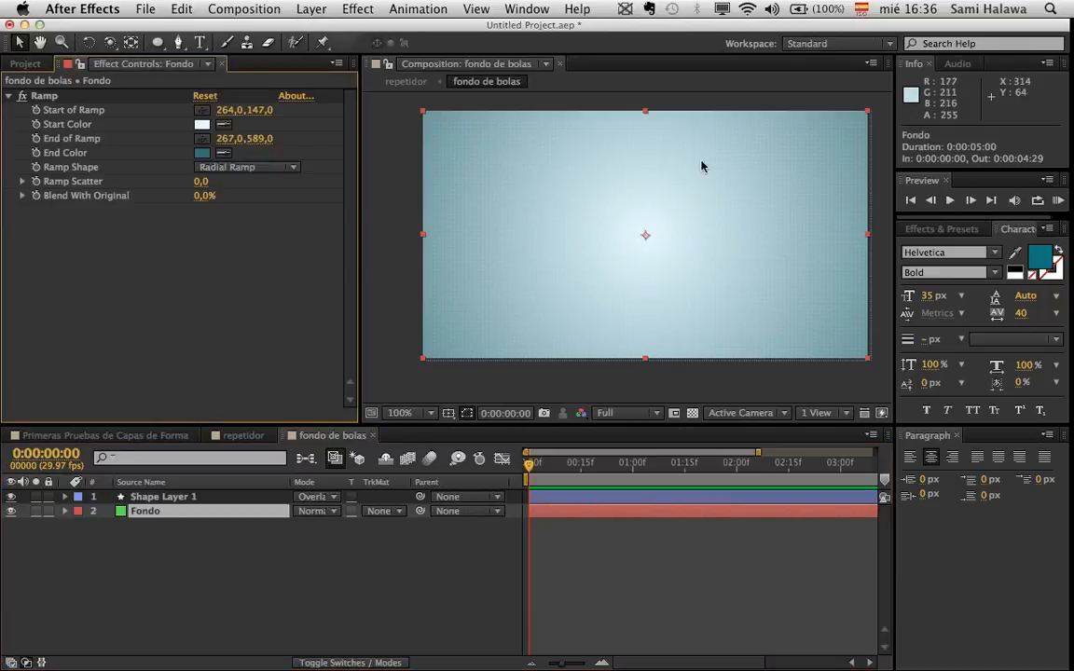
{"action": "key", "text": "comma"}
{"action": "key", "text": "comma"}
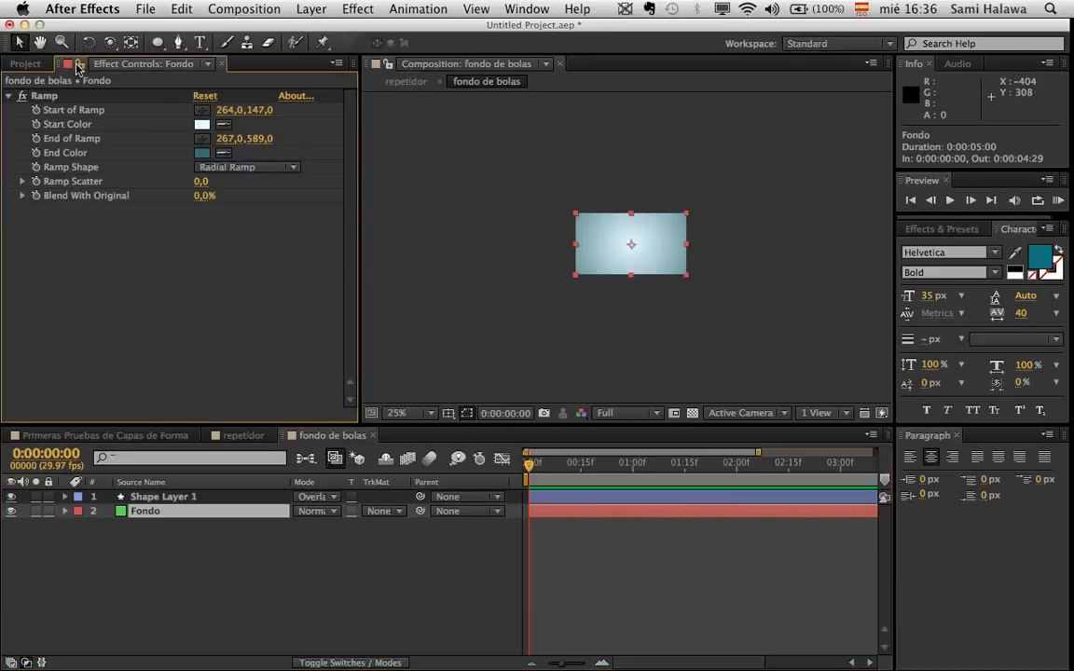
{"action": "left_click", "coordinate": [39, 99]}
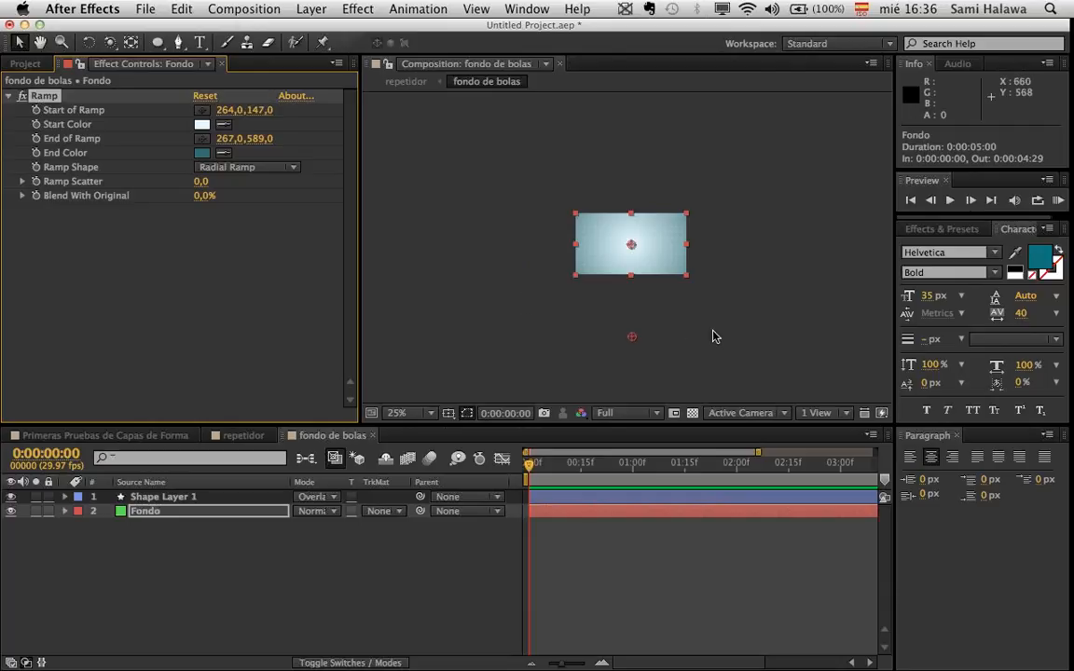
{"action": "mouse_move", "coordinate": [630, 339]}
{"action": "left_mouse_down"}
{"action": "mouse_move", "coordinate": [608, 465]}
{"action": "mouse_move", "coordinate": [642, 271]}
{"action": "mouse_move", "coordinate": [630, 311]}
{"action": "mouse_move", "coordinate": [630, 247]}
{"action": "mouse_move", "coordinate": [643, 274]}
{"action": "mouse_move", "coordinate": [630, 360]}
{"action": "mouse_move", "coordinate": [638, 350]}
{"action": "left_mouse_up"}
{"action": "key", "text": "period"}
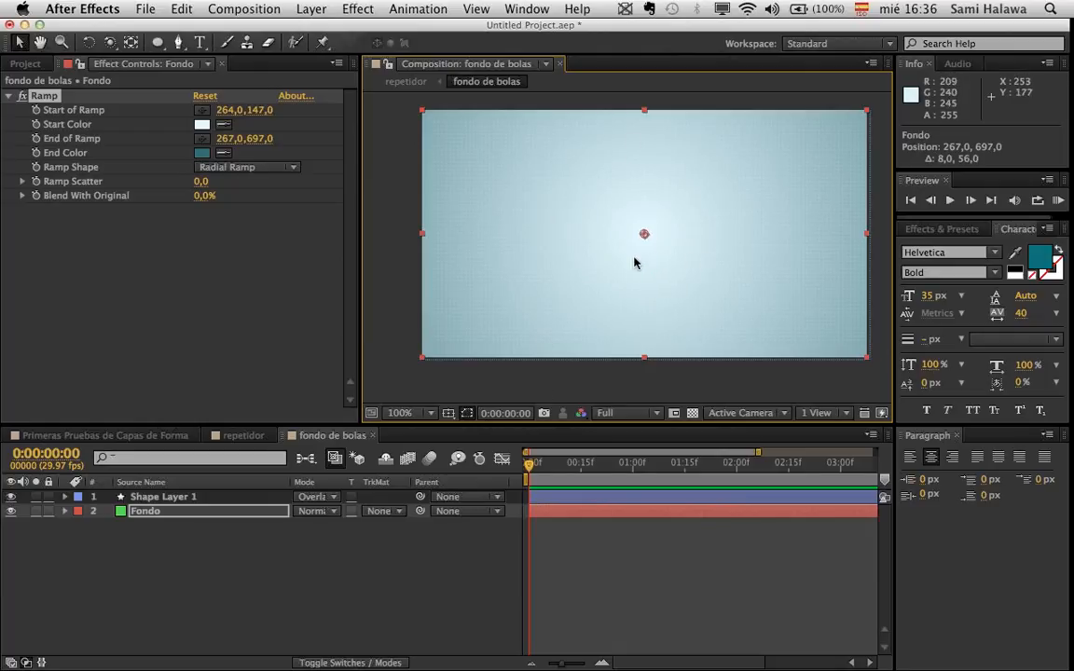
{"action": "left_click", "coordinate": [219, 209]}
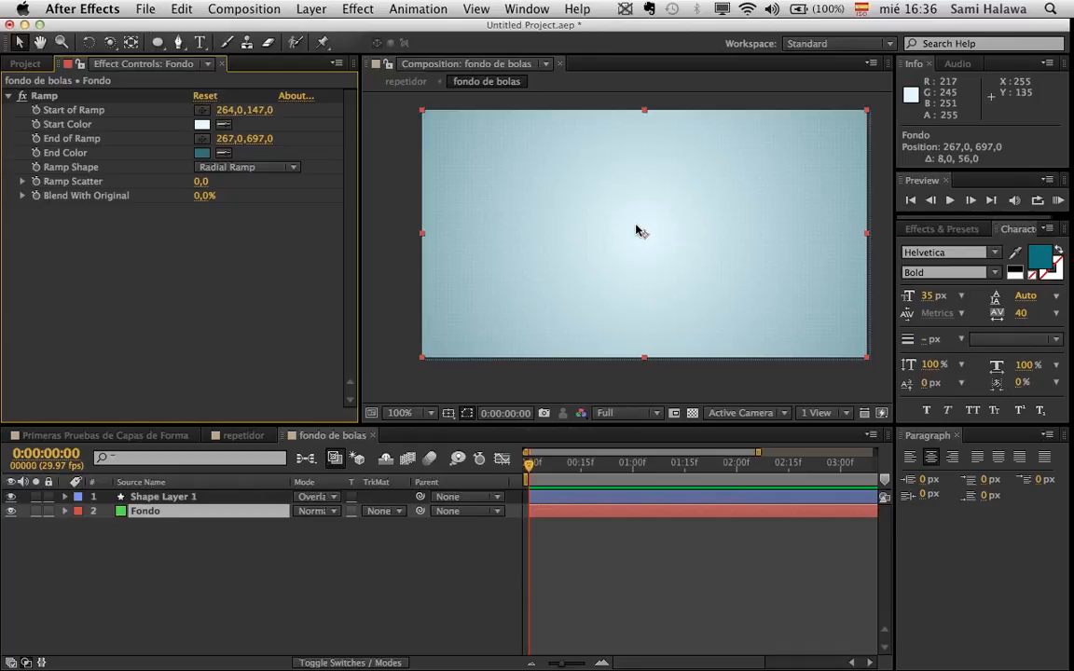
{"action": "left_click", "coordinate": [367, 593]}
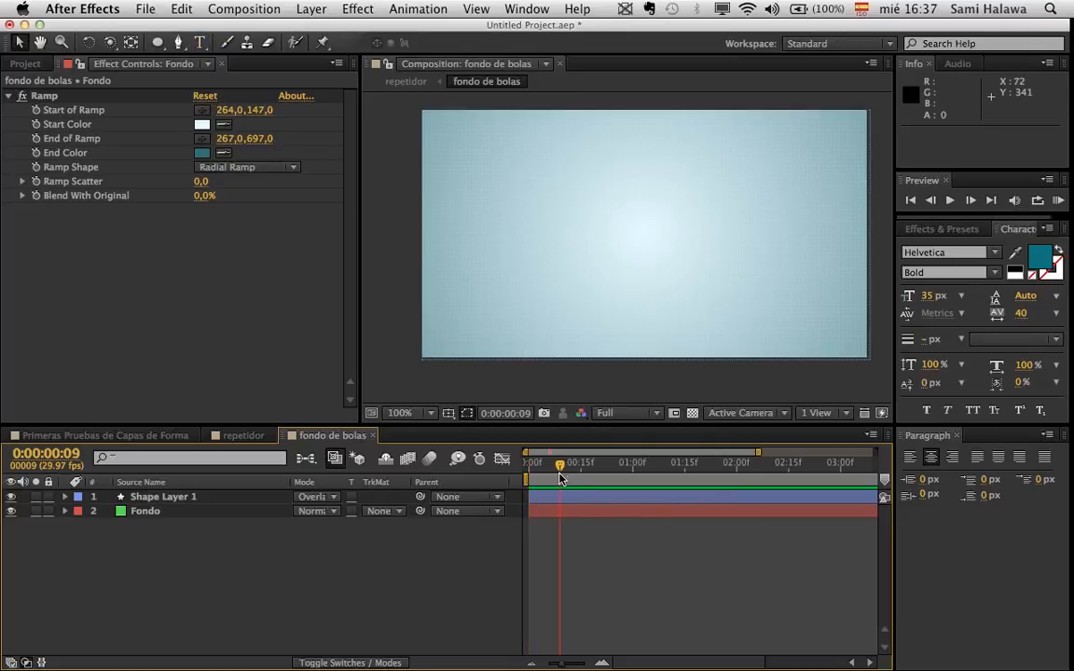
{"action": "left_click", "coordinate": [311, 10]}
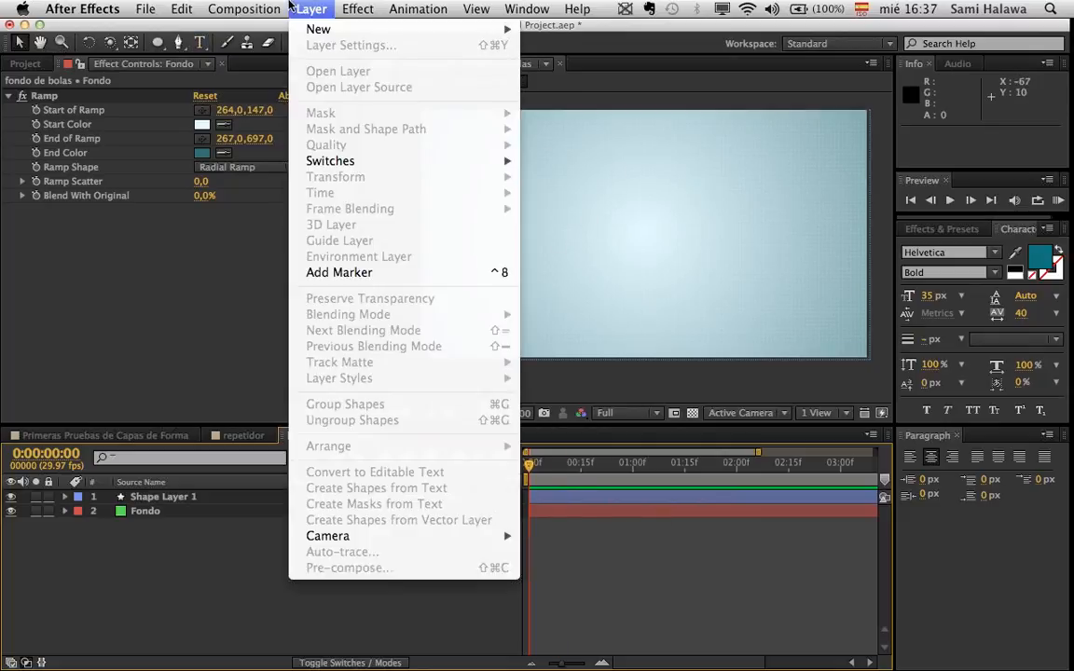
{"action": "mouse_move", "coordinate": [267, 16]}
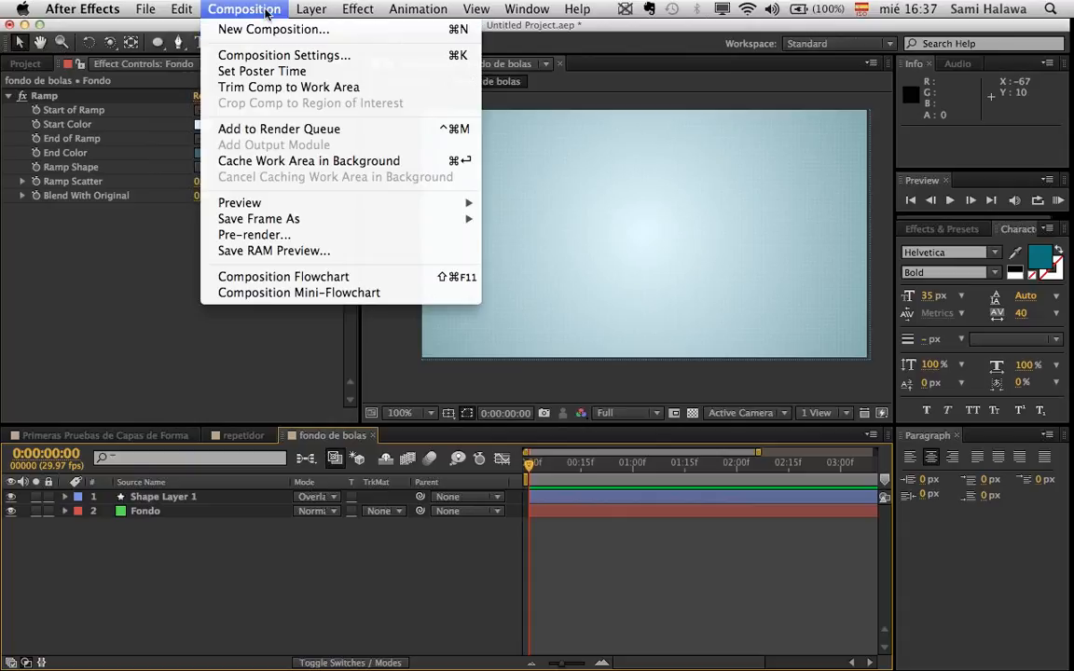
{"action": "mouse_move", "coordinate": [286, 221]}
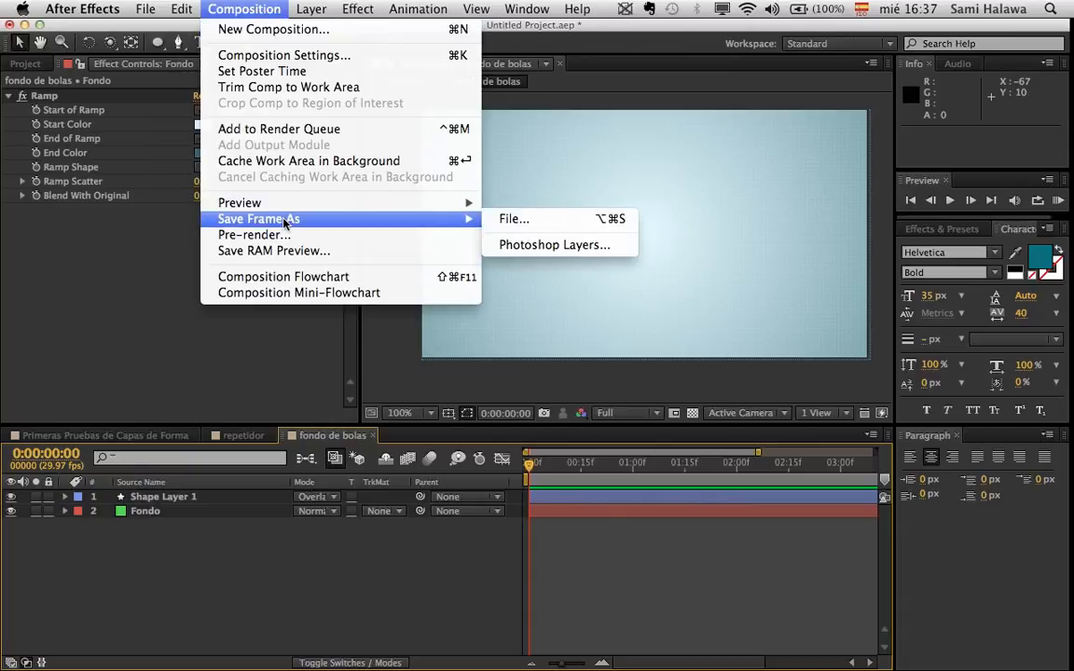
{"action": "left_click", "coordinate": [600, 245]}
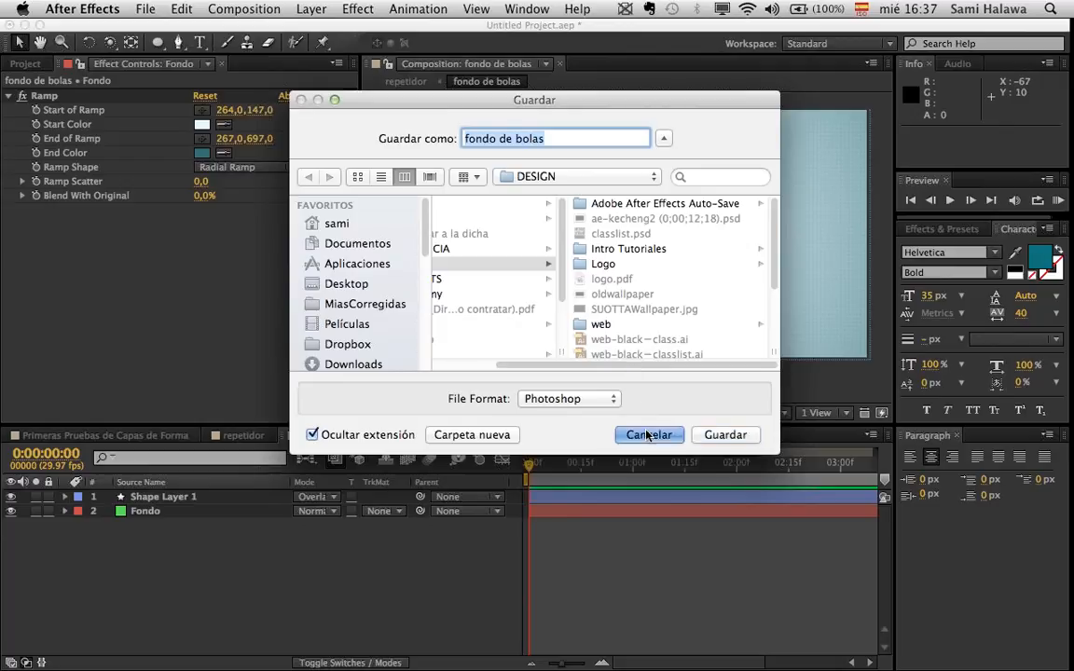
{"action": "left_click", "coordinate": [648, 434]}
{"action": "left_click", "coordinate": [308, 8]}
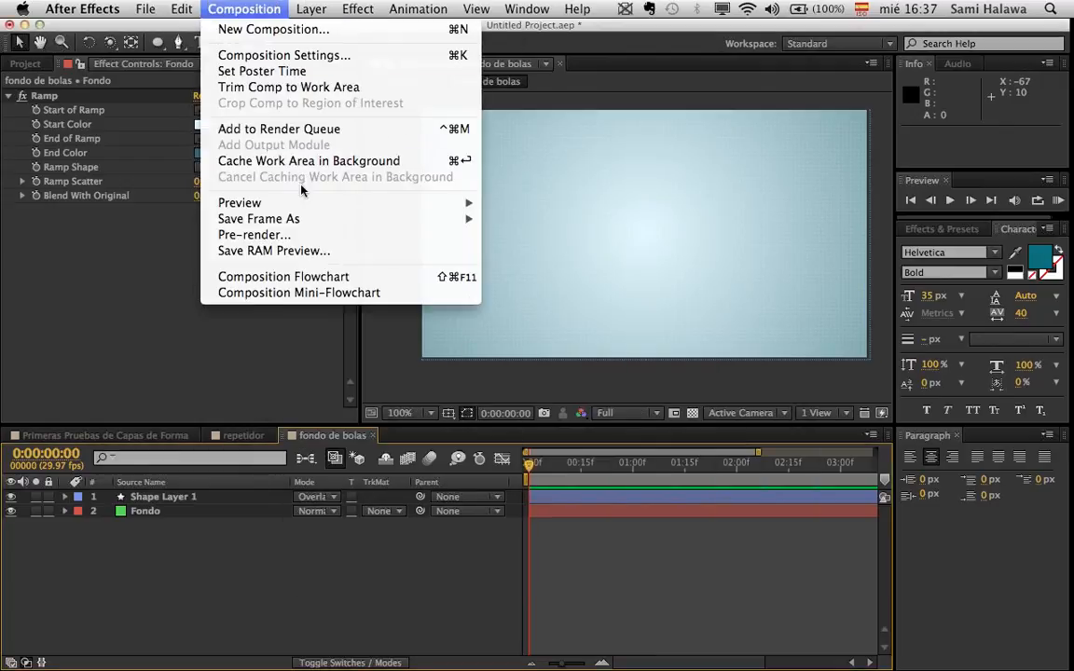
{"action": "mouse_move", "coordinate": [326, 207]}
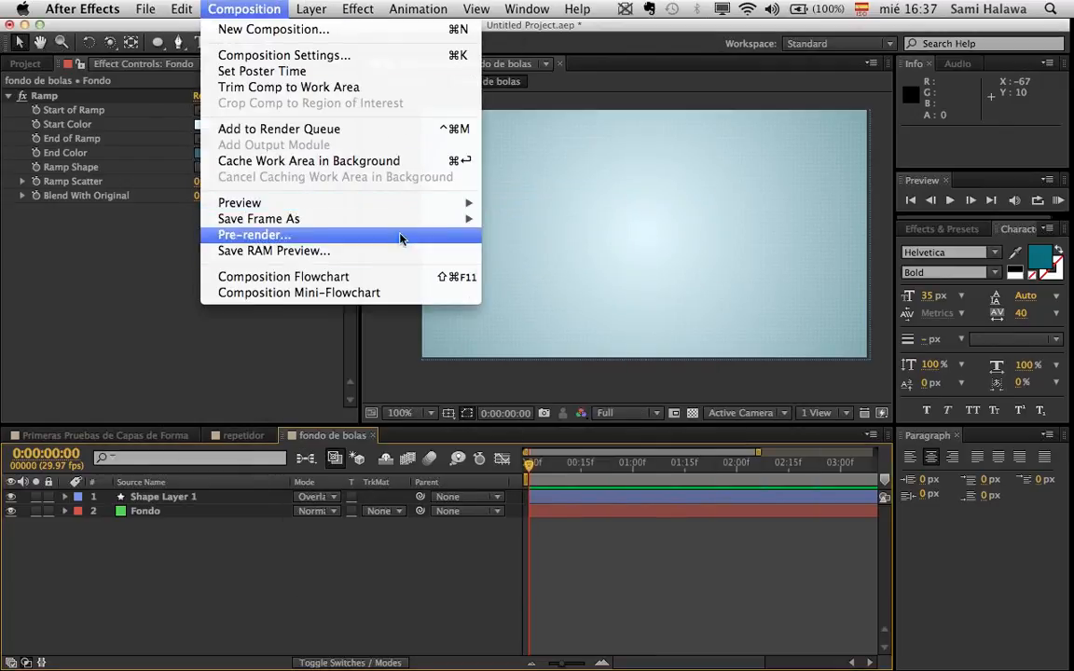
{"action": "mouse_move", "coordinate": [466, 219]}
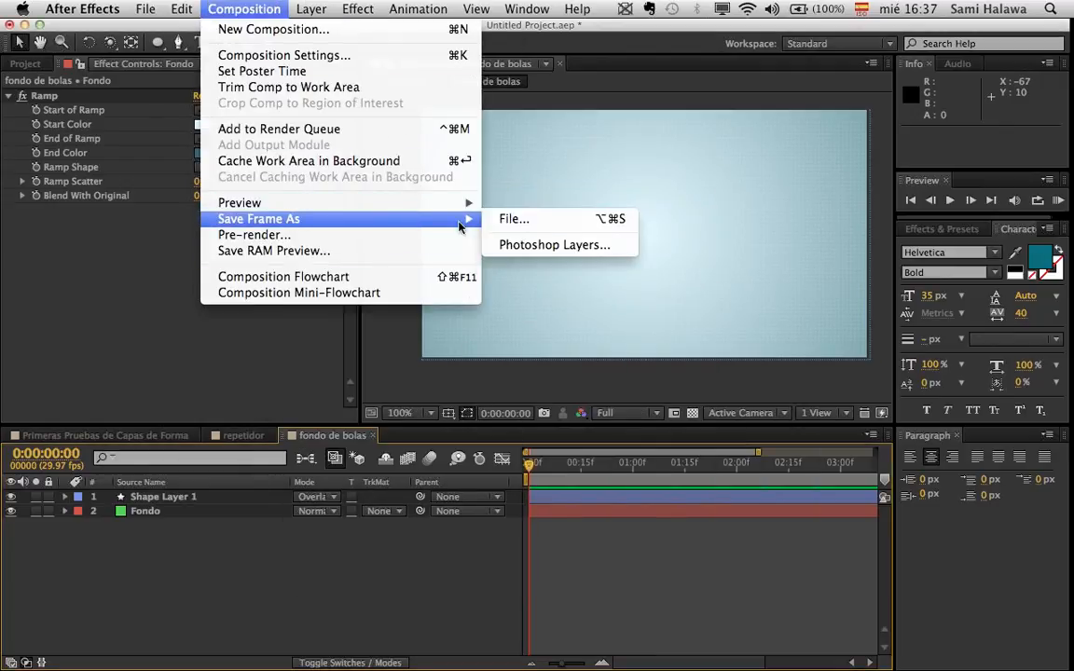
{"action": "left_click", "coordinate": [555, 244]}
{"action": "left_click", "coordinate": [364, 265]}
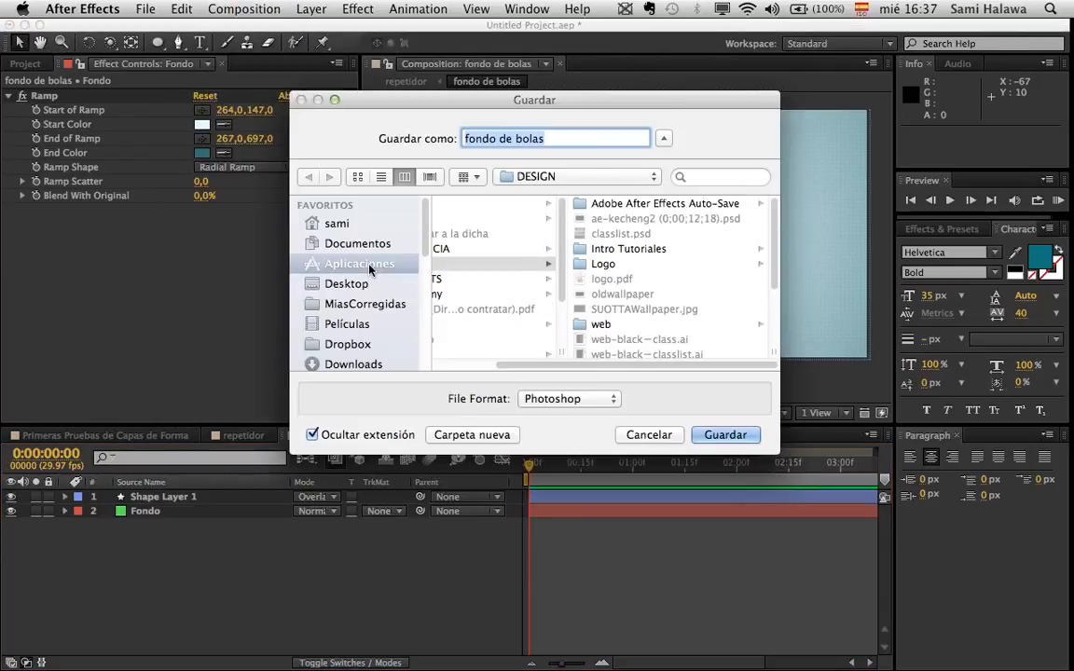
{"action": "left_click", "coordinate": [649, 436]}
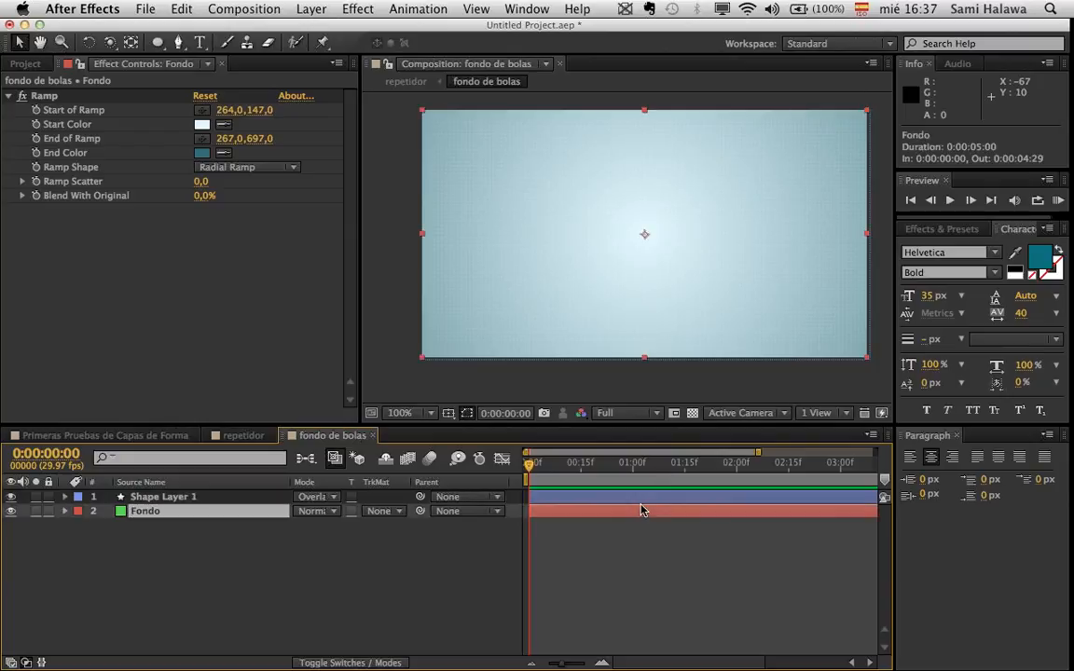
{"action": "left_click", "coordinate": [630, 564]}
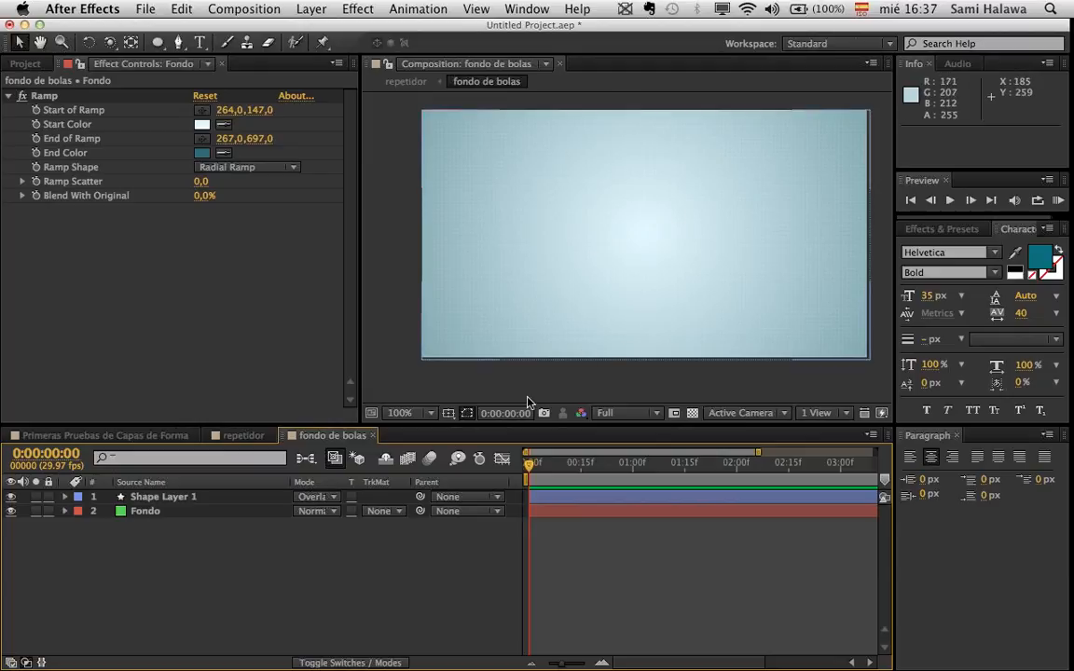
- Replace the SFERA text in the repetidor composition with "LOSMUNDOS"
{"action": "left_click", "coordinate": [245, 435]}
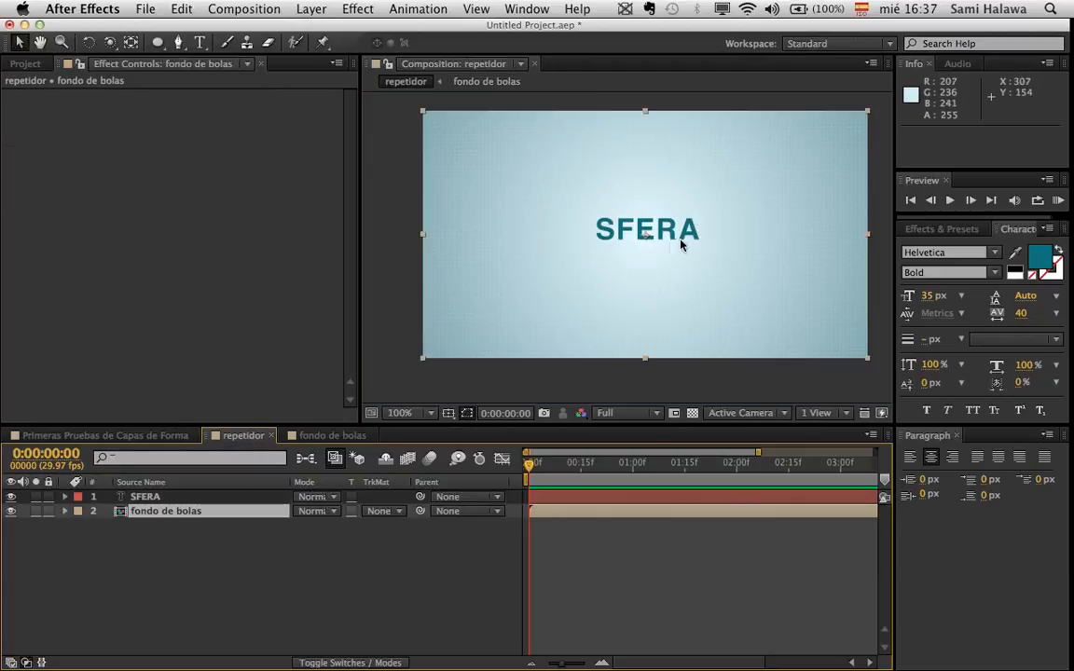
{"action": "key", "text": "h"}
{"action": "mouse_move", "coordinate": [676, 256]}
{"action": "left_mouse_down"}
{"action": "mouse_move", "coordinate": [657, 278]}
{"action": "mouse_move", "coordinate": [667, 265]}
{"action": "left_mouse_up"}
{"action": "key", "text": "v"}
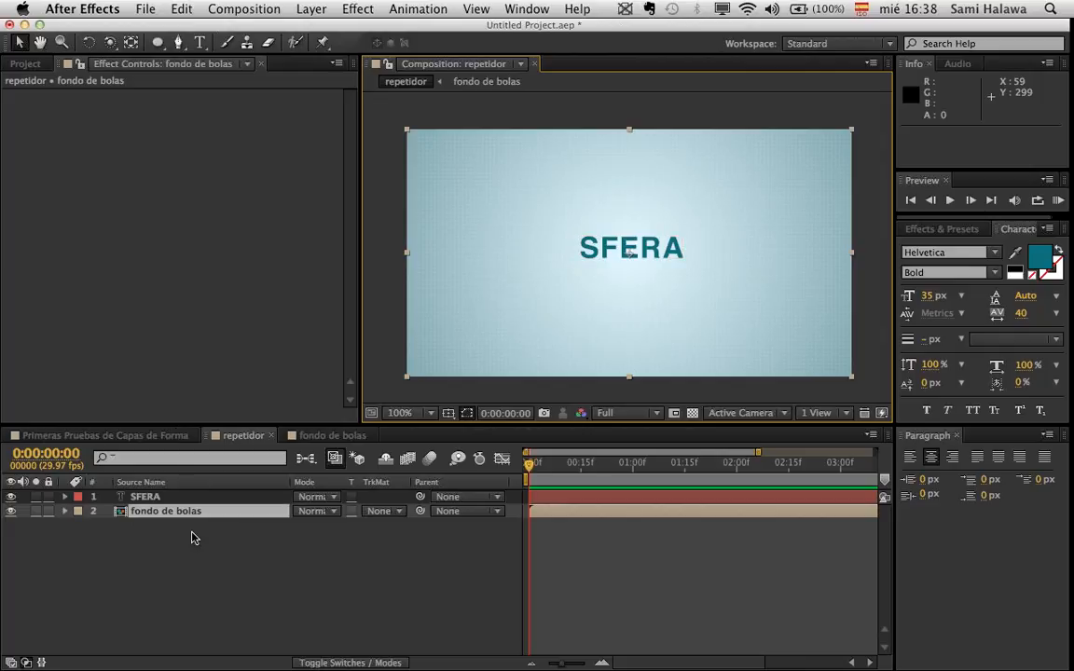
{"action": "left_click", "coordinate": [191, 497]}
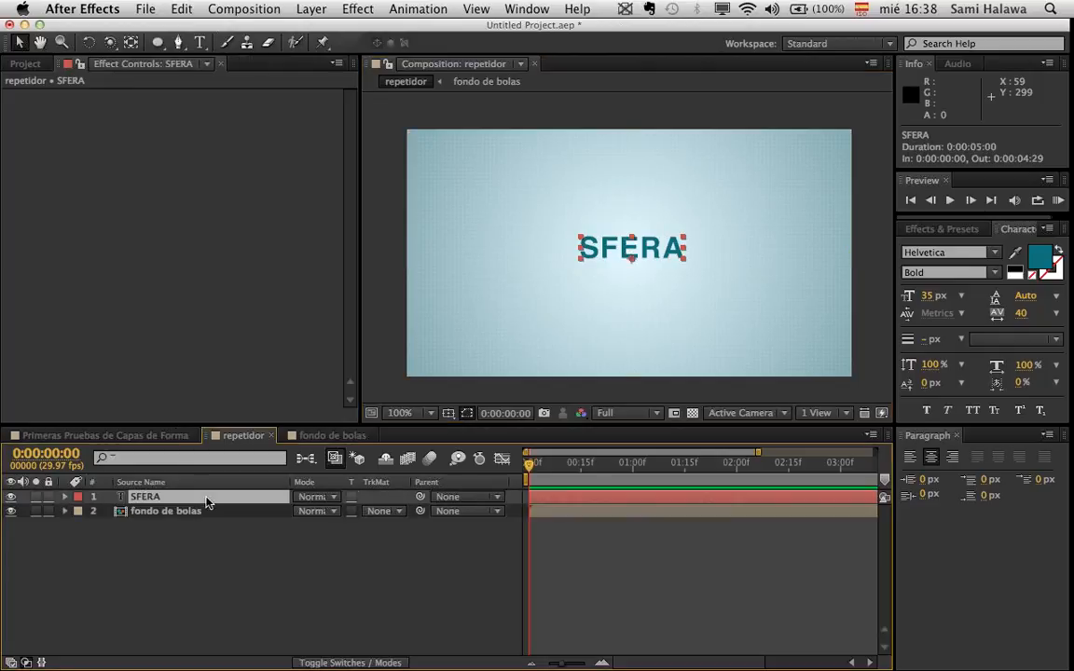
{"action": "double_click", "coordinate": [640, 249]}
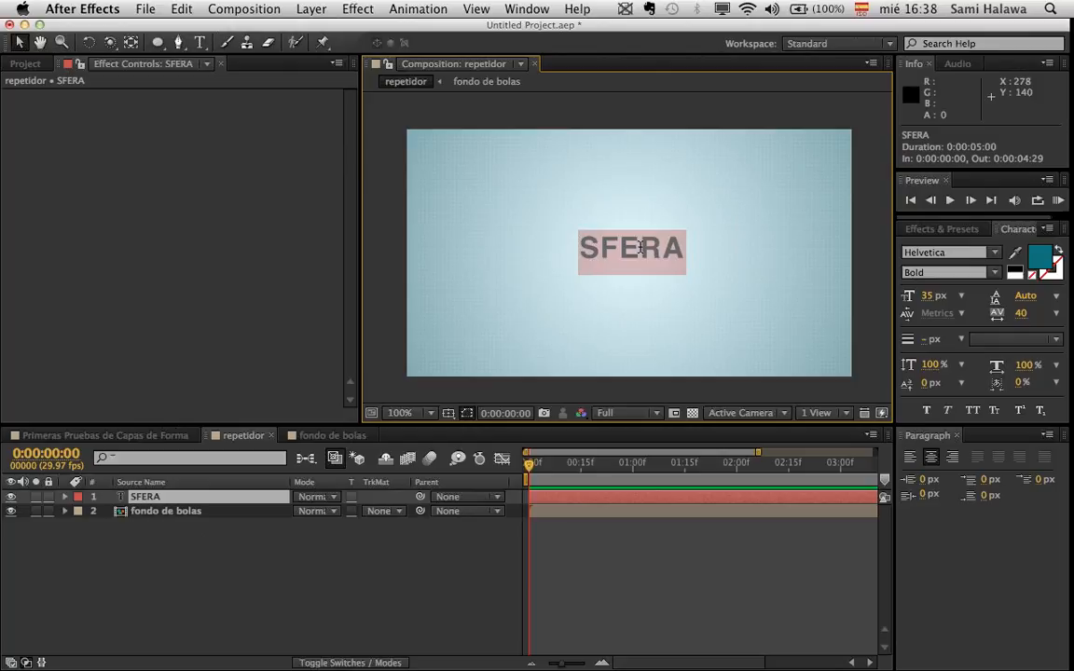
{"action": "type", "text": "LO"}
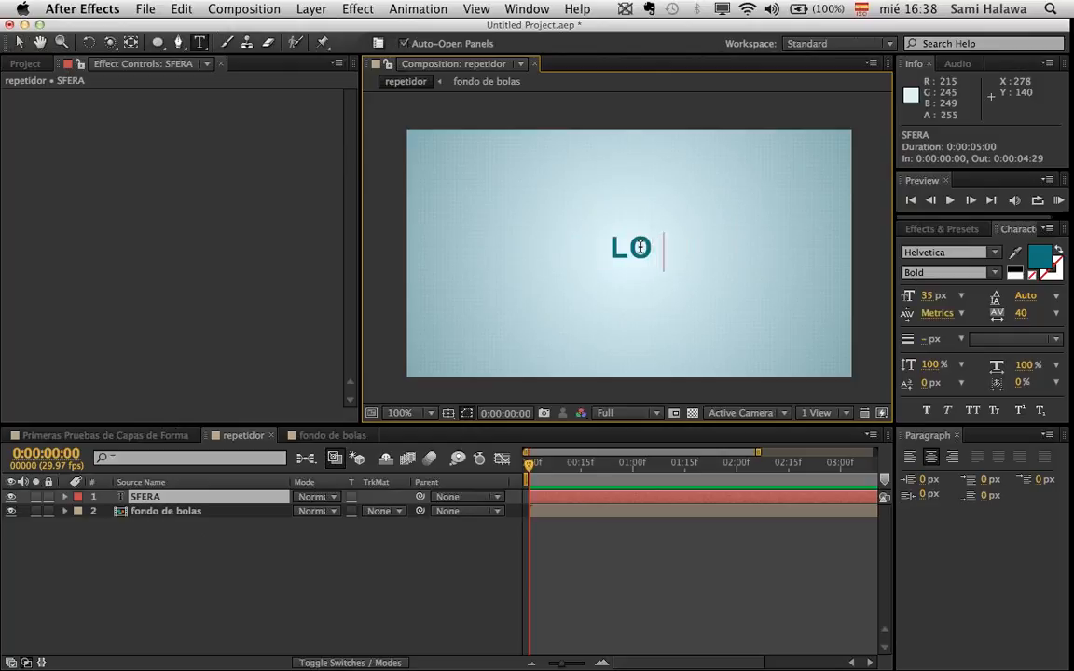
{"action": "type", "text": "SMUNDOS"}
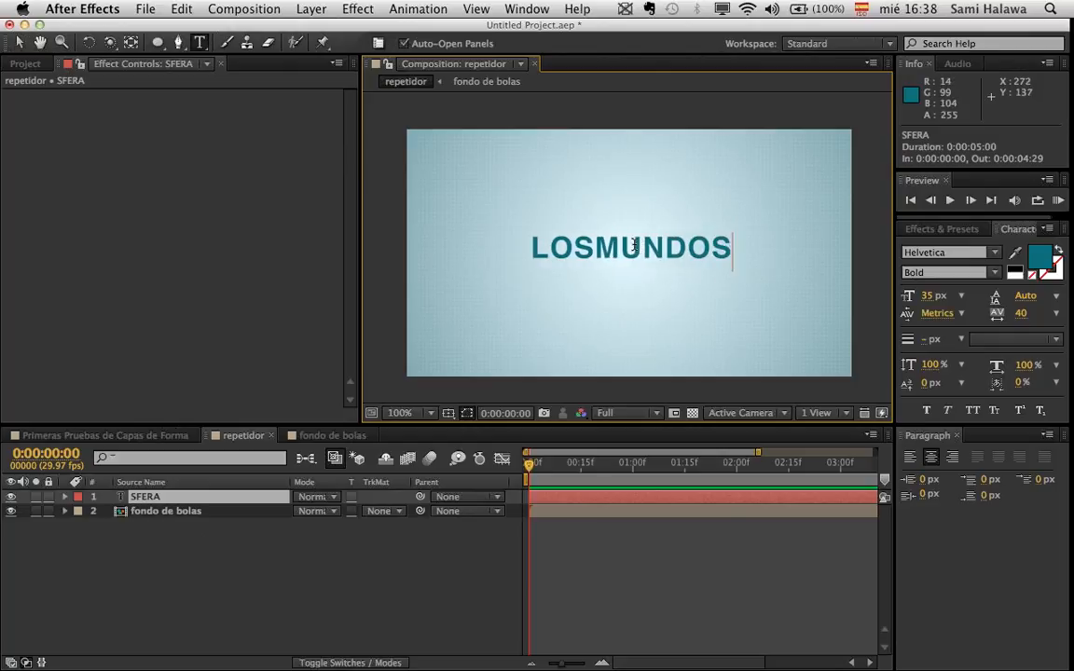
- Change the text colour of the word MUNDOS in the title to dark teal 112E30
{"action": "left_click", "coordinate": [597, 248]}
{"action": "left_click_drag", "start_coordinate": [597, 248], "coordinate": [757, 242]}
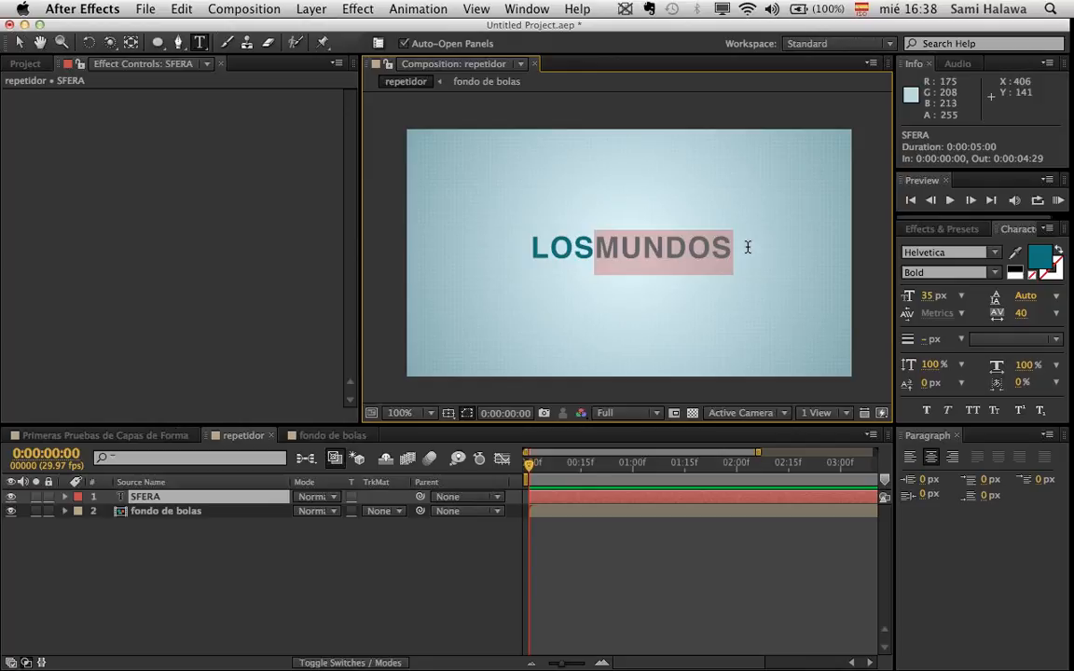
{"action": "left_click", "coordinate": [1040, 255]}
{"action": "mouse_move", "coordinate": [299, 488]}
{"action": "left_mouse_down"}
{"action": "mouse_move", "coordinate": [322, 424]}
{"action": "mouse_move", "coordinate": [312, 446]}
{"action": "mouse_move", "coordinate": [367, 551]}
{"action": "mouse_move", "coordinate": [368, 519]}
{"action": "left_mouse_up"}
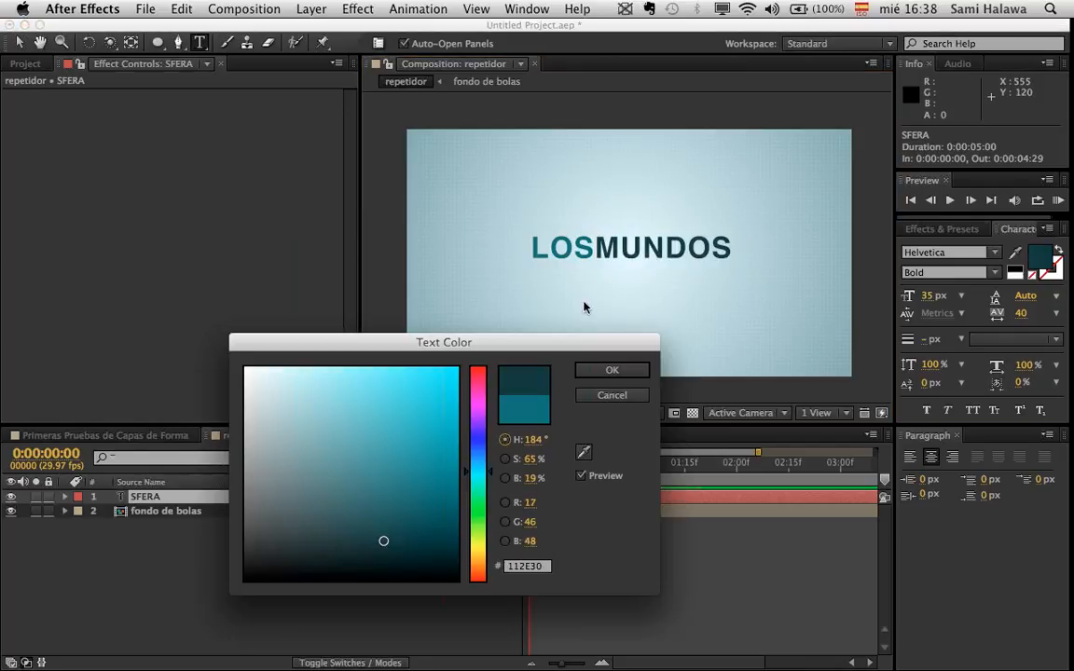
{"action": "left_click", "coordinate": [611, 371]}
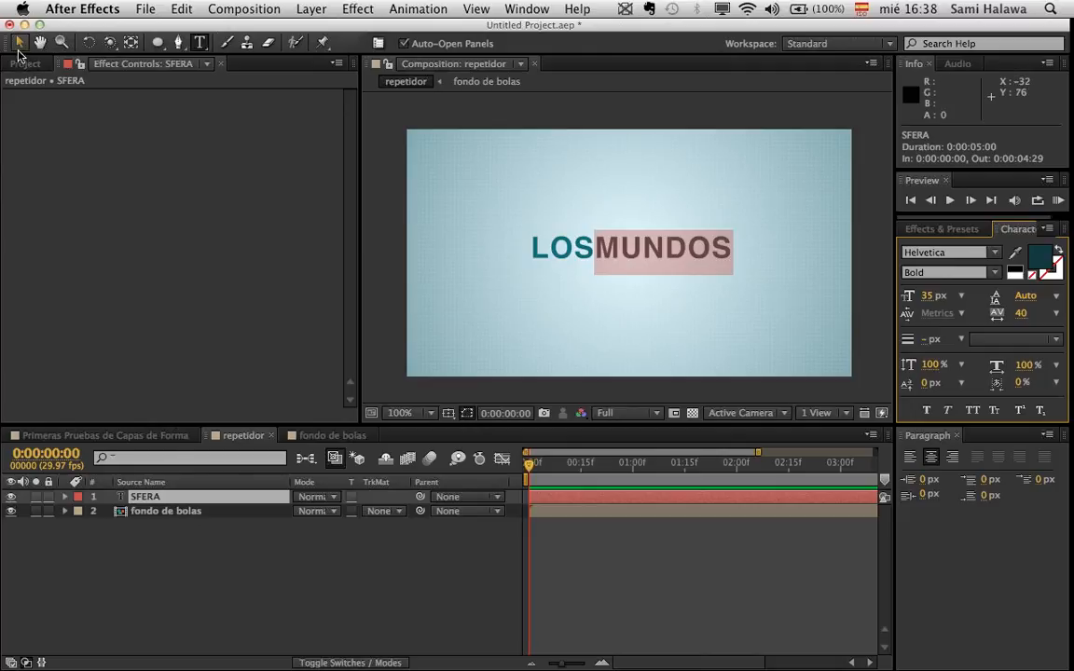
- Move the LOSMUNDOS text layer right and slightly down to position 313, 158.5
{"action": "left_click", "coordinate": [18, 42]}
{"action": "left_click_drag", "start_coordinate": [664, 261], "coordinate": [701, 250]}
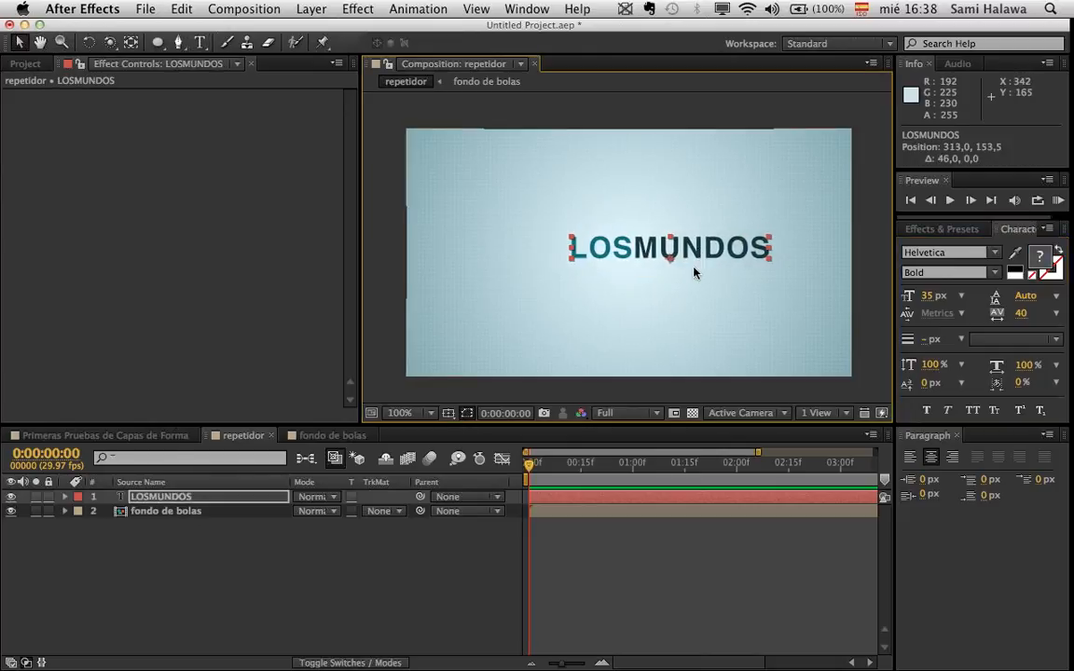
{"action": "left_click", "coordinate": [501, 305]}
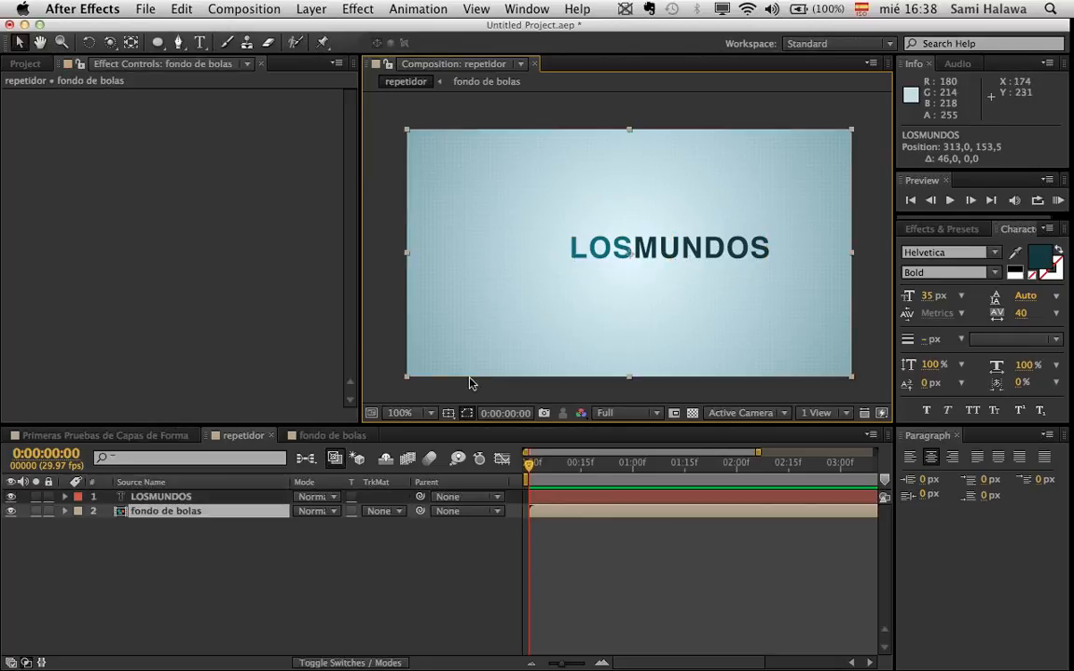
{"action": "left_click", "coordinate": [220, 499]}
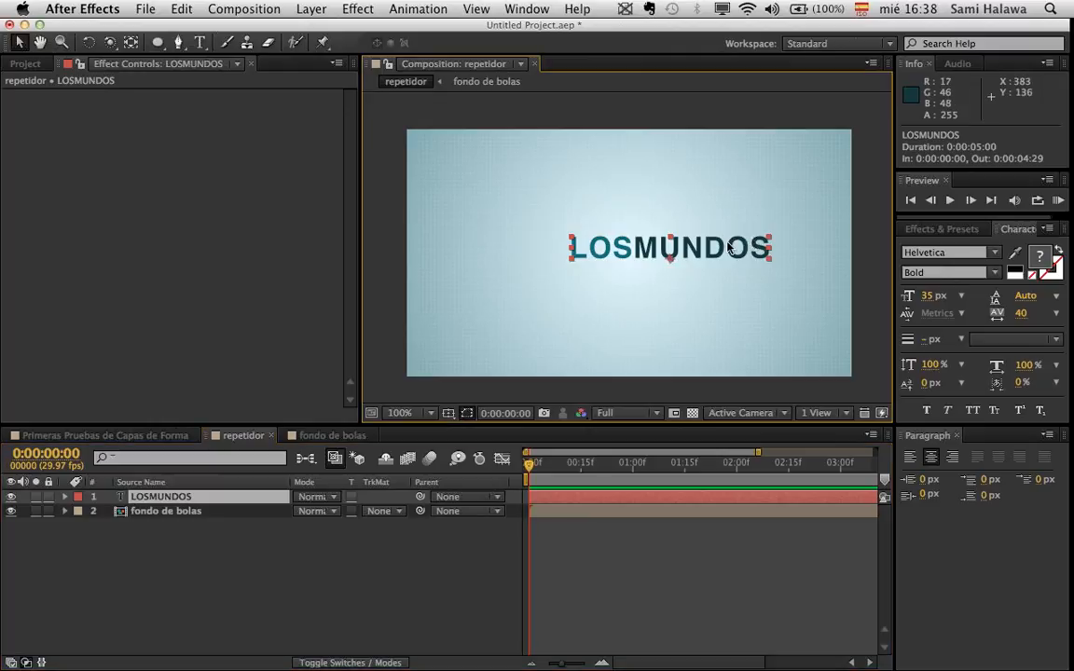
{"action": "left_click_drag", "start_coordinate": [695, 252], "coordinate": [694, 252]}
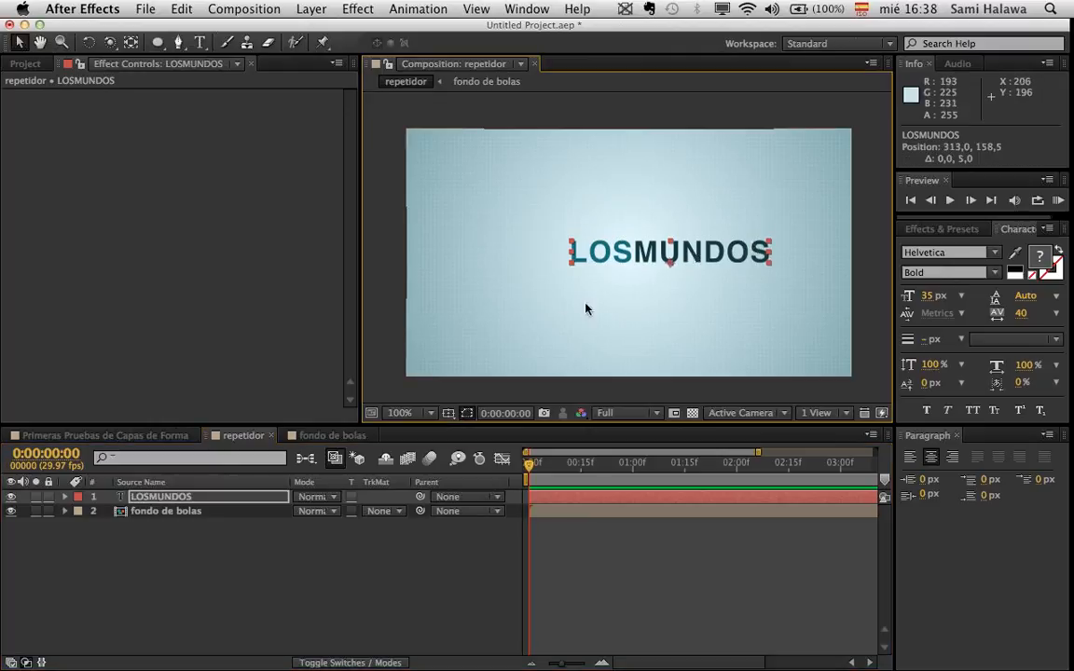
{"action": "left_click", "coordinate": [375, 561]}
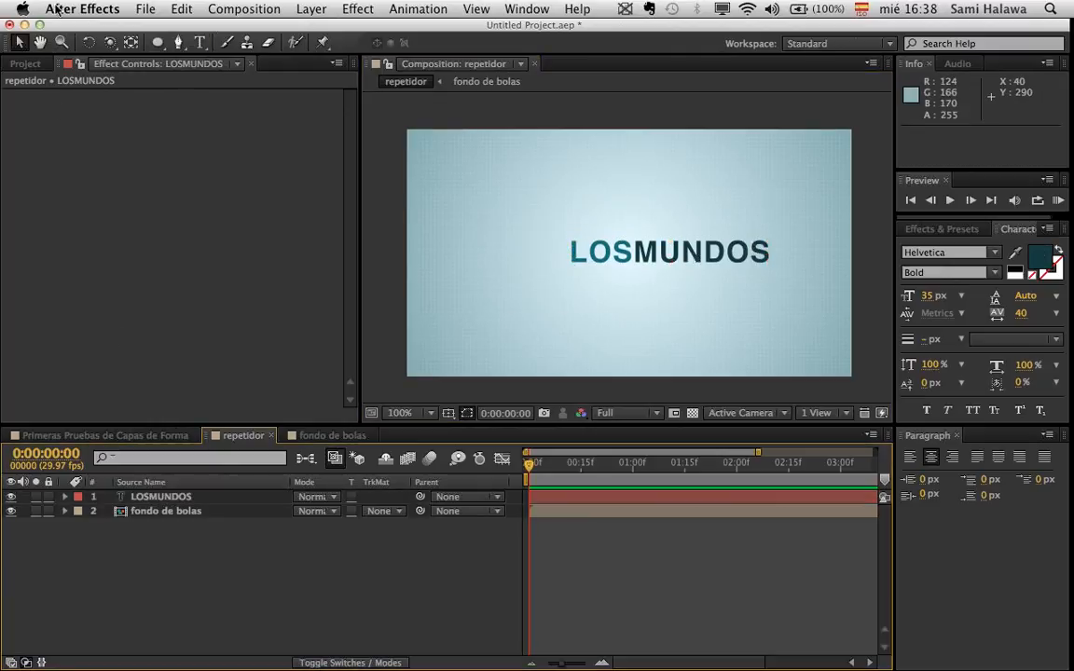
- Draw a five-pointed star with an outer radius of about 77 on a new shape layer, left of the LOSMUNDOS text
{"action": "left_click", "coordinate": [163, 497]}
{"action": "left_click", "coordinate": [215, 564]}
{"action": "left_click_drag", "start_coordinate": [151, 45], "coordinate": [177, 109]}
{"action": "mouse_move", "coordinate": [462, 240]}
{"action": "left_mouse_down"}
{"action": "mouse_move", "coordinate": [532, 290]}
{"action": "mouse_move", "coordinate": [480, 280]}
{"action": "mouse_move", "coordinate": [513, 291]}
{"action": "mouse_move", "coordinate": [494, 284]}
{"action": "mouse_move", "coordinate": [532, 275]}
{"action": "mouse_move", "coordinate": [547, 286]}
{"action": "left_mouse_up"}
{"action": "left_click", "coordinate": [18, 43]}
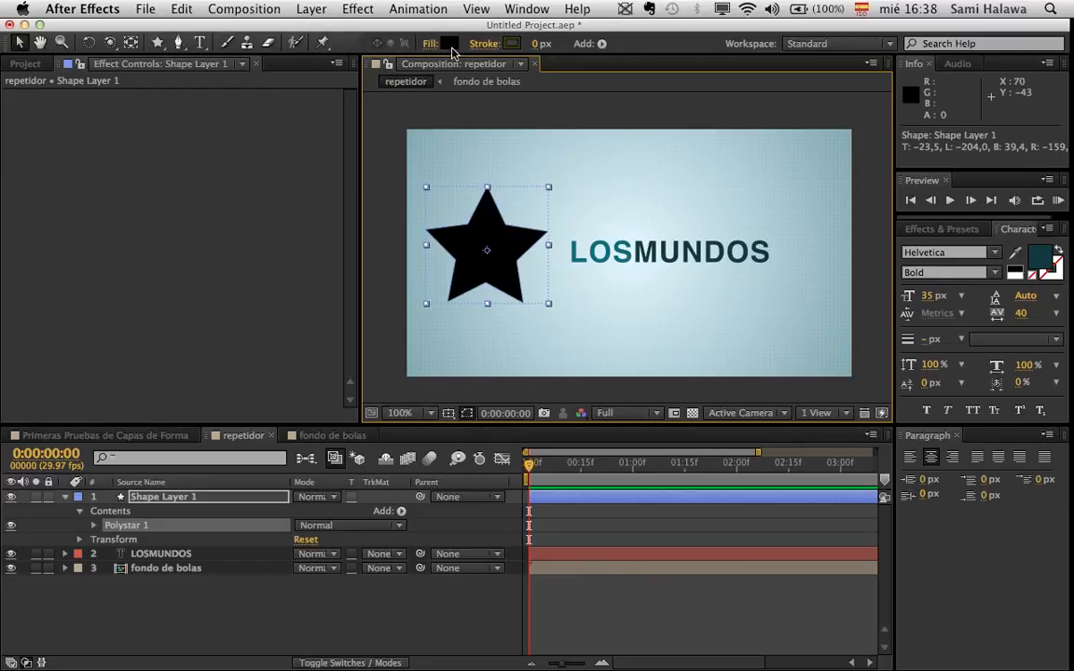
- Set the star's fill colour to teal 00585B
{"action": "left_click", "coordinate": [448, 44]}
{"action": "mouse_move", "coordinate": [469, 524]}
{"action": "left_mouse_down"}
{"action": "mouse_move", "coordinate": [463, 444]}
{"action": "mouse_move", "coordinate": [477, 465]}
{"action": "mouse_move", "coordinate": [459, 503]}
{"action": "left_mouse_up"}
{"action": "left_click", "coordinate": [443, 466]}
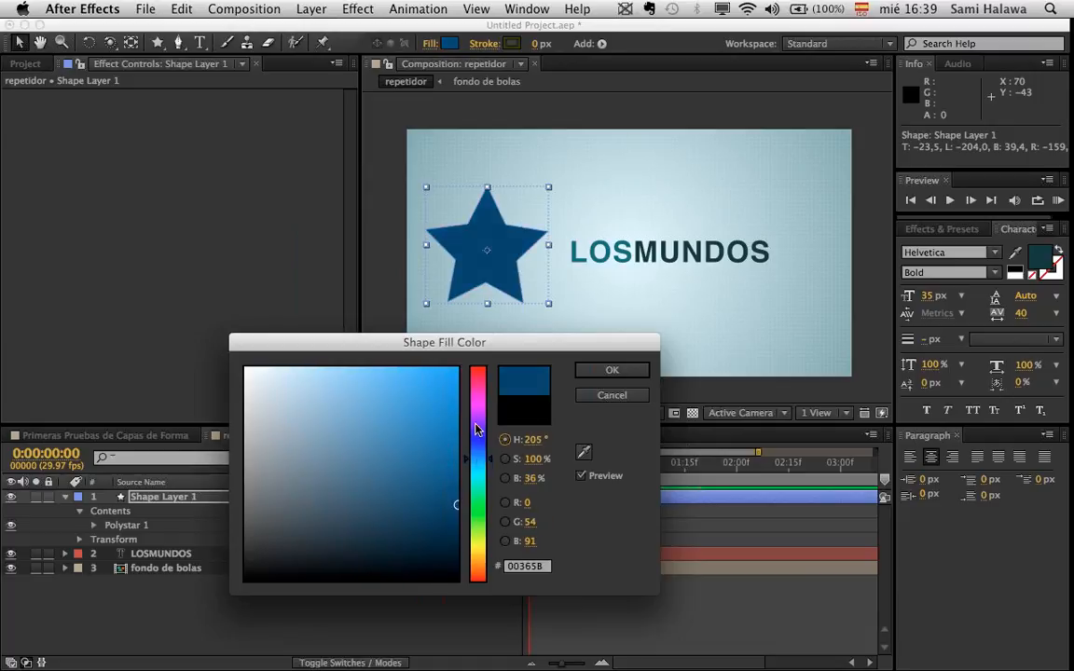
{"action": "left_click_drag", "start_coordinate": [482, 464], "coordinate": [486, 477]}
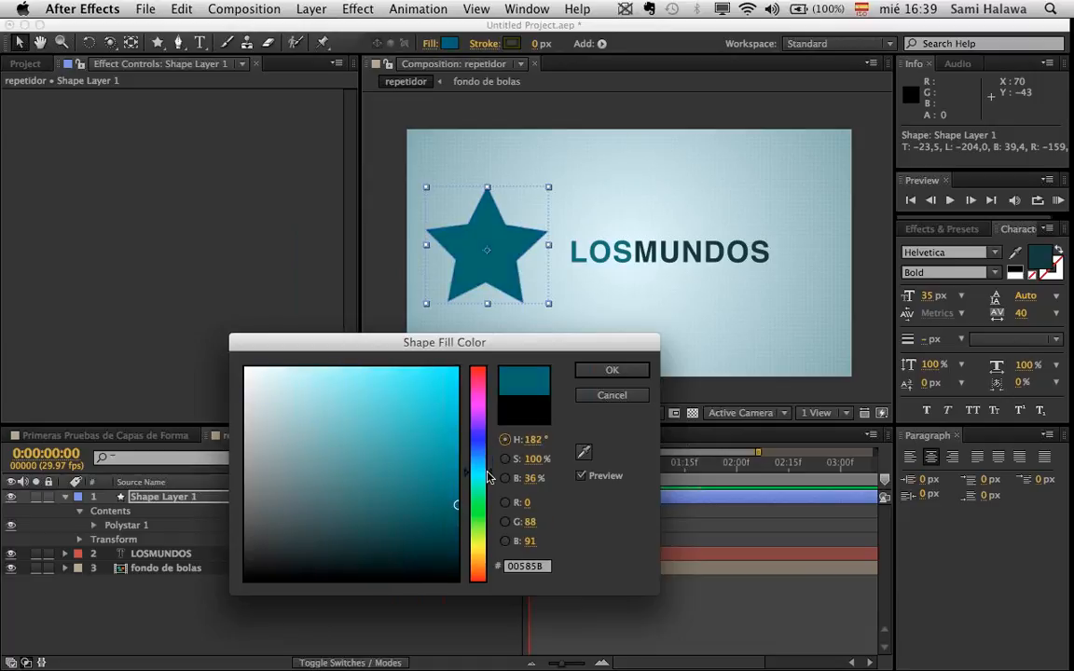
{"action": "left_click", "coordinate": [615, 372]}
- Reduce the inner radius of the star's Polystar Path 1 to 16.4
{"action": "left_click", "coordinate": [93, 525]}
{"action": "left_click", "coordinate": [146, 544]}
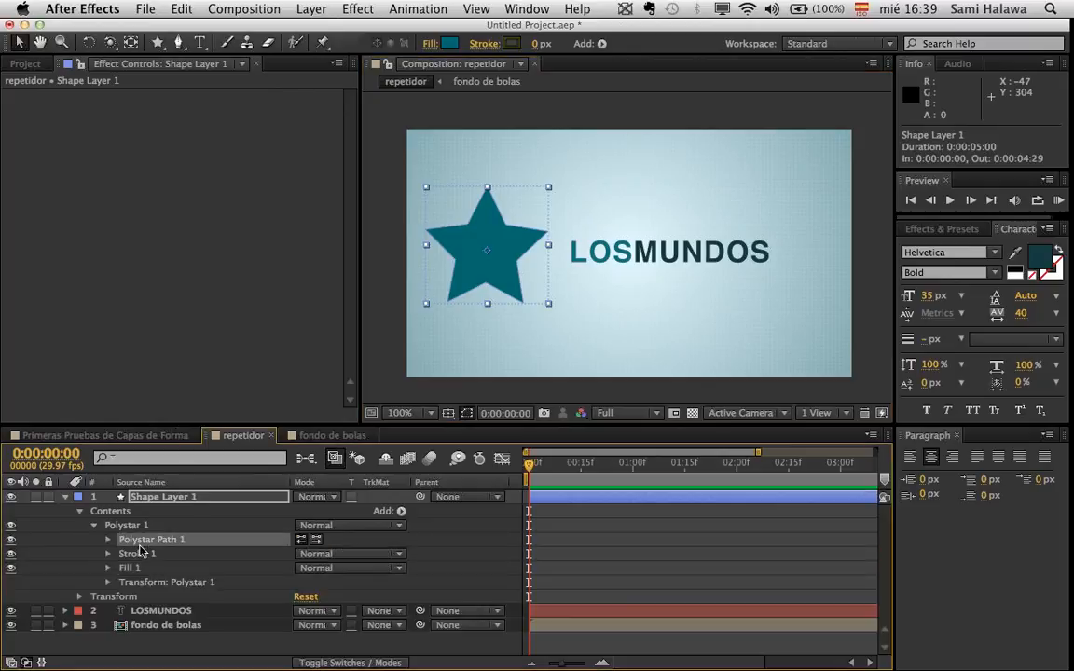
{"action": "left_click", "coordinate": [108, 539]}
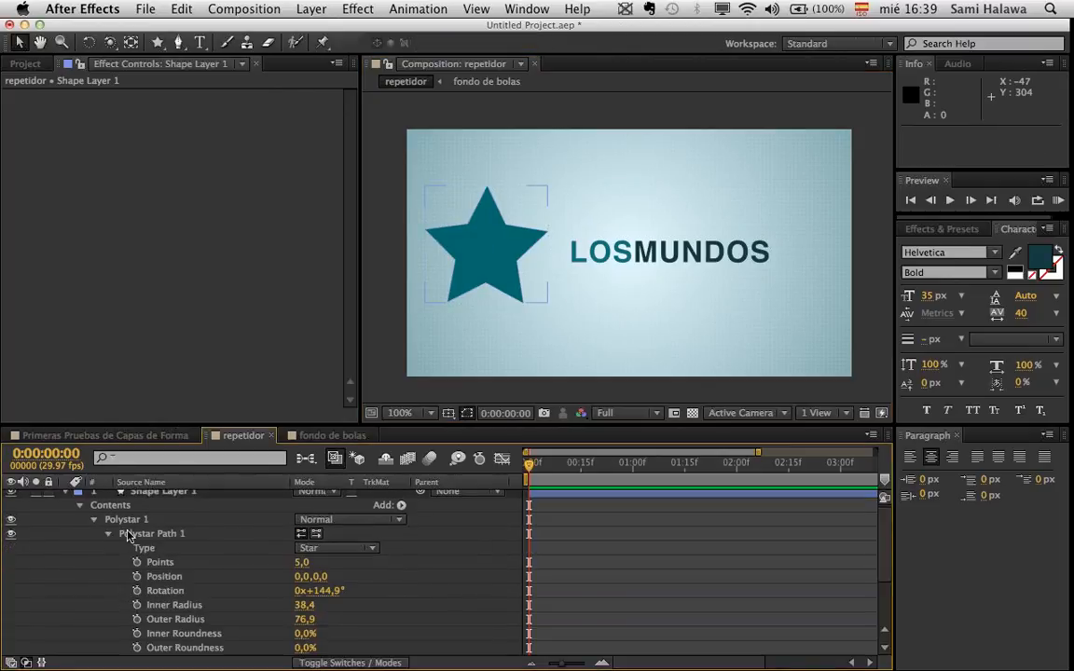
{"action": "scroll", "coordinate": [128, 536], "scroll_direction": "down", "scroll_amount": 1}
{"action": "left_click", "coordinate": [142, 509]}
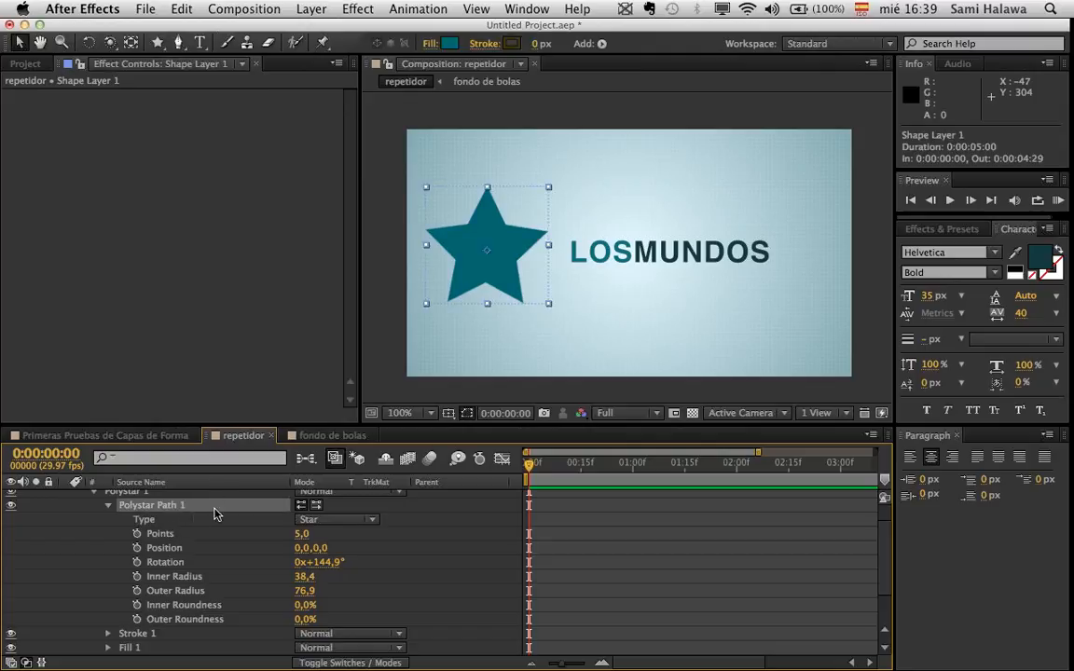
{"action": "left_click_drag", "start_coordinate": [304, 576], "coordinate": [285, 578]}
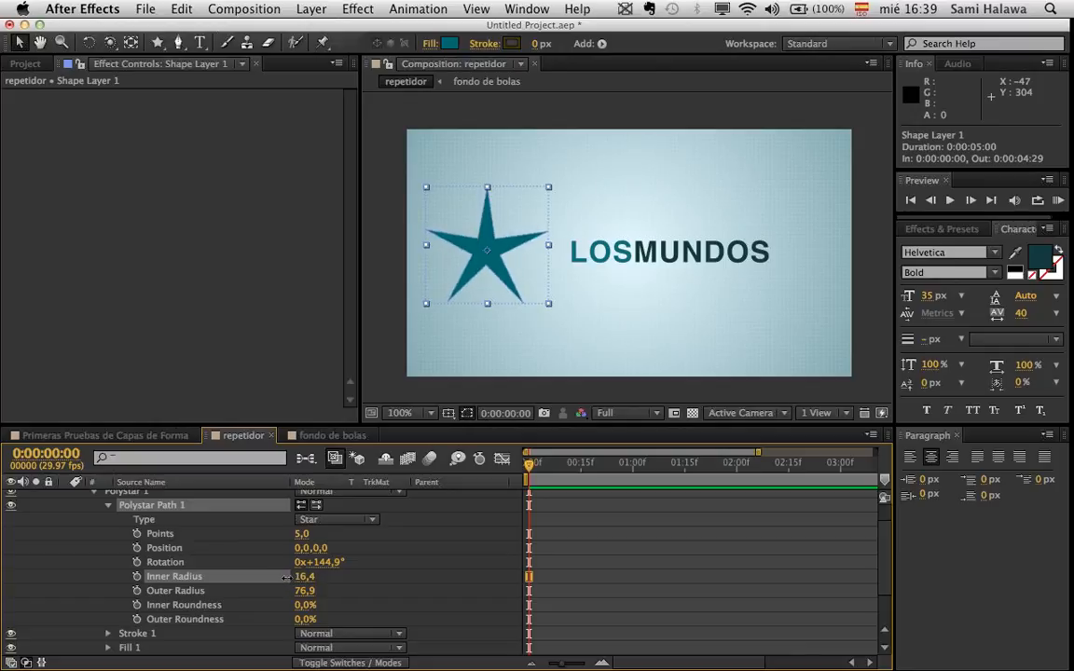
{"action": "left_click", "coordinate": [107, 509]}
{"action": "left_click", "coordinate": [108, 506]}
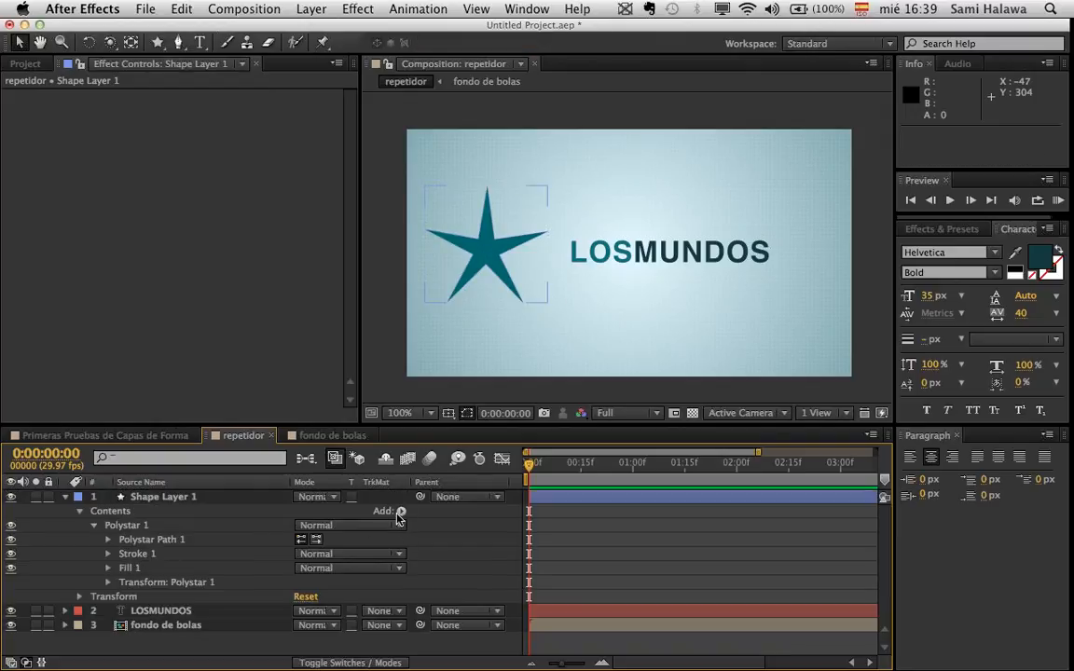
- Add a Twist operator to Shape Layer 1 and set its angle to 385
{"action": "left_click", "coordinate": [401, 511]}
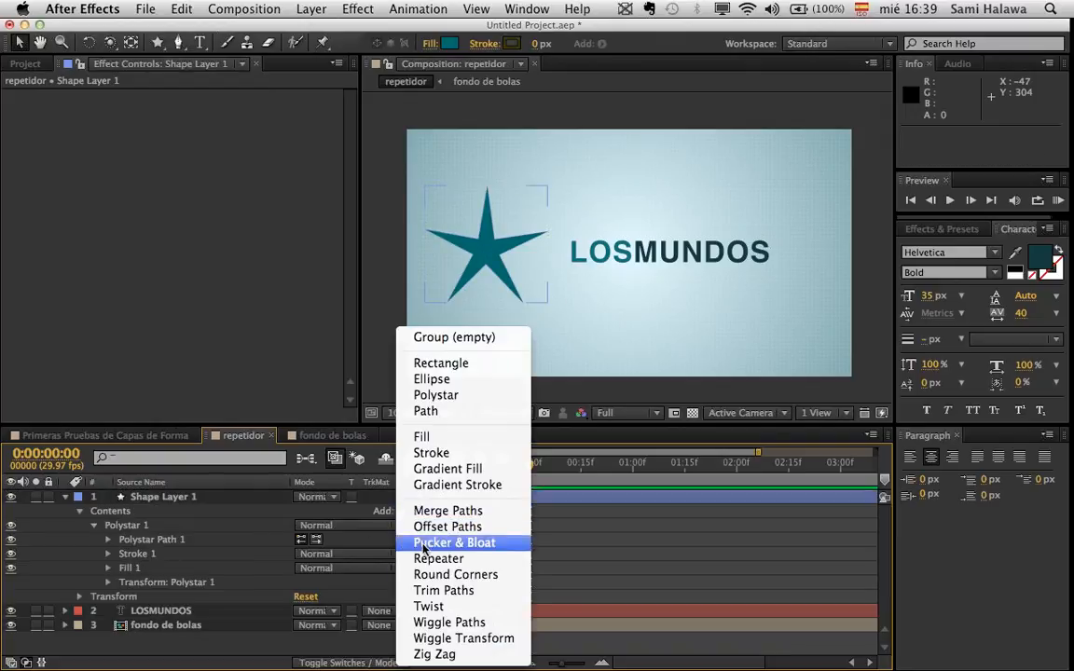
{"action": "left_click", "coordinate": [444, 607]}
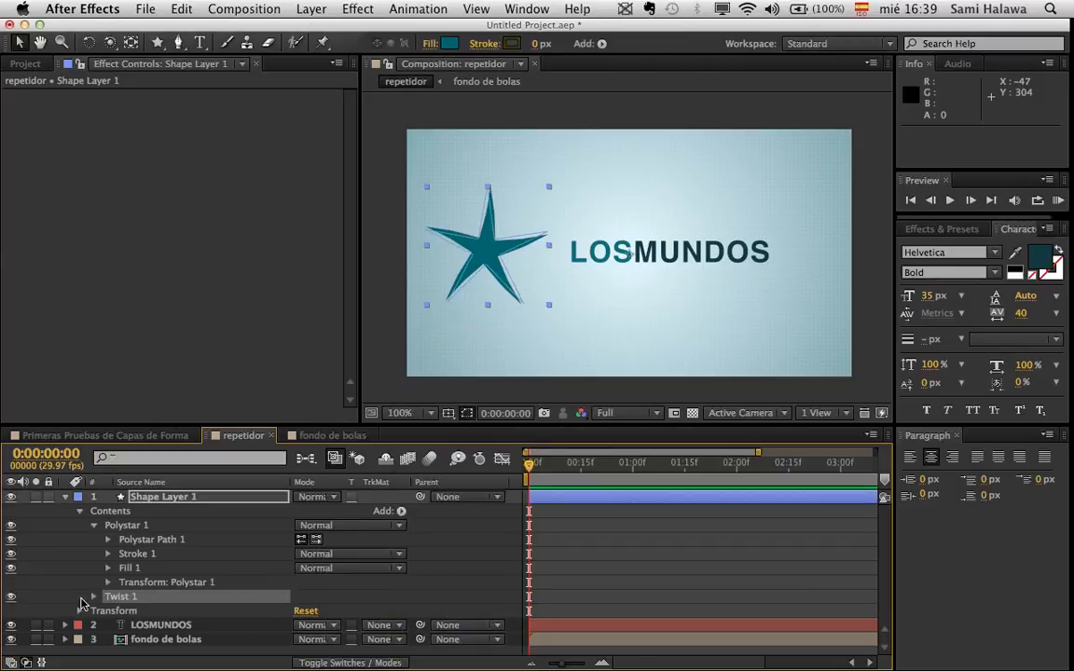
{"action": "left_click", "coordinate": [93, 598]}
{"action": "left_click_drag", "start_coordinate": [315, 609], "coordinate": [606, 586]}
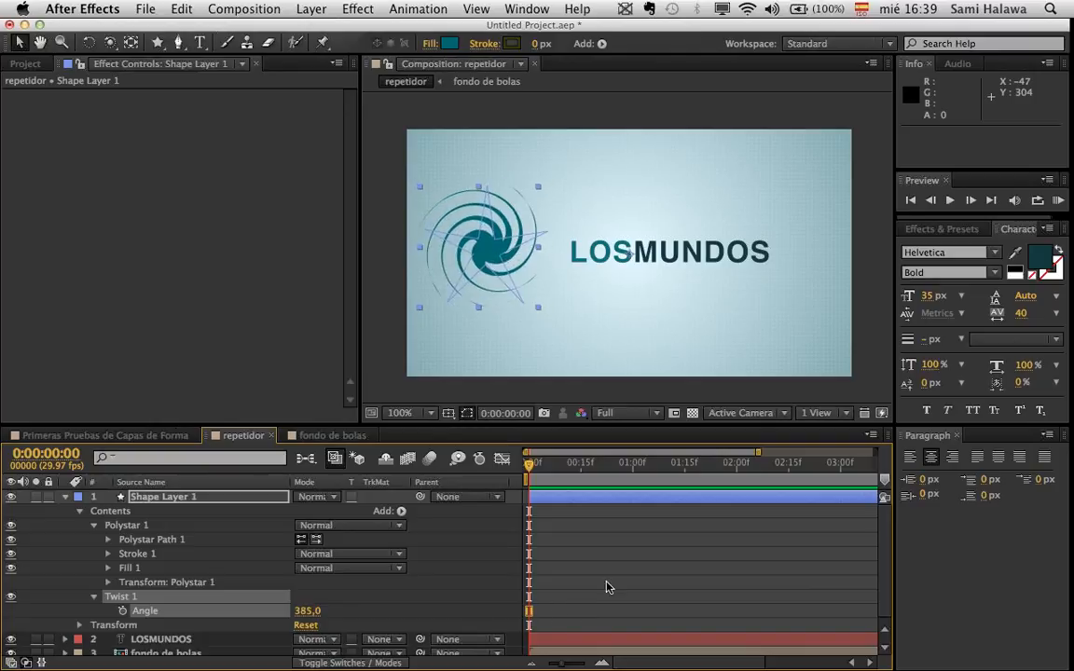
{"action": "left_click", "coordinate": [478, 402]}
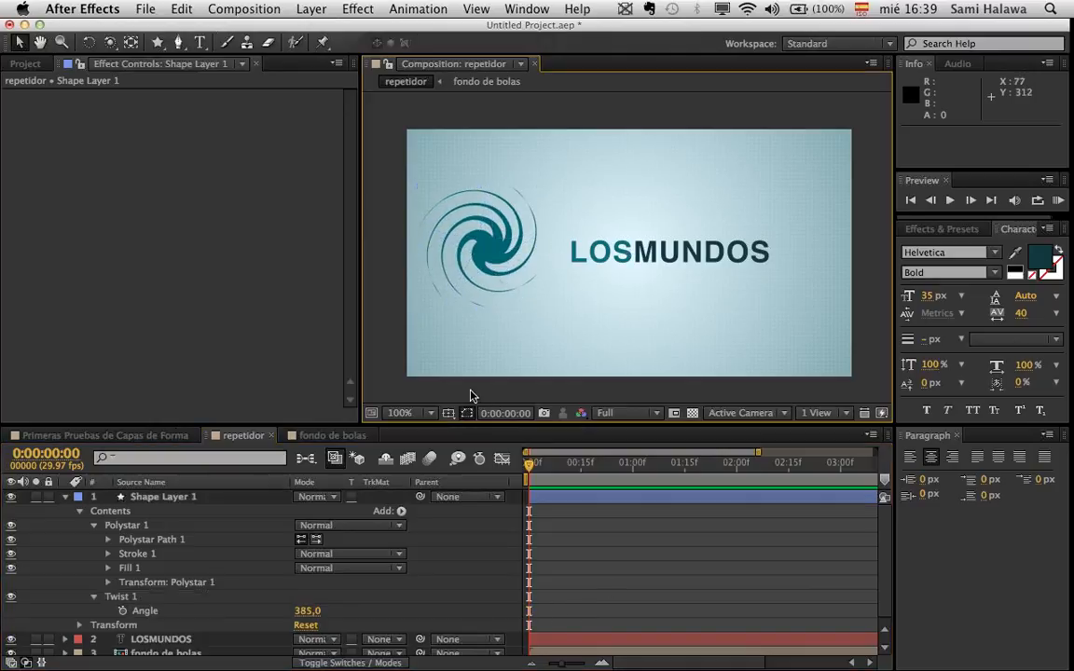
- Try an inner roundness of about -327% on Polystar Path 1 and undo it
{"action": "left_click", "coordinate": [109, 553]}
{"action": "left_click", "coordinate": [110, 548]}
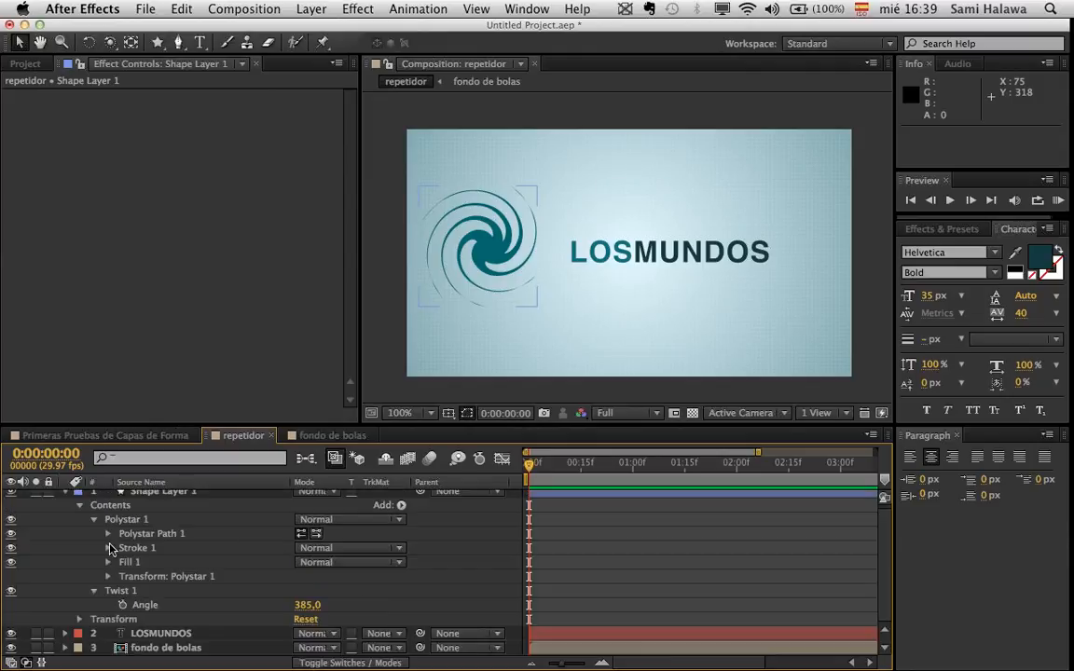
{"action": "left_click", "coordinate": [108, 534]}
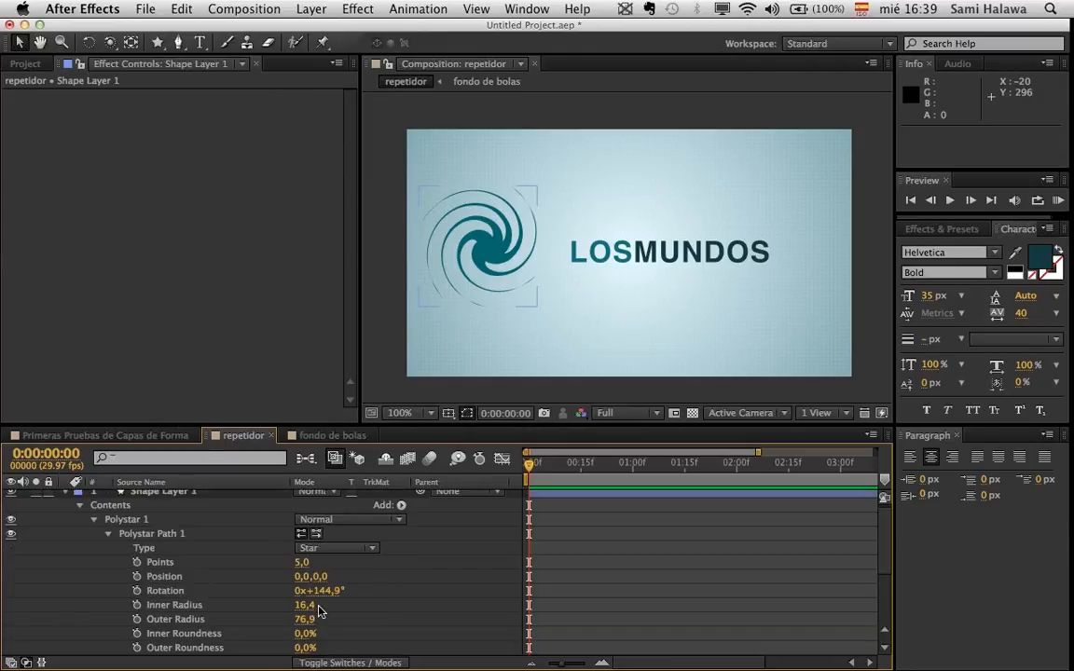
{"action": "mouse_move", "coordinate": [308, 632]}
{"action": "left_mouse_down"}
{"action": "mouse_move", "coordinate": [280, 570]}
{"action": "mouse_move", "coordinate": [56, 567]}
{"action": "mouse_move", "coordinate": [65, 622]}
{"action": "left_mouse_up"}
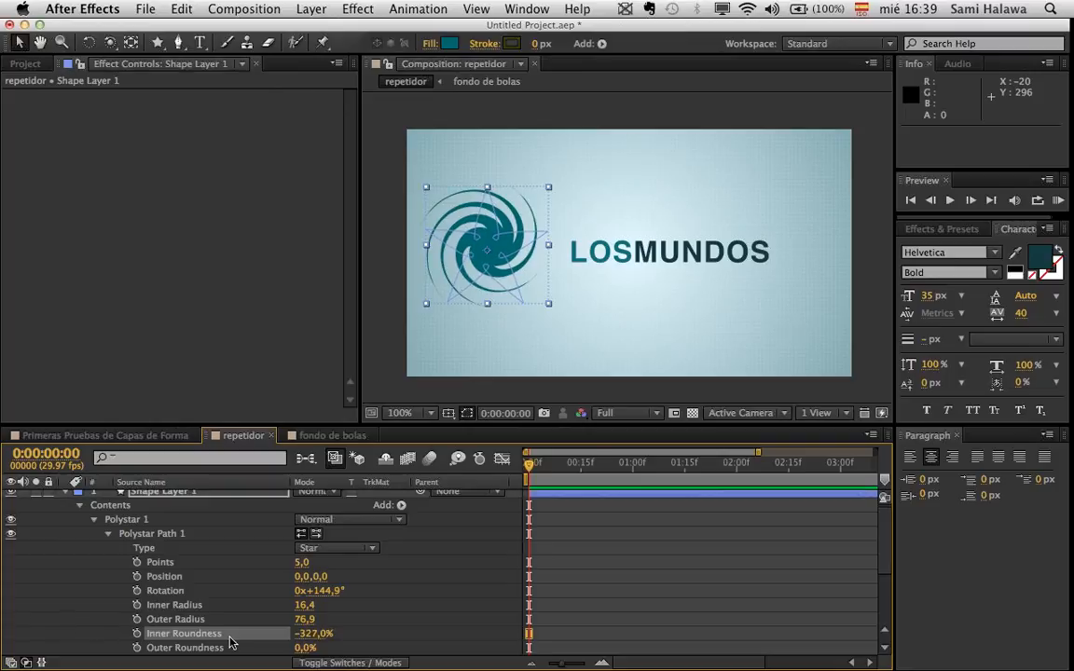
{"action": "key", "text": "ctrl+z"}
{"action": "key", "text": "ctrl+z"}
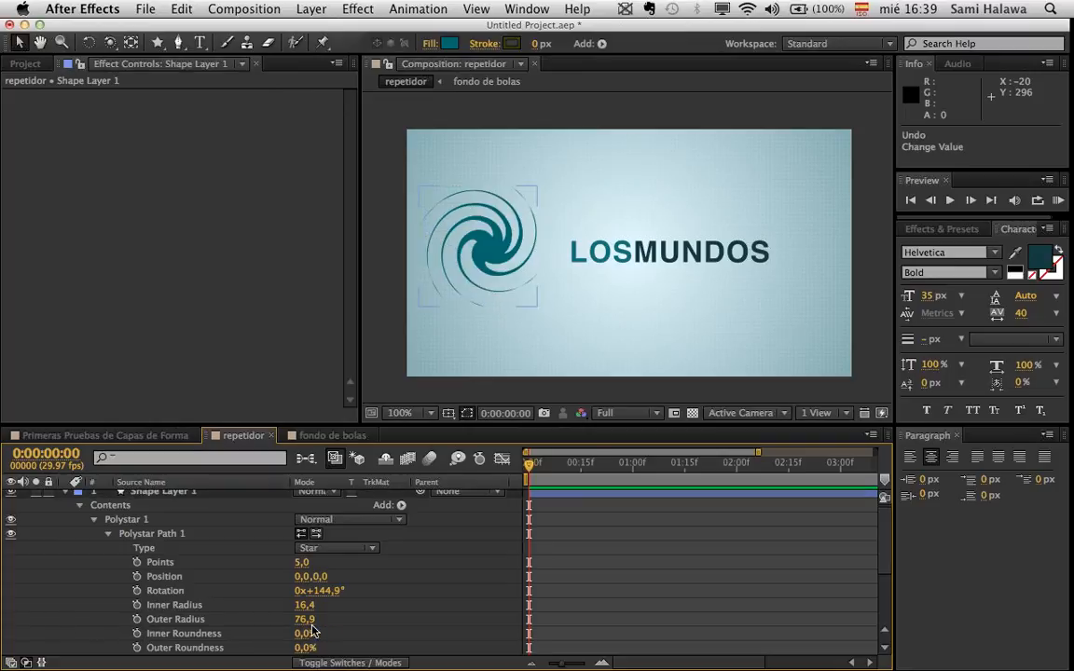
- Set the Polystar Path 1 inner radius to 30.4 and outer radius to 73.9
{"action": "mouse_move", "coordinate": [304, 605]}
{"action": "left_mouse_down"}
{"action": "mouse_move", "coordinate": [324, 604]}
{"action": "mouse_move", "coordinate": [304, 618]}
{"action": "left_mouse_up"}
{"action": "left_click", "coordinate": [410, 359]}
{"action": "key", "text": "period"}
{"action": "key", "text": "comma"}
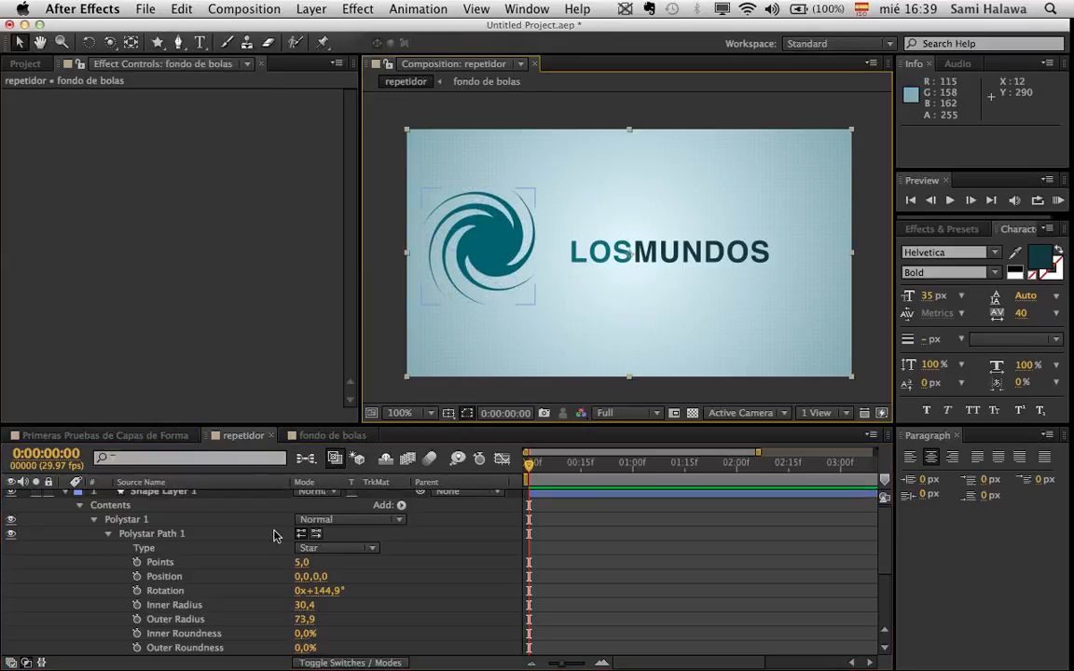
- Move the swirl shape right and slightly down toward the title, and shift the LOSMUNDOS text to position 330, 157.5
{"action": "left_click", "coordinate": [177, 493]}
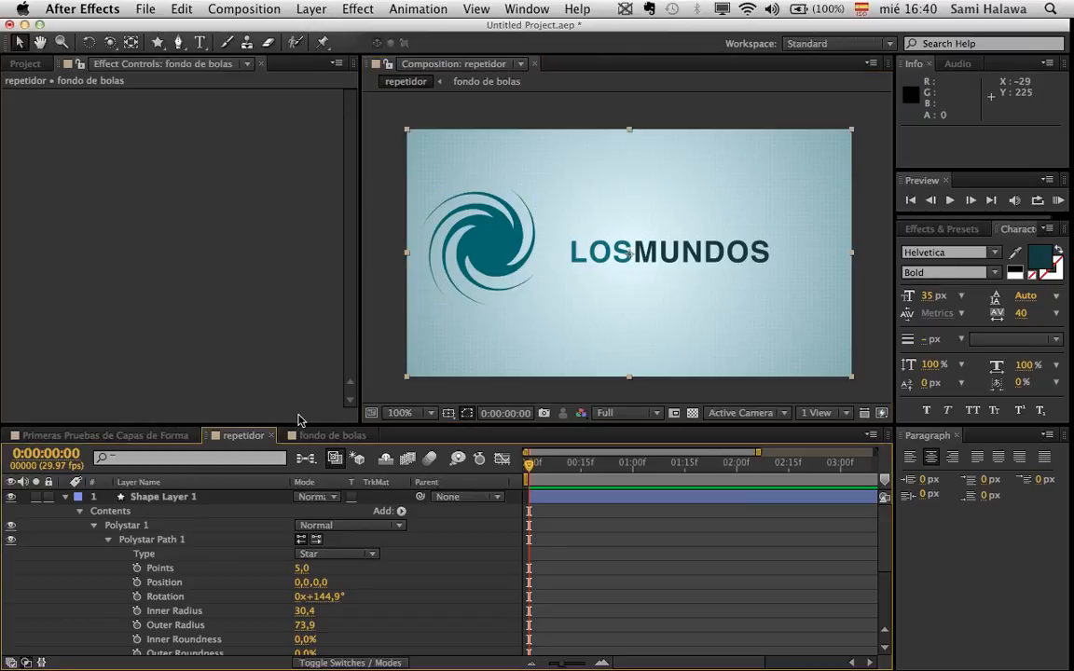
{"action": "left_click", "coordinate": [158, 497]}
{"action": "left_click_drag", "start_coordinate": [496, 261], "coordinate": [522, 270]}
{"action": "left_click", "coordinate": [659, 339]}
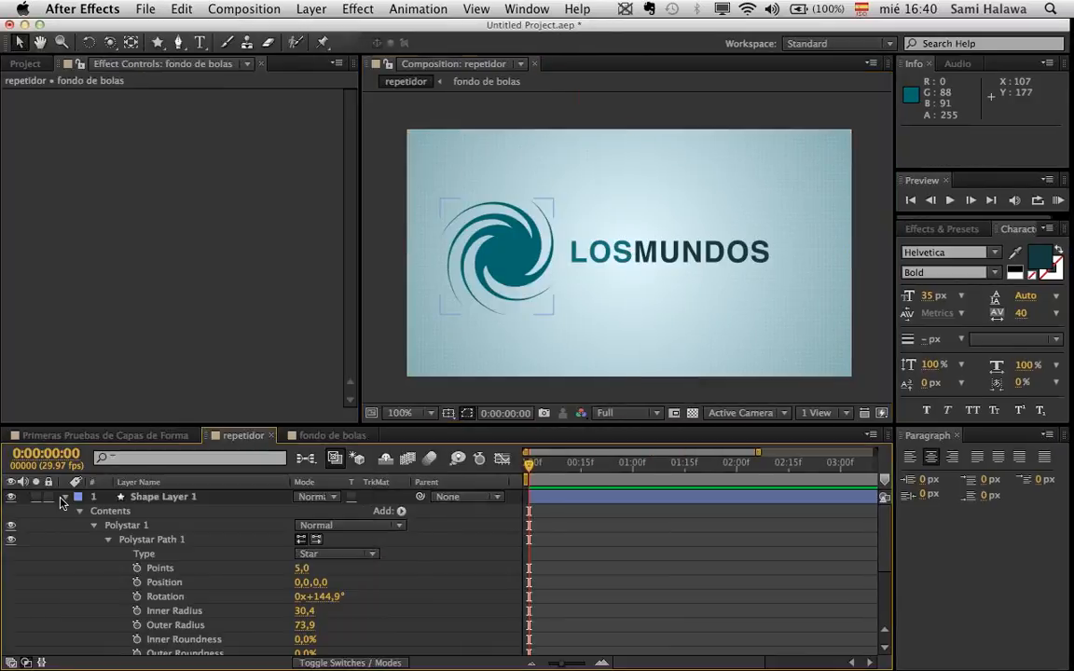
{"action": "left_click", "coordinate": [65, 498]}
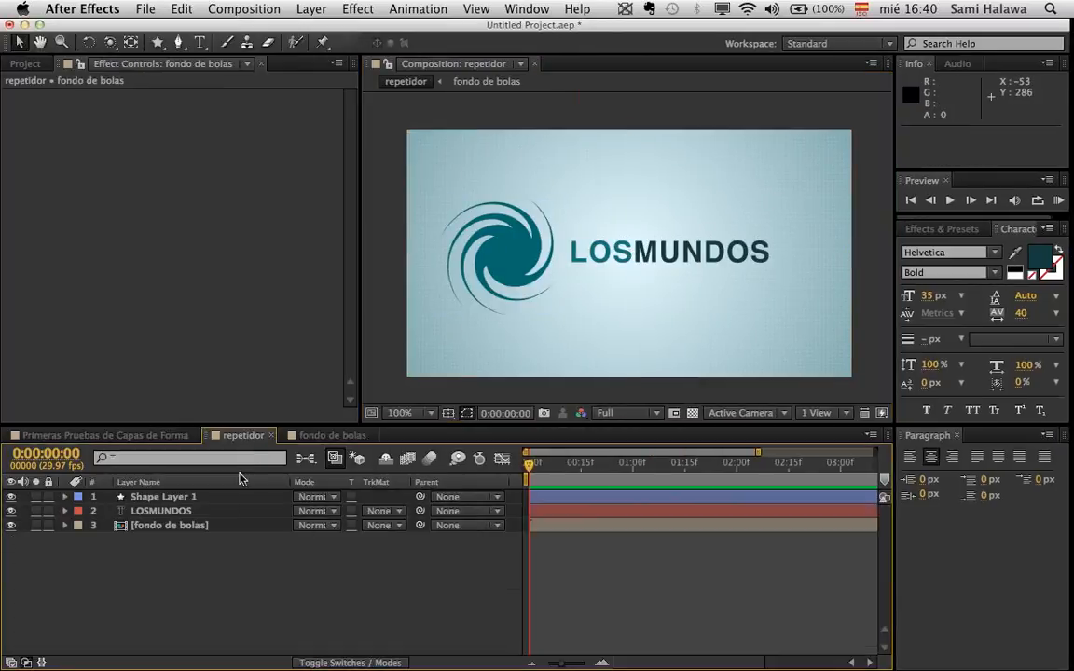
{"action": "left_click", "coordinate": [251, 511]}
{"action": "left_click_drag", "start_coordinate": [663, 262], "coordinate": [680, 260]}
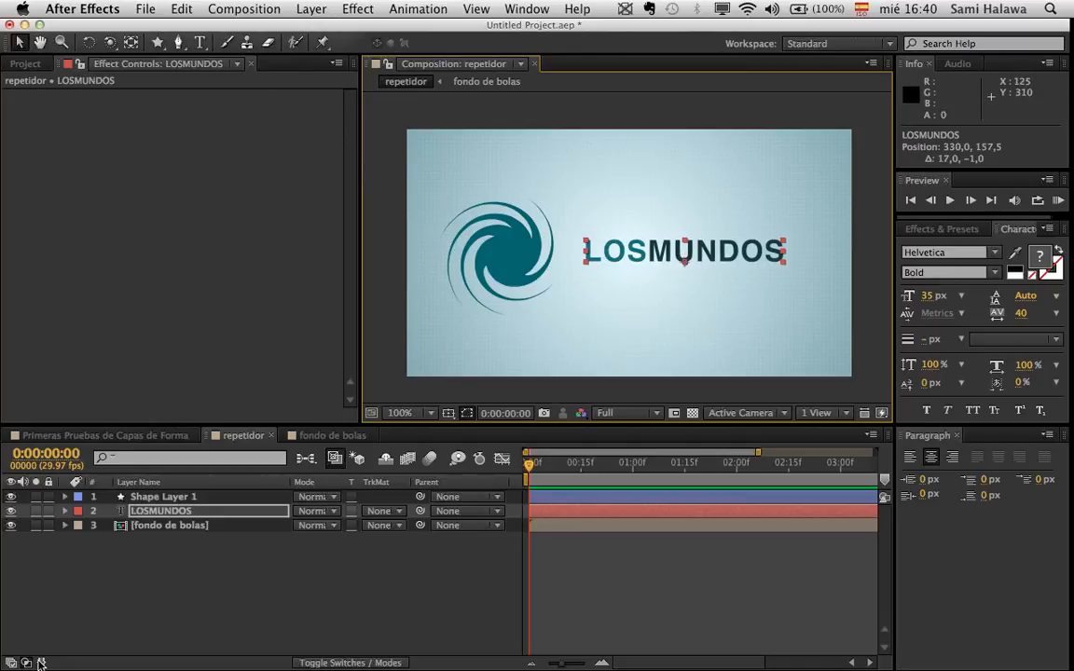
- Move Shape Layer 1 and LOSMUNDOS right together, placing the shape layer at 303, 157.5, and make both of them 3D layers
{"action": "left_click", "coordinate": [345, 663]}
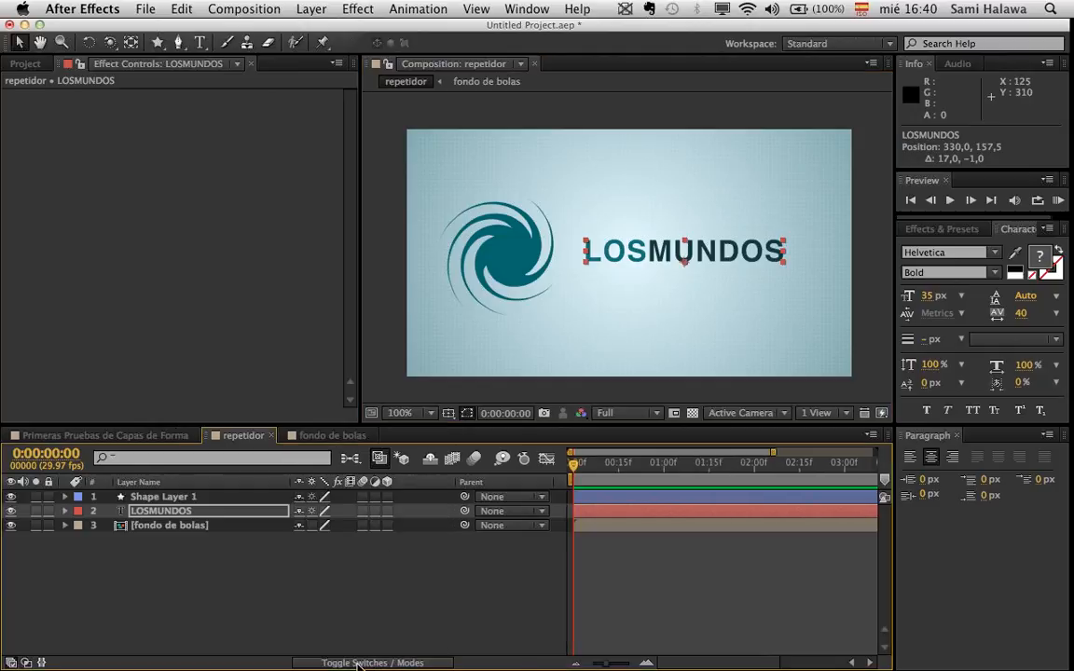
{"action": "left_click", "coordinate": [330, 586]}
{"action": "left_click", "coordinate": [261, 513]}
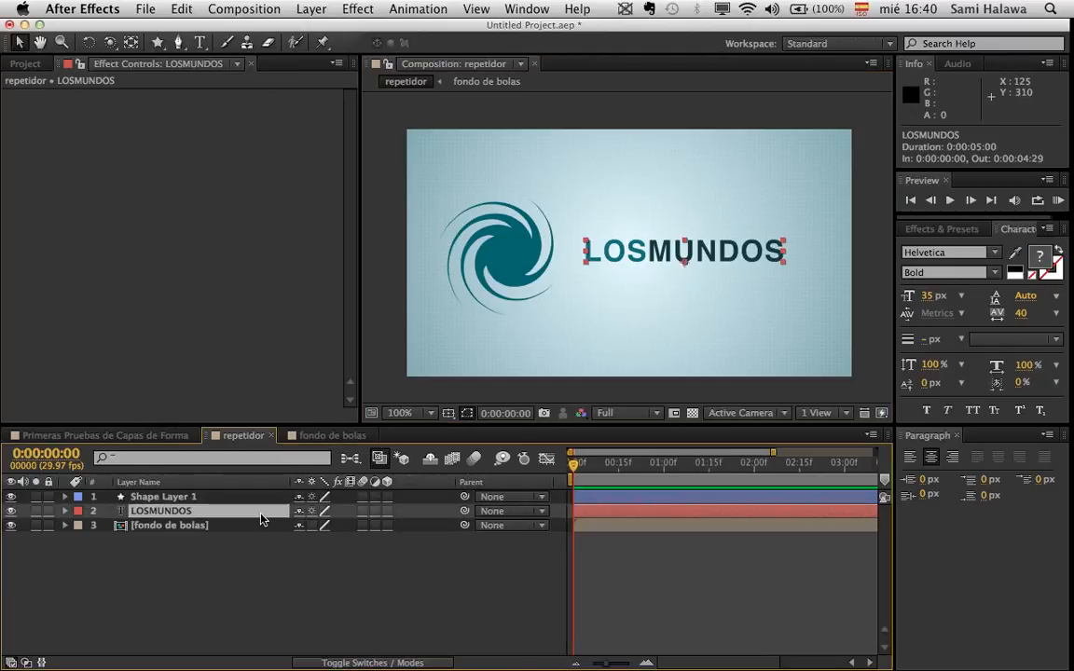
{"action": "left_click", "coordinate": [249, 497], "text": "shift"}
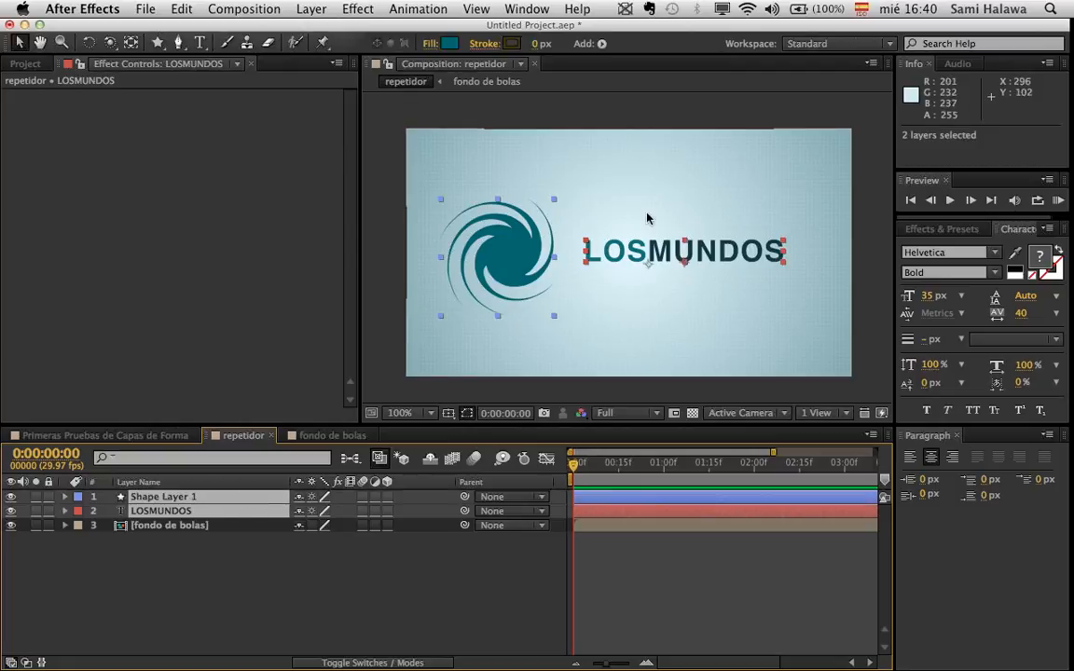
{"action": "left_click_drag", "start_coordinate": [534, 250], "coordinate": [541, 247]}
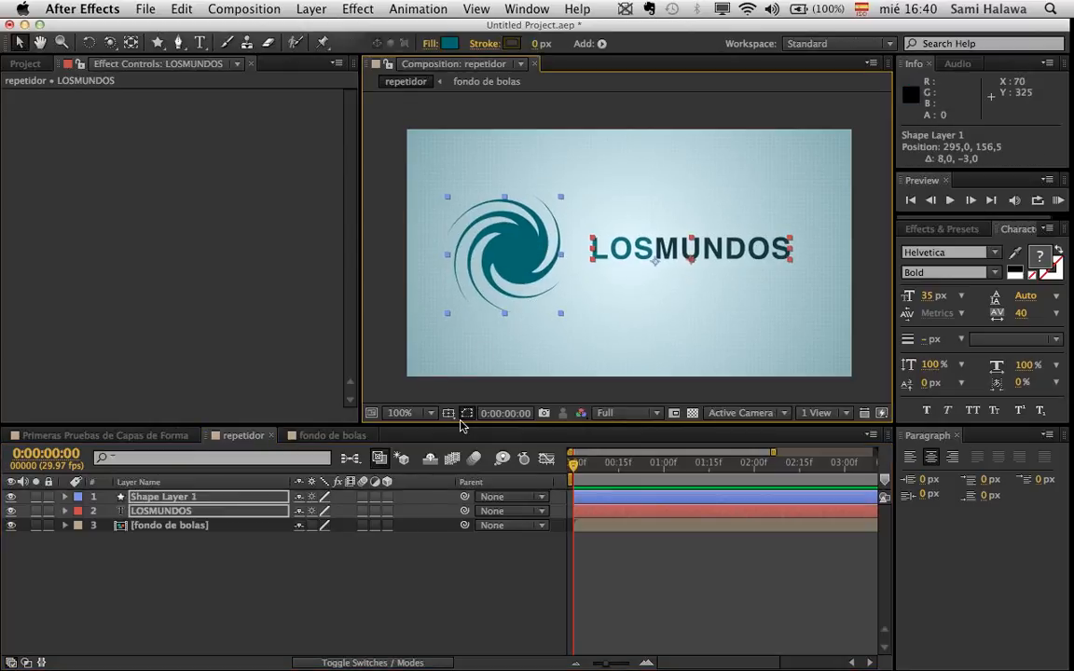
{"action": "left_click_drag", "start_coordinate": [523, 299], "coordinate": [531, 299]}
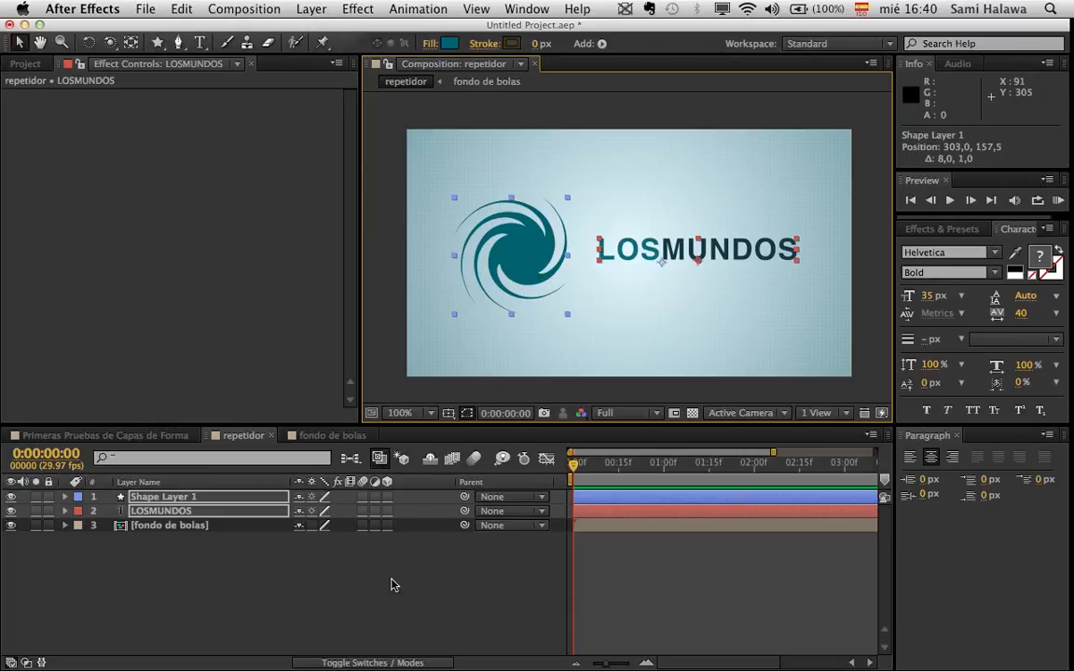
{"action": "left_click", "coordinate": [387, 497]}
{"action": "left_click", "coordinate": [449, 604]}
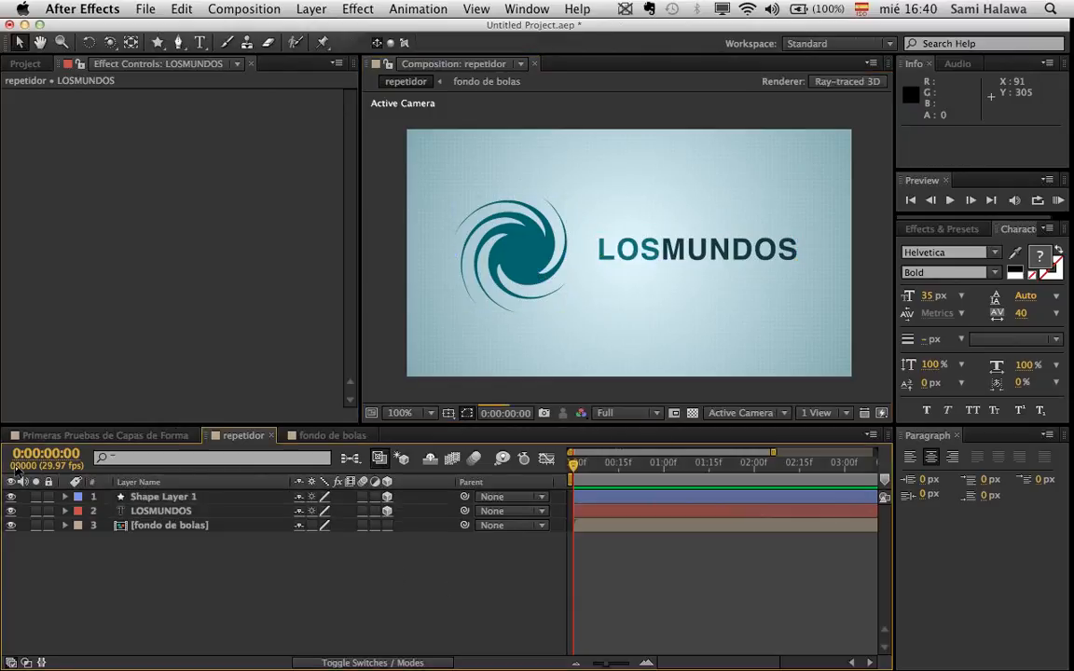
- Add a two-node camera named Camera 1 to the repetidor composition and orbit it slightly around the logo
{"action": "right_click", "coordinate": [217, 487]}
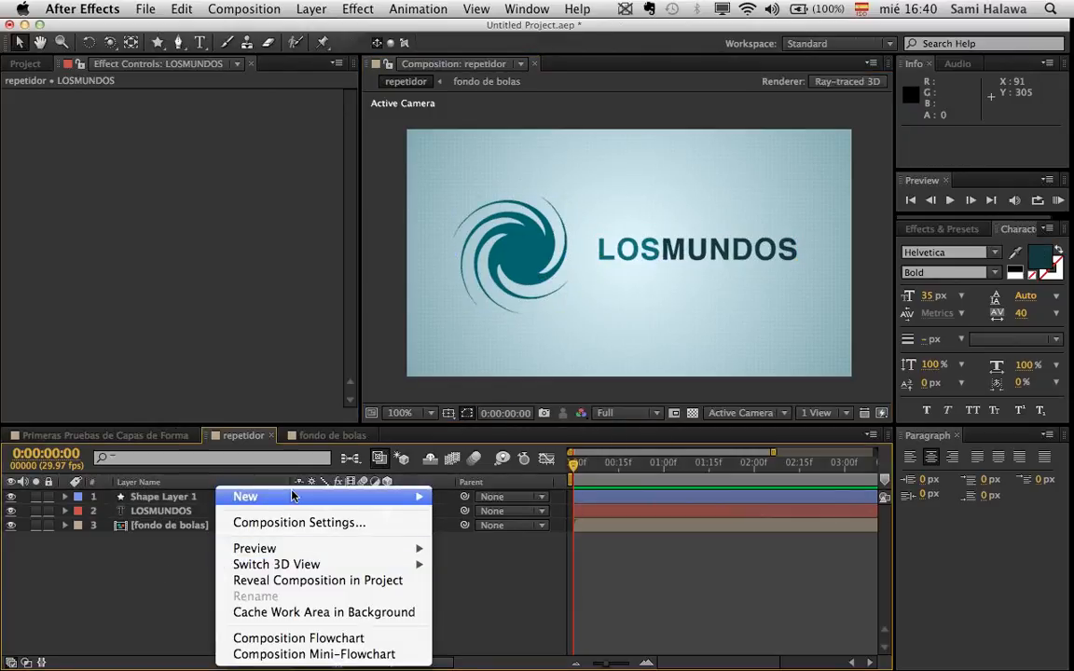
{"action": "mouse_move", "coordinate": [391, 497]}
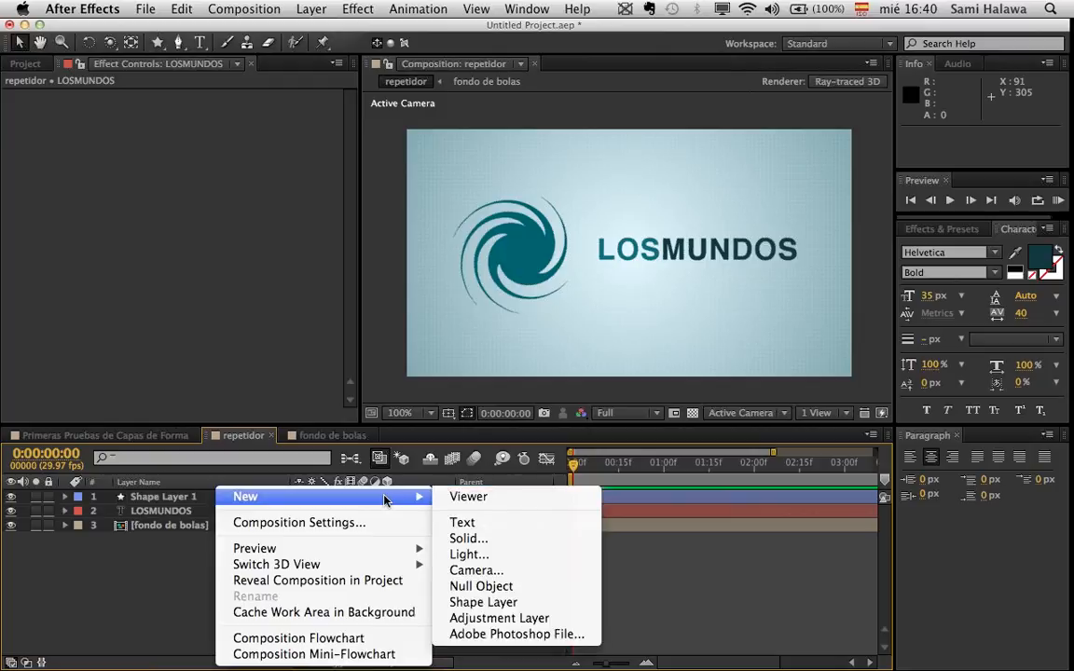
{"action": "left_click", "coordinate": [531, 569]}
{"action": "left_click", "coordinate": [633, 449]}
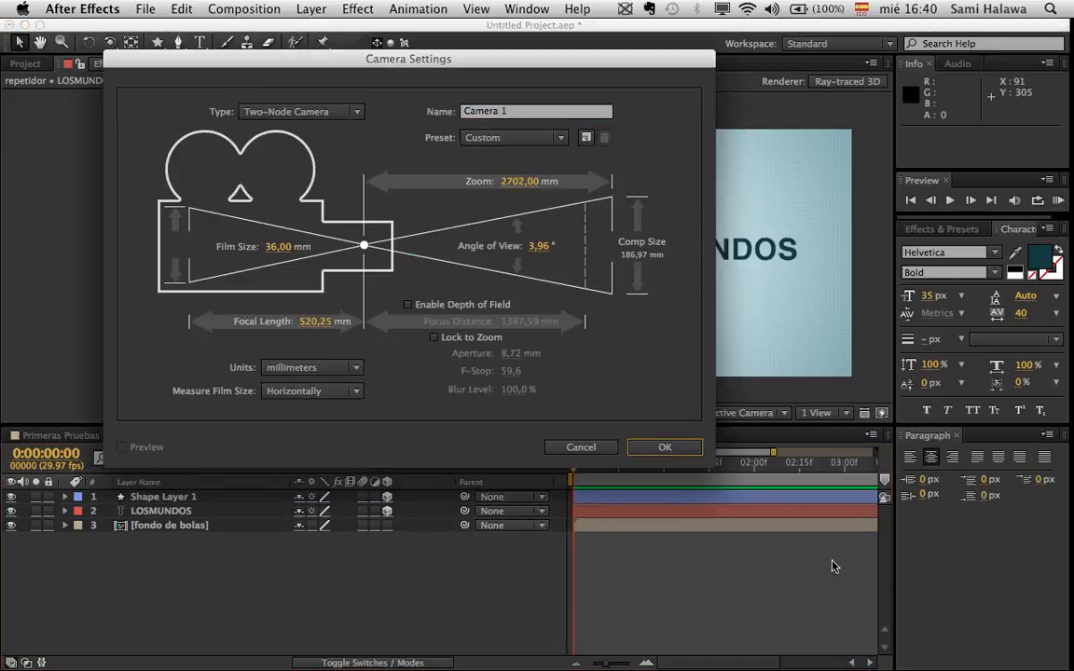
{"action": "left_click", "coordinate": [665, 448]}
{"action": "left_click", "coordinate": [110, 42]}
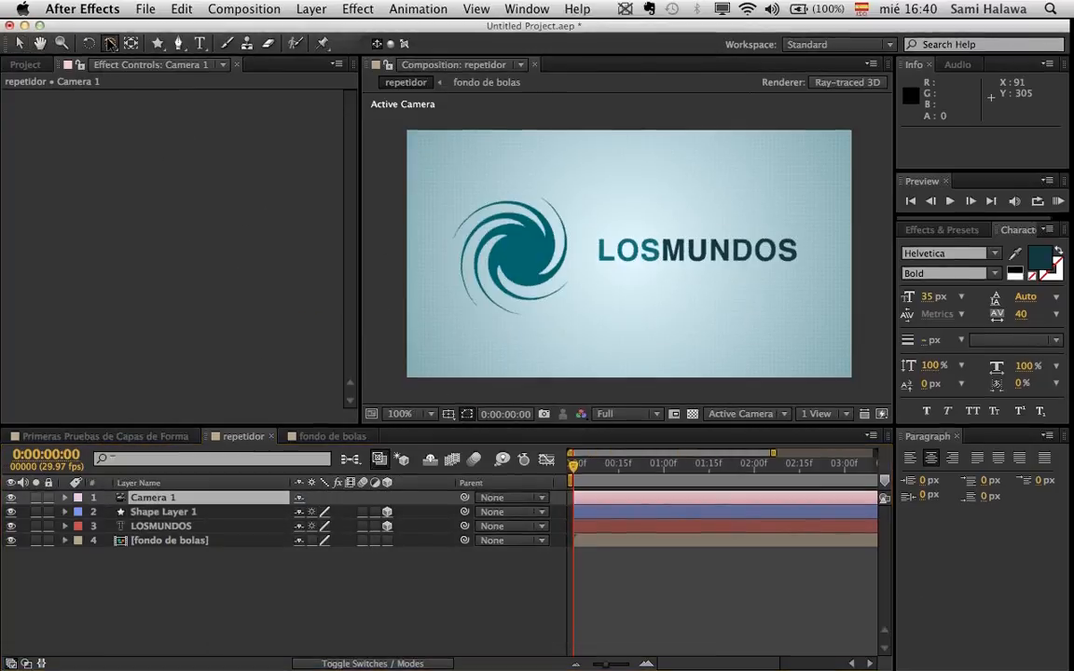
{"action": "left_click_drag", "start_coordinate": [755, 304], "coordinate": [727, 314]}
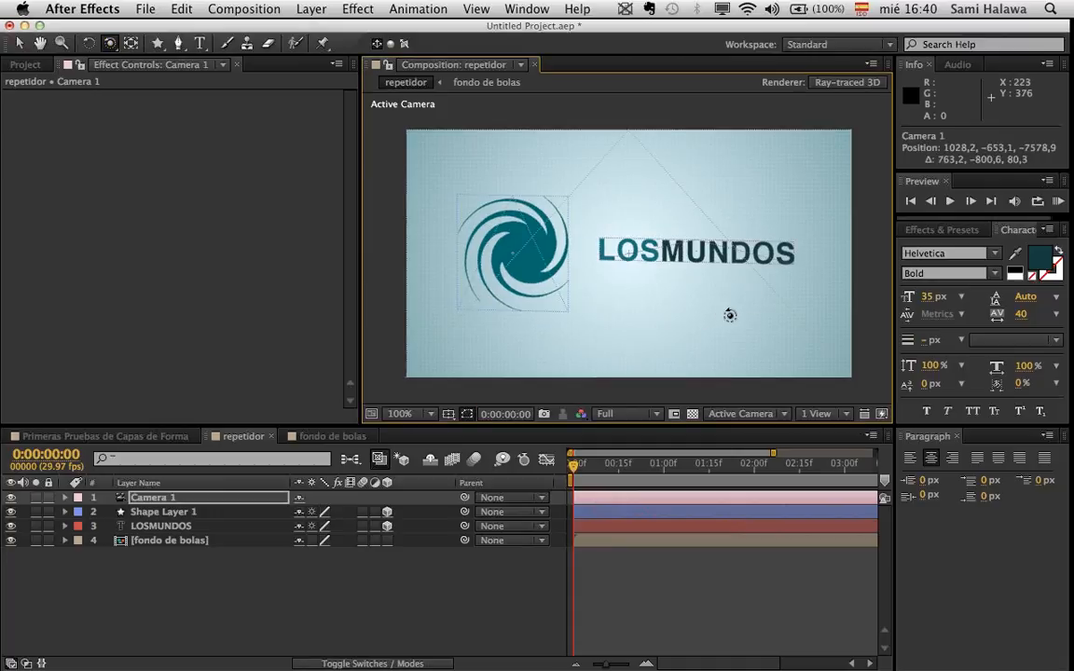
- Switch the renderer of the repetidor composition to Classic 3D
{"action": "left_click", "coordinate": [821, 82]}
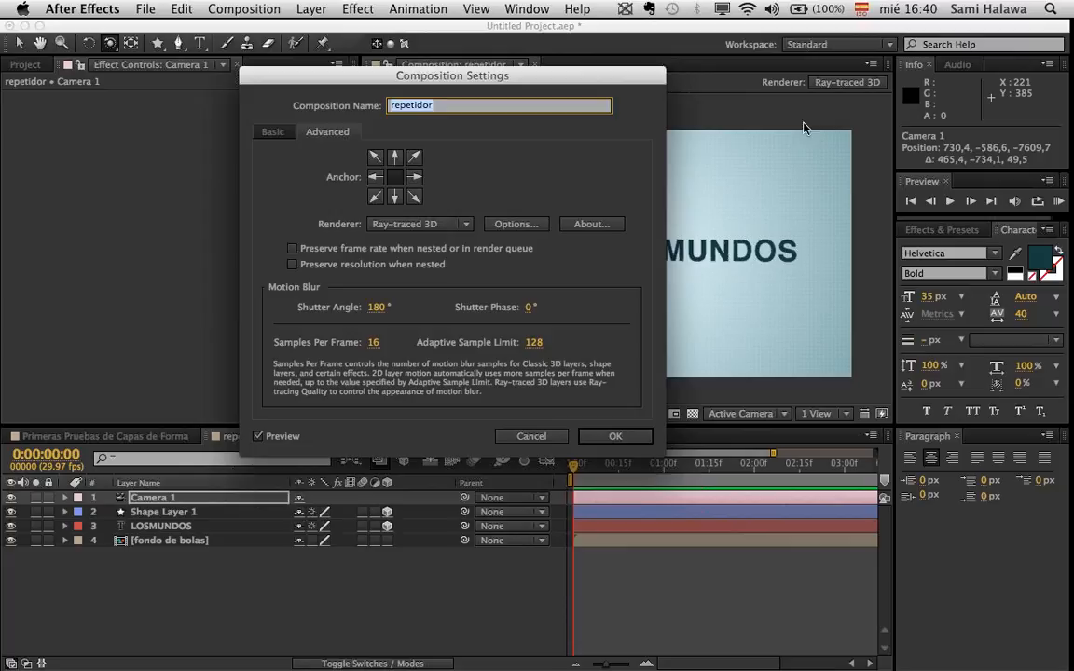
{"action": "left_click", "coordinate": [420, 223]}
{"action": "left_click", "coordinate": [412, 240]}
{"action": "left_click", "coordinate": [616, 436]}
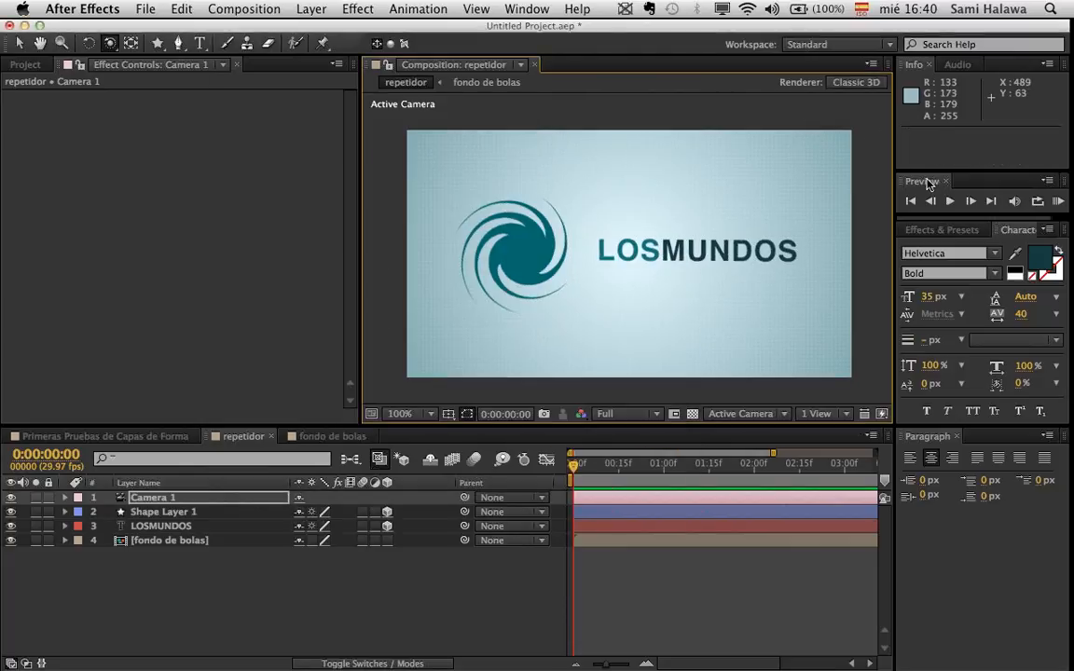
- Orbit Camera 1 back and forth around the logo, ending at a camera position of about 963, -487, -7601
{"action": "left_click_drag", "start_coordinate": [690, 239], "coordinate": [771, 70]}
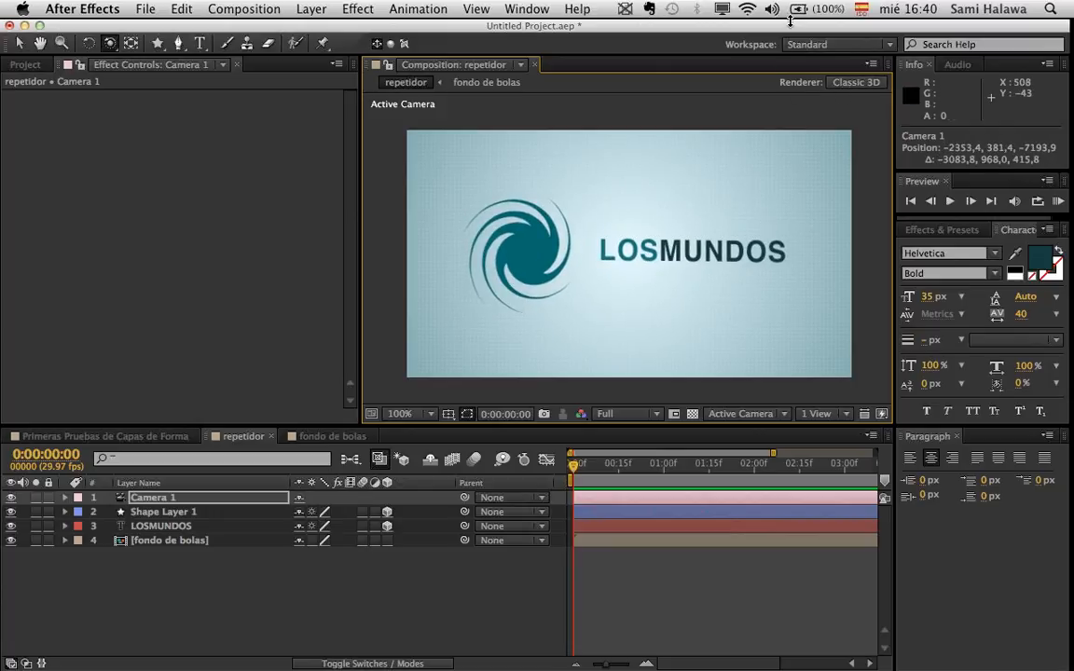
{"action": "left_click_drag", "start_coordinate": [688, 239], "coordinate": [594, 305]}
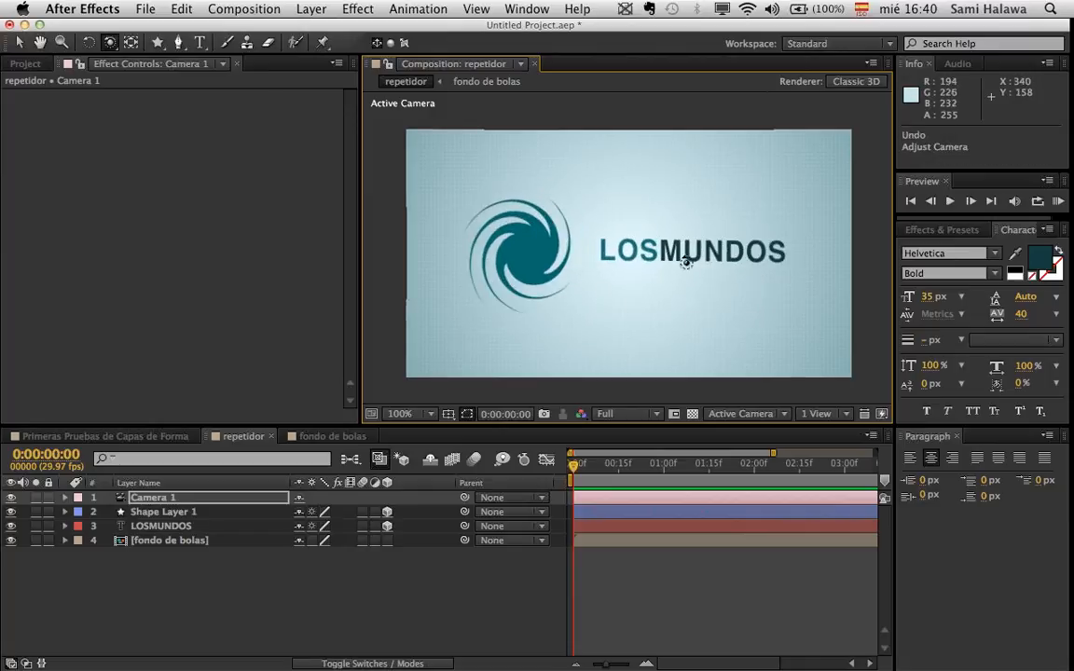
{"action": "left_click_drag", "start_coordinate": [693, 260], "coordinate": [638, 259]}
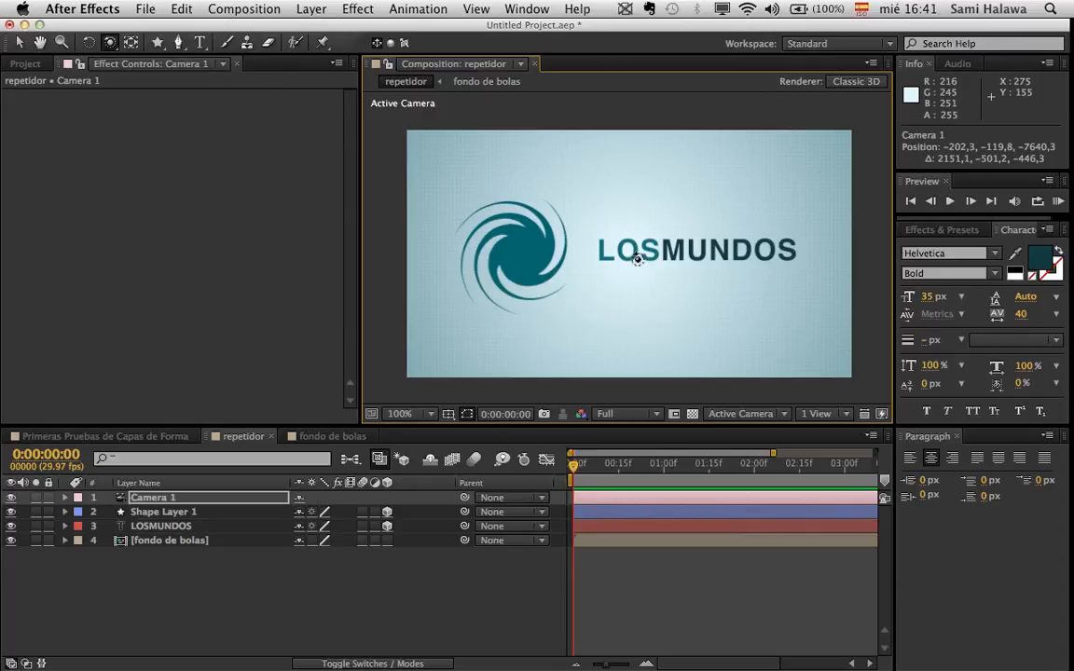
{"action": "left_click_drag", "start_coordinate": [638, 259], "coordinate": [606, 268]}
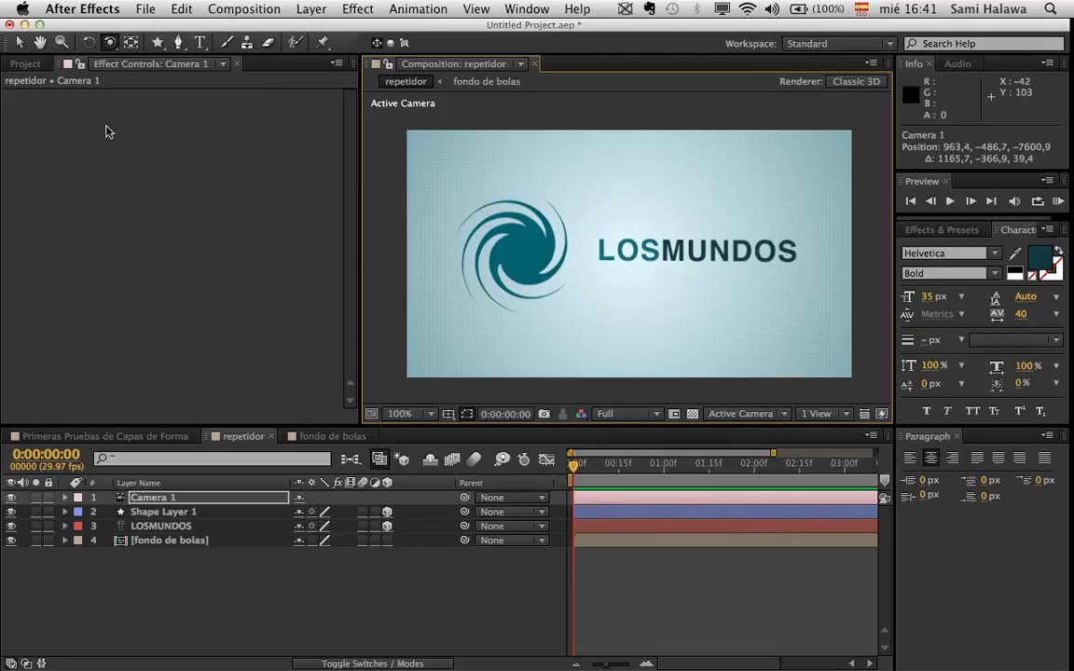
- Orbit Camera 1 to about 5230, -1248, -5662 for an angled view of the logo, and deselect the camera
{"action": "left_click", "coordinate": [19, 43]}
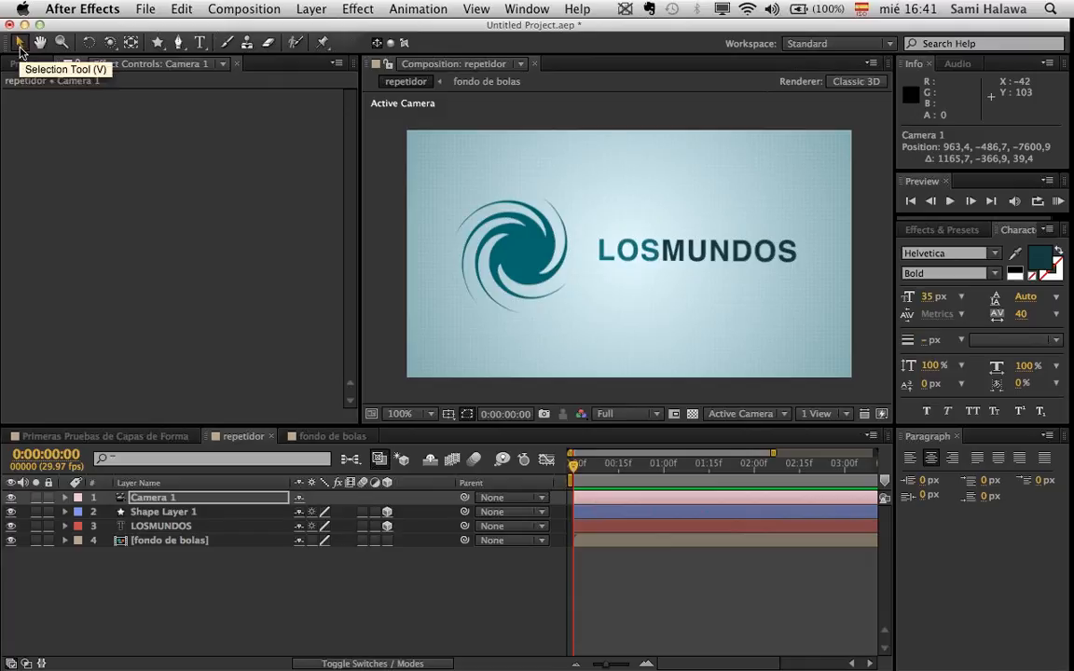
{"action": "left_click", "coordinate": [109, 43]}
{"action": "left_click_drag", "start_coordinate": [797, 378], "coordinate": [695, 333]}
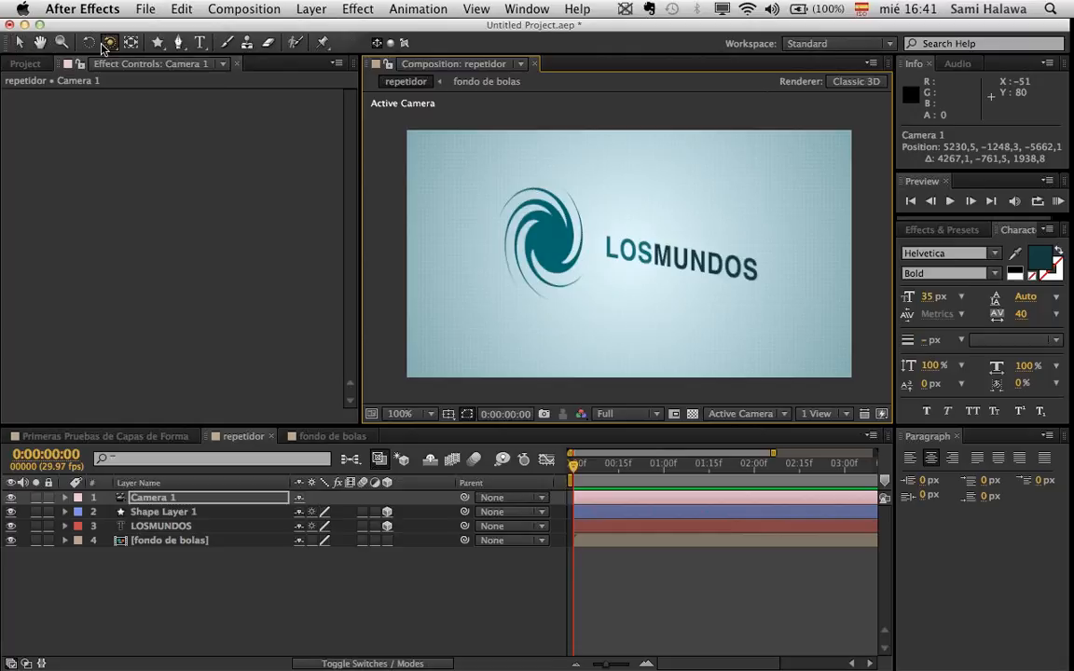
{"action": "left_click", "coordinate": [19, 43]}
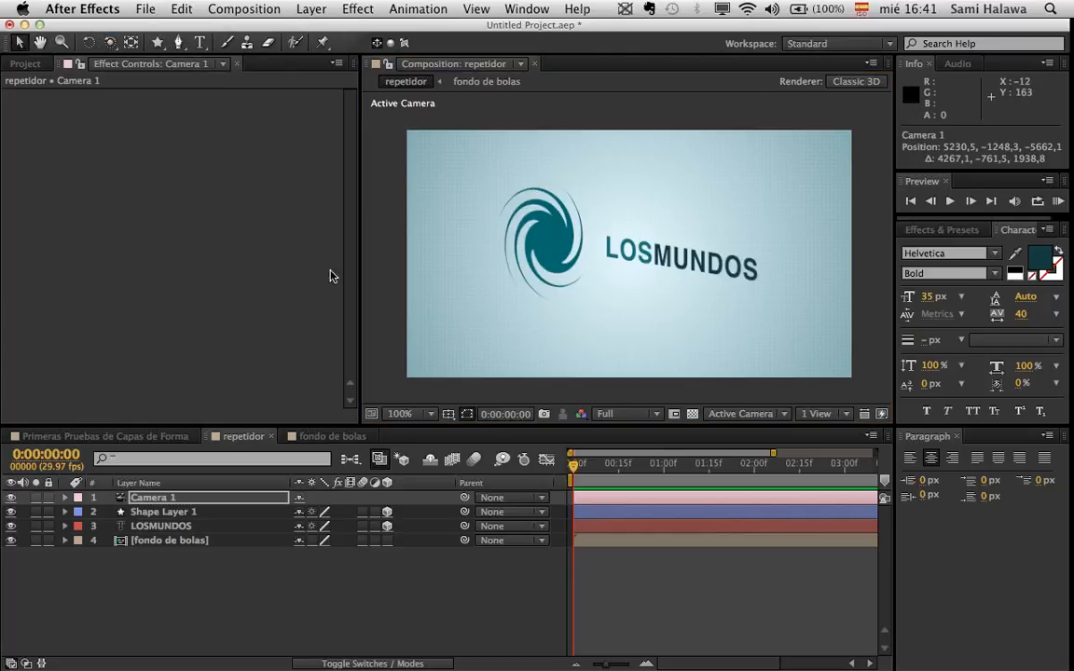
{"action": "left_click", "coordinate": [403, 269]}
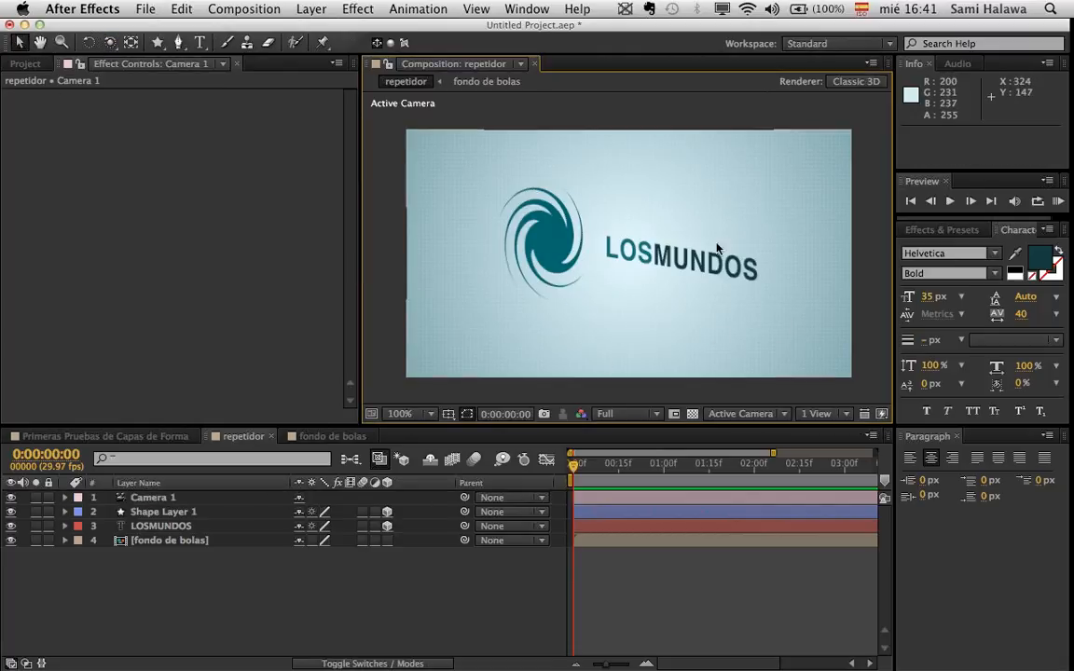
- Set the renderer of the repetidor composition to Ray-traced 3D
{"action": "left_click", "coordinate": [847, 83]}
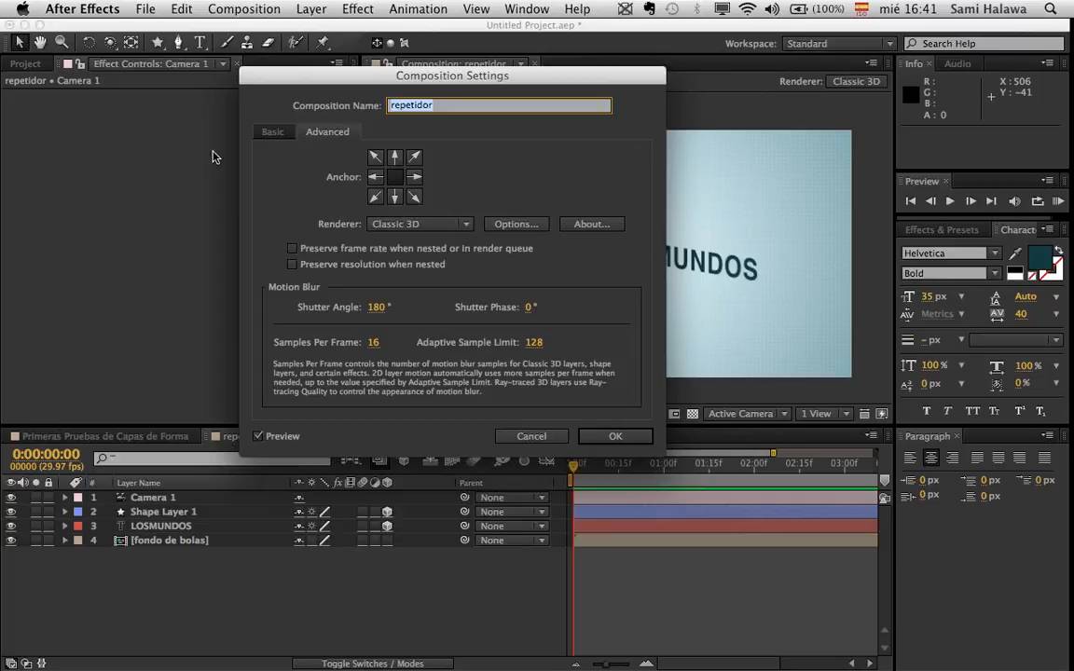
{"action": "left_click", "coordinate": [403, 225]}
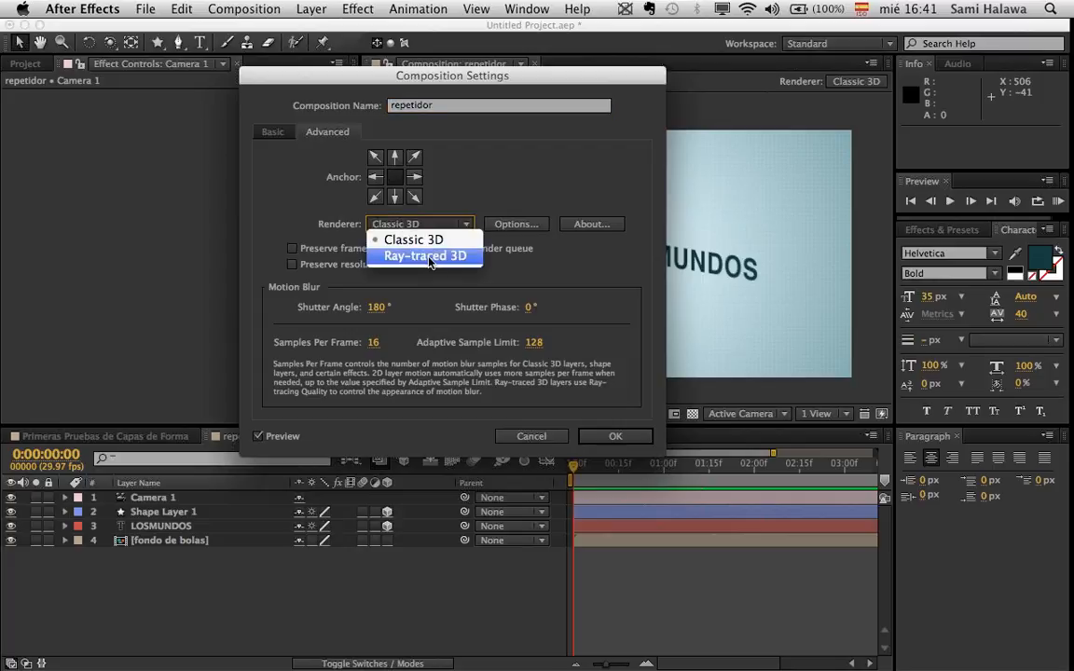
{"action": "left_click", "coordinate": [445, 257]}
{"action": "left_click", "coordinate": [617, 436]}
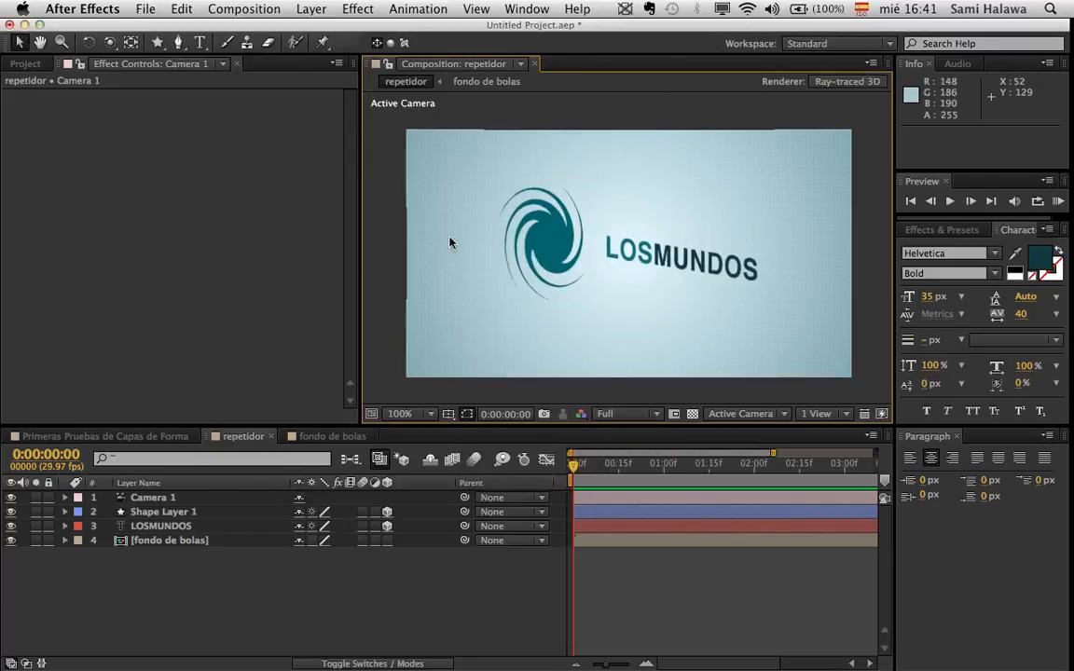
- Try another orbit of the camera around the logo with the ray-traced renderer and undo it
{"action": "left_click", "coordinate": [109, 42]}
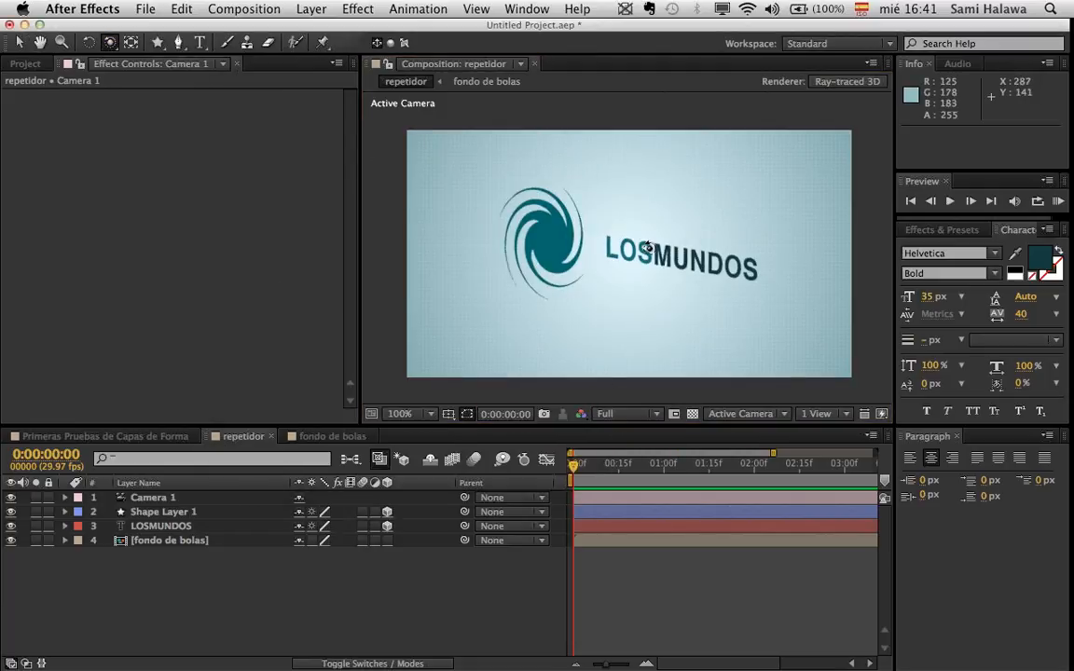
{"action": "left_click_drag", "start_coordinate": [647, 246], "coordinate": [673, 264]}
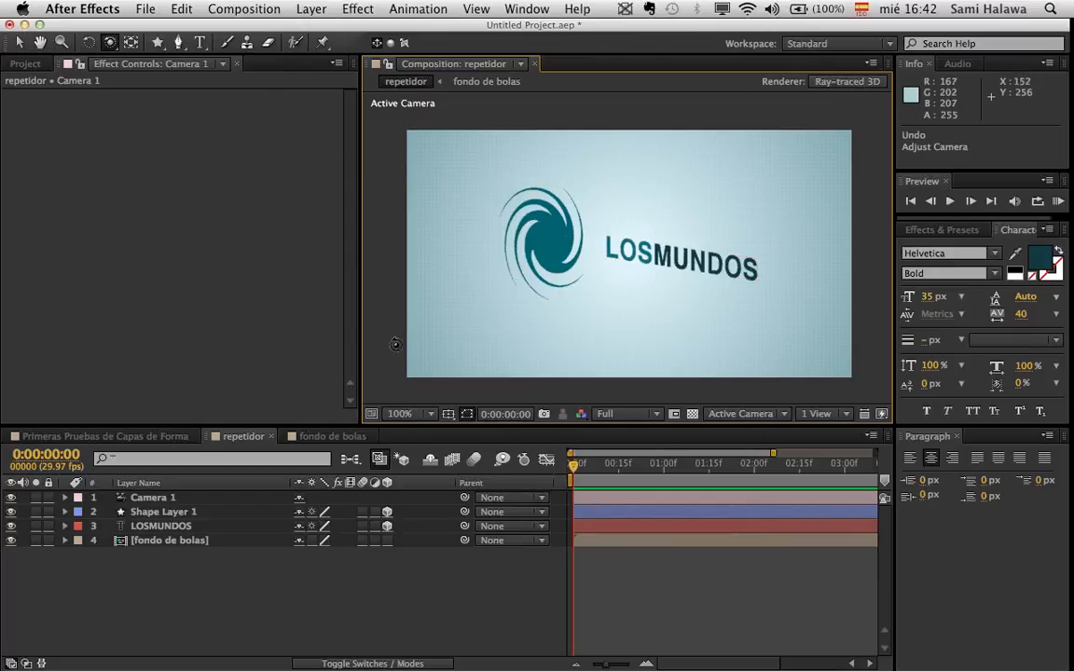
{"action": "left_click", "coordinate": [16, 43]}
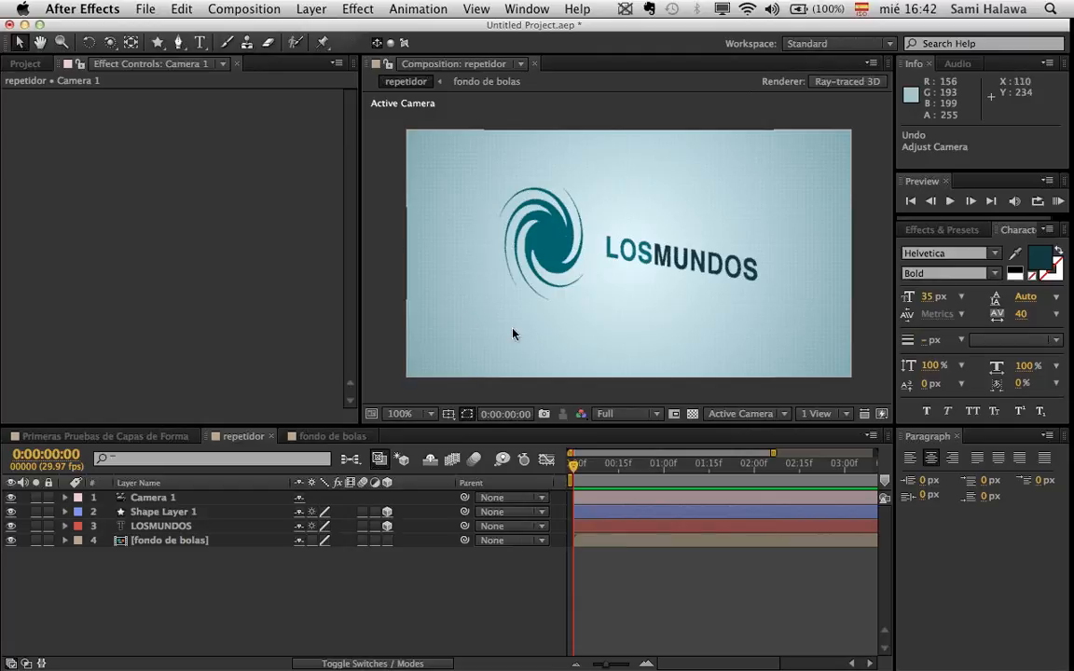
- Examine the Polystar 1 path and transform properties and the Twist 1 settings in the contents of Shape Layer 1
{"action": "left_click", "coordinate": [84, 512]}
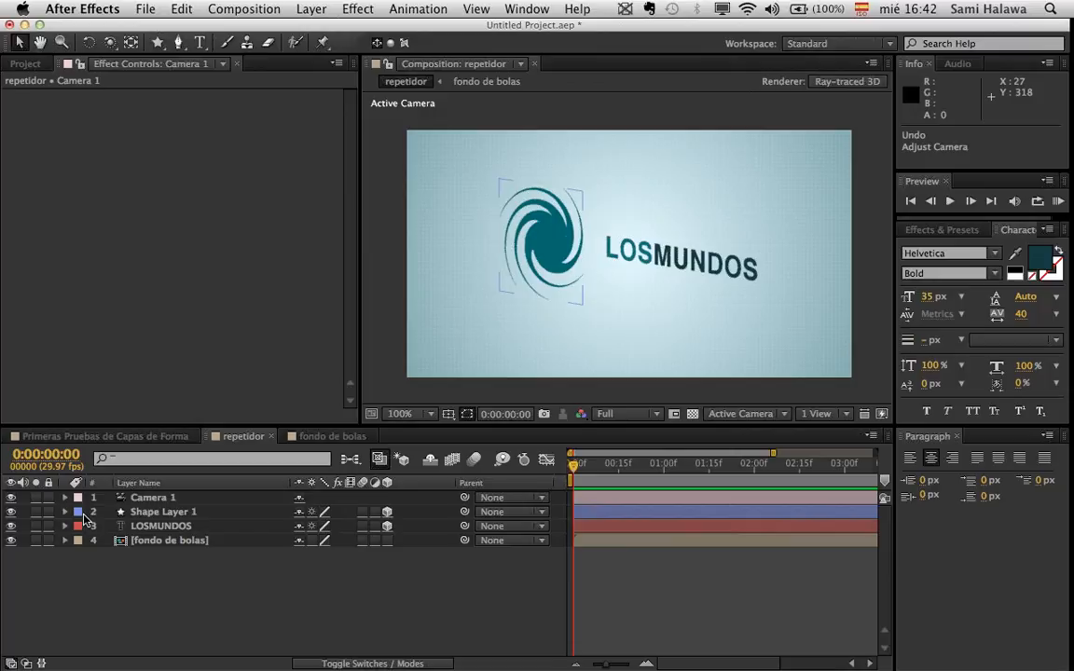
{"action": "left_click", "coordinate": [191, 515]}
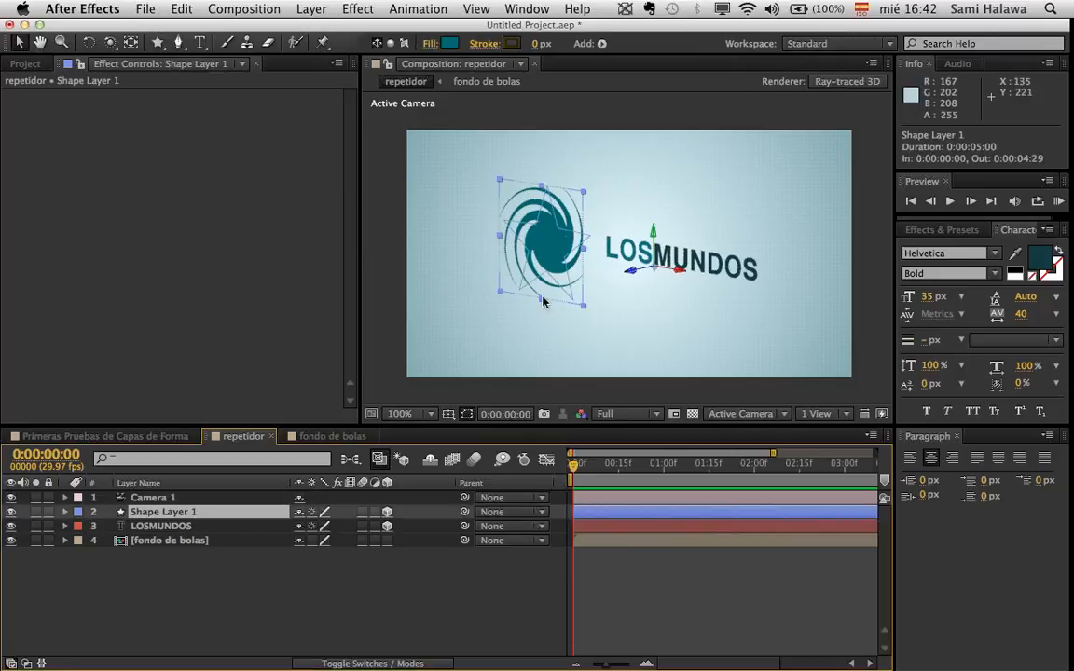
{"action": "left_click", "coordinate": [64, 512]}
{"action": "left_click", "coordinate": [95, 526]}
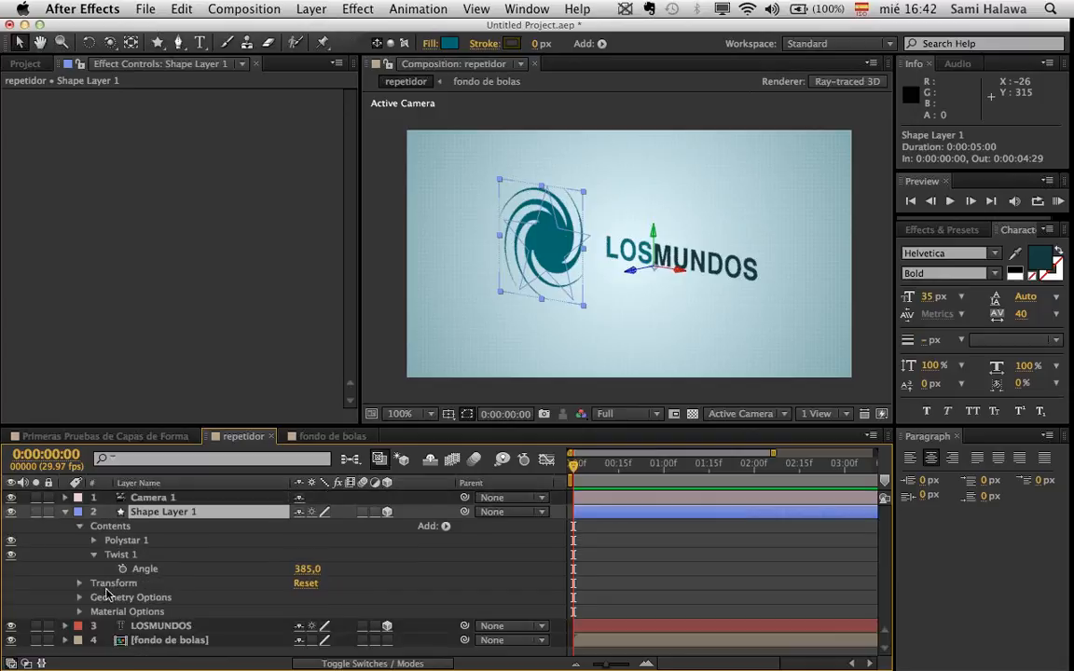
{"action": "left_click", "coordinate": [93, 556]}
{"action": "left_click", "coordinate": [95, 540]}
{"action": "left_click", "coordinate": [112, 514]}
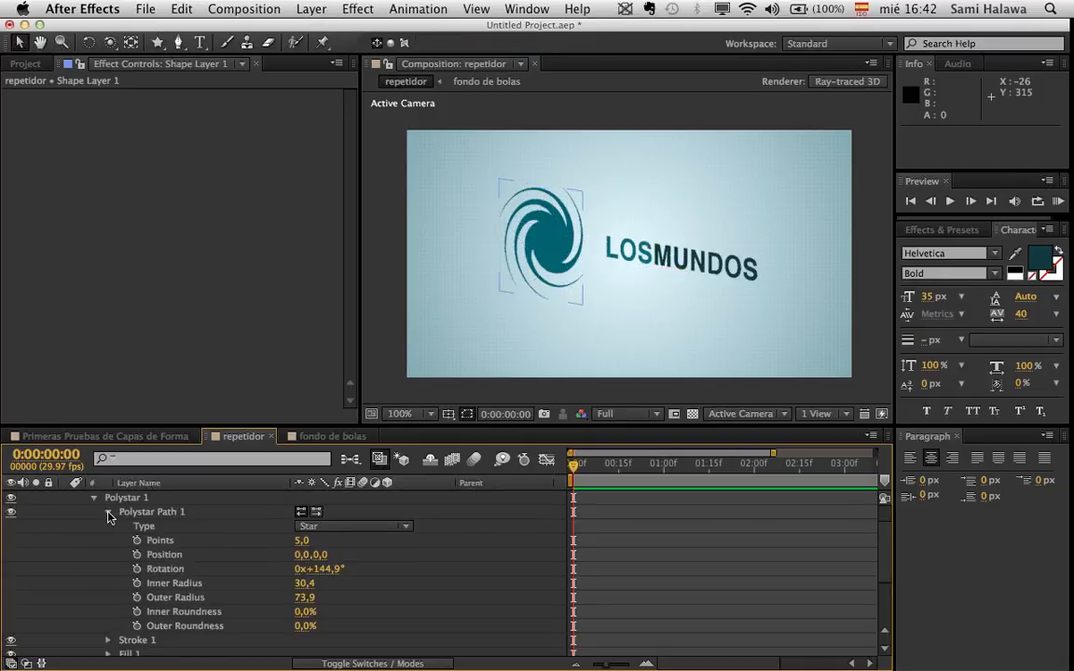
{"action": "left_click", "coordinate": [109, 512]}
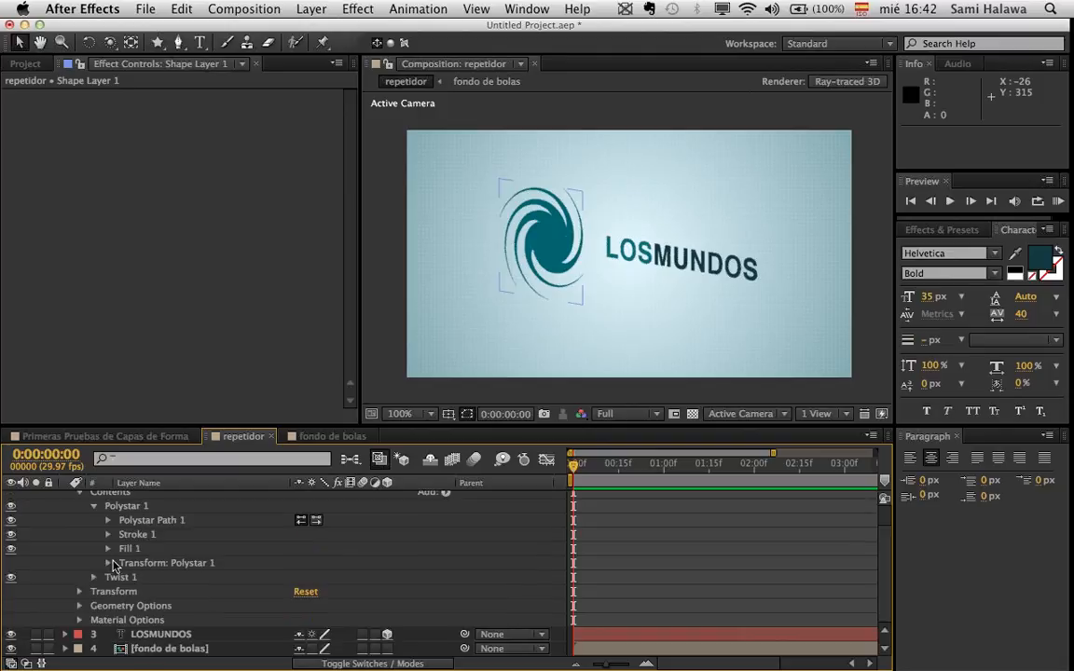
{"action": "left_click", "coordinate": [109, 564]}
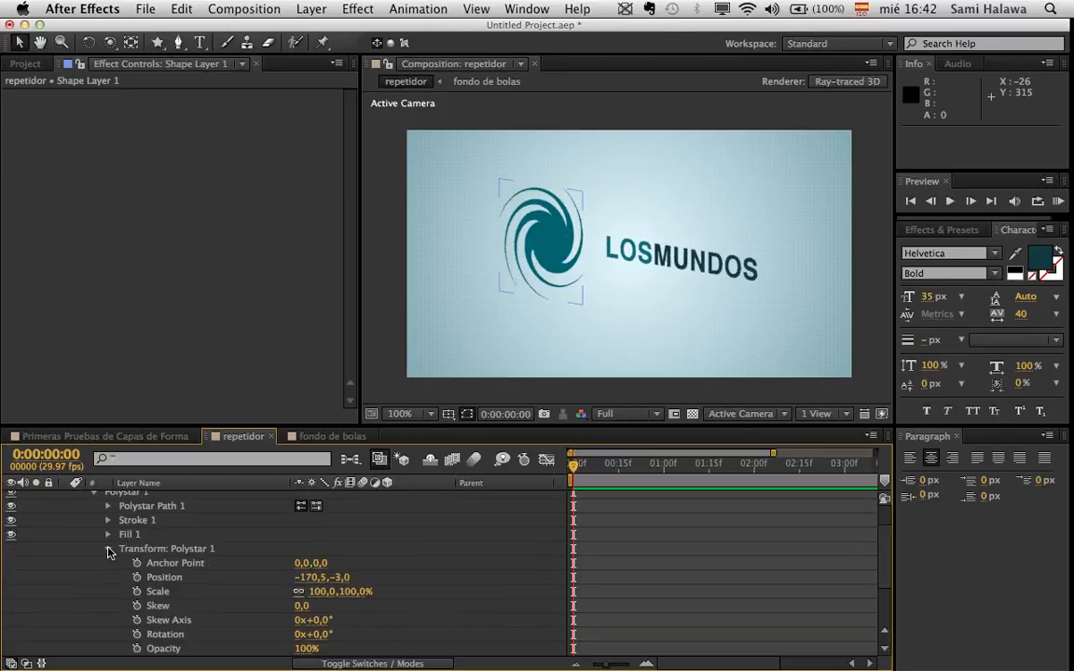
{"action": "left_click", "coordinate": [108, 548]}
{"action": "scroll", "coordinate": [147, 534], "scroll_direction": "up", "scroll_amount": 1}
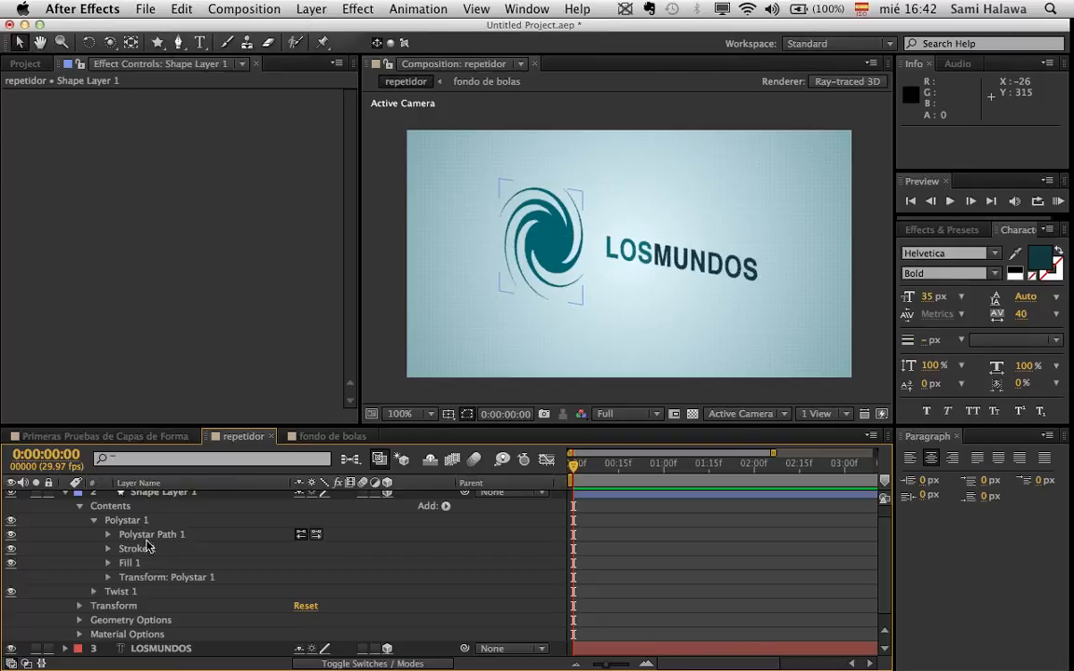
{"action": "left_click", "coordinate": [80, 506]}
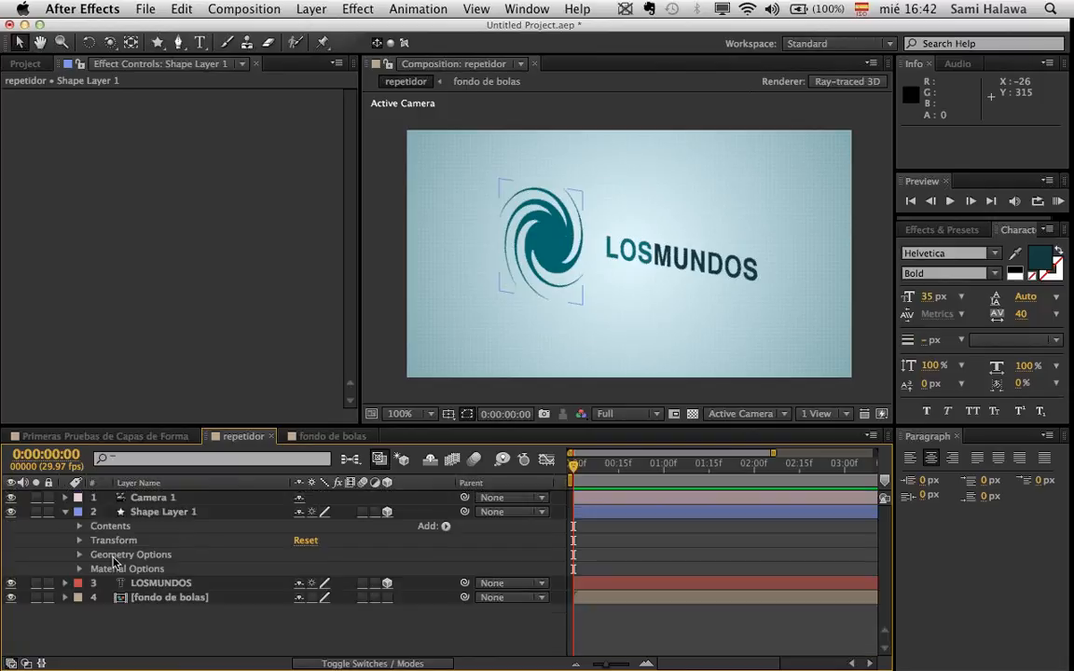
- Set the extrusion depth of Shape Layer 1 to 15 in its geometry options and look through the available bevel styles
{"action": "left_click", "coordinate": [123, 555]}
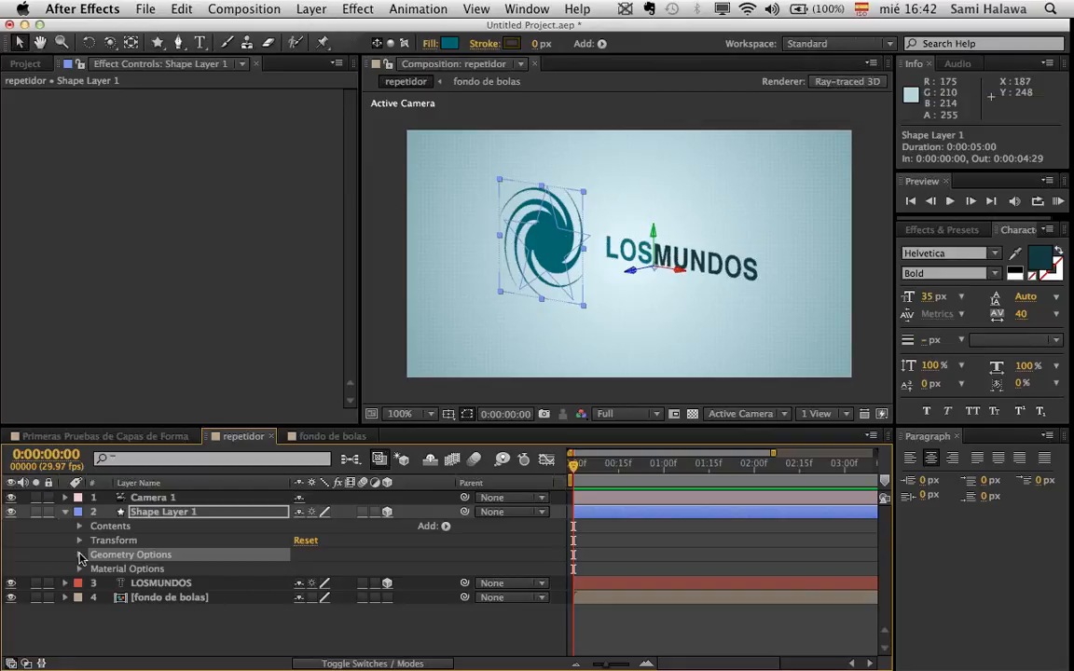
{"action": "left_click", "coordinate": [80, 554]}
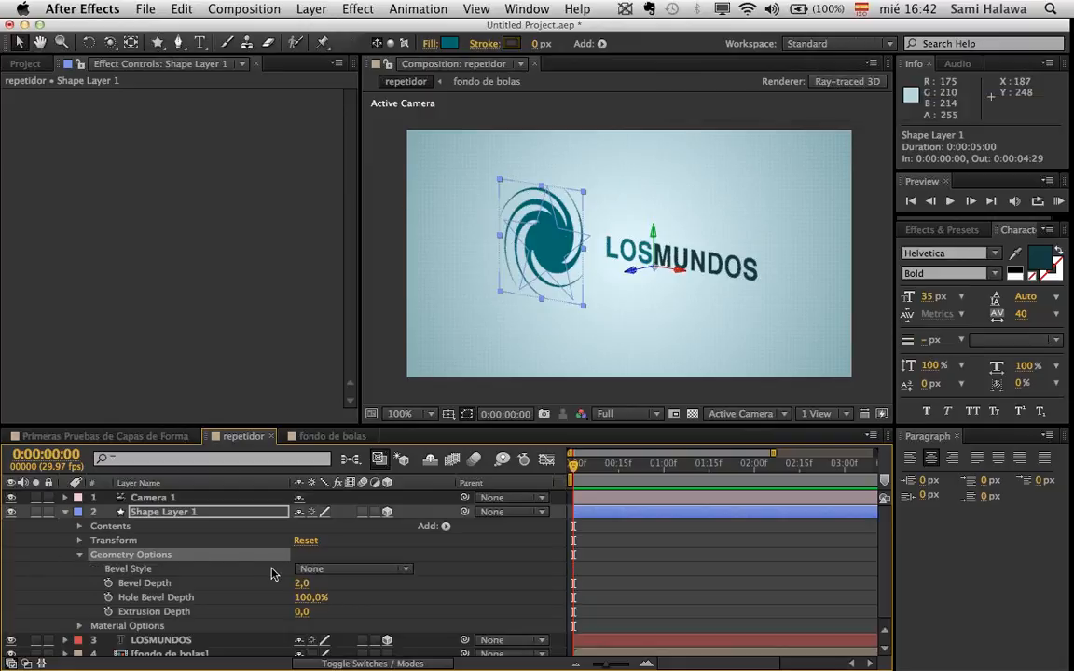
{"action": "mouse_move", "coordinate": [301, 616]}
{"action": "left_mouse_down"}
{"action": "mouse_move", "coordinate": [318, 604]}
{"action": "mouse_move", "coordinate": [310, 610]}
{"action": "left_mouse_up"}
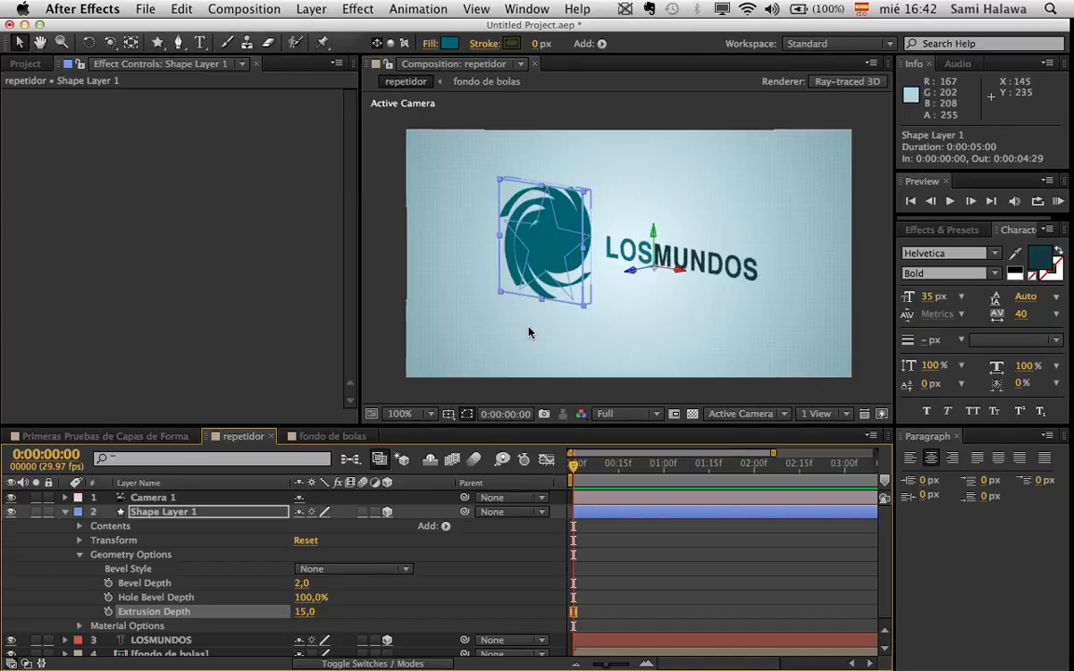
{"action": "left_click", "coordinate": [384, 324]}
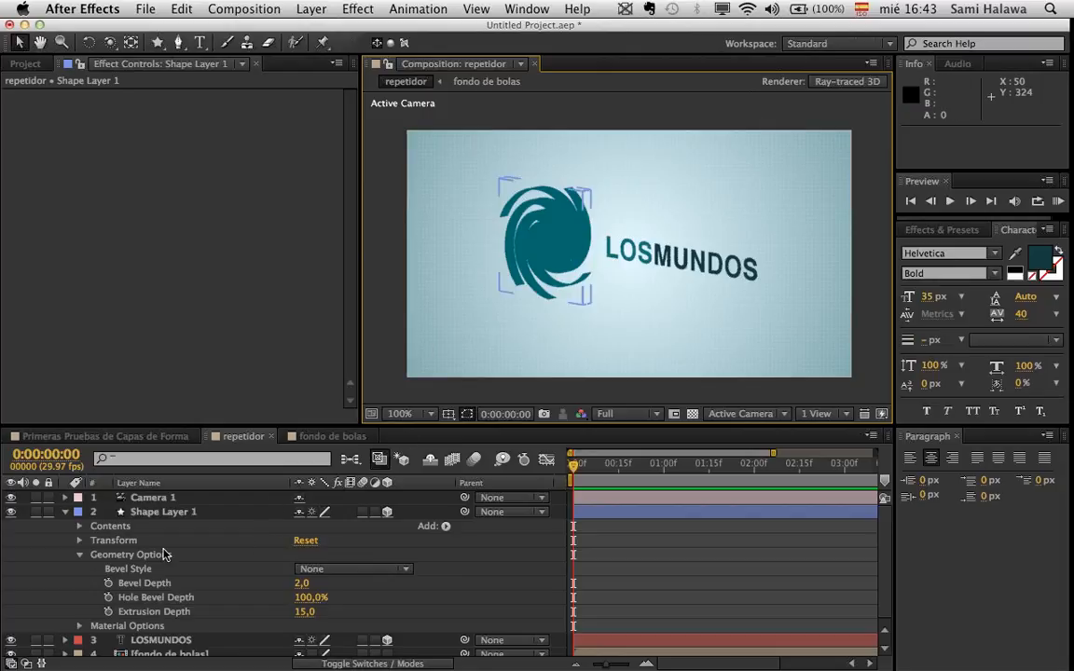
{"action": "left_click", "coordinate": [314, 572]}
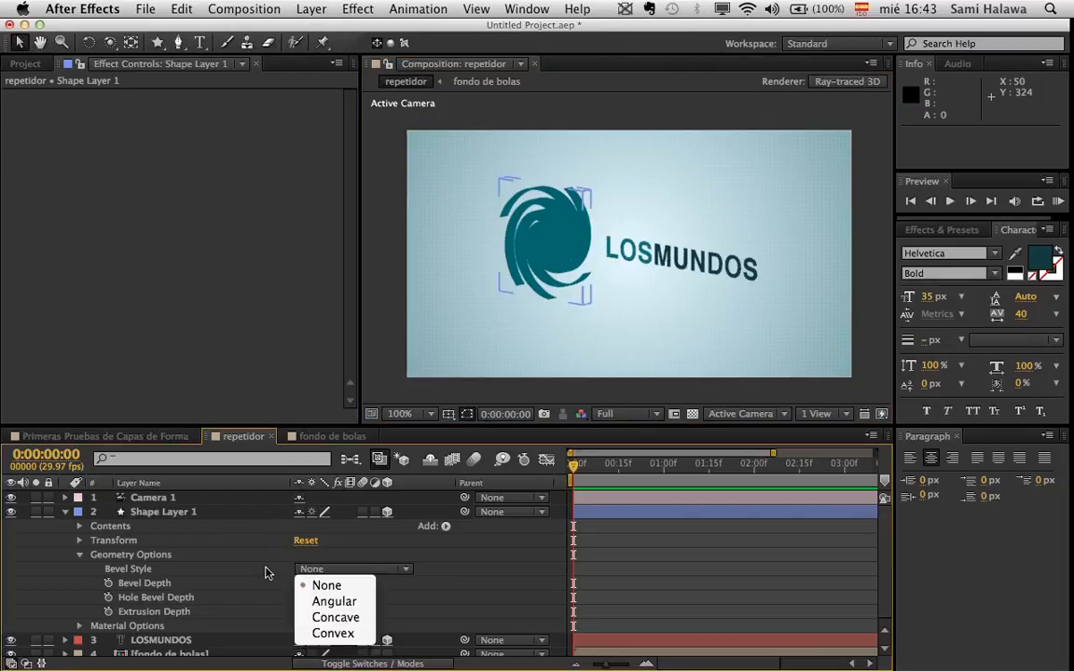
{"action": "left_click", "coordinate": [180, 575]}
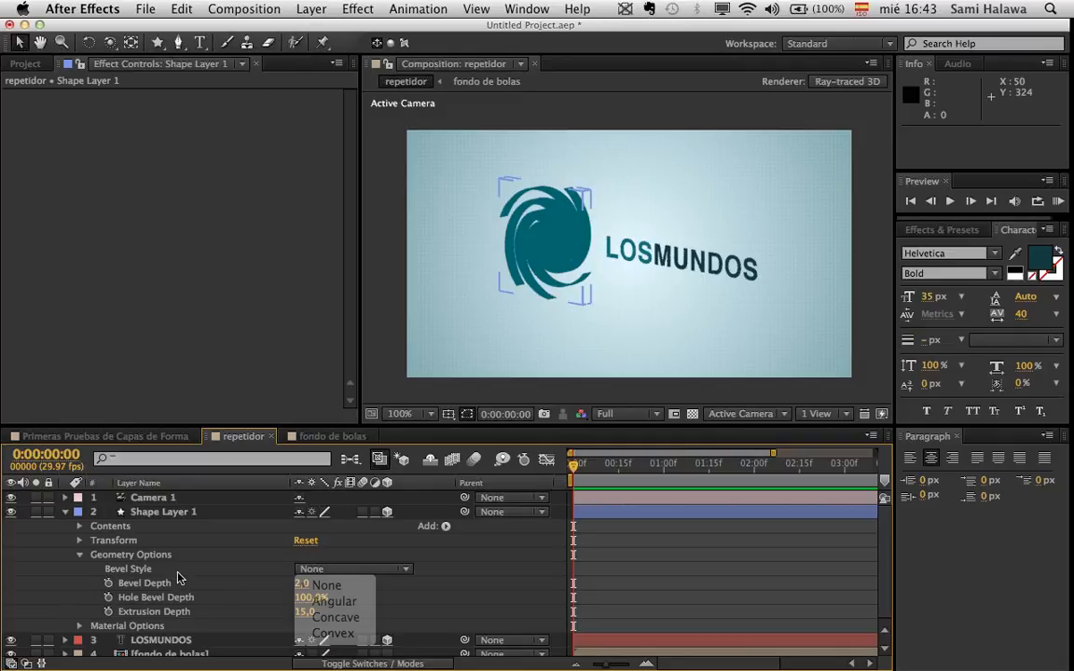
- Try the Concave bevel style on Shape Layer 1 and set it back to None
{"action": "left_click", "coordinate": [331, 568]}
{"action": "left_click", "coordinate": [333, 618]}
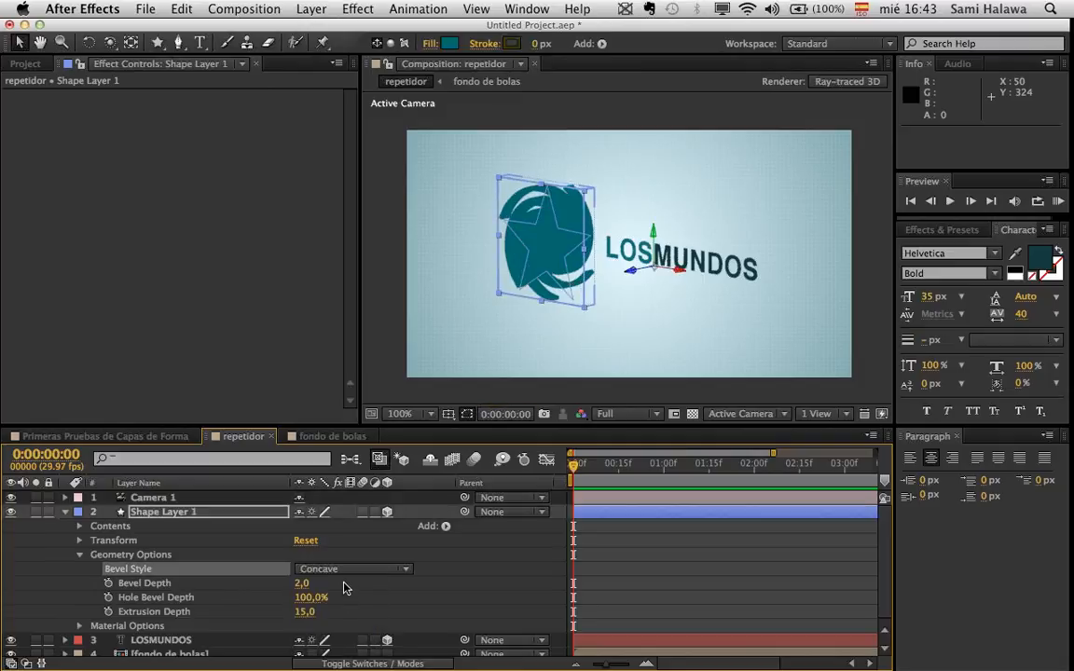
{"action": "left_click", "coordinate": [345, 570]}
{"action": "left_click", "coordinate": [345, 584]}
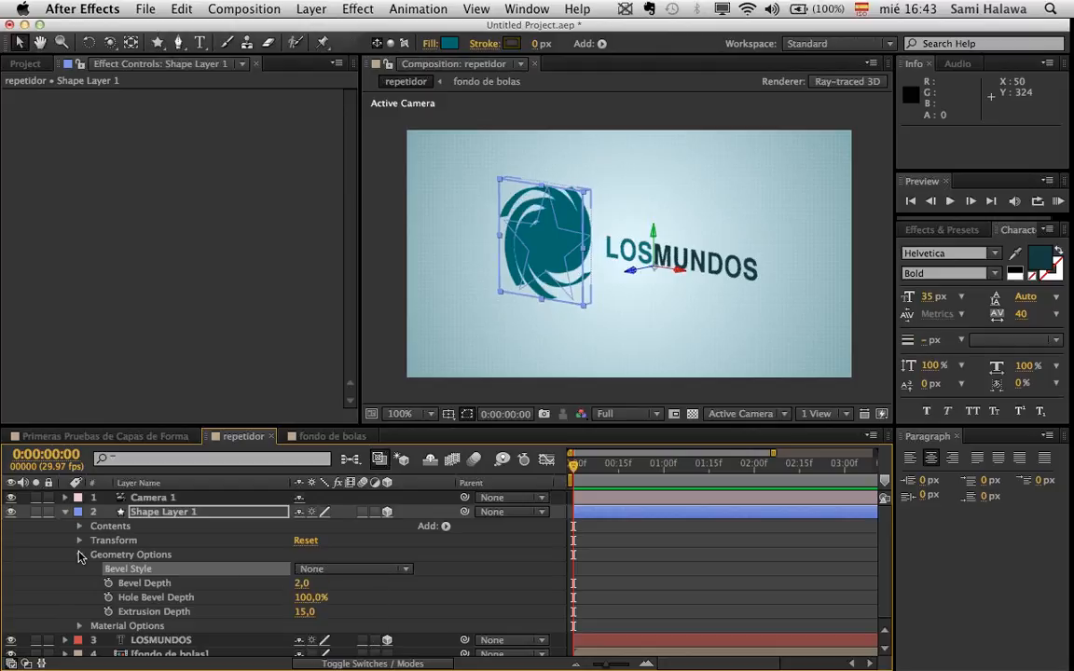
- Try a specular intensity of 0% in the material options of Shape Layer 1 and undo it
{"action": "left_click", "coordinate": [80, 555]}
{"action": "left_click", "coordinate": [80, 569]}
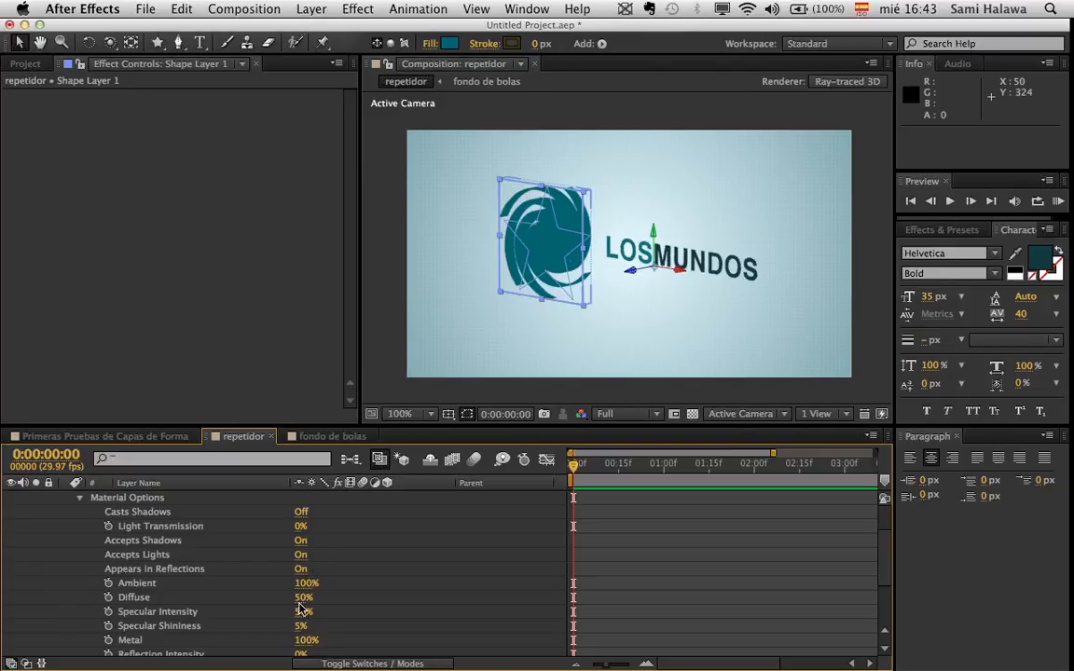
{"action": "left_click_drag", "start_coordinate": [300, 612], "coordinate": [246, 612]}
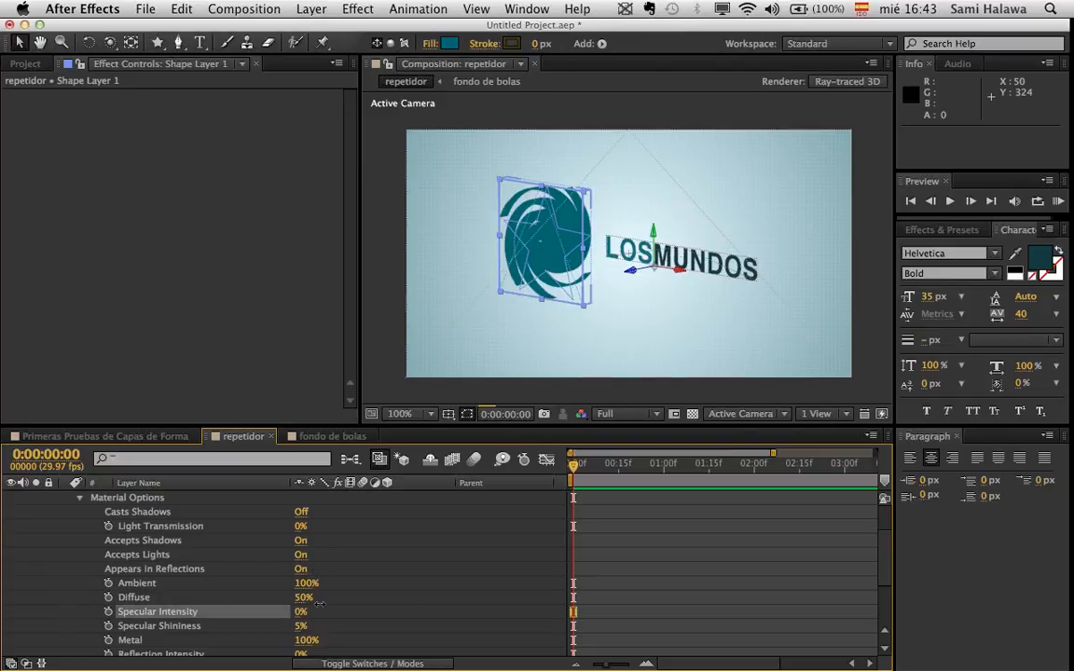
{"action": "key", "text": "super+z"}
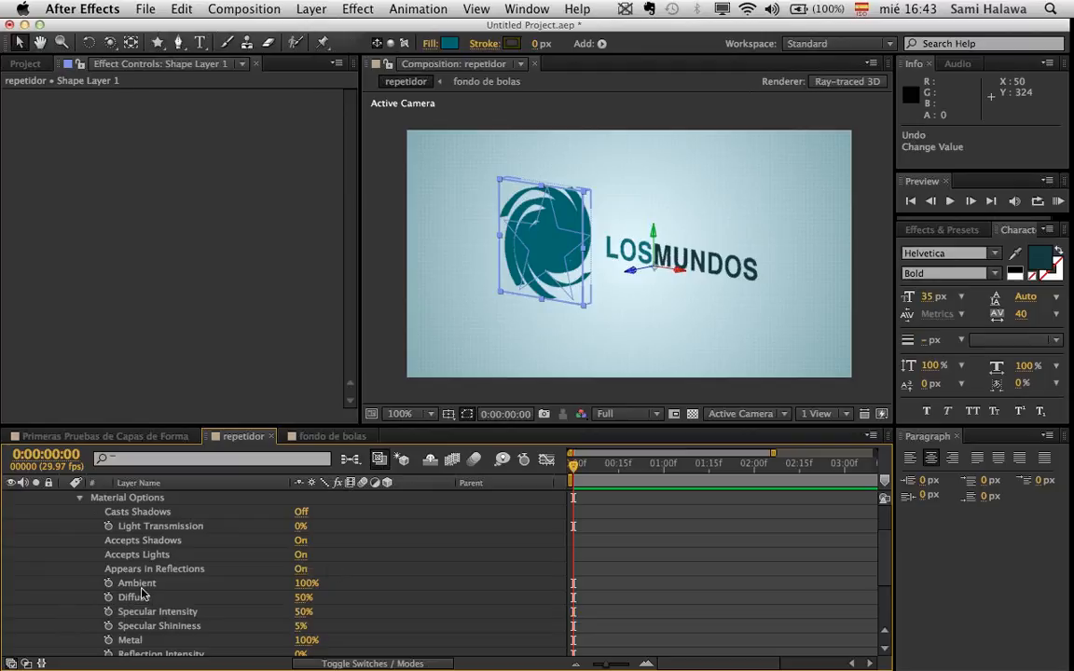
{"action": "scroll", "coordinate": [124, 536], "scroll_direction": "down", "scroll_amount": 1}
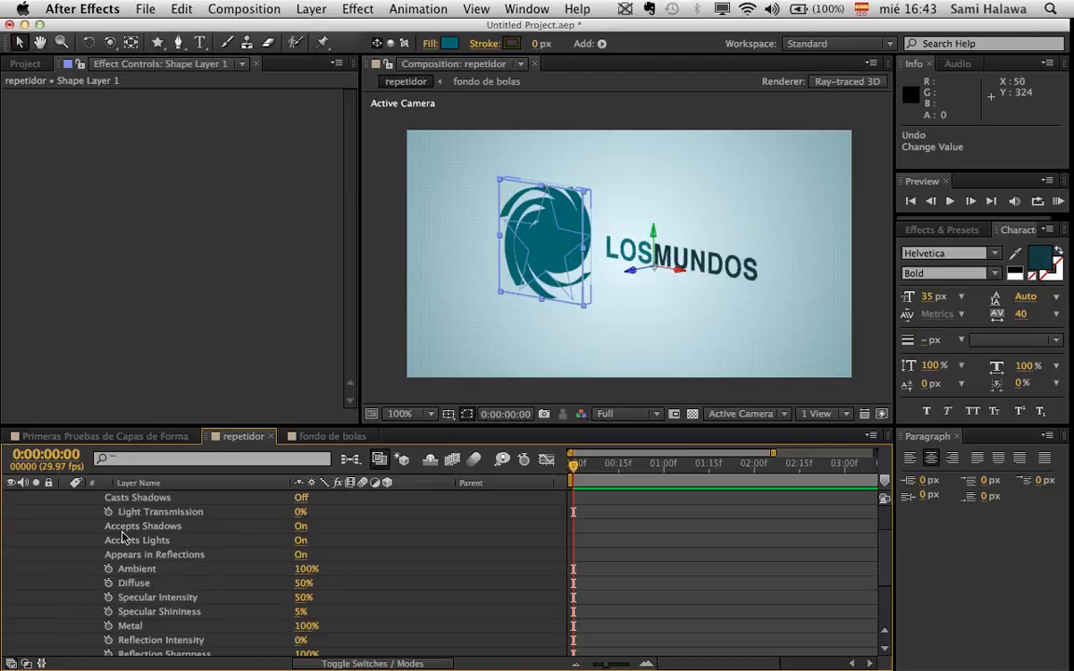
{"action": "scroll", "coordinate": [124, 537], "scroll_direction": "up", "scroll_amount": 6}
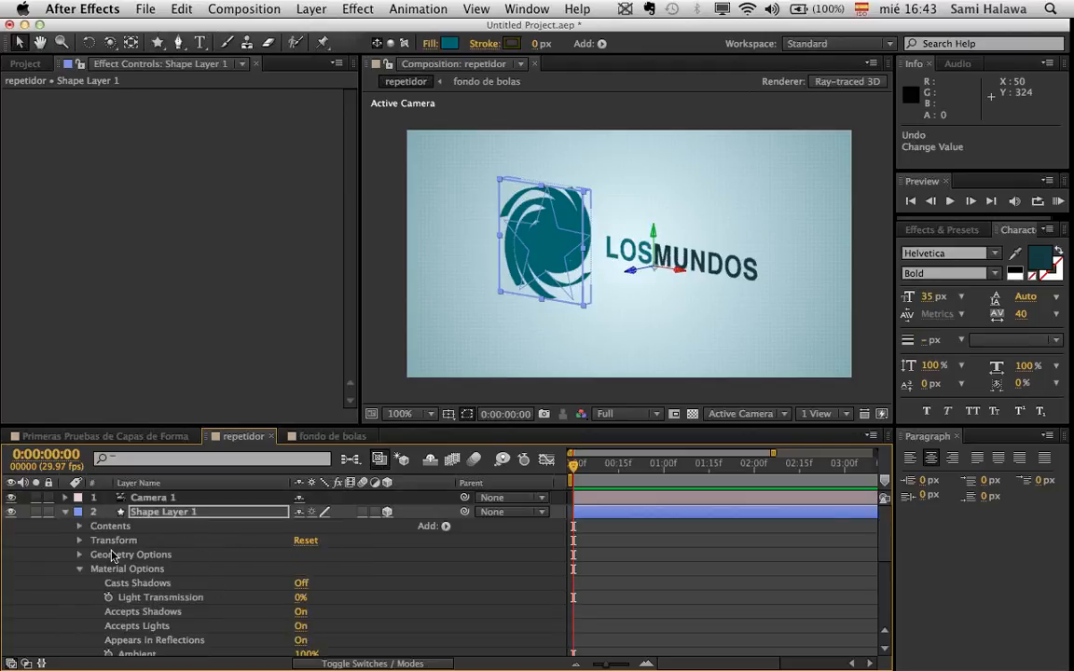
{"action": "left_click", "coordinate": [79, 569]}
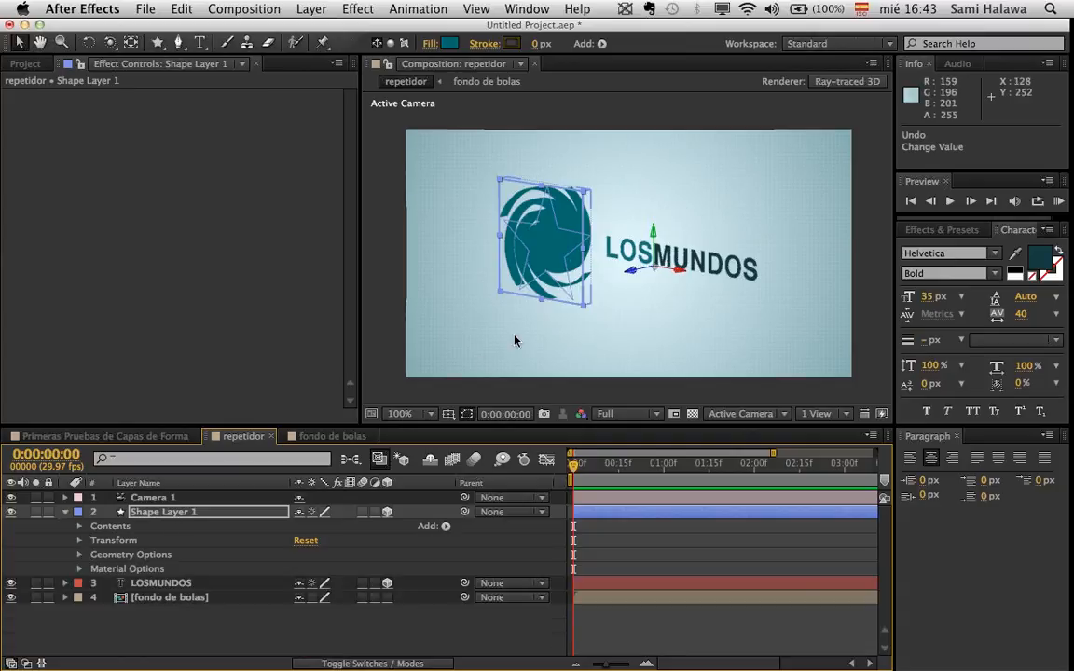
- Give the swirl shape a dark teal stroke with colour 00312C and a width of 1 px
{"action": "left_click", "coordinate": [513, 44]}
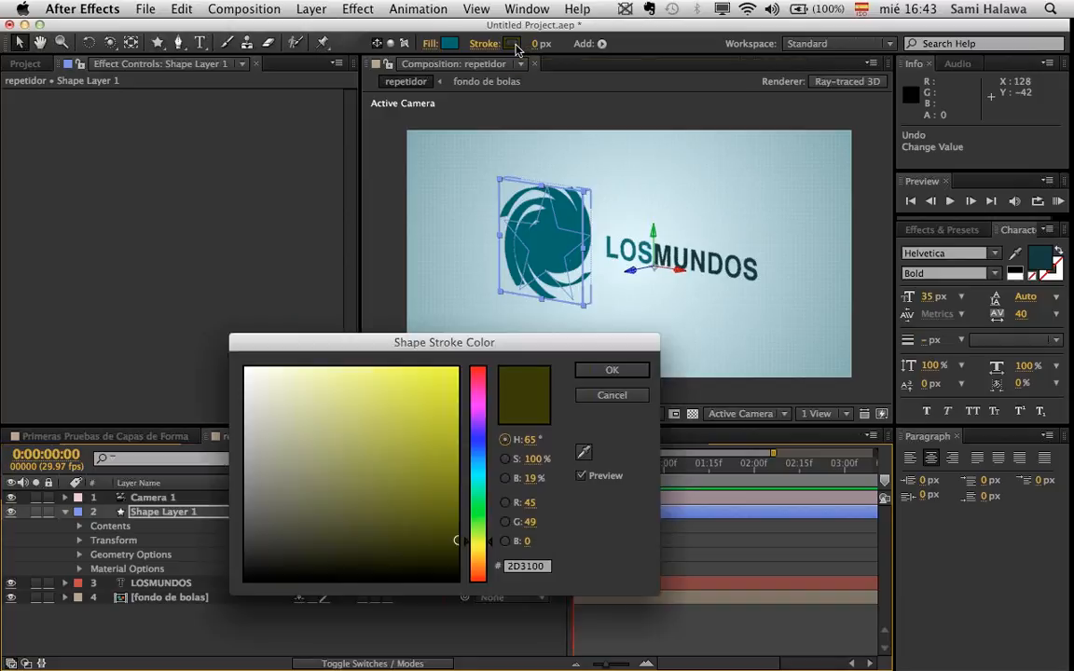
{"action": "left_click", "coordinate": [478, 478]}
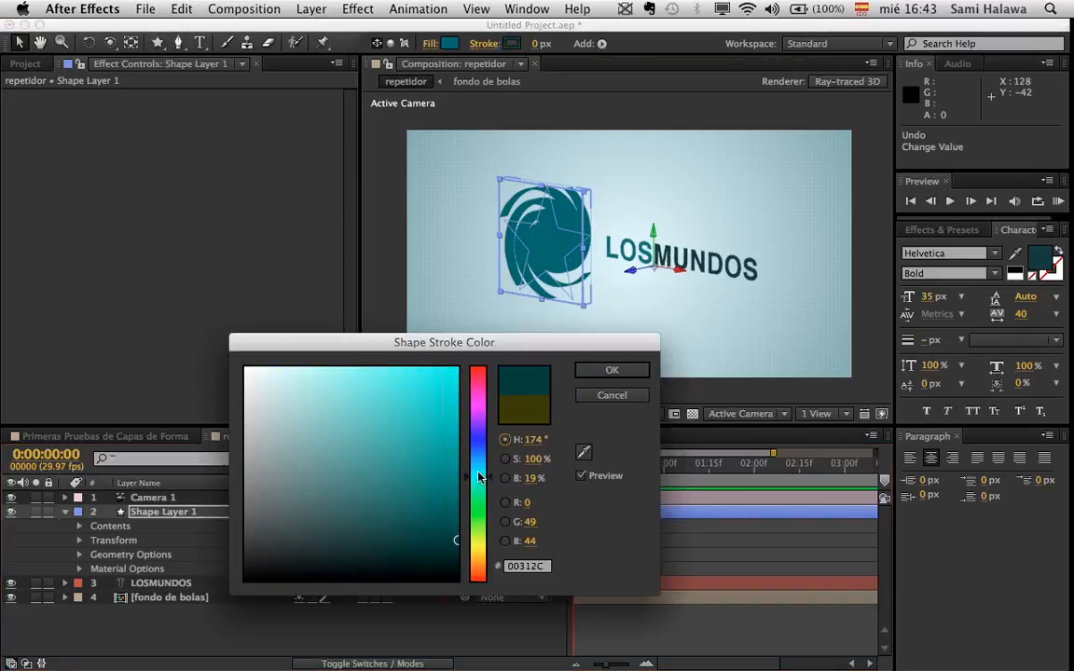
{"action": "left_click", "coordinate": [611, 371]}
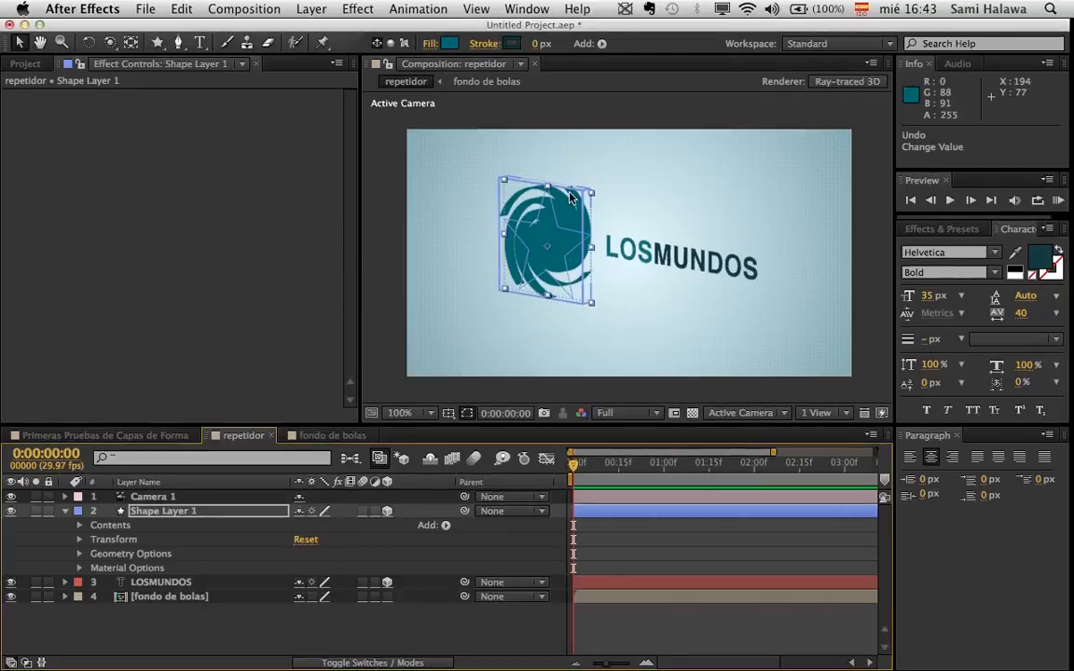
{"action": "left_click", "coordinate": [538, 43]}
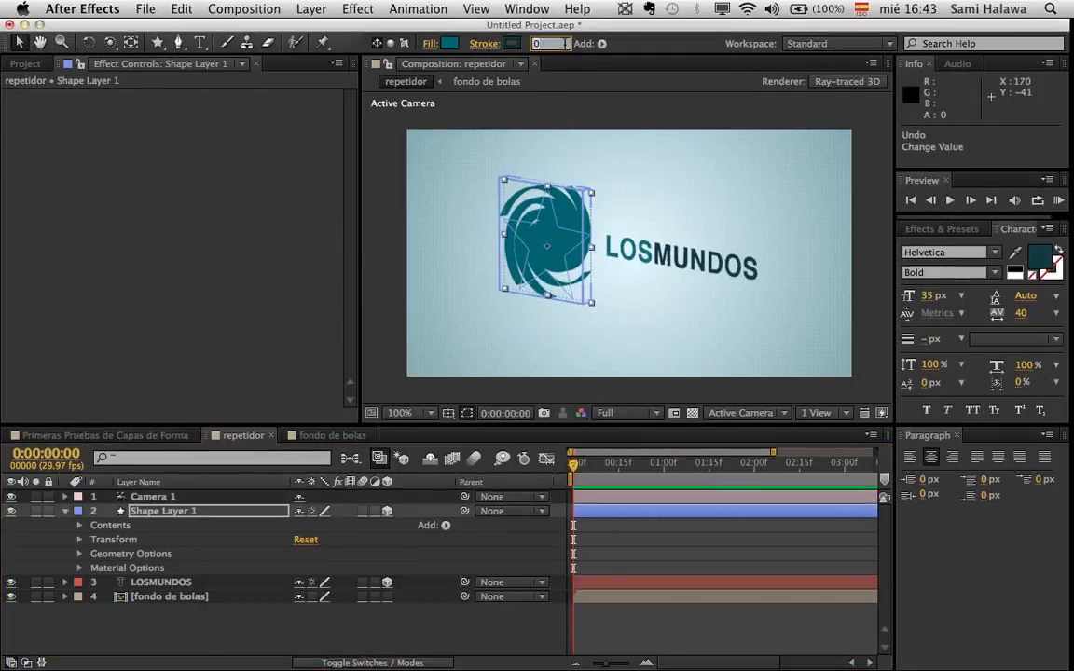
{"action": "type", "text": "1"}
{"action": "key", "text": "Return"}
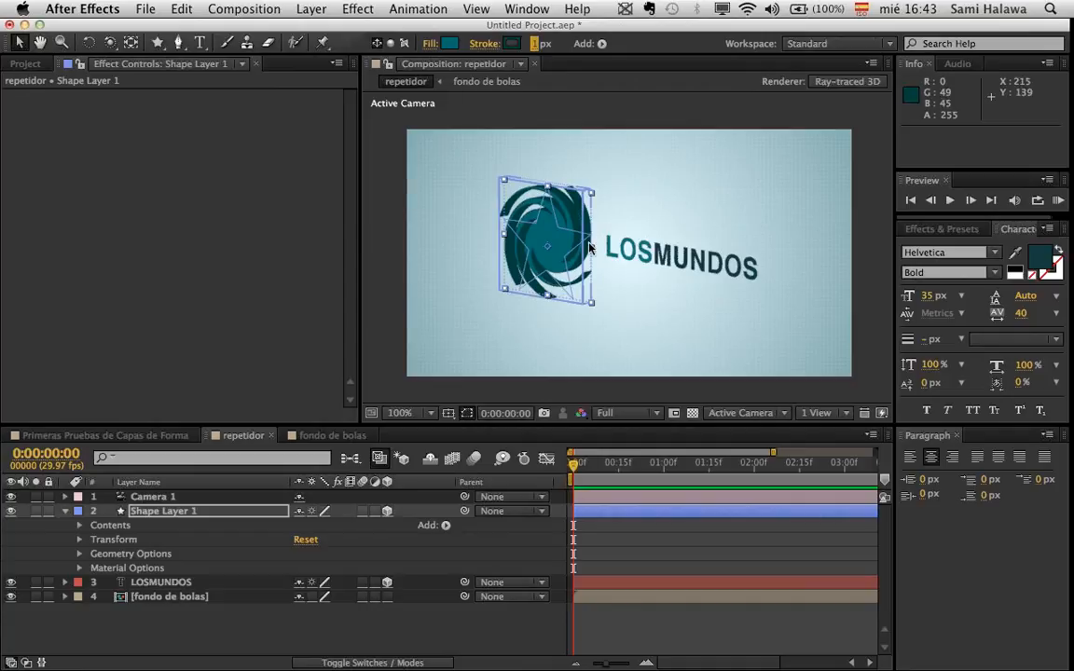
{"action": "left_click", "coordinate": [611, 309]}
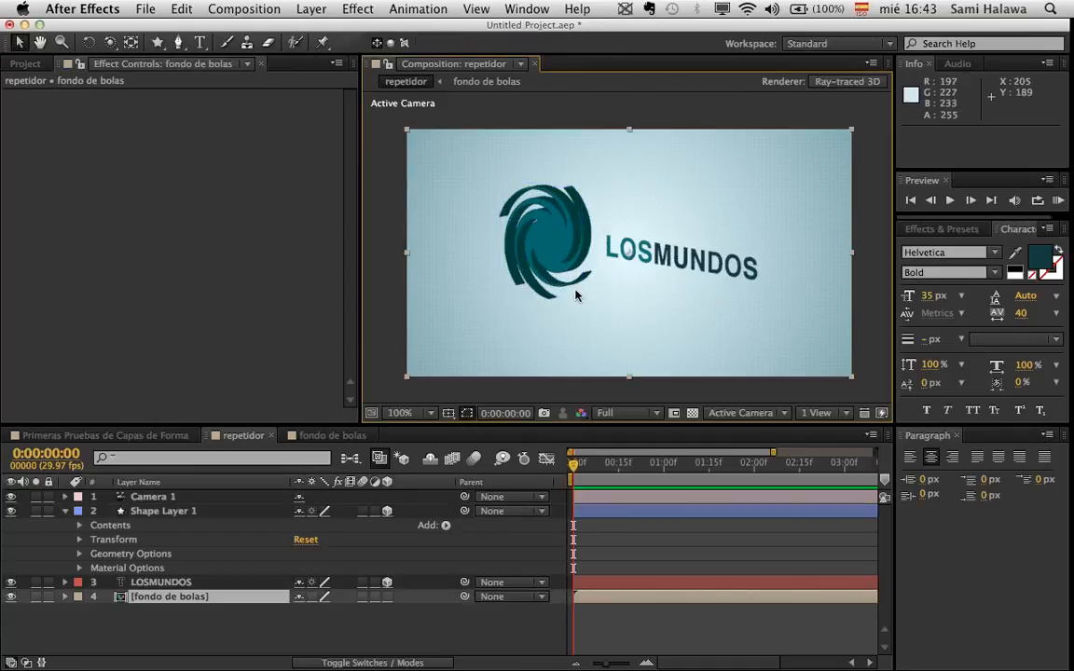
{"action": "left_click", "coordinate": [383, 395]}
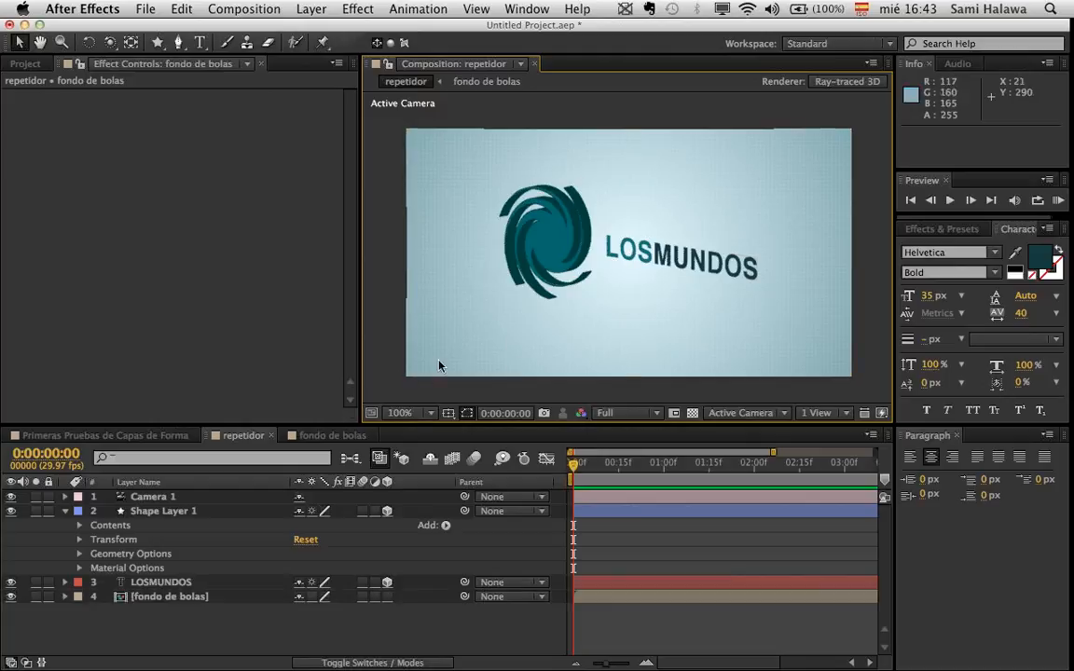
- Set the extrusion depth of the LOSMUNDOS text layer to 8 in its geometry options
{"action": "left_click", "coordinate": [88, 539]}
{"action": "left_click", "coordinate": [64, 511]}
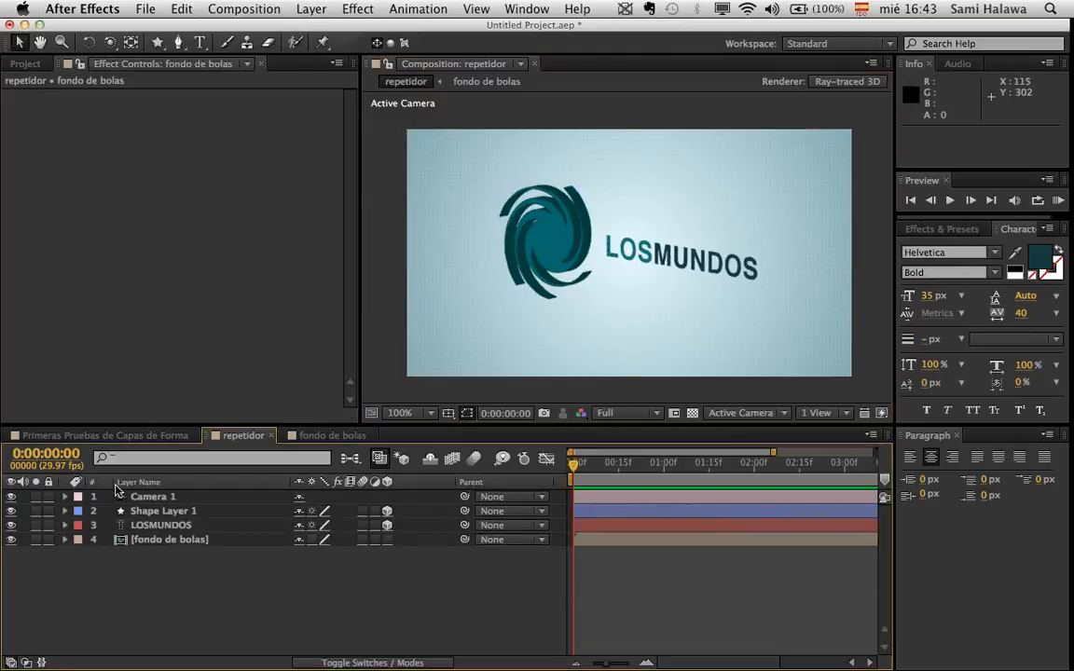
{"action": "left_click", "coordinate": [137, 525]}
{"action": "left_click", "coordinate": [65, 529]}
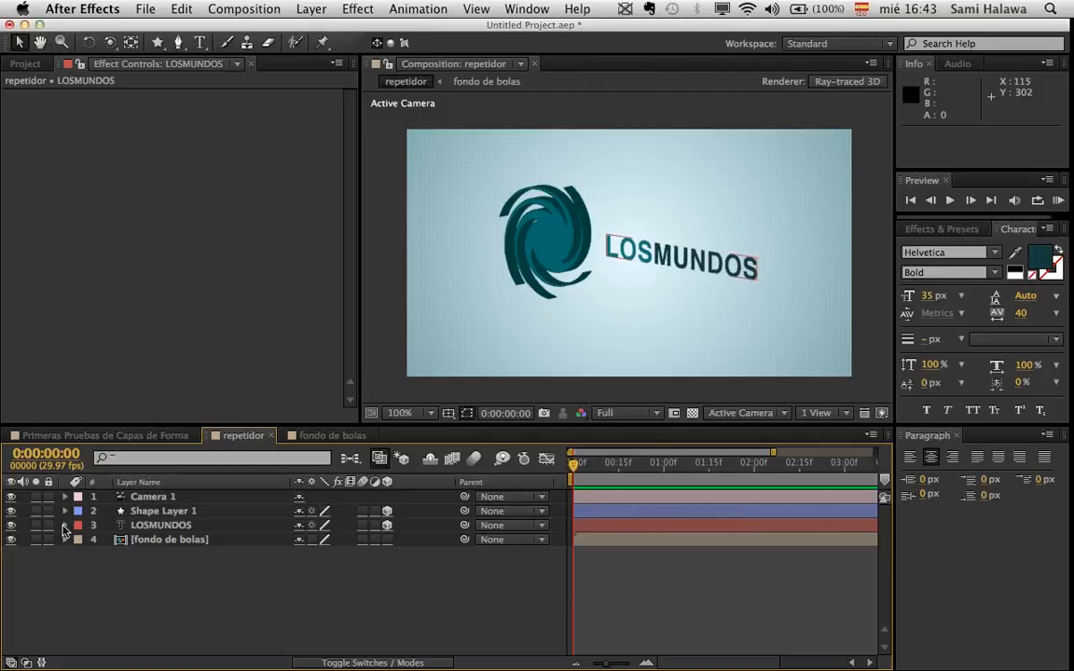
{"action": "left_click", "coordinate": [64, 525]}
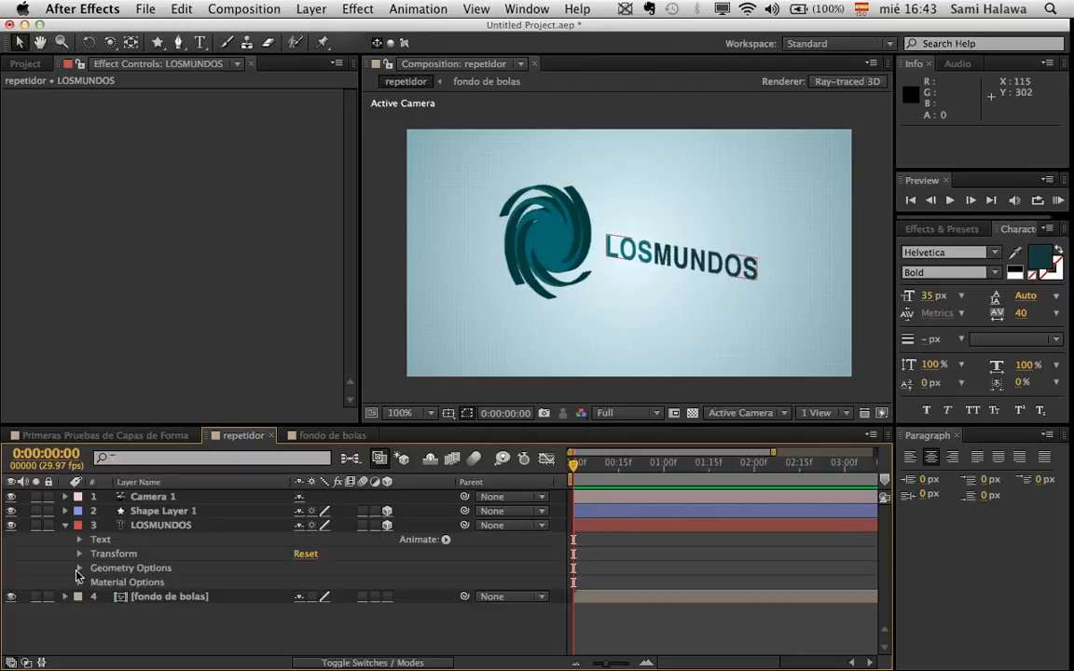
{"action": "left_click", "coordinate": [79, 569]}
{"action": "left_click_drag", "start_coordinate": [301, 626], "coordinate": [305, 627]}
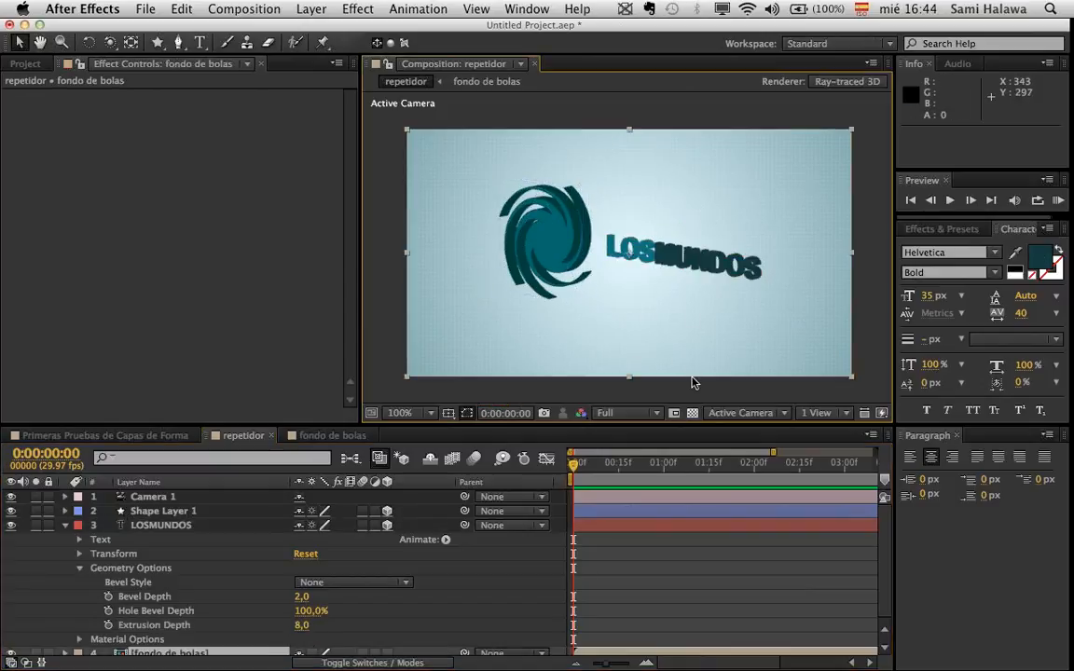
- Give the LOSMUNDOS text a dark teal stroke with colour 00242A and a width of 1 px
{"action": "left_click", "coordinate": [198, 527]}
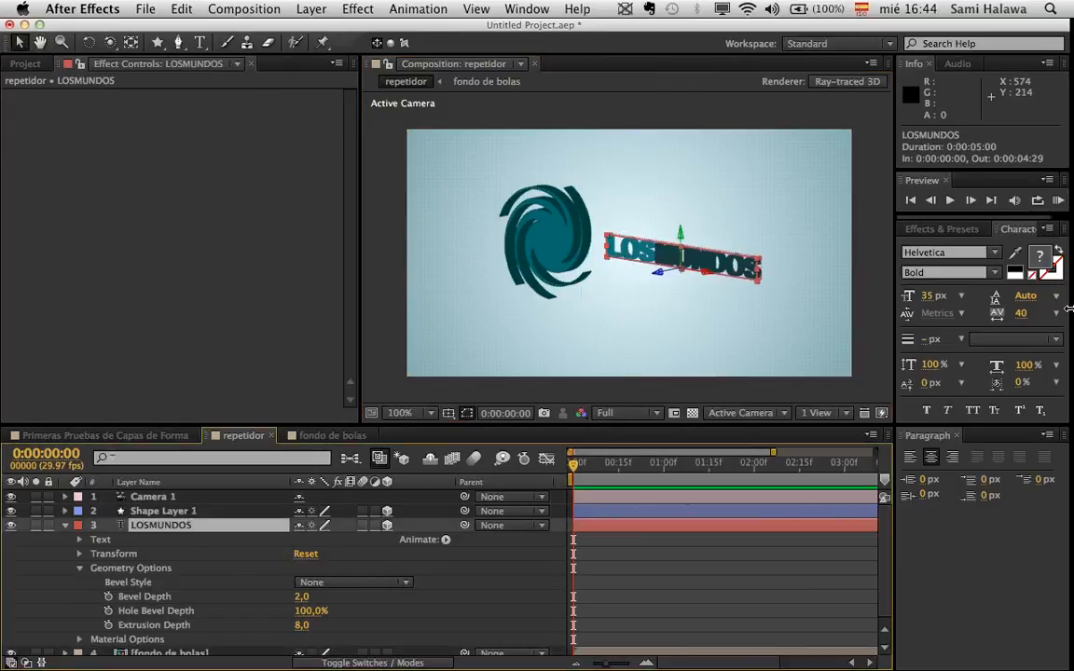
{"action": "left_click", "coordinate": [1051, 270]}
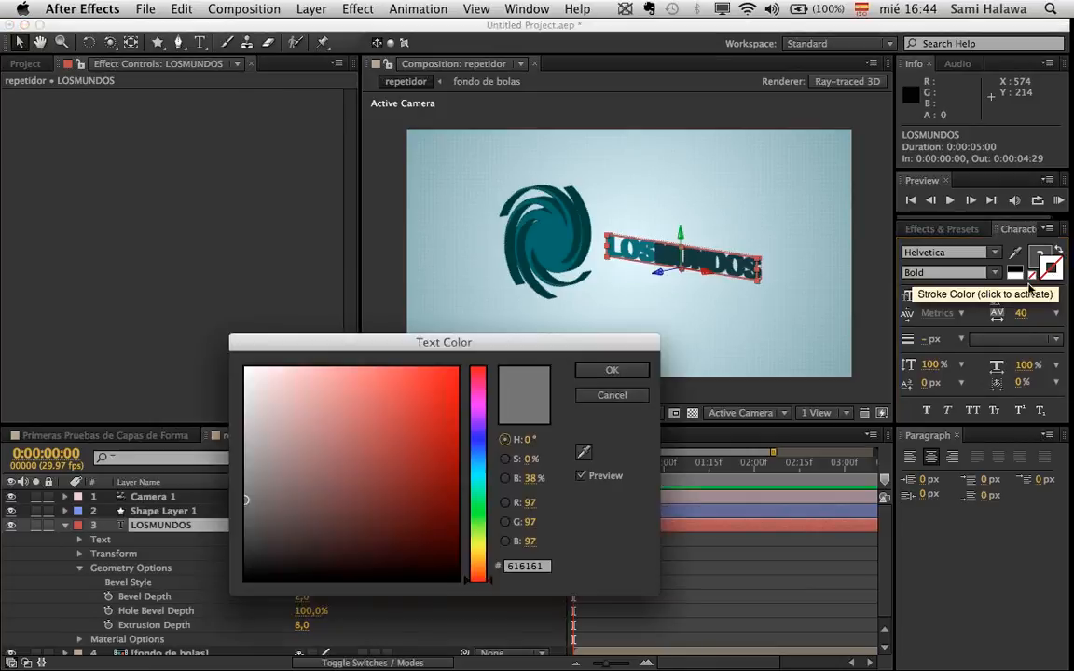
{"action": "mouse_move", "coordinate": [481, 481]}
{"action": "left_mouse_down"}
{"action": "mouse_move", "coordinate": [479, 450]}
{"action": "mouse_move", "coordinate": [478, 472]}
{"action": "left_mouse_up"}
{"action": "left_click", "coordinate": [456, 547]}
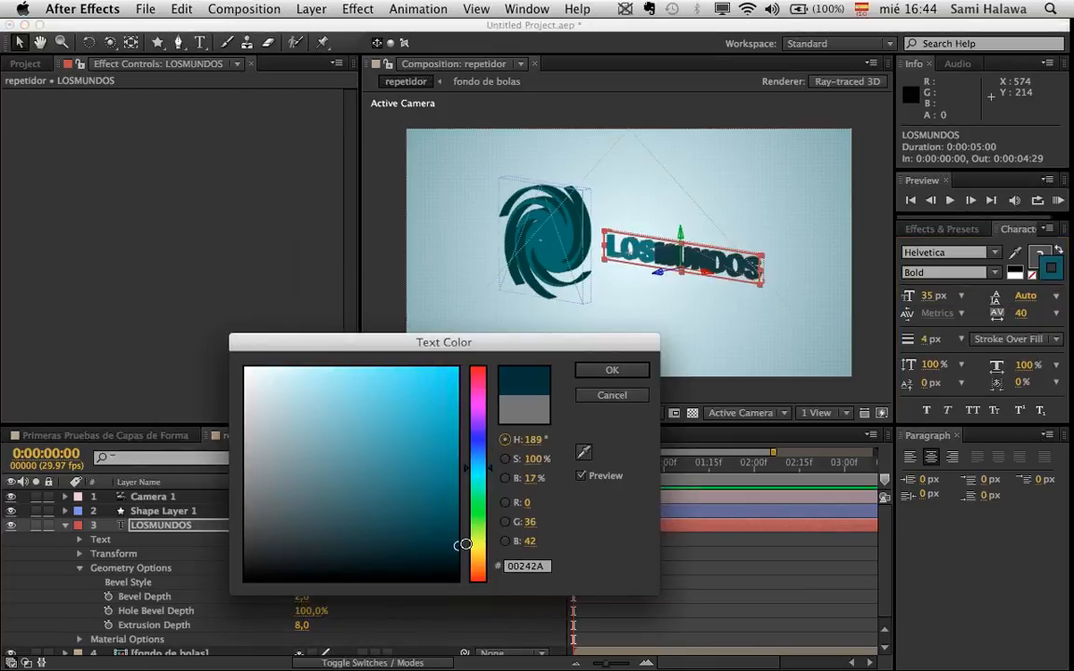
{"action": "left_click", "coordinate": [612, 371]}
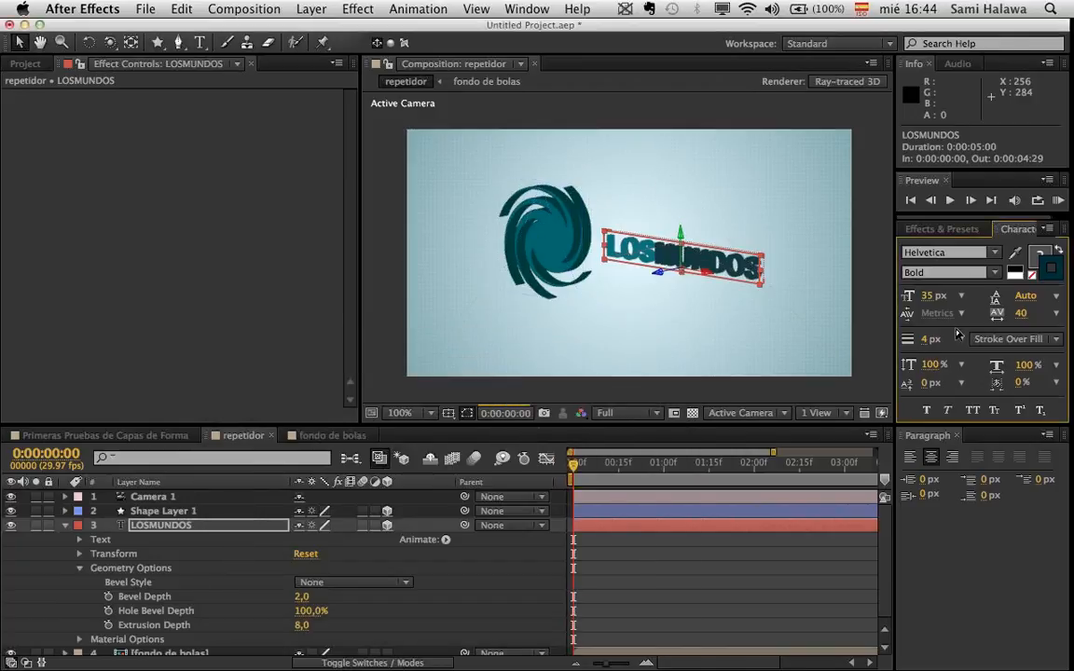
{"action": "left_click", "coordinate": [928, 342]}
{"action": "type", "text": "1"}
{"action": "key", "text": "Return"}
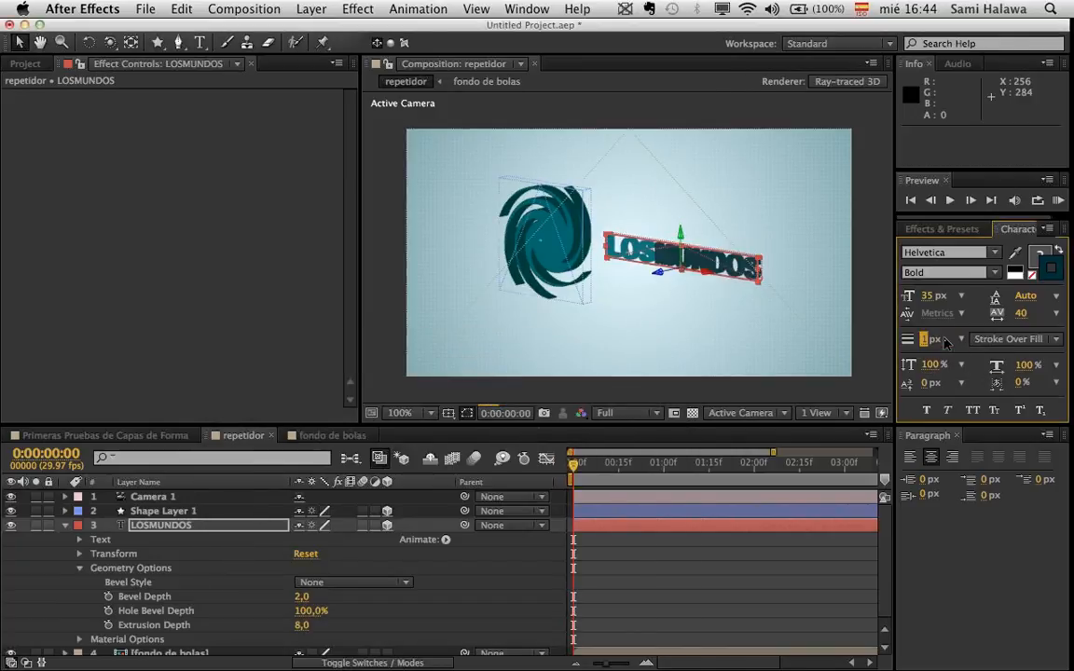
{"action": "scroll", "coordinate": [653, 266], "scroll_direction": "up", "scroll_amount": 2}
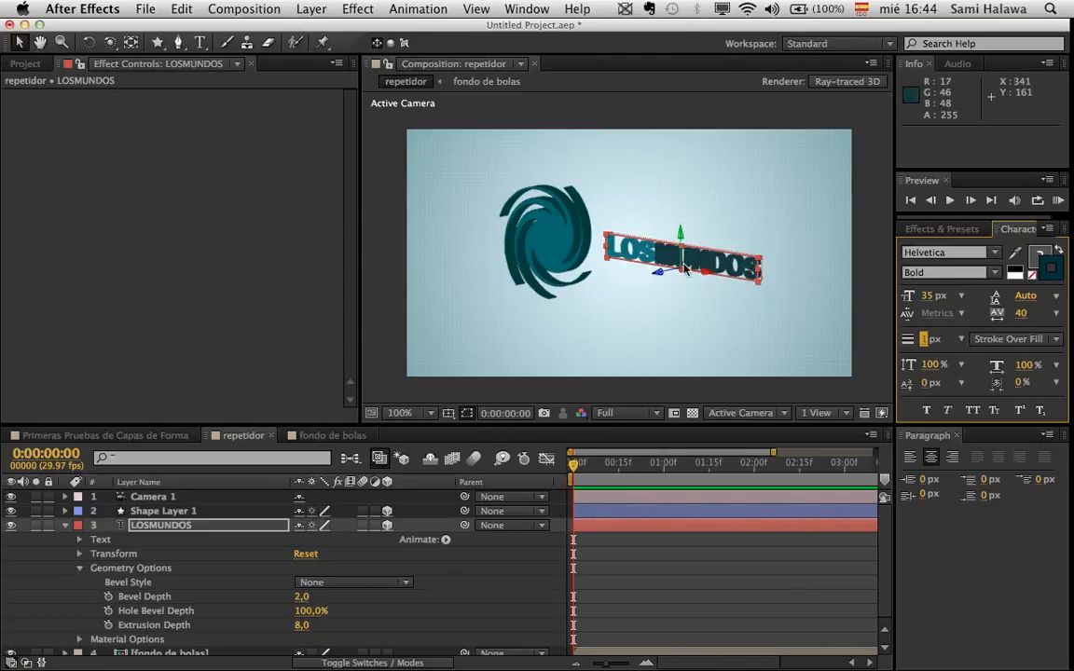
- Change the font style of the LOSMUNDOS text to Helvetica Regular and collapse its layer properties
{"action": "left_click", "coordinate": [996, 274]}
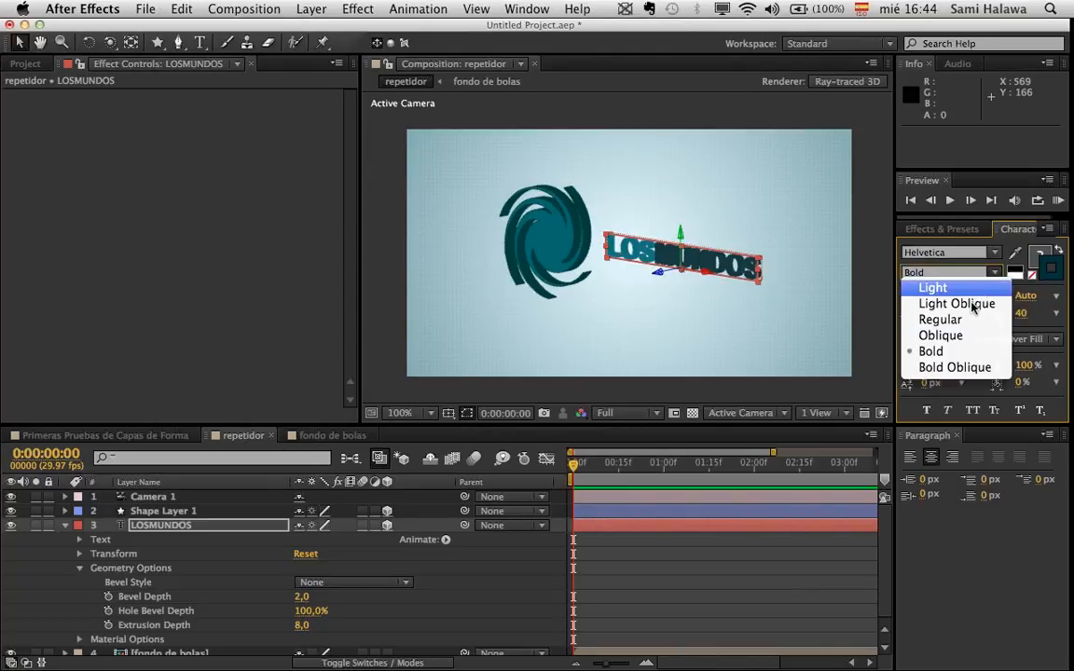
{"action": "key", "text": "Escape"}
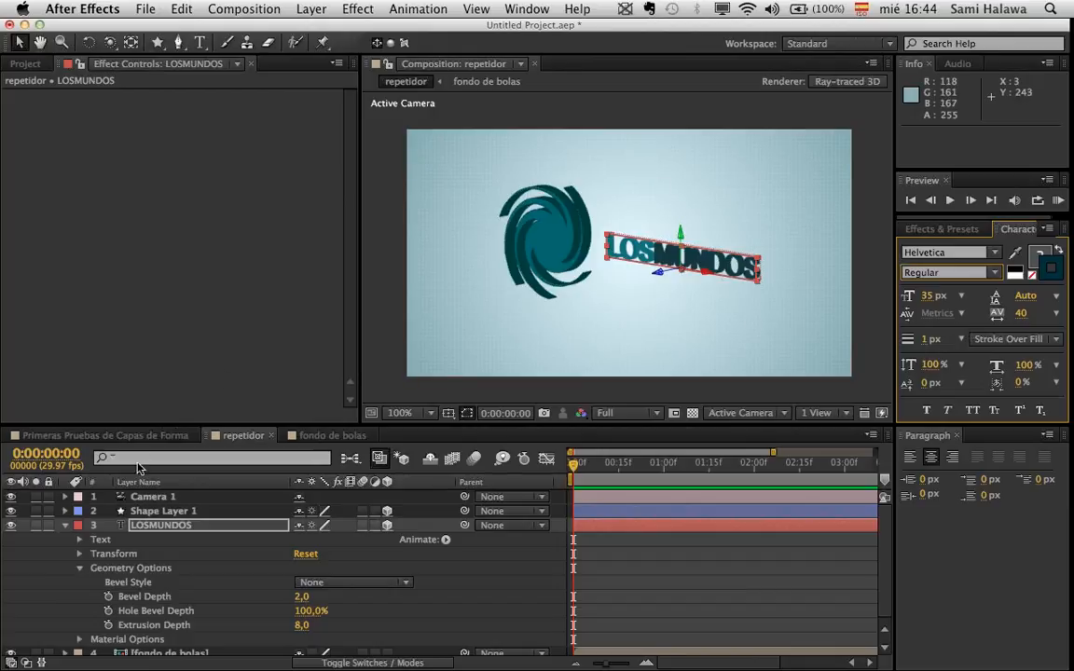
{"action": "left_click", "coordinate": [64, 527]}
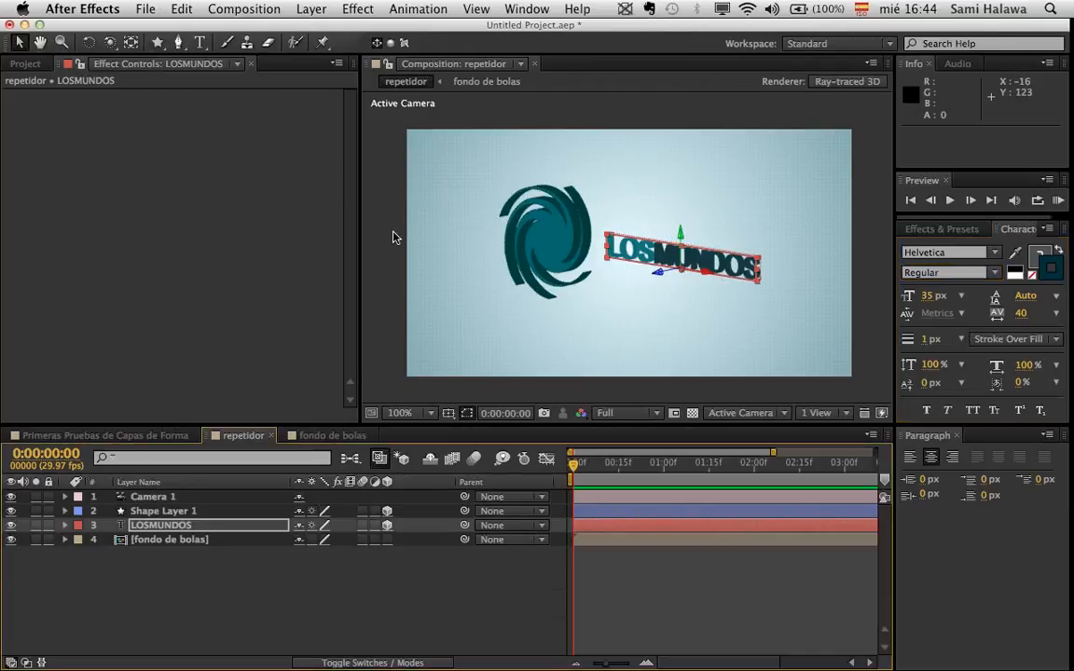
- Orbit the camera around the extruded logo, trying the Third preview resolution before returning it to Full
{"action": "left_click", "coordinate": [111, 42]}
{"action": "left_click_drag", "start_coordinate": [559, 236], "coordinate": [706, 283]}
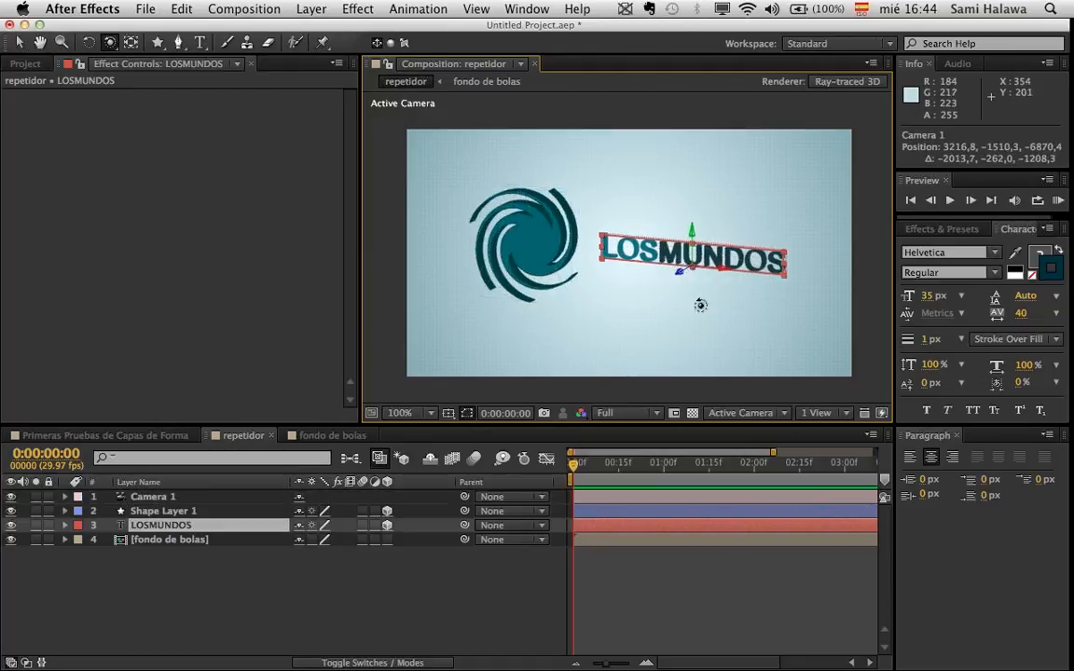
{"action": "left_click", "coordinate": [620, 413]}
{"action": "left_click", "coordinate": [651, 488]}
{"action": "left_click_drag", "start_coordinate": [628, 350], "coordinate": [577, 344]}
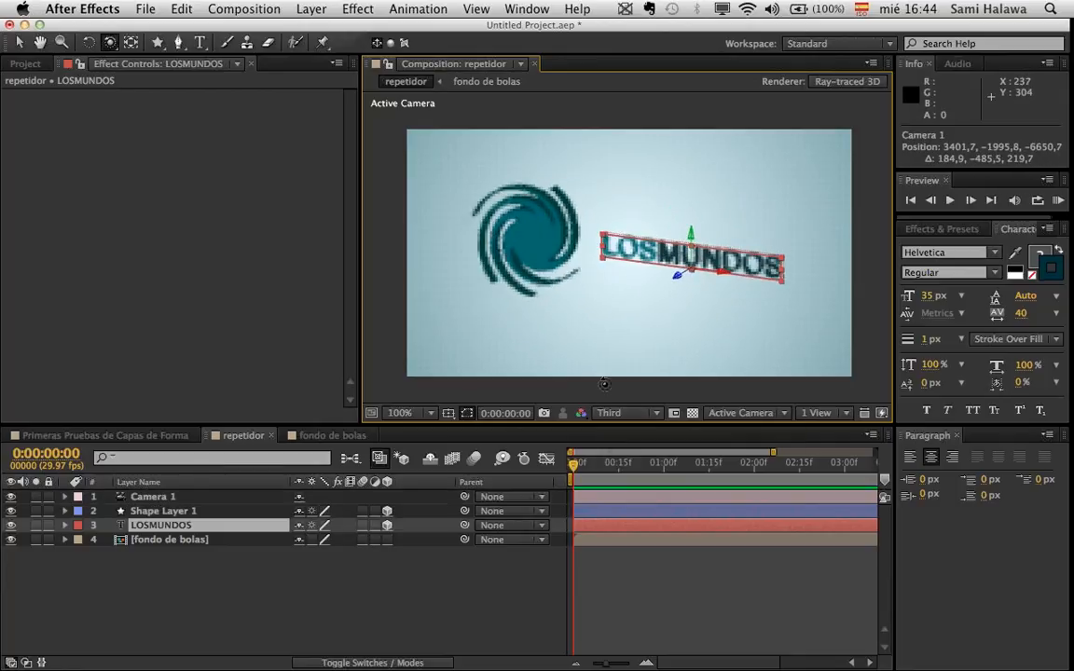
{"action": "left_click", "coordinate": [636, 416]}
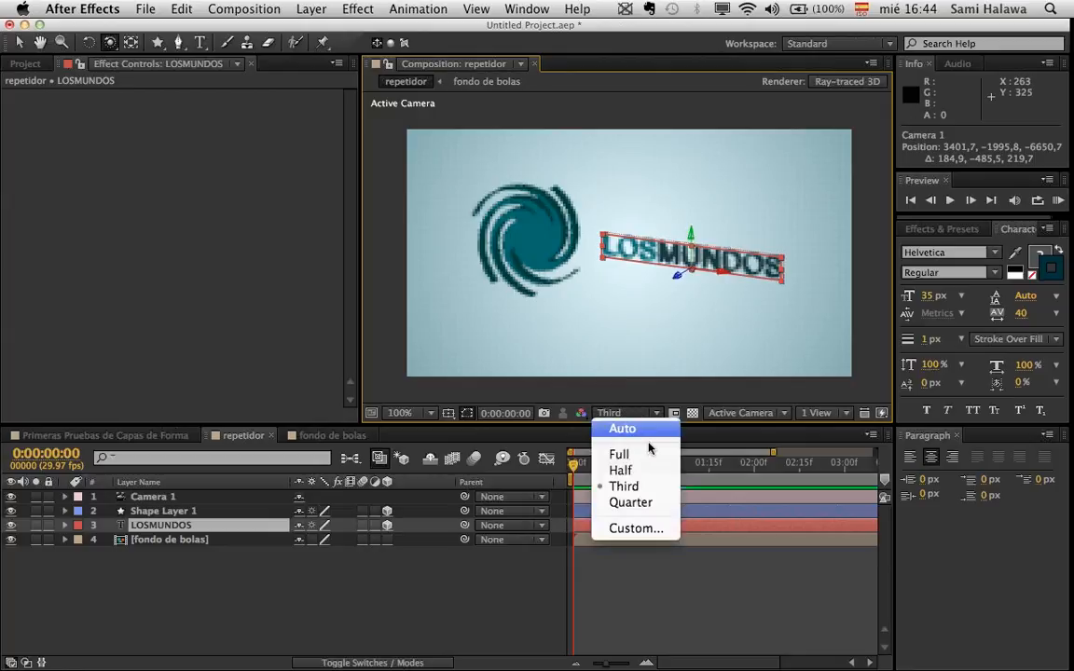
{"action": "left_click", "coordinate": [644, 454]}
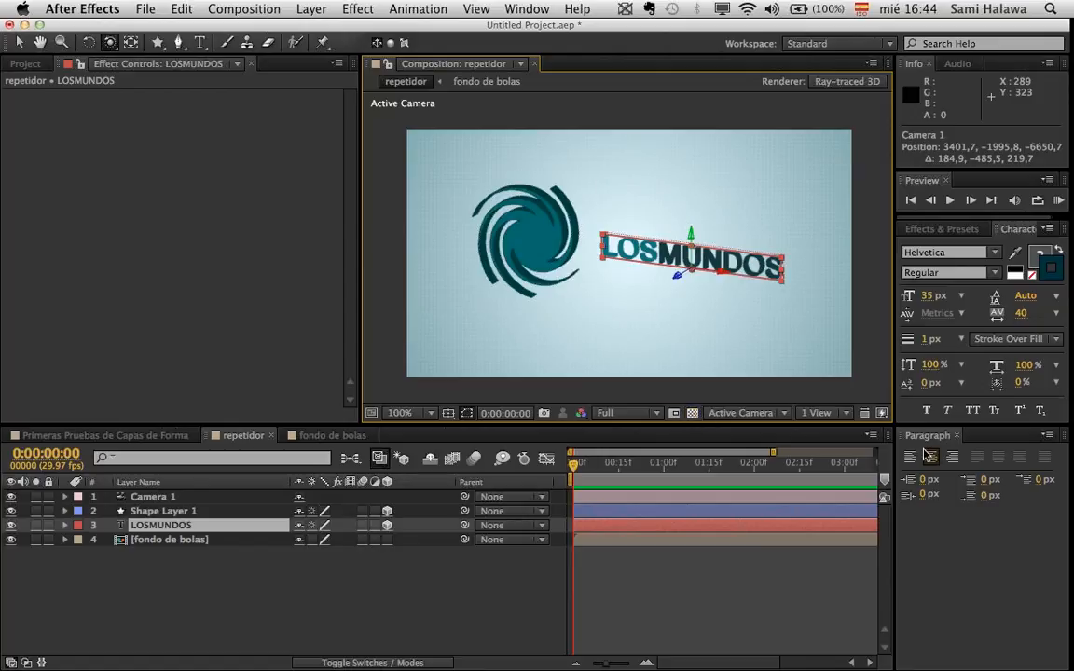
- Set the fast preview mode to Fast Draft and orbit the camera to view the logo edge-on
{"action": "left_click", "coordinate": [883, 414]}
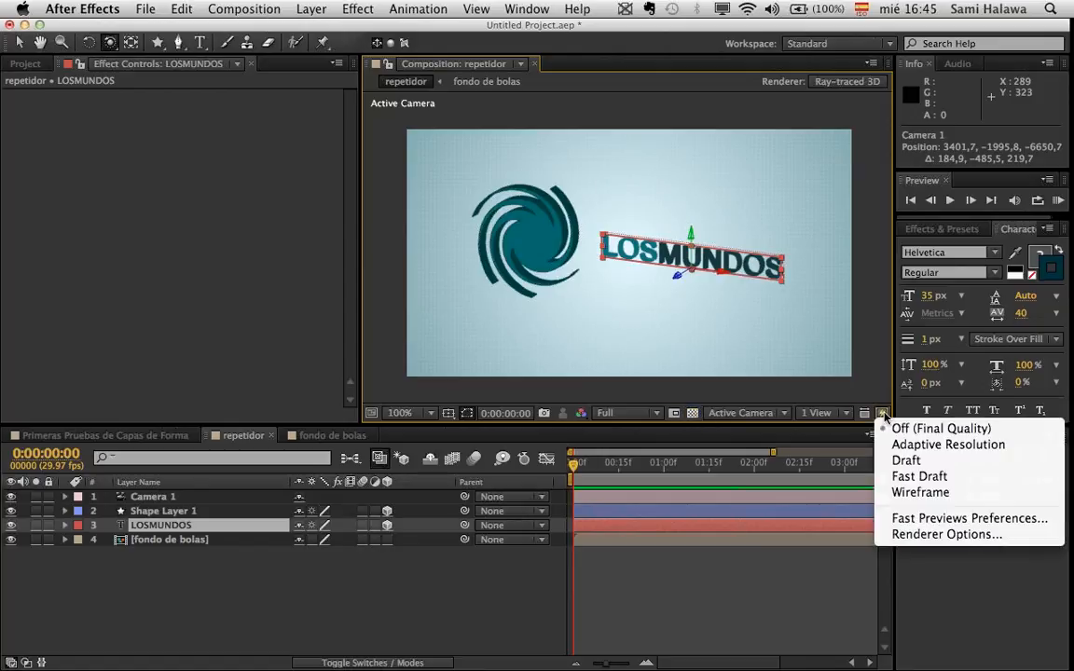
{"action": "left_click", "coordinate": [926, 479]}
{"action": "left_click_drag", "start_coordinate": [606, 281], "coordinate": [410, 386]}
- Set the LOSMUNDOS text's extrusion depth to 15, orbit the camera to check it, and undo the camera move
{"action": "left_click", "coordinate": [19, 42]}
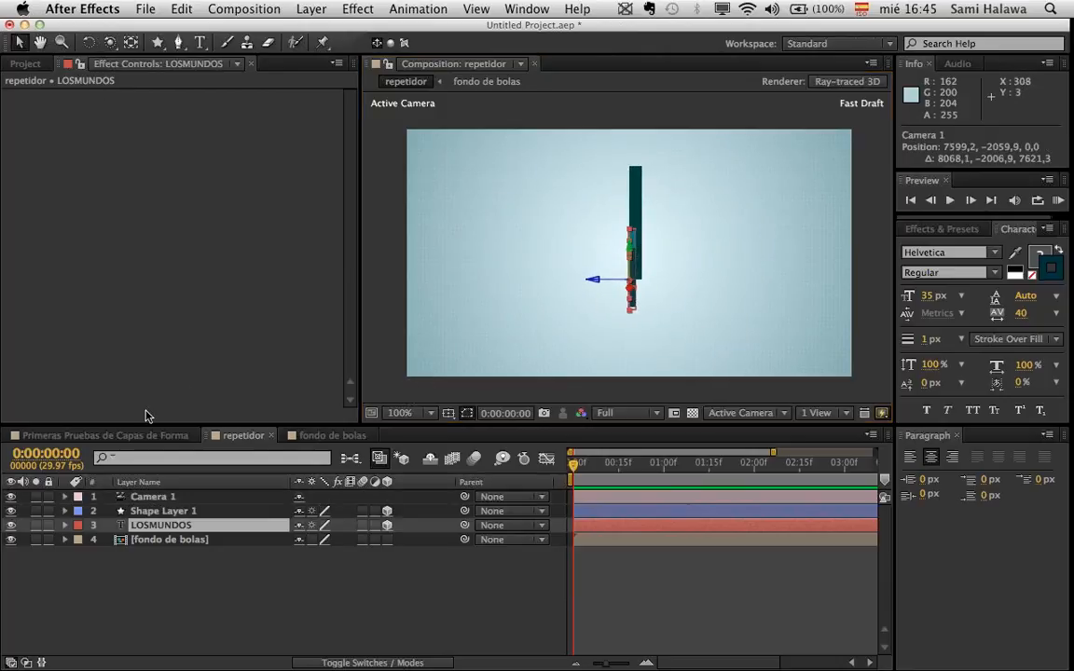
{"action": "left_click", "coordinate": [64, 526]}
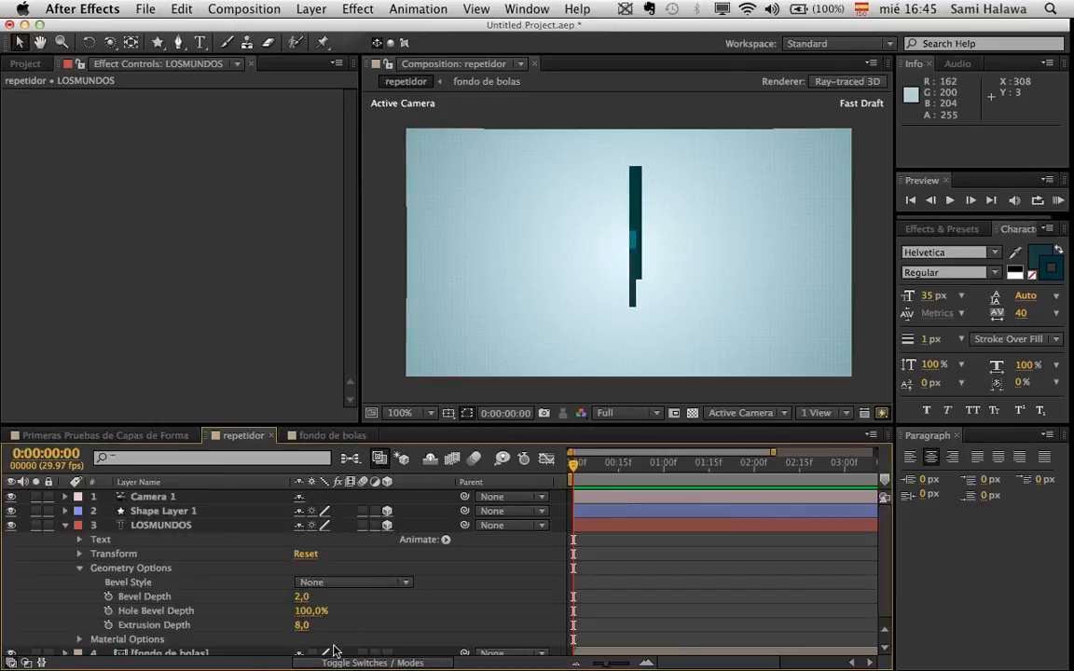
{"action": "left_click_drag", "start_coordinate": [303, 626], "coordinate": [312, 627]}
{"action": "left_click", "coordinate": [109, 42]}
{"action": "left_click_drag", "start_coordinate": [702, 255], "coordinate": [693, 290]}
{"action": "key", "text": "super+z"}
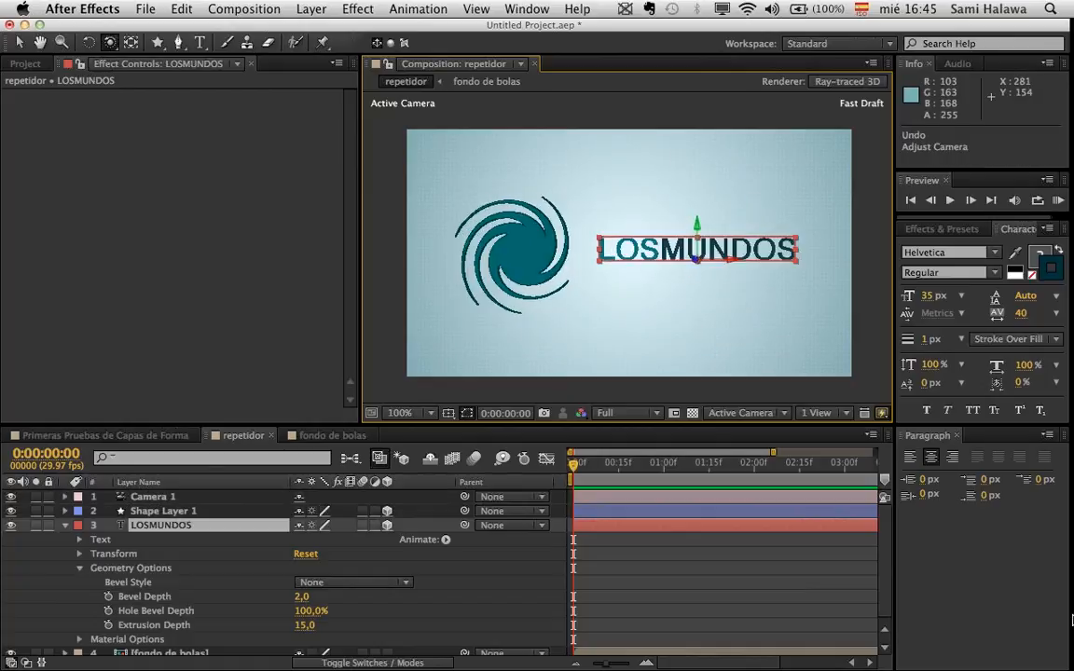
- Collapse the LOSMUNDOS layer's properties and return to the Selection tool
{"action": "left_click", "coordinate": [68, 541]}
{"action": "left_click", "coordinate": [64, 533]}
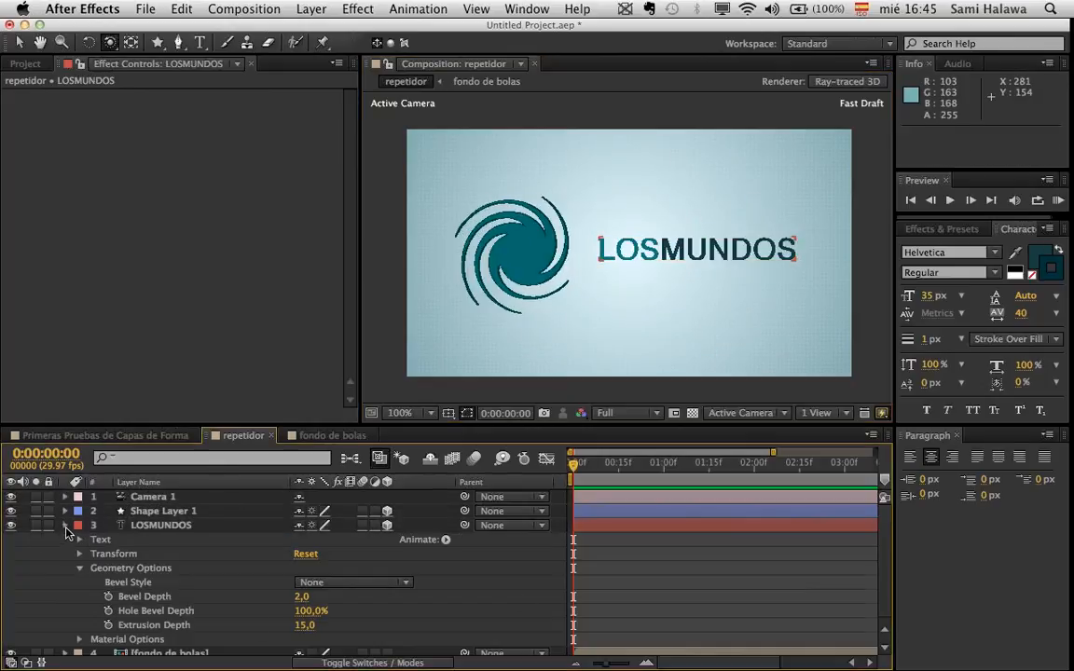
{"action": "left_click", "coordinate": [65, 527]}
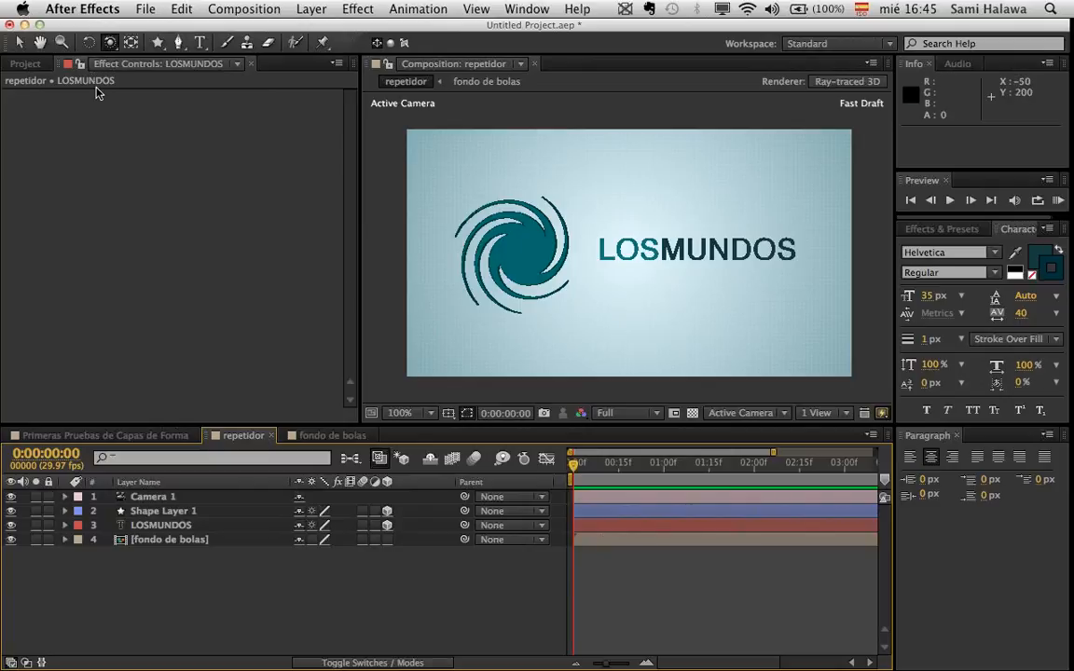
{"action": "left_click", "coordinate": [20, 42]}
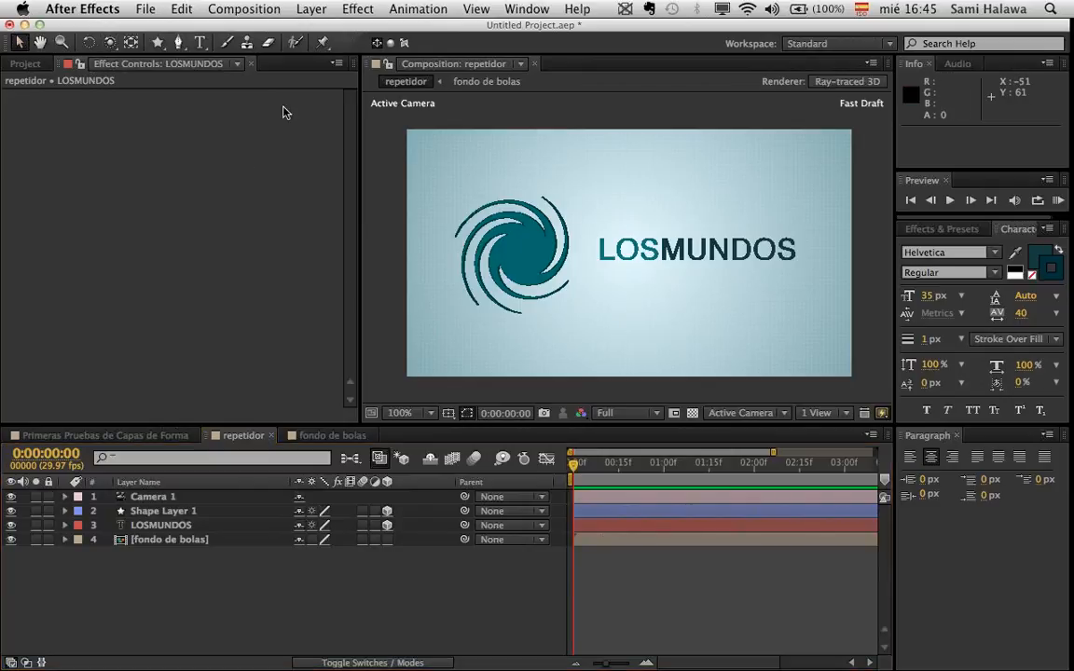
{"action": "left_click", "coordinate": [520, 229]}
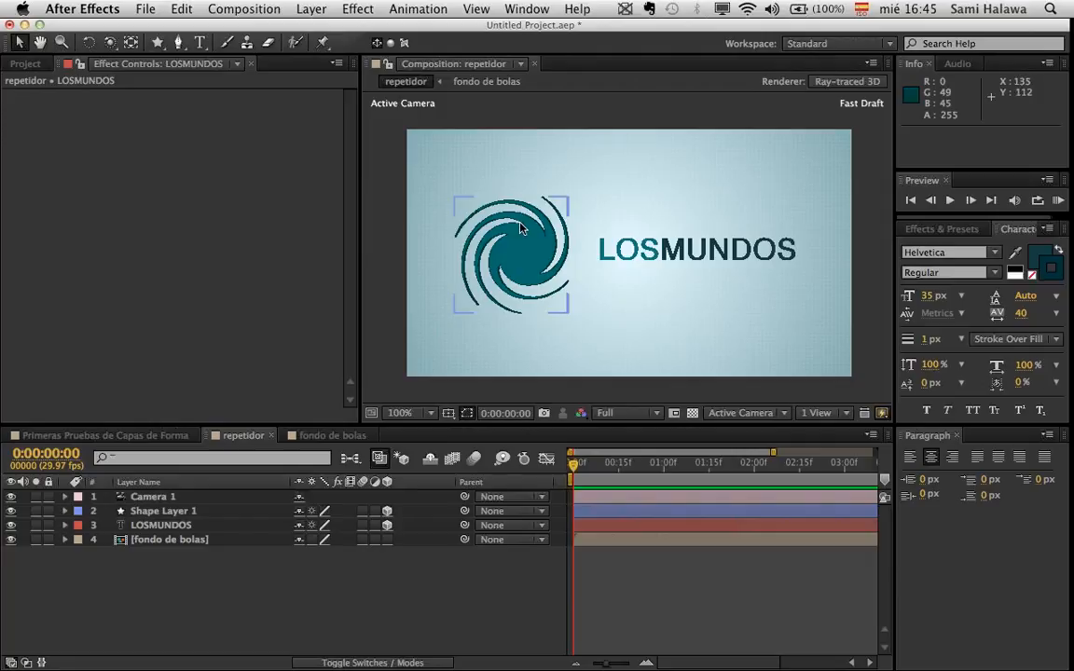
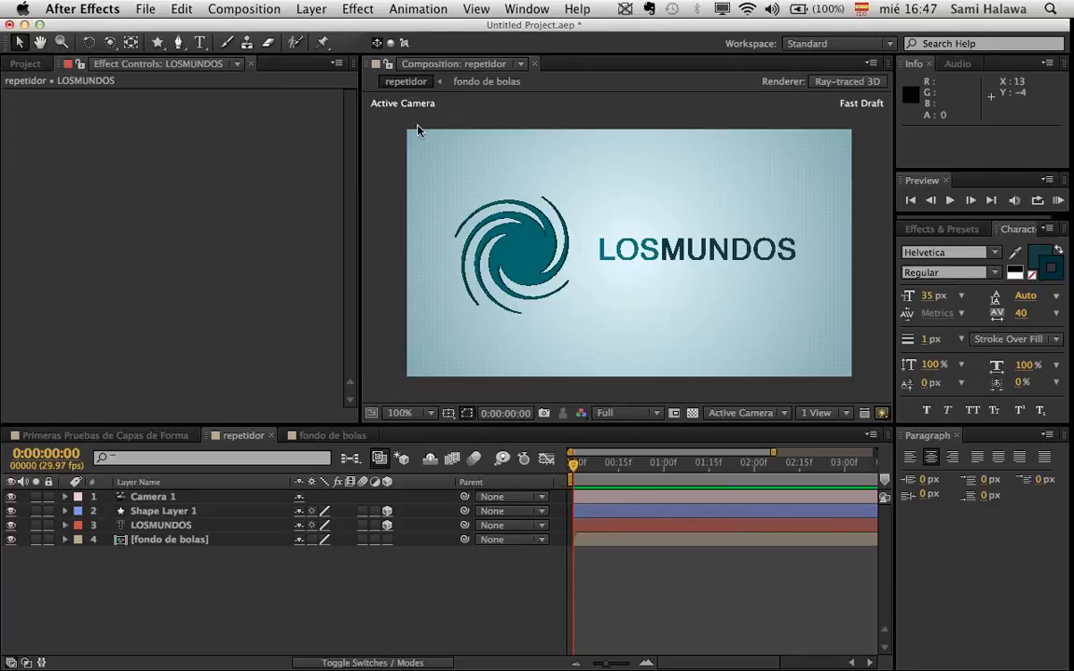
- Create a project folder named Composiciones with a subfolder named Capas de forma inside it
{"action": "left_click", "coordinate": [27, 63]}
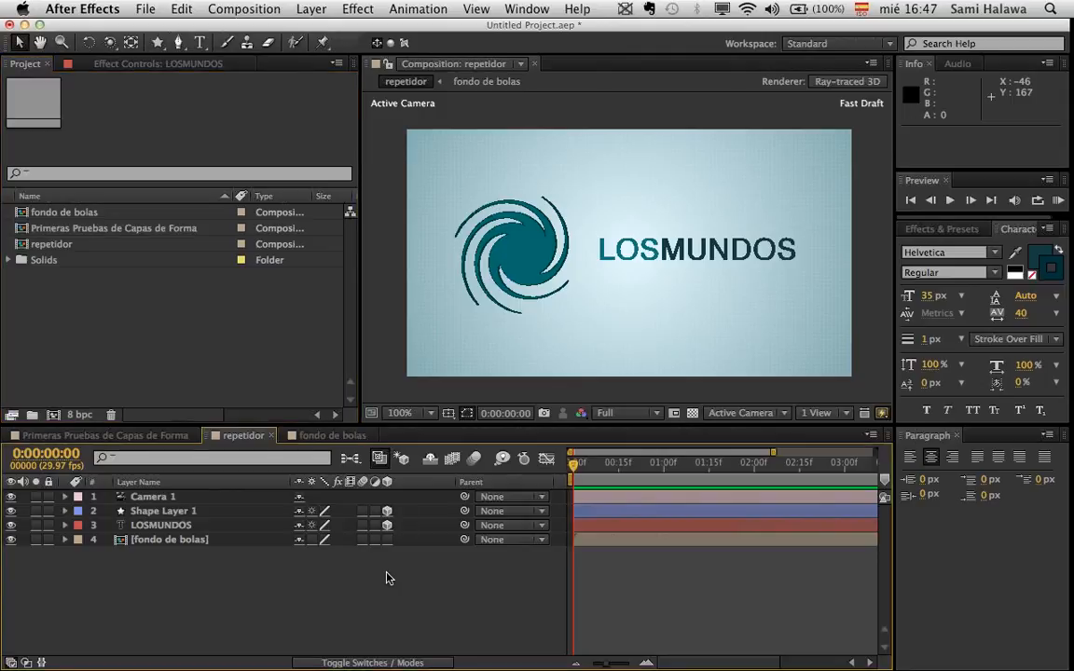
{"action": "left_click", "coordinate": [38, 415]}
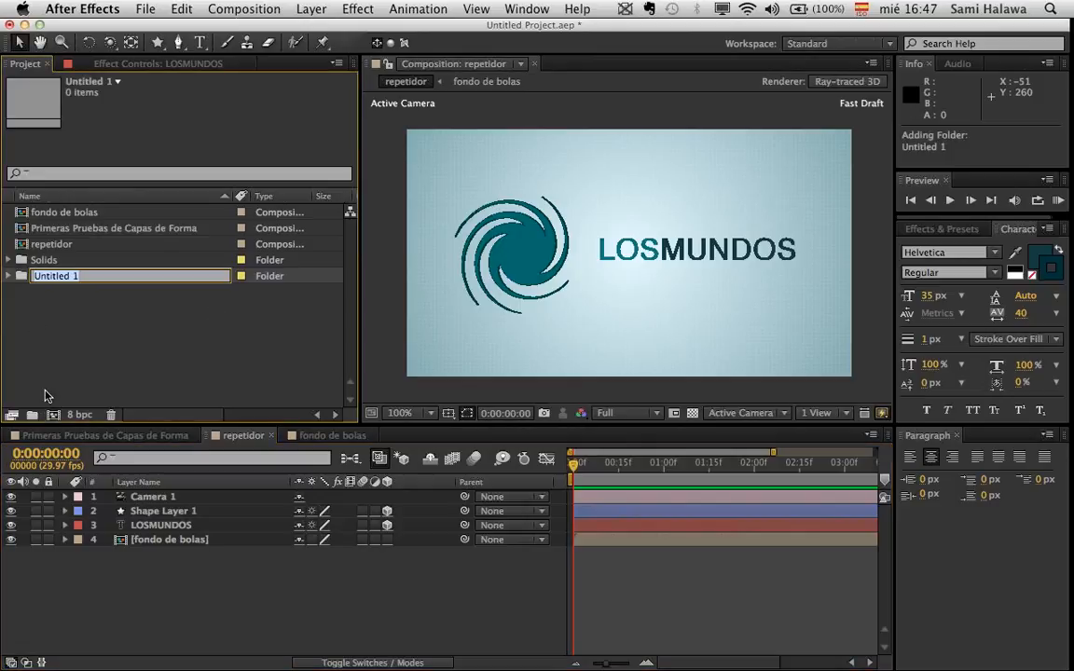
{"action": "type", "text": "Composiciones"}
{"action": "key", "text": "Return"}
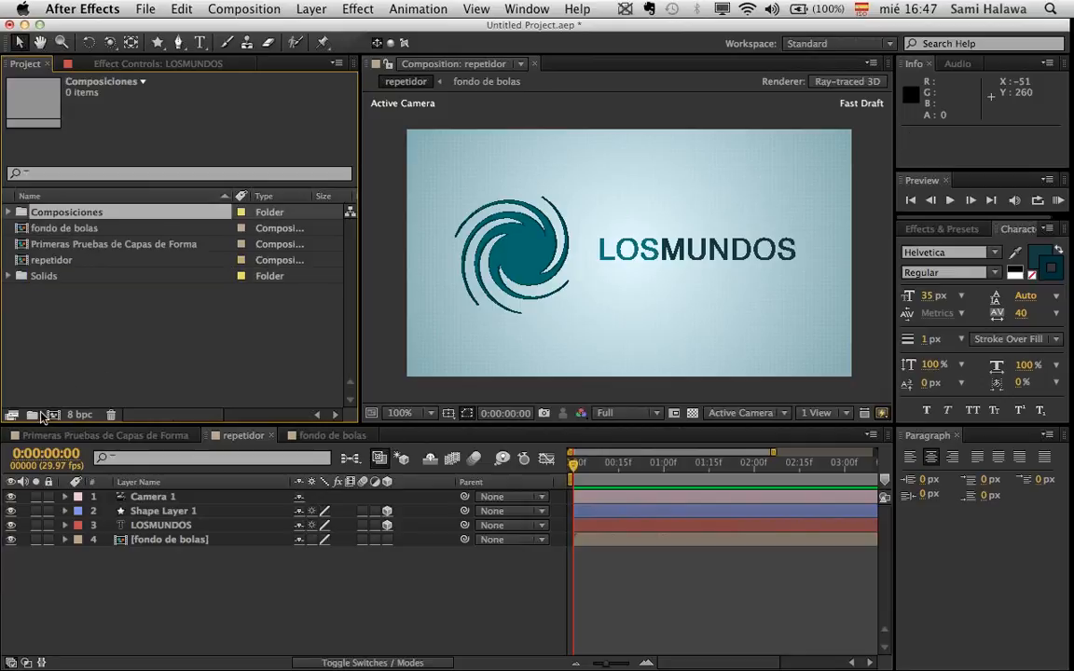
{"action": "left_click", "coordinate": [37, 416]}
{"action": "type", "text": "Capas de form"}
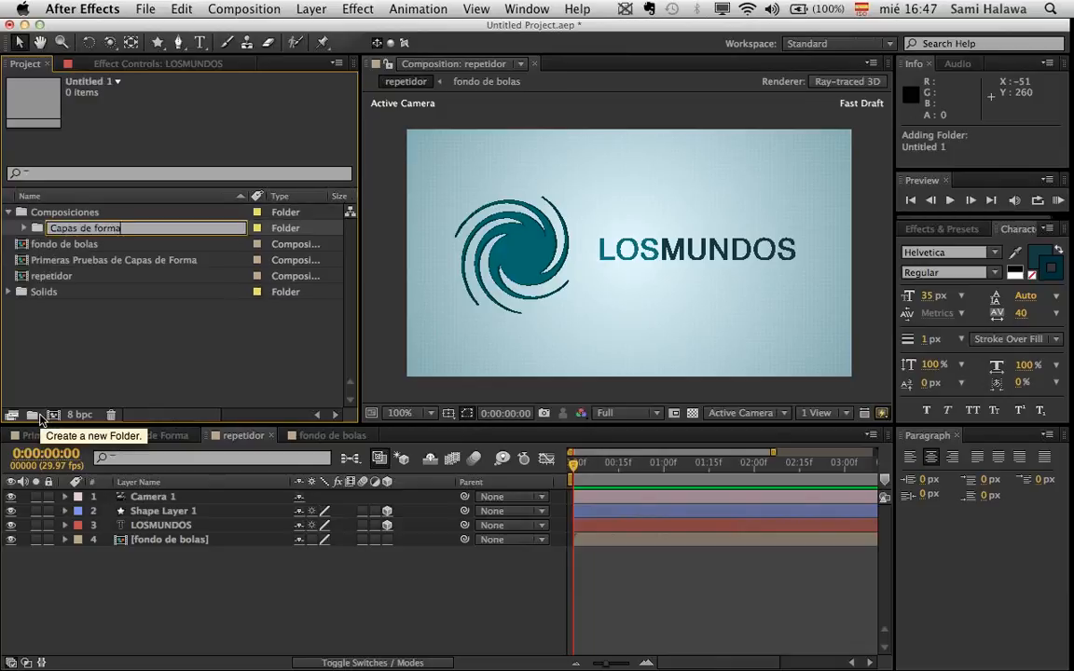
{"action": "type", "text": "a"}
{"action": "key", "text": "Return"}
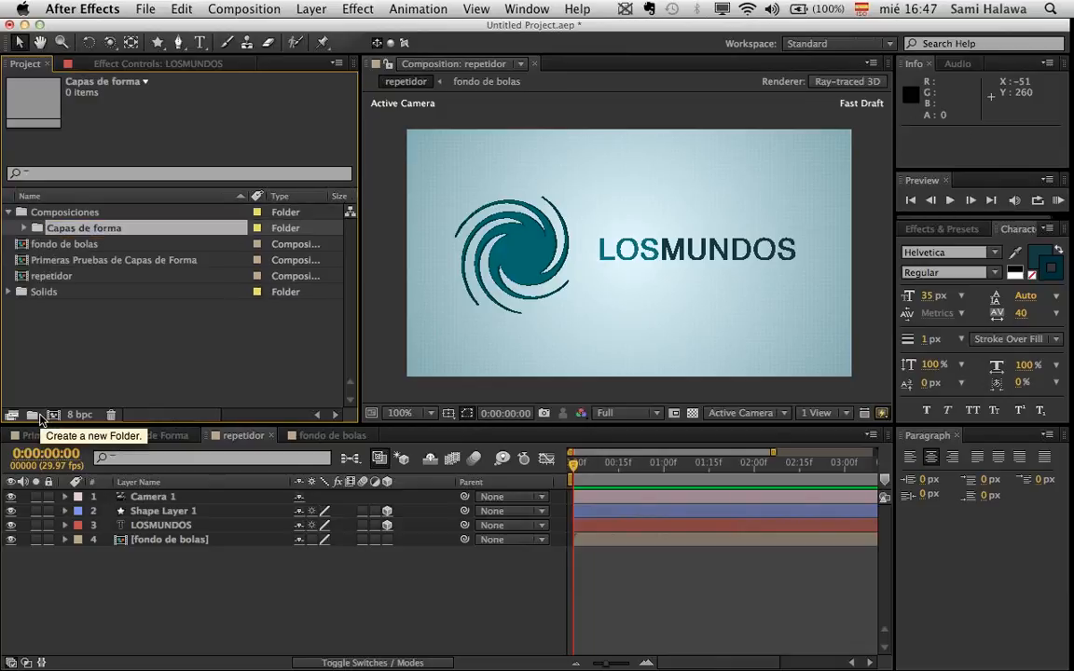
- Move the fondo de bolas, Primeras Pruebas de Capas de Forma and repetidor compositions into the Capas de forma folder and expand it
{"action": "left_click", "coordinate": [75, 278]}
{"action": "left_click", "coordinate": [67, 244], "text": "shift"}
{"action": "left_click_drag", "start_coordinate": [67, 245], "coordinate": [91, 231]}
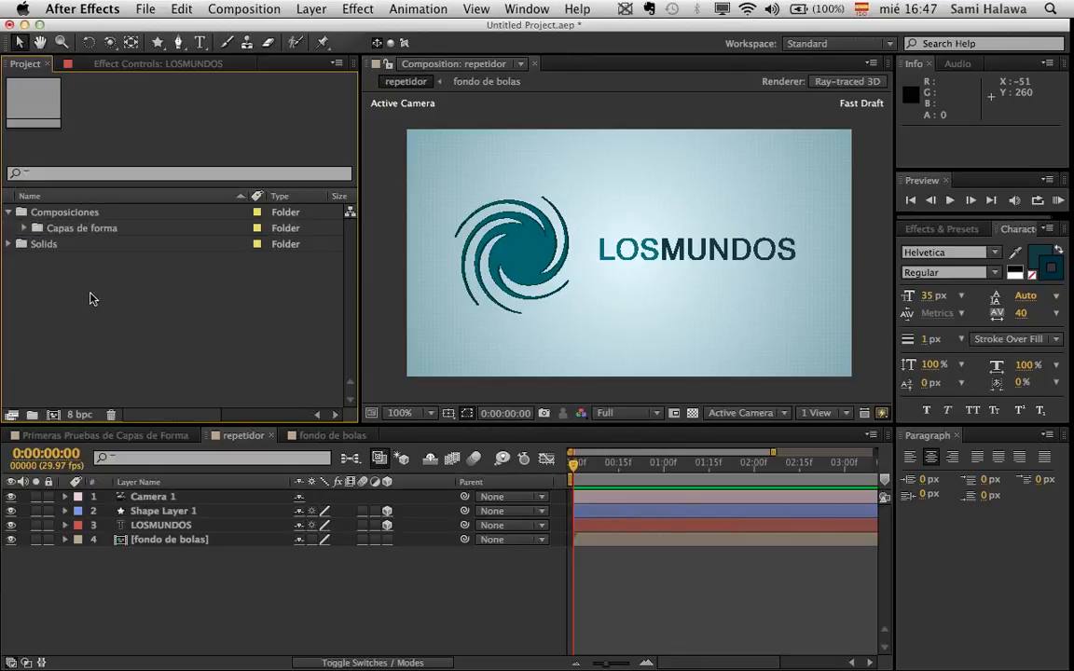
{"action": "left_click", "coordinate": [23, 228]}
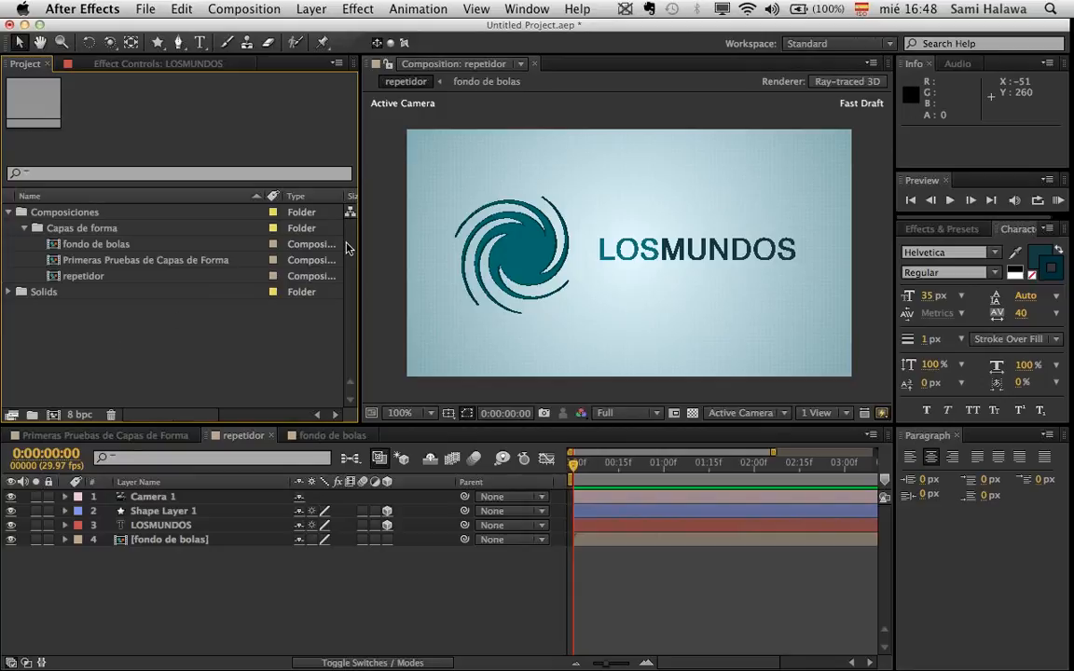
- Search the Mac in Finder for beach and import beachsunset.mov into the After Effects project
{"action": "left_click", "coordinate": [1049, 9]}
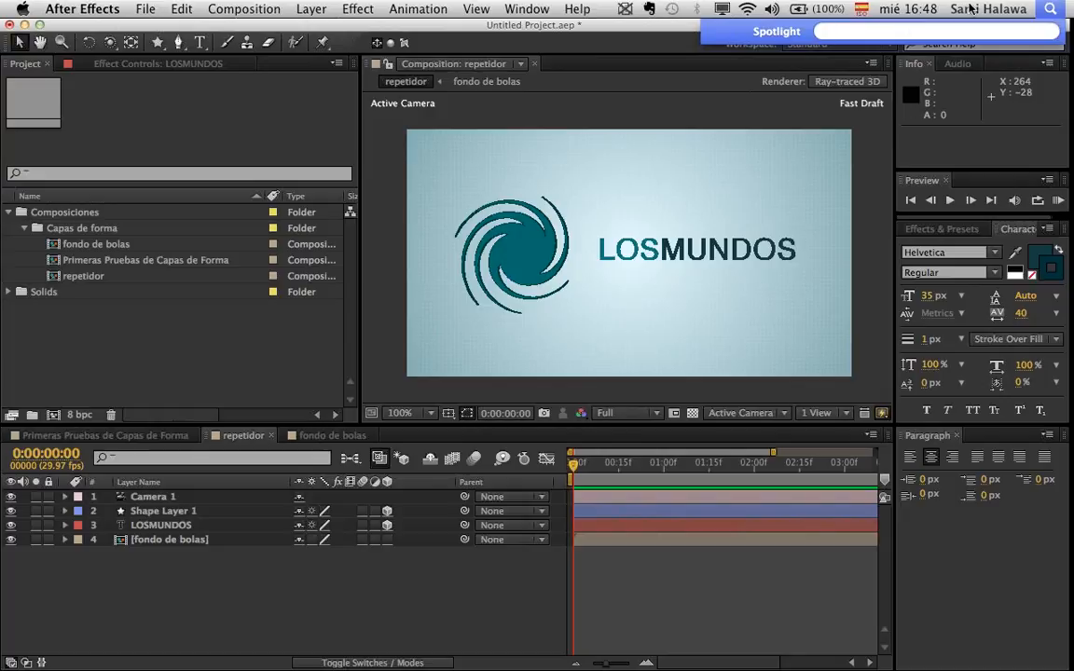
{"action": "type", "text": "d"}
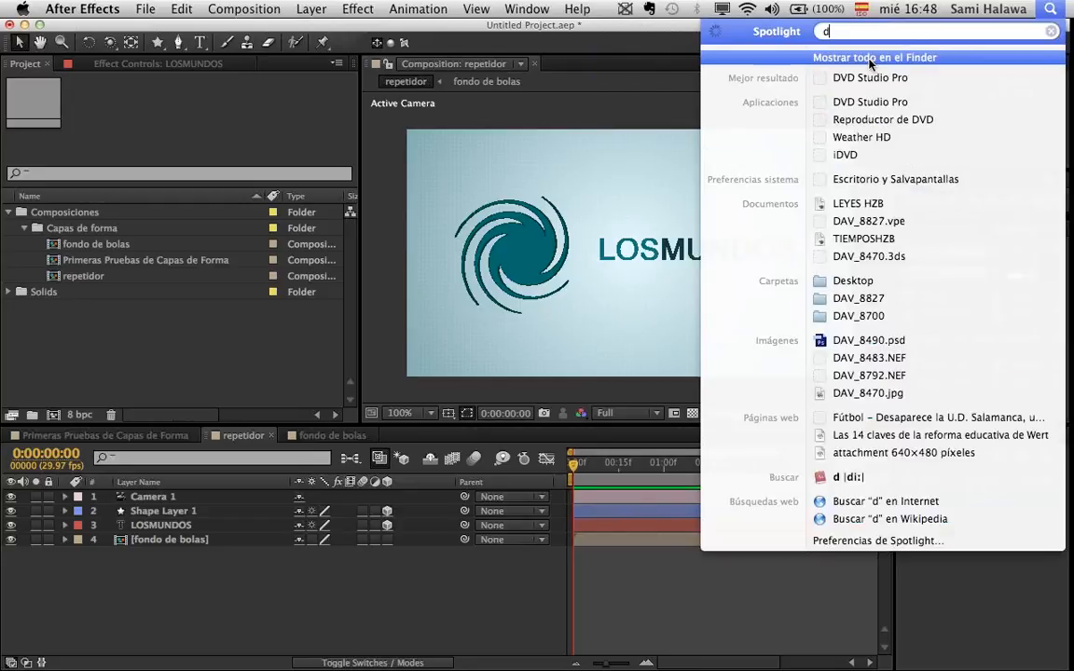
{"action": "left_click", "coordinate": [868, 59]}
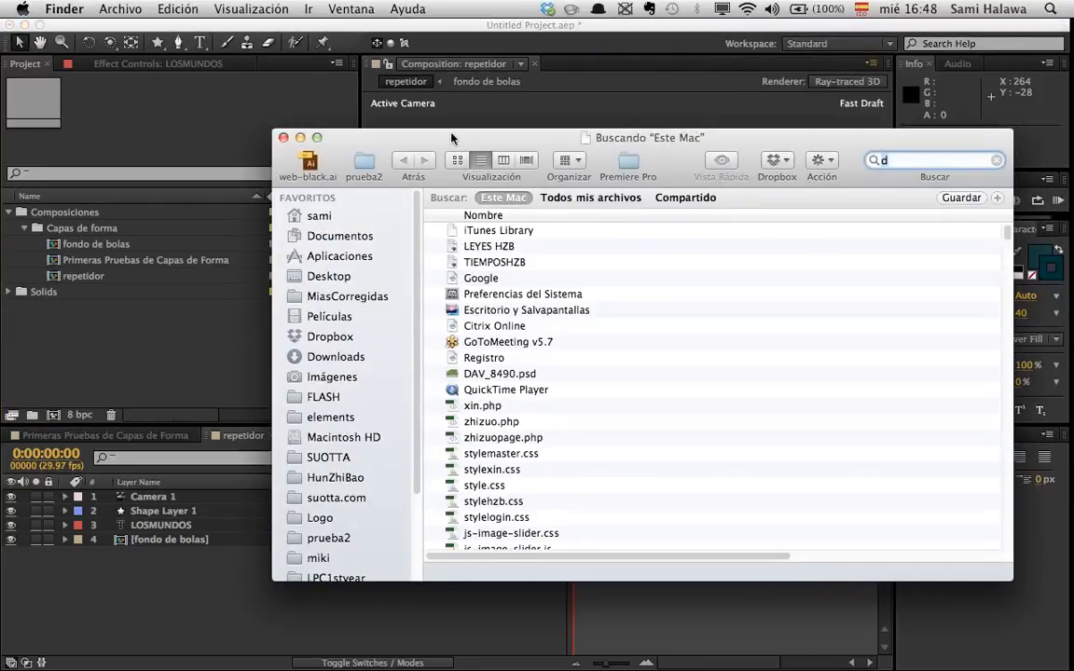
{"action": "left_click_drag", "start_coordinate": [450, 138], "coordinate": [508, 131]}
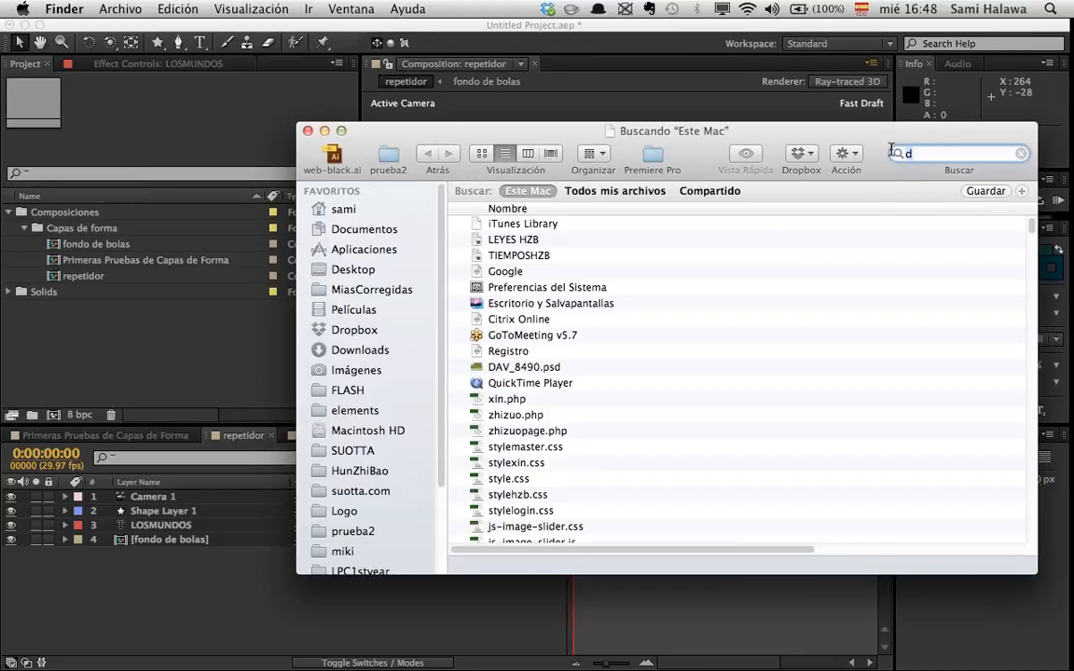
{"action": "key", "text": "BackSpace"}
{"action": "type", "text": "beach"}
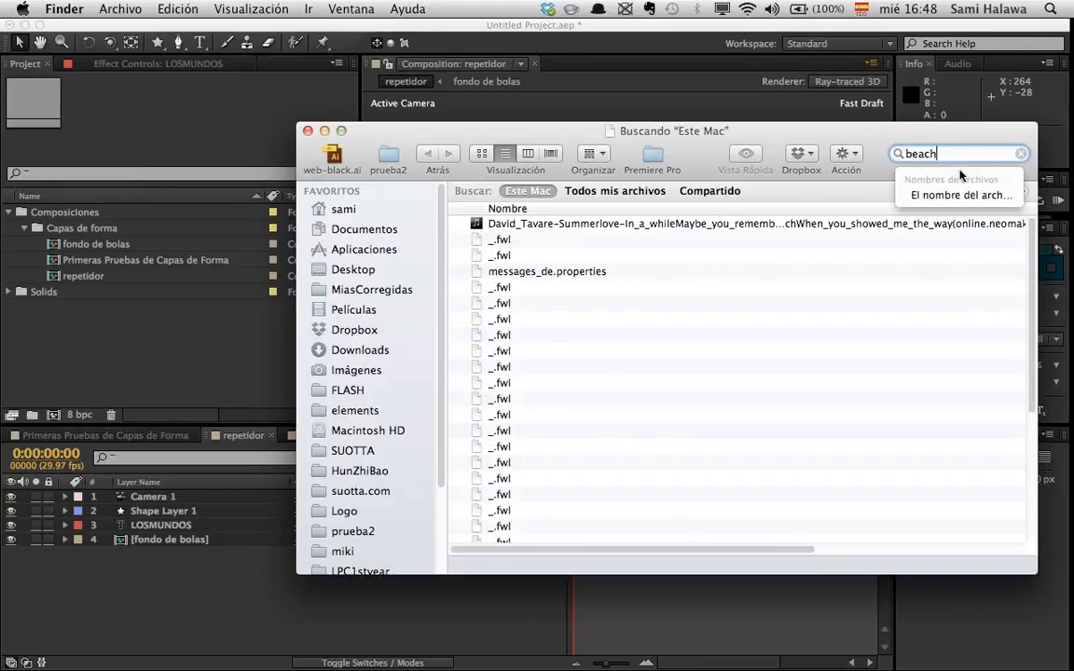
{"action": "scroll", "coordinate": [587, 261], "scroll_direction": "down", "scroll_amount": 5}
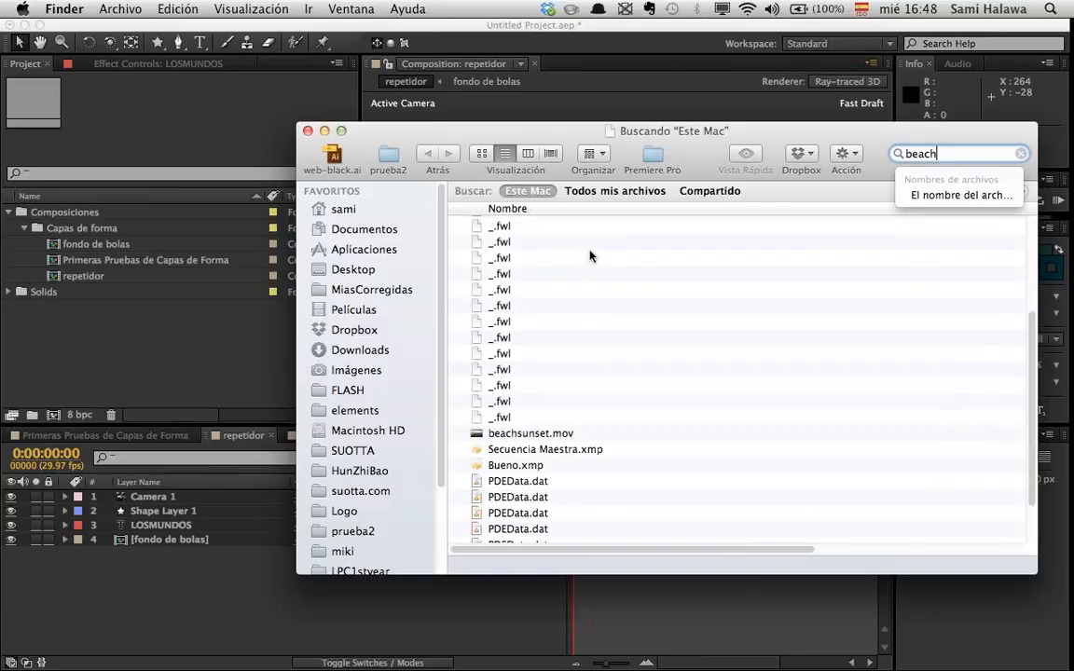
{"action": "left_click_drag", "start_coordinate": [565, 437], "coordinate": [95, 293]}
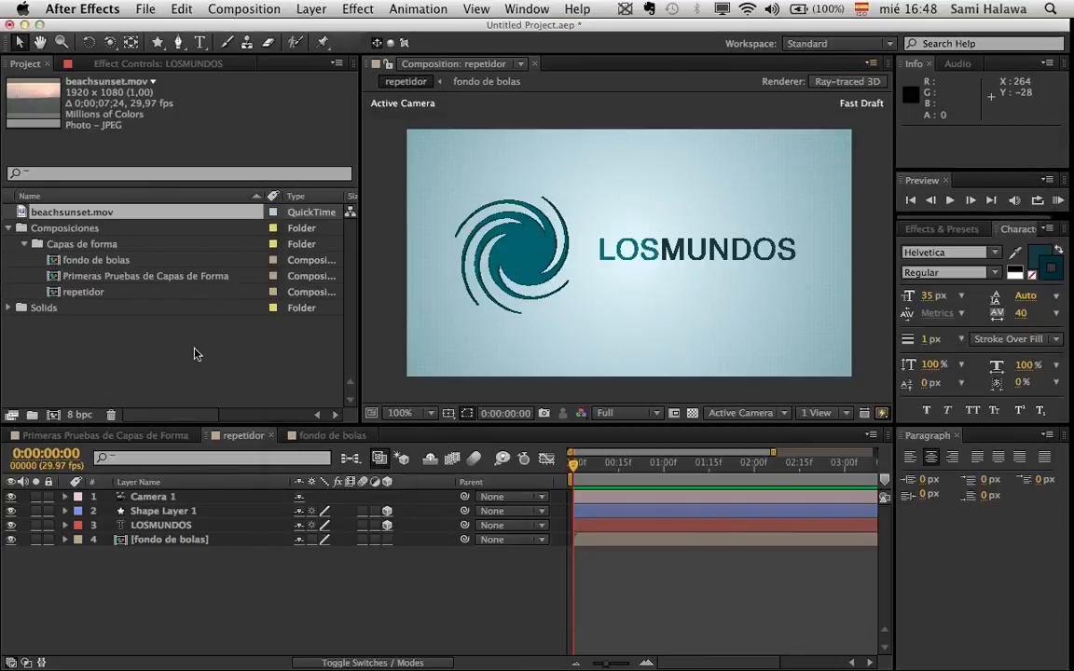
- Preview the beachsunset.mov footage by scrubbing and playing it in the footage viewer
{"action": "left_click", "coordinate": [100, 214]}
{"action": "key", "text": "space"}
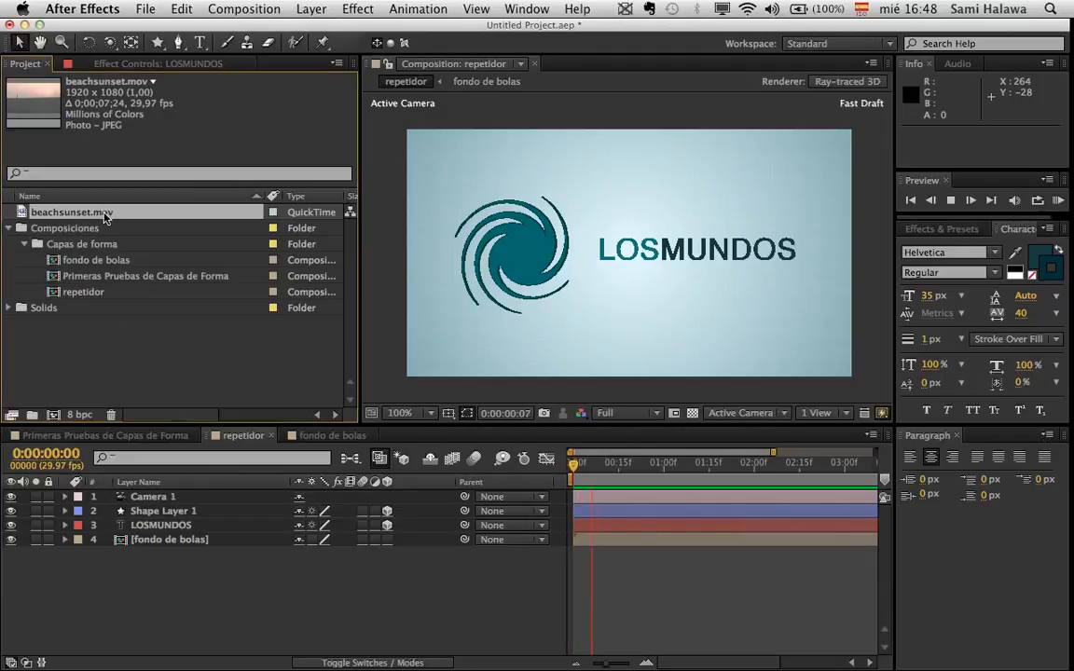
{"action": "double_click", "coordinate": [113, 211]}
{"action": "scroll", "coordinate": [610, 299], "scroll_direction": "down", "scroll_amount": 2}
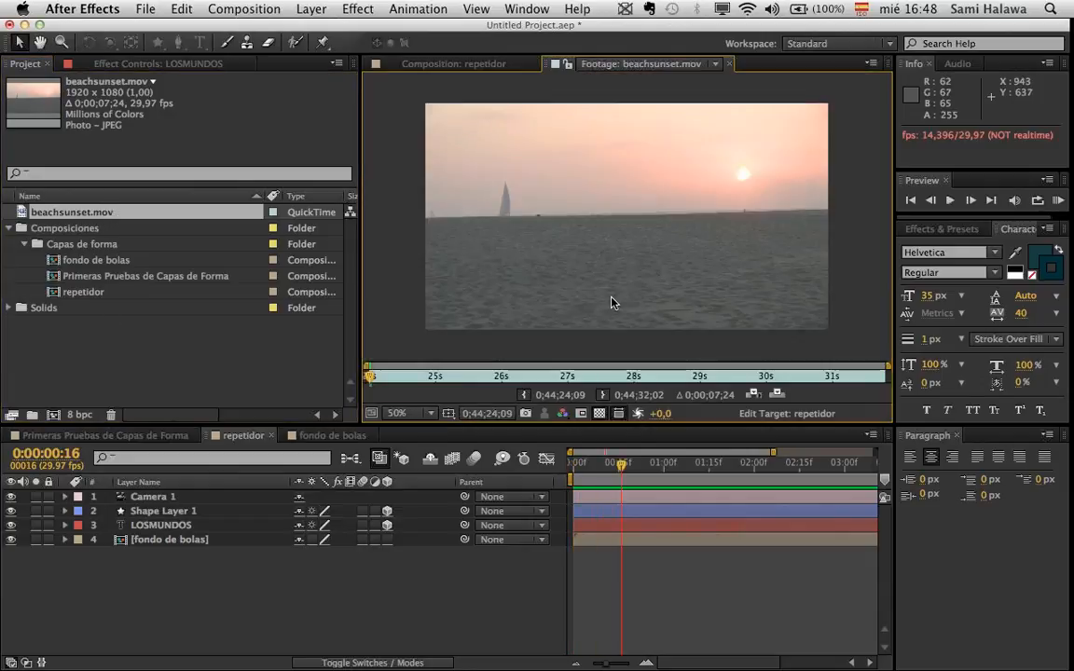
{"action": "left_click_drag", "start_coordinate": [429, 375], "coordinate": [310, 402]}
{"action": "key", "text": "space"}
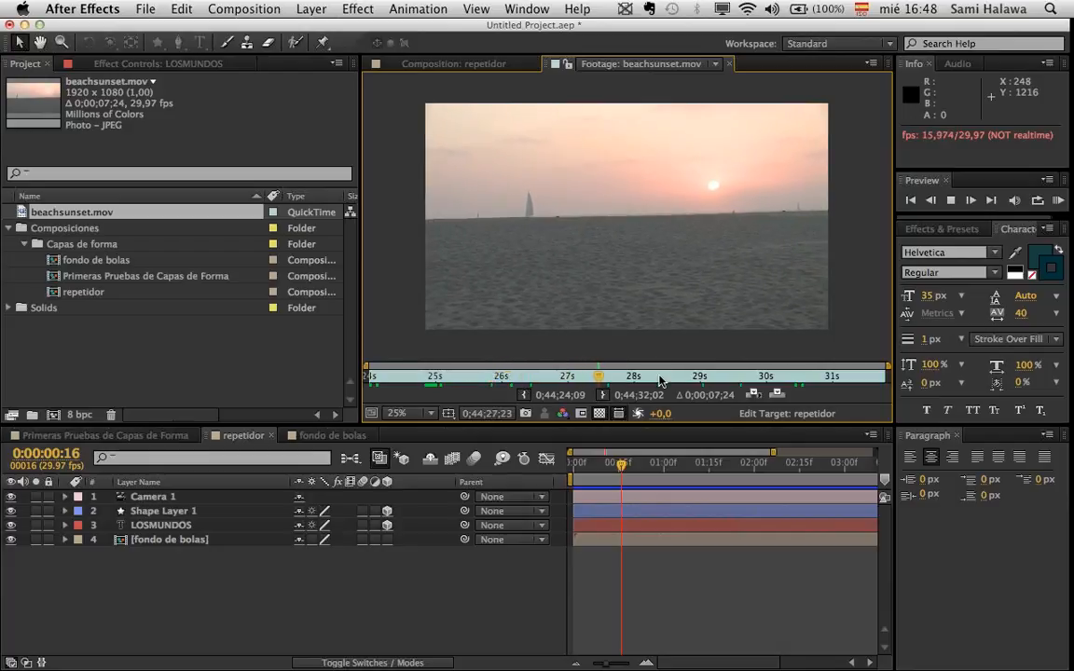
{"action": "key", "text": "space"}
{"action": "key", "text": "space"}
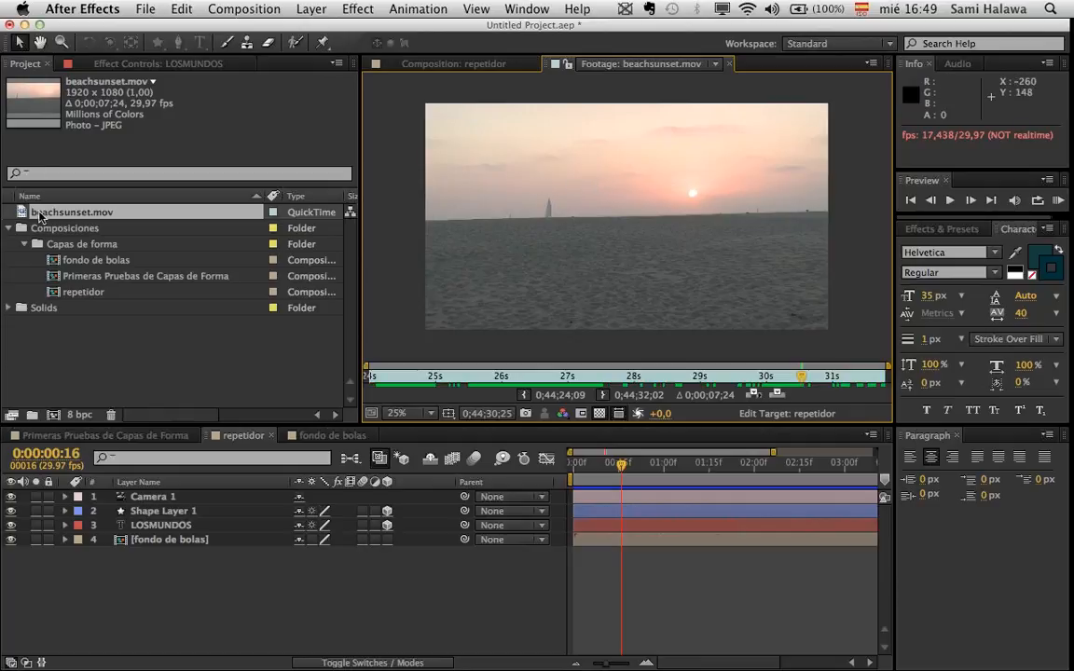
- Create a new composition named Playa and add beachsunset.mov to it as a layer
{"action": "left_click", "coordinate": [137, 379]}
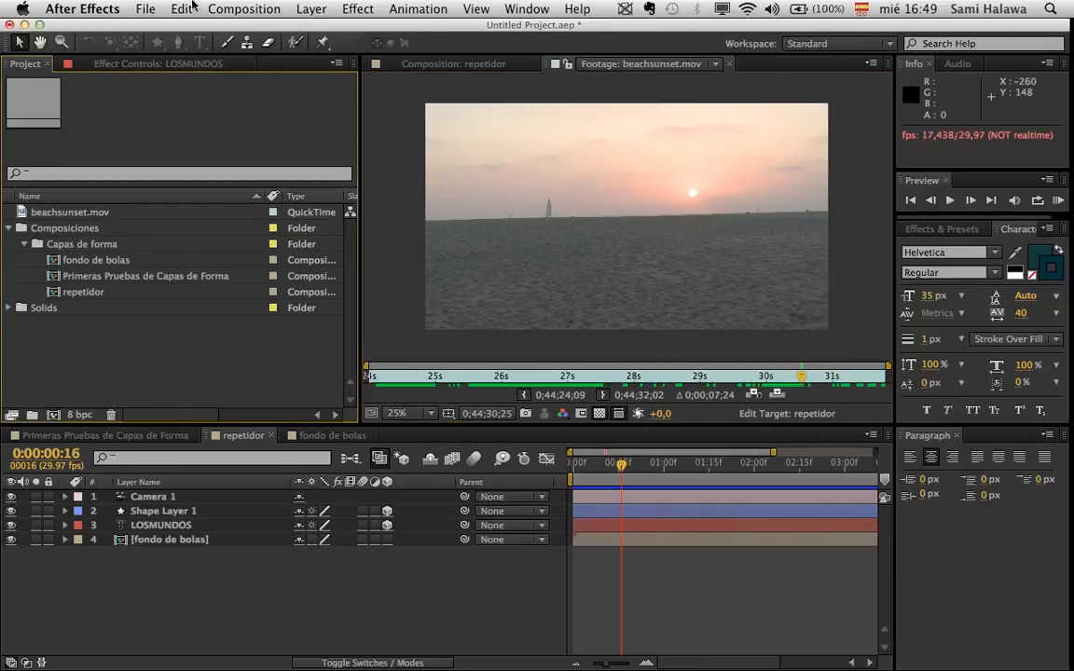
{"action": "left_click", "coordinate": [245, 8]}
{"action": "left_click", "coordinate": [273, 28]}
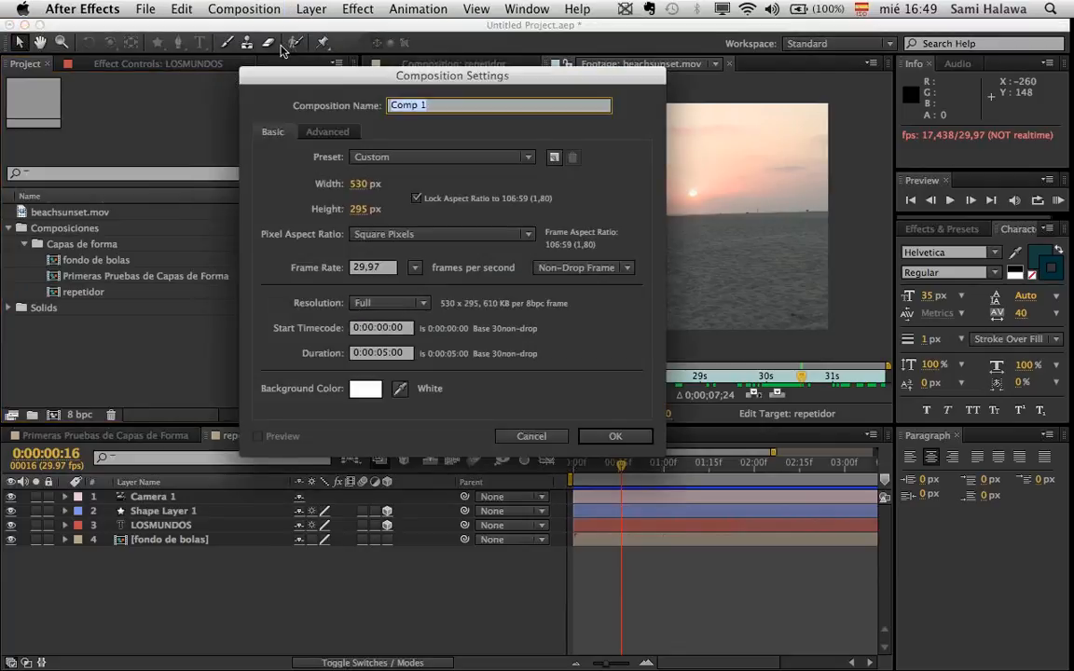
{"action": "type", "text": "Playa"}
{"action": "key", "text": "Return"}
{"action": "left_click_drag", "start_coordinate": [74, 213], "coordinate": [333, 498]}
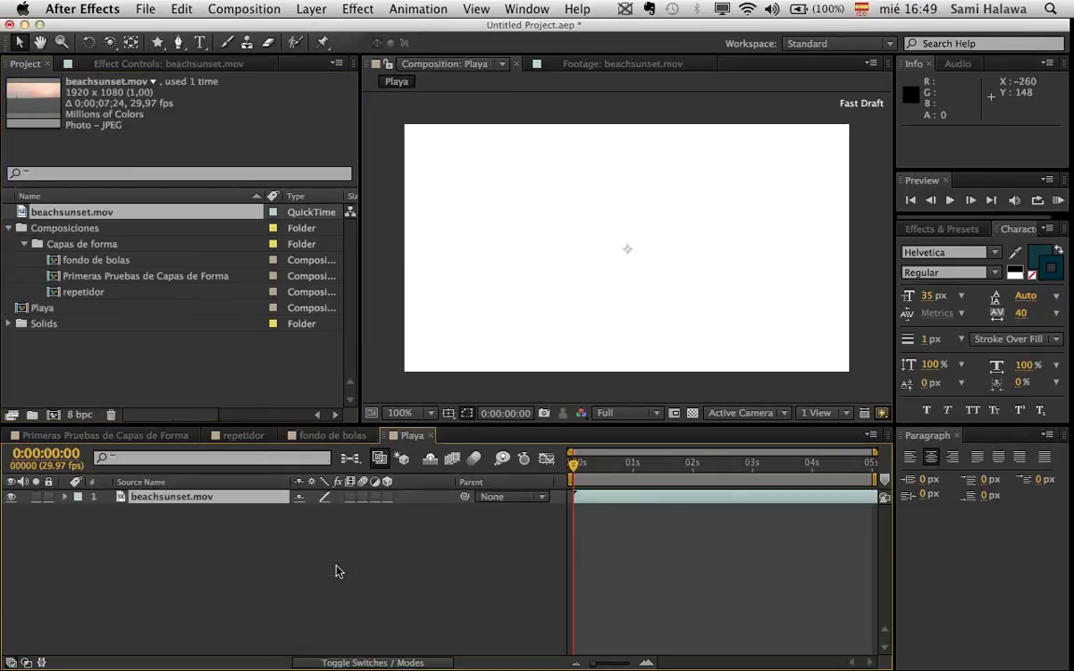
- Scale the beachsunset.mov layer with Fit to Comp so it fills the Playa composition, and deselect it
{"action": "scroll", "coordinate": [548, 223], "scroll_direction": "down", "scroll_amount": 4}
{"action": "scroll", "coordinate": [548, 223], "scroll_direction": "up", "scroll_amount": 1}
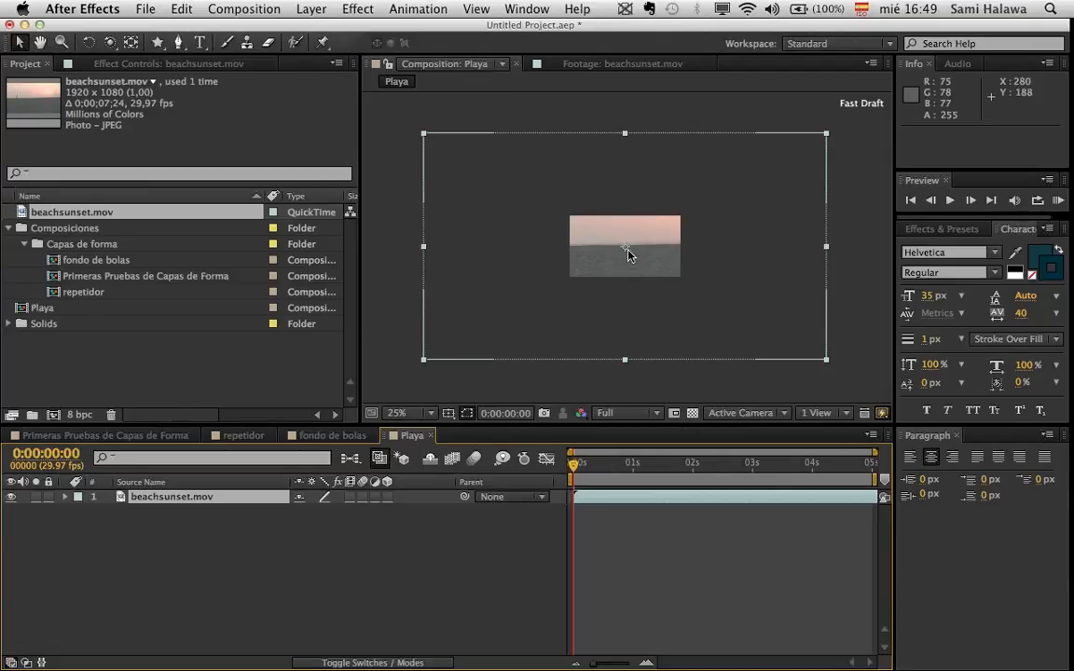
{"action": "scroll", "coordinate": [623, 268], "scroll_direction": "up", "scroll_amount": 4}
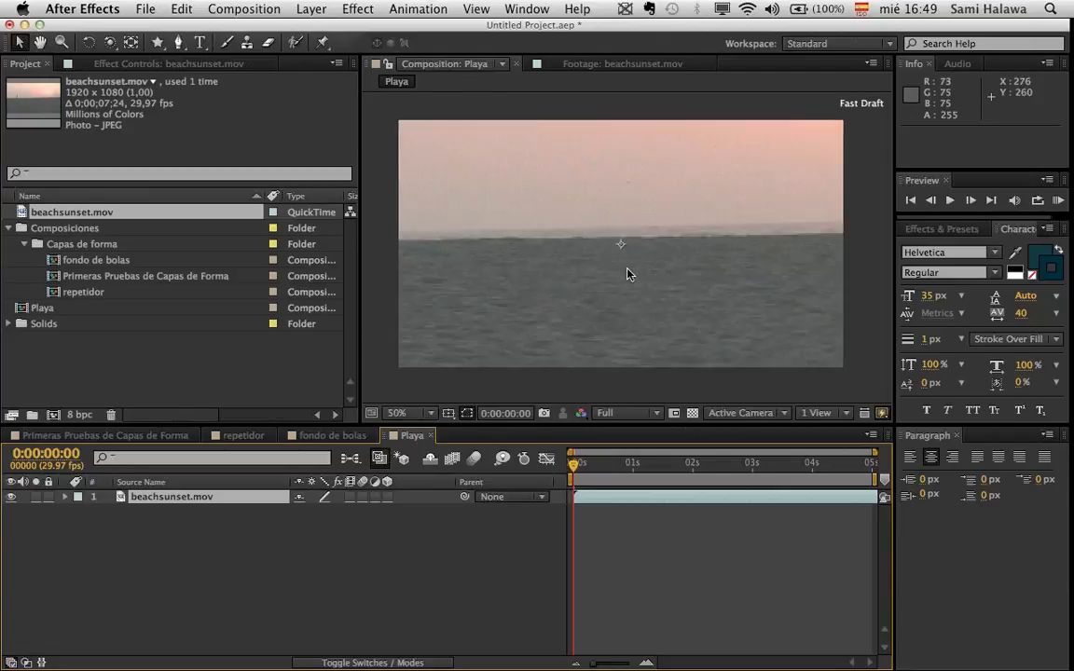
{"action": "right_click", "coordinate": [549, 198]}
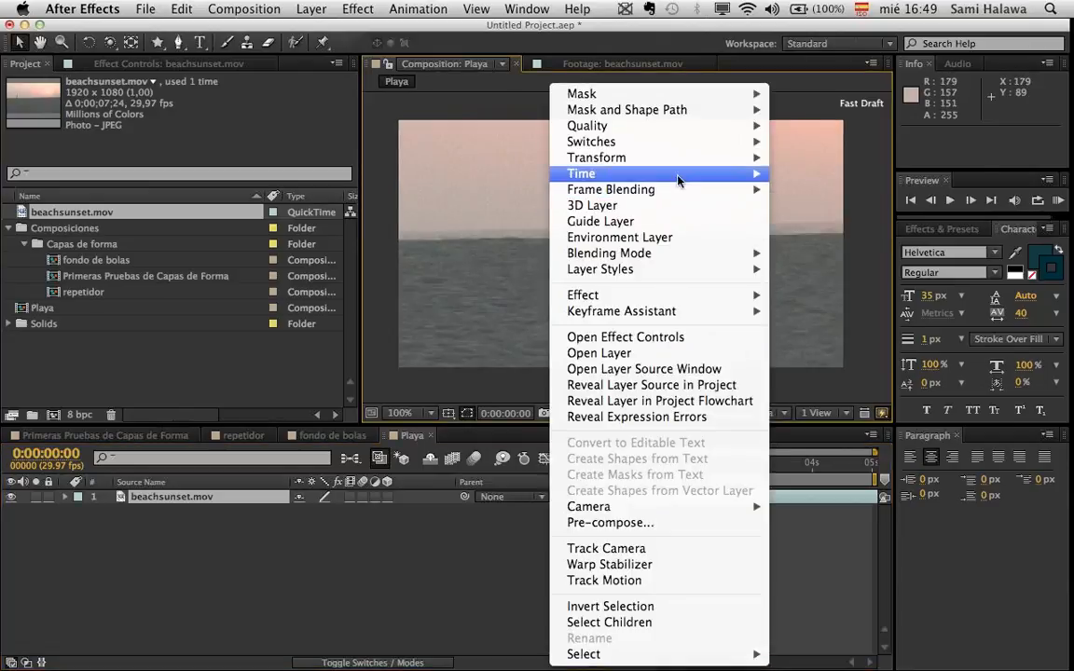
{"action": "mouse_move", "coordinate": [679, 160]}
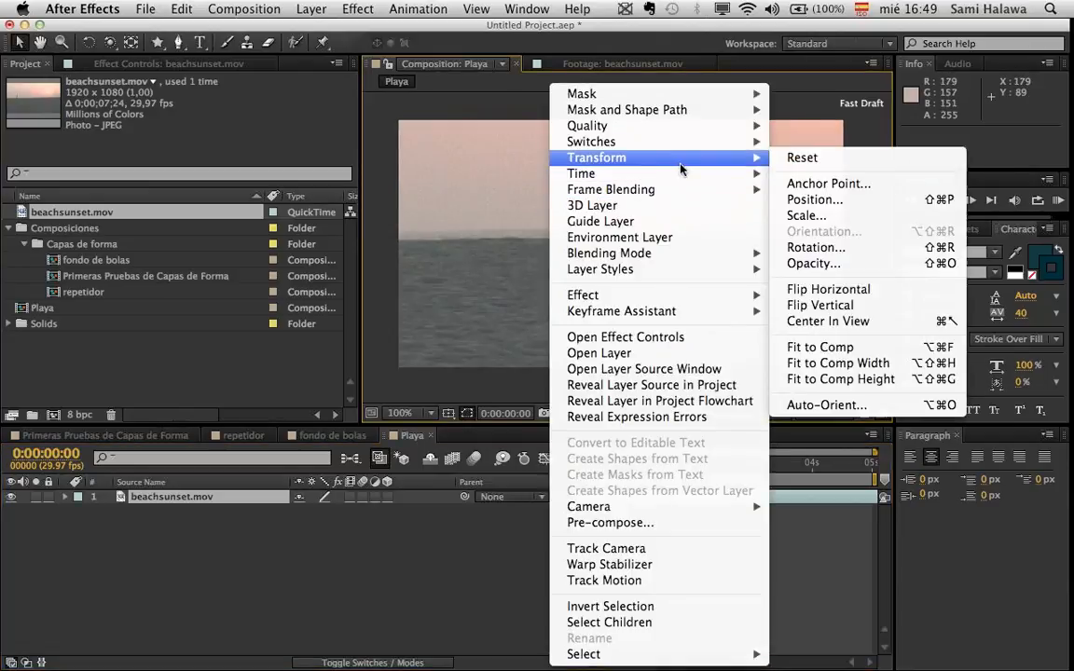
{"action": "left_click", "coordinate": [818, 347]}
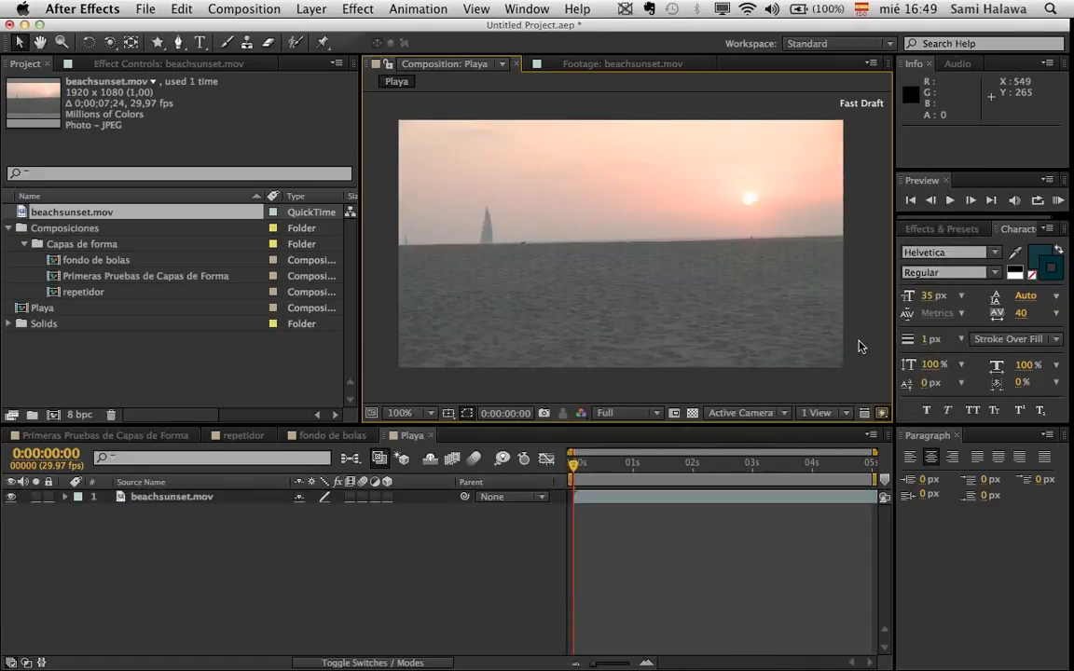
{"action": "left_click", "coordinate": [859, 344]}
{"action": "right_click", "coordinate": [701, 322]}
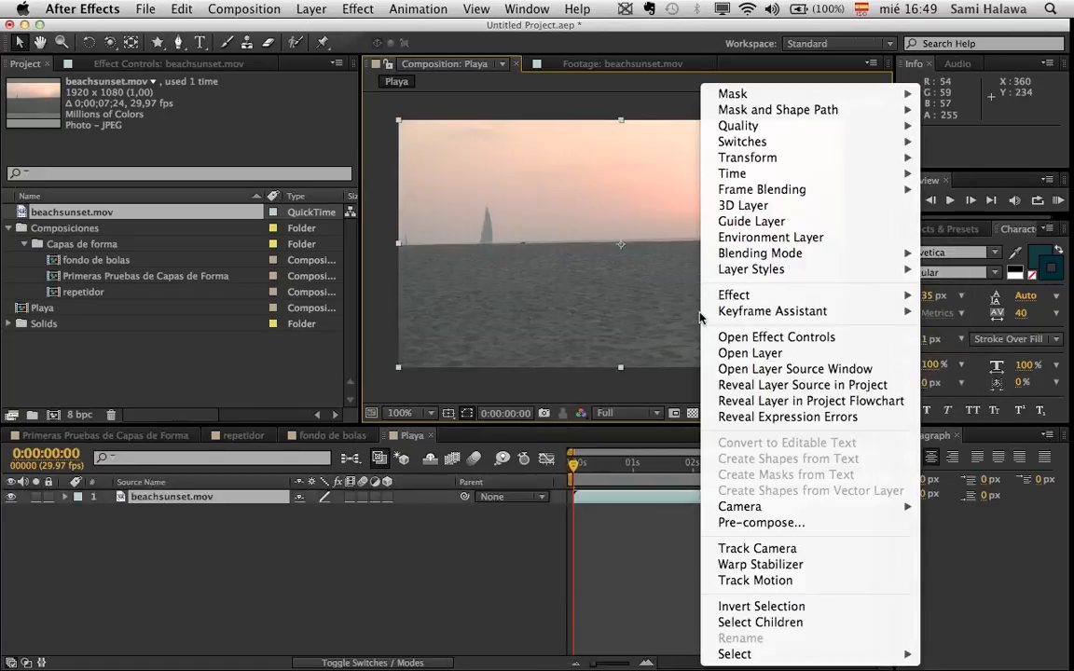
{"action": "mouse_move", "coordinate": [783, 156]}
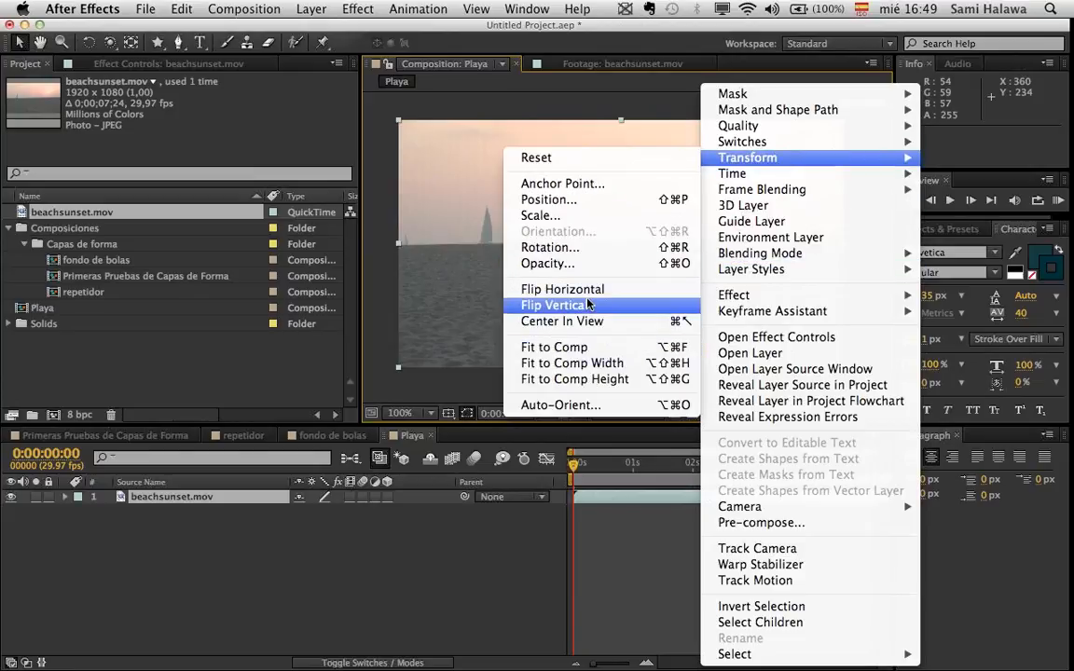
{"action": "mouse_move", "coordinate": [736, 253]}
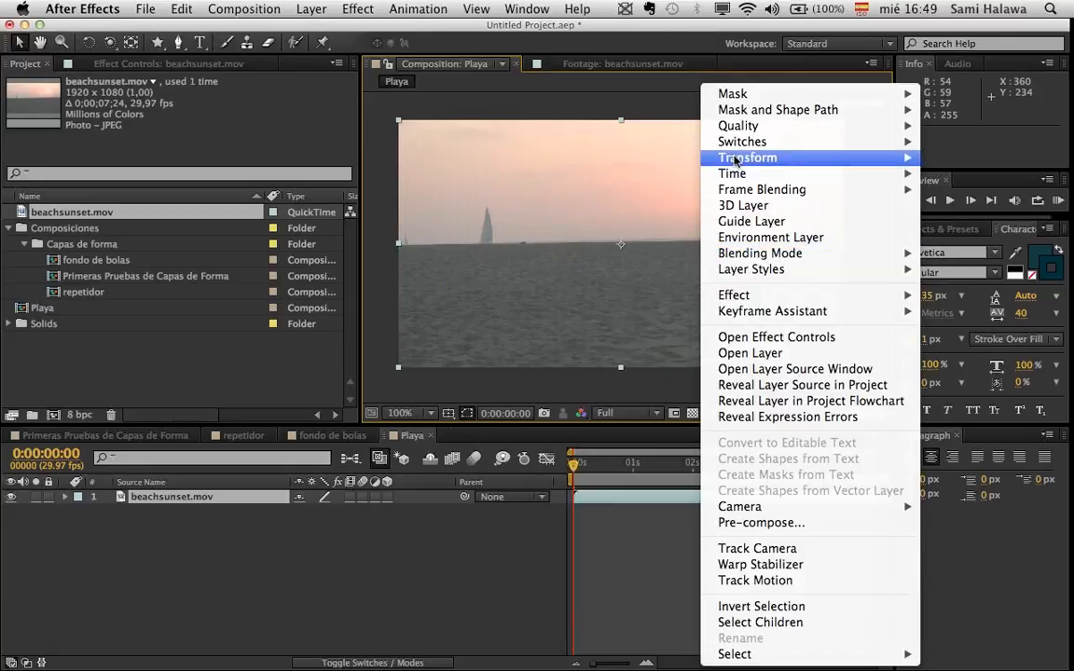
{"action": "mouse_move", "coordinate": [738, 165]}
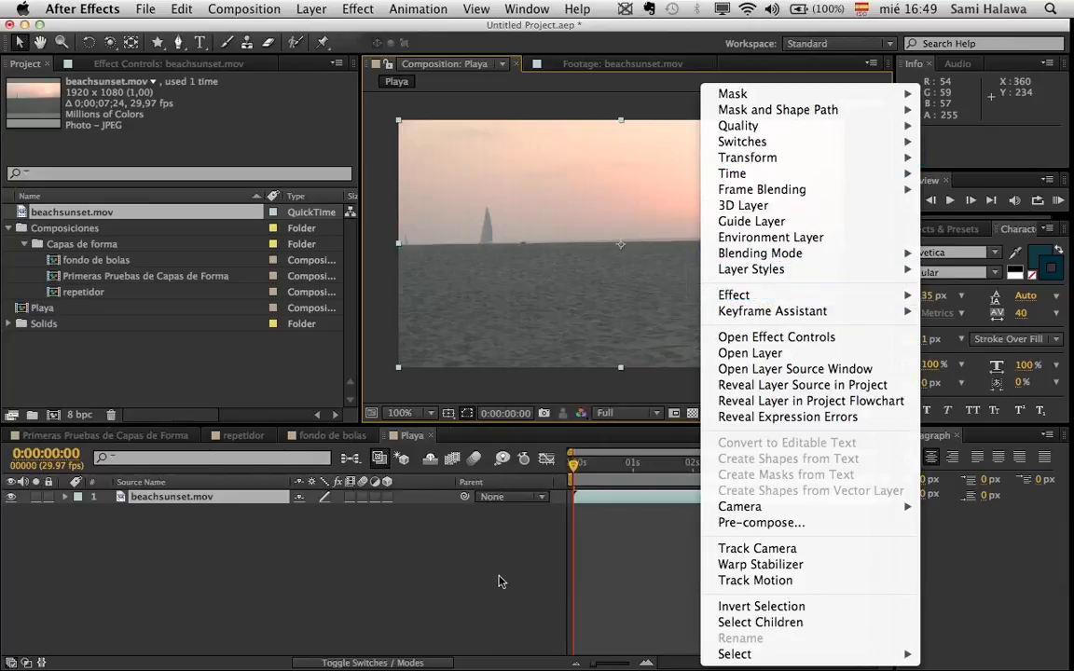
{"action": "left_click", "coordinate": [433, 390]}
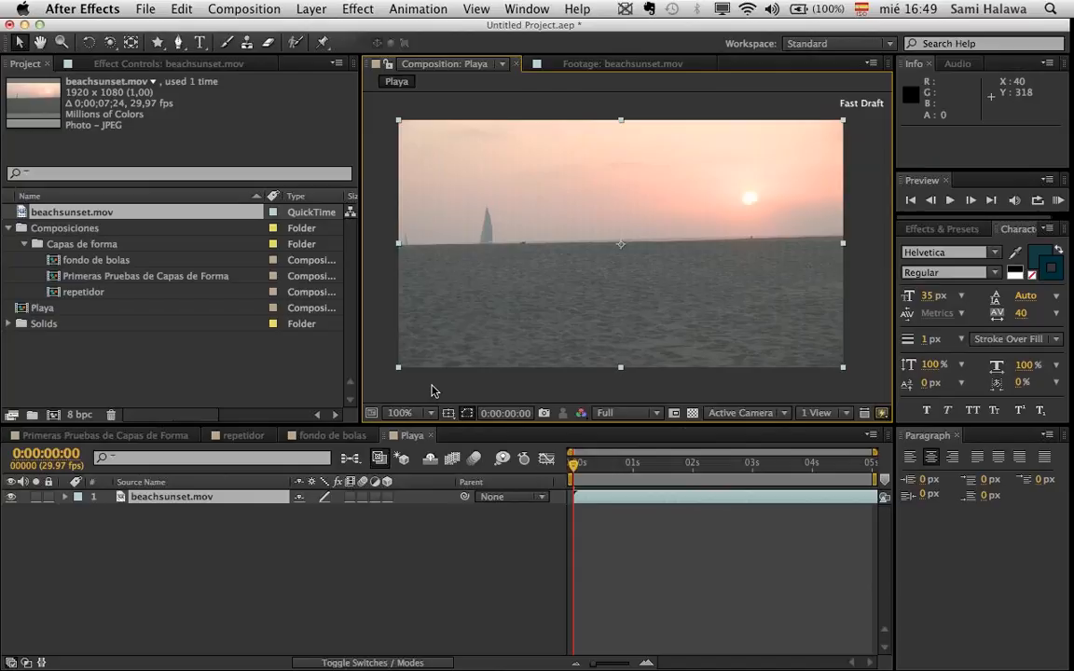
- Apply the Levels color correction effect to the beachsunset.mov layer
{"action": "left_click", "coordinate": [502, 387]}
{"action": "left_click", "coordinate": [559, 281]}
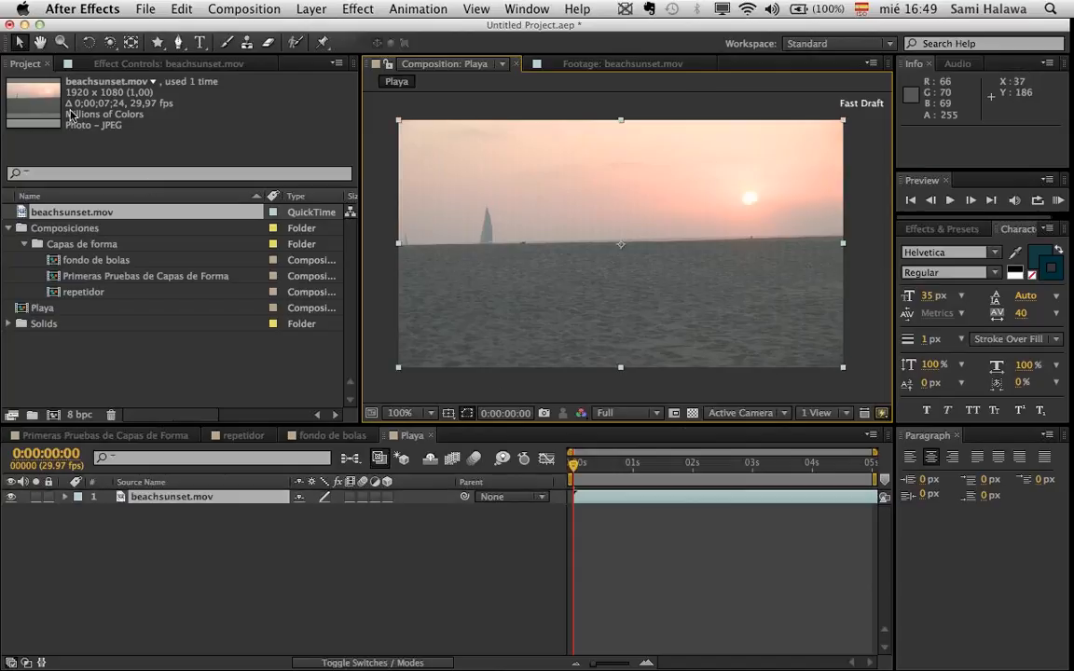
{"action": "left_click", "coordinate": [202, 64]}
{"action": "scroll", "coordinate": [510, 301], "scroll_direction": "up", "scroll_amount": 1}
{"action": "scroll", "coordinate": [509, 301], "scroll_direction": "down", "scroll_amount": 1}
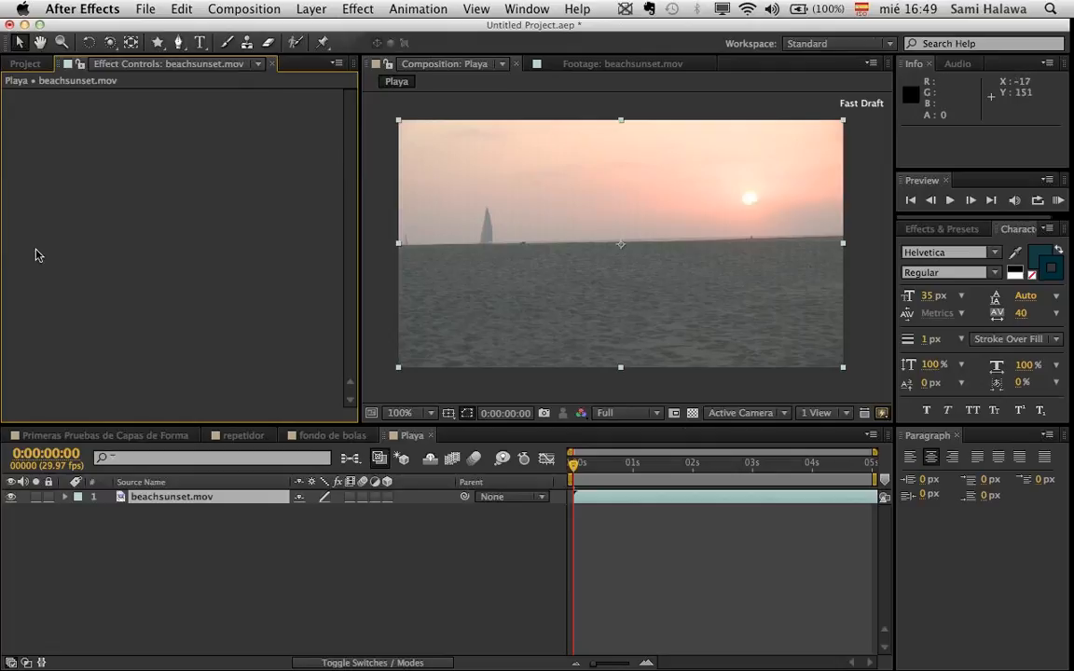
{"action": "right_click", "coordinate": [169, 161]}
{"action": "left_click", "coordinate": [142, 166]}
{"action": "right_click", "coordinate": [145, 169]}
{"action": "mouse_move", "coordinate": [278, 294]}
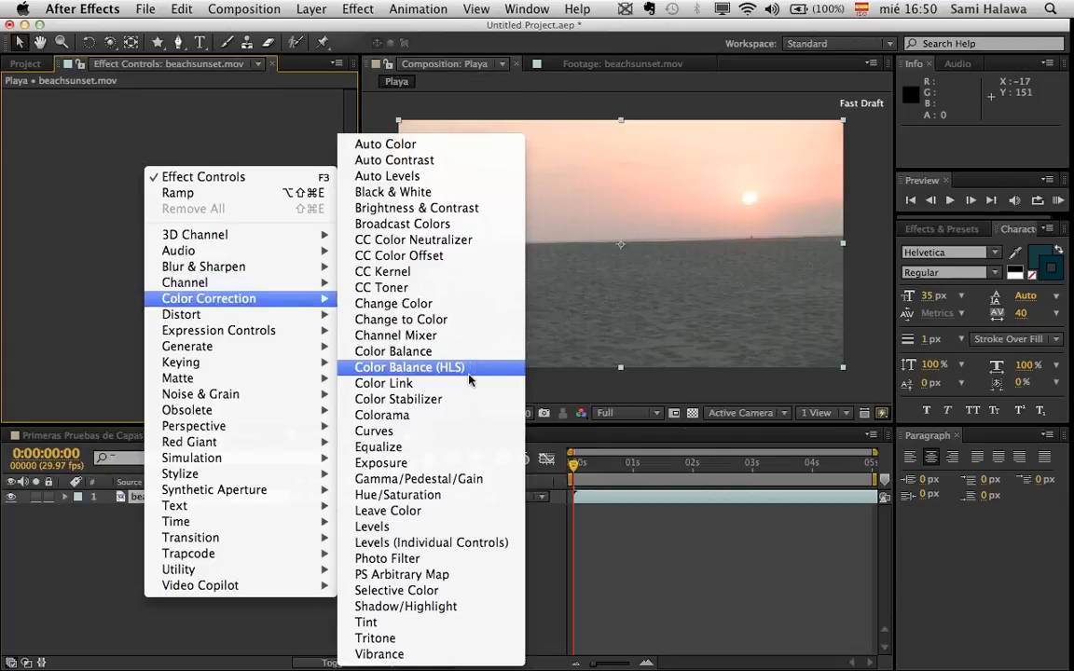
{"action": "left_click", "coordinate": [421, 528]}
- Set the Levels Input Black to 21 and Gamma to 0.92 on the beachsunset.mov layer, and deselect the layer
{"action": "left_click_drag", "start_coordinate": [49, 191], "coordinate": [67, 194]}
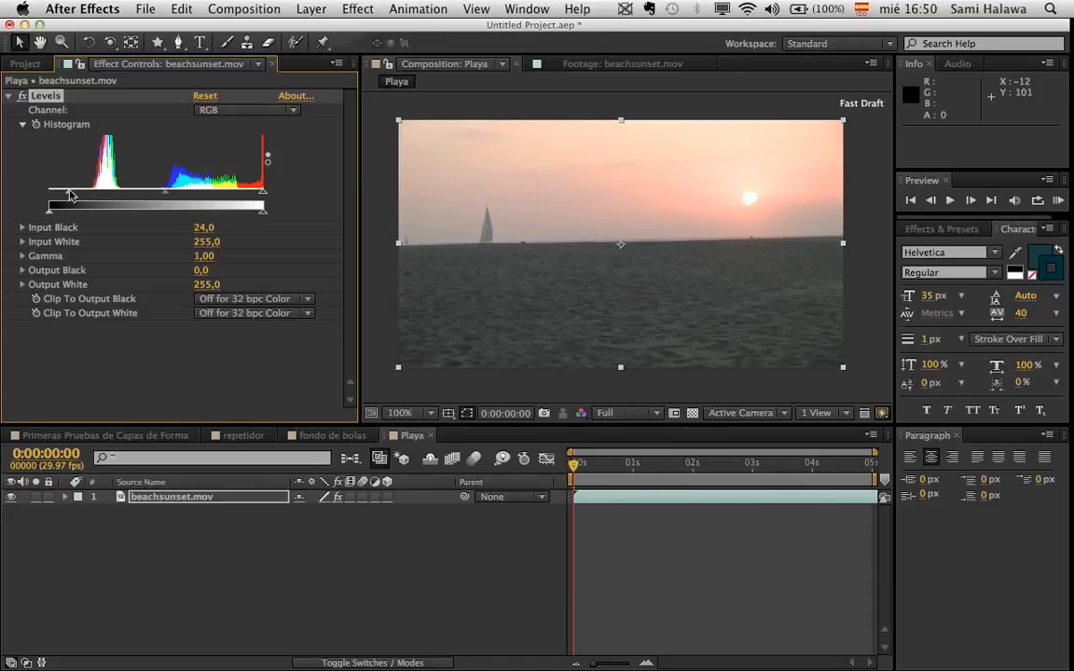
{"action": "mouse_move", "coordinate": [164, 192]}
{"action": "left_mouse_down"}
{"action": "mouse_move", "coordinate": [137, 196]}
{"action": "mouse_move", "coordinate": [171, 198]}
{"action": "left_mouse_up"}
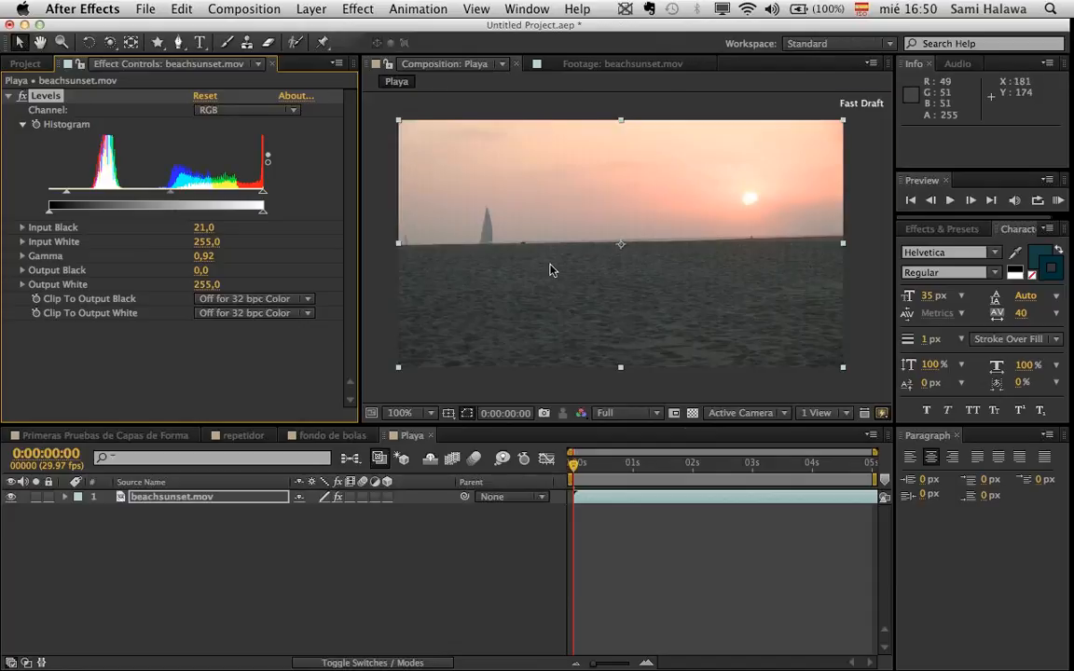
{"action": "left_click", "coordinate": [868, 263]}
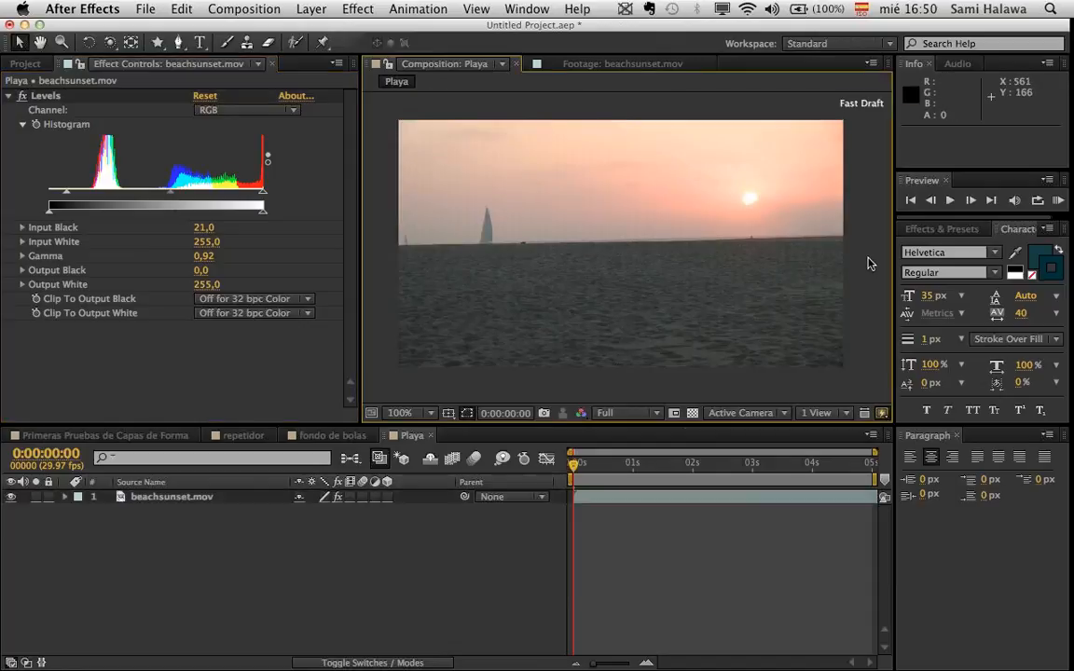
- Preview the colour-corrected beach footage by scrubbing through the Playa timeline and playing it from about 0:00:00:14
{"action": "key", "text": "period"}
{"action": "left_click_drag", "start_coordinate": [630, 462], "coordinate": [680, 463]}
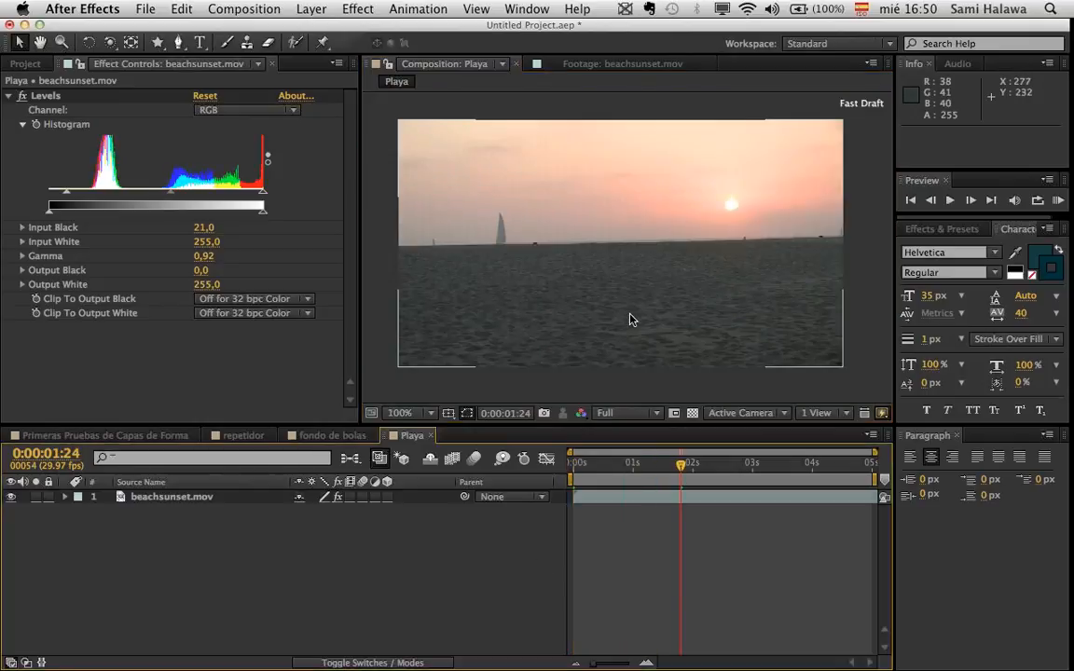
{"action": "key", "text": "comma"}
{"action": "left_click", "coordinate": [604, 474]}
{"action": "left_click", "coordinate": [605, 463]}
{"action": "key", "text": "space"}
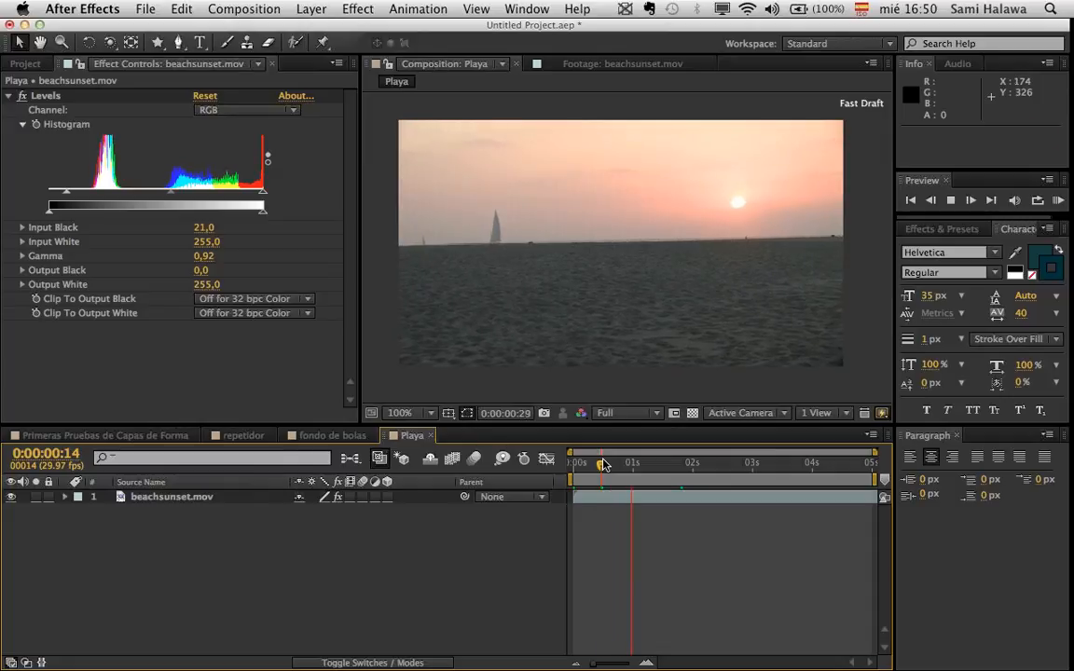
{"action": "key", "text": "space"}
- Collapse the Levels settings in the effect controls and deselect the beachsunset.mov layer
{"action": "left_click", "coordinate": [11, 96]}
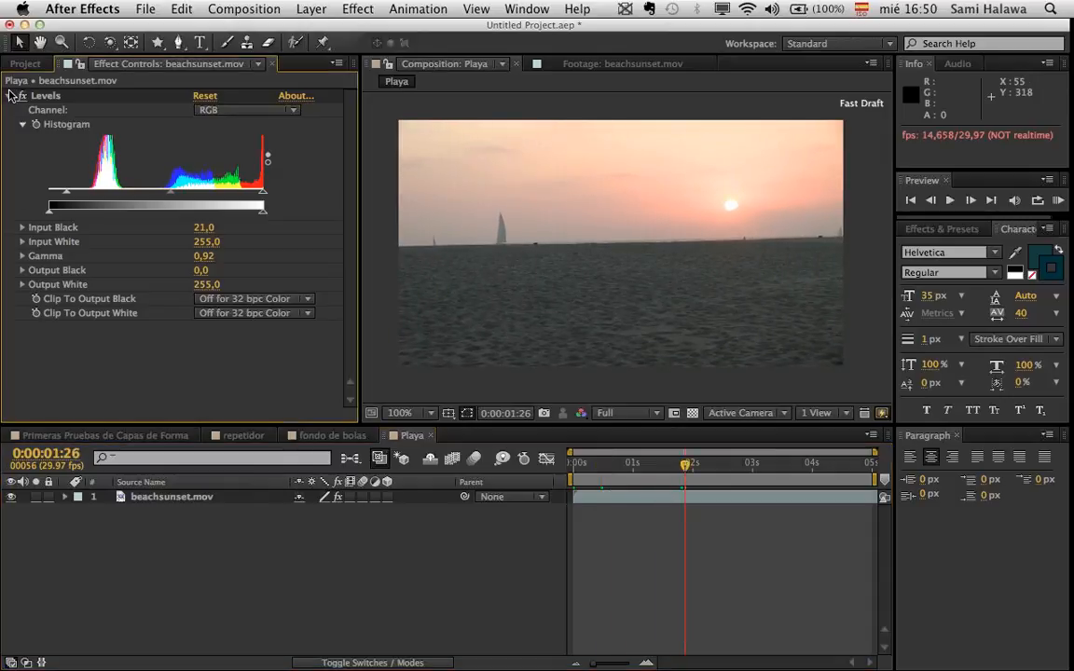
{"action": "left_click", "coordinate": [9, 95]}
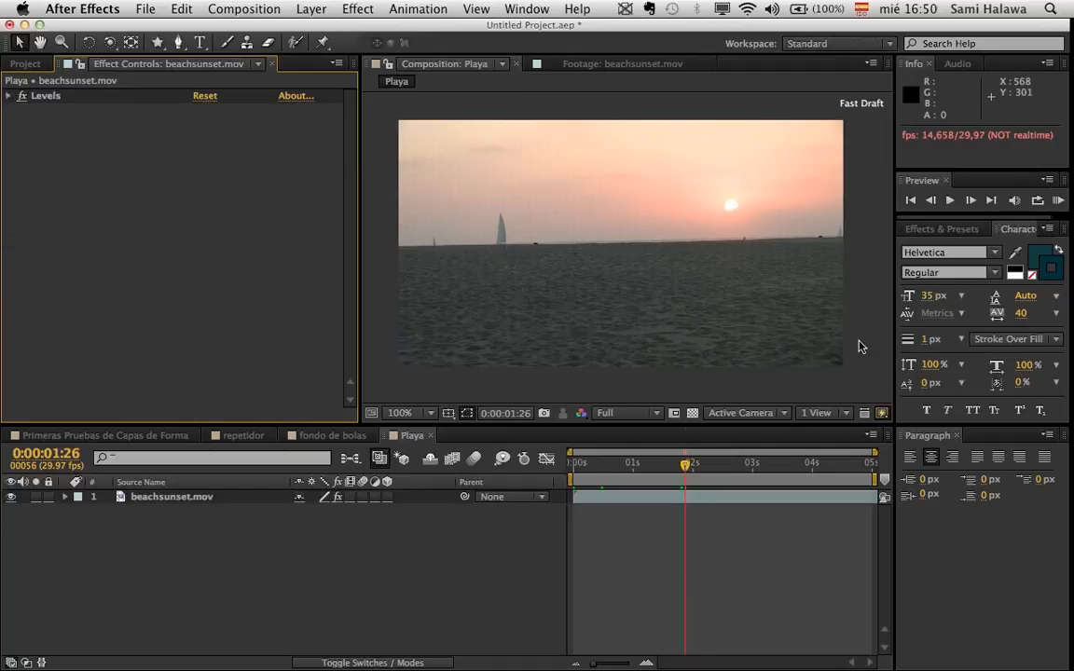
{"action": "left_click", "coordinate": [798, 174]}
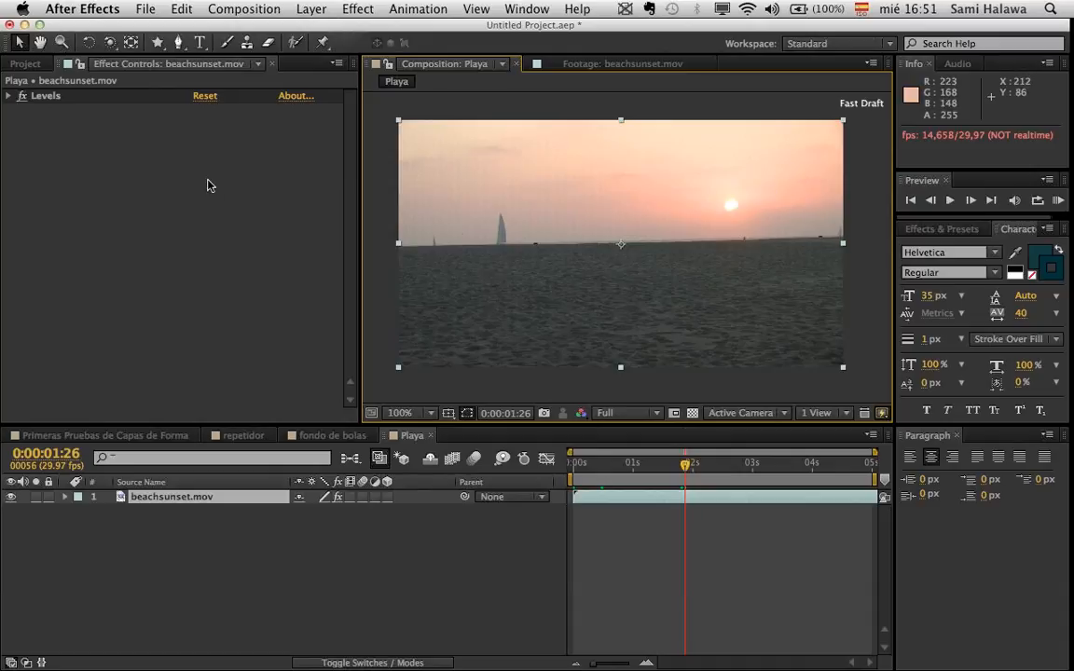
{"action": "left_click", "coordinate": [227, 206]}
{"action": "left_click", "coordinate": [396, 335]}
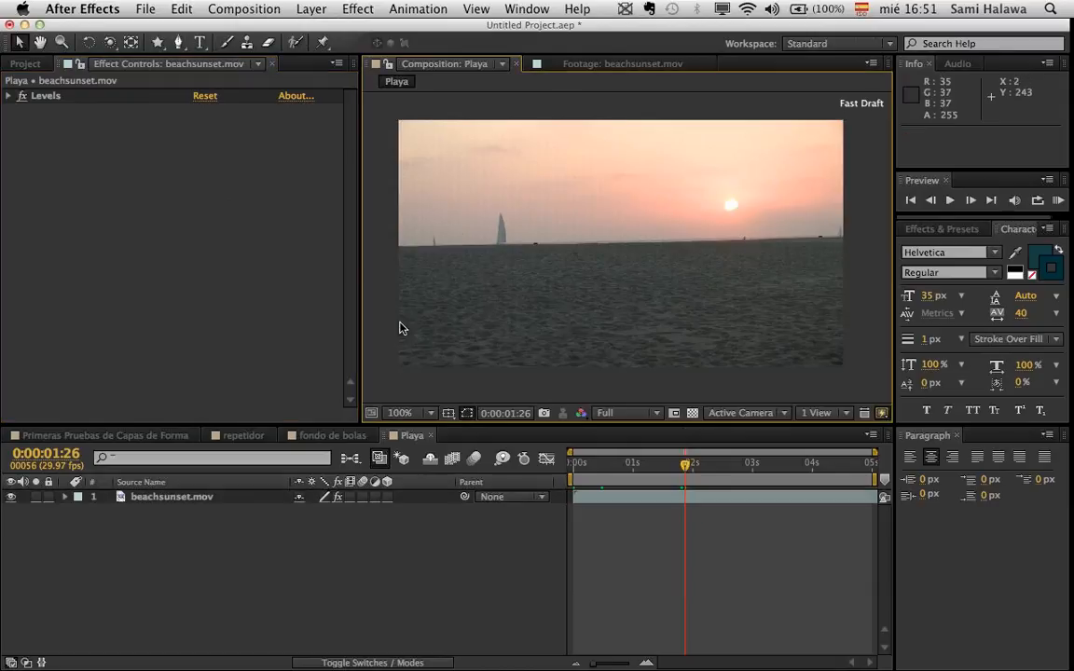
- Try drawing a four-point shape with the Pen tool while no layer is selected, and delete the resulting shape layer
{"action": "left_click", "coordinate": [179, 44]}
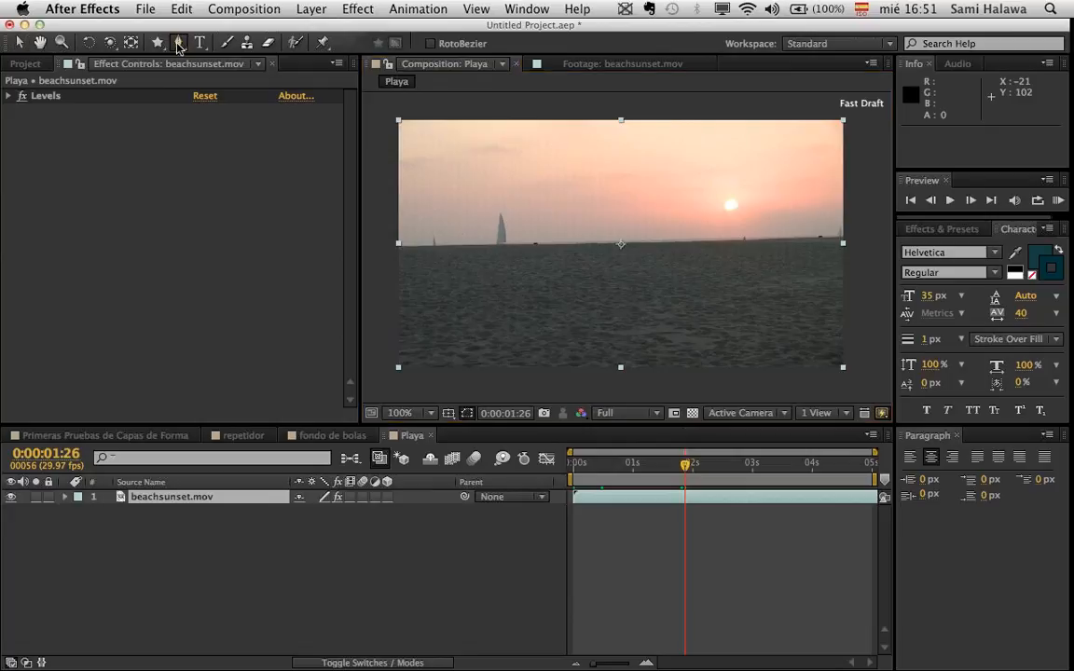
{"action": "left_click", "coordinate": [245, 513]}
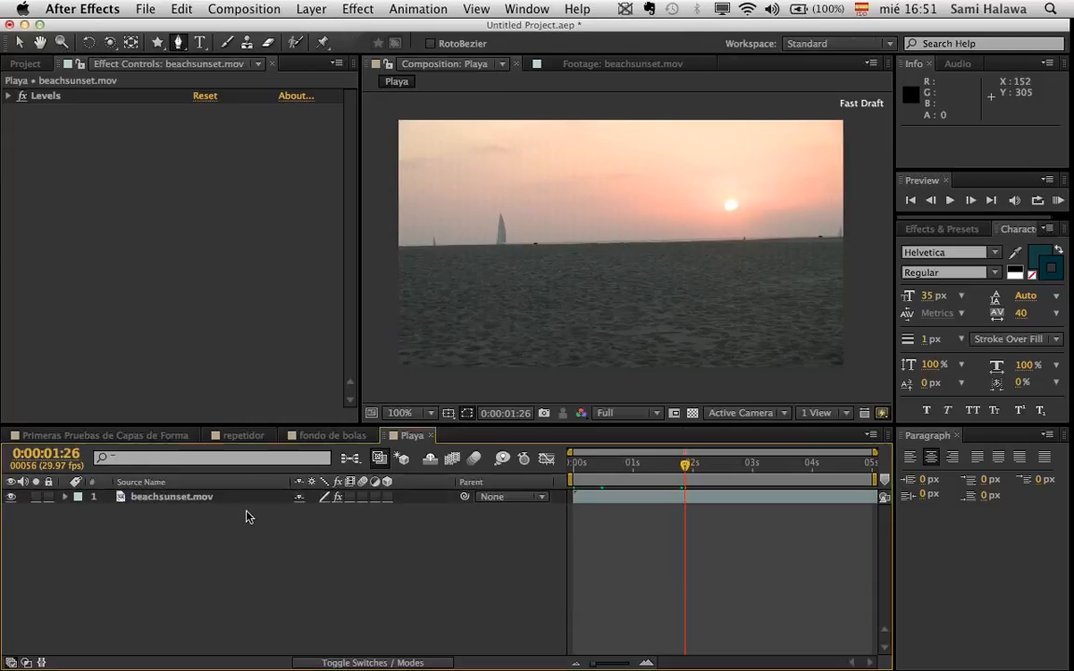
{"action": "left_click", "coordinate": [572, 206]}
{"action": "left_click", "coordinate": [694, 236]}
{"action": "left_click", "coordinate": [646, 278]}
{"action": "left_click", "coordinate": [533, 246]}
{"action": "left_click", "coordinate": [573, 207]}
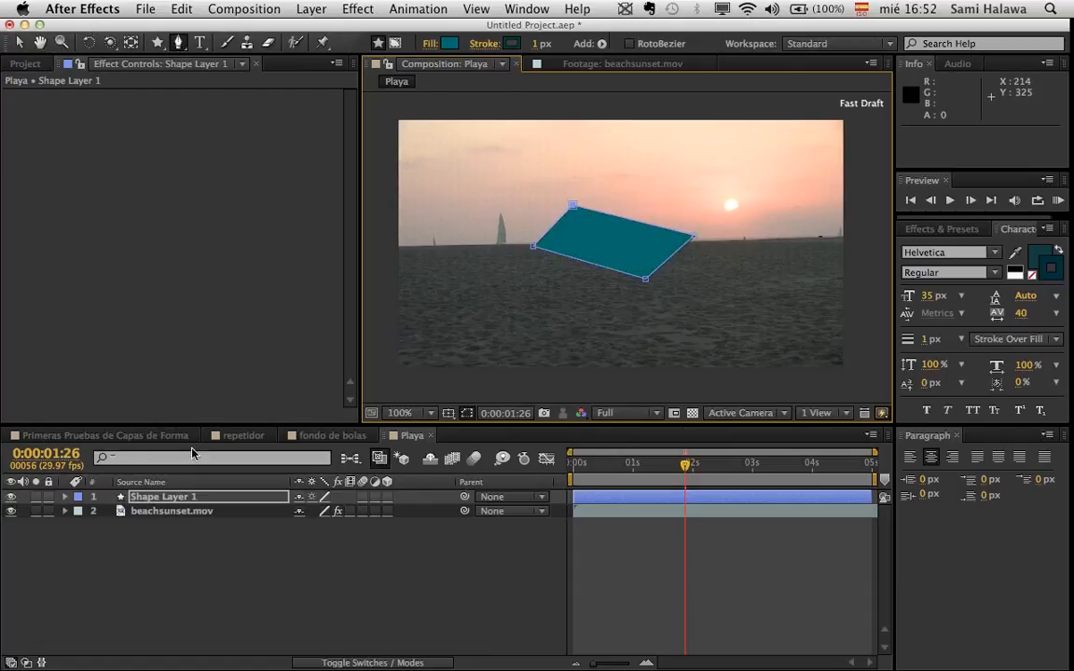
{"action": "left_click", "coordinate": [225, 499]}
{"action": "key", "text": "Delete"}
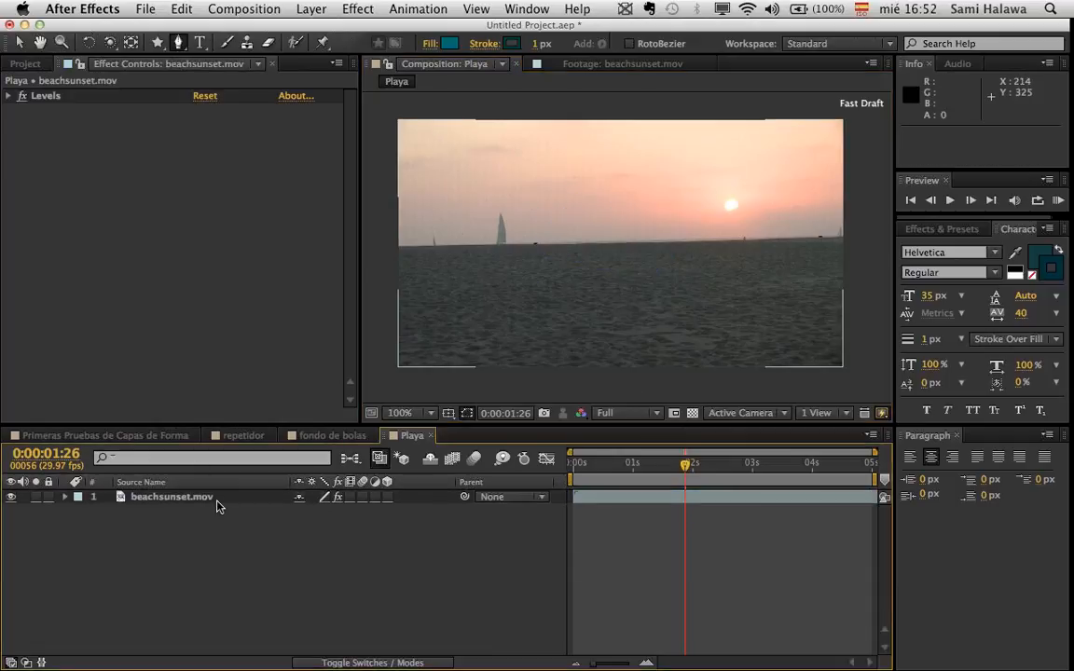
- Draw a closed four-point Pen mask around the sailboat on the beachsunset.mov layer
{"action": "left_click", "coordinate": [215, 497]}
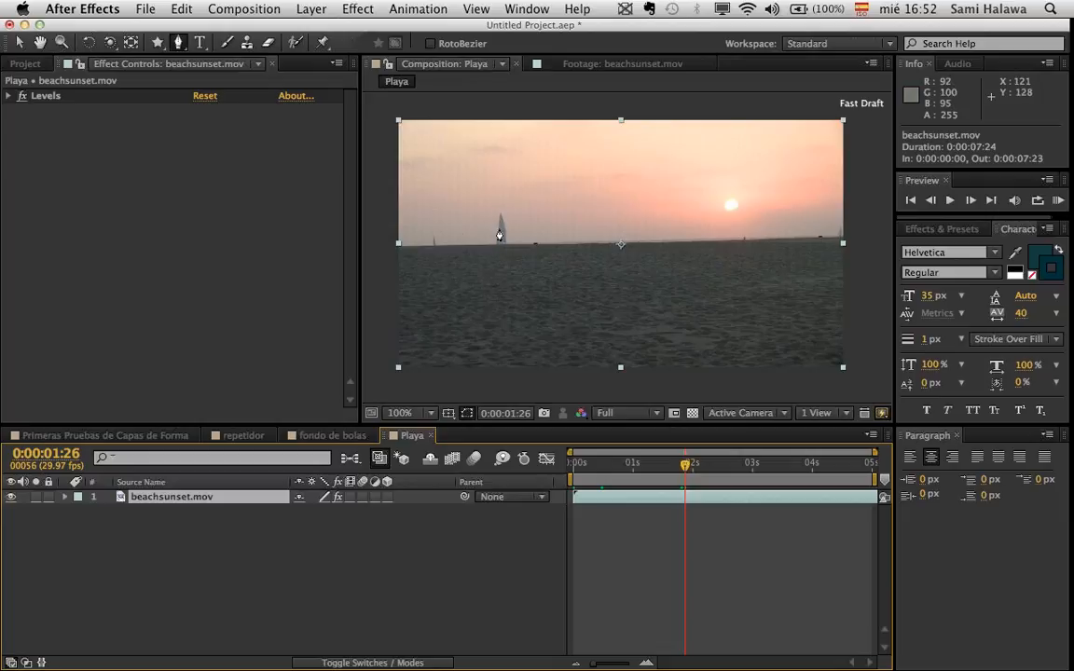
{"action": "left_click", "coordinate": [479, 189]}
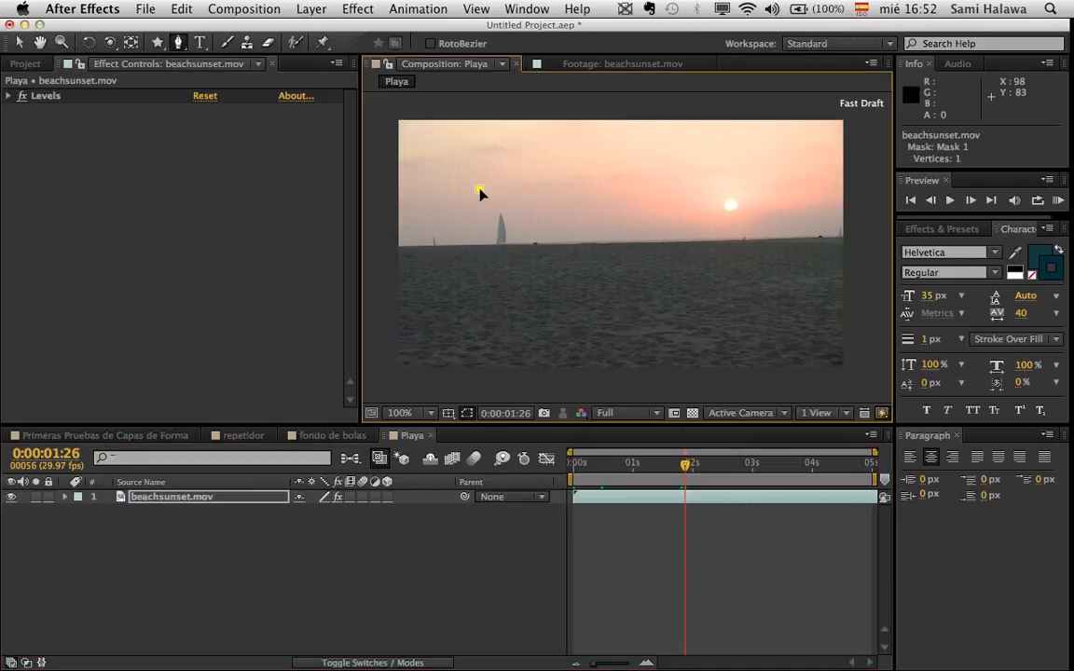
{"action": "left_click", "coordinate": [470, 275]}
{"action": "left_click", "coordinate": [560, 271]}
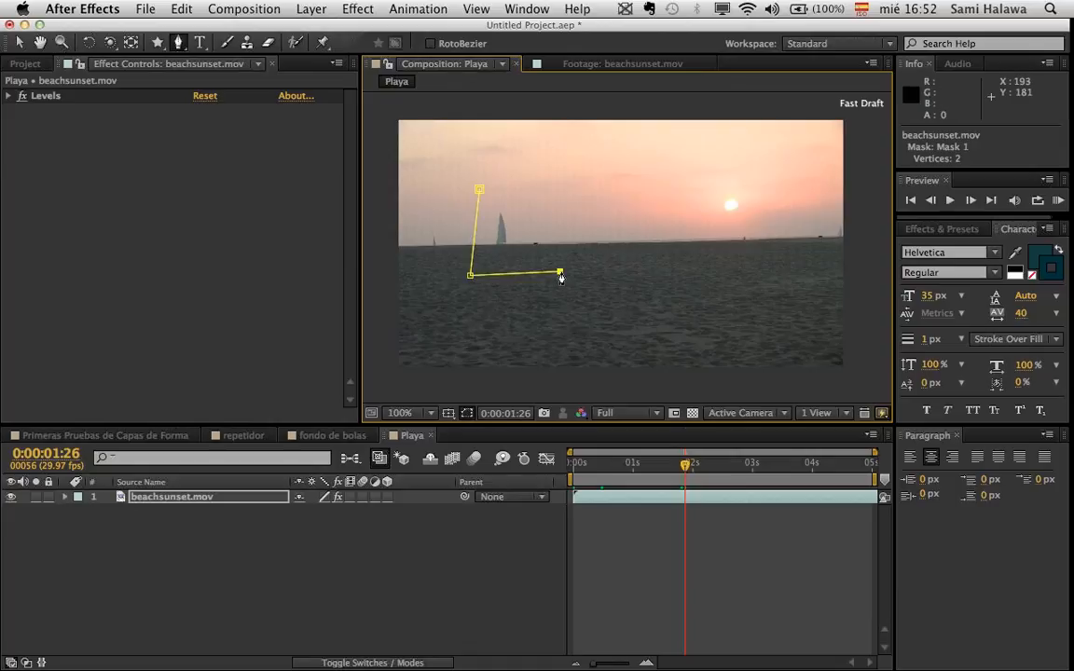
{"action": "left_click", "coordinate": [545, 181]}
{"action": "left_click", "coordinate": [479, 189]}
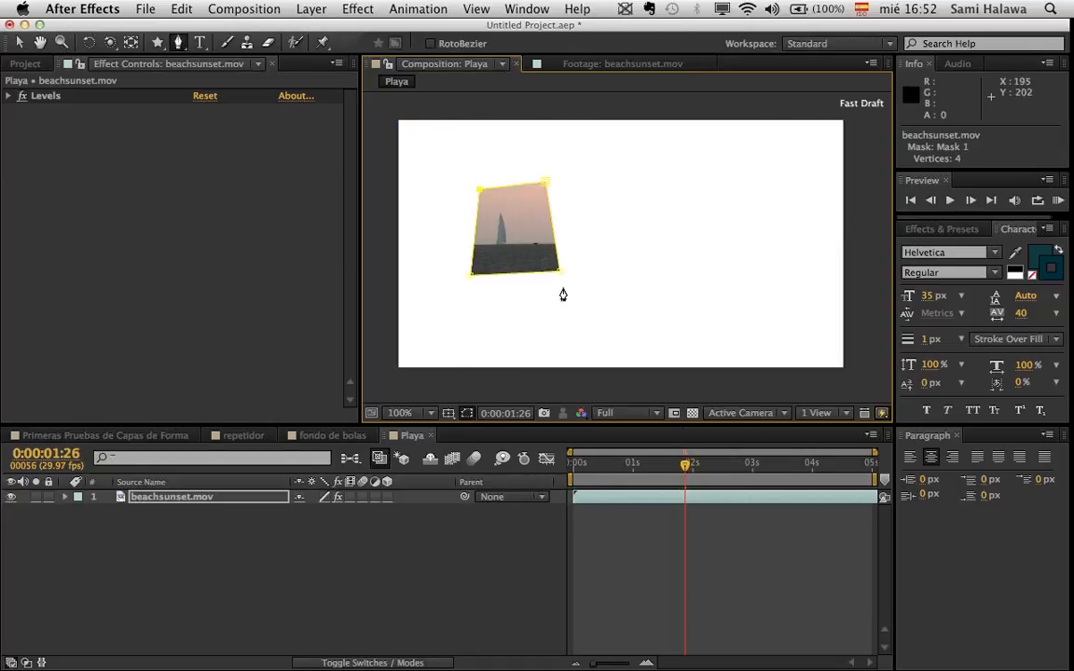
{"action": "scroll", "coordinate": [554, 280], "scroll_direction": "up", "scroll_amount": 1}
{"action": "scroll", "coordinate": [552, 278], "scroll_direction": "down", "scroll_amount": 1}
{"action": "scroll", "coordinate": [534, 232], "scroll_direction": "up", "scroll_amount": 1}
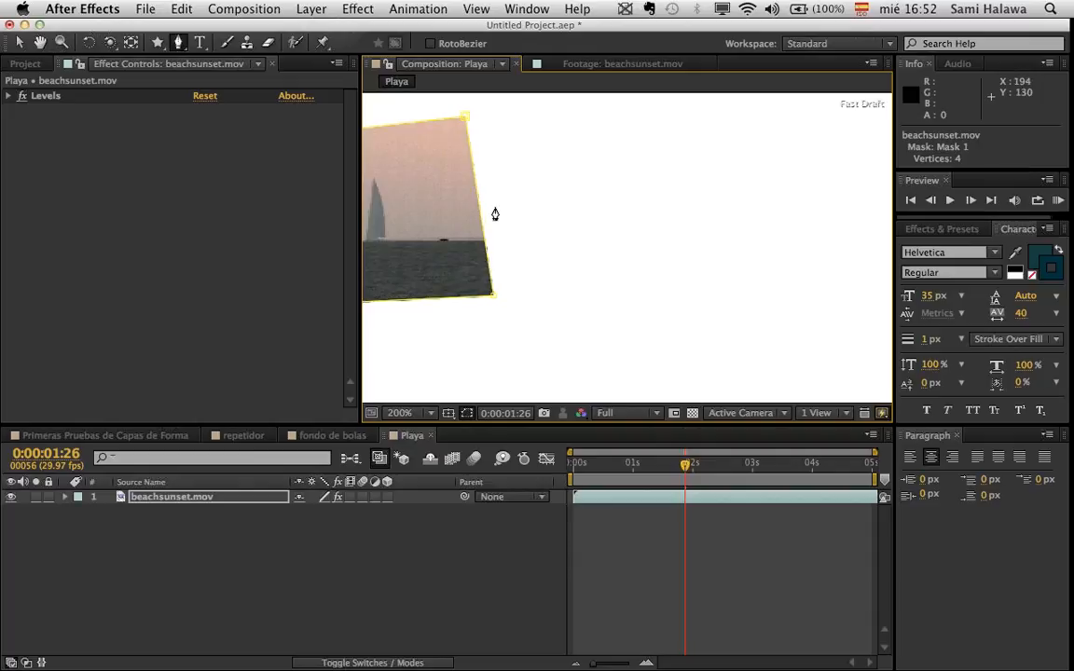
{"action": "scroll", "coordinate": [476, 206], "scroll_direction": "down", "scroll_amount": 1}
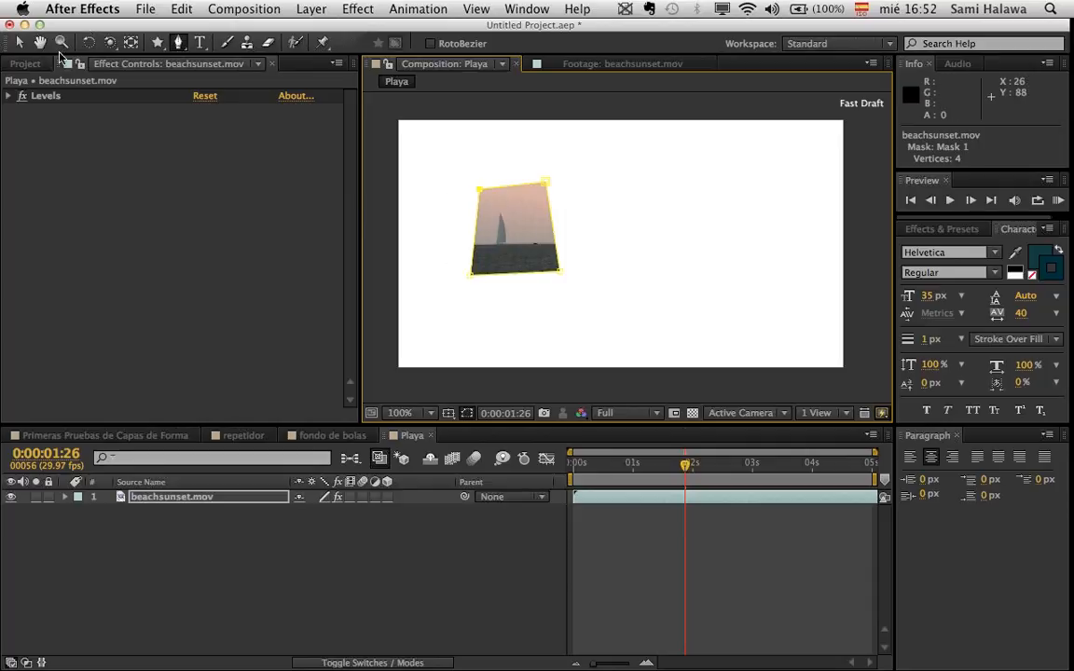
- Move the mask's upper corners outward and add a vertex to its upper edge and another to its left edge
{"action": "left_click", "coordinate": [18, 42]}
{"action": "left_click_drag", "start_coordinate": [479, 190], "coordinate": [458, 180]}
{"action": "mouse_move", "coordinate": [539, 185]}
{"action": "left_mouse_down"}
{"action": "mouse_move", "coordinate": [555, 185]}
{"action": "mouse_move", "coordinate": [549, 172]}
{"action": "mouse_move", "coordinate": [551, 186]}
{"action": "left_mouse_up"}
{"action": "left_click_drag", "start_coordinate": [179, 43], "coordinate": [270, 64]}
{"action": "left_click", "coordinate": [505, 181]}
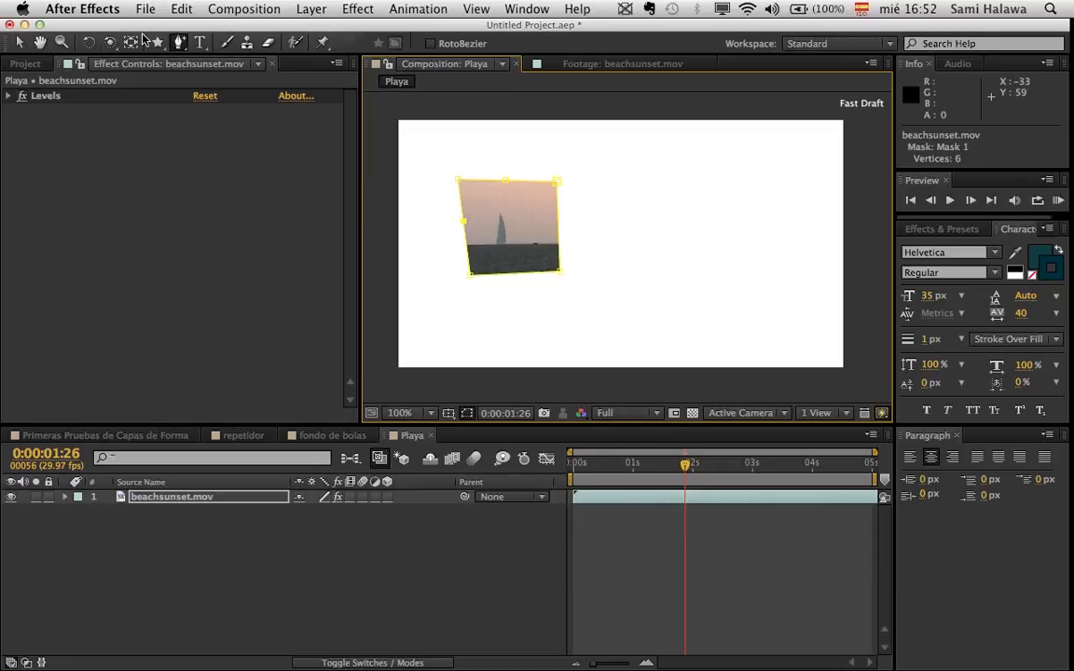
- Raise the added vertex on the mask's upper edge above the corners to form a peak over the sailboat
{"action": "left_click", "coordinate": [16, 41]}
{"action": "left_click", "coordinate": [504, 182]}
{"action": "double_click", "coordinate": [511, 179]}
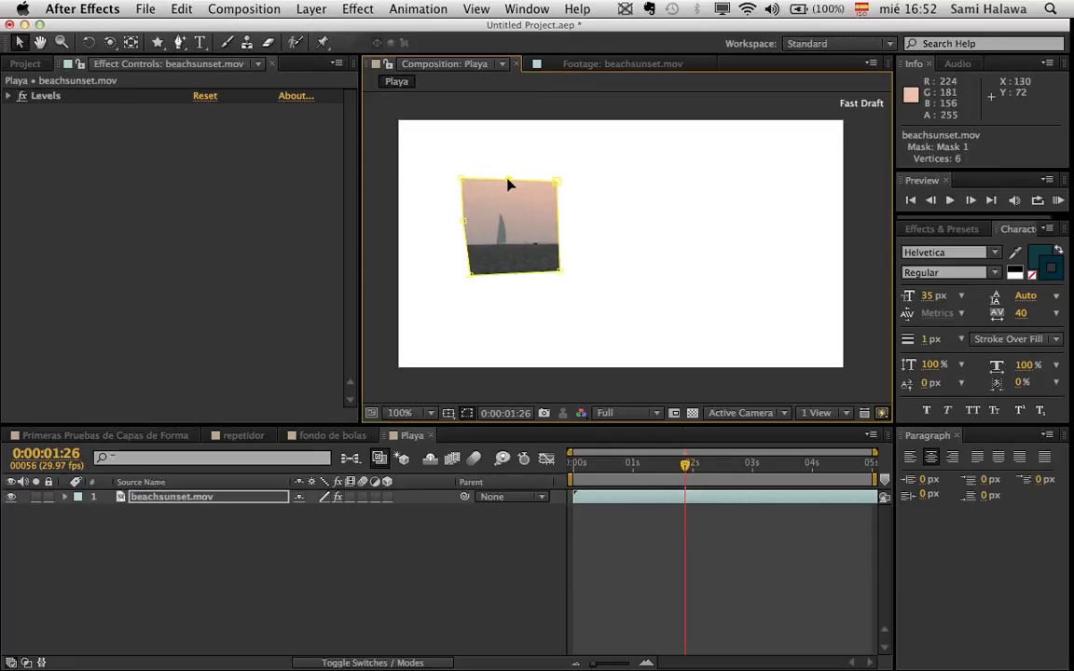
{"action": "double_click", "coordinate": [512, 168]}
{"action": "left_click", "coordinate": [510, 181]}
{"action": "mouse_move", "coordinate": [499, 159]}
{"action": "left_mouse_down"}
{"action": "mouse_move", "coordinate": [517, 189]}
{"action": "mouse_move", "coordinate": [508, 161]}
{"action": "left_mouse_up"}
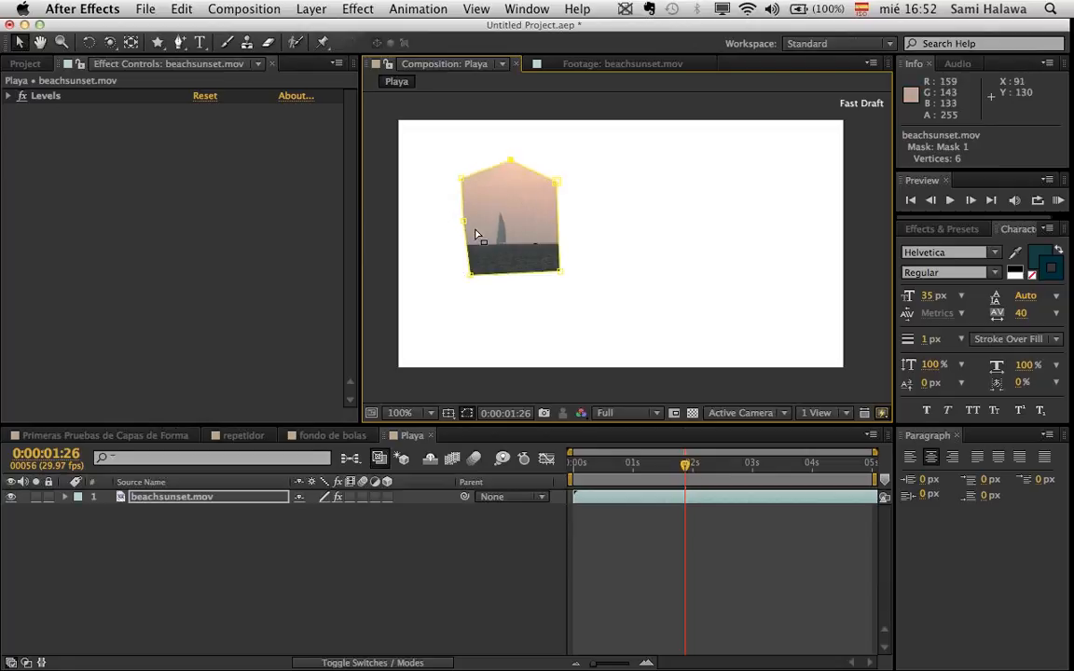
- Reshape the mask by moving its left vertex outward, levelling the lower right corner, lowering the upper right corner, and nudging the peak
{"action": "mouse_move", "coordinate": [463, 222]}
{"action": "left_mouse_down"}
{"action": "mouse_move", "coordinate": [443, 233]}
{"action": "mouse_move", "coordinate": [453, 241]}
{"action": "left_mouse_up"}
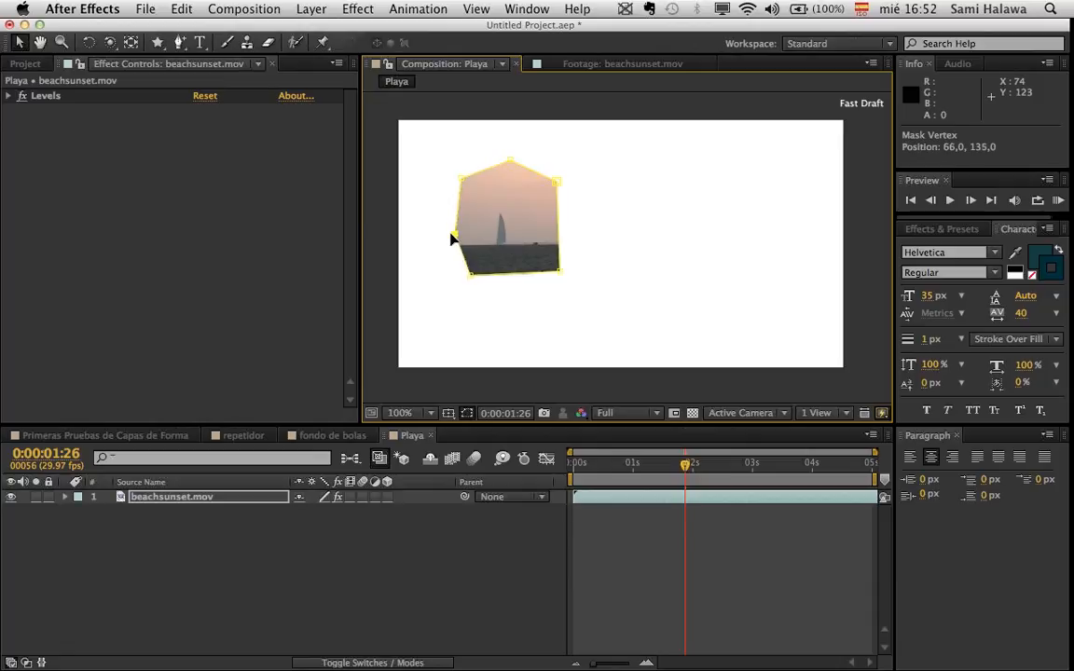
{"action": "mouse_move", "coordinate": [562, 272]}
{"action": "left_mouse_down"}
{"action": "mouse_move", "coordinate": [575, 278]}
{"action": "mouse_move", "coordinate": [558, 278]}
{"action": "left_mouse_up"}
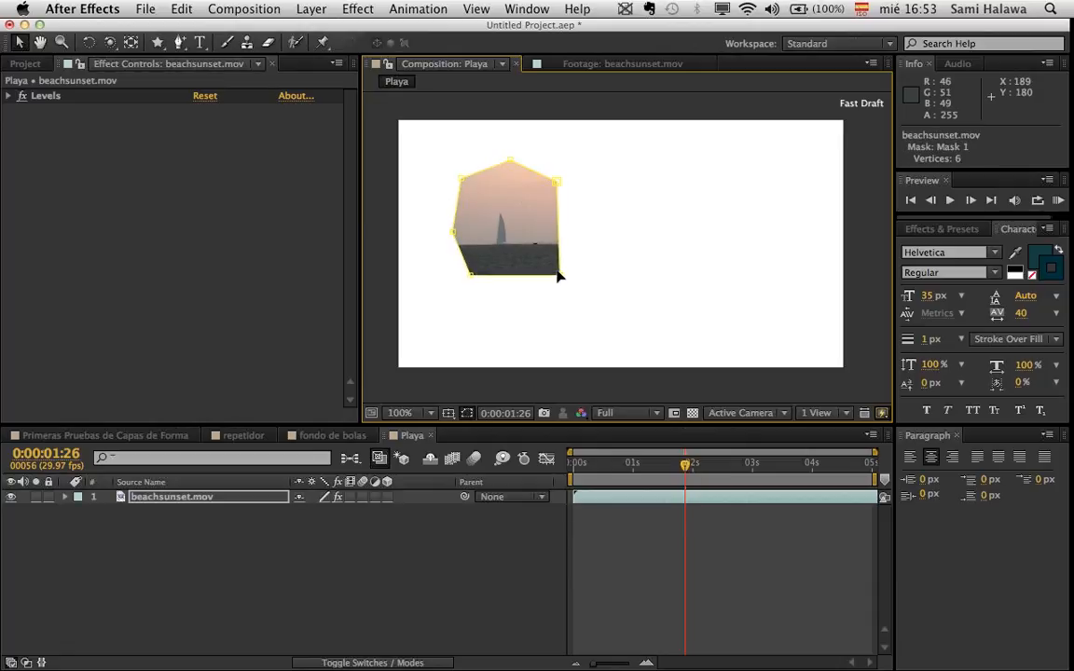
{"action": "left_click_drag", "start_coordinate": [554, 181], "coordinate": [564, 211]}
{"action": "left_click_drag", "start_coordinate": [512, 163], "coordinate": [517, 162]}
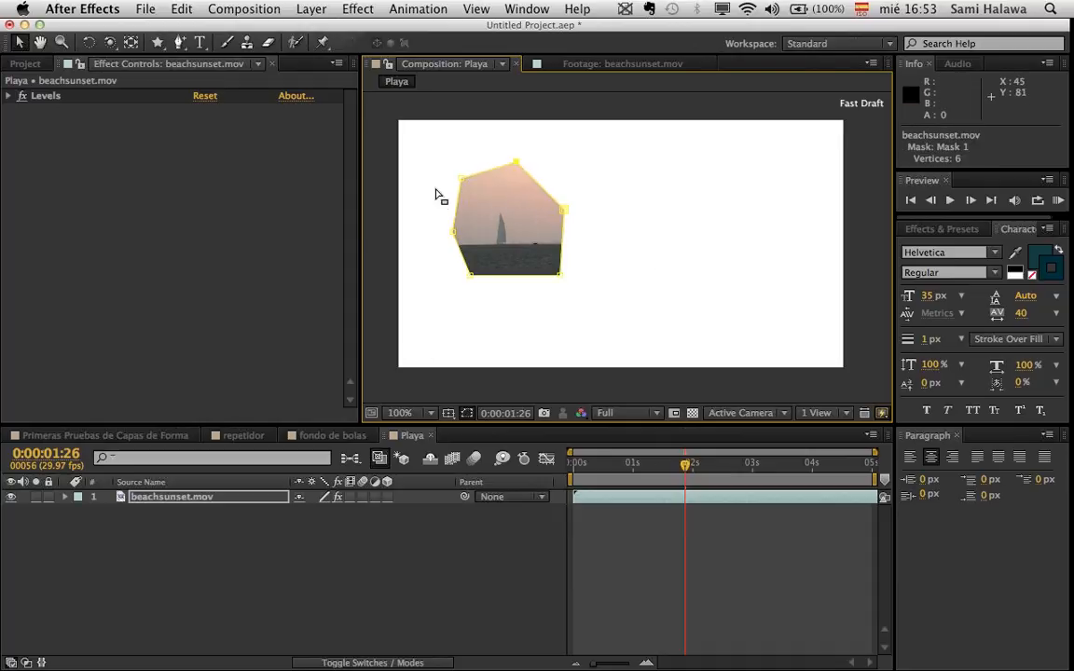
- Expand the beachsunset.mov layer's properties in the timeline and select its Effects group
{"action": "left_click", "coordinate": [142, 498]}
{"action": "left_click", "coordinate": [66, 499]}
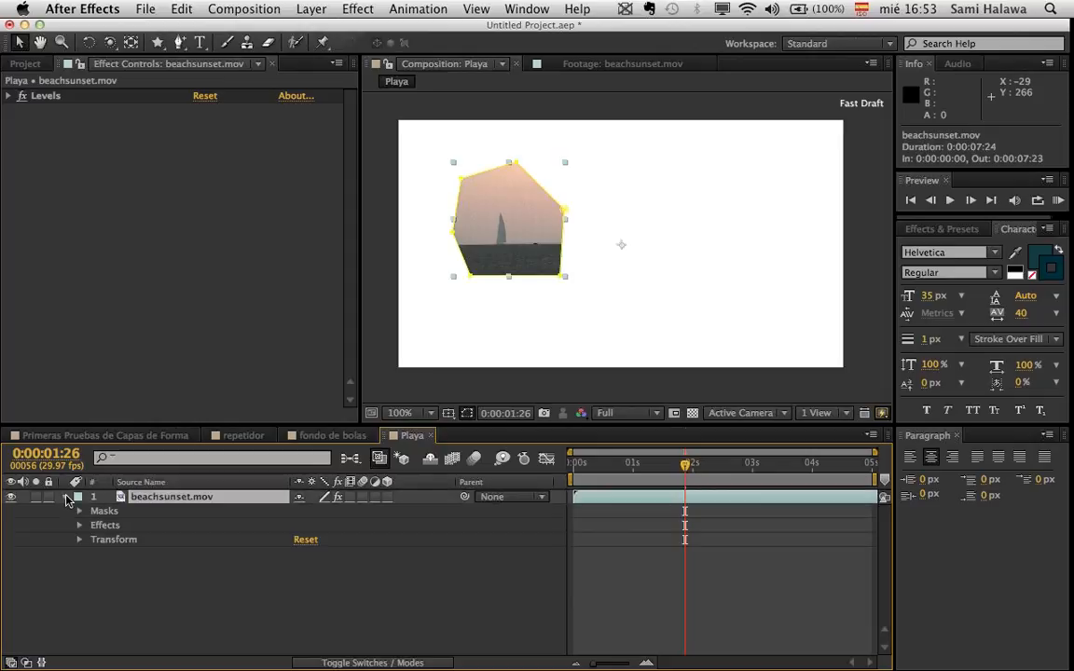
{"action": "left_click", "coordinate": [120, 539]}
{"action": "left_click", "coordinate": [102, 526]}
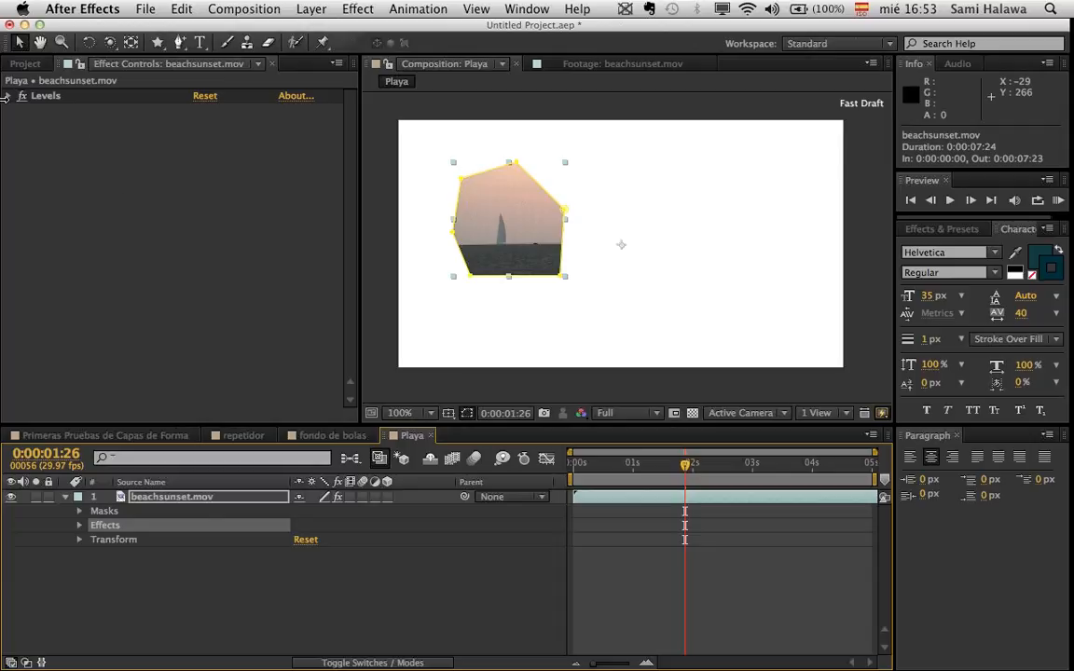
- Expand the beachsunset.mov layer's Masks group and the properties of Mask 1 in the timeline
{"action": "left_click", "coordinate": [67, 98]}
{"action": "left_click", "coordinate": [119, 540]}
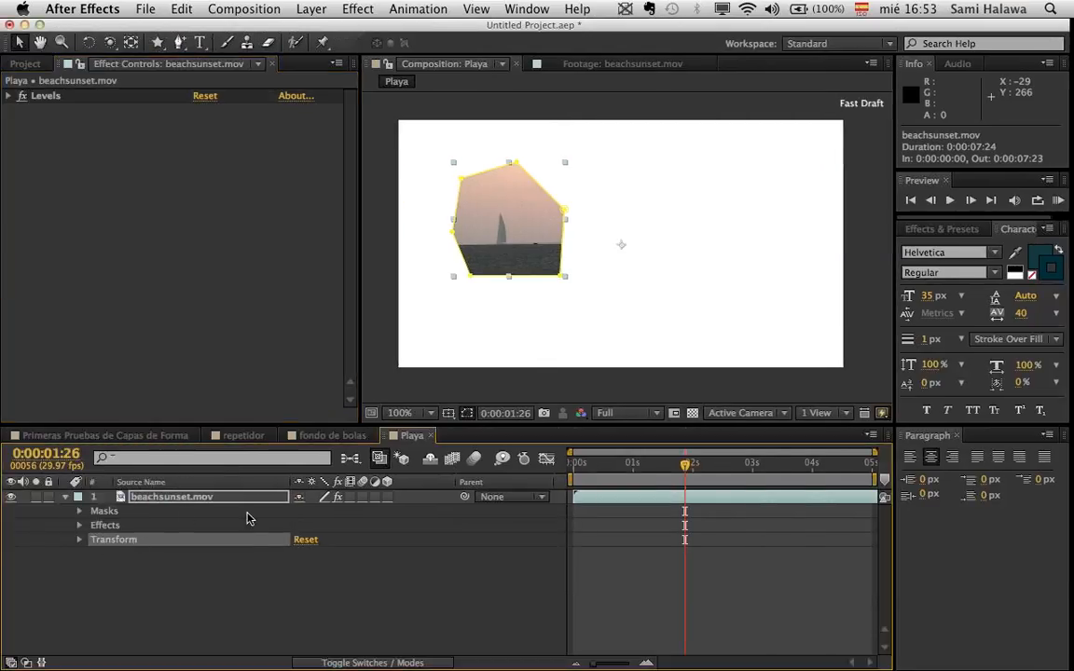
{"action": "left_click", "coordinate": [105, 512]}
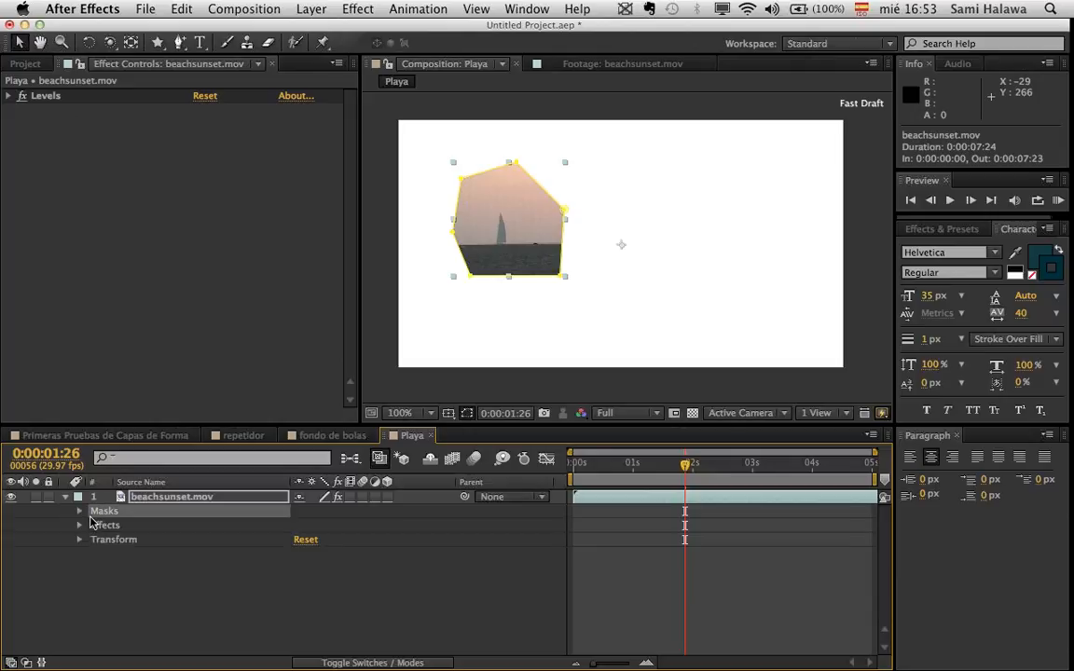
{"action": "left_click", "coordinate": [79, 512]}
{"action": "left_click", "coordinate": [134, 525]}
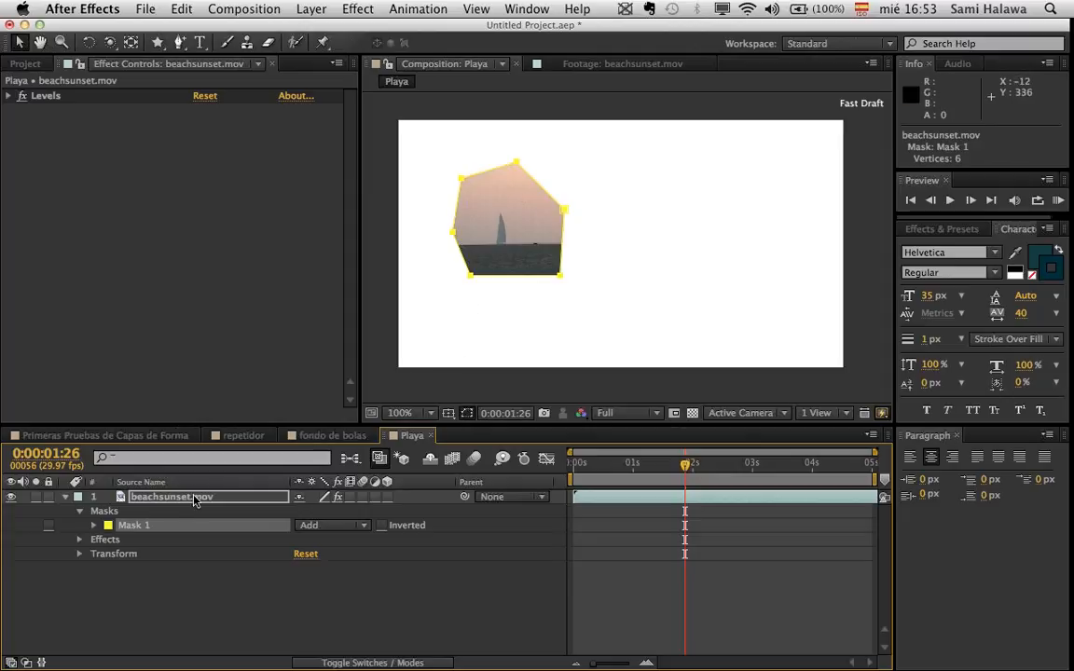
{"action": "left_click", "coordinate": [94, 526]}
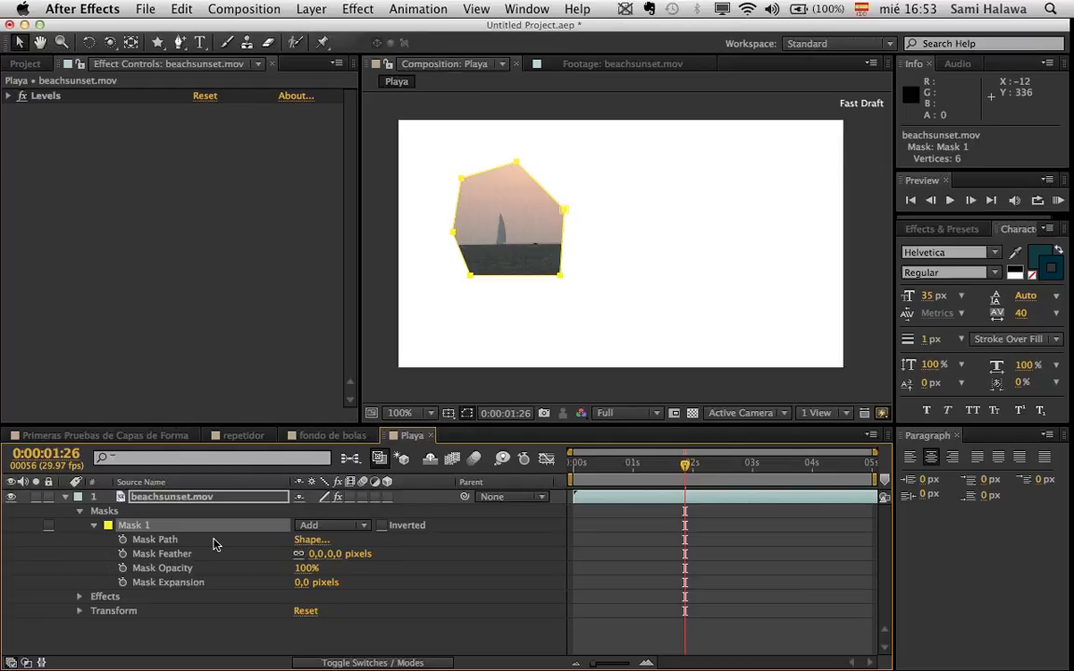
- Try the Subtract mode on Mask 1 and set the mode back to Add
{"action": "left_click", "coordinate": [164, 512]}
{"action": "left_click", "coordinate": [198, 526]}
{"action": "left_click", "coordinate": [317, 527]}
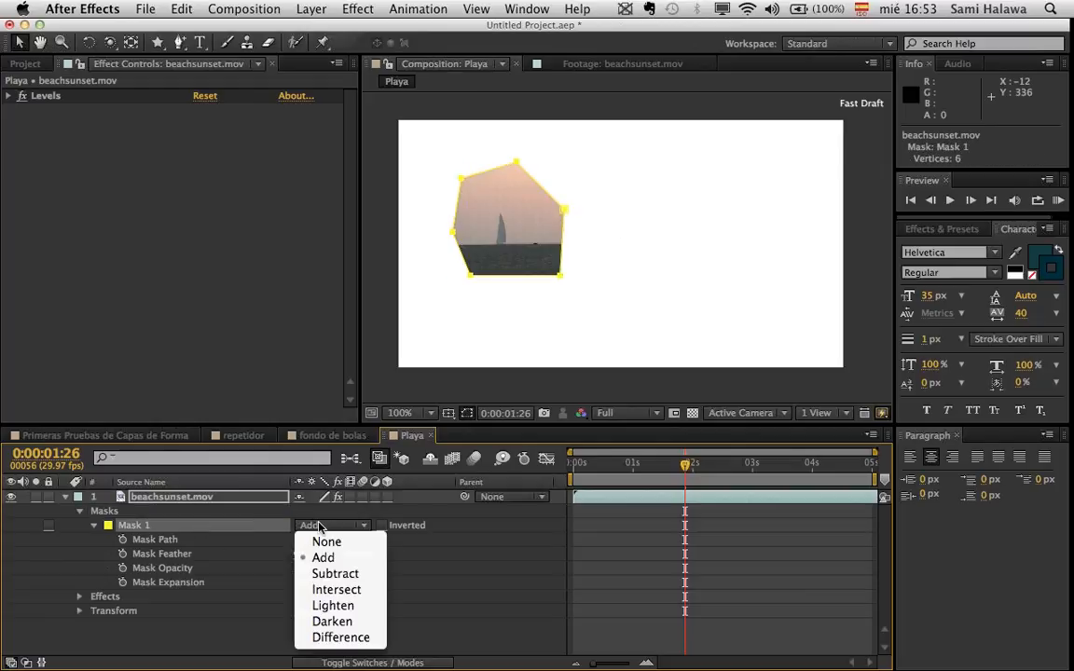
{"action": "left_click", "coordinate": [347, 573]}
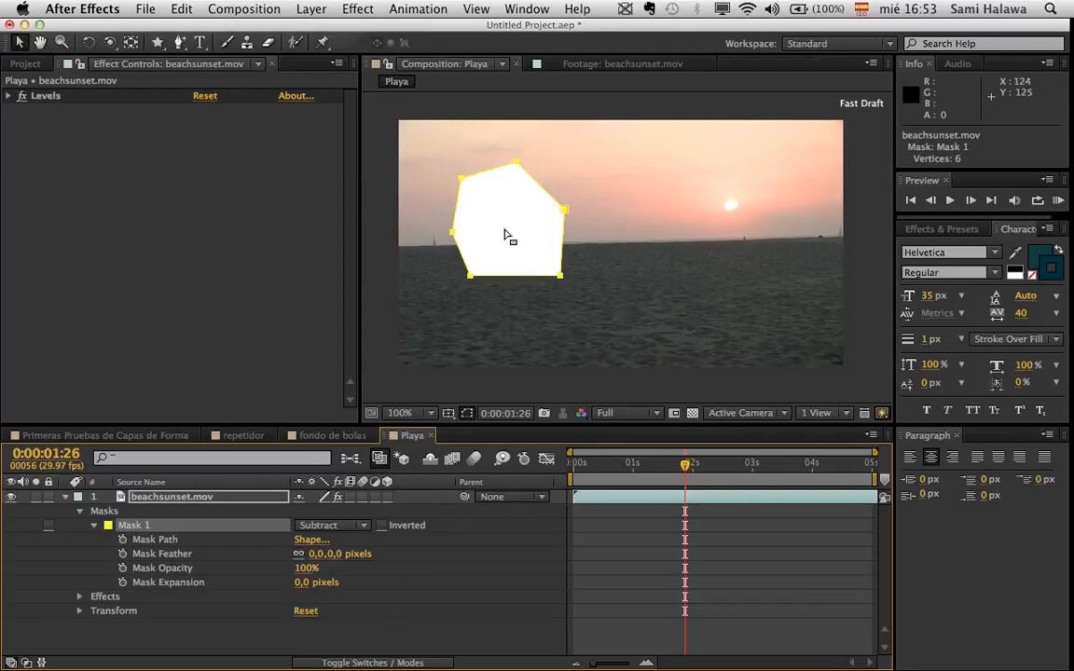
{"action": "left_click", "coordinate": [324, 530]}
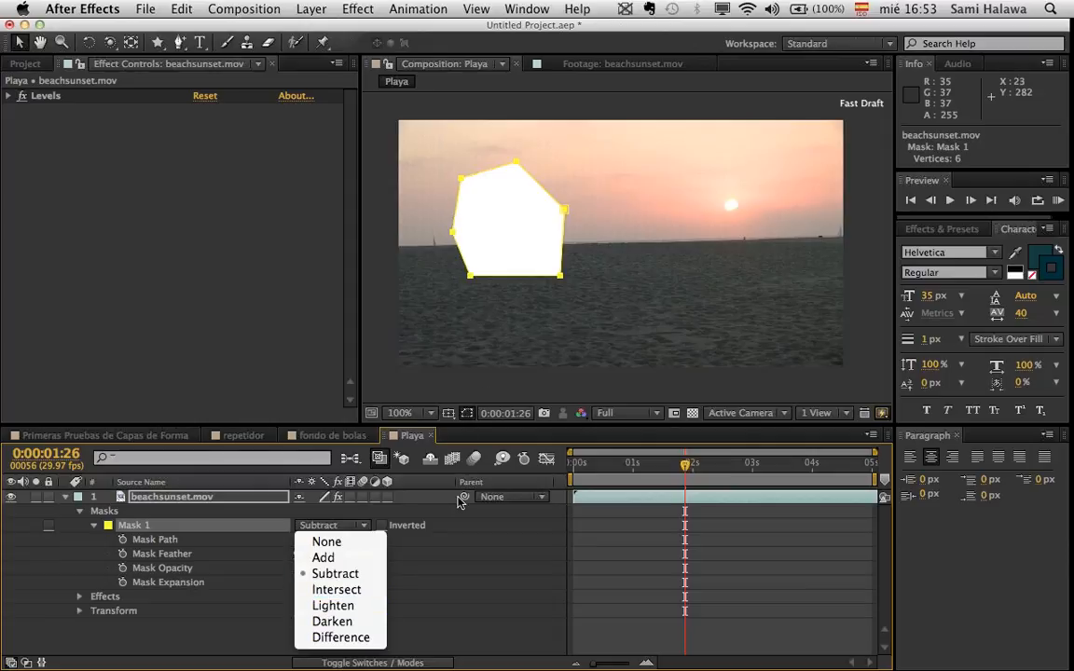
{"action": "left_click", "coordinate": [447, 538]}
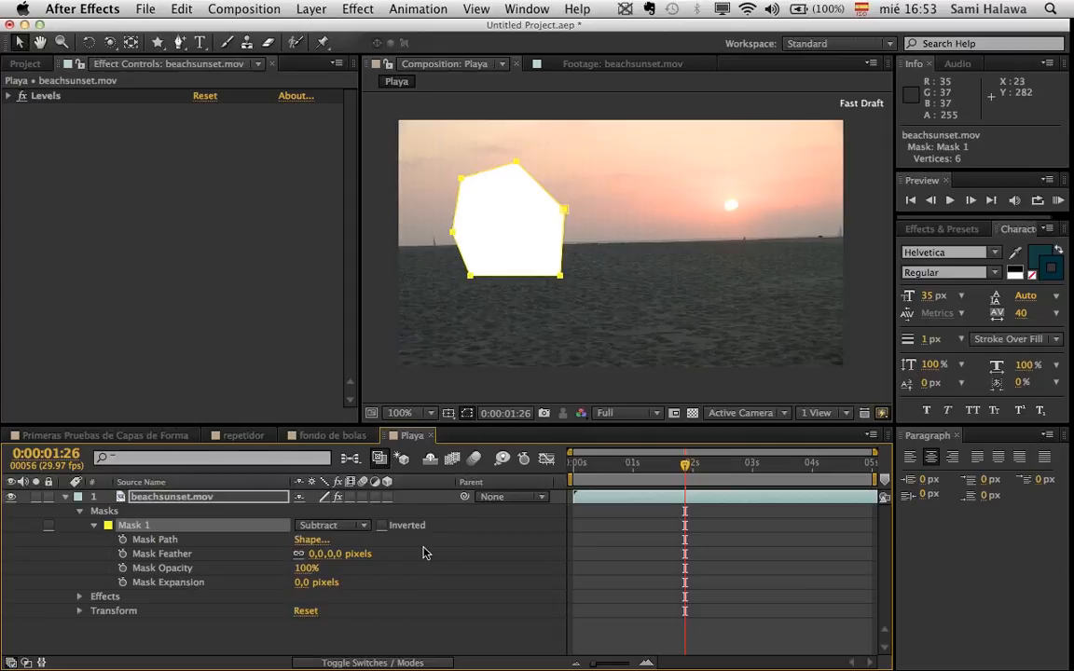
{"action": "left_click", "coordinate": [354, 528]}
{"action": "left_click", "coordinate": [363, 559]}
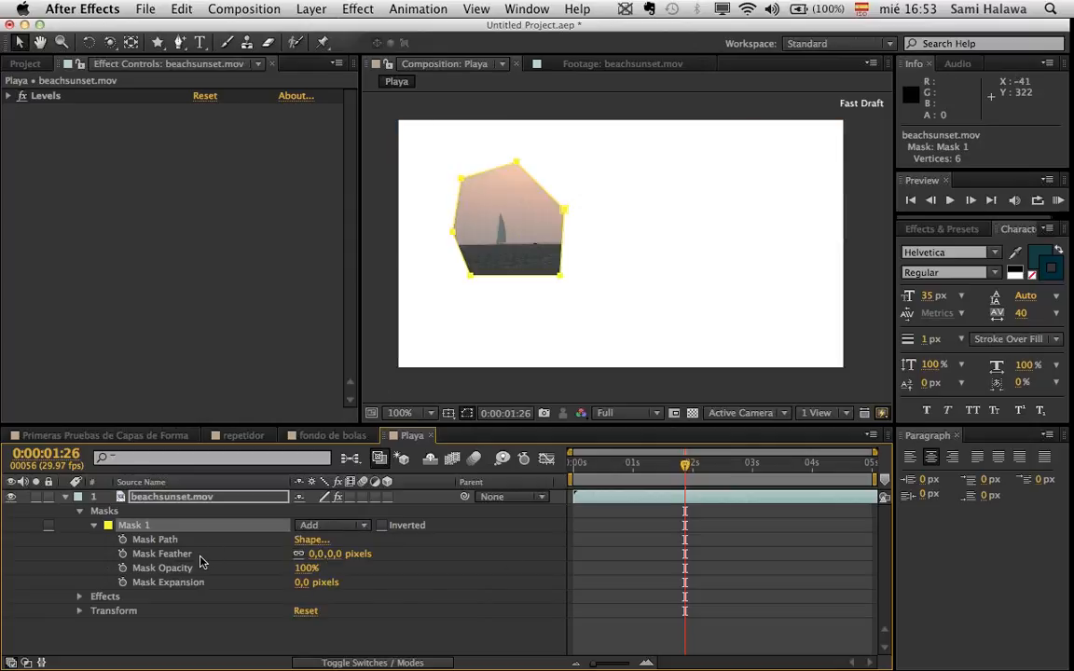
- Select Mask 1's Mask Path, shift the whole outline slightly downward, and lower its right vertex
{"action": "left_click", "coordinate": [210, 582]}
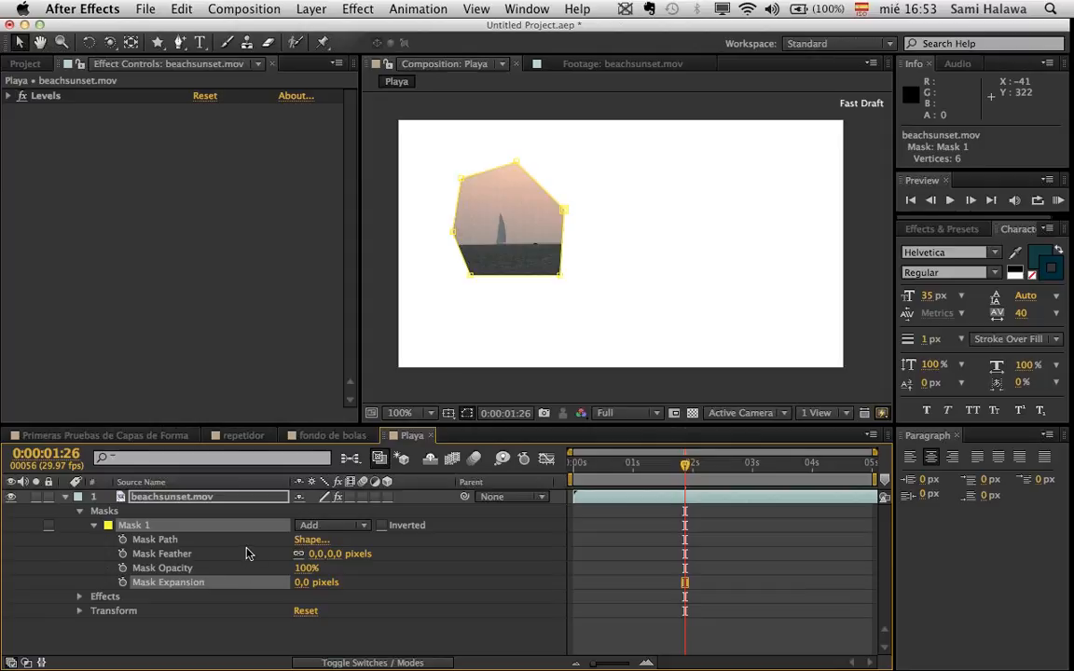
{"action": "left_click", "coordinate": [200, 541]}
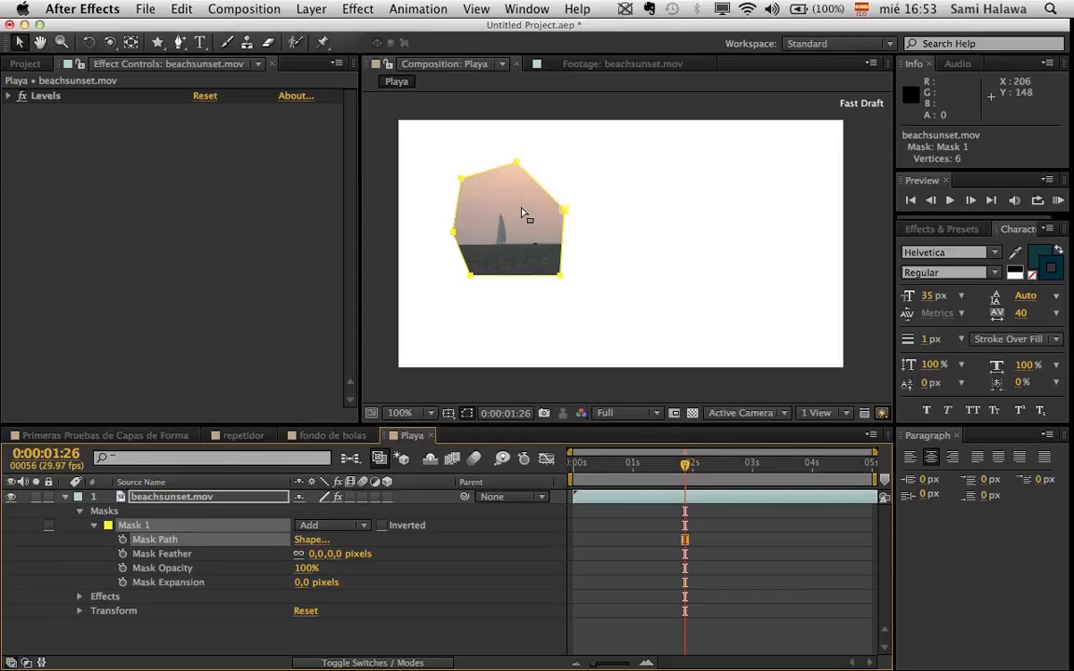
{"action": "mouse_move", "coordinate": [516, 166]}
{"action": "left_mouse_down"}
{"action": "mouse_move", "coordinate": [532, 174]}
{"action": "mouse_move", "coordinate": [515, 169]}
{"action": "left_mouse_up"}
{"action": "mouse_move", "coordinate": [561, 217]}
{"action": "left_mouse_down"}
{"action": "mouse_move", "coordinate": [582, 211]}
{"action": "mouse_move", "coordinate": [563, 218]}
{"action": "left_mouse_up"}
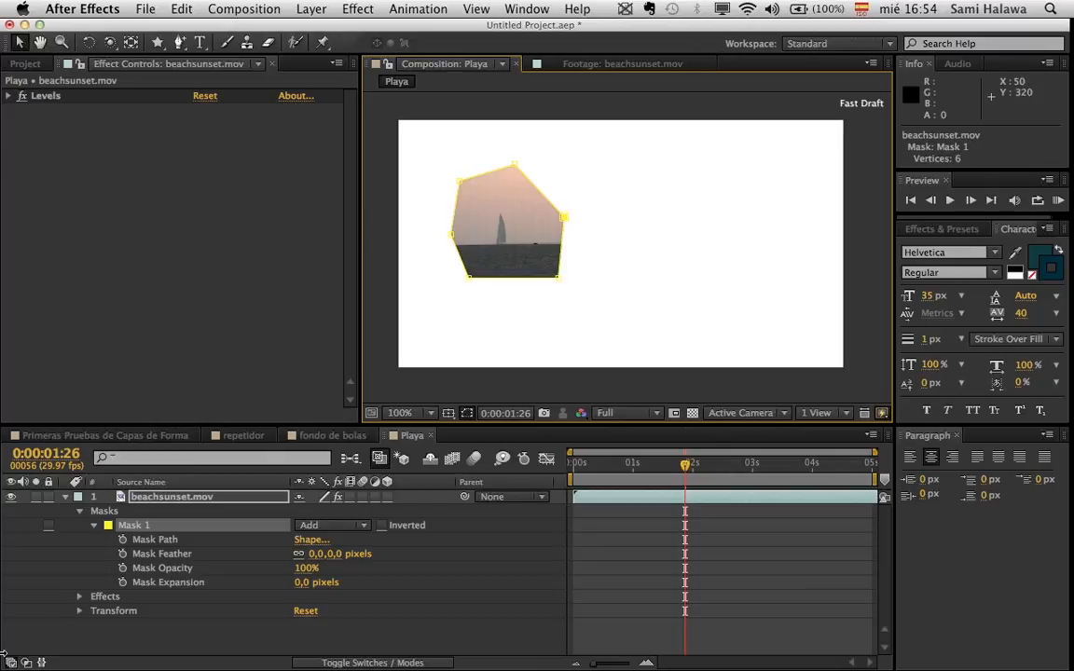
- Set Mask 1's Mask Feather to 144 pixels in both directions and keep its Mask Opacity at 100%
{"action": "left_click_drag", "start_coordinate": [192, 557], "coordinate": [222, 555]}
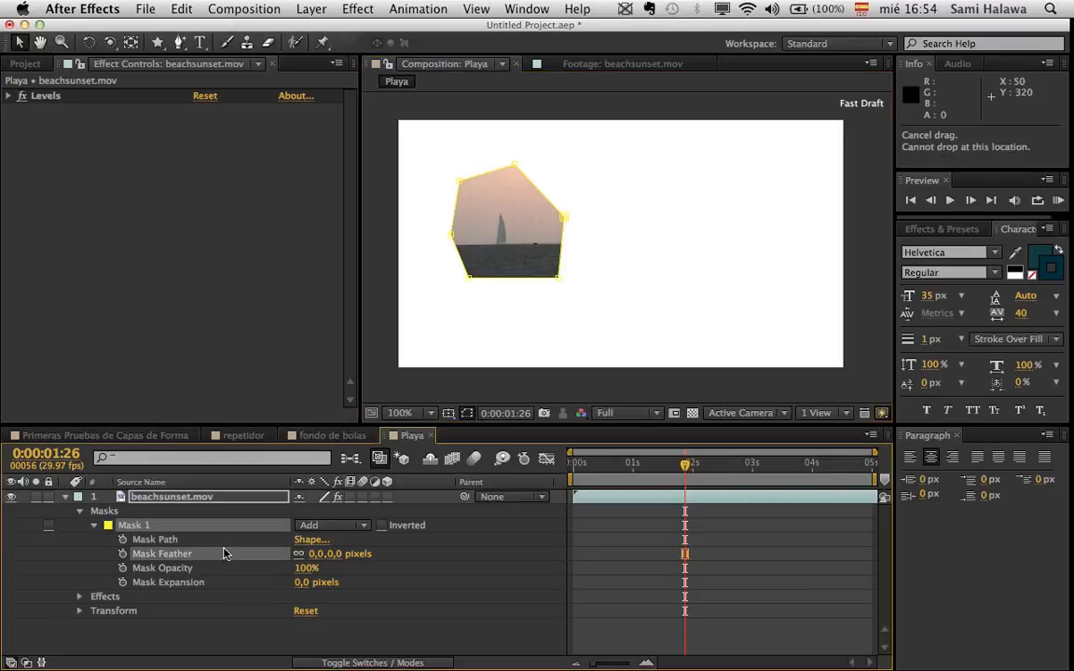
{"action": "left_click_drag", "start_coordinate": [520, 164], "coordinate": [469, 305]}
{"action": "left_click_drag", "start_coordinate": [312, 554], "coordinate": [354, 500]}
{"action": "left_click_drag", "start_coordinate": [301, 570], "coordinate": [364, 557]}
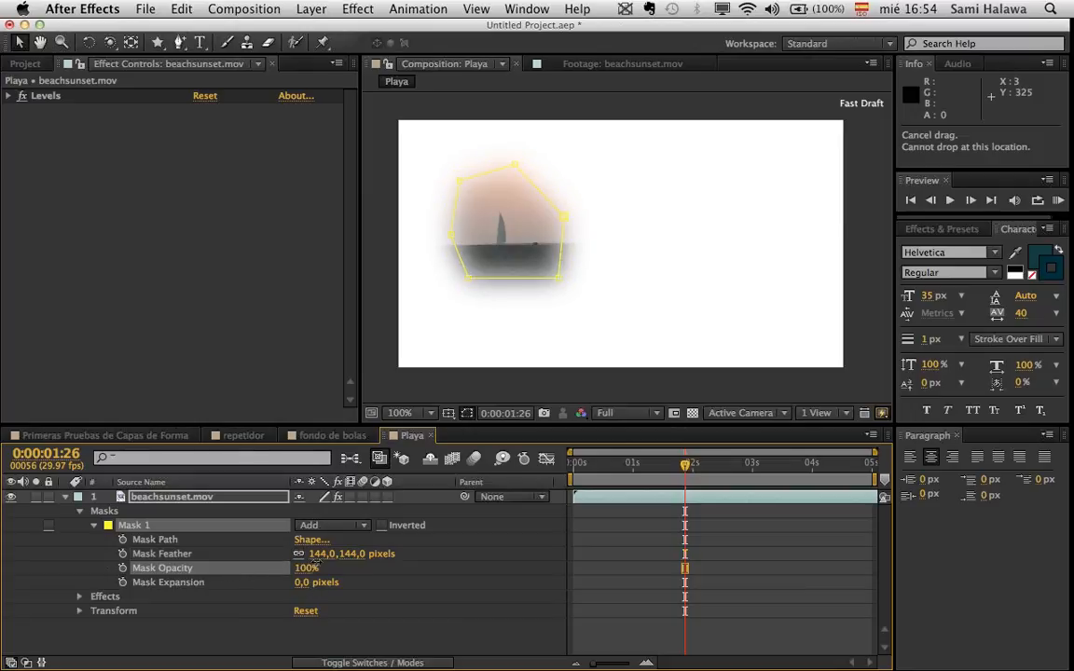
- Set Mask 1's Mask Expansion to 47 pixels and select the beachsunset.mov layer
{"action": "left_click", "coordinate": [184, 554]}
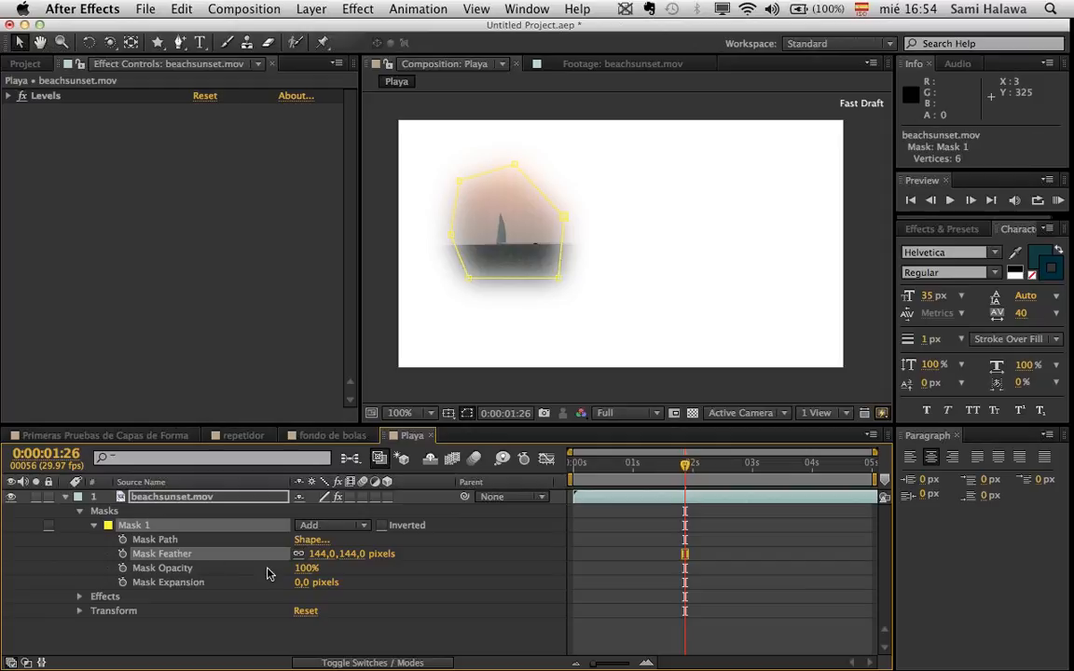
{"action": "left_click_drag", "start_coordinate": [299, 583], "coordinate": [435, 468]}
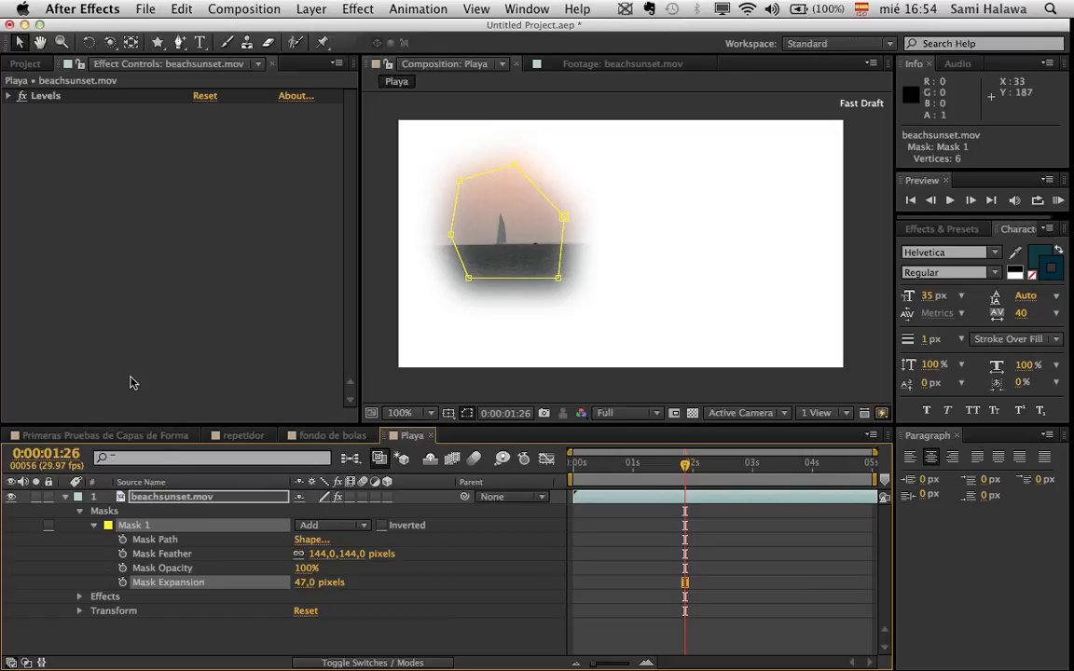
{"action": "left_click", "coordinate": [372, 339]}
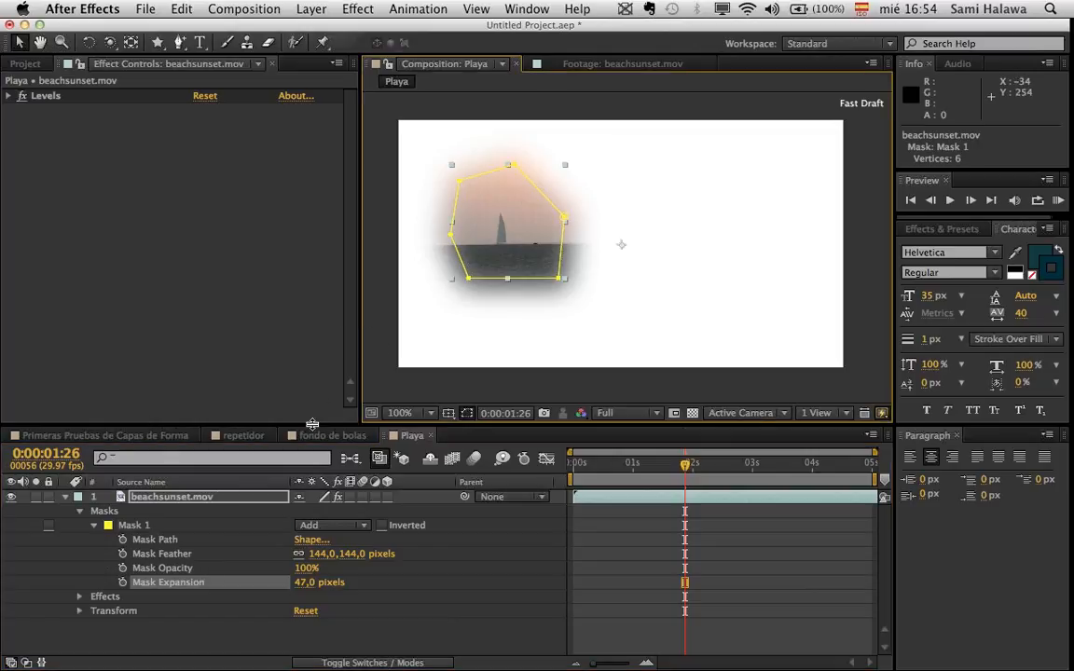
{"action": "left_click", "coordinate": [468, 296]}
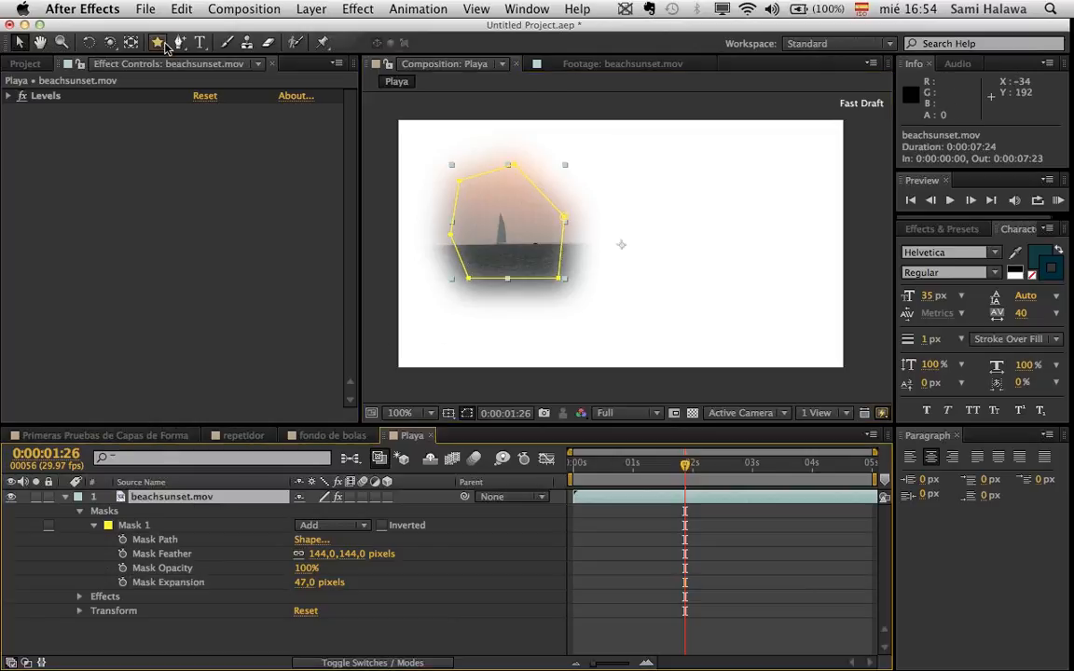
- Draw a closed curved mask with four vertices around the sun using the Pen tool
{"action": "left_click_drag", "start_coordinate": [179, 42], "coordinate": [226, 43]}
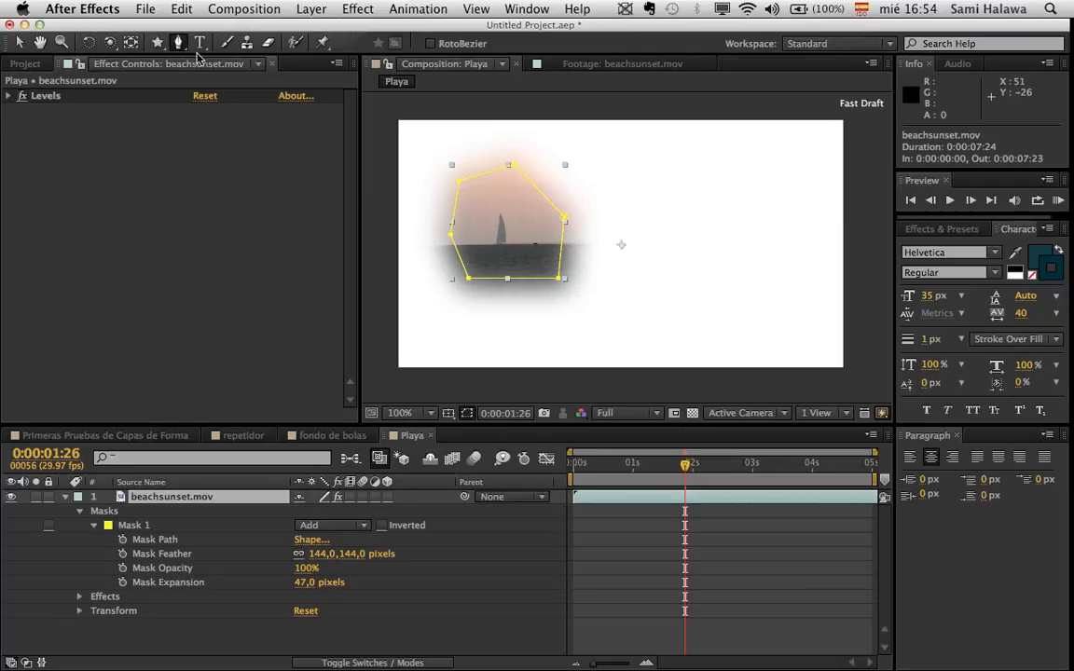
{"action": "left_click_drag", "start_coordinate": [178, 42], "coordinate": [222, 42]}
{"action": "left_click", "coordinate": [744, 171]}
{"action": "left_click_drag", "start_coordinate": [774, 225], "coordinate": [759, 275]}
{"action": "left_click_drag", "start_coordinate": [695, 220], "coordinate": [673, 255]}
{"action": "left_click_drag", "start_coordinate": [641, 174], "coordinate": [711, 140]}
{"action": "left_click", "coordinate": [746, 175]}
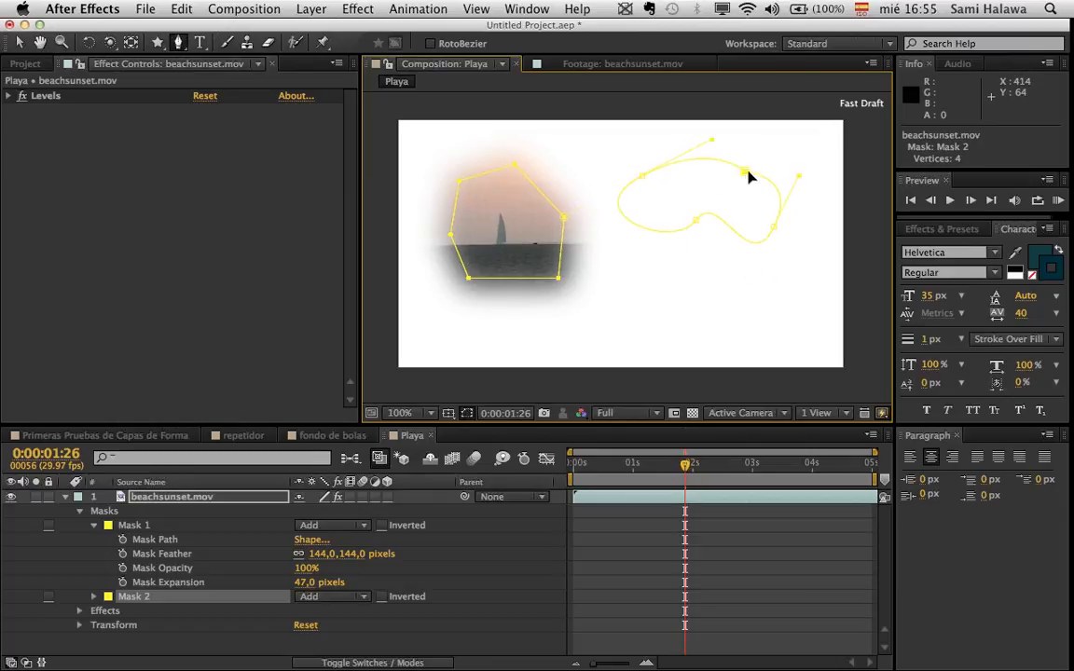
- Delete the curved mask's selected vertex and remove the whole of Mask 2 from the layer
{"action": "left_click", "coordinate": [20, 43]}
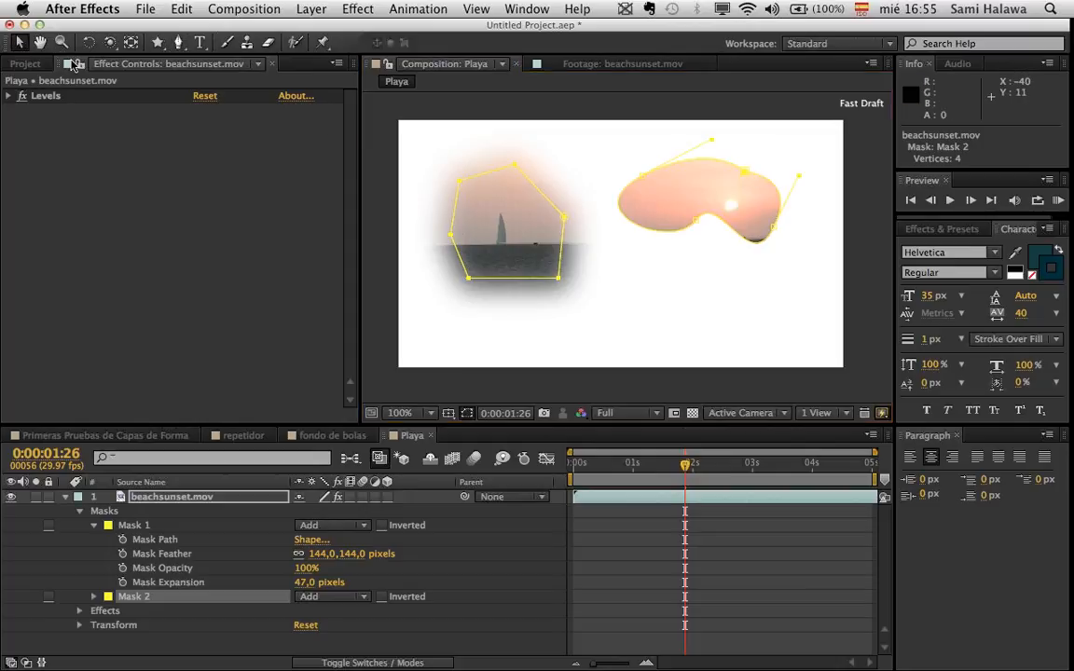
{"action": "key", "text": "Delete"}
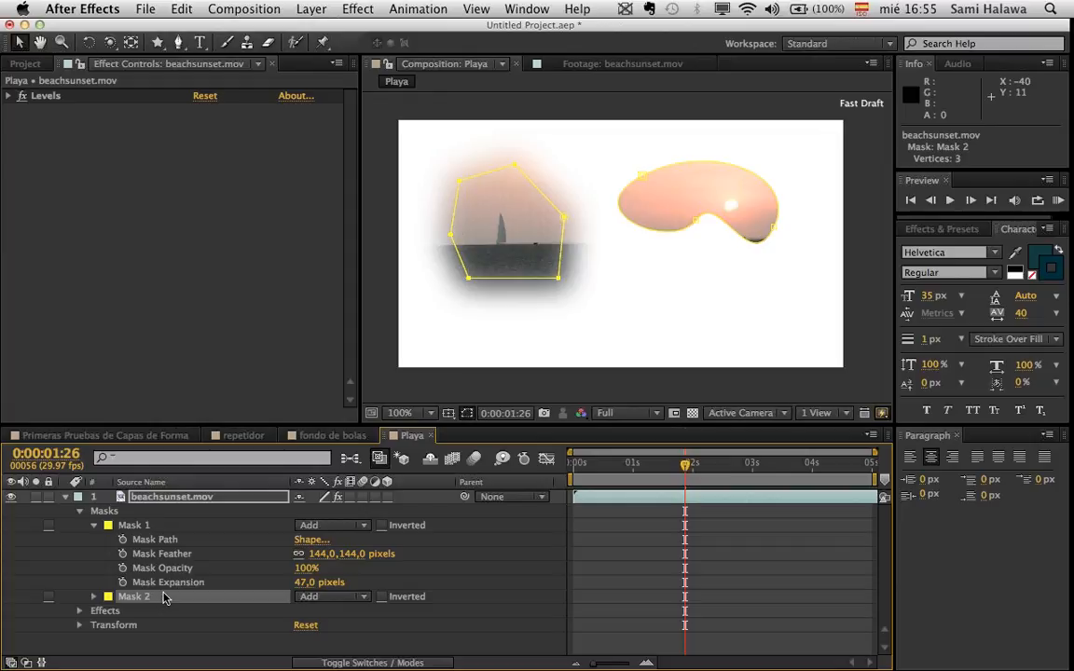
{"action": "left_click", "coordinate": [165, 513]}
{"action": "left_click", "coordinate": [140, 597]}
{"action": "key", "text": "Delete"}
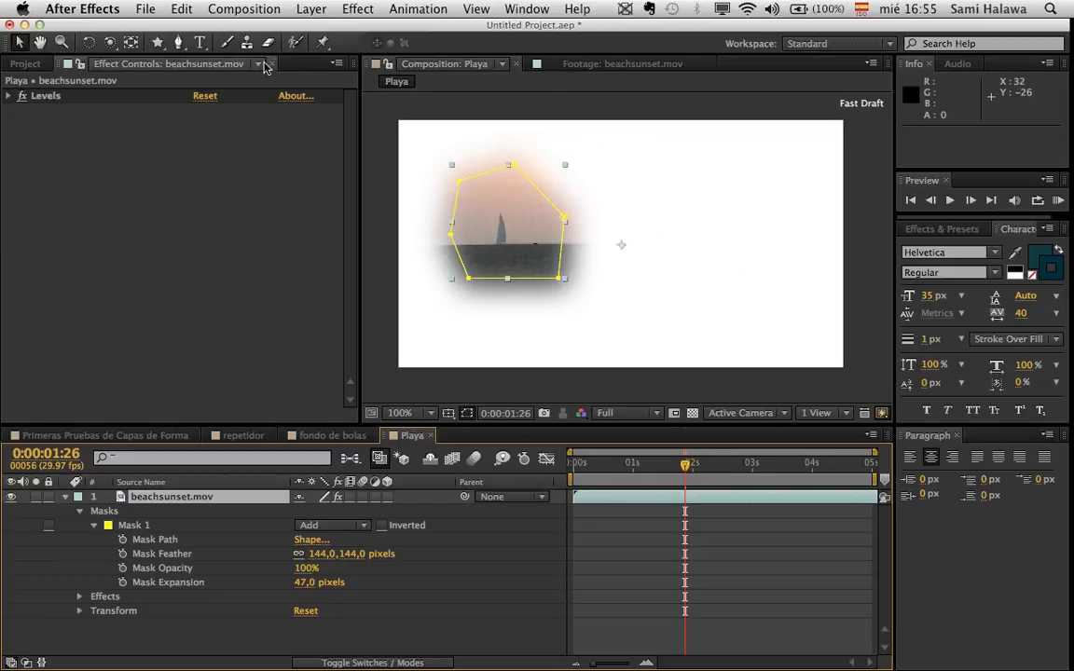
- Draw a closed, winding 13-vertex mask to the right of the sailboat using the Pen tool with RotoBezier enabled
{"action": "left_click", "coordinate": [178, 43]}
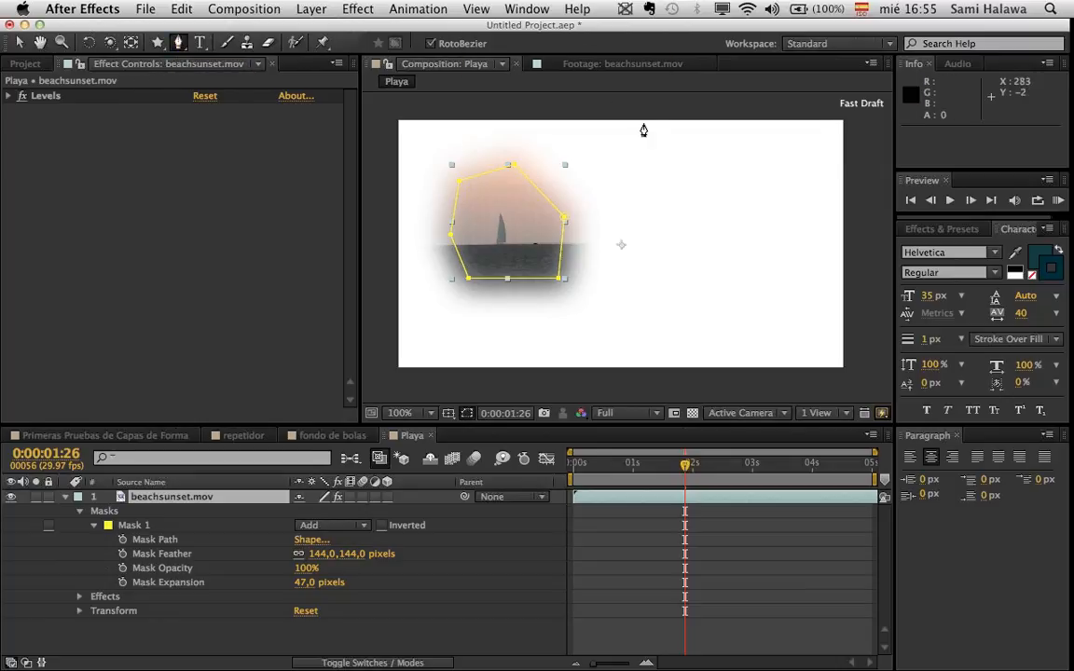
{"action": "left_click", "coordinate": [744, 166]}
{"action": "left_click", "coordinate": [762, 281]}
{"action": "left_click", "coordinate": [712, 238]}
{"action": "left_click", "coordinate": [751, 214]}
{"action": "left_click", "coordinate": [716, 190]}
{"action": "left_click", "coordinate": [674, 241]}
{"action": "left_click", "coordinate": [634, 209]}
{"action": "left_click", "coordinate": [678, 155]}
{"action": "left_click", "coordinate": [709, 146]}
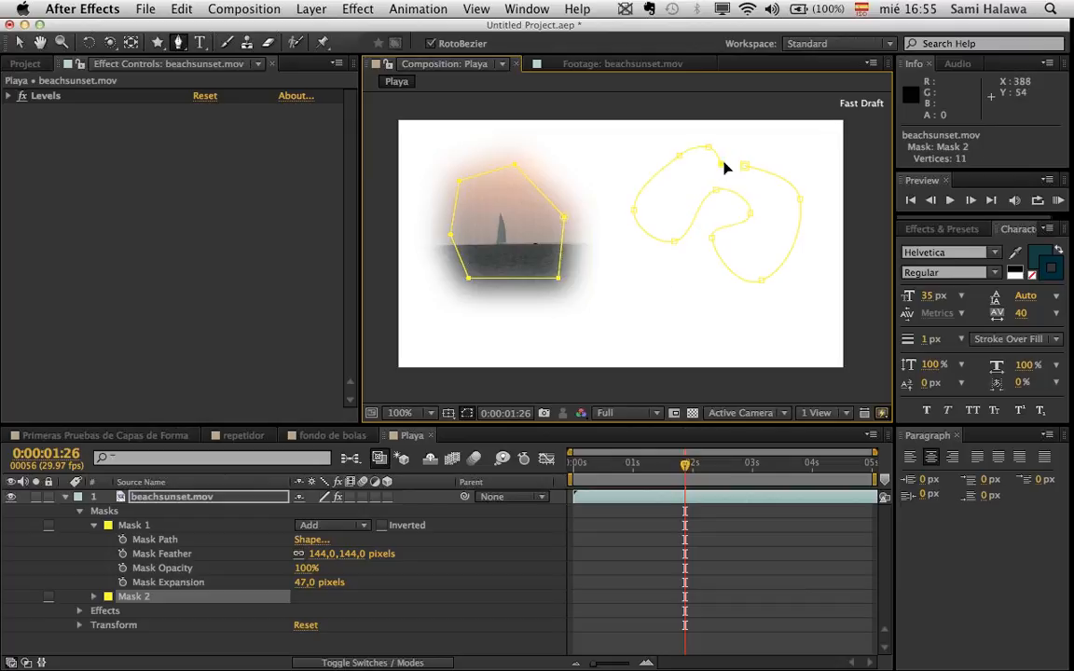
{"action": "left_click", "coordinate": [783, 142]}
{"action": "left_click", "coordinate": [746, 166]}
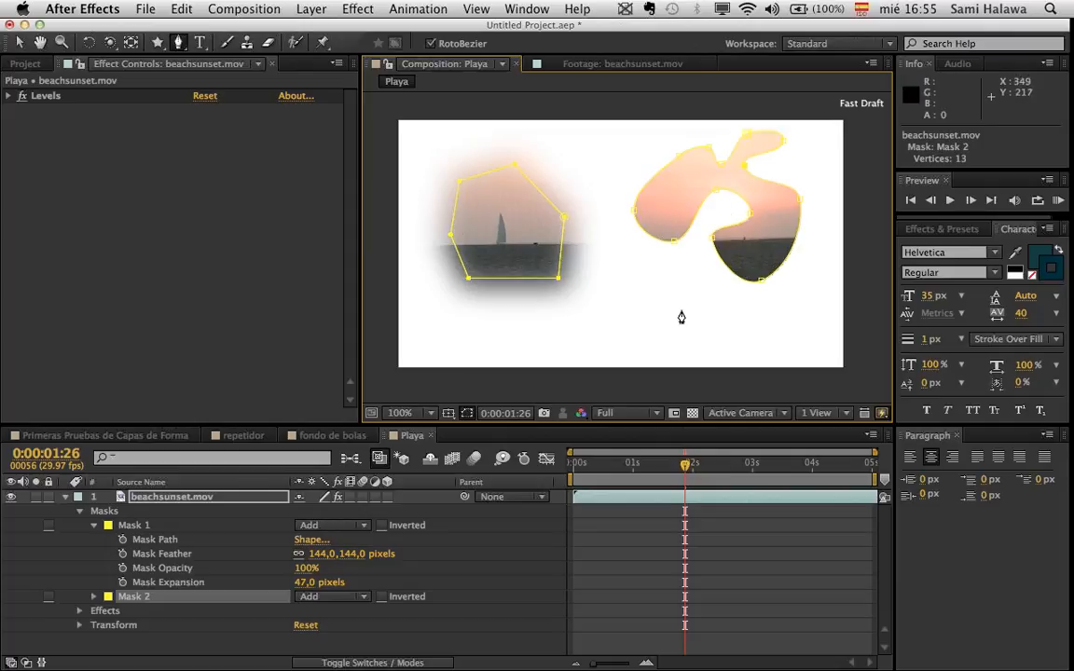
- Turn off RotoBezier, then free-transform the curved mask, enlarging it slightly and moving it left to overlap Mask 1
{"action": "left_click", "coordinate": [431, 43]}
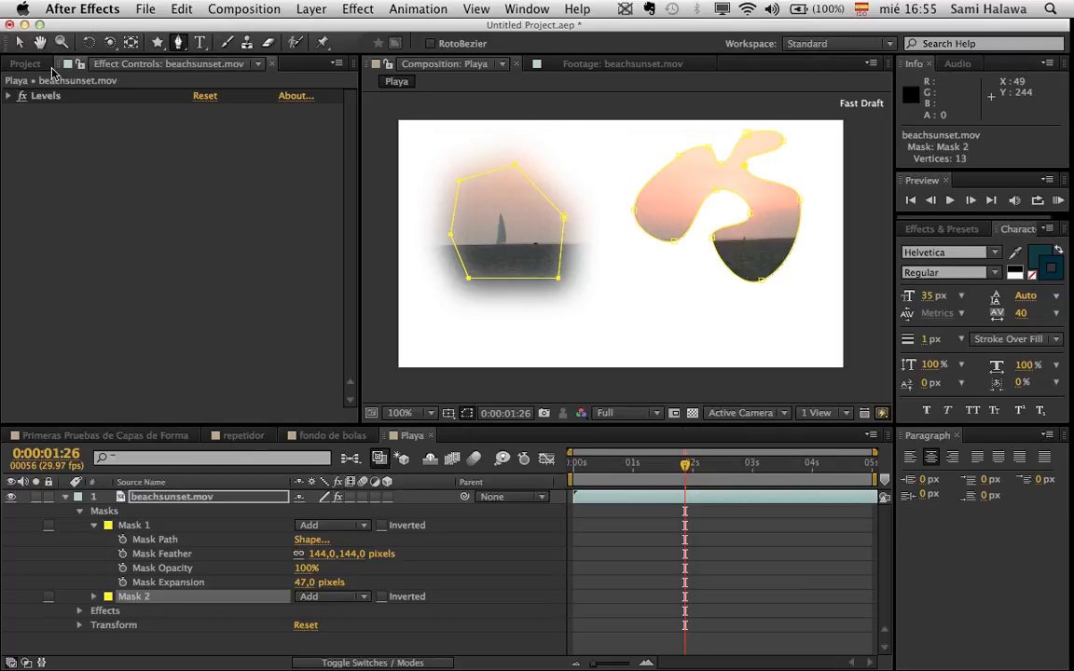
{"action": "left_click", "coordinate": [18, 42]}
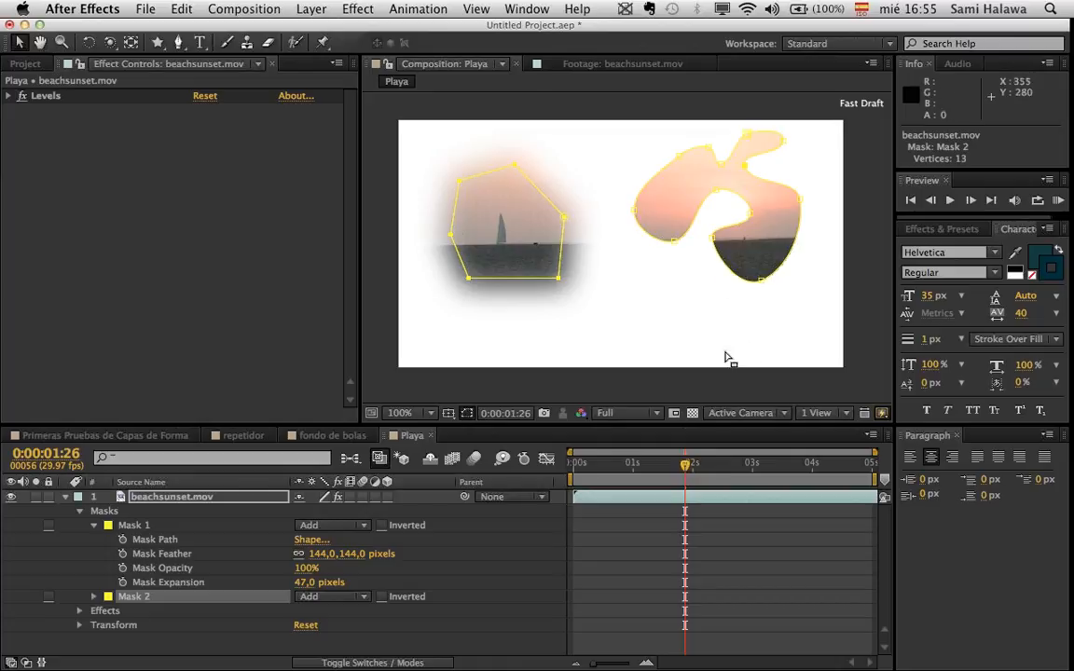
{"action": "left_click_drag", "start_coordinate": [692, 305], "coordinate": [767, 251]}
{"action": "double_click", "coordinate": [753, 216]}
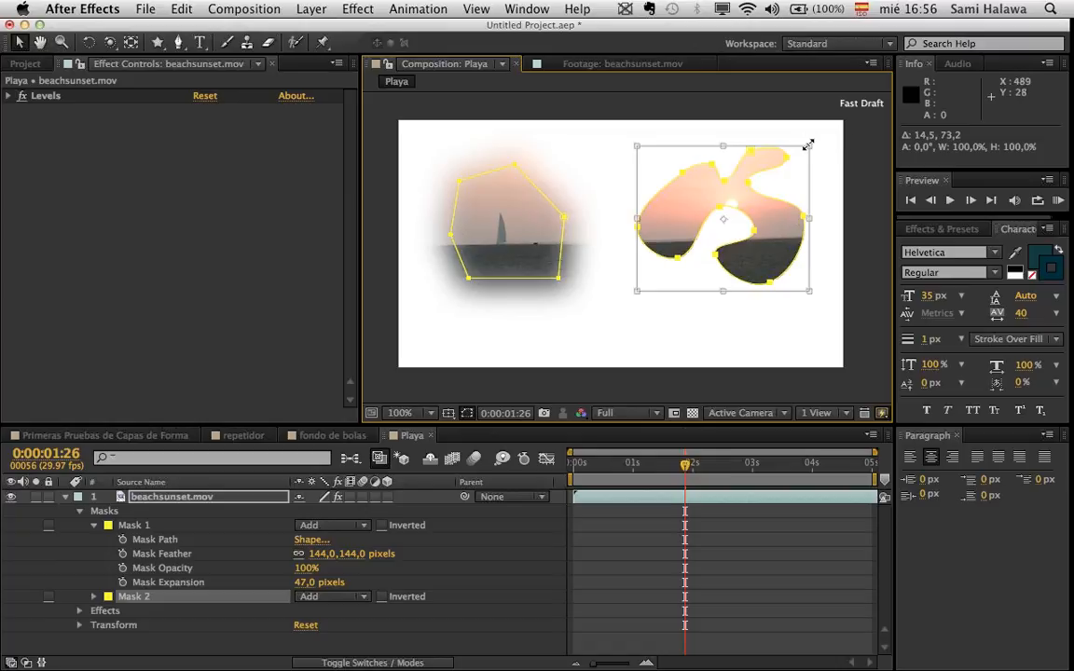
{"action": "left_click_drag", "start_coordinate": [816, 148], "coordinate": [800, 165]}
{"action": "left_click_drag", "start_coordinate": [797, 166], "coordinate": [808, 139]}
{"action": "left_click_drag", "start_coordinate": [755, 182], "coordinate": [671, 184]}
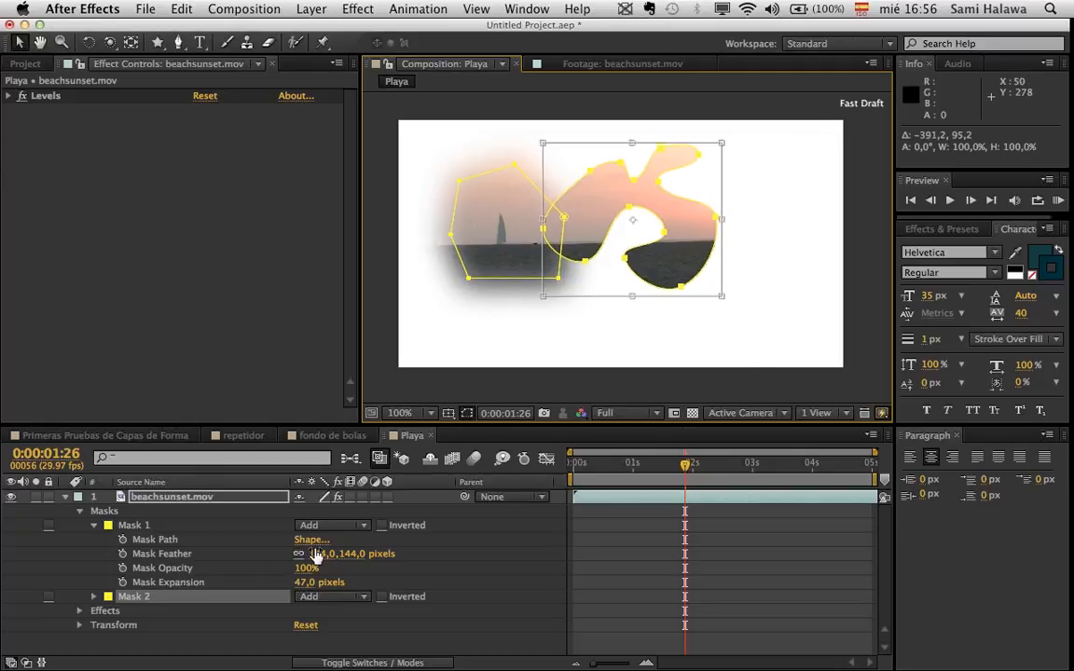
{"action": "double_click", "coordinate": [773, 286]}
- Set Mask 2's mode to Intersect and pull Mask 1's right vertex further into the curved mask
{"action": "left_click", "coordinate": [340, 600]}
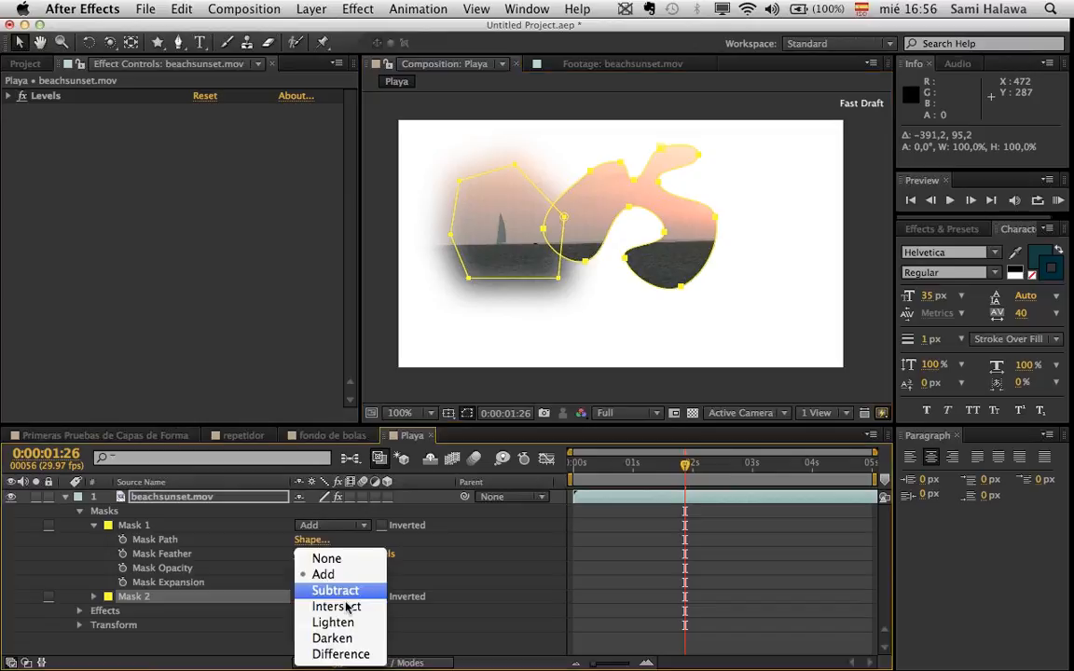
{"action": "left_click", "coordinate": [348, 606]}
{"action": "left_click", "coordinate": [580, 226]}
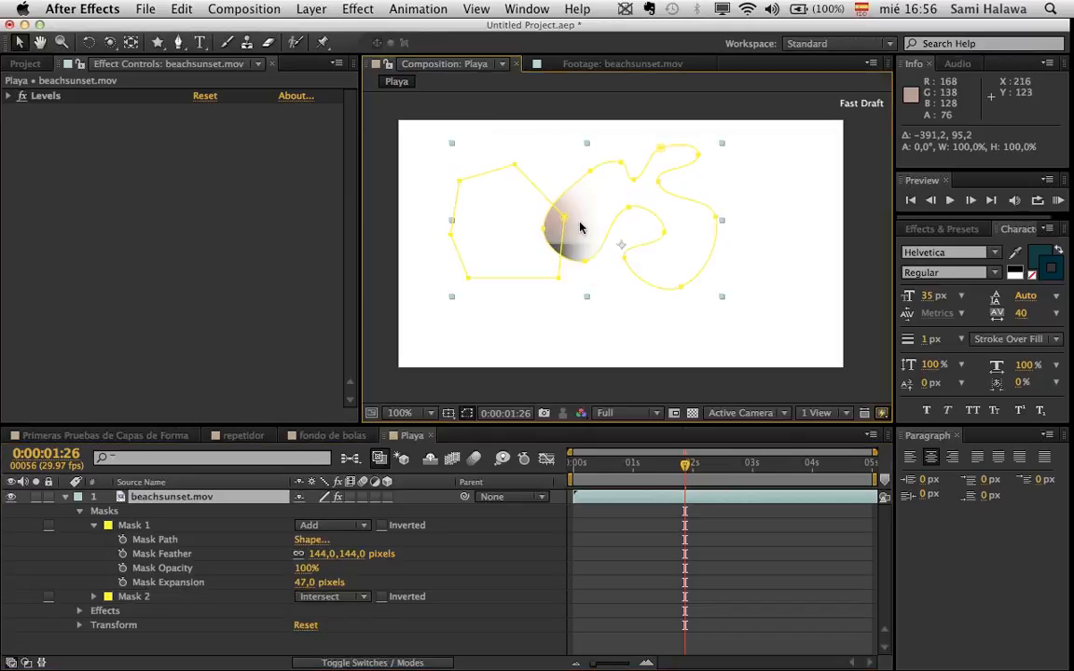
{"action": "mouse_move", "coordinate": [564, 217]}
{"action": "left_mouse_down"}
{"action": "mouse_move", "coordinate": [586, 219]}
{"action": "mouse_move", "coordinate": [576, 223]}
{"action": "left_mouse_up"}
{"action": "left_click", "coordinate": [597, 322]}
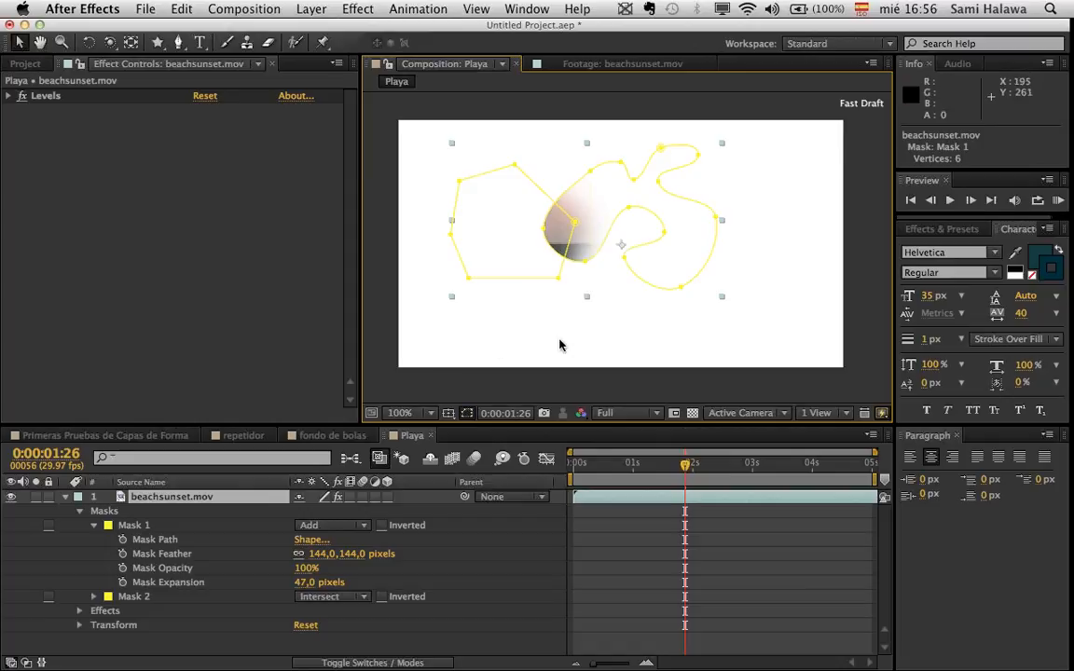
- Hide the mask outlines in the composition view to inspect the intersection, and show them again
{"action": "left_click", "coordinate": [469, 413]}
{"action": "left_click", "coordinate": [469, 413]}
{"action": "left_click", "coordinate": [469, 413]}
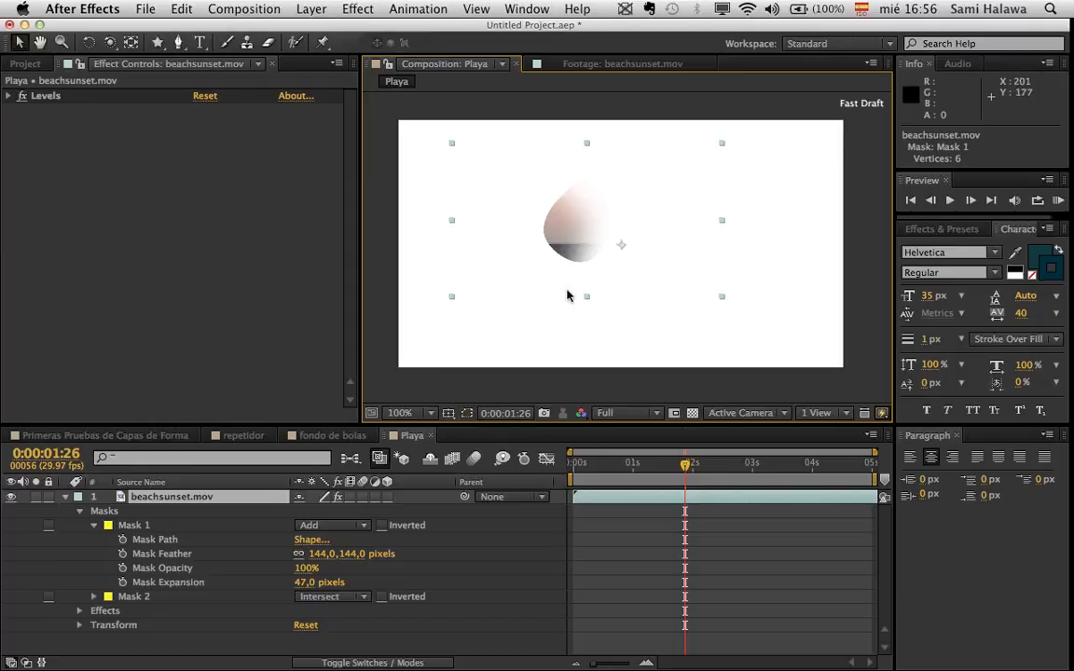
{"action": "left_click", "coordinate": [466, 411]}
{"action": "left_click", "coordinate": [465, 411]}
{"action": "left_click", "coordinate": [466, 413]}
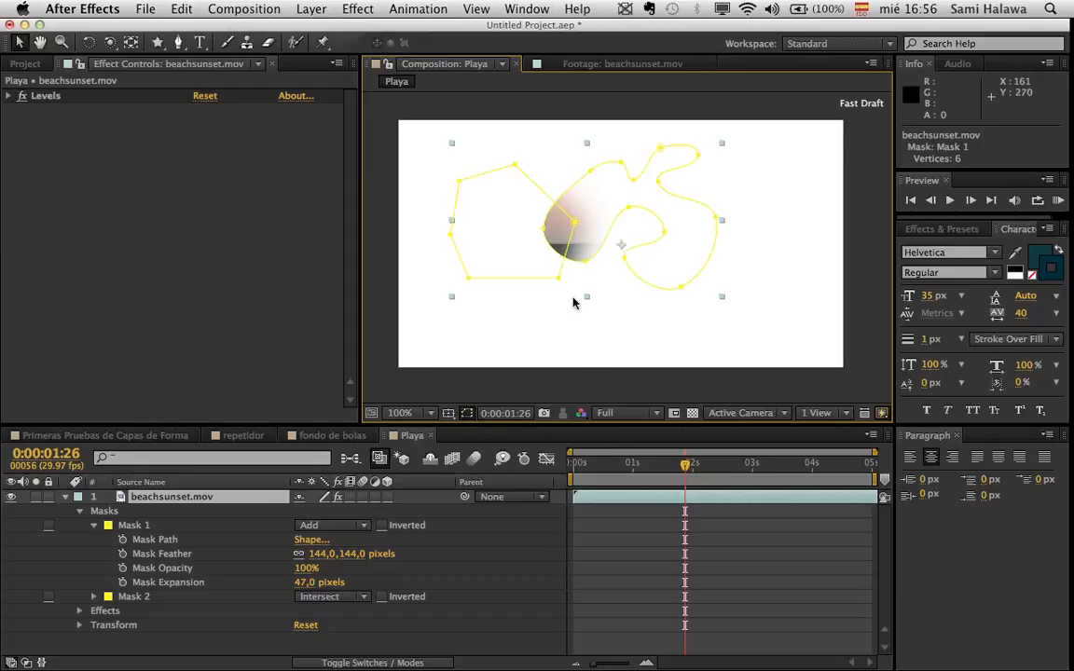
- Set Mask 2's mode to Add and reshape its curve by moving several vertices, pulling its left side away from Mask 1
{"action": "left_click", "coordinate": [316, 598]}
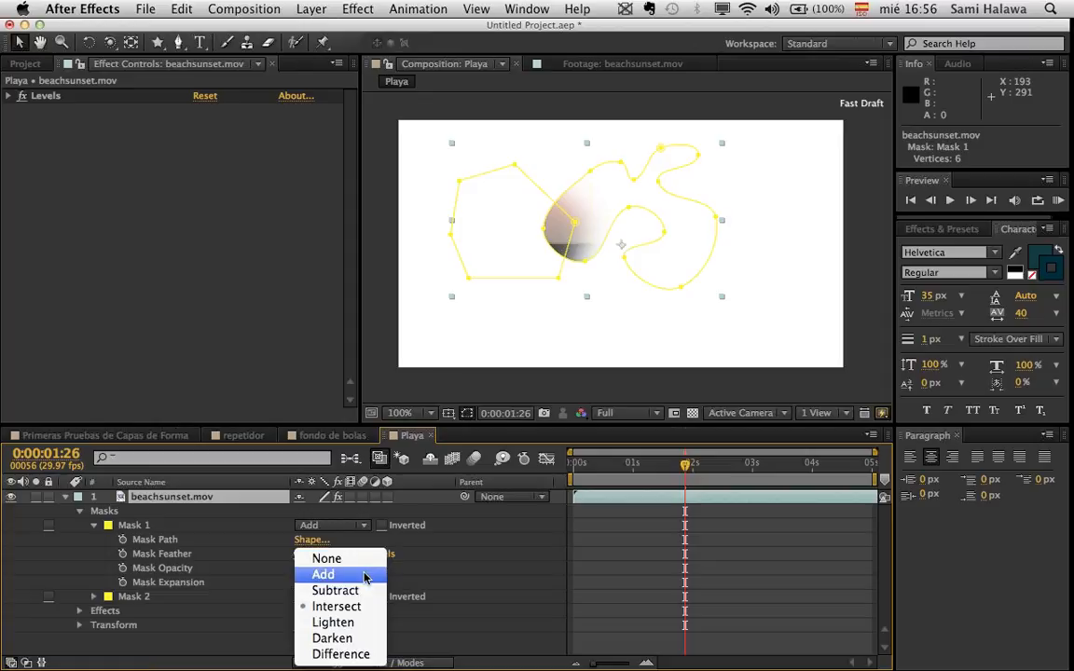
{"action": "left_click", "coordinate": [321, 576]}
{"action": "left_click_drag", "start_coordinate": [695, 229], "coordinate": [727, 177]}
{"action": "key", "text": "super+z"}
{"action": "left_click", "coordinate": [785, 292]}
{"action": "left_click", "coordinate": [683, 200]}
{"action": "left_click_drag", "start_coordinate": [651, 210], "coordinate": [699, 223]}
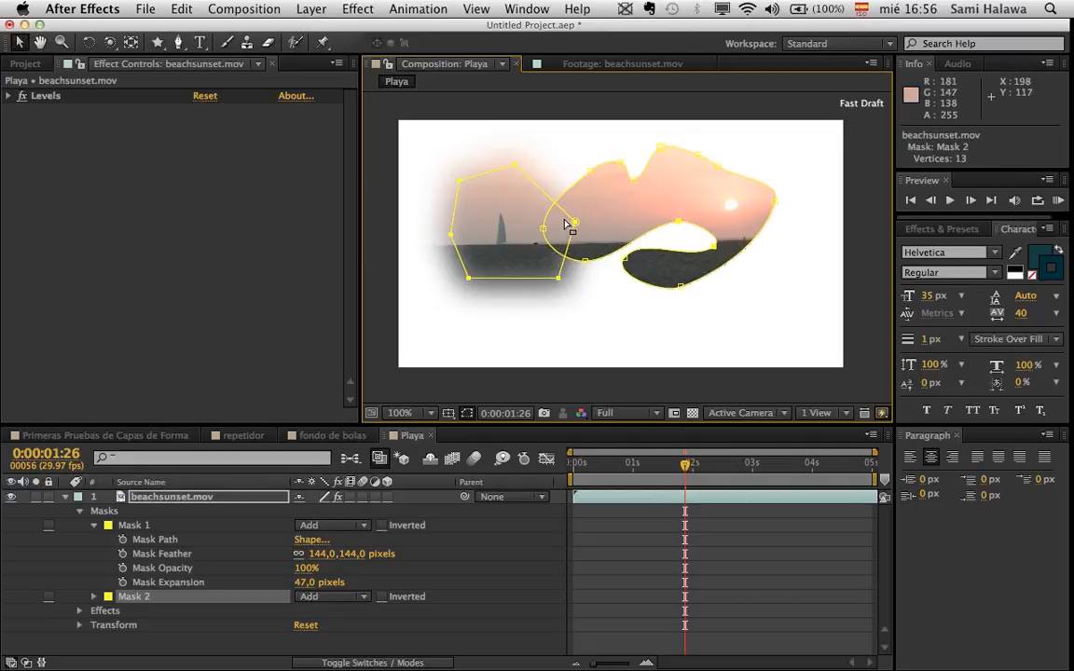
{"action": "left_click_drag", "start_coordinate": [551, 221], "coordinate": [621, 173]}
{"action": "left_click_drag", "start_coordinate": [693, 225], "coordinate": [697, 259]}
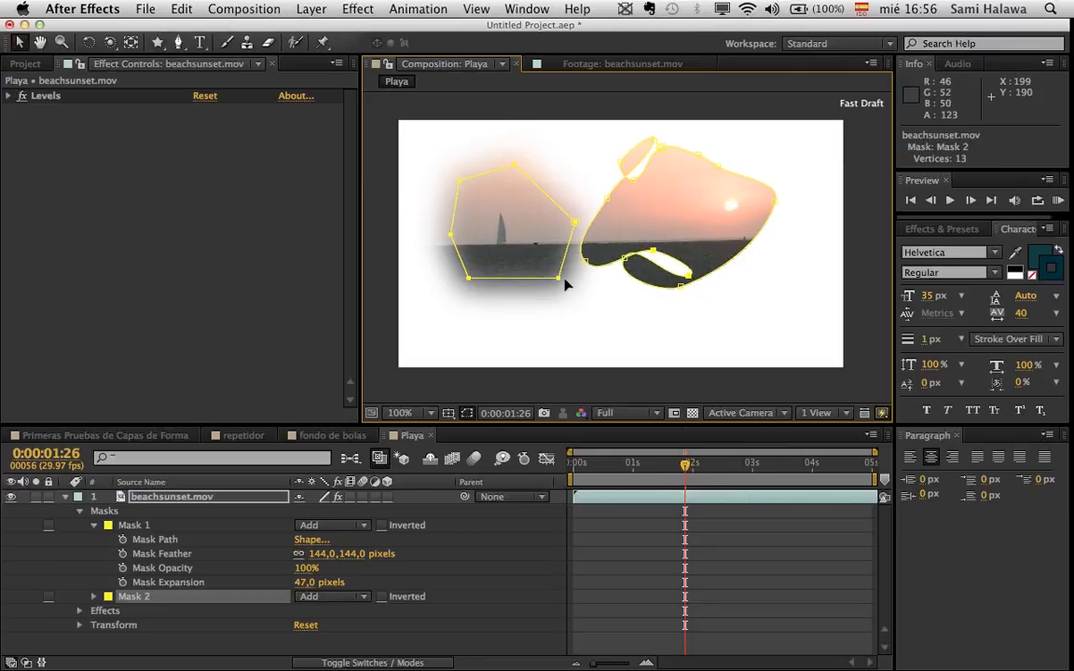
- Delete Mask 1 and Mask 2 from the beachsunset.mov layer and collapse the layer's properties
{"action": "left_click", "coordinate": [173, 524]}
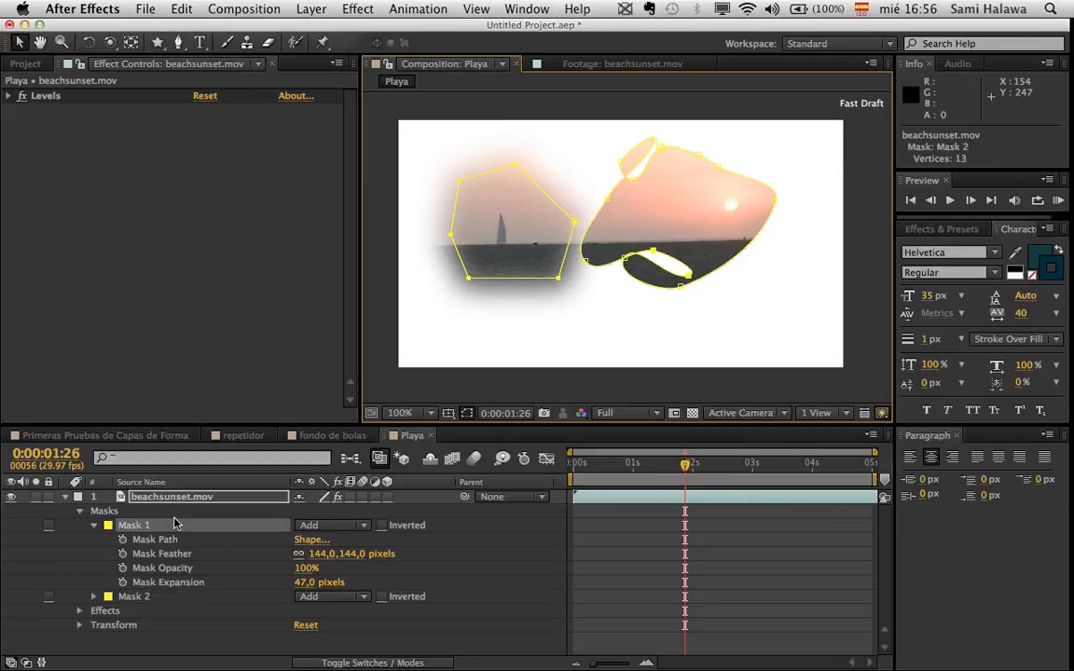
{"action": "key", "text": "Delete"}
{"action": "left_click", "coordinate": [169, 524]}
{"action": "key", "text": "Delete"}
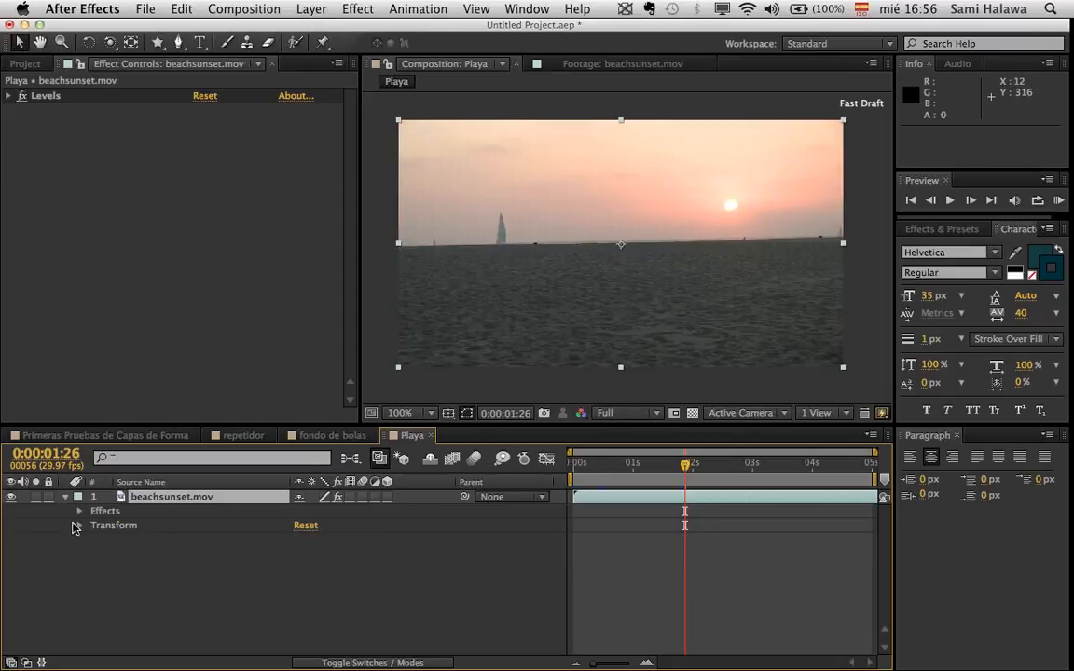
{"action": "left_click", "coordinate": [64, 498]}
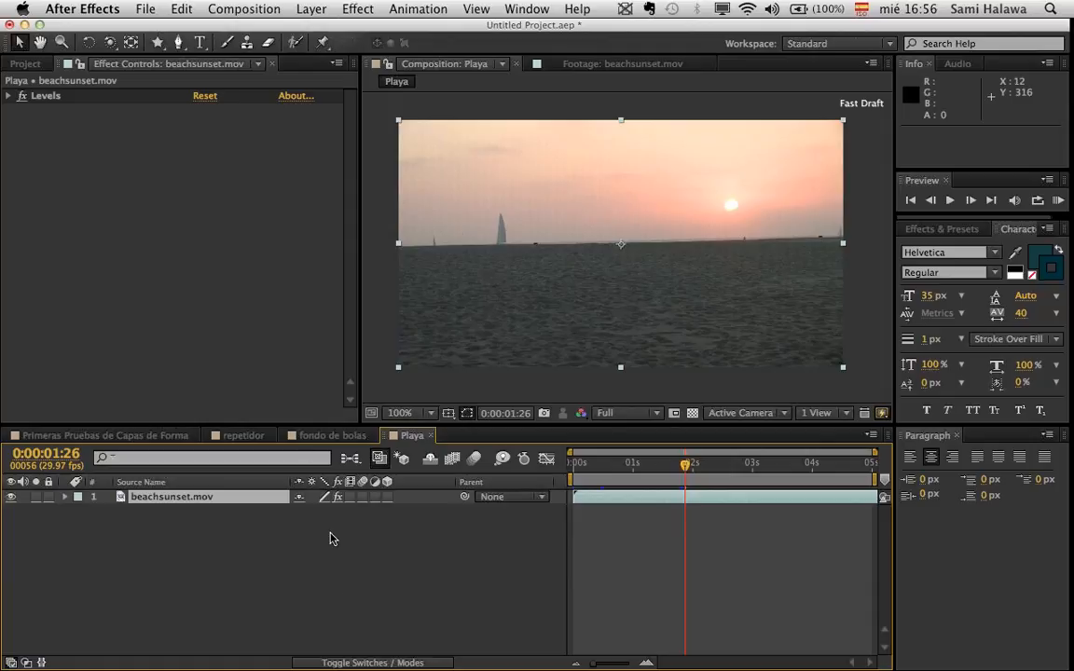
{"action": "left_click", "coordinate": [232, 269]}
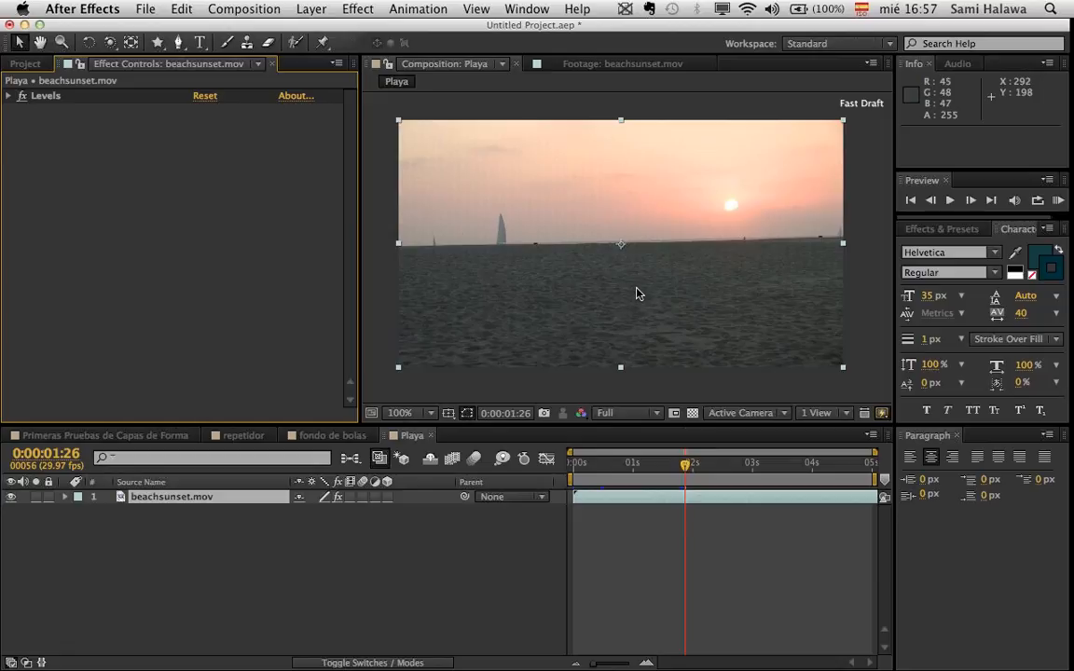
- Return the current time to 0:00:00:00 and add a new adjustment layer above beachsunset.mov
{"action": "left_click_drag", "start_coordinate": [630, 466], "coordinate": [571, 466]}
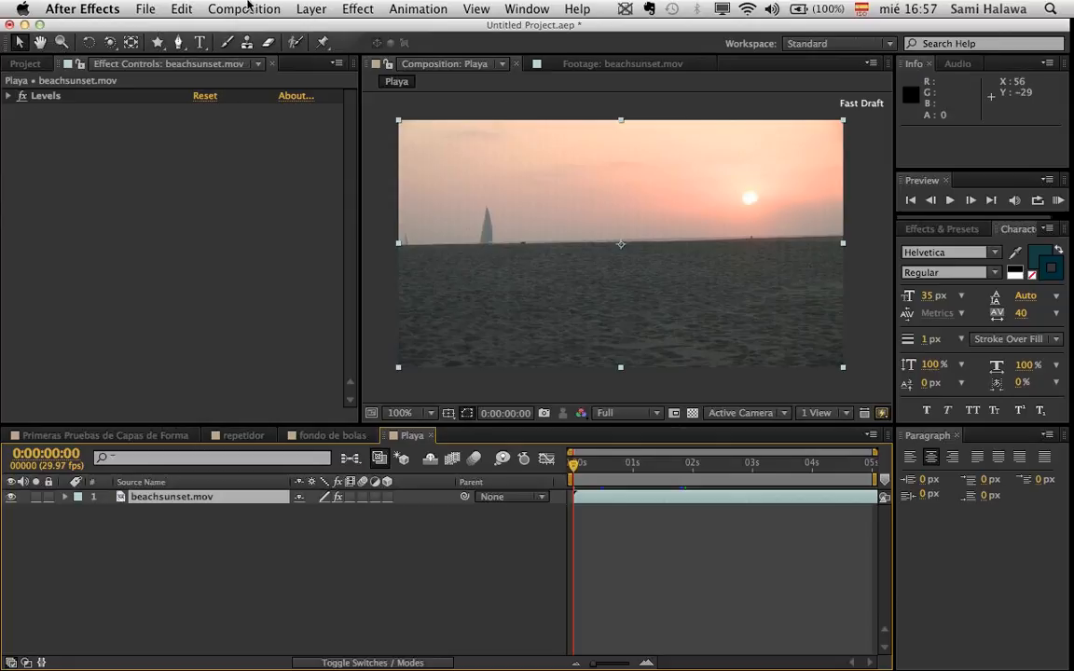
{"action": "left_click", "coordinate": [318, 8]}
{"action": "mouse_move", "coordinate": [373, 29]}
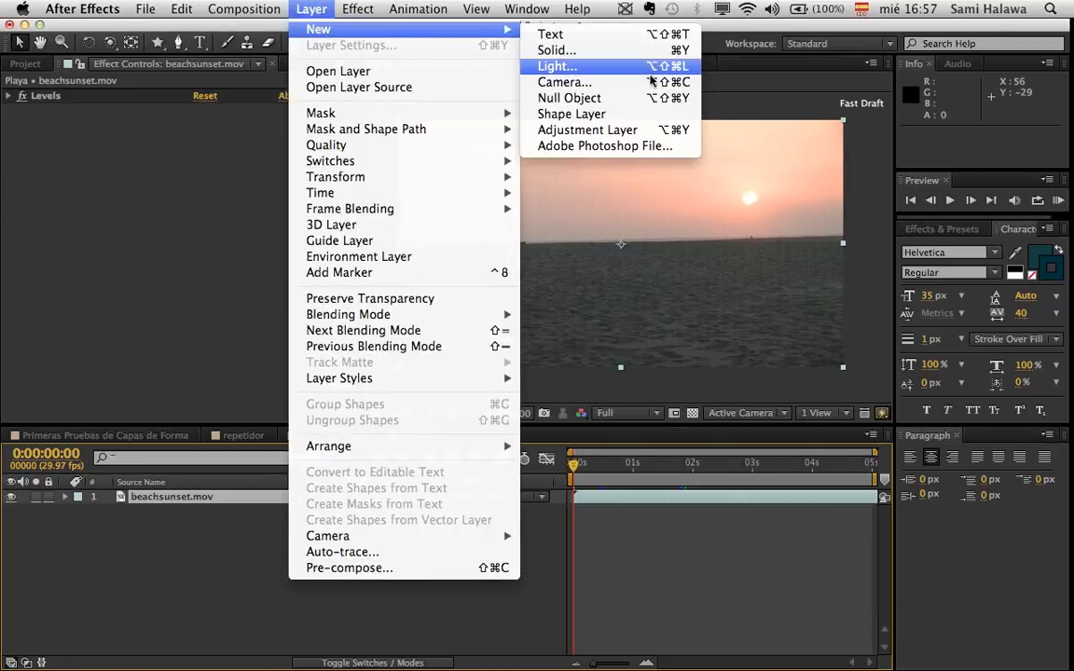
{"action": "left_click", "coordinate": [638, 130]}
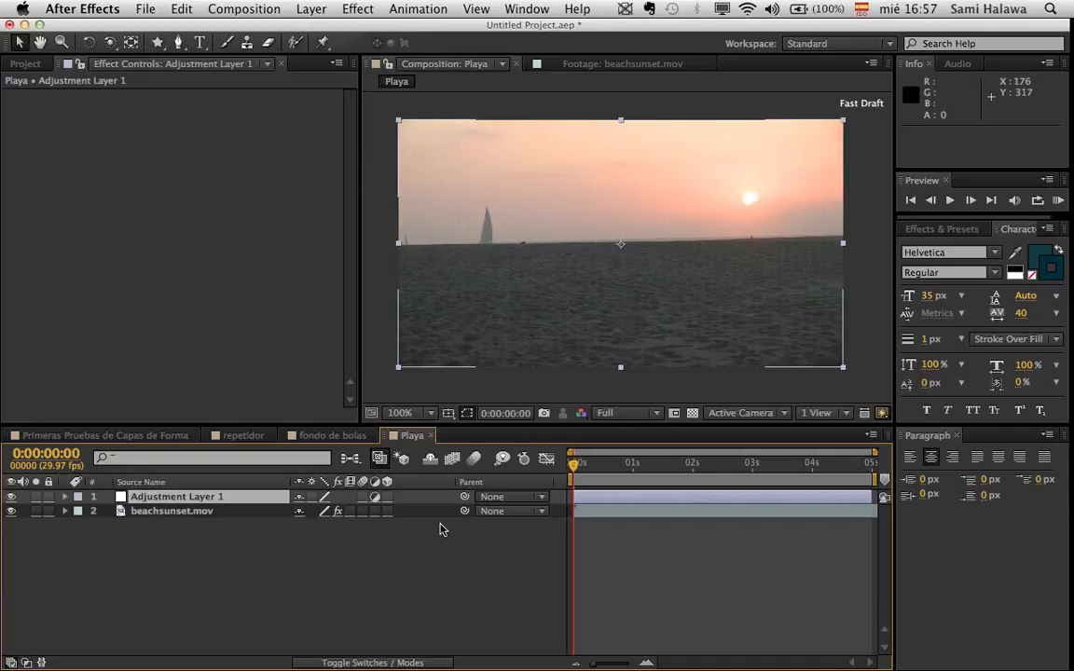
{"action": "left_click", "coordinate": [287, 556]}
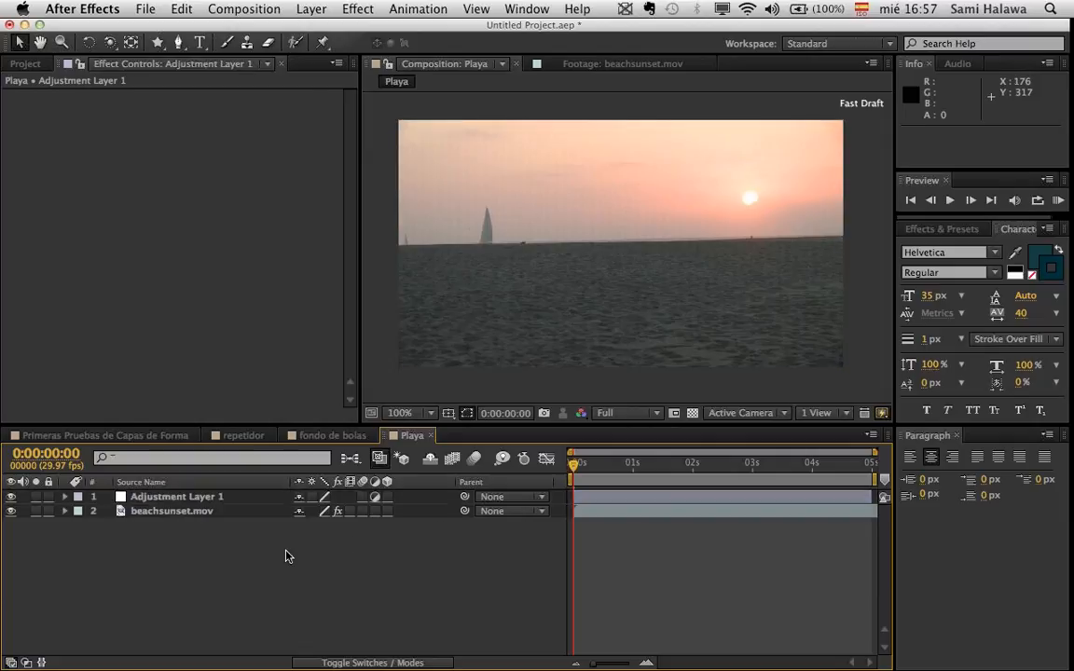
- Start a Pen tool mask on Adjustment Layer 1 with two vertices along the horizon, just outside the frame's left and right edges
{"action": "left_click", "coordinate": [234, 495]}
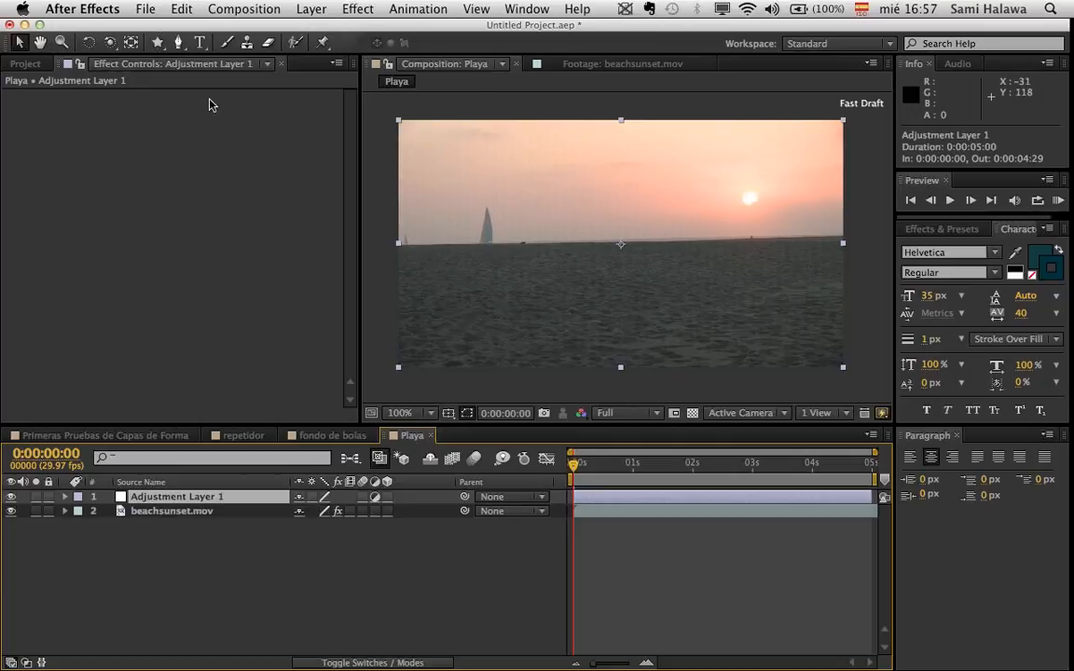
{"action": "left_click", "coordinate": [177, 42]}
{"action": "scroll", "coordinate": [556, 216], "scroll_direction": "up", "scroll_amount": 2}
{"action": "key", "text": "space"}
{"action": "left_click_drag", "start_coordinate": [496, 230], "coordinate": [802, 206]}
{"action": "left_click_drag", "start_coordinate": [470, 197], "coordinate": [860, 169]}
{"action": "left_click_drag", "start_coordinate": [620, 186], "coordinate": [640, 186]}
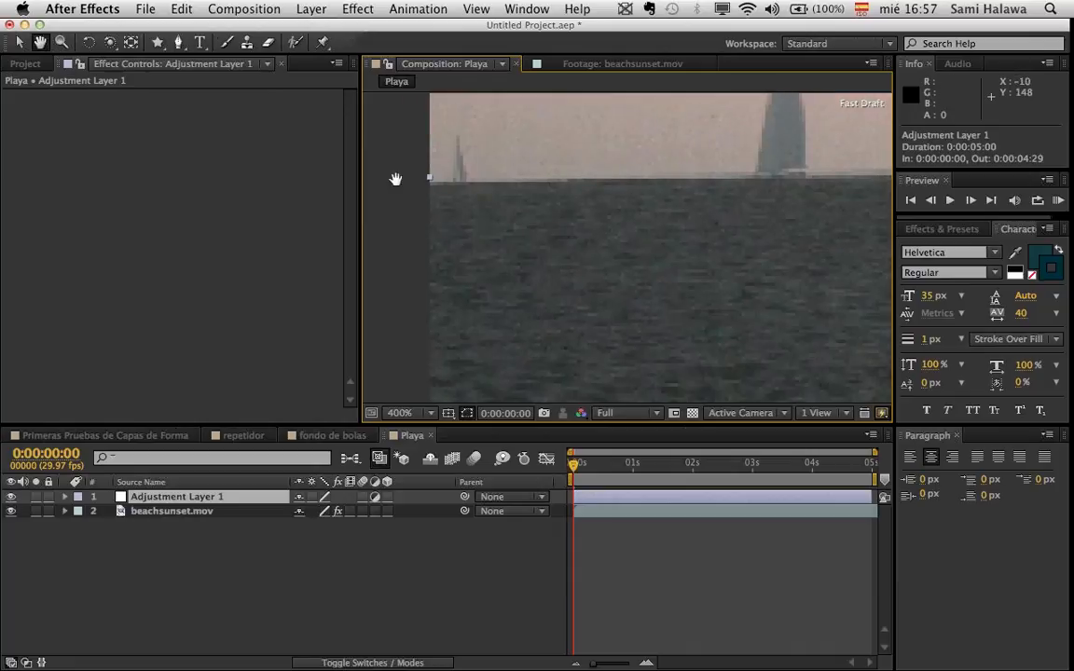
{"action": "left_click", "coordinate": [421, 185]}
{"action": "key", "text": "space"}
{"action": "left_click_drag", "start_coordinate": [709, 182], "coordinate": [534, 221]}
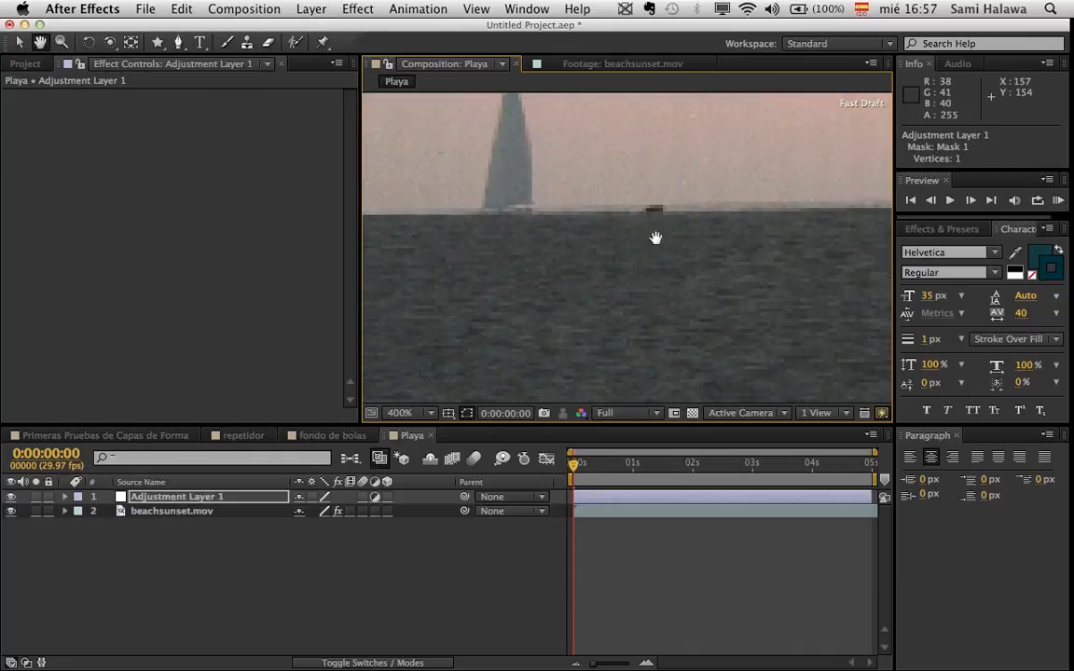
{"action": "left_click_drag", "start_coordinate": [714, 232], "coordinate": [547, 237]}
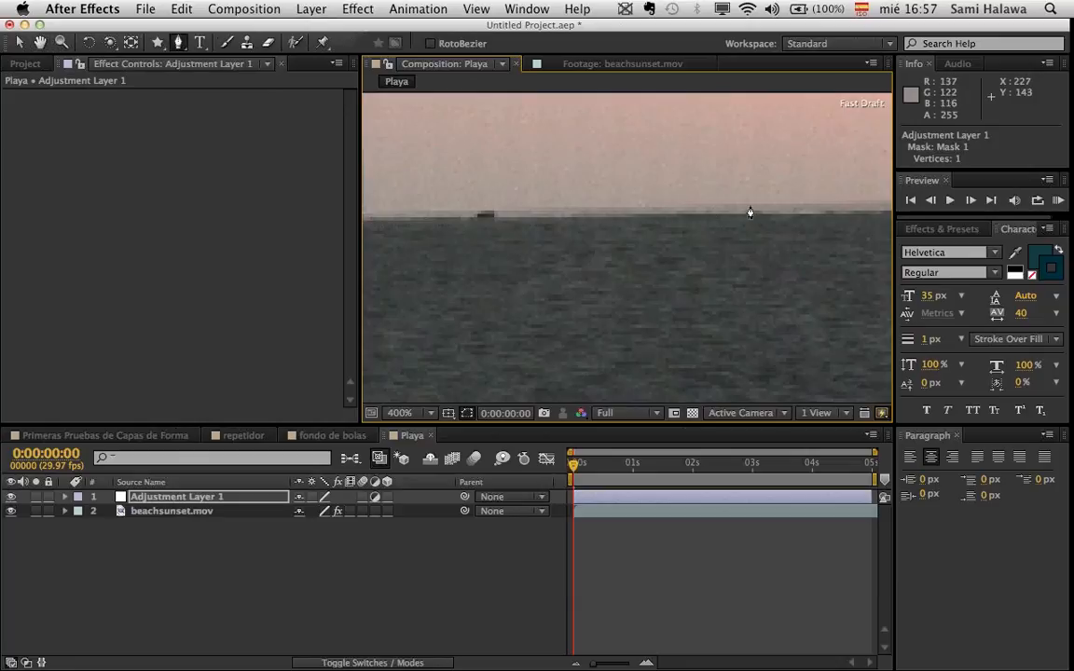
{"action": "scroll", "coordinate": [752, 218], "scroll_direction": "down", "scroll_amount": 2}
{"action": "scroll", "coordinate": [783, 243], "scroll_direction": "down", "scroll_amount": 2}
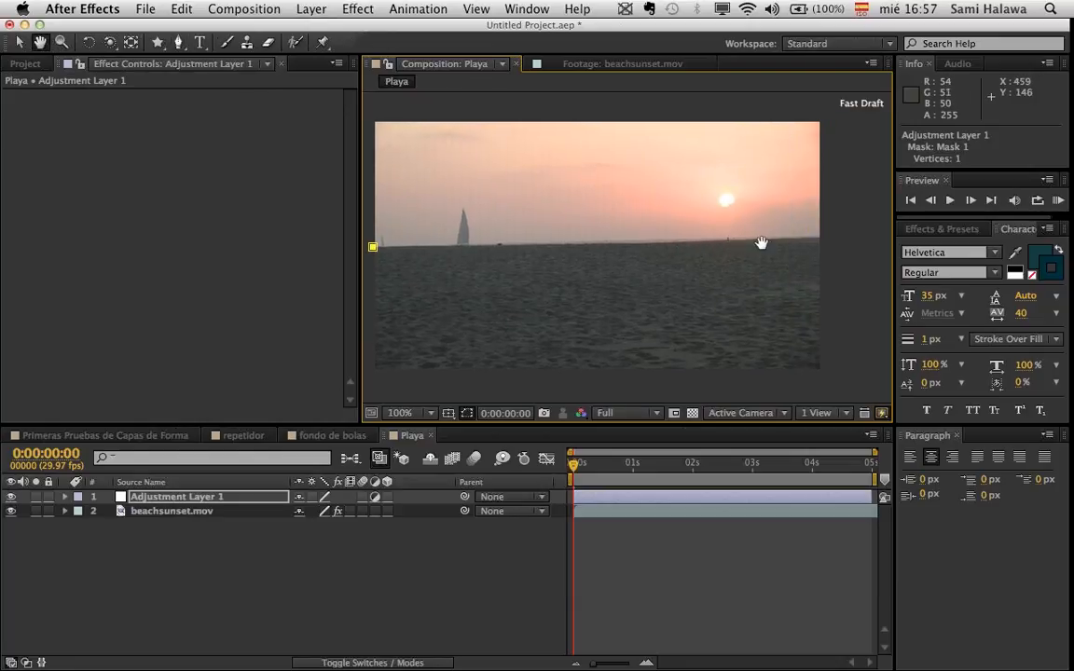
{"action": "left_click", "coordinate": [828, 240]}
- Complete the four-vertex mask around the sand with two corners below the frame, closing it at the first horizon vertex
{"action": "scroll", "coordinate": [826, 258], "scroll_direction": "up", "scroll_amount": 2}
{"action": "key", "text": "space"}
{"action": "left_click_drag", "start_coordinate": [566, 198], "coordinate": [844, 324]}
{"action": "left_click_drag", "start_coordinate": [436, 267], "coordinate": [838, 233]}
{"action": "left_click_drag", "start_coordinate": [689, 232], "coordinate": [1033, 223]}
{"action": "left_click_drag", "start_coordinate": [633, 240], "coordinate": [960, 195]}
{"action": "left_click_drag", "start_coordinate": [815, 199], "coordinate": [690, 165]}
{"action": "scroll", "coordinate": [641, 208], "scroll_direction": "down", "scroll_amount": 2}
{"action": "key", "text": "space"}
{"action": "left_click_drag", "start_coordinate": [668, 214], "coordinate": [740, 155]}
{"action": "left_click_drag", "start_coordinate": [445, 189], "coordinate": [439, 189]}
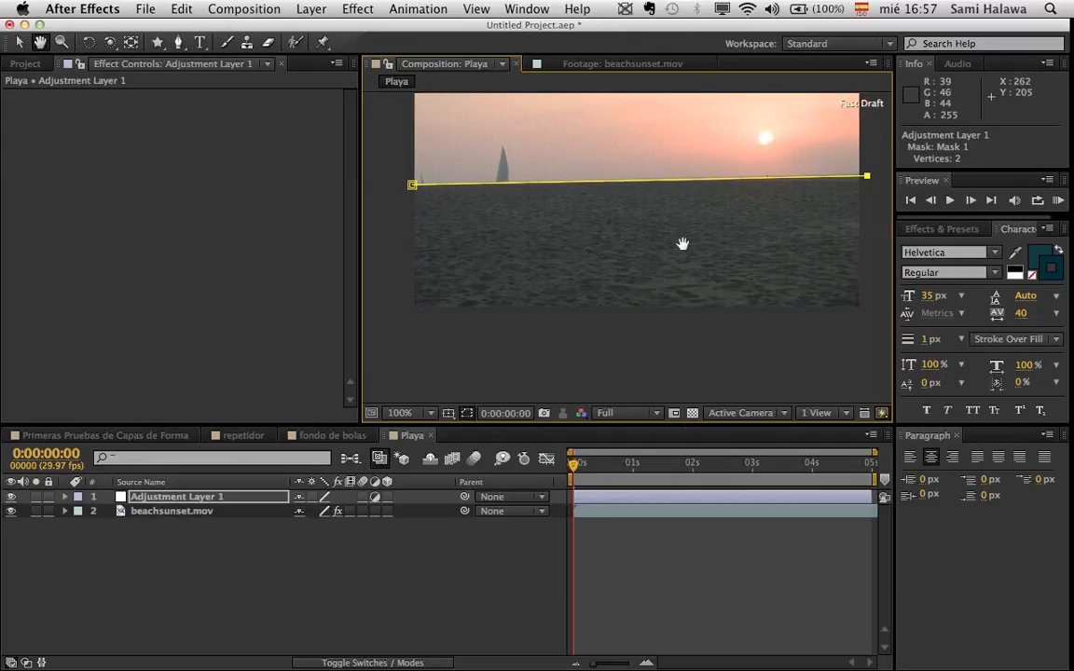
{"action": "left_click", "coordinate": [864, 321]}
{"action": "left_click", "coordinate": [403, 322]}
{"action": "left_click", "coordinate": [412, 184]}
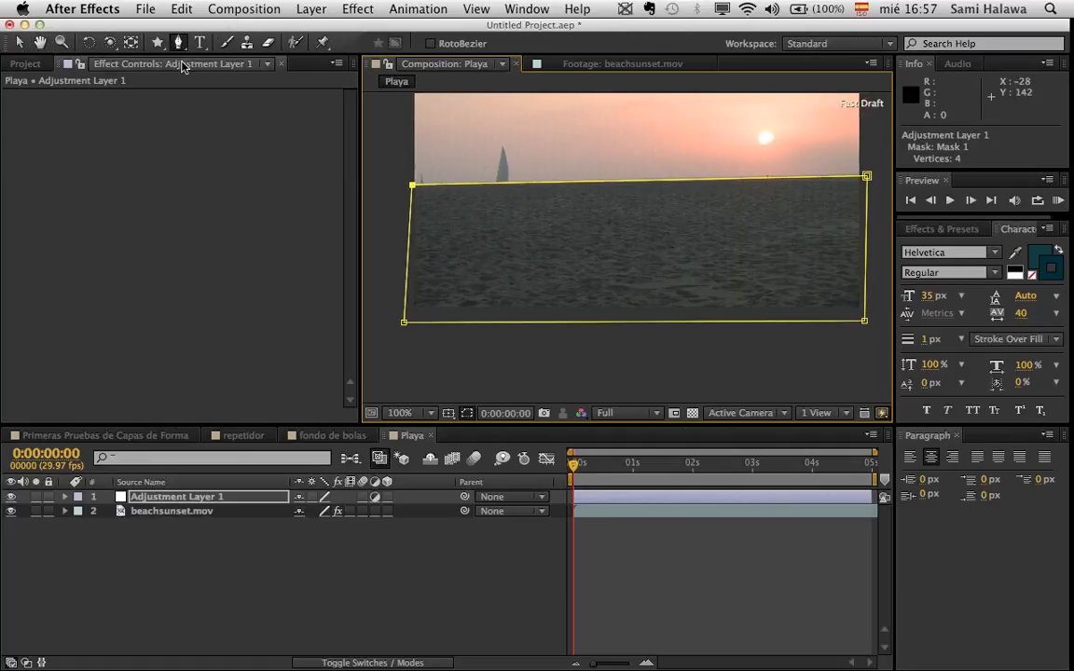
{"action": "left_click", "coordinate": [19, 42]}
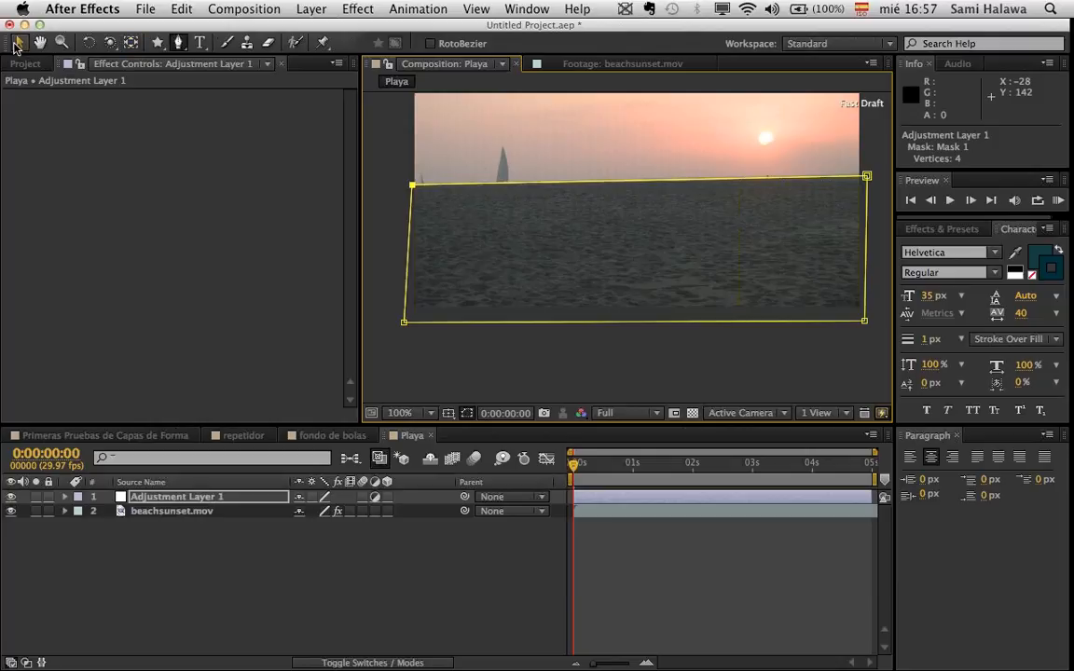
- Select the whole Adjustment Layer 1 and hide the mask outlines in the composition view
{"action": "left_click", "coordinate": [244, 497]}
{"action": "key", "text": "space"}
{"action": "left_click_drag", "start_coordinate": [626, 262], "coordinate": [588, 259]}
{"action": "left_click", "coordinate": [469, 416]}
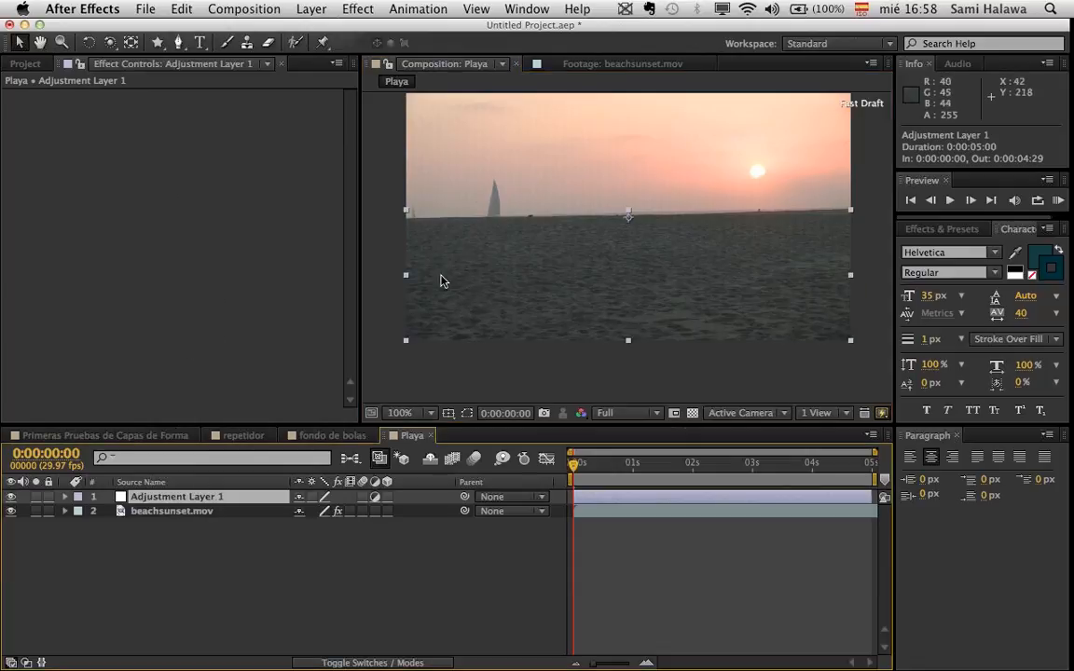
- Apply the Levels effect to Adjustment Layer 1 and set Input White to 185 to brighten the sand
{"action": "right_click", "coordinate": [200, 217]}
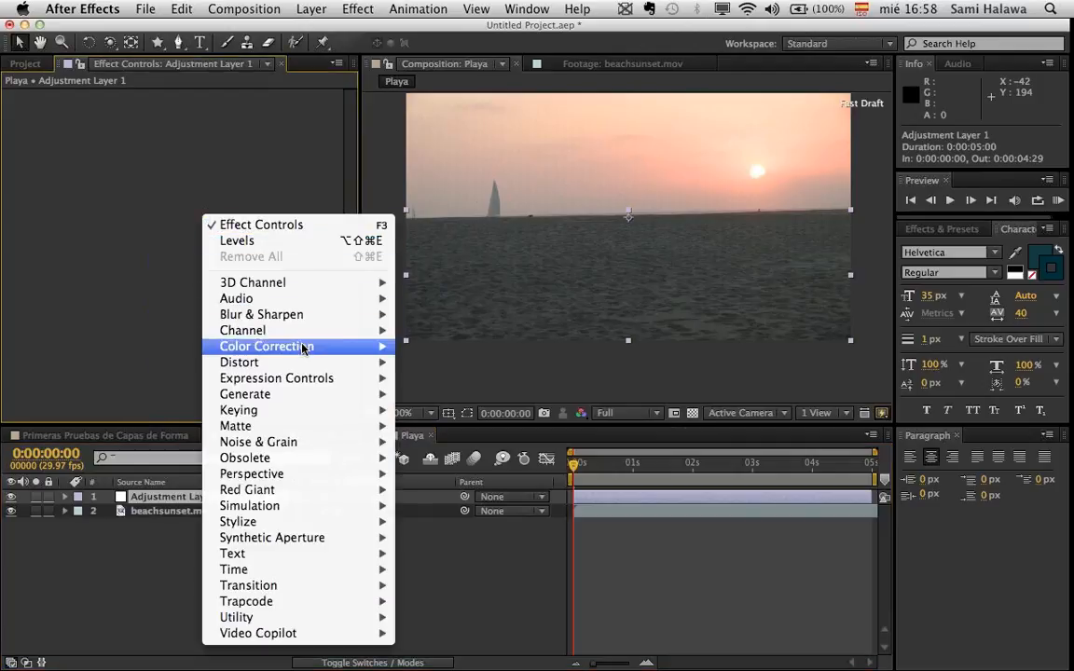
{"action": "mouse_move", "coordinate": [319, 346]}
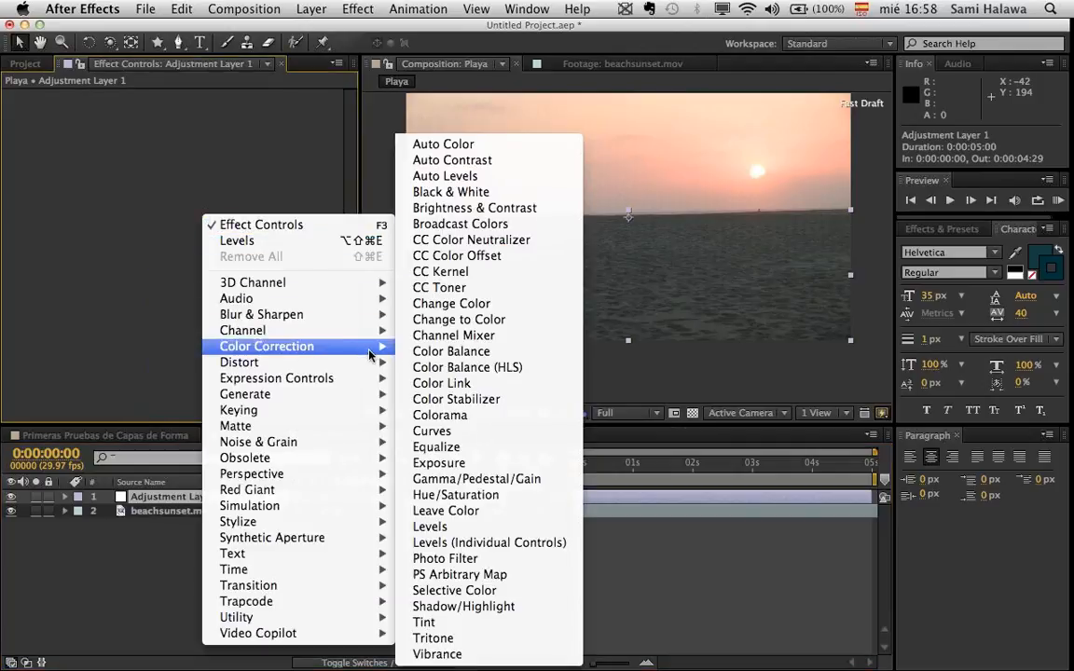
{"action": "left_click", "coordinate": [455, 529]}
{"action": "left_click_drag", "start_coordinate": [265, 196], "coordinate": [206, 218]}
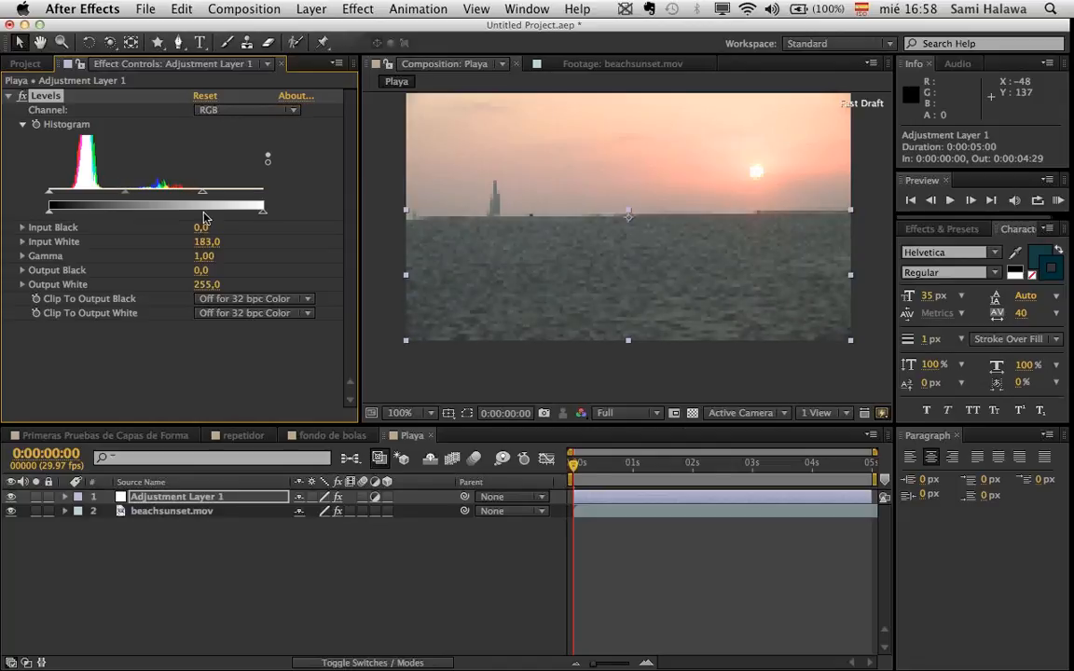
{"action": "left_click", "coordinate": [393, 319]}
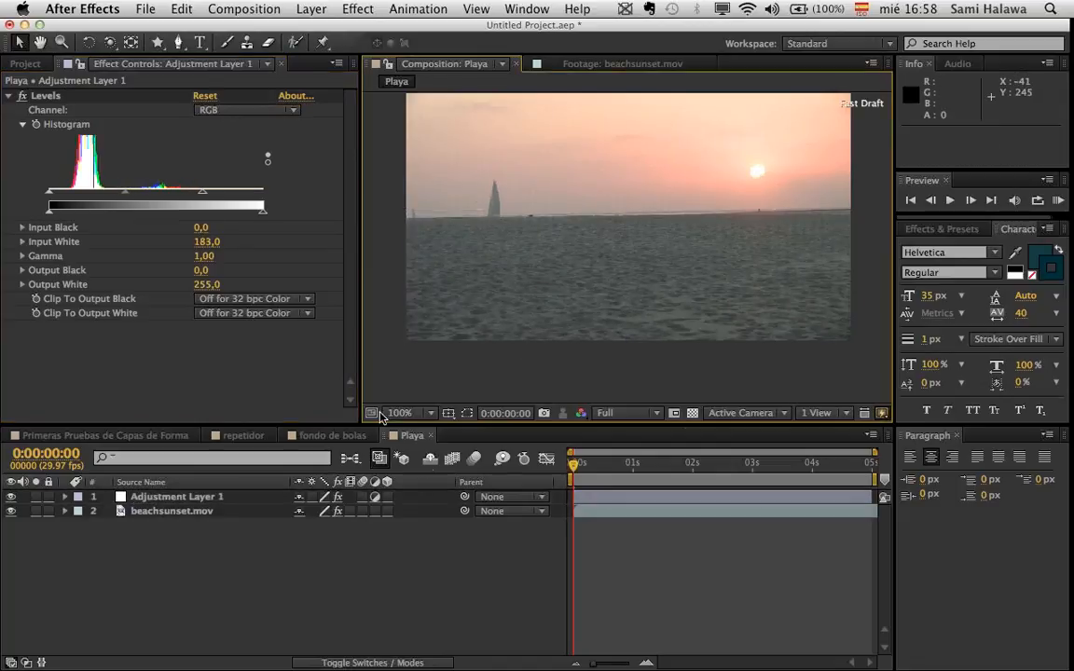
{"action": "mouse_move", "coordinate": [203, 198]}
{"action": "left_mouse_down"}
{"action": "mouse_move", "coordinate": [224, 194]}
{"action": "mouse_move", "coordinate": [156, 194]}
{"action": "mouse_move", "coordinate": [198, 213]}
{"action": "mouse_move", "coordinate": [224, 197]}
{"action": "mouse_move", "coordinate": [205, 198]}
{"action": "left_mouse_up"}
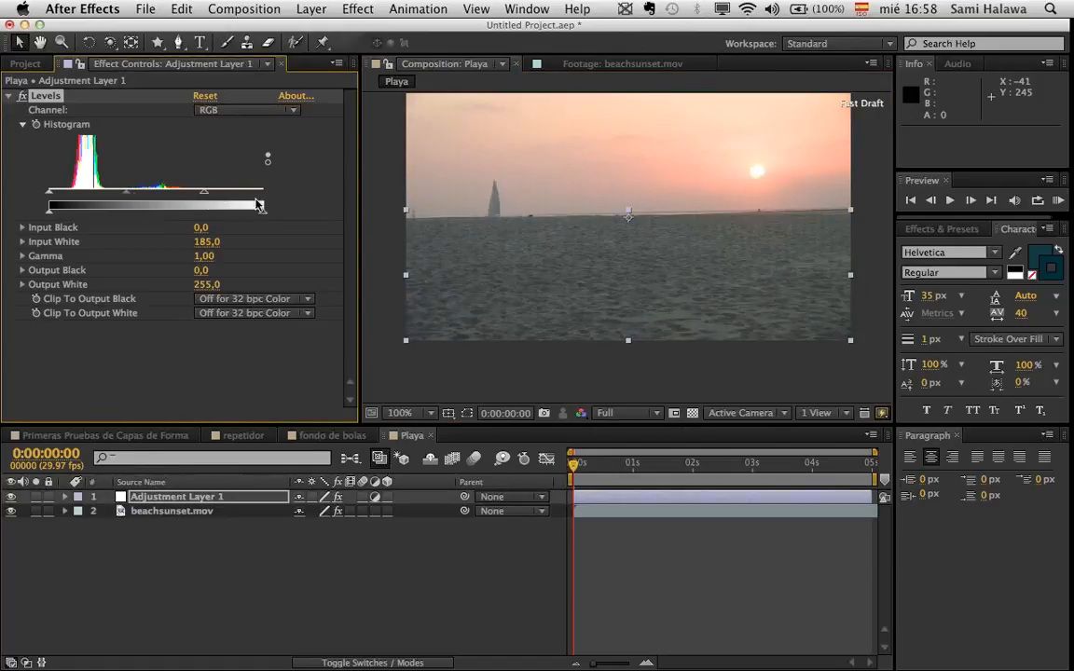
{"action": "left_click", "coordinate": [371, 243]}
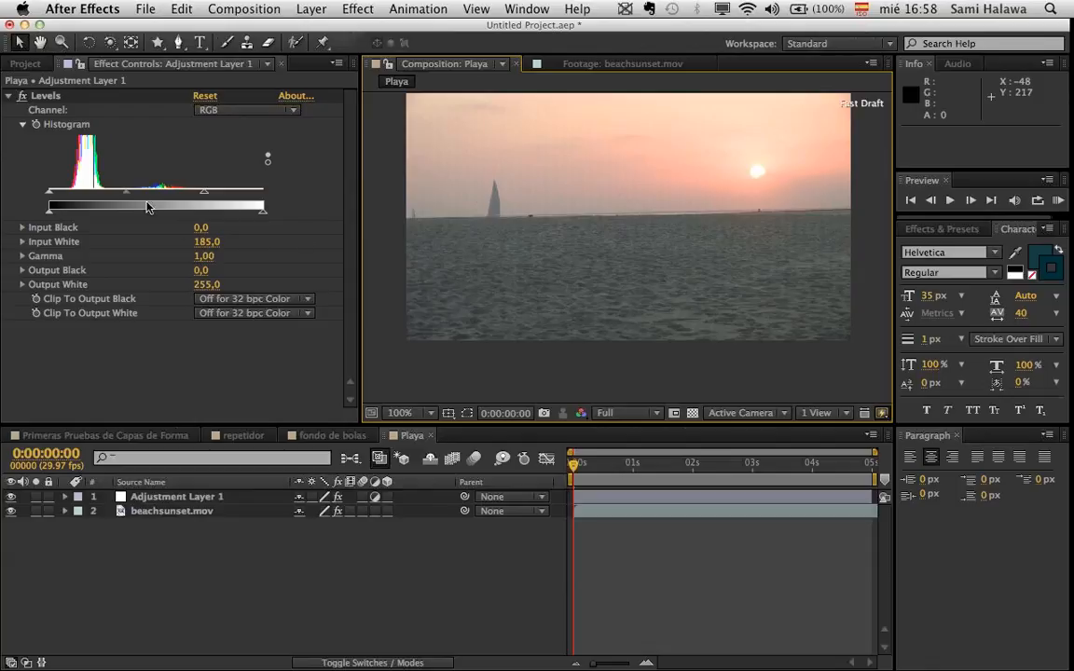
- Collapse the Levels settings and add the Hue/Saturation color correction effect to Adjustment Layer 1
{"action": "left_click", "coordinate": [9, 96]}
{"action": "right_click", "coordinate": [168, 158]}
{"action": "left_click", "coordinate": [68, 201]}
{"action": "right_click", "coordinate": [192, 293]}
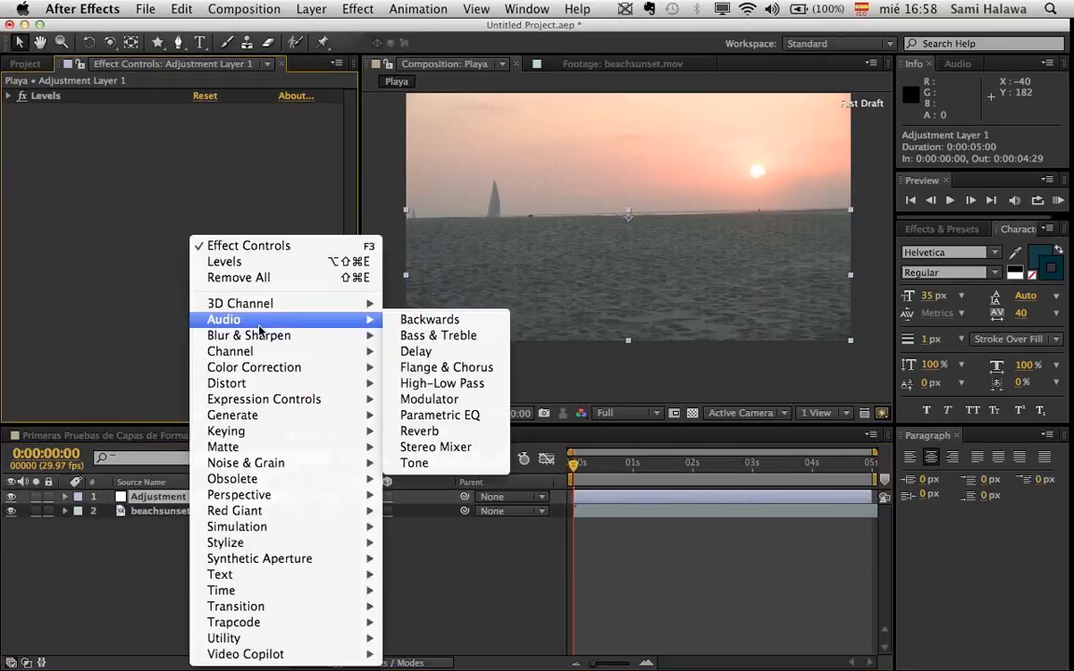
{"action": "mouse_move", "coordinate": [279, 370]}
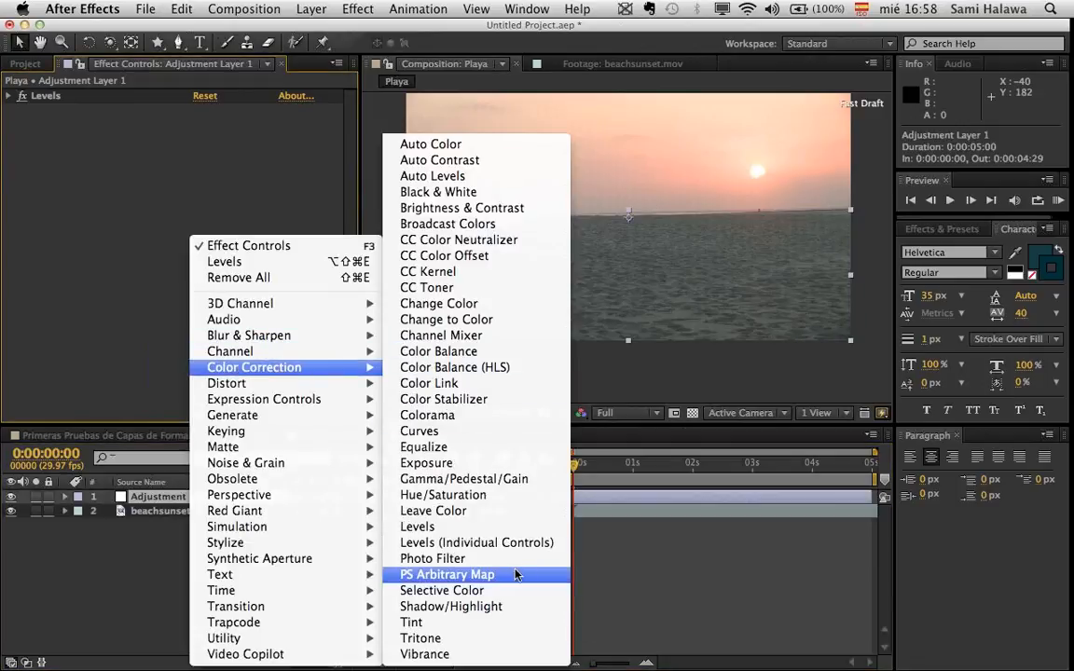
{"action": "left_click", "coordinate": [447, 495]}
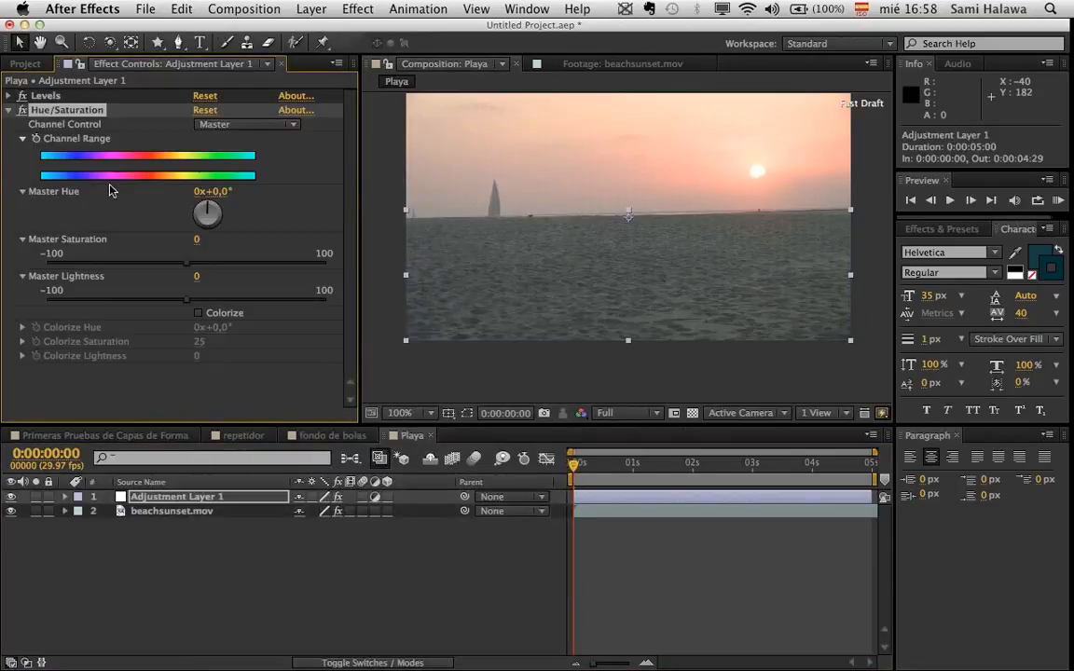
- Try lowering Master Saturation in Hue/Saturation, undo that change, and enable Colorize instead
{"action": "left_click_drag", "start_coordinate": [192, 270], "coordinate": [167, 269]}
{"action": "key", "text": "super+z"}
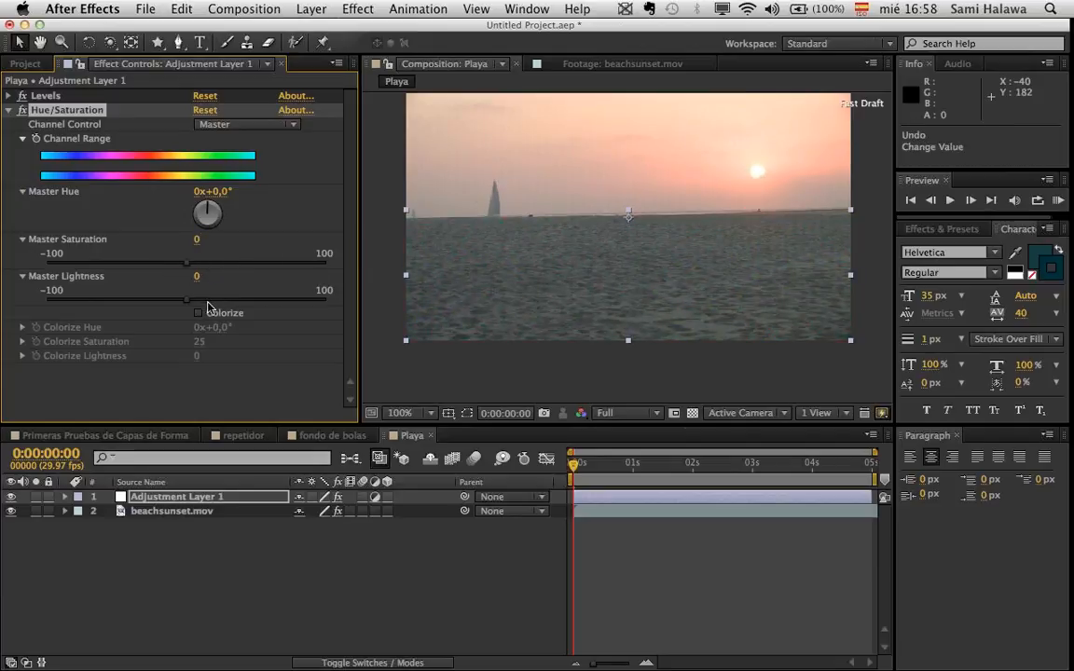
{"action": "left_click", "coordinate": [197, 314]}
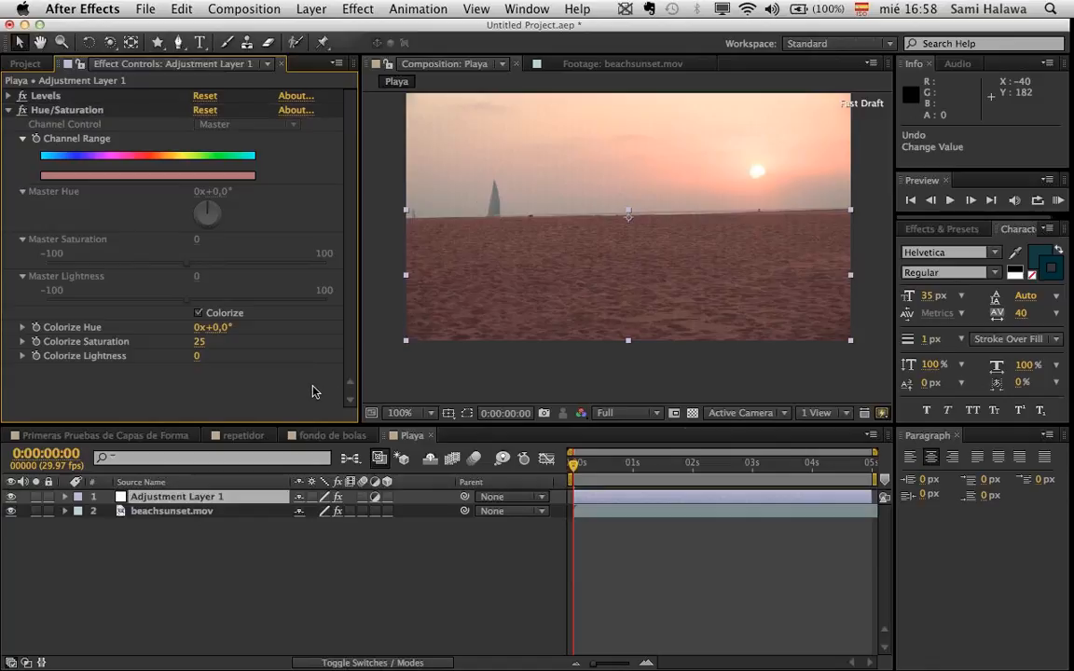
{"action": "left_click", "coordinate": [436, 348]}
- Tint the sand purple by setting Colorize Hue to 279° and Colorize Saturation to 17
{"action": "left_click_drag", "start_coordinate": [213, 328], "coordinate": [427, 300]}
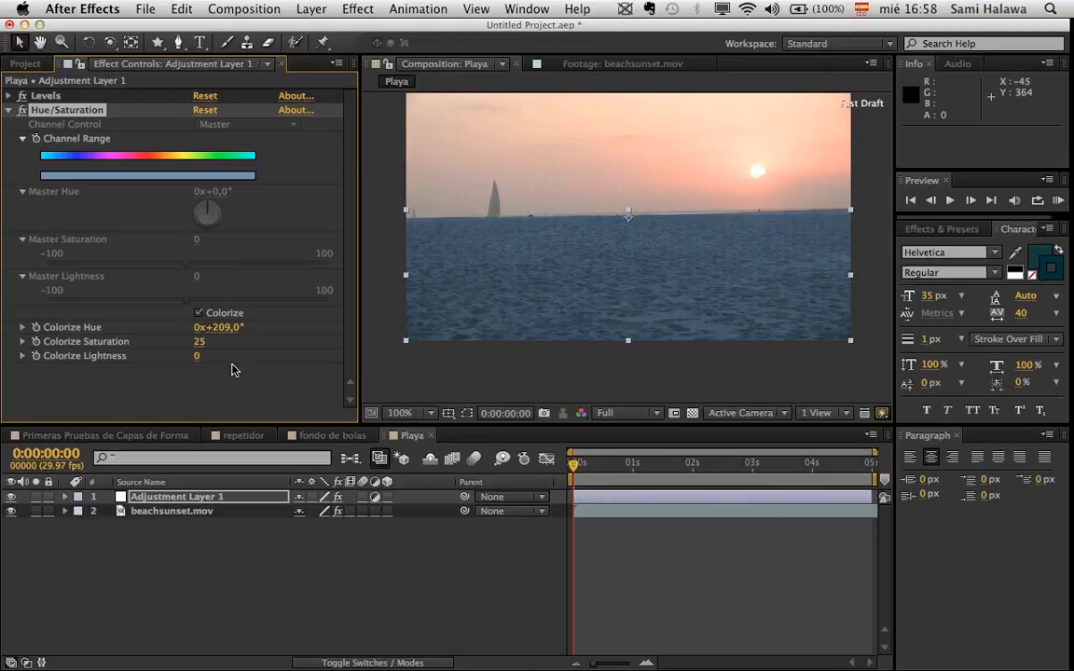
{"action": "left_click_drag", "start_coordinate": [221, 335], "coordinate": [265, 326]}
{"action": "left_click", "coordinate": [671, 365]}
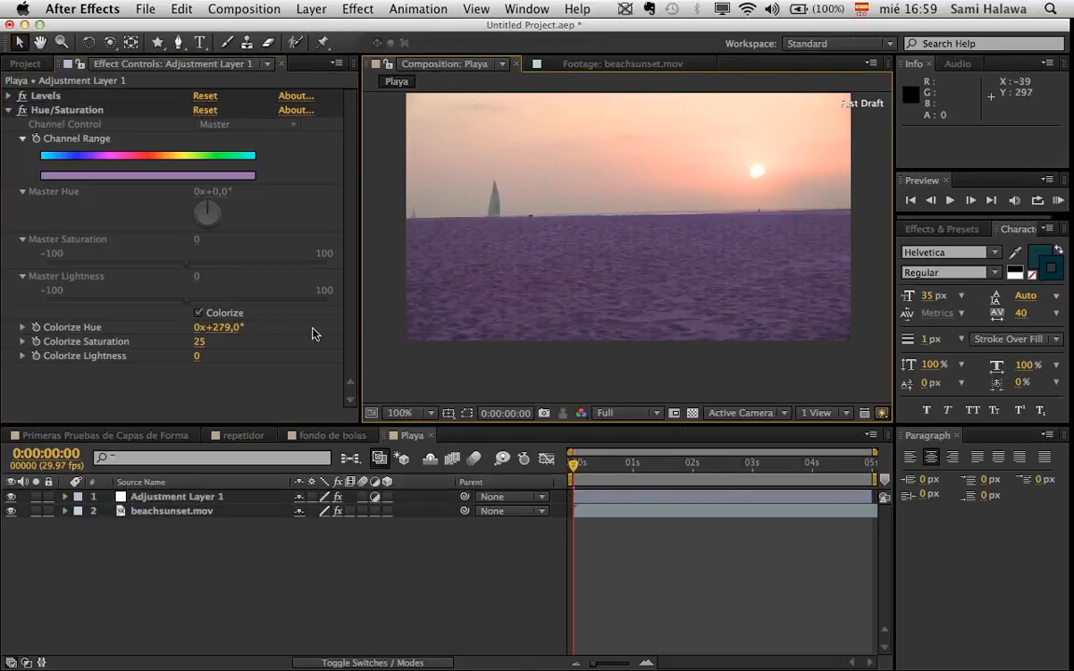
{"action": "mouse_move", "coordinate": [199, 341]}
{"action": "left_mouse_down"}
{"action": "mouse_move", "coordinate": [215, 346]}
{"action": "mouse_move", "coordinate": [201, 347]}
{"action": "left_mouse_up"}
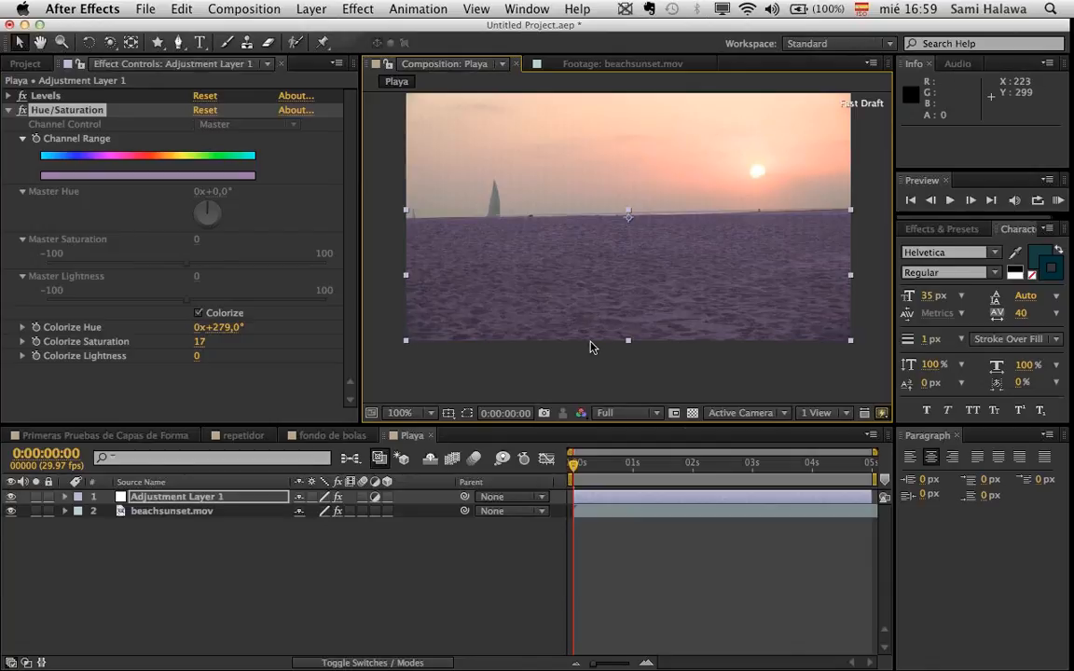
- Examine the edge of the sand tint along the horizon up close, across to the footage's left border
{"action": "scroll", "coordinate": [565, 257], "scroll_direction": "up", "scroll_amount": 2}
{"action": "scroll", "coordinate": [575, 209], "scroll_direction": "up", "scroll_amount": 3}
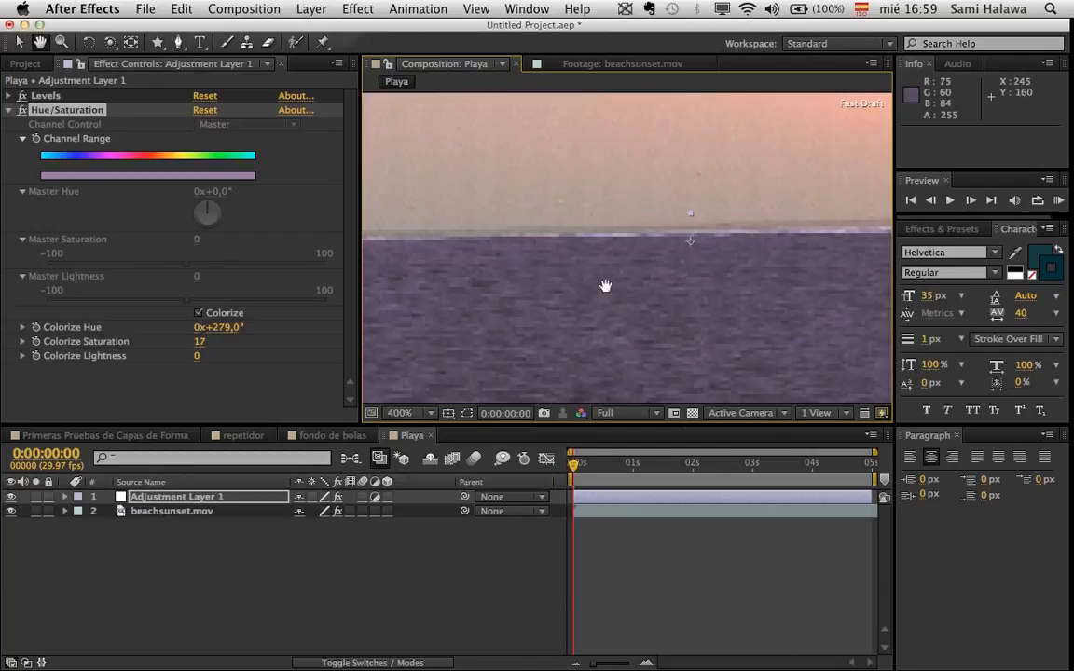
{"action": "mouse_move", "coordinate": [807, 253]}
{"action": "left_mouse_down"}
{"action": "mouse_move", "coordinate": [568, 348]}
{"action": "mouse_move", "coordinate": [420, 336]}
{"action": "left_mouse_up"}
{"action": "mouse_move", "coordinate": [806, 348]}
{"action": "left_mouse_down"}
{"action": "mouse_move", "coordinate": [606, 331]}
{"action": "mouse_move", "coordinate": [471, 300]}
{"action": "mouse_move", "coordinate": [902, 320]}
{"action": "left_mouse_up"}
{"action": "scroll", "coordinate": [807, 317], "scroll_direction": "down", "scroll_amount": 1}
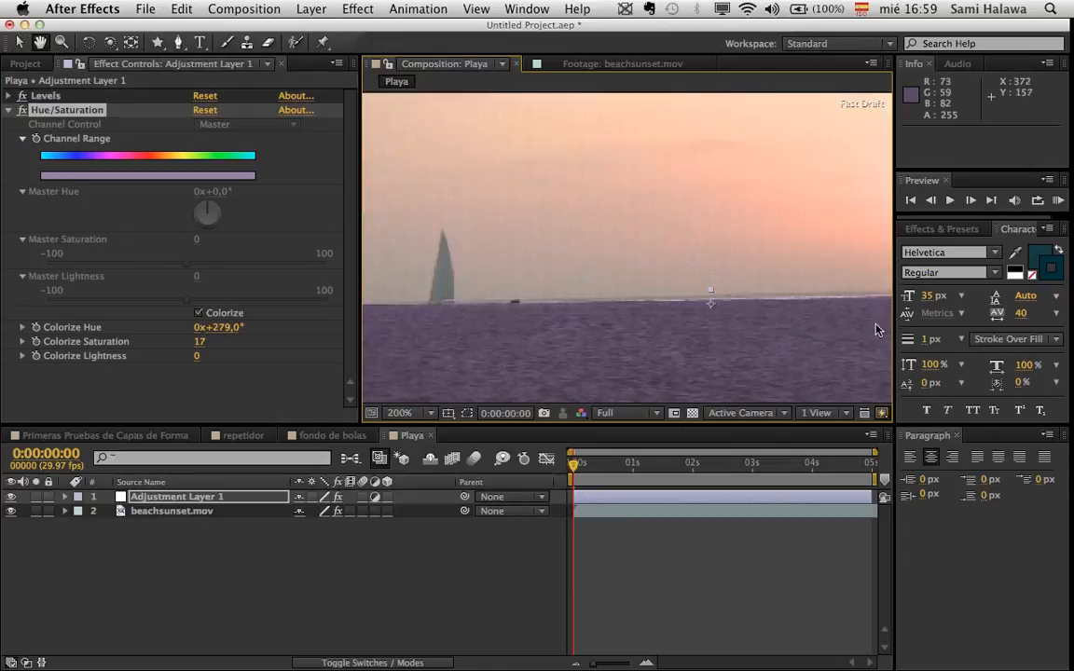
{"action": "left_click_drag", "start_coordinate": [522, 319], "coordinate": [790, 263]}
{"action": "scroll", "coordinate": [571, 242], "scroll_direction": "up", "scroll_amount": 1}
{"action": "left_click_drag", "start_coordinate": [583, 252], "coordinate": [600, 222]}
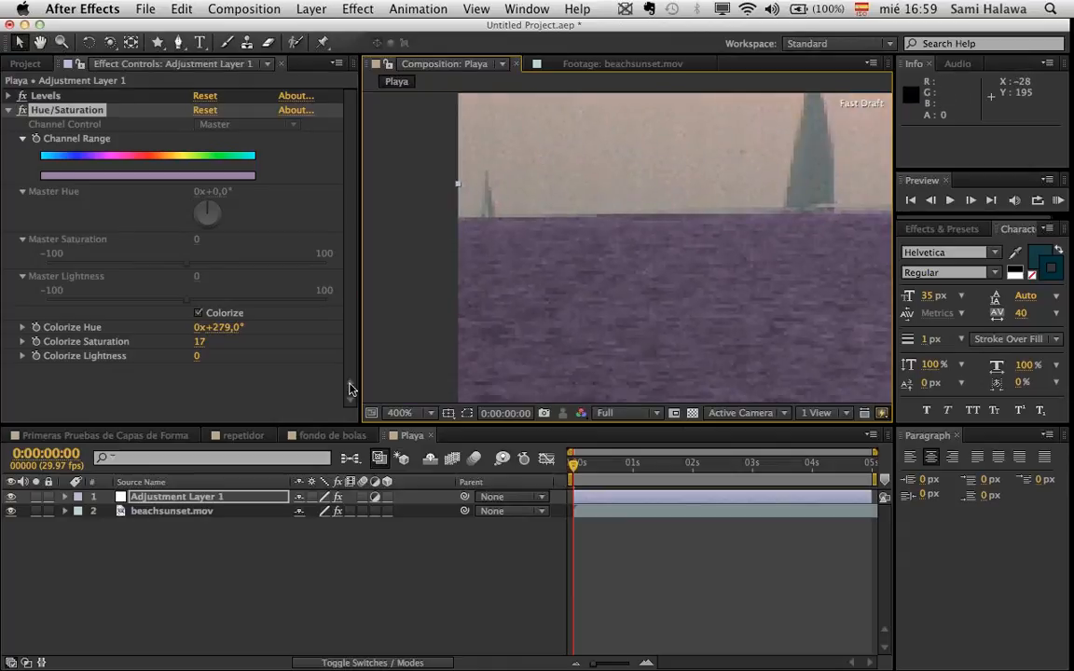
- Expand the Mask 1 properties of Adjustment Layer 1 and try a Mask Feather of 25 pixels on the horizon edge
{"action": "left_click", "coordinate": [207, 496]}
{"action": "left_click", "coordinate": [65, 497]}
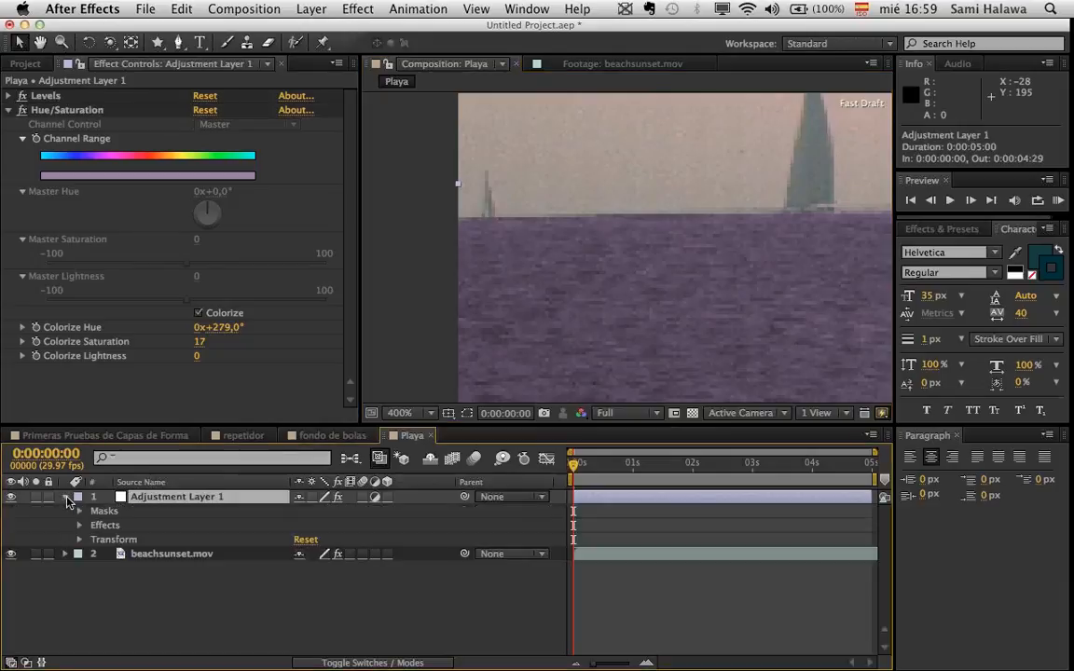
{"action": "left_click", "coordinate": [80, 511]}
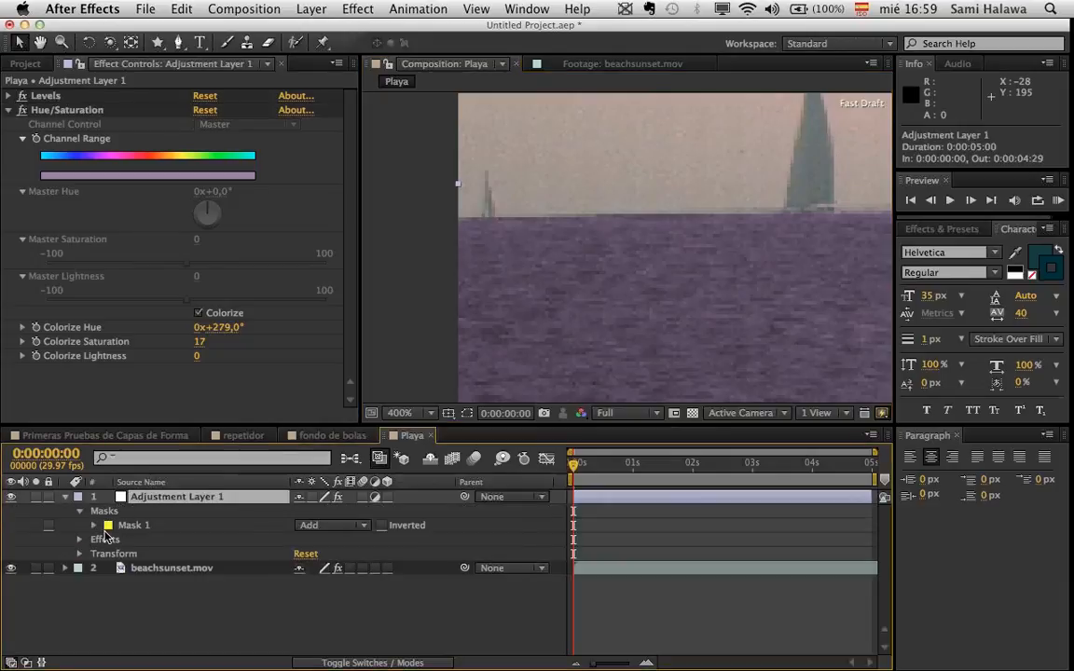
{"action": "left_click", "coordinate": [94, 524]}
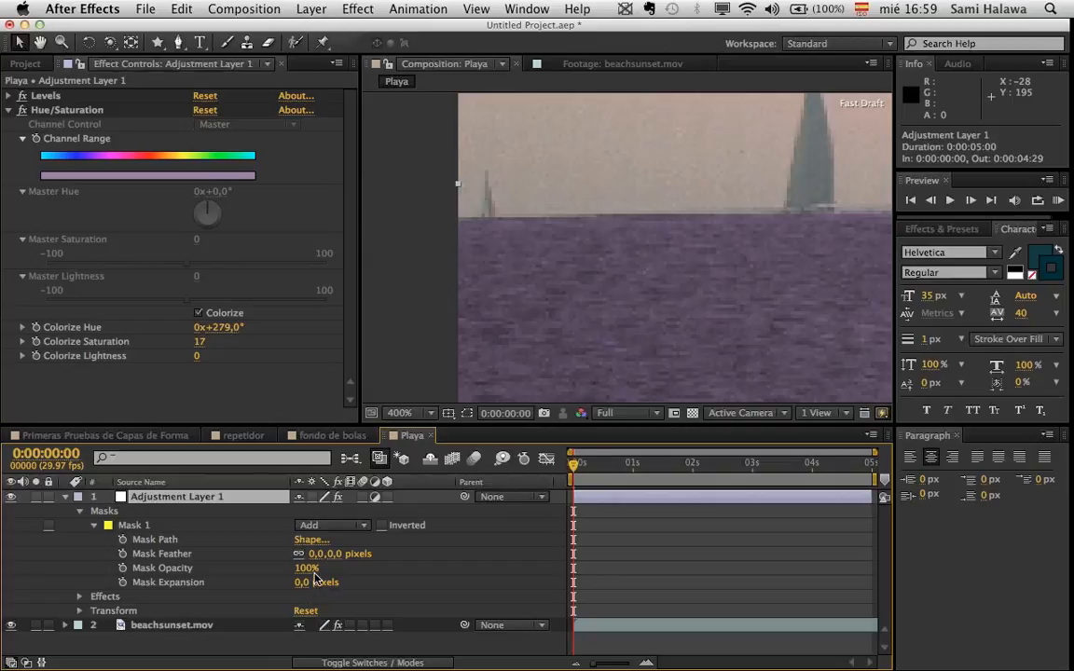
{"action": "left_click_drag", "start_coordinate": [314, 553], "coordinate": [321, 553]}
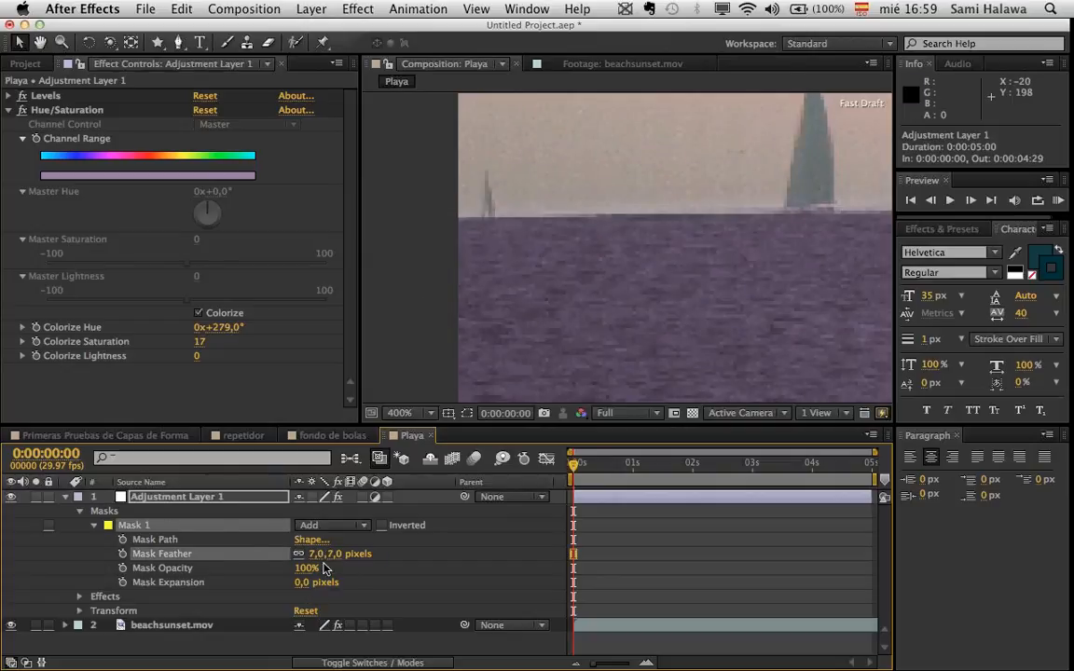
{"action": "left_click_drag", "start_coordinate": [313, 554], "coordinate": [320, 557]}
{"action": "scroll", "coordinate": [839, 134], "scroll_direction": "down", "scroll_amount": 2}
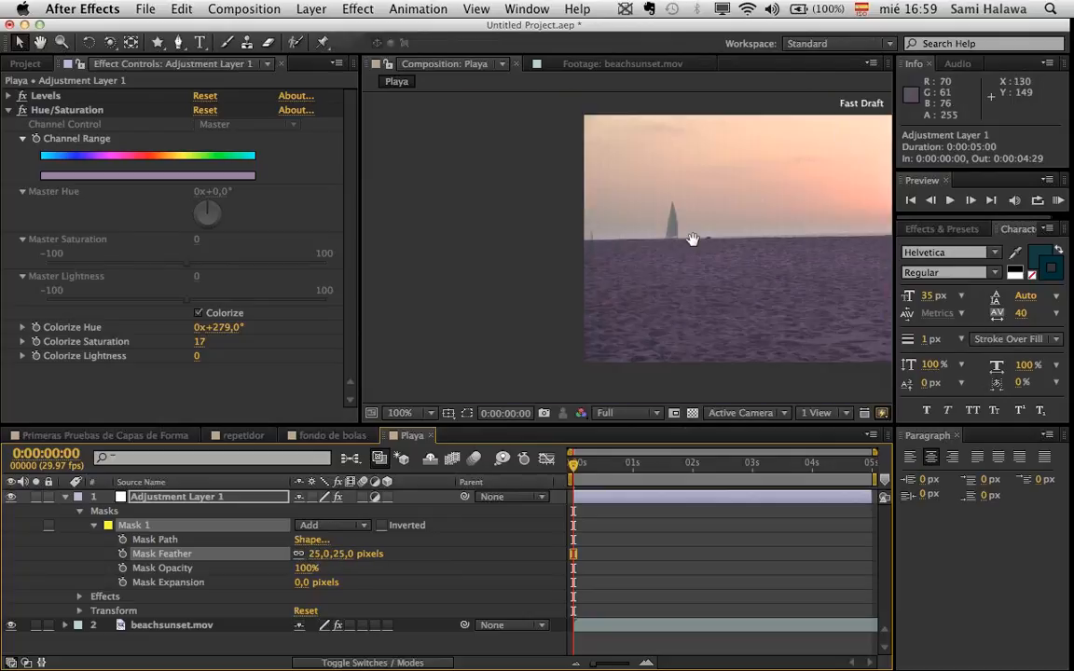
{"action": "key", "text": "space"}
{"action": "left_click_drag", "start_coordinate": [697, 242], "coordinate": [548, 232]}
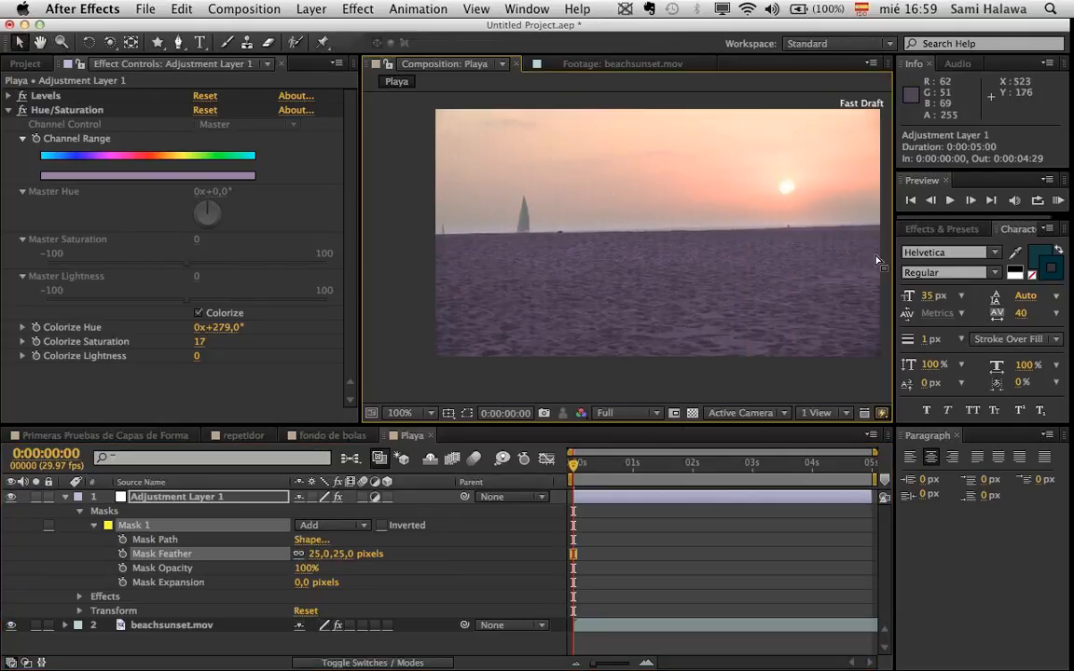
- Reduce Mask 1's Mask Feather to 6 pixels and collapse Adjustment Layer 1's properties
{"action": "left_click", "coordinate": [318, 567]}
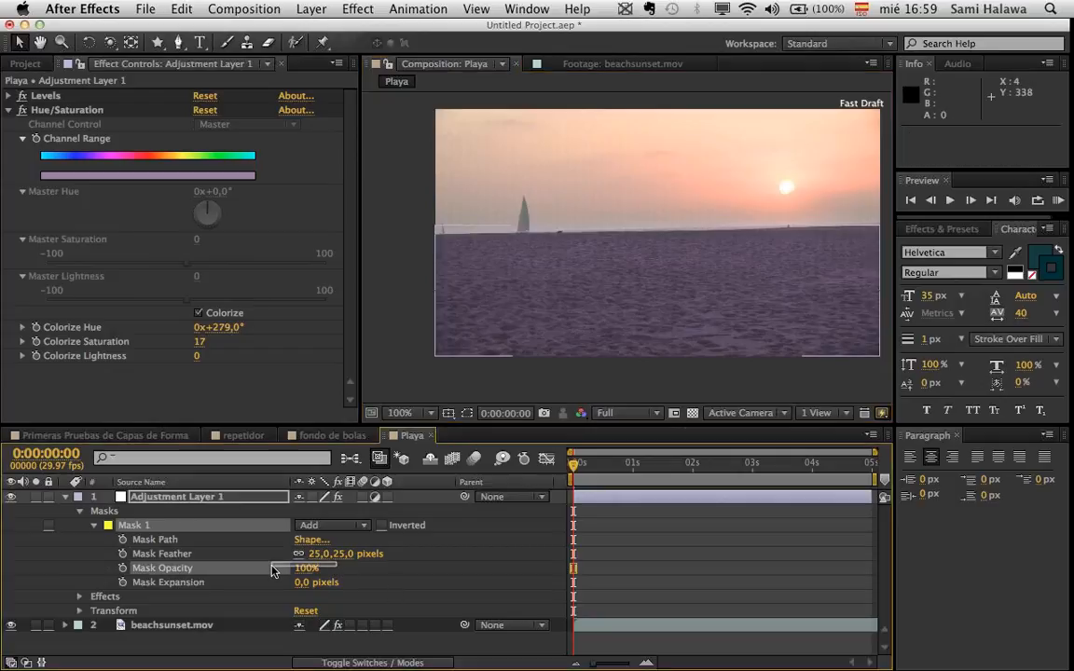
{"action": "left_click_drag", "start_coordinate": [320, 554], "coordinate": [263, 559]}
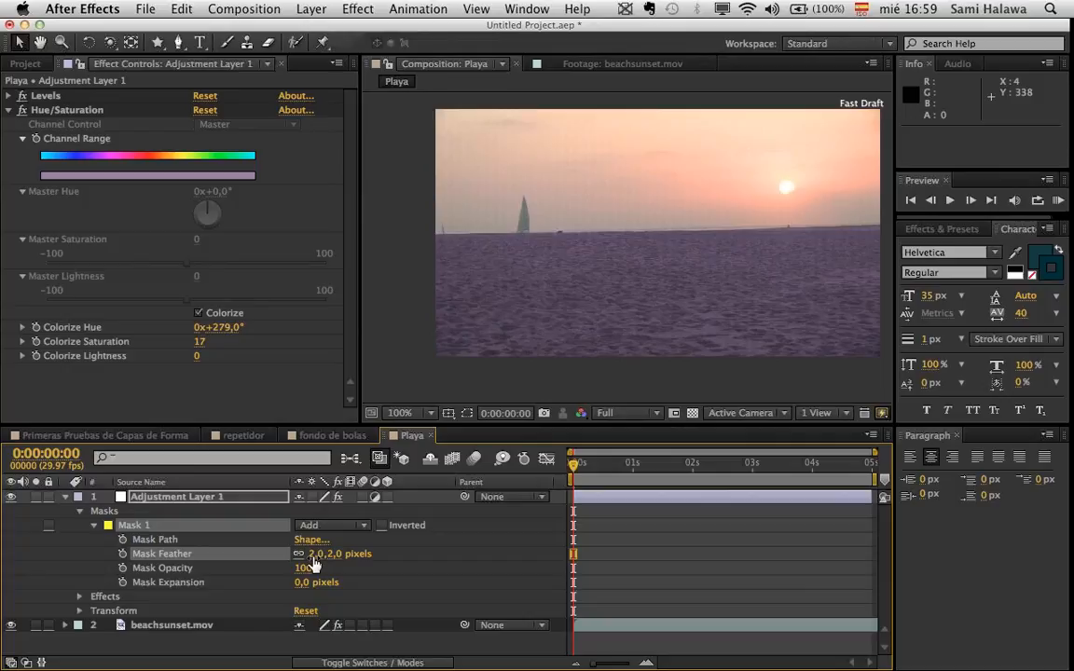
{"action": "left_click_drag", "start_coordinate": [313, 554], "coordinate": [321, 554]}
{"action": "left_click", "coordinate": [732, 326]}
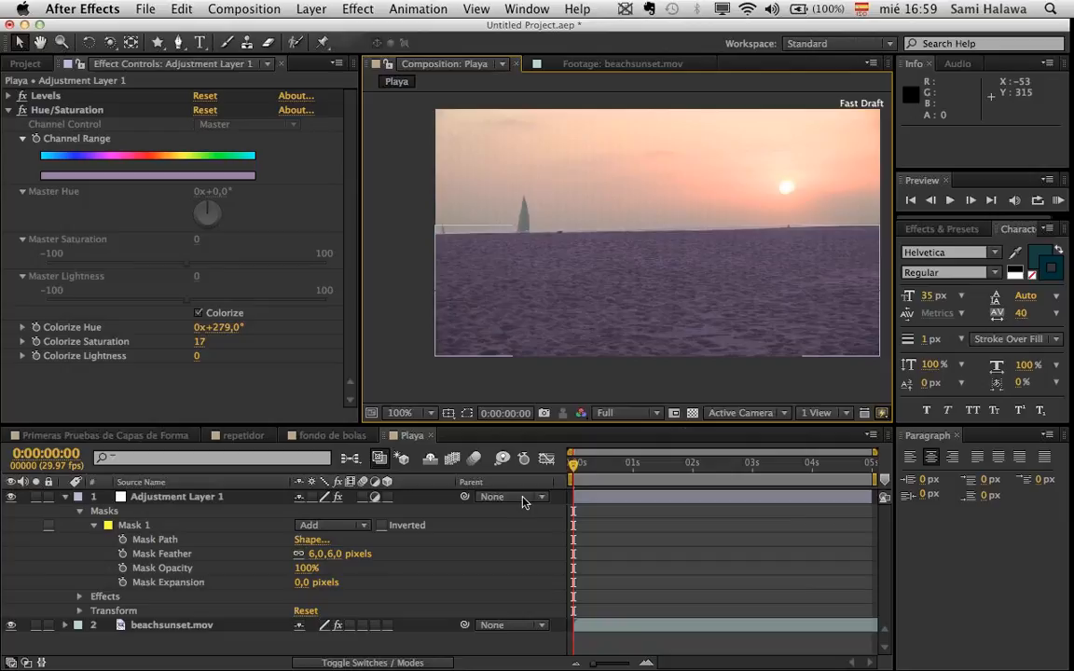
{"action": "left_click", "coordinate": [69, 500]}
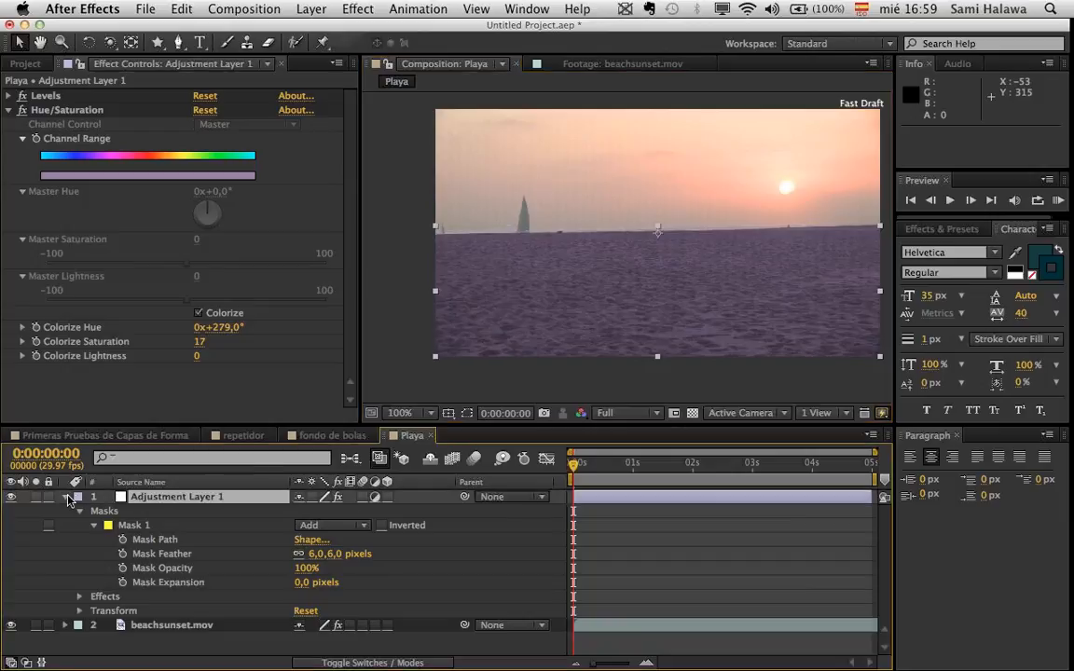
{"action": "left_click", "coordinate": [65, 497]}
- Play and scrub through the composition to check how the tinted area follows the horizon over time
{"action": "key", "text": "space"}
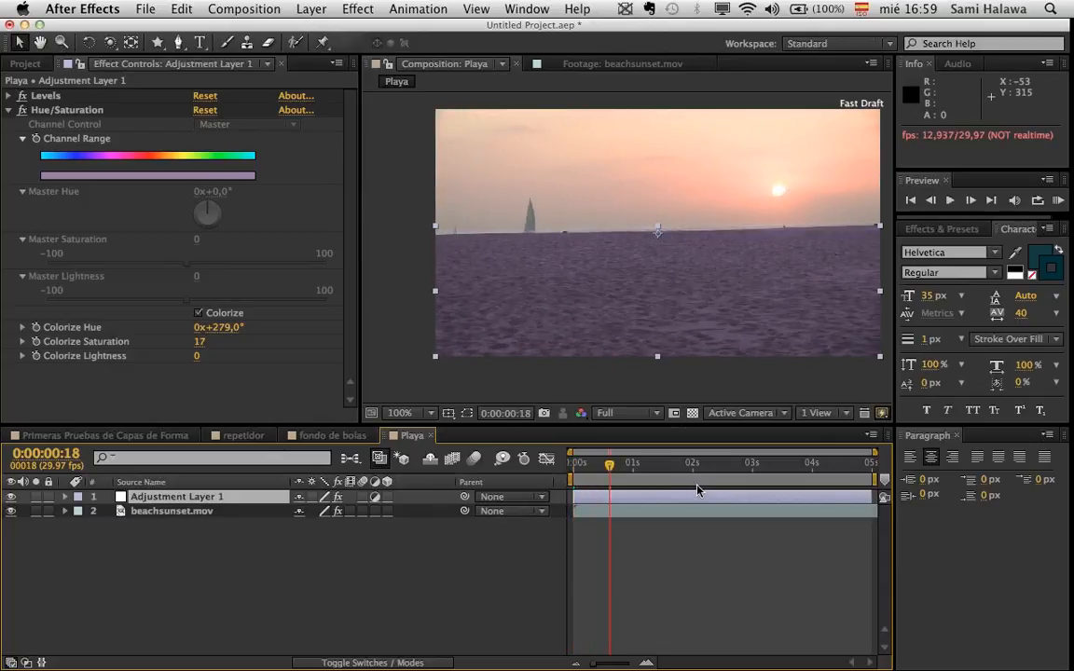
{"action": "left_click_drag", "start_coordinate": [701, 484], "coordinate": [825, 474]}
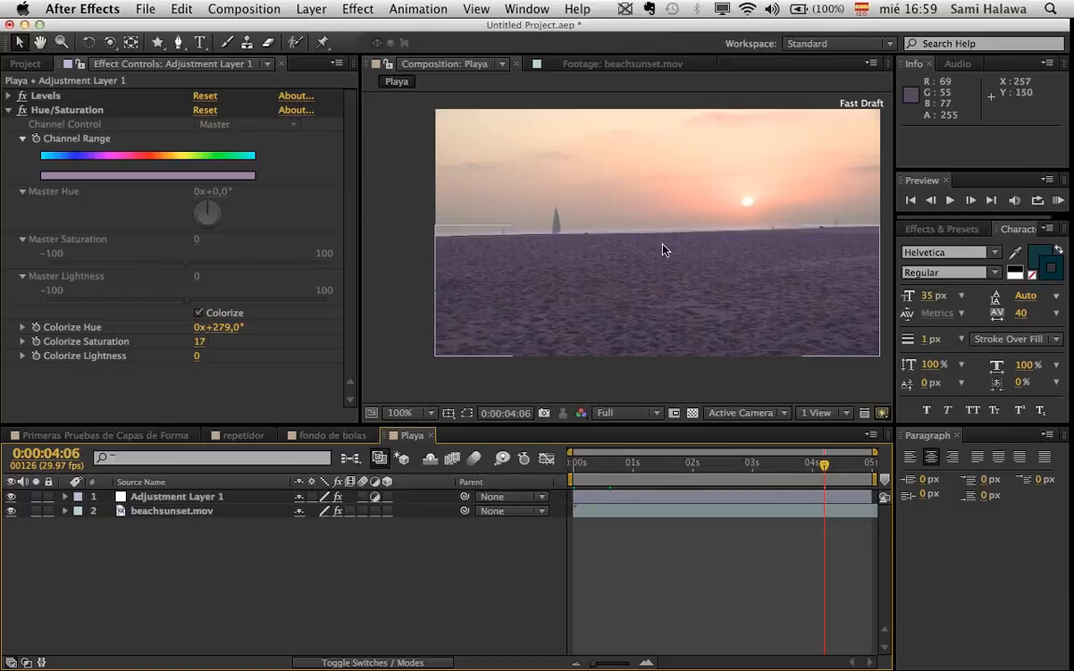
{"action": "scroll", "coordinate": [658, 226], "scroll_direction": "up", "scroll_amount": 1}
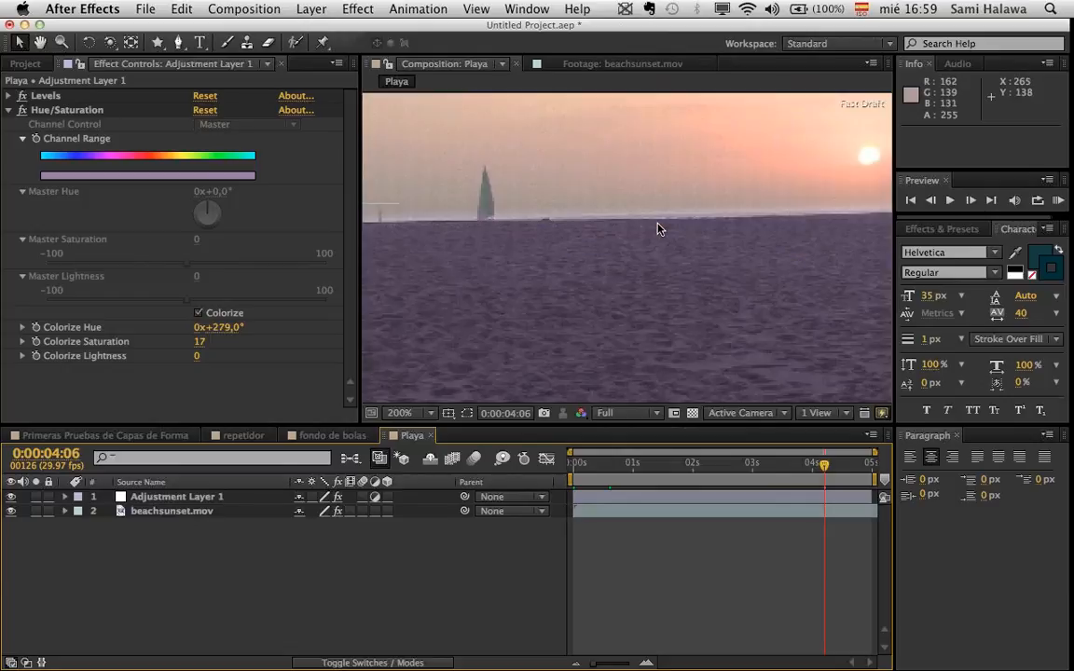
{"action": "scroll", "coordinate": [658, 226], "scroll_direction": "down", "scroll_amount": 1}
{"action": "left_click_drag", "start_coordinate": [684, 474], "coordinate": [399, 476]}
{"action": "key", "text": "space"}
{"action": "key", "text": "space"}
- Compare the mask outline of Adjustment Layer 1 with the horizon at the first and last frames
{"action": "left_click", "coordinate": [182, 497]}
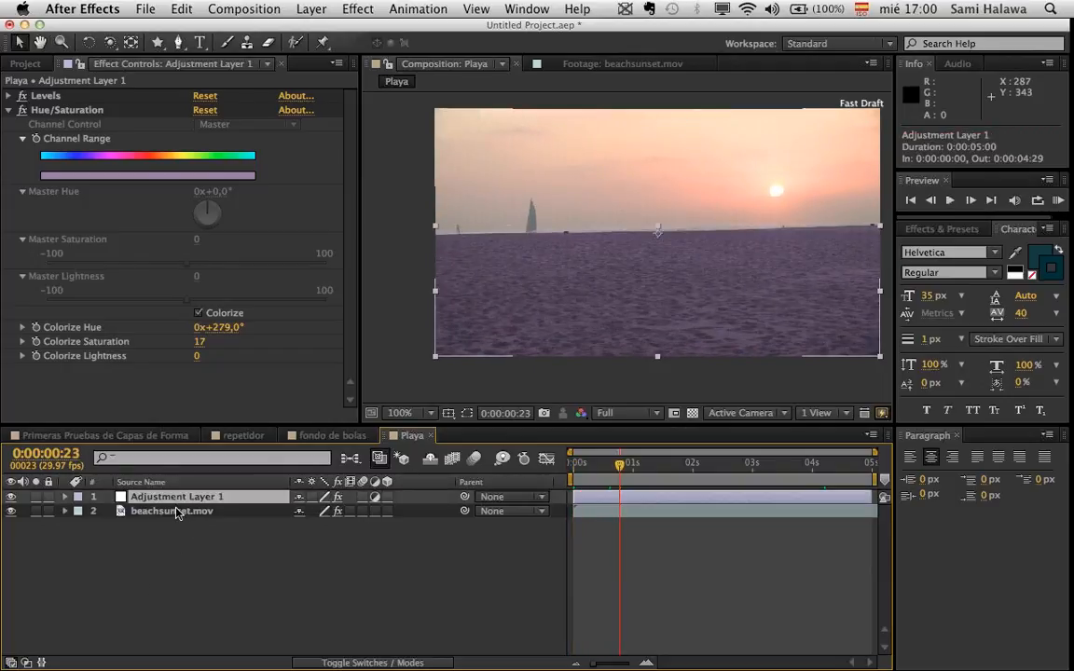
{"action": "left_click", "coordinate": [466, 415]}
{"action": "left_click_drag", "start_coordinate": [682, 464], "coordinate": [868, 523]}
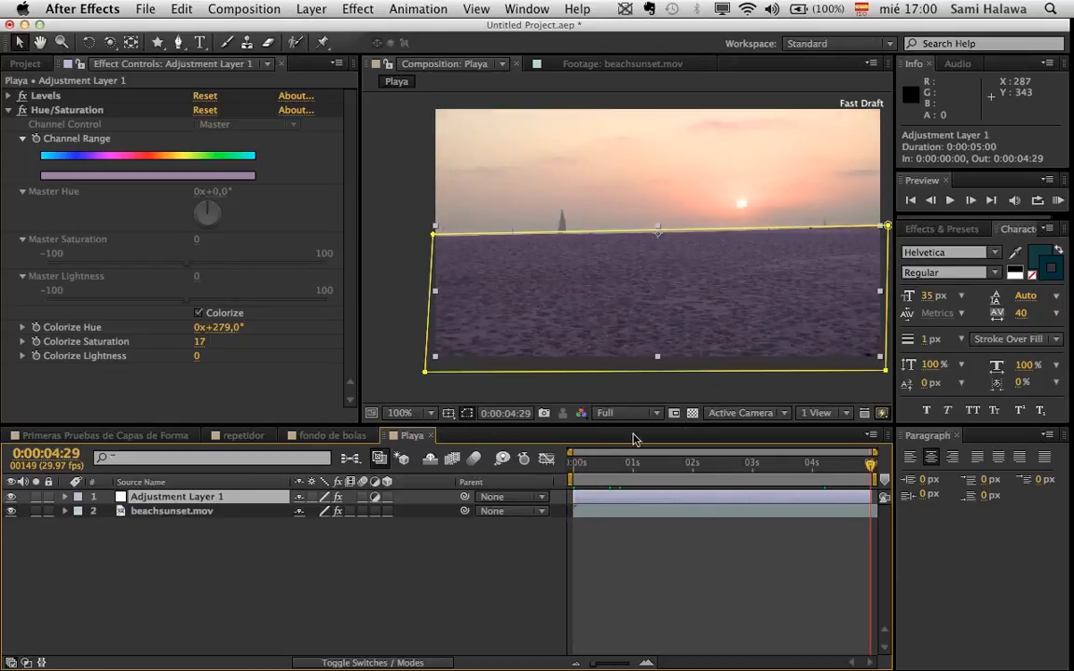
{"action": "left_click", "coordinate": [448, 414]}
{"action": "scroll", "coordinate": [464, 224], "scroll_direction": "up", "scroll_amount": 2}
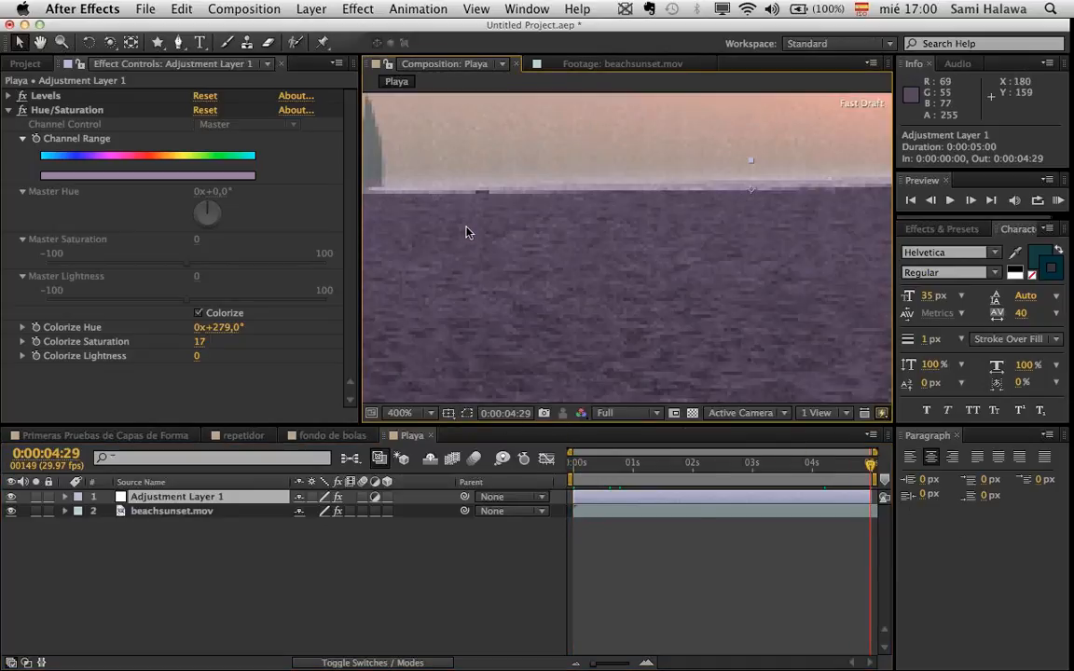
{"action": "scroll", "coordinate": [569, 204], "scroll_direction": "down", "scroll_amount": 2}
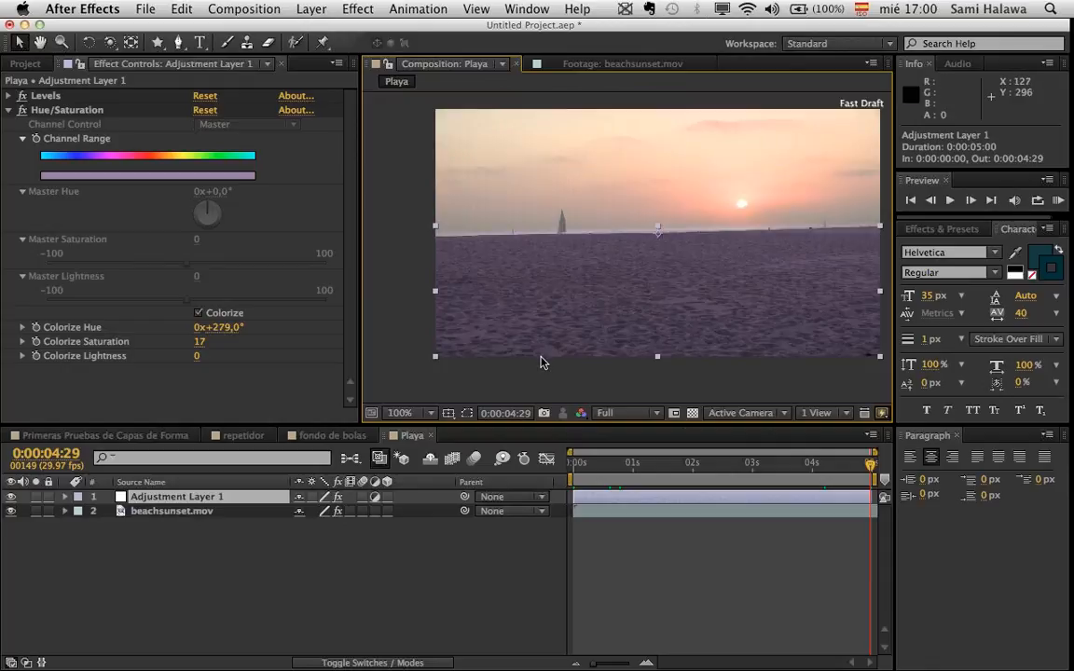
{"action": "left_click_drag", "start_coordinate": [589, 466], "coordinate": [562, 511]}
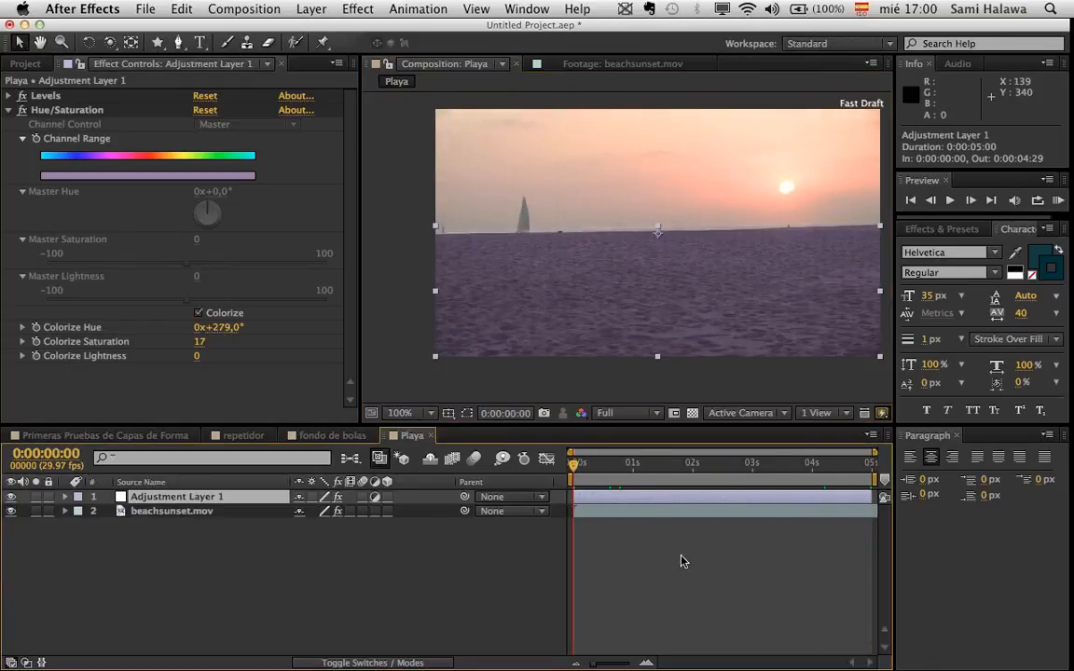
{"action": "left_click", "coordinate": [873, 464]}
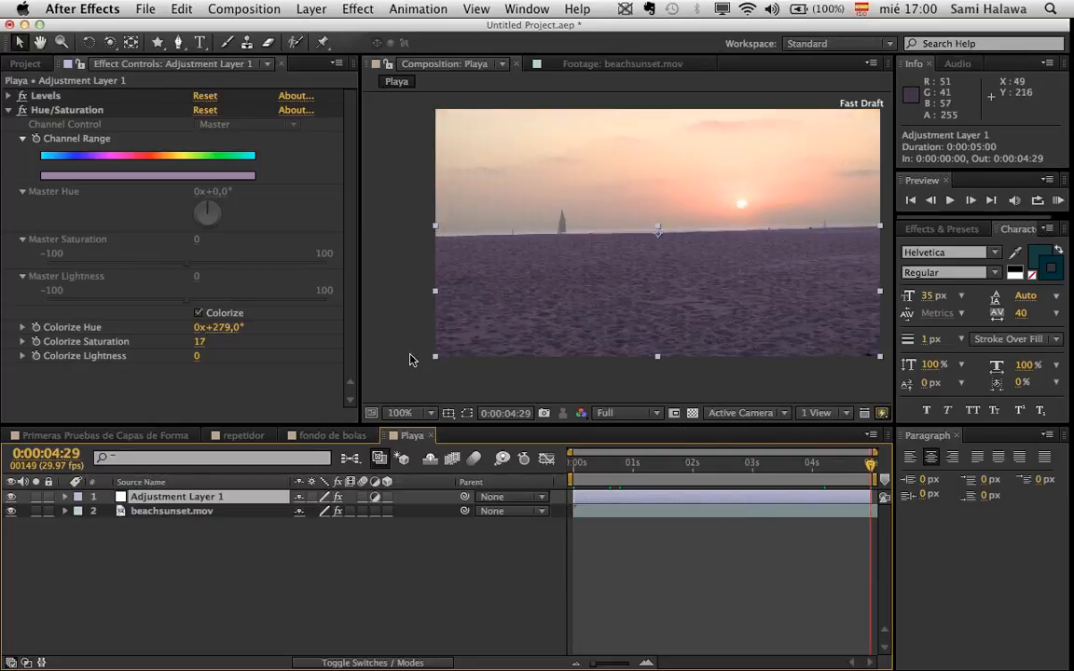
- Keyframe Mask 1's Mask Path at 0:00:00:00 and display the mask outline over the footage
{"action": "key", "text": "m"}
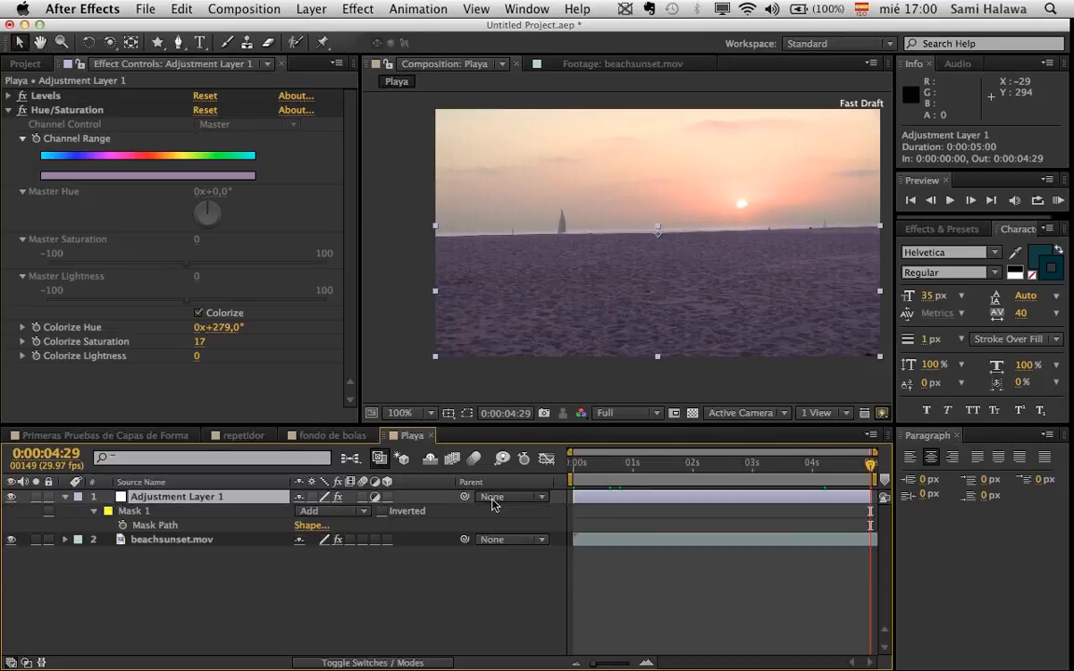
{"action": "key", "text": "Home"}
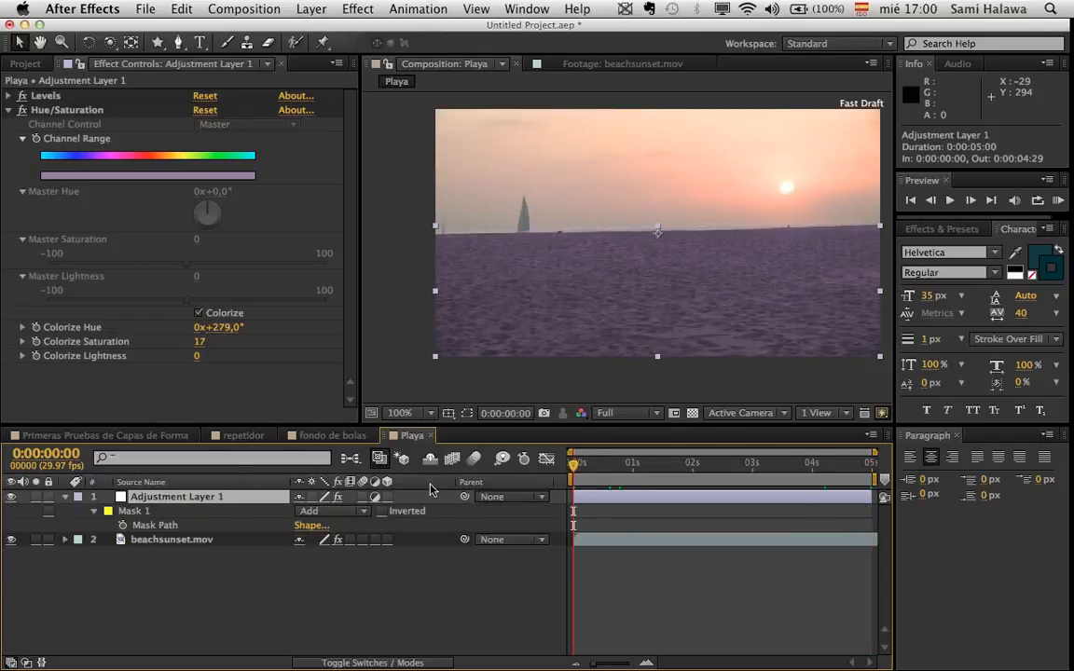
{"action": "left_click", "coordinate": [93, 512]}
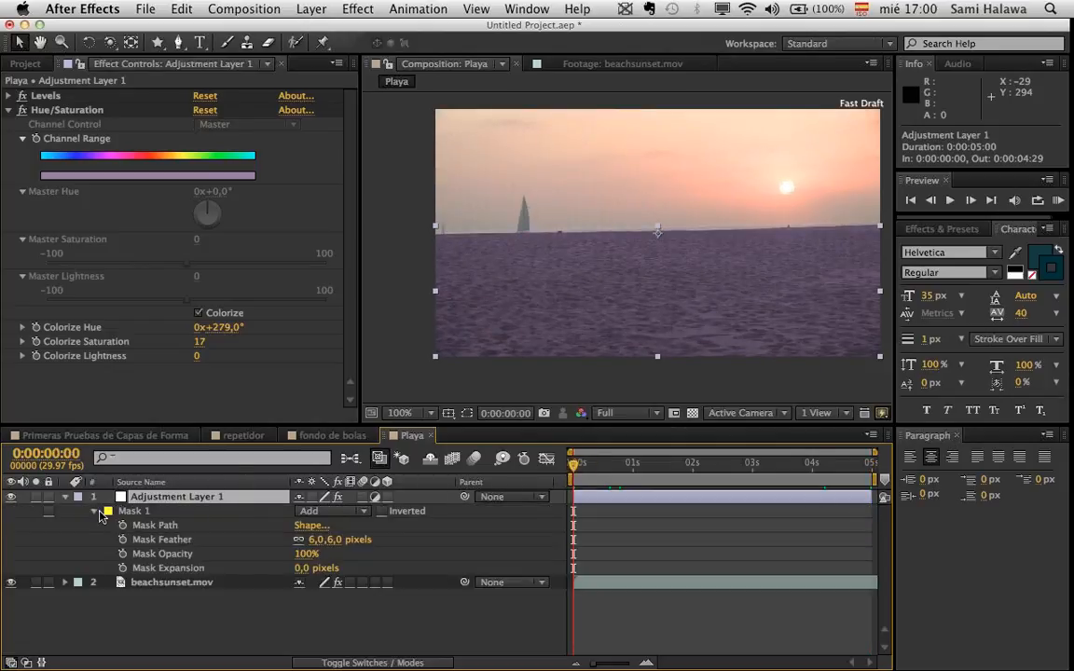
{"action": "left_click", "coordinate": [159, 526]}
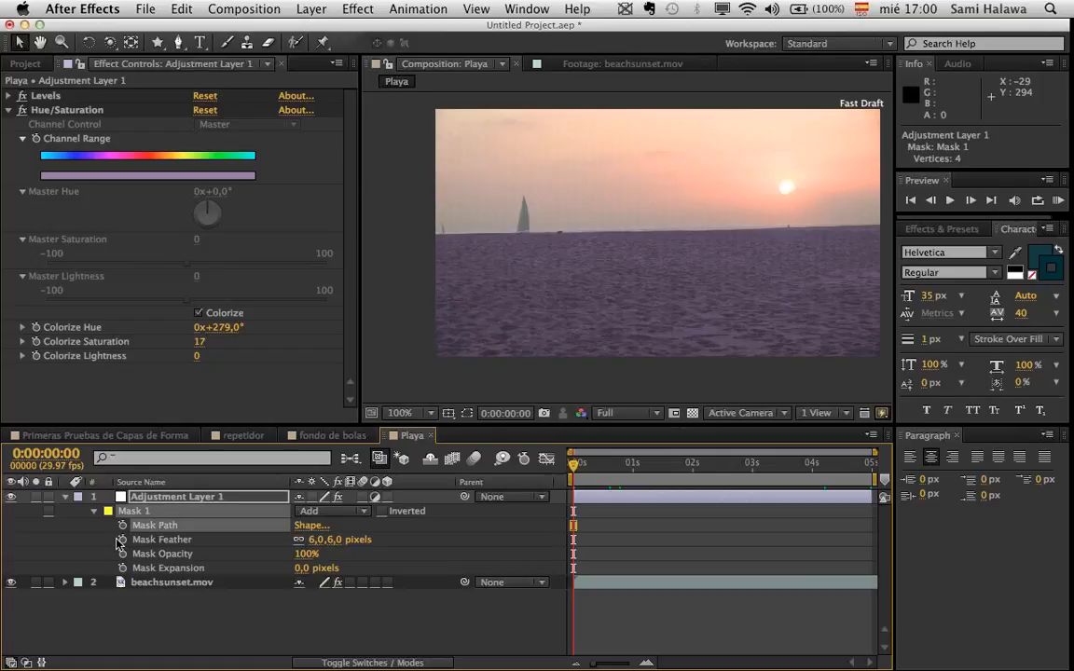
{"action": "left_click", "coordinate": [122, 526]}
{"action": "left_click", "coordinate": [467, 413]}
{"action": "left_click", "coordinate": [468, 414]}
{"action": "left_click", "coordinate": [468, 414]}
{"action": "left_click", "coordinate": [468, 414]}
{"action": "left_click", "coordinate": [468, 414]}
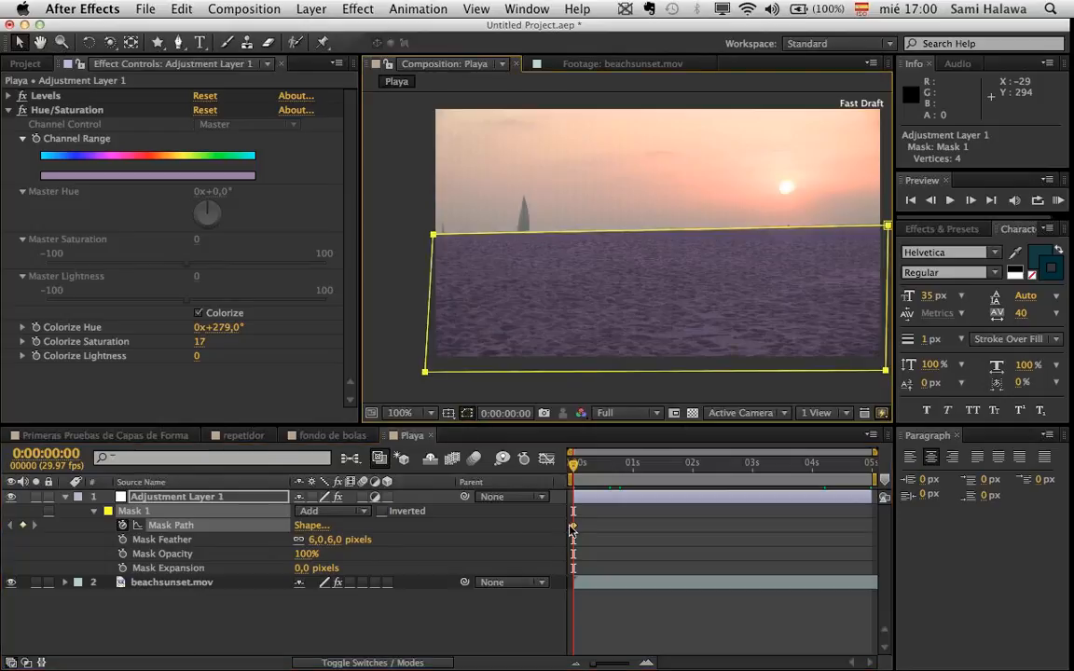
{"action": "left_click", "coordinate": [311, 526]}
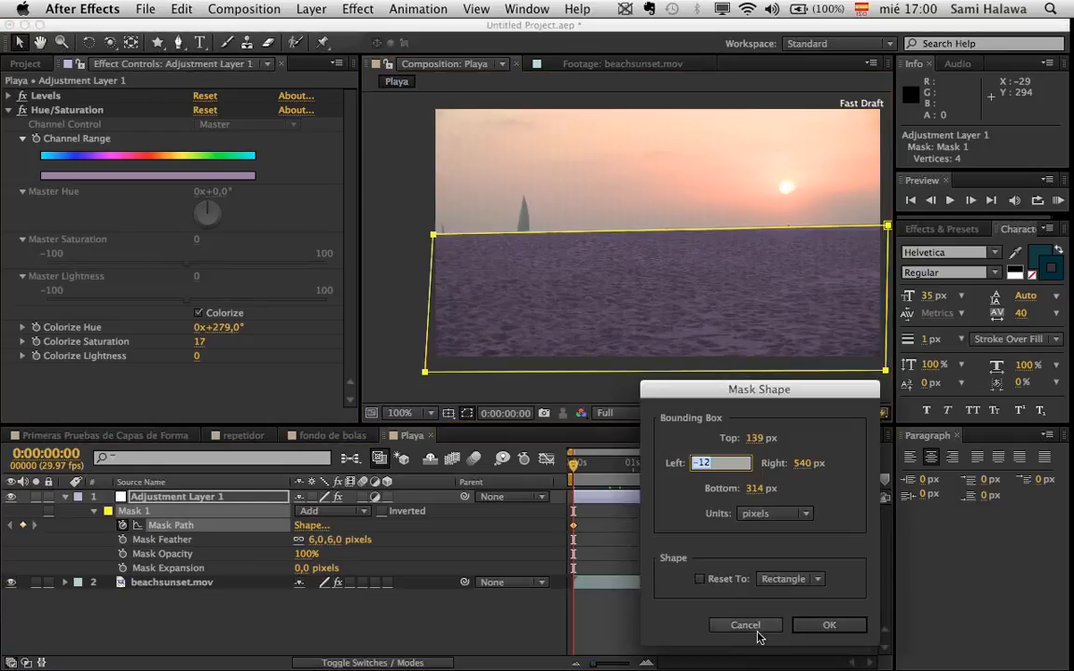
{"action": "left_click", "coordinate": [759, 633]}
- At 0:00:04:29, lower the upper edge of Mask 1 toward the shifted horizon to create a second Mask Path keyframe
{"action": "left_click_drag", "start_coordinate": [574, 464], "coordinate": [872, 463]}
{"action": "key", "text": "period"}
{"action": "key", "text": "comma"}
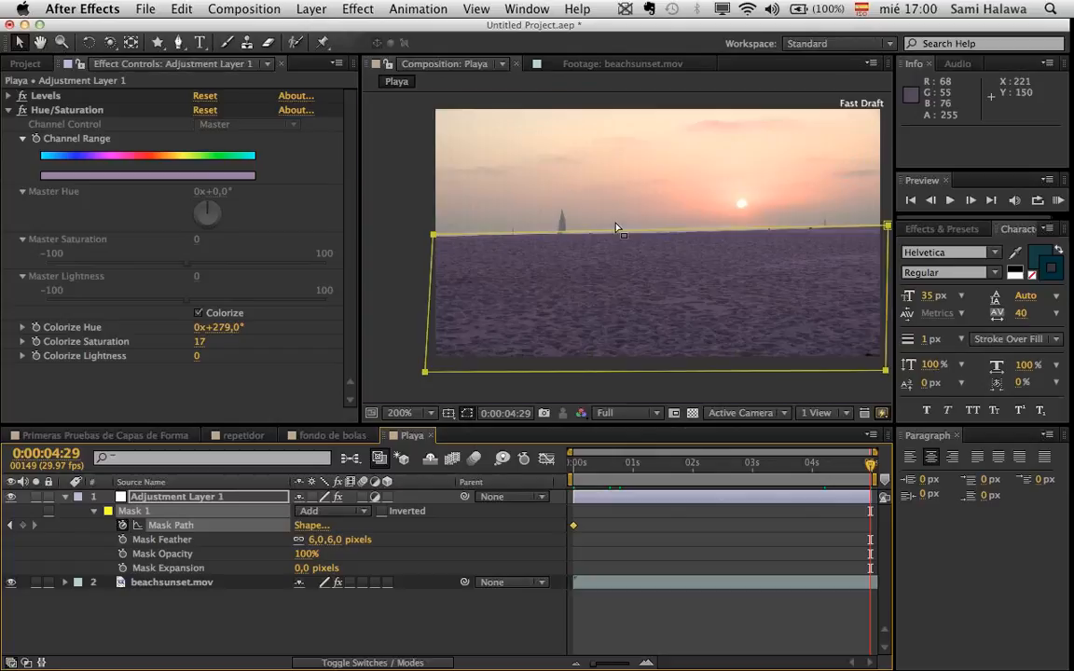
{"action": "left_click_drag", "start_coordinate": [620, 233], "coordinate": [623, 257]}
{"action": "key", "text": "super+z"}
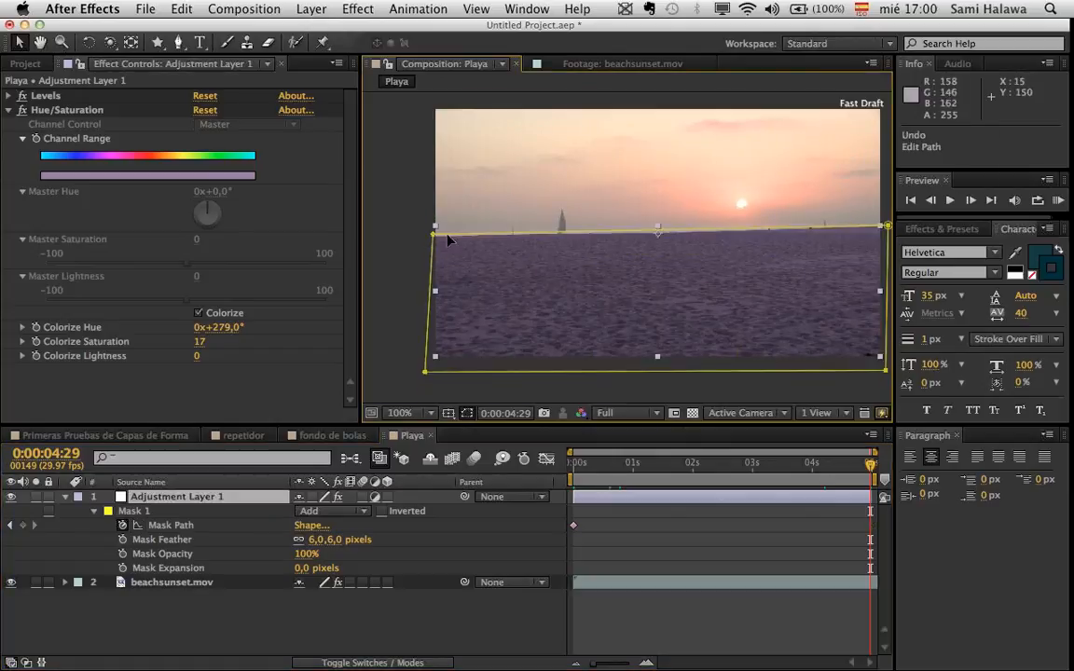
{"action": "mouse_move", "coordinate": [477, 235]}
{"action": "left_mouse_down"}
{"action": "mouse_move", "coordinate": [470, 270]}
{"action": "mouse_move", "coordinate": [472, 245]}
{"action": "left_mouse_up"}
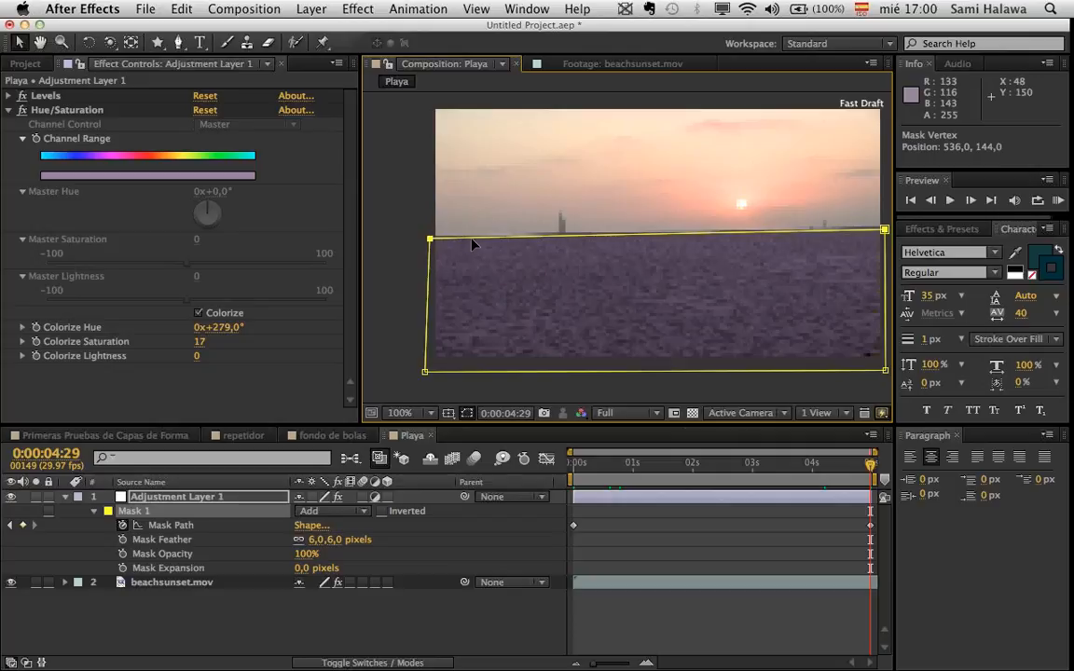
- Fine-tune the upper-left and upper-right mask vertices at 0:00:04:29 so the mask edge lines up with the horizon
{"action": "scroll", "coordinate": [472, 243], "scroll_direction": "up", "scroll_amount": 1}
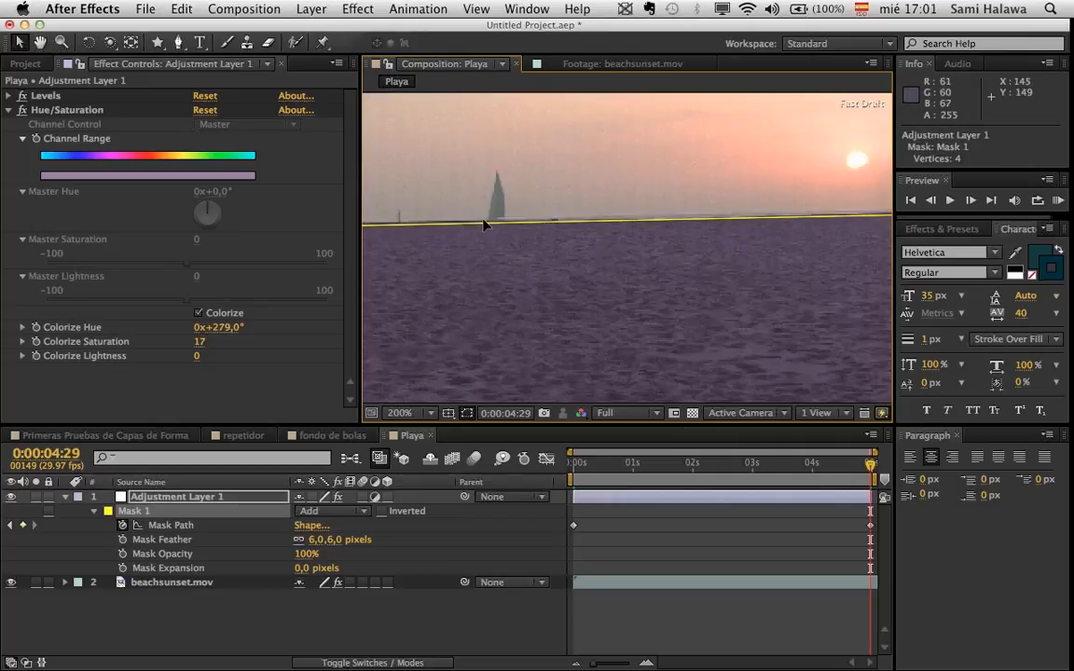
{"action": "key", "text": "space"}
{"action": "left_click_drag", "start_coordinate": [490, 228], "coordinate": [720, 245]}
{"action": "left_click_drag", "start_coordinate": [473, 253], "coordinate": [464, 243]}
{"action": "key", "text": "space"}
{"action": "left_click_drag", "start_coordinate": [849, 256], "coordinate": [415, 256]}
{"action": "mouse_move", "coordinate": [877, 259]}
{"action": "left_mouse_down"}
{"action": "mouse_move", "coordinate": [692, 263]}
{"action": "mouse_move", "coordinate": [886, 267]}
{"action": "left_mouse_up"}
{"action": "scroll", "coordinate": [722, 252], "scroll_direction": "down", "scroll_amount": 1}
{"action": "key", "text": "space"}
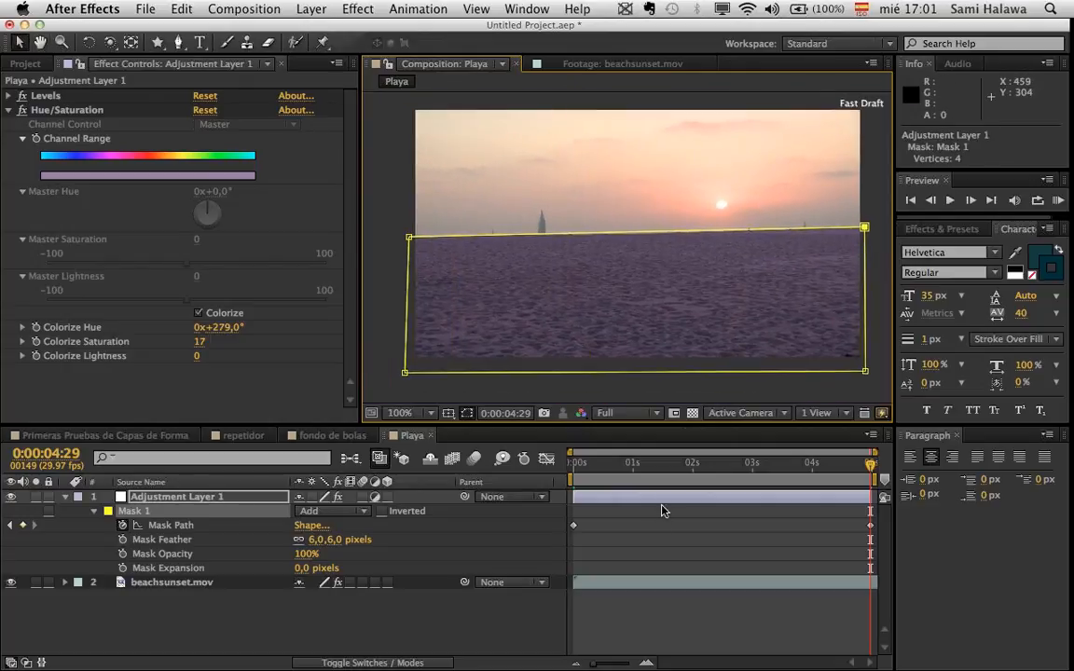
- Scrub back to the start and play the composition to review the animated mask against the horizon
{"action": "left_click_drag", "start_coordinate": [674, 473], "coordinate": [607, 473]}
{"action": "left_click_drag", "start_coordinate": [760, 462], "coordinate": [486, 482]}
{"action": "key", "text": "space"}
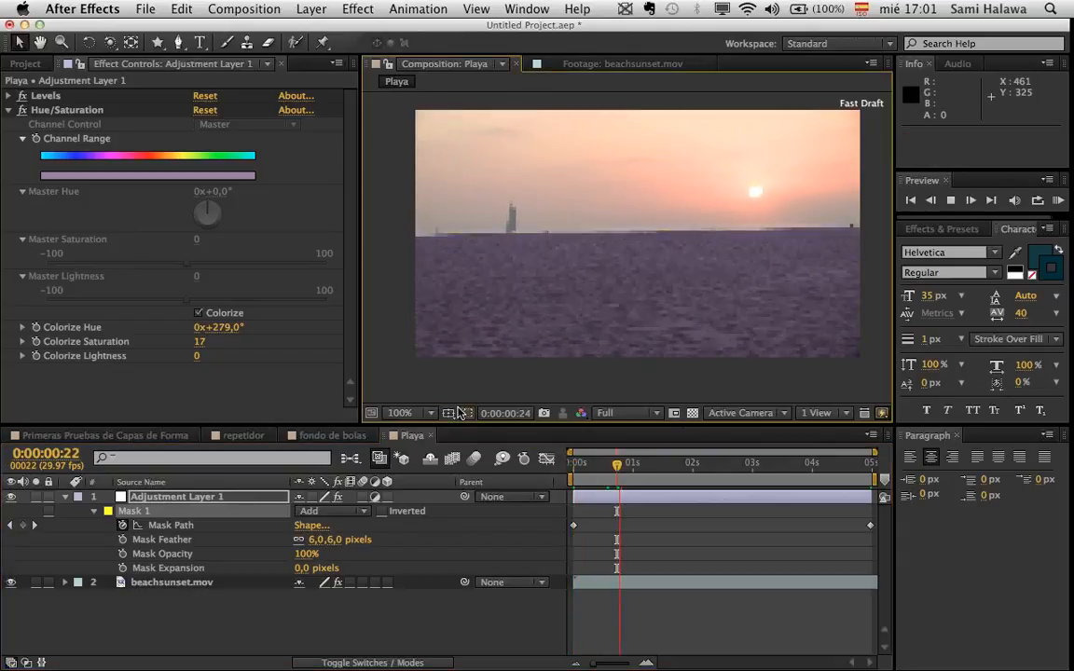
{"action": "key", "text": "space"}
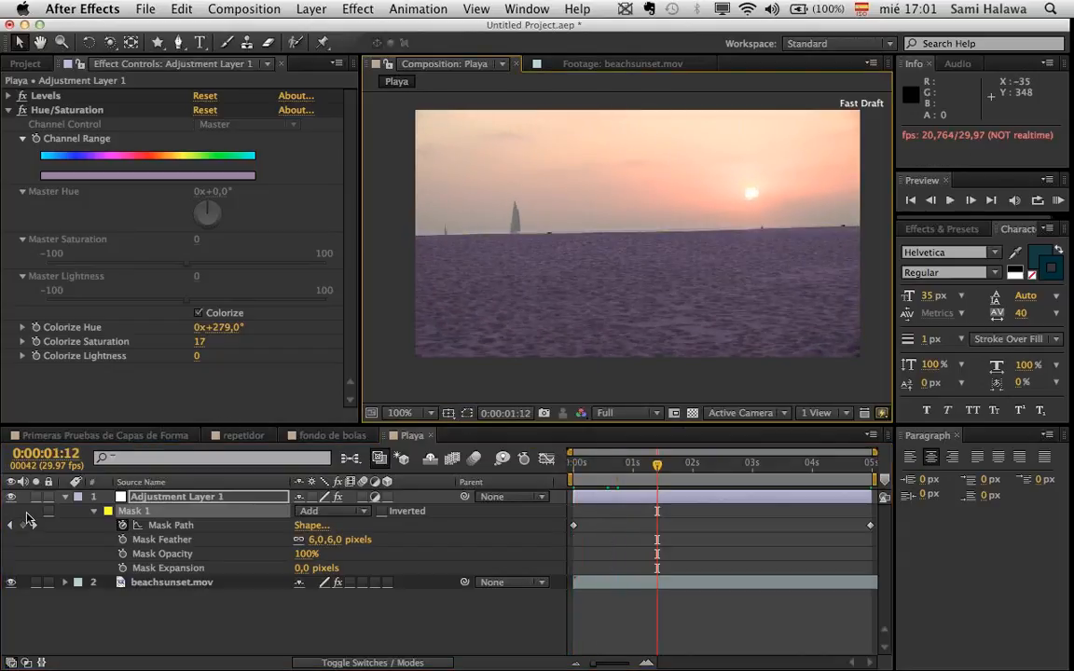
- Collapse Adjustment Layer 1's properties, return to the start of the composition and add a new adjustment layer above it
{"action": "left_click", "coordinate": [64, 498]}
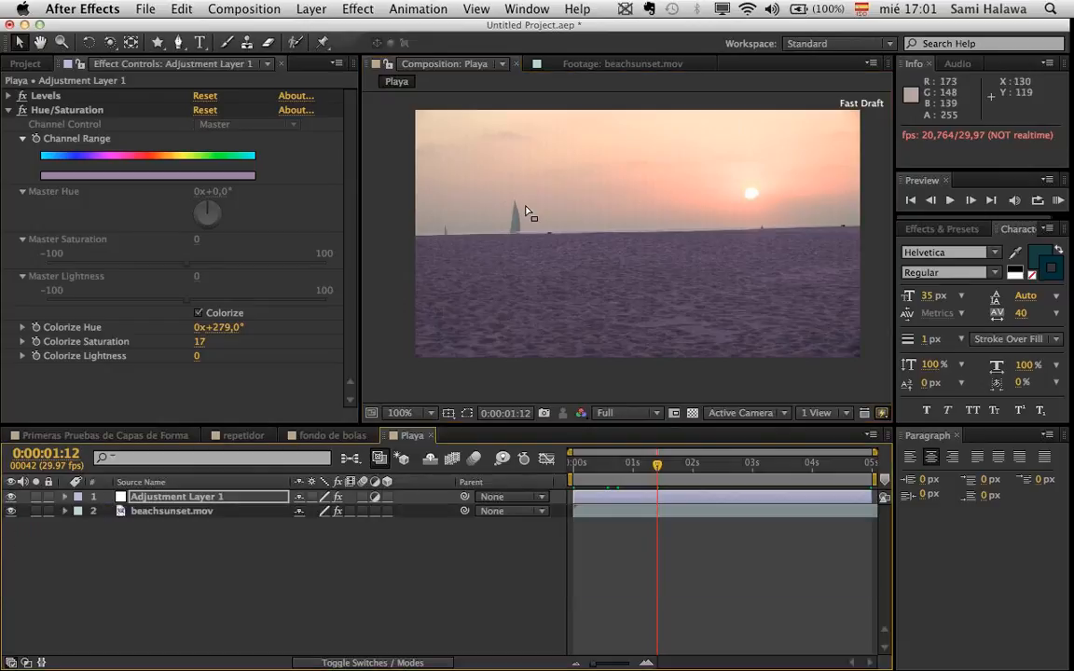
{"action": "scroll", "coordinate": [526, 214], "scroll_direction": "up", "scroll_amount": 3}
{"action": "key", "text": "space"}
{"action": "left_click_drag", "start_coordinate": [526, 215], "coordinate": [1021, 361]}
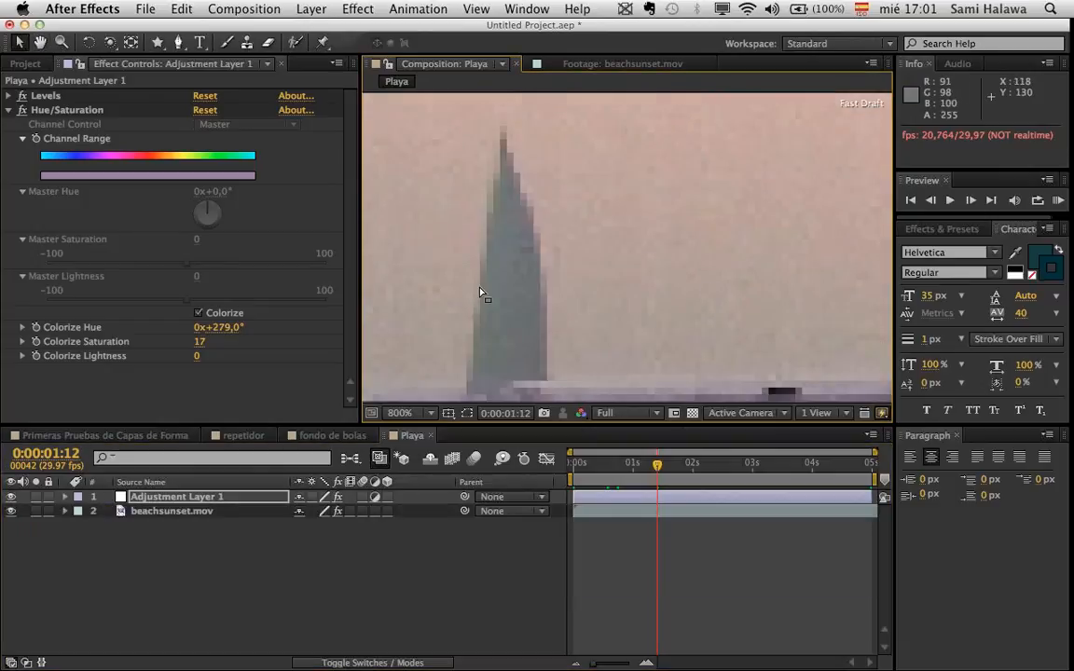
{"action": "scroll", "coordinate": [483, 293], "scroll_direction": "down", "scroll_amount": 2}
{"action": "key", "text": "Home"}
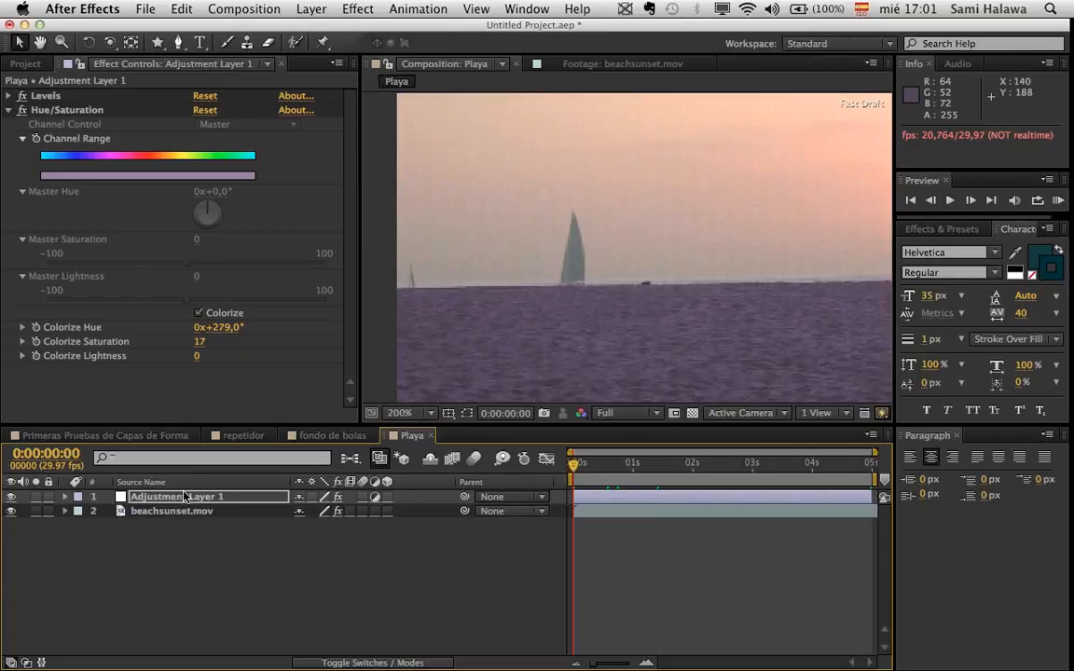
{"action": "left_click", "coordinate": [184, 497]}
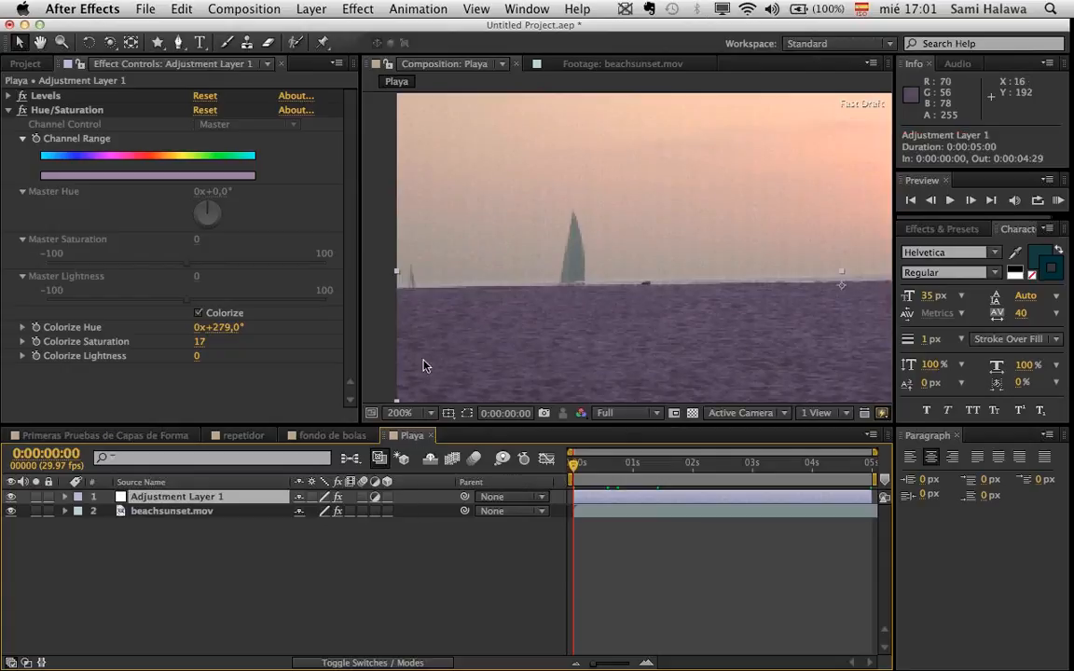
{"action": "left_click", "coordinate": [248, 6]}
{"action": "mouse_move", "coordinate": [306, 8]}
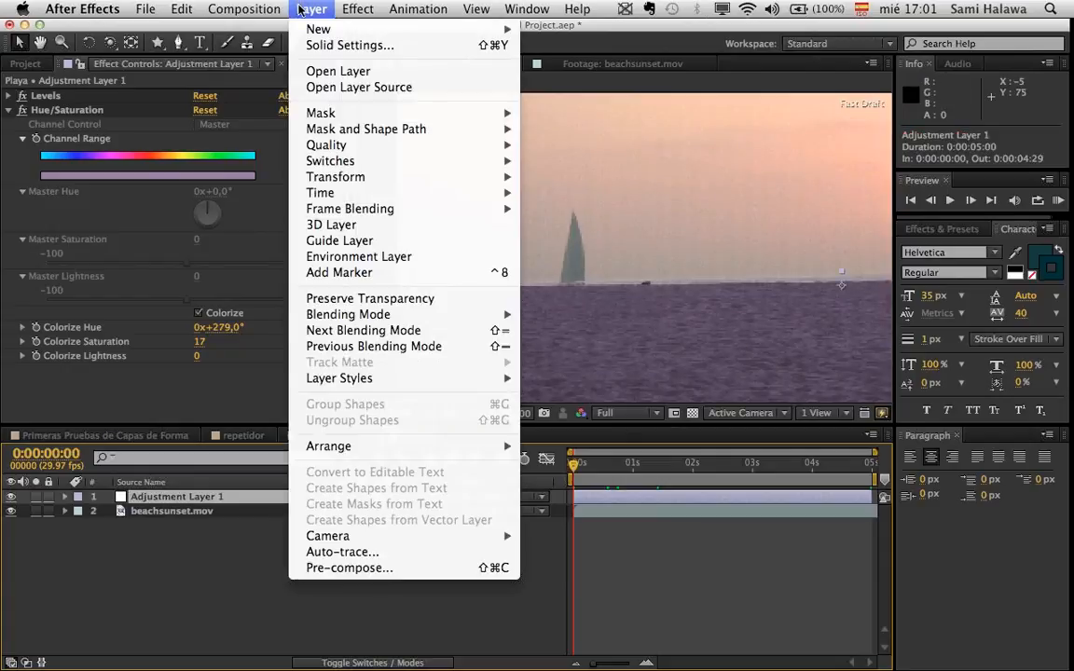
{"action": "mouse_move", "coordinate": [312, 28]}
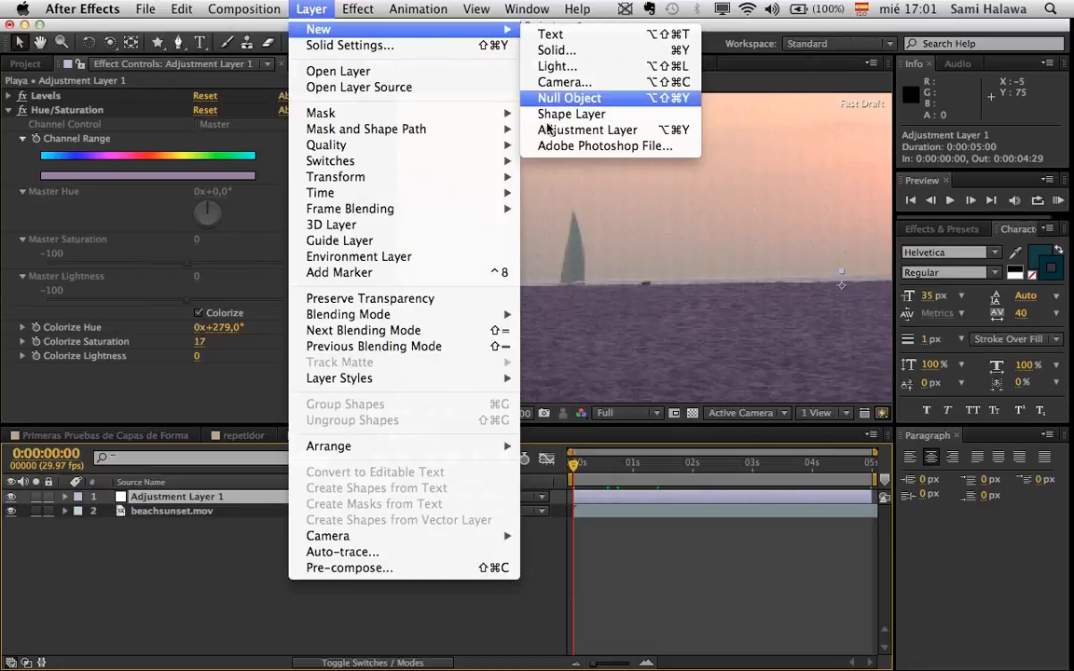
{"action": "left_click", "coordinate": [526, 131]}
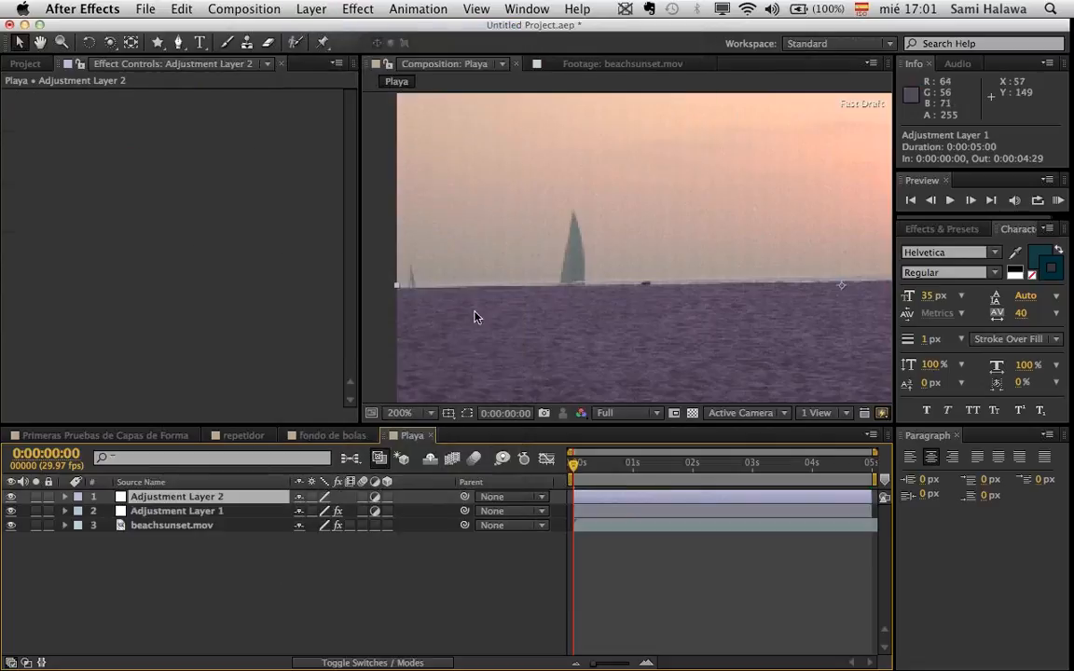
- Draw a closed three-vertex Pen mask around the larger boat's sail on Adjustment Layer 2, curving its right edge, and switch back to the Selection tool
{"action": "scroll", "coordinate": [536, 303], "scroll_direction": "up", "scroll_amount": 1}
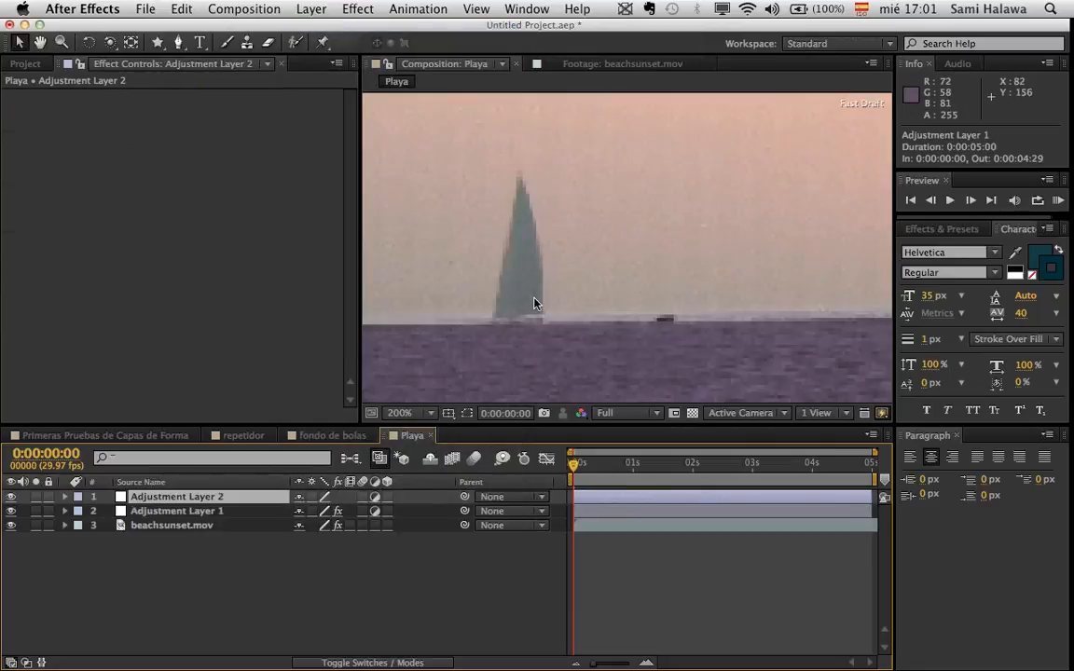
{"action": "scroll", "coordinate": [543, 273], "scroll_direction": "up", "scroll_amount": 1}
{"action": "key", "text": "space"}
{"action": "left_click_drag", "start_coordinate": [493, 245], "coordinate": [726, 251]}
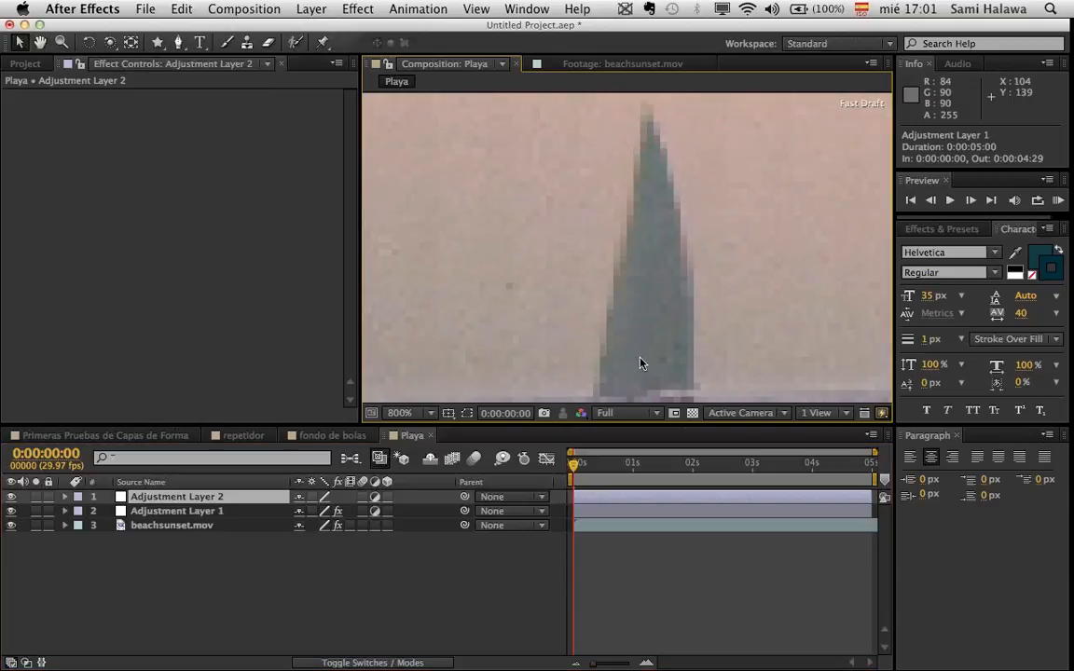
{"action": "scroll", "coordinate": [581, 307], "scroll_direction": "down", "scroll_amount": 1}
{"action": "left_click_drag", "start_coordinate": [594, 321], "coordinate": [541, 320]}
{"action": "left_click", "coordinate": [178, 42]}
{"action": "left_click", "coordinate": [531, 321]}
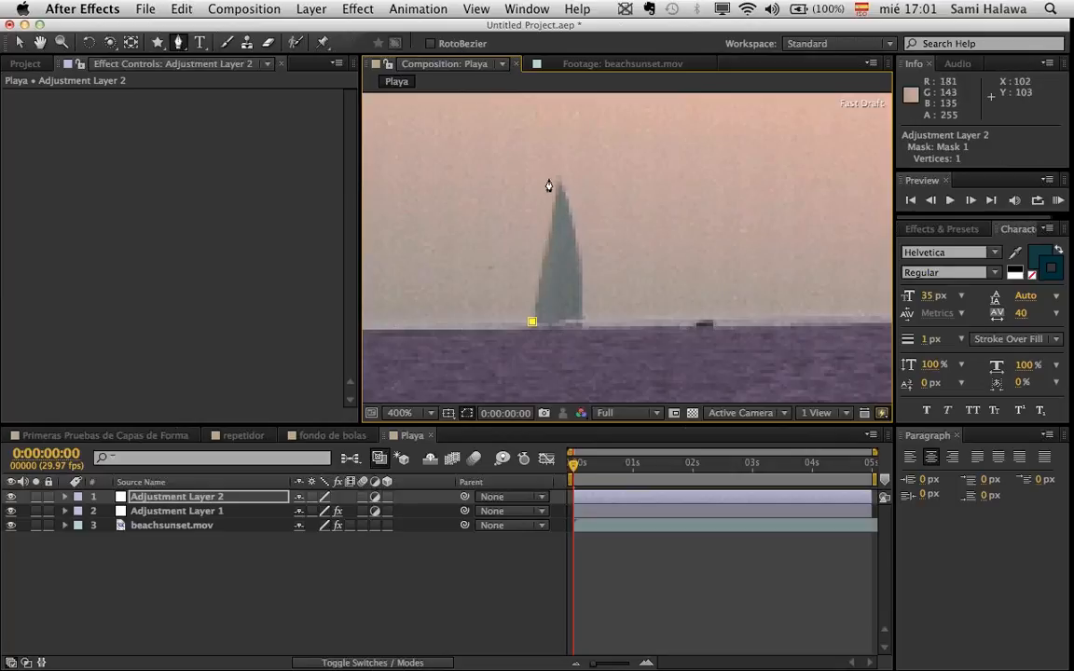
{"action": "left_click_drag", "start_coordinate": [557, 177], "coordinate": [581, 236]}
{"action": "left_click", "coordinate": [583, 323]}
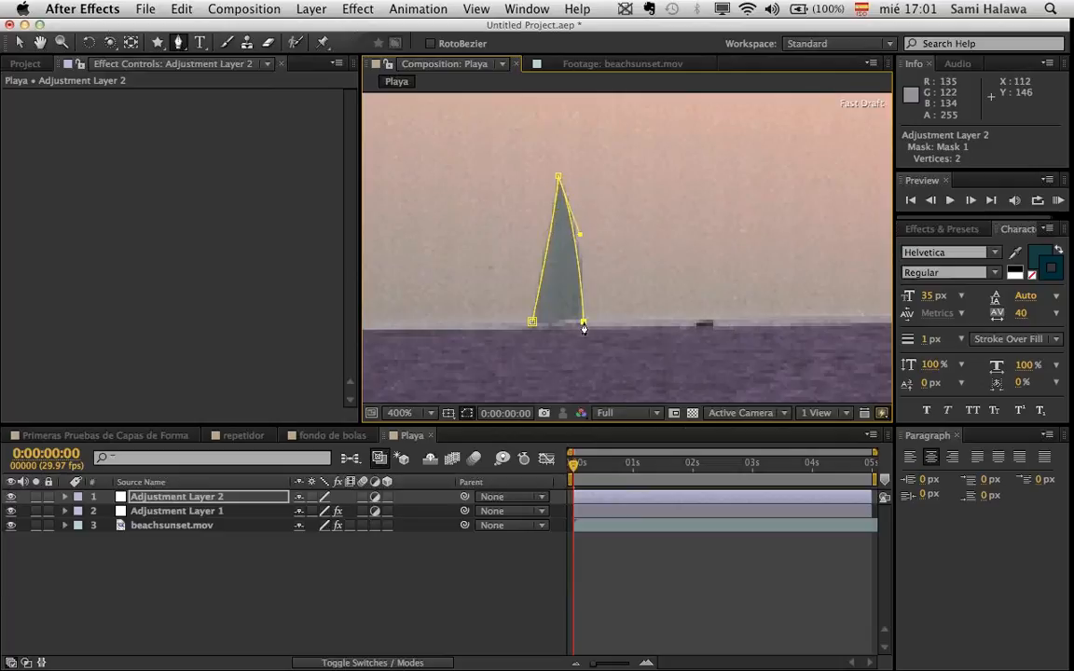
{"action": "left_click", "coordinate": [534, 324]}
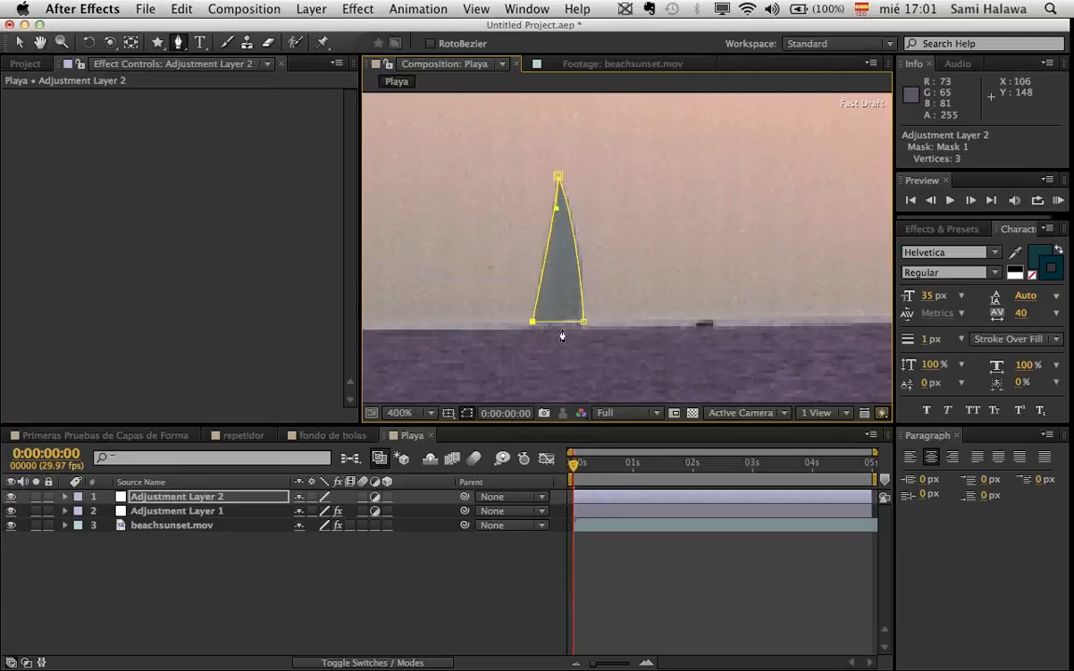
{"action": "scroll", "coordinate": [592, 331], "scroll_direction": "down", "scroll_amount": 3}
{"action": "scroll", "coordinate": [592, 332], "scroll_direction": "up", "scroll_amount": 1}
{"action": "left_click_drag", "start_coordinate": [592, 333], "coordinate": [467, 288]}
{"action": "left_click", "coordinate": [23, 44]}
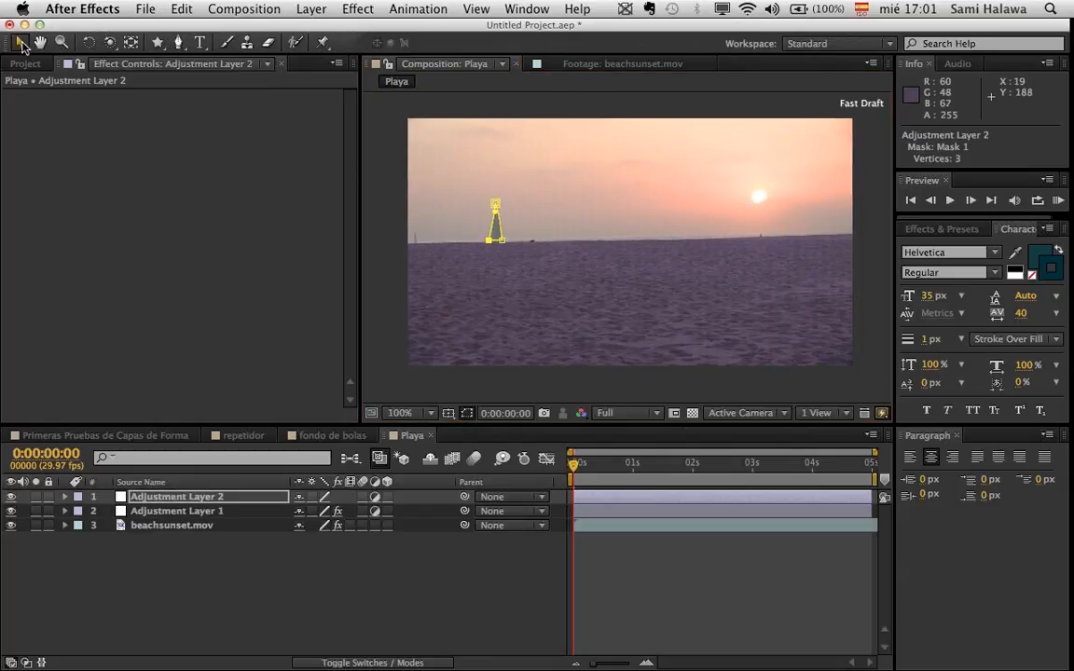
- Rename Adjustment Layer 1 as "Morado para arena" and Adjustment Layer 2 as "Rojo para vela"
{"action": "left_click", "coordinate": [253, 511]}
{"action": "key", "text": "Return"}
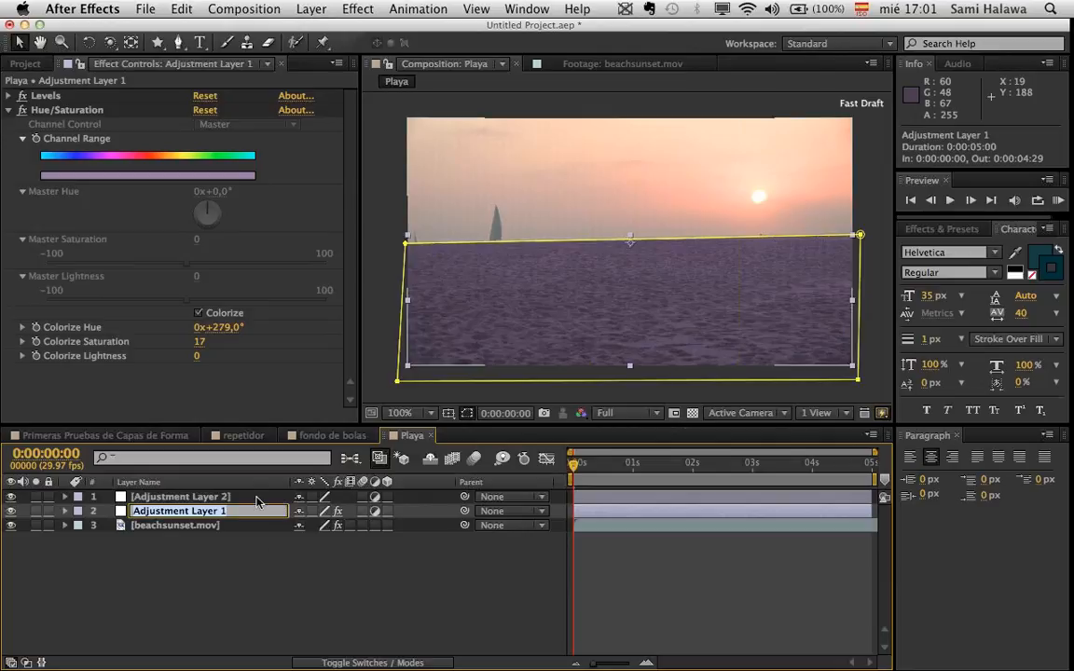
{"action": "type", "text": "A"}
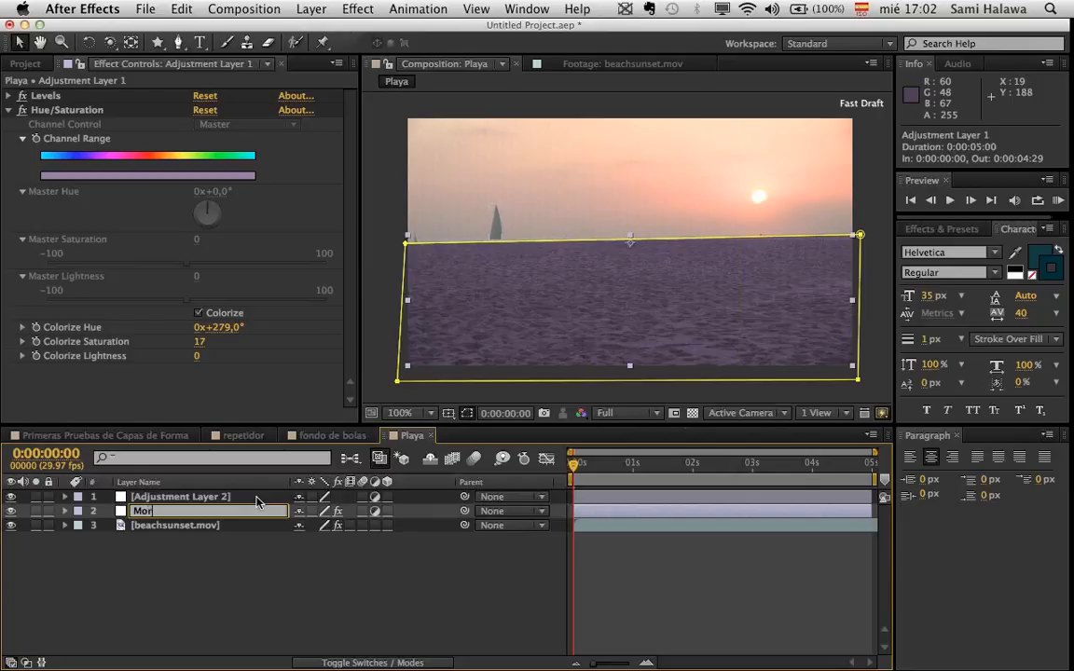
{"action": "type", "text": "orado para arena"}
{"action": "left_click", "coordinate": [249, 501]}
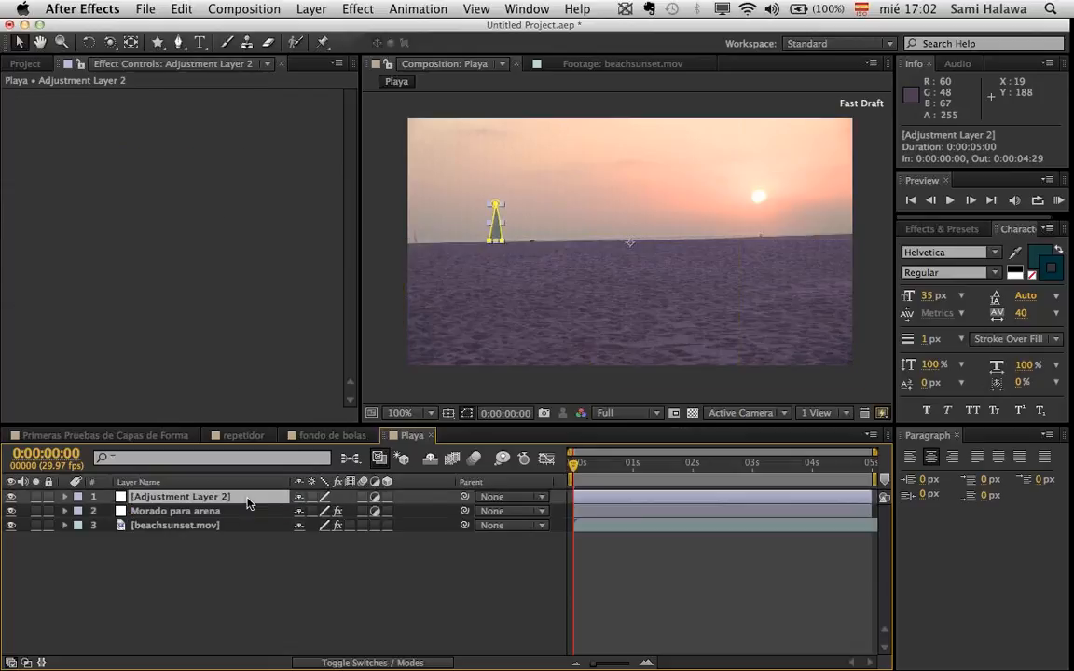
{"action": "key", "text": "Return"}
{"action": "type", "text": "Rojo para v"}
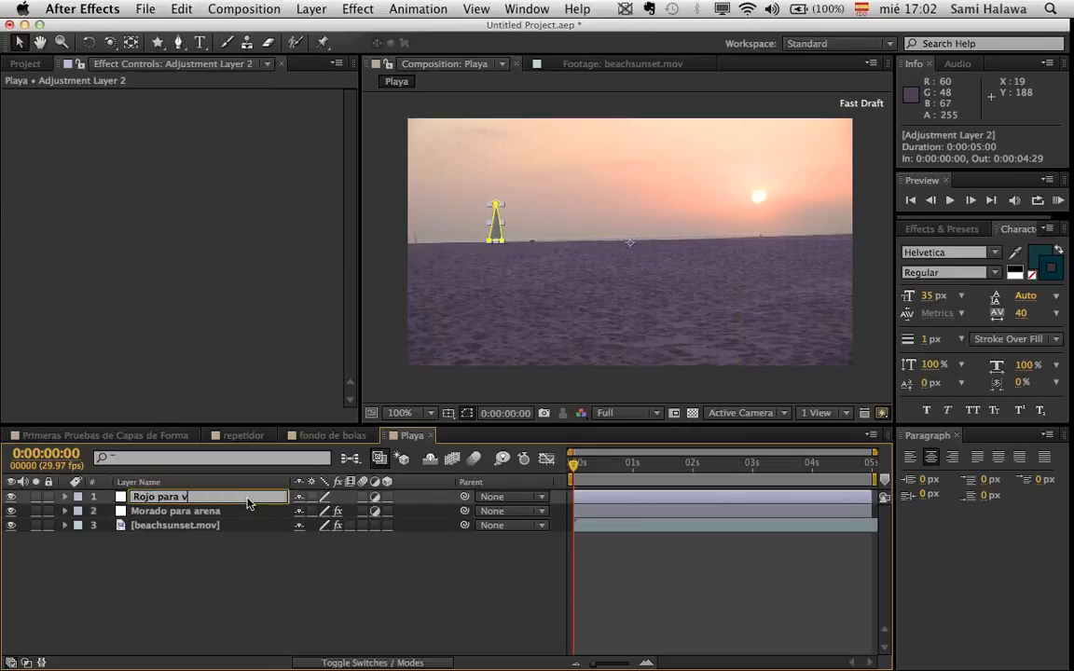
{"action": "key", "text": "Return"}
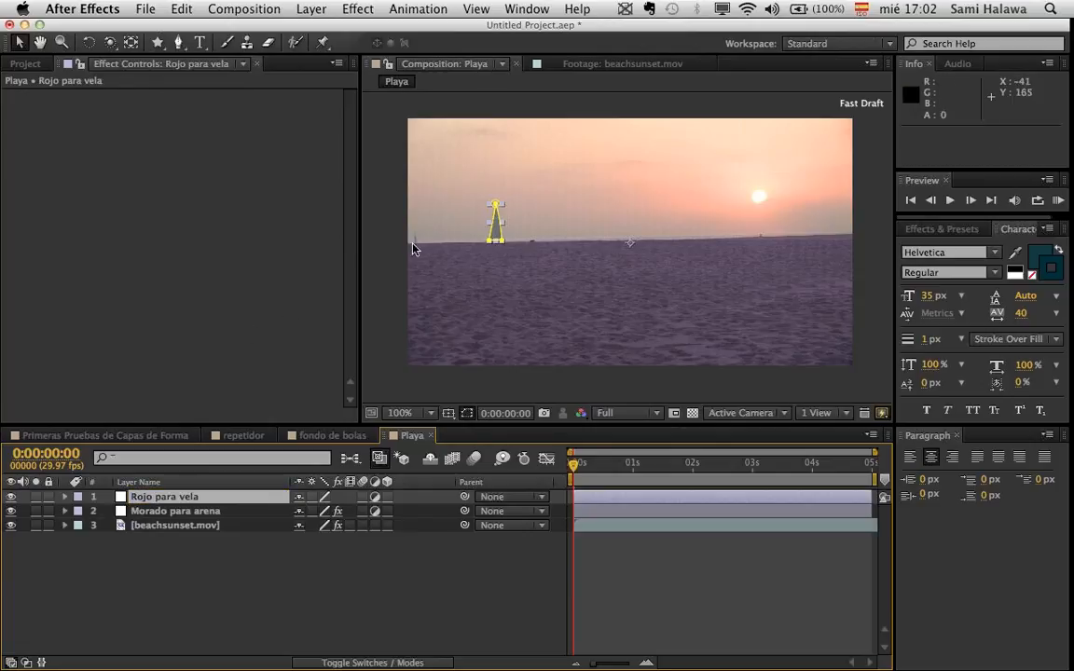
- Apply the Hue/Saturation effect to the Rojo para vela layer
{"action": "key", "text": "period"}
{"action": "key", "text": "space"}
{"action": "left_click_drag", "start_coordinate": [450, 251], "coordinate": [635, 263]}
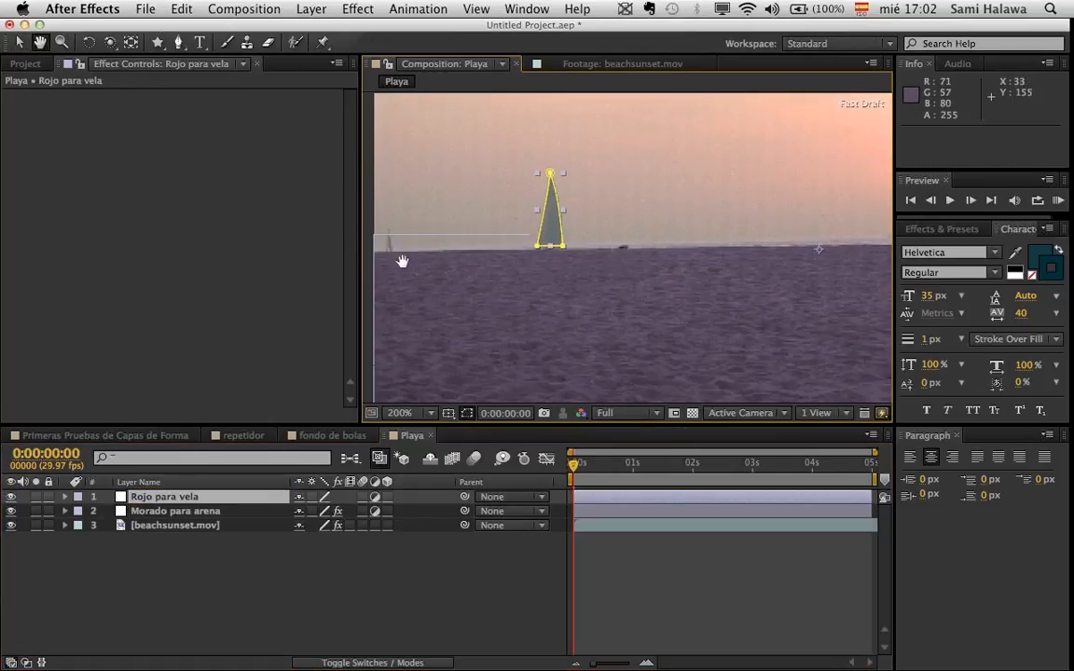
{"action": "right_click", "coordinate": [227, 218]}
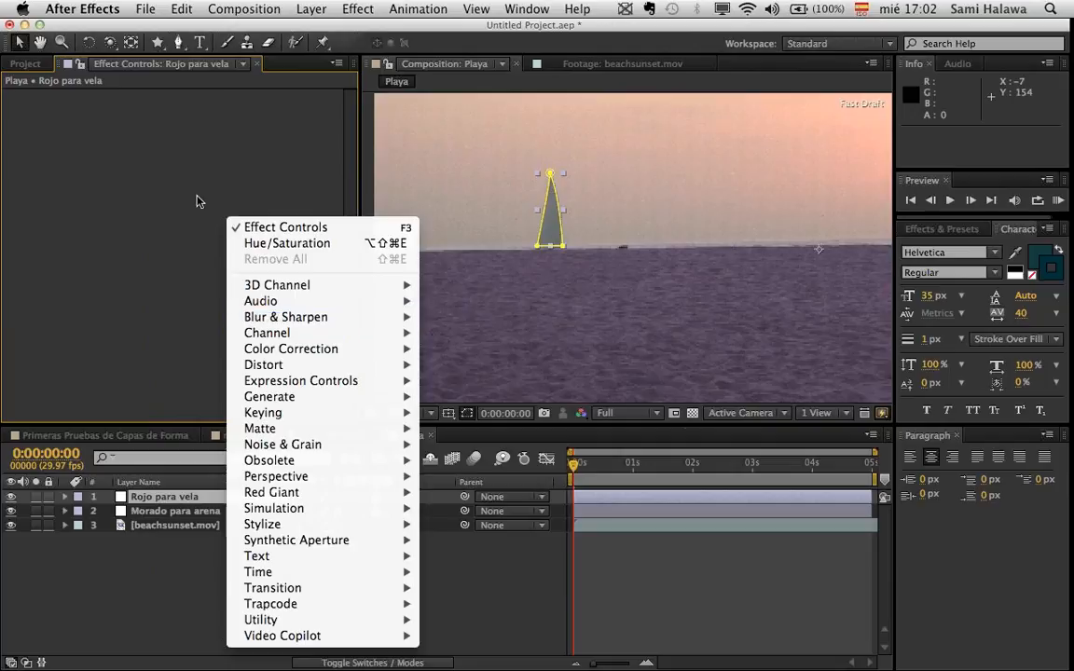
{"action": "left_click", "coordinate": [241, 187]}
{"action": "right_click", "coordinate": [140, 227]}
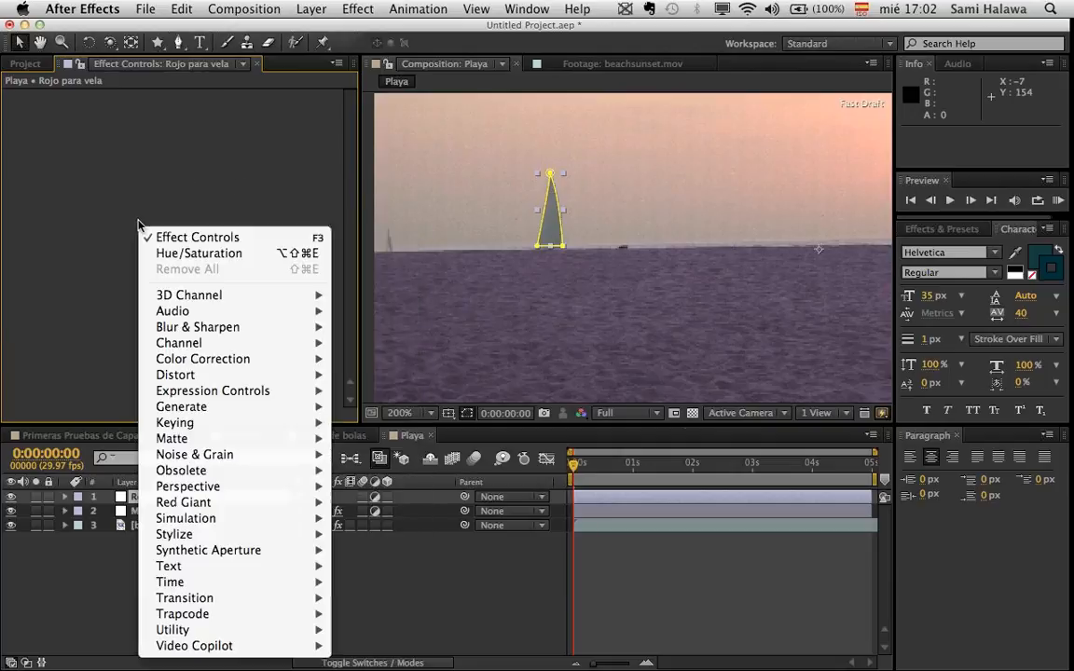
{"action": "left_click", "coordinate": [190, 253]}
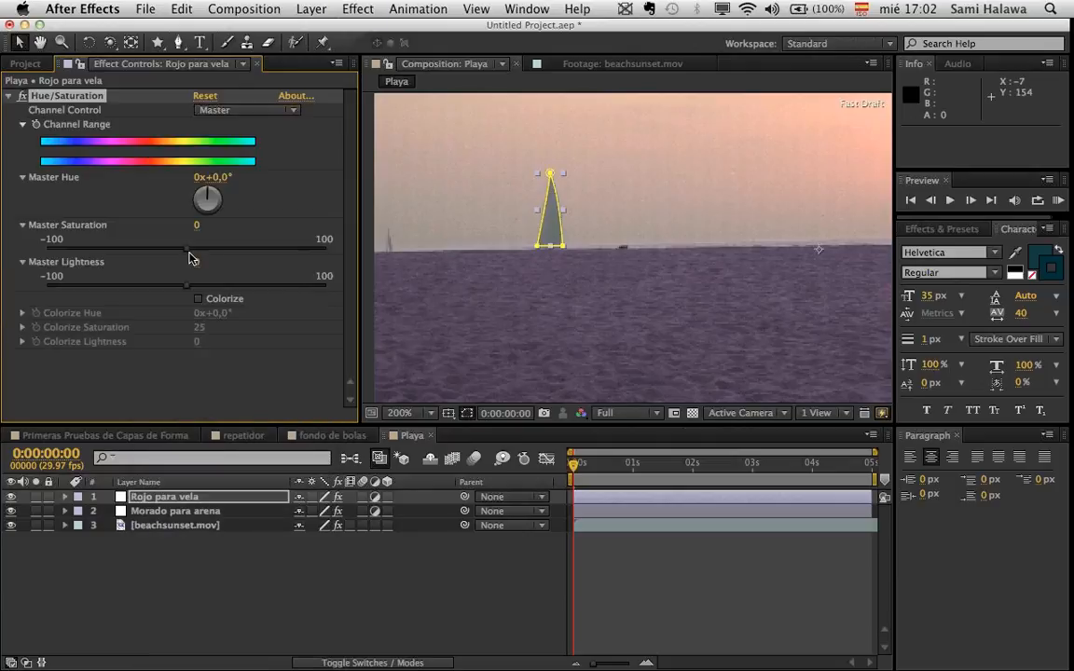
- Colorize the masked sail with a Colorize Saturation of 58 and hide the mask outline in the composition view
{"action": "left_click", "coordinate": [198, 299]}
{"action": "left_click_drag", "start_coordinate": [201, 329], "coordinate": [235, 328]}
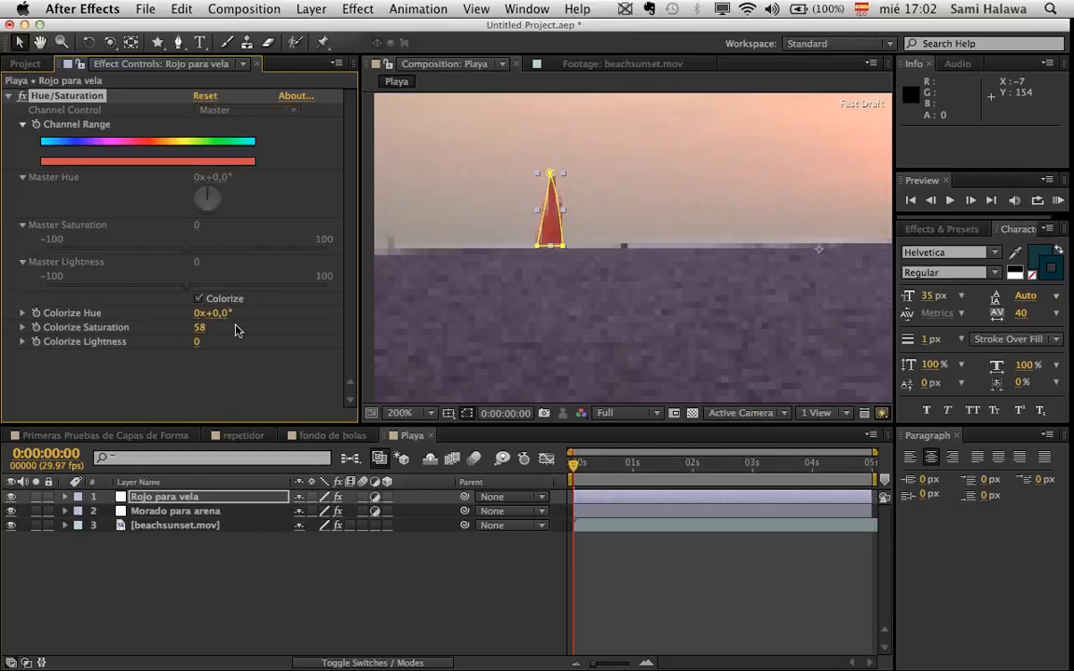
{"action": "left_click", "coordinate": [468, 413]}
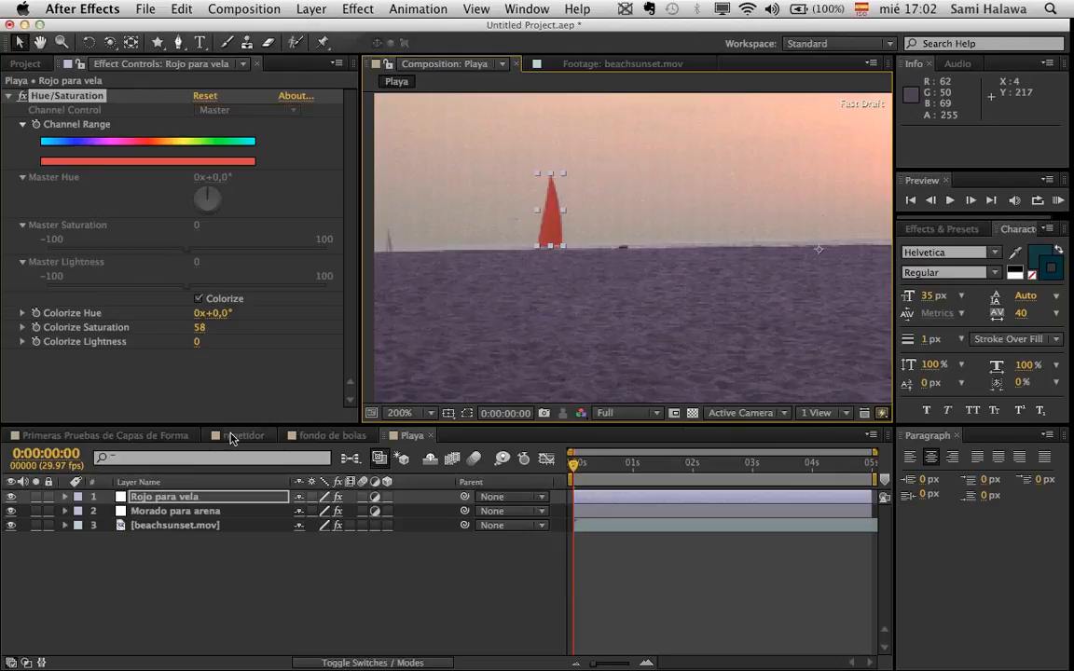
{"action": "right_click", "coordinate": [212, 392]}
{"action": "mouse_move", "coordinate": [382, 367]}
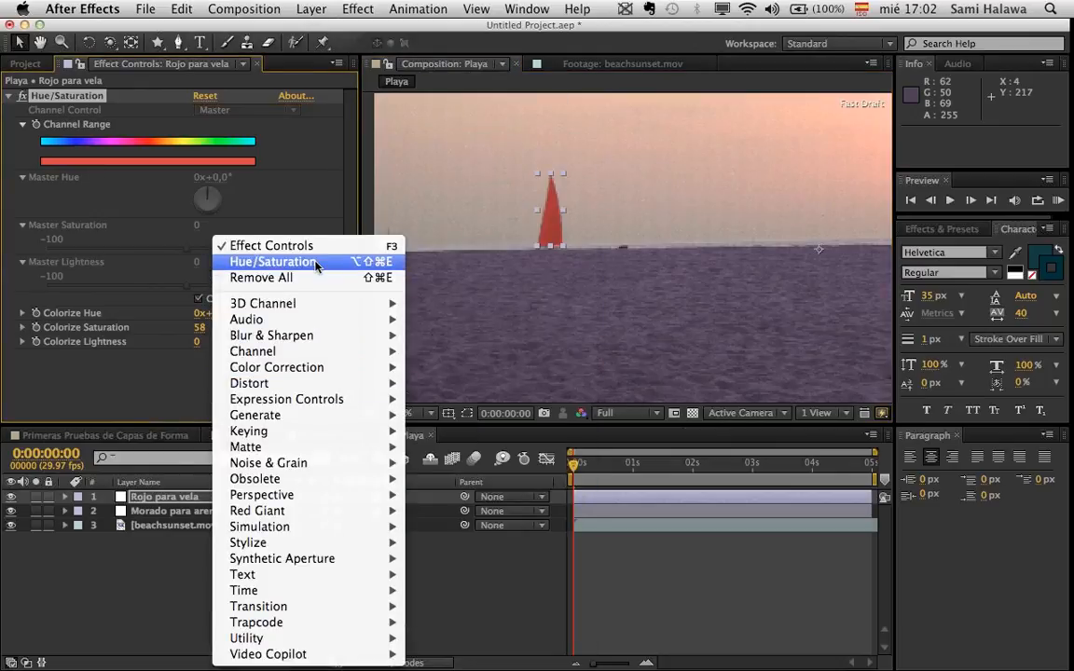
{"action": "left_click", "coordinate": [149, 381]}
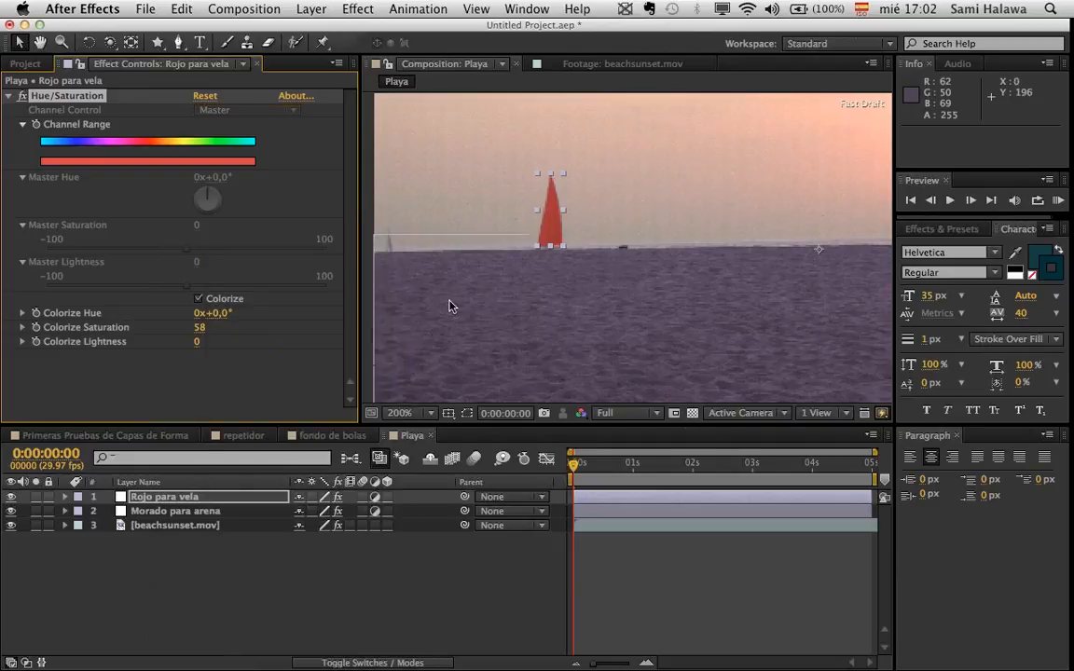
- Examine the colorized sail up close and in the full frame to judge how well the mask fits it
{"action": "scroll", "coordinate": [410, 330], "scroll_direction": "down", "scroll_amount": 1}
{"action": "left_click_drag", "start_coordinate": [499, 304], "coordinate": [463, 292]}
{"action": "key", "text": "period"}
{"action": "key", "text": "period"}
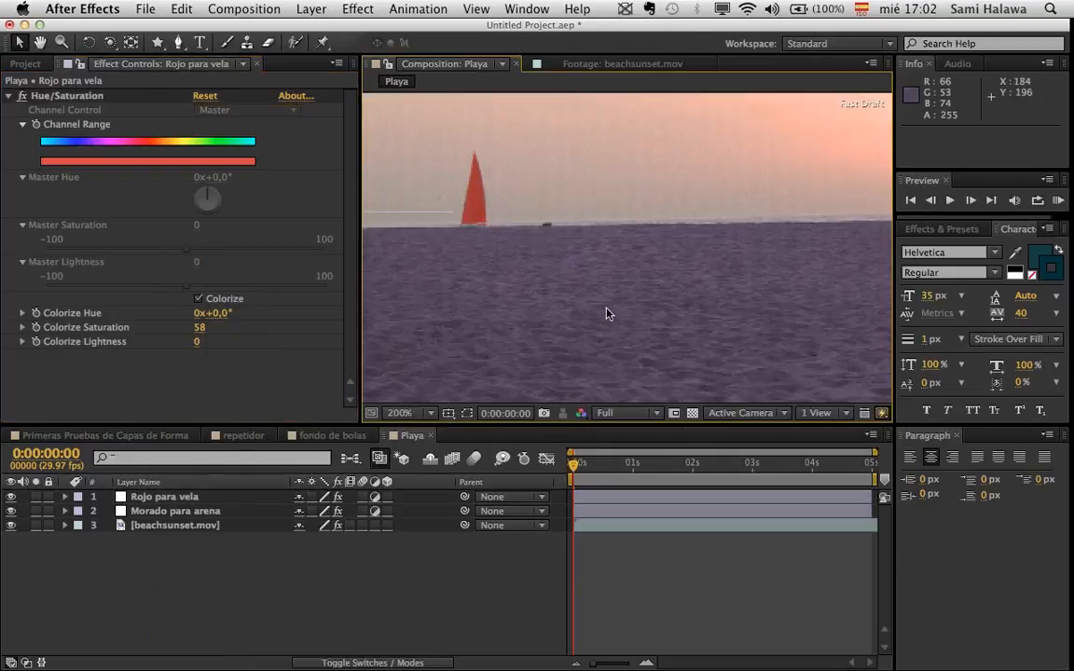
{"action": "key", "text": "space"}
{"action": "left_click_drag", "start_coordinate": [512, 242], "coordinate": [823, 424]}
{"action": "left_click_drag", "start_coordinate": [712, 337], "coordinate": [633, 278]}
{"action": "key", "text": "period"}
{"action": "key", "text": "period"}
{"action": "key", "text": "space"}
{"action": "key", "text": "comma"}
{"action": "key", "text": "comma"}
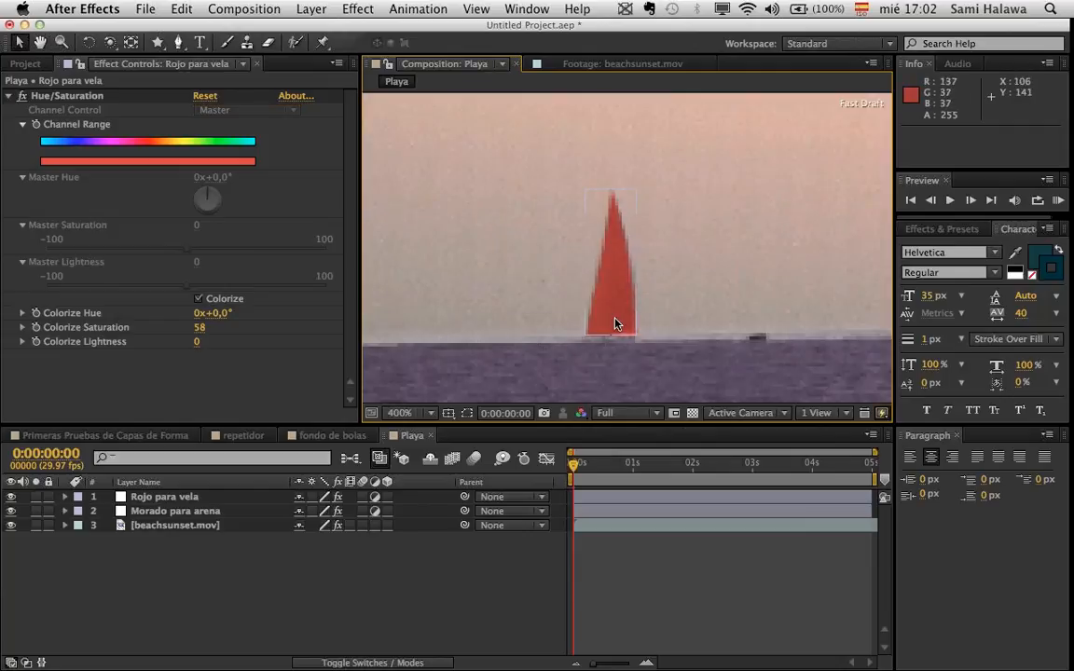
{"action": "key", "text": "comma"}
{"action": "key", "text": "comma"}
{"action": "key", "text": "space"}
{"action": "left_click_drag", "start_coordinate": [672, 312], "coordinate": [540, 302]}
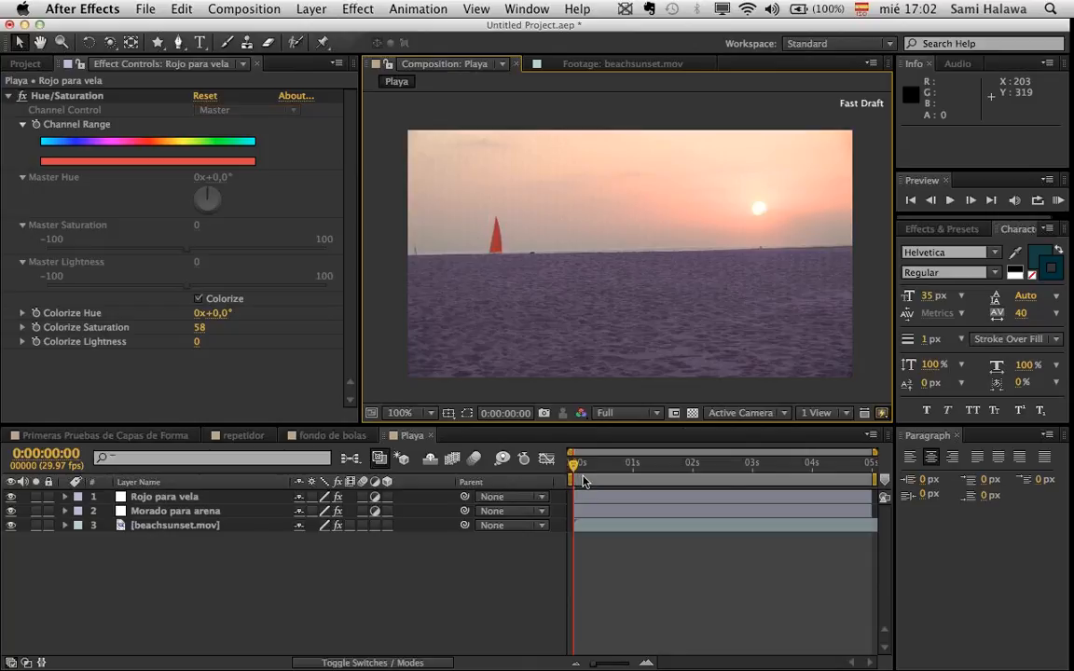
- Play the composition and scrub to 0:00:04:21, comparing the position of the red mask with the moving sail
{"action": "key", "text": "space"}
{"action": "key", "text": "space"}
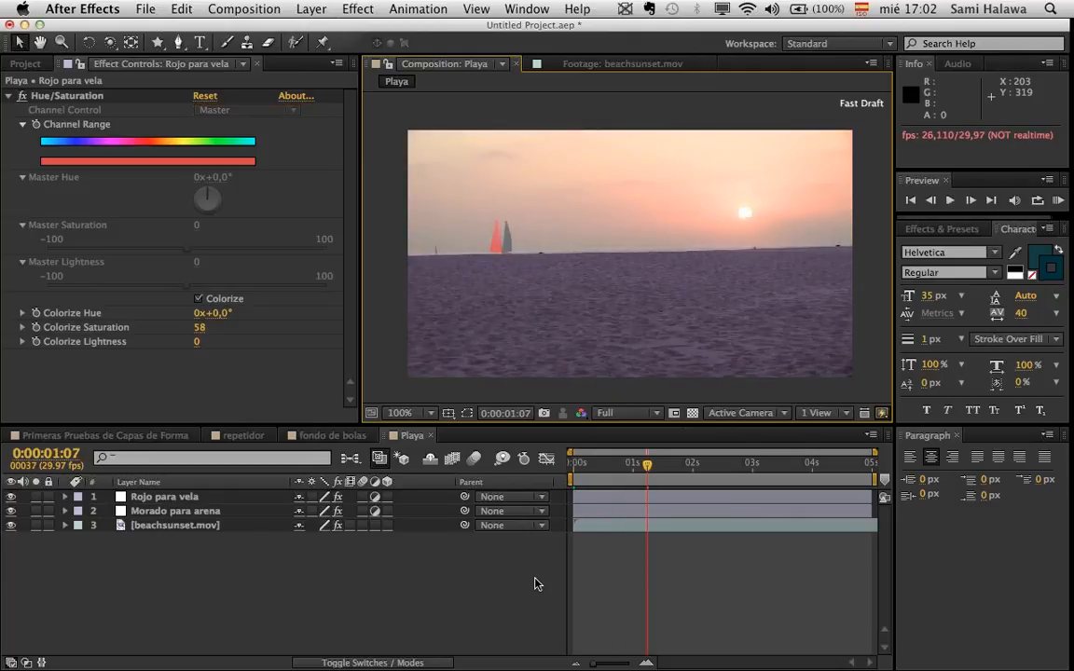
{"action": "key", "text": "period"}
{"action": "left_click_drag", "start_coordinate": [492, 269], "coordinate": [607, 284]}
{"action": "key", "text": "v"}
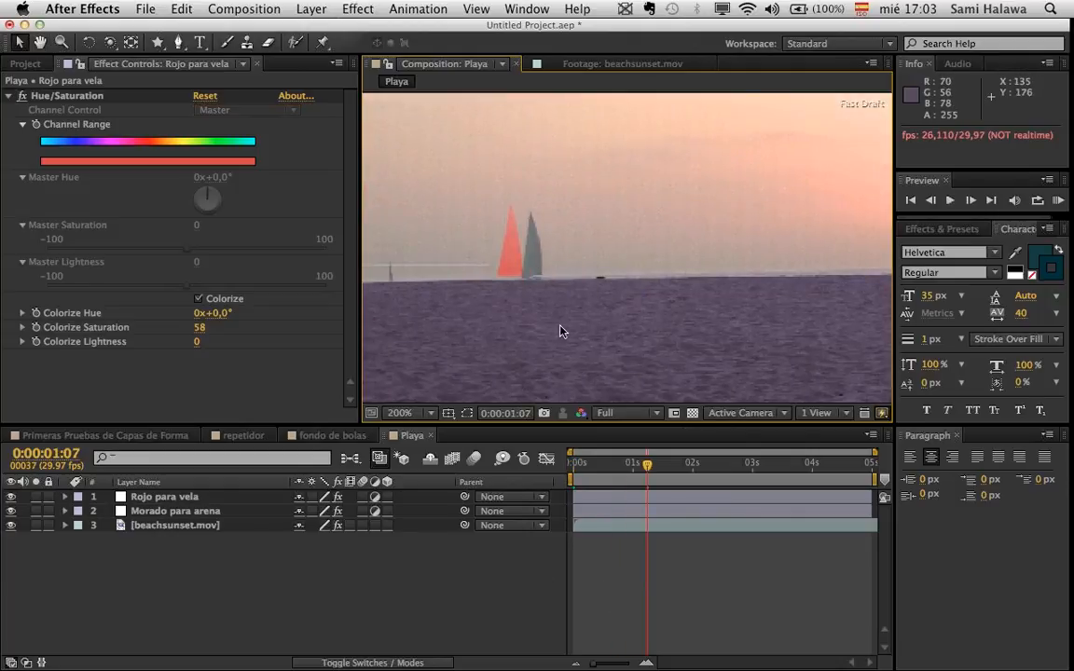
{"action": "left_click_drag", "start_coordinate": [620, 466], "coordinate": [645, 464]}
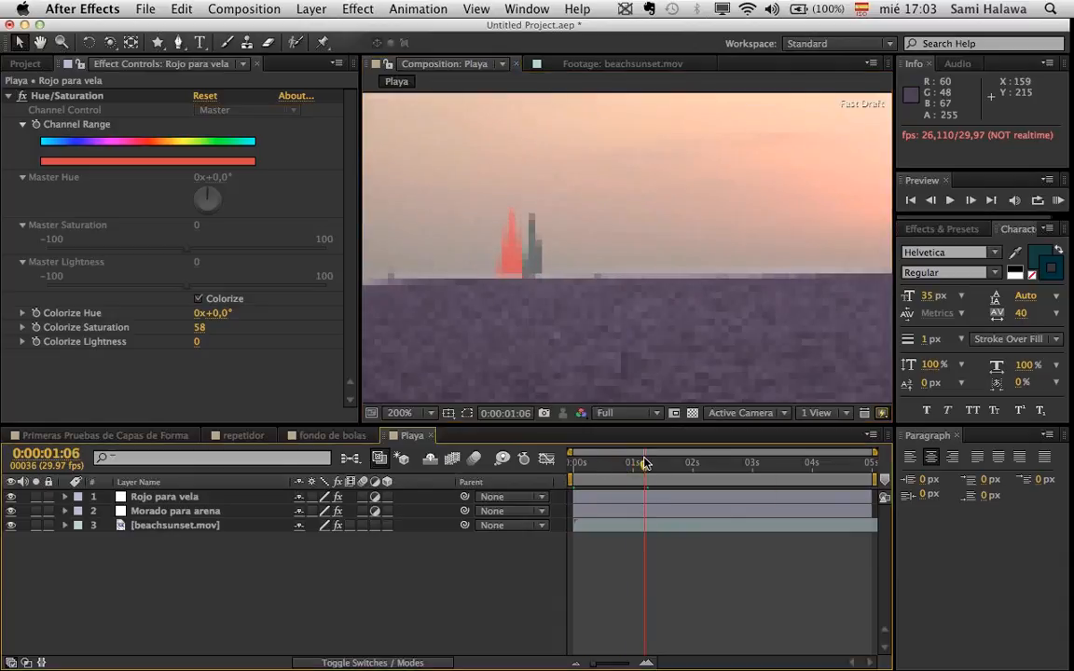
{"action": "key", "text": "space"}
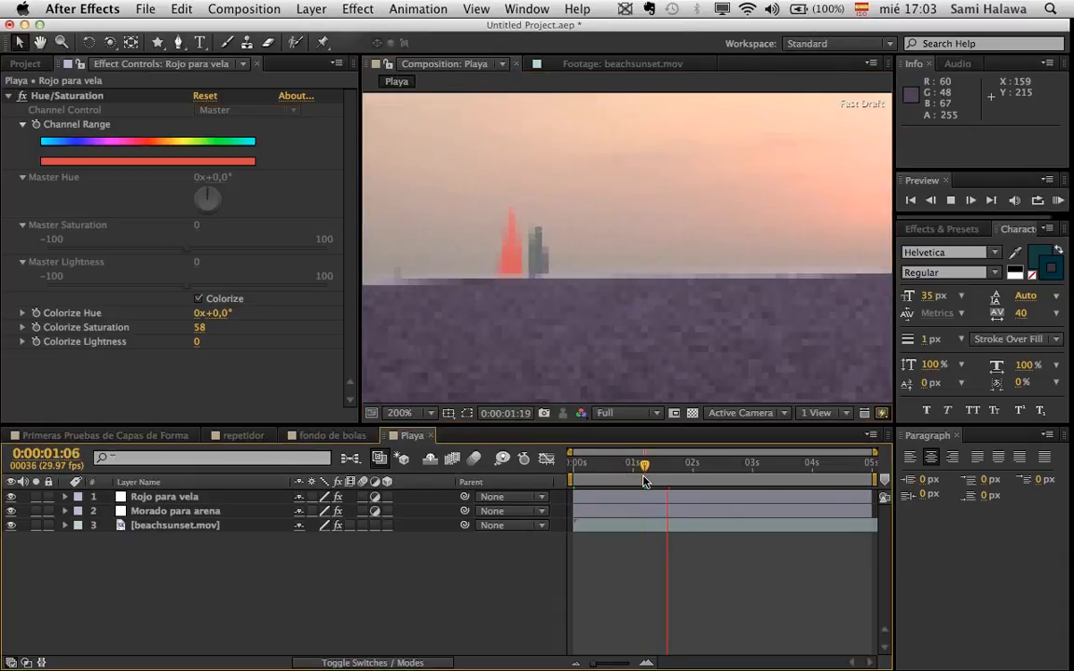
{"action": "key", "text": "space"}
{"action": "key", "text": "comma"}
{"action": "key", "text": "comma"}
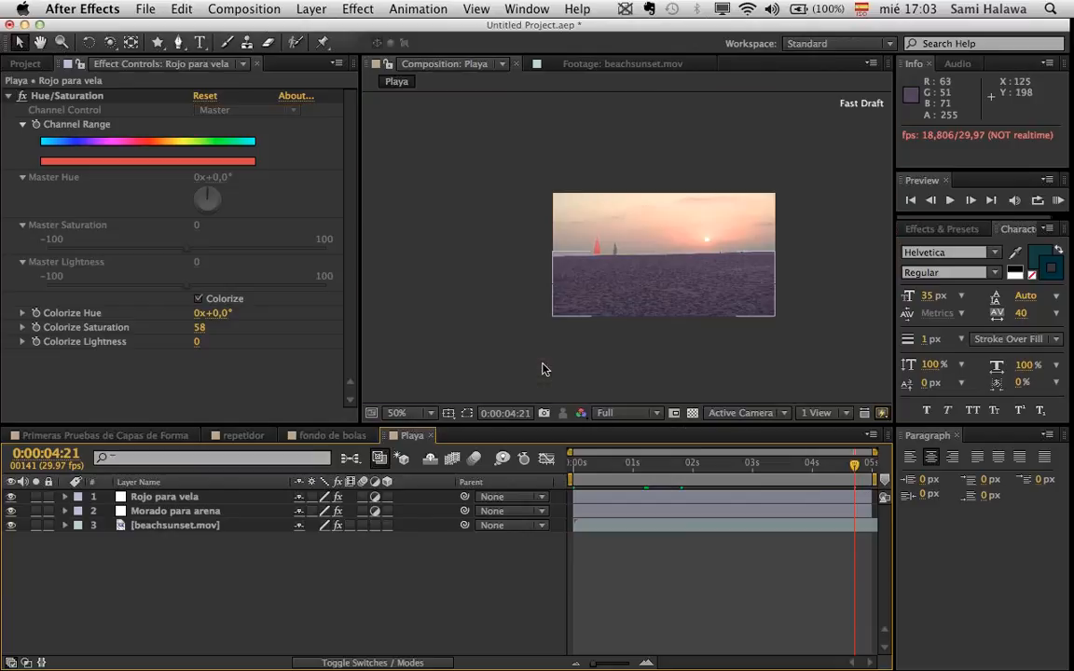
{"action": "key", "text": "period"}
{"action": "key", "text": "period"}
{"action": "key", "text": "h"}
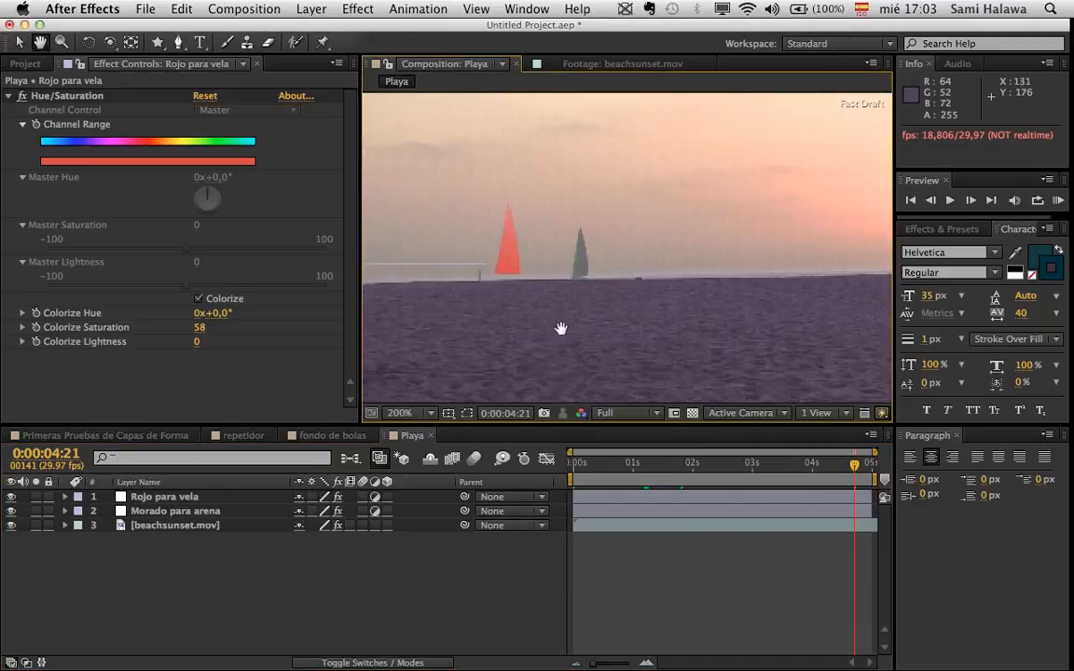
- Examine the red mask against the moving sail at 0:00:04:21, up close and in the wider frame
{"action": "left_click_drag", "start_coordinate": [551, 322], "coordinate": [589, 314]}
{"action": "key", "text": "v"}
{"action": "key", "text": "period"}
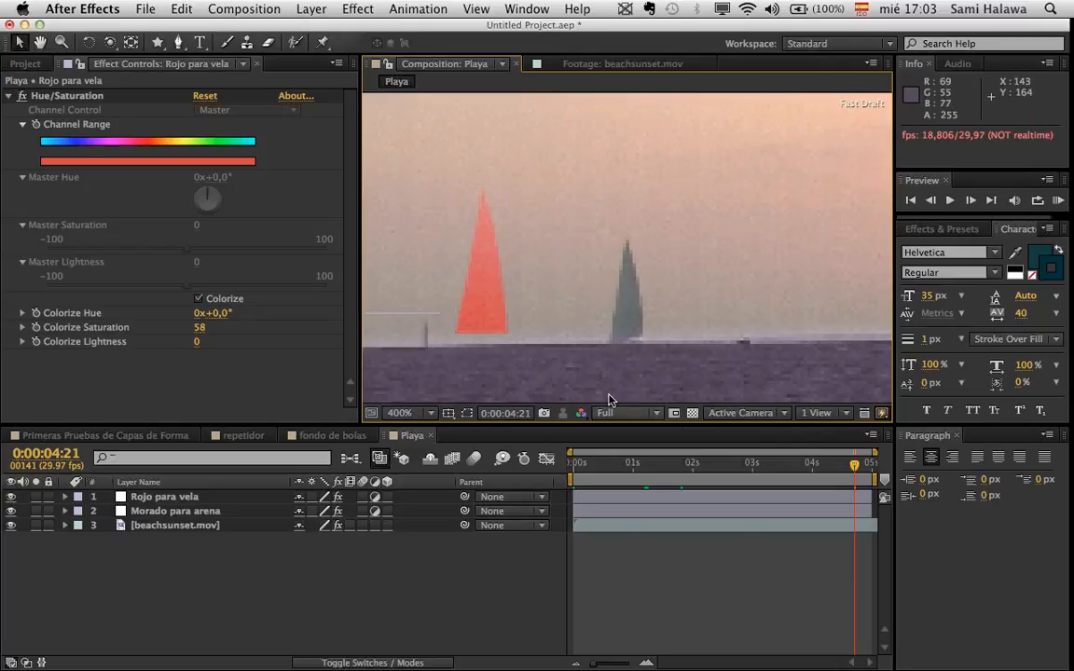
{"action": "key", "text": "comma"}
{"action": "key", "text": "space"}
{"action": "left_click_drag", "start_coordinate": [547, 286], "coordinate": [493, 288]}
{"action": "key", "text": "comma"}
{"action": "key", "text": "period"}
{"action": "key", "text": "period"}
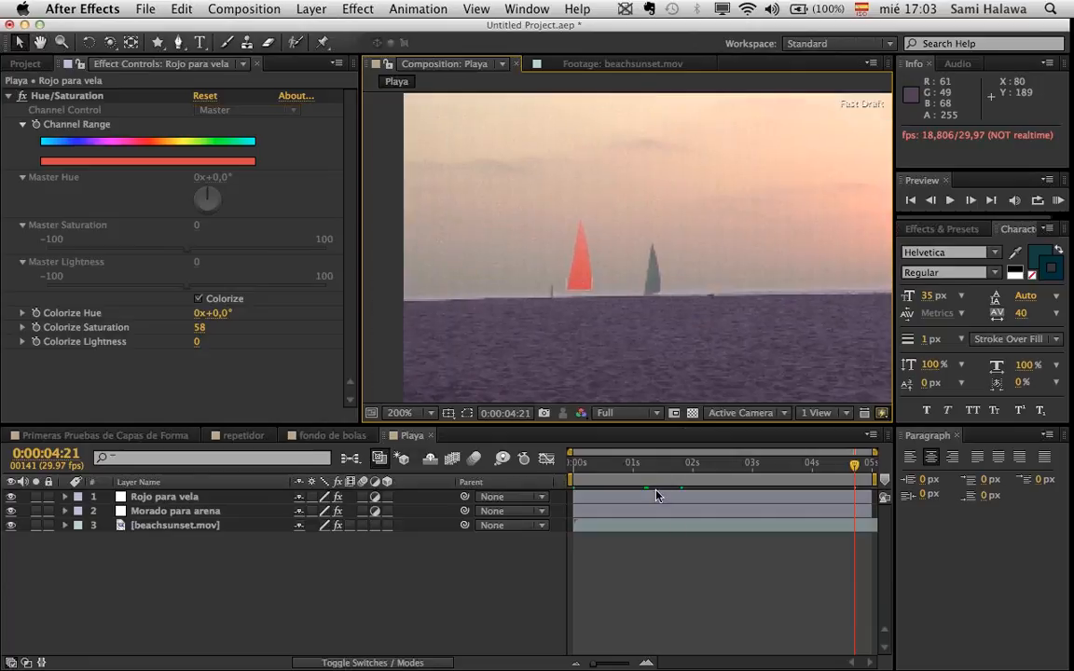
- Return to the first frame of the Playa composition and expand the Masks group of the Rojo para vela layer
{"action": "left_click", "coordinate": [598, 463]}
{"action": "key", "text": "Home"}
{"action": "left_click", "coordinate": [209, 500]}
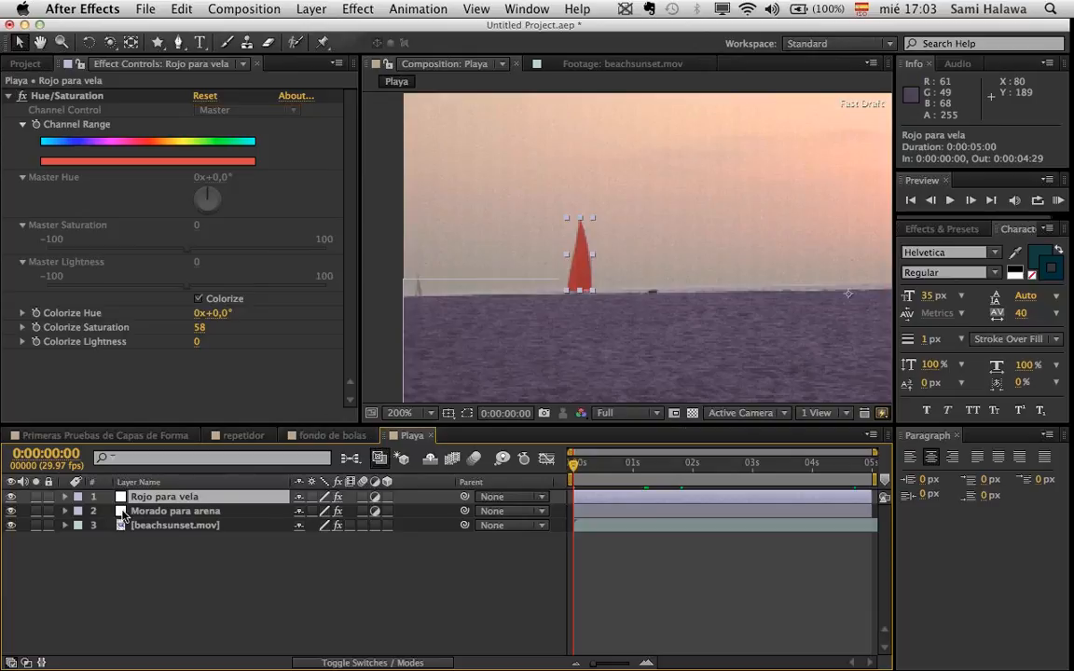
{"action": "left_click", "coordinate": [64, 496]}
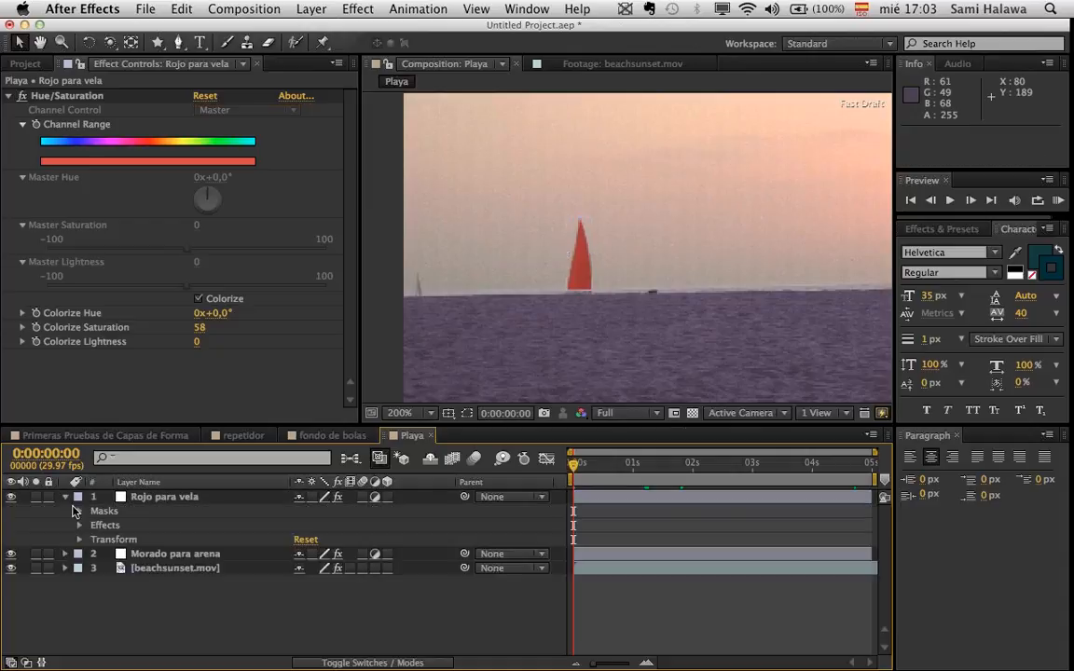
{"action": "left_click", "coordinate": [79, 511]}
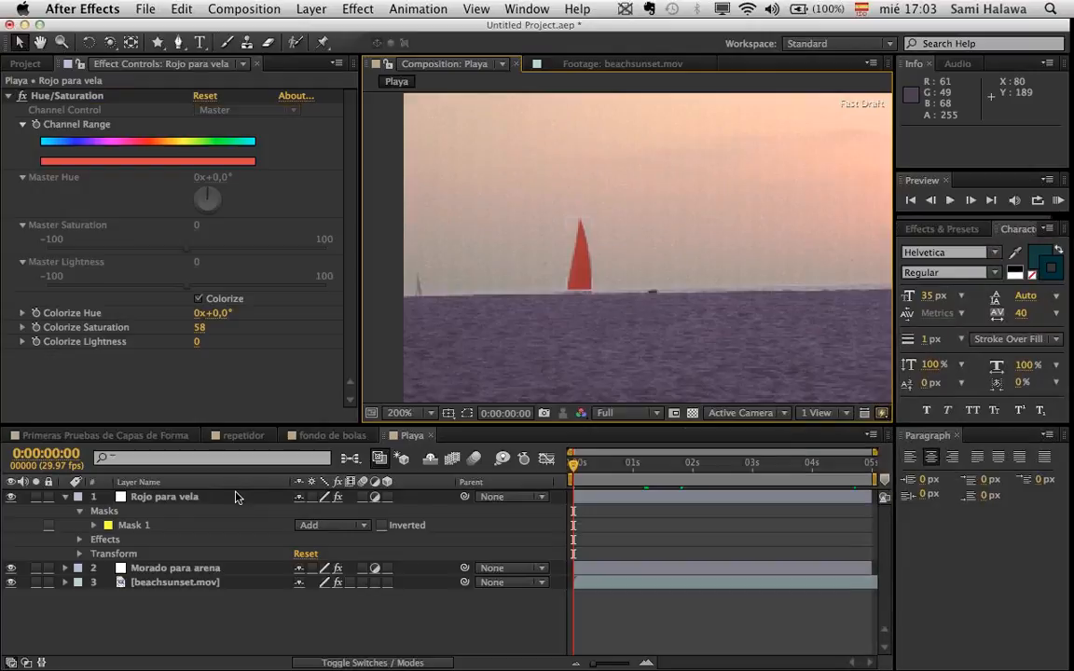
- Show the sail mask's outline in the composition view and expand the properties of Mask 1
{"action": "left_click", "coordinate": [235, 496]}
{"action": "left_click", "coordinate": [467, 413]}
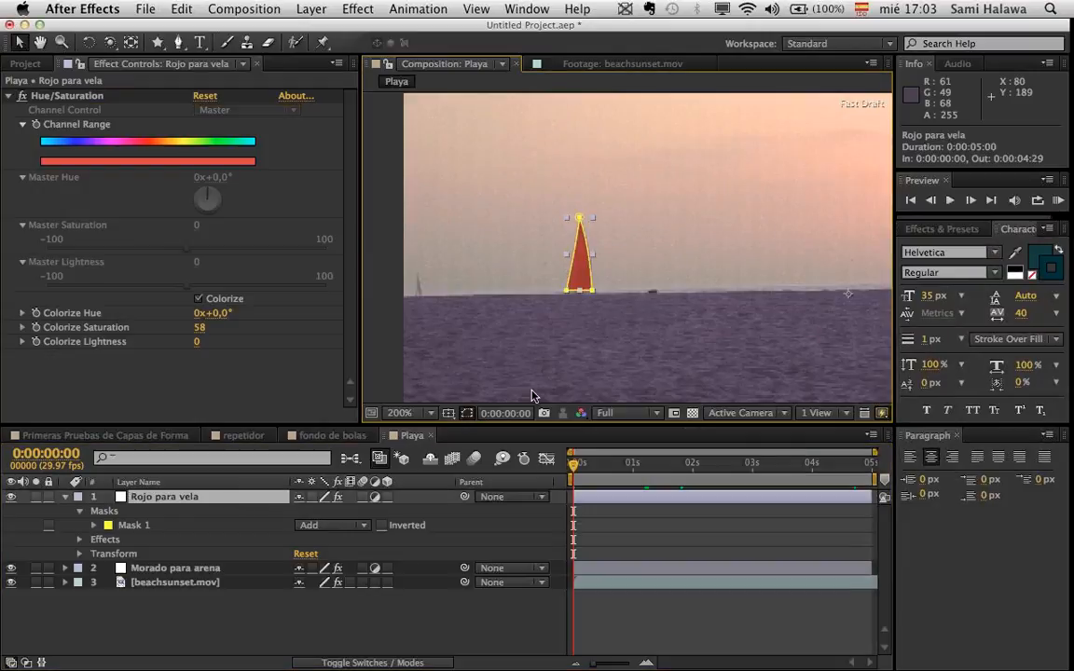
{"action": "scroll", "coordinate": [629, 324], "scroll_direction": "up", "scroll_amount": 1}
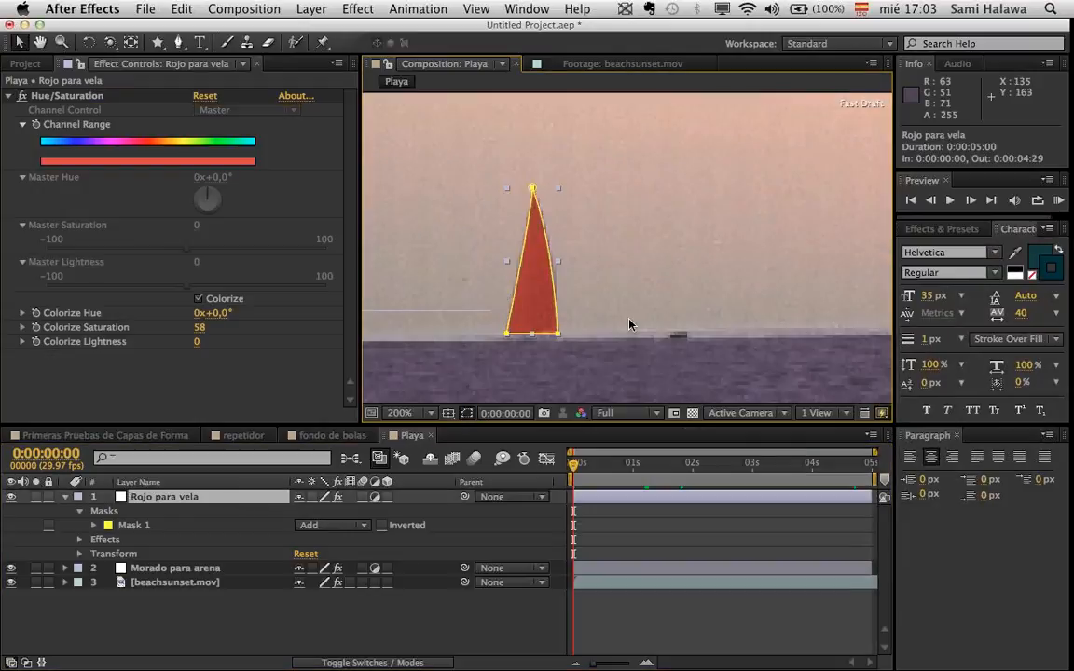
{"action": "left_click", "coordinate": [95, 526]}
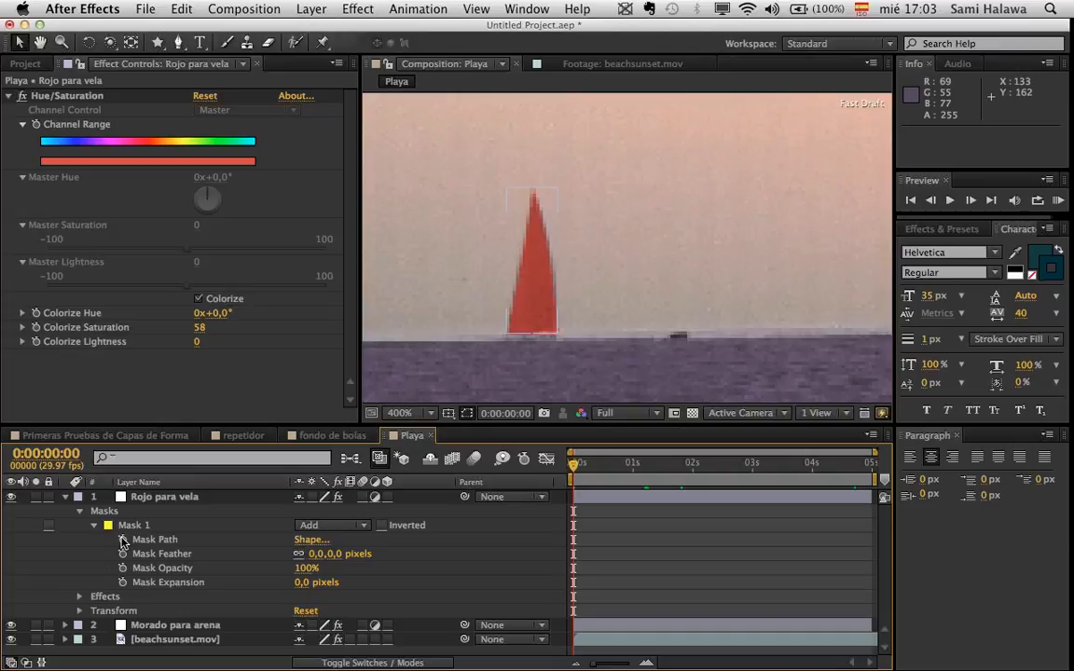
- Enable Mask Path keyframing for Mask 1 at 0:00:00:00, then shift and slightly heighten the mask over the sail at 0:00:02:02
{"action": "left_click", "coordinate": [124, 541]}
{"action": "left_click_drag", "start_coordinate": [602, 487], "coordinate": [695, 487]}
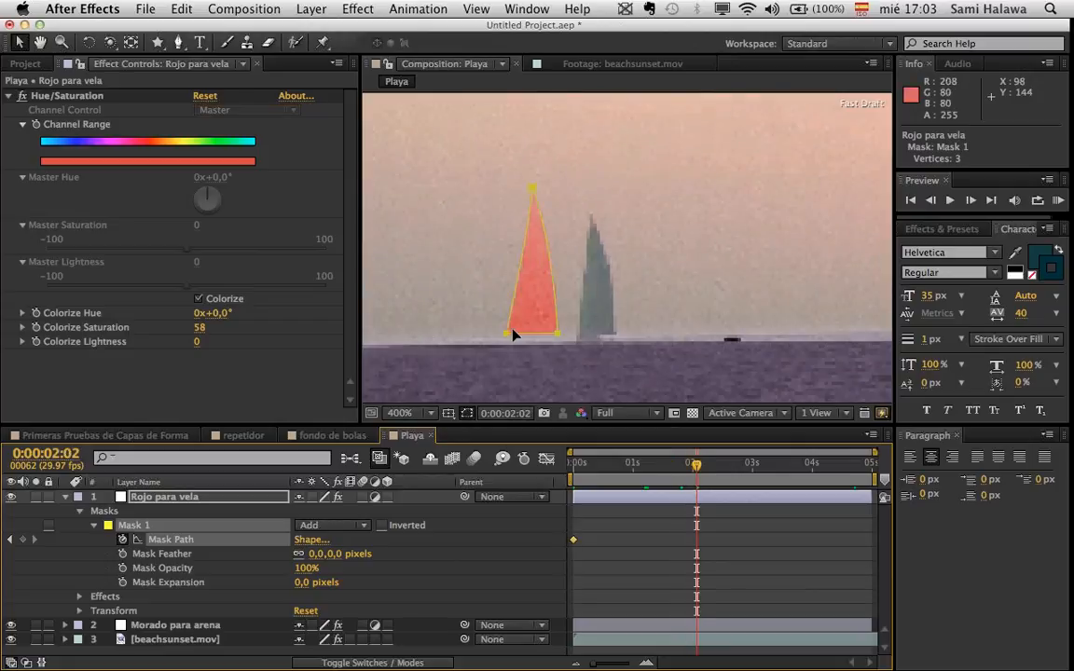
{"action": "double_click", "coordinate": [547, 249]}
{"action": "left_click_drag", "start_coordinate": [546, 249], "coordinate": [608, 284]}
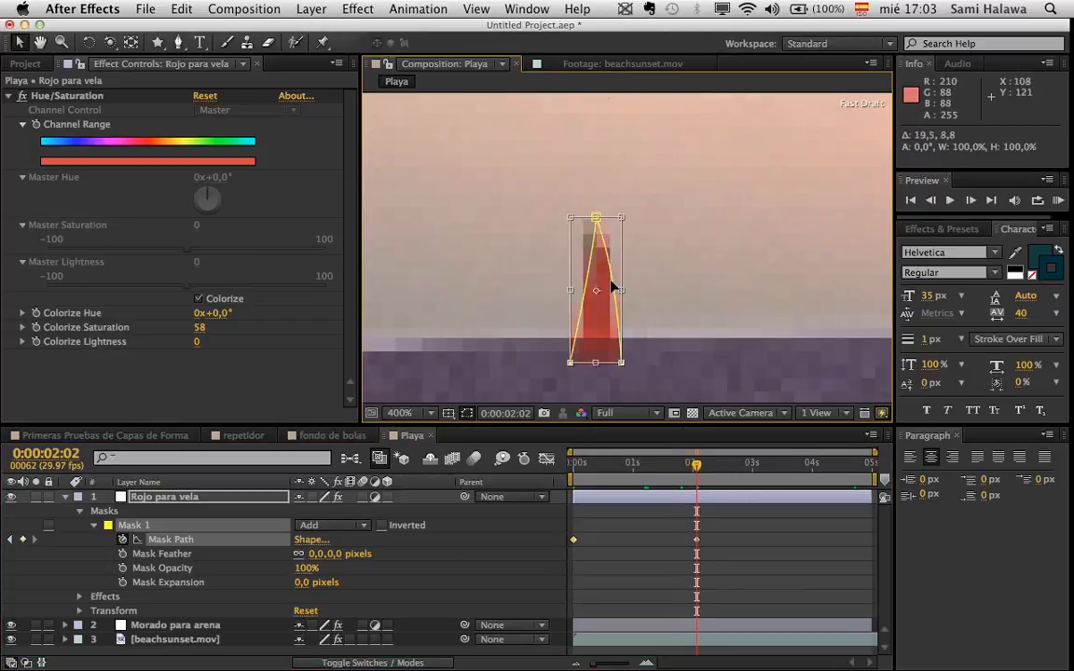
{"action": "scroll", "coordinate": [620, 331], "scroll_direction": "up", "scroll_amount": 1}
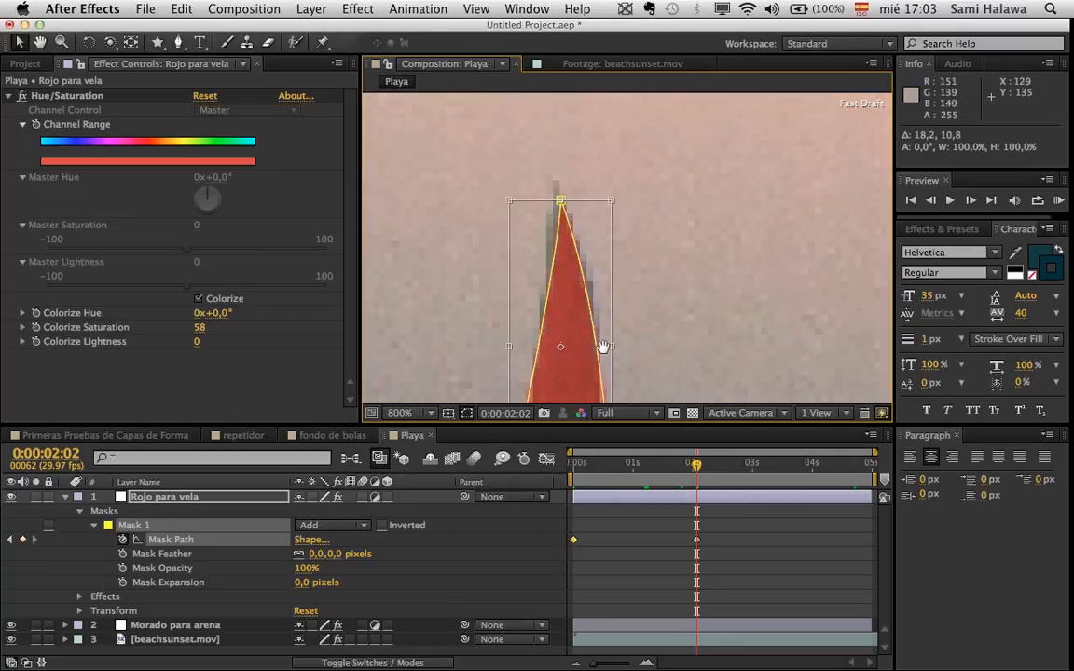
{"action": "left_click_drag", "start_coordinate": [604, 347], "coordinate": [614, 151]}
{"action": "mouse_move", "coordinate": [577, 302]}
{"action": "left_mouse_down"}
{"action": "mouse_move", "coordinate": [576, 329]}
{"action": "mouse_move", "coordinate": [589, 265]}
{"action": "mouse_move", "coordinate": [614, 259]}
{"action": "mouse_move", "coordinate": [573, 257]}
{"action": "mouse_move", "coordinate": [574, 265]}
{"action": "mouse_move", "coordinate": [572, 253]}
{"action": "mouse_move", "coordinate": [592, 292]}
{"action": "left_mouse_up"}
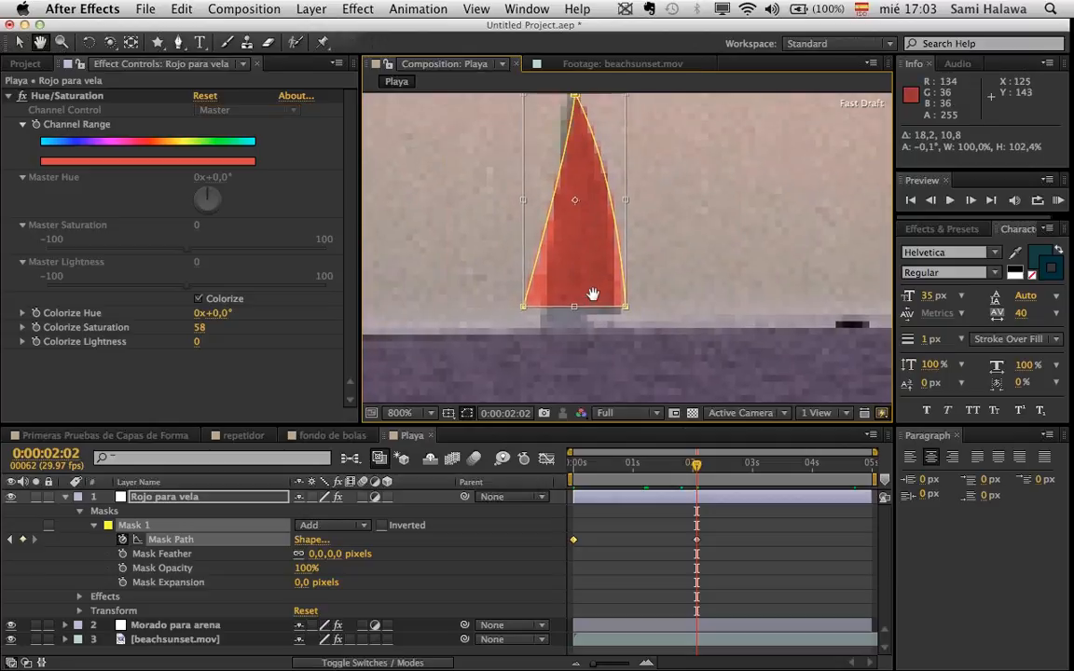
{"action": "key", "text": "comma"}
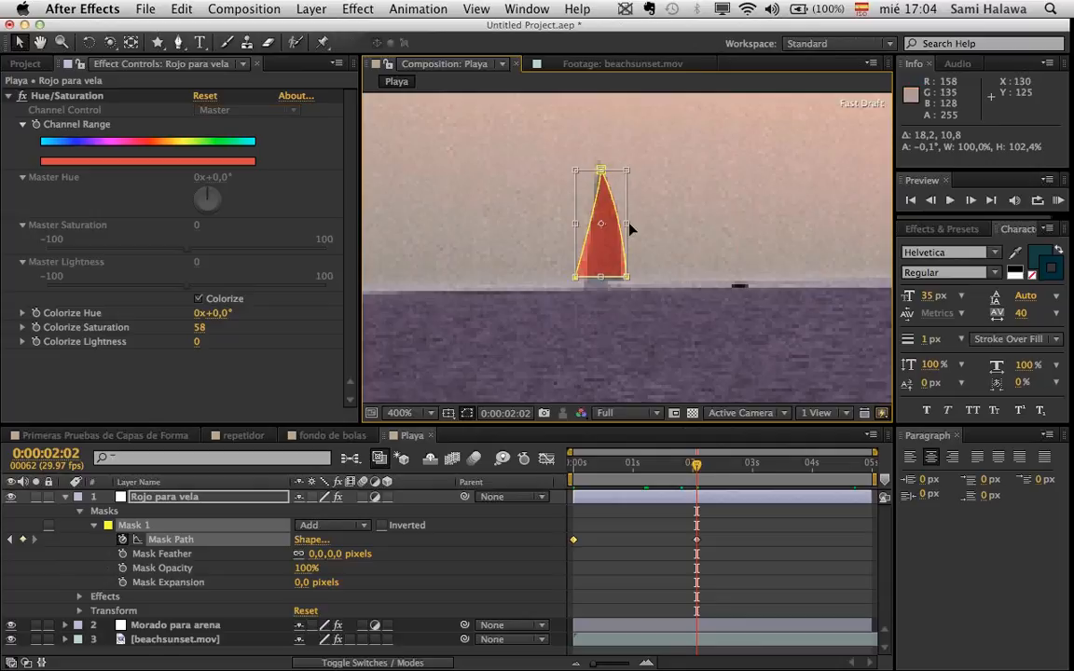
- Reshape Mask 1 at 0:00:02:02 by moving its lower-left and top vertices and adjusting the right curve to fit the sail
{"action": "left_click", "coordinate": [578, 278]}
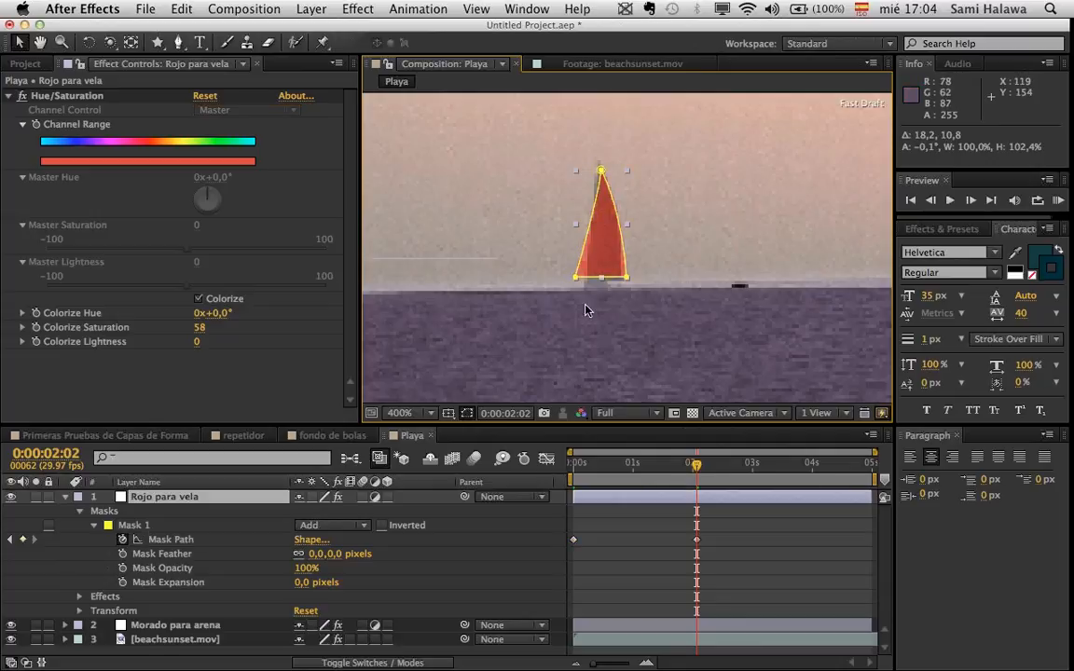
{"action": "double_click", "coordinate": [591, 303]}
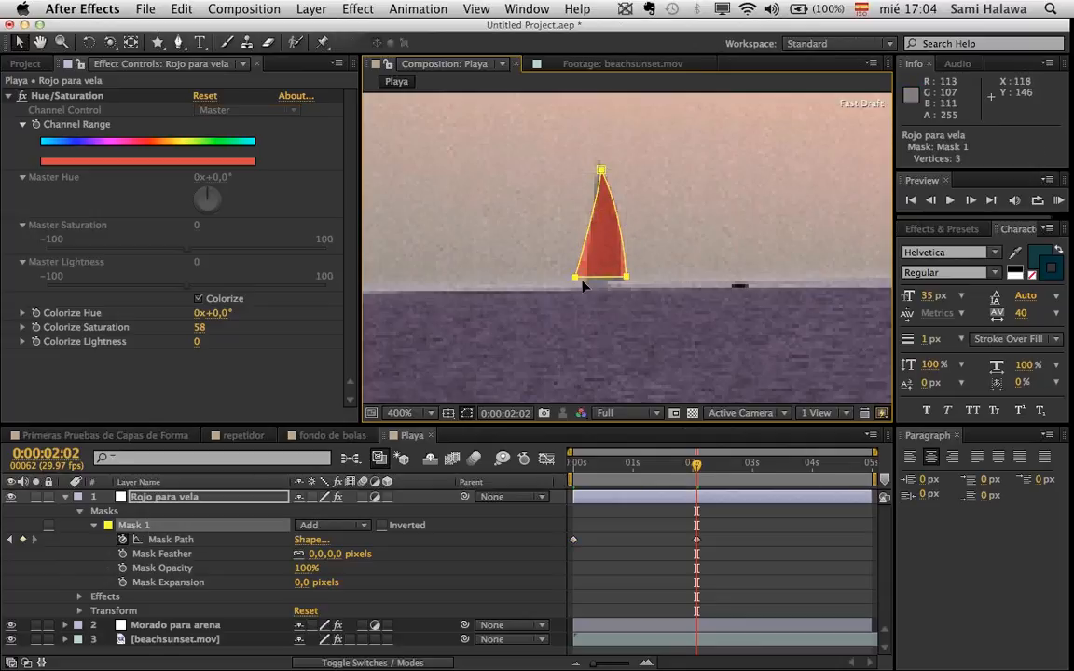
{"action": "mouse_move", "coordinate": [578, 278]}
{"action": "left_mouse_down"}
{"action": "mouse_move", "coordinate": [590, 284]}
{"action": "mouse_move", "coordinate": [561, 271]}
{"action": "mouse_move", "coordinate": [602, 283]}
{"action": "mouse_move", "coordinate": [591, 277]}
{"action": "left_mouse_up"}
{"action": "key", "text": "super+z"}
{"action": "left_click_drag", "start_coordinate": [602, 169], "coordinate": [595, 170]}
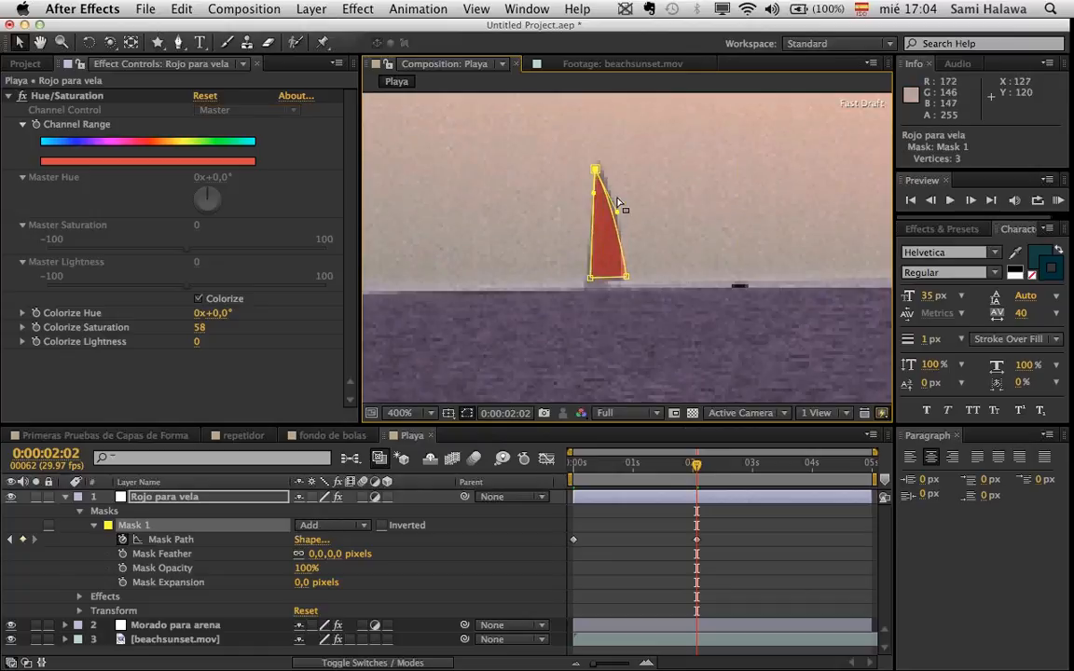
{"action": "left_click_drag", "start_coordinate": [618, 210], "coordinate": [622, 208]}
{"action": "key", "text": "comma"}
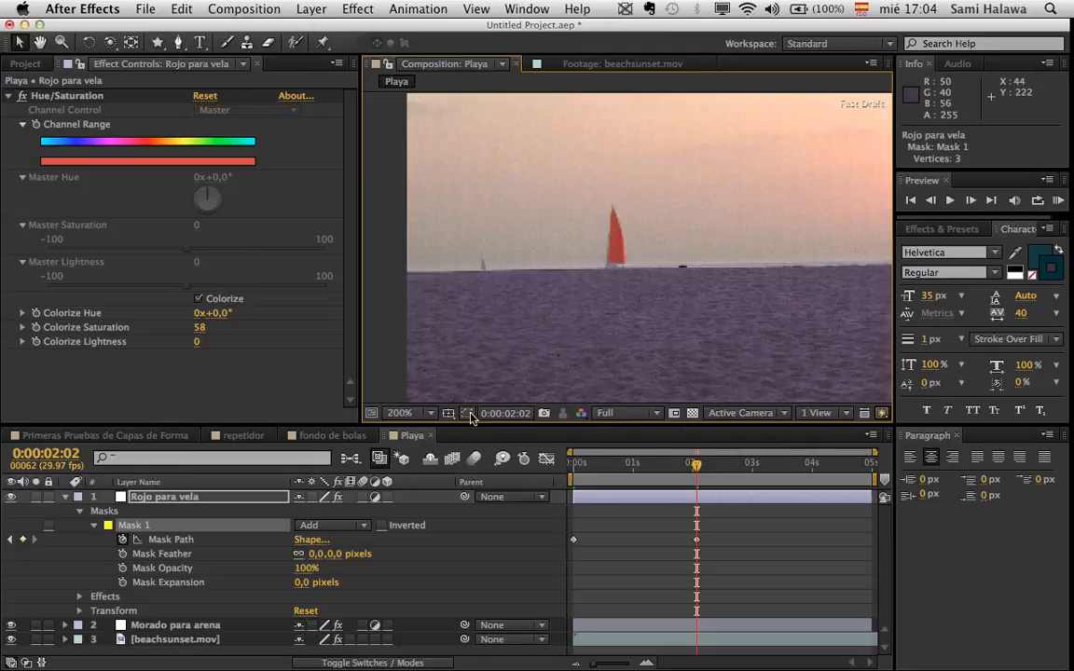
- Fine-tune both bottom corners of Mask 1 at 0:00:02:02 so they line up with the sail's base
{"action": "key", "text": "period"}
{"action": "key", "text": "period"}
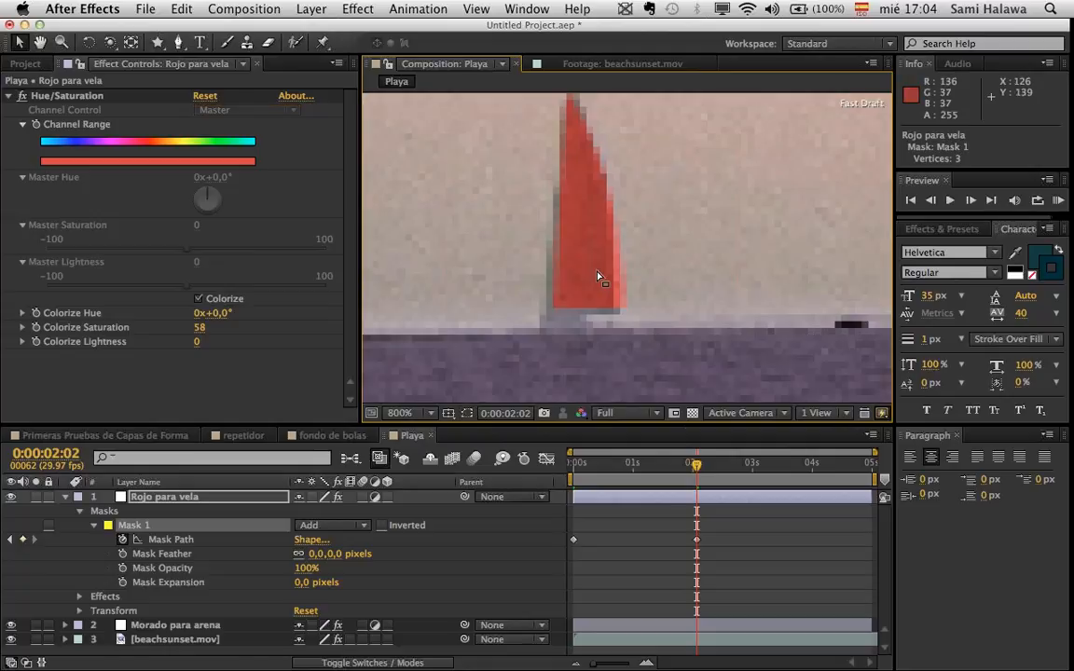
{"action": "left_click", "coordinate": [164, 498]}
{"action": "left_click", "coordinate": [463, 414]}
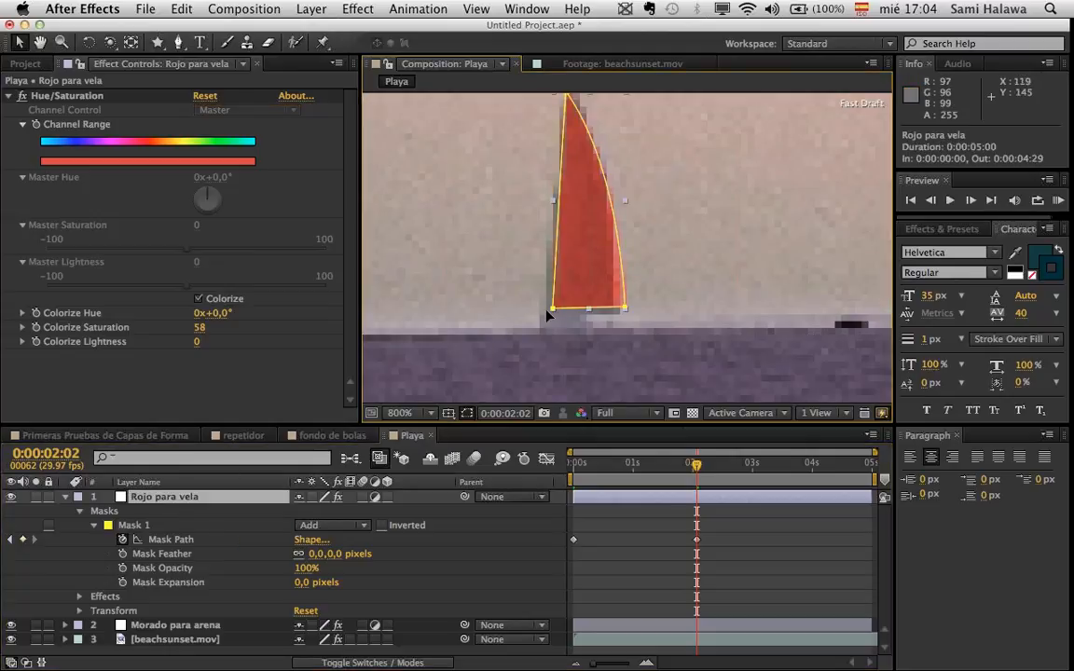
{"action": "left_click_drag", "start_coordinate": [550, 309], "coordinate": [541, 315]}
{"action": "left_click_drag", "start_coordinate": [625, 307], "coordinate": [619, 313]}
- Hide the mask outline and preview how the red colour follows the sail between the two keyframes
{"action": "scroll", "coordinate": [520, 247], "scroll_direction": "down", "scroll_amount": 2}
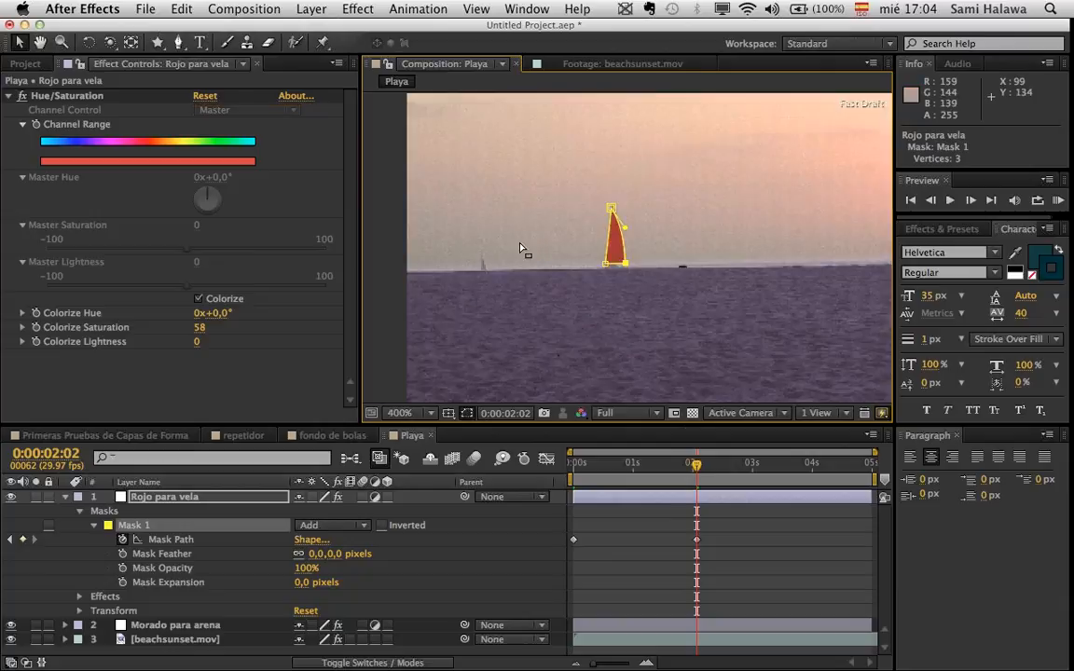
{"action": "scroll", "coordinate": [522, 280], "scroll_direction": "down", "scroll_amount": 2}
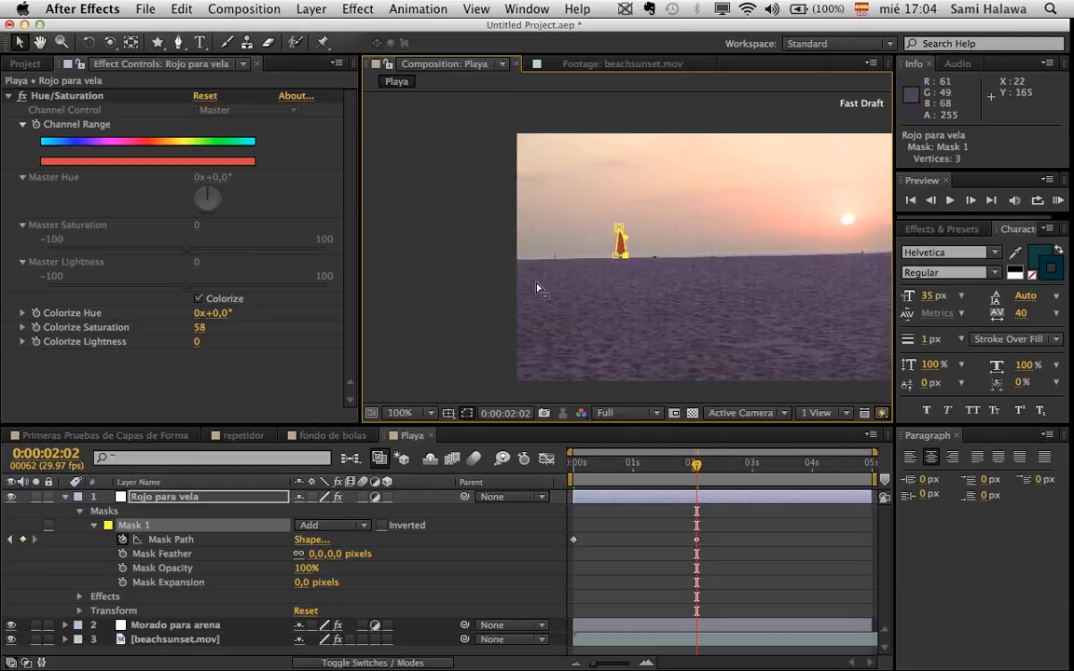
{"action": "left_click", "coordinate": [467, 414]}
{"action": "key", "text": "KP_0"}
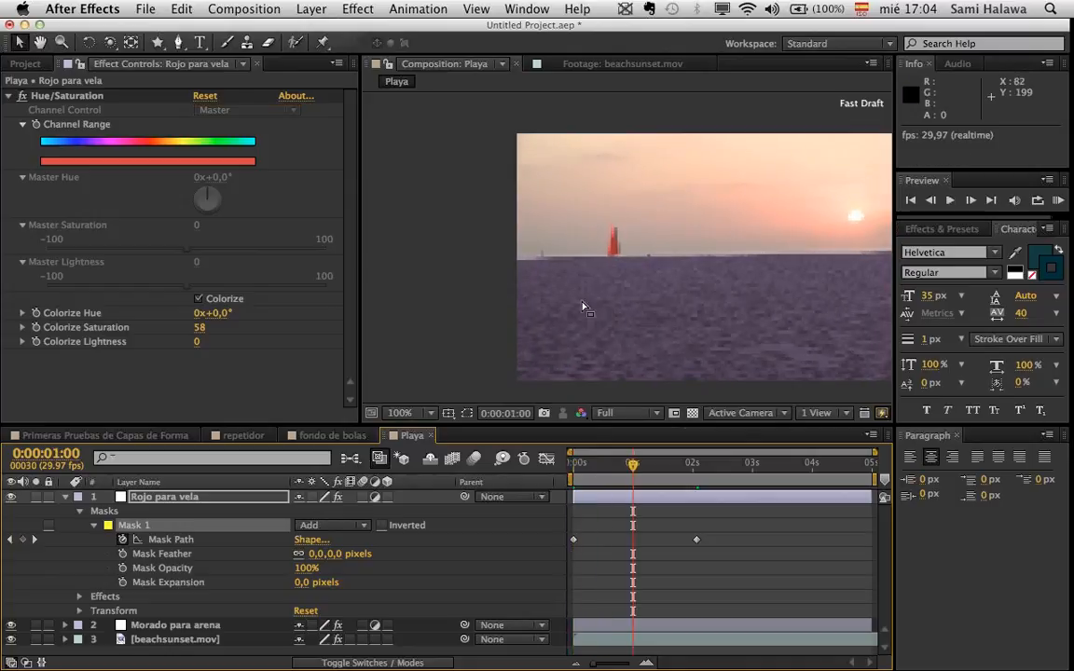
{"action": "key", "text": "space"}
- Set the current time to 0:00:00:22 and display the Rojo para vela layer's mask outline over the sail
{"action": "scroll", "coordinate": [630, 253], "scroll_direction": "up", "scroll_amount": 1}
{"action": "left_click_drag", "start_coordinate": [671, 478], "coordinate": [616, 478]}
{"action": "scroll", "coordinate": [653, 263], "scroll_direction": "up", "scroll_amount": 3}
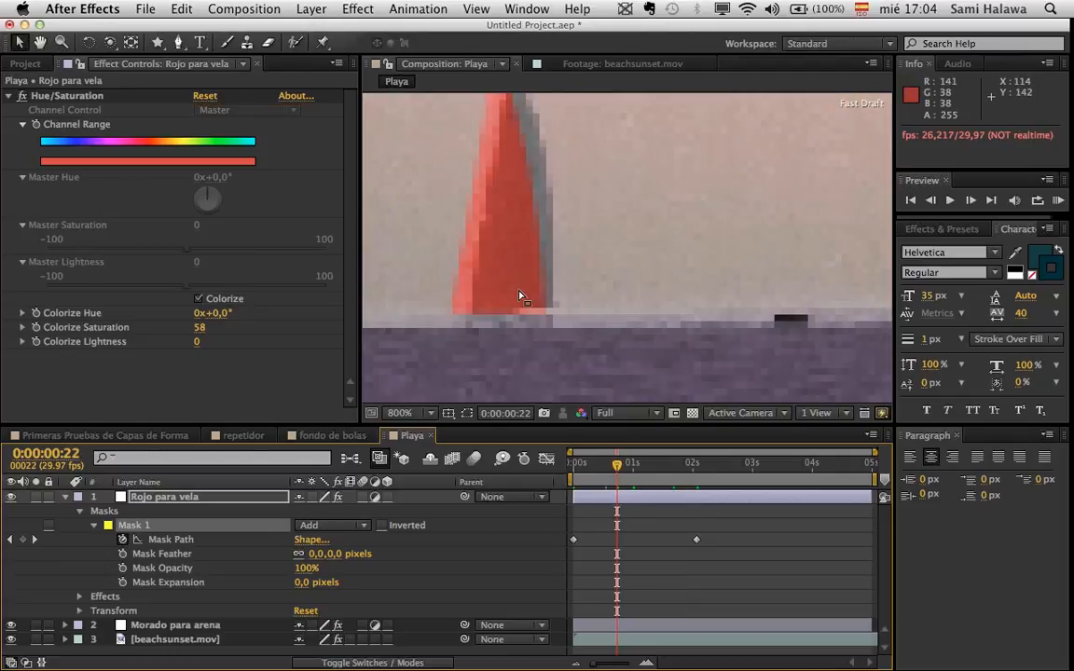
{"action": "left_click", "coordinate": [224, 517]}
{"action": "left_click", "coordinate": [476, 196]}
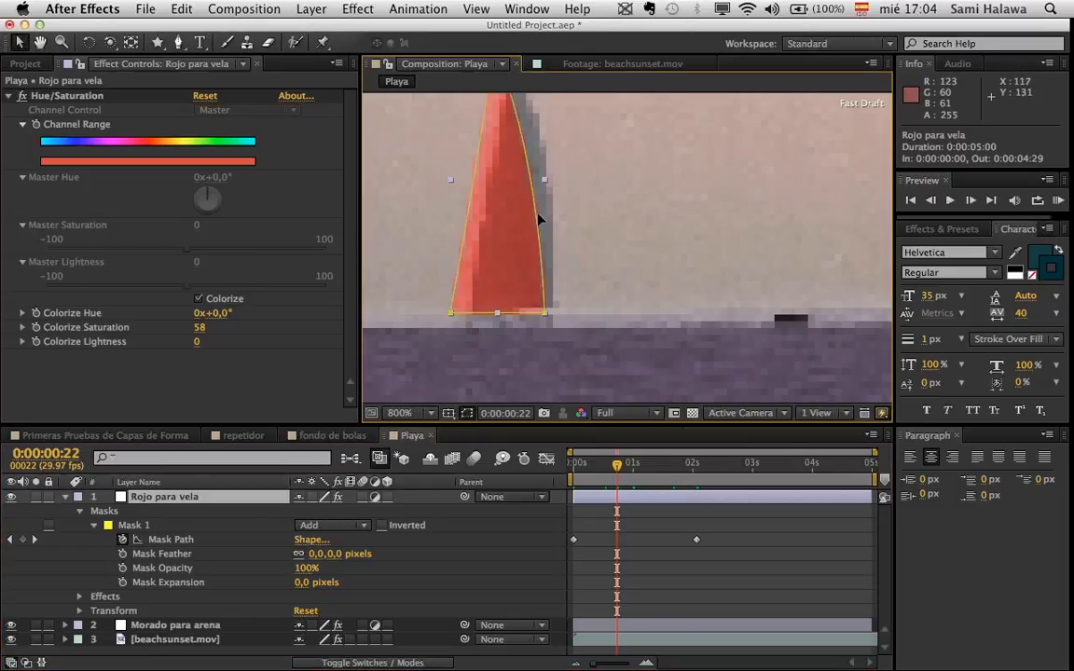
- Try to adjust the right edge of Mask 1 at 0:00:00:22 to match the sail, and undo the path edit
{"action": "left_click_drag", "start_coordinate": [538, 214], "coordinate": [551, 218]}
{"action": "key", "text": "space"}
{"action": "key", "text": "space"}
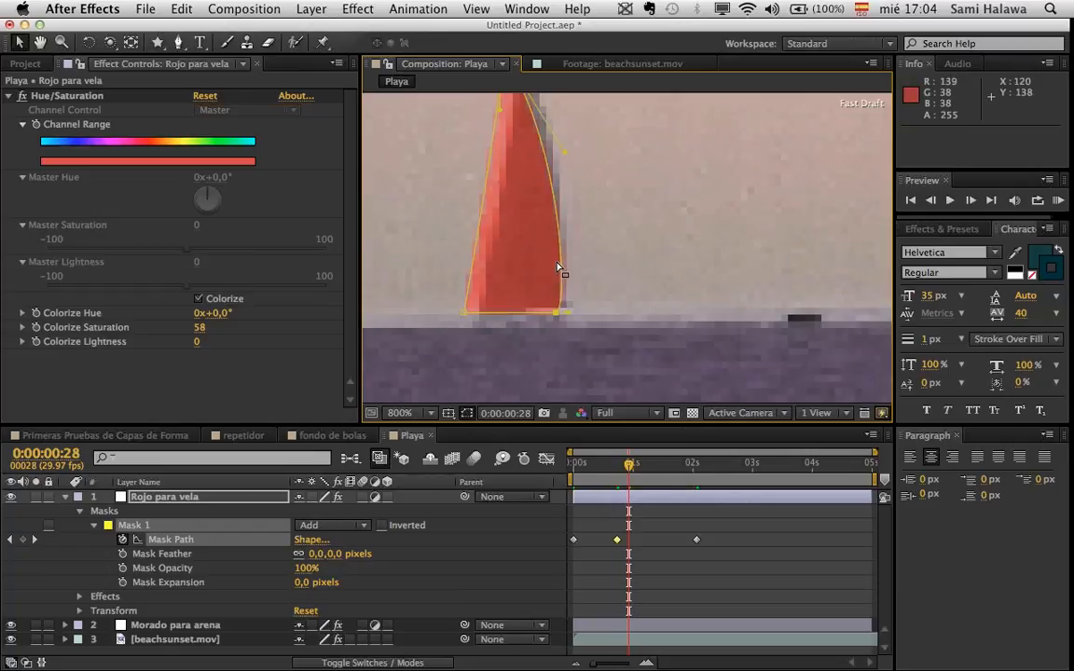
{"action": "key", "text": "super+z"}
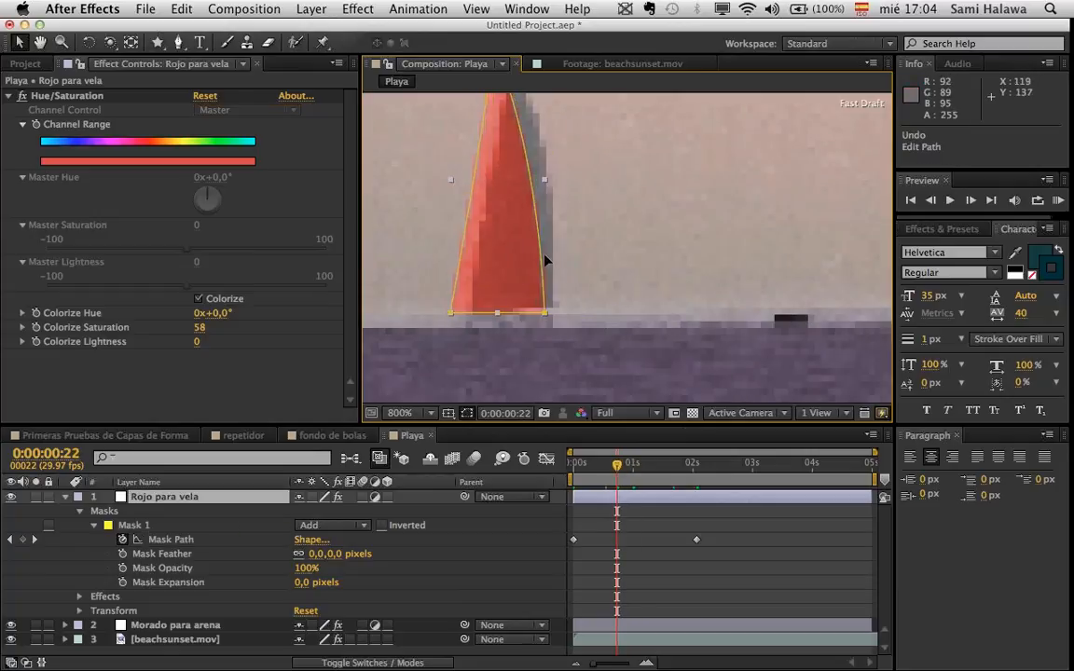
- Shift the whole Mask 1 over the sail at 0:00:00:22 and move its top vertex onto the sail's tip
{"action": "double_click", "coordinate": [542, 259]}
{"action": "left_click_drag", "start_coordinate": [541, 258], "coordinate": [568, 266]}
{"action": "key", "text": "space"}
{"action": "left_click_drag", "start_coordinate": [564, 205], "coordinate": [582, 262]}
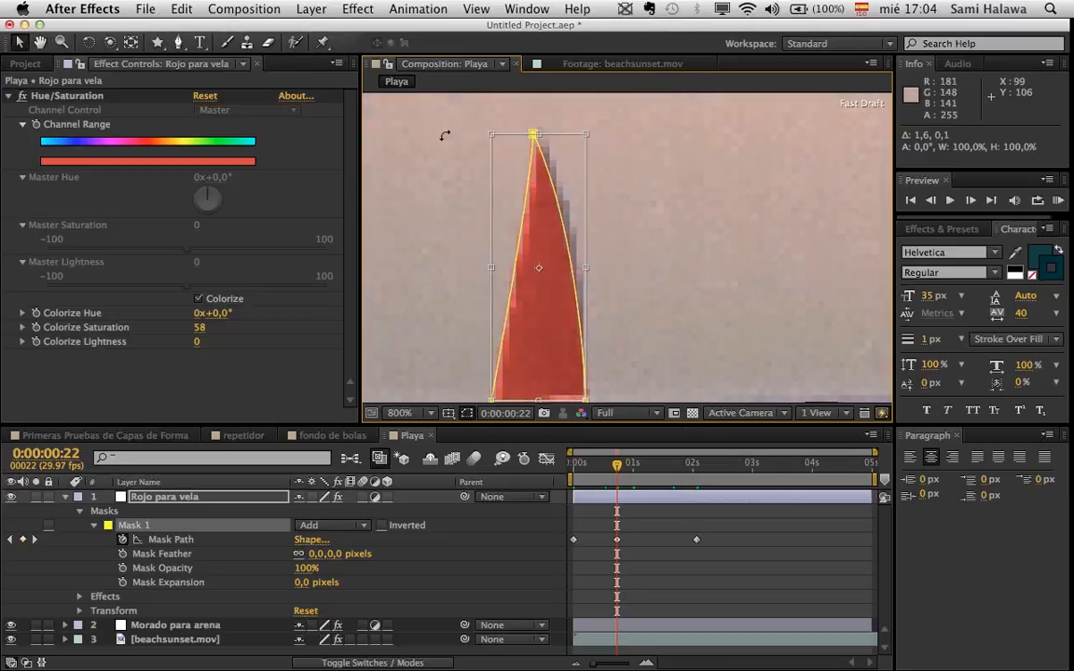
{"action": "double_click", "coordinate": [514, 130]}
{"action": "left_click_drag", "start_coordinate": [531, 136], "coordinate": [540, 138]}
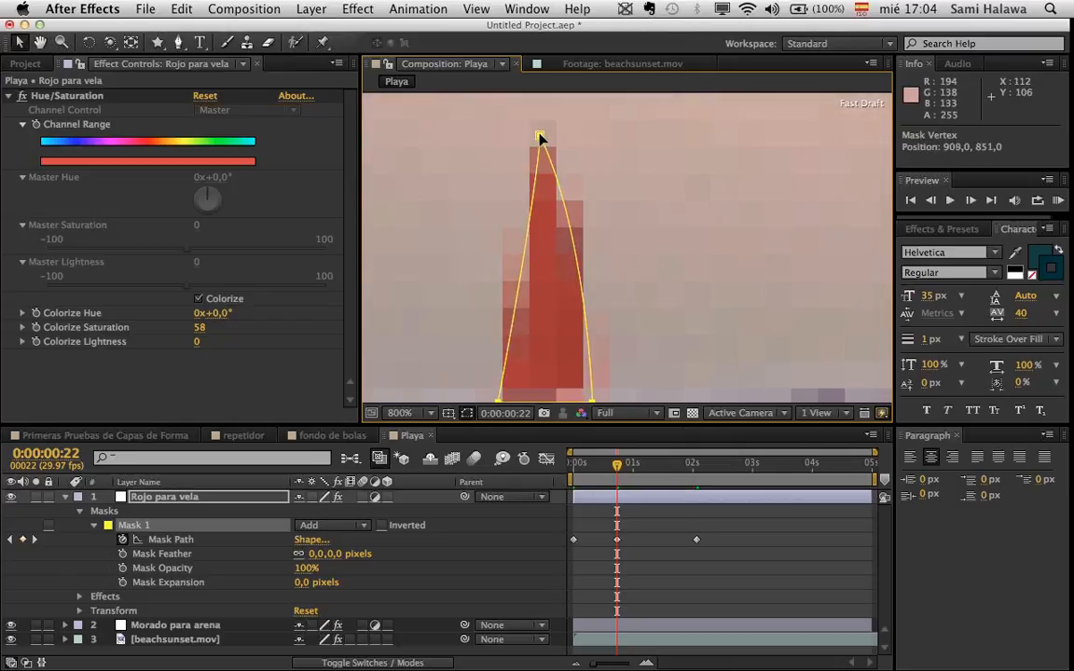
{"action": "scroll", "coordinate": [597, 231], "scroll_direction": "down", "scroll_amount": 4}
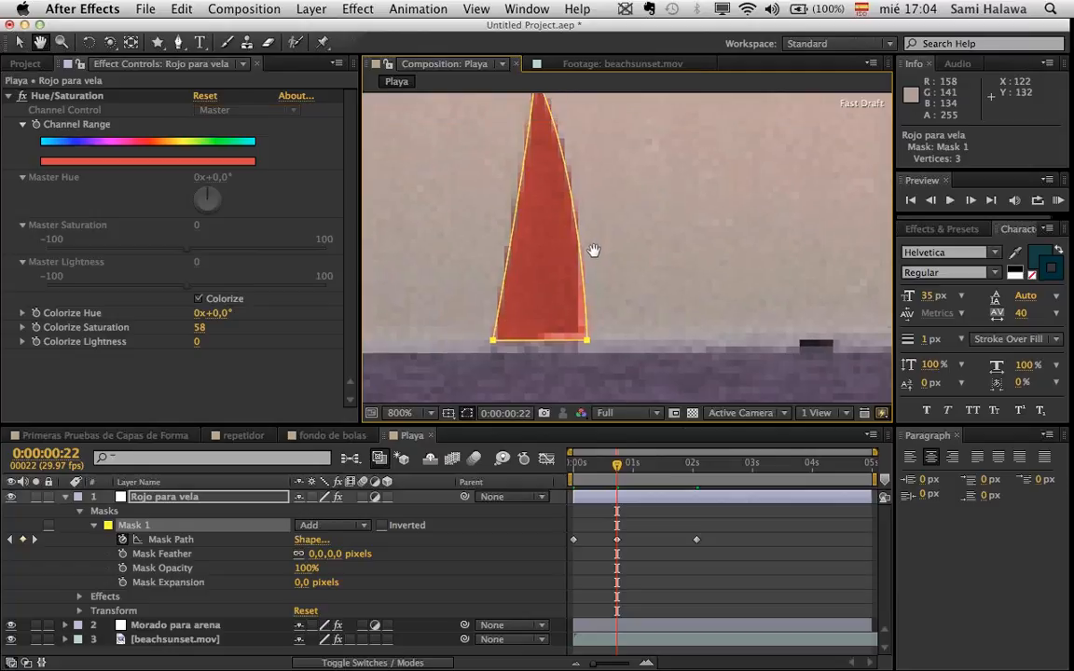
- Play back and scrub the composition to check that the animated red mask tracks the sail
{"action": "left_click_drag", "start_coordinate": [620, 468], "coordinate": [578, 461]}
{"action": "key", "text": "space"}
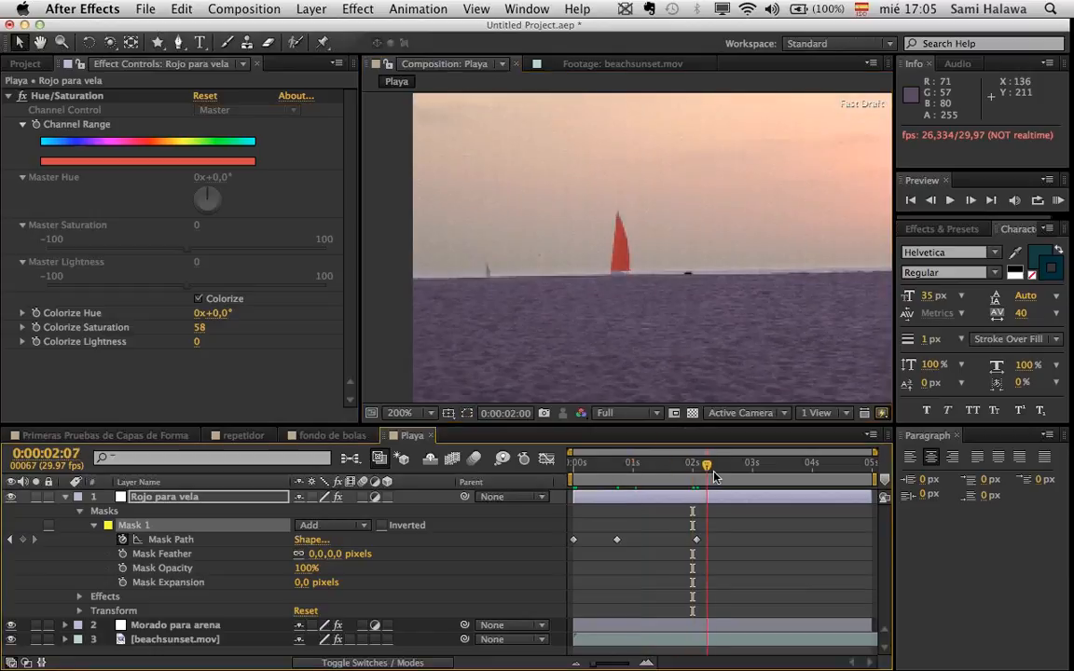
{"action": "left_click_drag", "start_coordinate": [655, 468], "coordinate": [674, 470]}
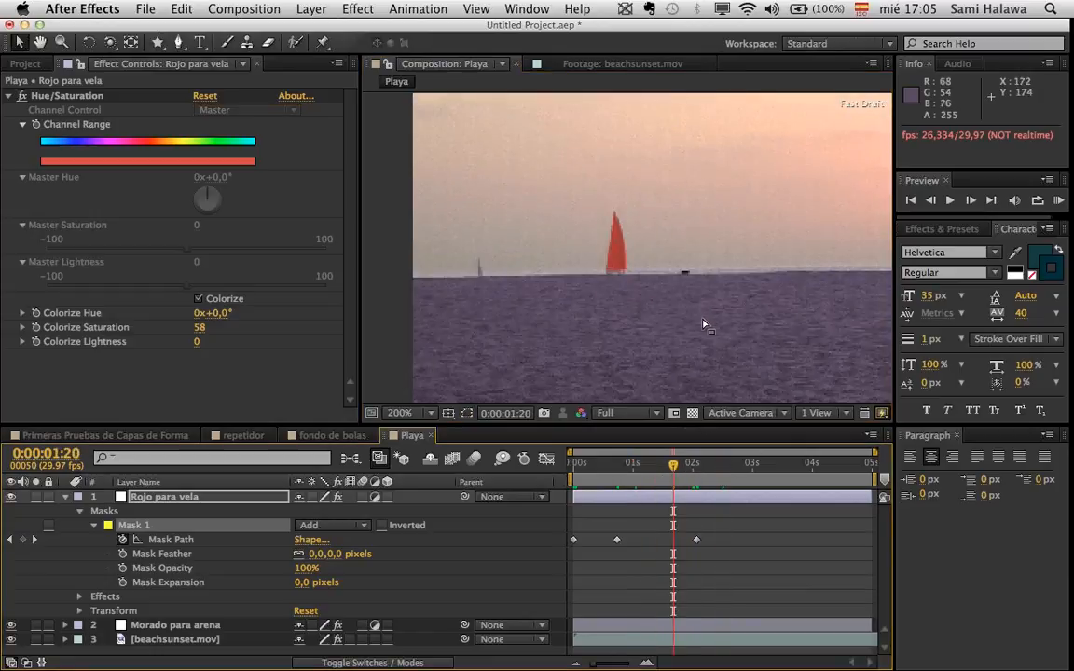
{"action": "scroll", "coordinate": [693, 316], "scroll_direction": "down", "scroll_amount": 1}
{"action": "key", "text": "space"}
{"action": "left_click_drag", "start_coordinate": [699, 300], "coordinate": [603, 284]}
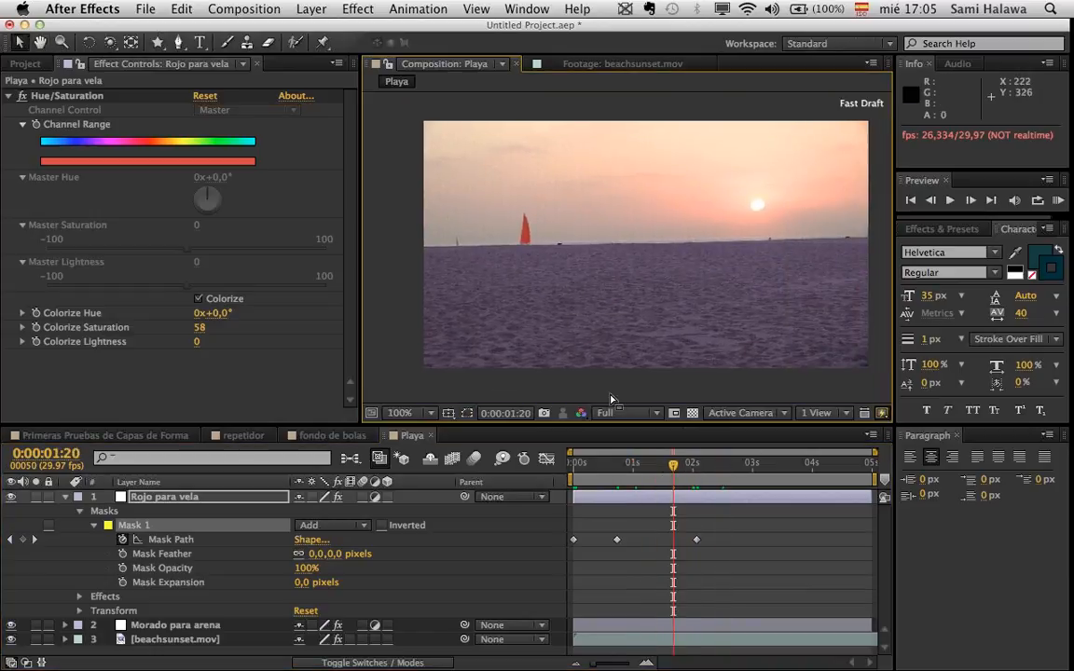
{"action": "left_click_drag", "start_coordinate": [601, 470], "coordinate": [543, 471]}
{"action": "key", "text": "space"}
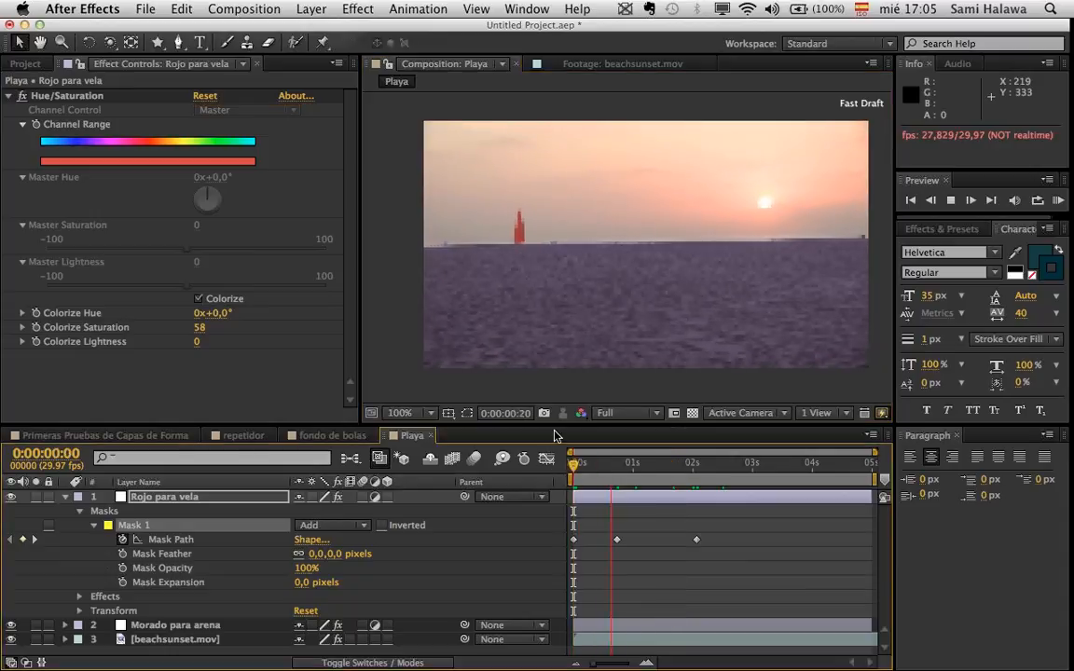
{"action": "key", "text": "space"}
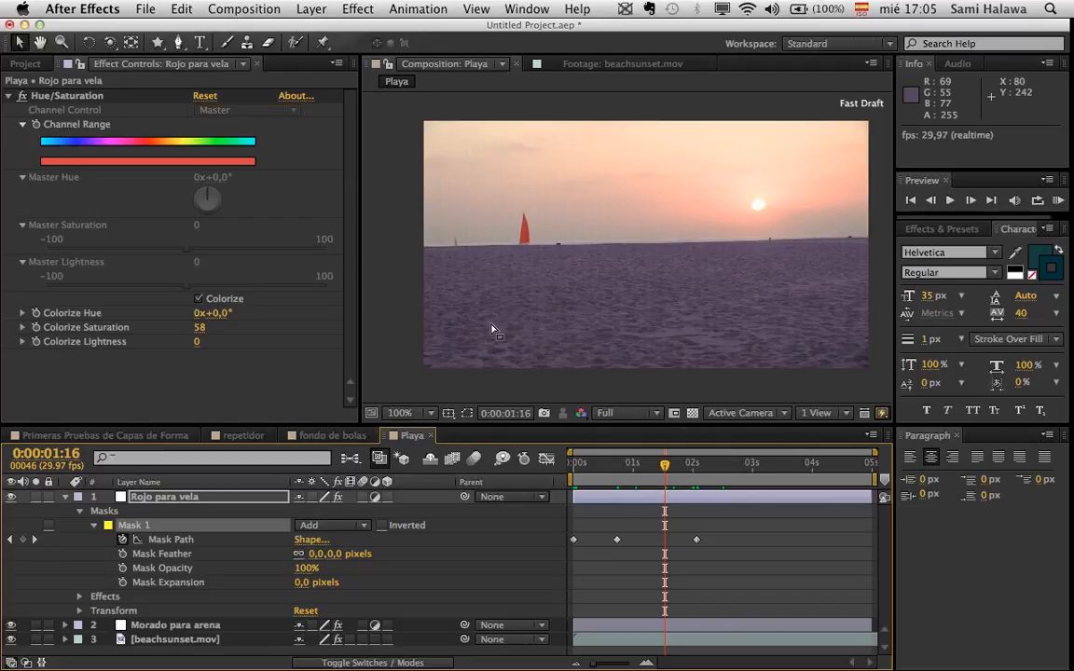
{"action": "left_click", "coordinate": [586, 474]}
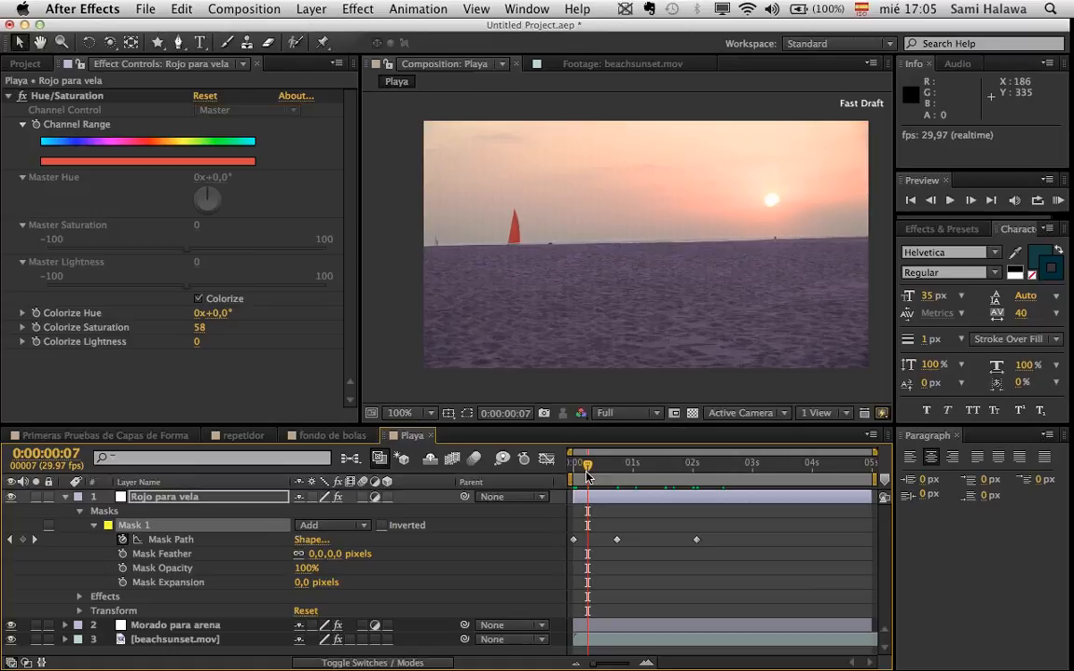
{"action": "key", "text": "space"}
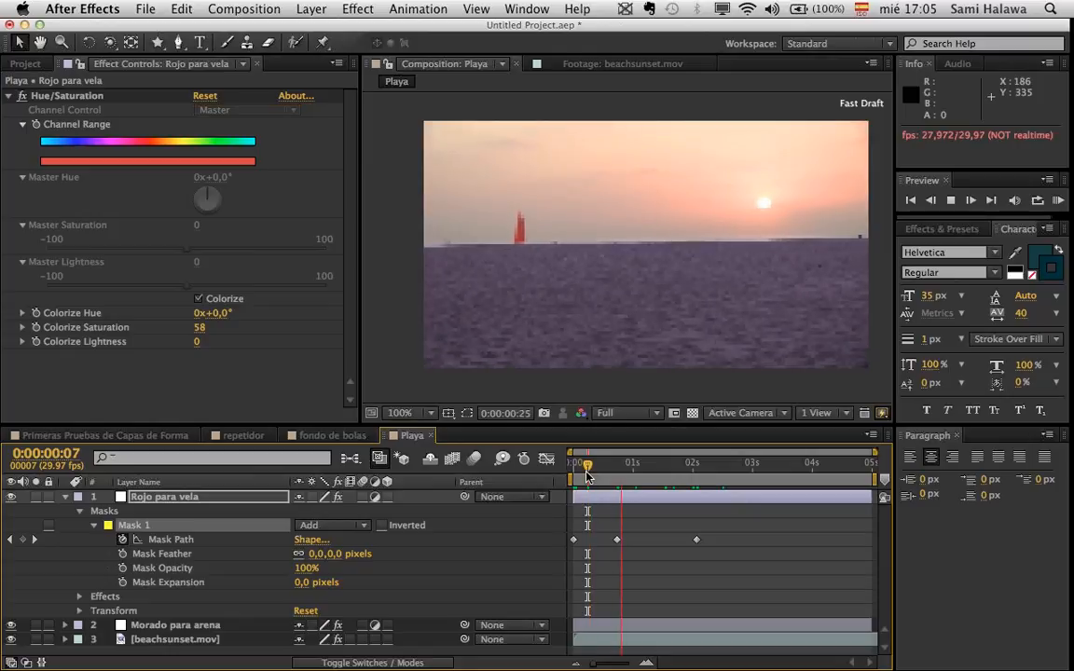
{"action": "left_click", "coordinate": [572, 473]}
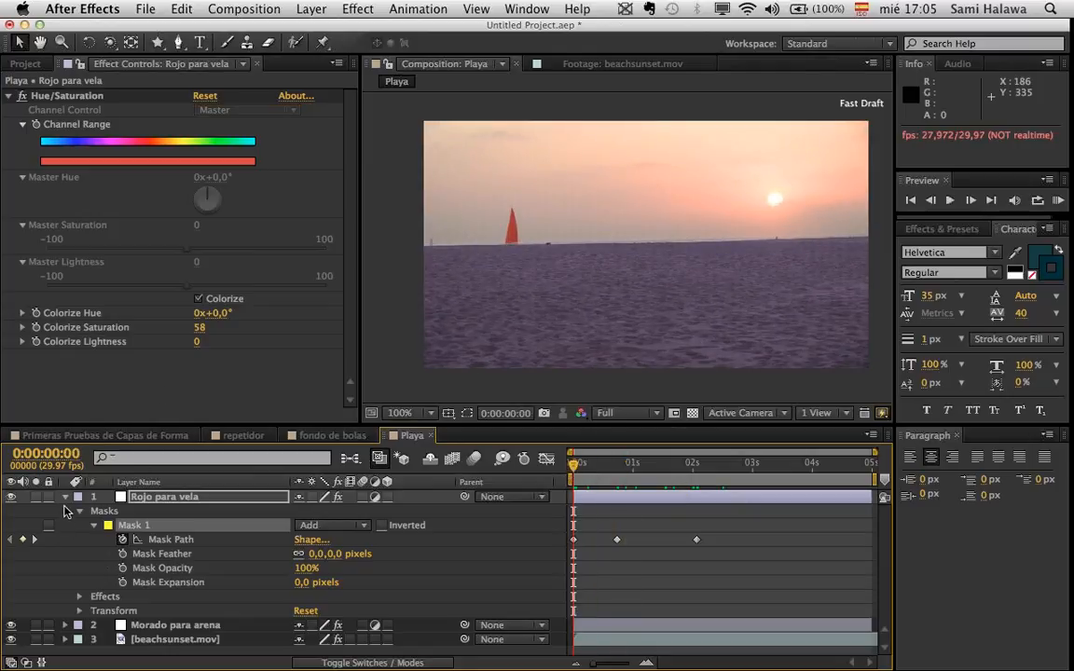
- Collapse the Rojo para vela layer and add a 530 x 295 px black (000000) solid layer to the composition
{"action": "left_click", "coordinate": [65, 498]}
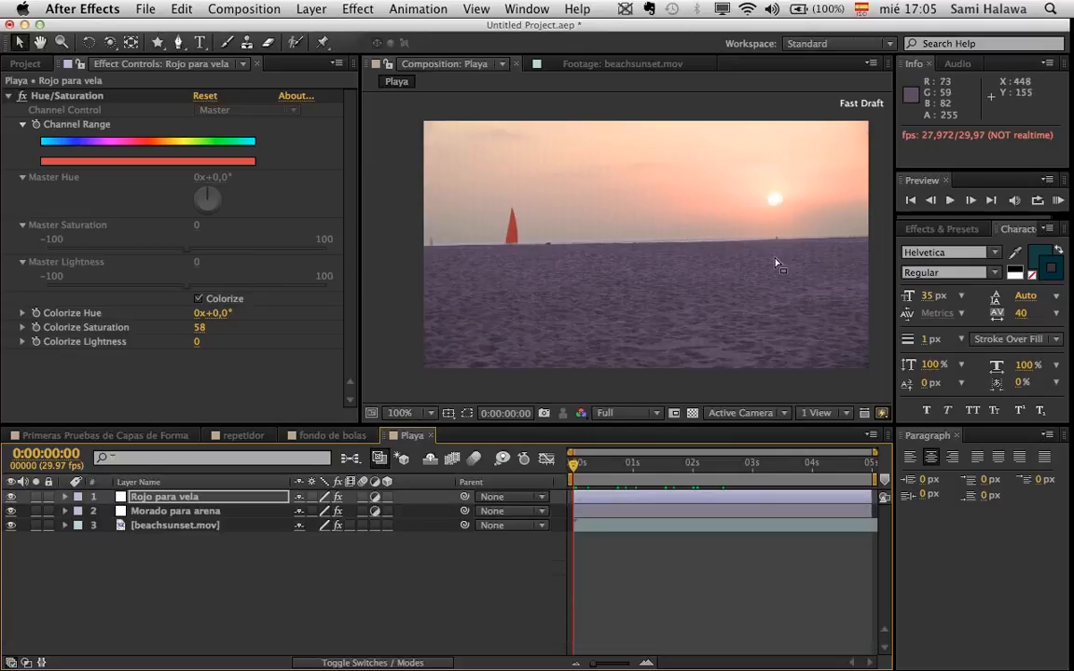
{"action": "left_click", "coordinate": [232, 562]}
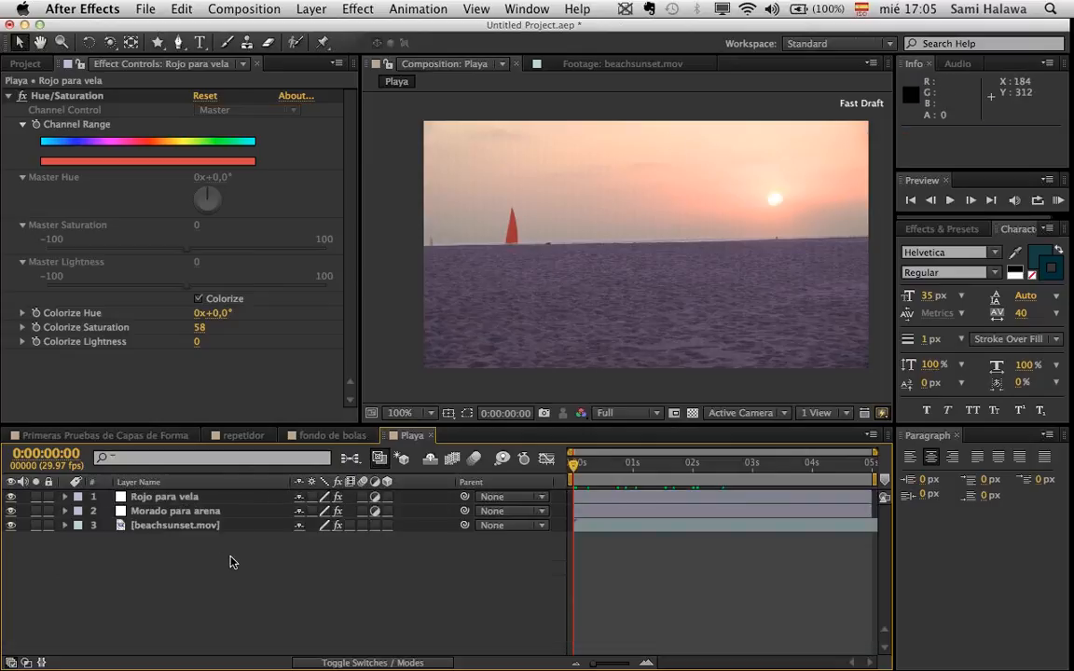
{"action": "right_click", "coordinate": [250, 559]}
{"action": "left_click", "coordinate": [246, 562]}
{"action": "right_click", "coordinate": [250, 545]}
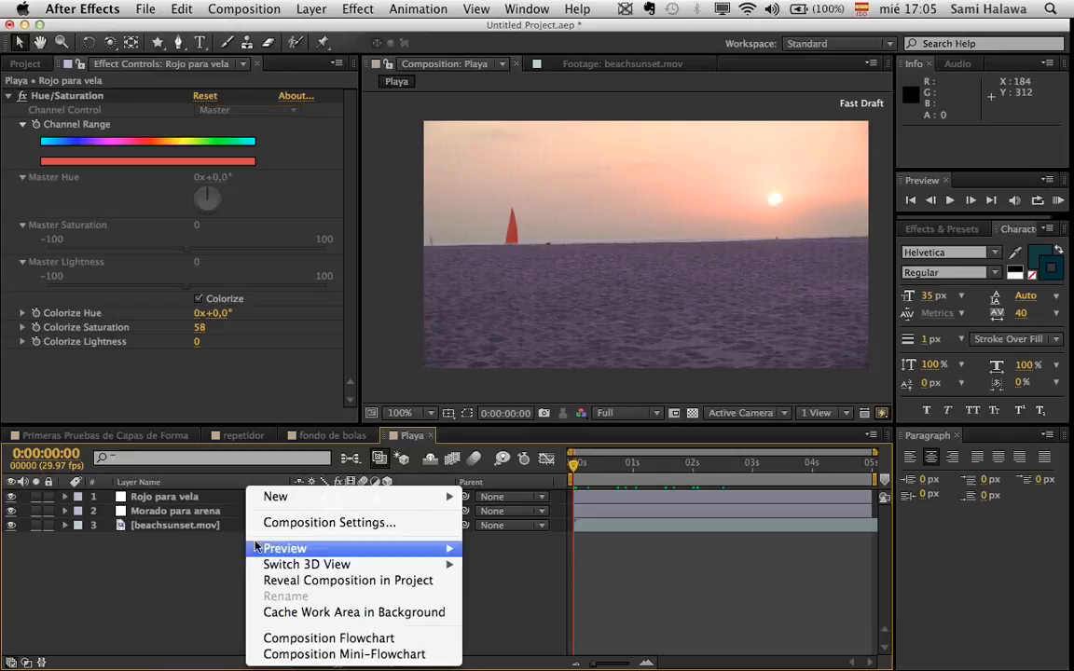
{"action": "mouse_move", "coordinate": [380, 499]}
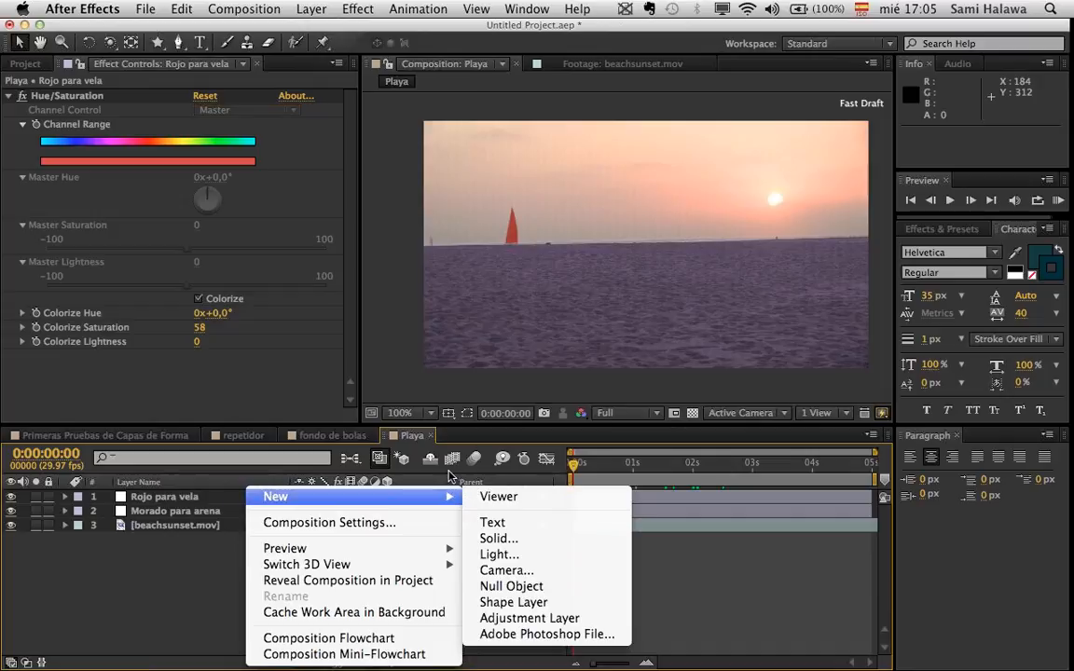
{"action": "left_click", "coordinate": [495, 539]}
{"action": "left_click", "coordinate": [453, 396]}
{"action": "type", "text": "000000"}
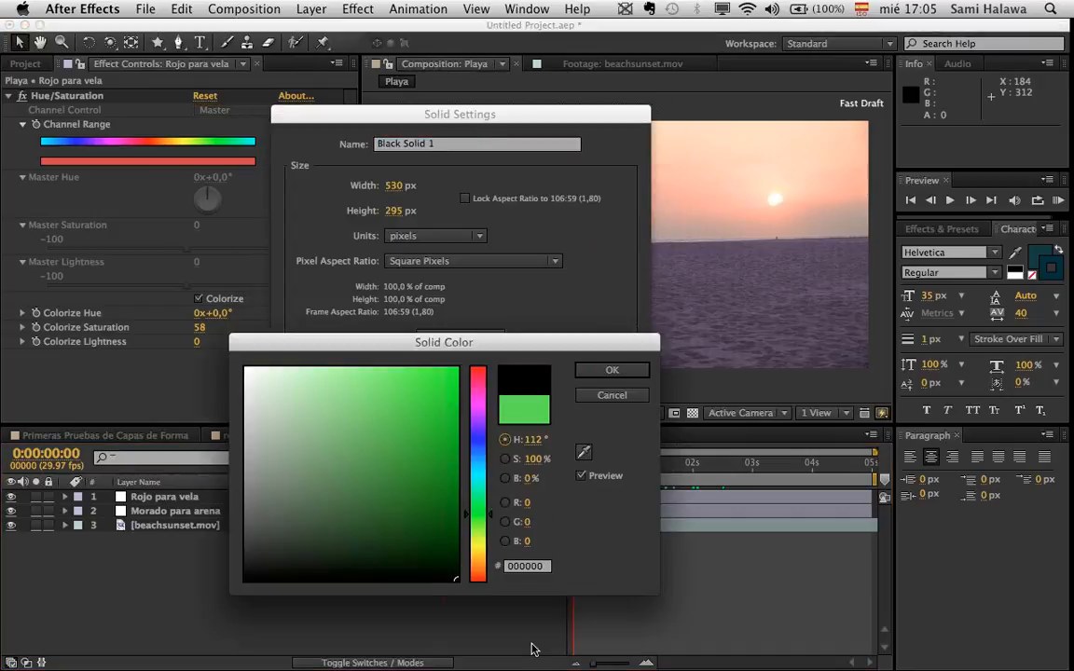
{"action": "left_click", "coordinate": [604, 371]}
{"action": "left_click", "coordinate": [601, 439]}
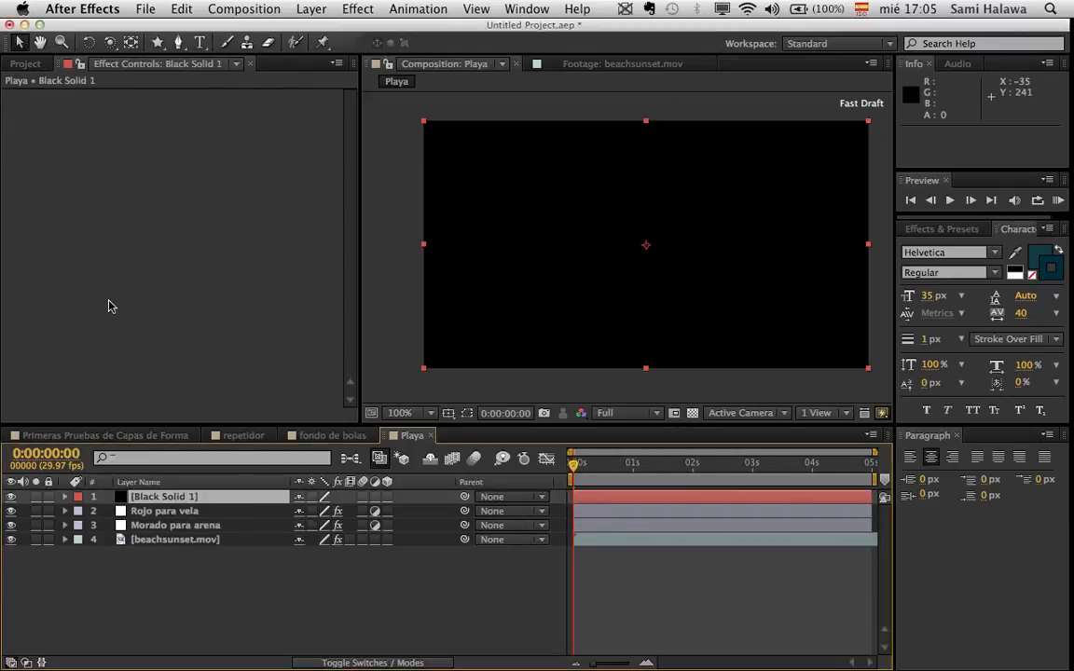
- Try a full-frame elliptical mask and a hand-drawn elliptical mask on the black solid layer, undoing each one
{"action": "left_click_drag", "start_coordinate": [157, 42], "coordinate": [213, 144]}
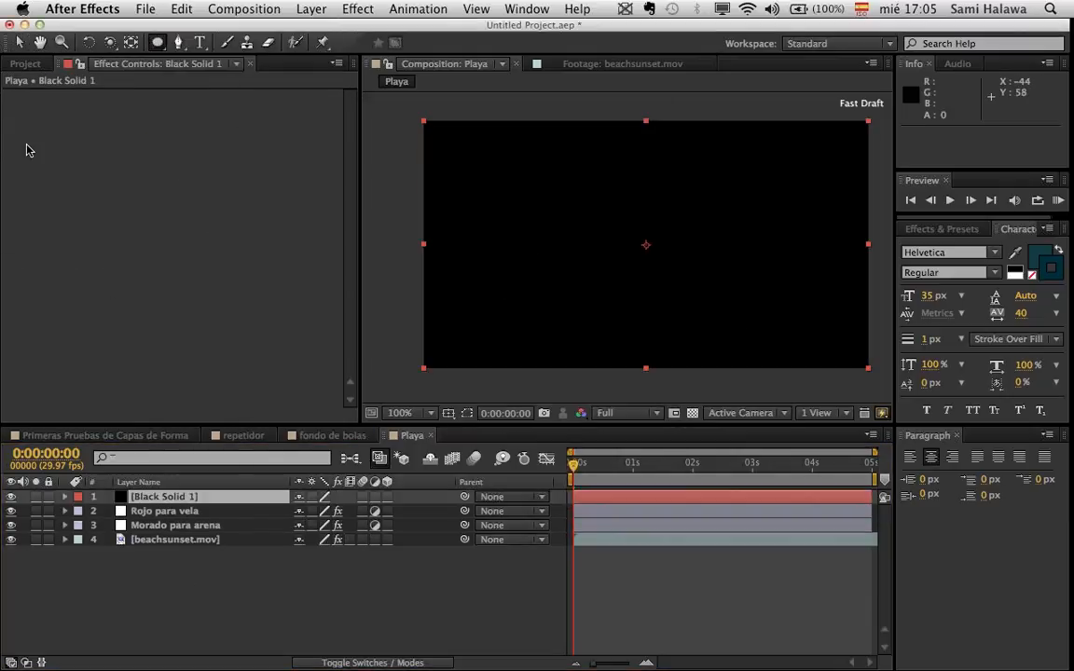
{"action": "double_click", "coordinate": [158, 44]}
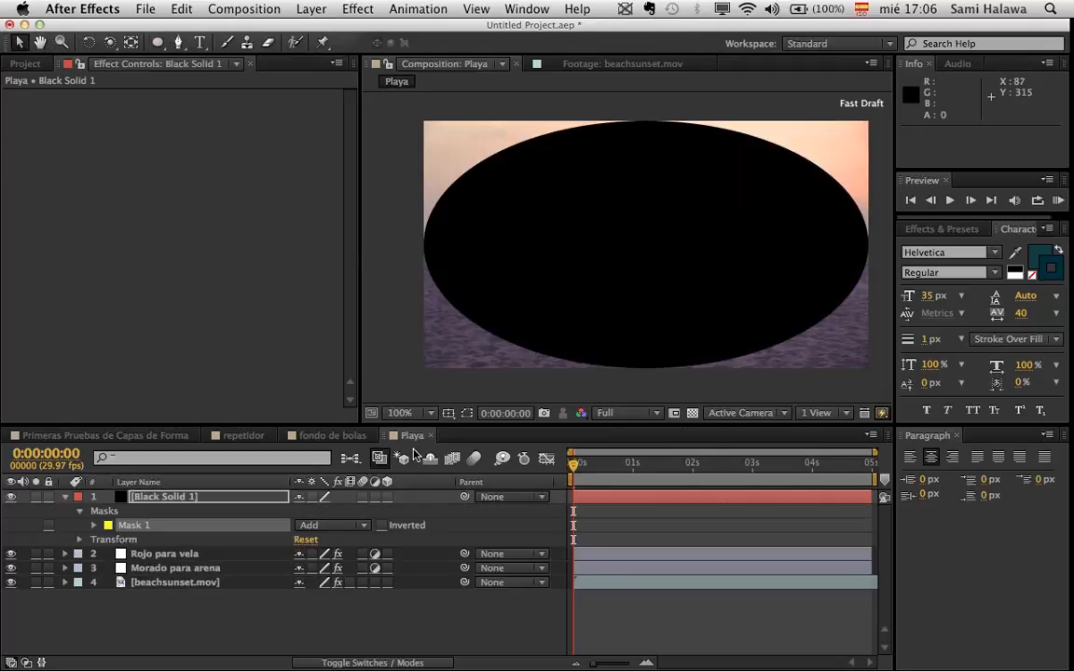
{"action": "left_click", "coordinate": [450, 417]}
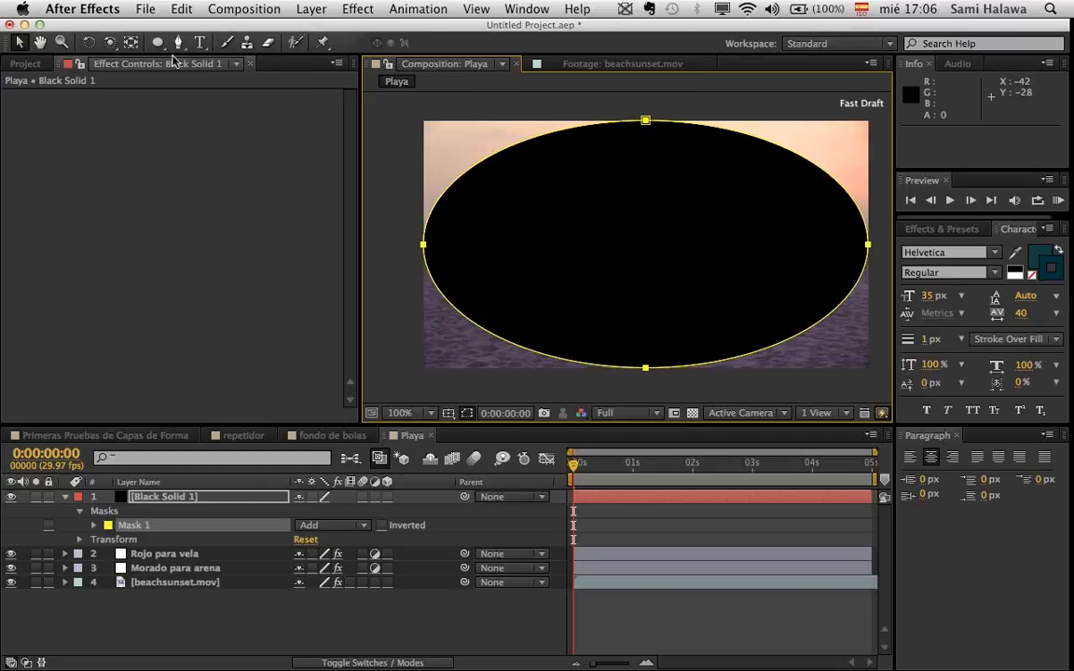
{"action": "key", "text": "super+z"}
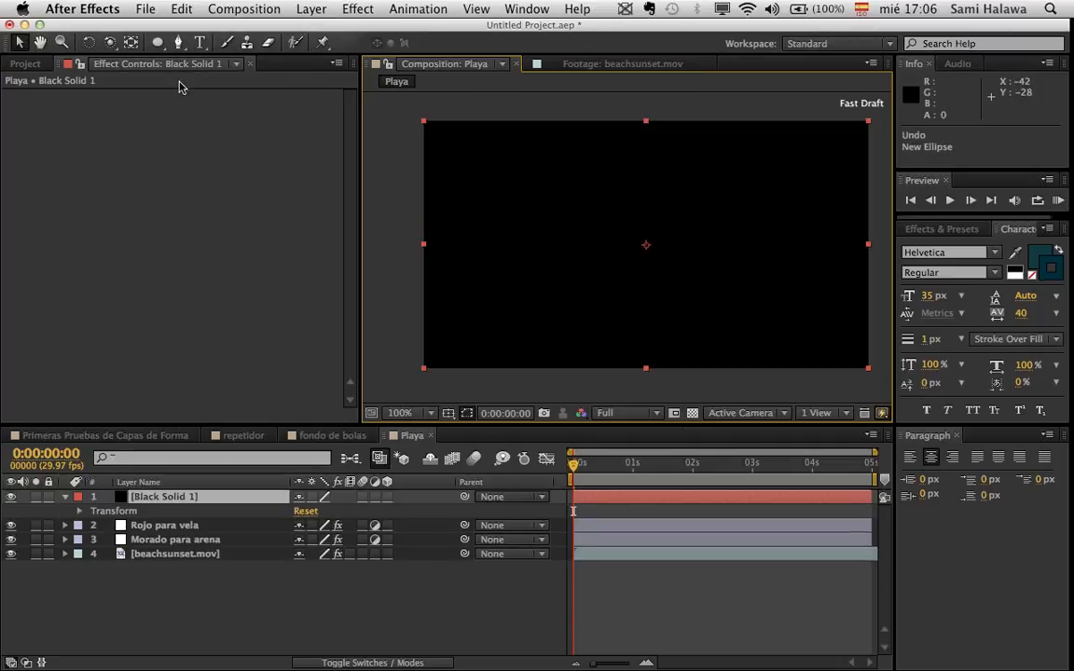
{"action": "left_click", "coordinate": [157, 42]}
{"action": "left_click_drag", "start_coordinate": [486, 110], "coordinate": [850, 353]}
{"action": "key", "text": "super+z"}
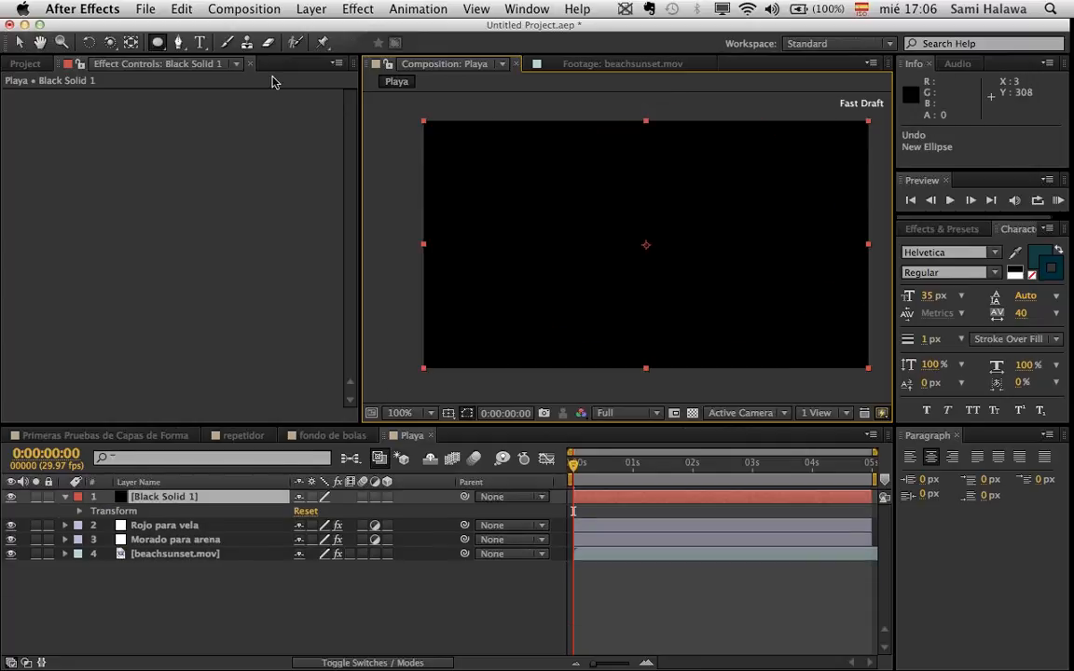
- Add a full-frame elliptical mask to Black Solid 1, set its mode to Subtract and hide the mask outline
{"action": "double_click", "coordinate": [158, 42]}
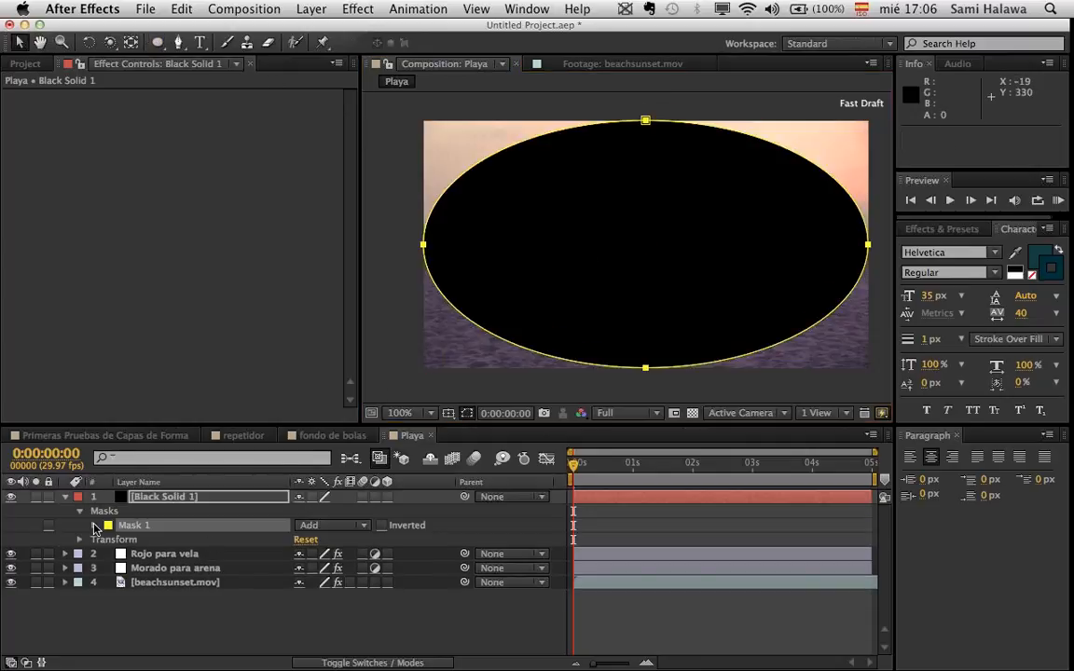
{"action": "left_click", "coordinate": [93, 528]}
{"action": "left_click", "coordinate": [336, 526]}
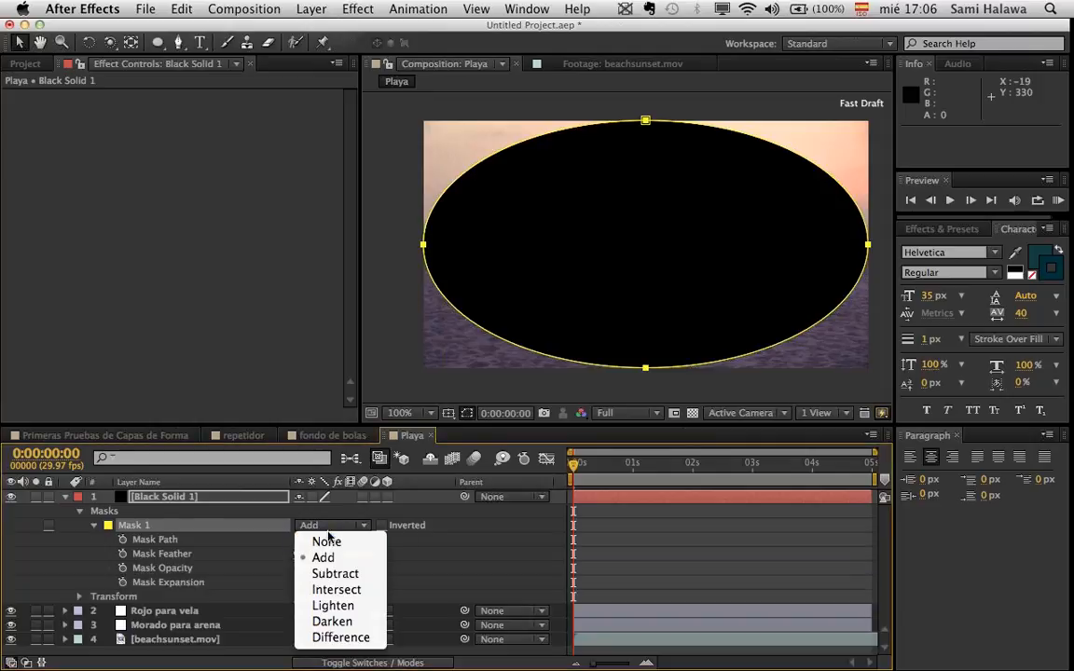
{"action": "left_click", "coordinate": [347, 574]}
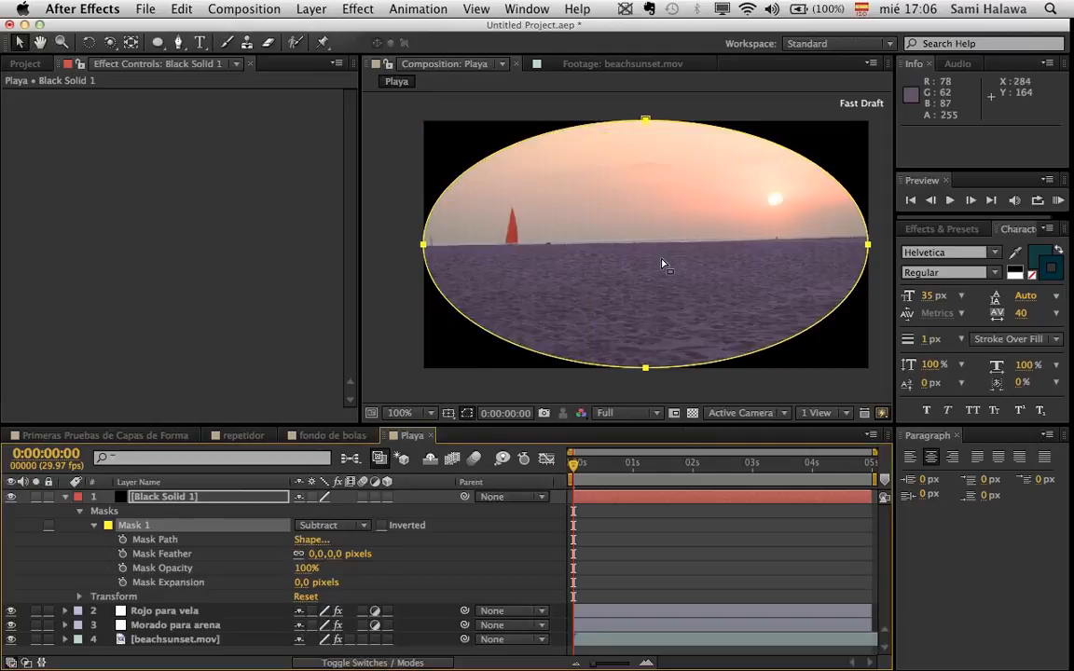
{"action": "left_click", "coordinate": [449, 413]}
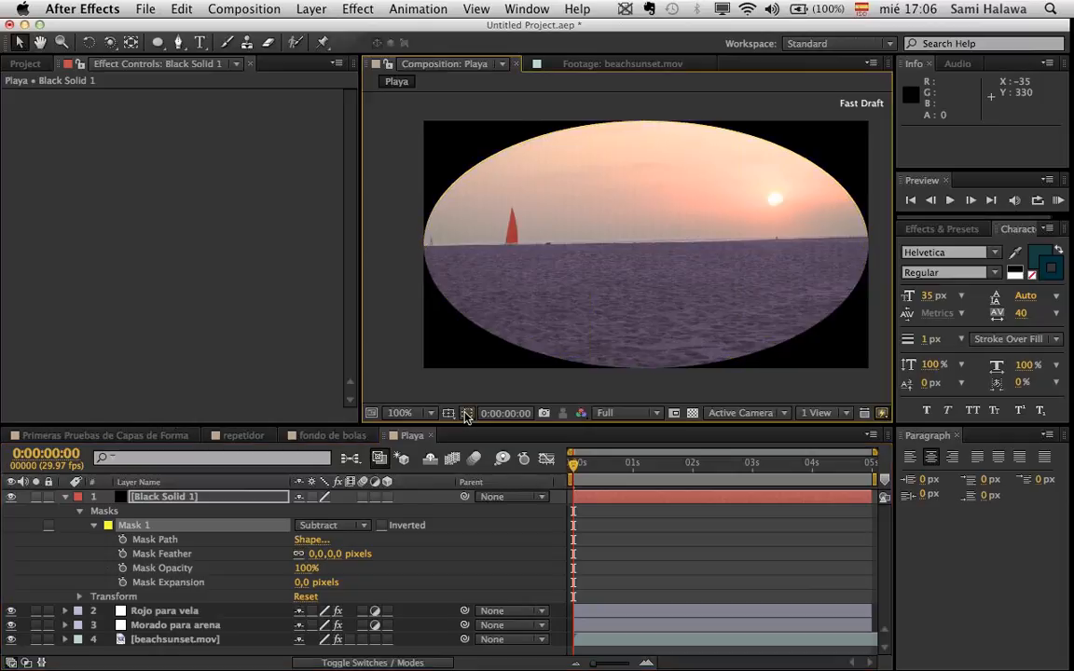
- Set the black solid's mask feather to 129 pixels and its expansion to 49 pixels, and preview the vignette at 0:00:00:23
{"action": "left_click_drag", "start_coordinate": [315, 555], "coordinate": [392, 525]}
{"action": "left_click_drag", "start_coordinate": [307, 582], "coordinate": [309, 522]}
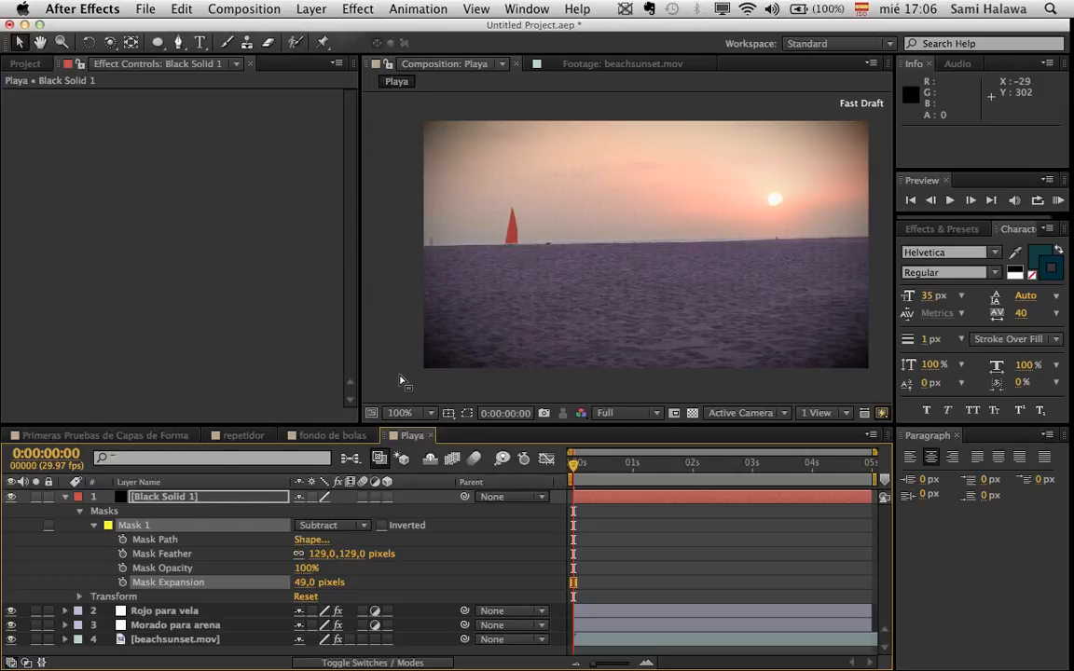
{"action": "scroll", "coordinate": [556, 229], "scroll_direction": "down", "scroll_amount": 1}
{"action": "scroll", "coordinate": [555, 229], "scroll_direction": "up", "scroll_amount": 1}
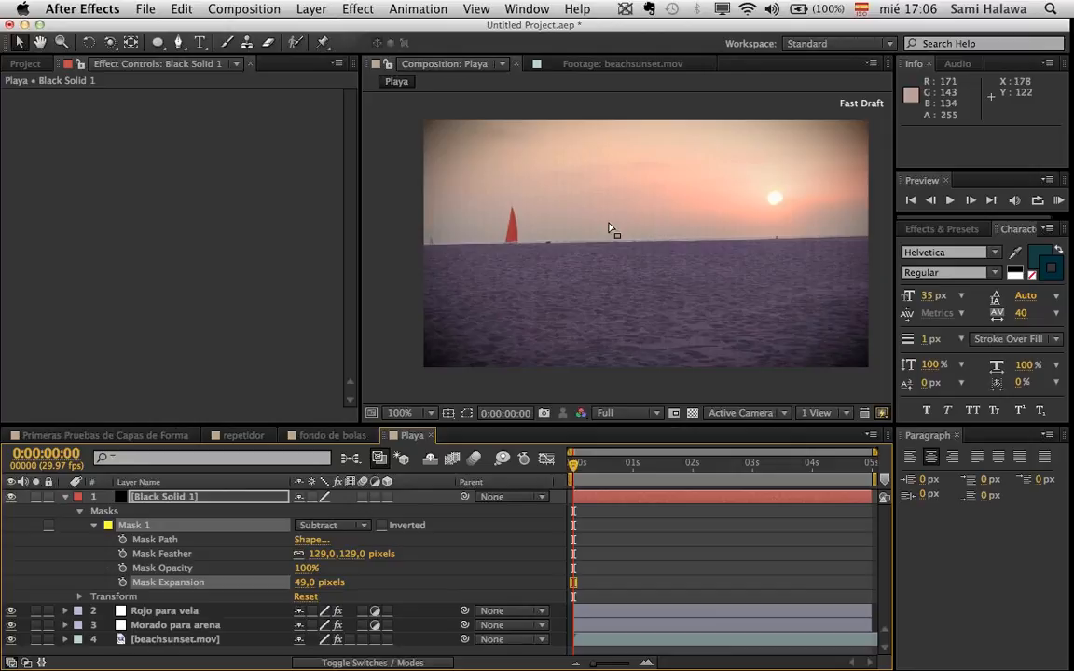
{"action": "left_click", "coordinate": [615, 464]}
{"action": "left_click_drag", "start_coordinate": [615, 466], "coordinate": [620, 466]}
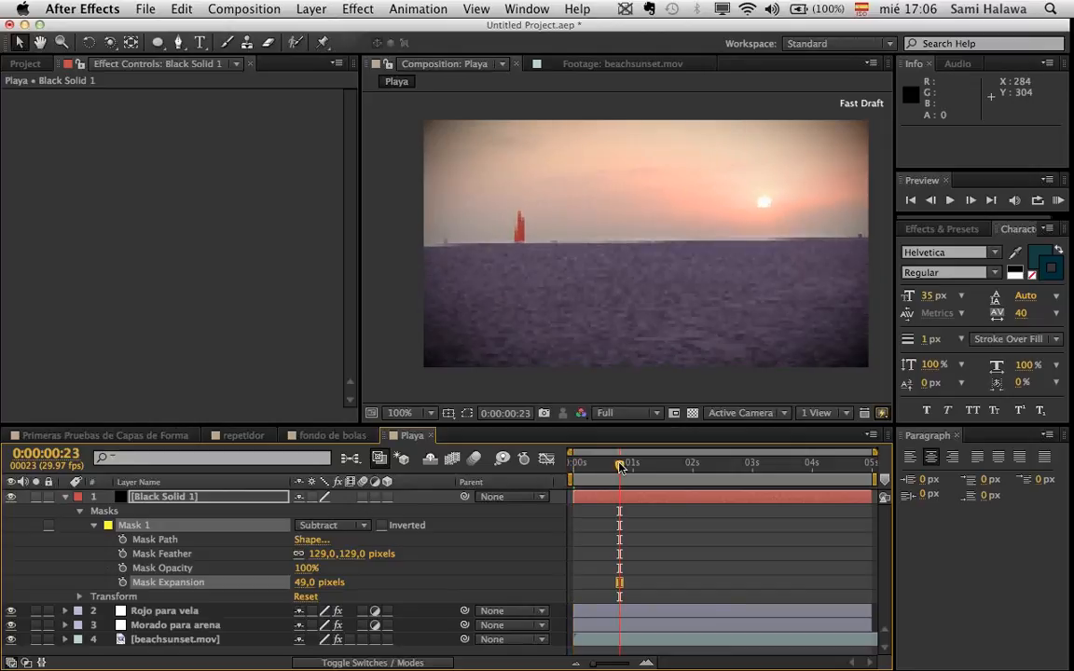
- Delete the Black Solid 1 layer and add a new adjustment layer to the Playa composition
{"action": "left_click", "coordinate": [64, 497]}
{"action": "left_click", "coordinate": [135, 504]}
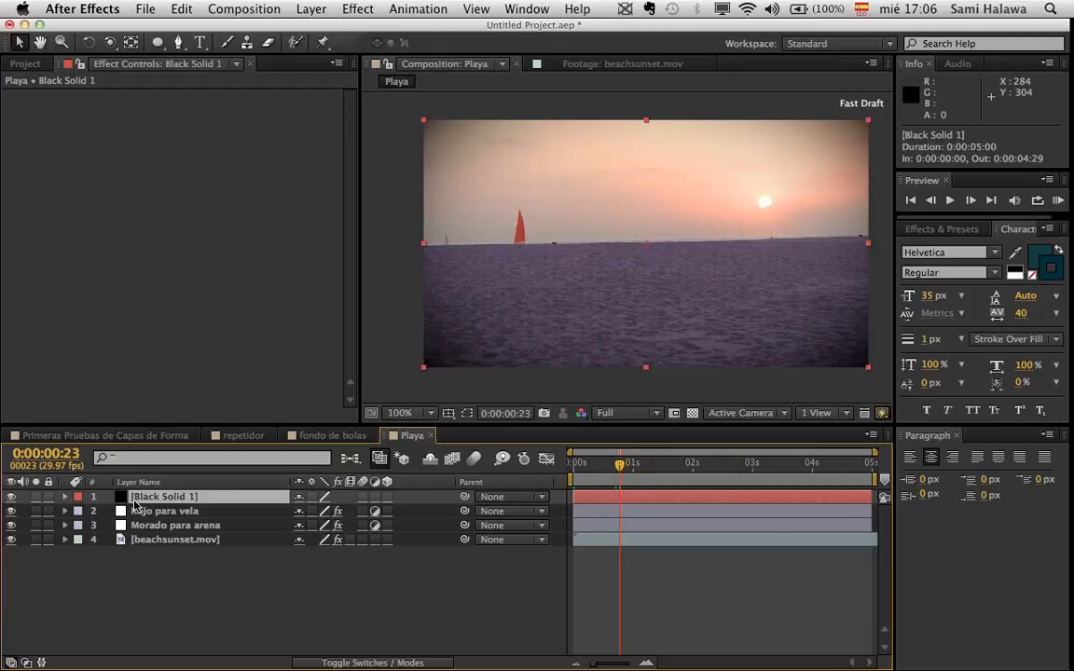
{"action": "key", "text": "Delete"}
{"action": "right_click", "coordinate": [270, 525]}
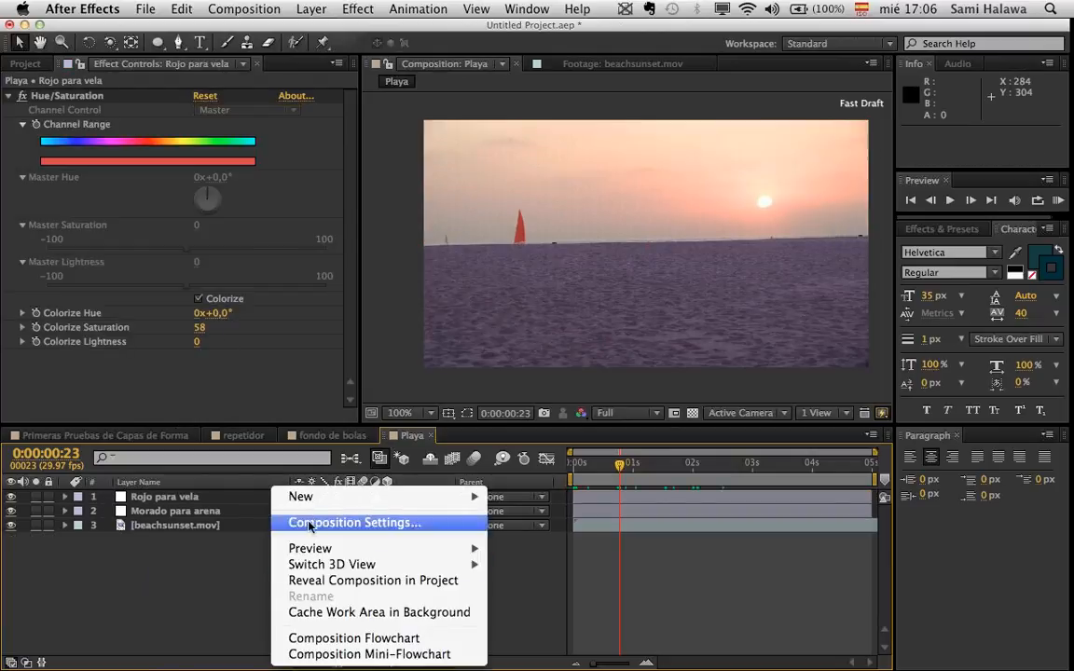
{"action": "mouse_move", "coordinate": [373, 497]}
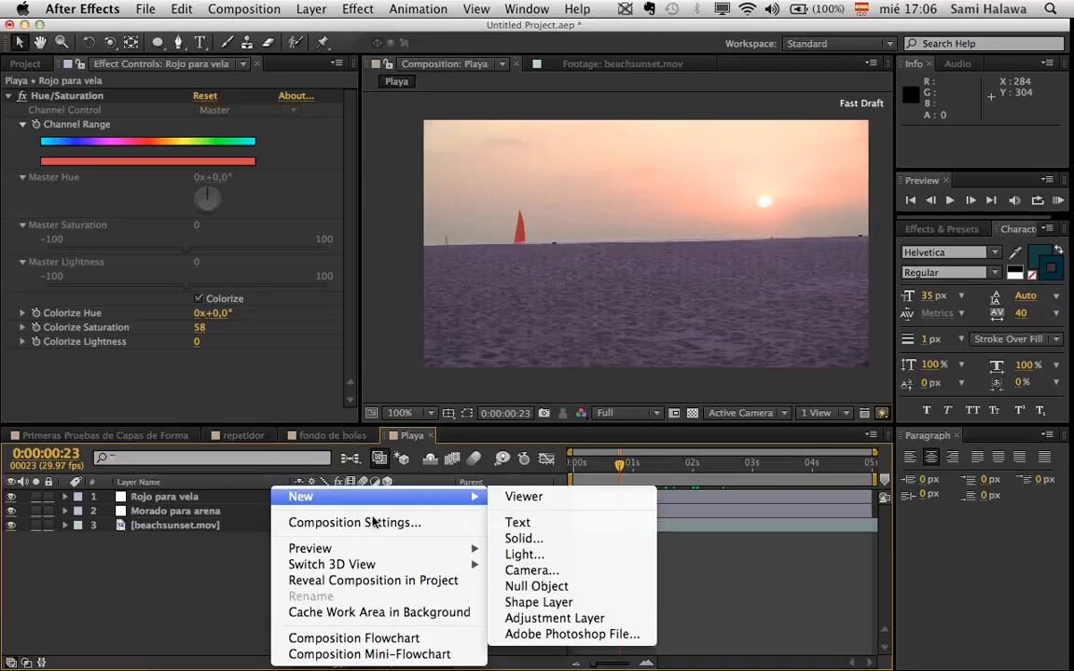
{"action": "left_click", "coordinate": [590, 618]}
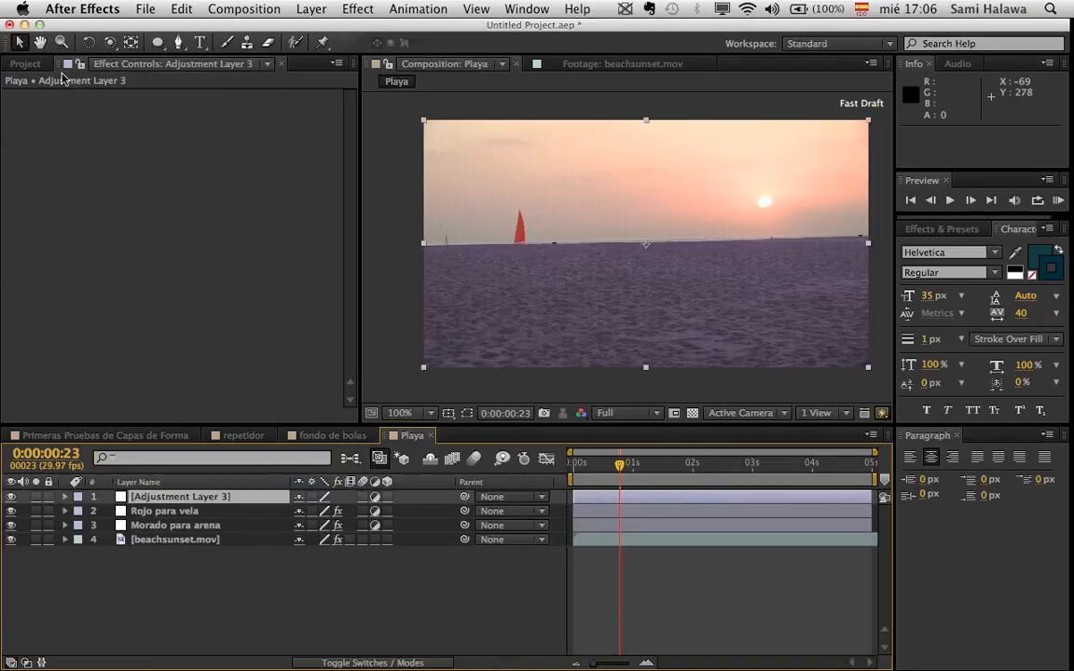
- Apply a Curves effect to the new adjustment layer and bend the RGB curve downward to darken the image
{"action": "right_click", "coordinate": [106, 128]}
{"action": "mouse_move", "coordinate": [182, 194]}
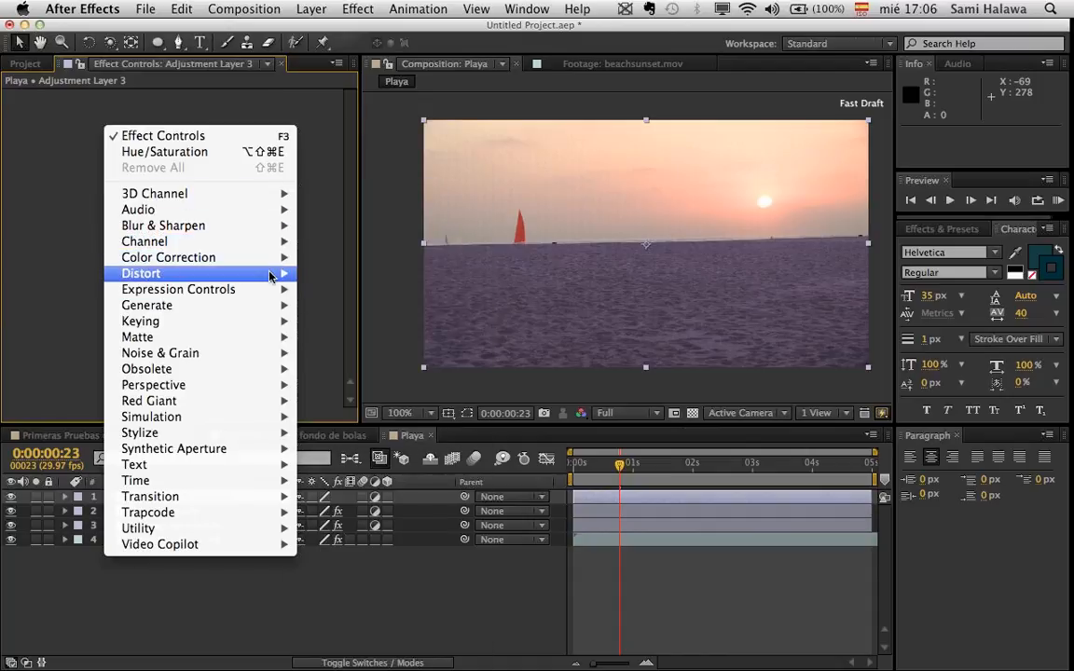
{"action": "mouse_move", "coordinate": [246, 257]}
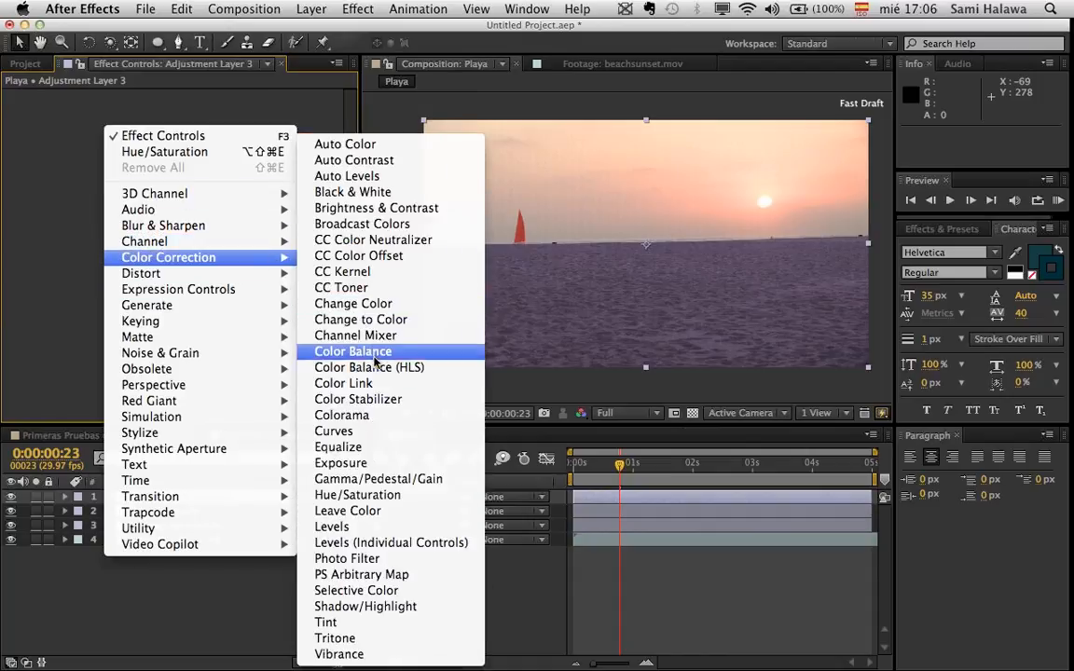
{"action": "left_click", "coordinate": [382, 429]}
{"action": "left_click_drag", "start_coordinate": [122, 201], "coordinate": [142, 214]}
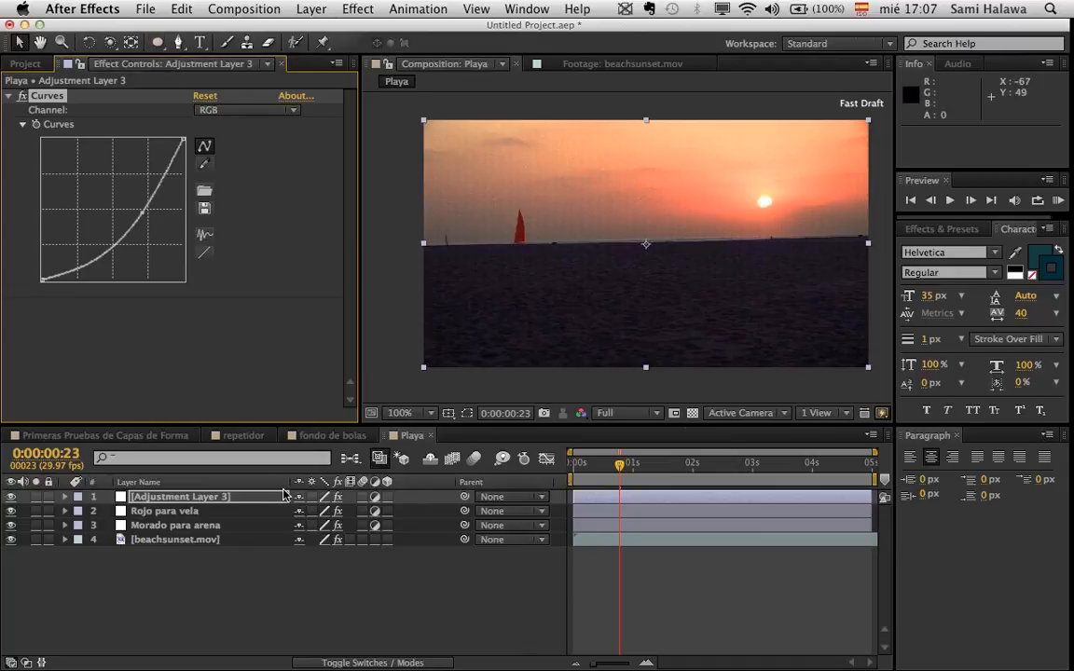
- Rename the Curves adjustment layer as Viñeta
{"action": "left_click", "coordinate": [255, 451]}
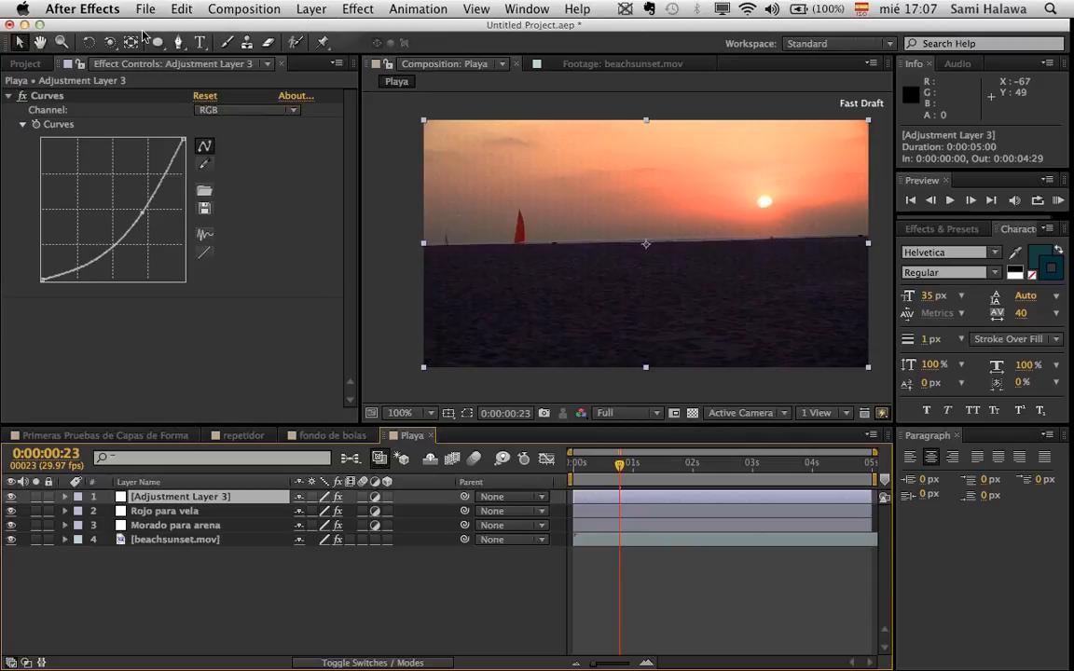
{"action": "key", "text": "Return"}
{"action": "type", "text": "Viñeta"}
{"action": "key", "text": "Return"}
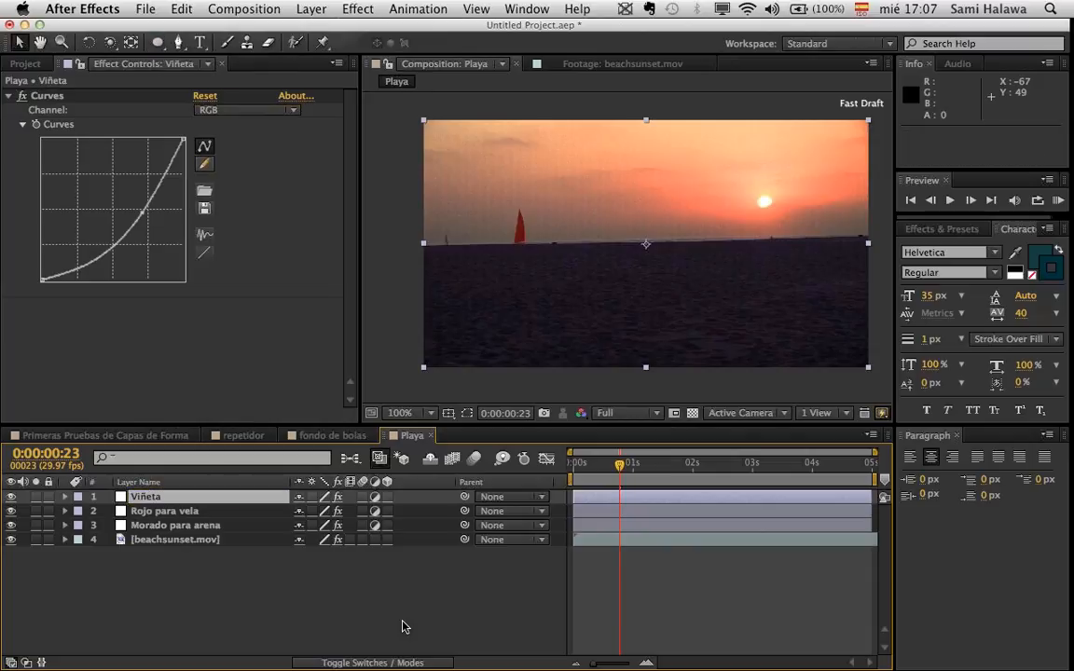
- Add a full-frame elliptical mask to the Viñeta layer and set the mask mode to Subtract
{"action": "double_click", "coordinate": [158, 42]}
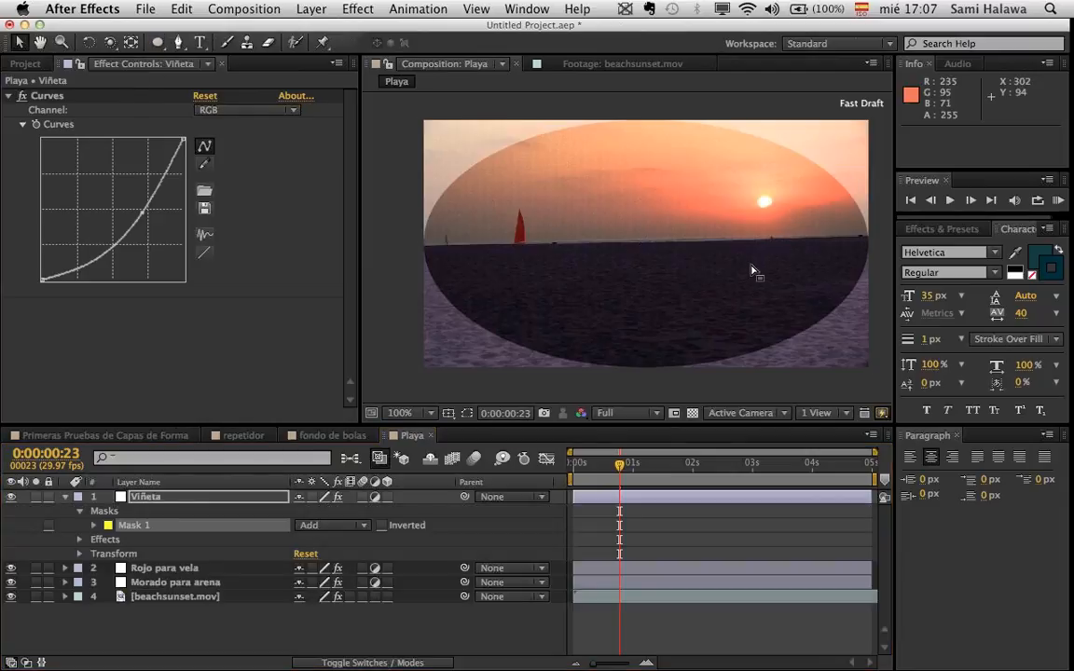
{"action": "left_click", "coordinate": [94, 526]}
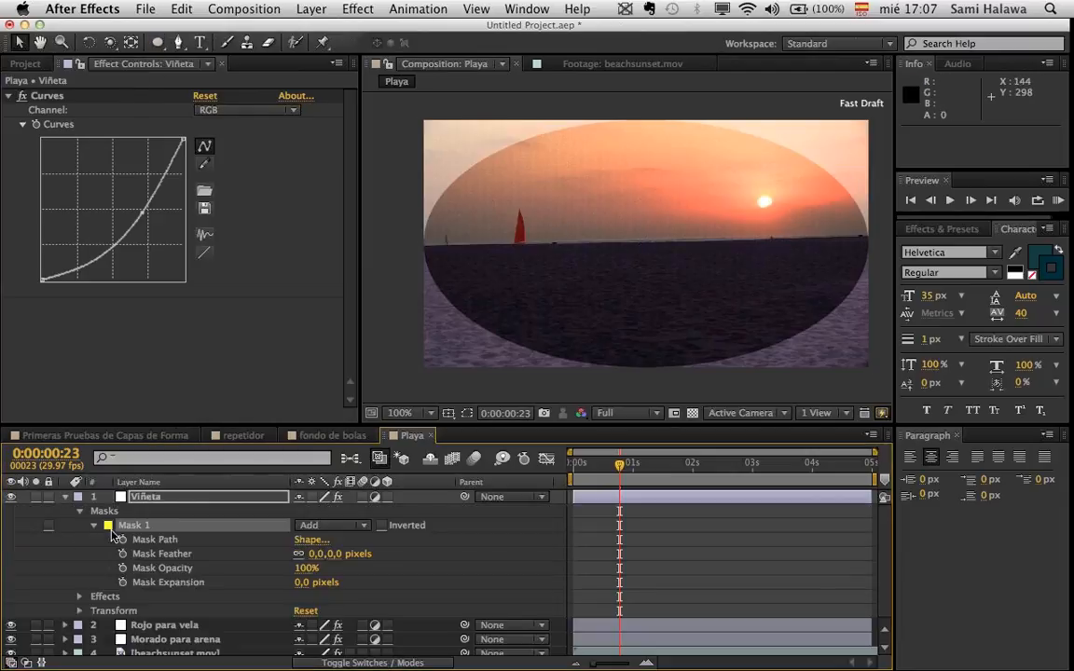
{"action": "left_click", "coordinate": [362, 525]}
{"action": "left_click", "coordinate": [377, 572]}
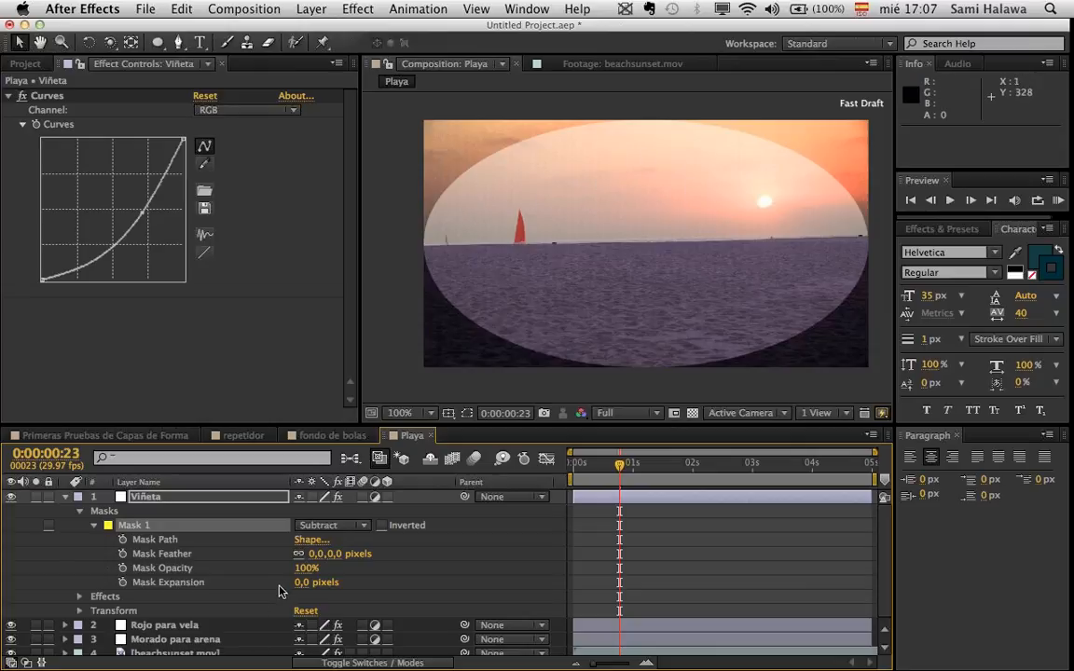
- Soften the Viñeta mask with a feather of 101 pixels and an expansion of 42 pixels
{"action": "left_click_drag", "start_coordinate": [315, 554], "coordinate": [378, 557]}
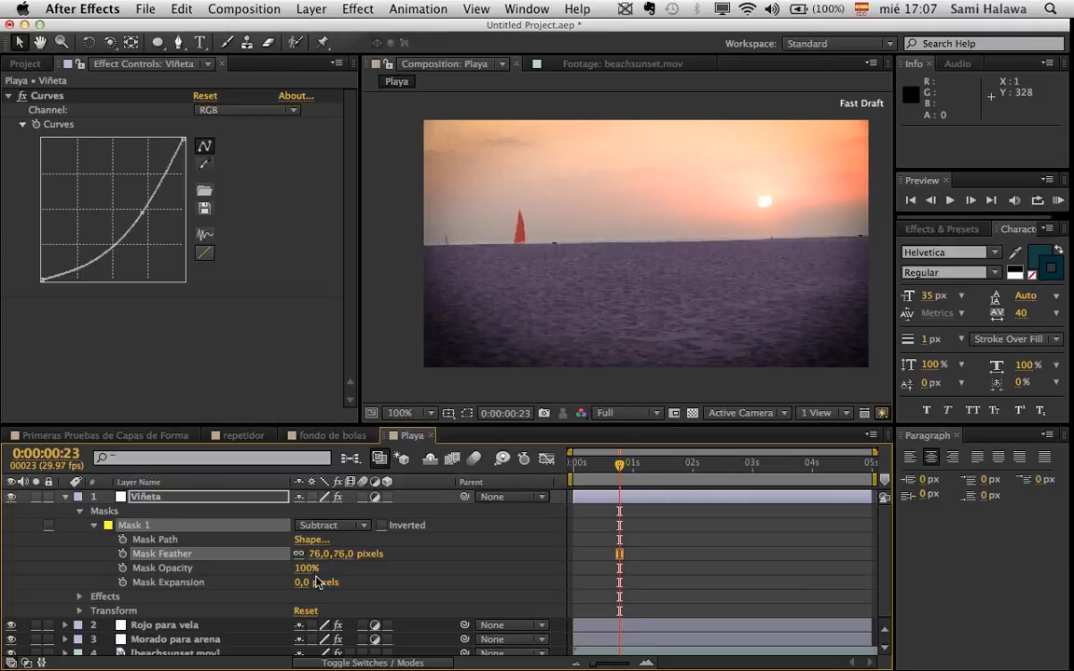
{"action": "mouse_move", "coordinate": [313, 582]}
{"action": "left_mouse_down"}
{"action": "mouse_move", "coordinate": [296, 581]}
{"action": "mouse_move", "coordinate": [319, 582]}
{"action": "left_mouse_up"}
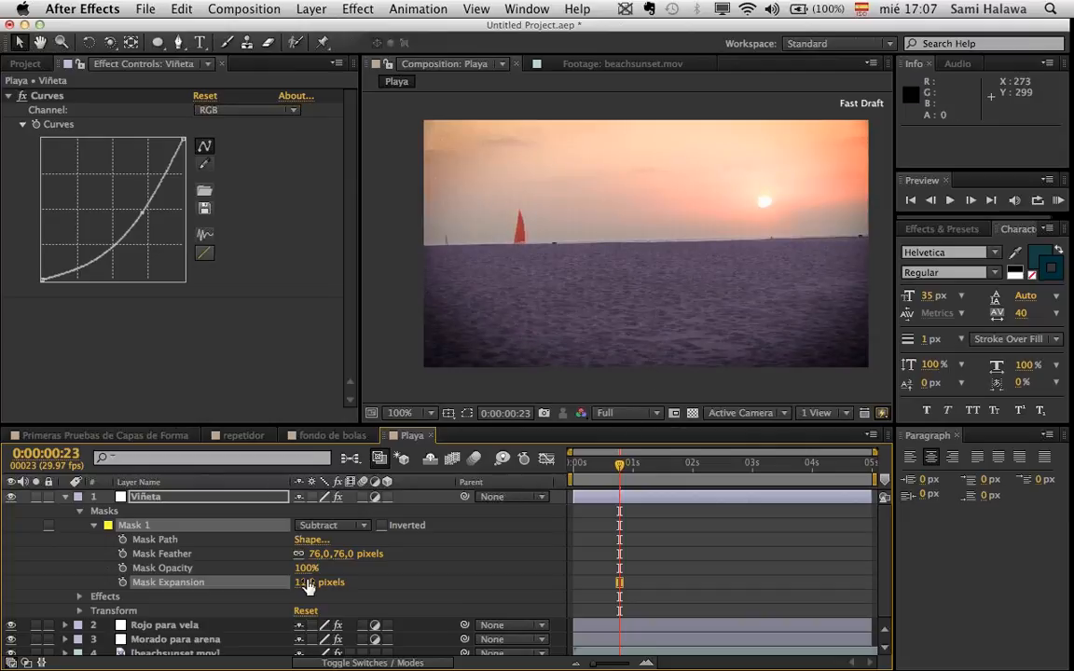
{"action": "mouse_move", "coordinate": [317, 554]}
{"action": "left_mouse_down"}
{"action": "mouse_move", "coordinate": [339, 554]}
{"action": "mouse_move", "coordinate": [293, 578]}
{"action": "mouse_move", "coordinate": [321, 569]}
{"action": "left_mouse_up"}
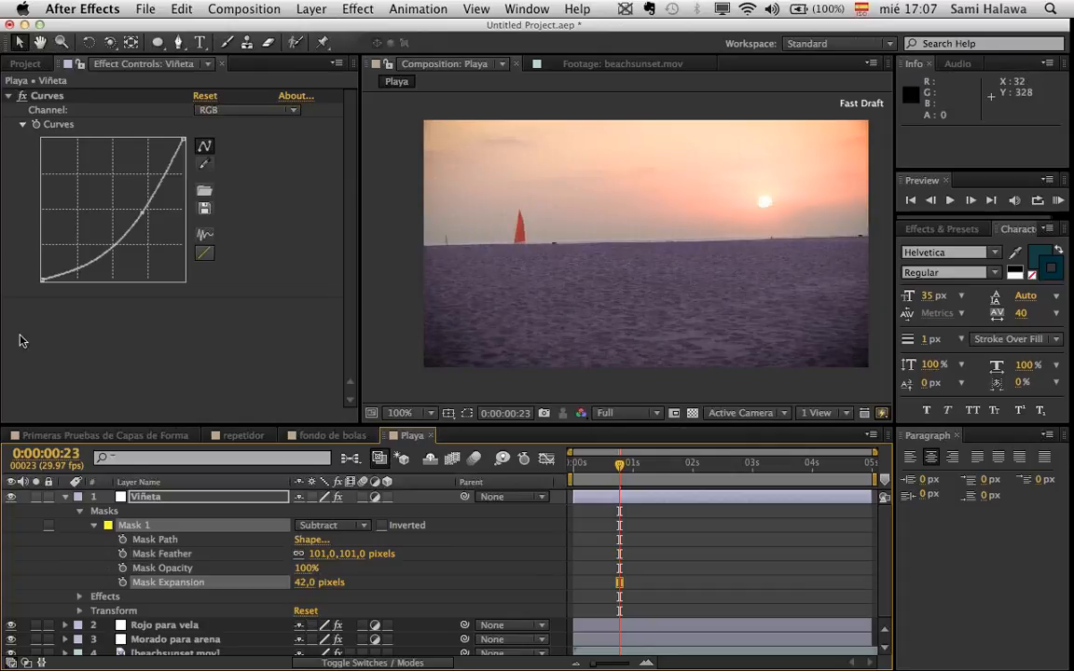
- Collapse and deselect the Viñeta layer, and return the current time to 0:00:00:00
{"action": "left_click", "coordinate": [64, 496]}
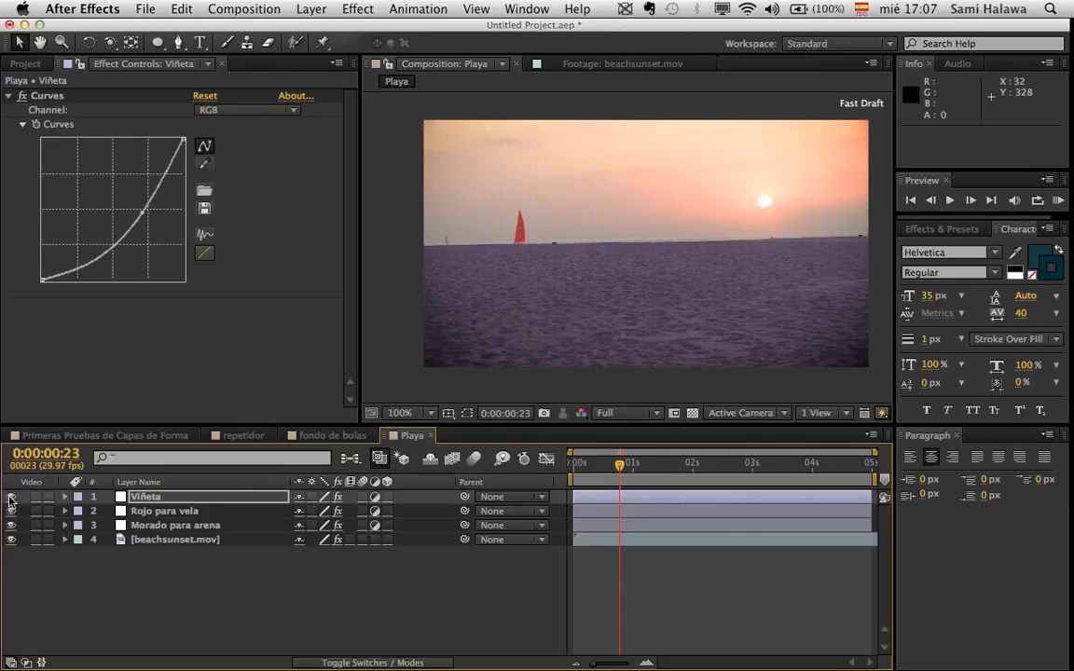
{"action": "left_click_drag", "start_coordinate": [596, 466], "coordinate": [552, 481]}
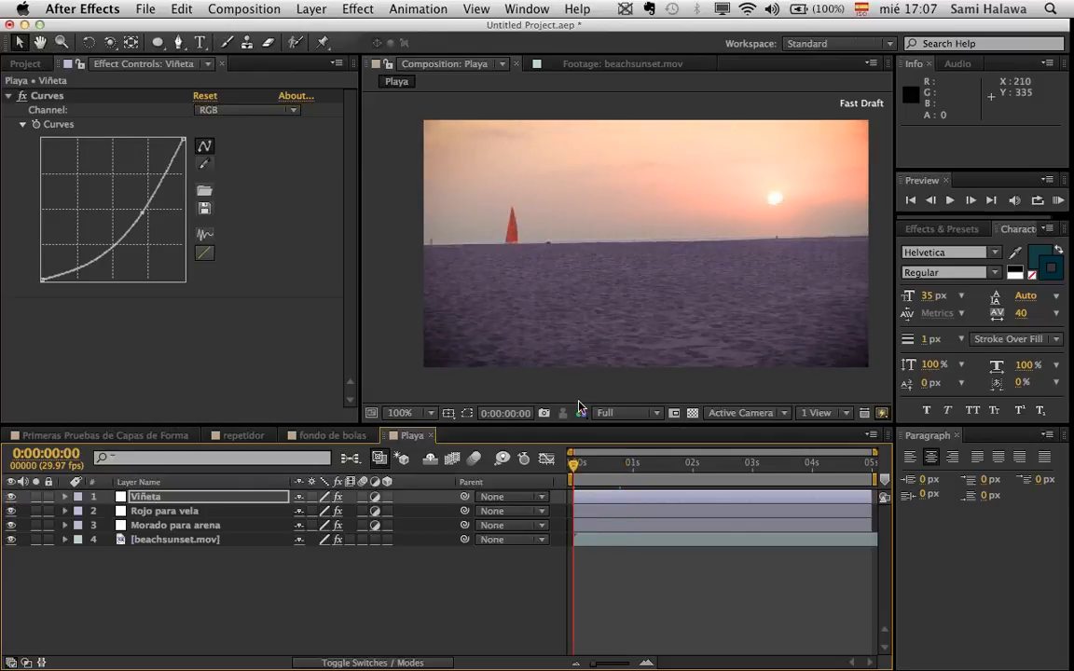
{"action": "left_click", "coordinate": [393, 343]}
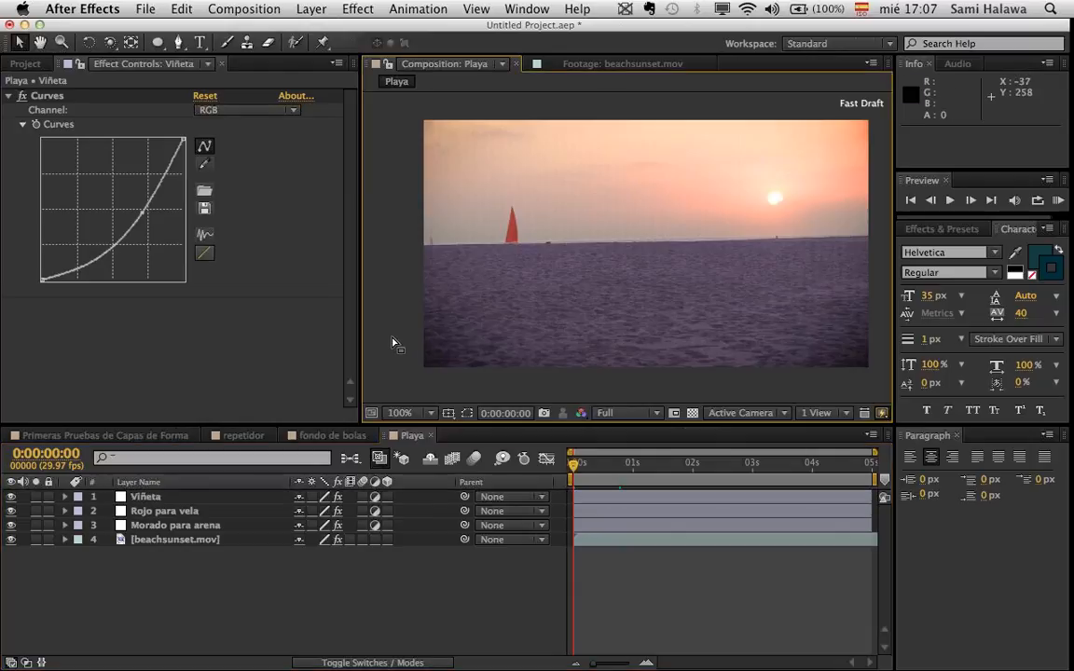
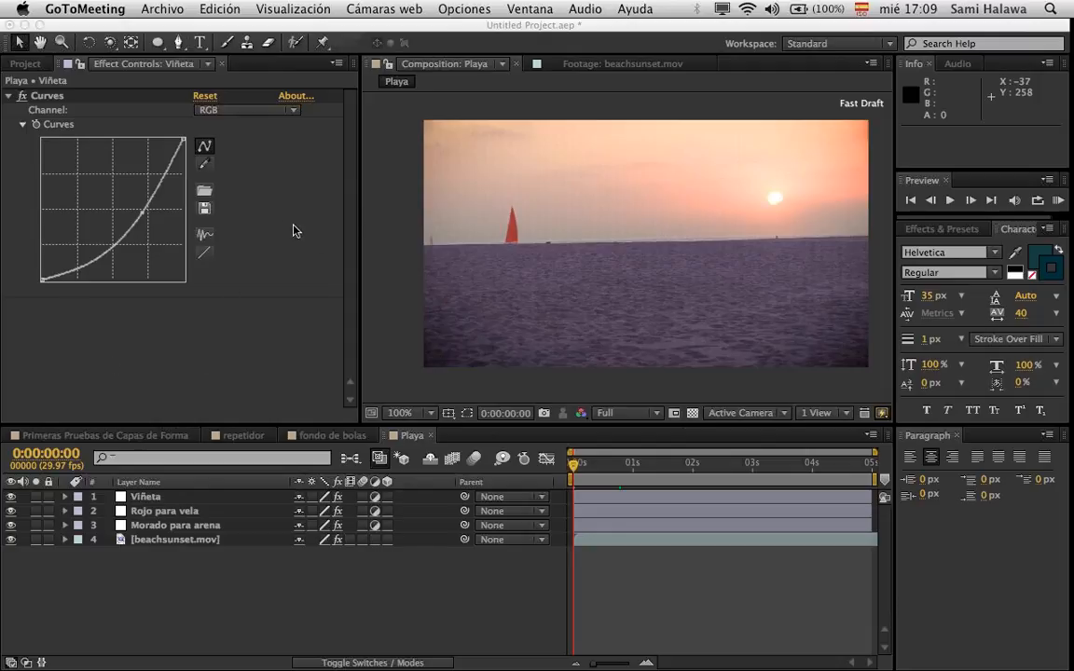
- Select the Viñeta layer and reveal the Mask Path property of its mask
{"action": "left_click", "coordinate": [249, 588]}
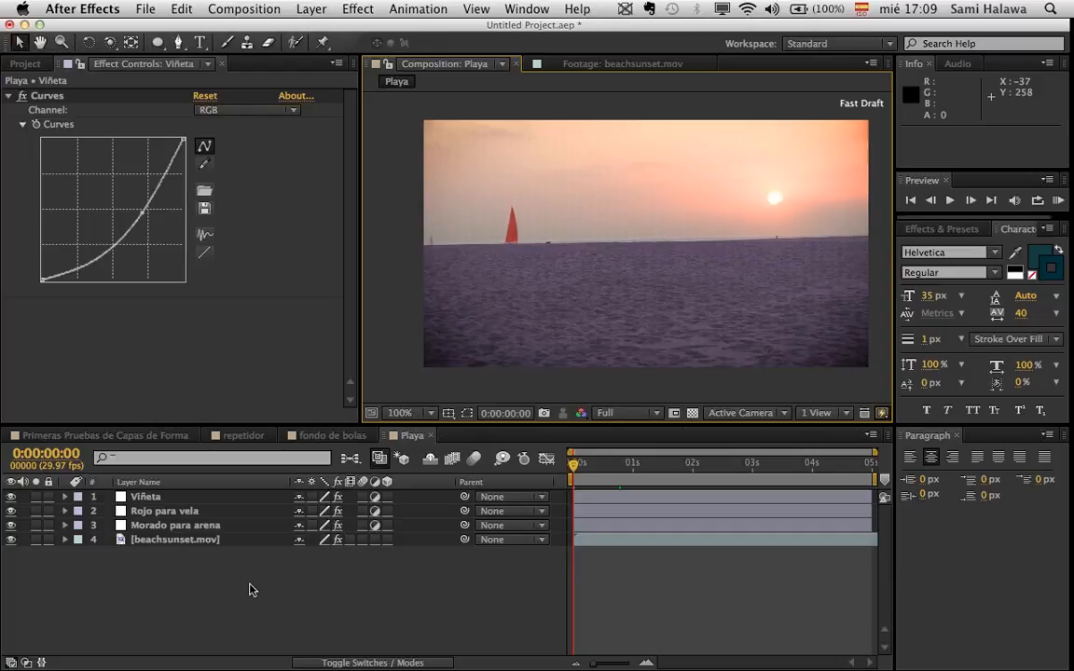
{"action": "left_click", "coordinate": [147, 482]}
{"action": "left_click", "coordinate": [147, 482]}
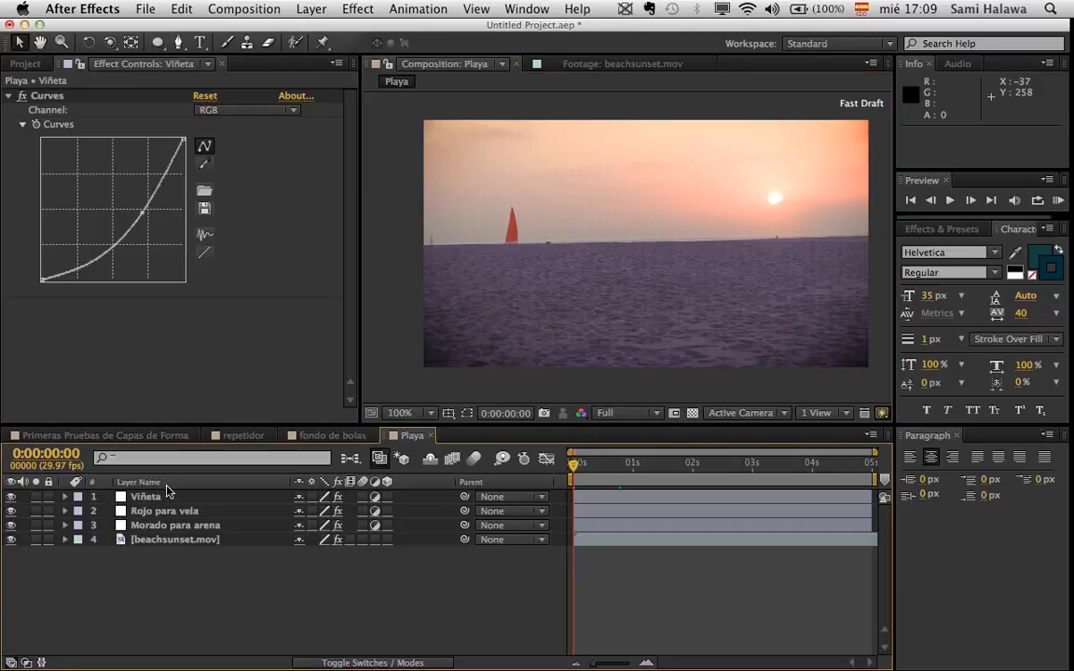
{"action": "left_click", "coordinate": [168, 499]}
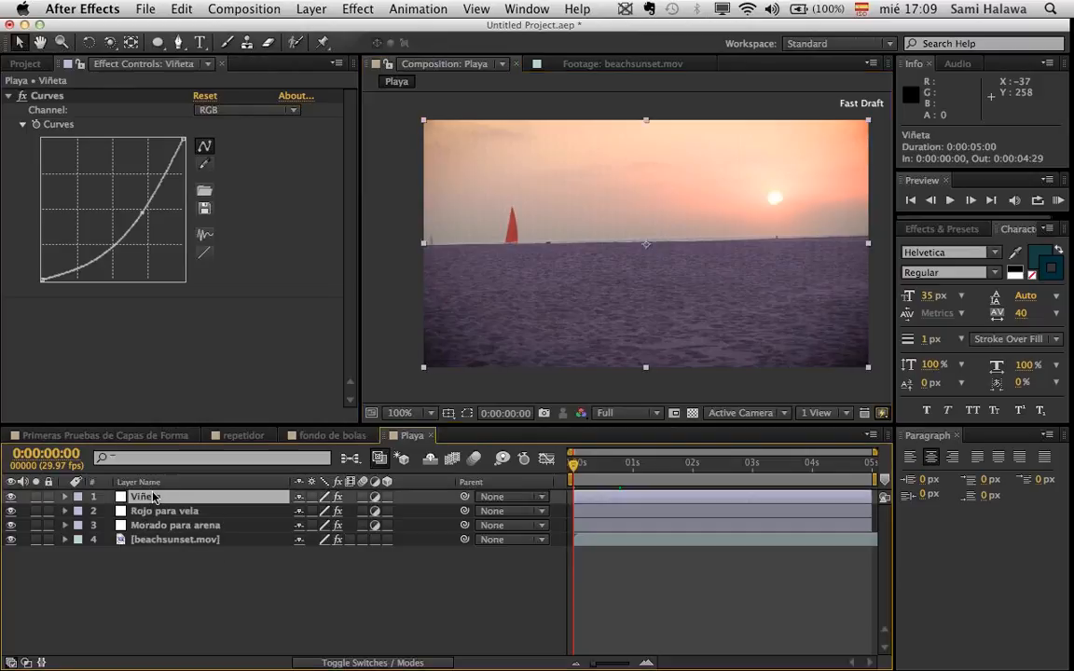
{"action": "key", "text": "m"}
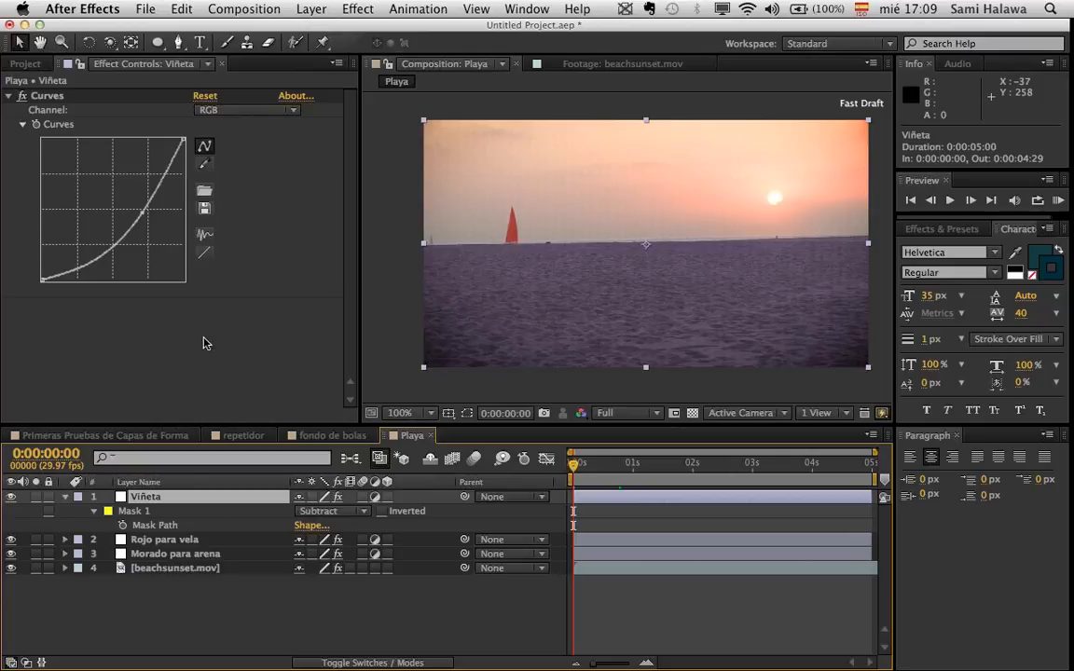
- Delete the existing mask from the Viñeta layer, keeping its Curves effect, and activate the Ellipse tool
{"action": "left_click", "coordinate": [467, 414]}
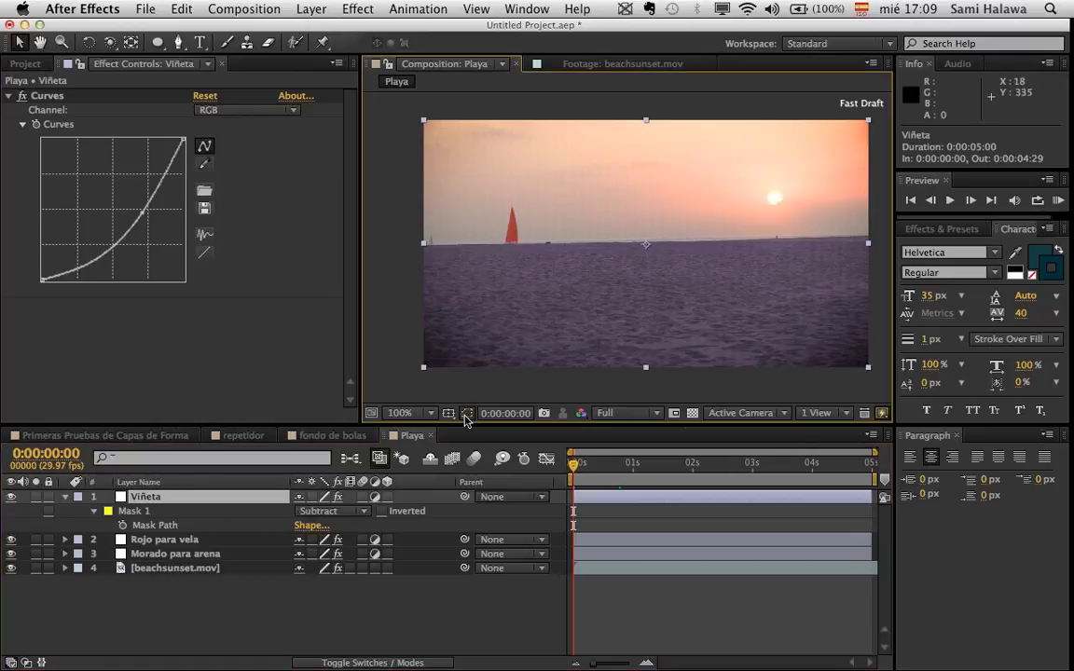
{"action": "left_click", "coordinate": [40, 85]}
{"action": "left_click", "coordinate": [44, 94]}
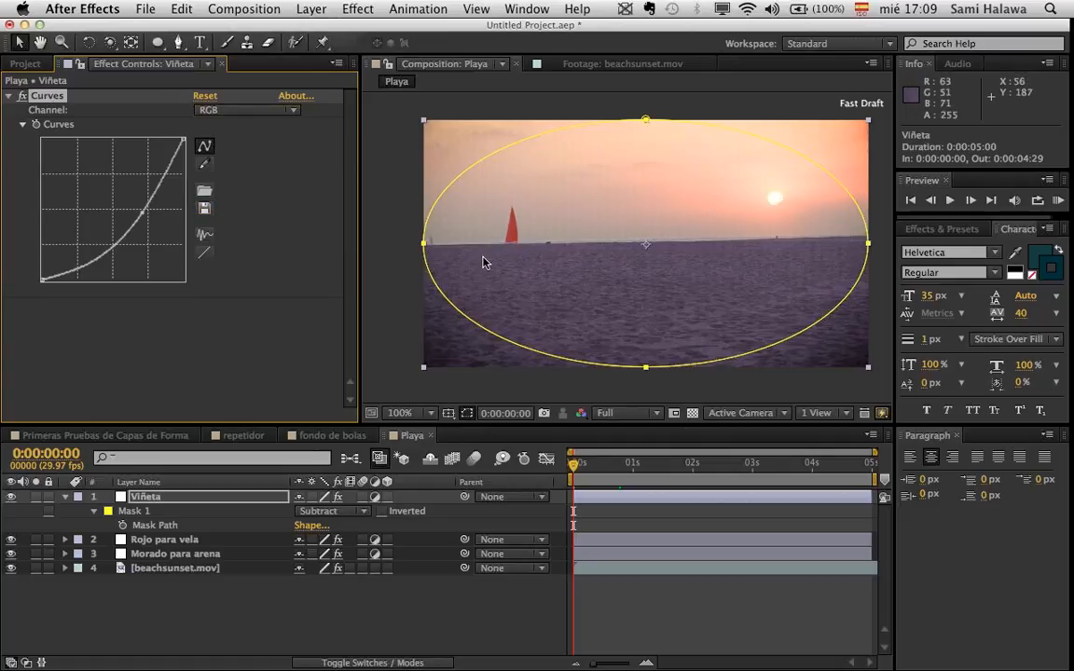
{"action": "left_click", "coordinate": [154, 514]}
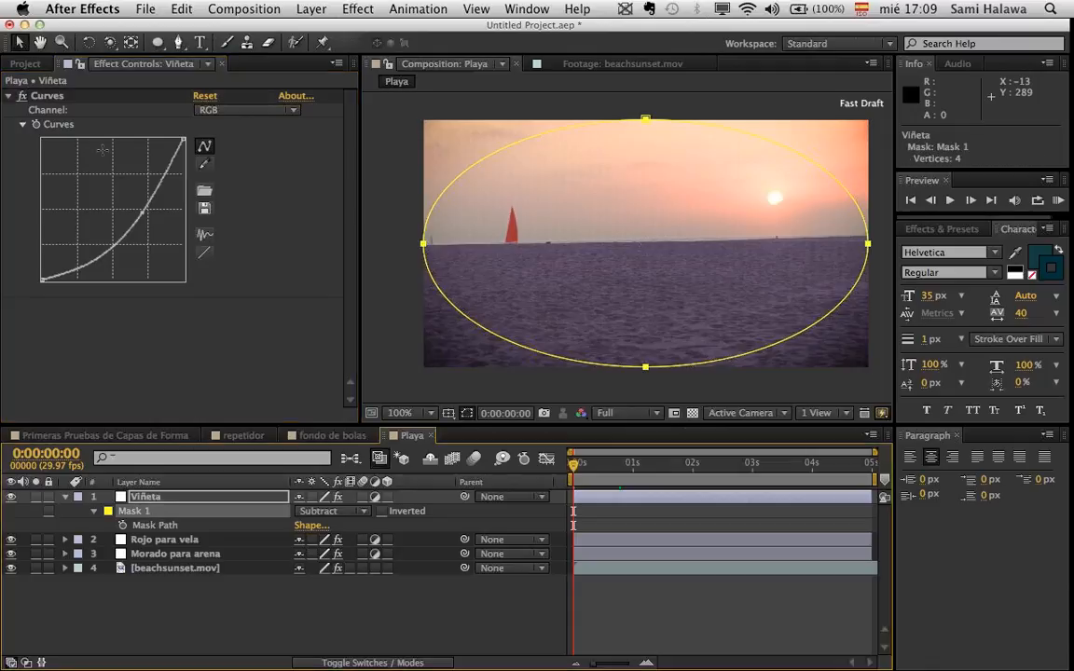
{"action": "left_click_drag", "start_coordinate": [158, 42], "coordinate": [223, 80]}
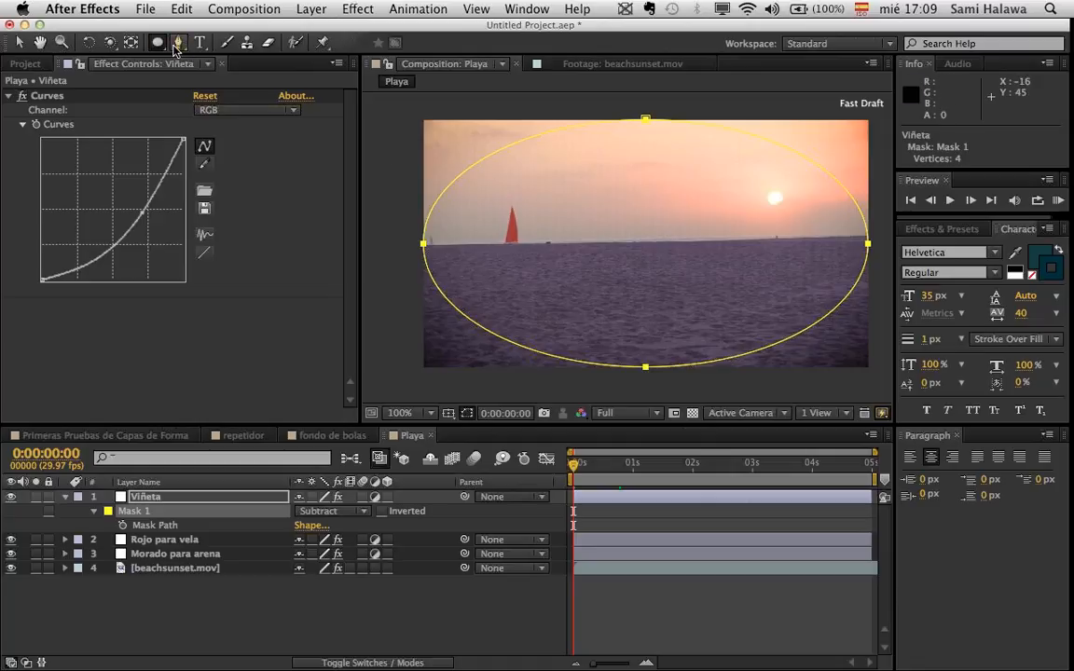
{"action": "left_click", "coordinate": [199, 511]}
{"action": "key", "text": "Delete"}
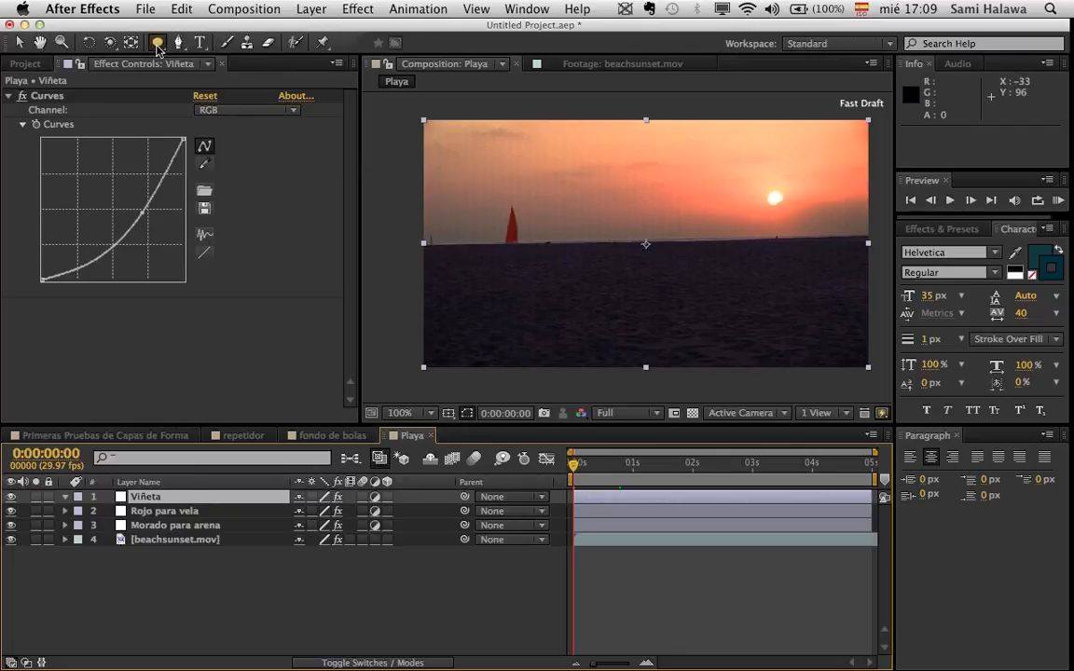
- Add a new full-frame elliptical mask to the Viñeta layer, expand its properties and set it to Subtract
{"action": "double_click", "coordinate": [159, 42]}
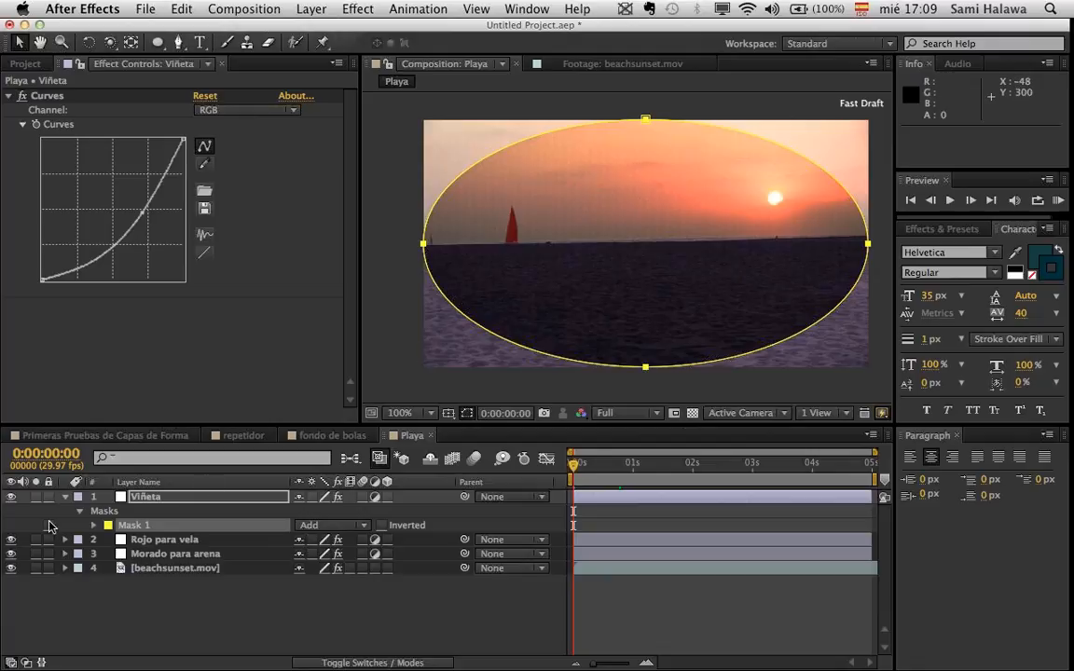
{"action": "left_click", "coordinate": [93, 525]}
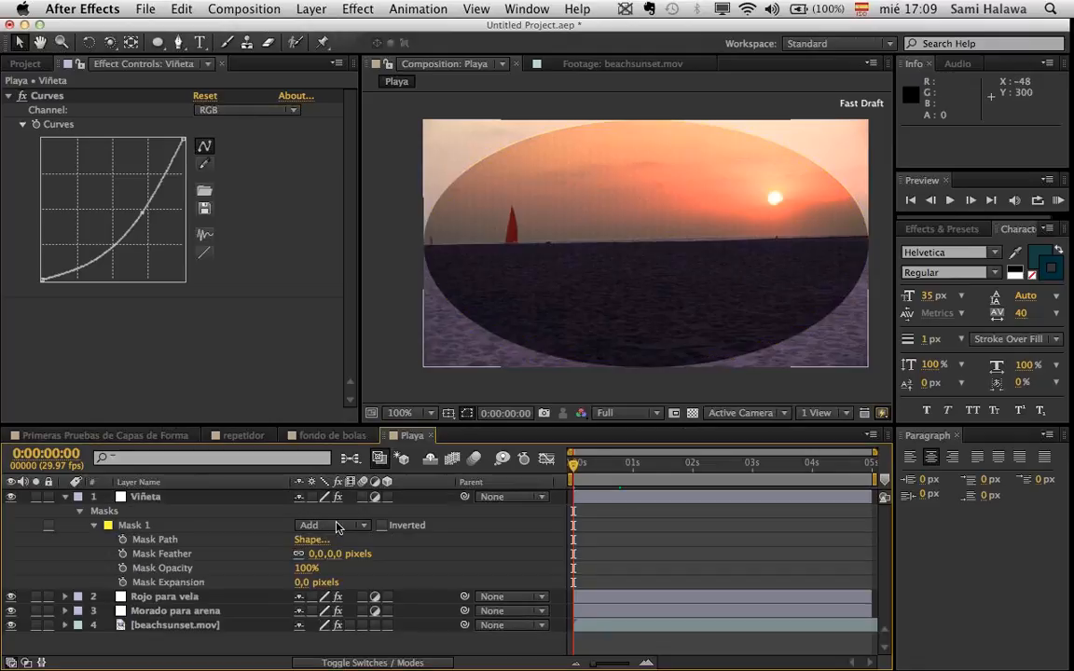
{"action": "left_click", "coordinate": [331, 525]}
{"action": "left_click", "coordinate": [331, 573]}
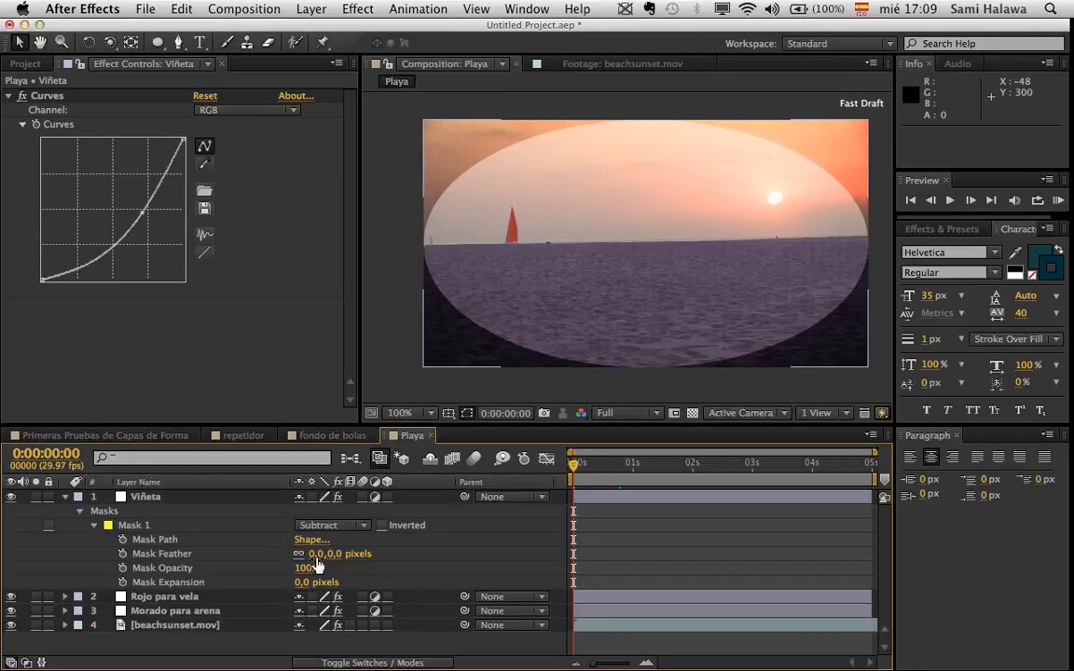
- Set the new Viñeta mask's feather to 111 pixels and its expansion to 14 pixels
{"action": "left_click_drag", "start_coordinate": [313, 554], "coordinate": [372, 538]}
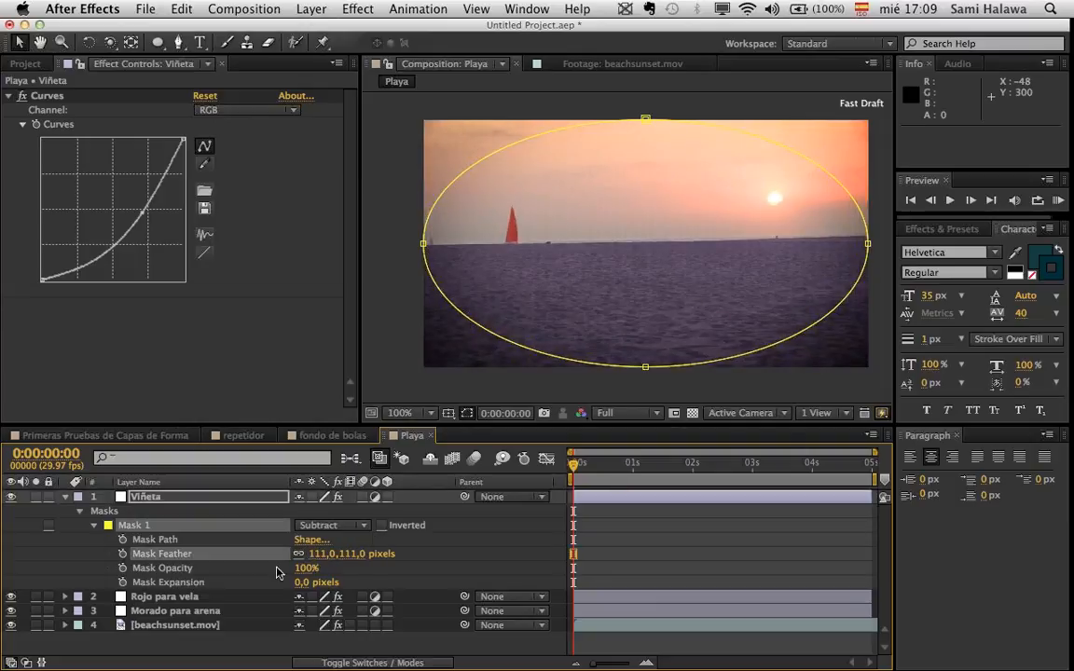
{"action": "left_click_drag", "start_coordinate": [301, 579], "coordinate": [297, 518]}
{"action": "left_click", "coordinate": [419, 385]}
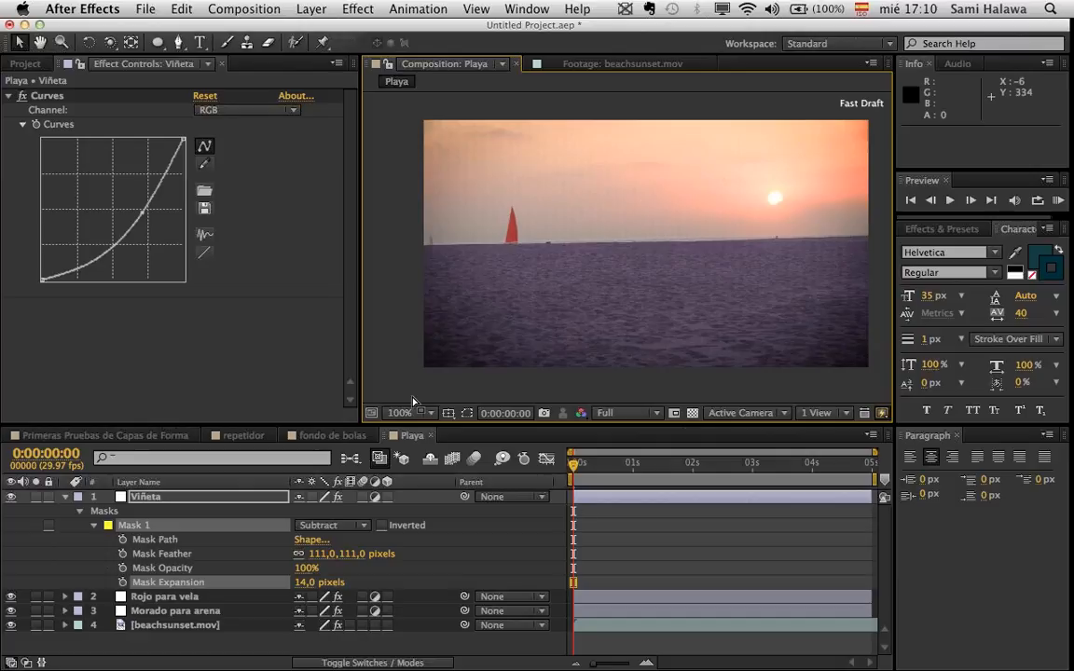
- Show the project items, look over the fondo de bolas and repetidor compositions, and return to Playa
{"action": "left_click", "coordinate": [26, 64]}
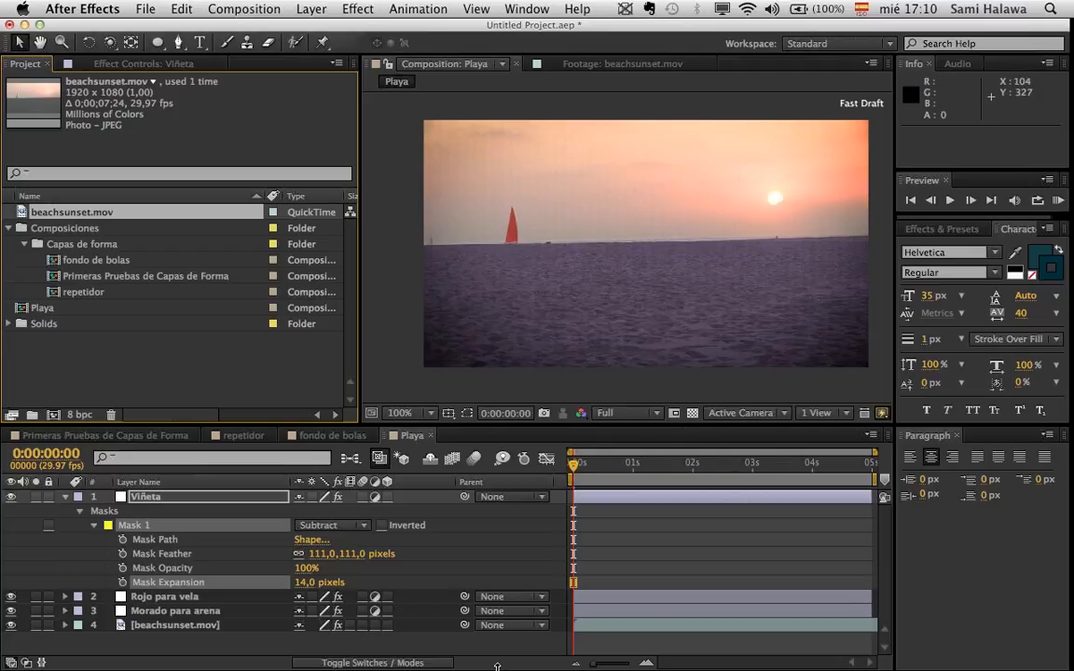
{"action": "mouse_move", "coordinate": [573, 463]}
{"action": "left_mouse_down"}
{"action": "mouse_move", "coordinate": [615, 464]}
{"action": "mouse_move", "coordinate": [590, 470]}
{"action": "mouse_move", "coordinate": [612, 488]}
{"action": "mouse_move", "coordinate": [597, 472]}
{"action": "mouse_move", "coordinate": [557, 477]}
{"action": "left_mouse_up"}
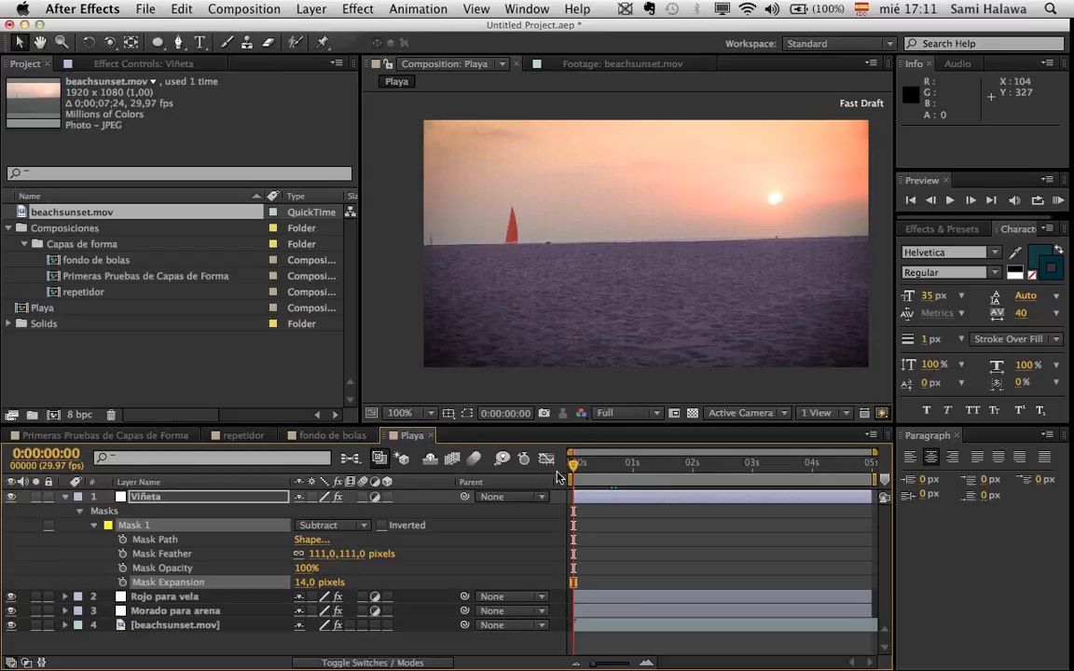
{"action": "left_click", "coordinate": [331, 436]}
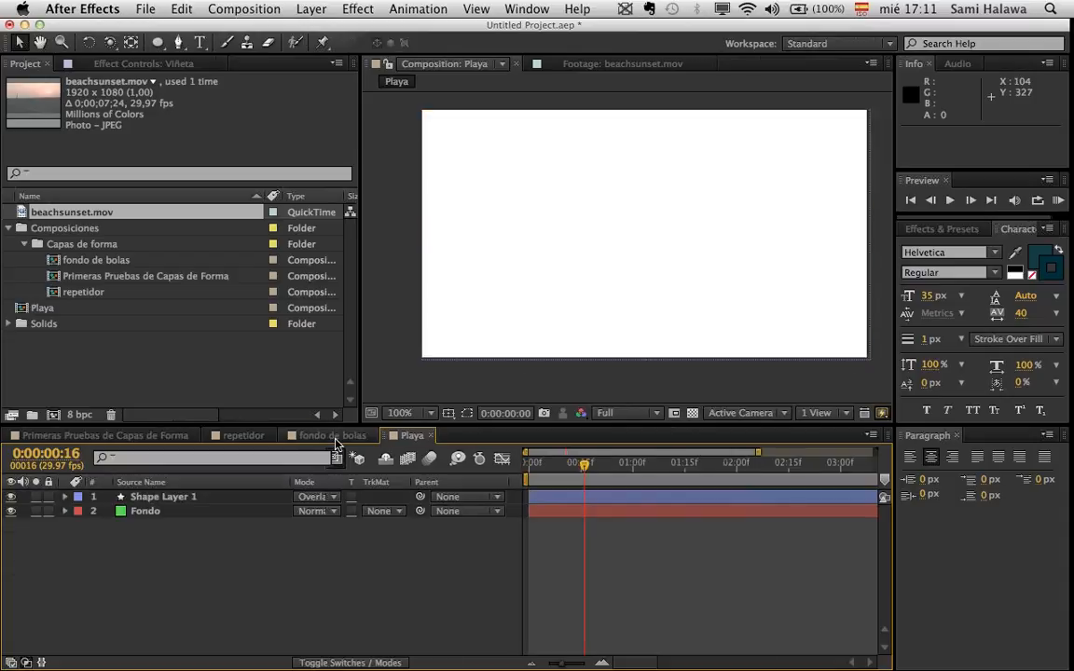
{"action": "left_click", "coordinate": [266, 433]}
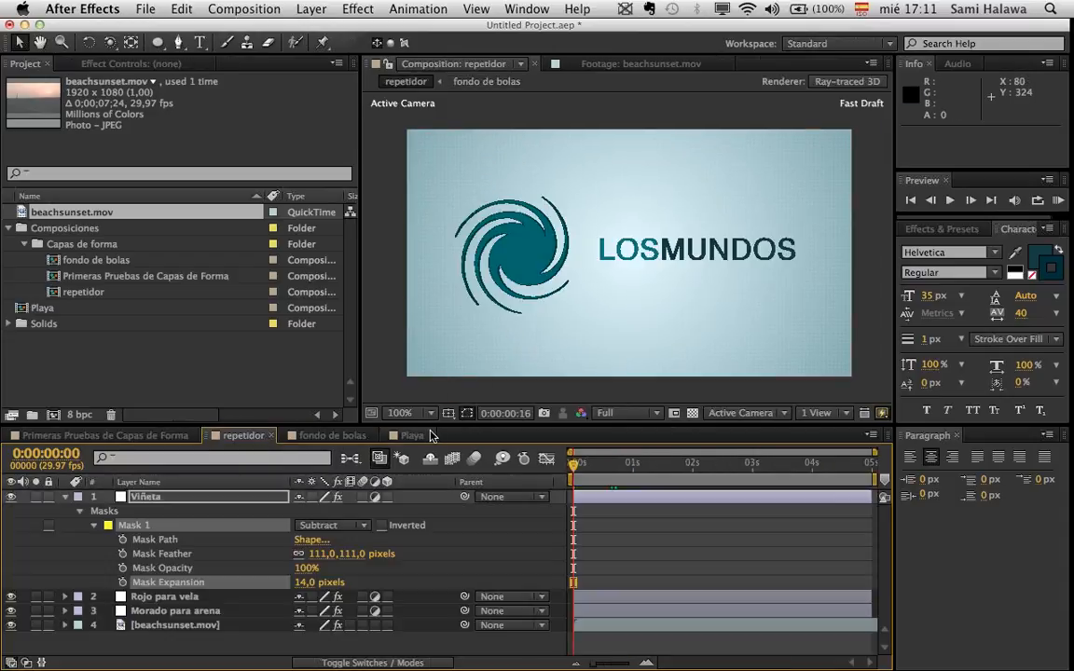
{"action": "left_click", "coordinate": [427, 436]}
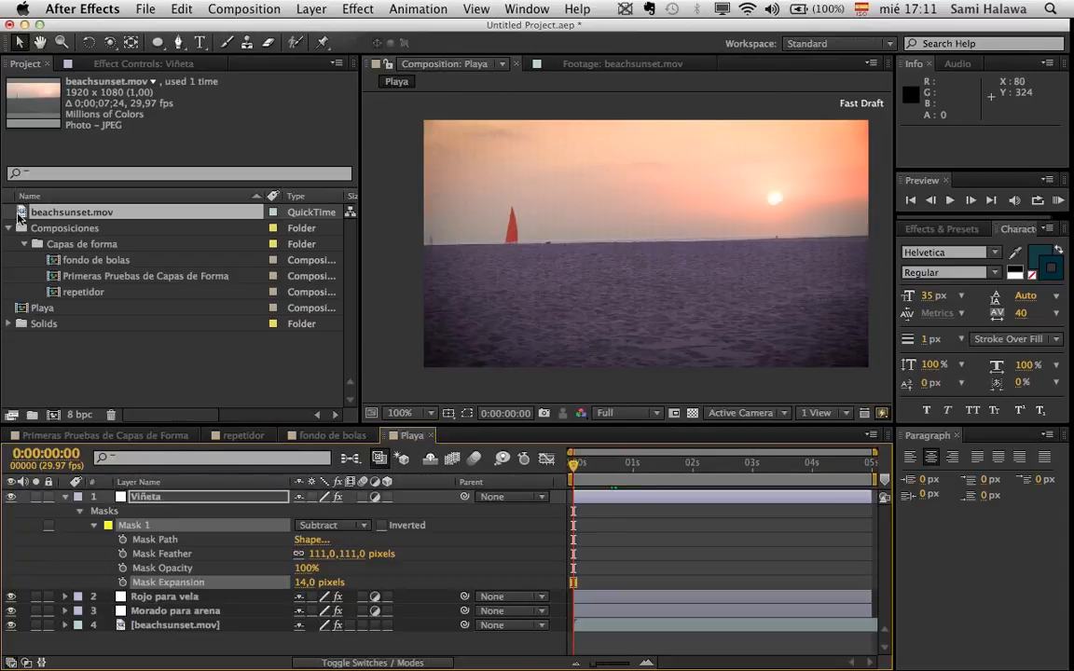
- Create a project folder named Máscaras and place it inside the Composiciones folder
{"action": "left_click", "coordinate": [20, 7]}
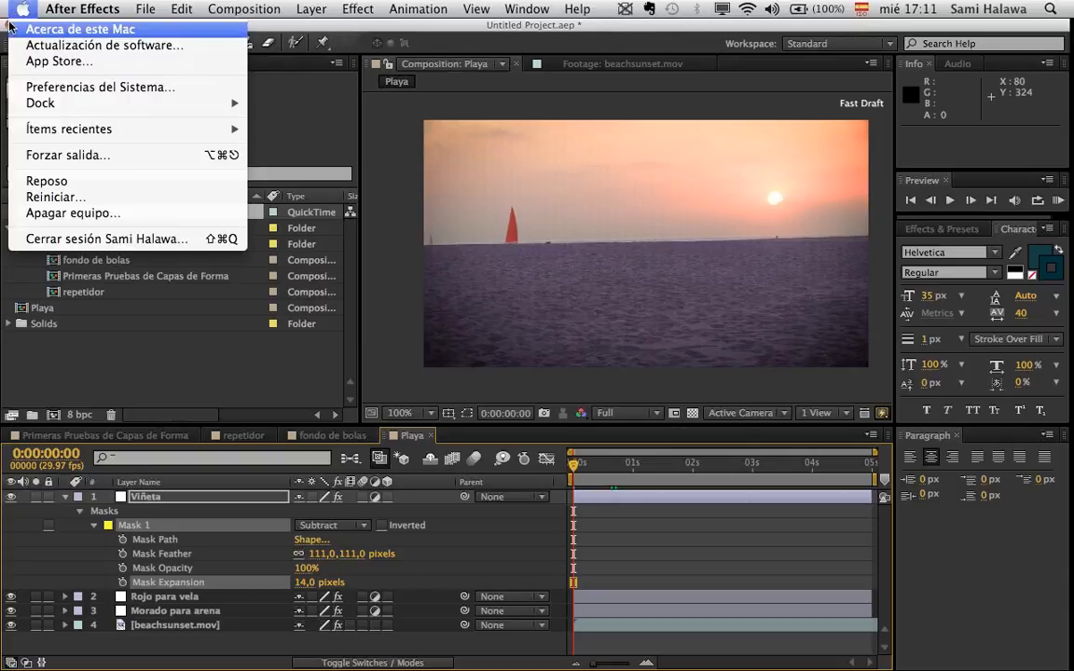
{"action": "left_click", "coordinate": [62, 373]}
{"action": "left_click", "coordinate": [43, 362]}
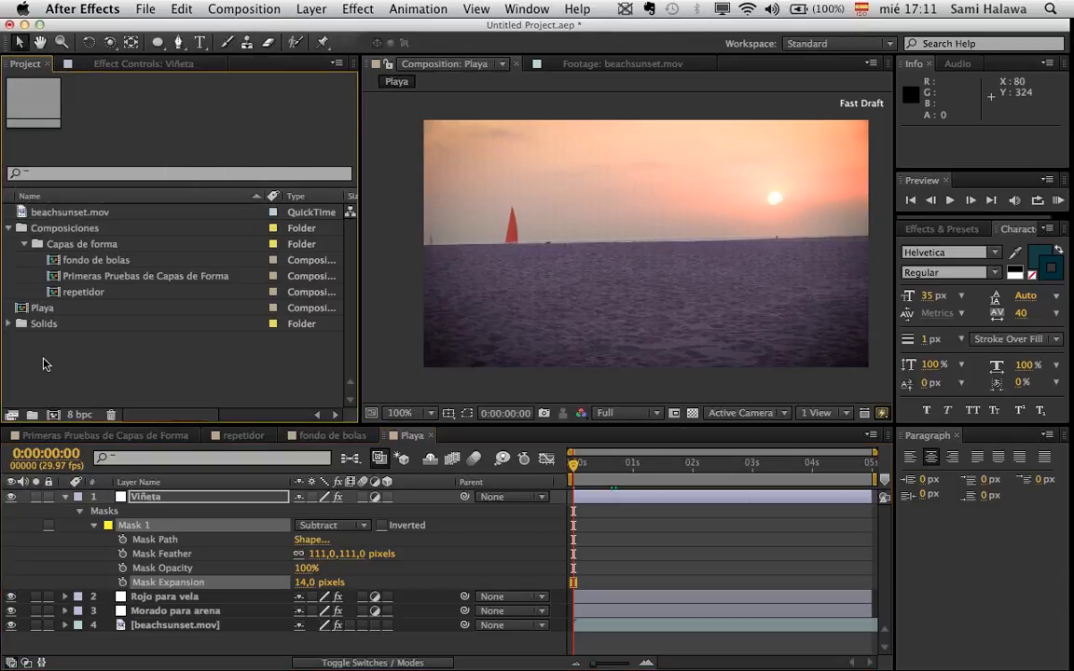
{"action": "left_click", "coordinate": [35, 414]}
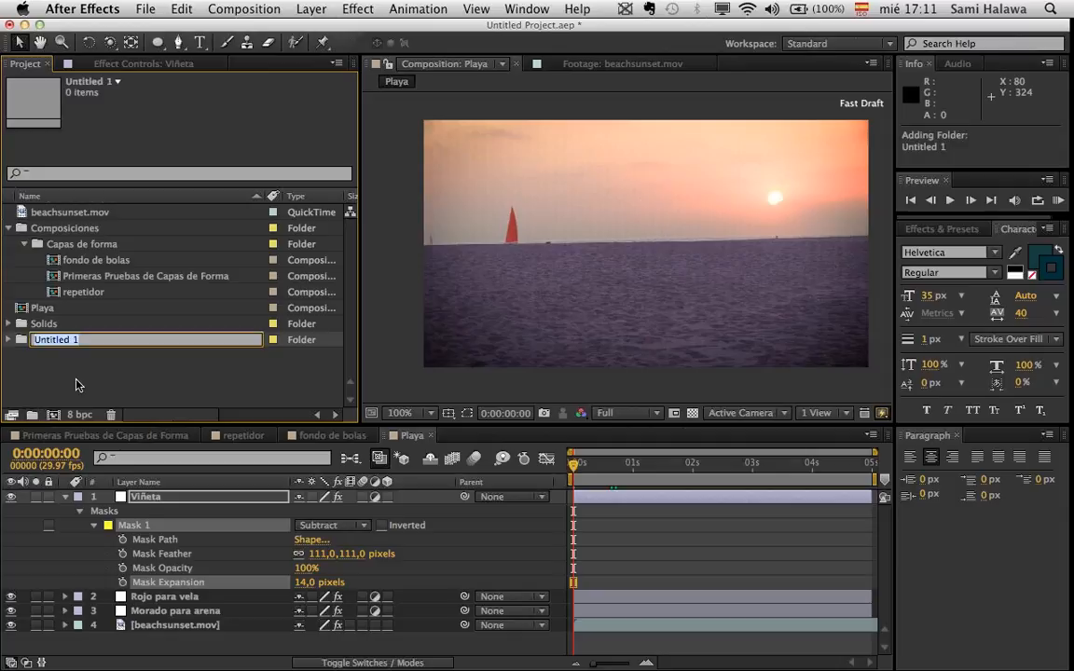
{"action": "type", "text": "Máscaras"}
{"action": "key", "text": "Return"}
{"action": "left_click_drag", "start_coordinate": [82, 308], "coordinate": [91, 231]}
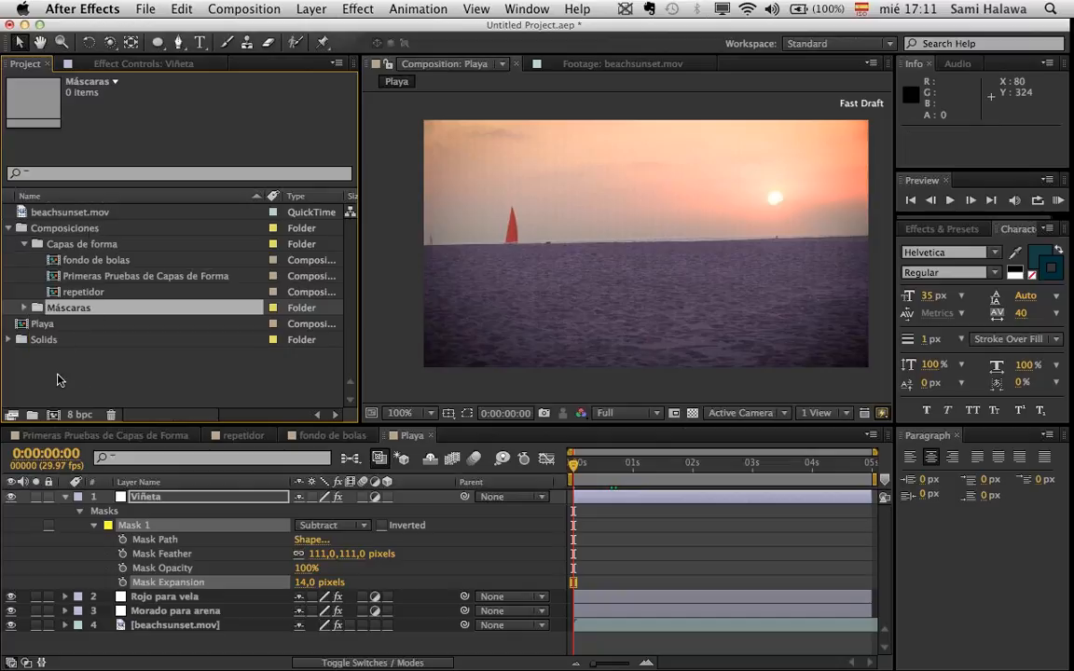
- Move the Playa composition into the Máscaras folder and expand that folder
{"action": "left_click", "coordinate": [28, 342]}
{"action": "left_click_drag", "start_coordinate": [39, 325], "coordinate": [38, 308]}
{"action": "left_click", "coordinate": [23, 309]}
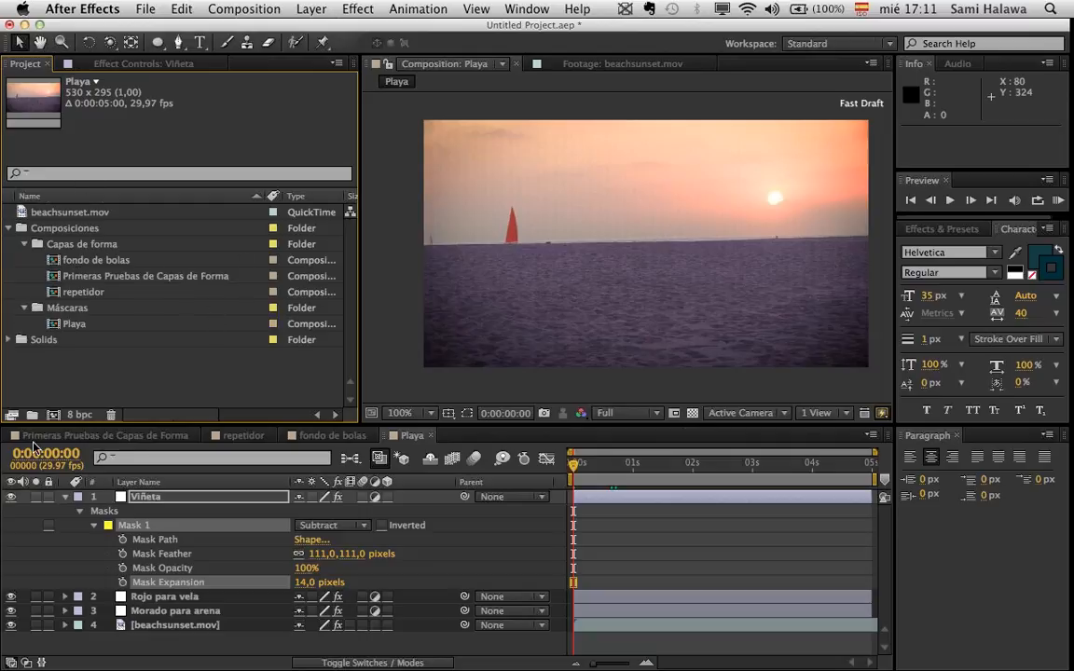
- Create a new 530 x 295 px, five-second composition named Estilos de capa
{"action": "left_click", "coordinate": [53, 415]}
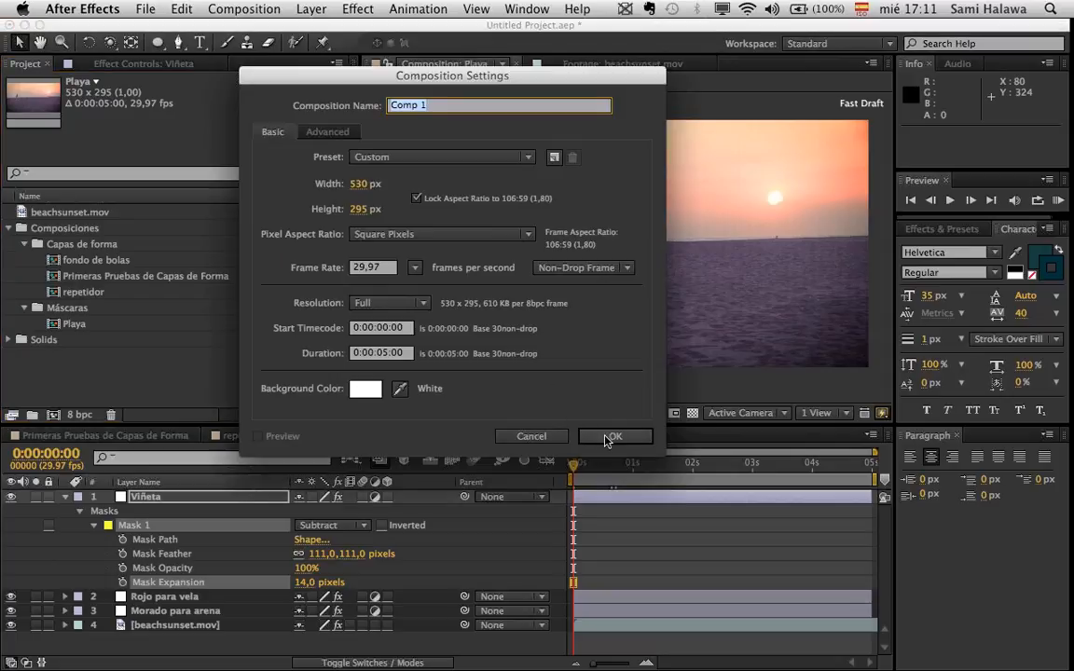
{"action": "left_click", "coordinate": [436, 106]}
{"action": "key", "text": "BackSpace"}
{"action": "key", "text": "BackSpace"}
{"action": "key", "text": "BackSpace"}
{"action": "key", "text": "BackSpace"}
{"action": "key", "text": "BackSpace"}
{"action": "key", "text": "BackSpace"}
{"action": "type", "text": "Estilos de capa"}
{"action": "key", "text": "Return"}
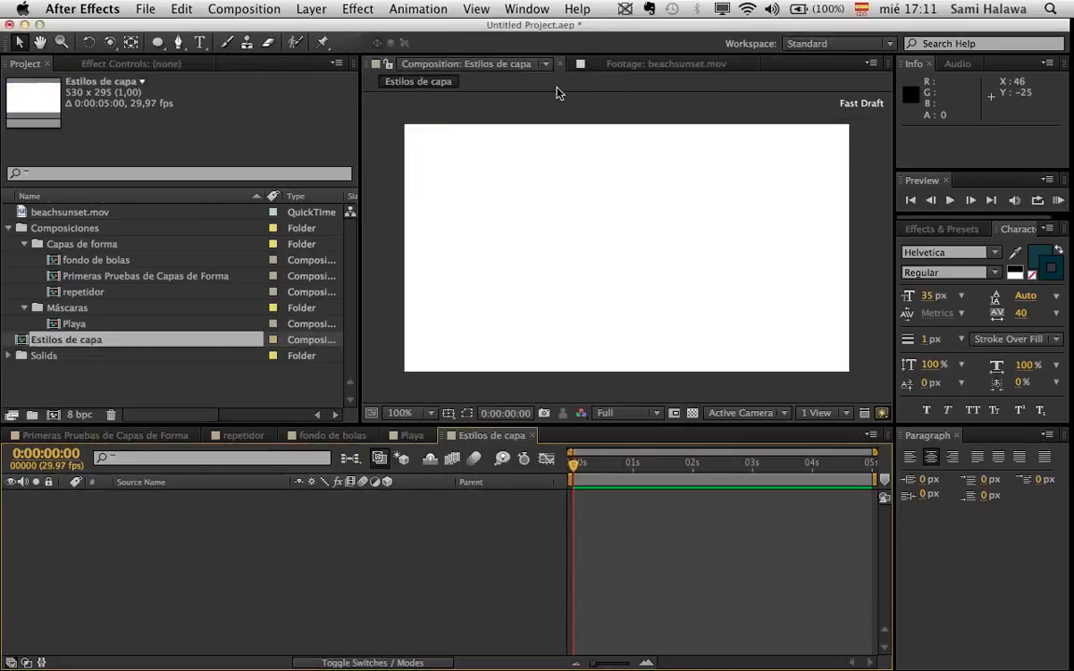
- Create a new project folder named Estilos de capa
{"action": "left_click", "coordinate": [31, 415]}
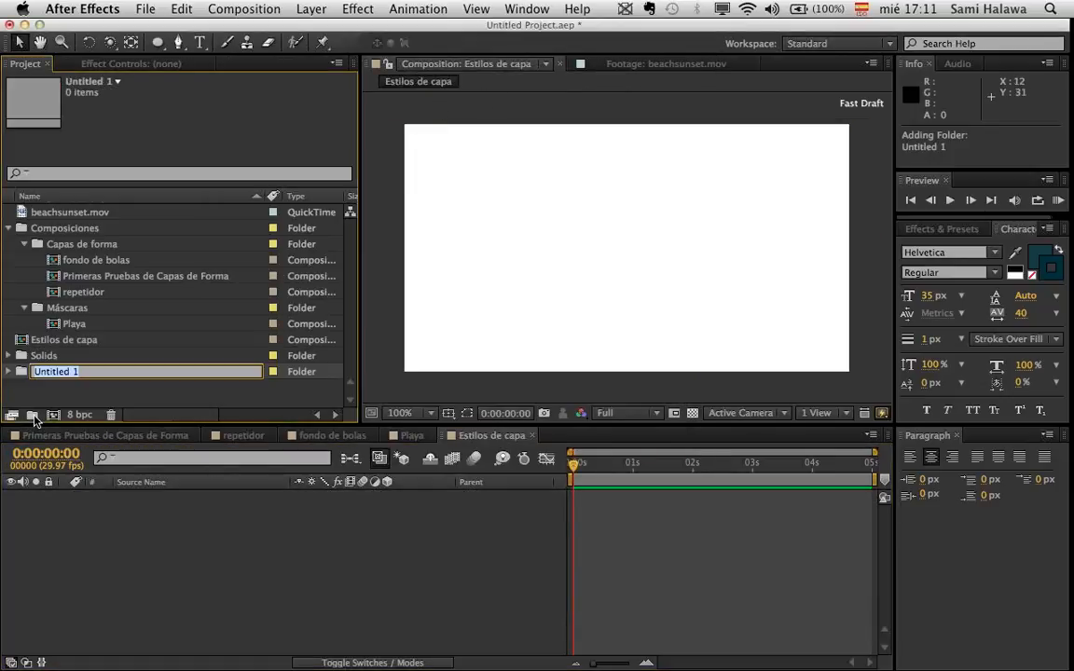
{"action": "type", "text": "Estilos de cpa"}
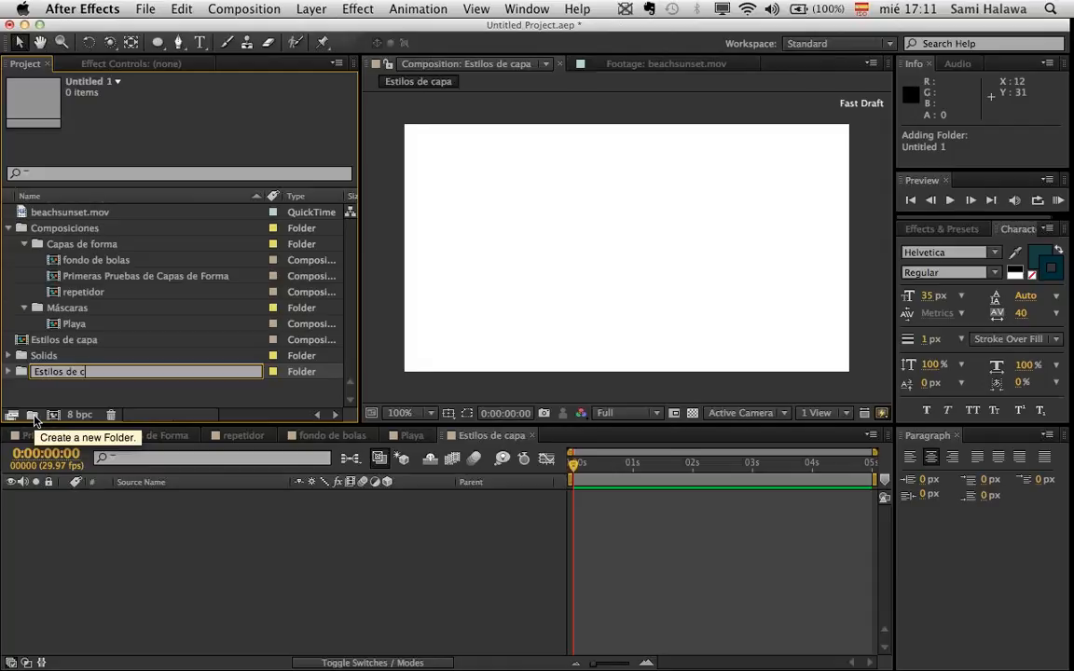
{"action": "key", "text": "BackSpace"}
{"action": "key", "text": "BackSpace"}
{"action": "type", "text": "apa"}
{"action": "key", "text": "Return"}
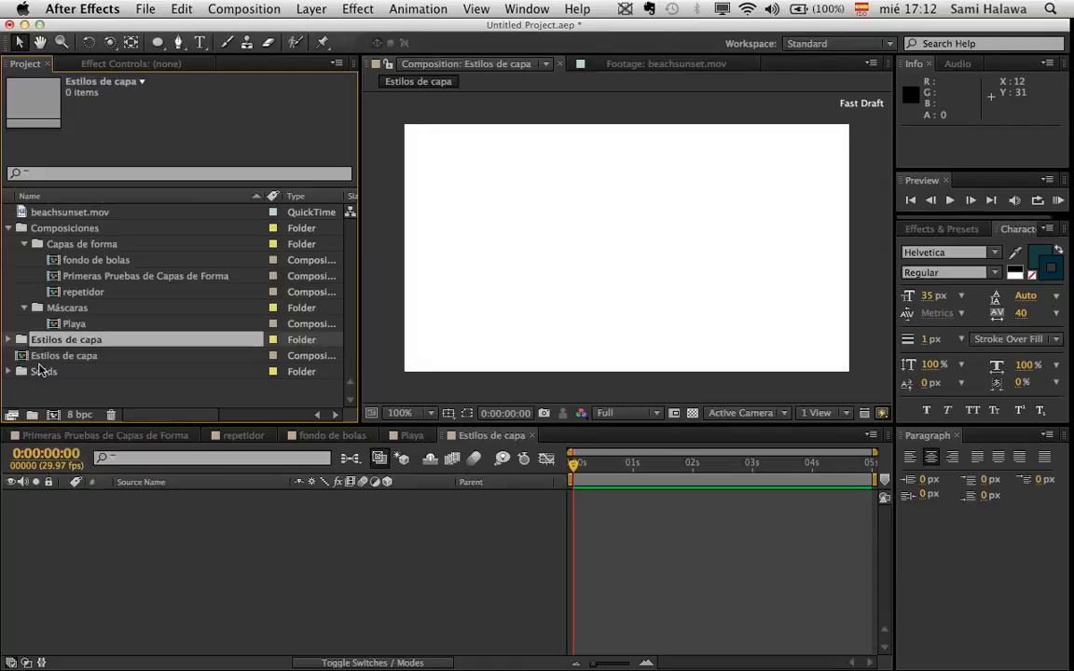
- Put the Estilos de capa composition in its matching folder, nest that folder in Composiciones and expand it
{"action": "left_click_drag", "start_coordinate": [78, 361], "coordinate": [90, 227]}
{"action": "left_click", "coordinate": [24, 308]}
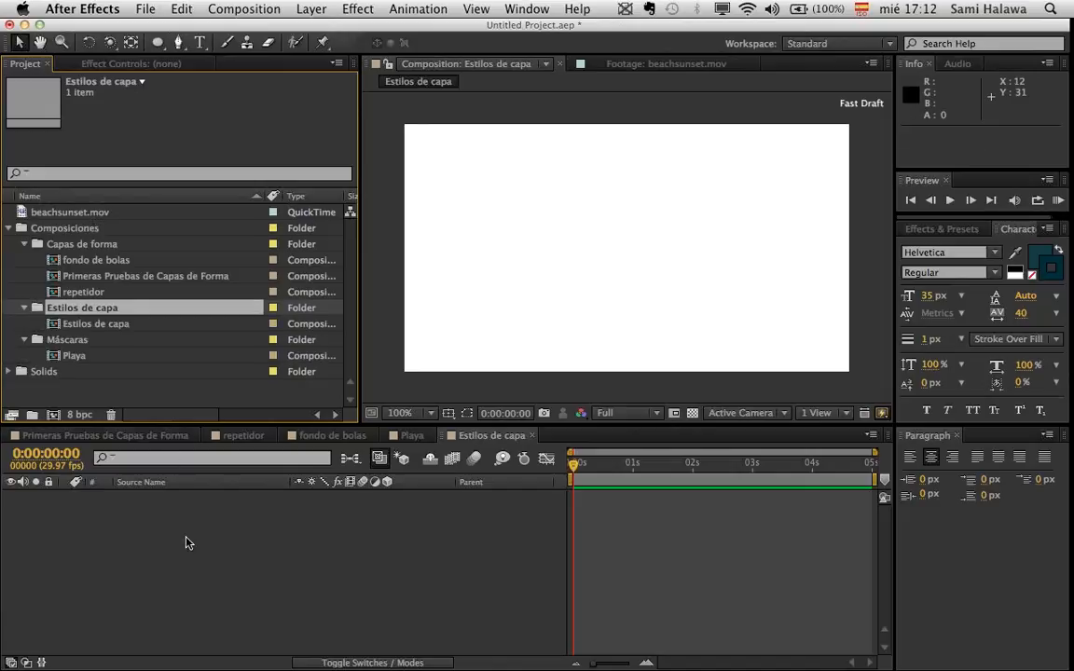
{"action": "left_click", "coordinate": [131, 386]}
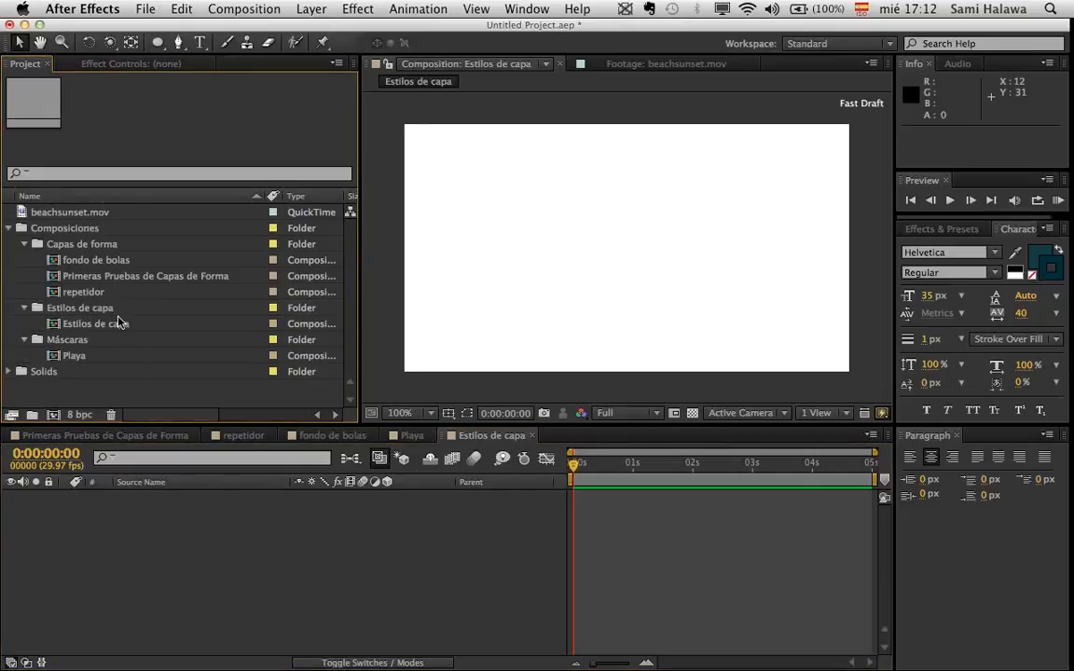
{"action": "left_click", "coordinate": [335, 530]}
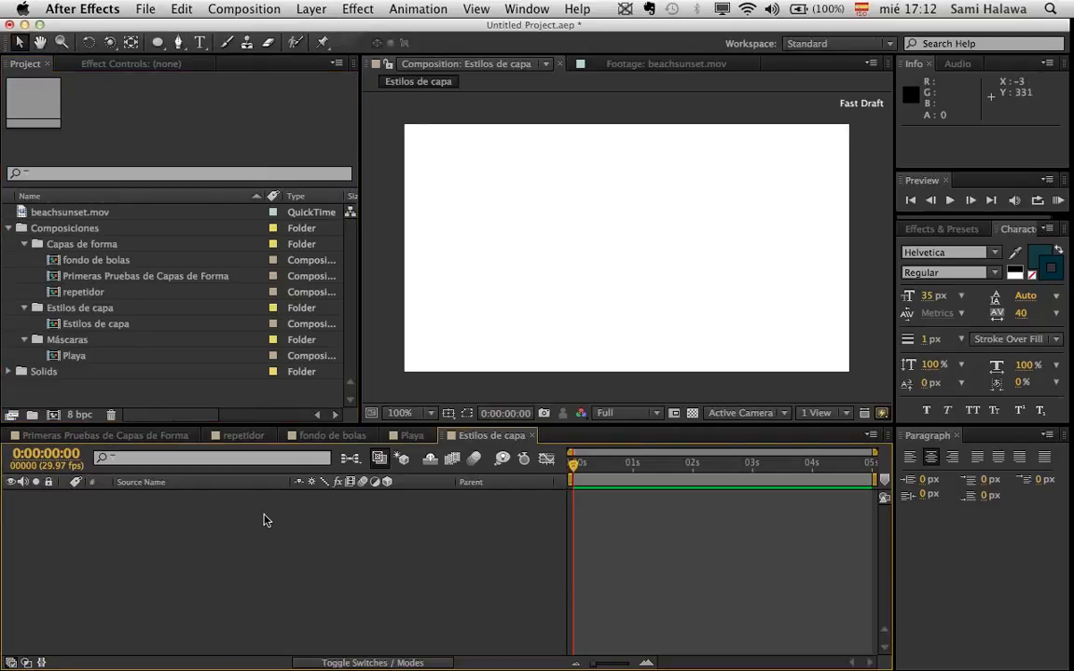
- Copy the Fondo layer from the fondo de bolas composition into the Estilos de capa composition
{"action": "left_click", "coordinate": [310, 437]}
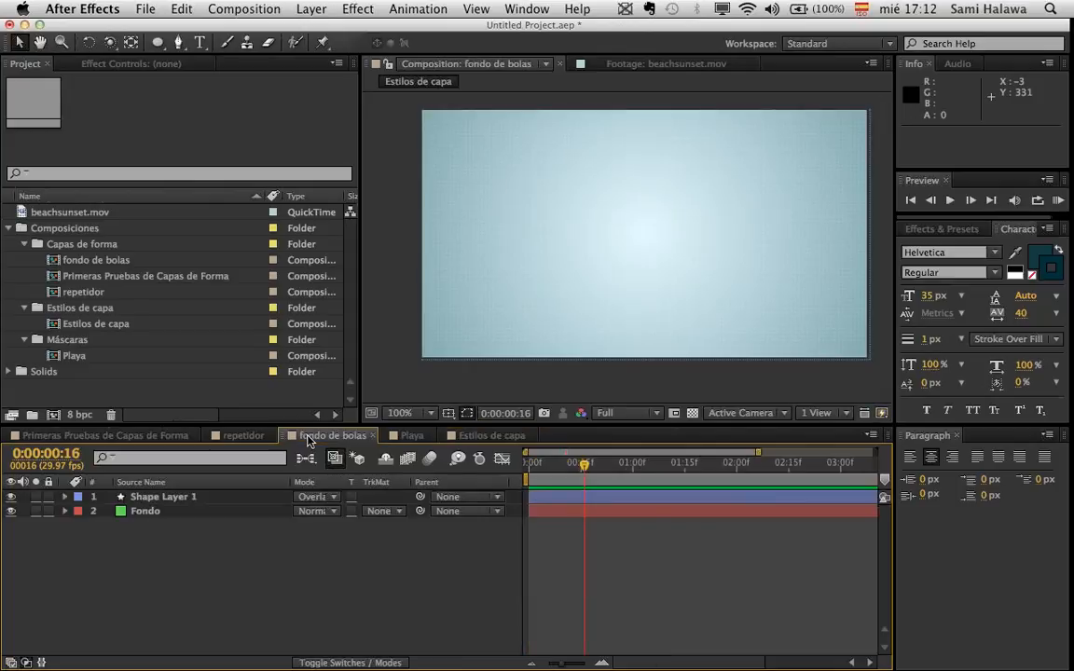
{"action": "left_click", "coordinate": [149, 511]}
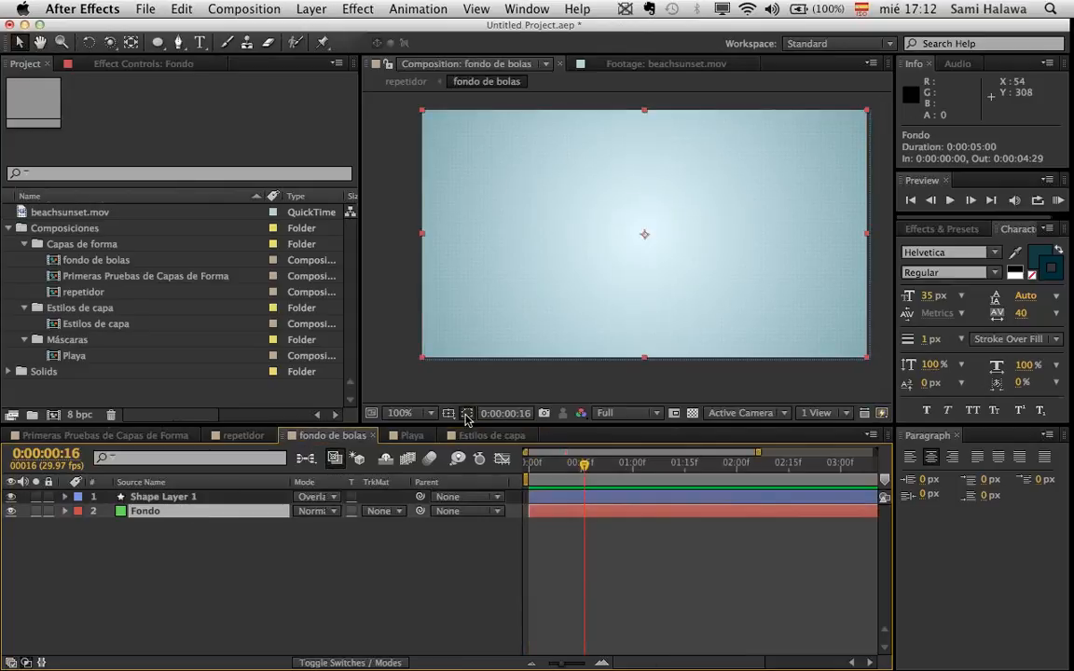
{"action": "key", "text": "cmd+c"}
{"action": "left_click", "coordinate": [514, 438]}
{"action": "key", "text": "super+v"}
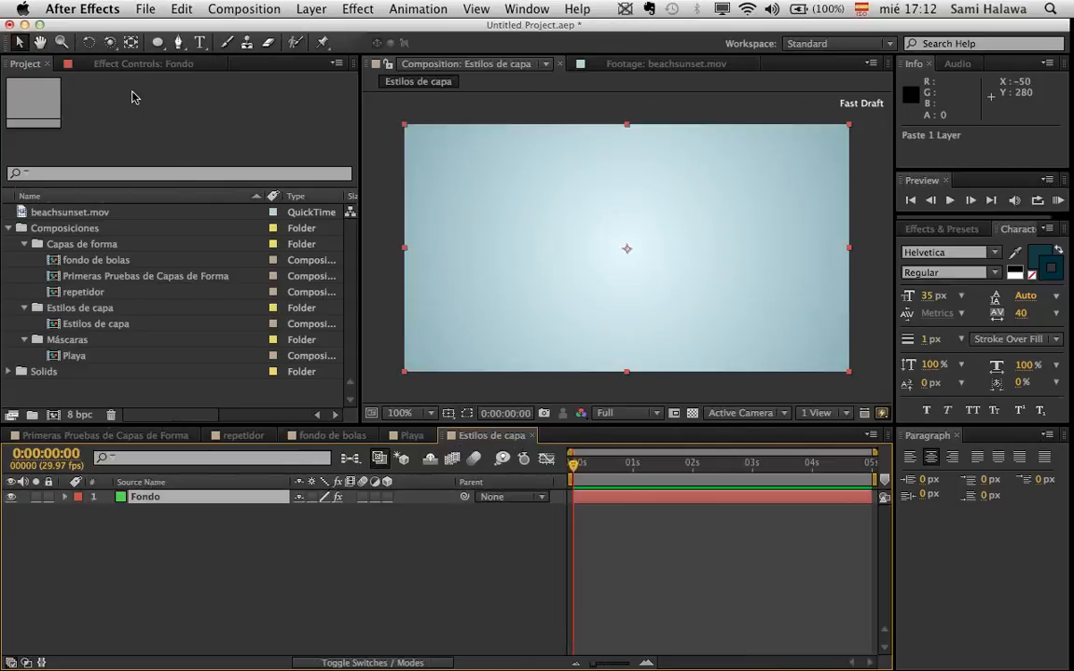
- Change the End Color of the Fondo layer's Ramp effect to a salmon red
{"action": "left_click", "coordinate": [130, 64]}
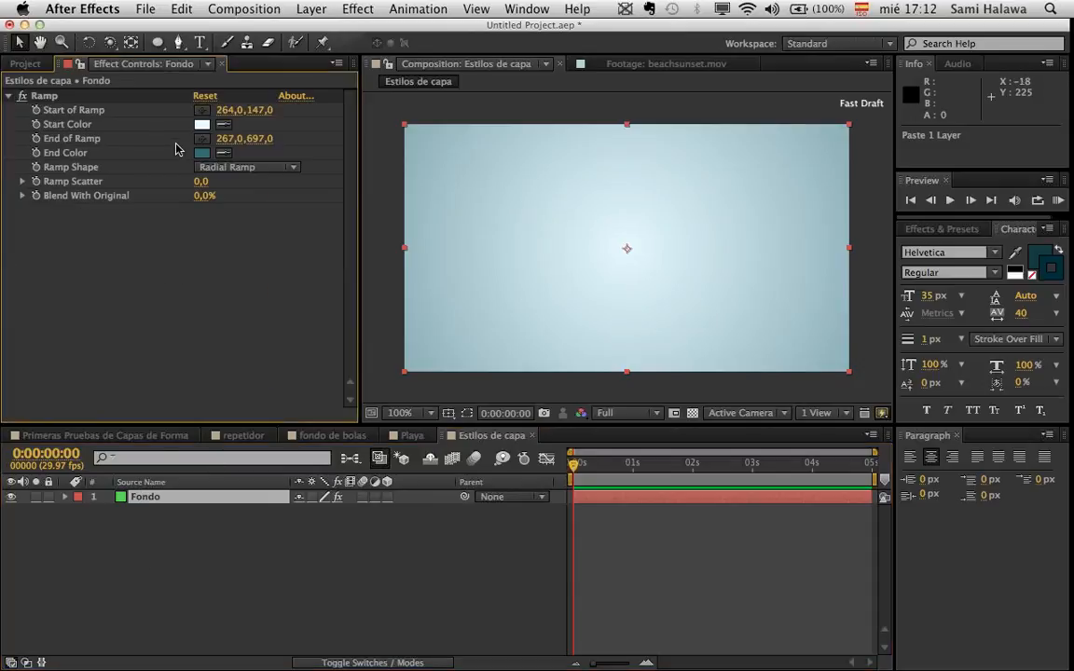
{"action": "left_click", "coordinate": [201, 152]}
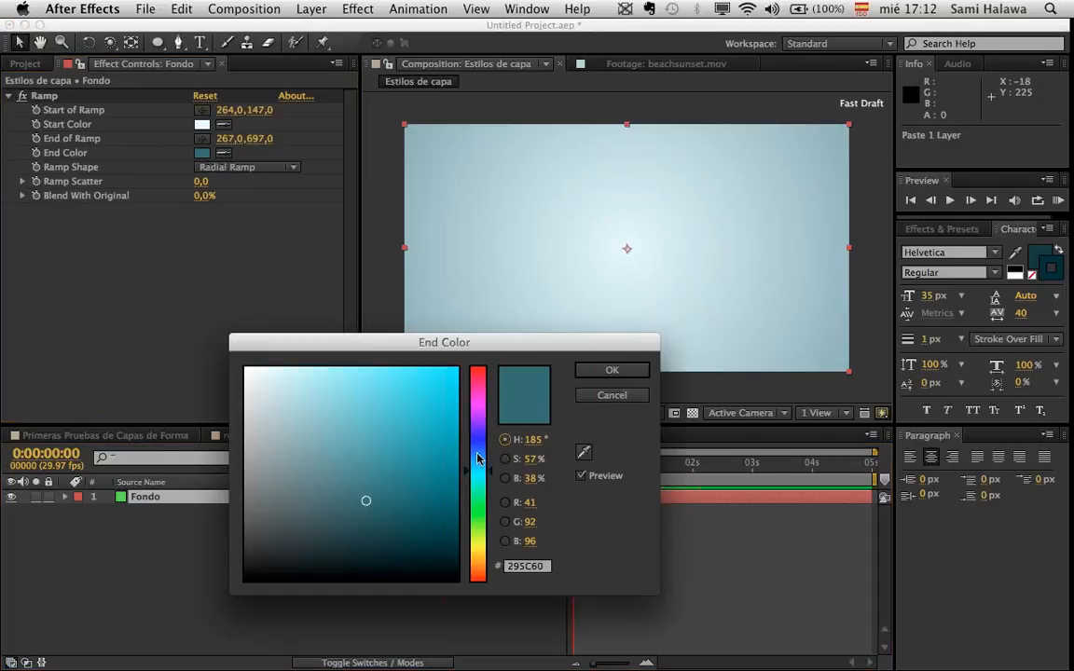
{"action": "left_click_drag", "start_coordinate": [473, 413], "coordinate": [545, 331]}
{"action": "mouse_move", "coordinate": [403, 376]}
{"action": "left_mouse_down"}
{"action": "mouse_move", "coordinate": [350, 429]}
{"action": "mouse_move", "coordinate": [368, 398]}
{"action": "mouse_move", "coordinate": [388, 390]}
{"action": "left_mouse_up"}
{"action": "left_click", "coordinate": [612, 370]}
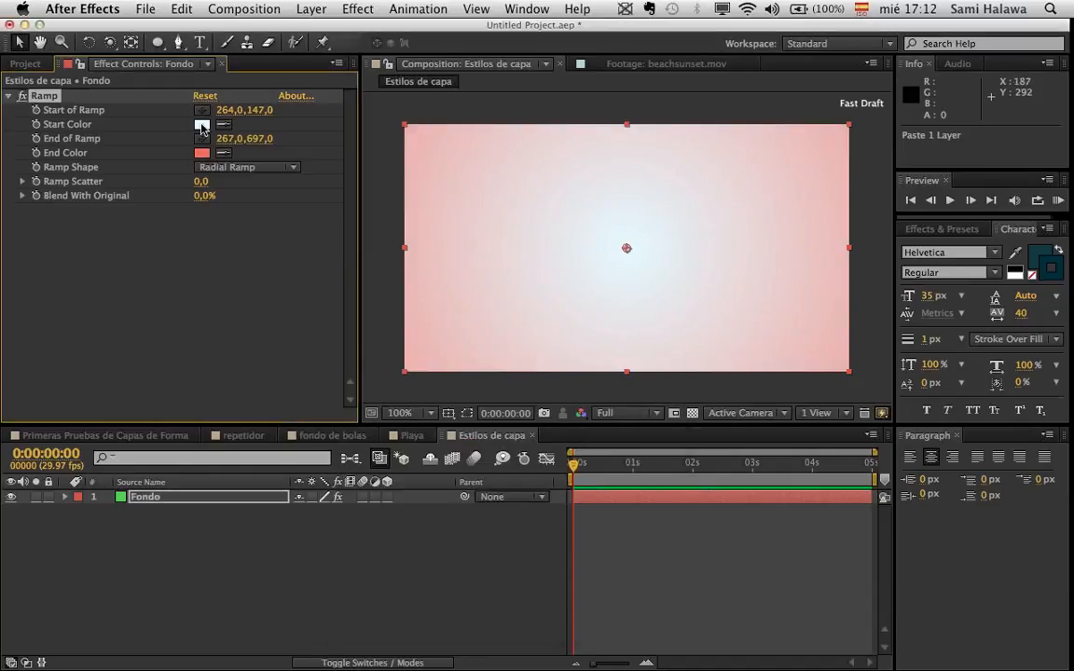
- Change the Start Color of the Fondo layer's Ramp effect to pale pink FFE5E5
{"action": "left_click", "coordinate": [202, 124]}
{"action": "left_click_drag", "start_coordinate": [476, 388], "coordinate": [463, 300]}
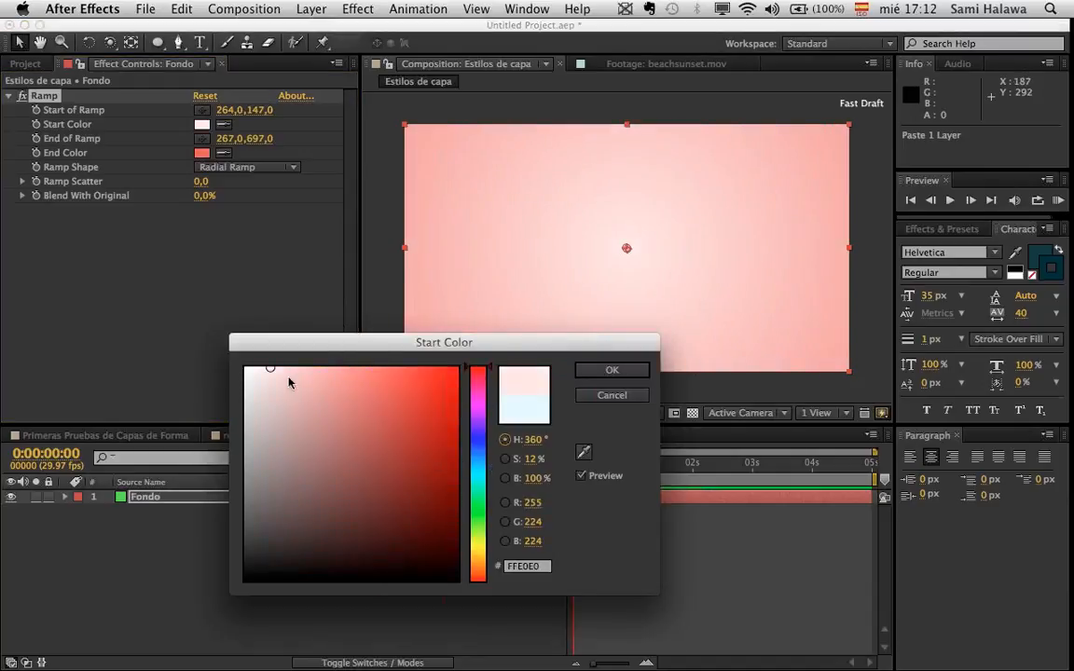
{"action": "left_click_drag", "start_coordinate": [294, 376], "coordinate": [233, 347]}
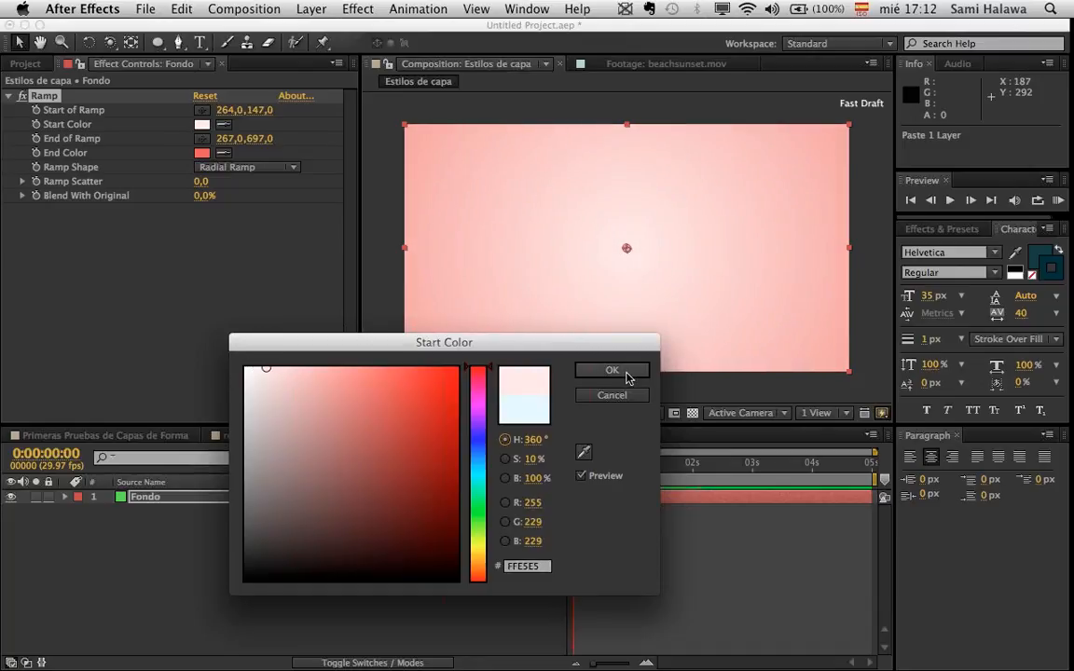
{"action": "left_click", "coordinate": [615, 372]}
{"action": "left_click", "coordinate": [615, 570]}
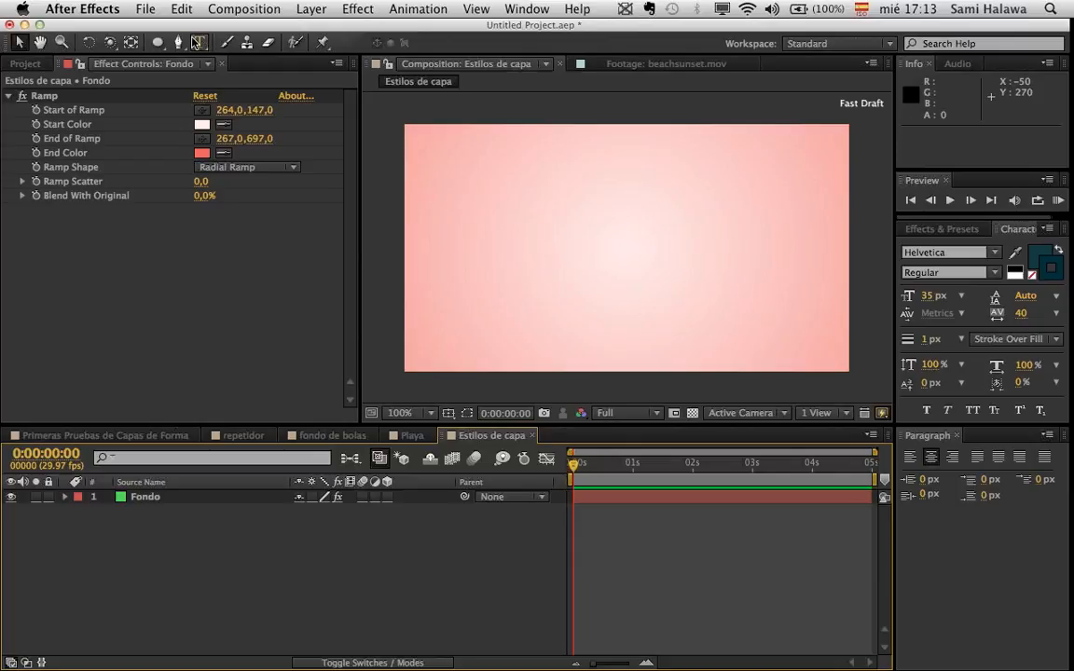
- Add a paragraph text layer reading ROJO in the middle of the composition and select all its text
{"action": "left_click", "coordinate": [200, 42]}
{"action": "left_click_drag", "start_coordinate": [513, 203], "coordinate": [762, 301]}
{"action": "type", "text": "ROJI"}
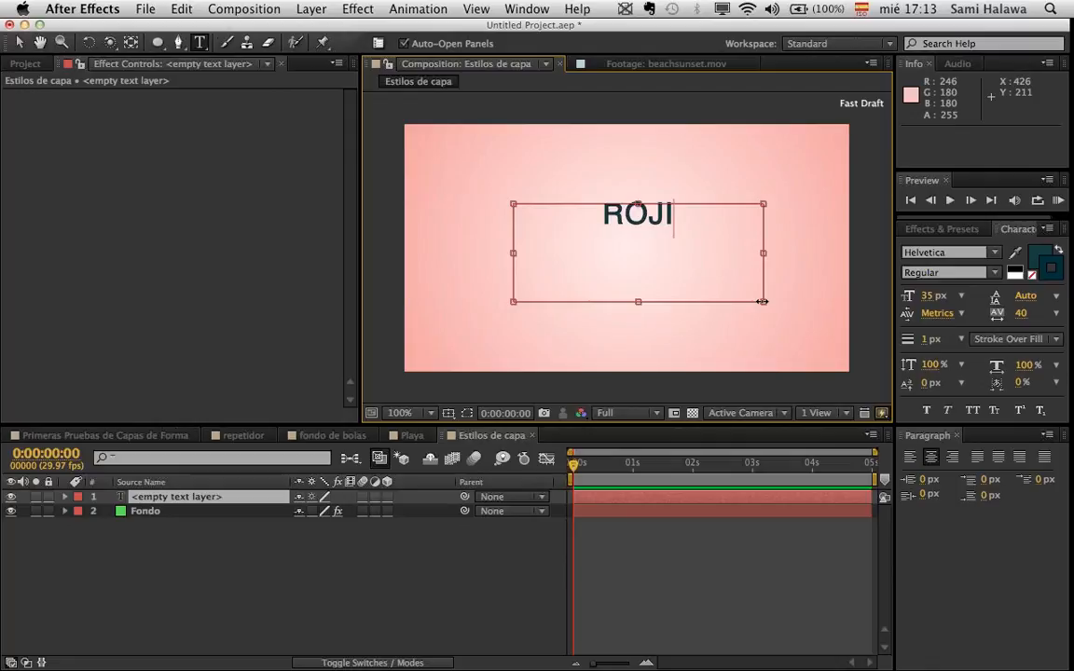
{"action": "key", "text": "BackSpace"}
{"action": "type", "text": "O"}
{"action": "key", "text": "super+a"}
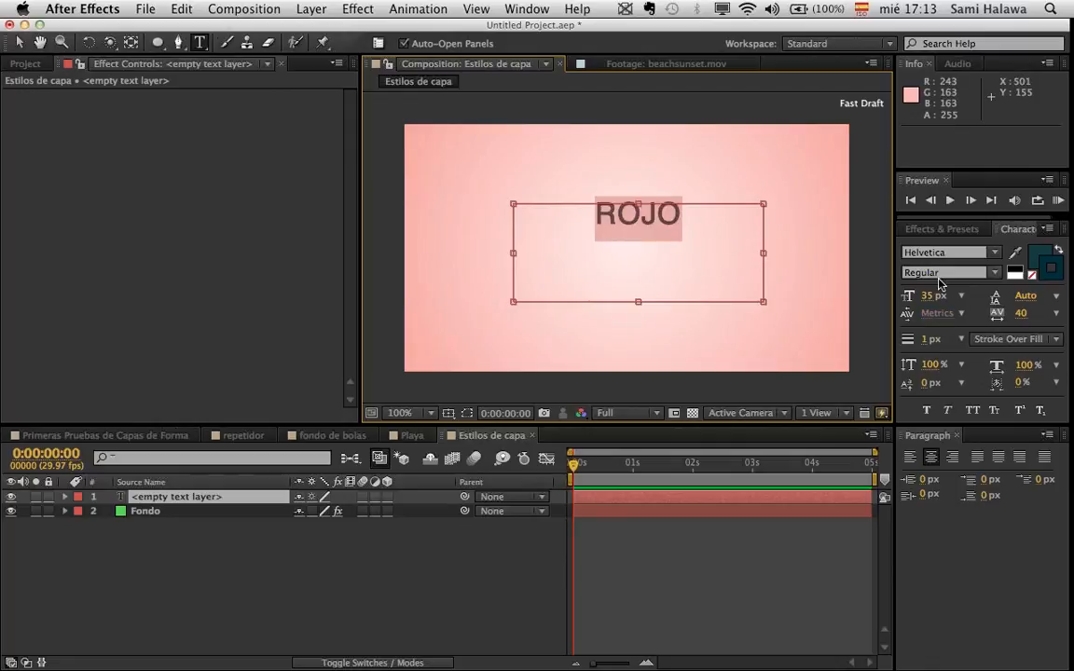
- Set the ROJO text's stroke width to 0 px and its fill colour to red AC0000
{"action": "left_click", "coordinate": [925, 340]}
{"action": "key", "text": "Down"}
{"action": "left_click", "coordinate": [1033, 262]}
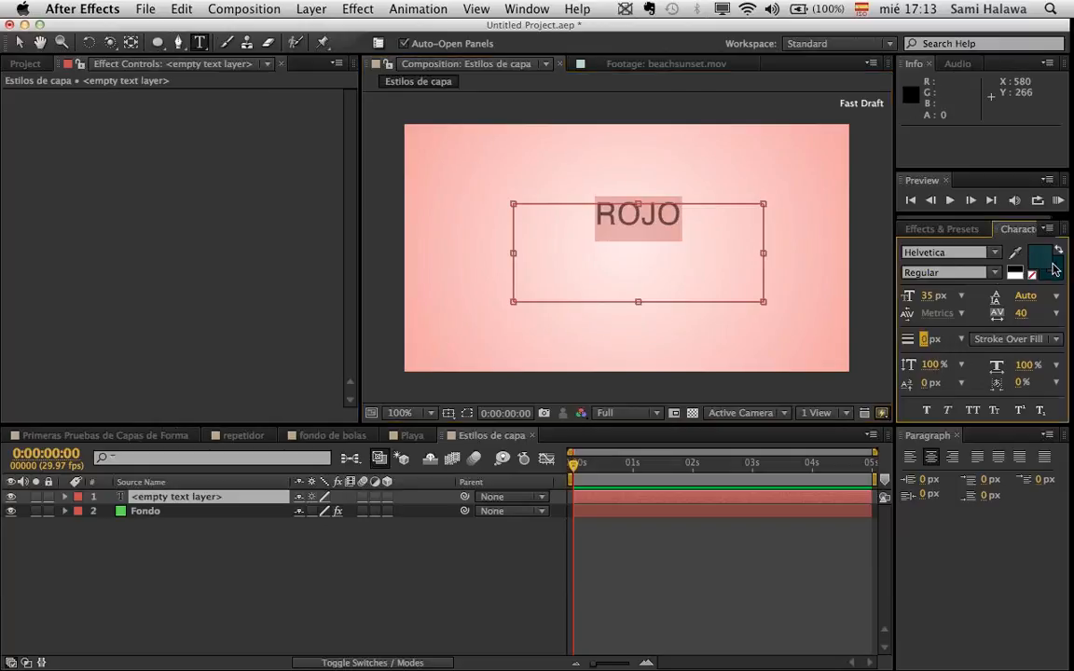
{"action": "left_click_drag", "start_coordinate": [491, 465], "coordinate": [490, 364]}
{"action": "left_click_drag", "start_coordinate": [382, 386], "coordinate": [414, 343]}
{"action": "left_click", "coordinate": [427, 398]}
{"action": "left_click_drag", "start_coordinate": [427, 398], "coordinate": [492, 505]}
{"action": "left_click", "coordinate": [592, 372]}
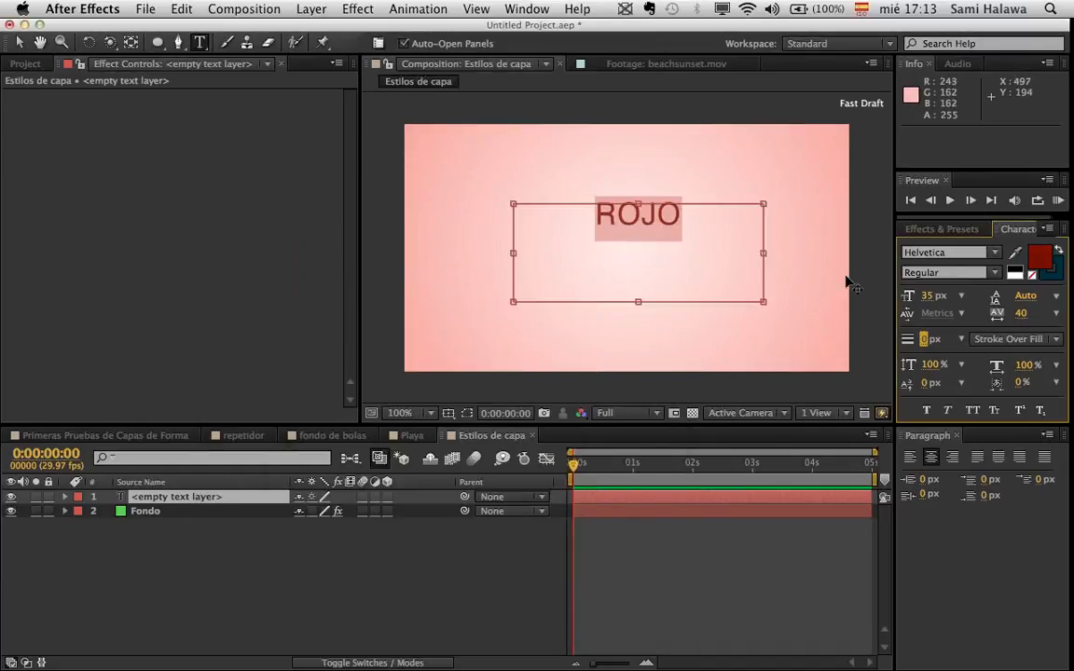
{"action": "left_click", "coordinate": [1038, 255]}
{"action": "left_click_drag", "start_coordinate": [481, 437], "coordinate": [469, 364]}
{"action": "left_click_drag", "start_coordinate": [432, 418], "coordinate": [490, 436]}
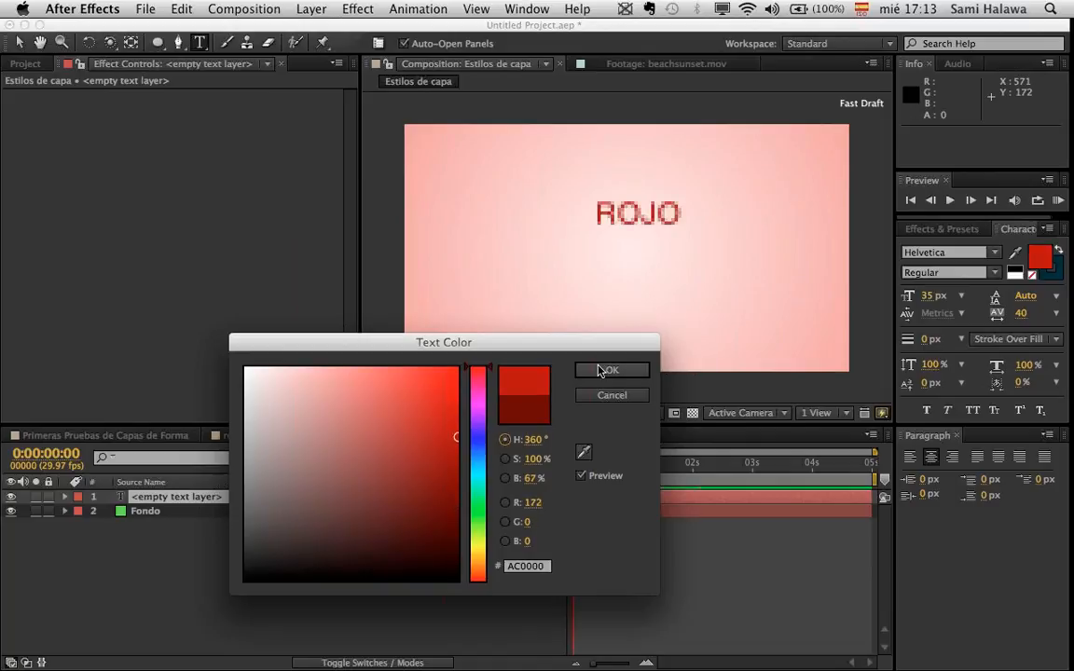
{"action": "left_click", "coordinate": [600, 372]}
- Make the ROJO text Helvetica Bold at 77 px and position it around the centre of the composition
{"action": "left_click", "coordinate": [996, 272]}
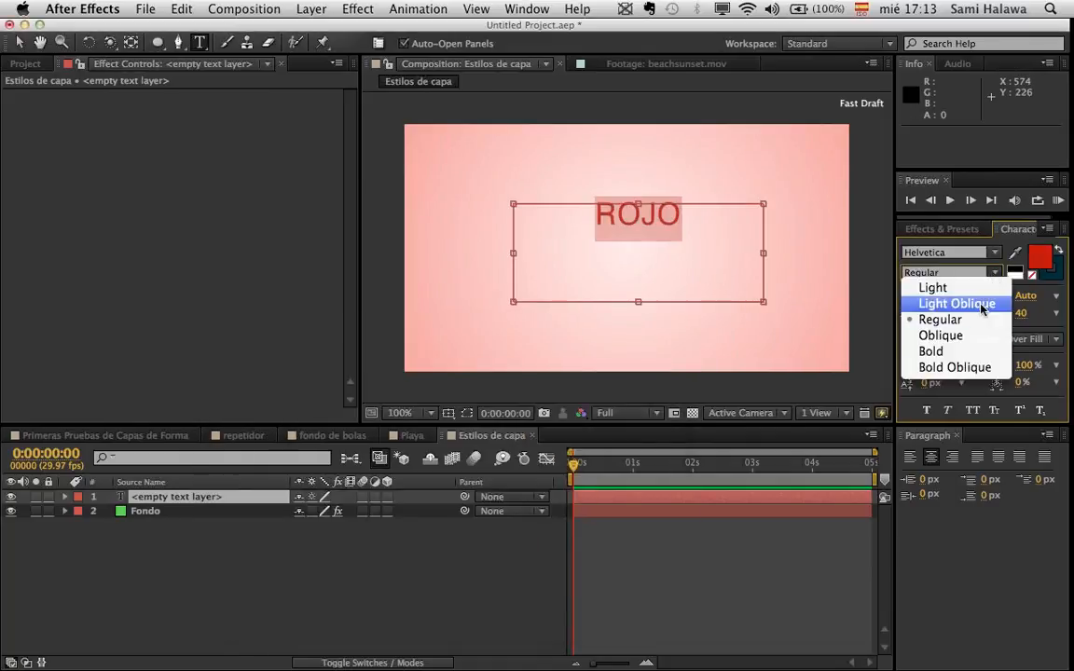
{"action": "left_click", "coordinate": [975, 349]}
{"action": "left_click_drag", "start_coordinate": [929, 299], "coordinate": [975, 298]}
{"action": "left_click", "coordinate": [18, 42]}
{"action": "left_click_drag", "start_coordinate": [705, 250], "coordinate": [697, 262]}
{"action": "left_click", "coordinate": [395, 299]}
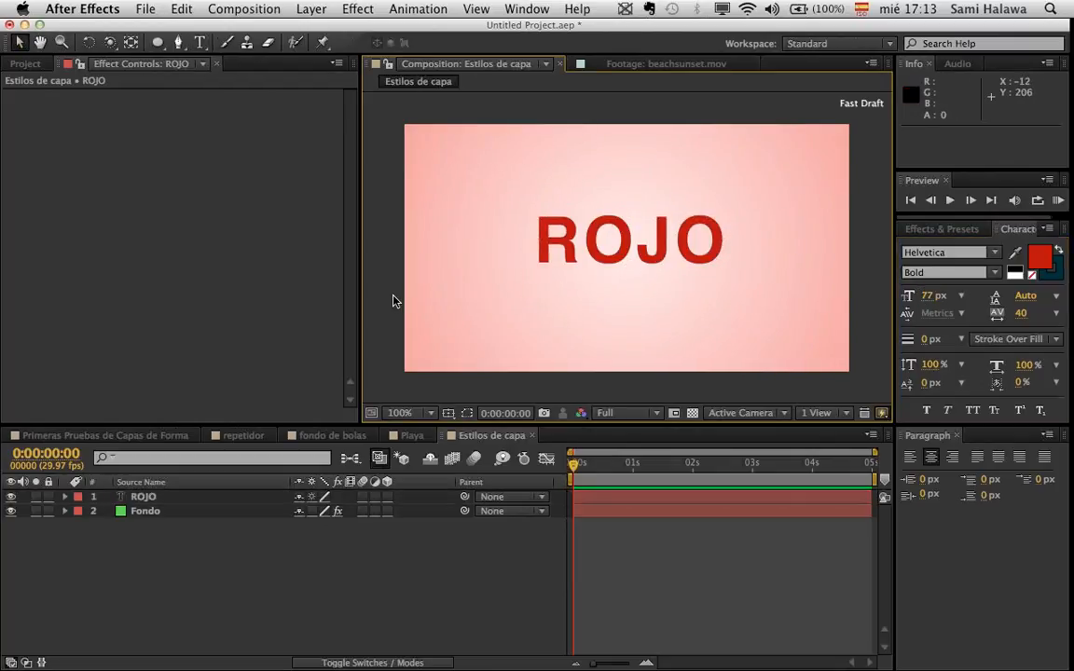
{"action": "left_click", "coordinate": [652, 269]}
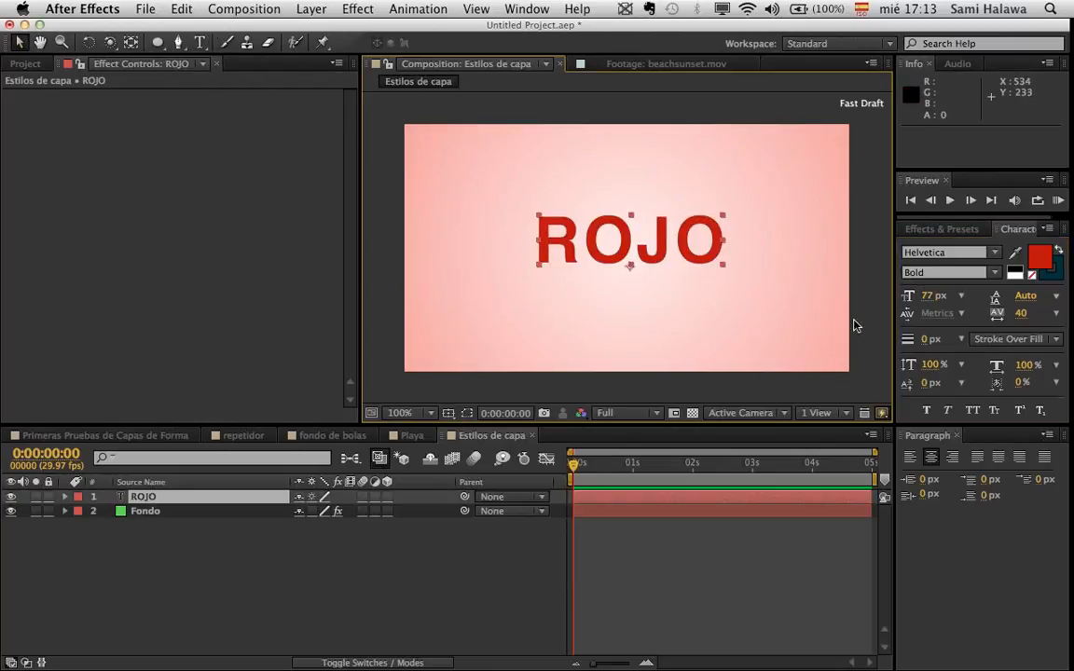
{"action": "left_click", "coordinate": [967, 425]}
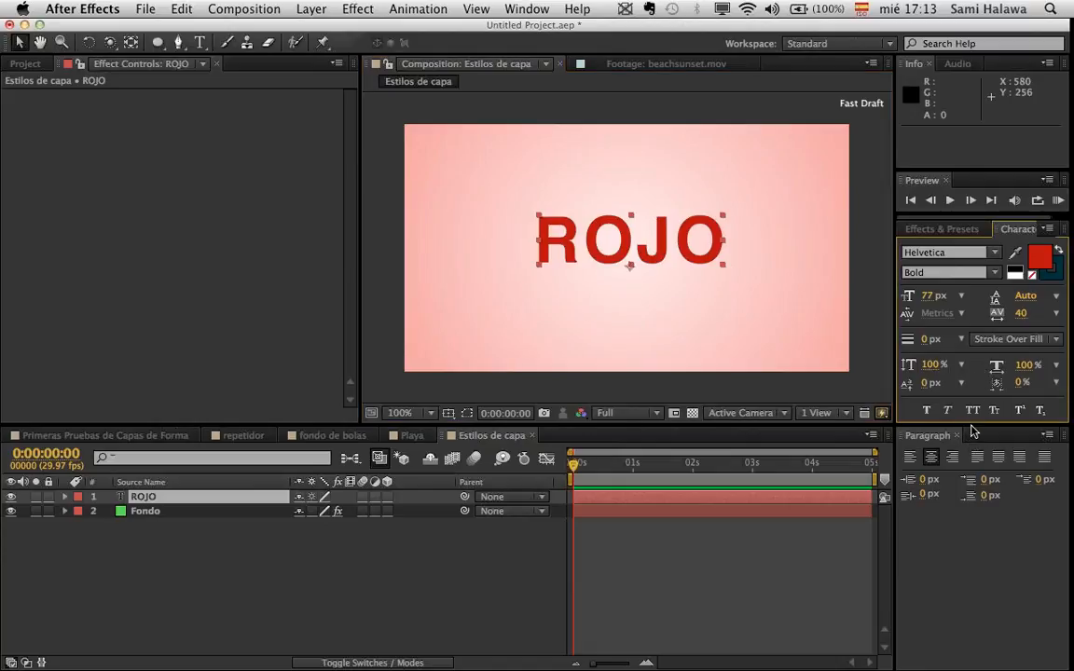
{"action": "left_click_drag", "start_coordinate": [973, 433], "coordinate": [969, 428]}
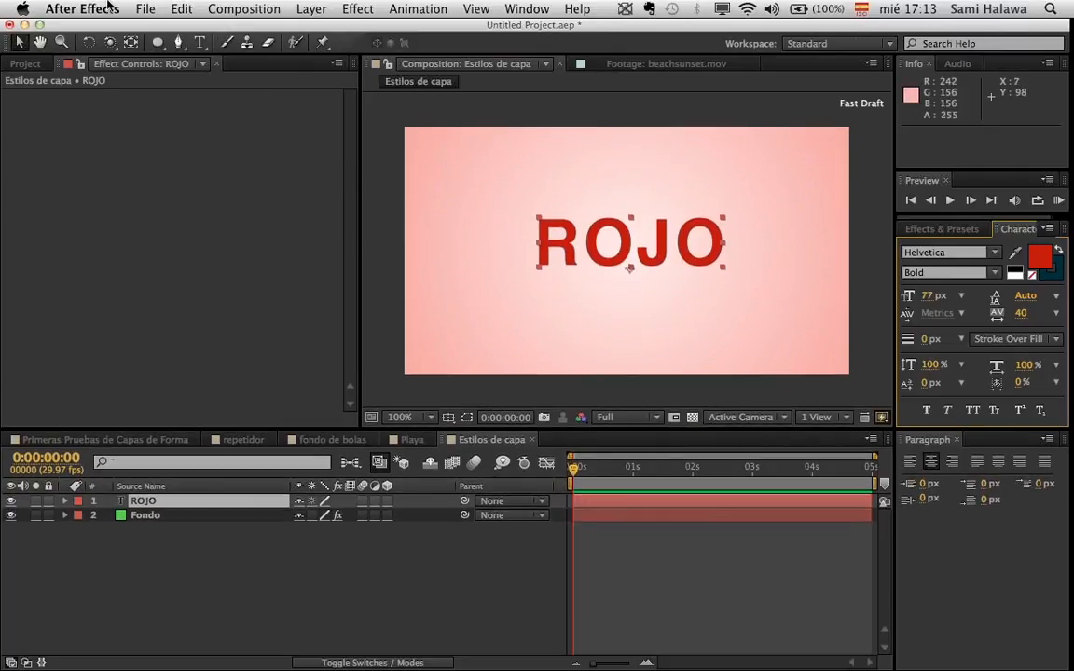
- Create a new 530 x 295 px solid layer coloured with the red sampled from the ROJO text
{"action": "left_click", "coordinate": [312, 8]}
{"action": "mouse_move", "coordinate": [308, 29]}
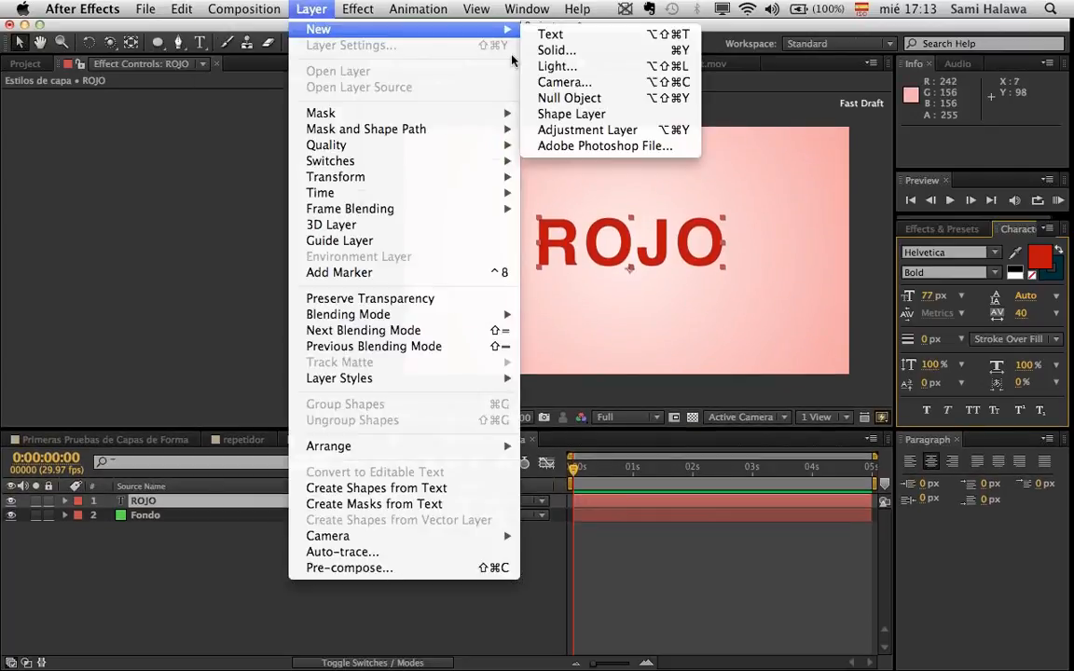
{"action": "left_click", "coordinate": [565, 51]}
{"action": "left_click", "coordinate": [484, 390]}
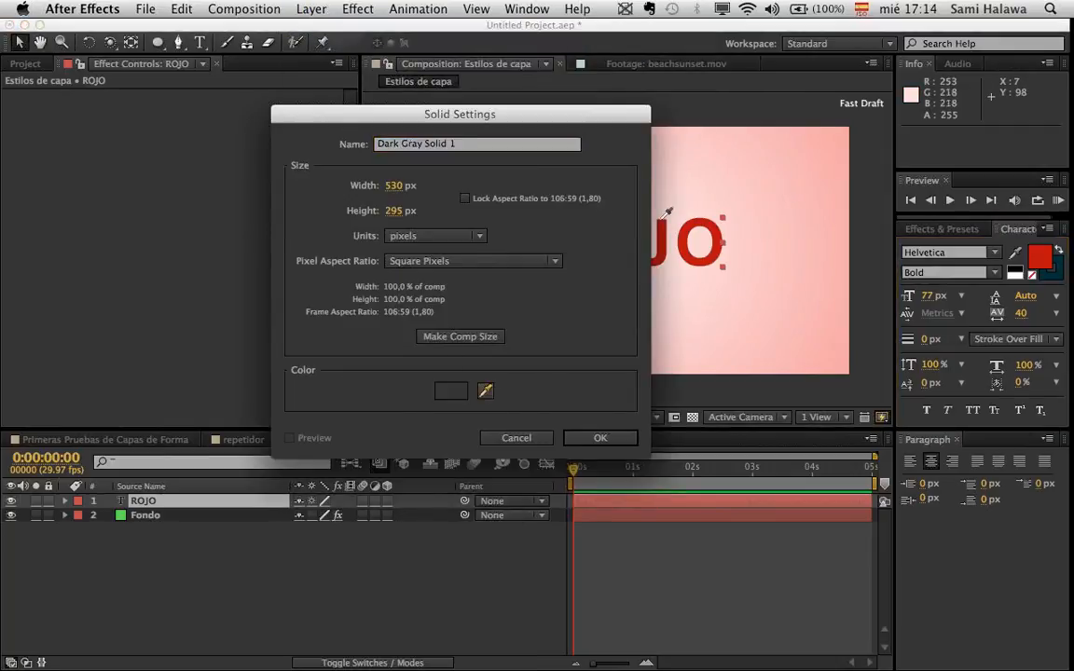
{"action": "left_click", "coordinate": [695, 228]}
{"action": "left_click", "coordinate": [591, 438]}
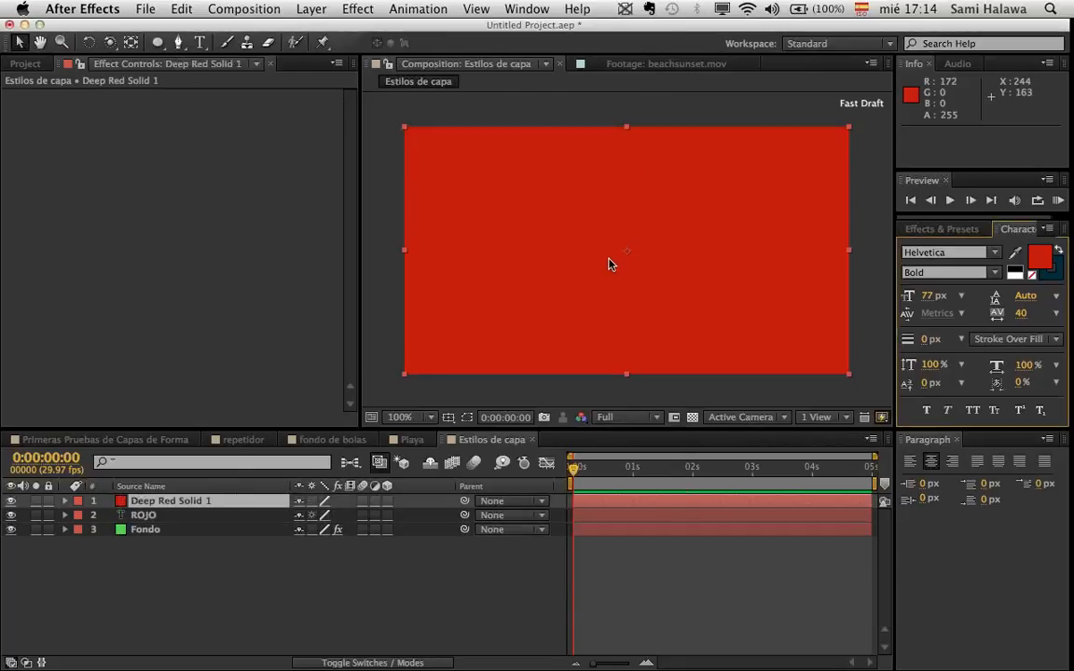
- Shrink the red solid to the width of the ROJO text and place it just beneath the word, at about 268, 288.5
{"action": "left_click_drag", "start_coordinate": [847, 130], "coordinate": [691, 305]}
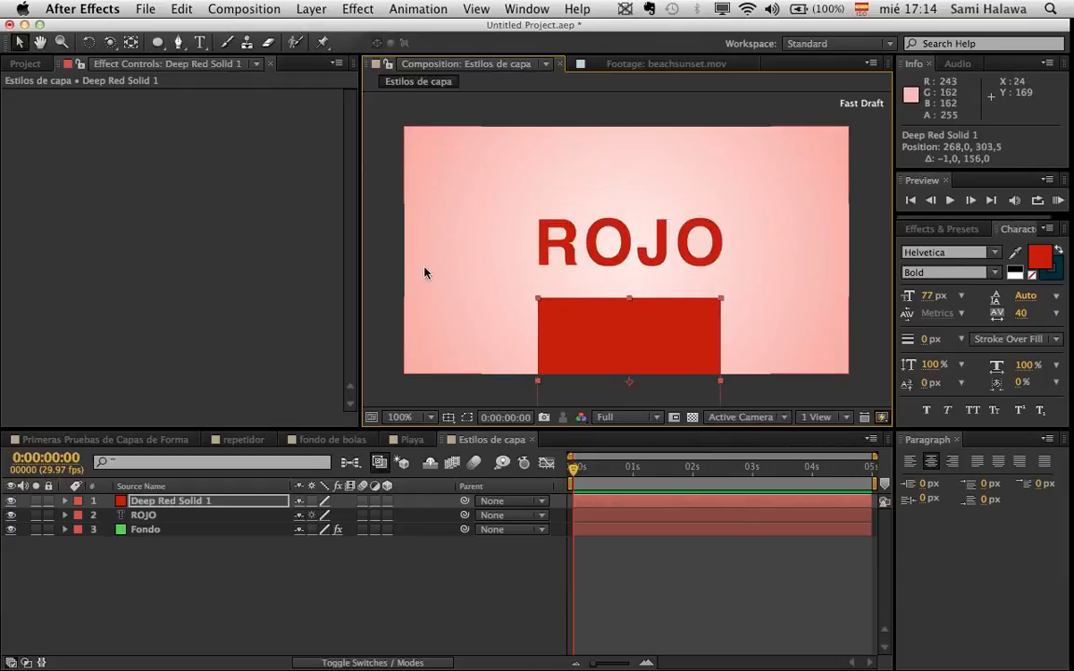
{"action": "left_click_drag", "start_coordinate": [589, 311], "coordinate": [601, 334]}
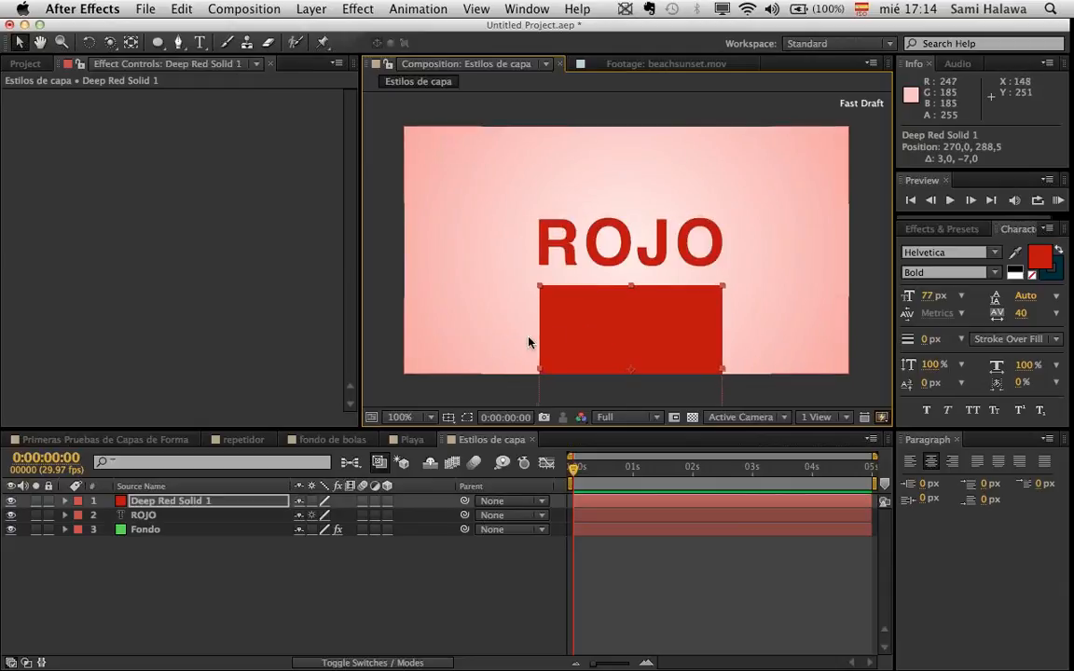
{"action": "left_click", "coordinate": [519, 336]}
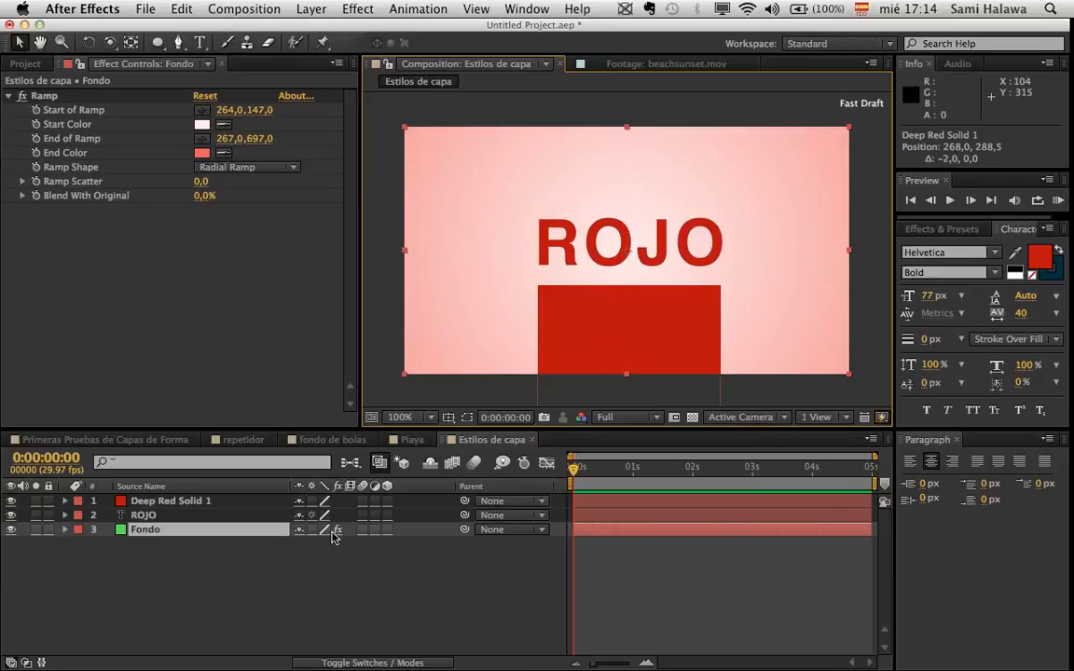
{"action": "left_click", "coordinate": [269, 546]}
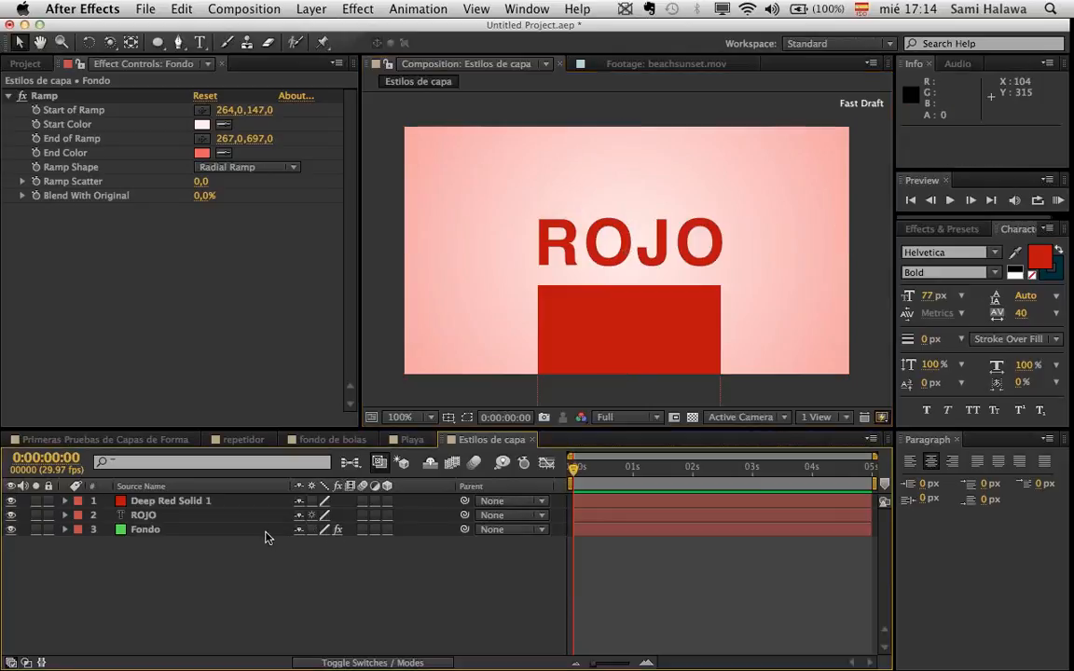
- Apply the Bevel and Emboss layer style to the ROJO text layer and inspect the letters up close
{"action": "left_click", "coordinate": [194, 502]}
{"action": "left_click", "coordinate": [200, 517]}
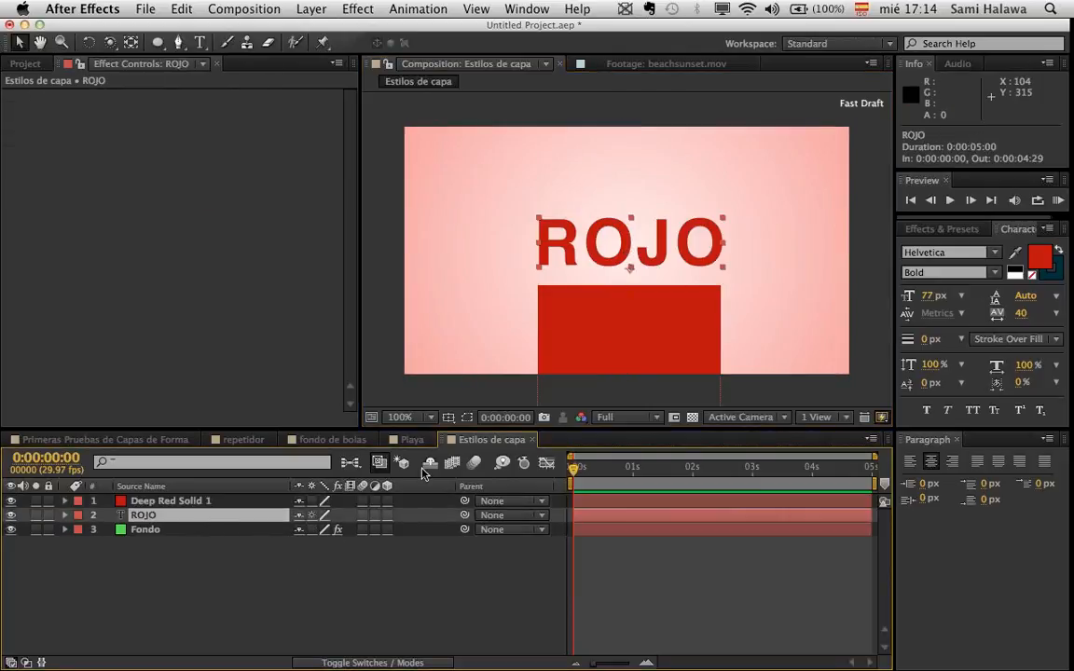
{"action": "right_click", "coordinate": [194, 520]}
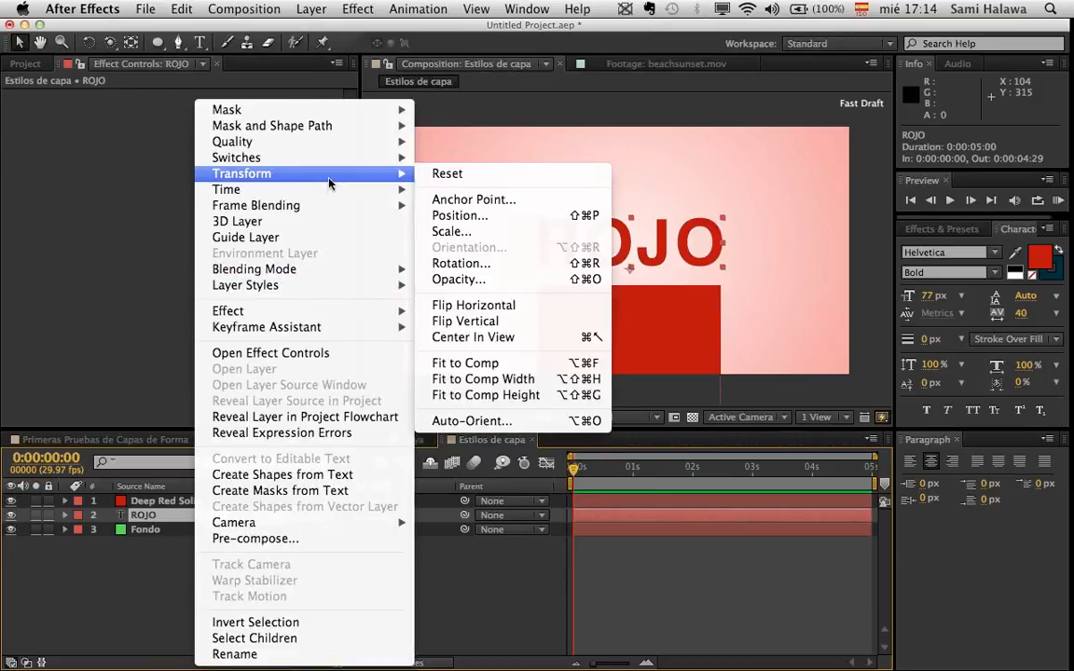
{"action": "mouse_move", "coordinate": [345, 294]}
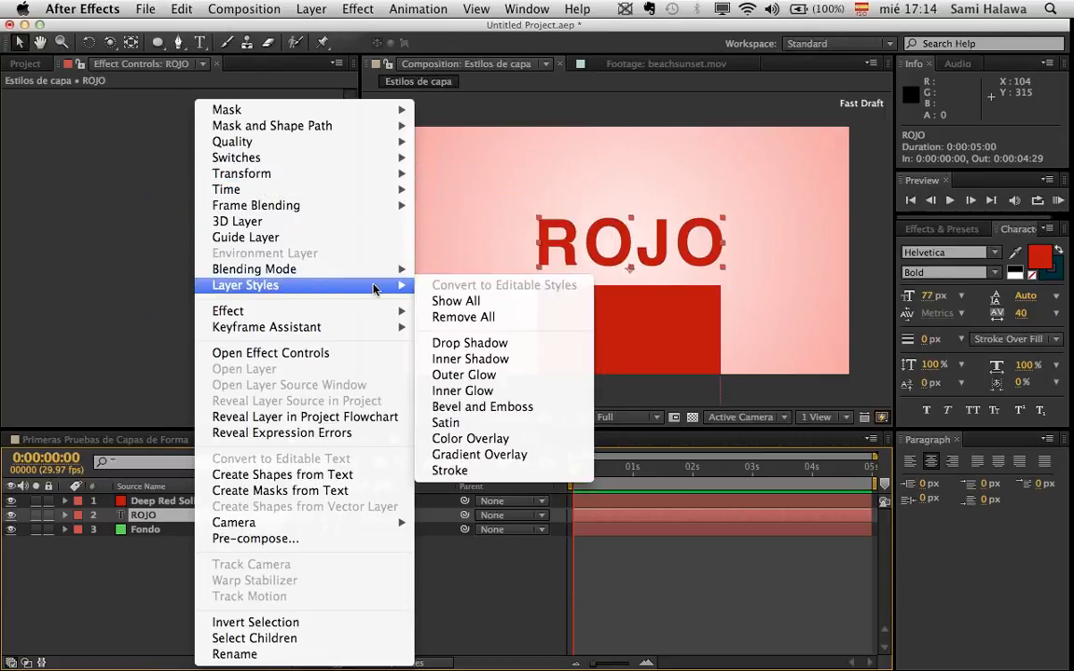
{"action": "left_click", "coordinate": [478, 407]}
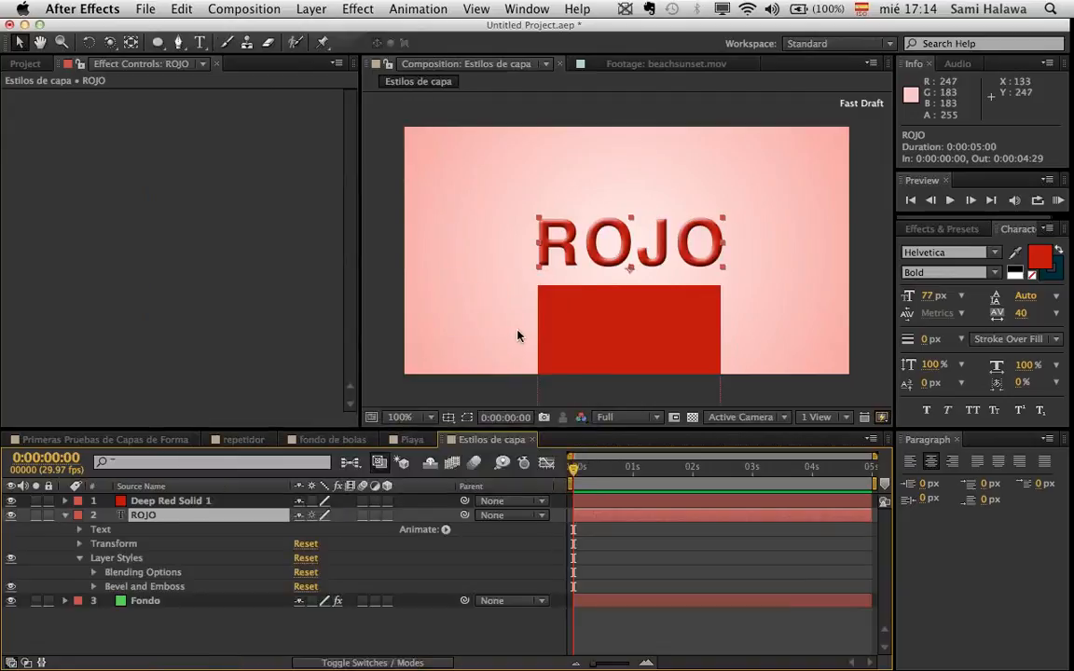
{"action": "scroll", "coordinate": [603, 269], "scroll_direction": "up", "scroll_amount": 1}
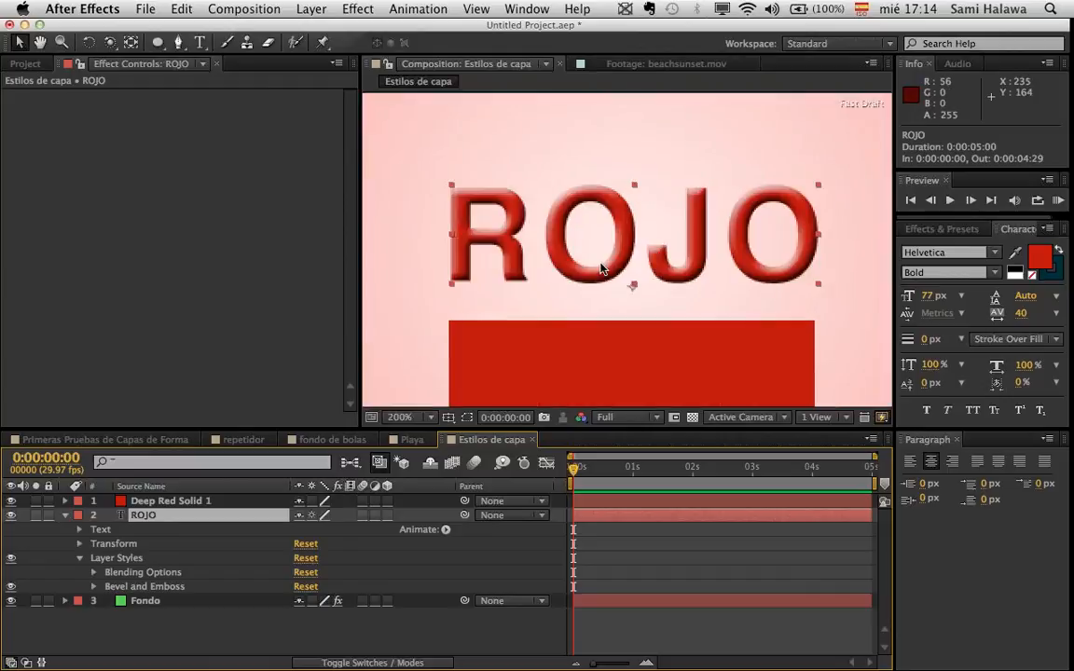
{"action": "scroll", "coordinate": [602, 268], "scroll_direction": "down", "scroll_amount": 1}
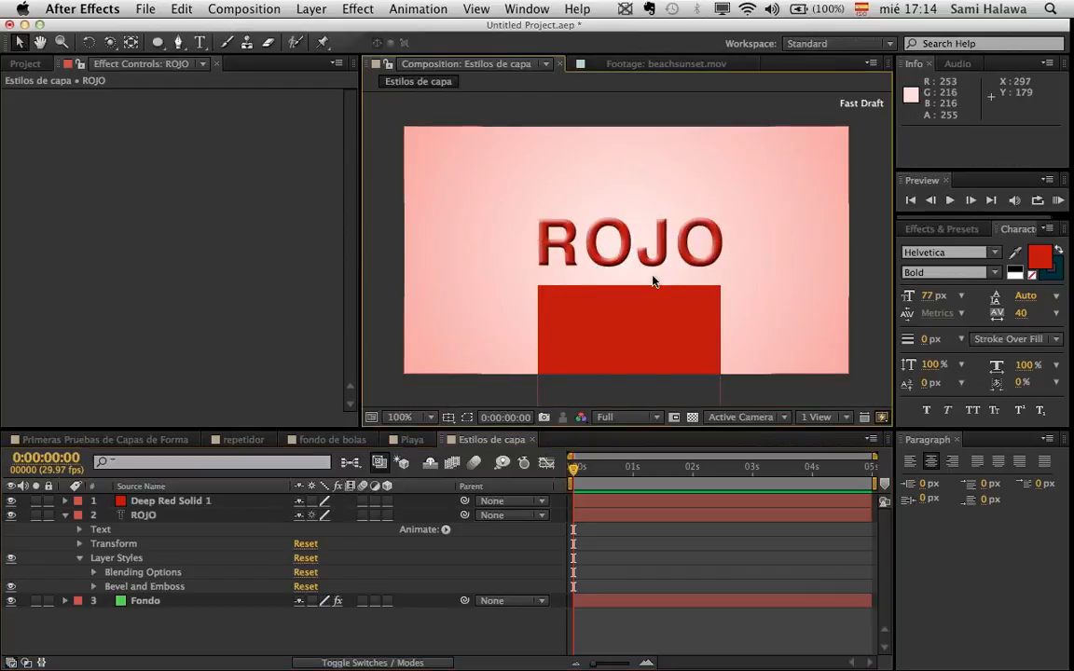
- Expand the ROJO layer's Bevel and Emboss settings and set Size to 8 and Soften to 5.5
{"action": "left_click", "coordinate": [94, 586]}
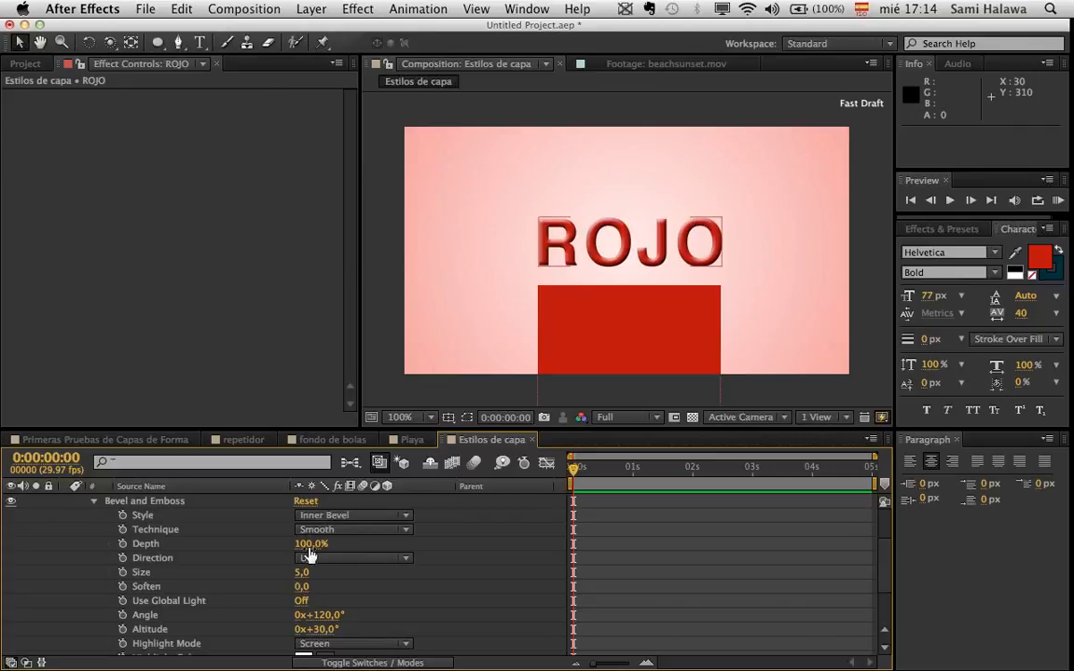
{"action": "left_click_drag", "start_coordinate": [173, 435], "coordinate": [178, 387]}
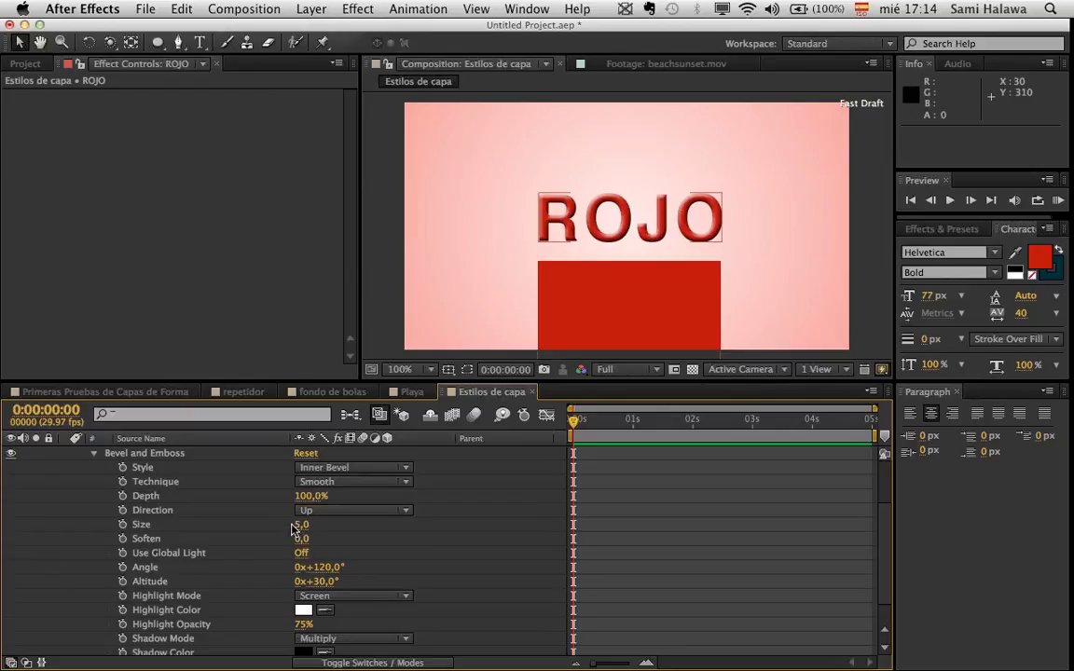
{"action": "mouse_move", "coordinate": [302, 525]}
{"action": "left_mouse_down"}
{"action": "mouse_move", "coordinate": [380, 490]}
{"action": "mouse_move", "coordinate": [298, 522]}
{"action": "left_mouse_up"}
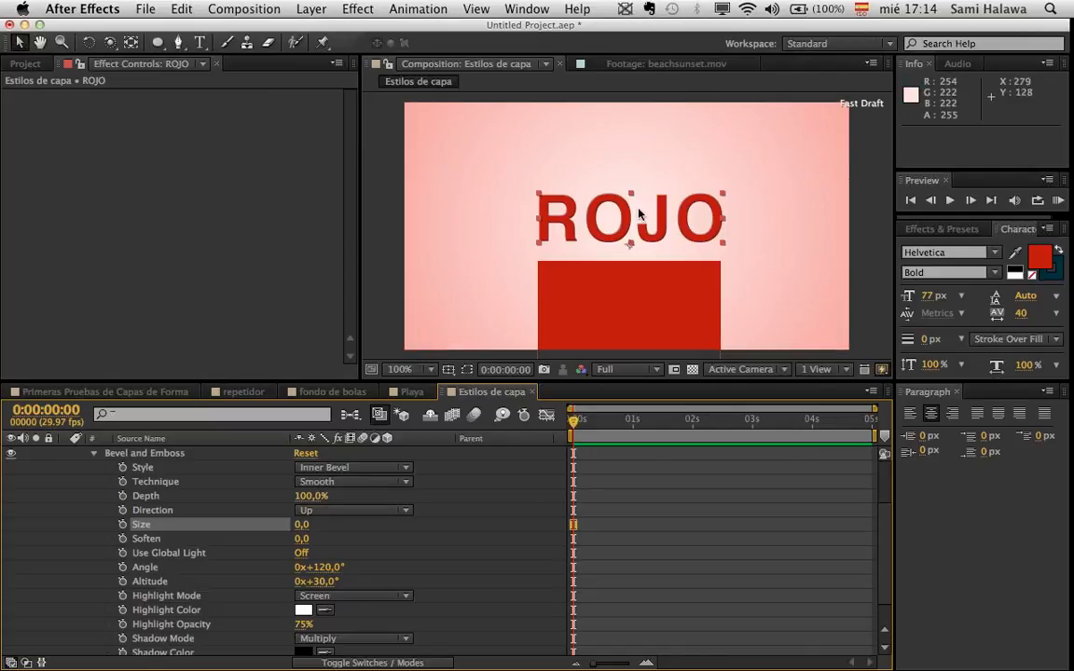
{"action": "scroll", "coordinate": [650, 272], "scroll_direction": "up", "scroll_amount": 1}
{"action": "scroll", "coordinate": [663, 260], "scroll_direction": "down", "scroll_amount": 1}
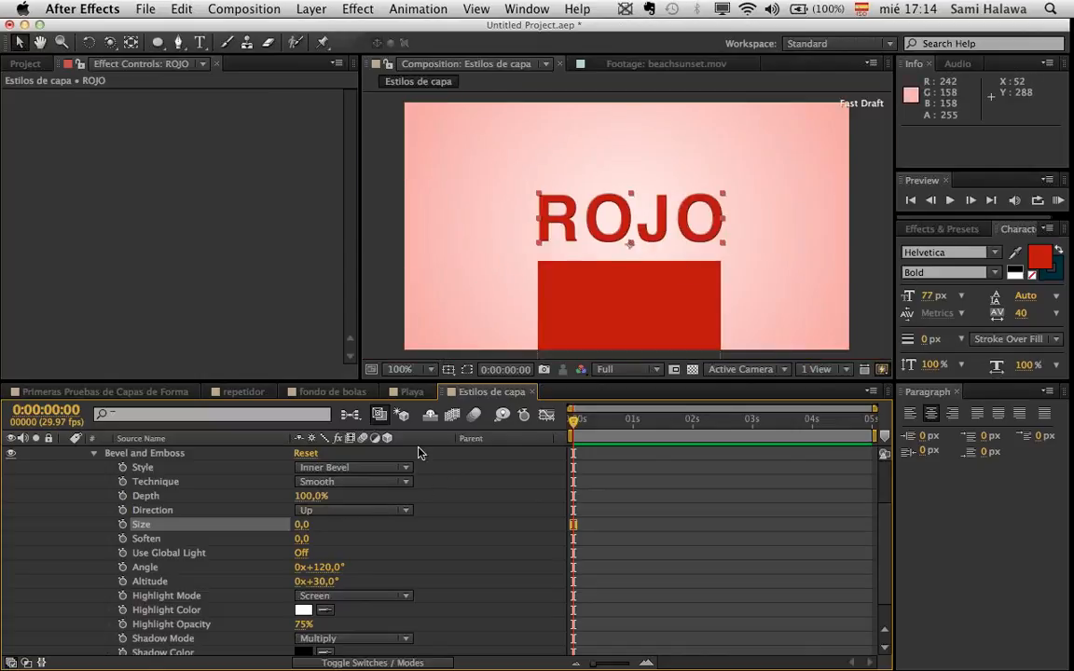
{"action": "left_click_drag", "start_coordinate": [301, 524], "coordinate": [319, 539]}
{"action": "left_click", "coordinate": [438, 276]}
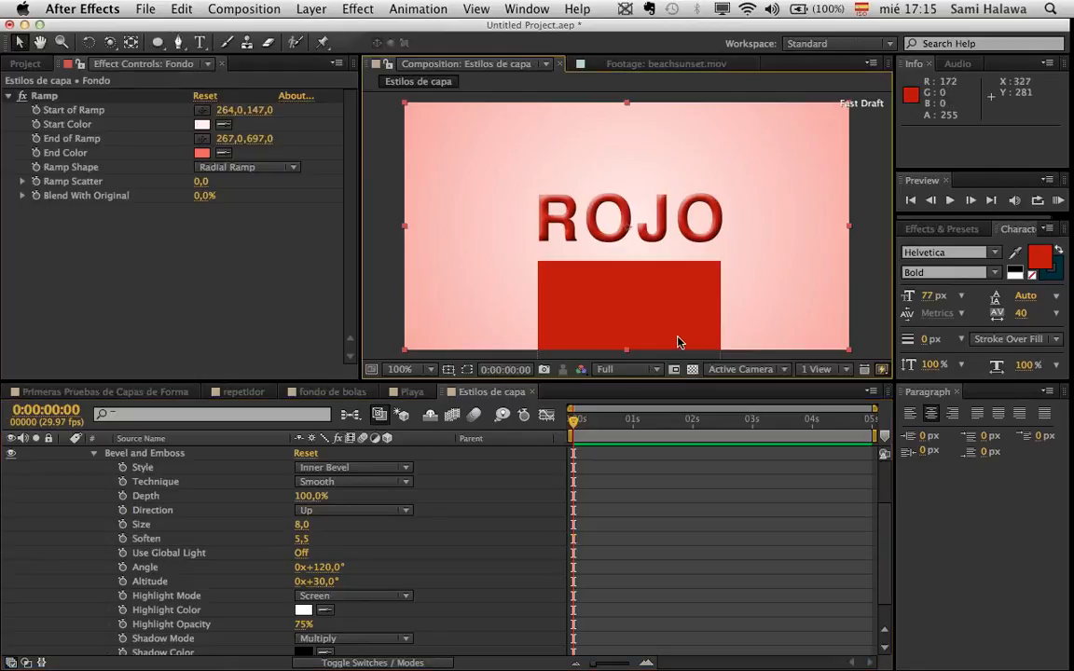
- Collapse the ROJO layer's properties and add a Drop Shadow layer style to it
{"action": "scroll", "coordinate": [74, 471], "scroll_direction": "up", "scroll_amount": 5}
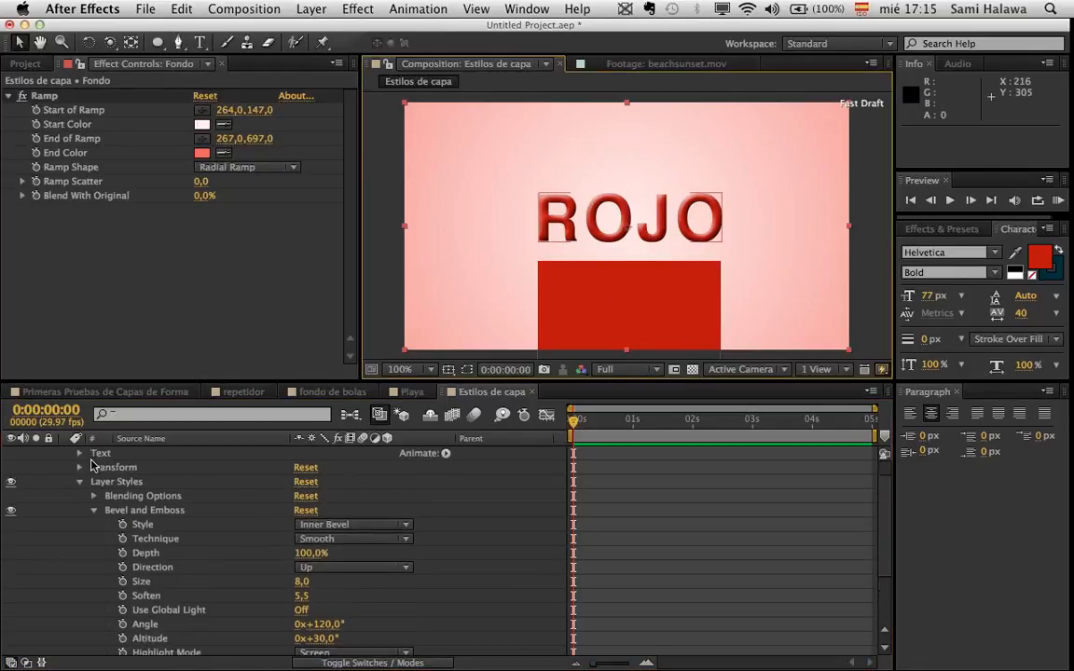
{"action": "left_click", "coordinate": [65, 455]}
{"action": "left_click", "coordinate": [133, 468]}
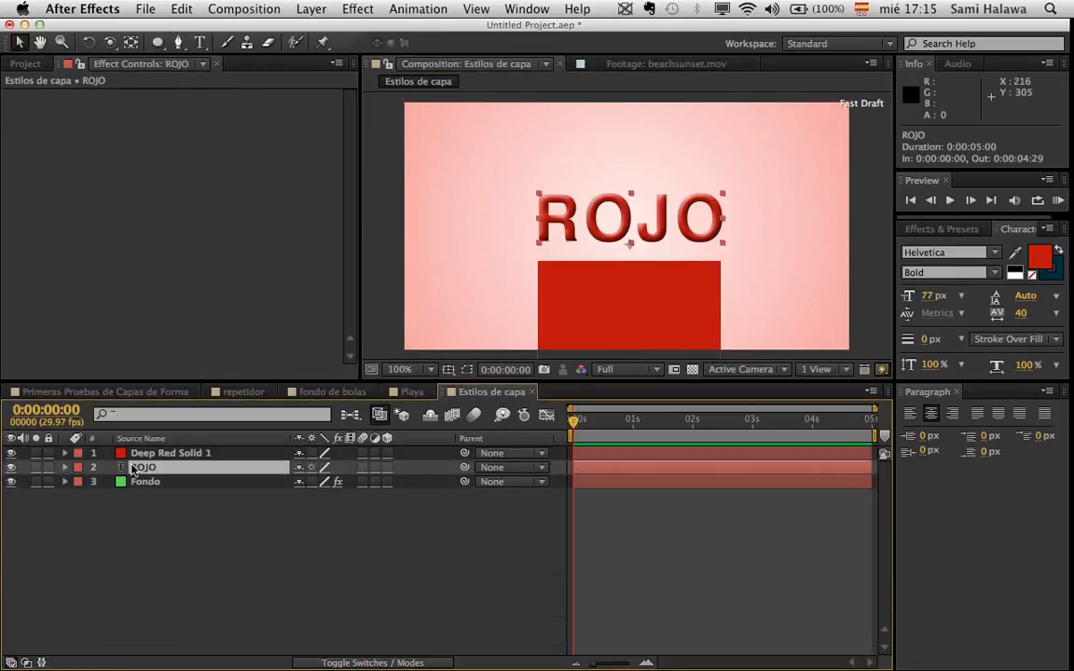
{"action": "right_click", "coordinate": [134, 468]}
{"action": "mouse_move", "coordinate": [298, 286]}
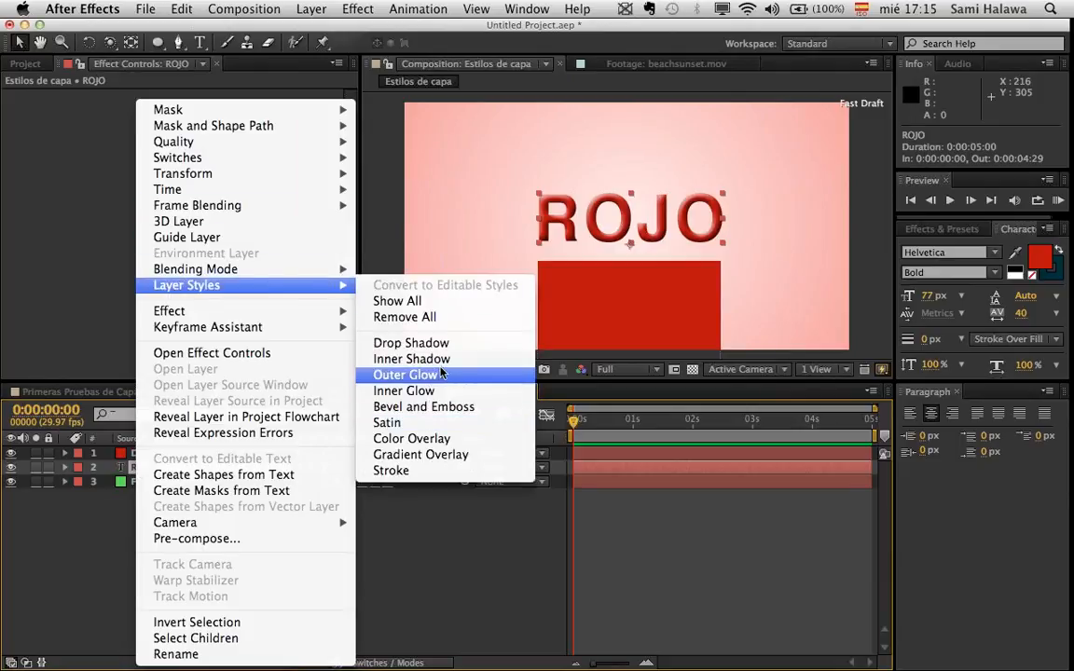
{"action": "left_click", "coordinate": [424, 406]}
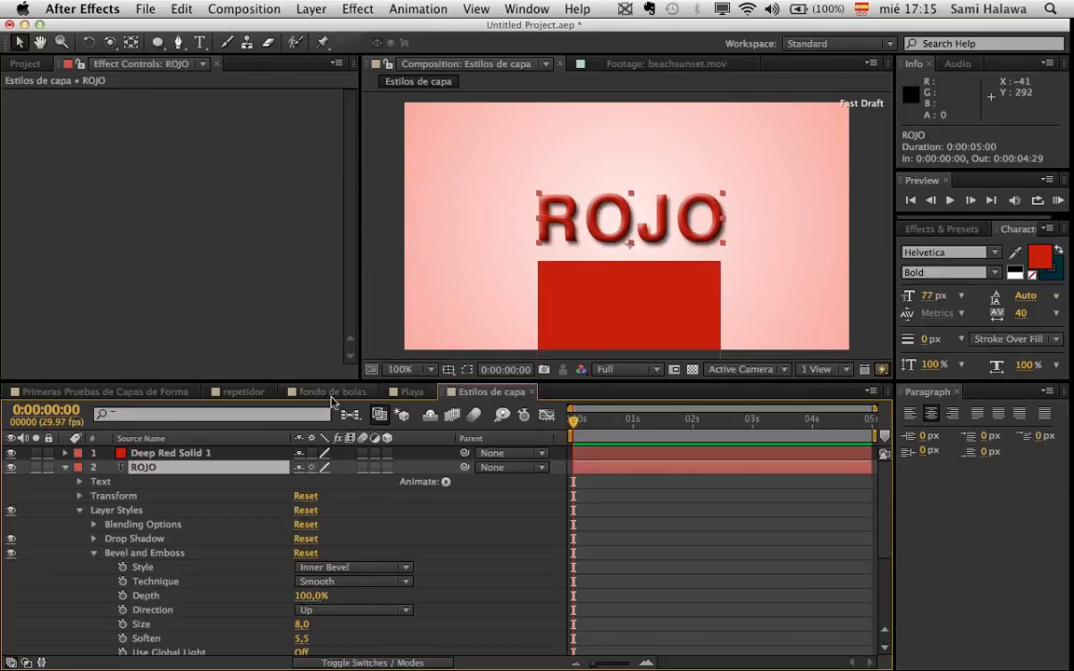
- Try lowering the ROJO layer's Bevel and Emboss Altitude to 1° and undo the change
{"action": "scroll", "coordinate": [276, 559], "scroll_direction": "down", "scroll_amount": 3}
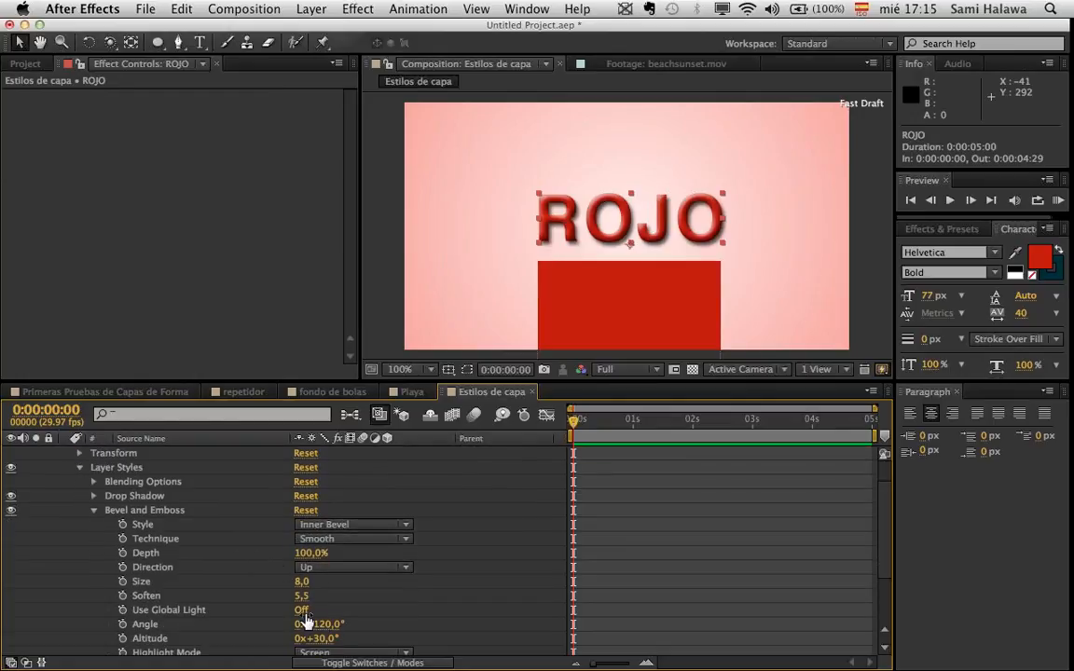
{"action": "scroll", "coordinate": [307, 599], "scroll_direction": "down", "scroll_amount": 1}
{"action": "left_click", "coordinate": [306, 601]}
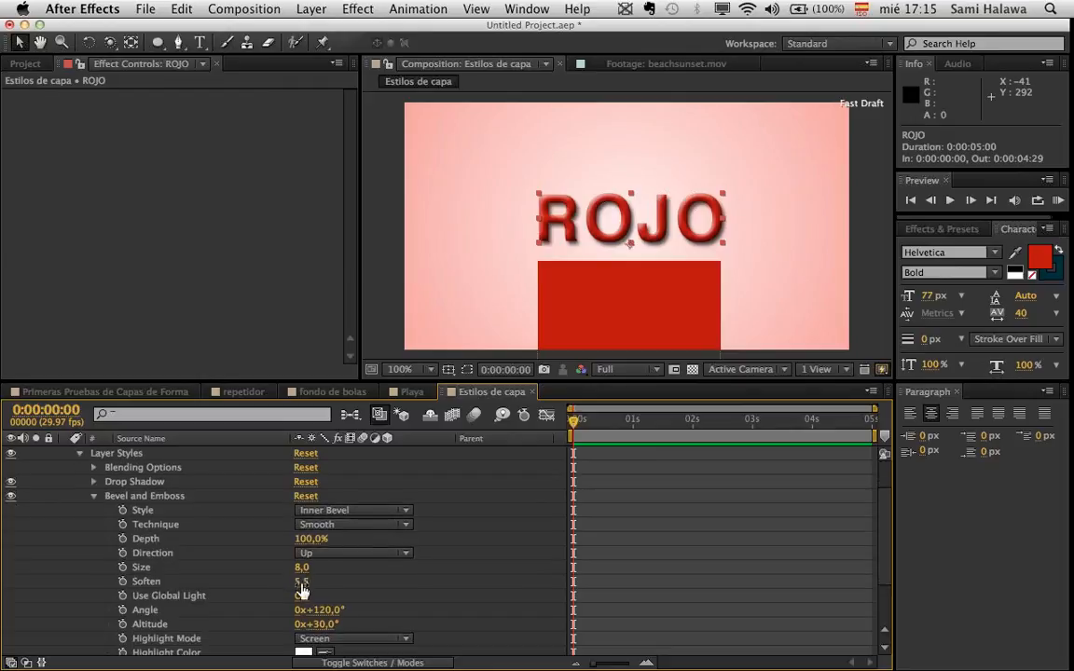
{"action": "scroll", "coordinate": [292, 587], "scroll_direction": "down", "scroll_amount": 1}
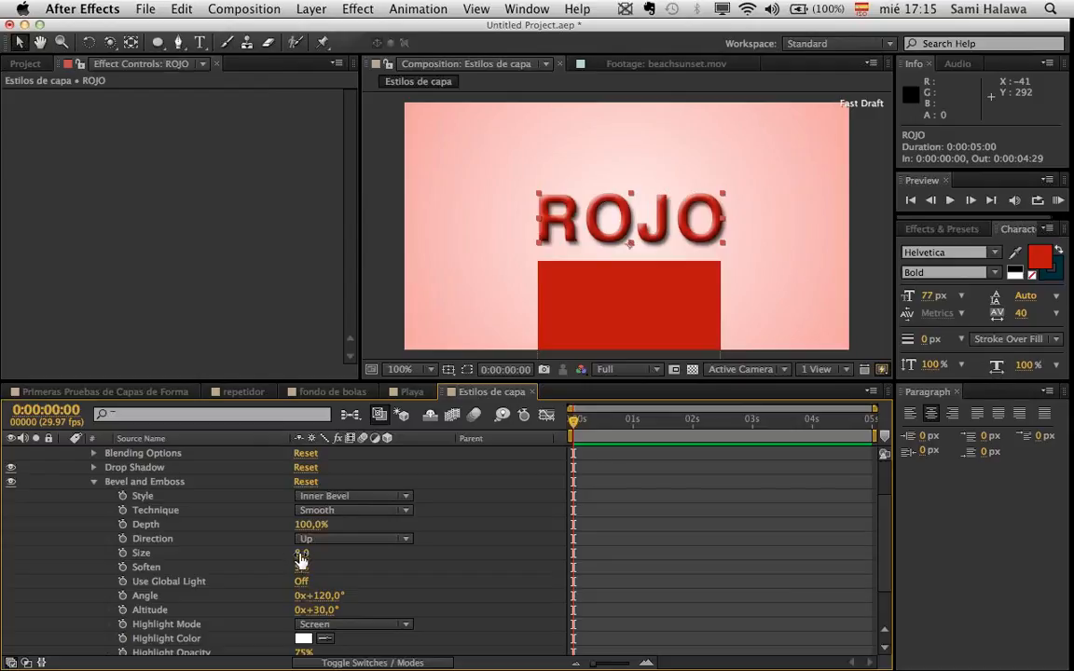
{"action": "scroll", "coordinate": [303, 569], "scroll_direction": "down", "scroll_amount": 4}
{"action": "scroll", "coordinate": [304, 578], "scroll_direction": "up", "scroll_amount": 1}
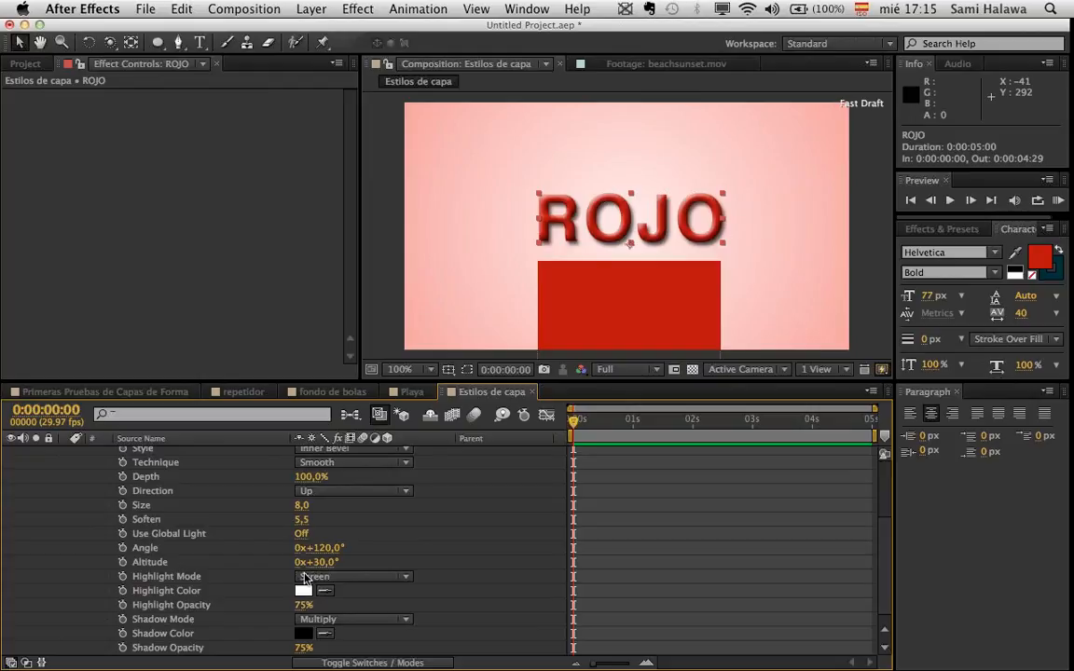
{"action": "left_click_drag", "start_coordinate": [315, 562], "coordinate": [289, 562]}
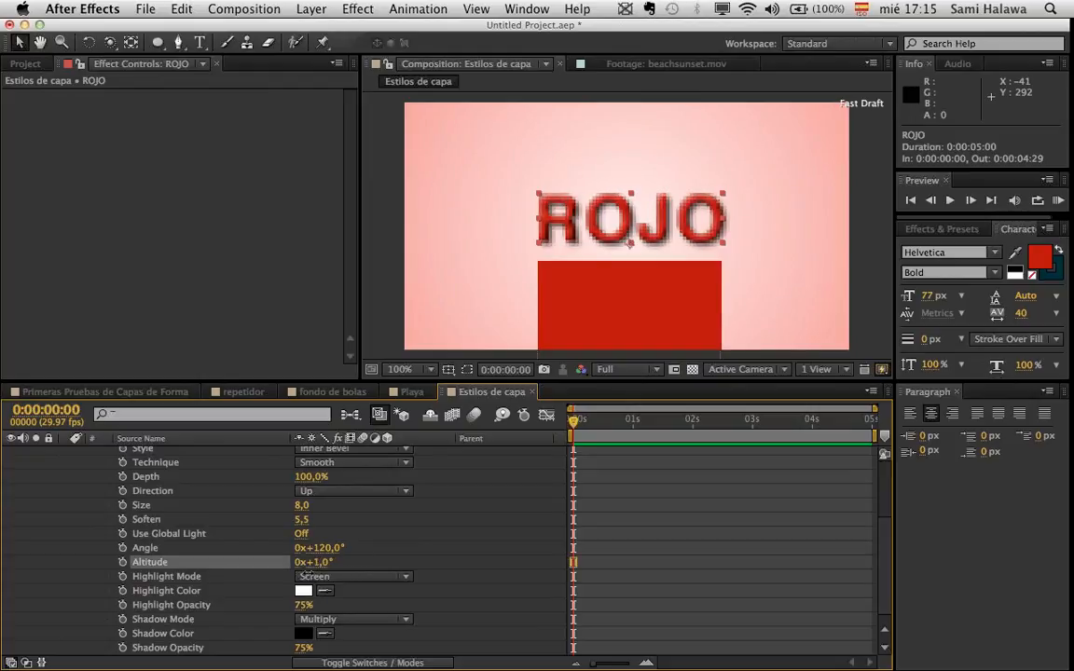
{"action": "key", "text": "super+z"}
- Collapse the Bevel and Emboss settings and set the ROJO layer's Drop Shadow Distance to 0 and Opacity to 100%
{"action": "scroll", "coordinate": [112, 499], "scroll_direction": "up", "scroll_amount": 2}
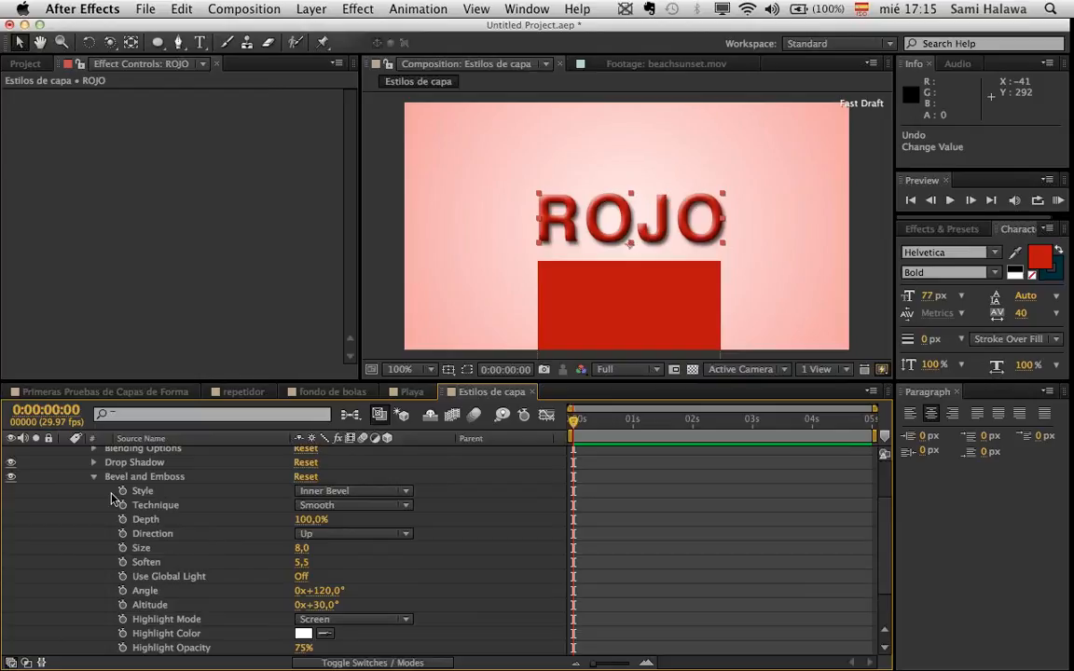
{"action": "left_click", "coordinate": [94, 478]}
{"action": "left_click", "coordinate": [134, 539]}
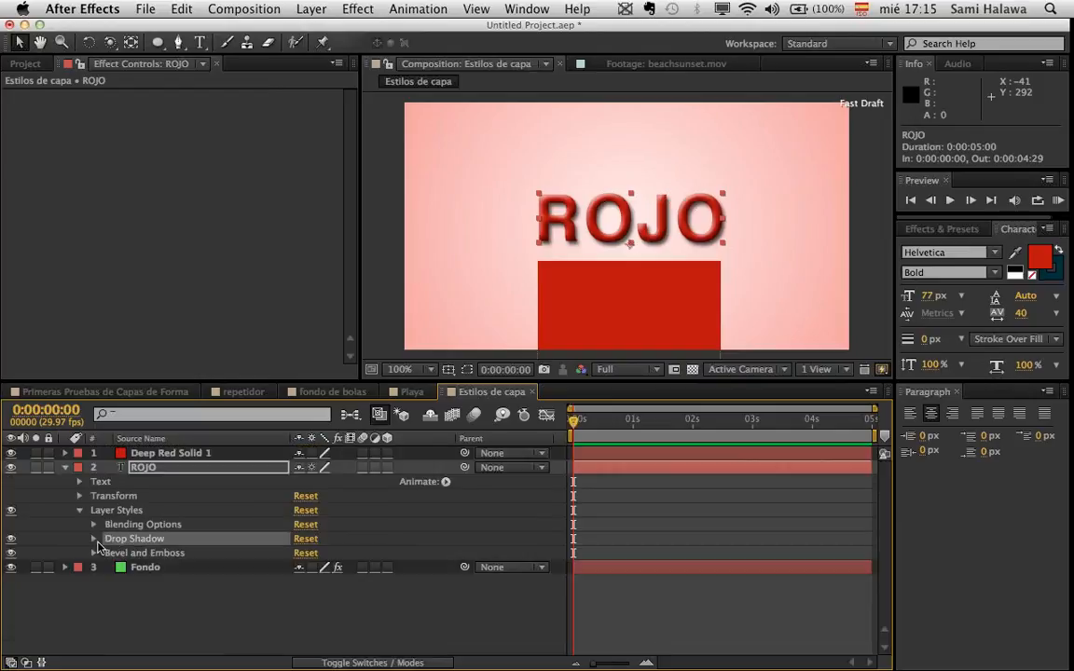
{"action": "left_click", "coordinate": [93, 540]}
{"action": "scroll", "coordinate": [149, 532], "scroll_direction": "down", "scroll_amount": 2}
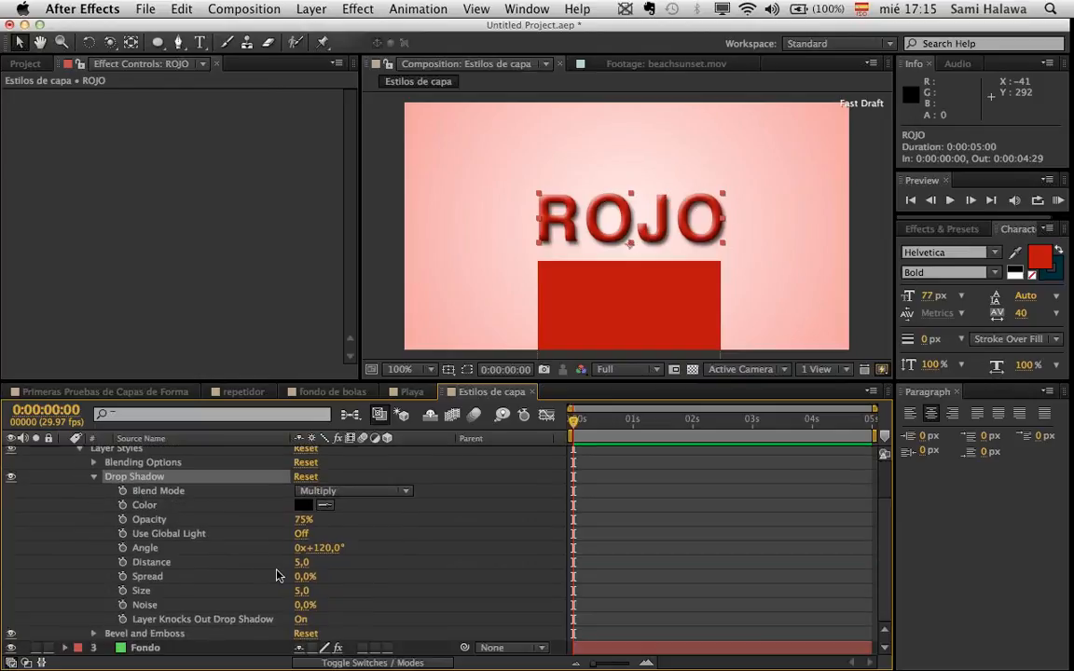
{"action": "left_click_drag", "start_coordinate": [302, 563], "coordinate": [291, 563]}
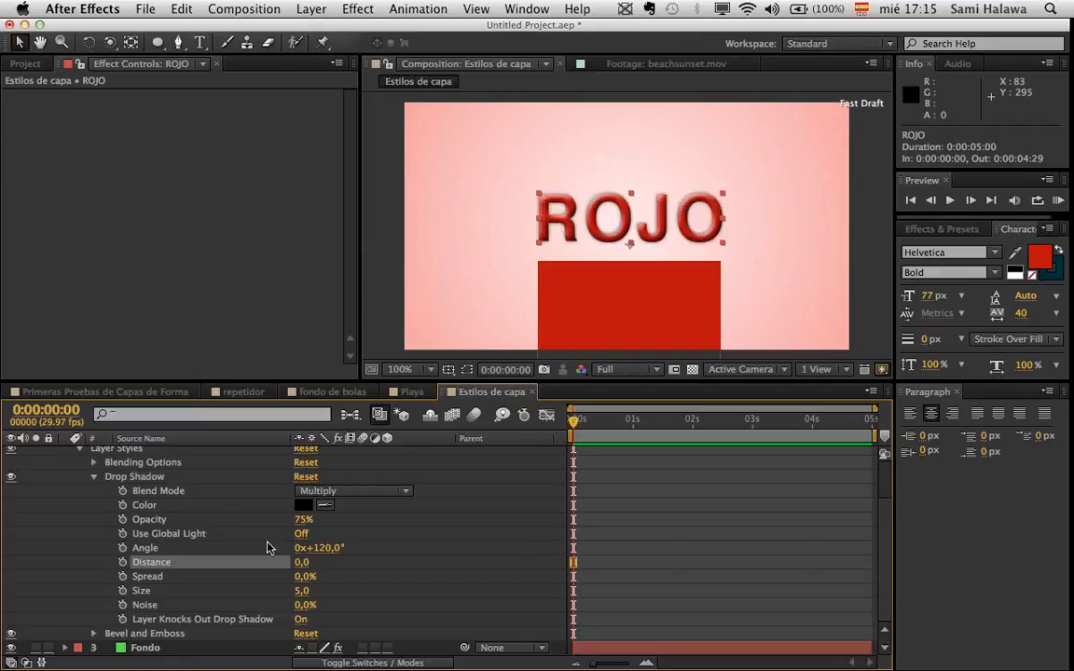
{"action": "left_click_drag", "start_coordinate": [303, 519], "coordinate": [345, 519]}
{"action": "scroll", "coordinate": [688, 318], "scroll_direction": "up", "scroll_amount": 1}
{"action": "scroll", "coordinate": [688, 318], "scroll_direction": "down", "scroll_amount": 1}
{"action": "scroll", "coordinate": [56, 532], "scroll_direction": "up", "scroll_amount": 2}
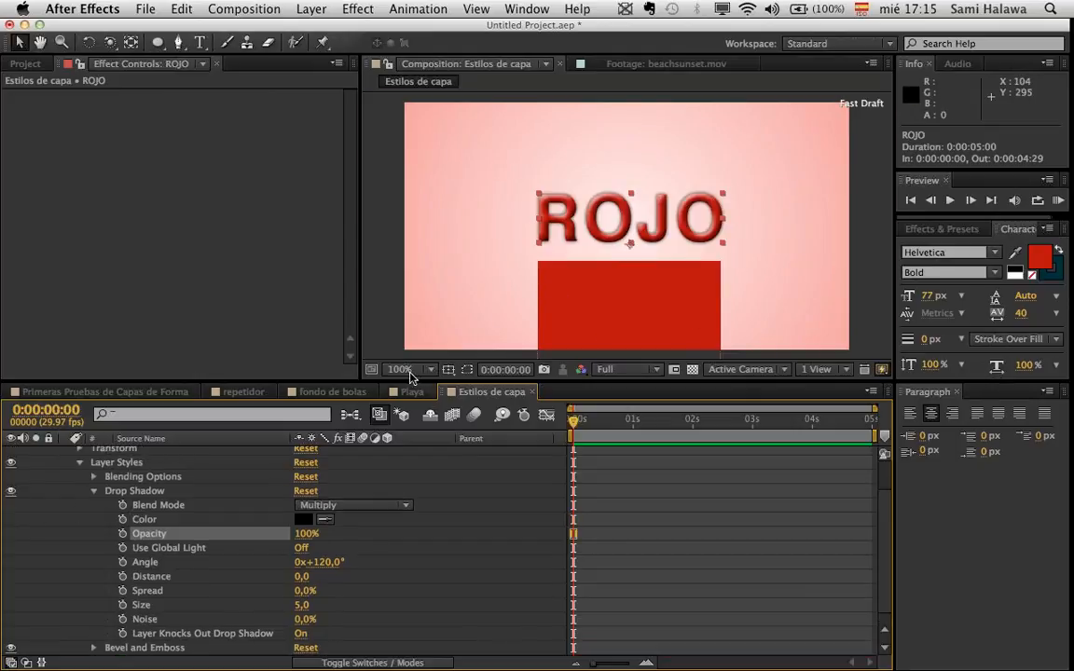
- Add a Gradient Overlay layer style to the ROJO text layer and collapse the layer's properties
{"action": "scroll", "coordinate": [180, 532], "scroll_direction": "up", "scroll_amount": 1}
{"action": "left_click", "coordinate": [65, 467]}
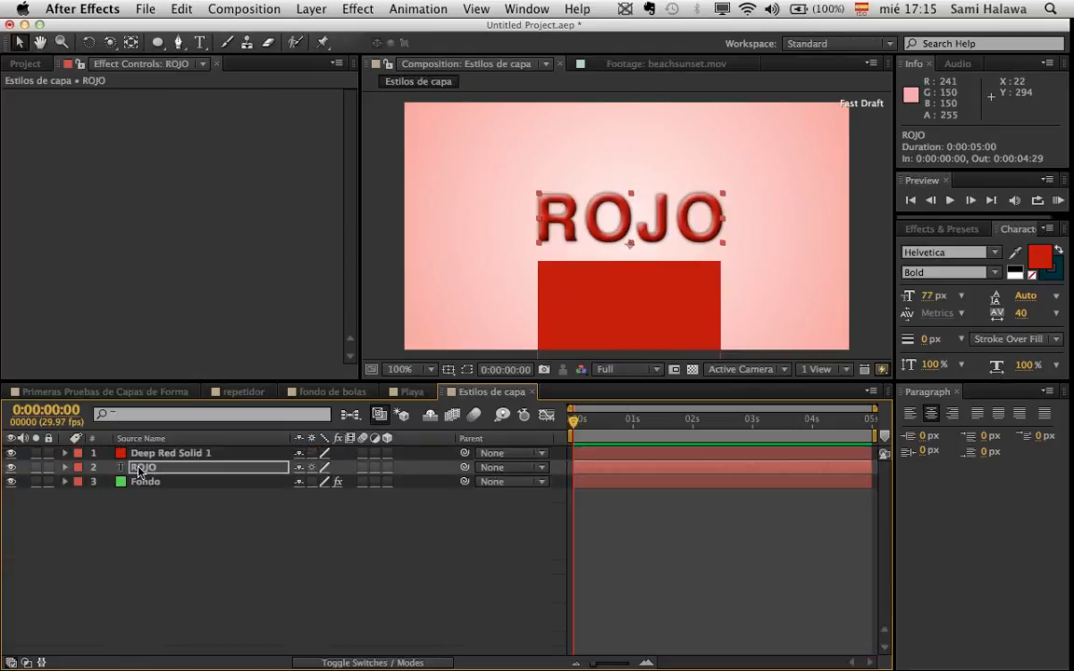
{"action": "right_click", "coordinate": [155, 467]}
{"action": "mouse_move", "coordinate": [336, 285]}
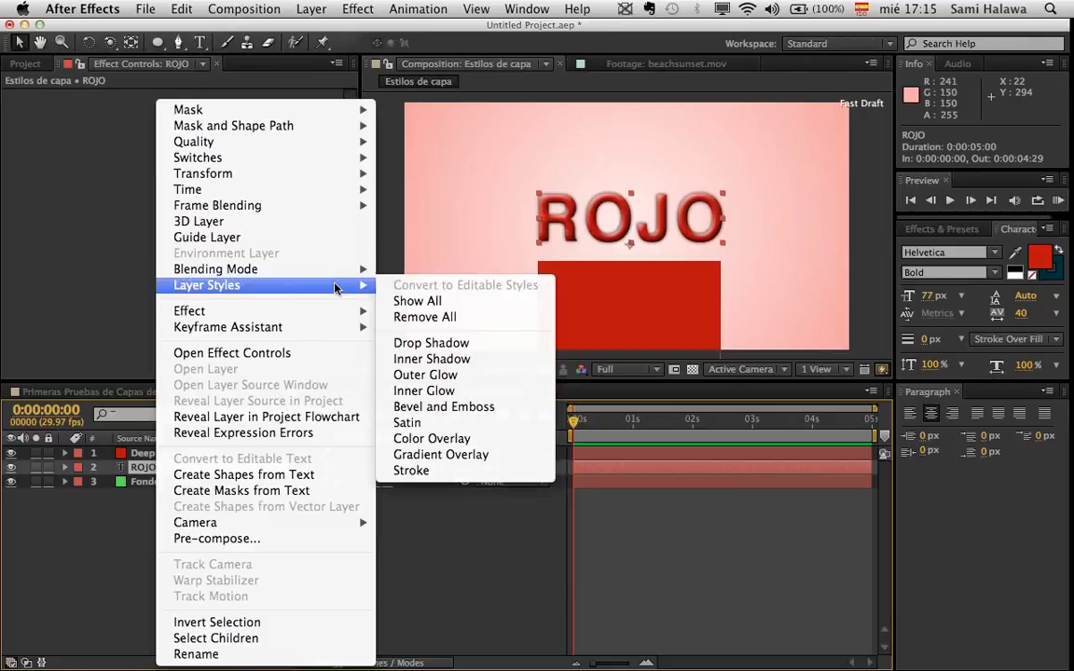
{"action": "left_click", "coordinate": [472, 463]}
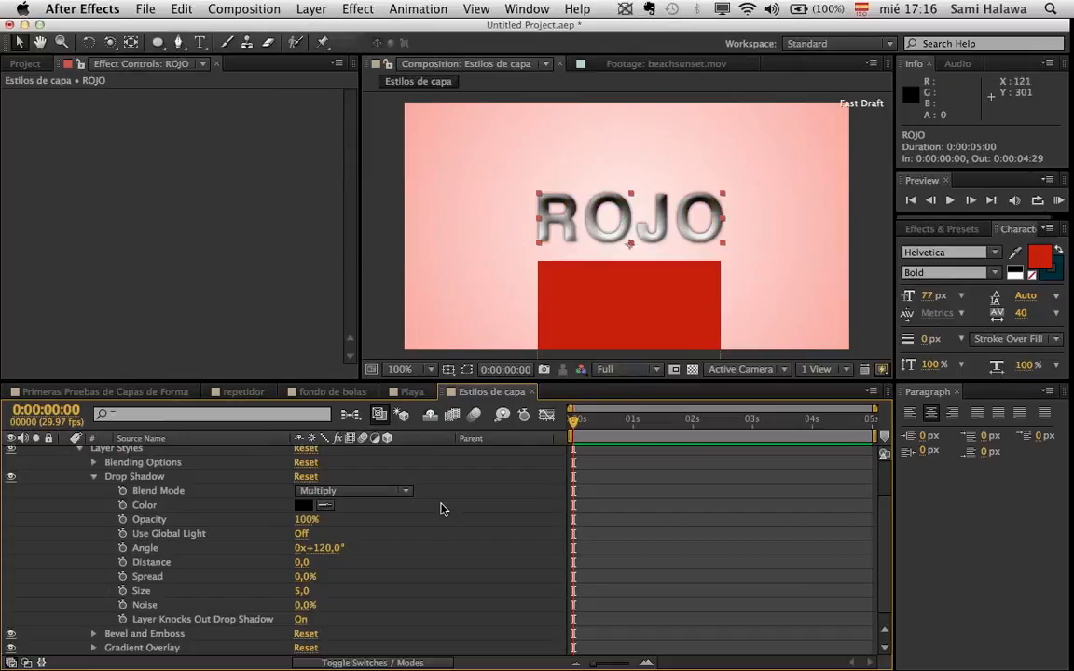
{"action": "scroll", "coordinate": [147, 492], "scroll_direction": "up", "scroll_amount": 3}
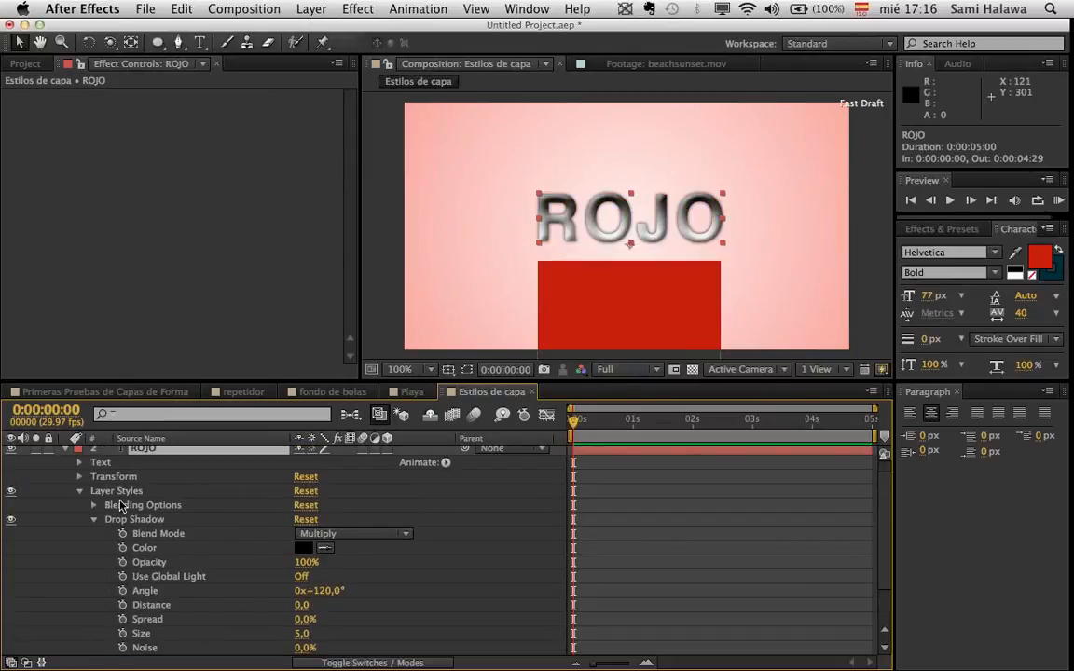
{"action": "scroll", "coordinate": [122, 507], "scroll_direction": "up", "scroll_amount": 1}
{"action": "left_click", "coordinate": [66, 463]}
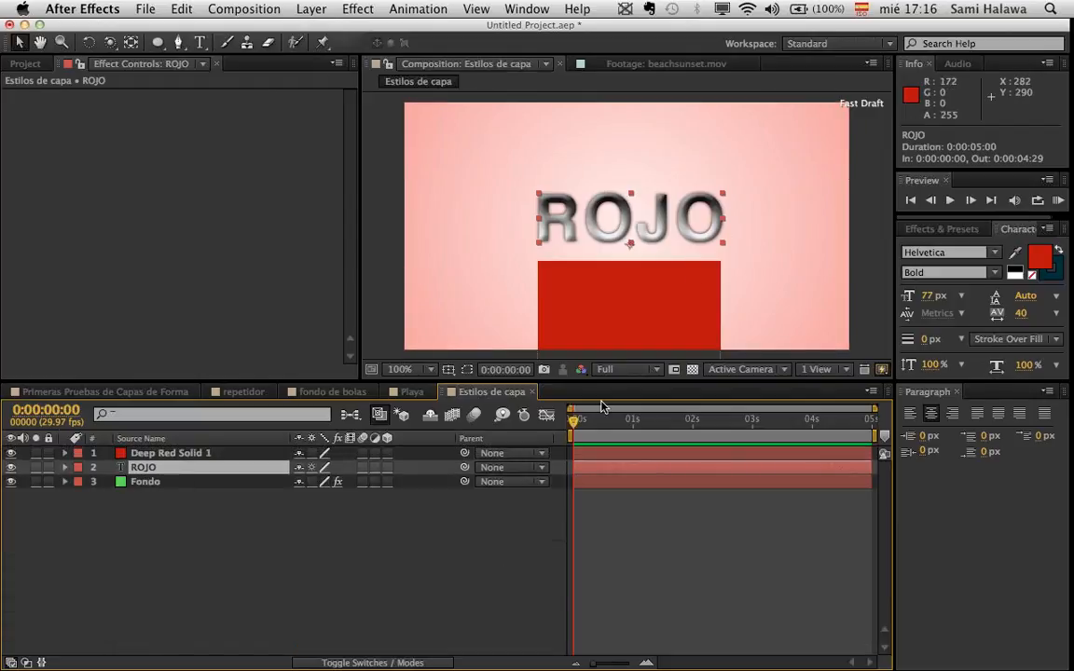
- Move to 0:00:01:13 and turn off the ROJO layer's Drop Shadow, Bevel and Emboss, and Gradient Overlay styles
{"action": "left_click", "coordinate": [660, 420]}
{"action": "left_click", "coordinate": [476, 542]}
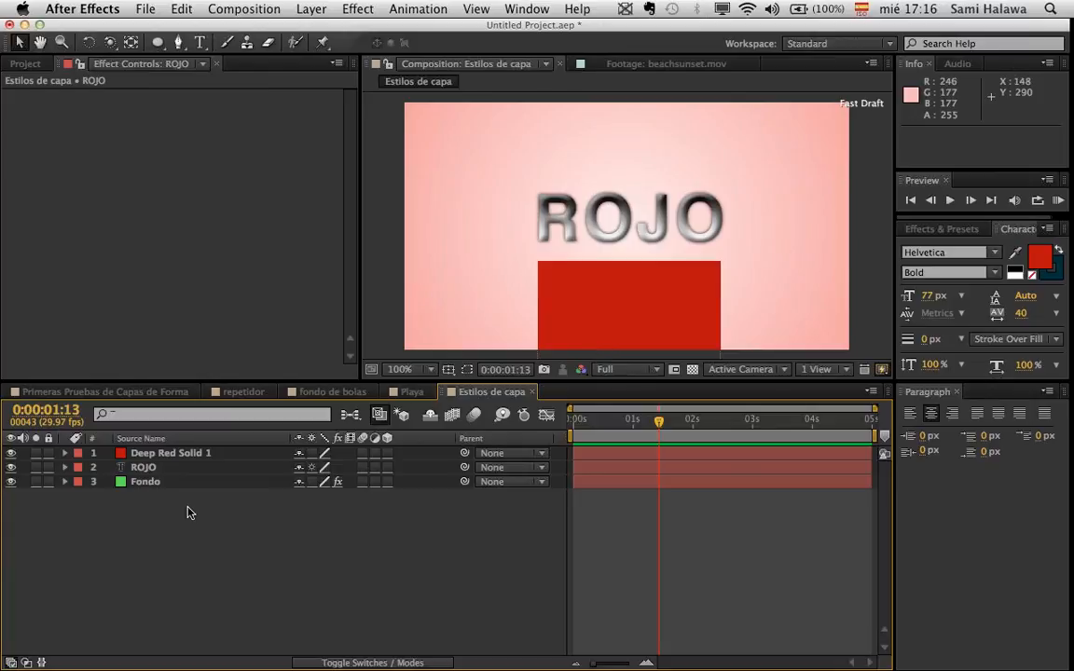
{"action": "left_click", "coordinate": [65, 468]}
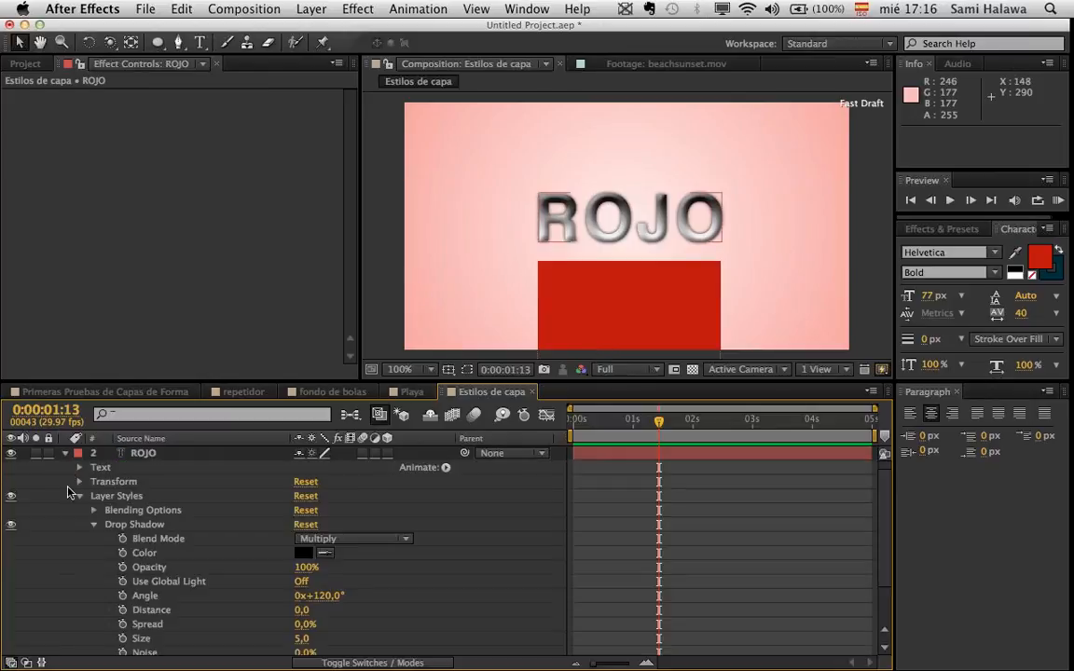
{"action": "left_click", "coordinate": [94, 525]}
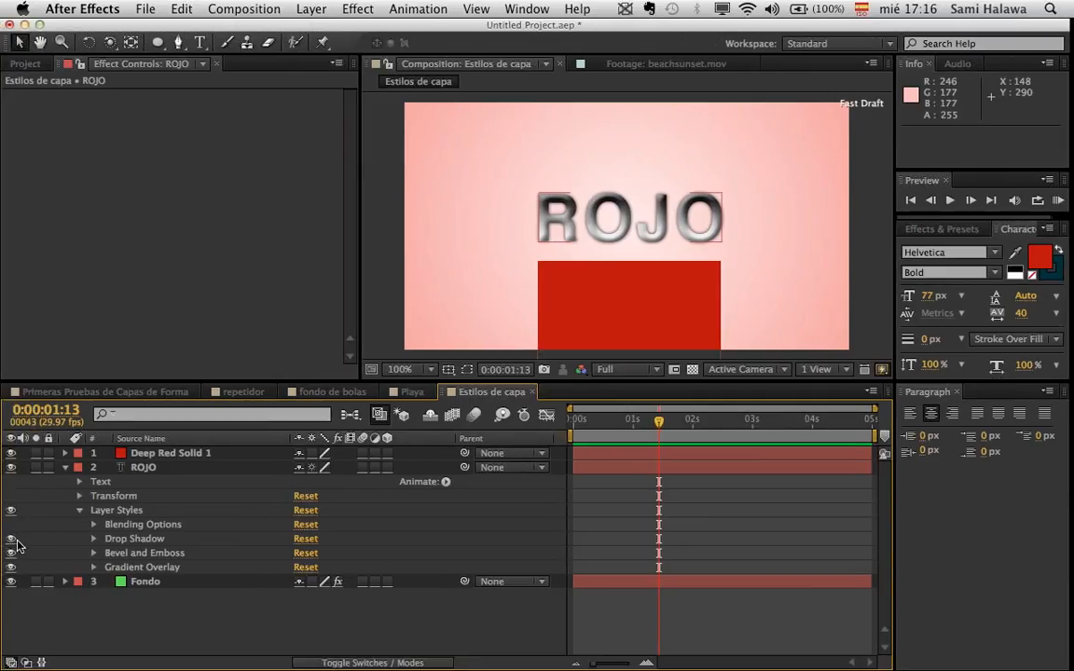
{"action": "left_click_drag", "start_coordinate": [11, 539], "coordinate": [11, 567]}
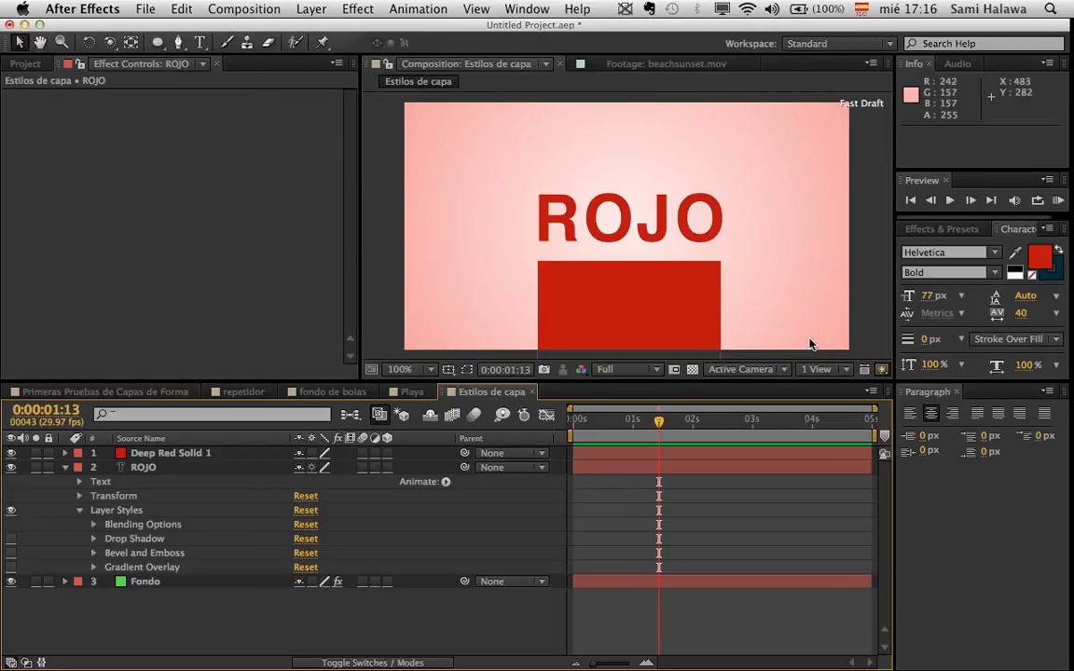
{"action": "left_click", "coordinate": [205, 526]}
- Add a Stroke layer style to the ROJO text layer
{"action": "right_click", "coordinate": [211, 467]}
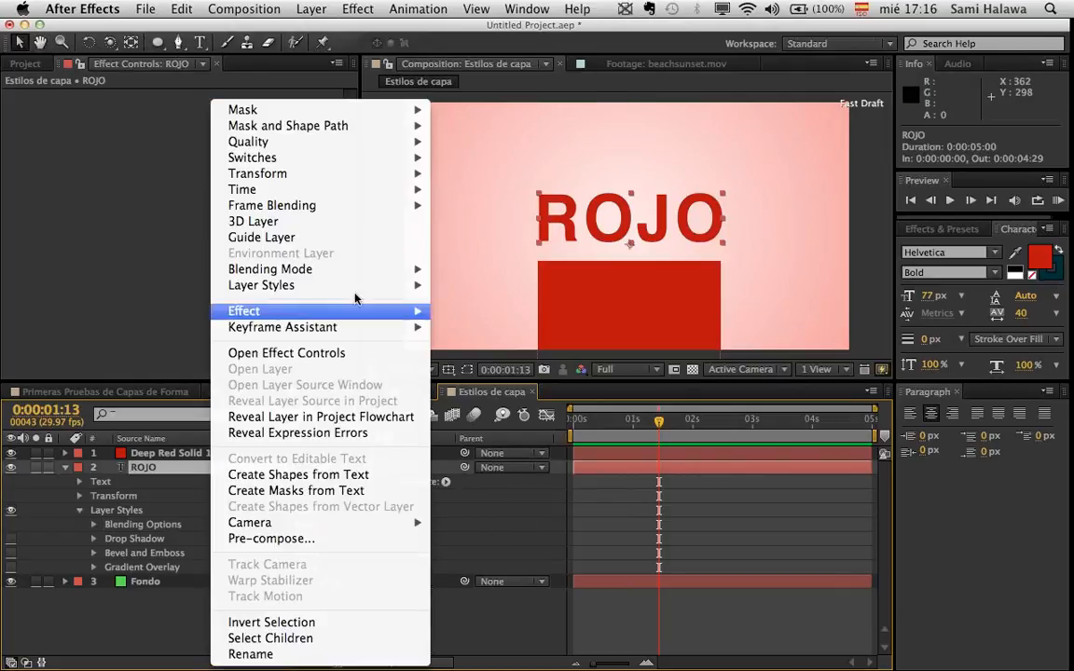
{"action": "mouse_move", "coordinate": [327, 285]}
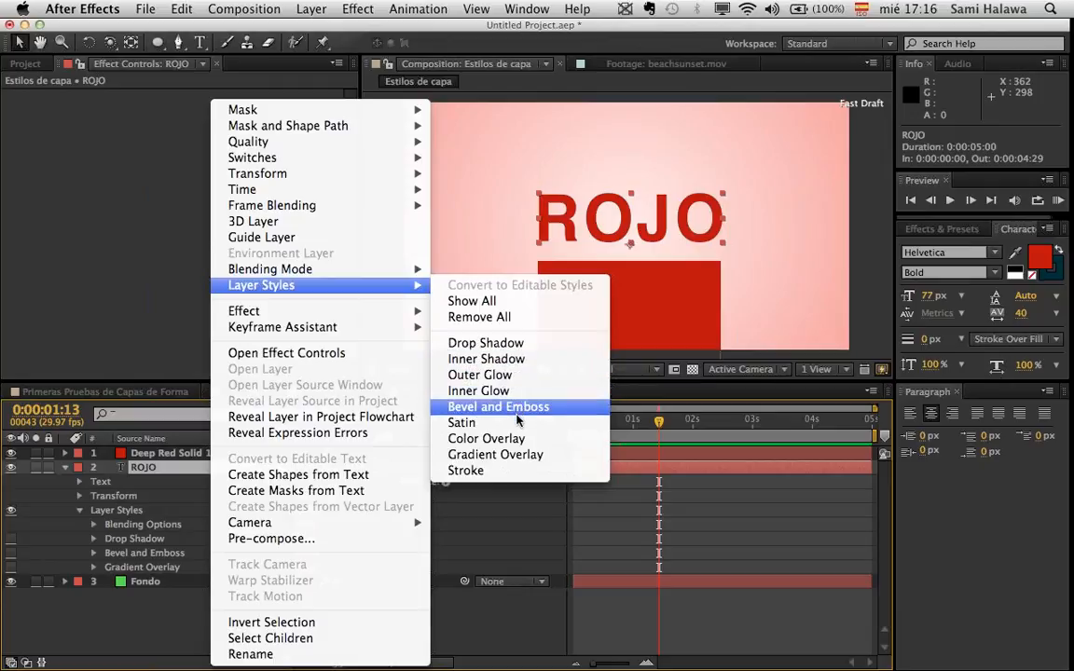
{"action": "left_click", "coordinate": [523, 471]}
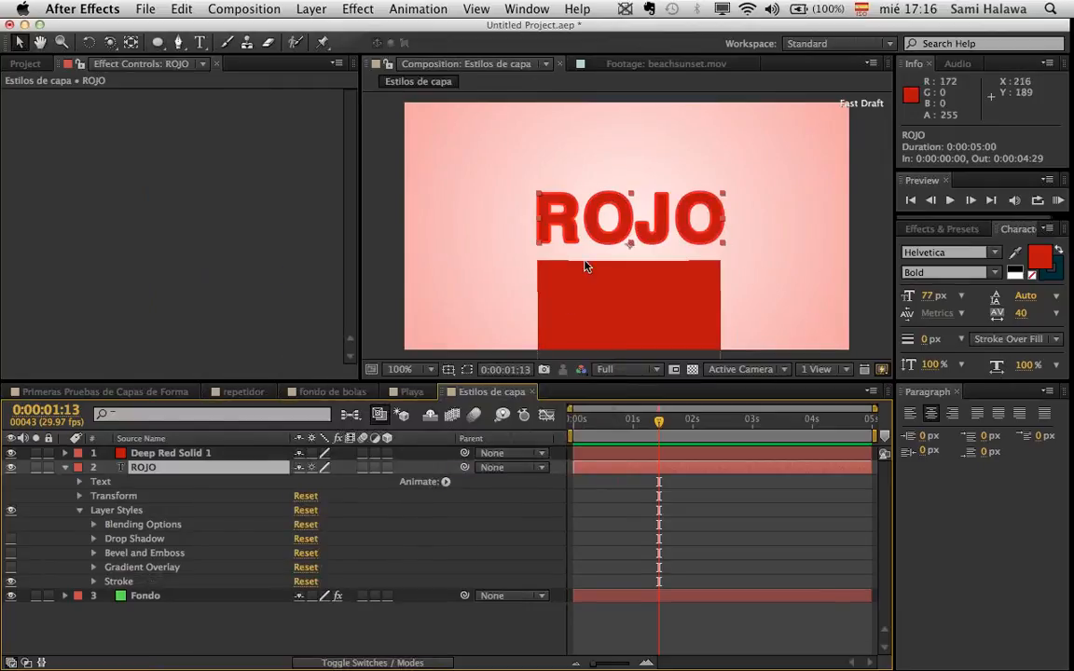
- Expand the ROJO layer's Stroke settings and set the stroke color to dark red 660000
{"action": "left_click", "coordinate": [93, 582]}
{"action": "scroll", "coordinate": [275, 585], "scroll_direction": "down", "scroll_amount": 1}
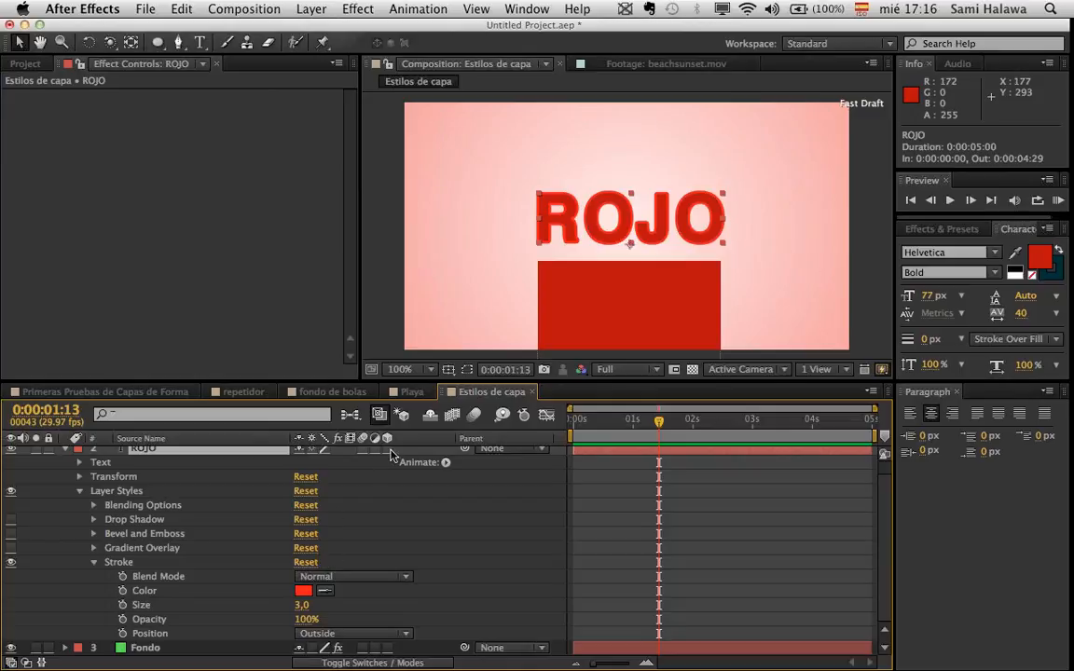
{"action": "left_click", "coordinate": [303, 590]}
{"action": "left_click_drag", "start_coordinate": [422, 496], "coordinate": [490, 495]}
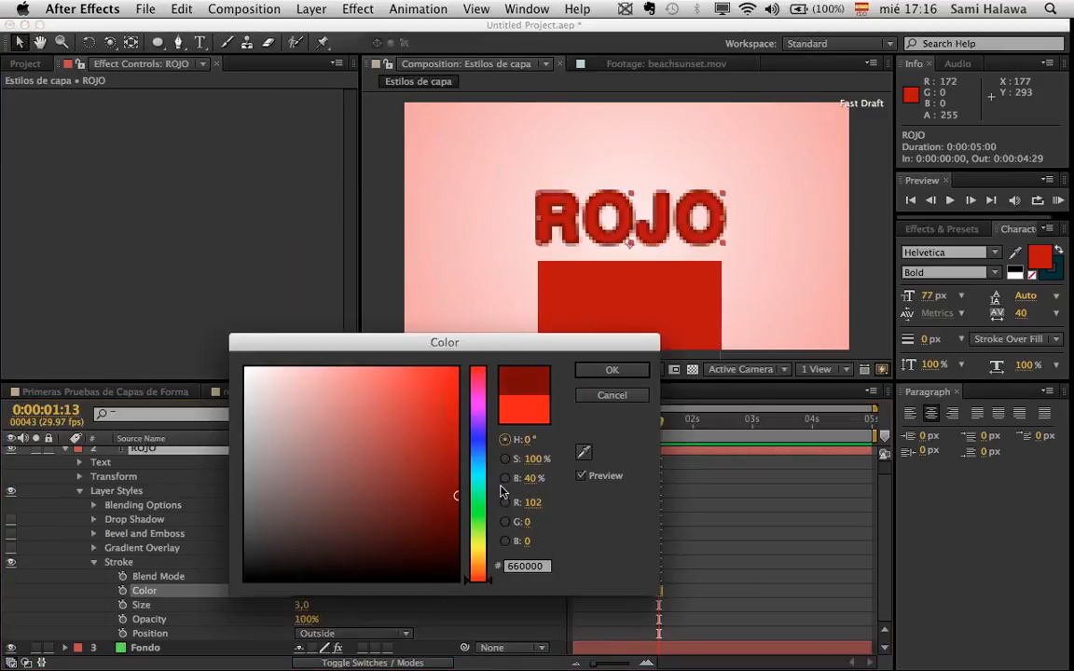
{"action": "left_click", "coordinate": [633, 376]}
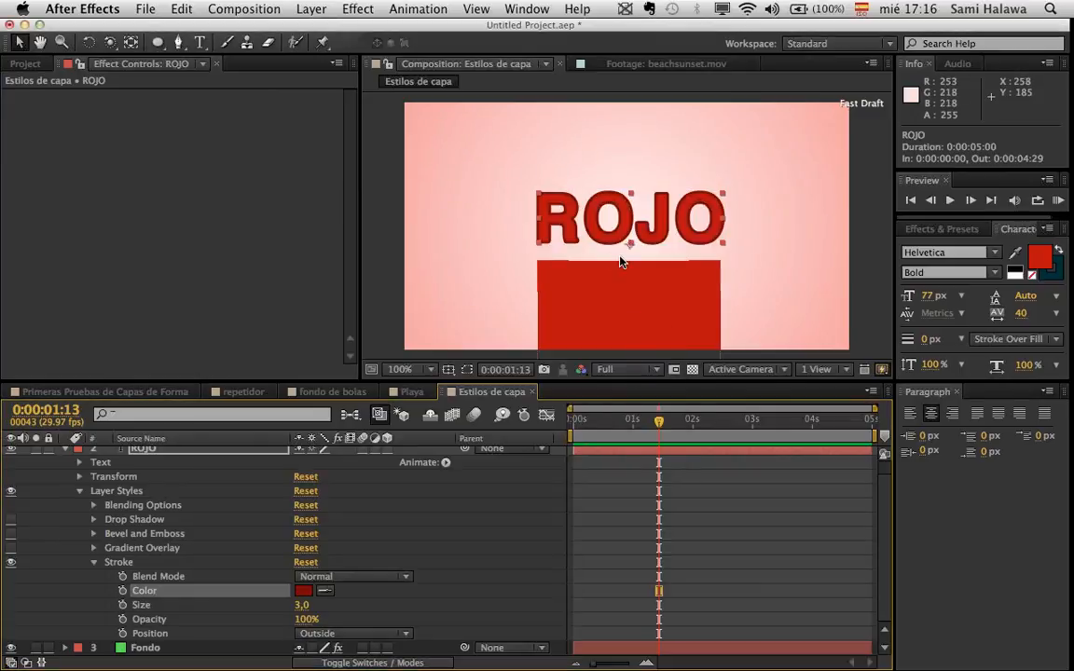
- Animate the ROJO layer's Position with keyframes from 126, 168.5 at 0:00:00:00 to 387, 168.5 at 0:00:00:05
{"action": "scroll", "coordinate": [220, 509], "scroll_direction": "up", "scroll_amount": 1}
{"action": "left_click", "coordinate": [223, 467]}
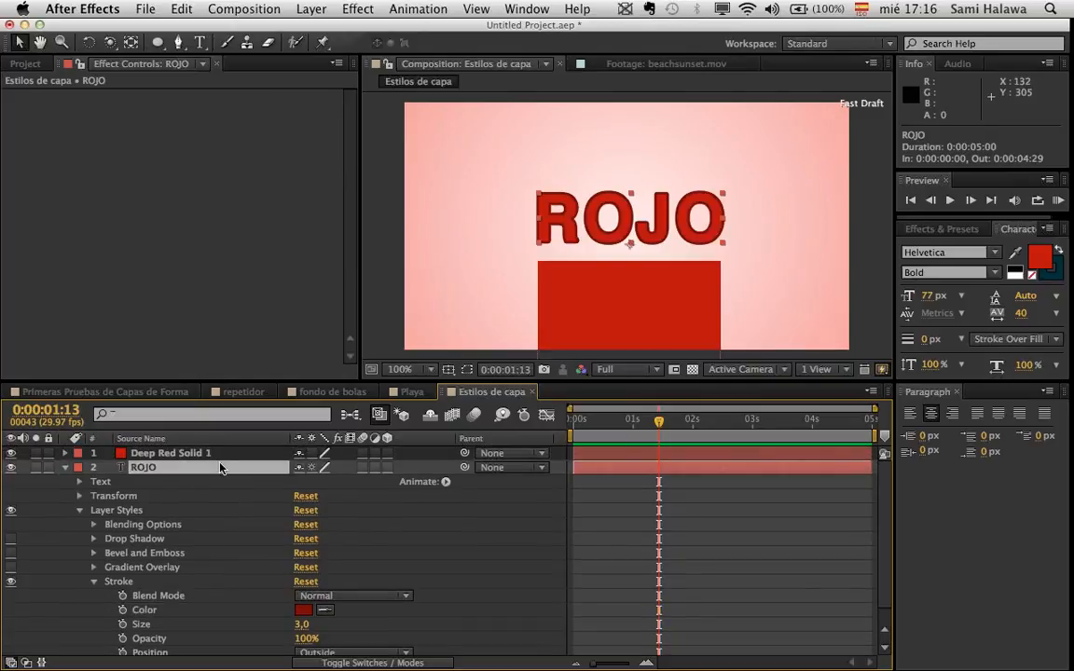
{"action": "key", "text": "p"}
{"action": "key", "text": "Home"}
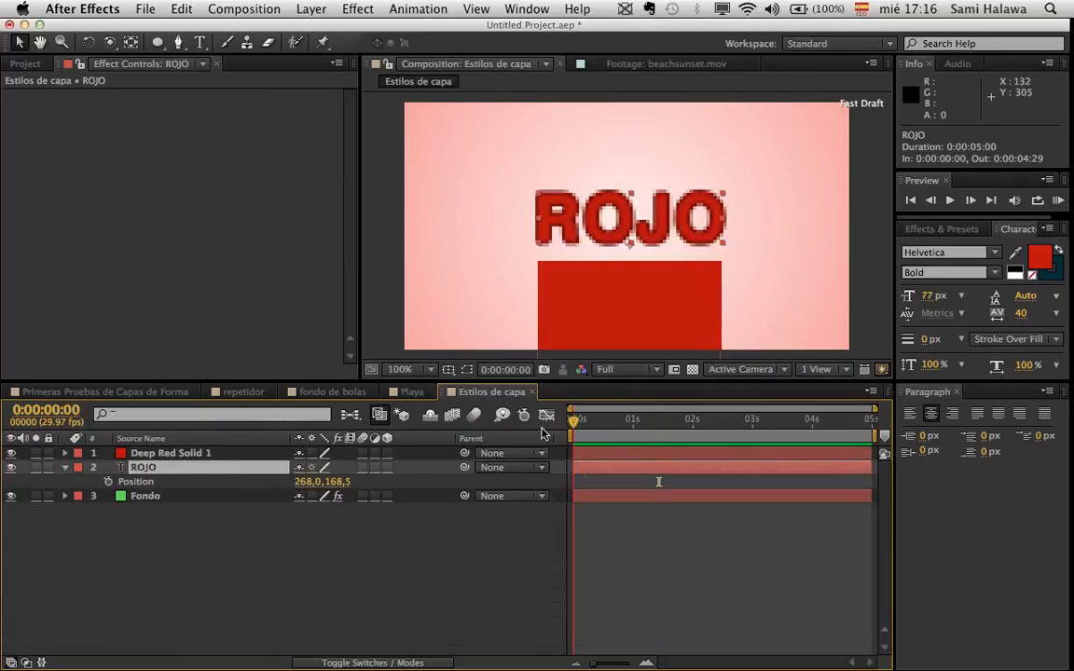
{"action": "left_click", "coordinate": [108, 482]}
{"action": "left_click", "coordinate": [594, 419]}
{"action": "left_click_drag", "start_coordinate": [589, 420], "coordinate": [557, 424]}
{"action": "left_click_drag", "start_coordinate": [631, 219], "coordinate": [531, 219]}
{"action": "left_click_drag", "start_coordinate": [627, 410], "coordinate": [582, 419]}
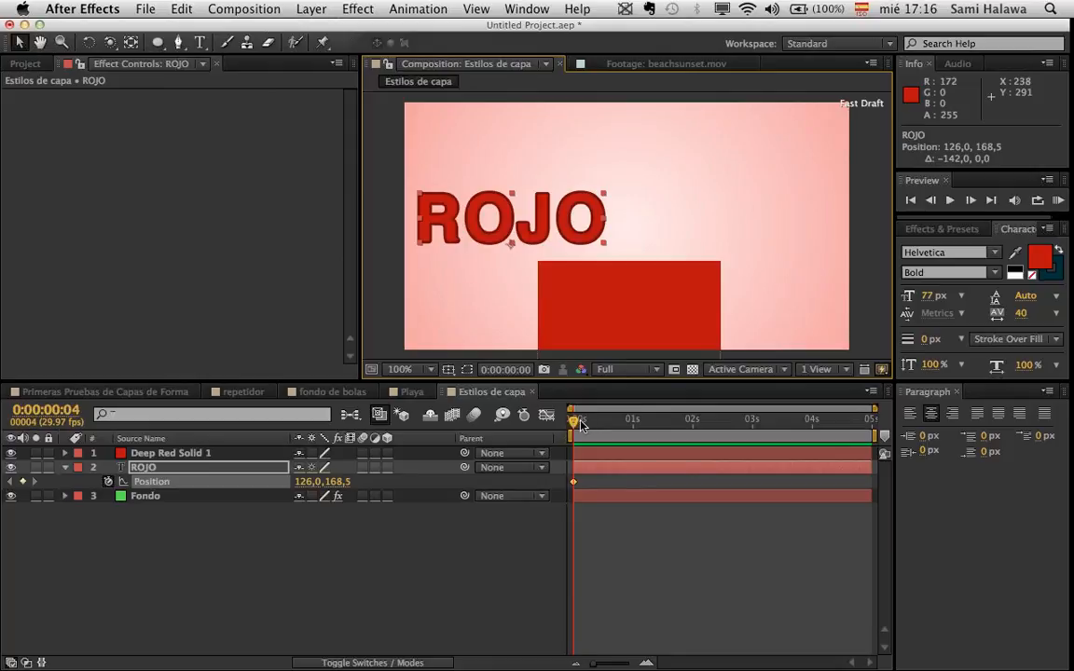
{"action": "left_click_drag", "start_coordinate": [563, 239], "coordinate": [802, 240]}
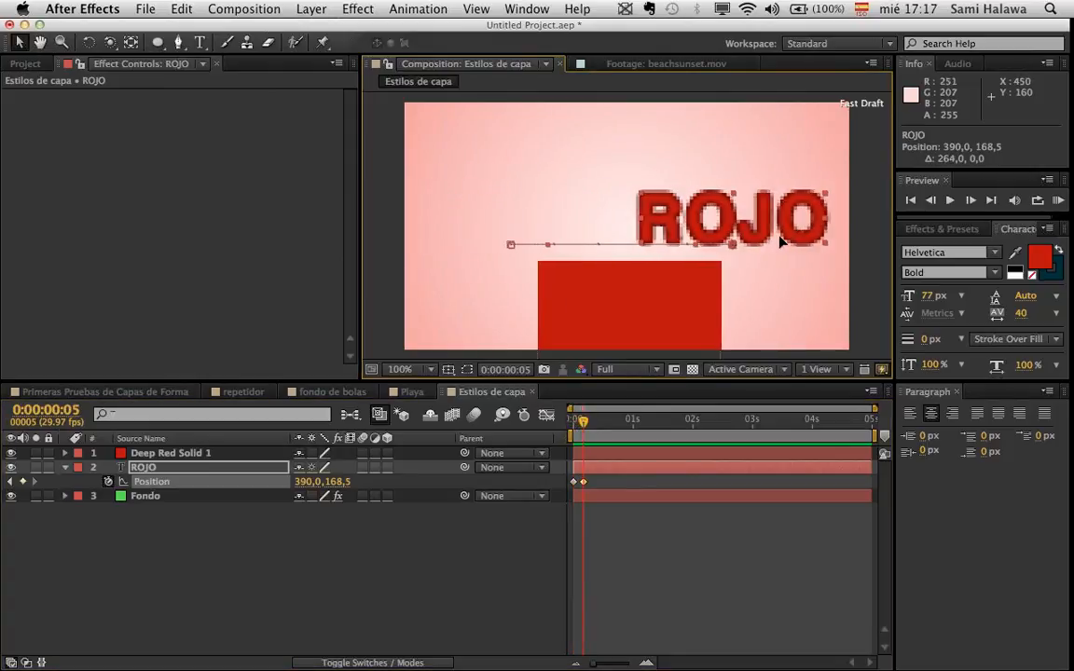
- Enable motion blur for the composition and the ROJO layer, and inspect the moving letters up close at 0:00:00:04
{"action": "left_click", "coordinate": [473, 415]}
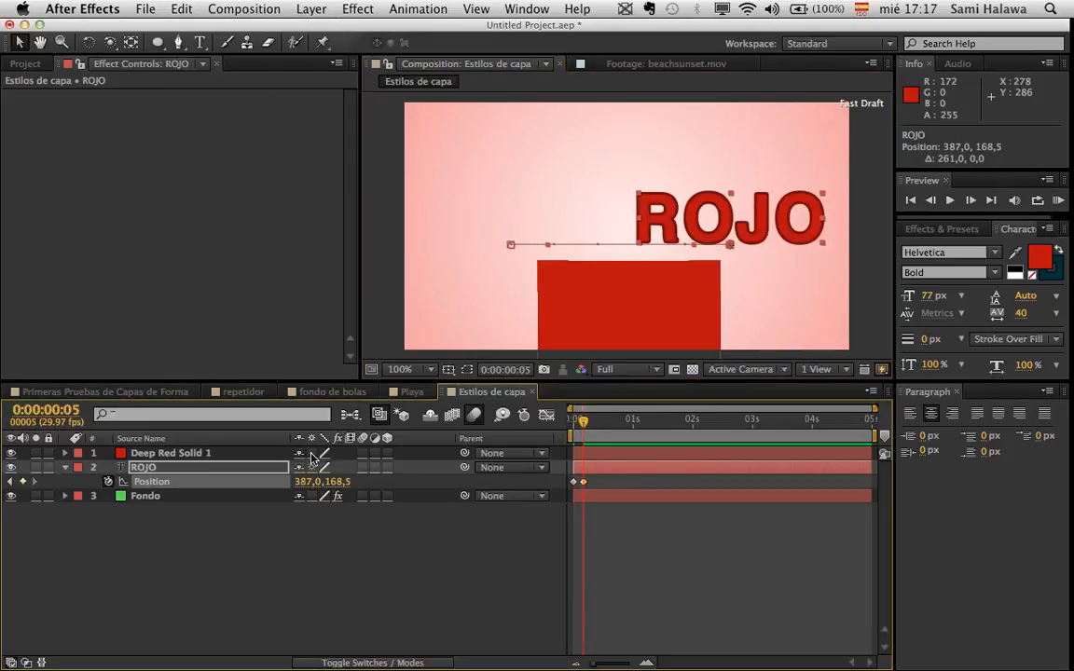
{"action": "left_click", "coordinate": [362, 467]}
{"action": "left_click", "coordinate": [578, 421]}
{"action": "scroll", "coordinate": [705, 315], "scroll_direction": "up", "scroll_amount": 1}
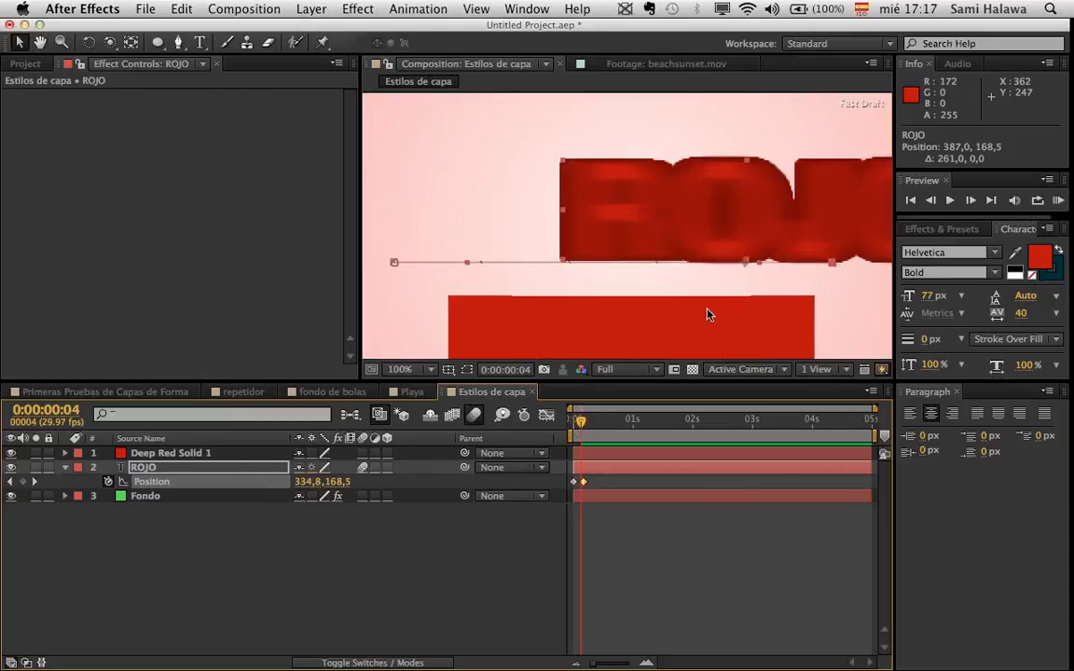
{"action": "key", "text": "space"}
{"action": "left_click_drag", "start_coordinate": [706, 274], "coordinate": [562, 276]}
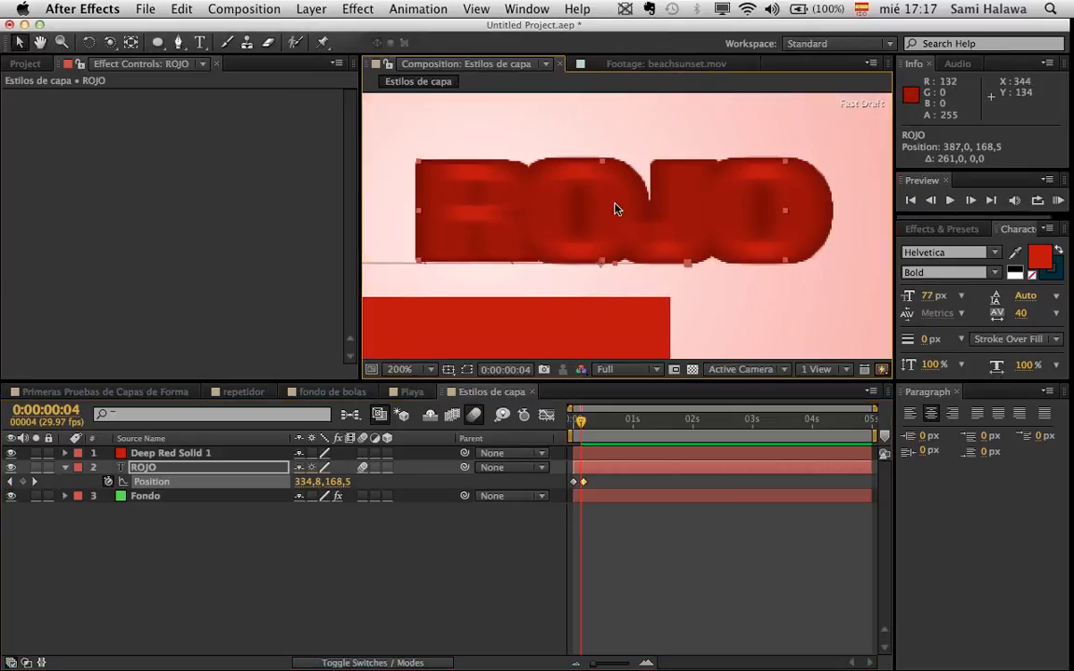
{"action": "key", "text": "comma"}
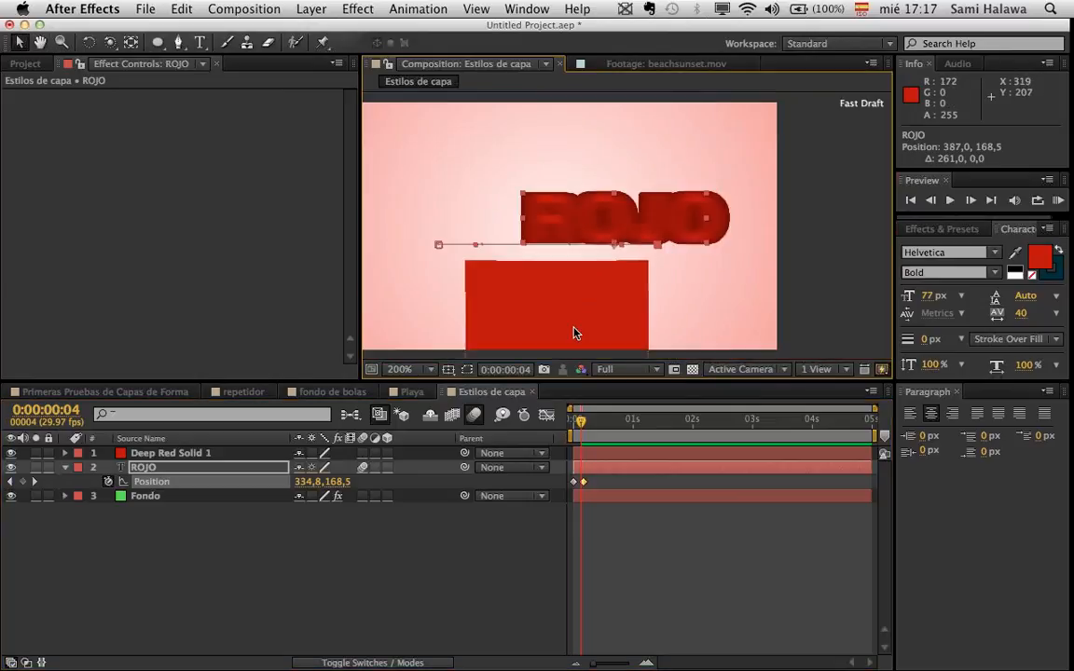
- Return to the first frame and bring the whole composition back into view
{"action": "left_click_drag", "start_coordinate": [580, 421], "coordinate": [573, 421]}
{"action": "key", "text": "space"}
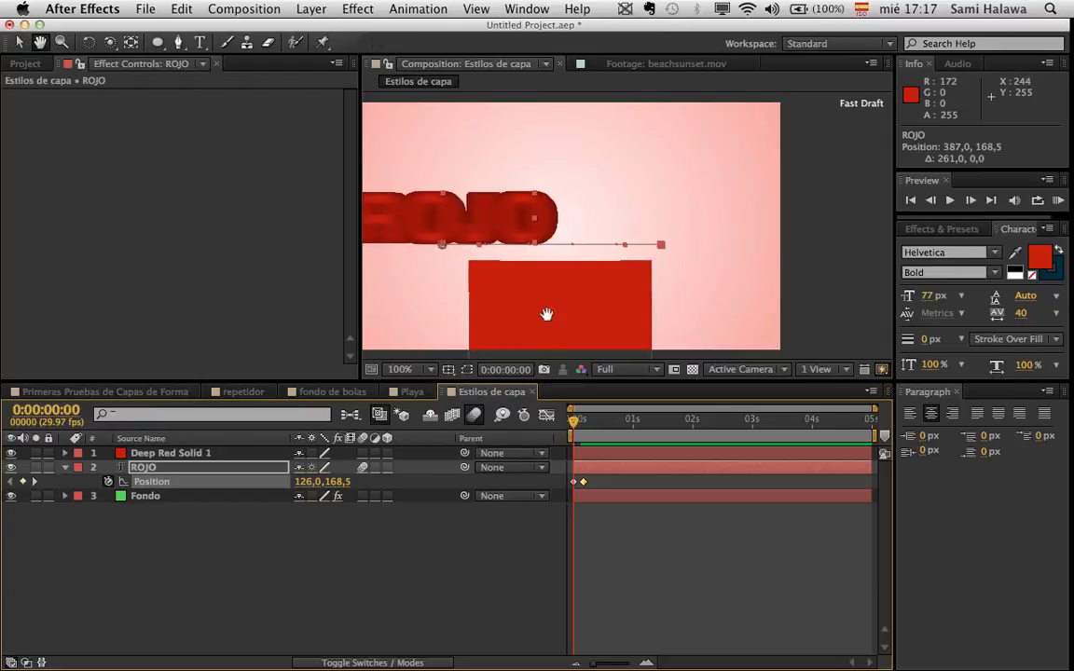
{"action": "left_click_drag", "start_coordinate": [537, 311], "coordinate": [635, 293]}
{"action": "left_click_drag", "start_coordinate": [579, 323], "coordinate": [573, 337]}
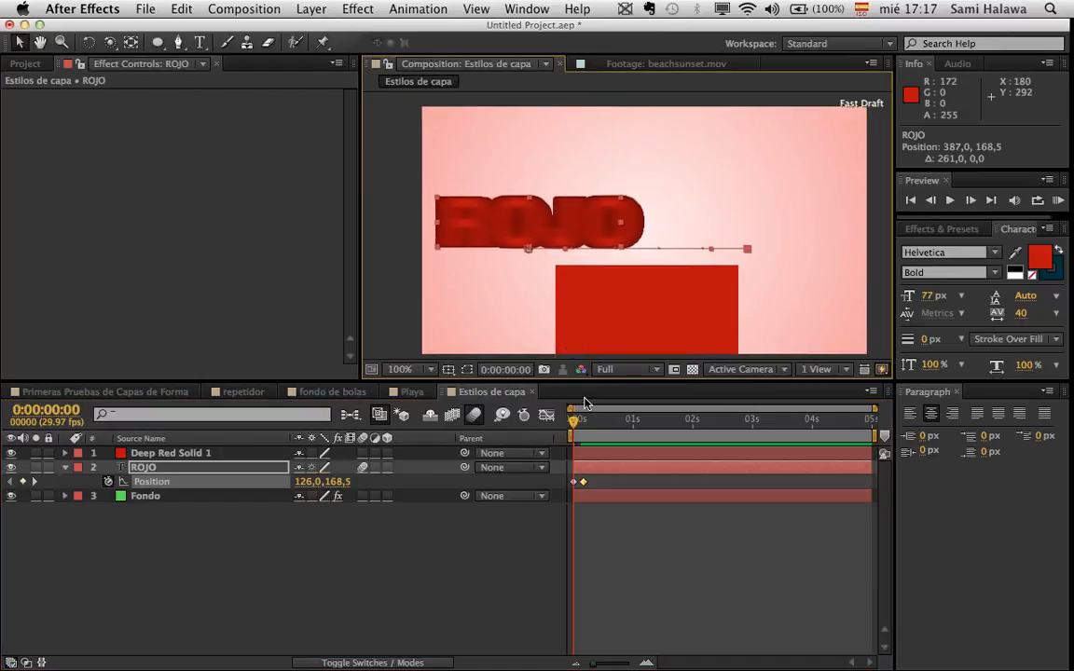
- Preview the motion-blurred ROJO animation and turn off all of the ROJO layer's styles
{"action": "key", "text": "space"}
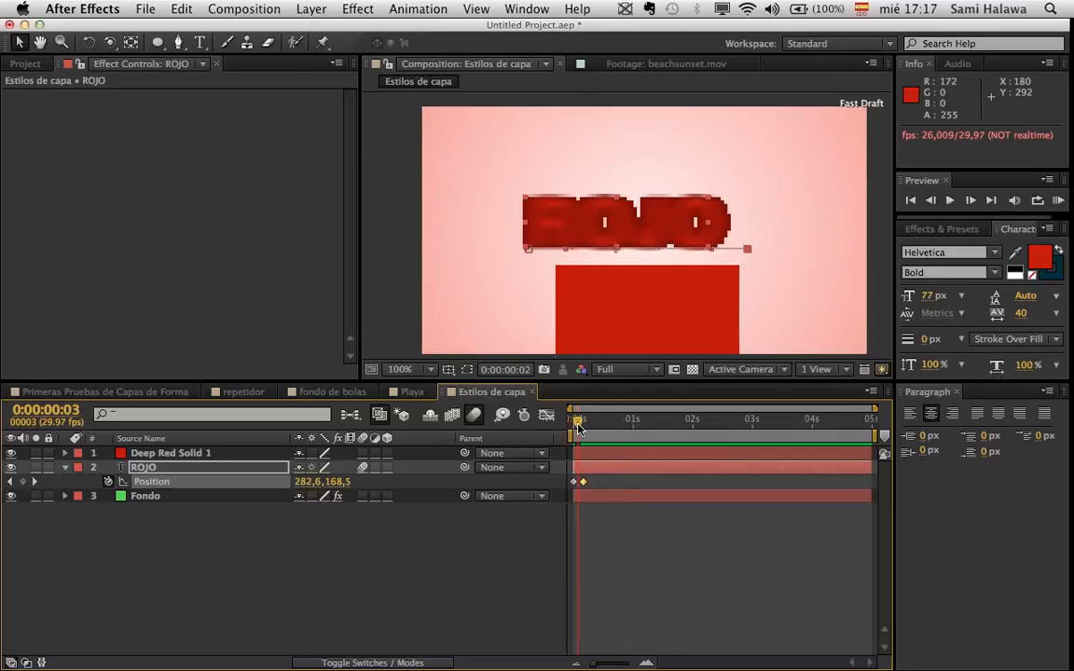
{"action": "key", "text": "space"}
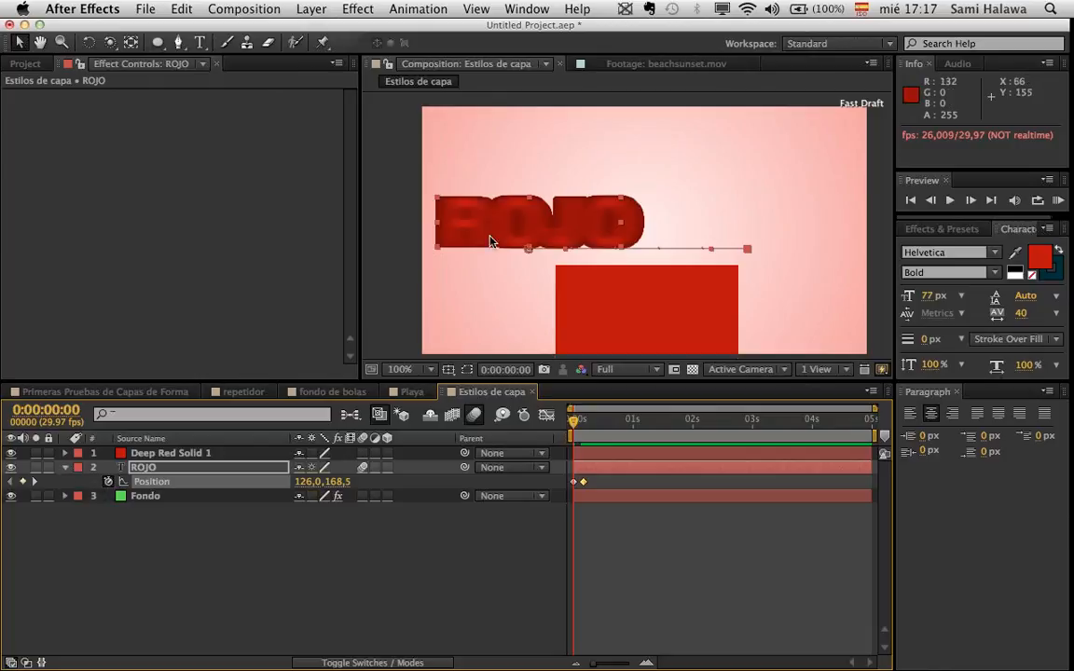
{"action": "left_click", "coordinate": [65, 467]}
{"action": "left_click", "coordinate": [65, 467]}
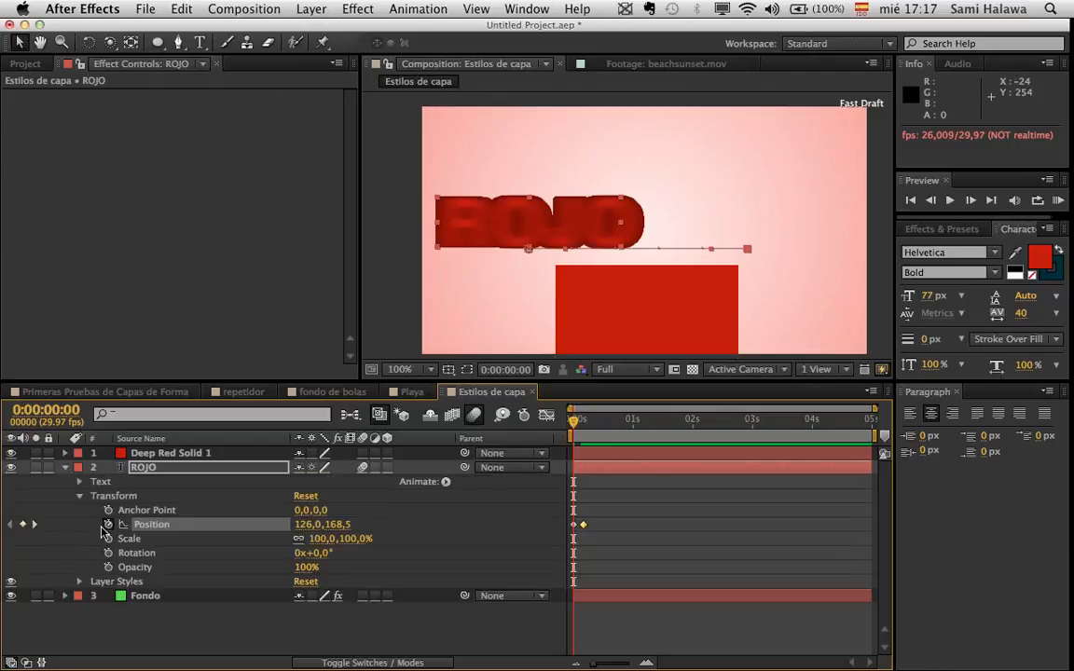
{"action": "left_click", "coordinate": [79, 581]}
{"action": "left_click", "coordinate": [79, 580]}
{"action": "left_click", "coordinate": [10, 582]}
- Give the ROJO text a 5 px character stroke in dark red 430000
{"action": "left_click", "coordinate": [1050, 269]}
{"action": "left_click", "coordinate": [1050, 268]}
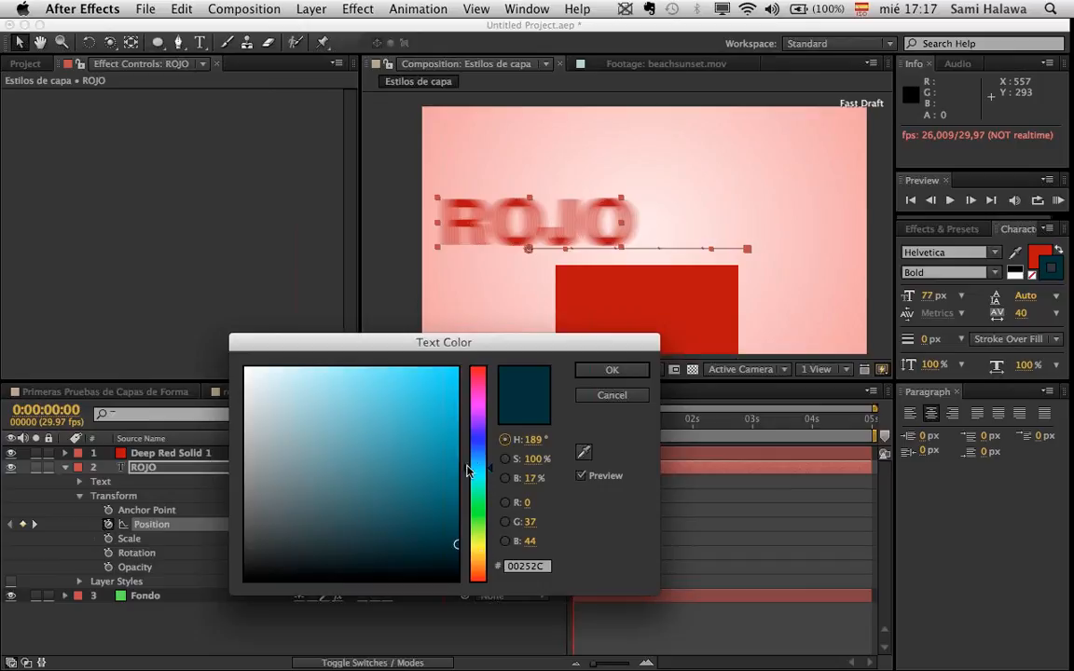
{"action": "left_click_drag", "start_coordinate": [473, 528], "coordinate": [478, 346]}
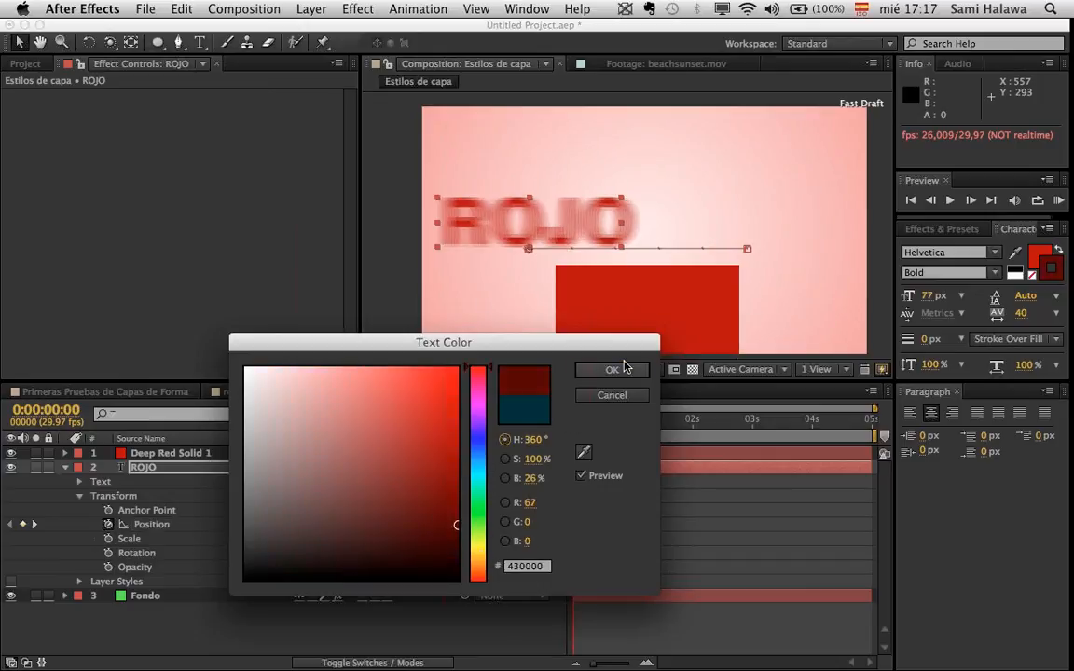
{"action": "left_click", "coordinate": [614, 369]}
{"action": "left_click_drag", "start_coordinate": [923, 340], "coordinate": [926, 339]}
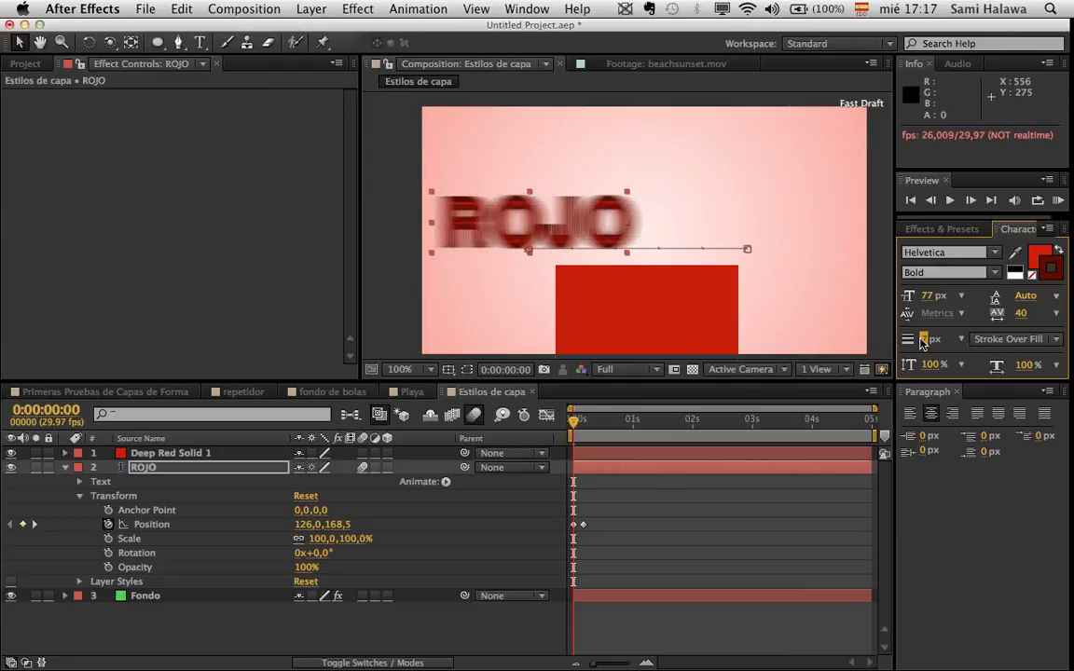
{"action": "left_click_drag", "start_coordinate": [925, 339], "coordinate": [923, 340]}
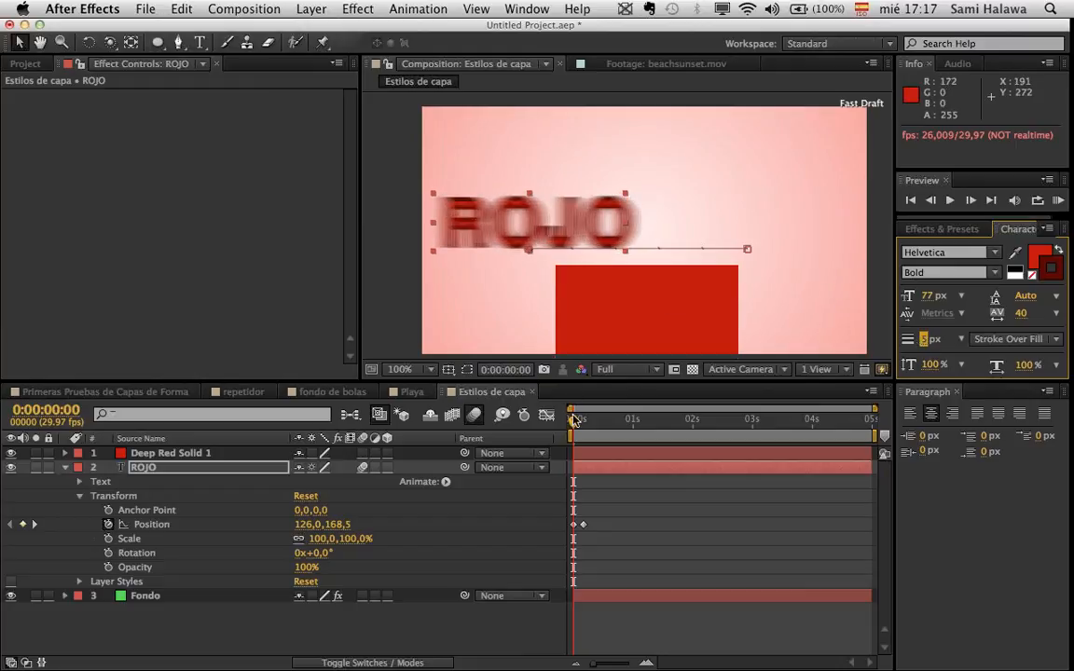
- Preview the animation with the character stroke, comparing the blurred letters with layer styles on at 0:00:00:03 and off again
{"action": "key", "text": "space"}
{"action": "key", "text": "space"}
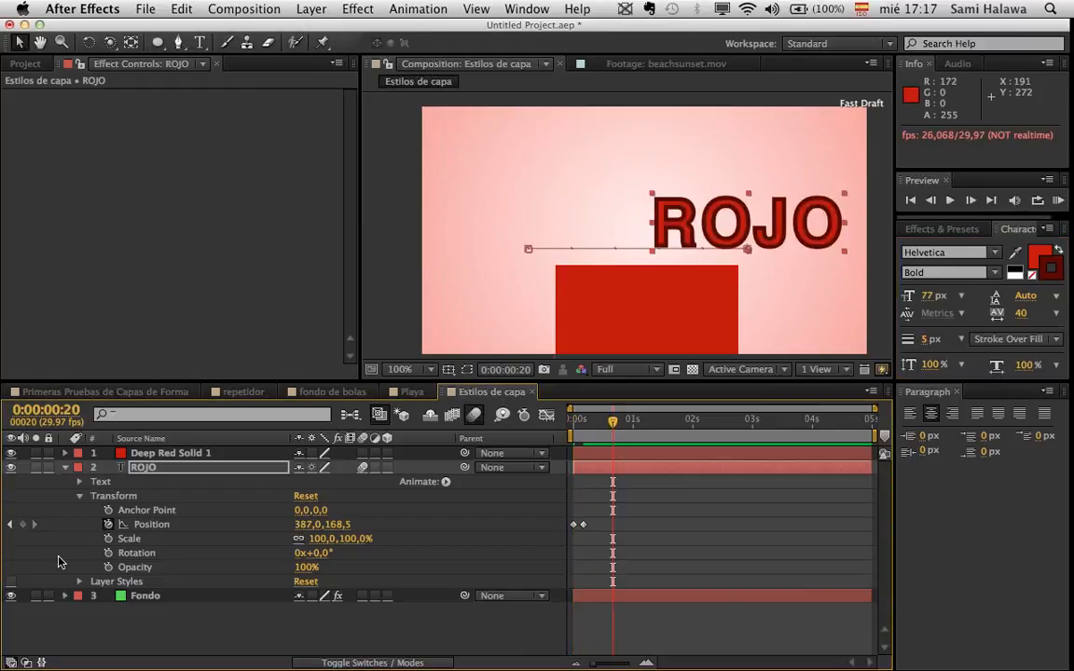
{"action": "left_click_drag", "start_coordinate": [585, 420], "coordinate": [579, 437]}
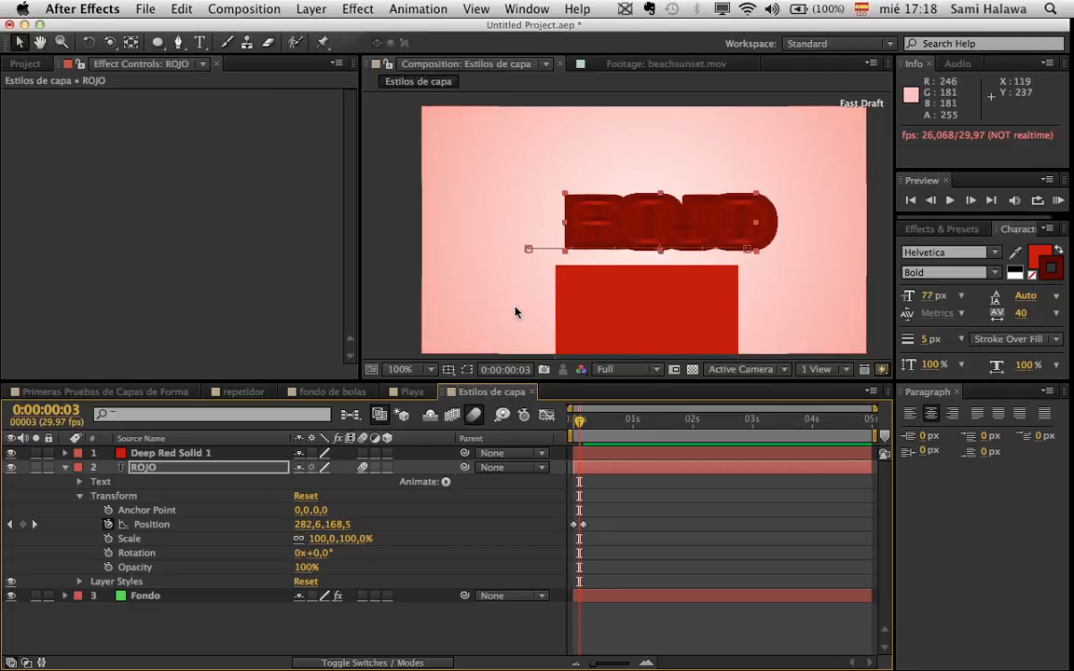
{"action": "left_click", "coordinate": [11, 582]}
{"action": "left_click_drag", "start_coordinate": [582, 421], "coordinate": [572, 421]}
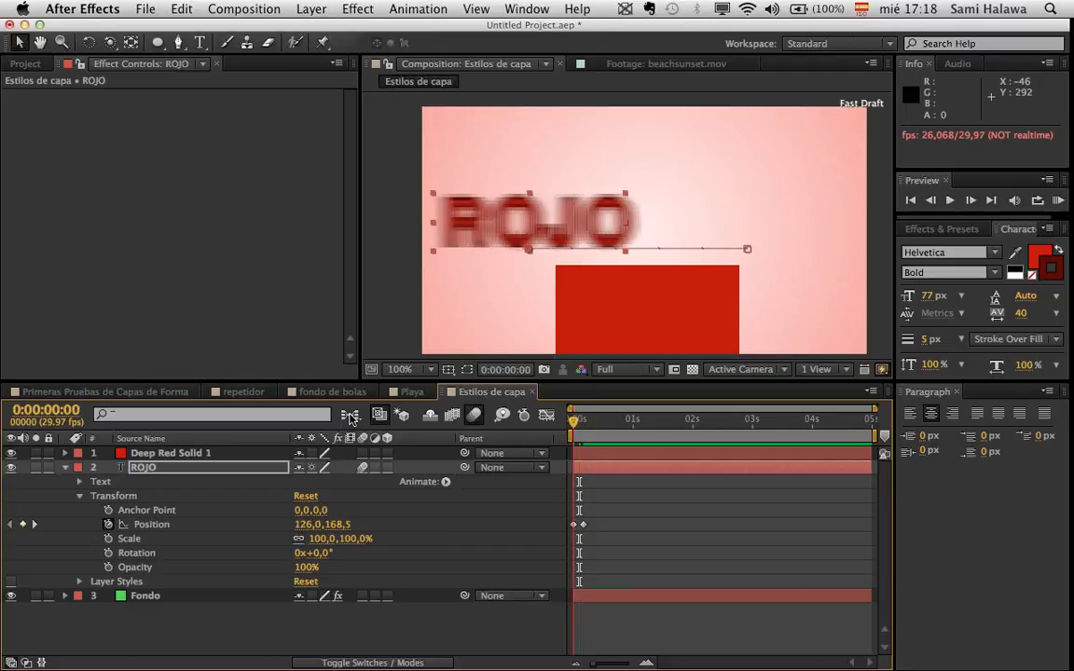
{"action": "key", "text": "space"}
{"action": "key", "text": "space"}
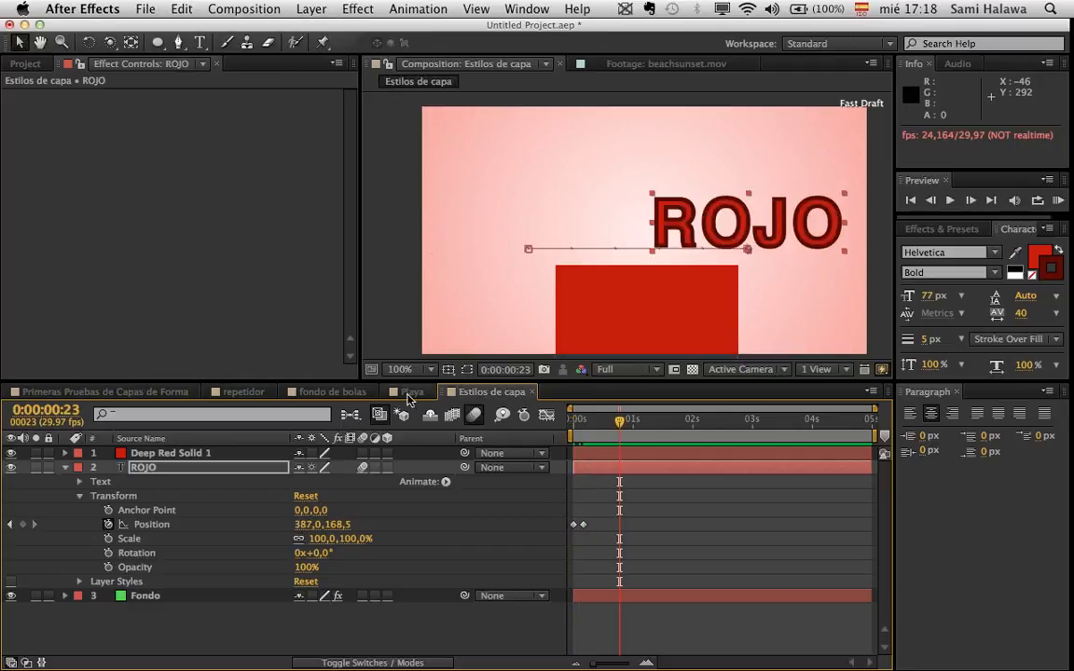
- Collapse the ROJO layer and create composition Comp 1 at 530 x 295 px, 29.97 fps, lasting 0:00:05:00, with a white background
{"action": "left_click", "coordinate": [66, 467]}
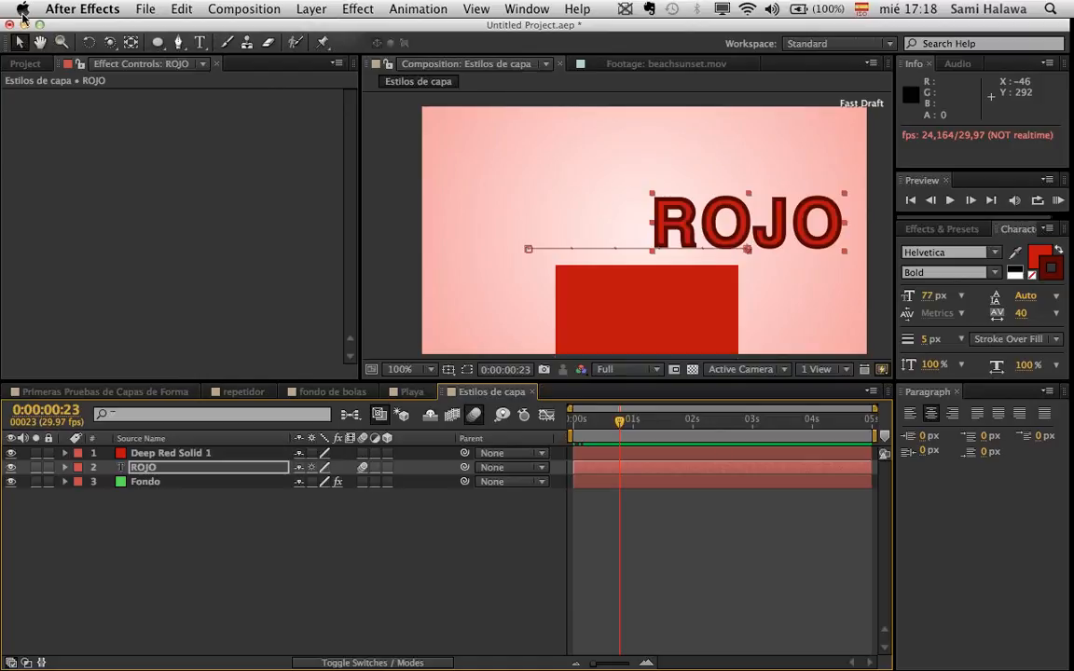
{"action": "left_click", "coordinate": [27, 65]}
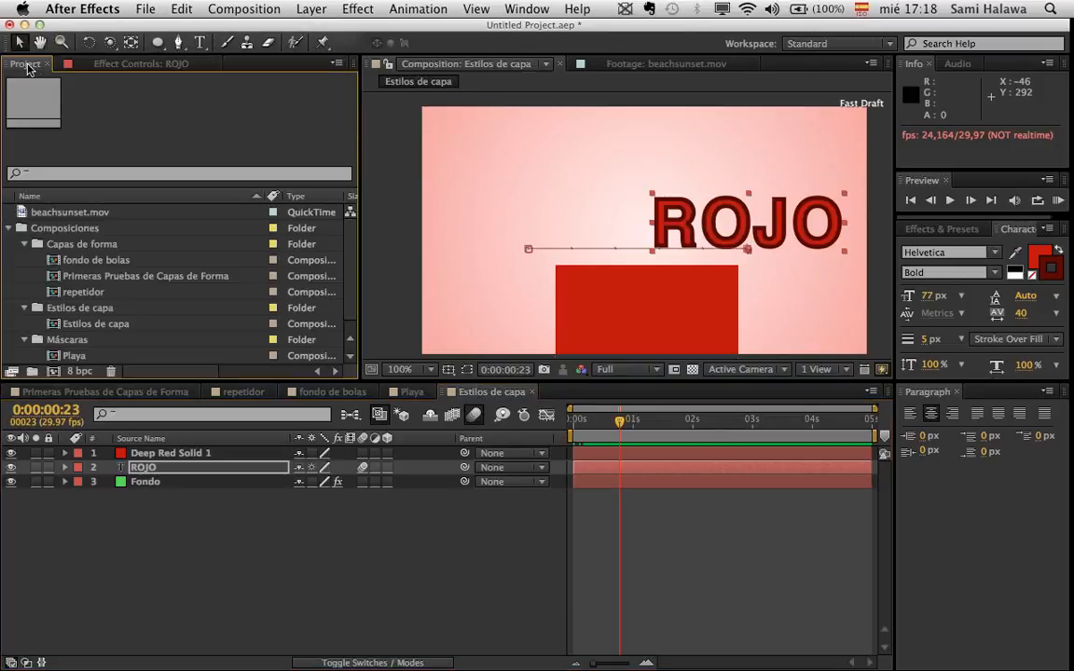
{"action": "left_click", "coordinate": [284, 538]}
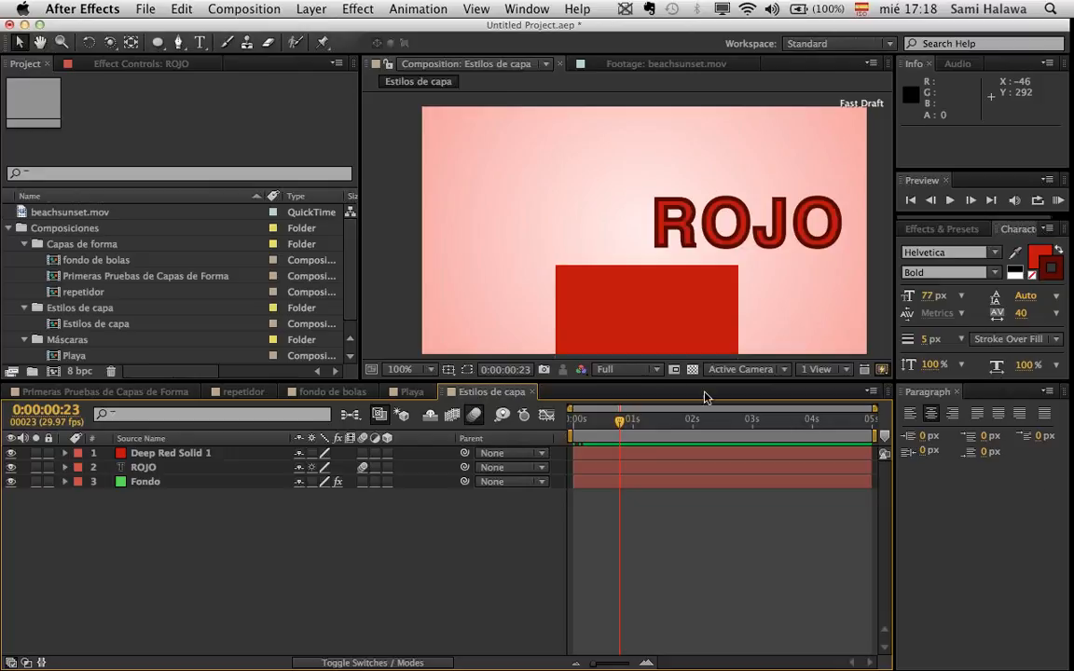
{"action": "left_click", "coordinate": [222, 7]}
{"action": "left_click", "coordinate": [224, 48]}
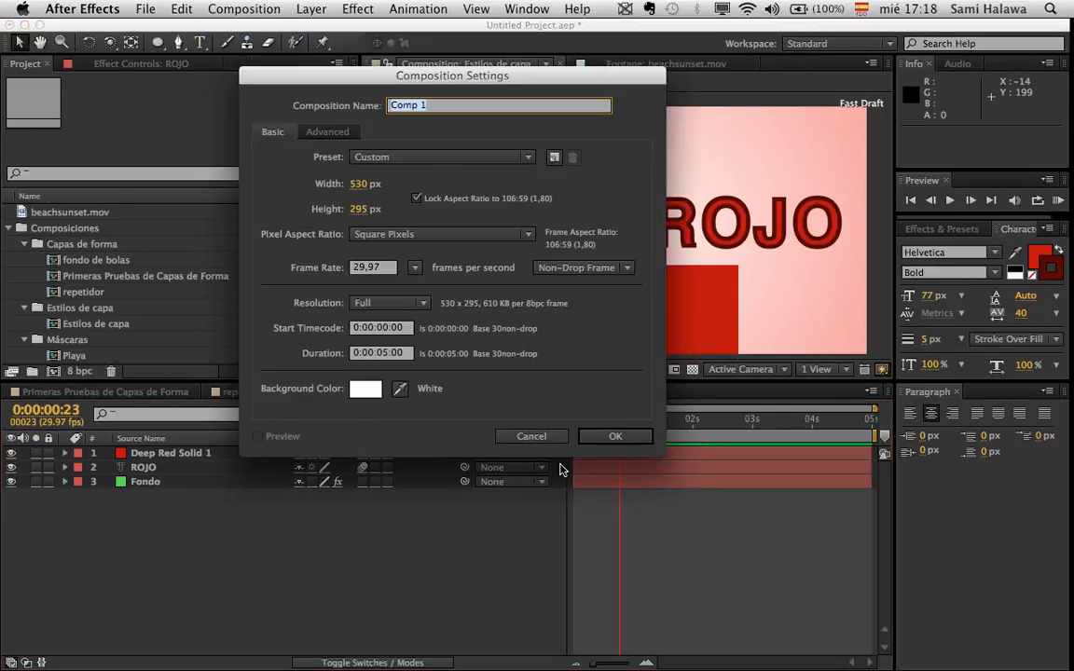
{"action": "left_click", "coordinate": [616, 438]}
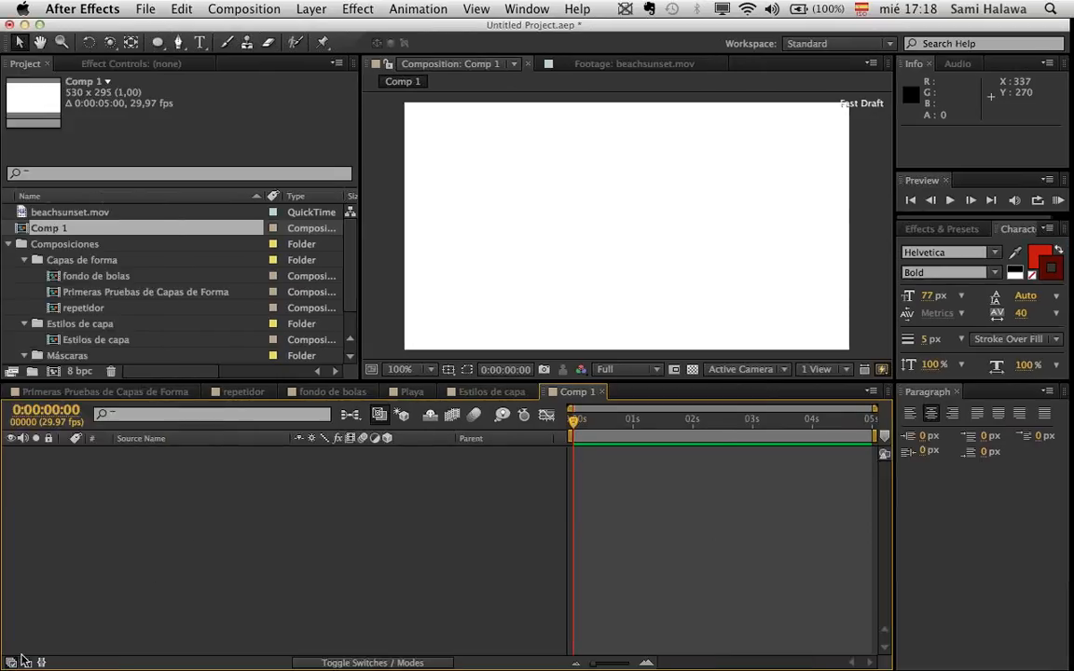
- Switch to Finder, preview muscle_car.png in the Clase 1 folder of Curso EscuelaIT, and import it into the After Effects project
{"action": "mouse_move", "coordinate": [1, 669]}
{"action": "double_click", "coordinate": [885, 350]}
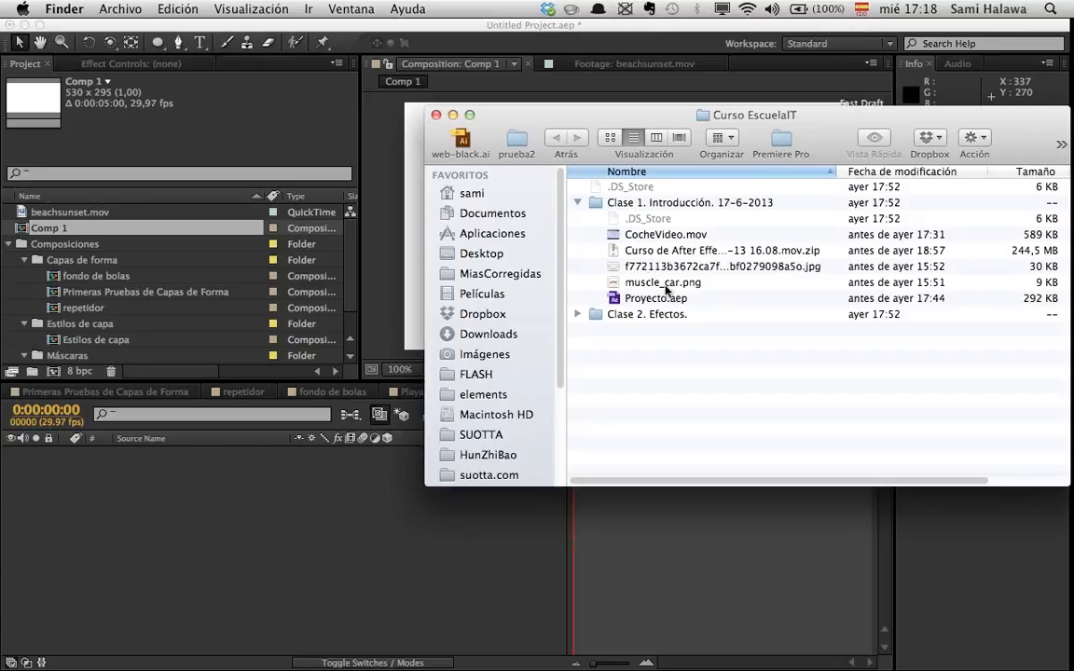
{"action": "left_click", "coordinate": [665, 284]}
{"action": "key", "text": "space"}
{"action": "key", "text": "space"}
{"action": "left_click_drag", "start_coordinate": [664, 289], "coordinate": [126, 213]}
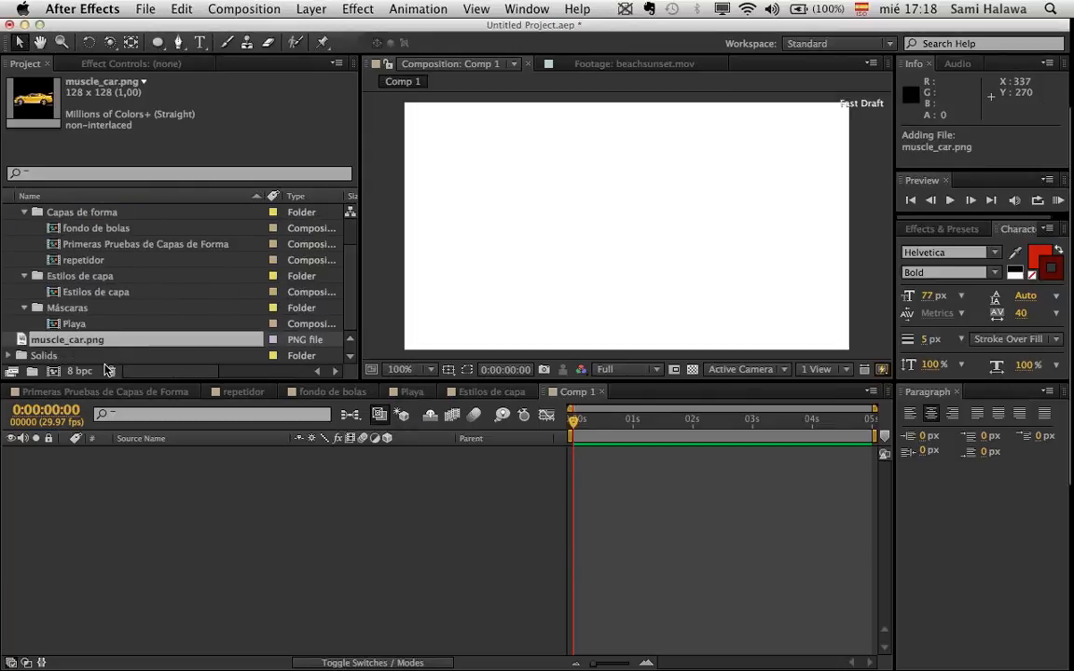
- Add muscle_car.png to Comp 1 and move the car to the frame's upper right, at about 440, 46.5
{"action": "left_click_drag", "start_coordinate": [88, 339], "coordinate": [445, 530]}
{"action": "left_click_drag", "start_coordinate": [642, 265], "coordinate": [801, 155]}
- Draw a curved three-vertex mask path with the Pen tool on the muscle_car.png layer, starting from the car
{"action": "left_click", "coordinate": [178, 42]}
{"action": "left_click", "coordinate": [264, 475]}
{"action": "left_click", "coordinate": [251, 458]}
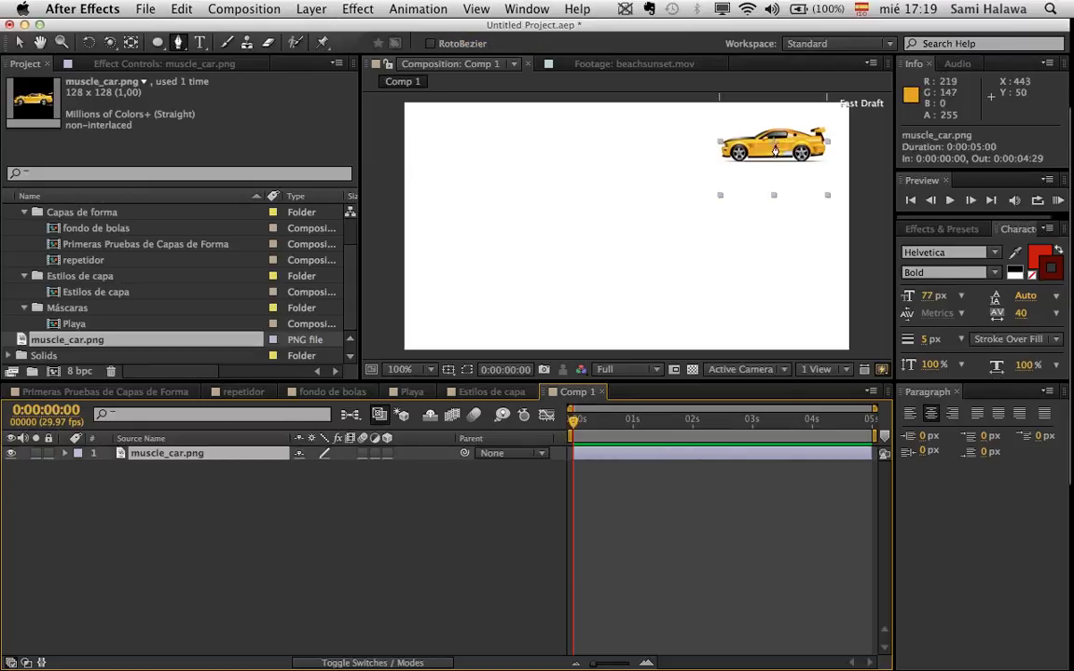
{"action": "left_click", "coordinate": [772, 146]}
{"action": "left_click_drag", "start_coordinate": [482, 155], "coordinate": [553, 242]}
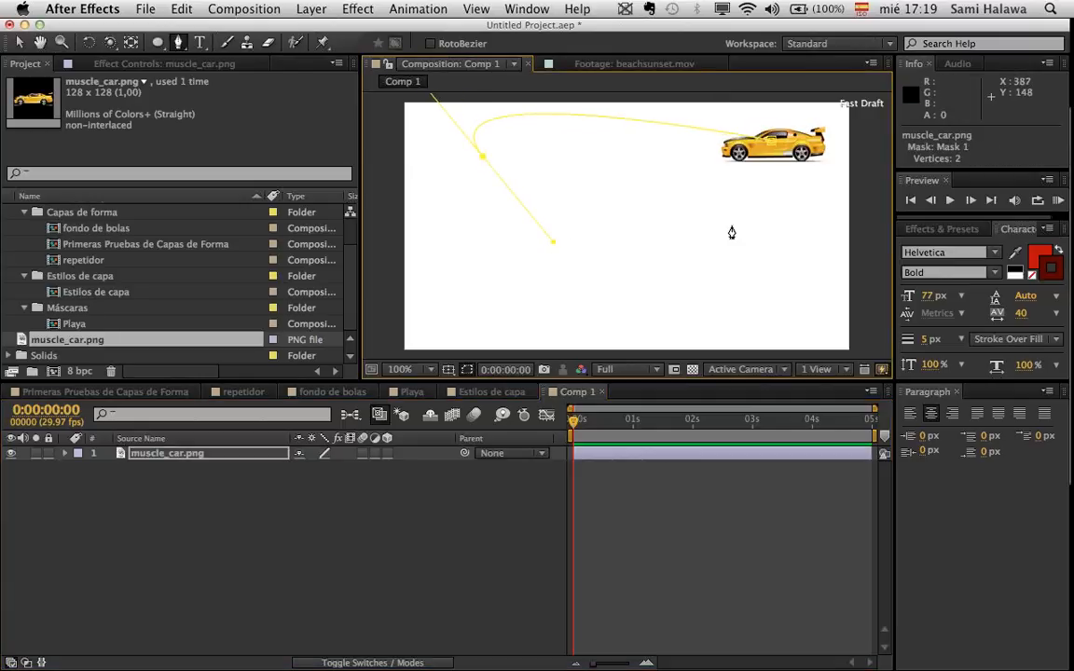
{"action": "left_click_drag", "start_coordinate": [546, 323], "coordinate": [3, 333]}
{"action": "left_click", "coordinate": [19, 42]}
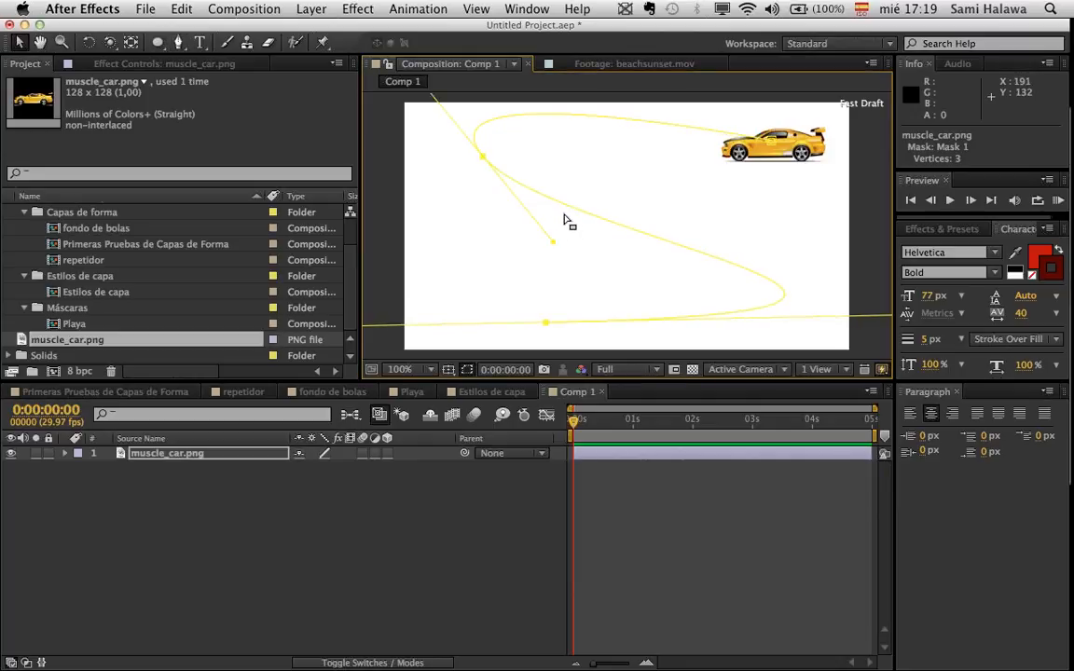
- Try to copy Mask 1's path into the muscle_car.png layer's Position property, and undo the pasted keyframes
{"action": "left_click", "coordinate": [66, 453]}
{"action": "left_click", "coordinate": [80, 467]}
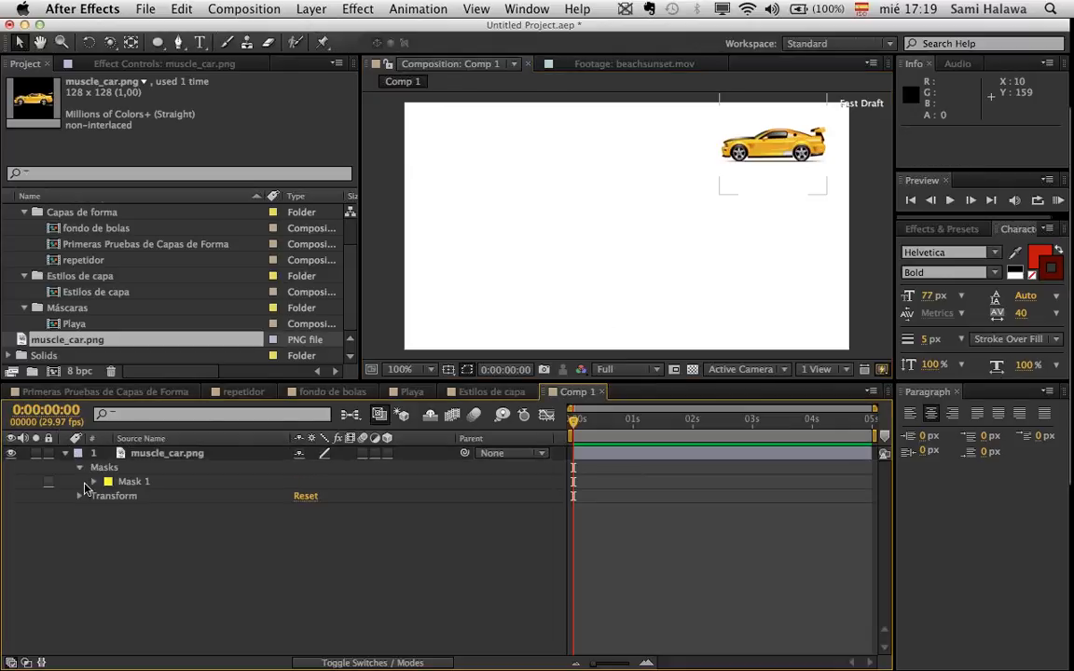
{"action": "left_click", "coordinate": [130, 481]}
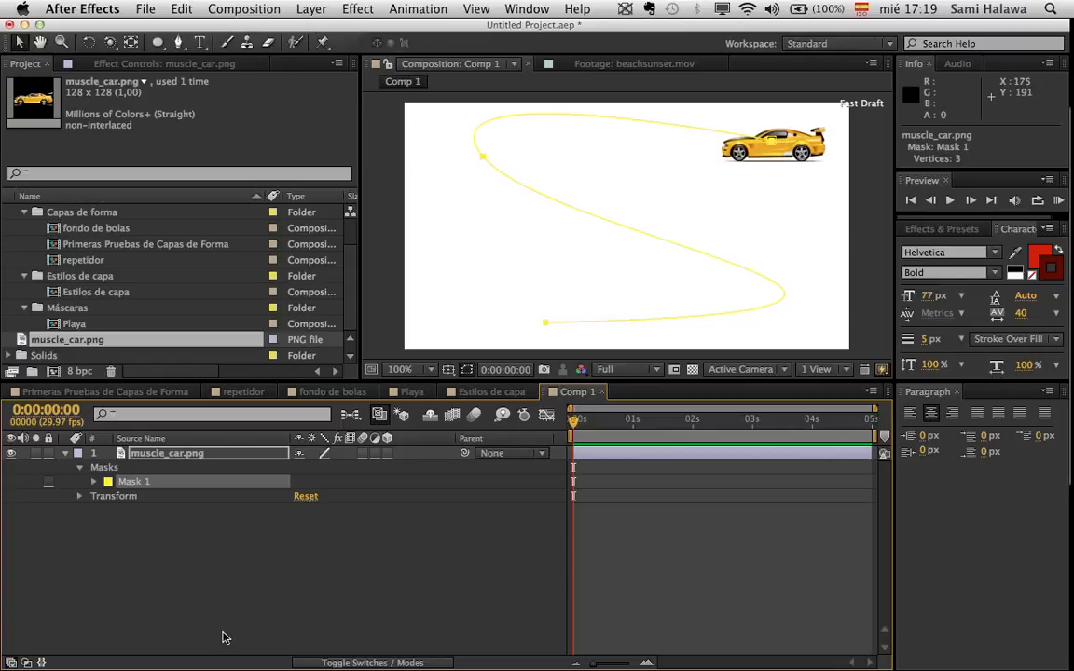
{"action": "left_click", "coordinate": [161, 453]}
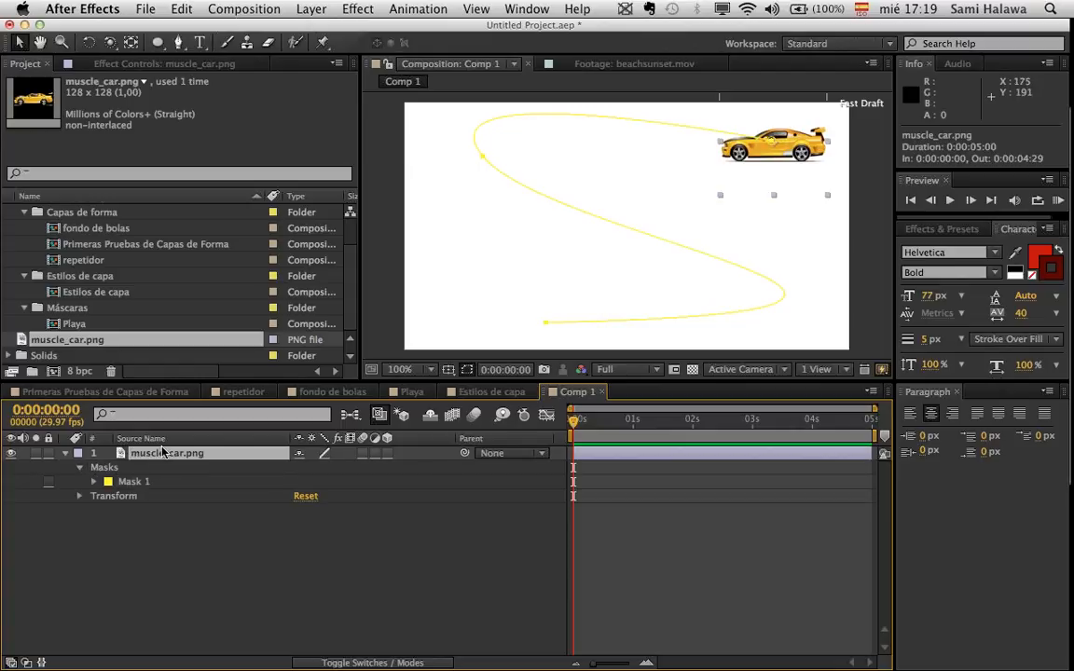
{"action": "key", "text": "p"}
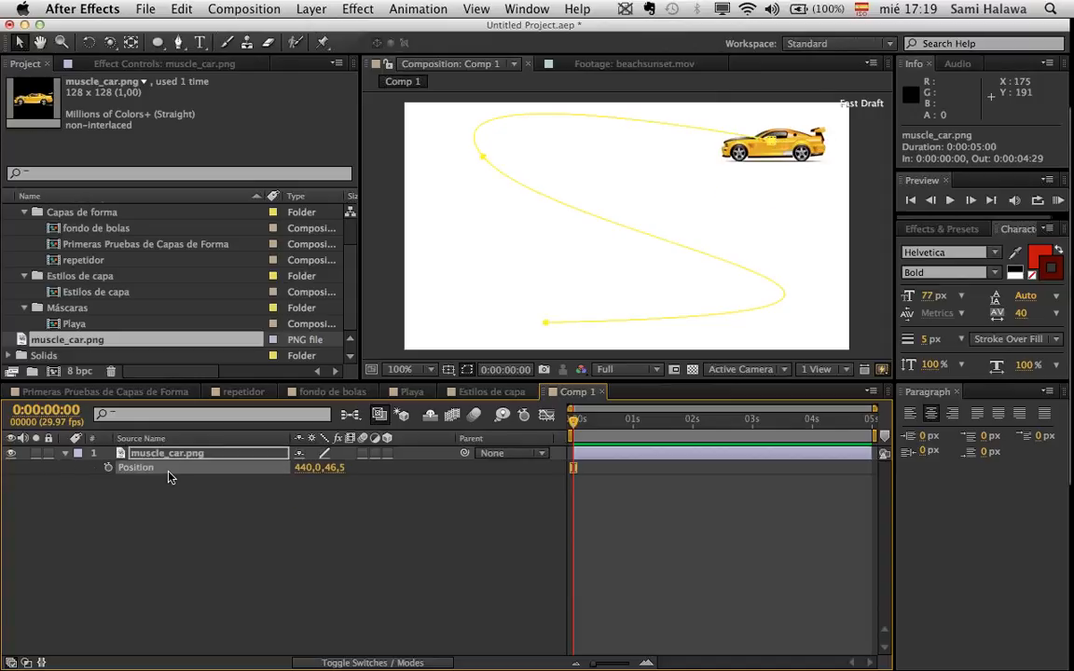
{"action": "key", "text": "super+z"}
{"action": "key", "text": "super+z"}
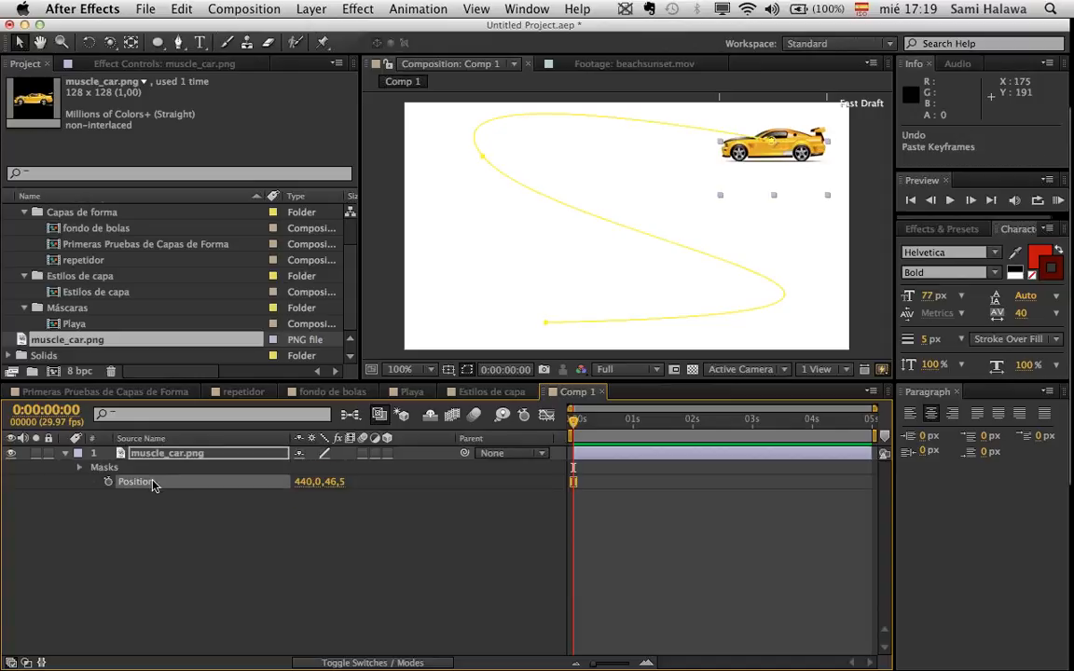
- Undo the mask path on the muscle_car.png layer and redo the car's move to the upper right of the frame
{"action": "left_click", "coordinate": [154, 484]}
{"action": "key", "text": "super+z"}
{"action": "key", "text": "super+z"}
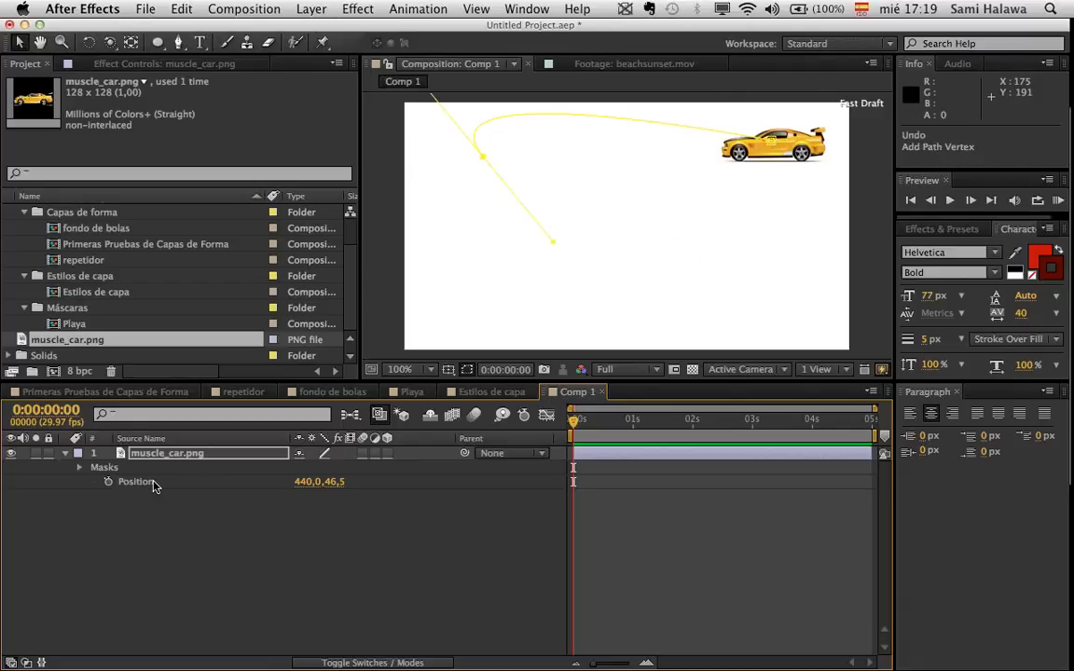
{"action": "left_click", "coordinate": [155, 484]}
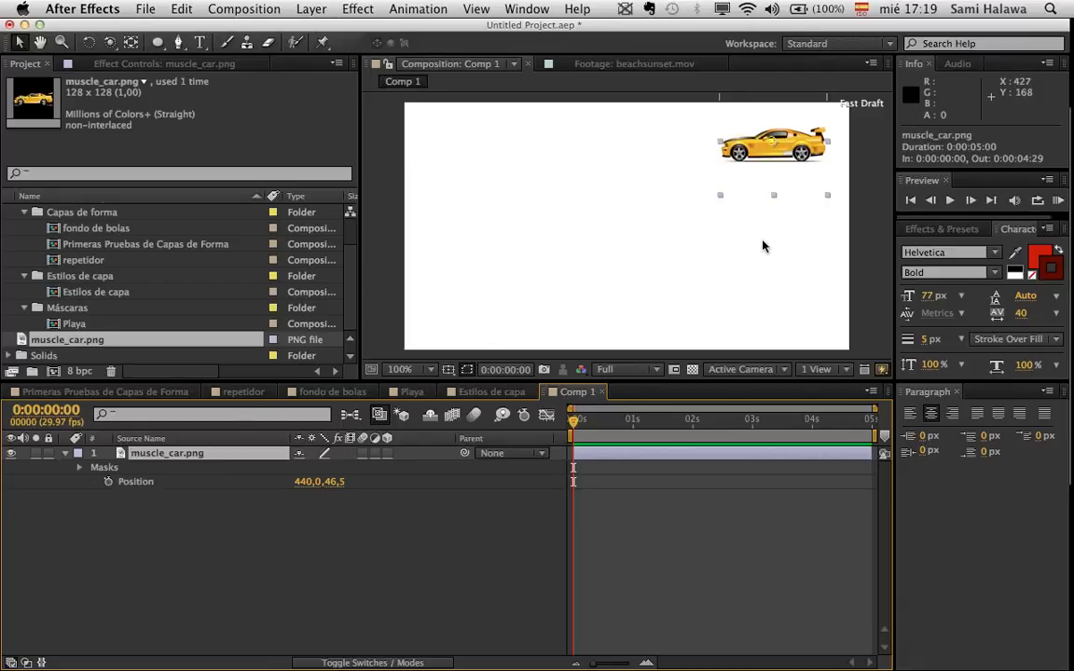
{"action": "key", "text": "m"}
{"action": "left_click", "coordinate": [172, 468]}
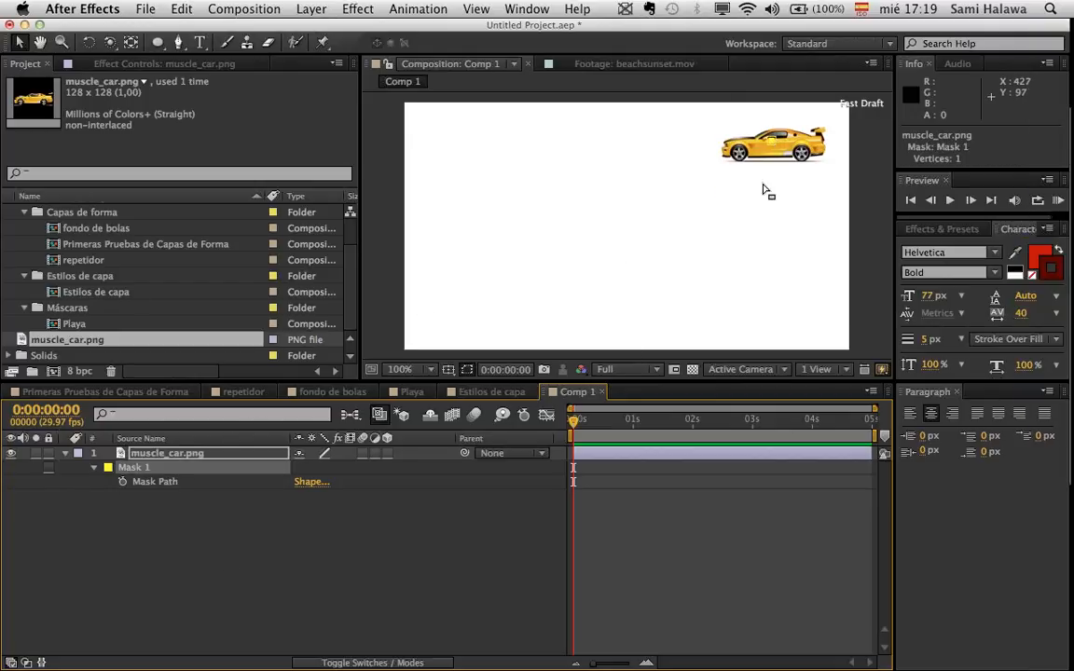
{"action": "left_click", "coordinate": [775, 147]}
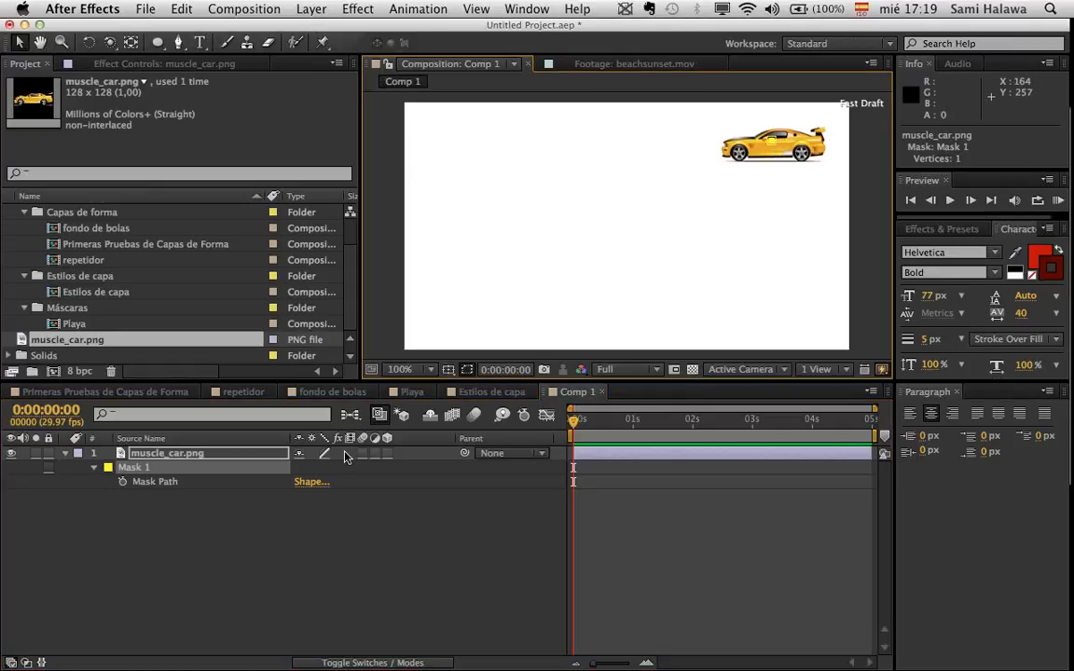
{"action": "key", "text": "super+z"}
{"action": "key", "text": "super+z"}
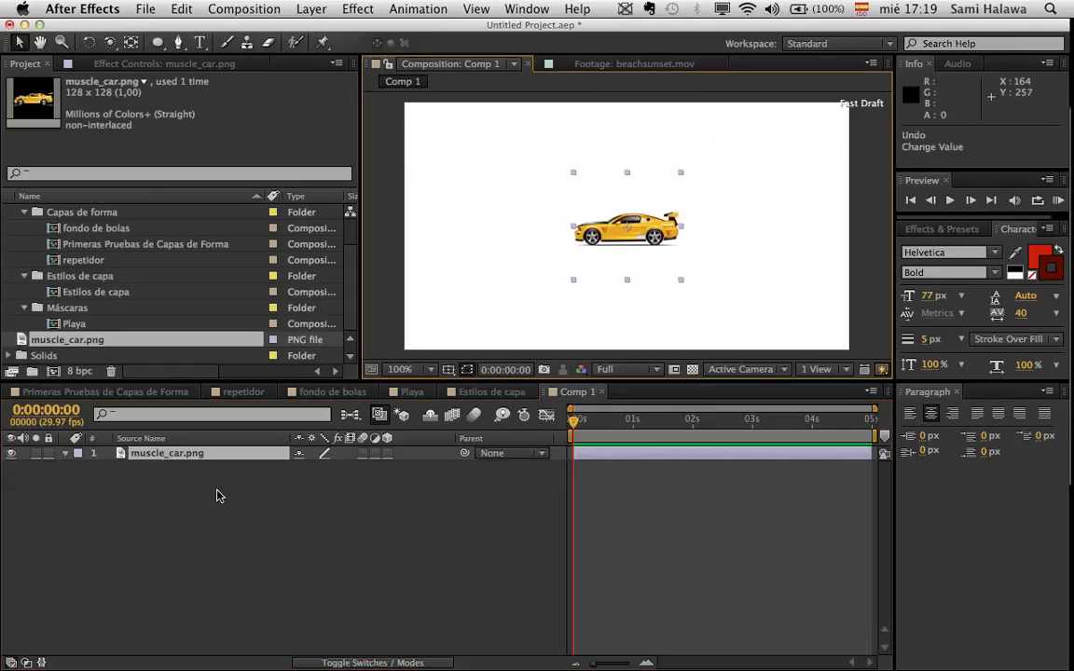
{"action": "left_click", "coordinate": [212, 9]}
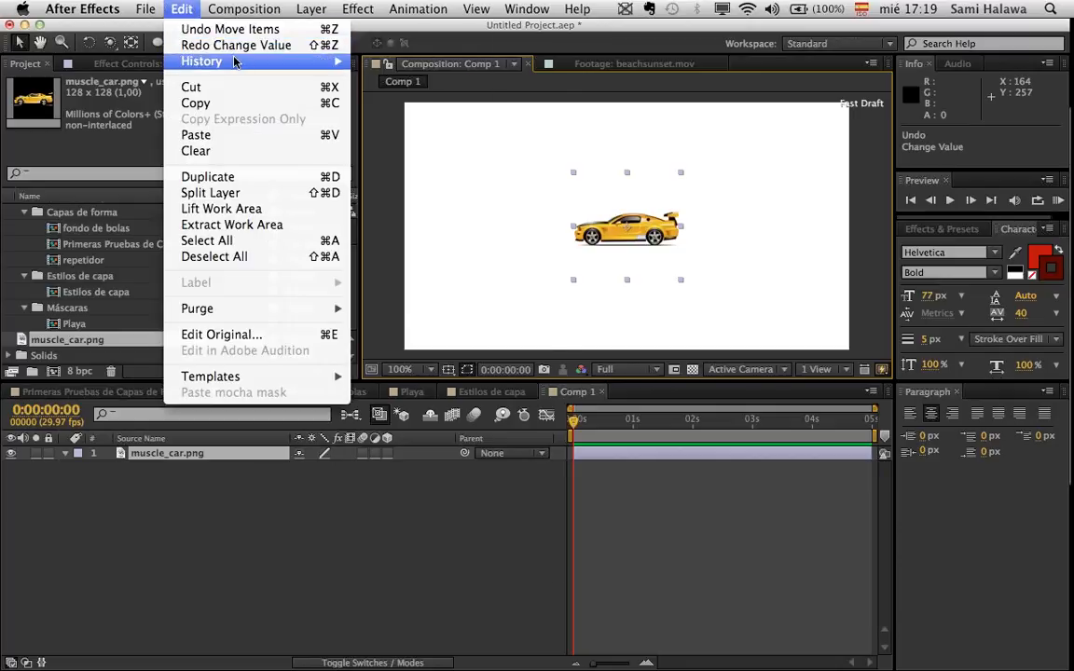
{"action": "left_click", "coordinate": [240, 46]}
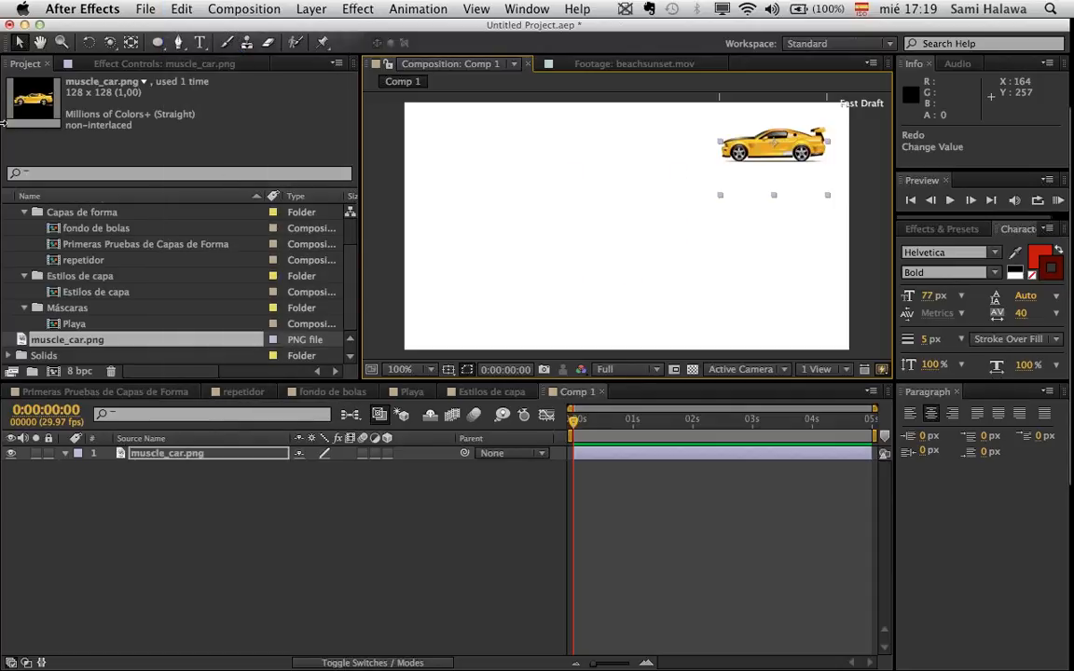
- Draw a new S-shaped, three-vertex mask path with the Pen tool from the car down to the frame's lower left
{"action": "left_click", "coordinate": [178, 42]}
{"action": "left_click", "coordinate": [716, 143]}
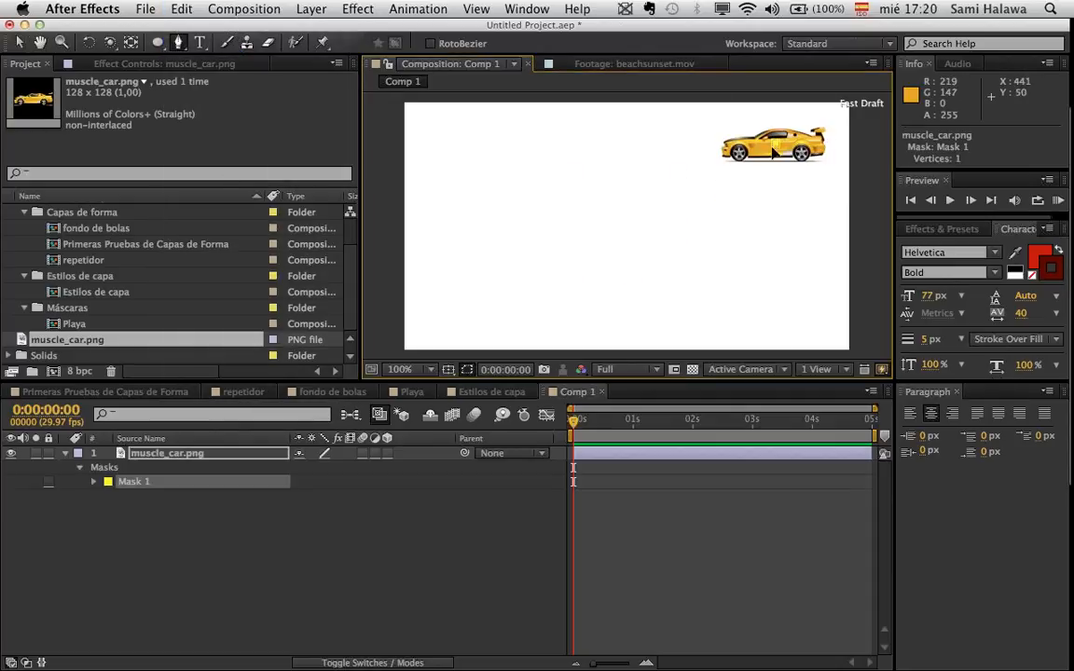
{"action": "left_click_drag", "start_coordinate": [601, 219], "coordinate": [792, 339]}
{"action": "left_click", "coordinate": [492, 278]}
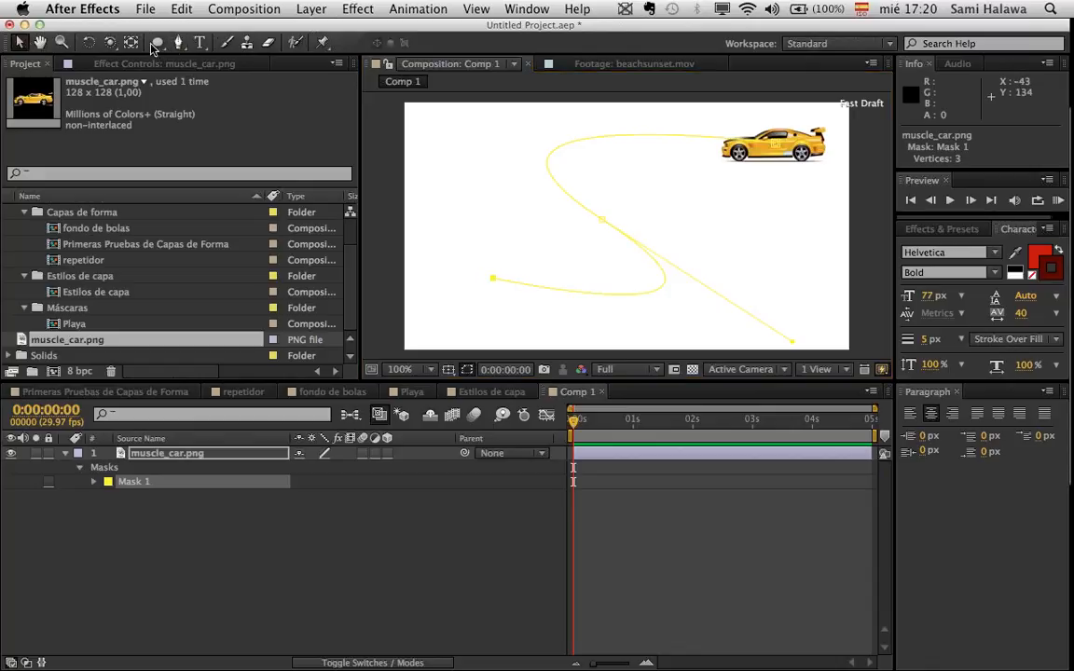
{"action": "right_click", "coordinate": [602, 225]}
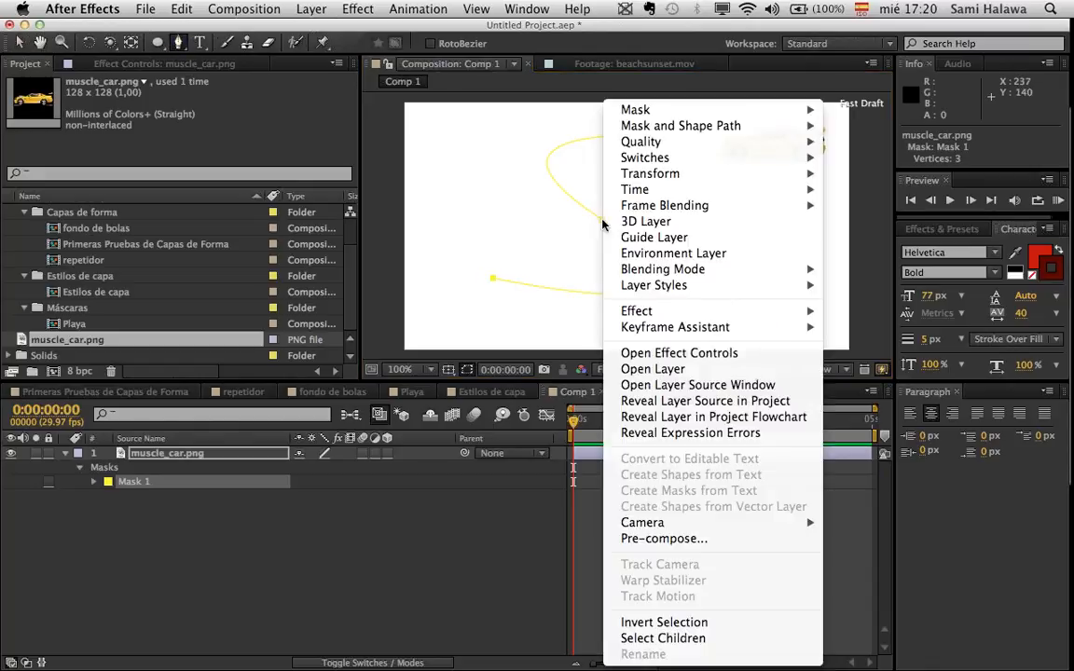
{"action": "mouse_move", "coordinate": [651, 177]}
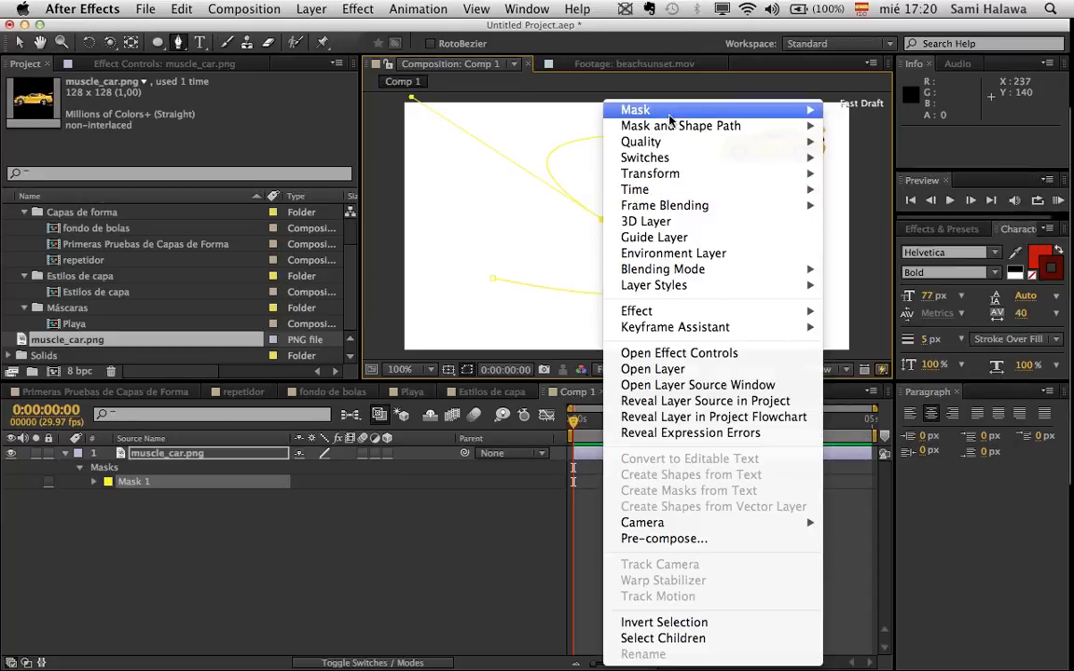
{"action": "mouse_move", "coordinate": [669, 119]}
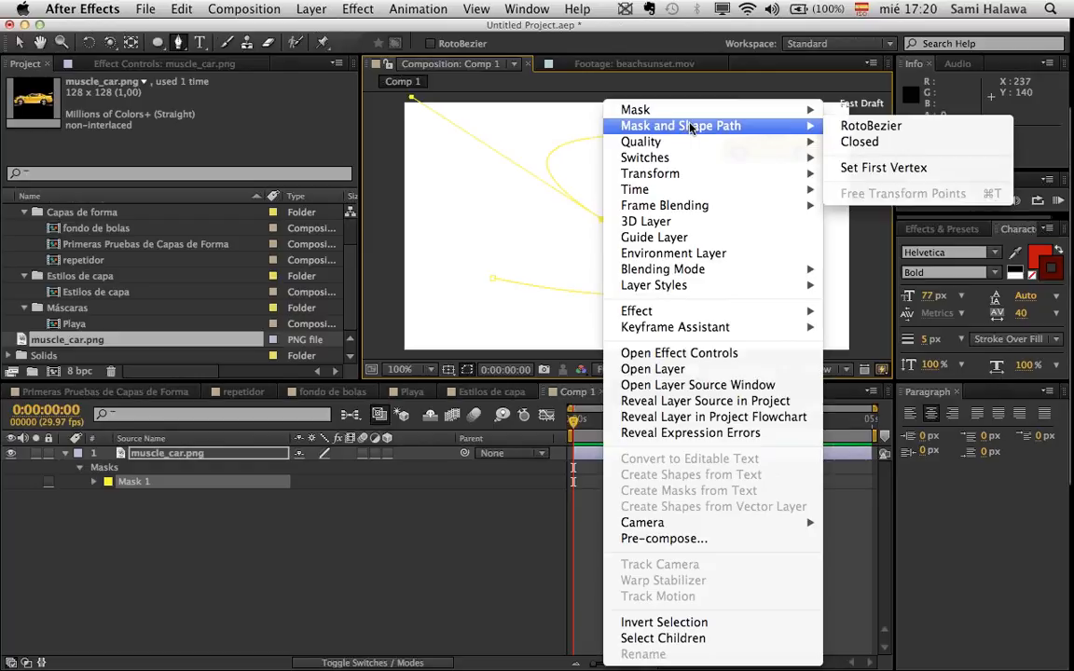
{"action": "mouse_move", "coordinate": [781, 114]}
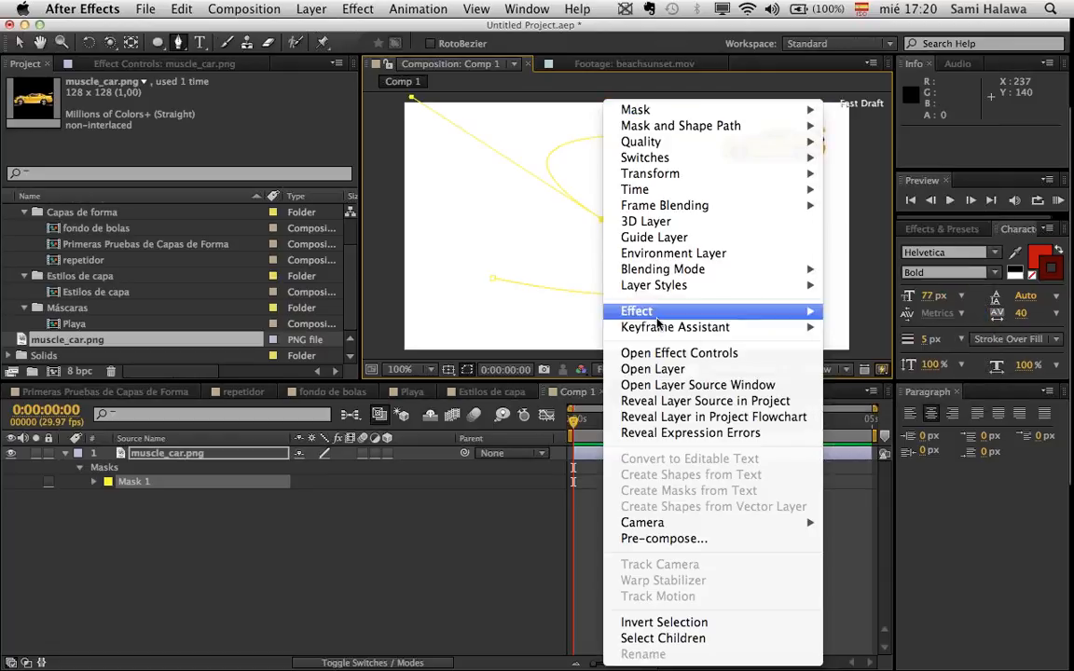
{"action": "mouse_move", "coordinate": [701, 180]}
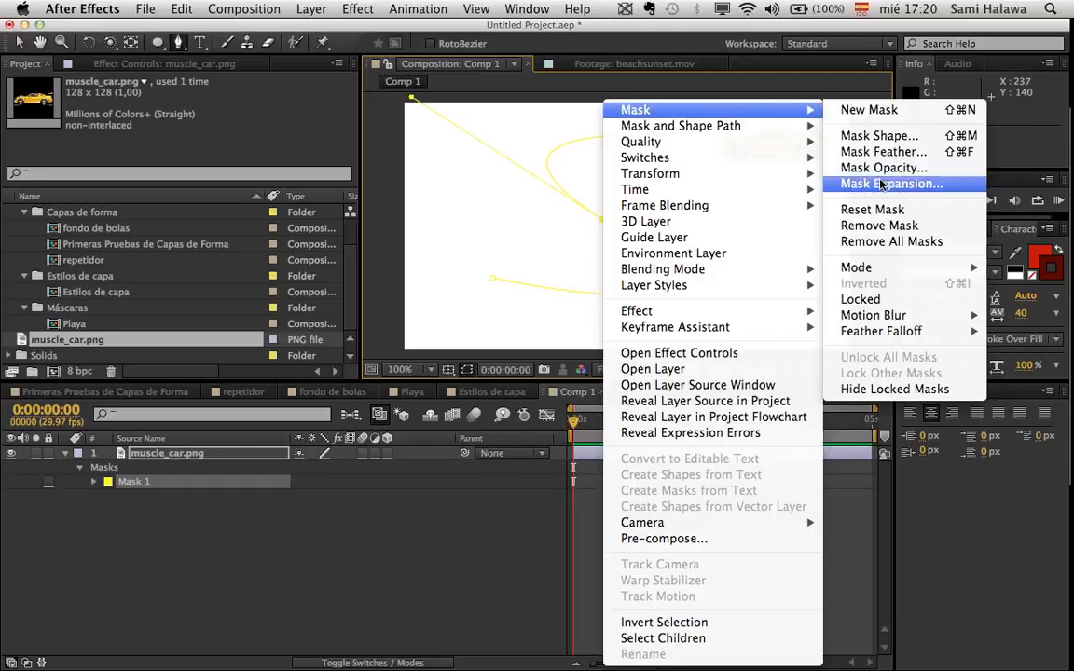
{"action": "mouse_move", "coordinate": [896, 338]}
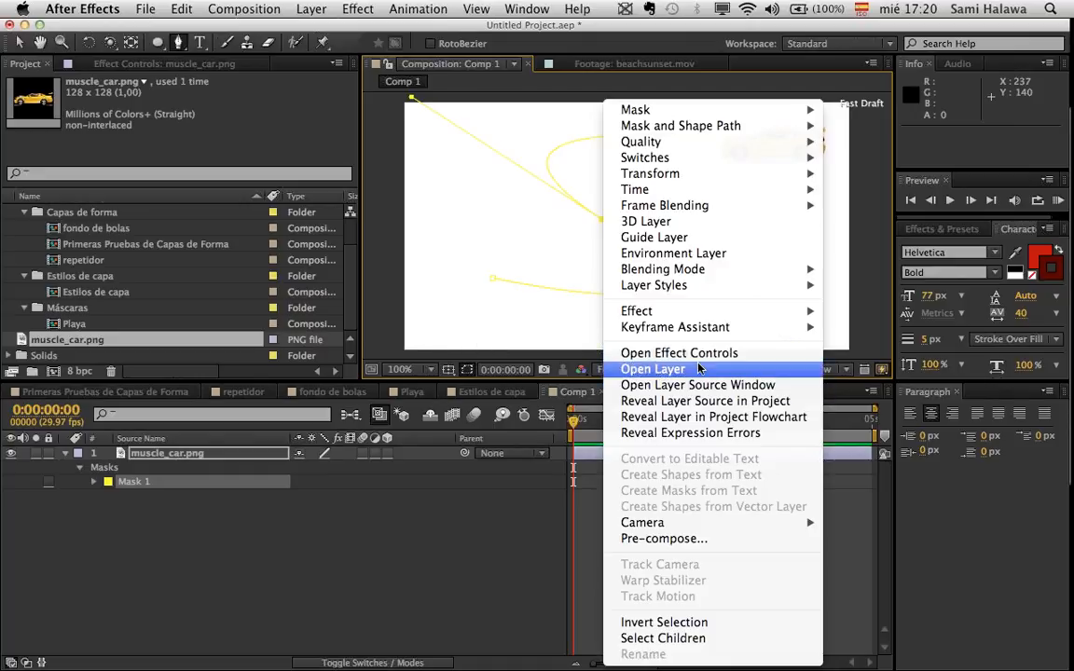
{"action": "left_click", "coordinate": [457, 539]}
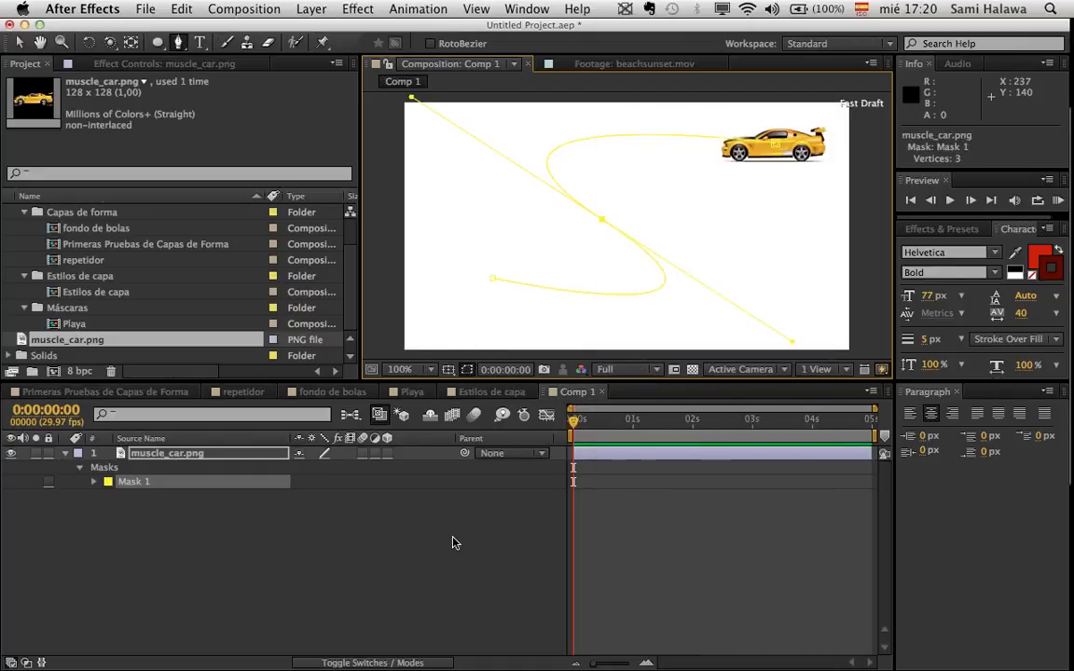
{"action": "left_click", "coordinate": [20, 42]}
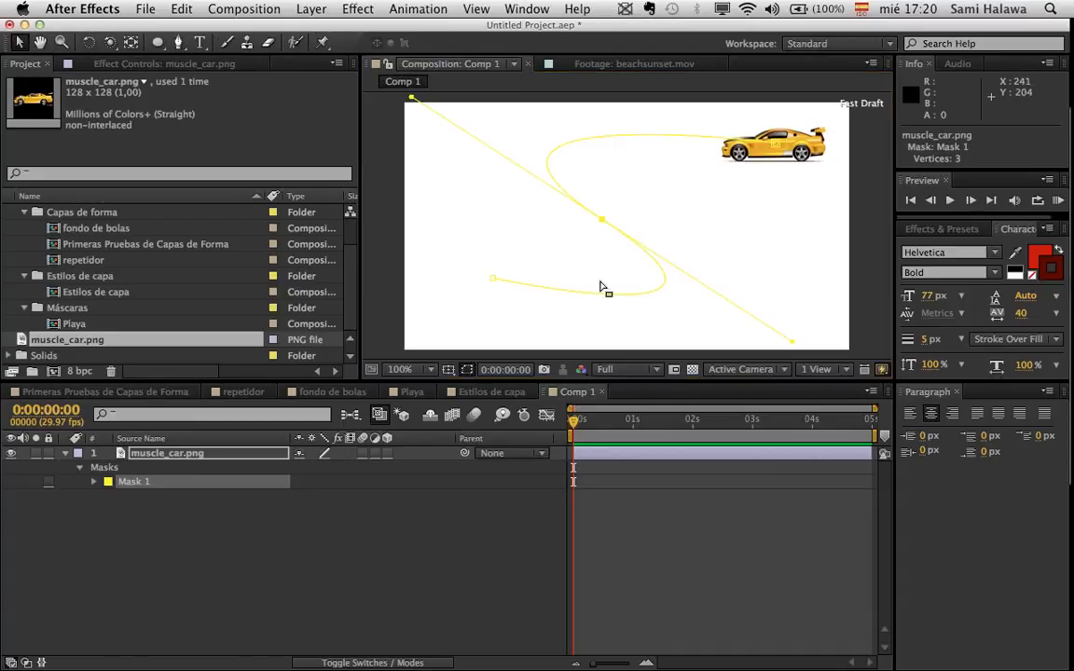
{"action": "left_click", "coordinate": [494, 279]}
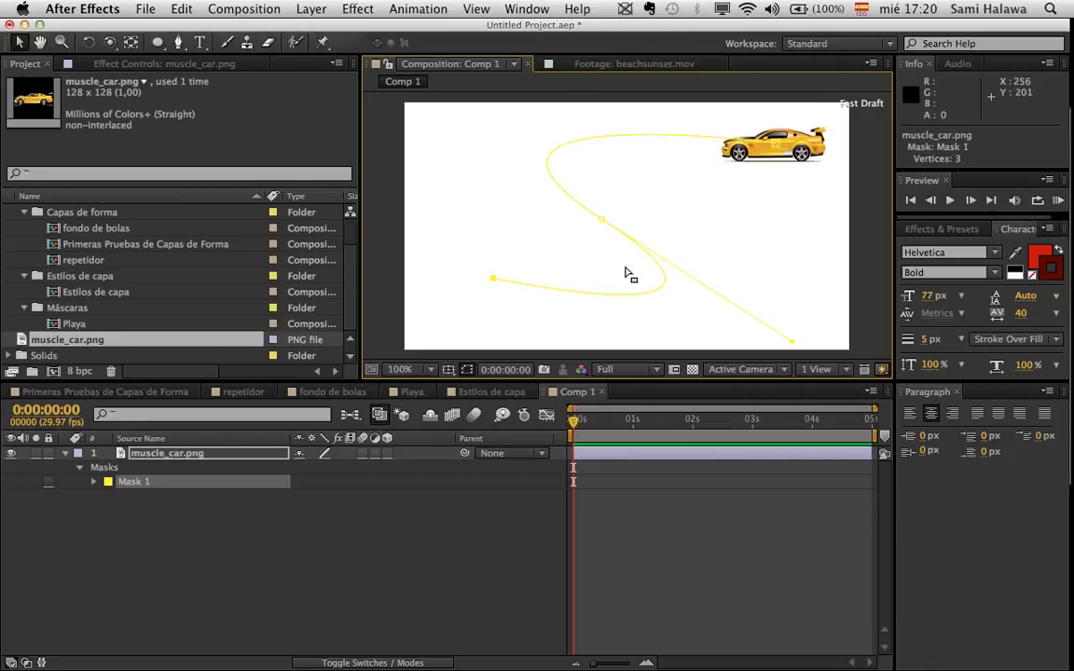
{"action": "left_click", "coordinate": [9, 454]}
{"action": "left_click", "coordinate": [9, 454]}
{"action": "left_click", "coordinate": [102, 534]}
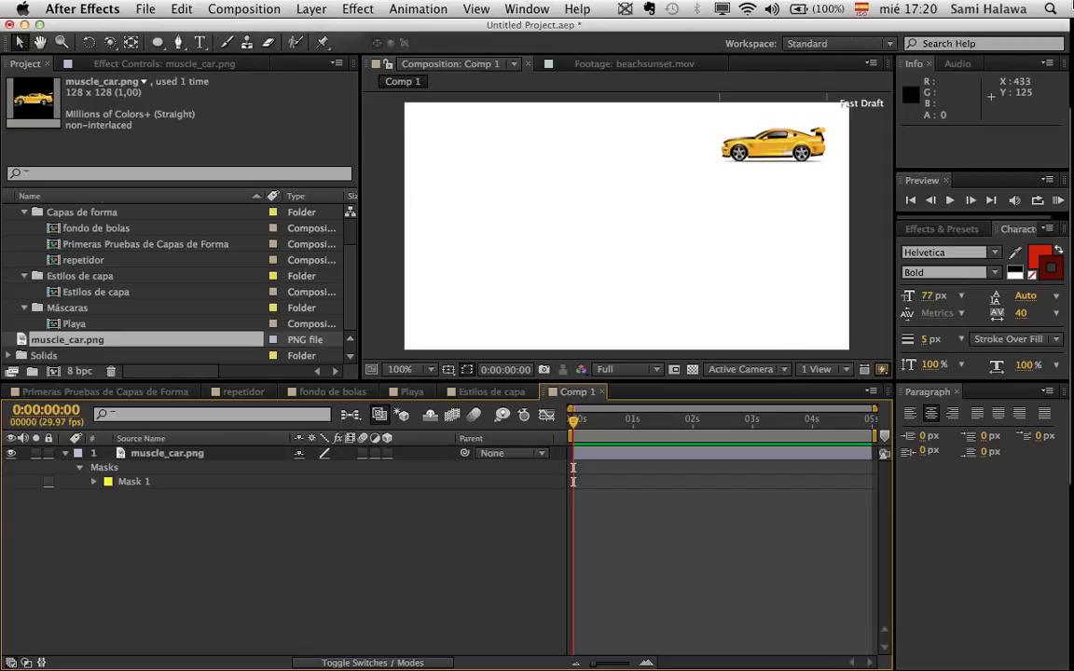
- Open the Motion Sketch panel
{"action": "left_click", "coordinate": [418, 8]}
{"action": "mouse_move", "coordinate": [527, 8]}
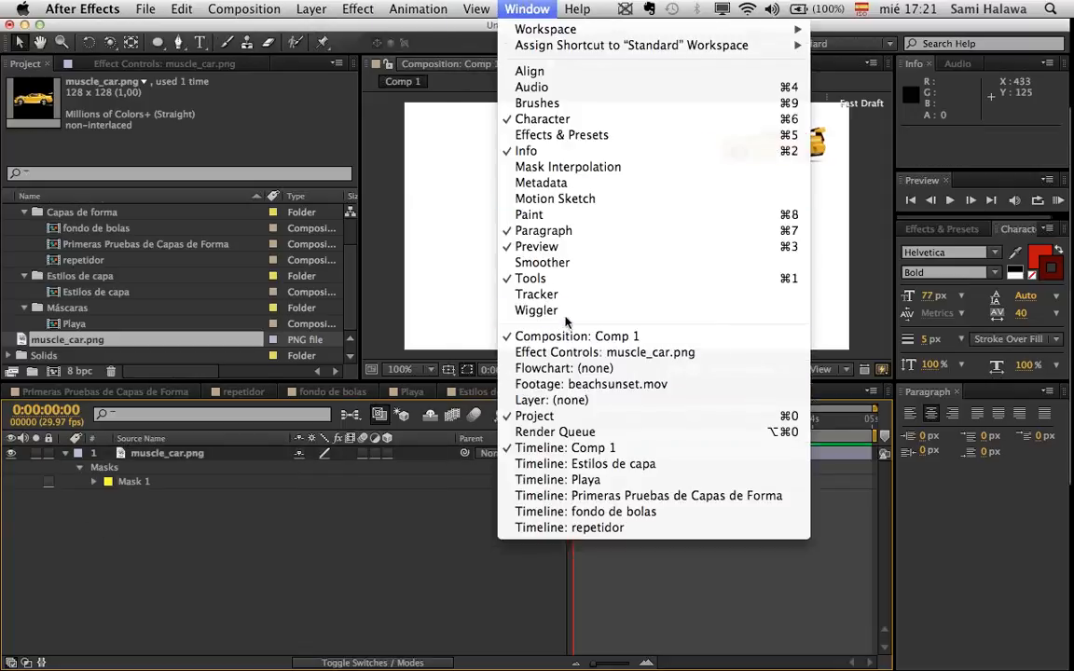
{"action": "left_click", "coordinate": [568, 202]}
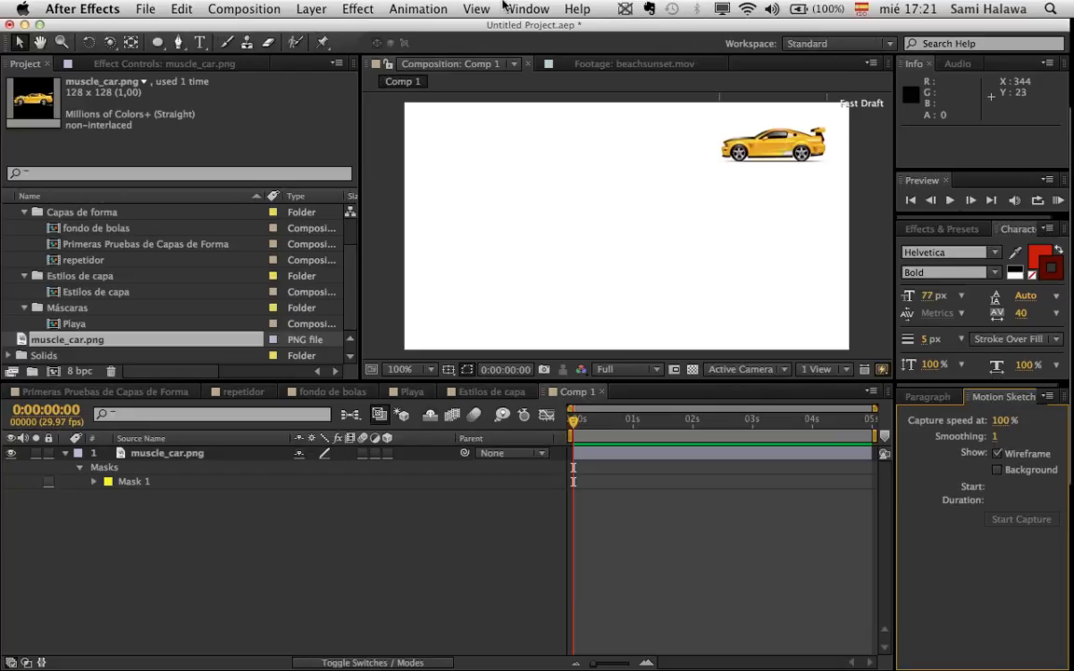
- Try a Motion Sketch capture at 100% speed along a freehand S-shaped path for the muscle_car.png layer, preview it, and undo it
{"action": "left_click", "coordinate": [210, 453]}
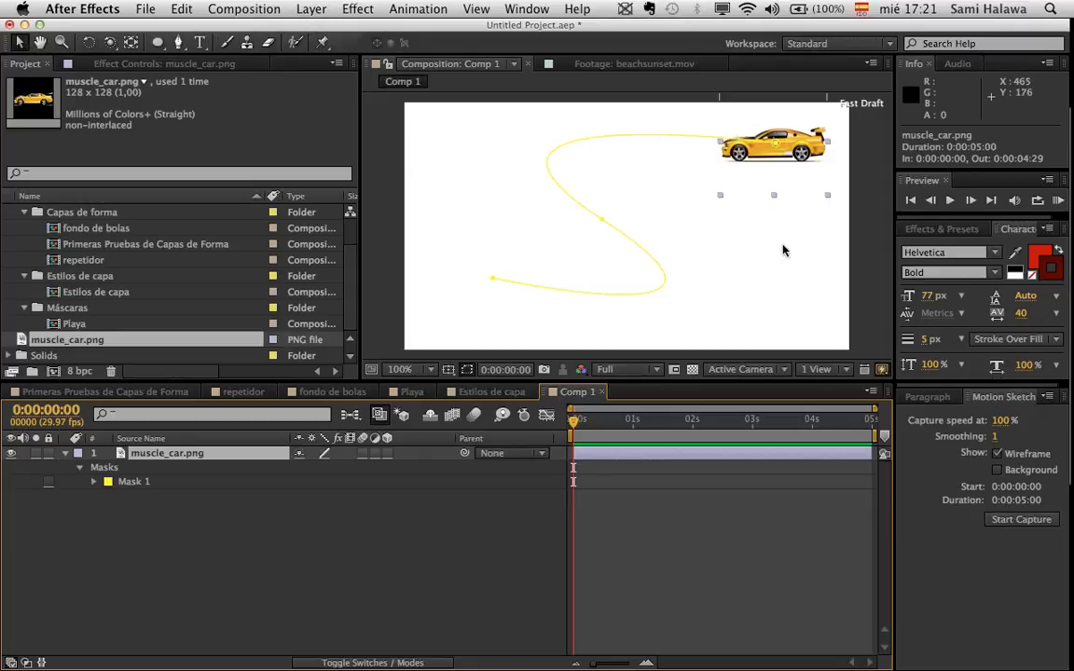
{"action": "left_click", "coordinate": [1020, 521]}
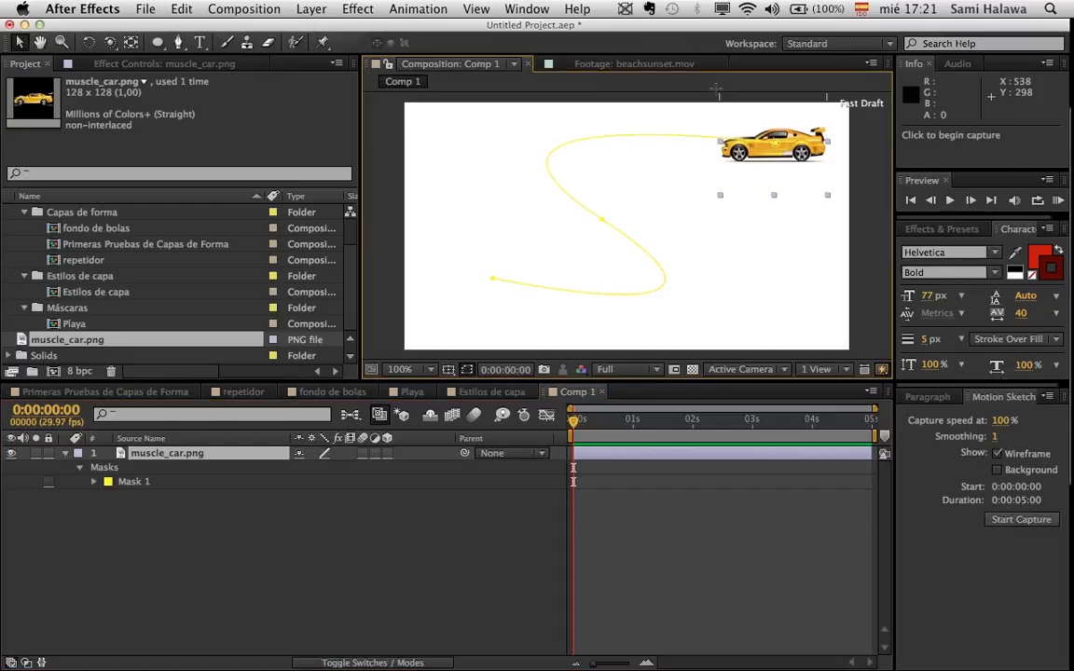
{"action": "mouse_move", "coordinate": [778, 143]}
{"action": "left_mouse_down"}
{"action": "mouse_move", "coordinate": [699, 136]}
{"action": "mouse_move", "coordinate": [634, 151]}
{"action": "mouse_move", "coordinate": [659, 227]}
{"action": "mouse_move", "coordinate": [725, 302]}
{"action": "mouse_move", "coordinate": [573, 314]}
{"action": "mouse_move", "coordinate": [471, 171]}
{"action": "left_mouse_up"}
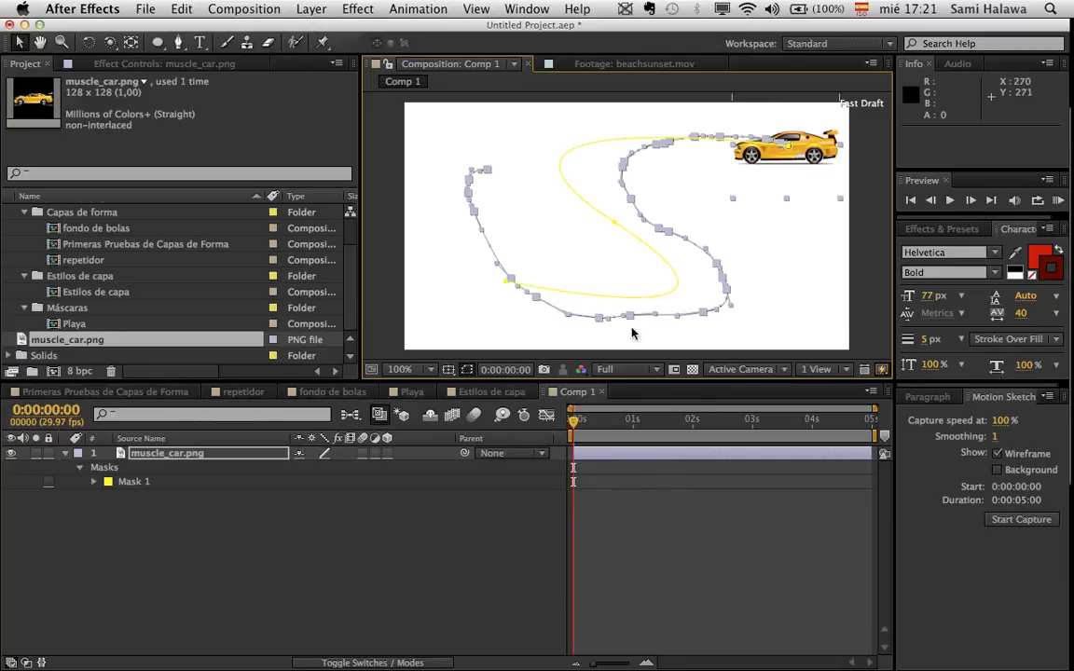
{"action": "key", "text": "space"}
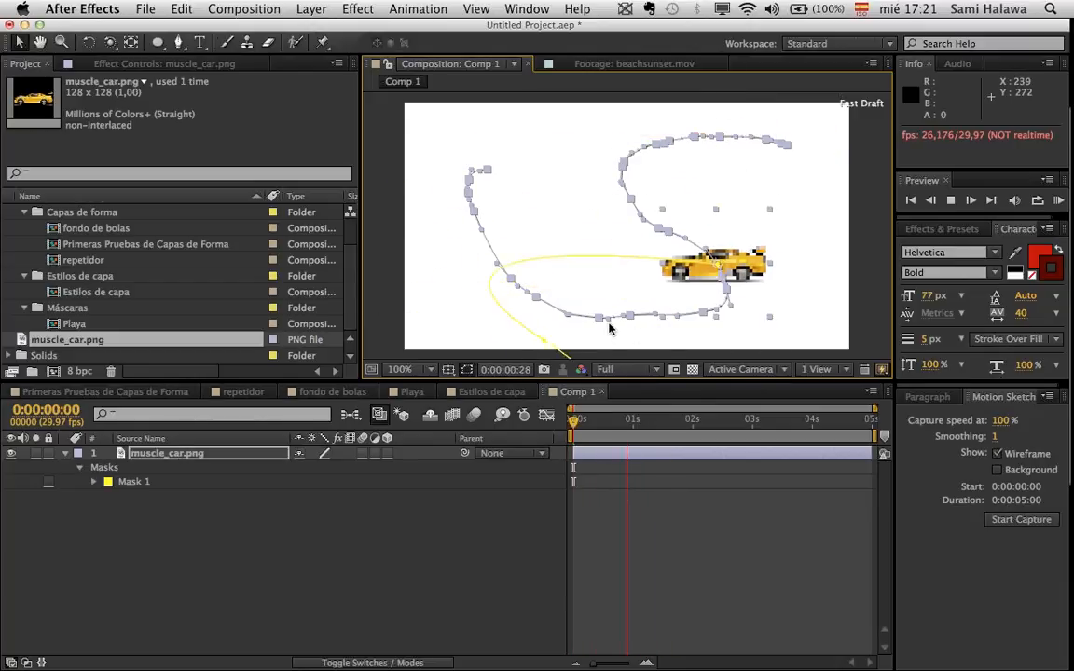
{"action": "key", "text": "space"}
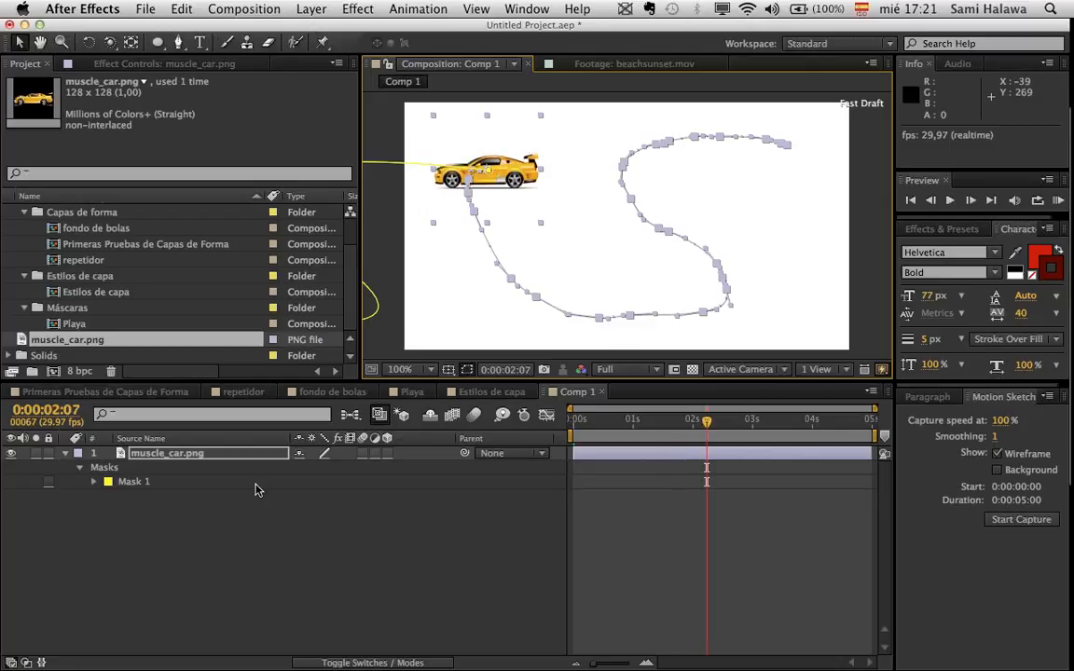
{"action": "left_click", "coordinate": [293, 531]}
{"action": "key", "text": "super+z"}
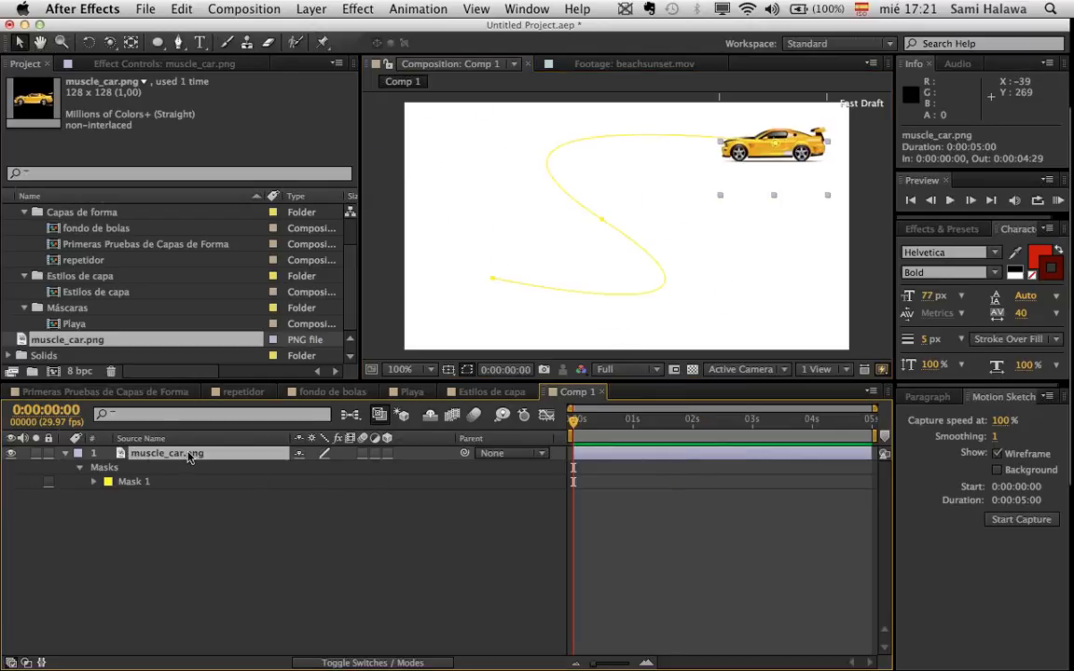
- Delete Mask 1 from the muscle_car.png layer
{"action": "left_click", "coordinate": [128, 482]}
{"action": "key", "text": "Delete"}
- Set the Motion Sketch capture speed to 50% and smoothing to 11
{"action": "left_click", "coordinate": [985, 399]}
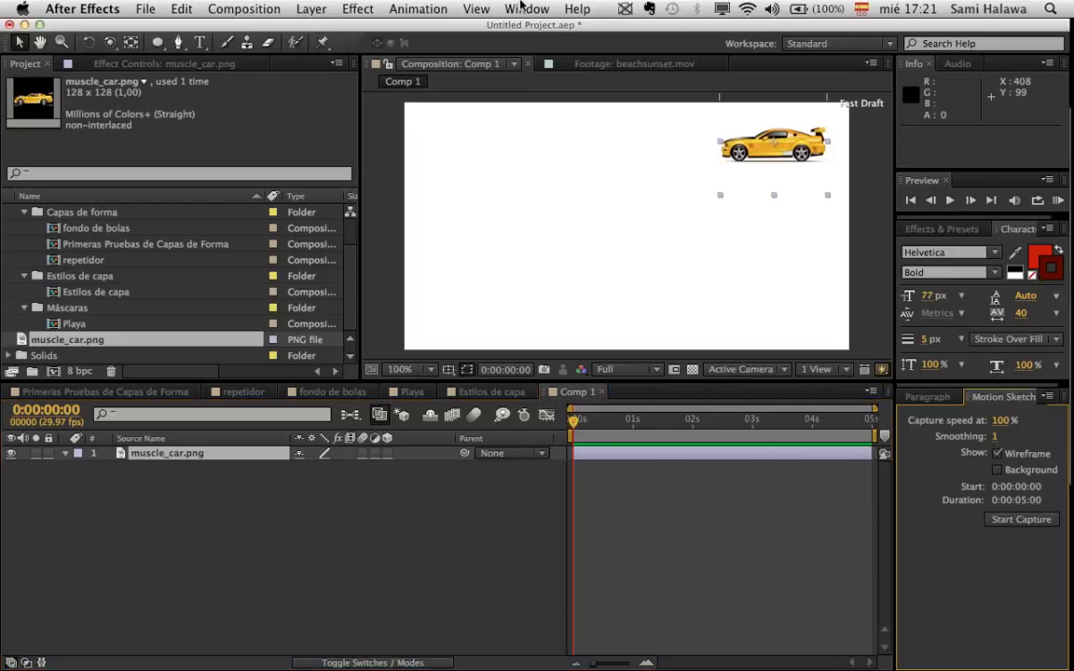
{"action": "left_click", "coordinate": [512, 6]}
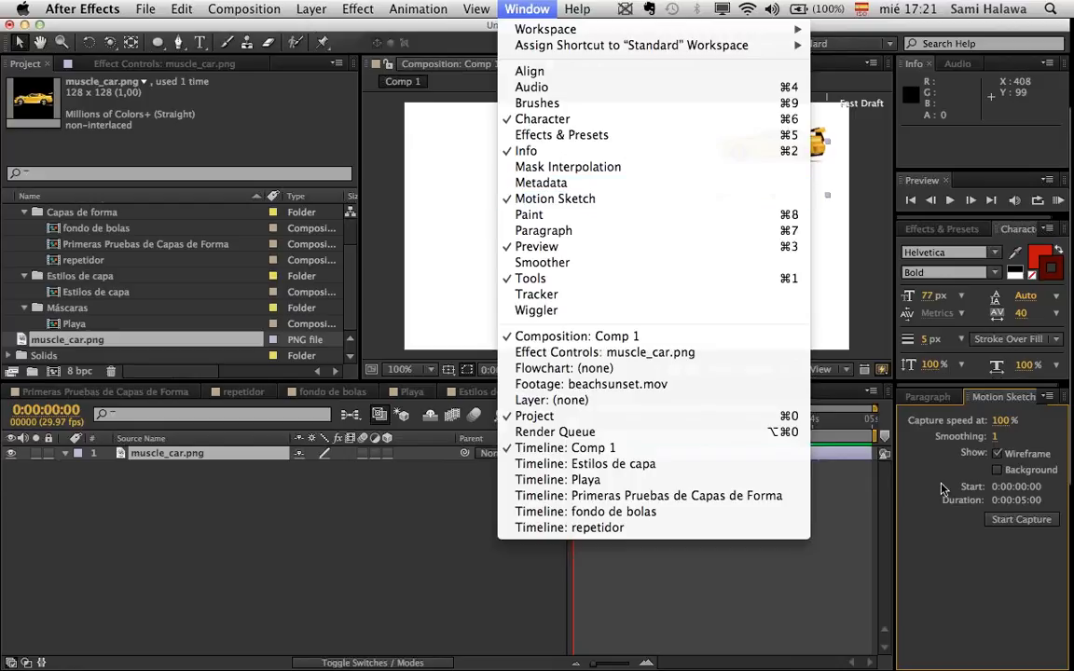
{"action": "left_click", "coordinate": [972, 501]}
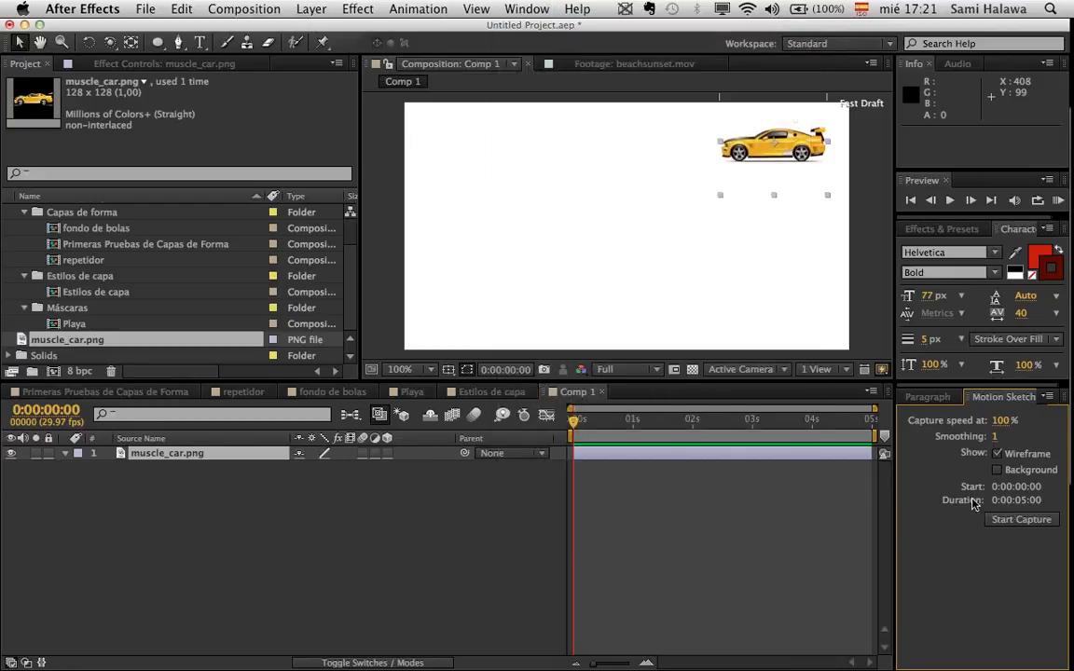
{"action": "left_click_drag", "start_coordinate": [999, 427], "coordinate": [973, 421]}
{"action": "left_click", "coordinate": [997, 421]}
{"action": "type", "text": "50"}
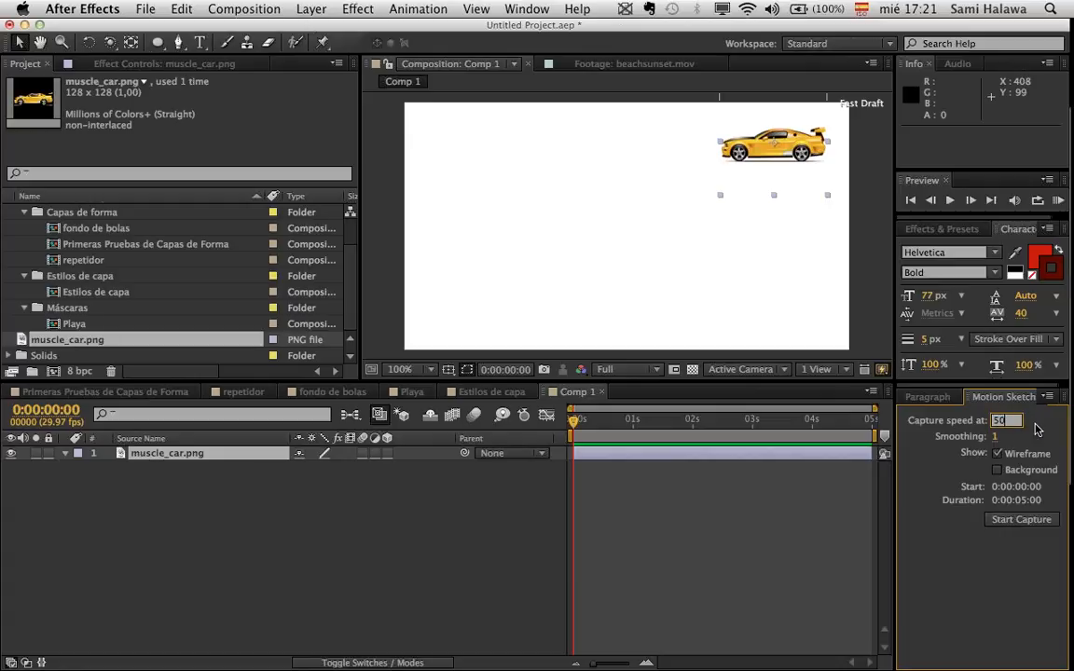
{"action": "left_click", "coordinate": [995, 437]}
{"action": "left_click", "coordinate": [996, 436]}
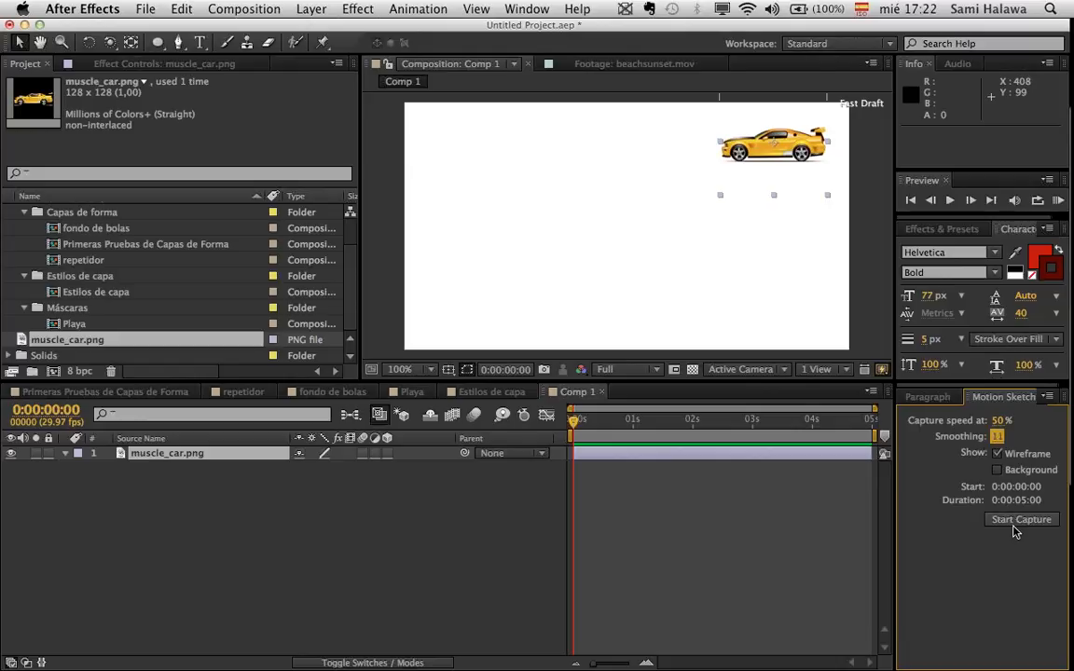
- Capture a looping freehand motion for the muscle_car.png layer from the frame's upper right to its upper left, and preview it
{"action": "left_click", "coordinate": [475, 588]}
{"action": "left_click", "coordinate": [253, 457]}
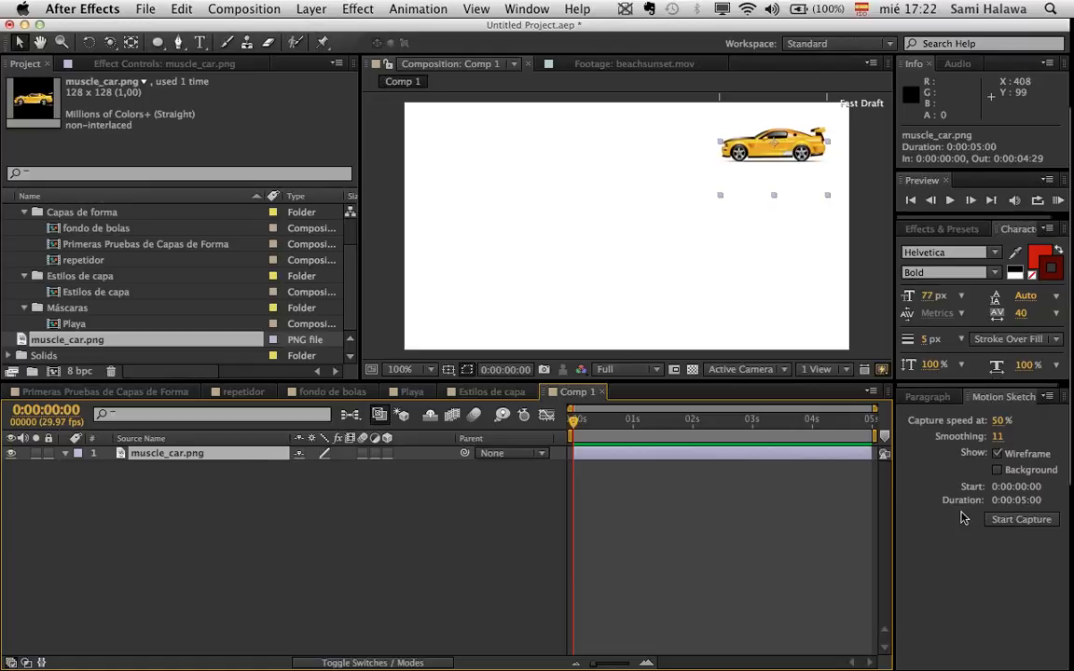
{"action": "left_click", "coordinate": [1022, 519]}
{"action": "mouse_move", "coordinate": [773, 142]}
{"action": "left_mouse_down"}
{"action": "mouse_move", "coordinate": [707, 144]}
{"action": "mouse_move", "coordinate": [664, 160]}
{"action": "mouse_move", "coordinate": [751, 237]}
{"action": "mouse_move", "coordinate": [726, 282]}
{"action": "mouse_move", "coordinate": [587, 274]}
{"action": "mouse_move", "coordinate": [559, 211]}
{"action": "mouse_move", "coordinate": [582, 192]}
{"action": "mouse_move", "coordinate": [651, 228]}
{"action": "mouse_move", "coordinate": [610, 264]}
{"action": "mouse_move", "coordinate": [522, 241]}
{"action": "mouse_move", "coordinate": [519, 166]}
{"action": "mouse_move", "coordinate": [589, 140]}
{"action": "mouse_move", "coordinate": [719, 189]}
{"action": "mouse_move", "coordinate": [724, 295]}
{"action": "mouse_move", "coordinate": [635, 326]}
{"action": "mouse_move", "coordinate": [470, 272]}
{"action": "mouse_move", "coordinate": [442, 161]}
{"action": "mouse_move", "coordinate": [471, 104]}
{"action": "left_mouse_up"}
{"action": "key", "text": "space"}
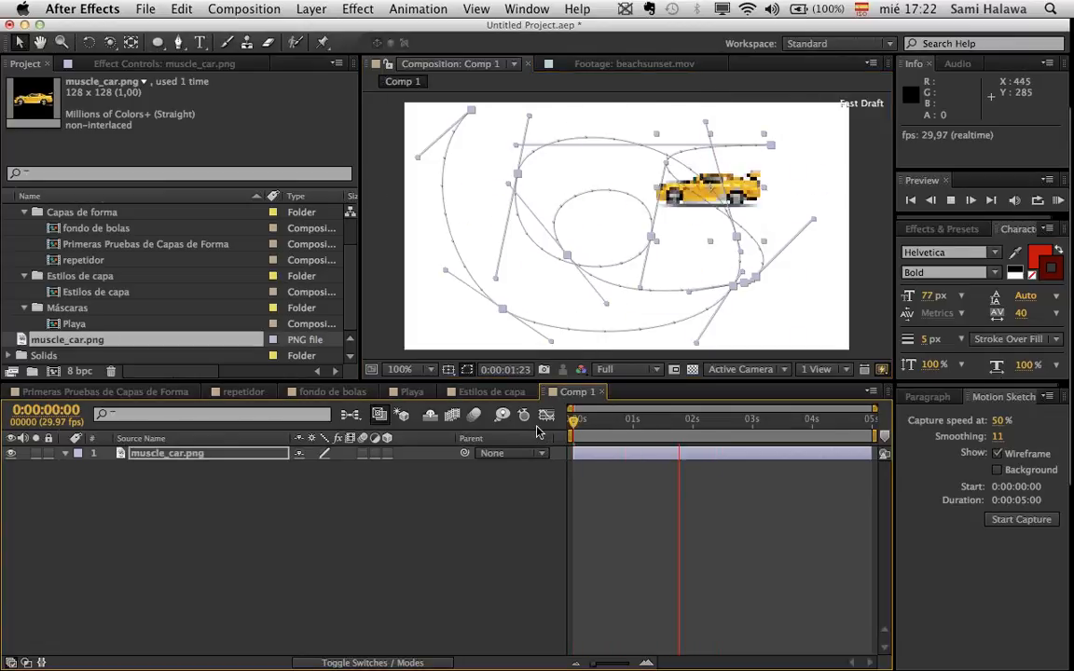
{"action": "key", "text": "space"}
- Reveal the muscle_car.png layer's Position keyframes and play the captured motion from the start
{"action": "left_click", "coordinate": [228, 455]}
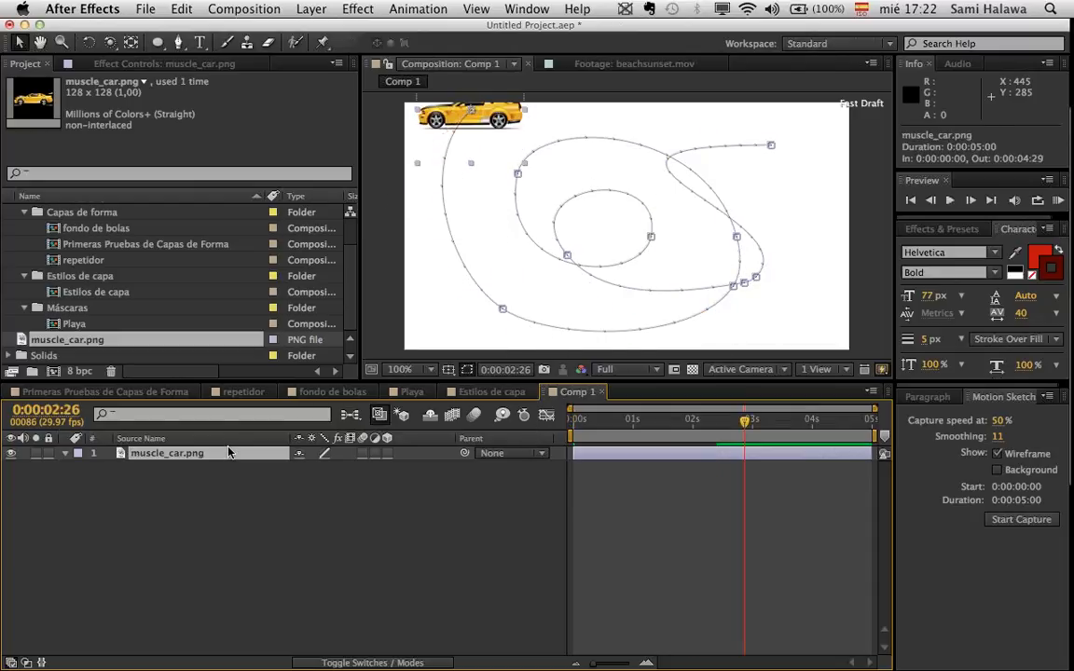
{"action": "key", "text": "p"}
{"action": "left_click", "coordinate": [612, 504]}
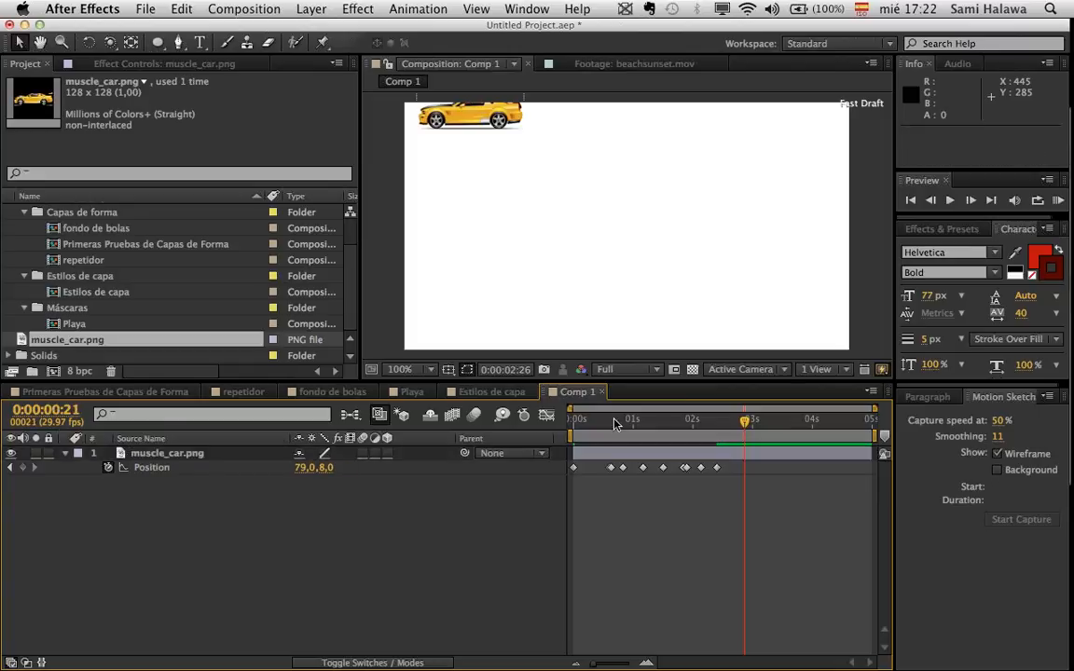
{"action": "key", "text": "Home"}
{"action": "key", "text": "space"}
{"action": "key", "text": "space"}
- Set the muscle_car.png layer's Auto-Orientation to Orient Along Path and preview the animation from the start
{"action": "left_click", "coordinate": [201, 453]}
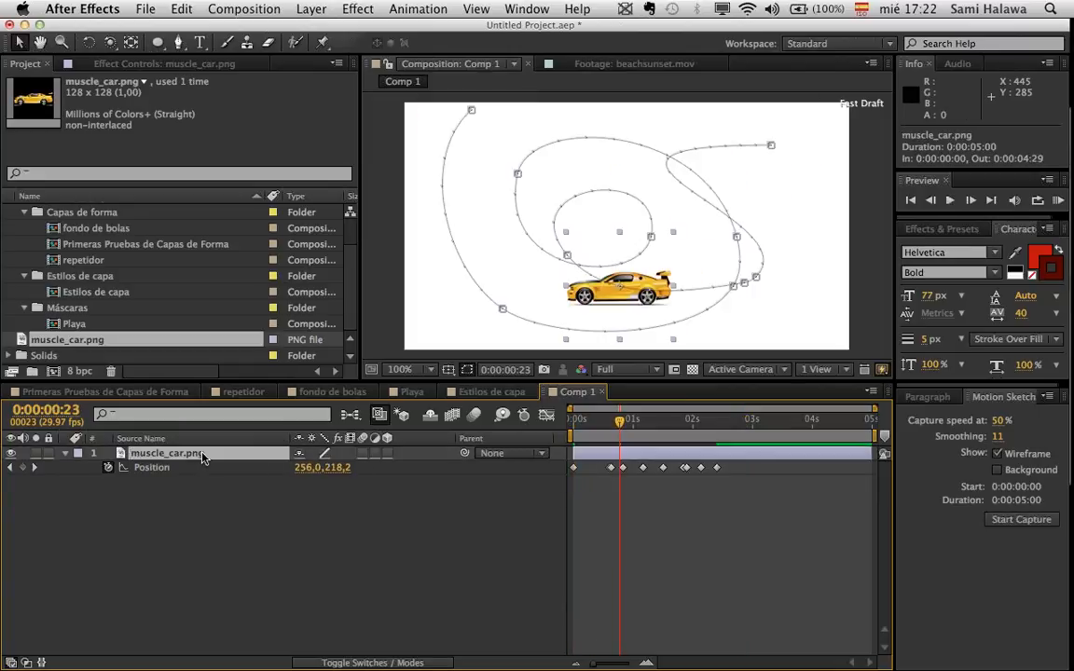
{"action": "right_click", "coordinate": [611, 291]}
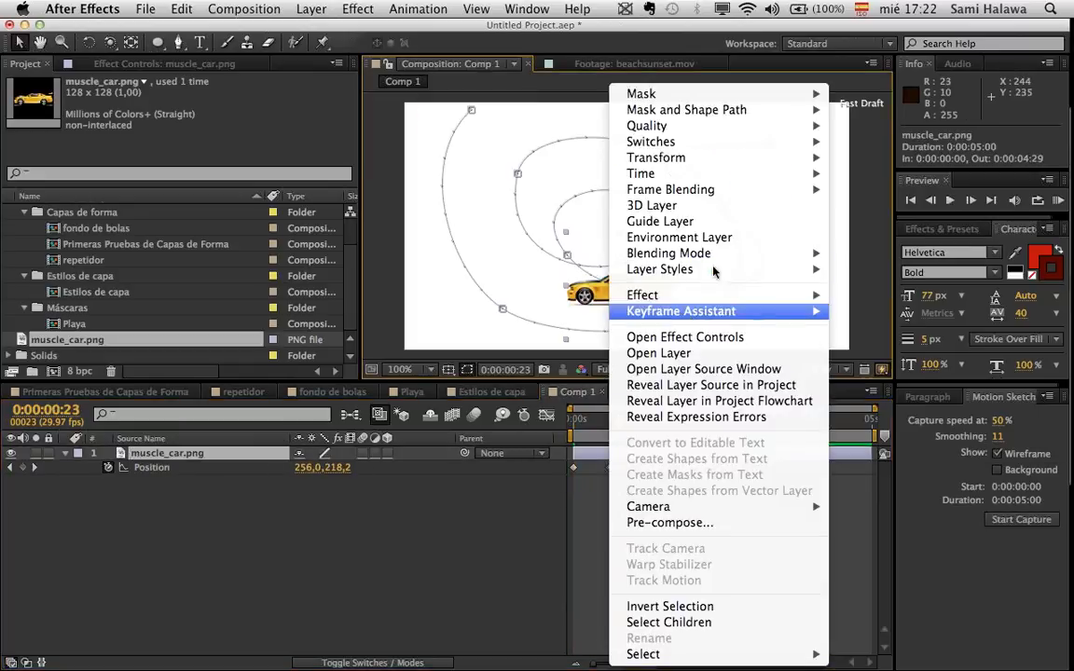
{"action": "mouse_move", "coordinate": [730, 164]}
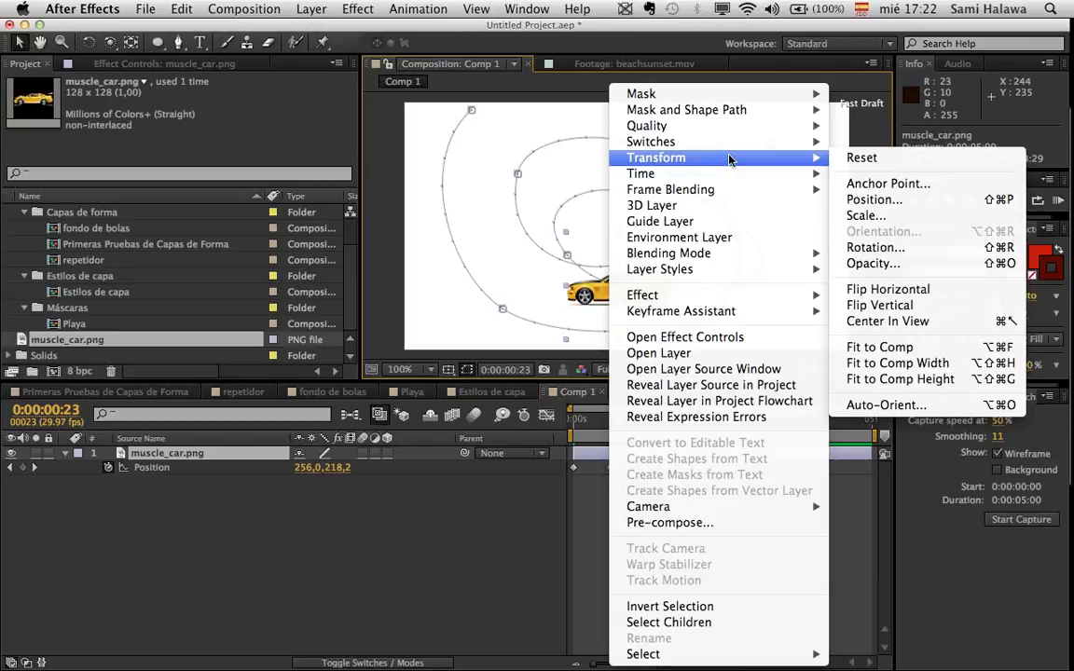
{"action": "left_click", "coordinate": [885, 405]}
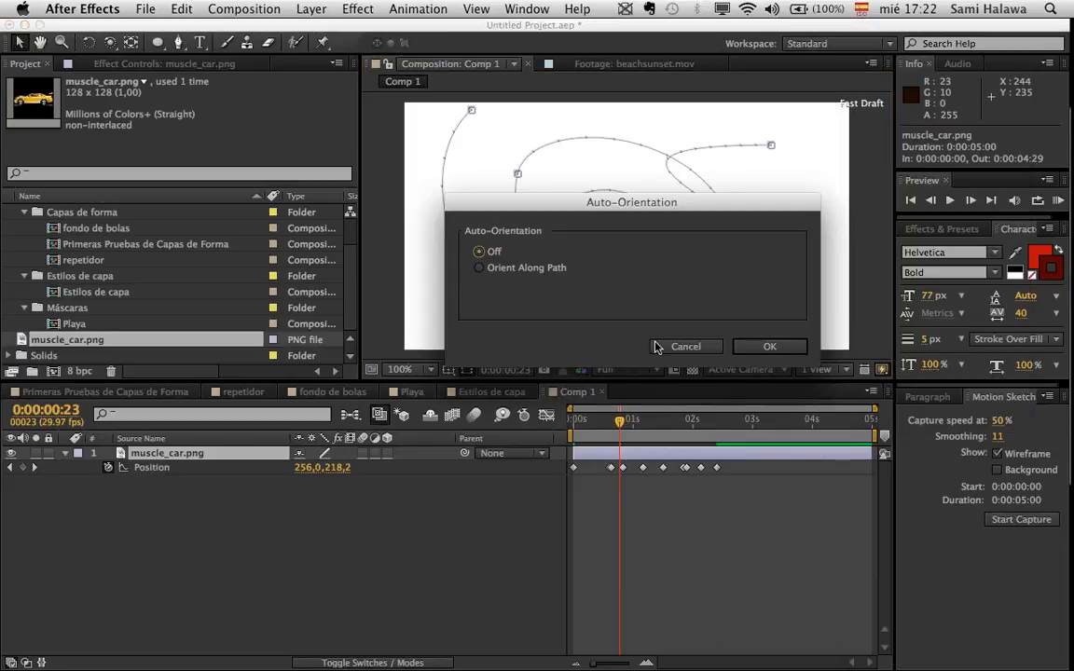
{"action": "left_click", "coordinate": [549, 269]}
{"action": "left_click", "coordinate": [770, 347]}
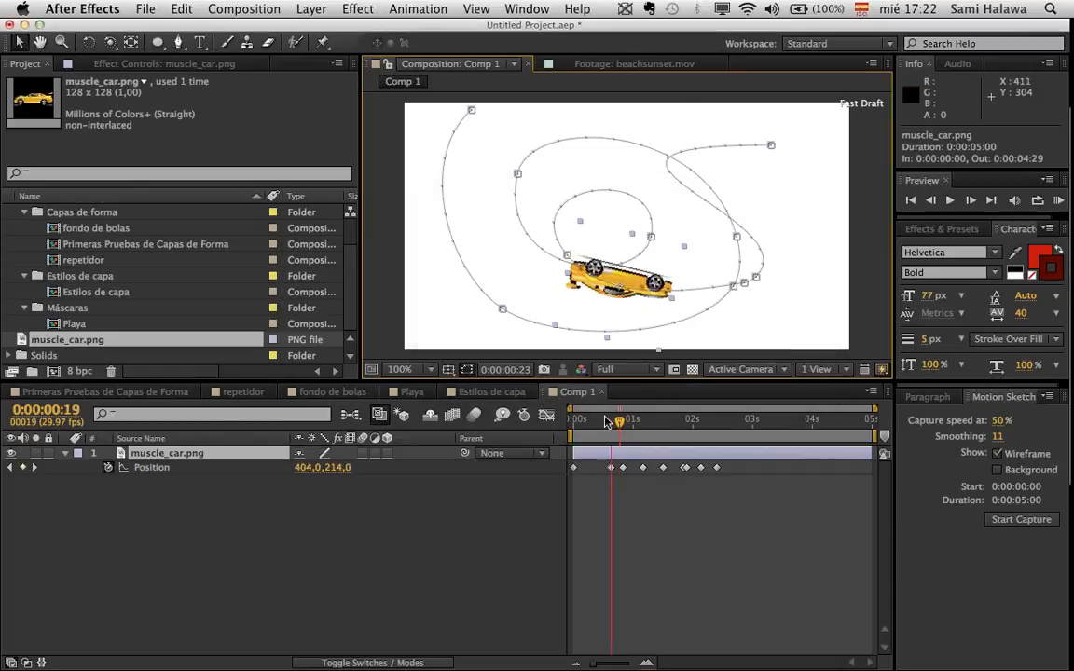
{"action": "key", "text": "space"}
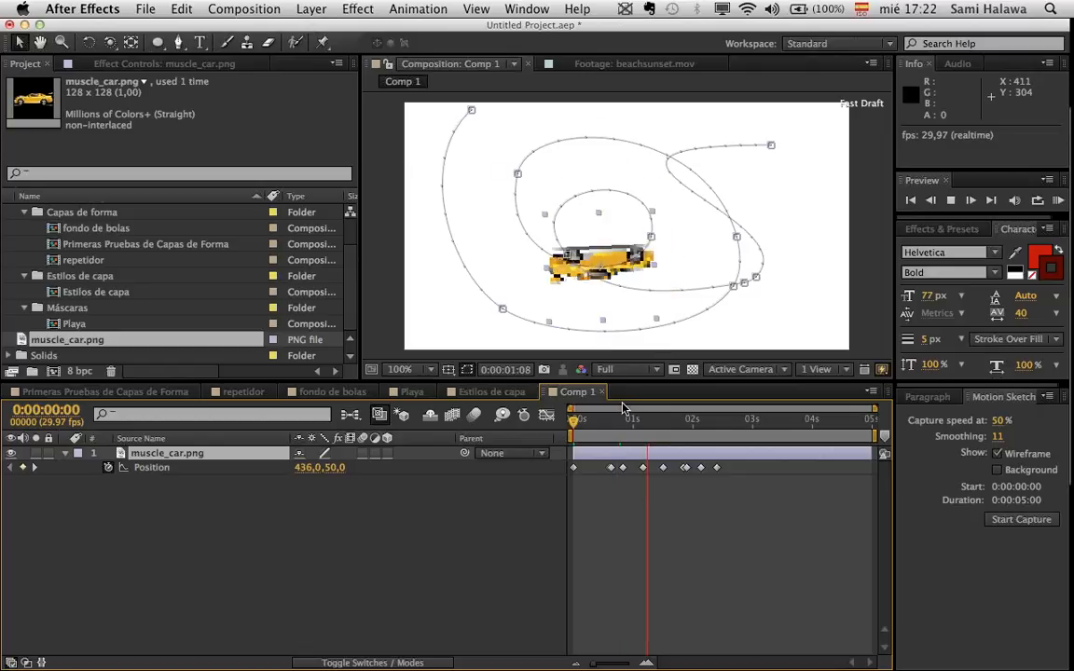
{"action": "key", "text": "space"}
- Set the muscle_car.png layer's Rotation to 180° and preview the animation from the start
{"action": "left_click_drag", "start_coordinate": [632, 405], "coordinate": [511, 395]}
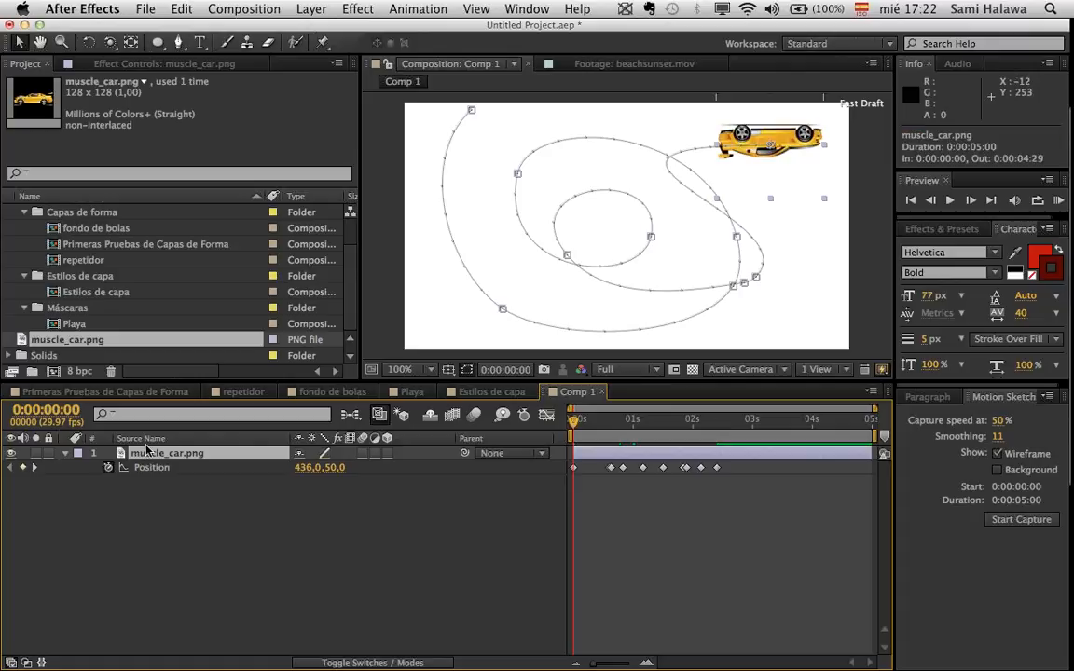
{"action": "key", "text": "r"}
{"action": "left_click", "coordinate": [321, 469]}
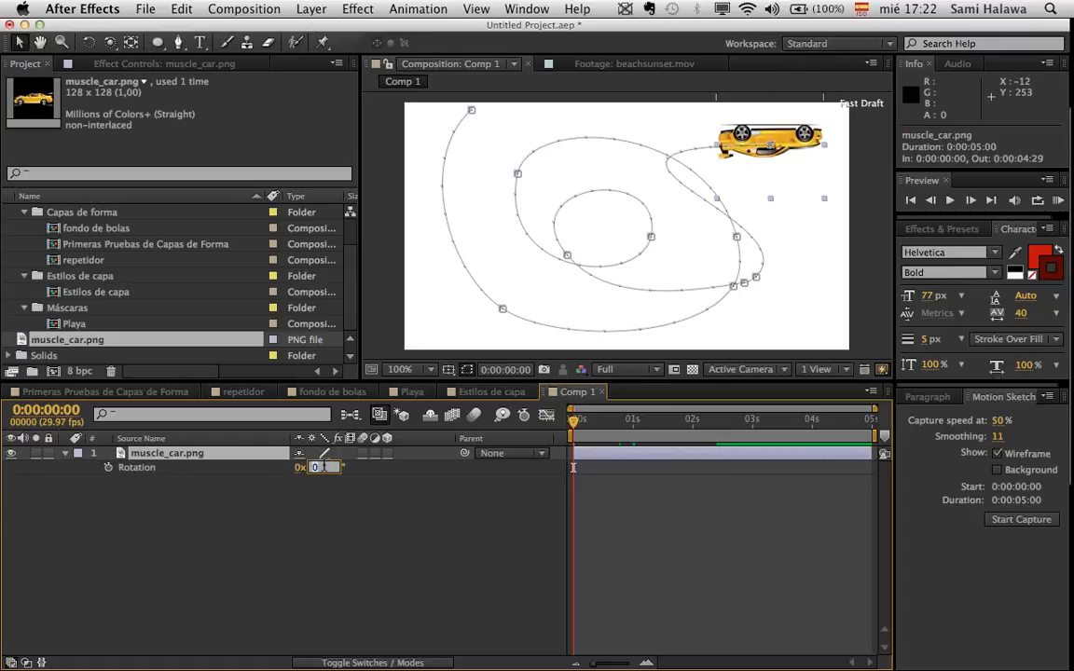
{"action": "type", "text": "180"}
{"action": "key", "text": "Return"}
{"action": "key", "text": "space"}
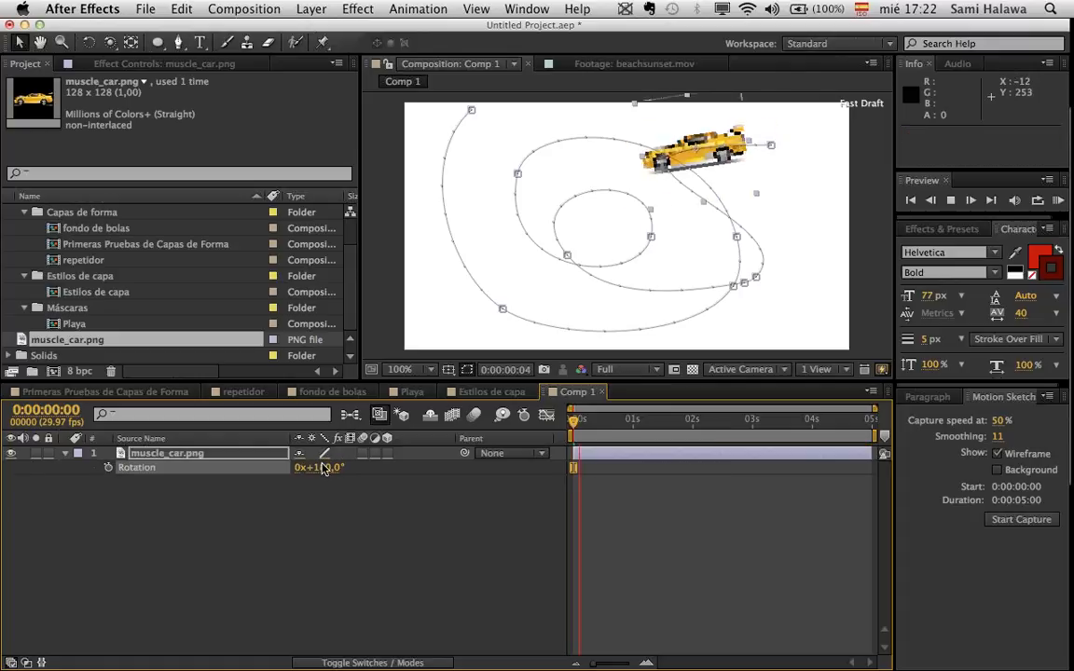
{"action": "key", "text": "space"}
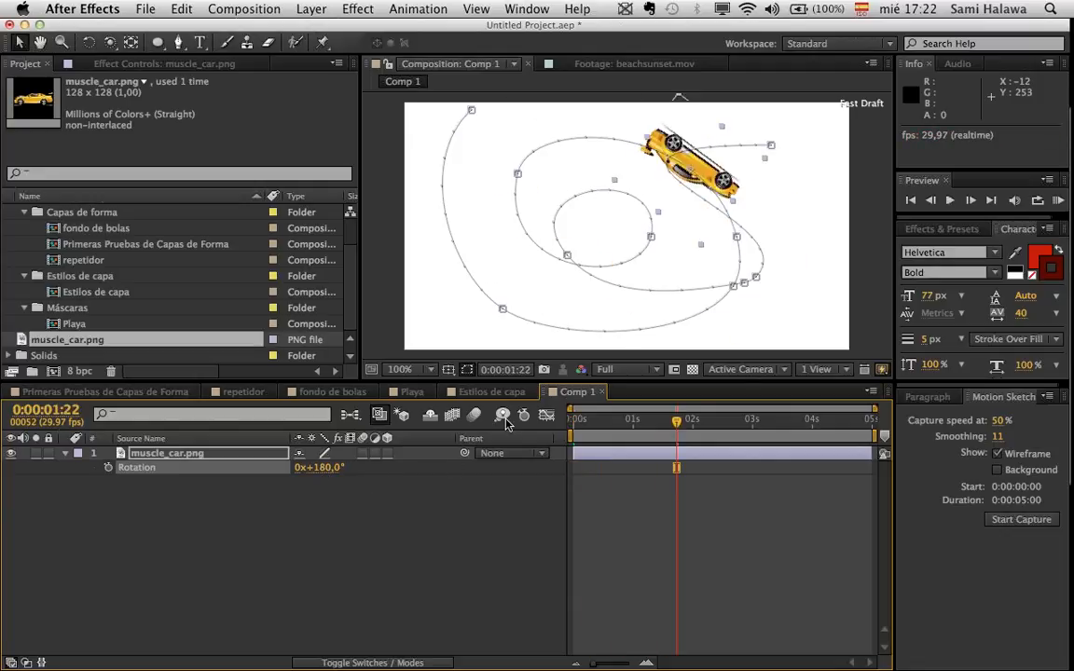
- Enable motion blur for the muscle_car.png layer and the composition, preview it from the start, and return to 0:00:00:00
{"action": "left_click", "coordinate": [361, 455]}
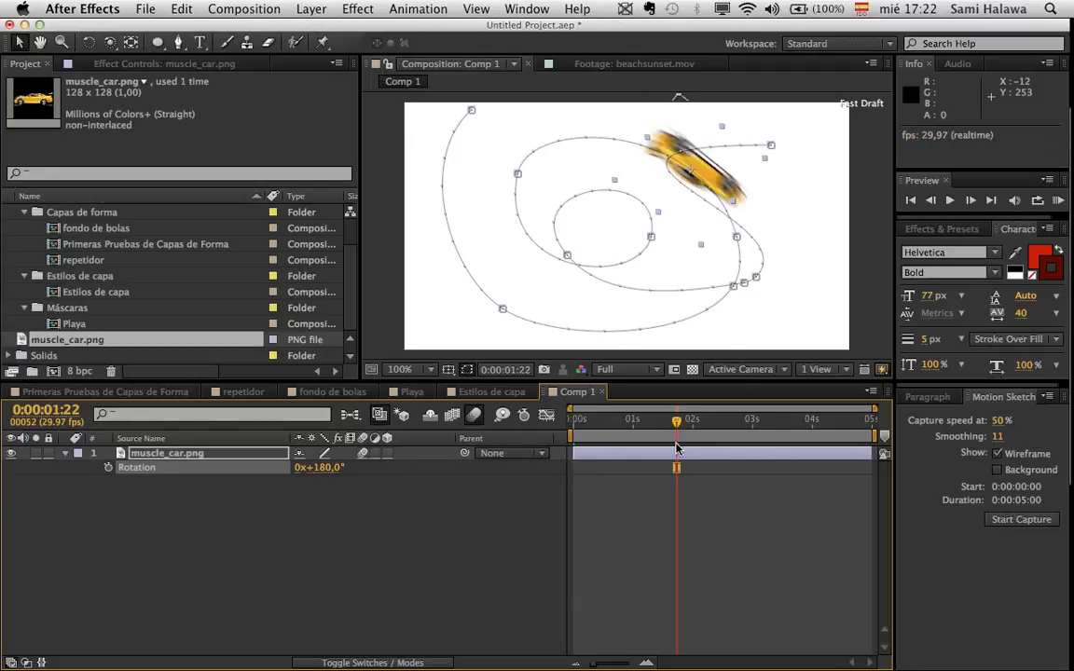
{"action": "left_click_drag", "start_coordinate": [677, 425], "coordinate": [476, 428]}
{"action": "left_click", "coordinate": [511, 501]}
{"action": "key", "text": "space"}
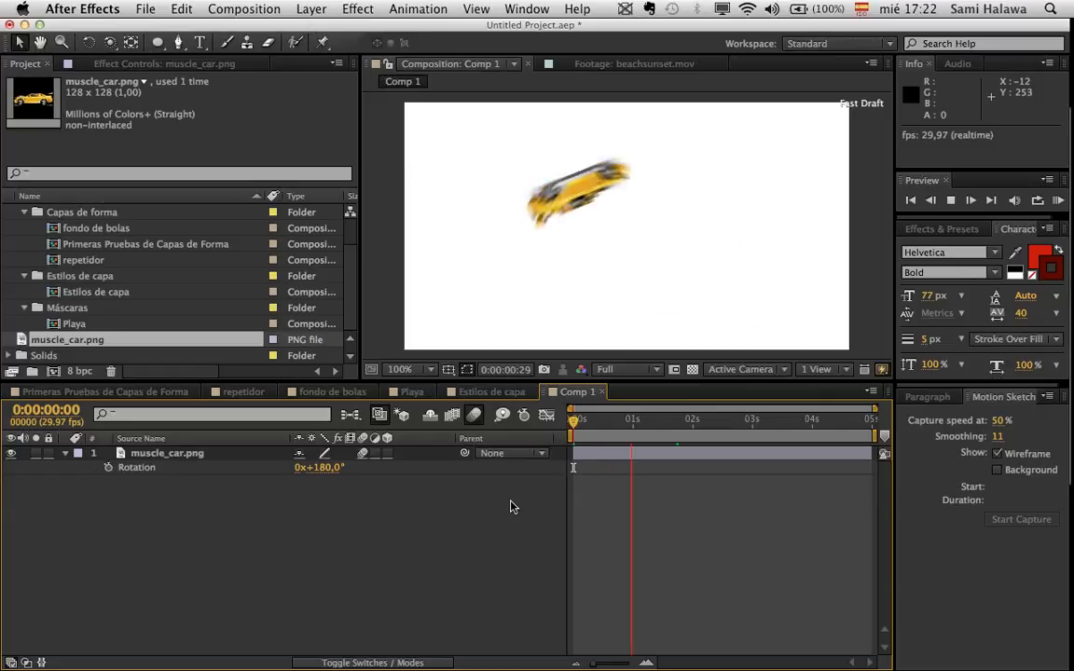
{"action": "key", "text": "space"}
{"action": "left_click", "coordinate": [583, 435]}
{"action": "left_click_drag", "start_coordinate": [583, 437], "coordinate": [568, 437]}
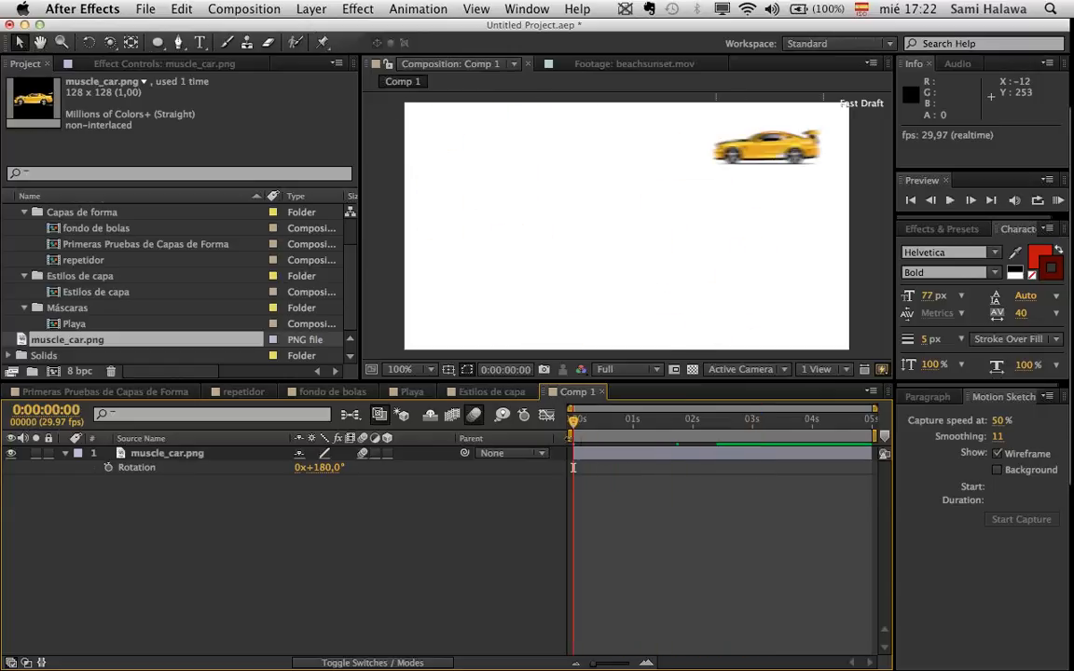
- Select the muscle_car.png layer, replay the motion-blurred animation, and return the current time to the start
{"action": "left_click", "coordinate": [970, 399]}
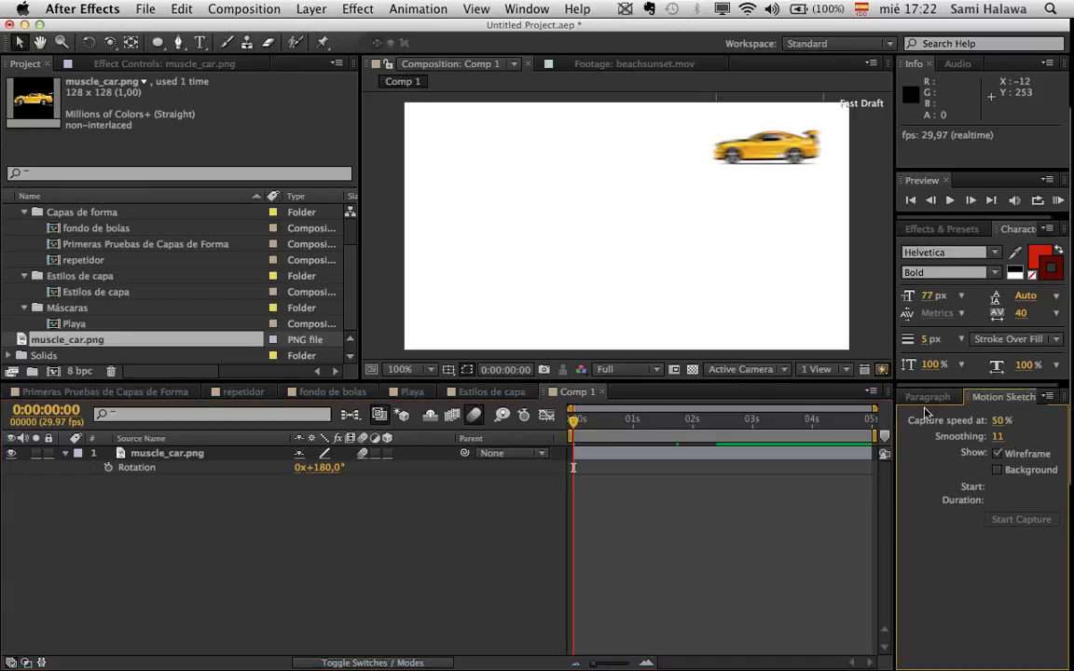
{"action": "left_click", "coordinate": [167, 453]}
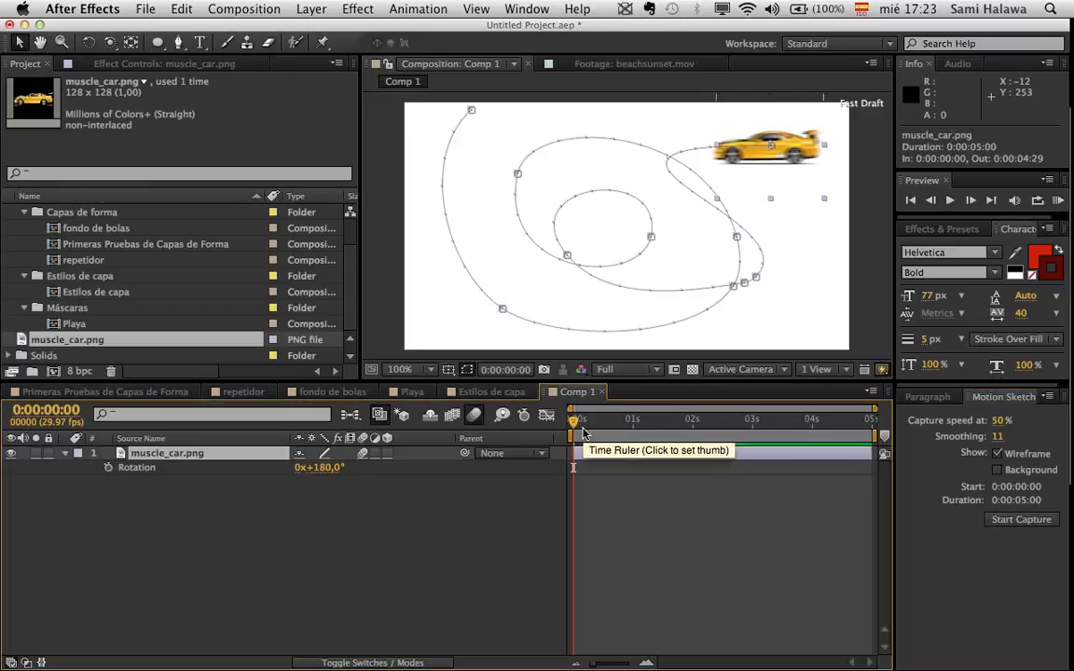
{"action": "key", "text": "space"}
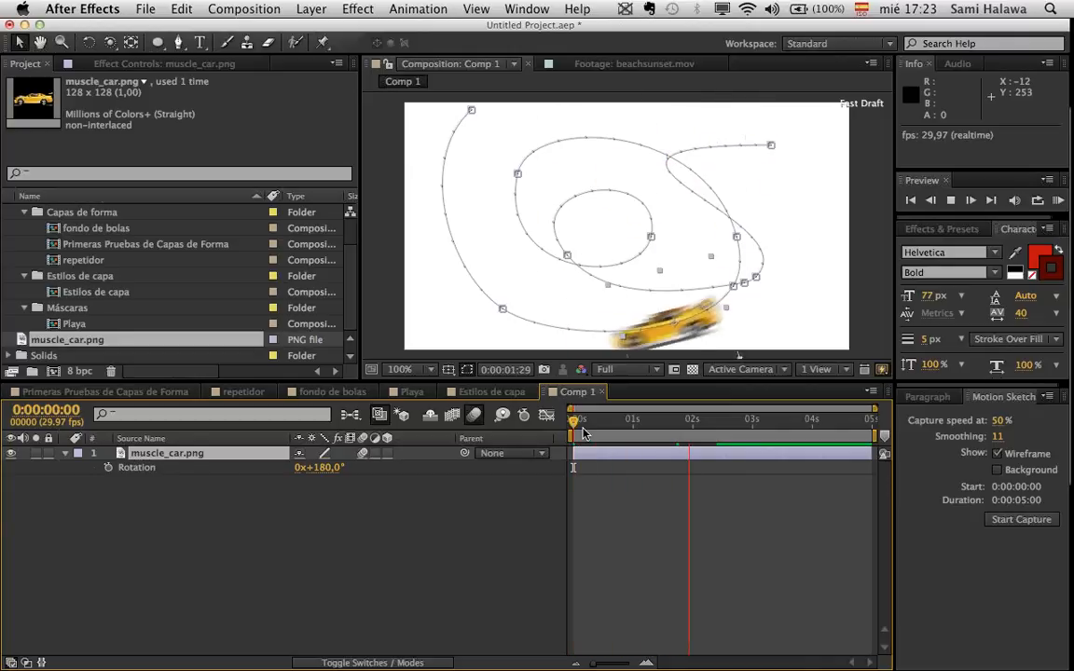
{"action": "key", "text": "space"}
{"action": "left_click_drag", "start_coordinate": [639, 429], "coordinate": [511, 434]}
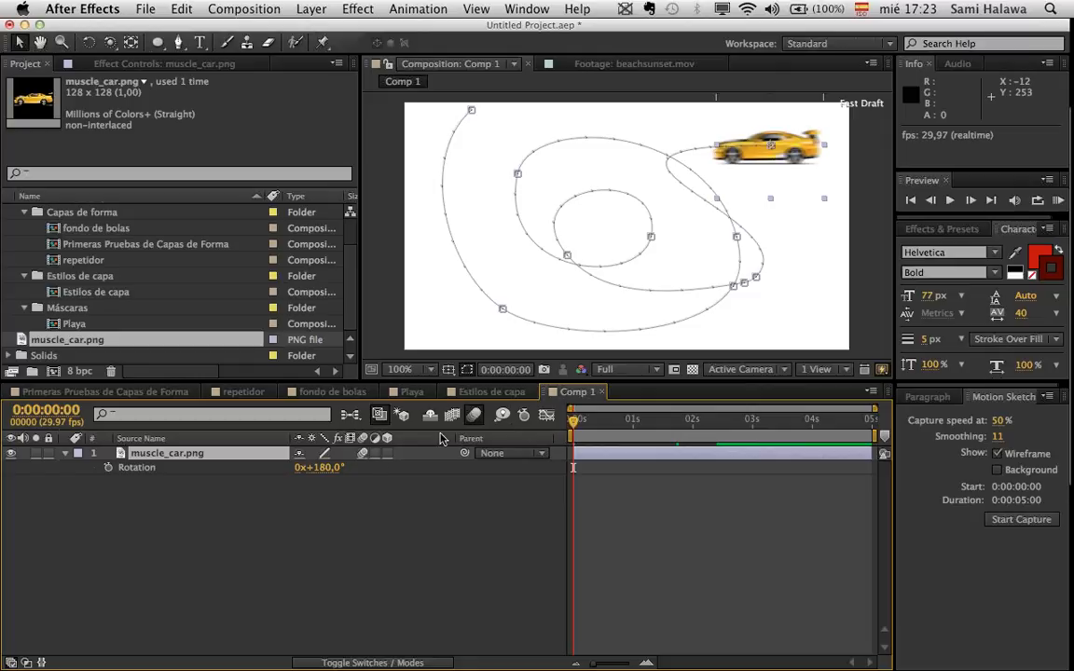
- Reveal the muscle_car.png layer's Position property and select all of its keyframes
{"action": "left_click", "coordinate": [297, 508]}
{"action": "left_click", "coordinate": [213, 453]}
{"action": "key", "text": "p"}
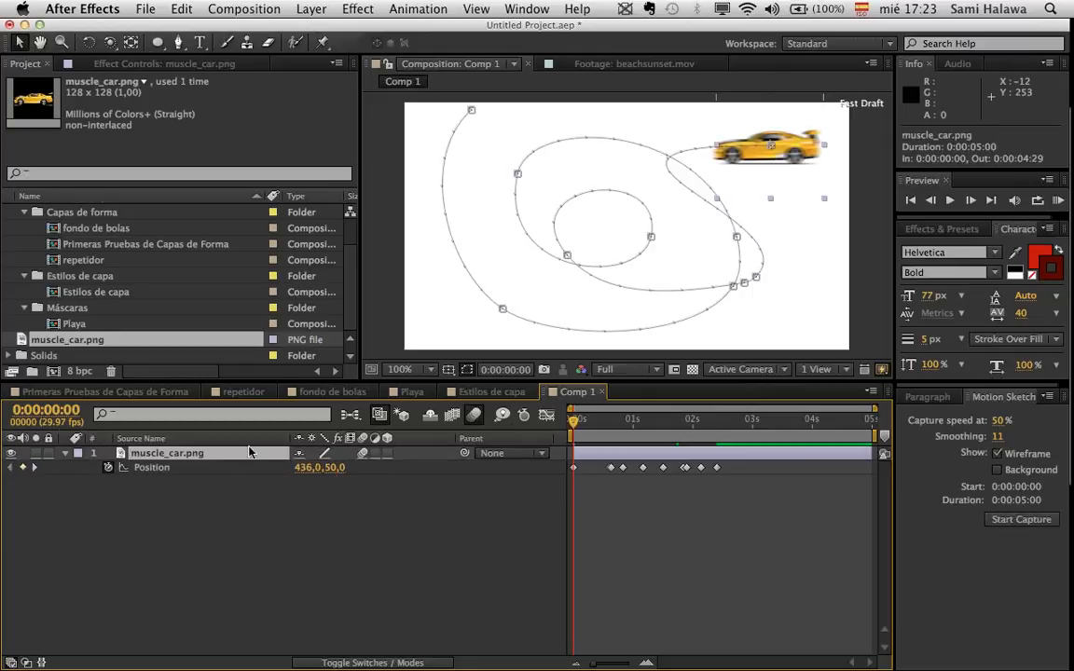
{"action": "left_click", "coordinate": [731, 481]}
{"action": "left_click_drag", "start_coordinate": [726, 469], "coordinate": [556, 472]}
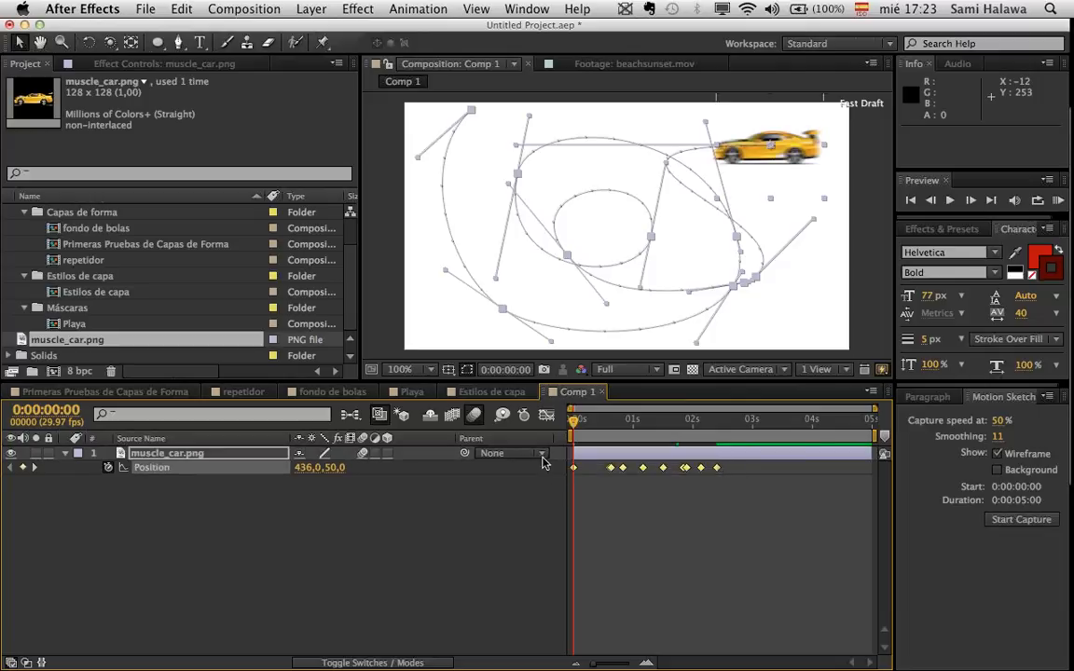
- Try compressing all the Position keyframes proportionally to roughly half their duration, and undo the keyframe movement
{"action": "left_click", "coordinate": [713, 493]}
{"action": "mouse_move", "coordinate": [734, 475]}
{"action": "left_mouse_down"}
{"action": "mouse_move", "coordinate": [526, 475]}
{"action": "mouse_move", "coordinate": [565, 472]}
{"action": "left_mouse_up"}
{"action": "left_click_drag", "start_coordinate": [717, 472], "coordinate": [652, 517]}
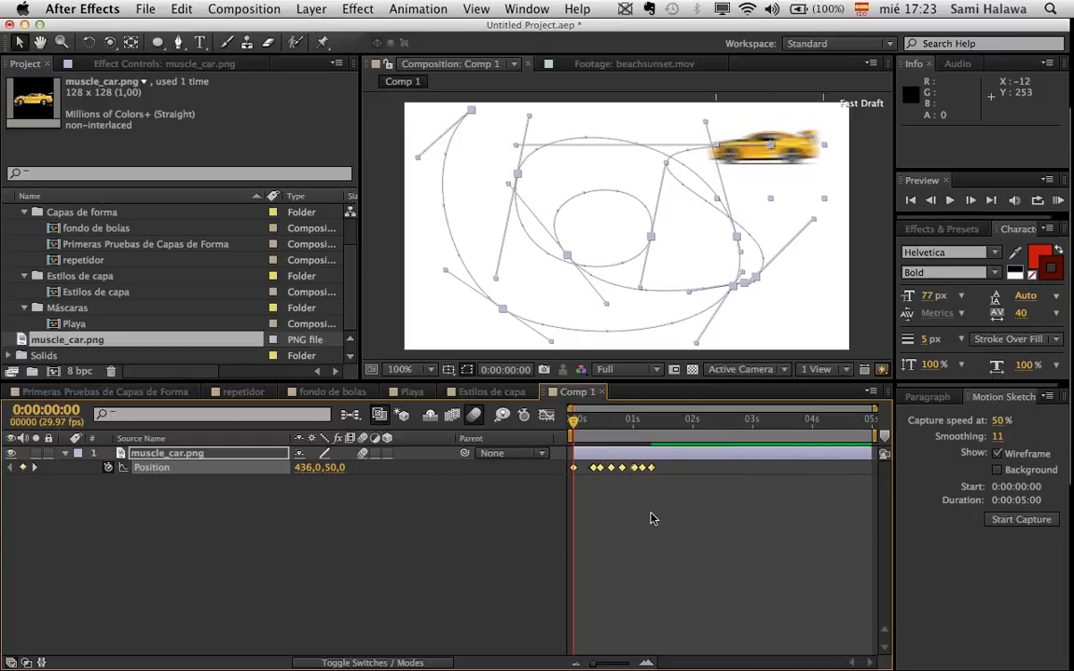
{"action": "key", "text": "space"}
{"action": "key", "text": "super+z"}
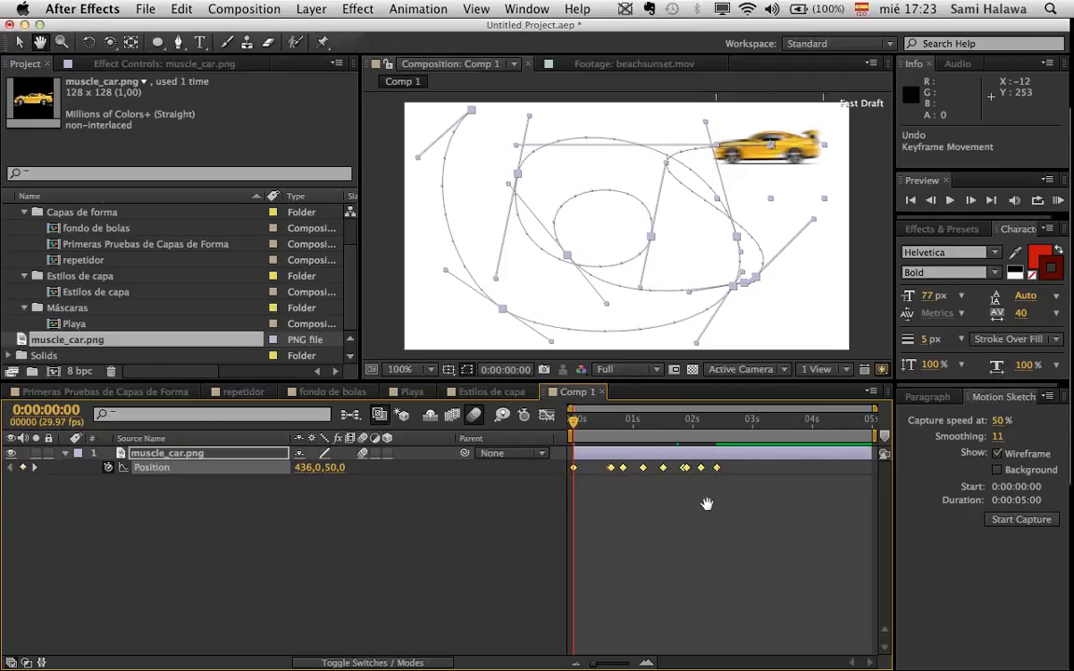
- Compress all Position keyframes proportionally so the last one falls at 0:00:01:04, and preview the faster motion
{"action": "left_click_drag", "start_coordinate": [748, 506], "coordinate": [556, 470]}
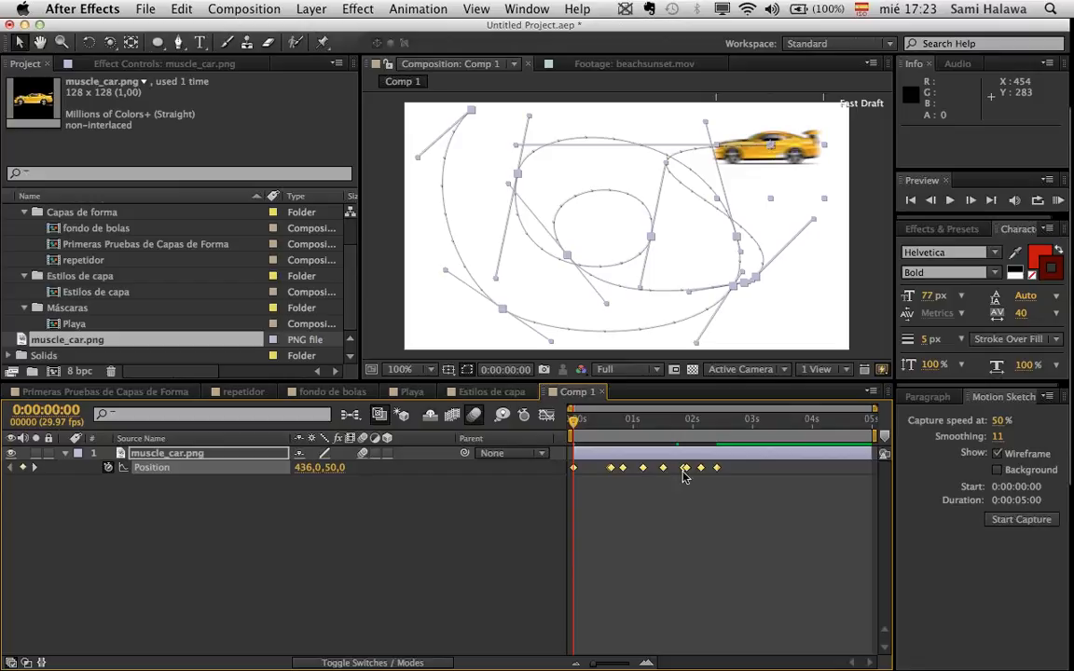
{"action": "left_click_drag", "start_coordinate": [716, 467], "coordinate": [643, 471]}
{"action": "left_click", "coordinate": [611, 425]}
{"action": "left_click", "coordinate": [650, 534]}
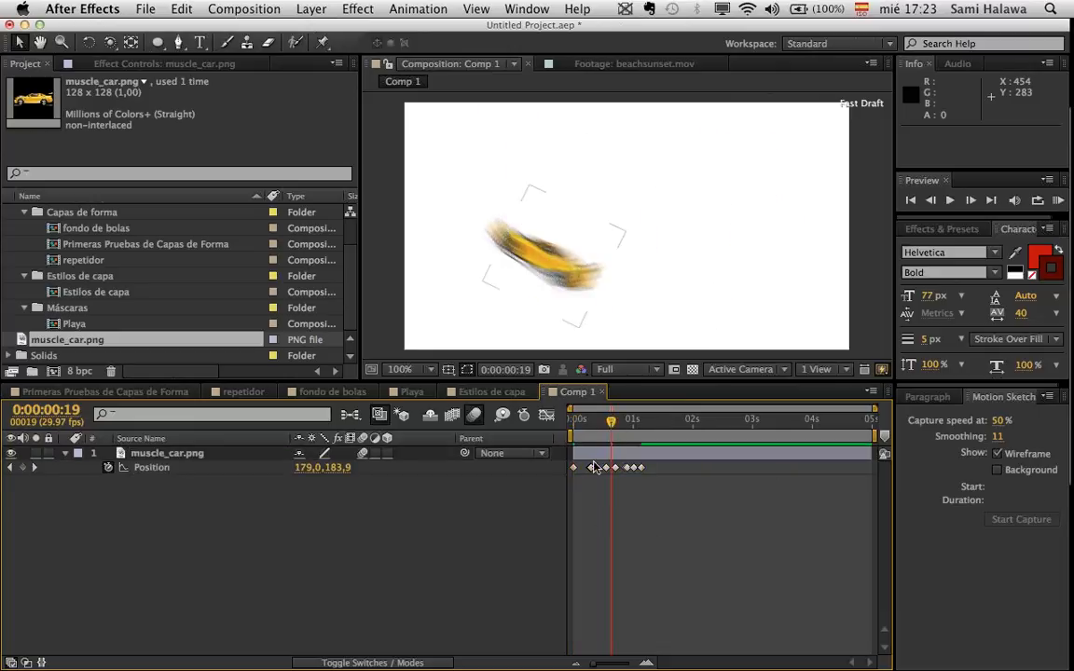
{"action": "key", "text": "space"}
- At 0:00:01:04, move the car above the frame to position 103, -68 so it exits the view, and preview it
{"action": "left_click_drag", "start_coordinate": [669, 420], "coordinate": [641, 422]}
{"action": "scroll", "coordinate": [566, 240], "scroll_direction": "down", "scroll_amount": 1}
{"action": "left_click_drag", "start_coordinate": [541, 158], "coordinate": [551, 130]}
{"action": "scroll", "coordinate": [635, 205], "scroll_direction": "up", "scroll_amount": 1}
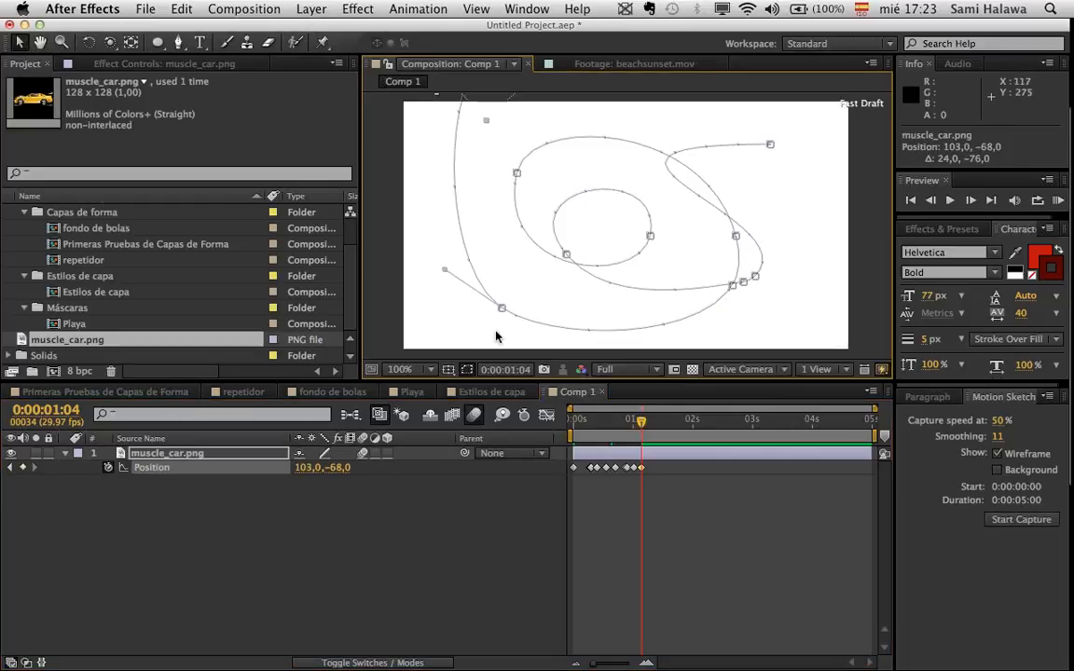
{"action": "left_click", "coordinate": [751, 498]}
{"action": "key", "text": "space"}
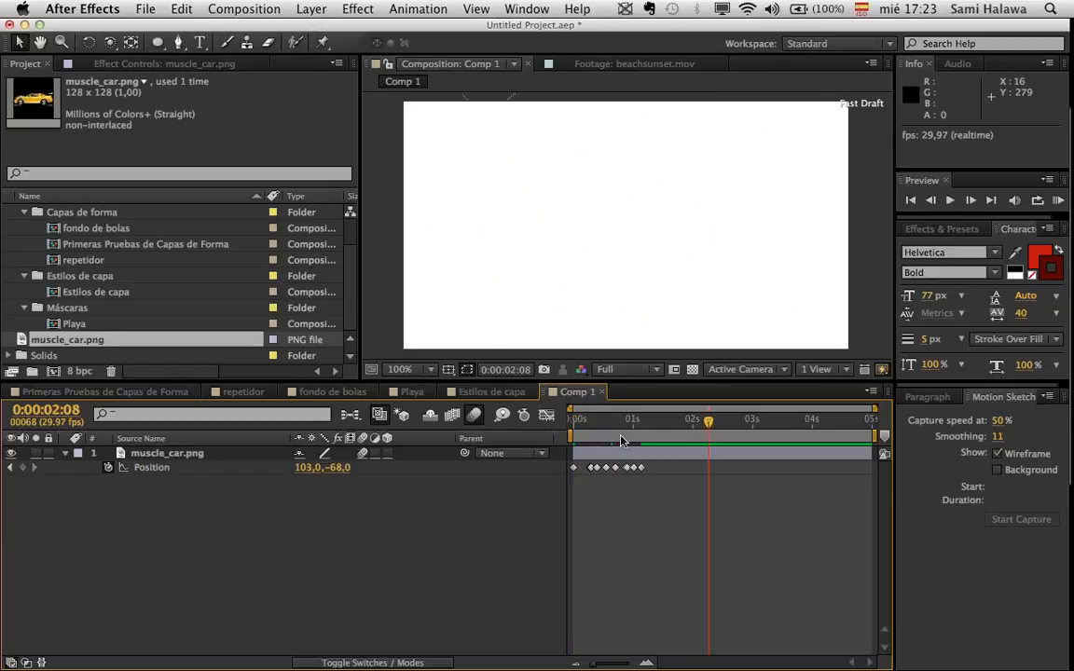
- At 0:00:00:00, move the car beyond the frame's right edge to position 633, 47, and preview its entrance
{"action": "left_click_drag", "start_coordinate": [643, 422], "coordinate": [572, 422]}
{"action": "left_click", "coordinate": [806, 149]}
{"action": "left_click_drag", "start_coordinate": [806, 149], "coordinate": [974, 146]}
{"action": "left_click", "coordinate": [652, 560]}
{"action": "key", "text": "space"}
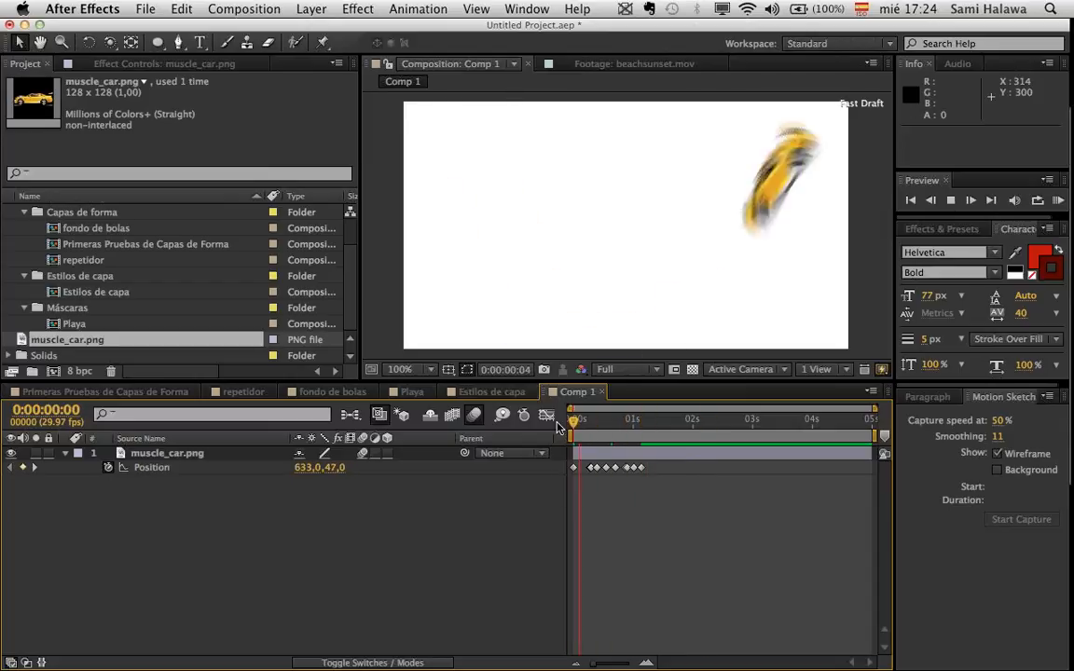
{"action": "key", "text": "space"}
- Copy all Position keyframes, paste them at 0:00:01:10, 0:00:02:19 and 0:00:04:00, and preview the repeated motion from the start
{"action": "left_click_drag", "start_coordinate": [647, 476], "coordinate": [573, 471]}
{"action": "key", "text": "super+c"}
{"action": "left_click_drag", "start_coordinate": [651, 423], "coordinate": [653, 424]}
{"action": "key", "text": "super+v"}
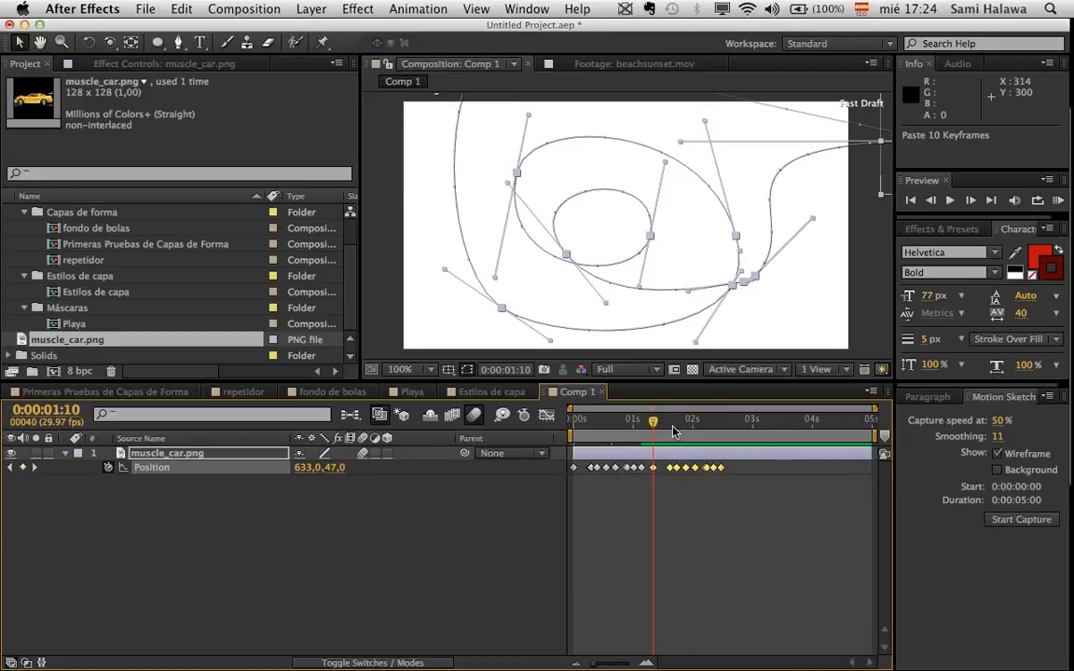
{"action": "key", "text": "super+v"}
{"action": "key", "text": "super+v"}
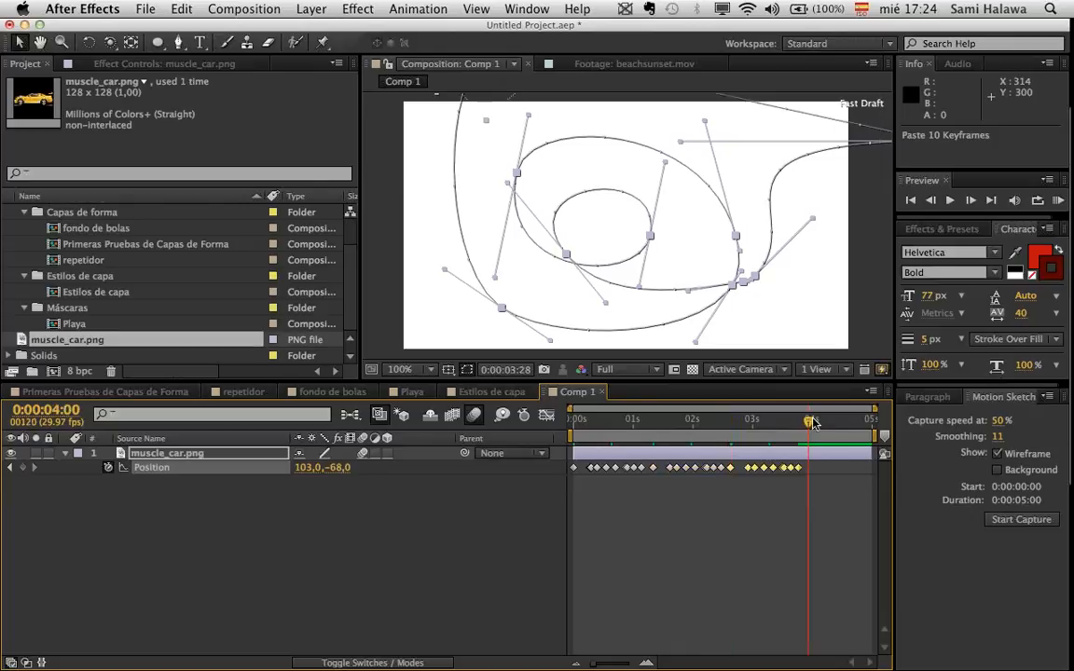
{"action": "left_click", "coordinate": [710, 549]}
{"action": "left_click_drag", "start_coordinate": [587, 423], "coordinate": [570, 424]}
{"action": "key", "text": "space"}
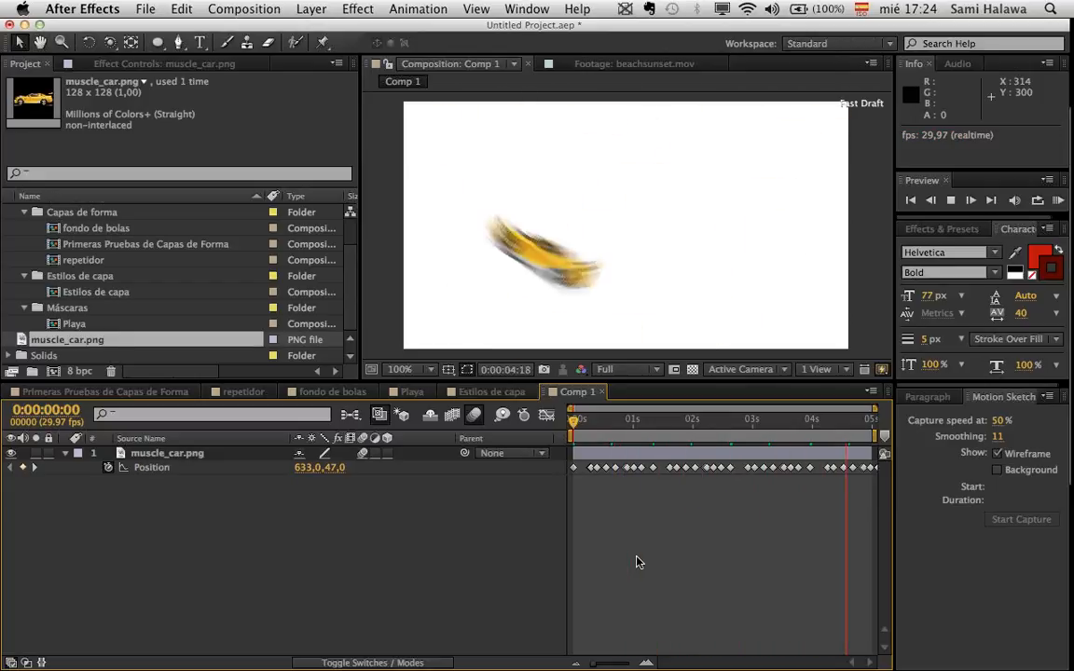
- Undo all the pasted Position keyframes, keeping only the original set
{"action": "key", "text": "ctrl+z"}
{"action": "key", "text": "ctrl+z"}
{"action": "key", "text": "ctrl+z"}
{"action": "key", "text": "ctrl+z"}
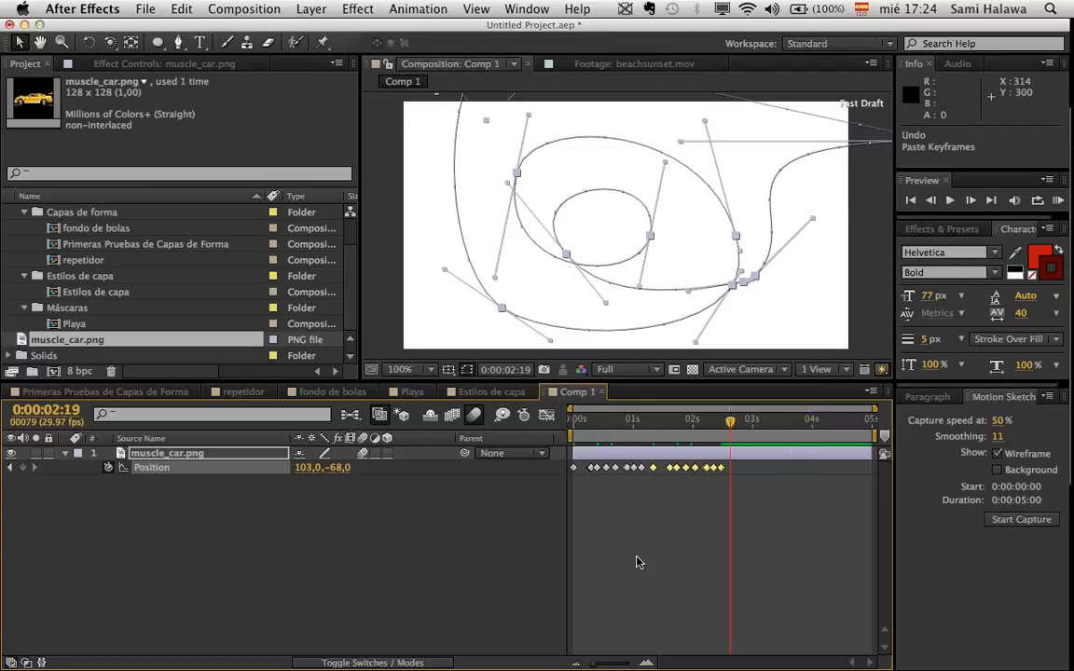
- Try rescaling the timing of all the Position keyframes proportionally, and undo the keyframe movement
{"action": "mouse_move", "coordinate": [589, 515]}
{"action": "left_mouse_down"}
{"action": "mouse_move", "coordinate": [617, 479]}
{"action": "mouse_move", "coordinate": [582, 460]}
{"action": "left_mouse_up"}
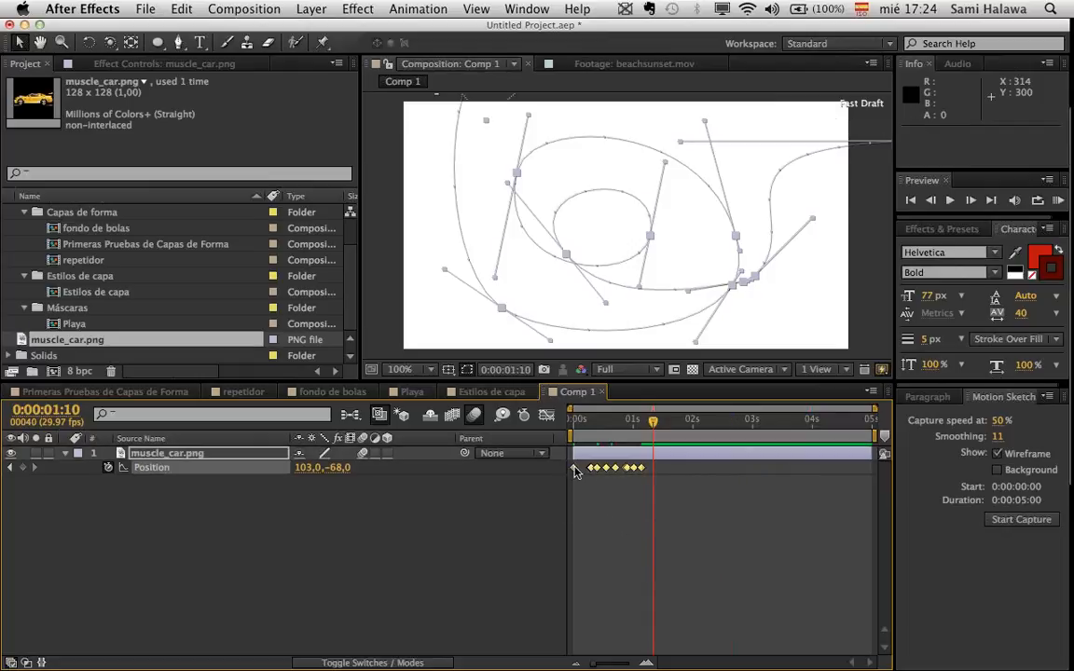
{"action": "left_click_drag", "start_coordinate": [643, 468], "coordinate": [642, 528]}
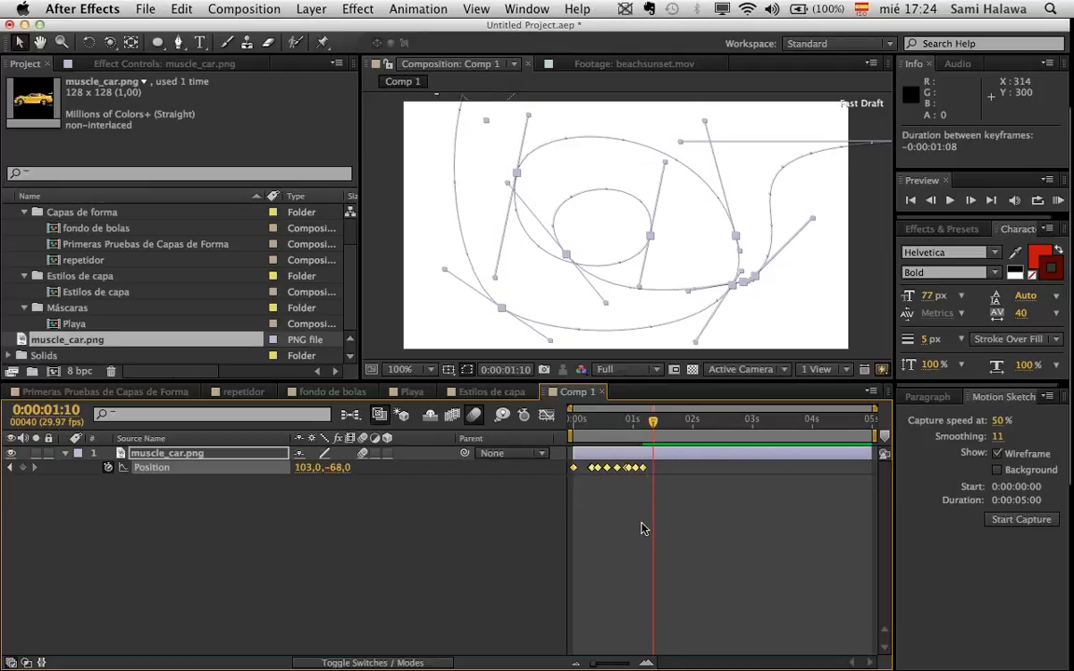
{"action": "key", "text": "ctrl+z"}
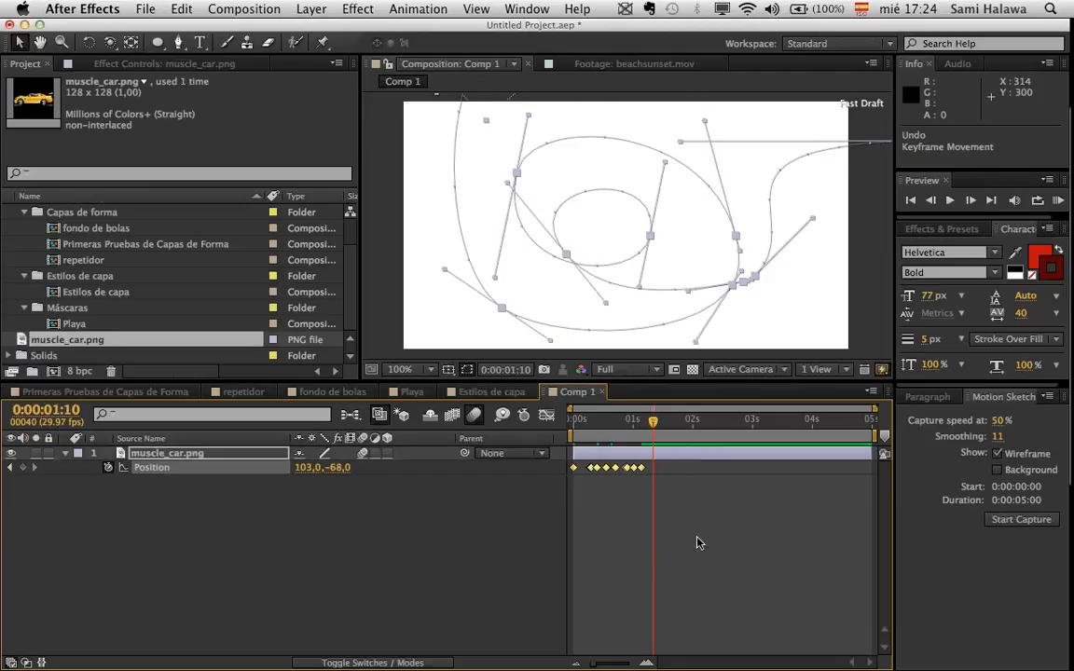
- Deselect the Position keyframes and move the current time to 0:00:00:03
{"action": "left_click", "coordinate": [1015, 399]}
{"action": "left_click", "coordinate": [616, 521]}
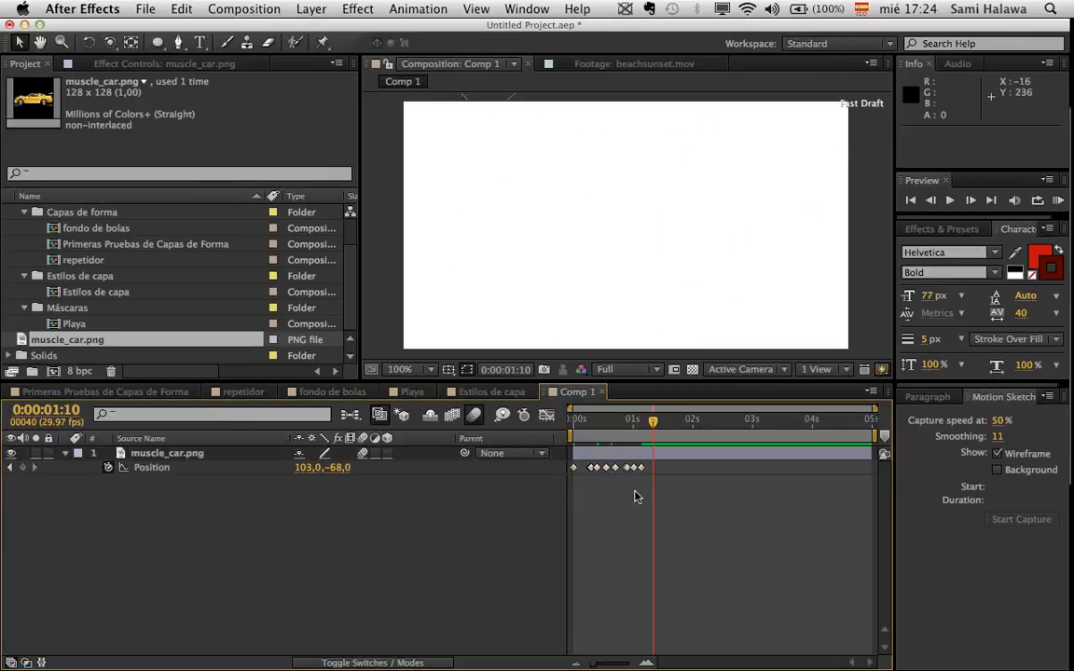
{"action": "left_click_drag", "start_coordinate": [640, 442], "coordinate": [579, 442]}
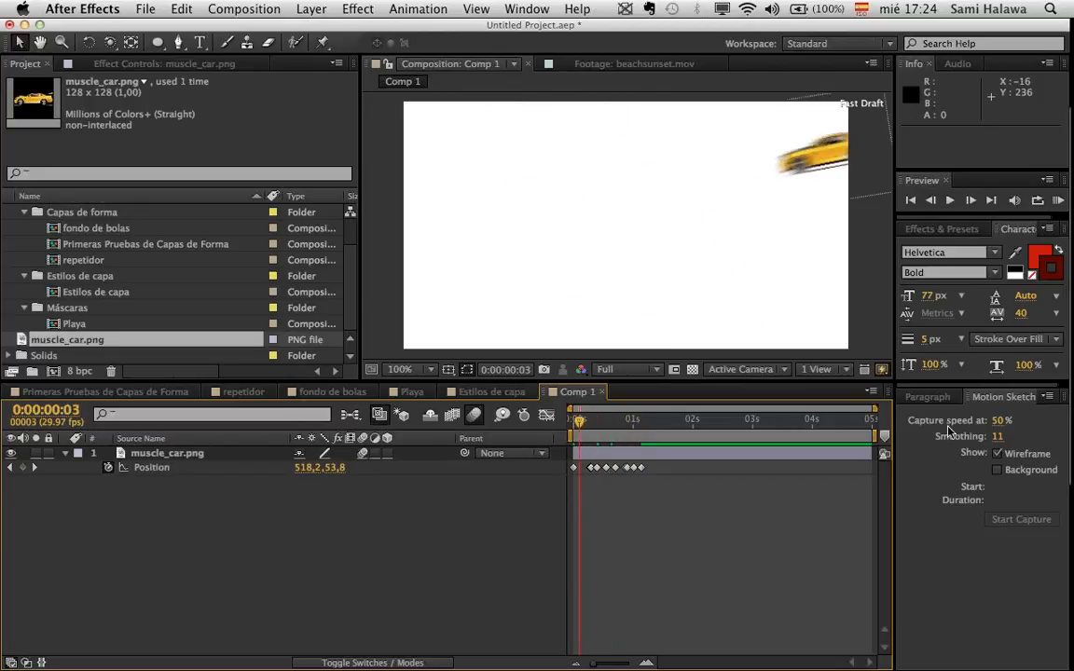
- Try making muscle_car.png a 3D layer, preview the animation, and undo the layer switch
{"action": "left_click", "coordinate": [387, 454]}
{"action": "key", "text": "space"}
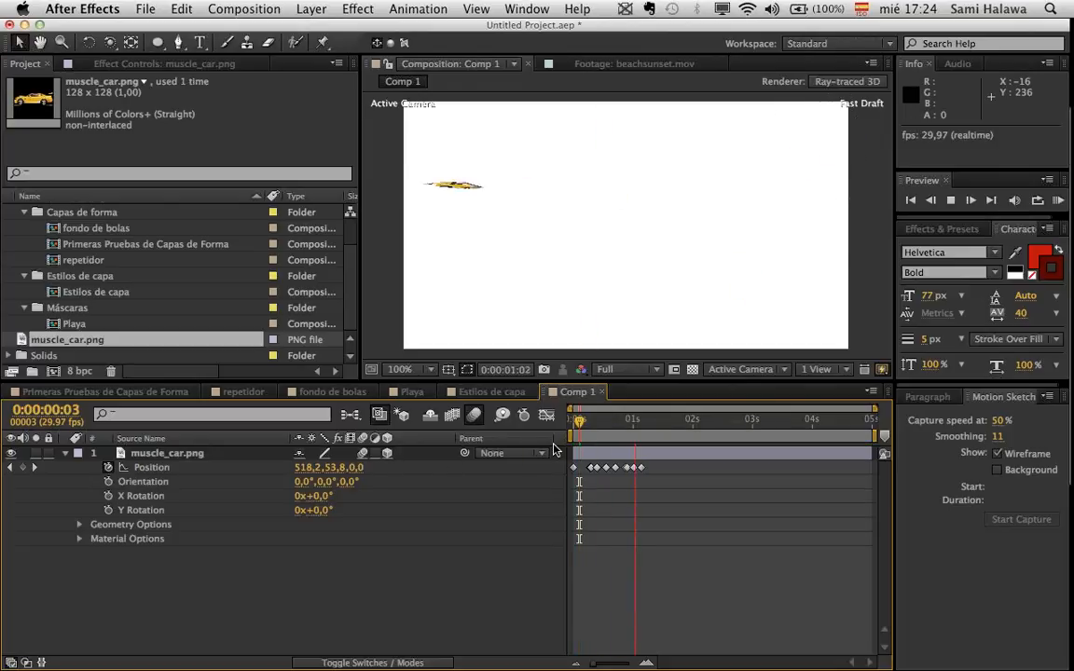
{"action": "key", "text": "space"}
{"action": "key", "text": "super+z"}
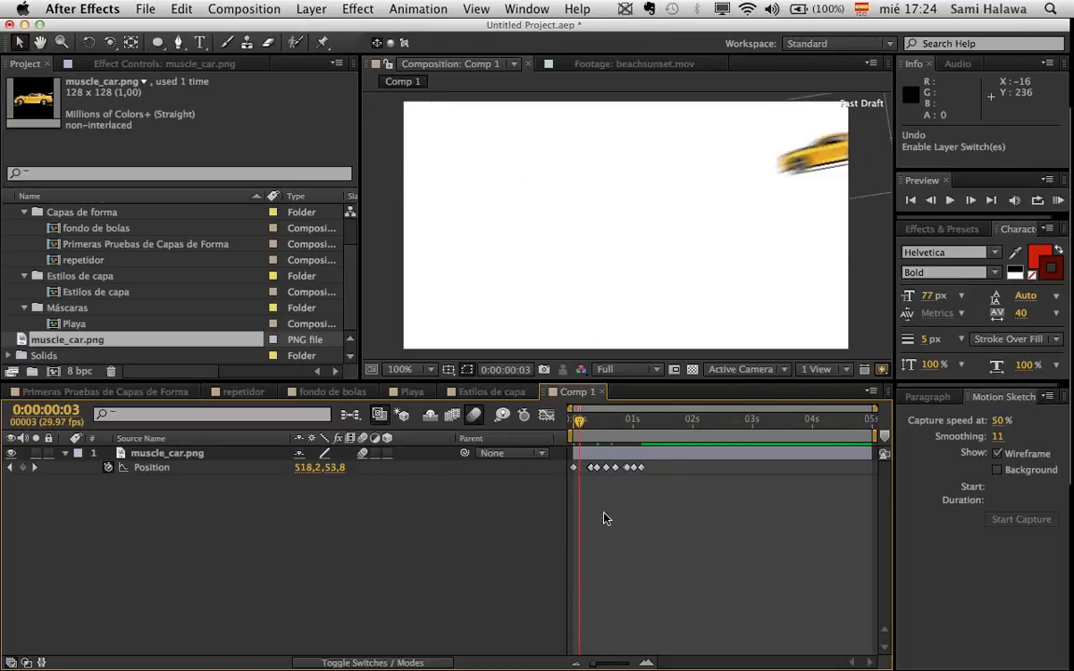
- Locate Motion Sketch in the list of available panels without changing which panels are shown
{"action": "left_click", "coordinate": [966, 414]}
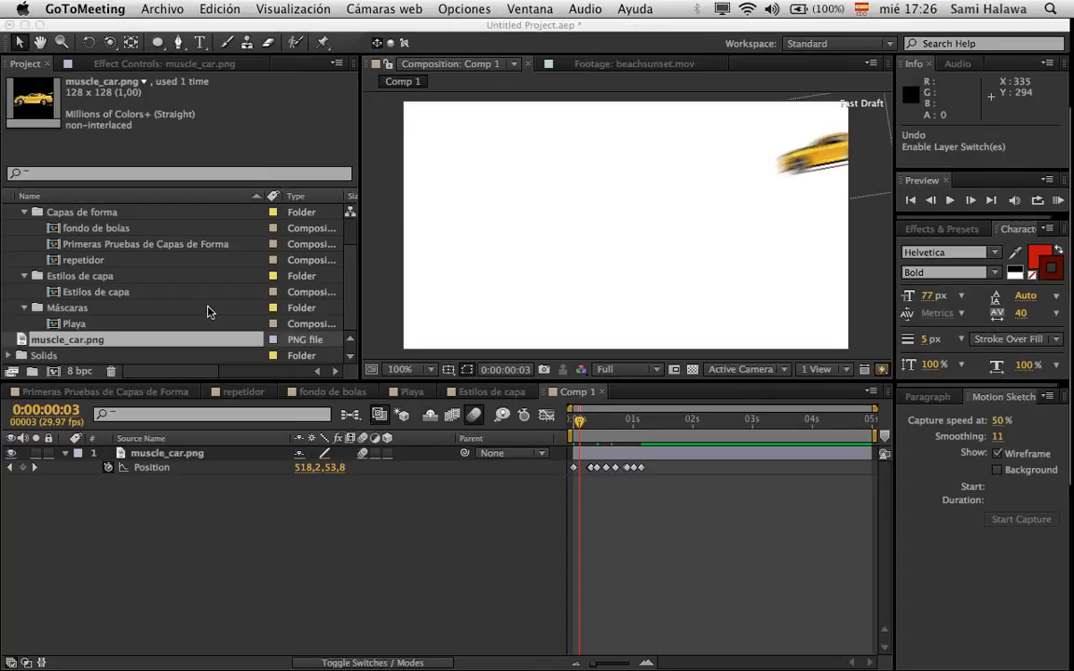
{"action": "left_click", "coordinate": [684, 636]}
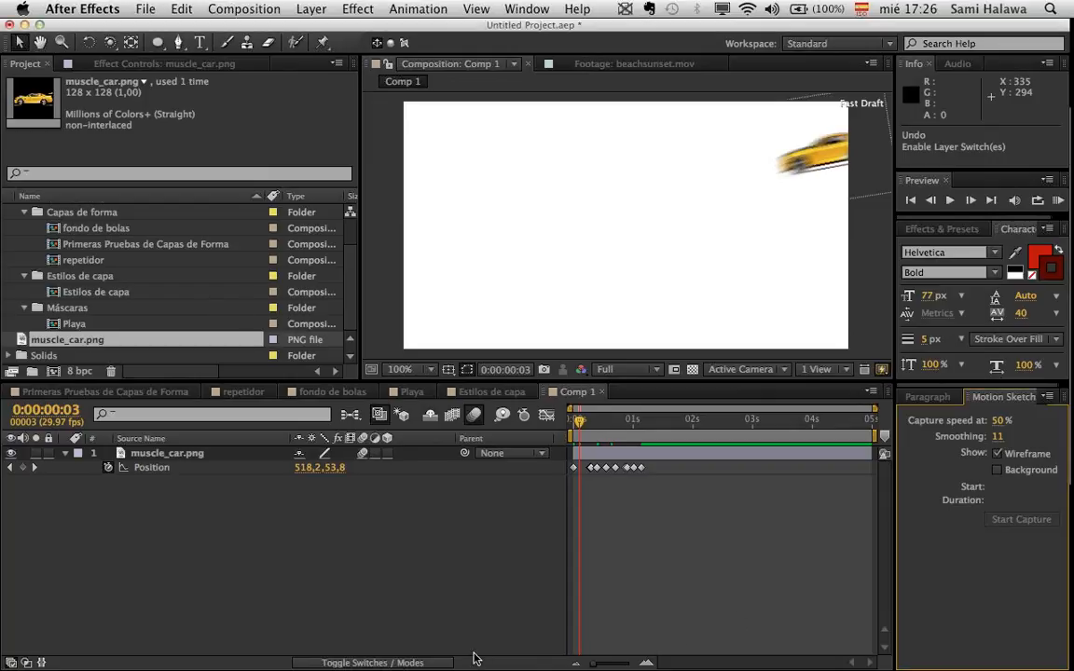
{"action": "left_click", "coordinate": [488, 591]}
{"action": "left_click", "coordinate": [528, 8]}
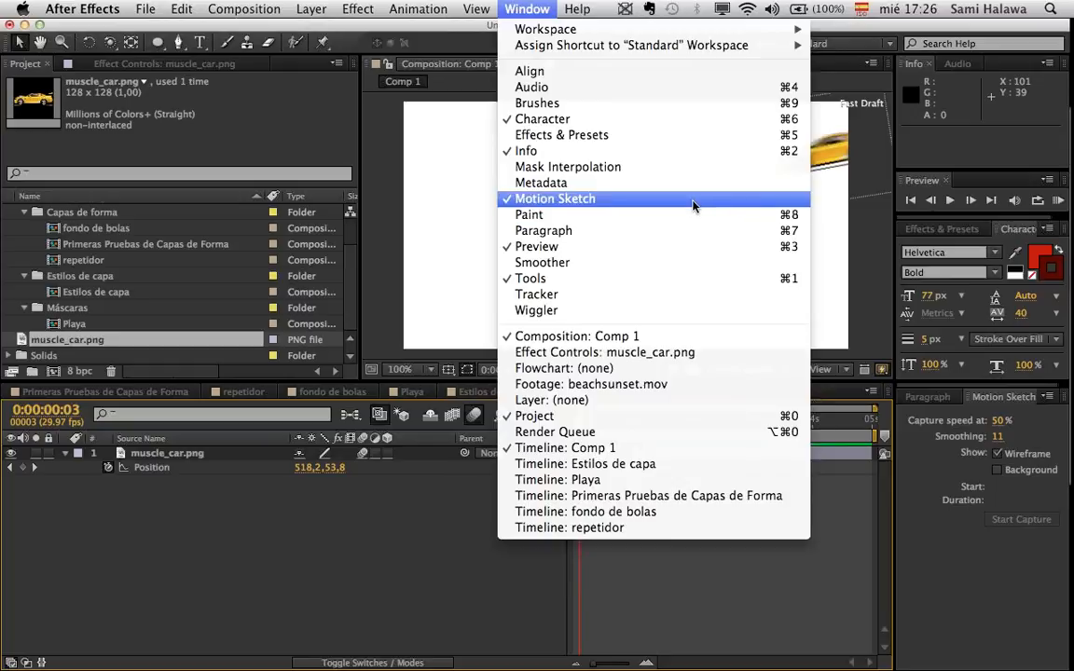
{"action": "left_click", "coordinate": [321, 623]}
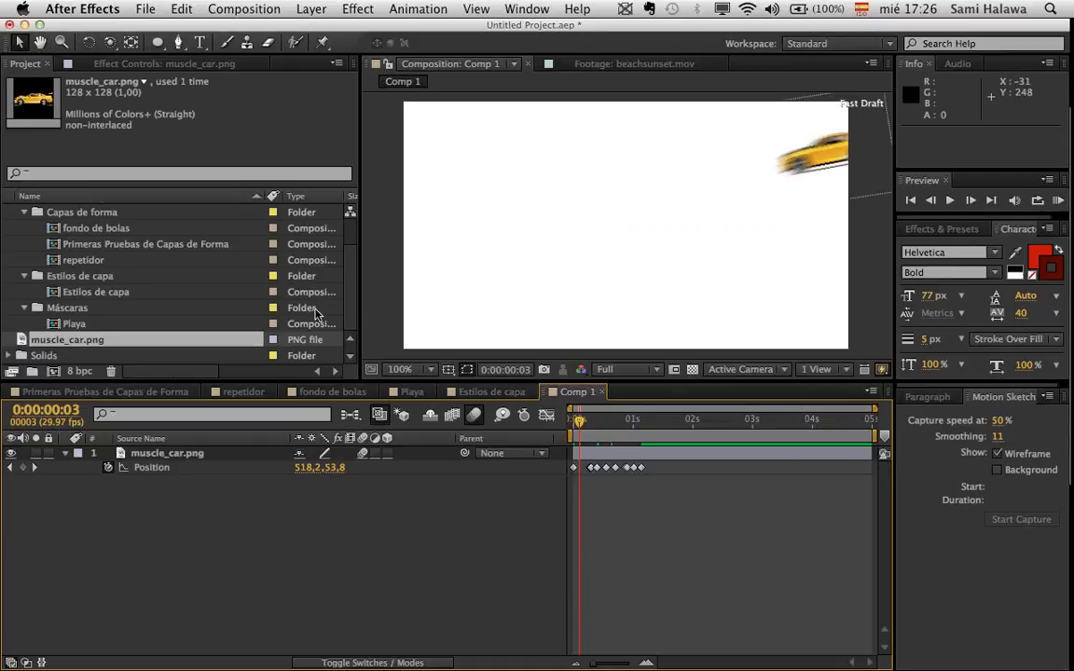
{"action": "left_click", "coordinate": [269, 324]}
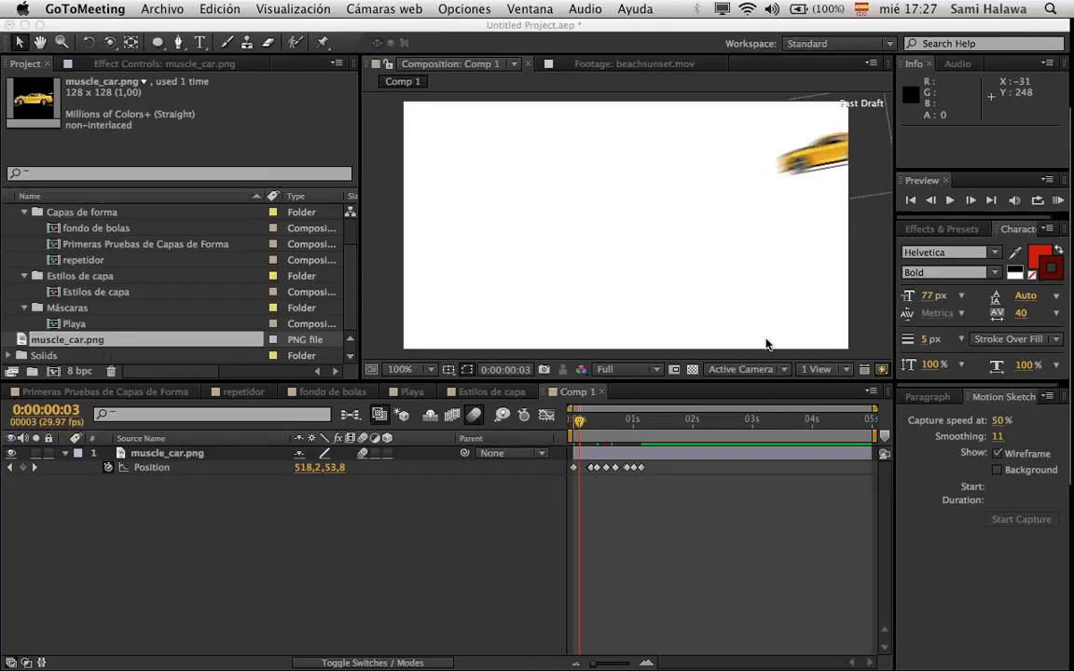
{"action": "mouse_move", "coordinate": [1040, 379]}
{"action": "left_click", "coordinate": [352, 635]}
{"action": "left_click", "coordinate": [371, 545]}
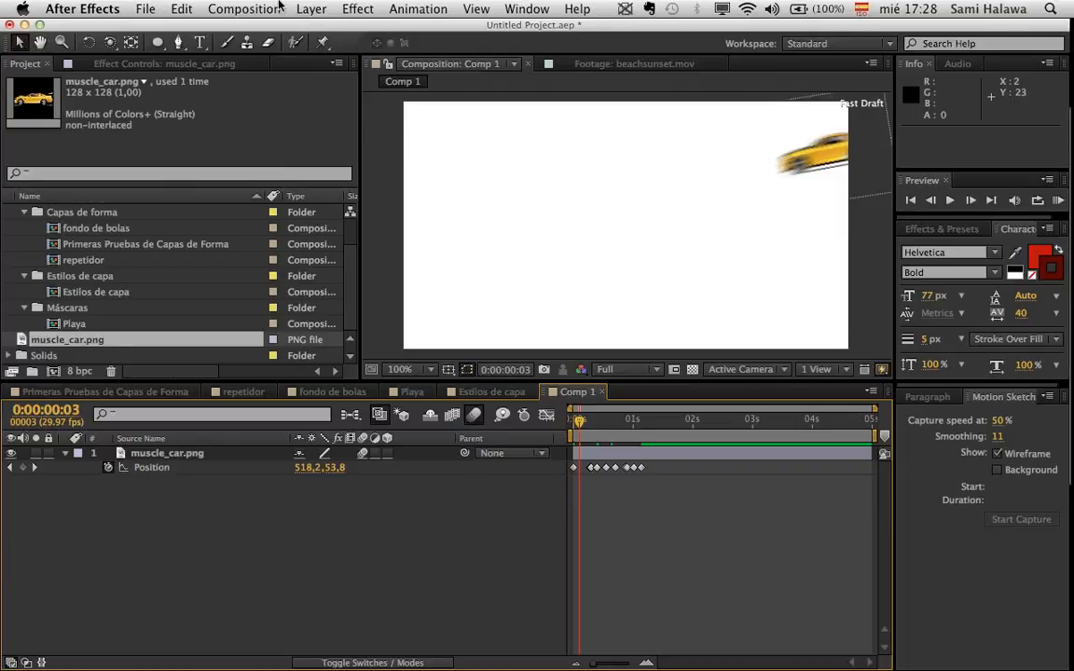
- Create a new composition named "Reflejo", keeping the 530 x 295 px size and 5-second duration
{"action": "left_click", "coordinate": [280, 9]}
{"action": "left_click", "coordinate": [265, 30]}
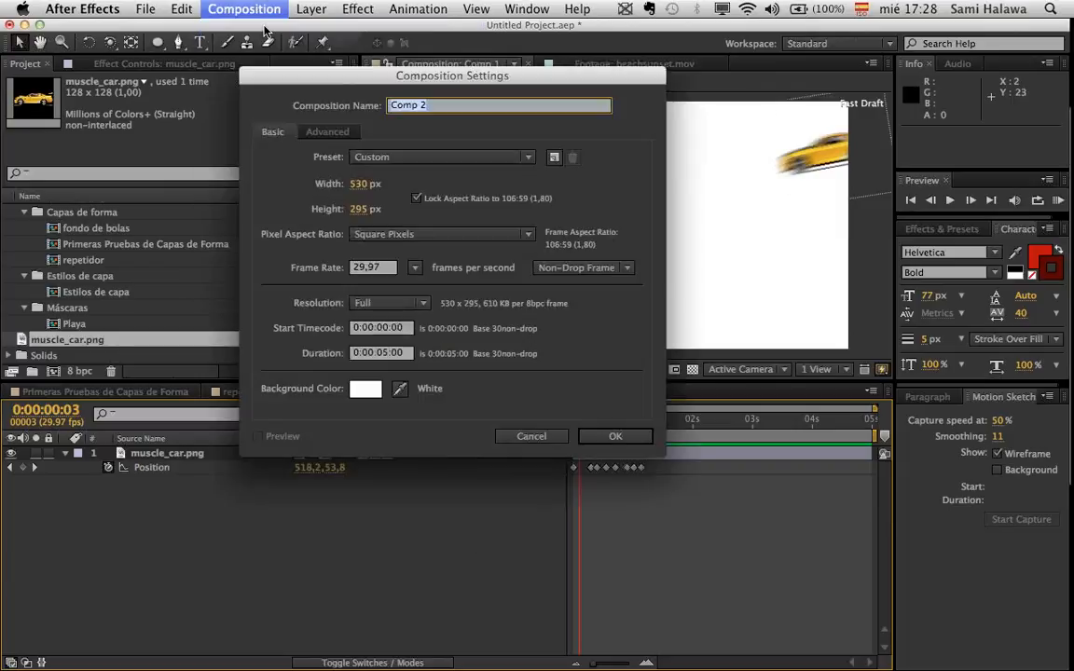
{"action": "type", "text": "Reflek"}
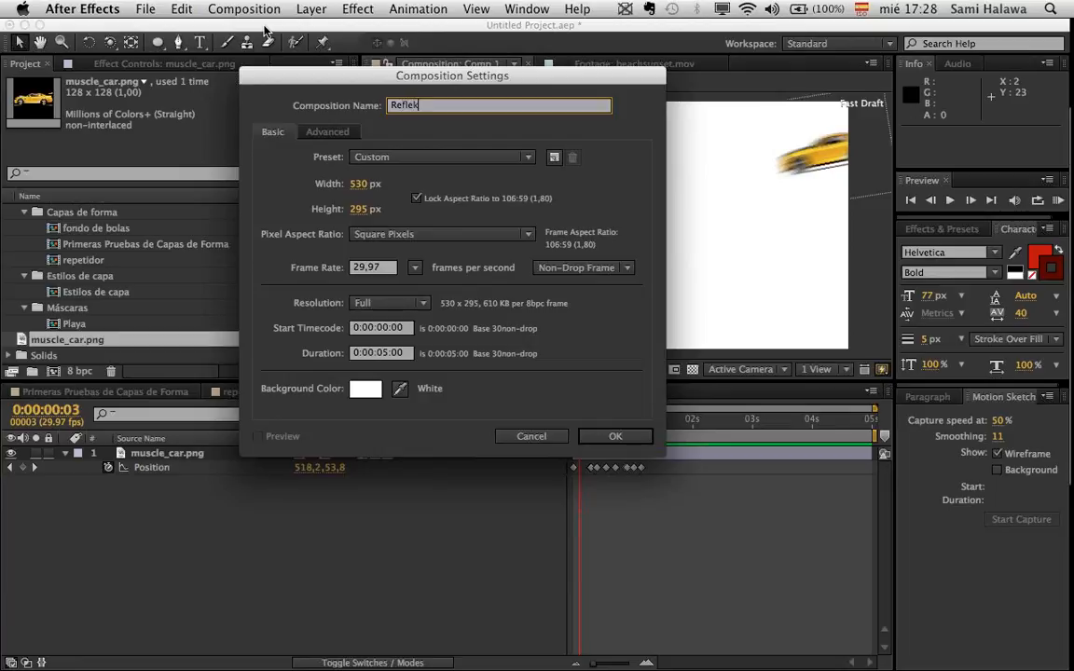
{"action": "key", "text": "BackSpace"}
{"action": "type", "text": "jo"}
{"action": "key", "text": "Return"}
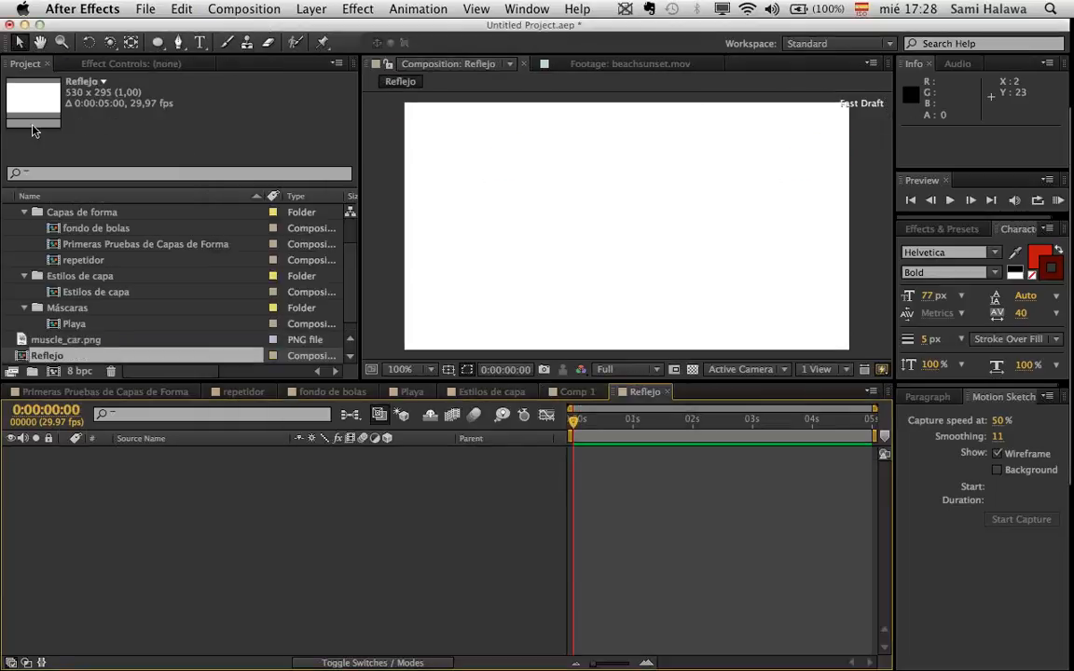
- Add muscle_car.png to the Reflejo composition at its centre and duplicate the layer
{"action": "left_click_drag", "start_coordinate": [56, 340], "coordinate": [252, 466]}
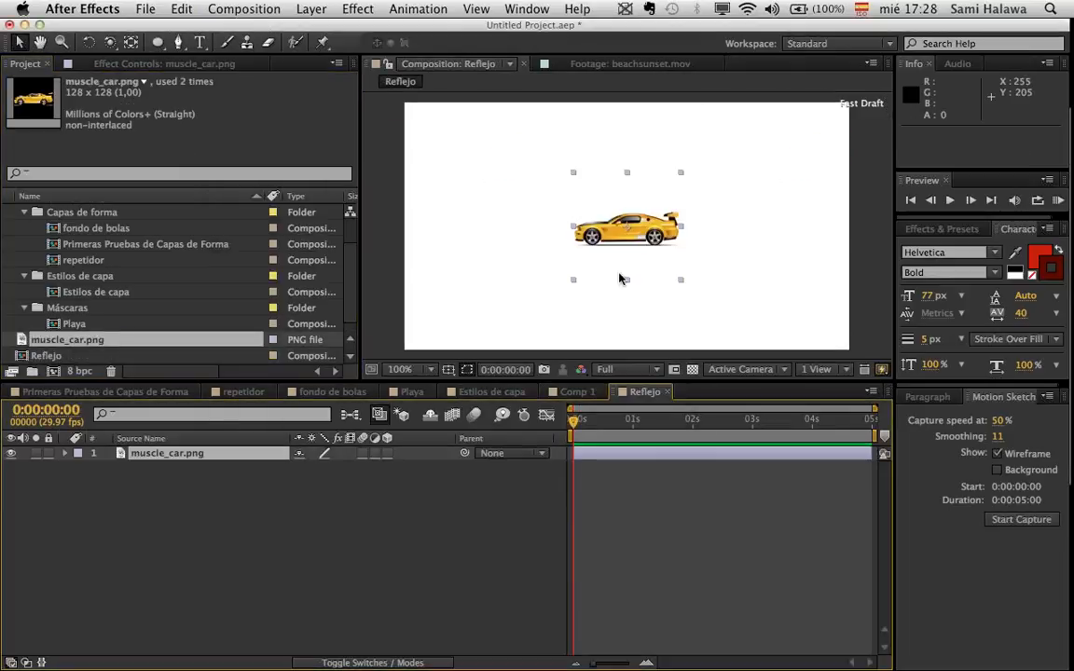
{"action": "scroll", "coordinate": [620, 279], "scroll_direction": "up", "scroll_amount": 2}
{"action": "scroll", "coordinate": [620, 279], "scroll_direction": "down", "scroll_amount": 2}
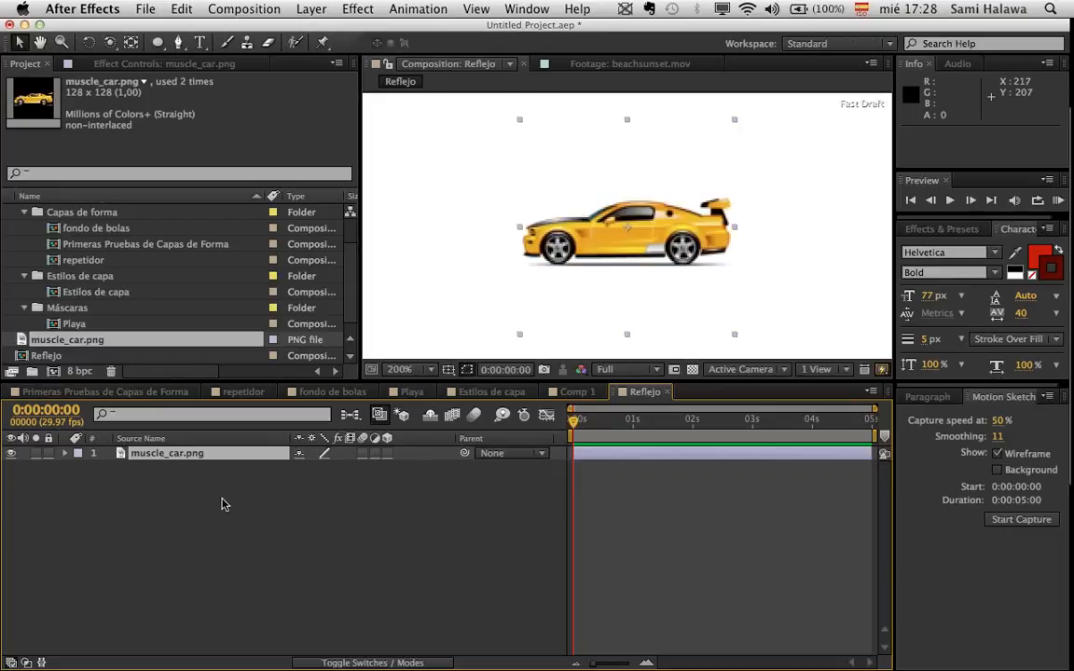
{"action": "left_click", "coordinate": [211, 453]}
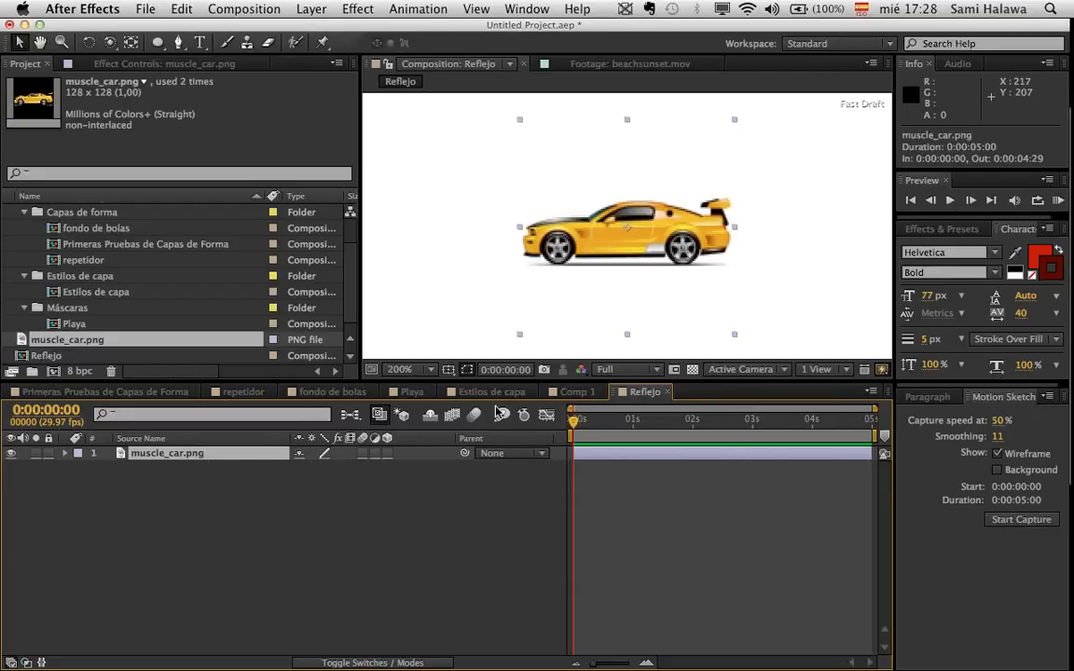
{"action": "key", "text": "super+d"}
- Flip the duplicated car layer vertically by unlinking its Scale proportions and setting the vertical scale to -100%
{"action": "left_click_drag", "start_coordinate": [627, 119], "coordinate": [623, 306]}
{"action": "key", "text": "super+z"}
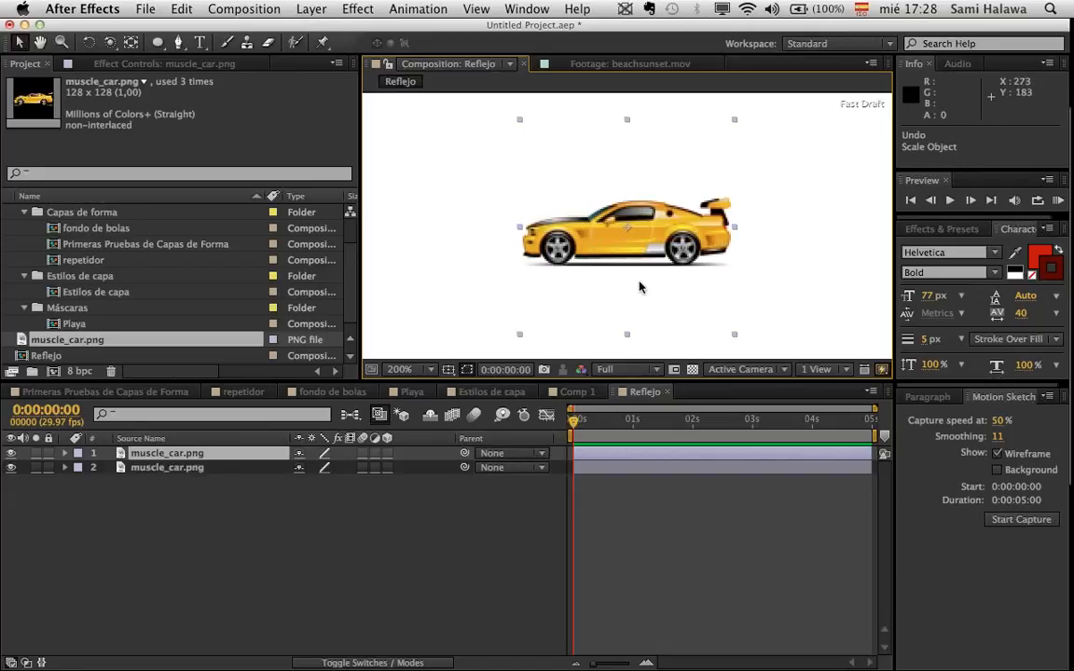
{"action": "key", "text": "comma"}
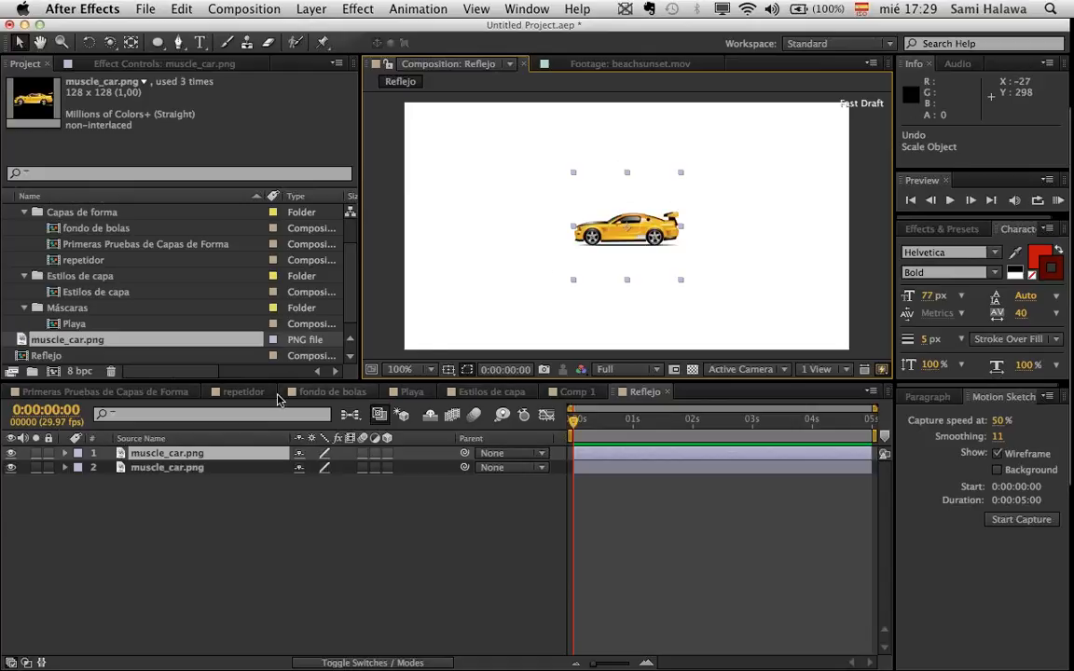
{"action": "key", "text": "s"}
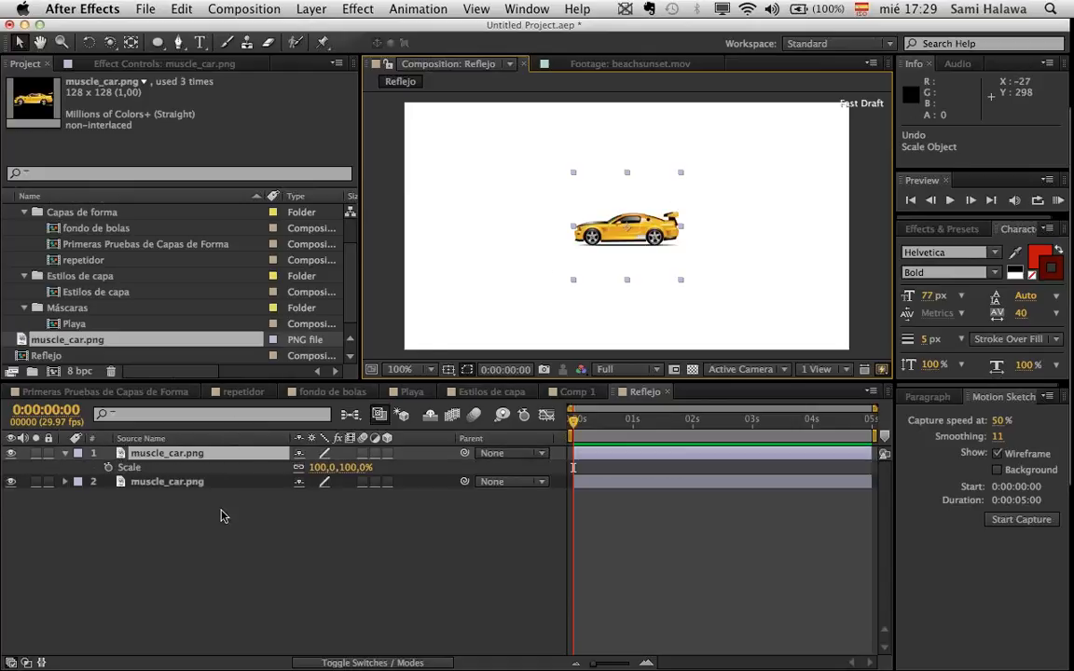
{"action": "left_click", "coordinate": [298, 469]}
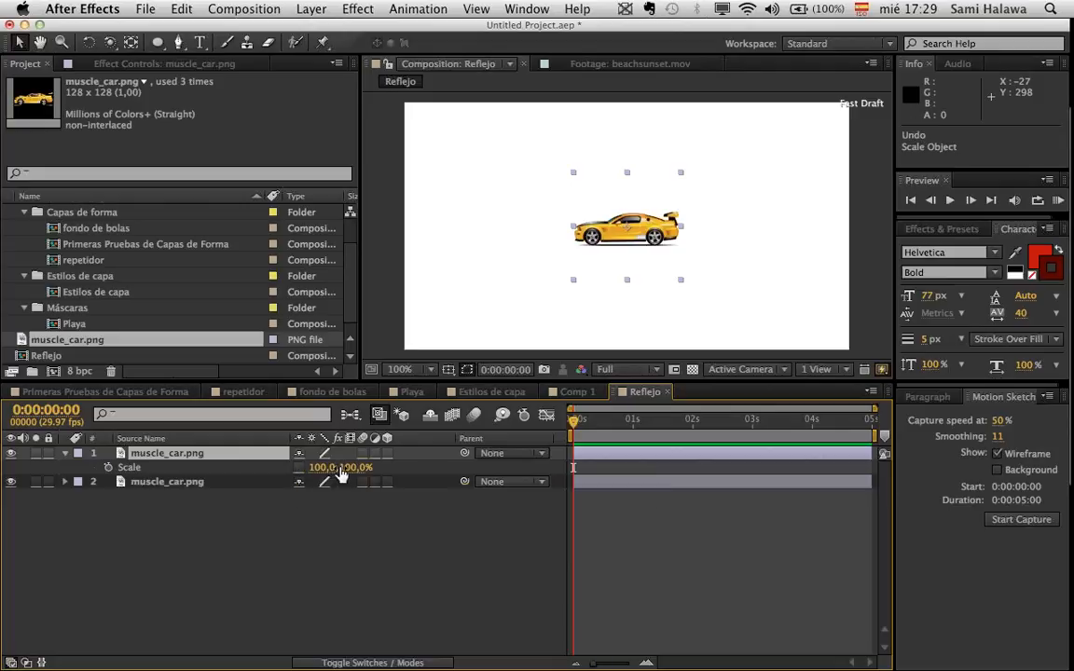
{"action": "left_click", "coordinate": [345, 468]}
{"action": "type", "text": "-100"}
{"action": "key", "text": "Return"}
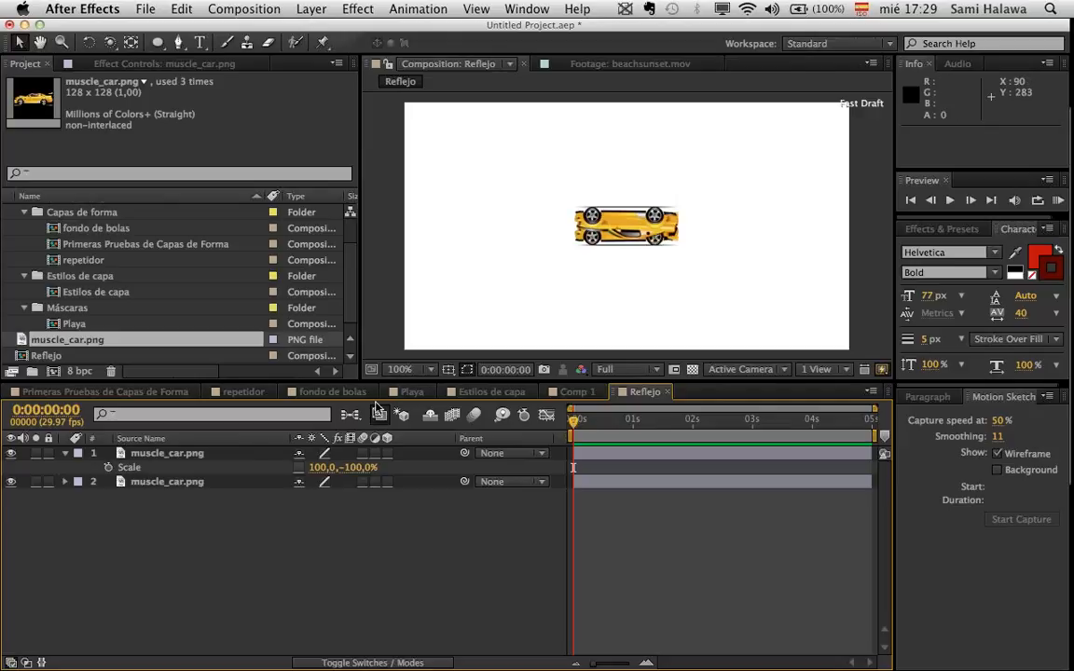
- Move the flipped car straight below the upright one, so the wheels of both cars meet like a reflection
{"action": "left_click", "coordinate": [166, 453]}
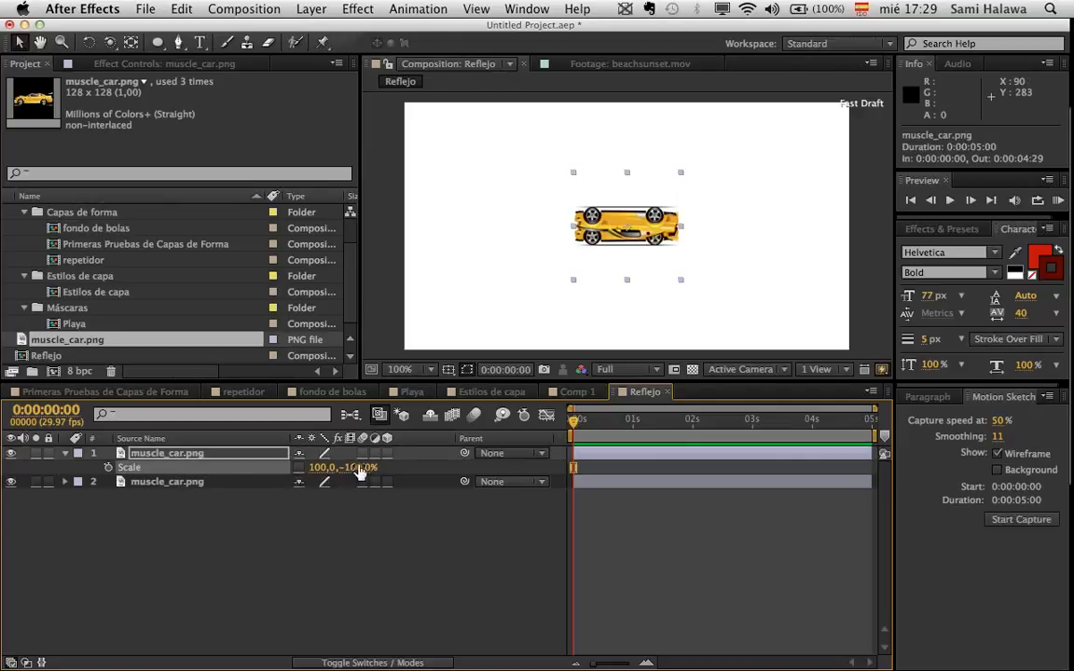
{"action": "left_click_drag", "start_coordinate": [623, 232], "coordinate": [650, 256]}
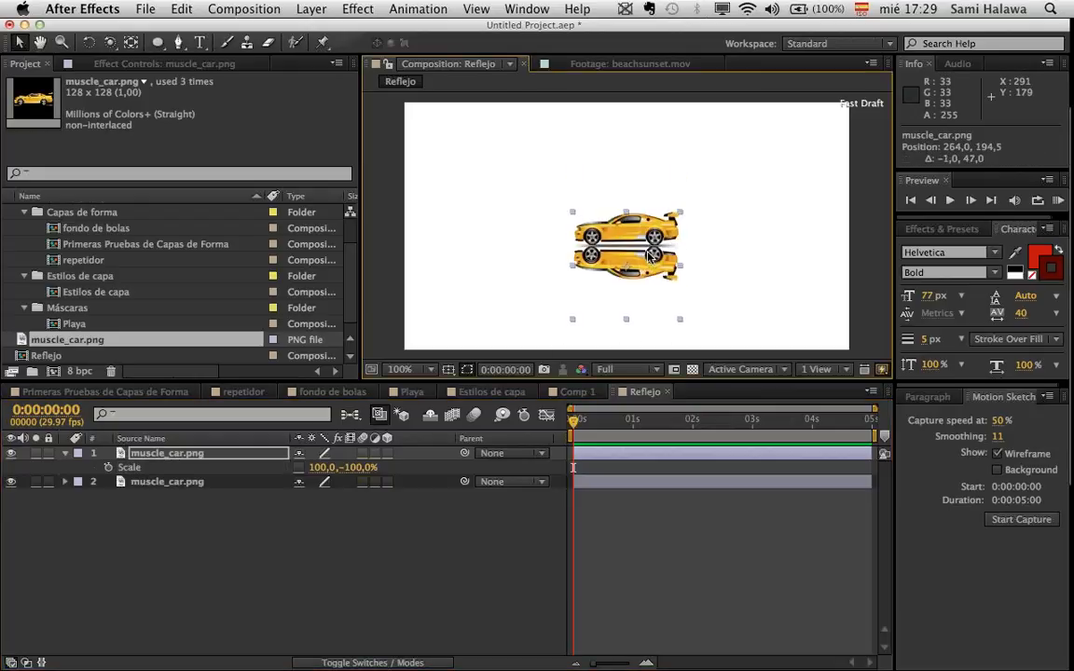
{"action": "key", "text": "period"}
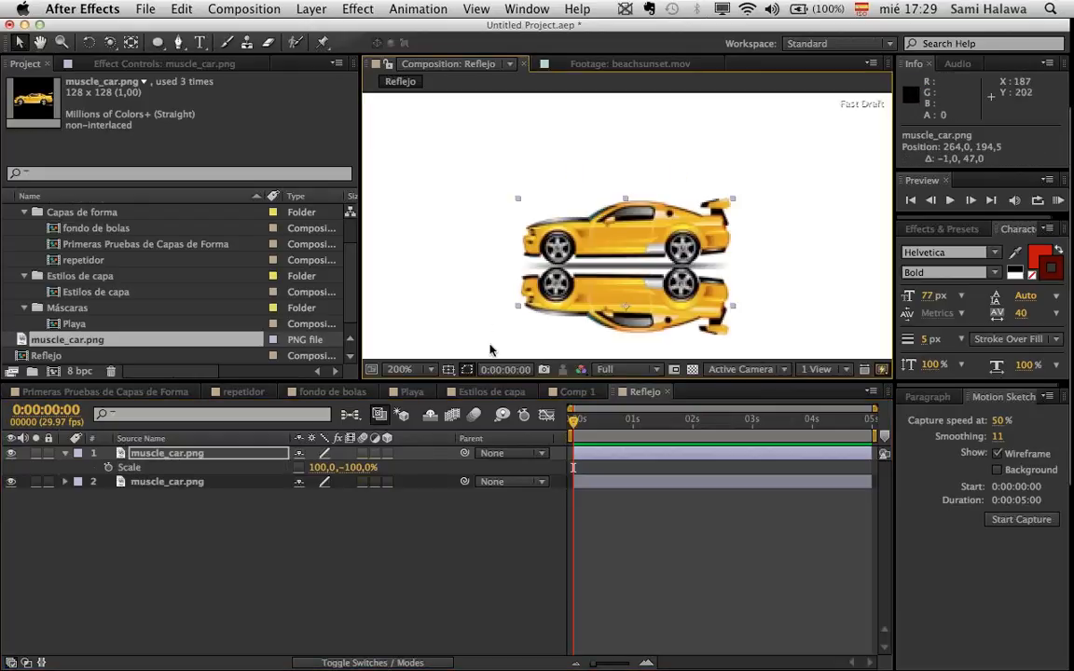
- Lower the Opacity of the flipped car layer to 12% and deselect the layer to check the reflection
{"action": "left_click", "coordinate": [336, 549]}
{"action": "left_click", "coordinate": [168, 453]}
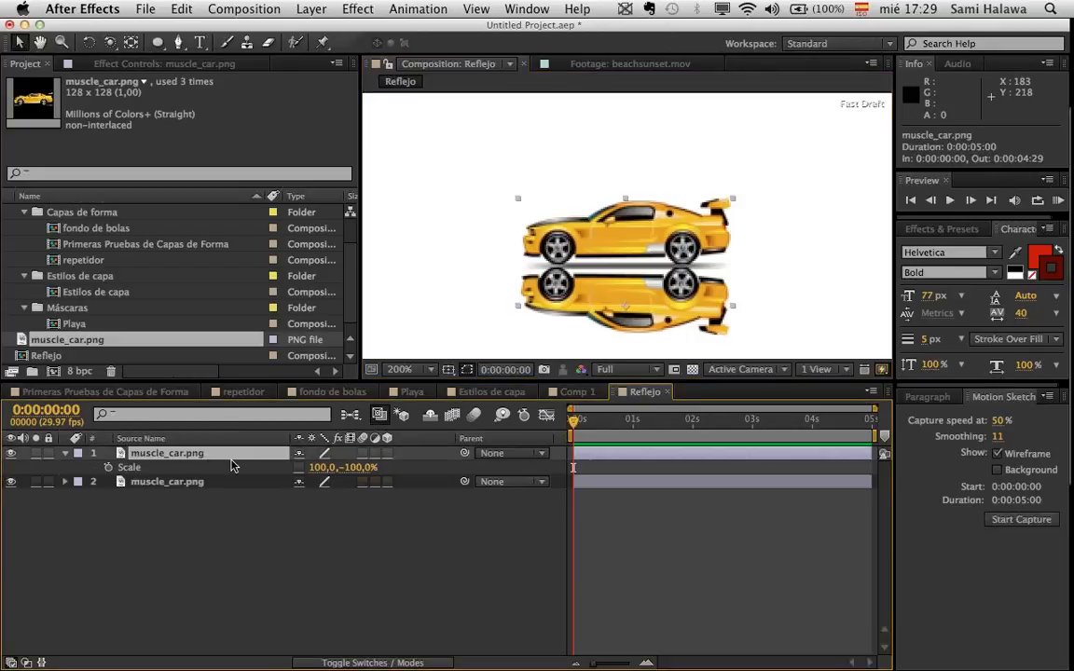
{"action": "key", "text": "t"}
{"action": "left_click_drag", "start_coordinate": [304, 467], "coordinate": [231, 467]}
{"action": "key", "text": "comma"}
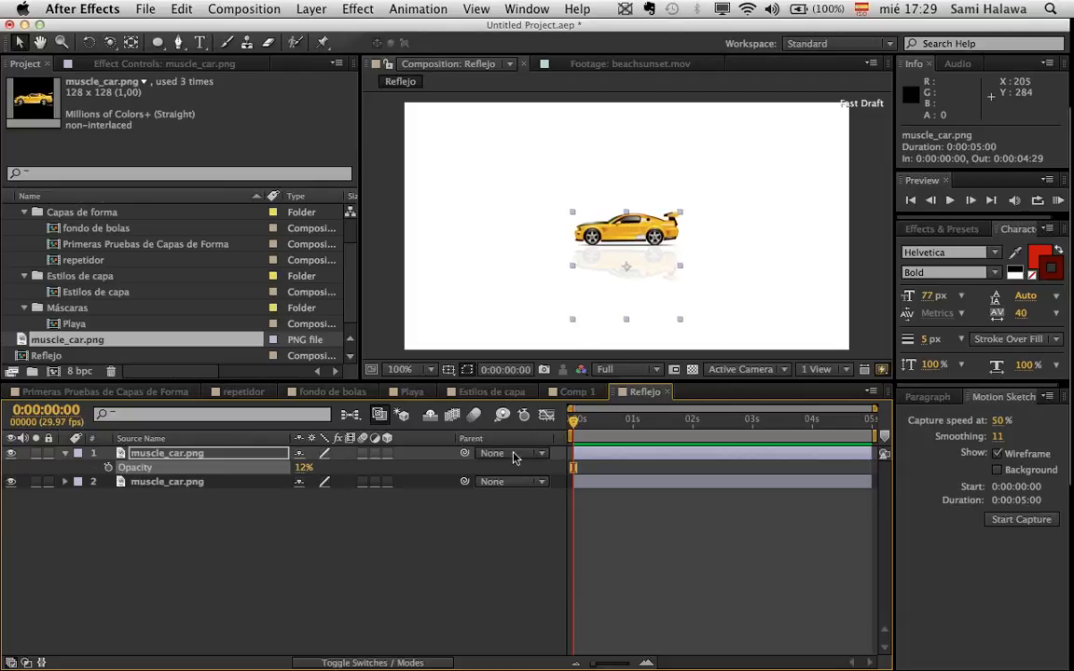
{"action": "left_click", "coordinate": [491, 545]}
{"action": "key", "text": "period"}
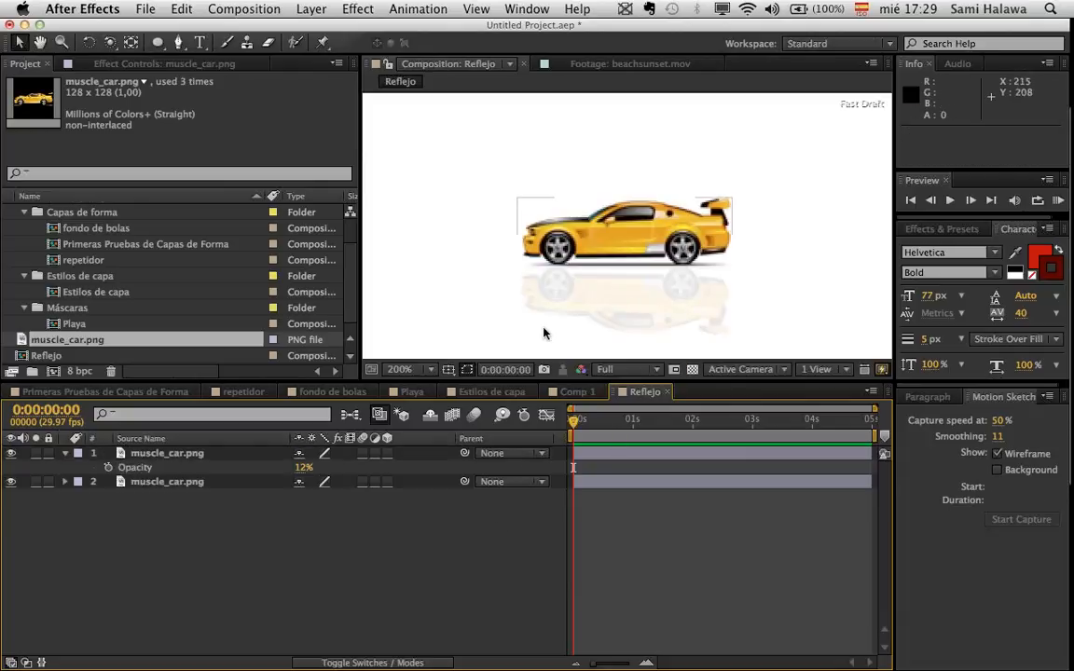
- Draw a rectangular mask about 180 x 58 px on the flipped car layer, covering the lower part of the reflection
{"action": "key", "text": "comma"}
{"action": "mouse_move", "coordinate": [157, 42]}
{"action": "left_mouse_down"}
{"action": "mouse_move", "coordinate": [173, 53]}
{"action": "mouse_move", "coordinate": [191, 37]}
{"action": "left_mouse_up"}
{"action": "mouse_move", "coordinate": [542, 233]}
{"action": "left_mouse_down"}
{"action": "mouse_move", "coordinate": [716, 282]}
{"action": "mouse_move", "coordinate": [715, 305]}
{"action": "left_mouse_up"}
{"action": "key", "text": "super+z"}
{"action": "mouse_move", "coordinate": [555, 266]}
{"action": "left_mouse_down"}
{"action": "mouse_move", "coordinate": [650, 283]}
{"action": "mouse_move", "coordinate": [706, 308]}
{"action": "left_mouse_up"}
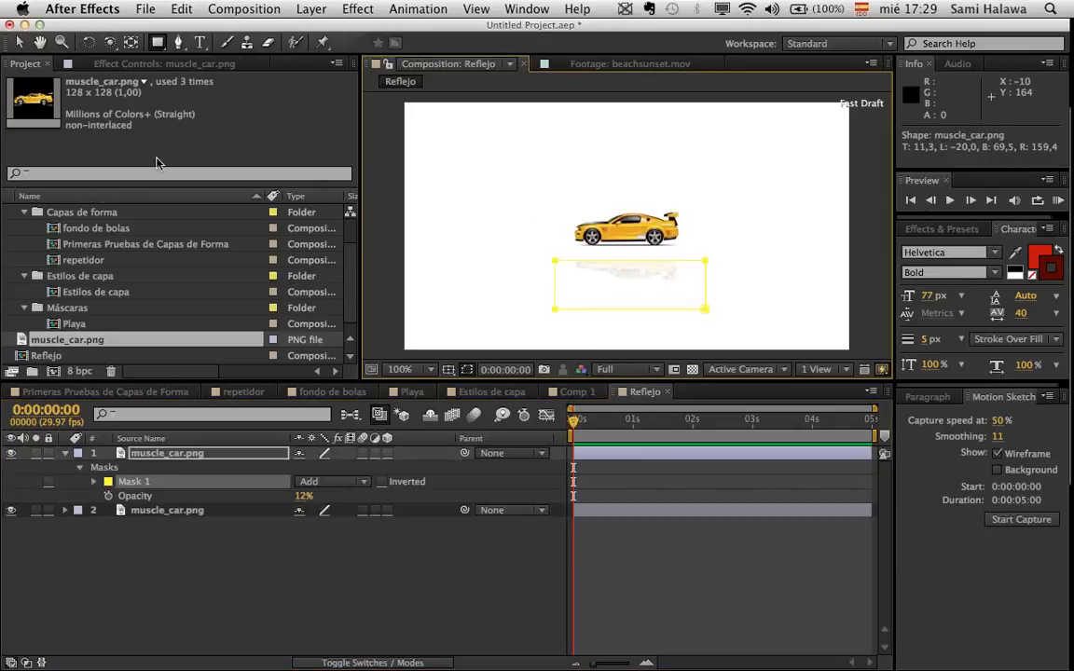
{"action": "left_click", "coordinate": [18, 42]}
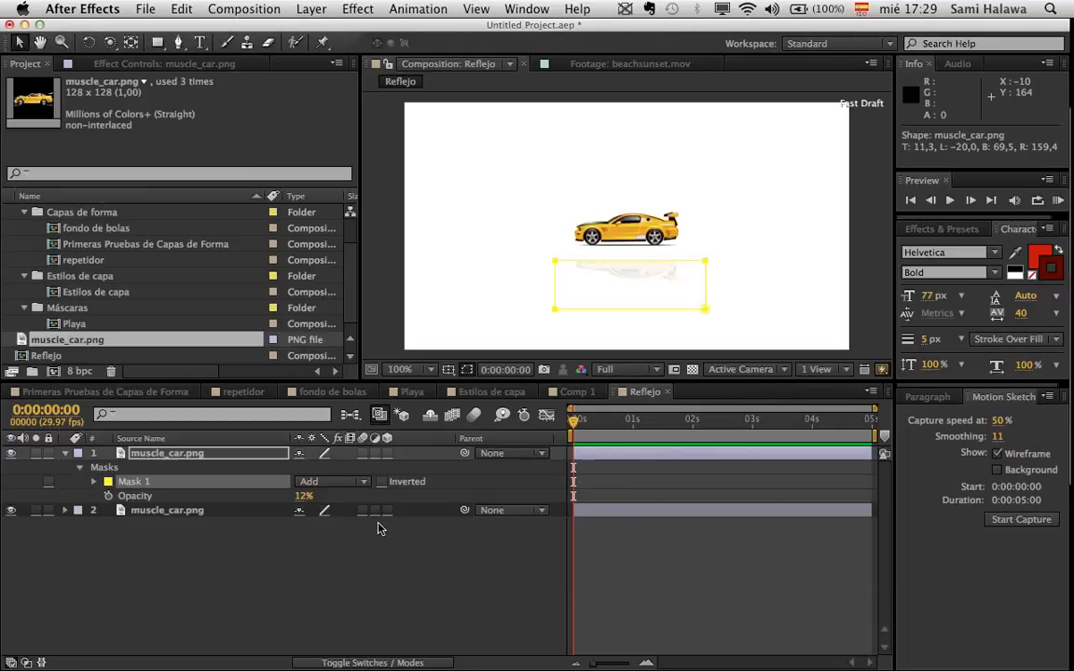
- Set the reflection's mask mode to Subtract and hide the mask outline in the composition view
{"action": "left_click", "coordinate": [317, 481]}
{"action": "left_click", "coordinate": [335, 529]}
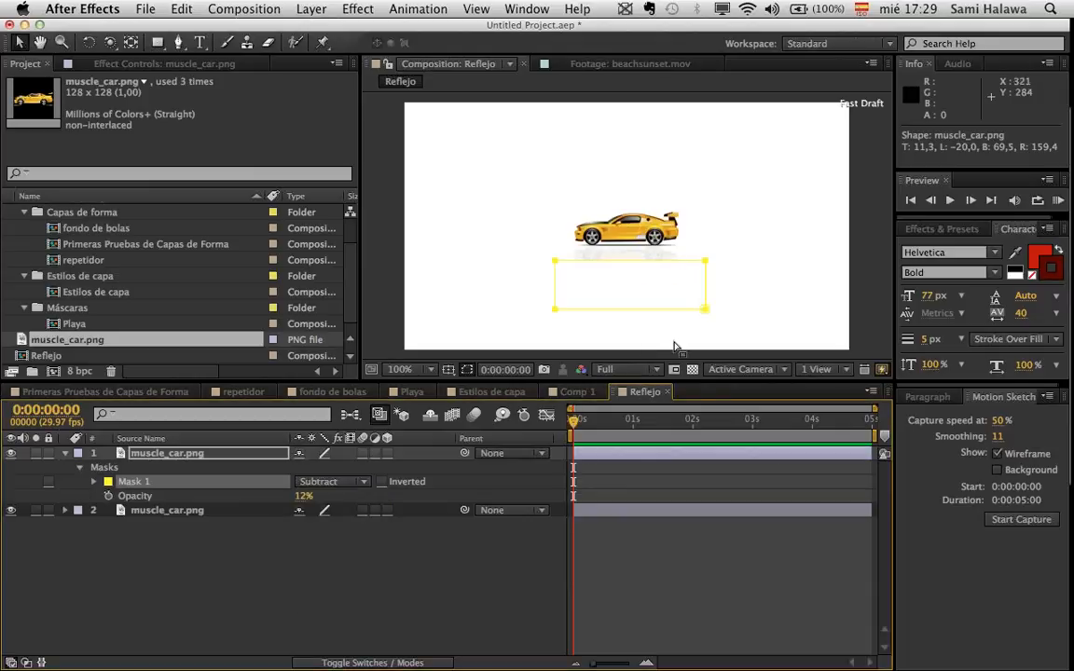
{"action": "scroll", "coordinate": [618, 293], "scroll_direction": "up", "scroll_amount": 4}
{"action": "scroll", "coordinate": [618, 293], "scroll_direction": "down", "scroll_amount": 2}
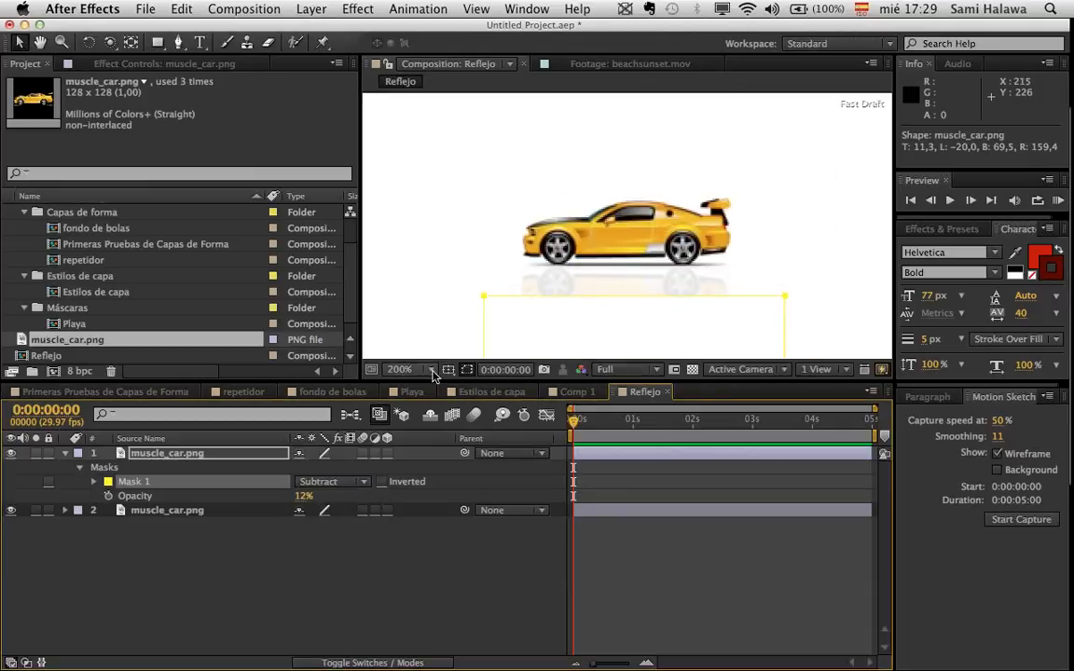
{"action": "left_click", "coordinate": [466, 369]}
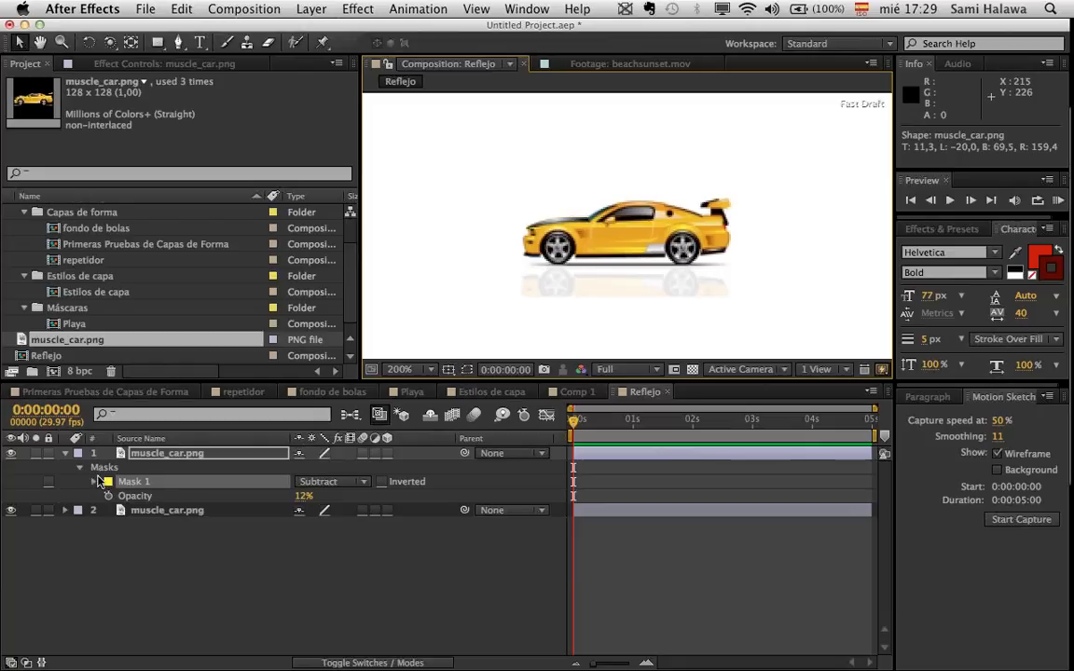
- Set the reflection mask's Mask Feather to 25 pixels so the reflection fades out softly
{"action": "left_click", "coordinate": [96, 481]}
{"action": "left_click_drag", "start_coordinate": [310, 510], "coordinate": [334, 510]}
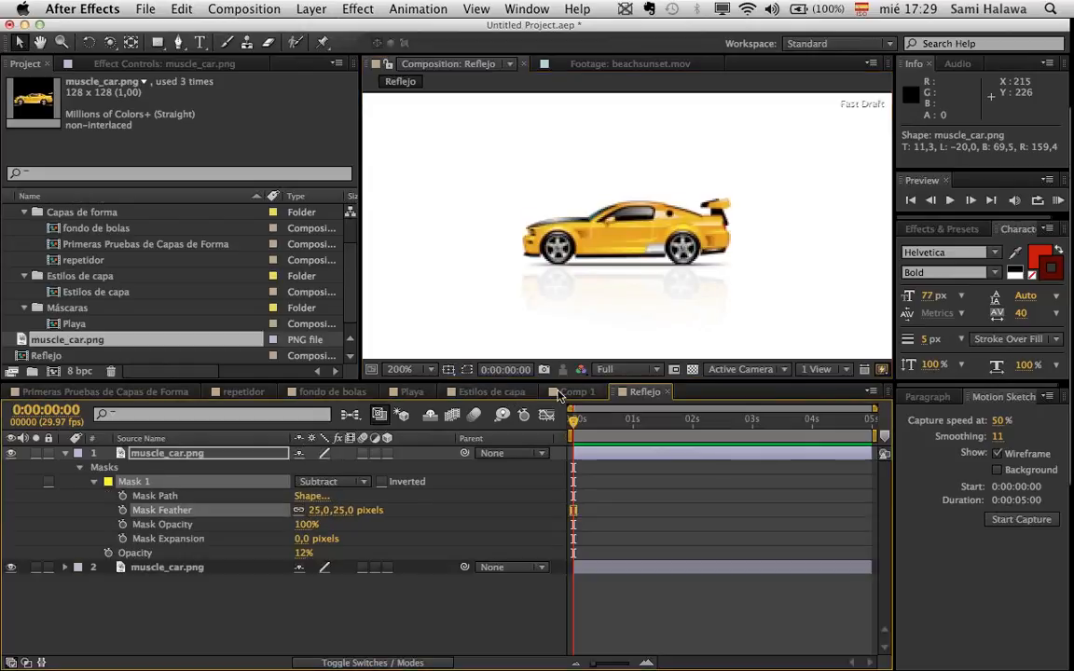
{"action": "scroll", "coordinate": [662, 324], "scroll_direction": "down", "scroll_amount": 1}
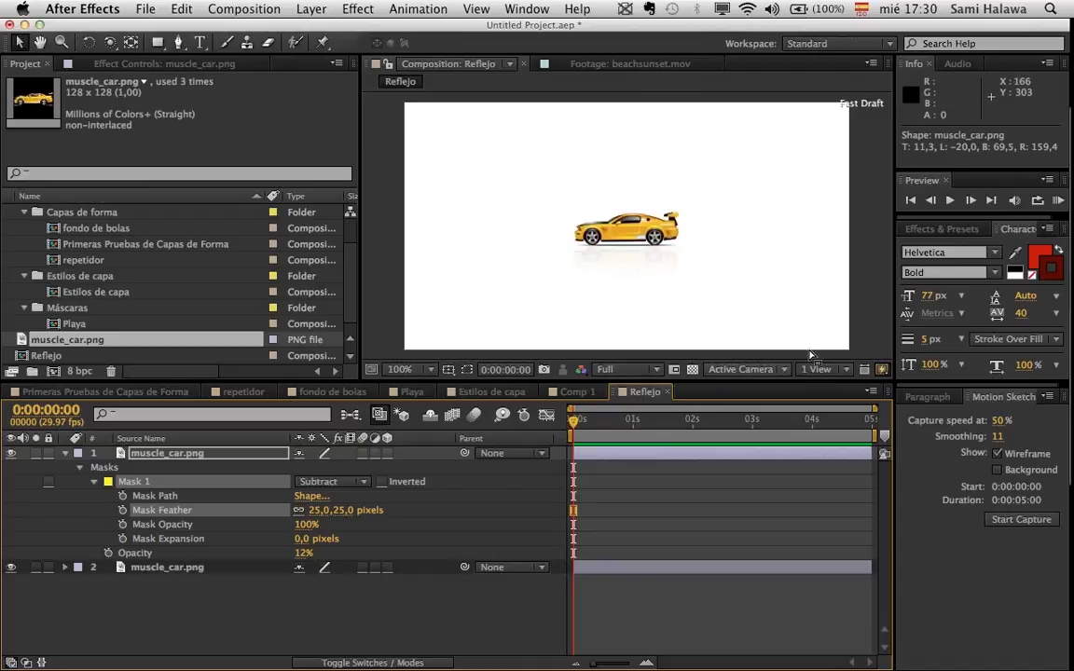
{"action": "left_click", "coordinate": [14, 162]}
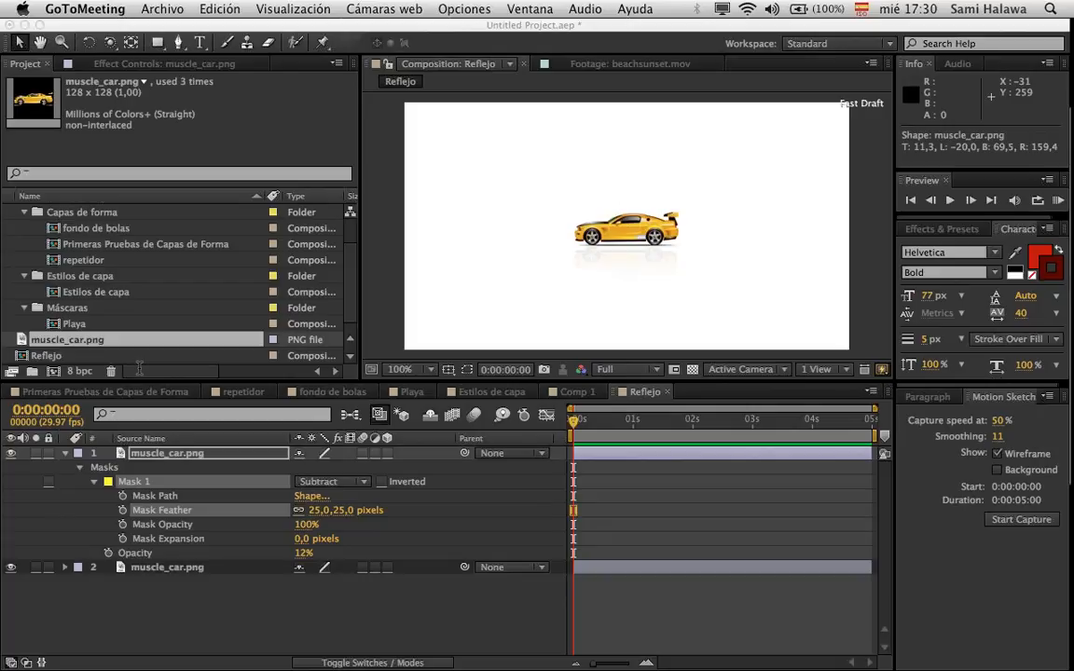
{"action": "left_click", "coordinate": [406, 615]}
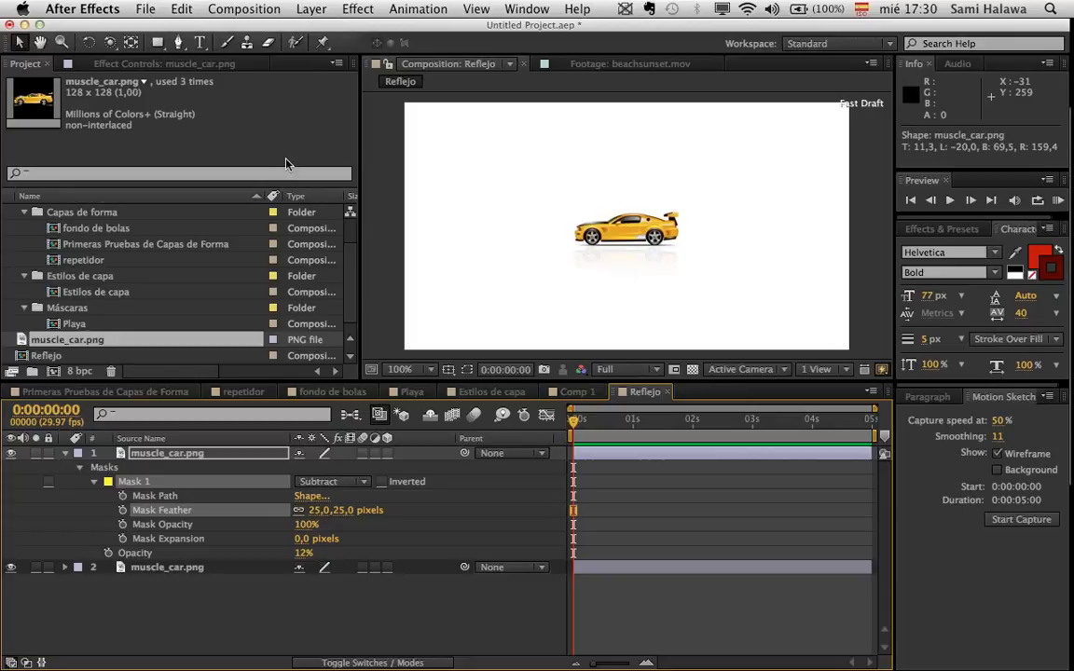
- Create a new composition named "Texto que aparece" with the same 530 x 295 px, 5-second settings
{"action": "left_click", "coordinate": [231, 7]}
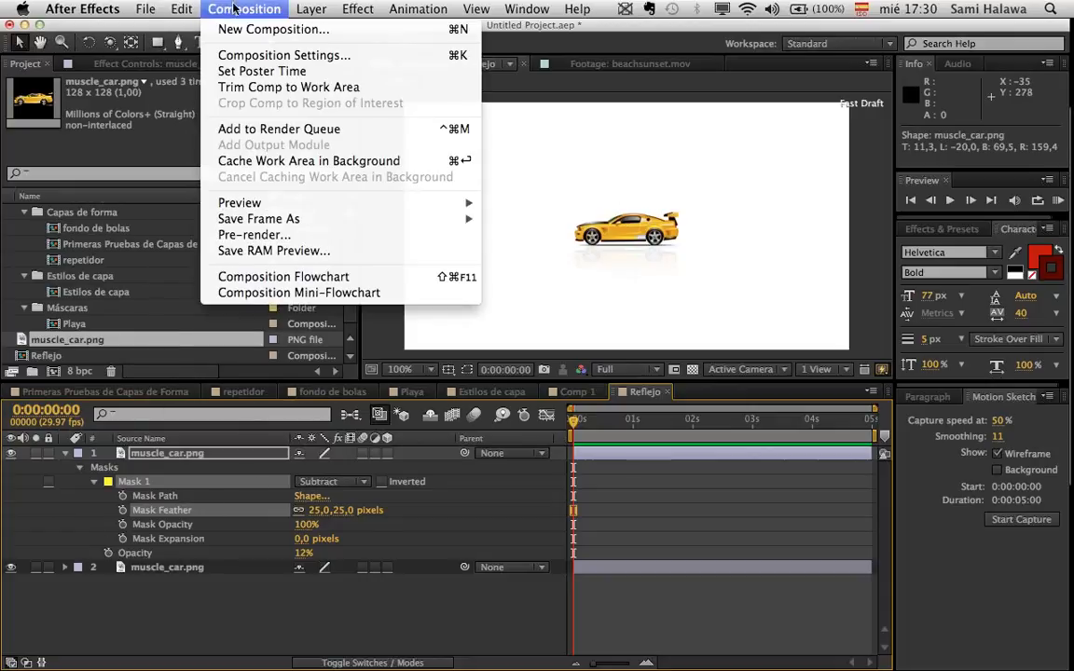
{"action": "left_click", "coordinate": [233, 29]}
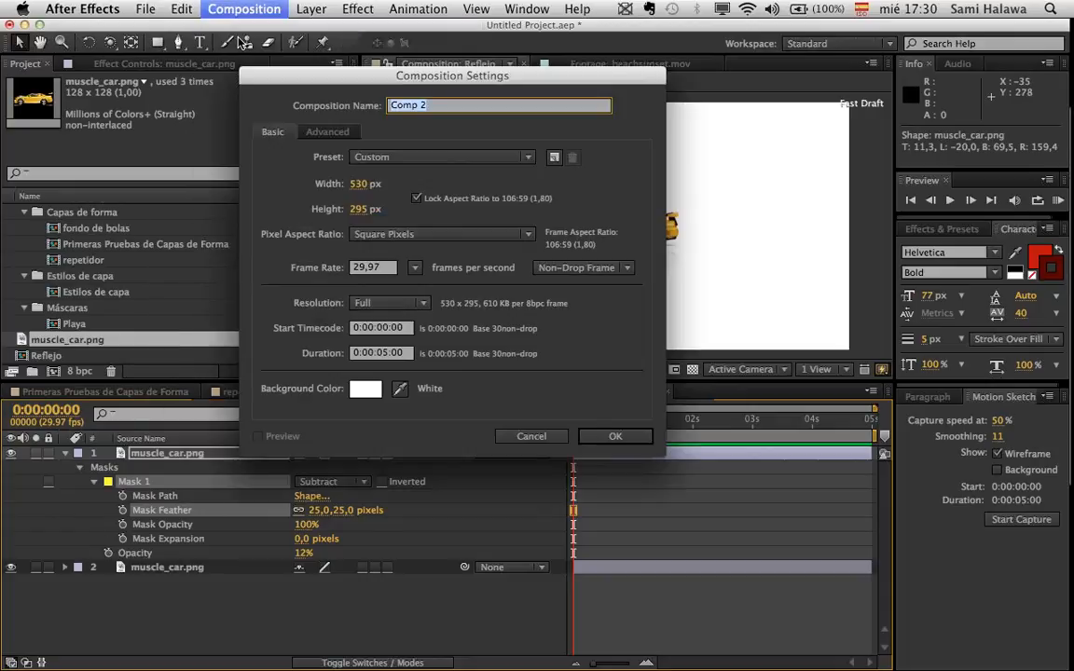
{"action": "type", "text": "Texto "}
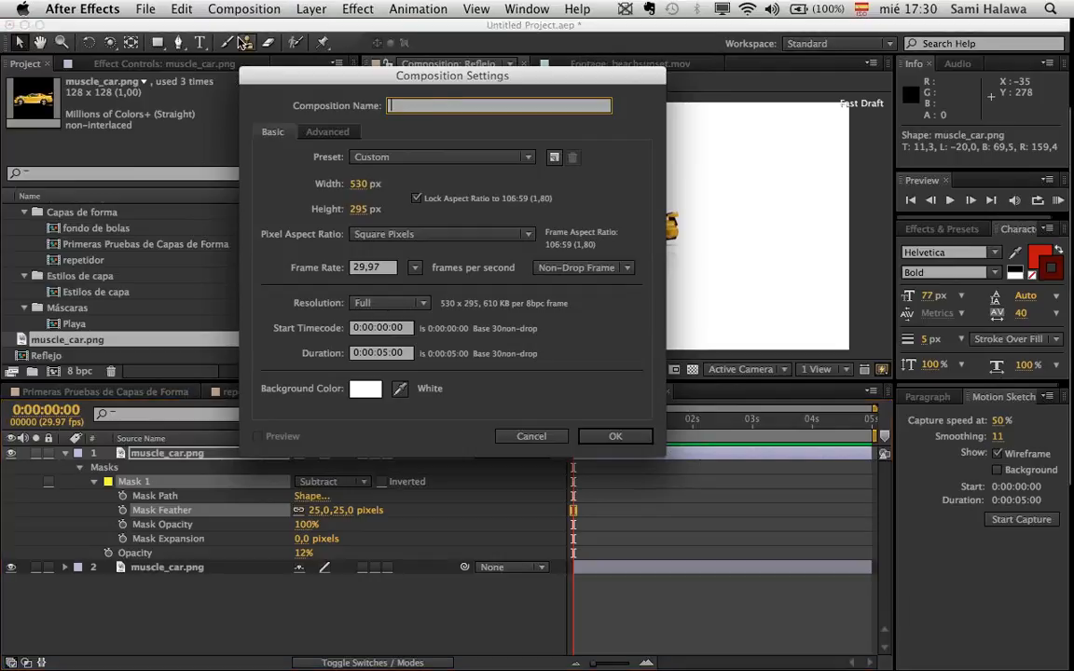
{"action": "type", "text": "que apare"}
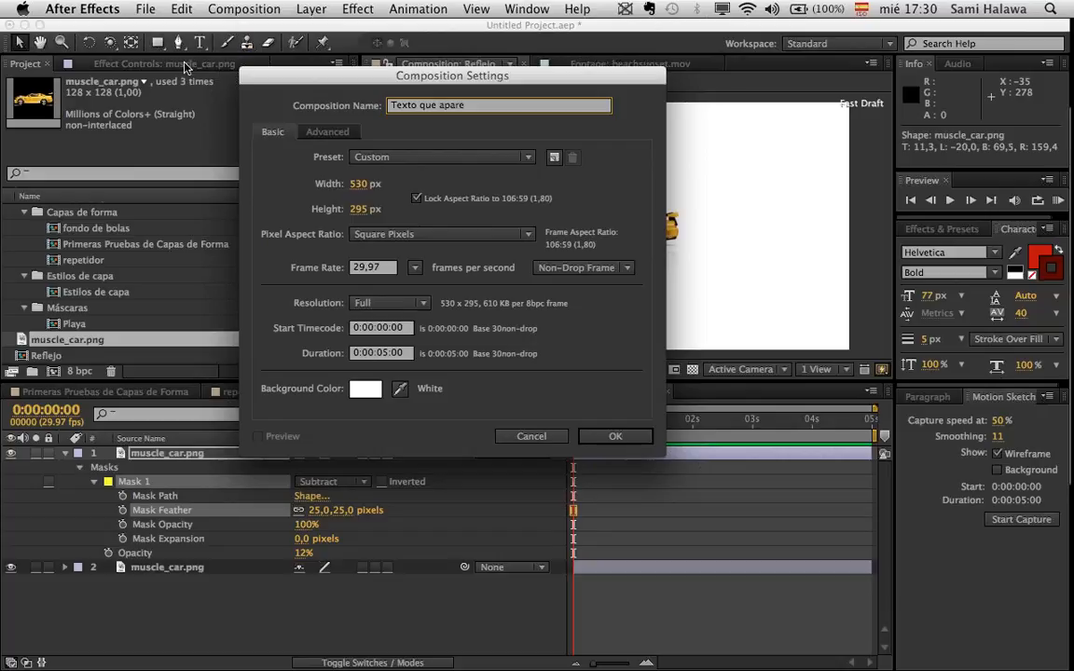
{"action": "type", "text": "ece"}
{"action": "key", "text": "Return"}
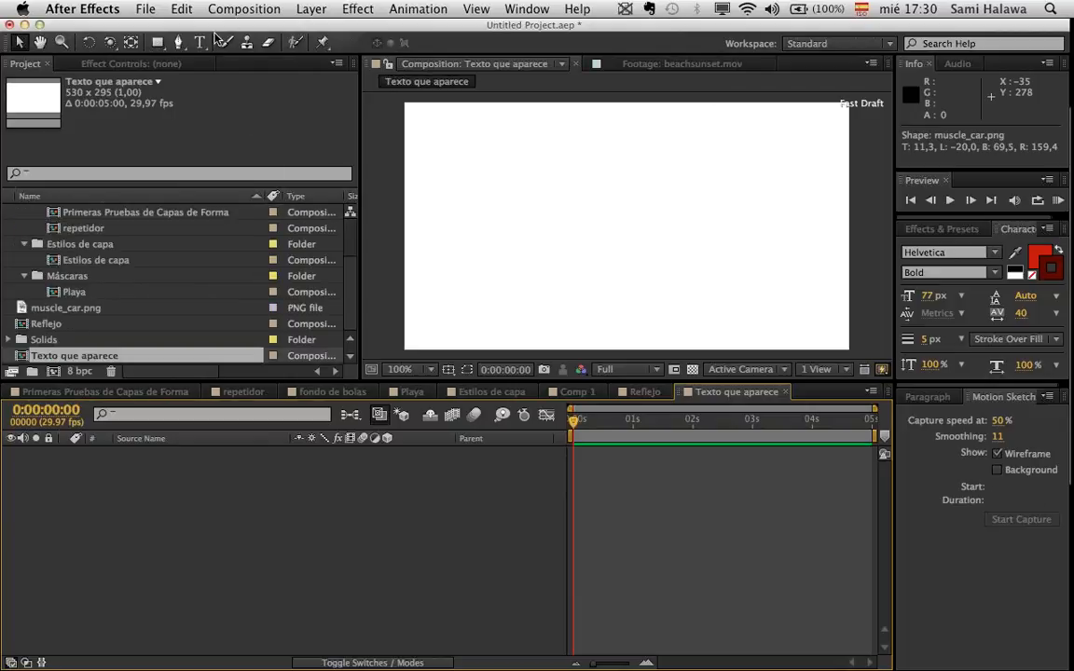
- Add a paragraph text layer reading "aparecer" near the middle of the composition and set its font size to 52 px
{"action": "left_click", "coordinate": [201, 43]}
{"action": "left_click_drag", "start_coordinate": [592, 221], "coordinate": [797, 316]}
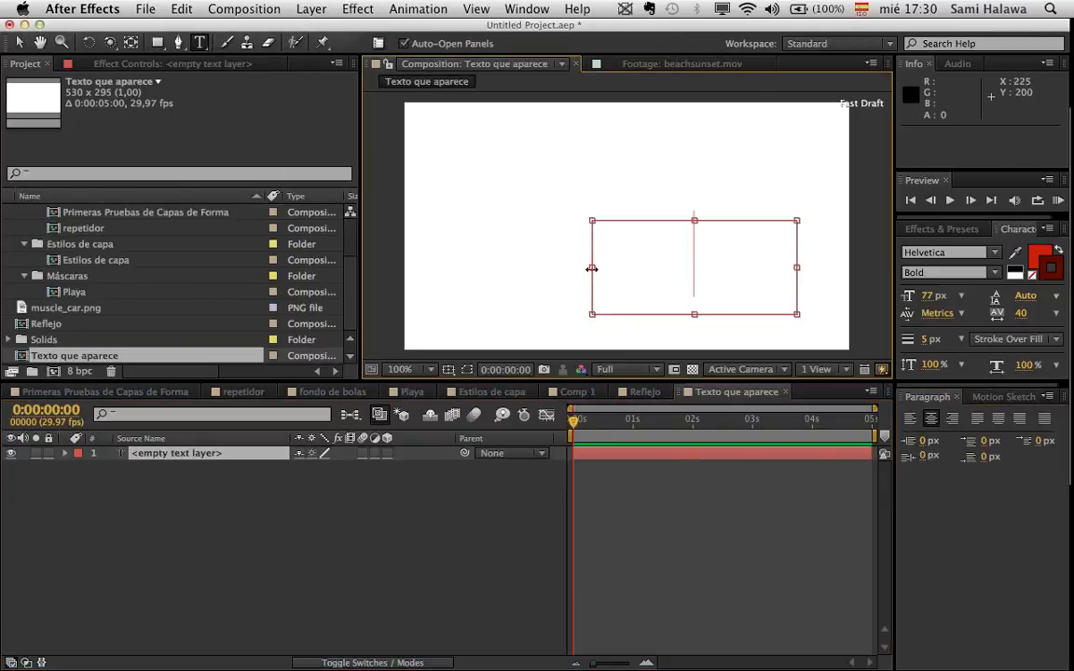
{"action": "left_click_drag", "start_coordinate": [592, 267], "coordinate": [470, 266]}
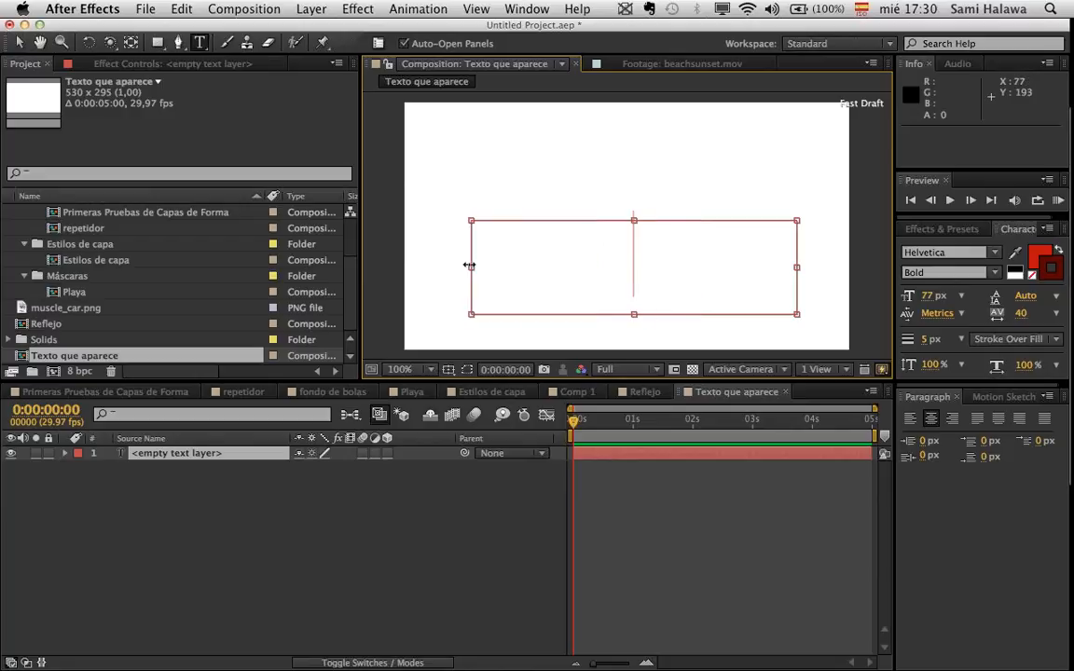
{"action": "type", "text": "aparecer"}
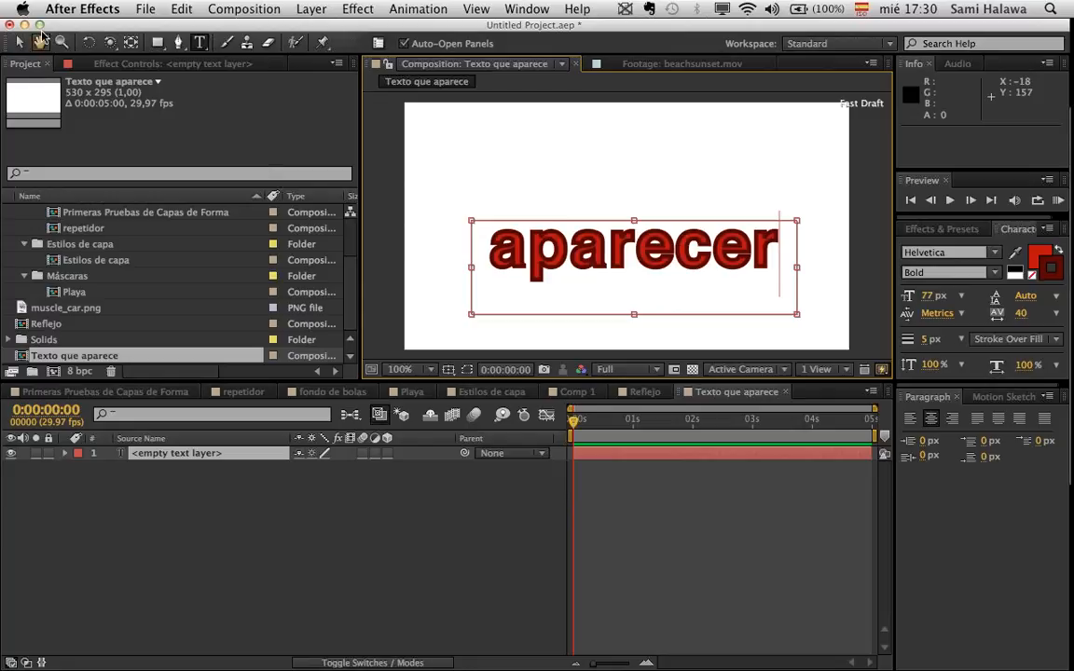
{"action": "left_click_drag", "start_coordinate": [6, 37], "coordinate": [41, 39]}
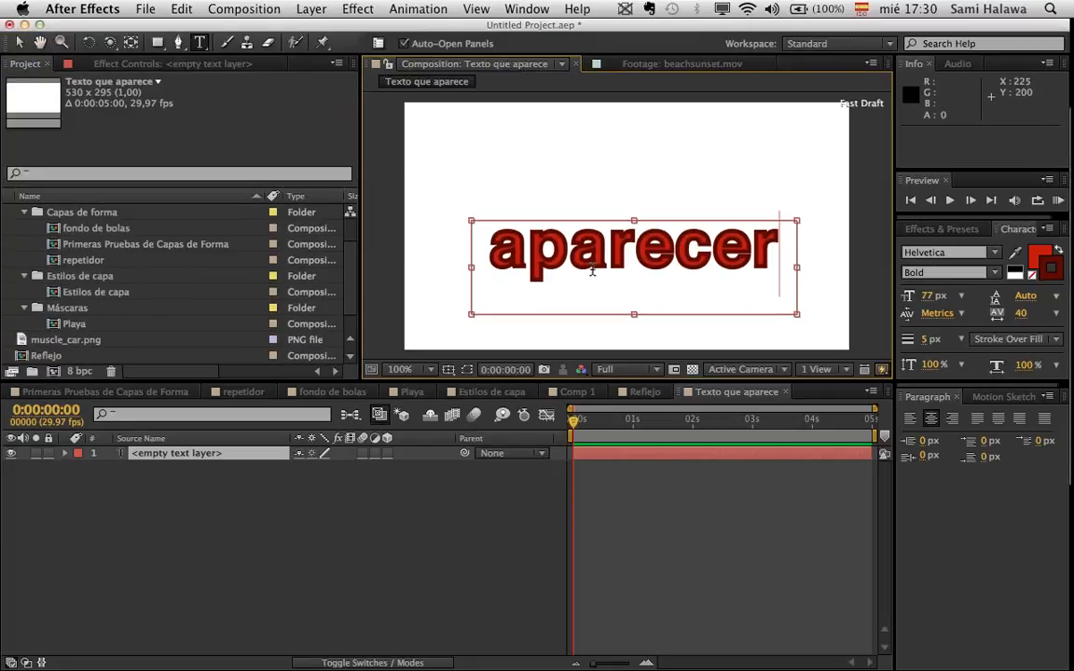
{"action": "left_click", "coordinate": [19, 43]}
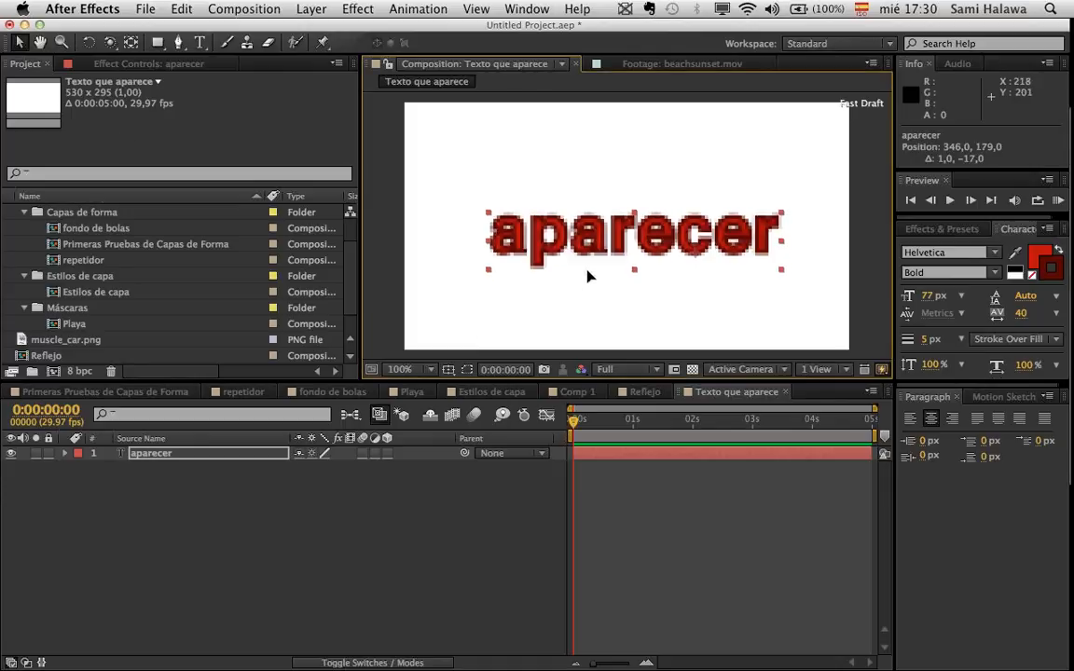
{"action": "left_click_drag", "start_coordinate": [929, 296], "coordinate": [896, 295]}
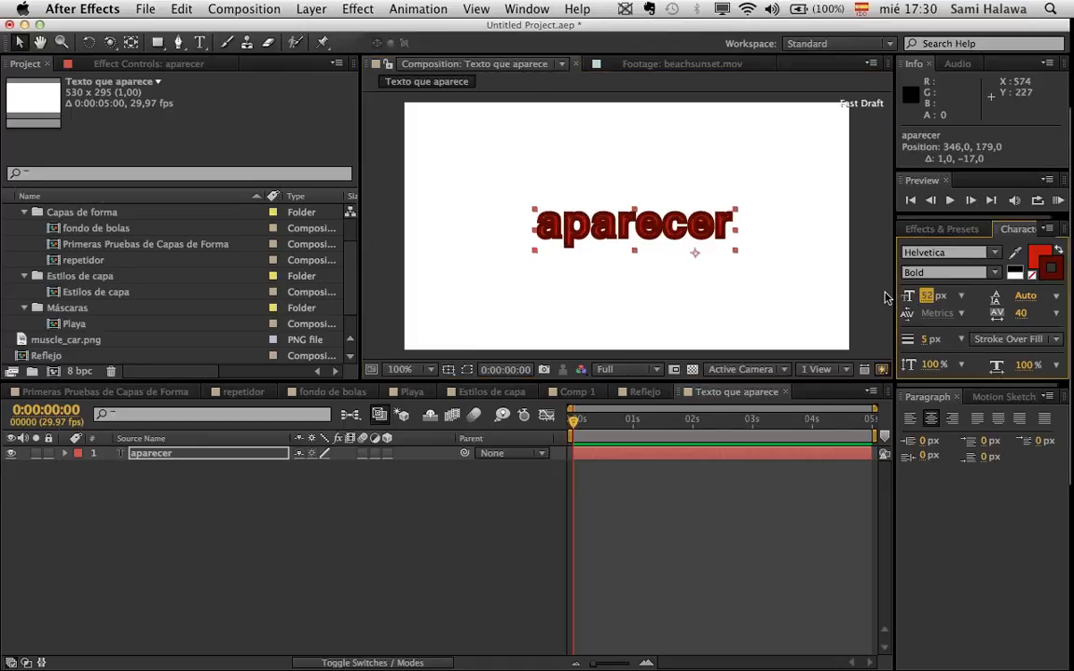
- Draw a rectangular mask about 304 x 98 px around the whole word "aparecer" on the text layer
{"action": "left_click", "coordinate": [156, 42]}
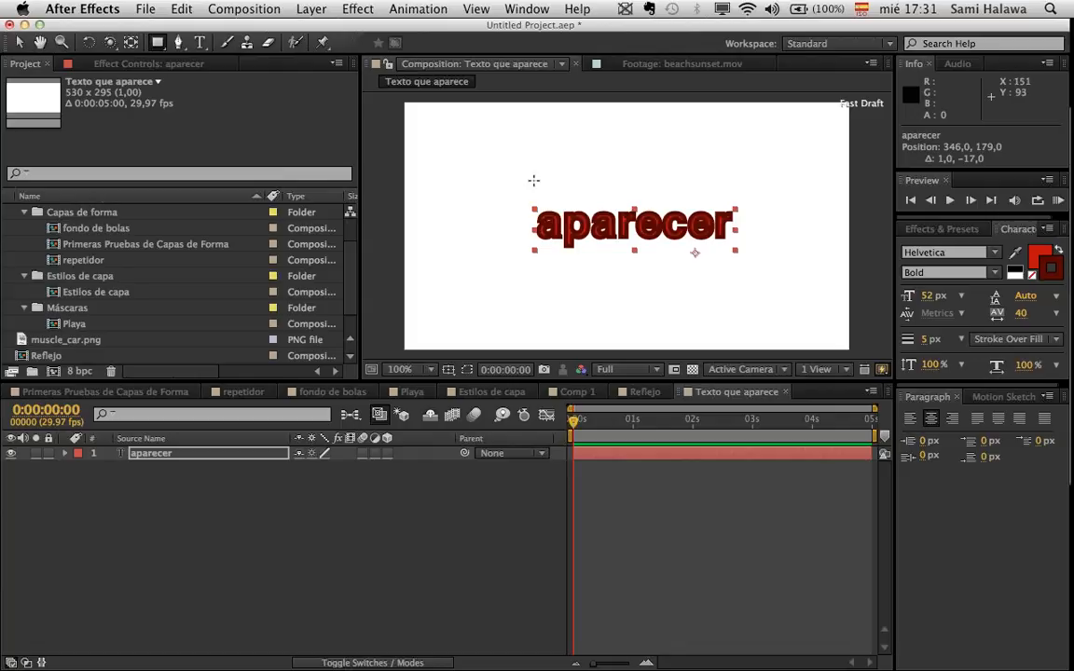
{"action": "left_click_drag", "start_coordinate": [507, 182], "coordinate": [762, 264]}
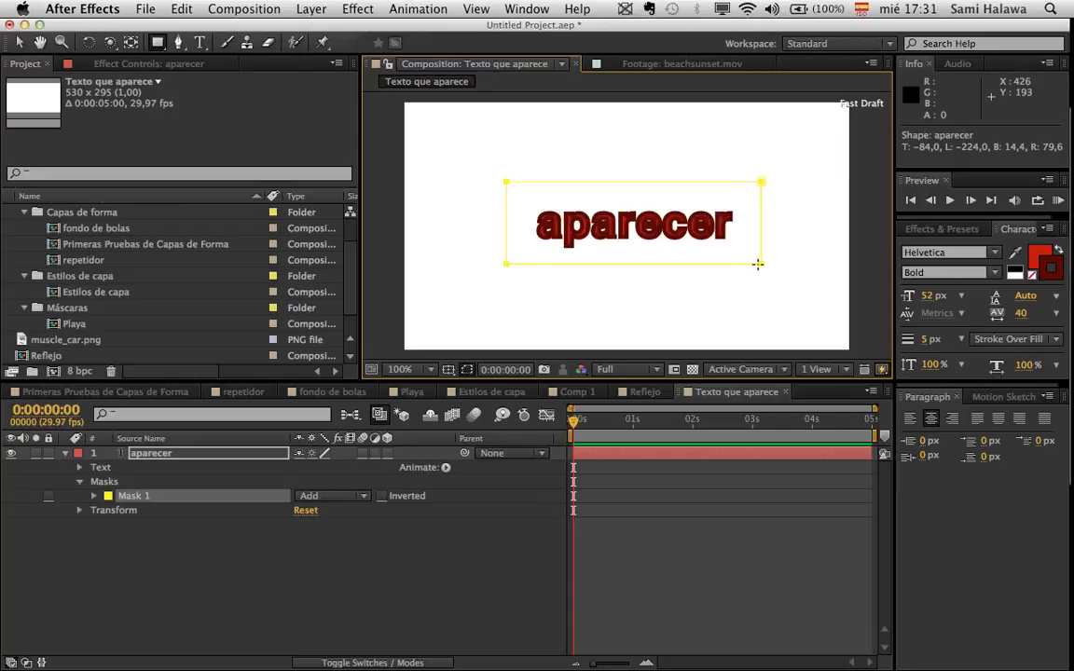
{"action": "left_click", "coordinate": [16, 42]}
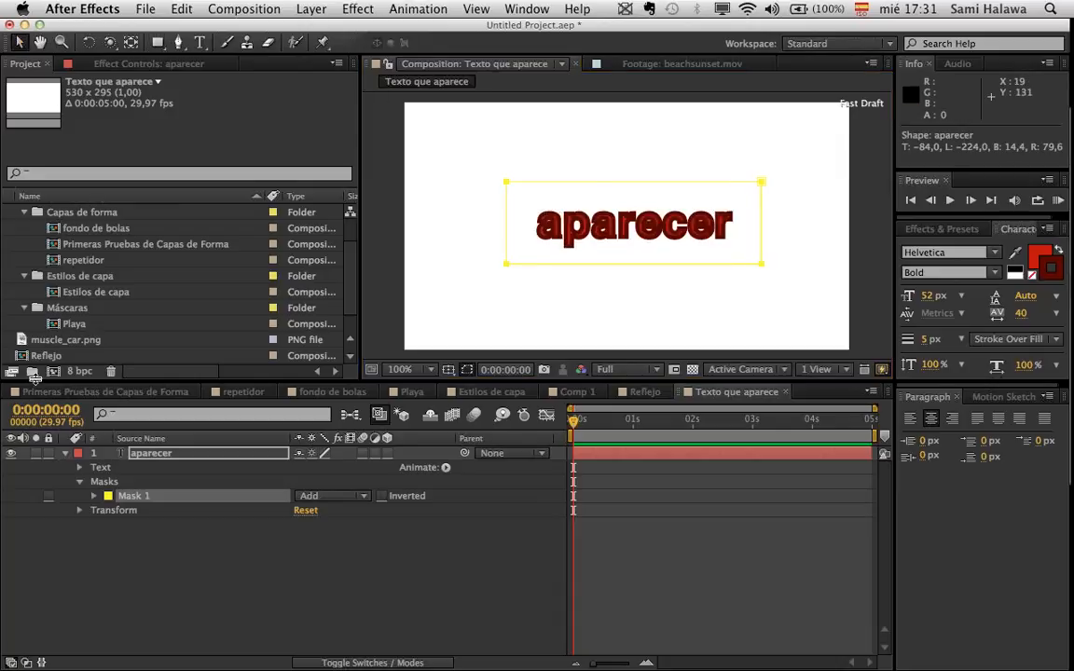
- Narrow the text mask to a thin strip just past the word's final letter and add a Mask Path keyframe at 0:00:00:00
{"action": "left_click", "coordinate": [93, 496]}
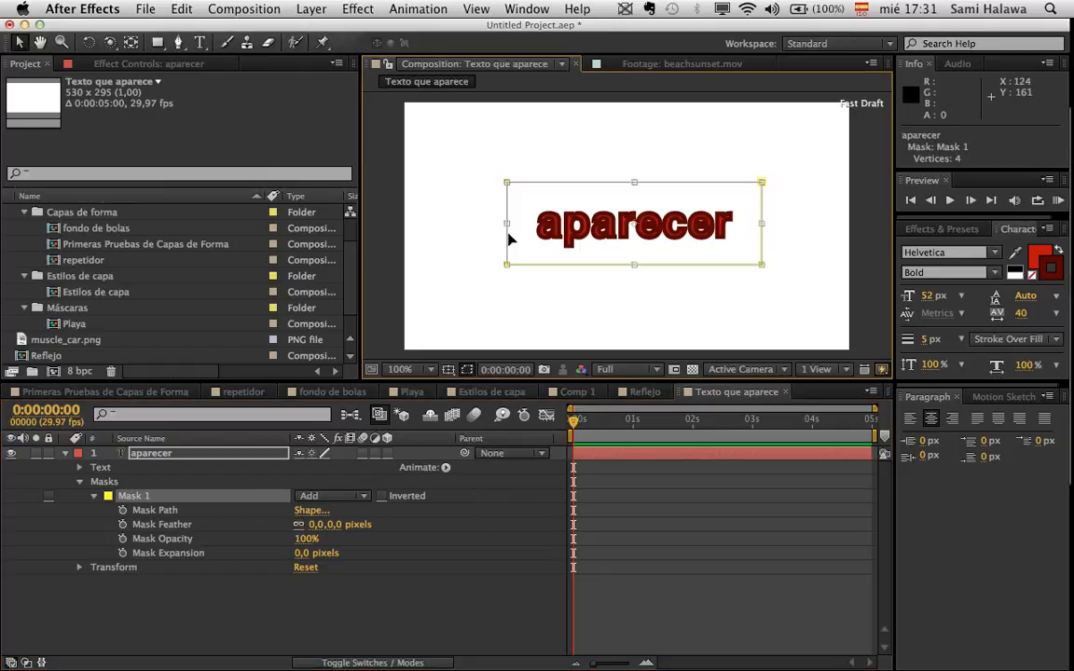
{"action": "left_click_drag", "start_coordinate": [506, 228], "coordinate": [752, 279]}
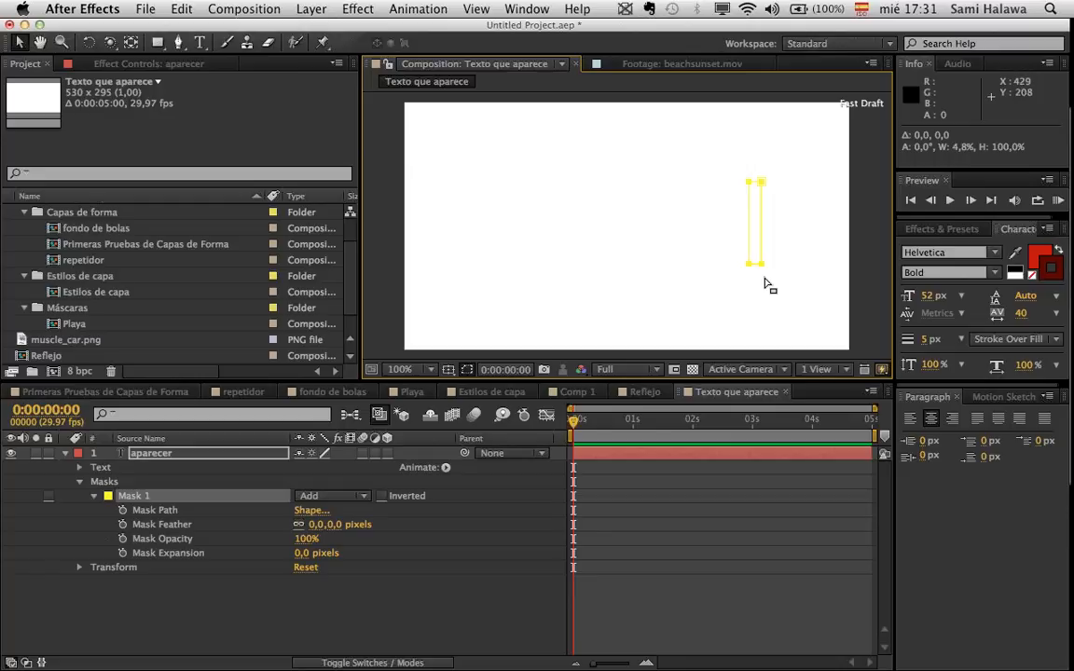
{"action": "left_click", "coordinate": [122, 510]}
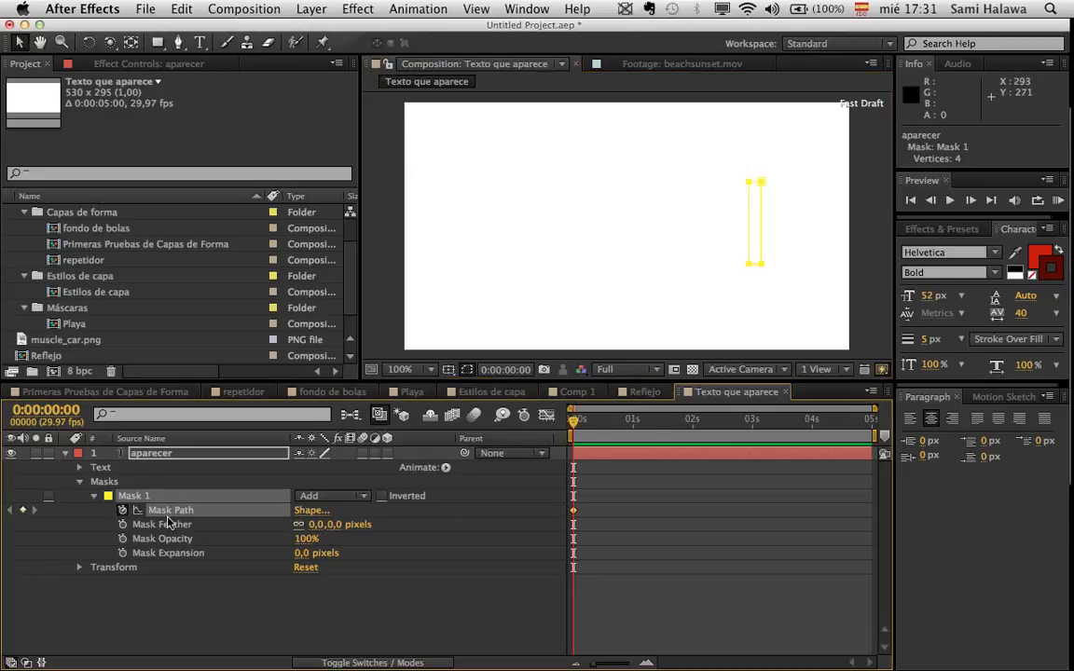
- At 0:00:00:16, widen the mask leftward to cover the whole word and hide the mask outline in the composition view
{"action": "left_click", "coordinate": [605, 429]}
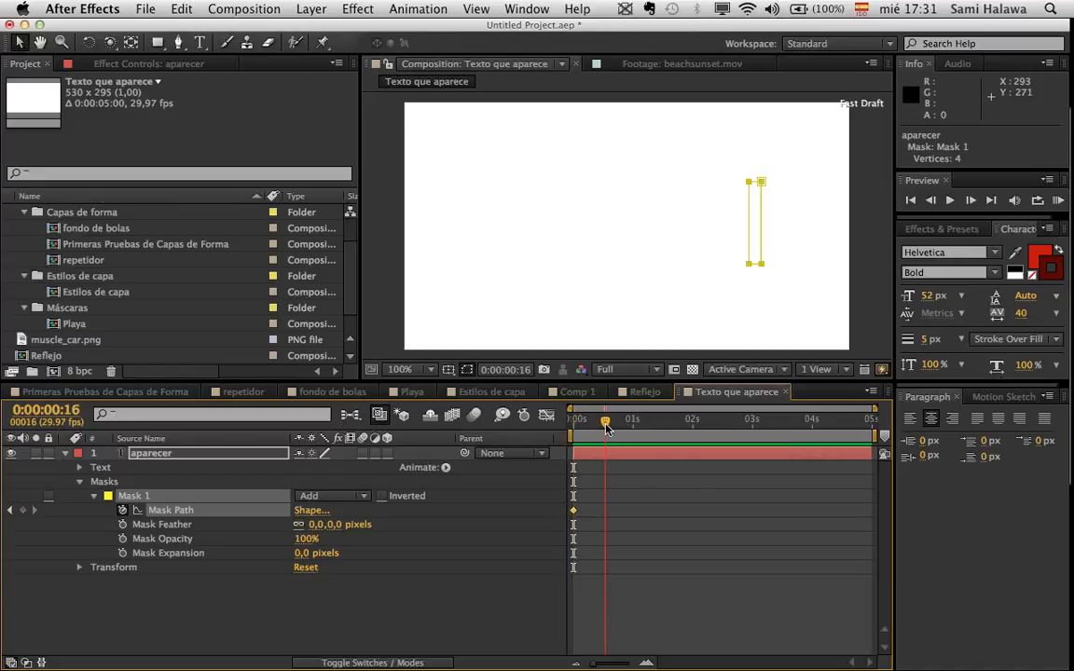
{"action": "double_click", "coordinate": [748, 236]}
{"action": "left_click_drag", "start_coordinate": [748, 224], "coordinate": [516, 193]}
{"action": "left_click", "coordinate": [467, 371]}
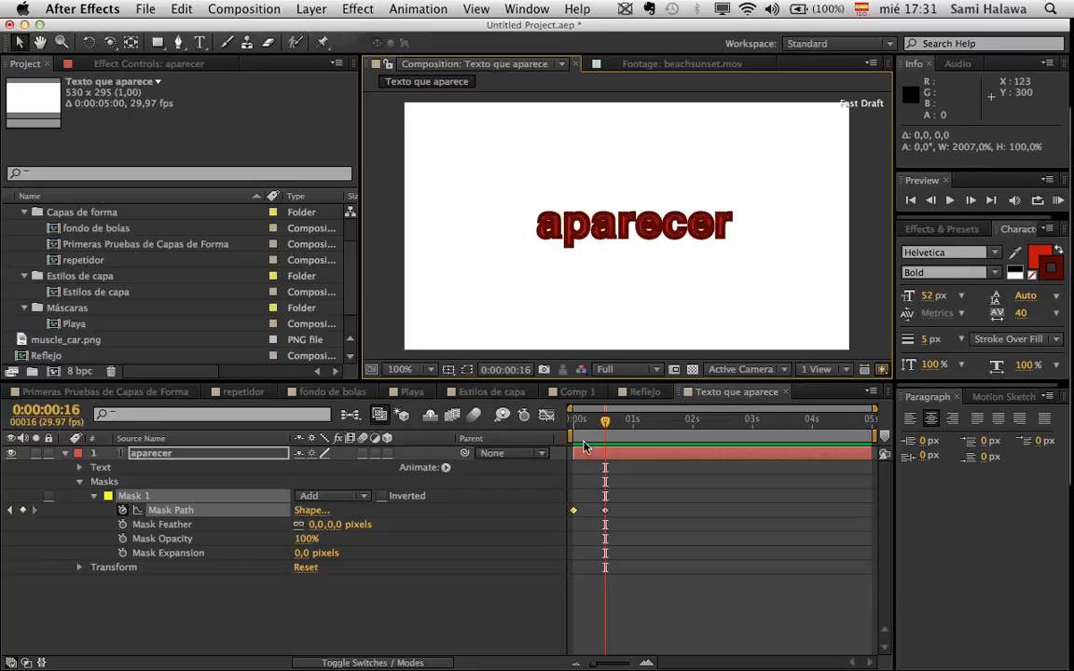
- Preview the masked text reveal from the start of the timeline
{"action": "left_click_drag", "start_coordinate": [582, 425], "coordinate": [558, 426]}
{"action": "key", "text": "space"}
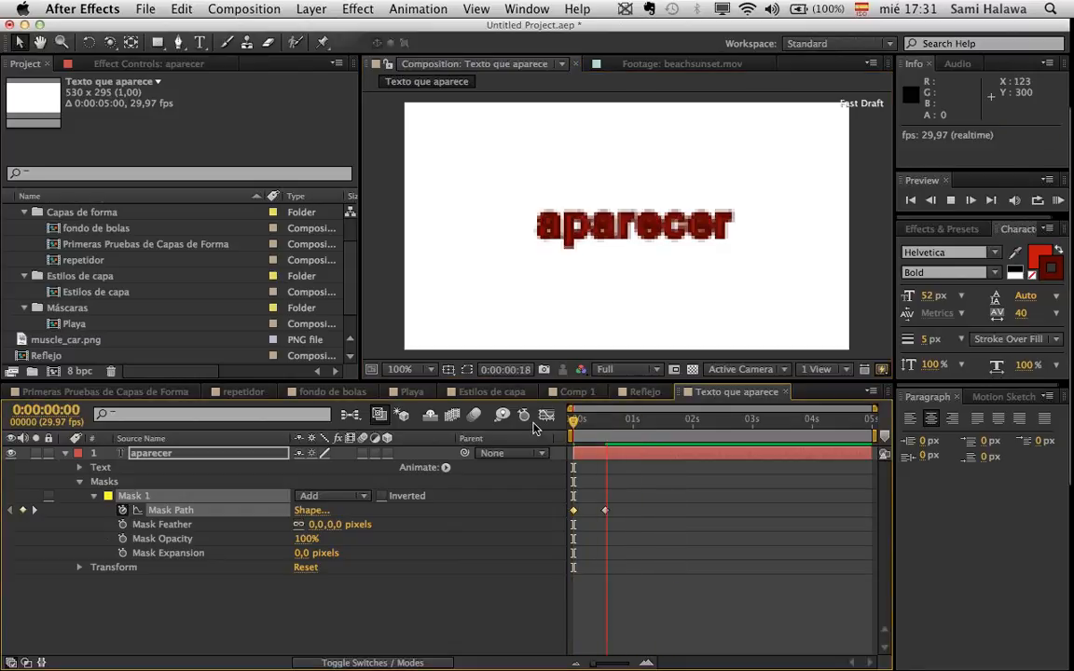
{"action": "key", "text": "space"}
- Set the text mask's Mask Feather to 14 pixels and play the softened reveal from the start
{"action": "left_click", "coordinate": [605, 510]}
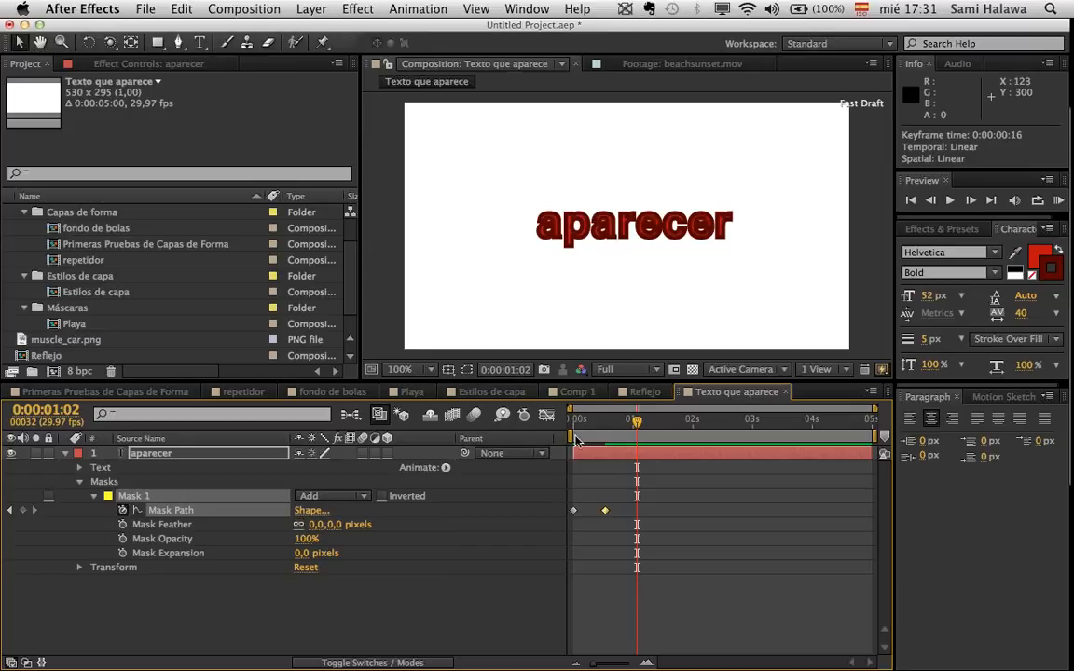
{"action": "left_click_drag", "start_coordinate": [578, 426], "coordinate": [587, 426]}
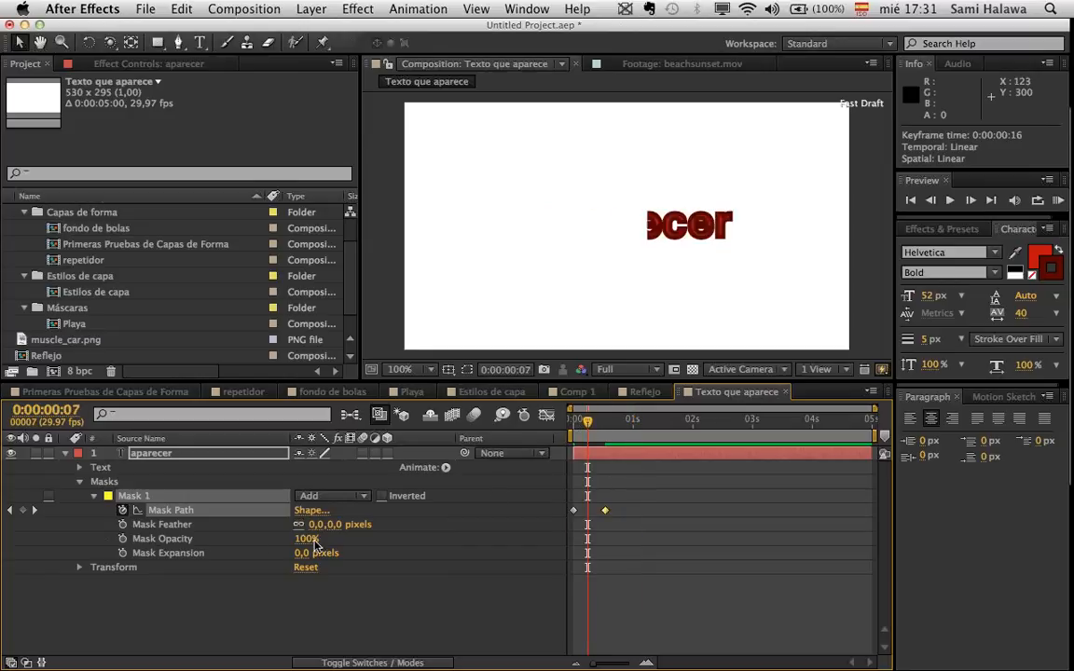
{"action": "left_click_drag", "start_coordinate": [317, 523], "coordinate": [366, 508]}
{"action": "left_click_drag", "start_coordinate": [580, 425], "coordinate": [560, 429]}
{"action": "key", "text": "space"}
{"action": "key", "text": "space"}
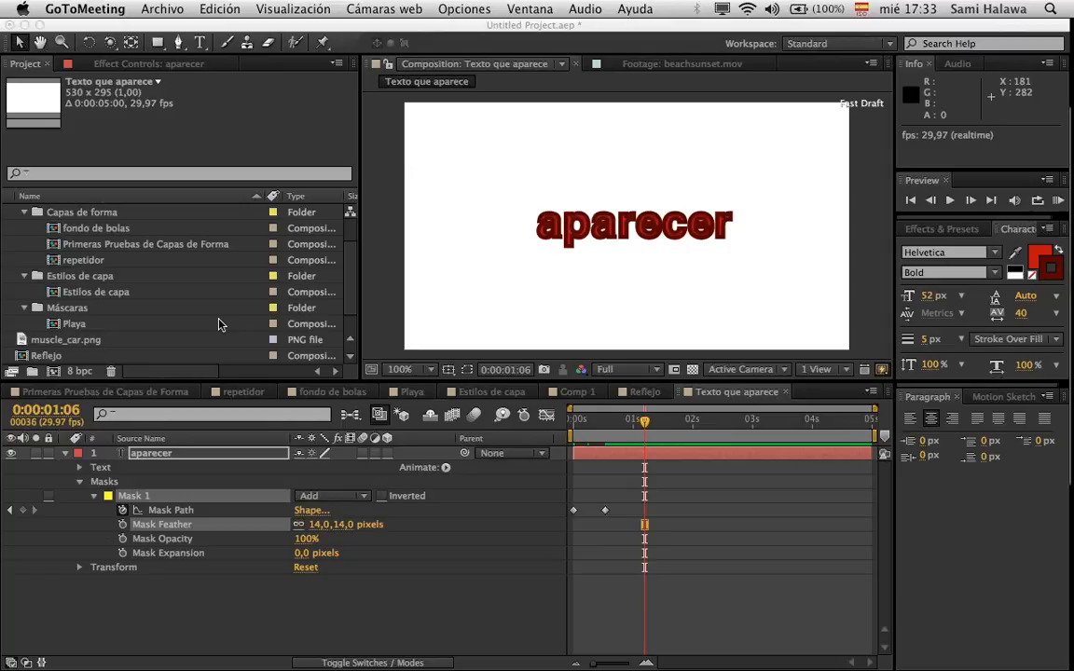
- With the Reflejo composition open, create a project folder named "Footage", move muscle_car.png into it and expand the folder
{"action": "left_click", "coordinate": [632, 392]}
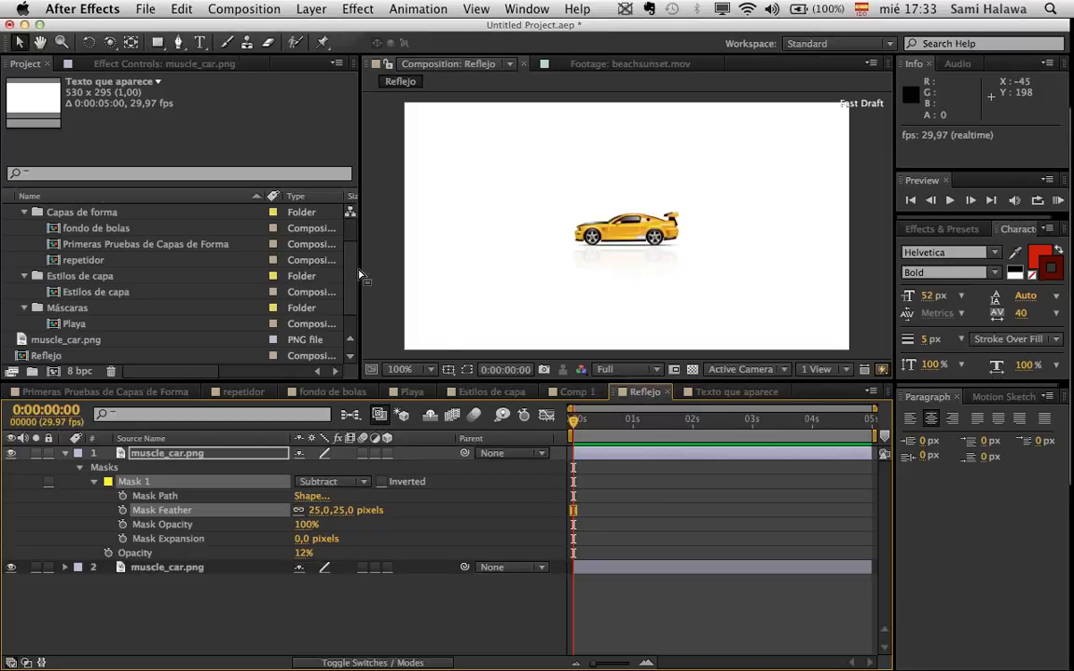
{"action": "scroll", "coordinate": [145, 243], "scroll_direction": "down", "scroll_amount": 2}
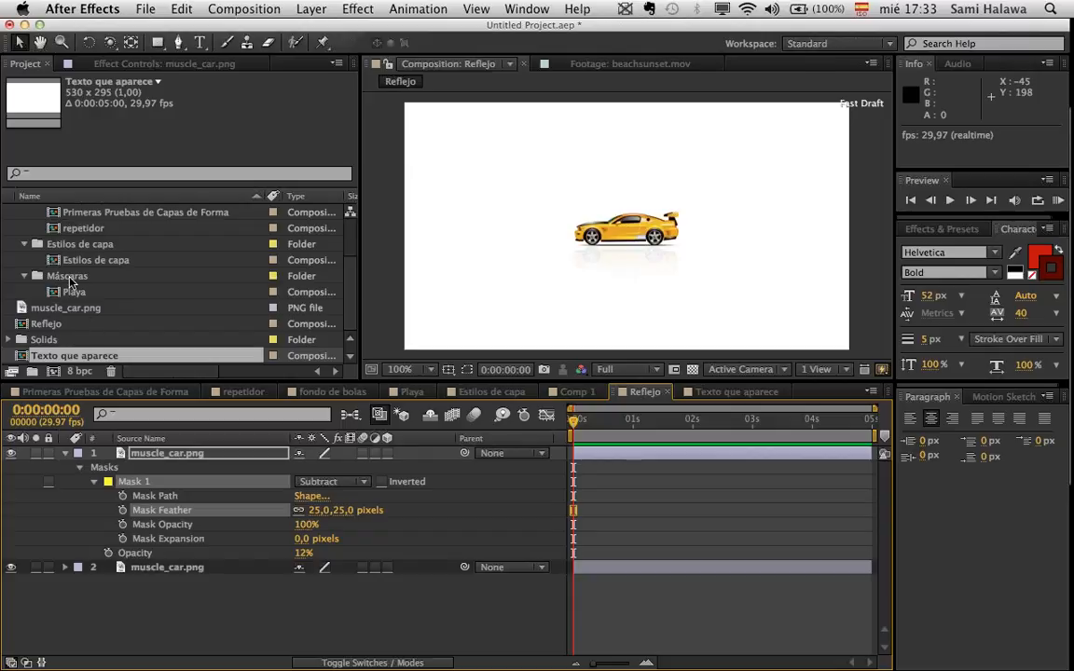
{"action": "left_click", "coordinate": [33, 372]}
{"action": "type", "text": "Footage"}
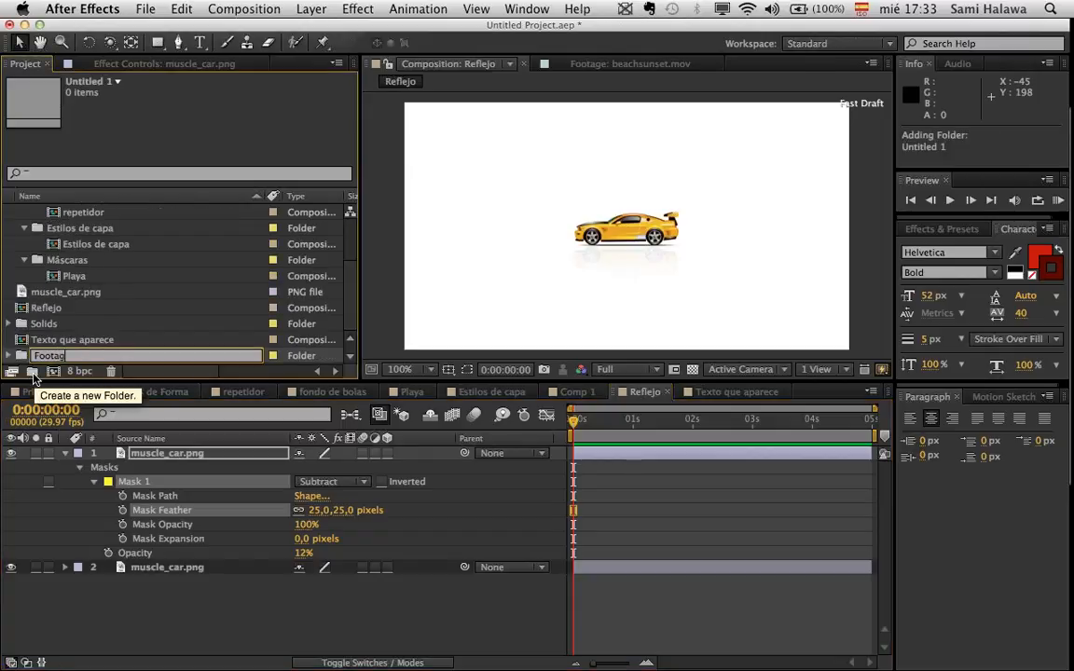
{"action": "key", "text": "Return"}
{"action": "scroll", "coordinate": [38, 347], "scroll_direction": "down", "scroll_amount": 3}
{"action": "left_click_drag", "start_coordinate": [42, 307], "coordinate": [24, 289]}
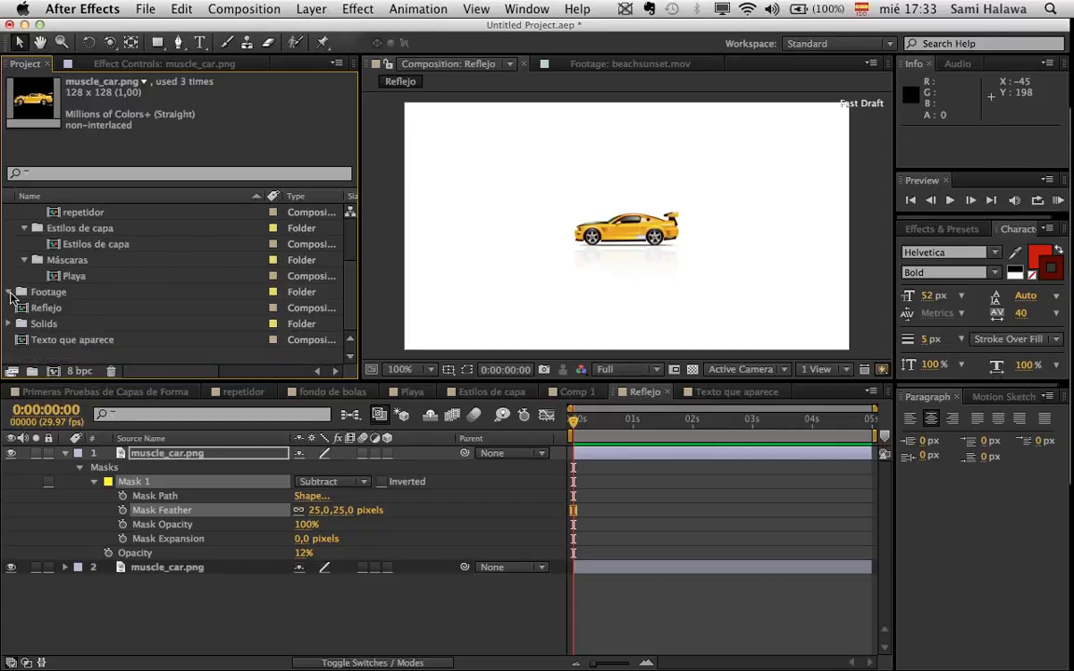
{"action": "left_click", "coordinate": [8, 291]}
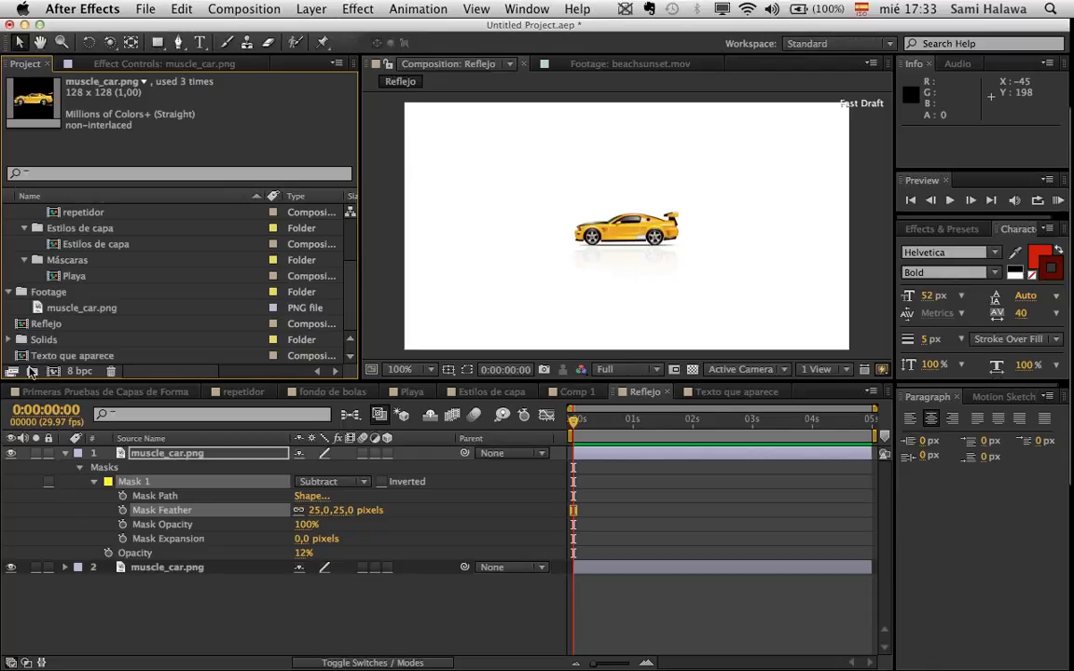
- Create another project folder named "Otros"
{"action": "left_click", "coordinate": [33, 371]}
{"action": "type", "text": "Otros"}
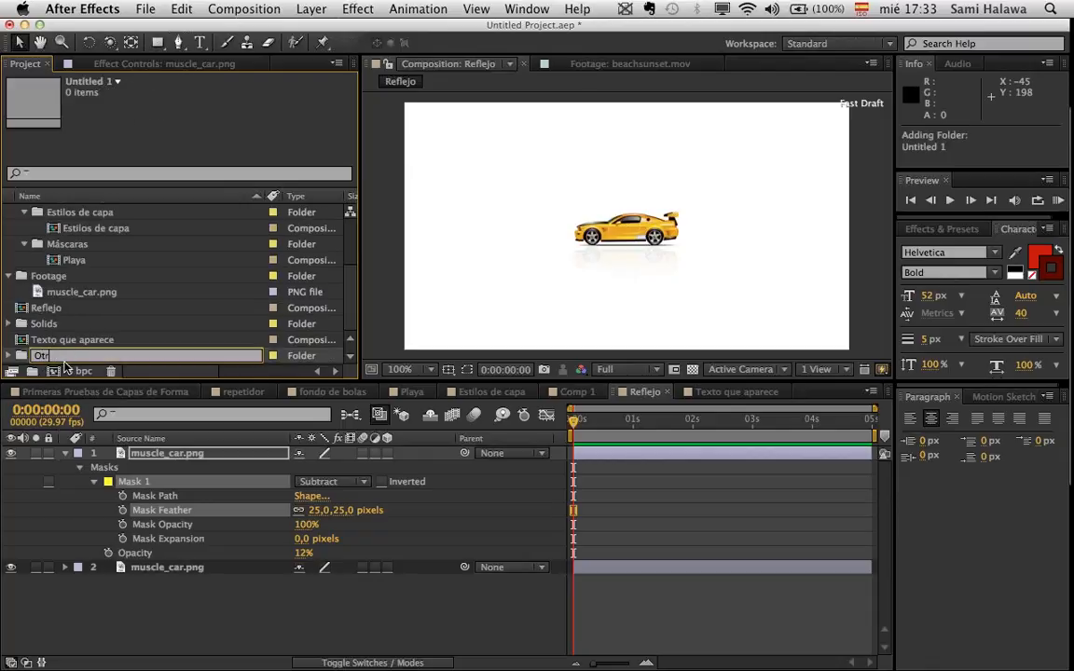
{"action": "key", "text": "Return"}
- Move the Texto que aparece and Reflejo compositions into the Otros folder and nest that folder inside Composiciones
{"action": "scroll", "coordinate": [115, 353], "scroll_direction": "down", "scroll_amount": 3}
{"action": "left_click_drag", "start_coordinate": [114, 355], "coordinate": [41, 312]}
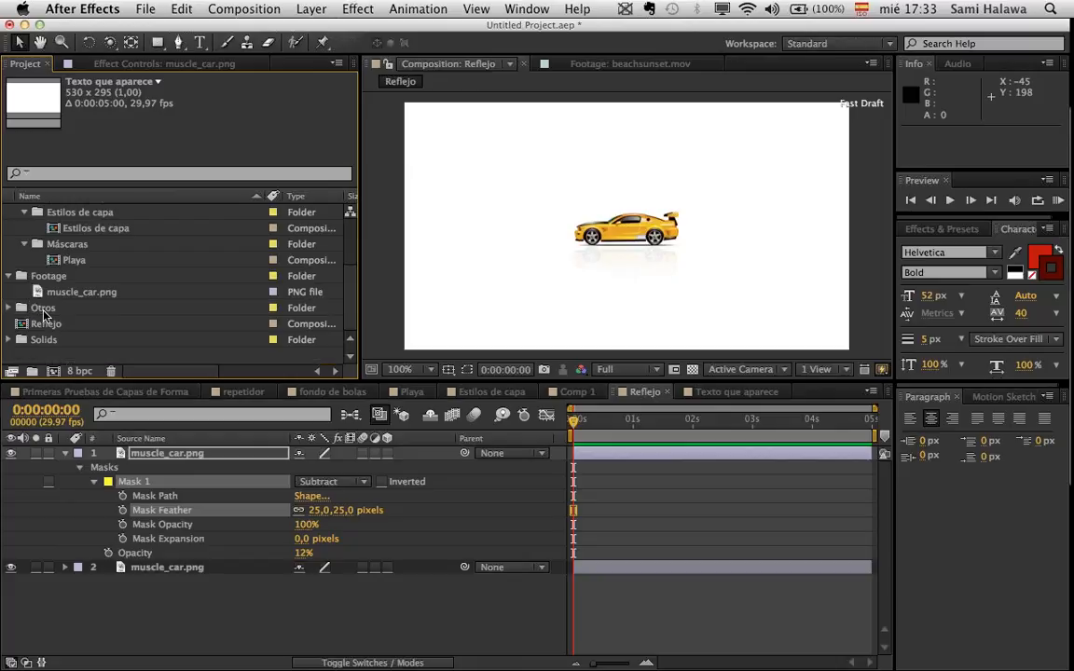
{"action": "left_click_drag", "start_coordinate": [47, 323], "coordinate": [64, 252]}
{"action": "scroll", "coordinate": [48, 317], "scroll_direction": "up", "scroll_amount": 2}
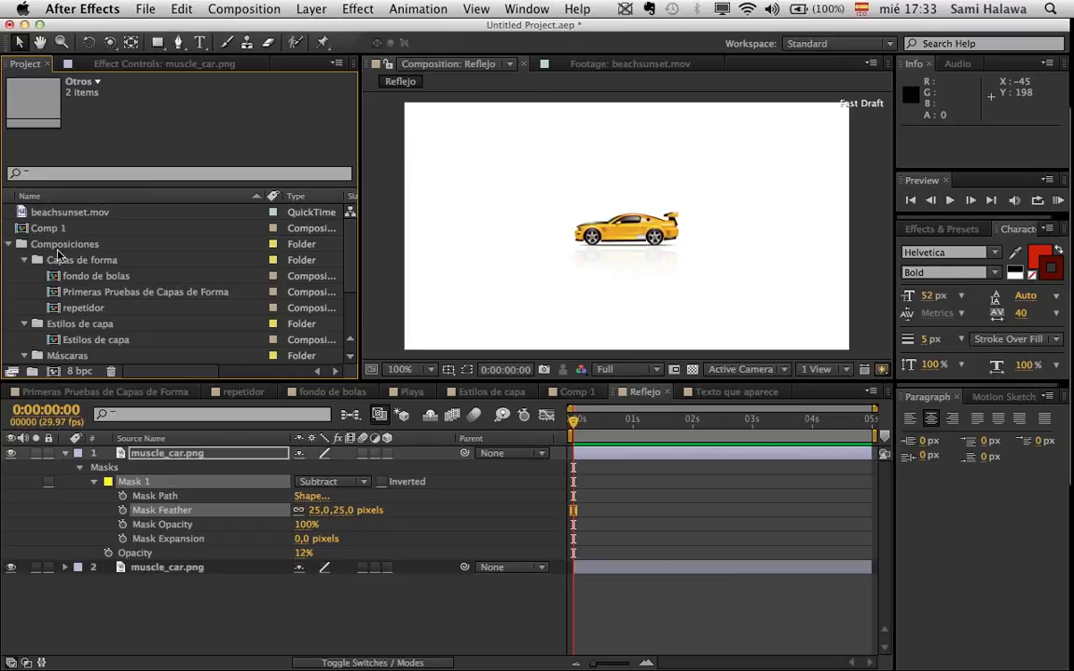
- Collapse the Capas de forma, Estilos de capa and Máscaras subfolders inside Composiciones
{"action": "scroll", "coordinate": [47, 231], "scroll_direction": "down", "scroll_amount": 1}
{"action": "left_click", "coordinate": [25, 245]}
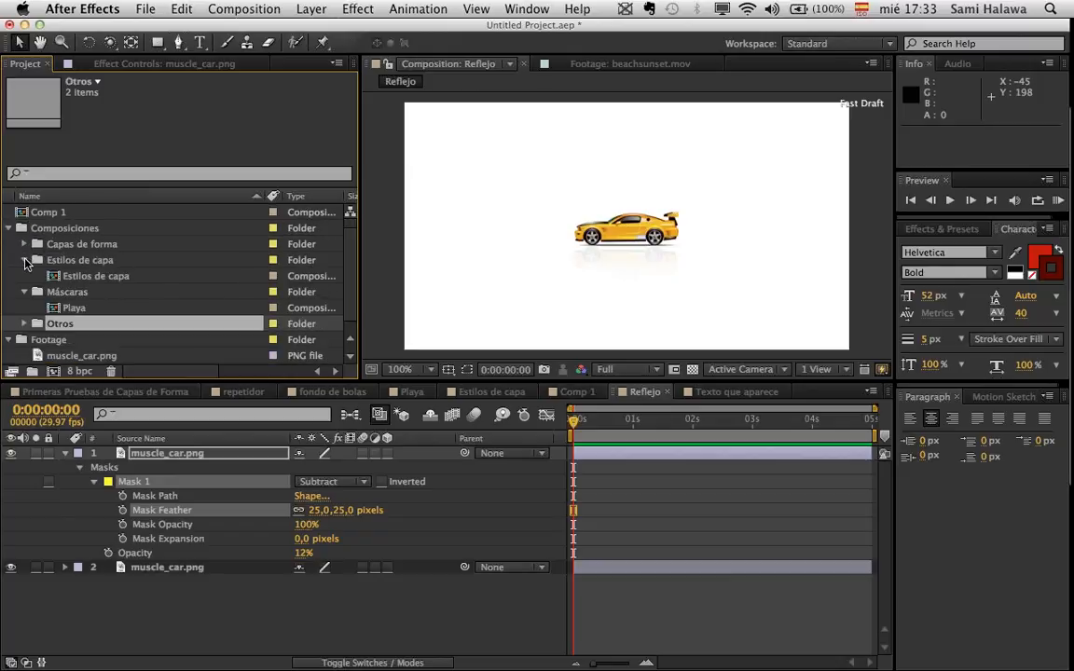
{"action": "left_click", "coordinate": [26, 260]}
{"action": "left_click", "coordinate": [25, 291]}
{"action": "left_click", "coordinate": [13, 308]}
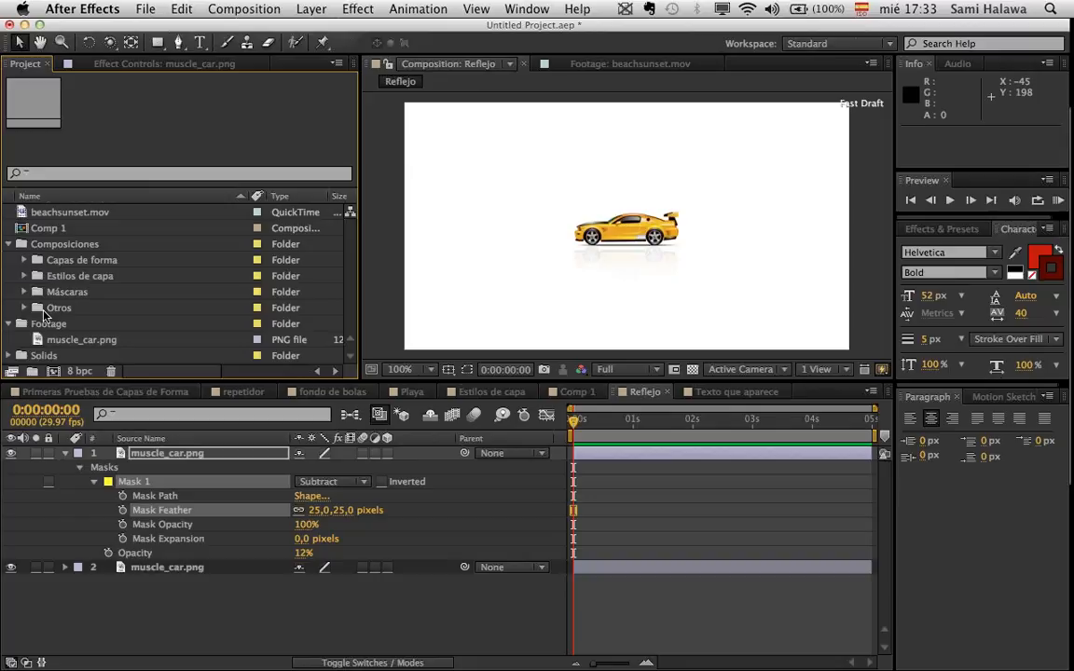
{"action": "left_click", "coordinate": [107, 343]}
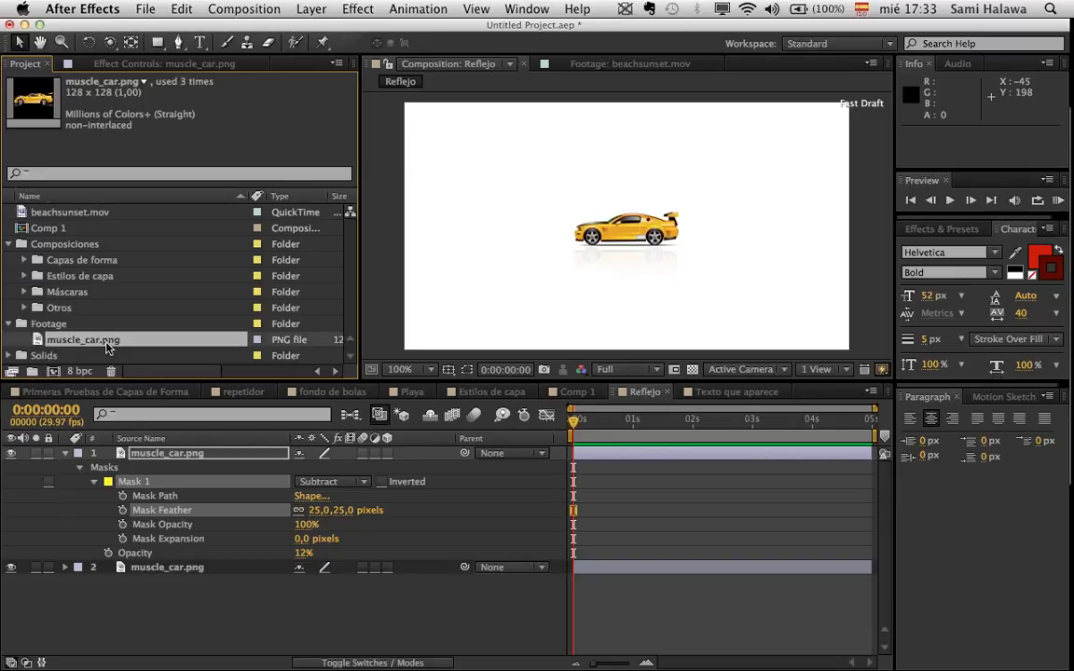
{"action": "right_click", "coordinate": [107, 345]}
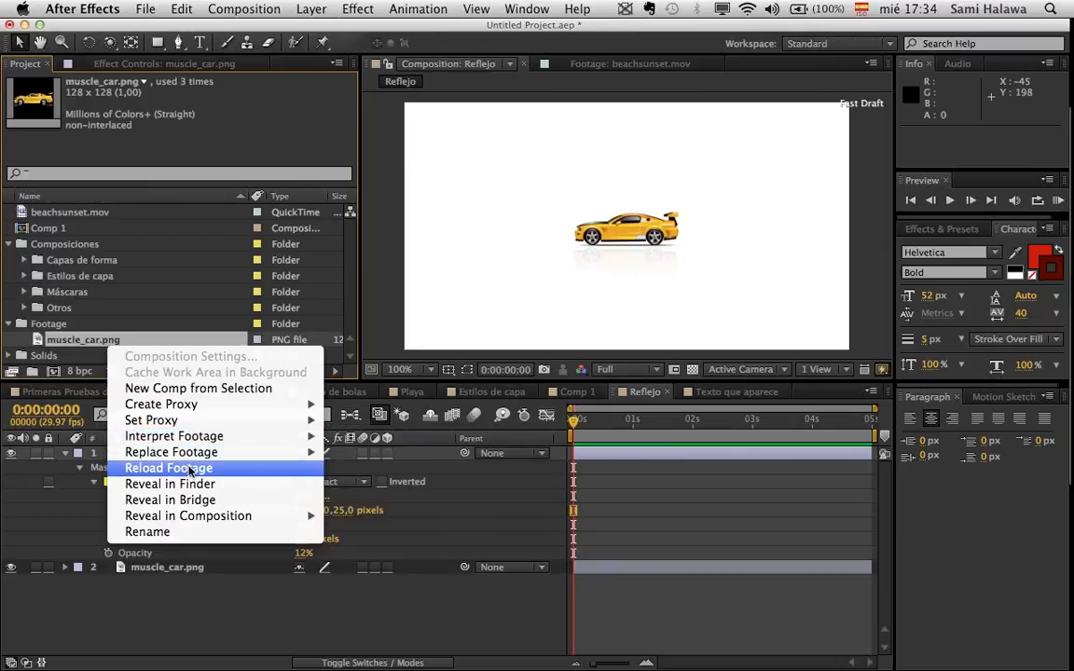
{"action": "left_click", "coordinate": [58, 341]}
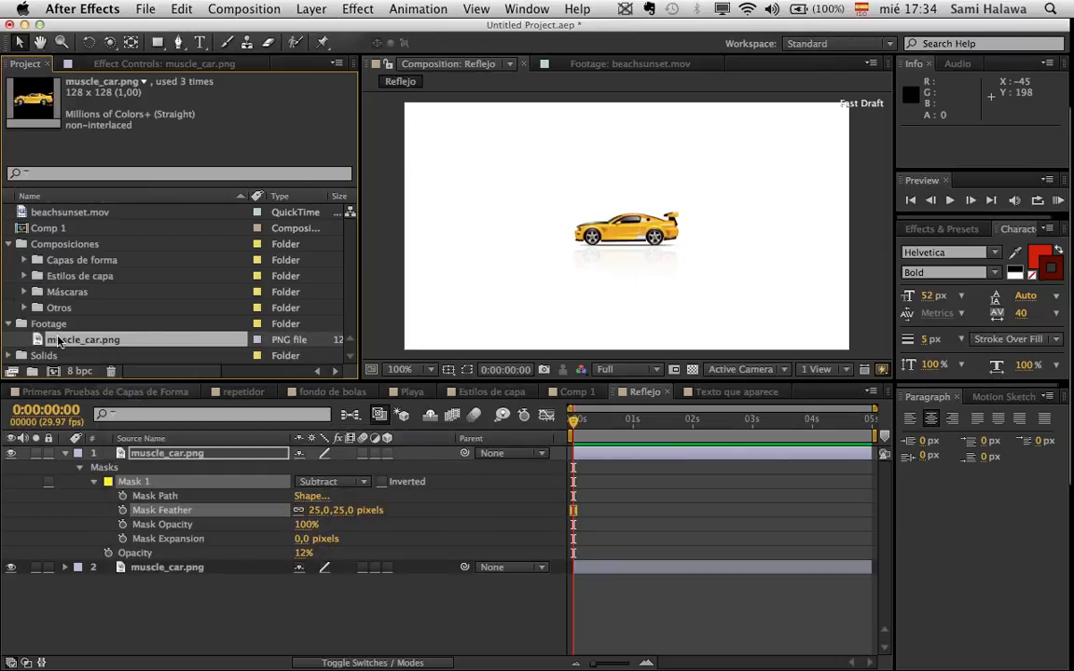
- Open the Comp 1 composition, rename it "Esbozo de Movimiento" and move it into the Otros folder
{"action": "left_click", "coordinate": [11, 319]}
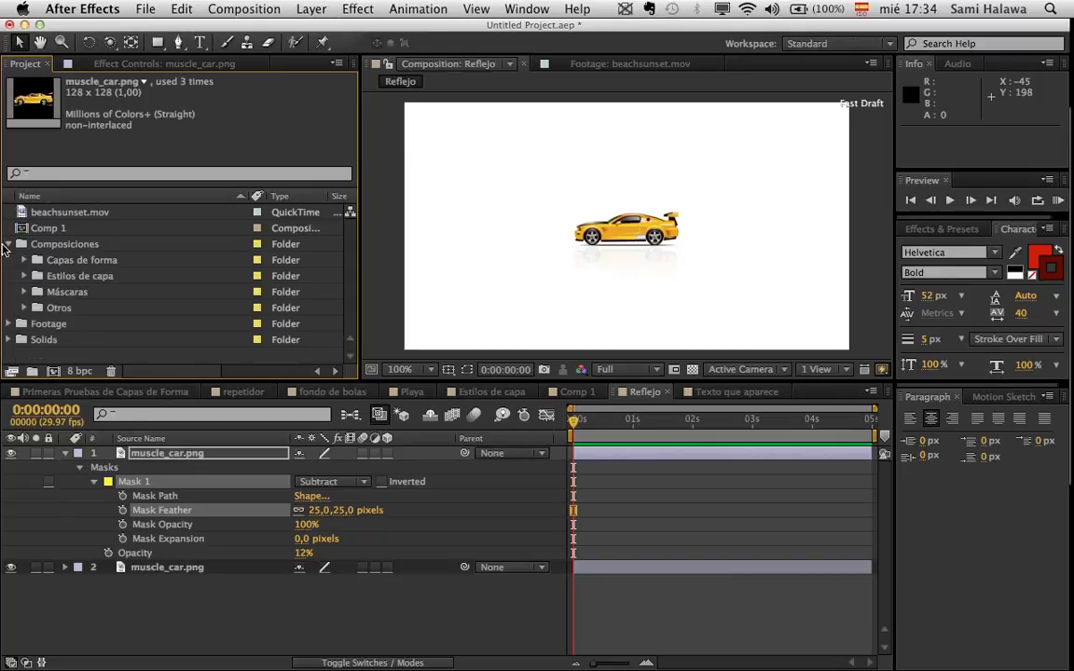
{"action": "double_click", "coordinate": [44, 229]}
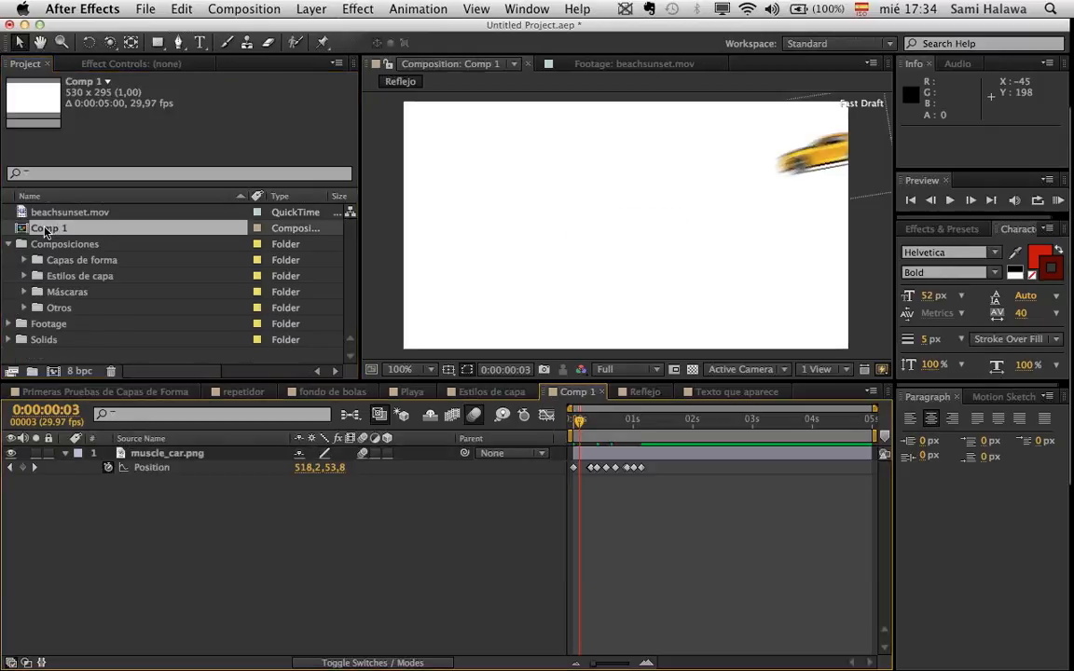
{"action": "key", "text": "Return"}
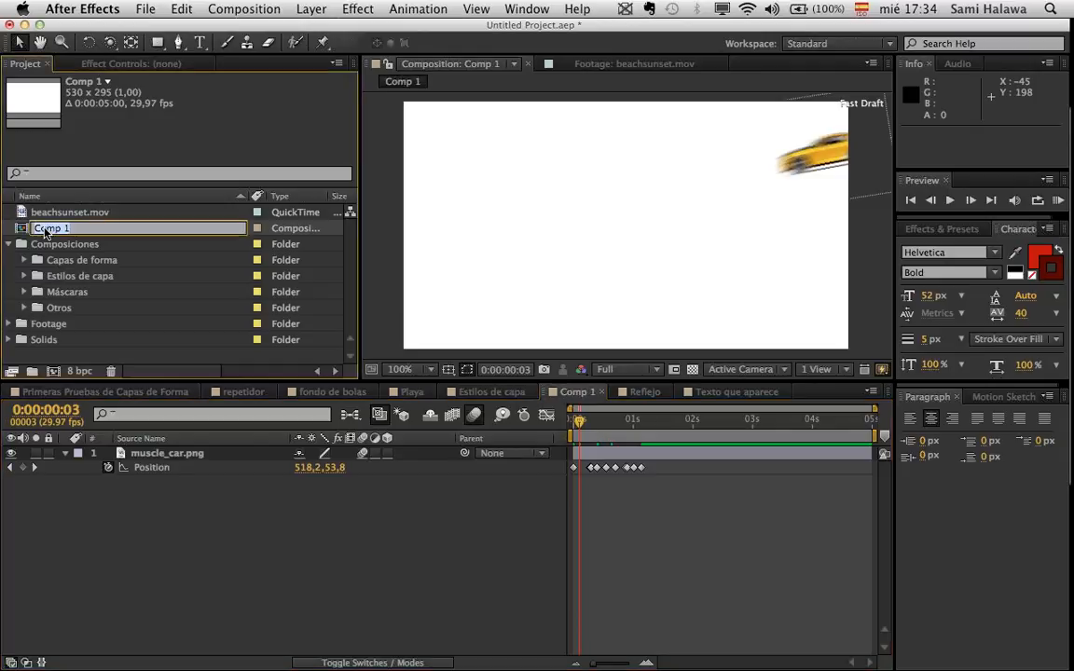
{"action": "type", "text": "Estozo de"}
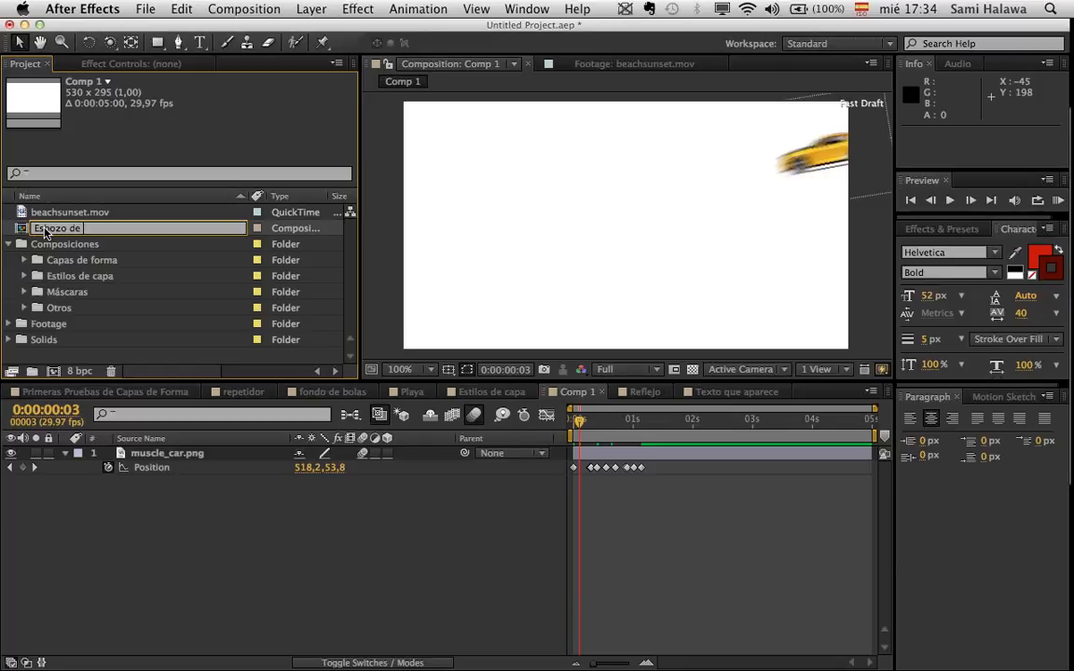
{"action": "type", "text": " Movimiento"}
{"action": "key", "text": "Return"}
{"action": "left_click_drag", "start_coordinate": [48, 309], "coordinate": [65, 293]}
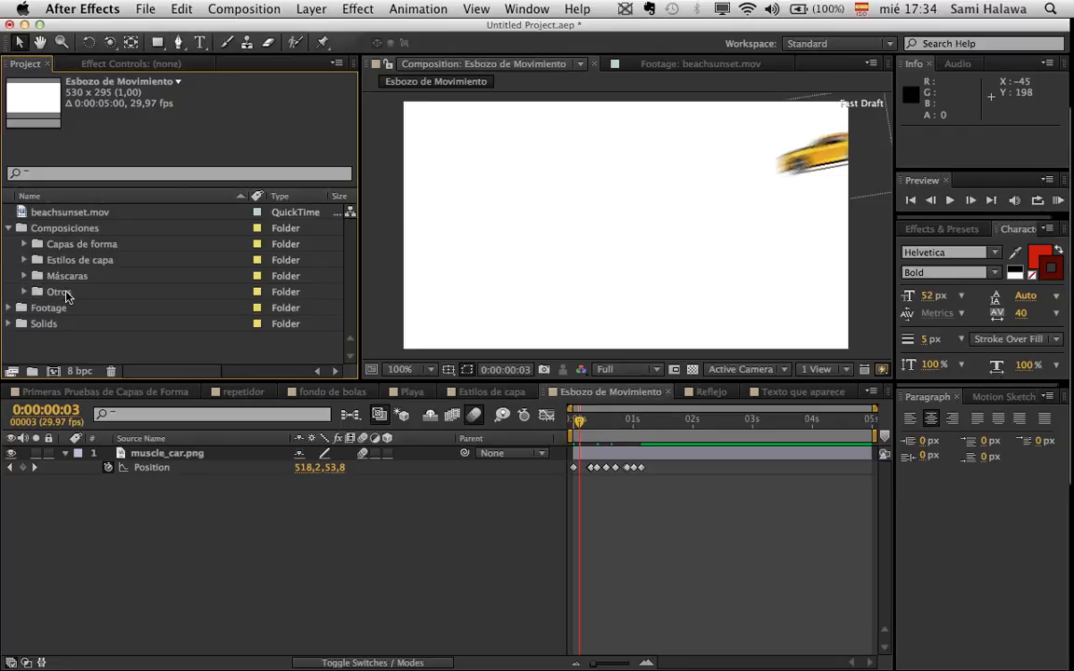
- Rename the Otros folder inside Composiciones as "Esbozo de Movimiento"
{"action": "left_click", "coordinate": [42, 295]}
{"action": "key", "text": "Return"}
{"action": "type", "text": "Esbozo de "}
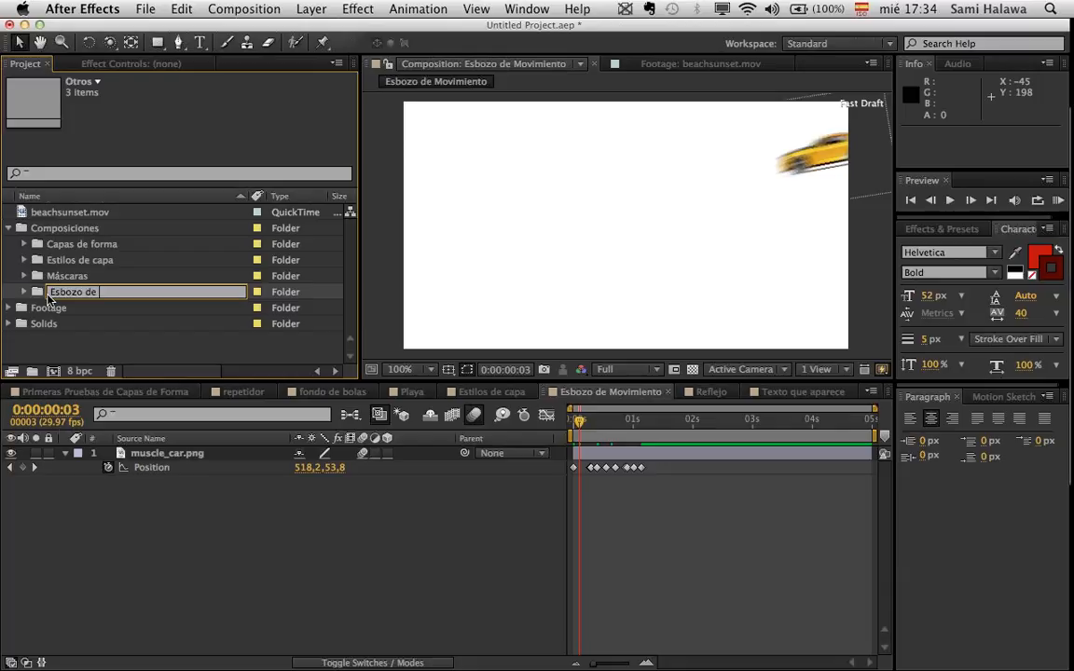
{"action": "type", "text": "Movimiento"}
{"action": "key", "text": "Return"}
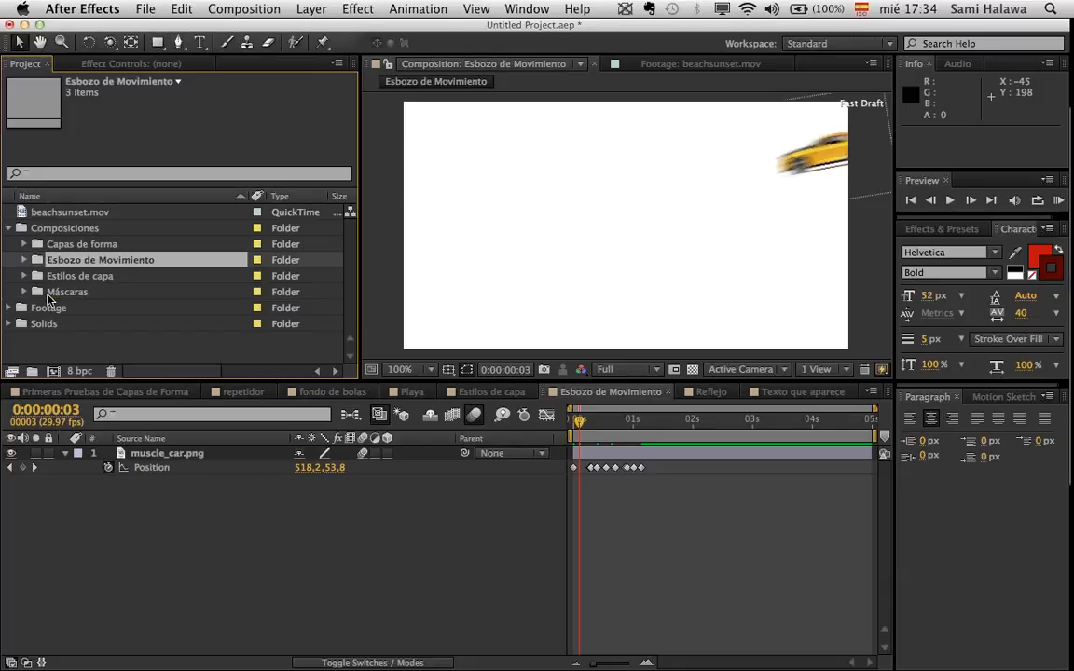
- Create a folder named "Máscara" directly inside Composiciones and move the Texto que aparece composition into it
{"action": "left_click", "coordinate": [32, 372]}
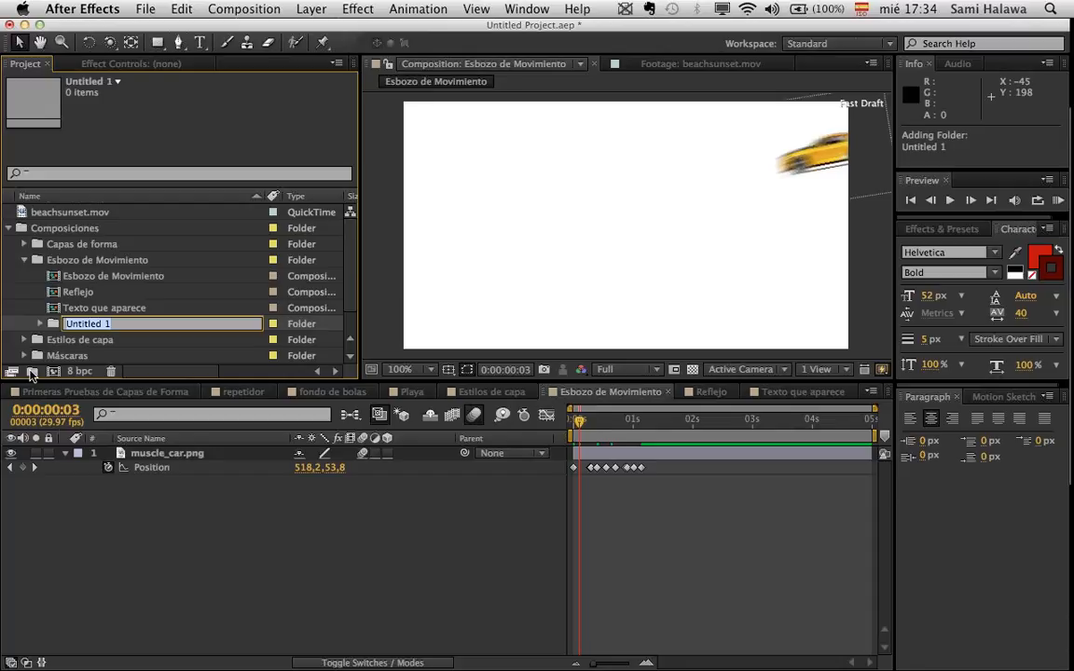
{"action": "key", "text": "BackSpace"}
{"action": "type", "text": "Máscara"}
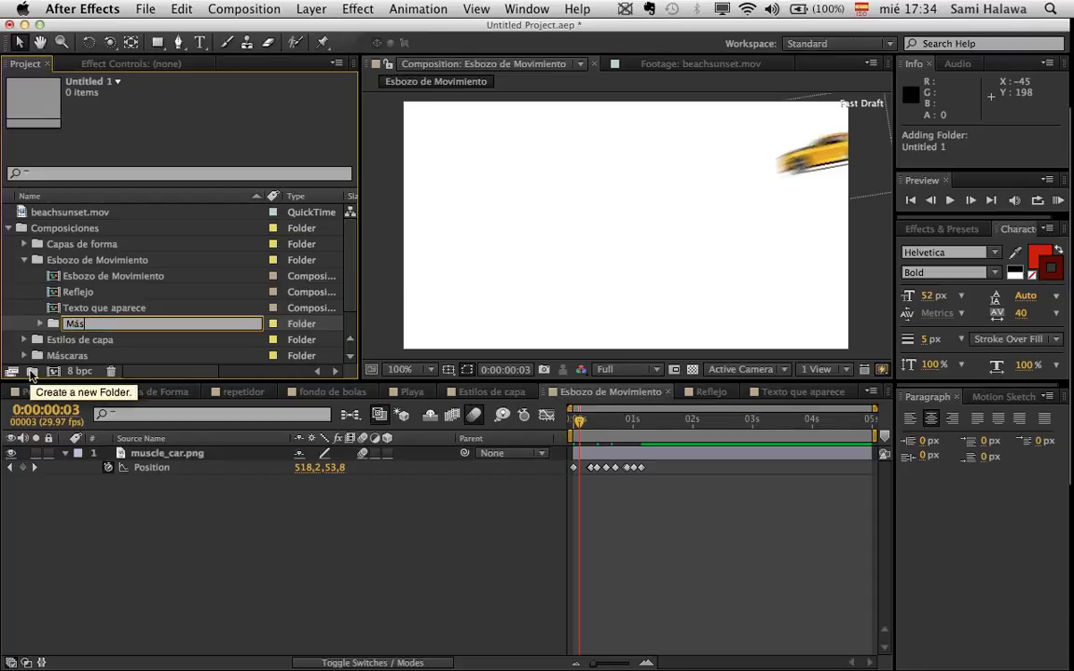
{"action": "key", "text": "Return"}
{"action": "left_click_drag", "start_coordinate": [97, 324], "coordinate": [62, 230]}
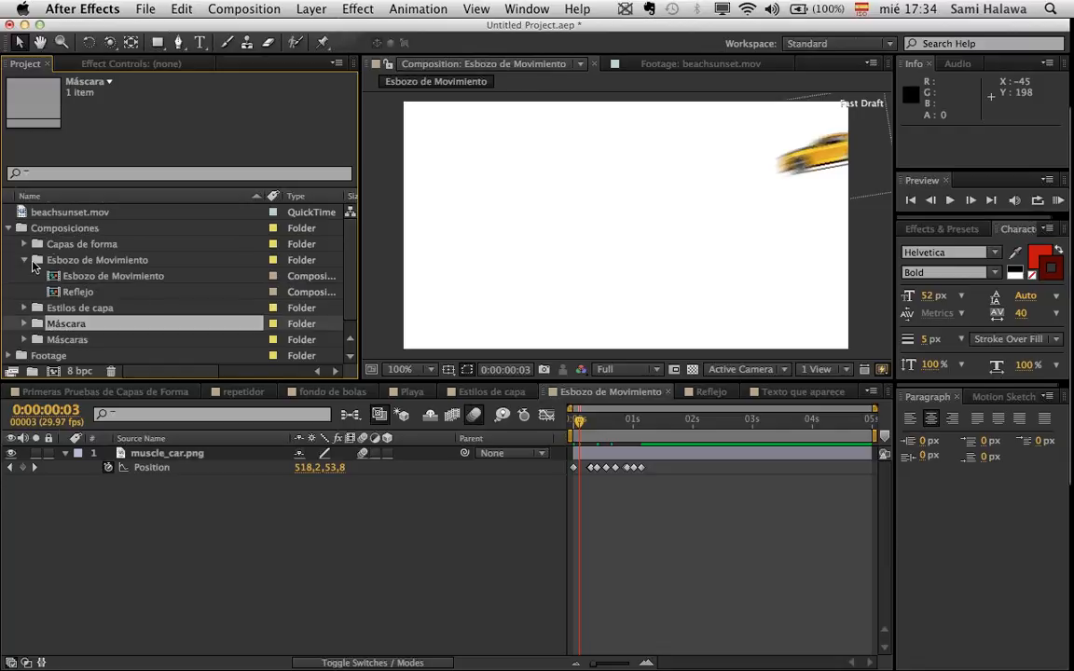
{"action": "left_click", "coordinate": [24, 260]}
- Collapse the Composiciones folder and move beachsunset.mov into the Footage folder
{"action": "left_click", "coordinate": [93, 246]}
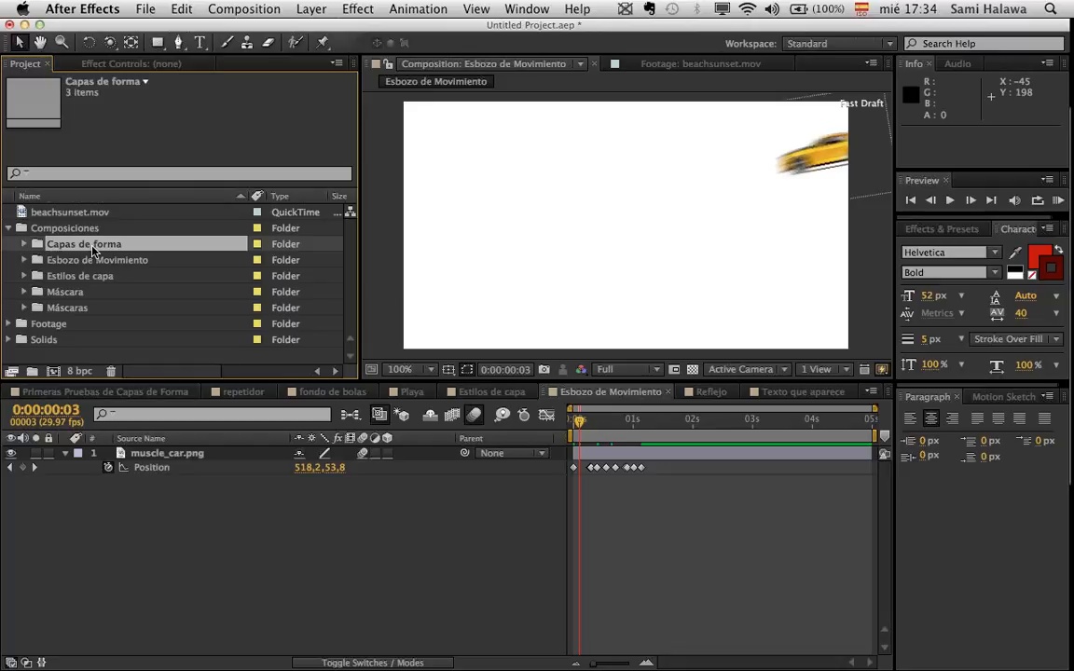
{"action": "left_click", "coordinate": [9, 227]}
{"action": "left_click_drag", "start_coordinate": [42, 211], "coordinate": [54, 260]}
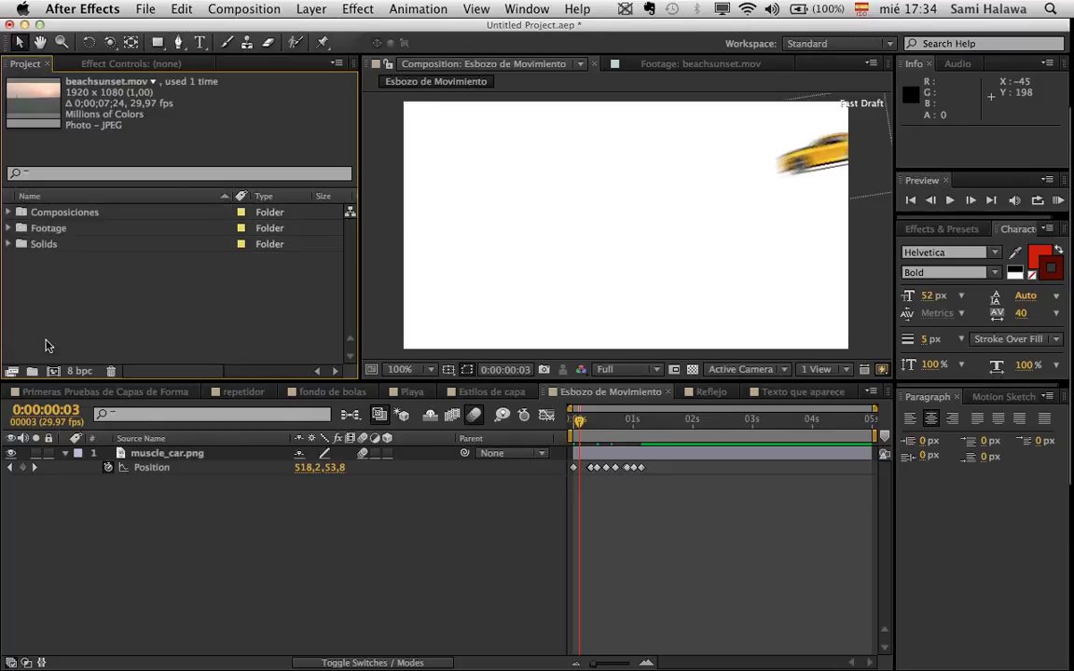